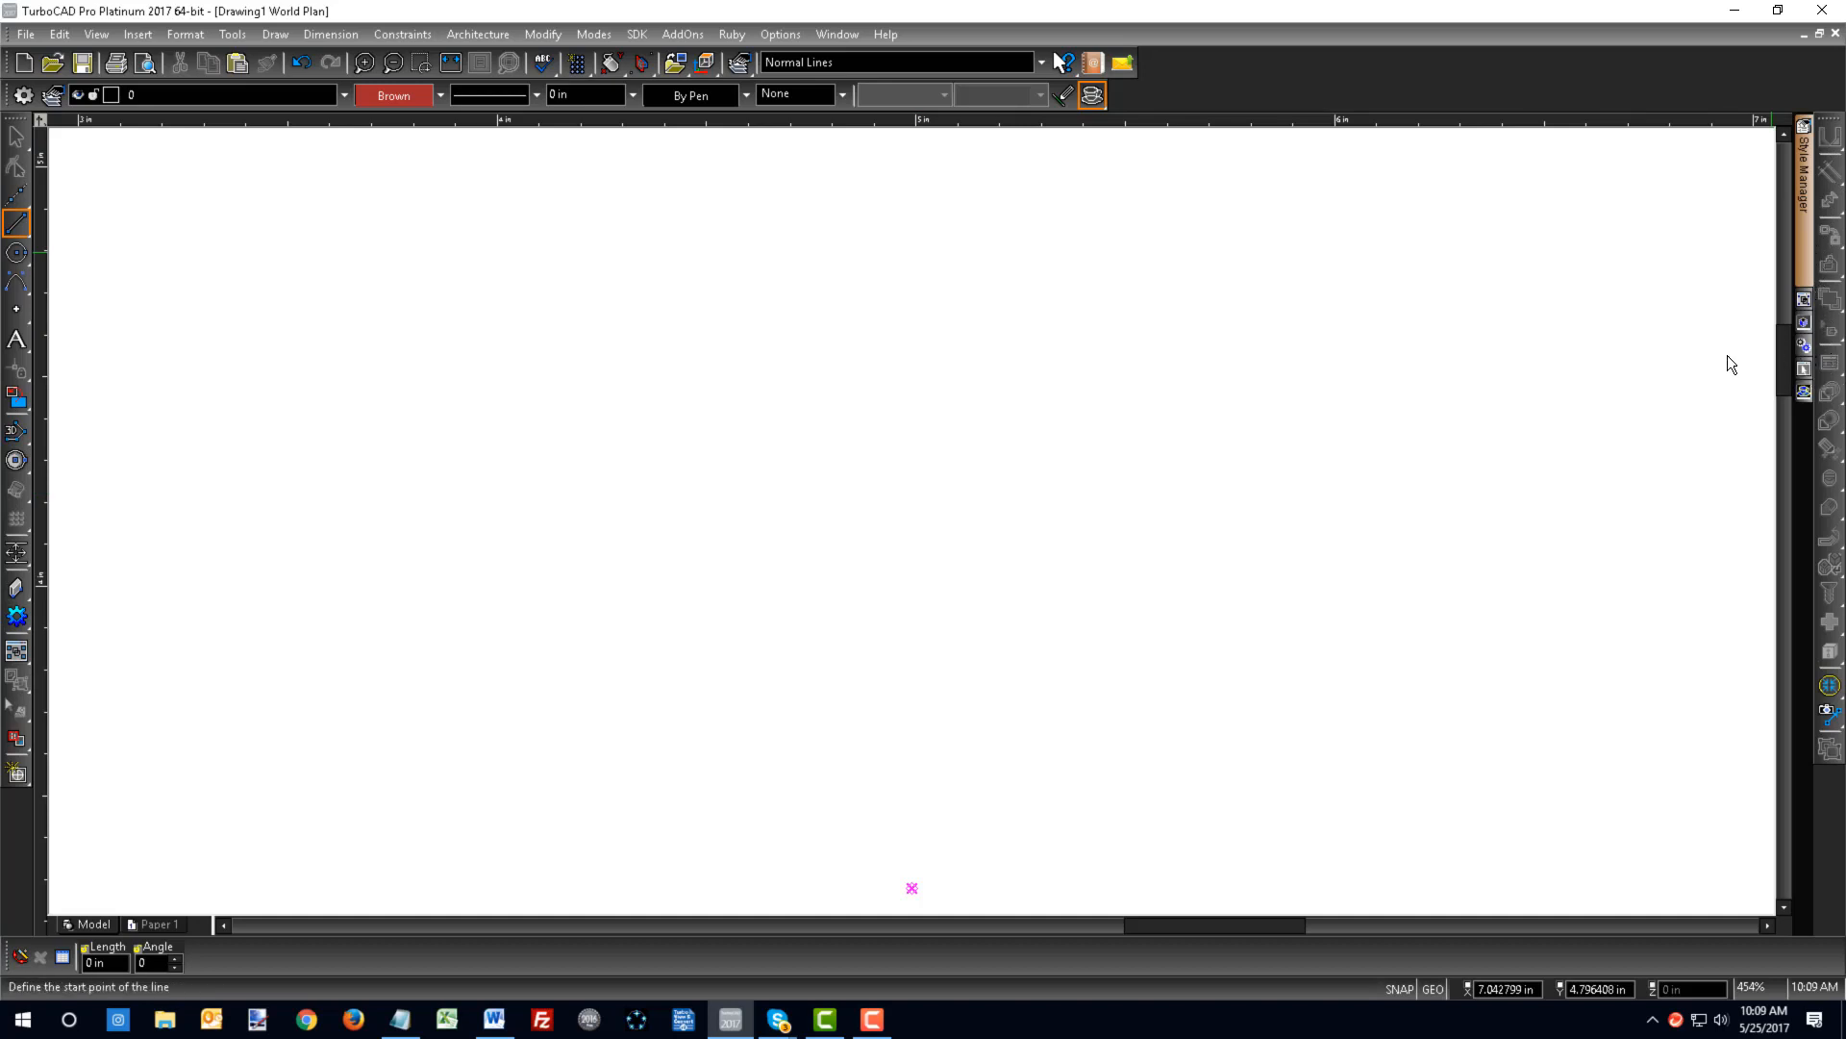
- Draw a horizontal line about 1.94 in long across the upper drawing area and select it
click(385, 448)
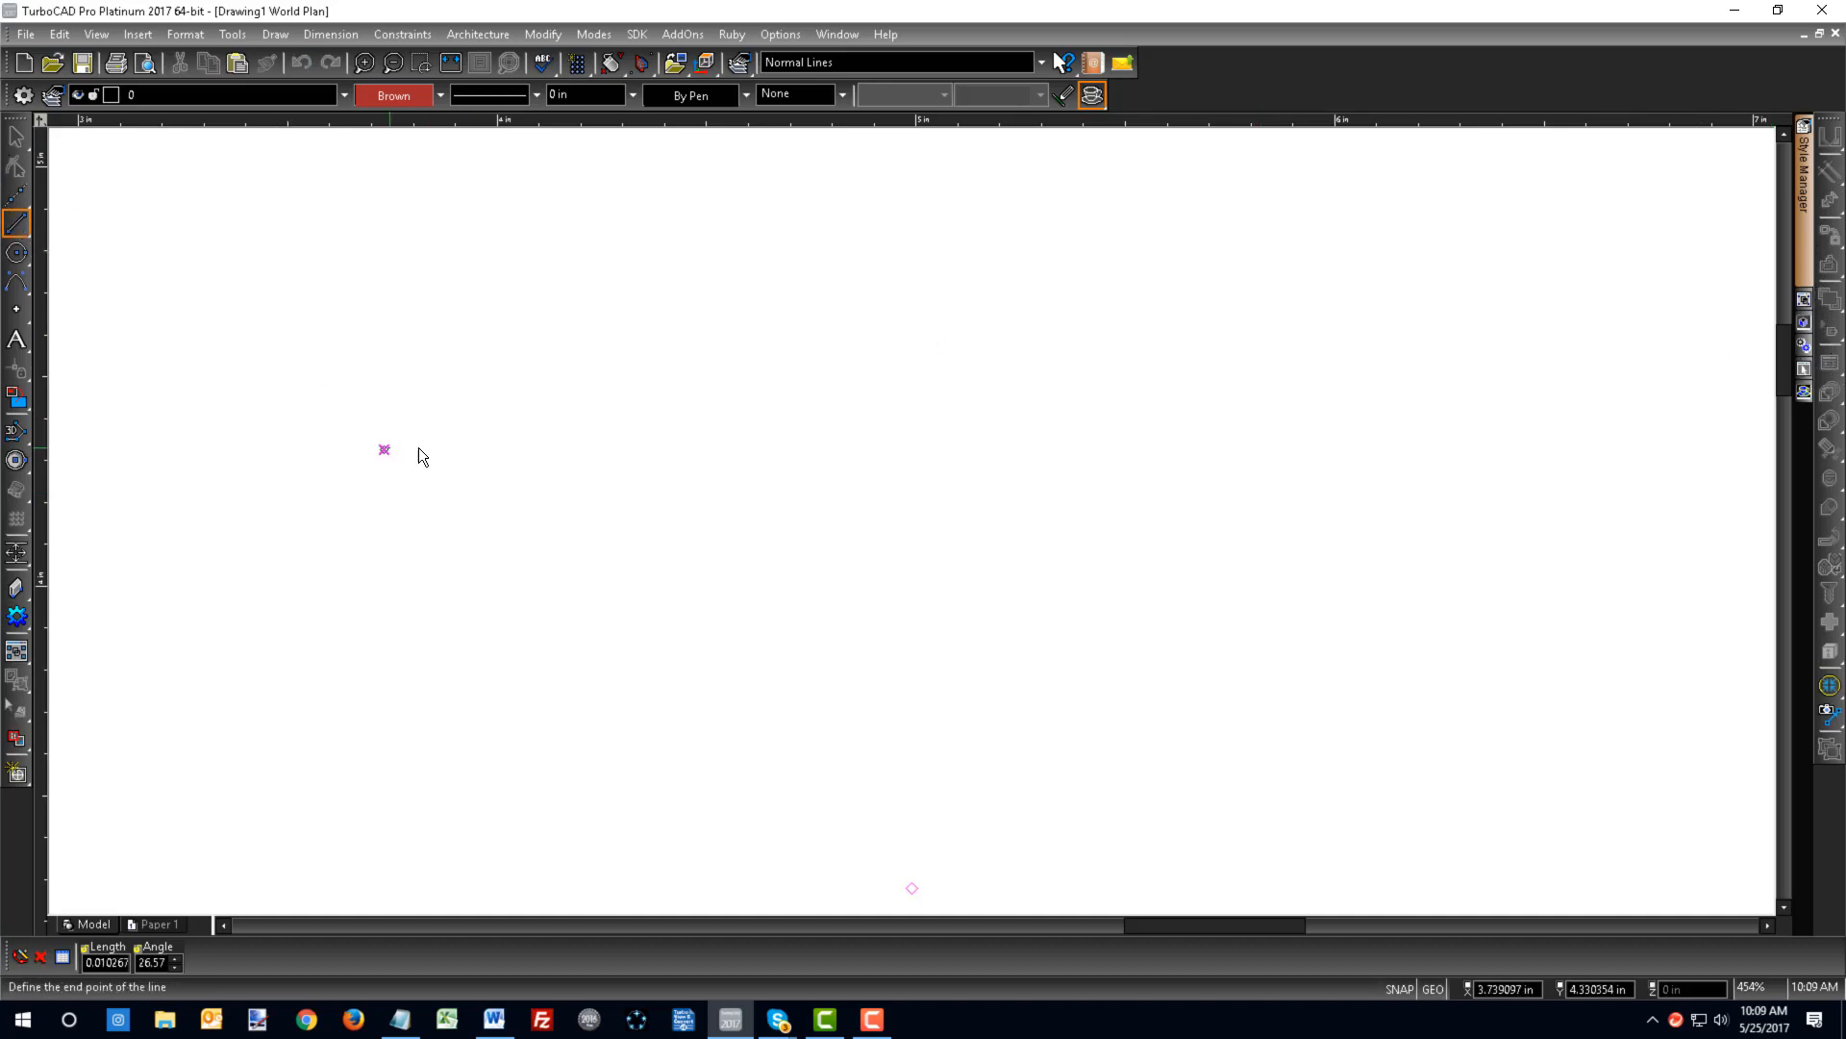
click(1196, 466)
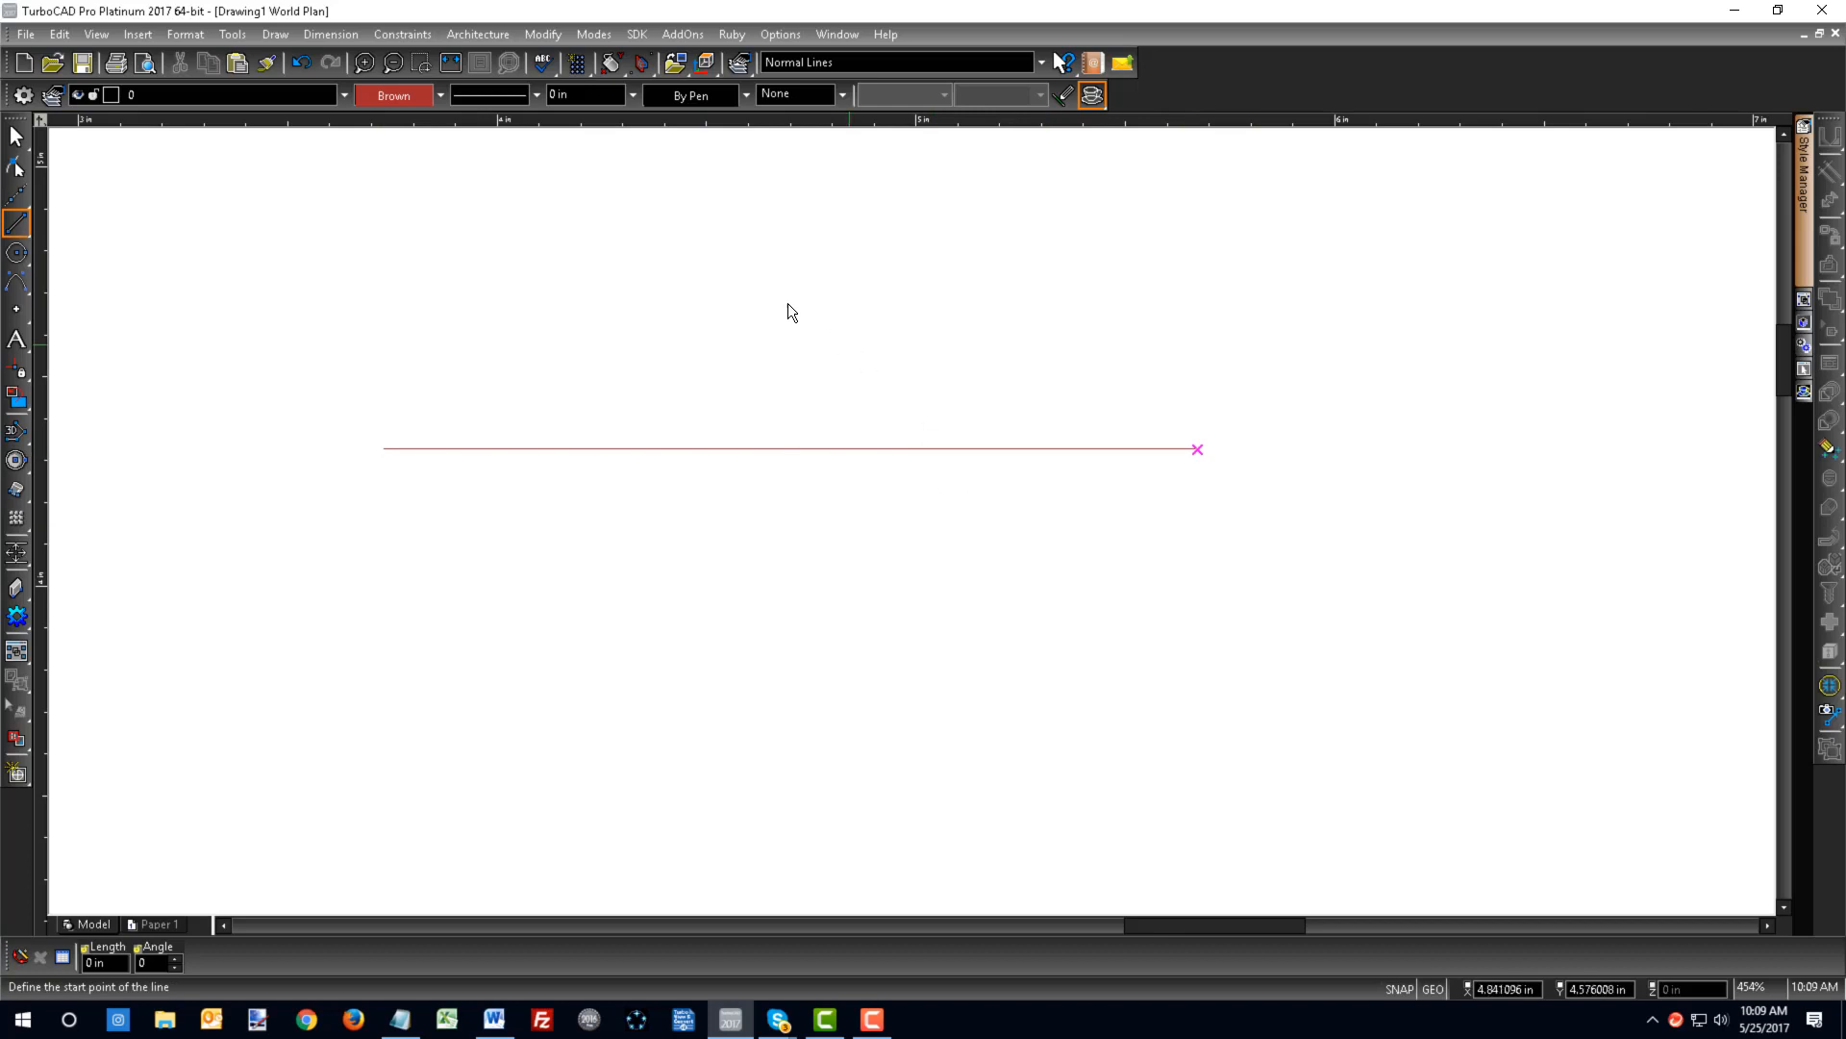
right_click(595, 262)
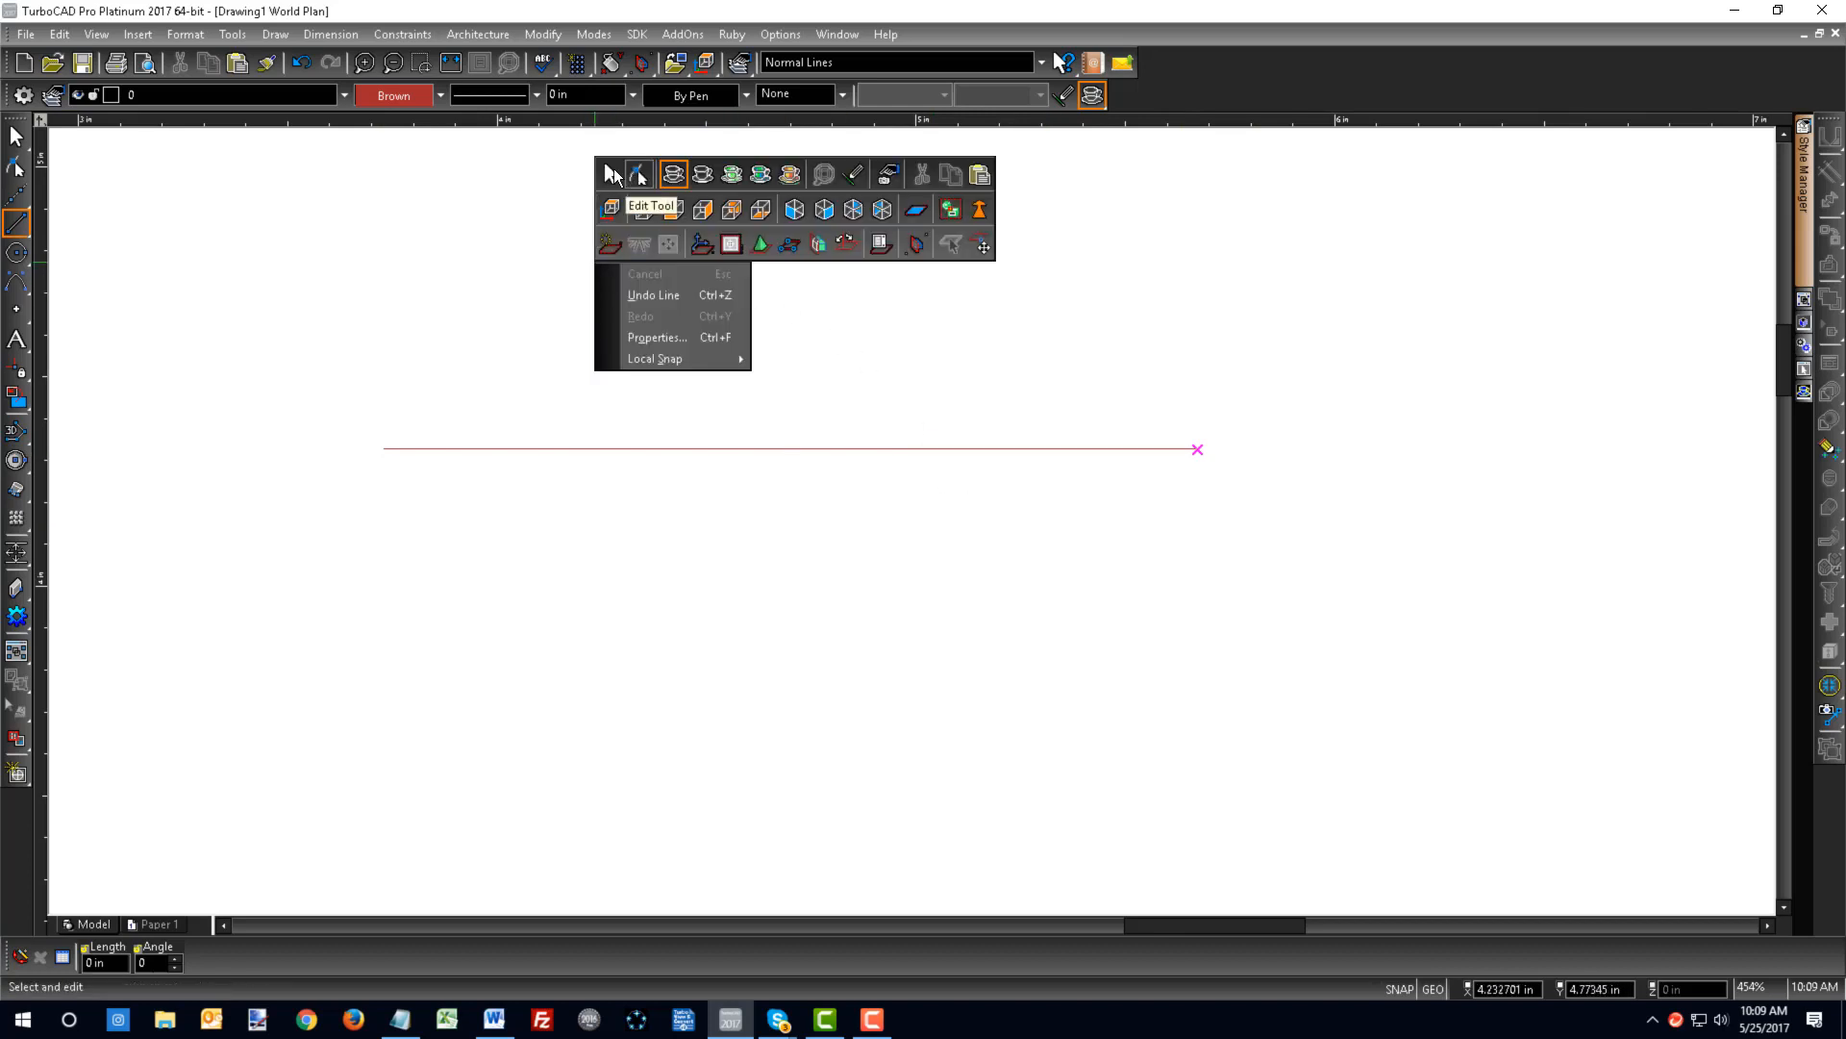
click(609, 174)
click(630, 446)
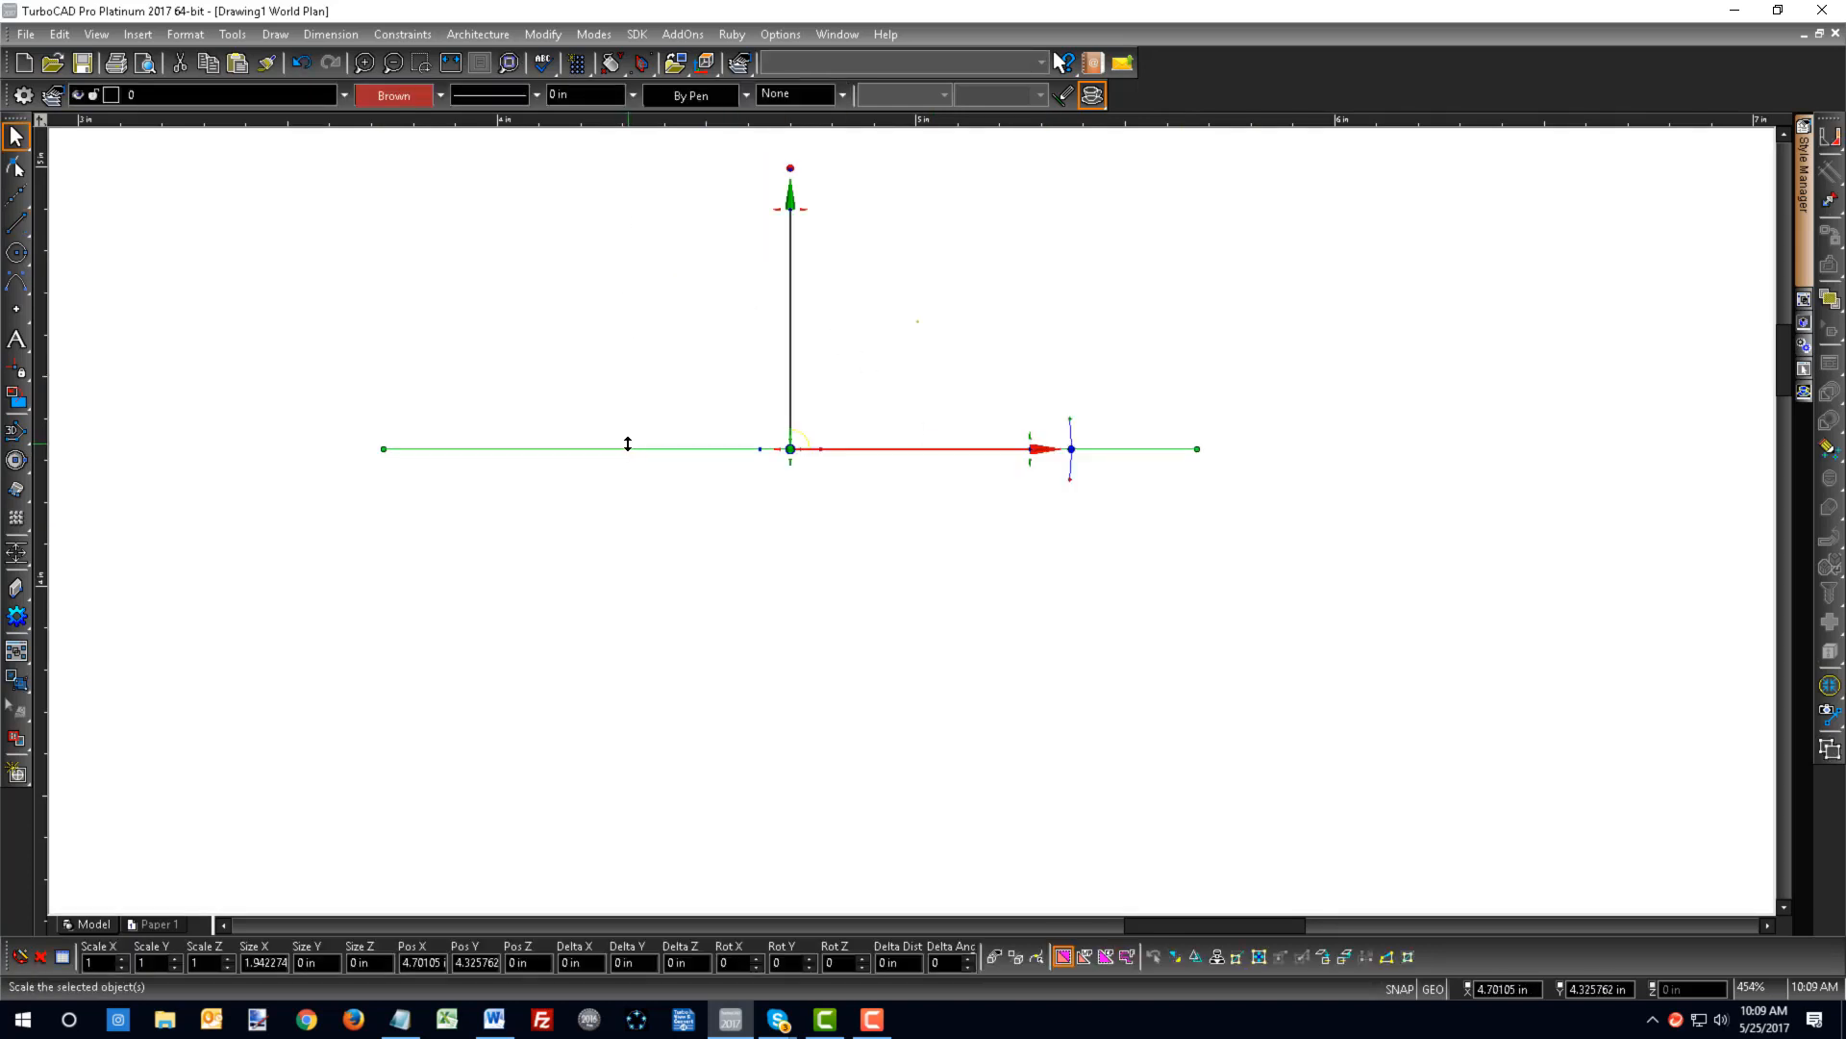
- Check the modify tools offered for the selected line, and delete that line
click(1840, 142)
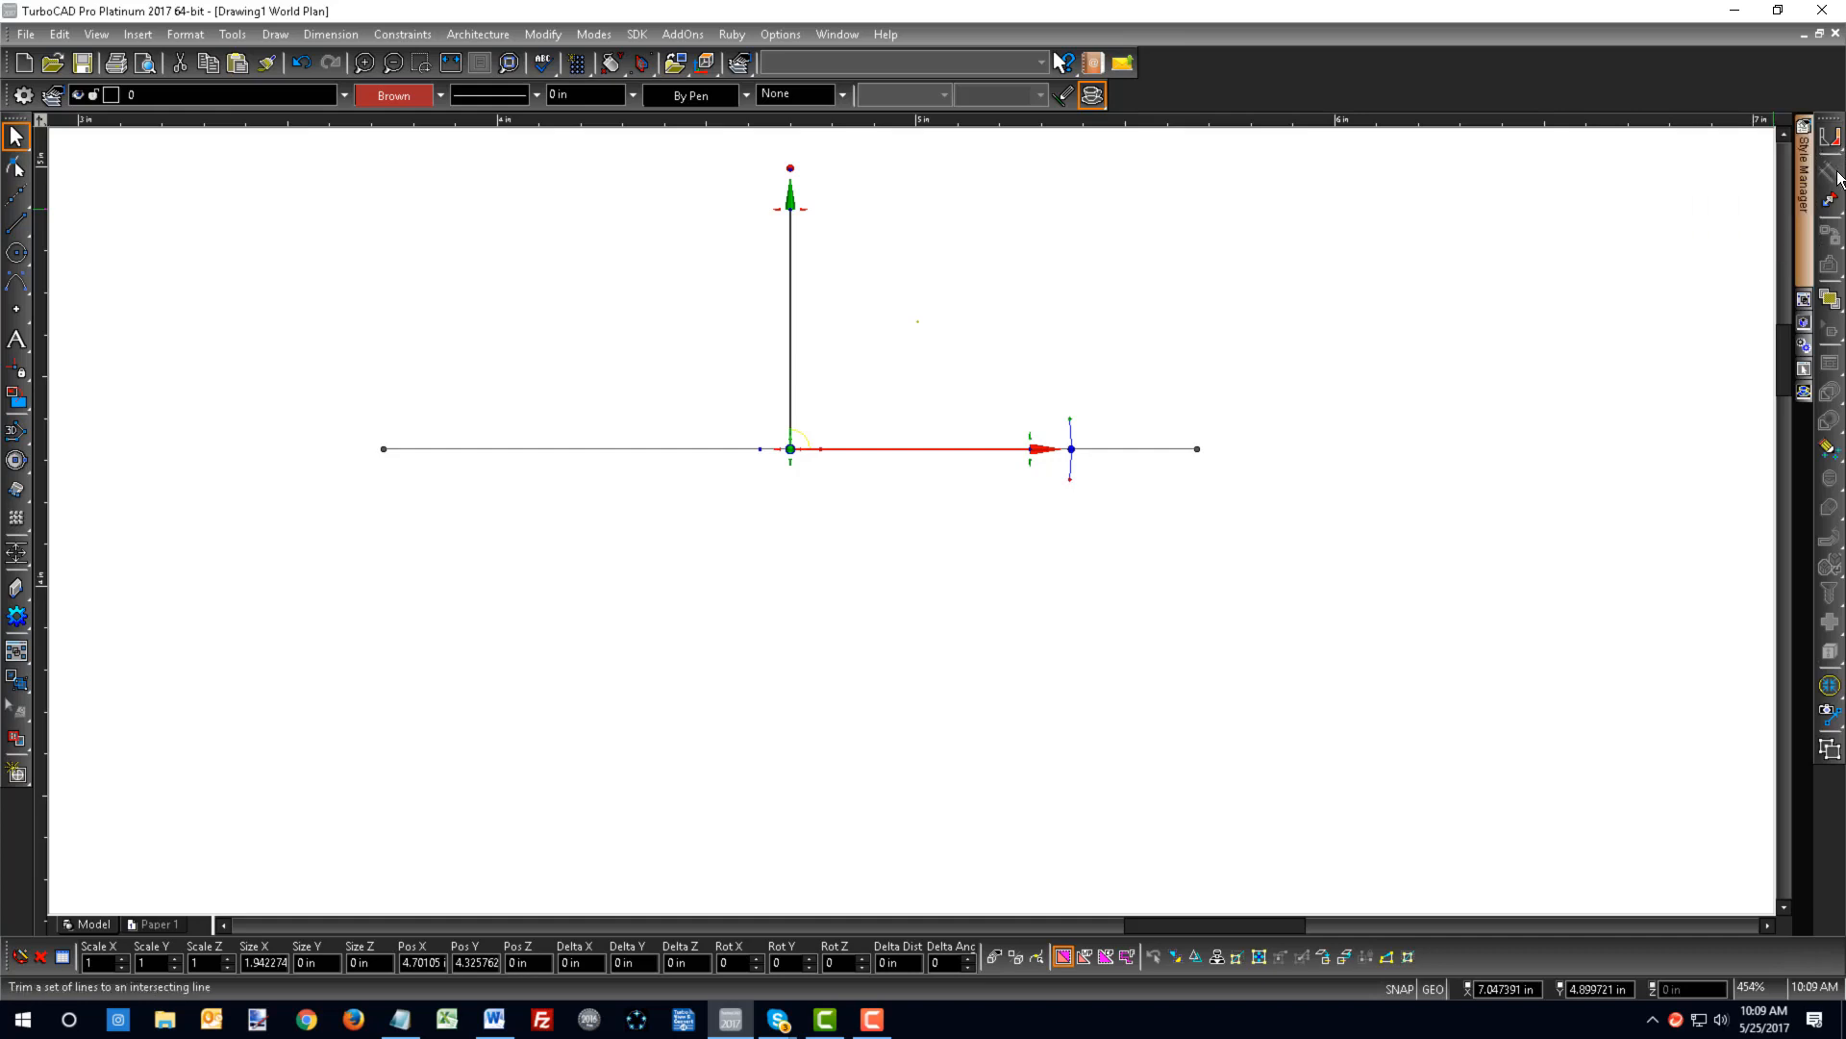
click(1839, 175)
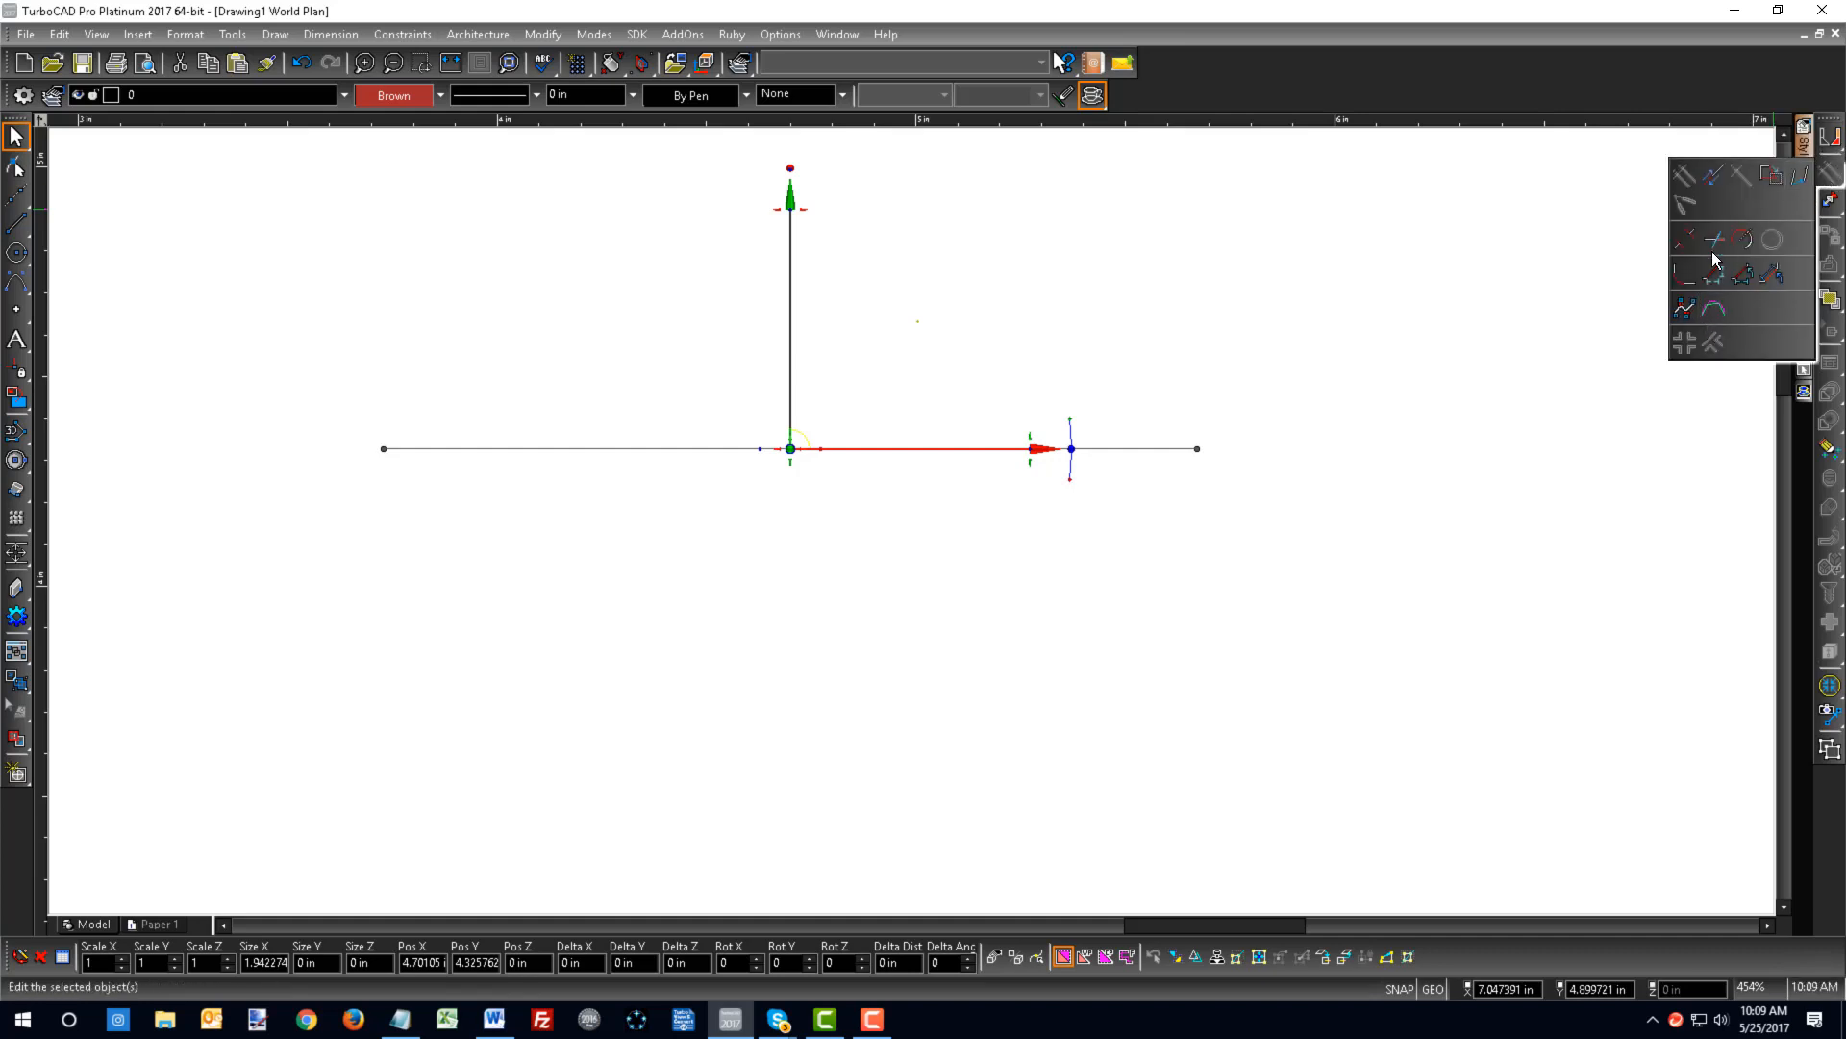
click(1015, 361)
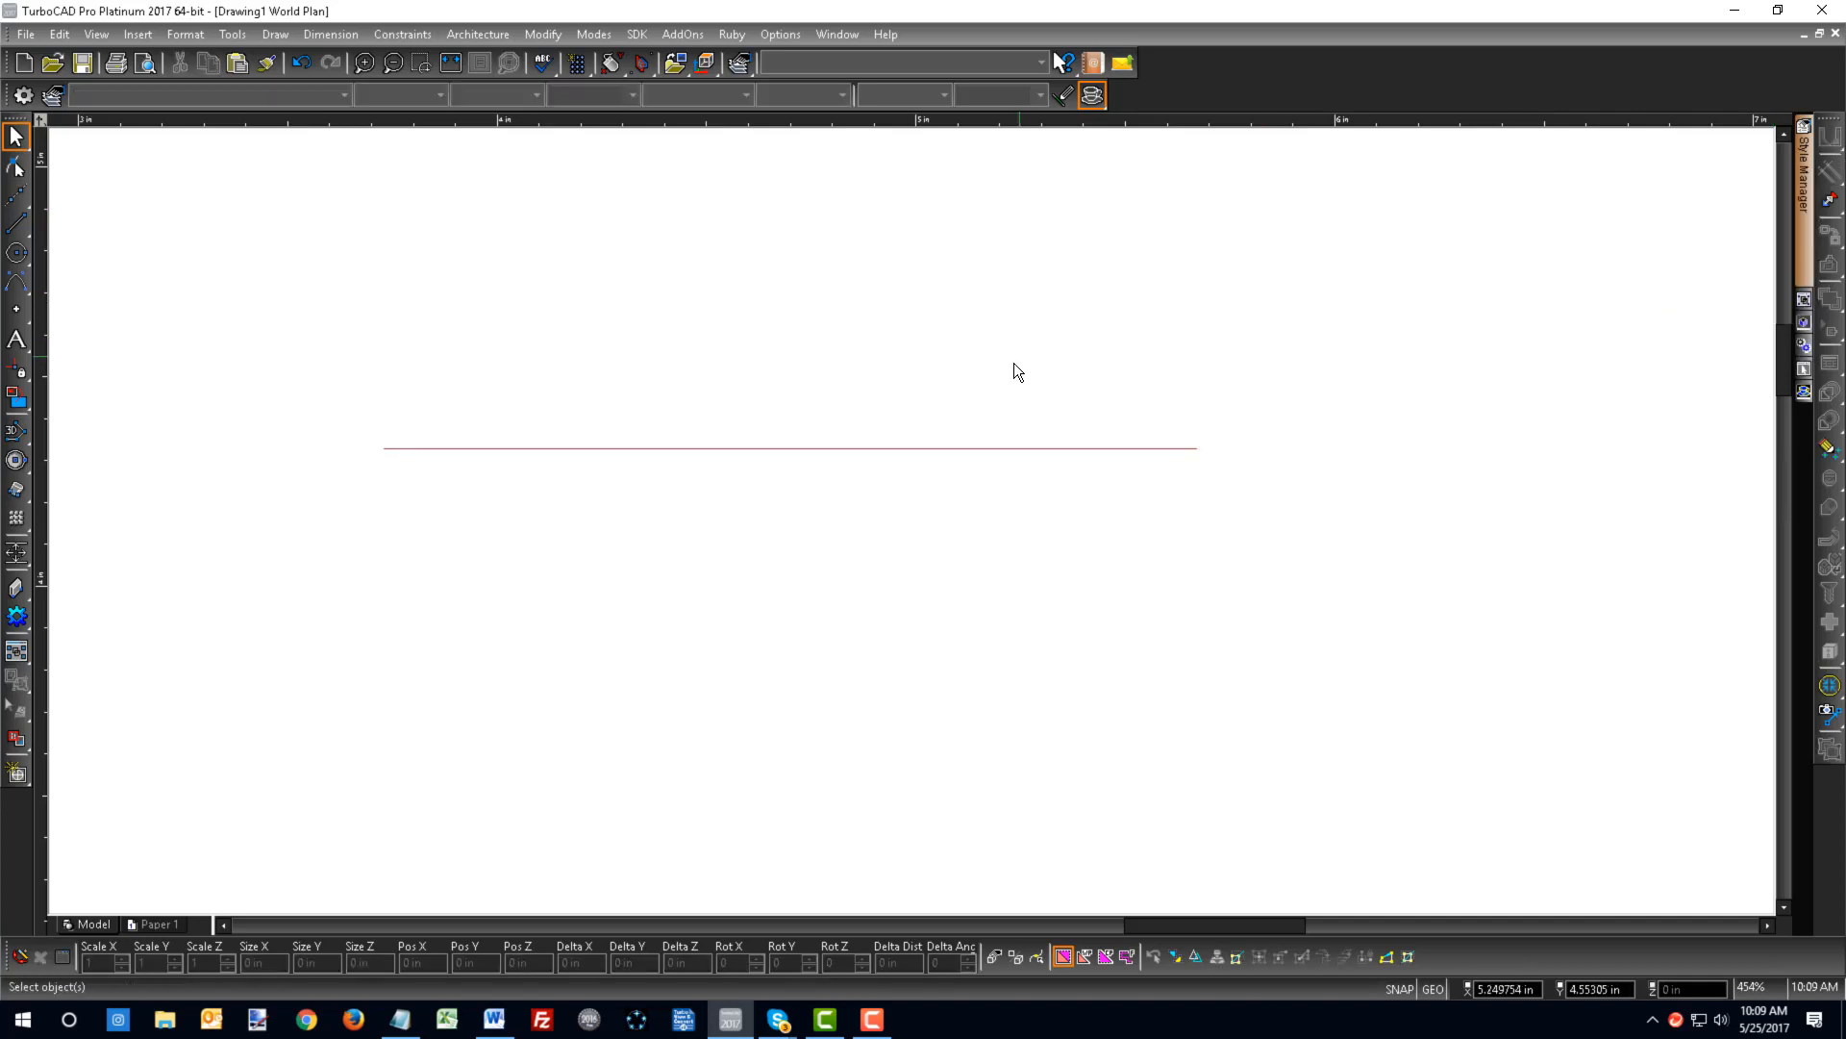
click(887, 452)
key(Delete)
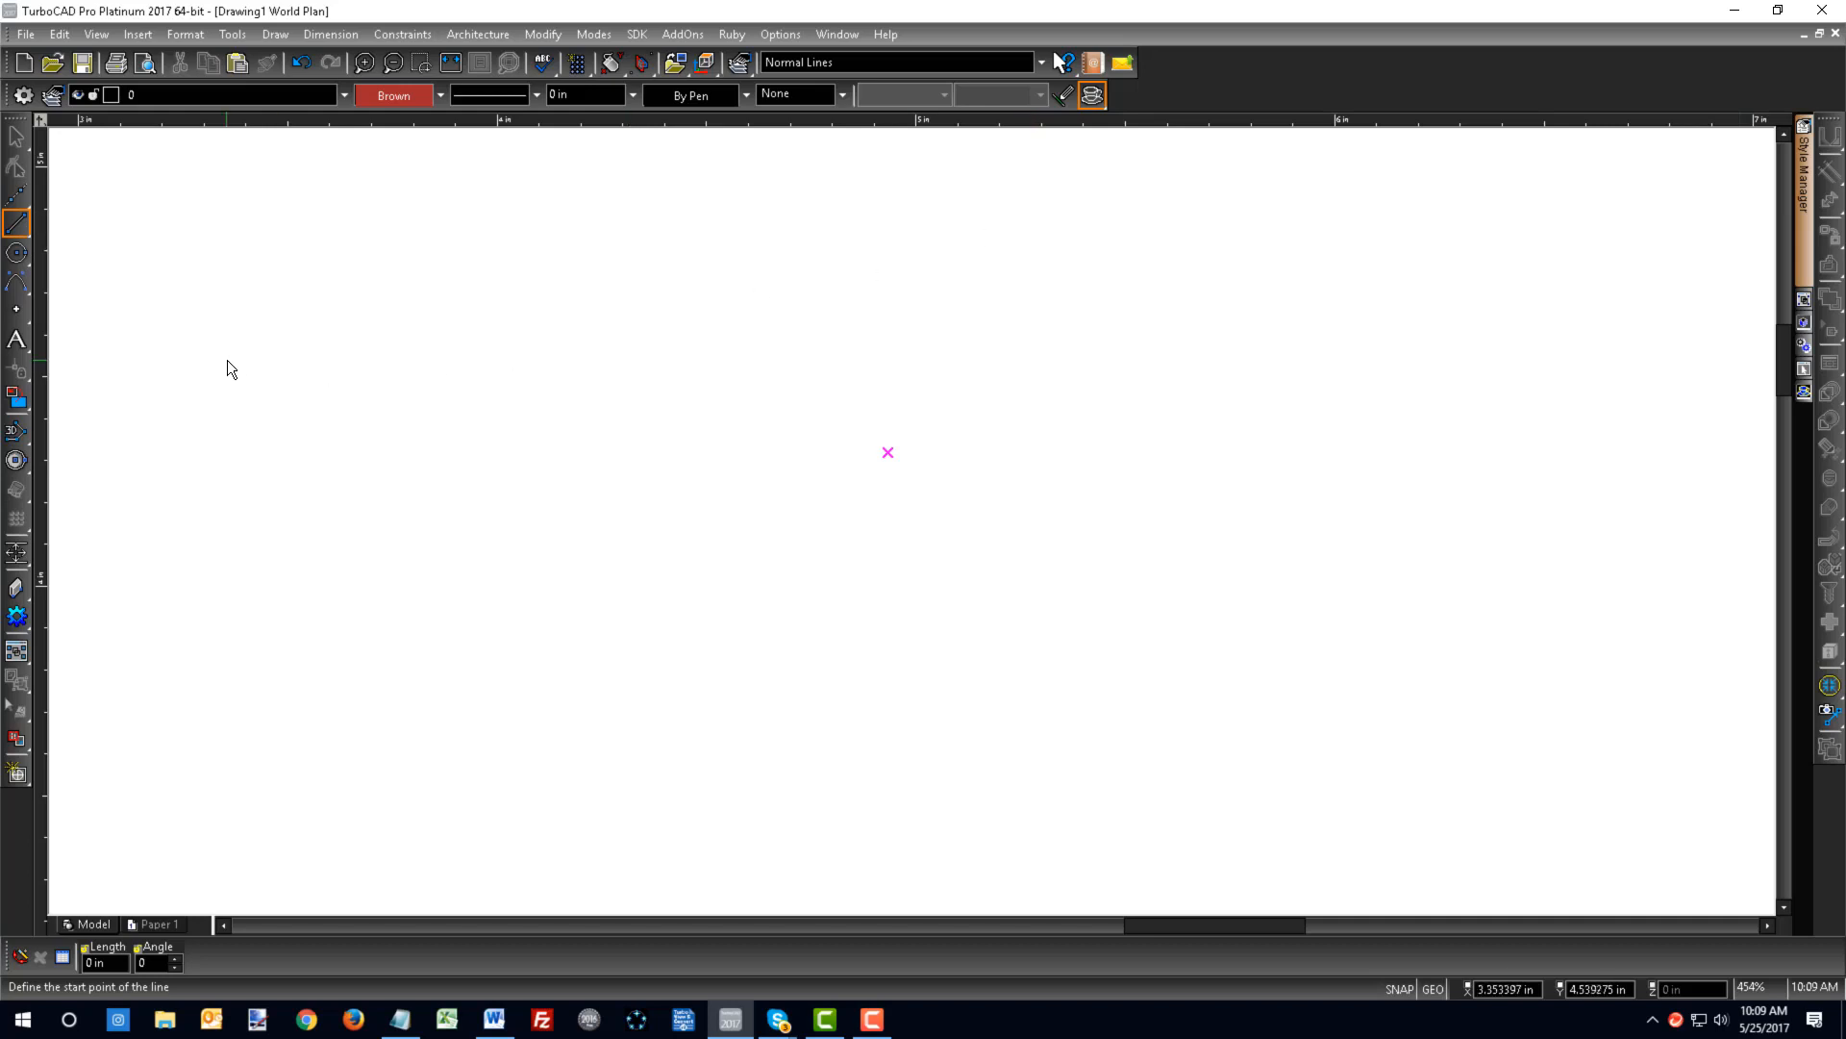
- Draw a new horizontal line about 1.66 in long across the upper middle of the drawing area
mouse_move(1835, 176)
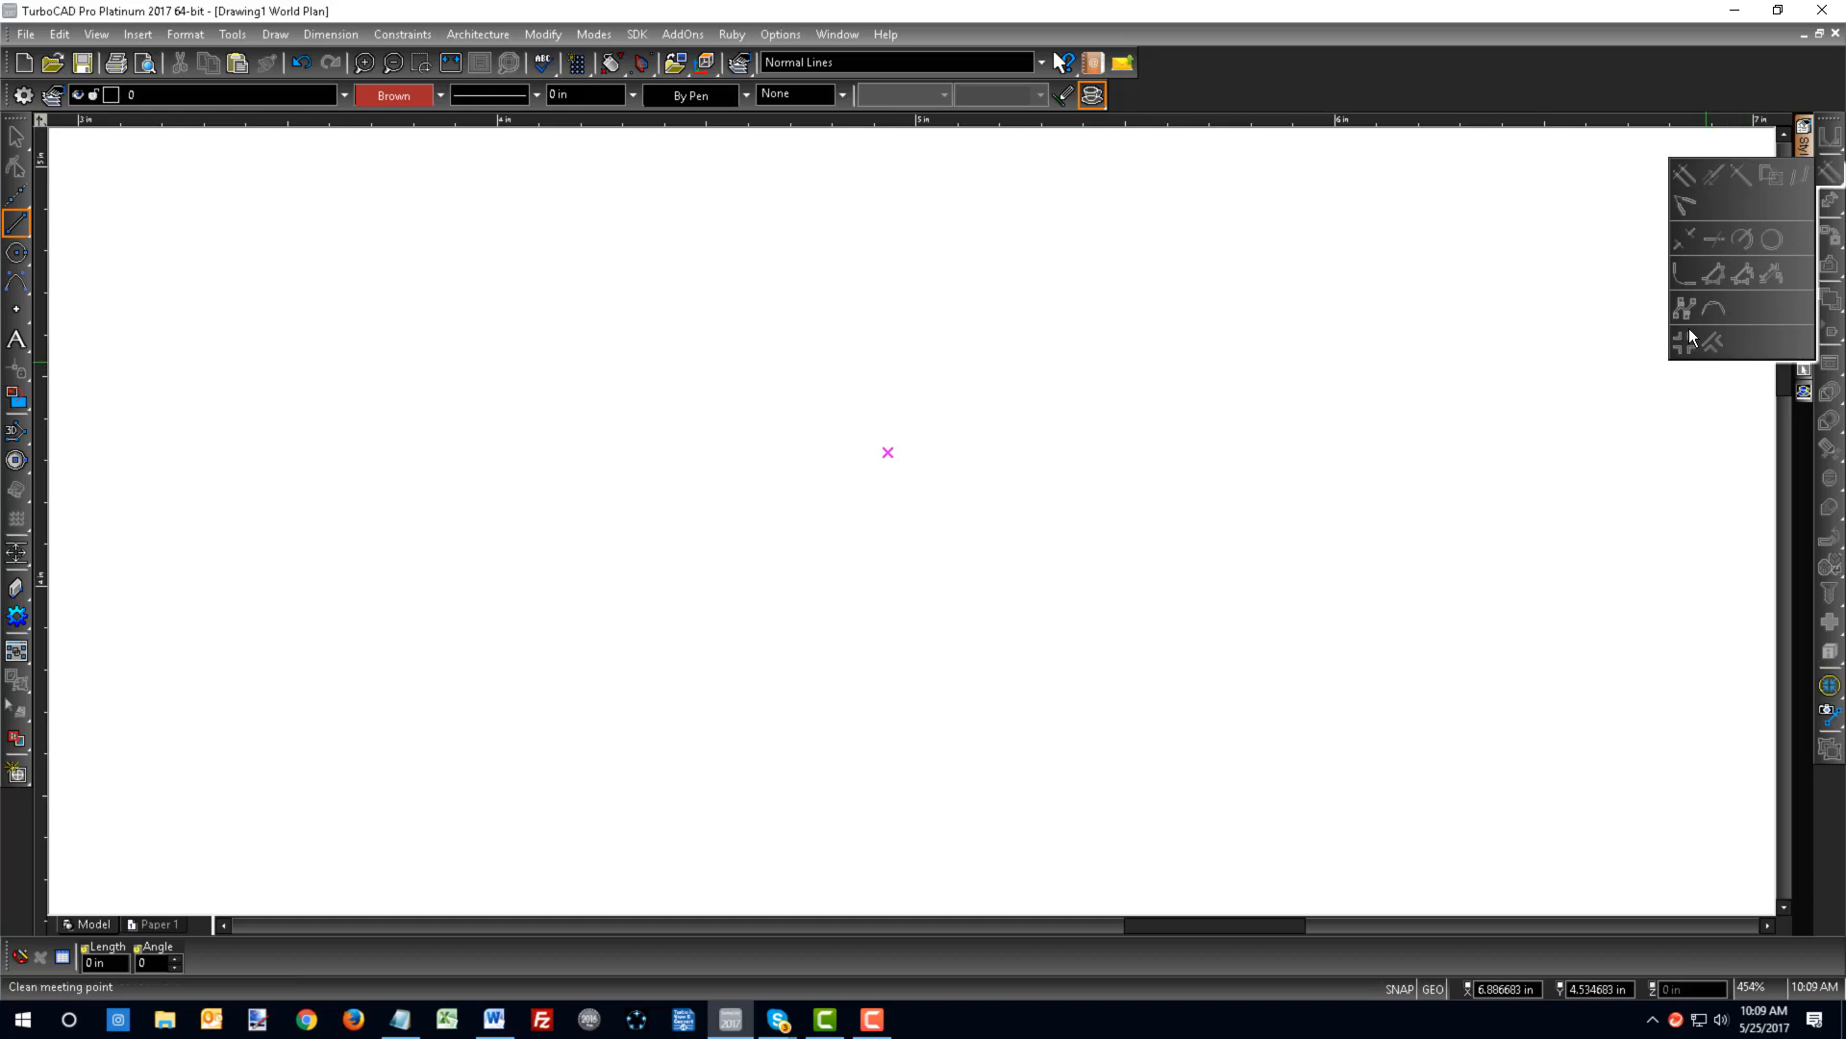
click(15, 224)
click(528, 411)
click(1221, 411)
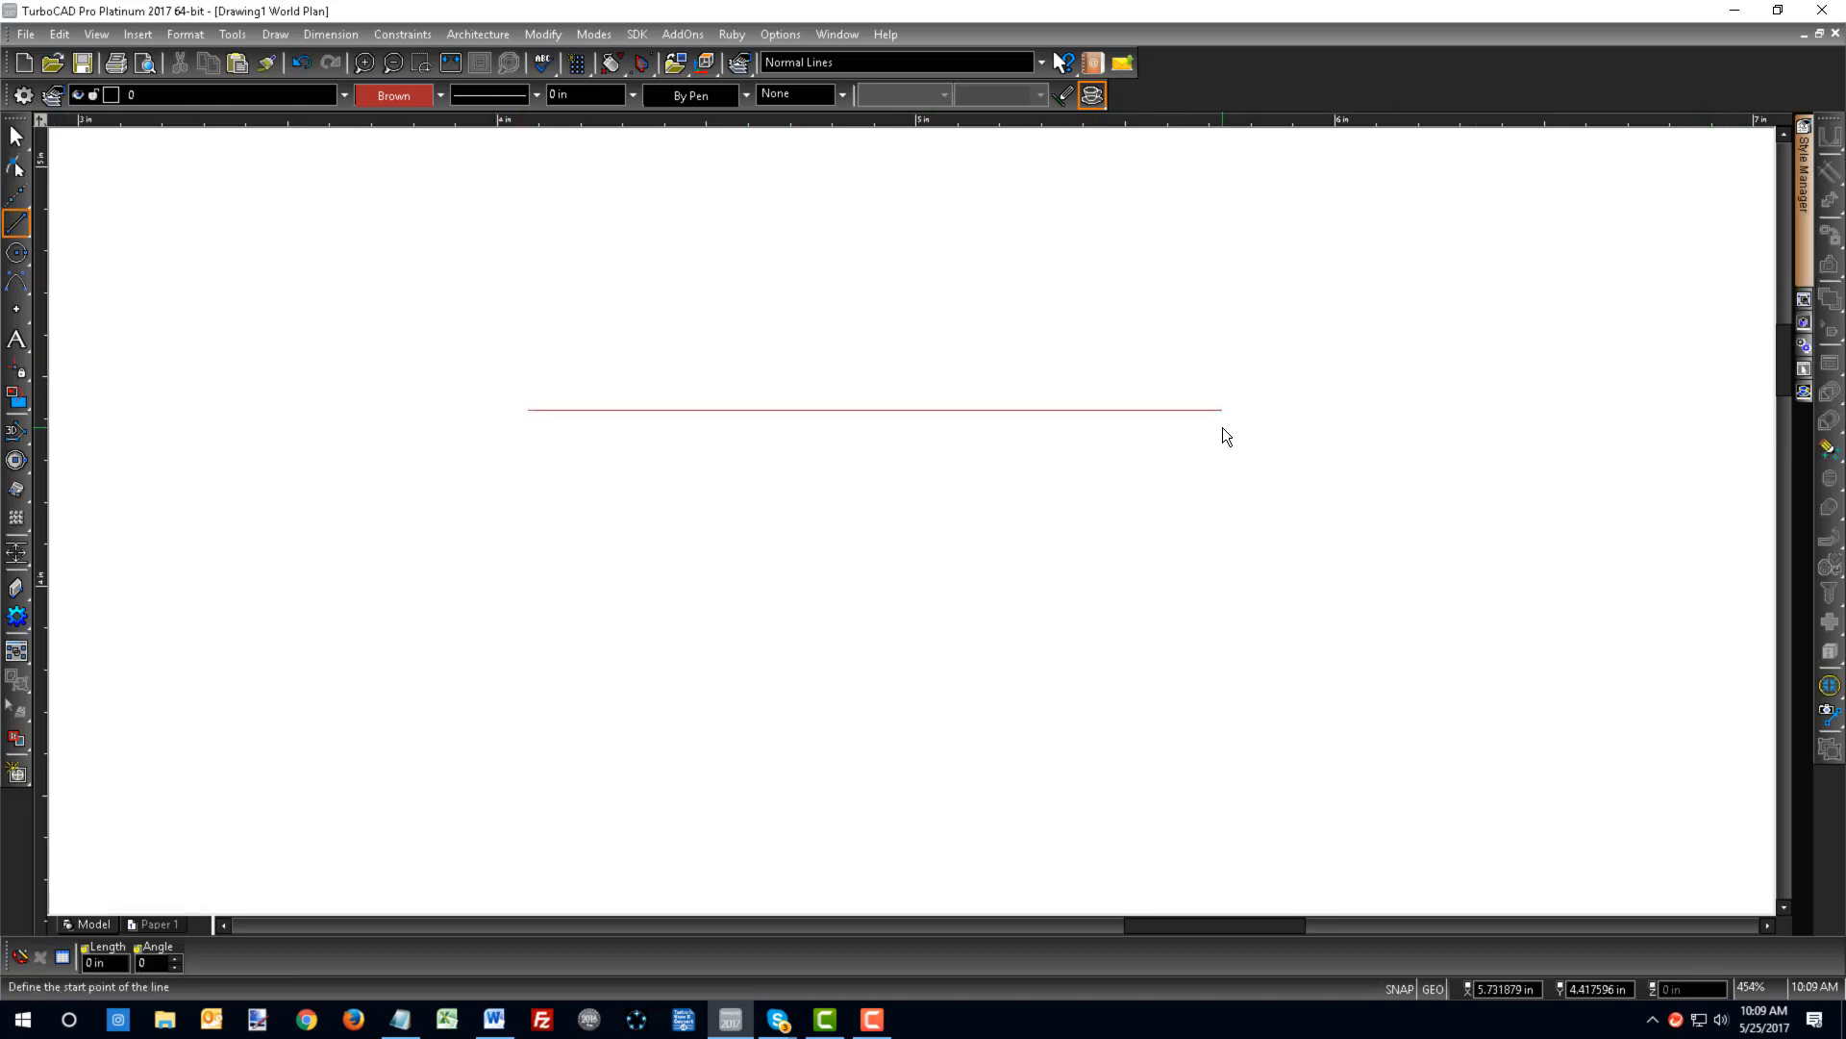
- Select the new horizontal line to examine which modify tools apply to it, and clear the selection
right_click(1299, 329)
click(1327, 333)
click(1164, 411)
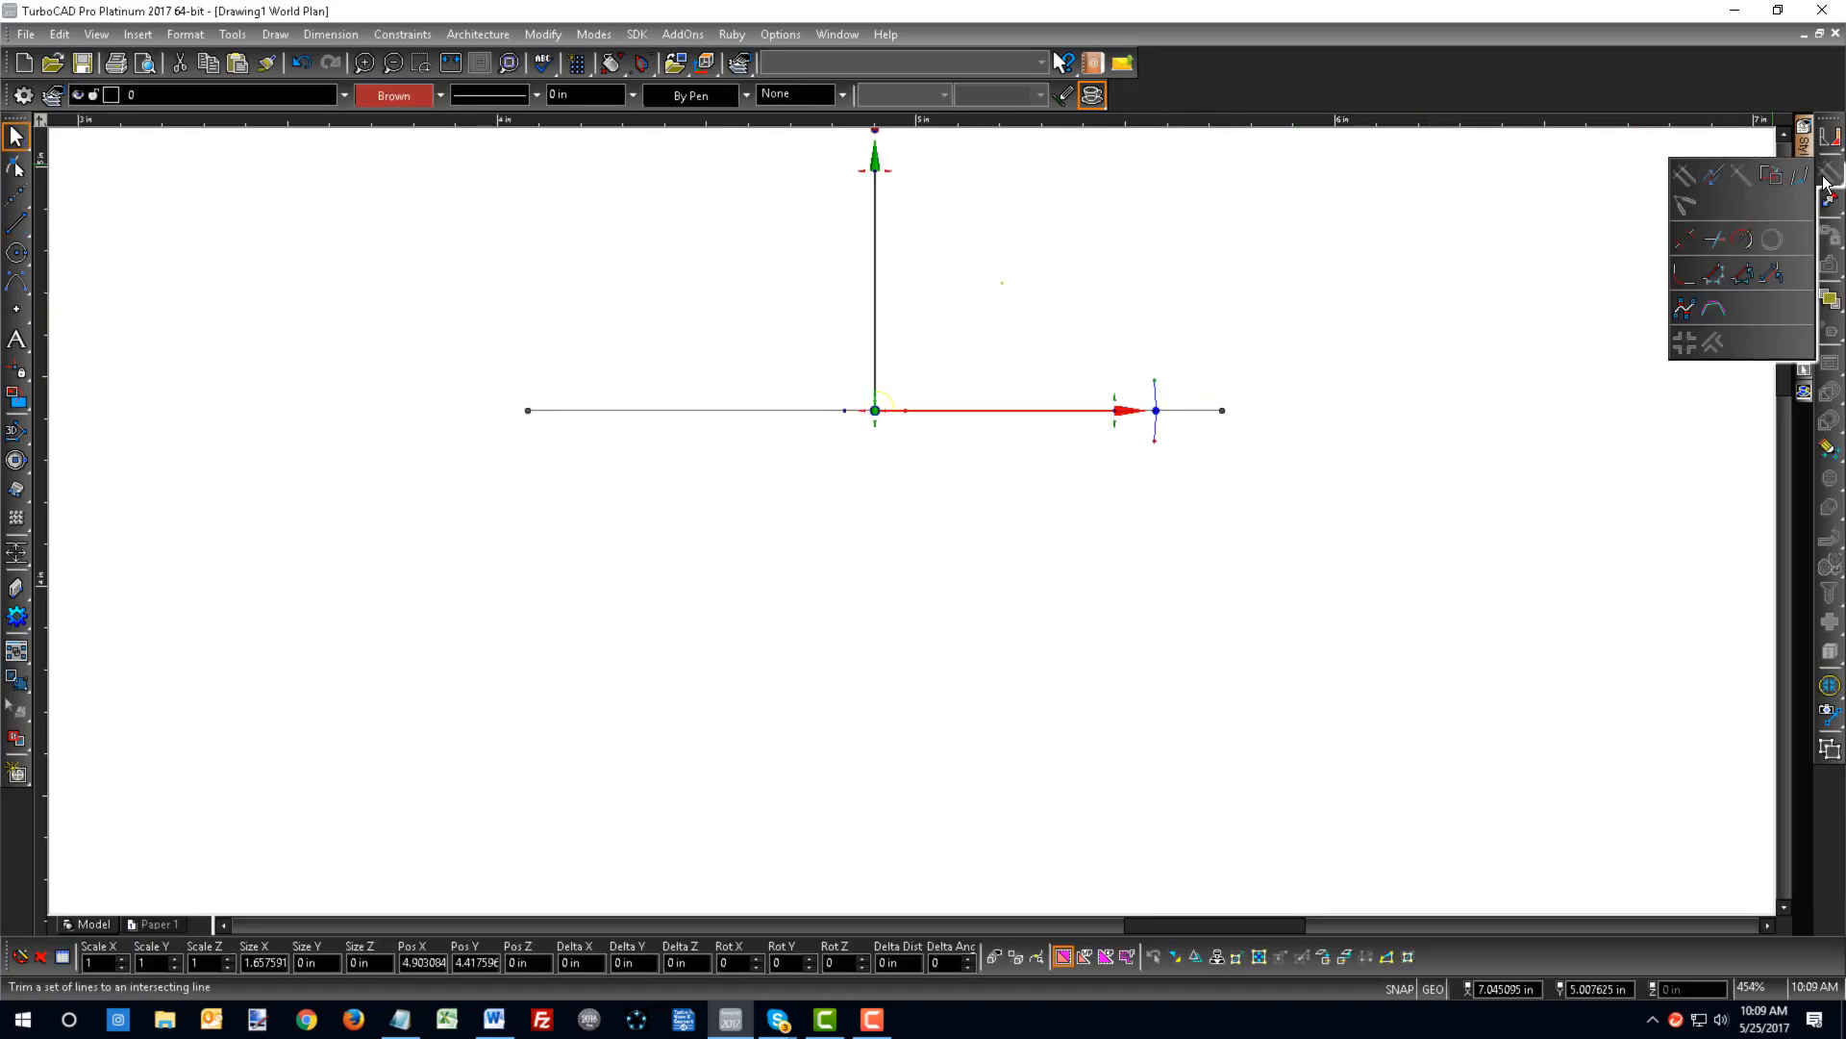
key(Escape)
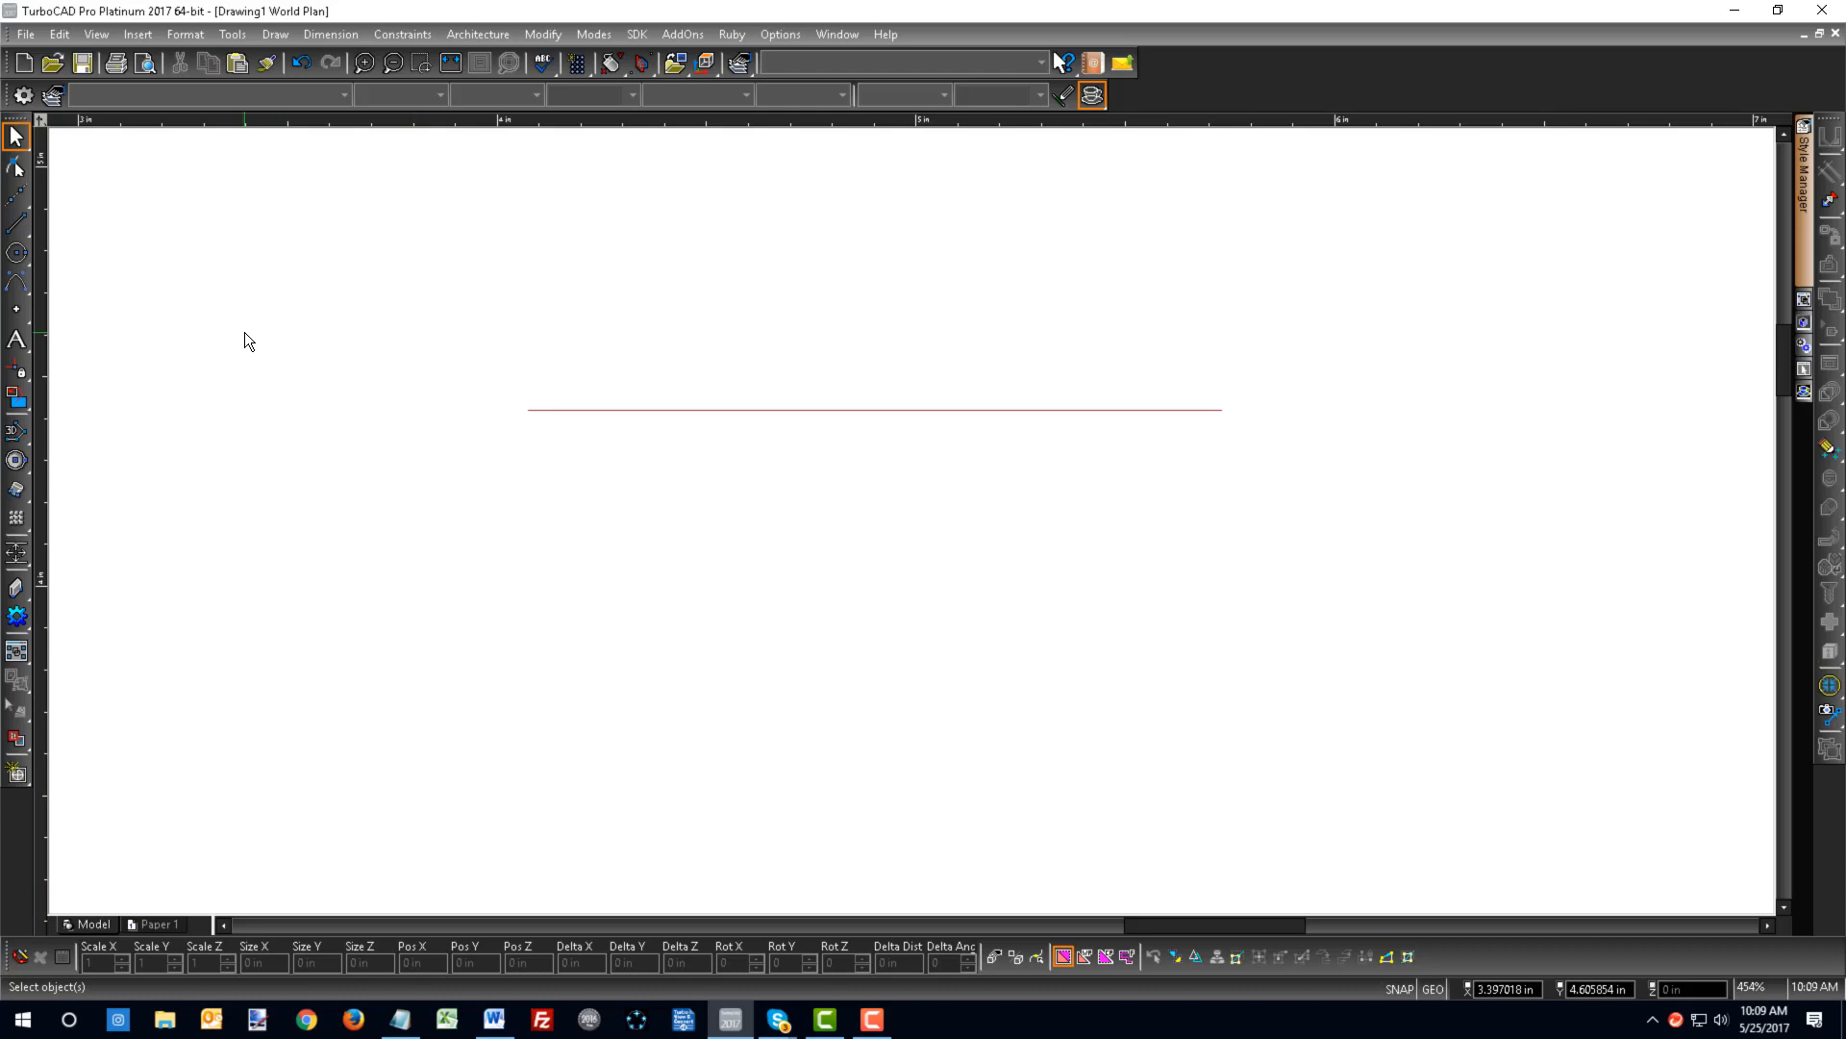
- View the Paper 1 layout and, back in model space, review the Space Units drawing settings
click(158, 921)
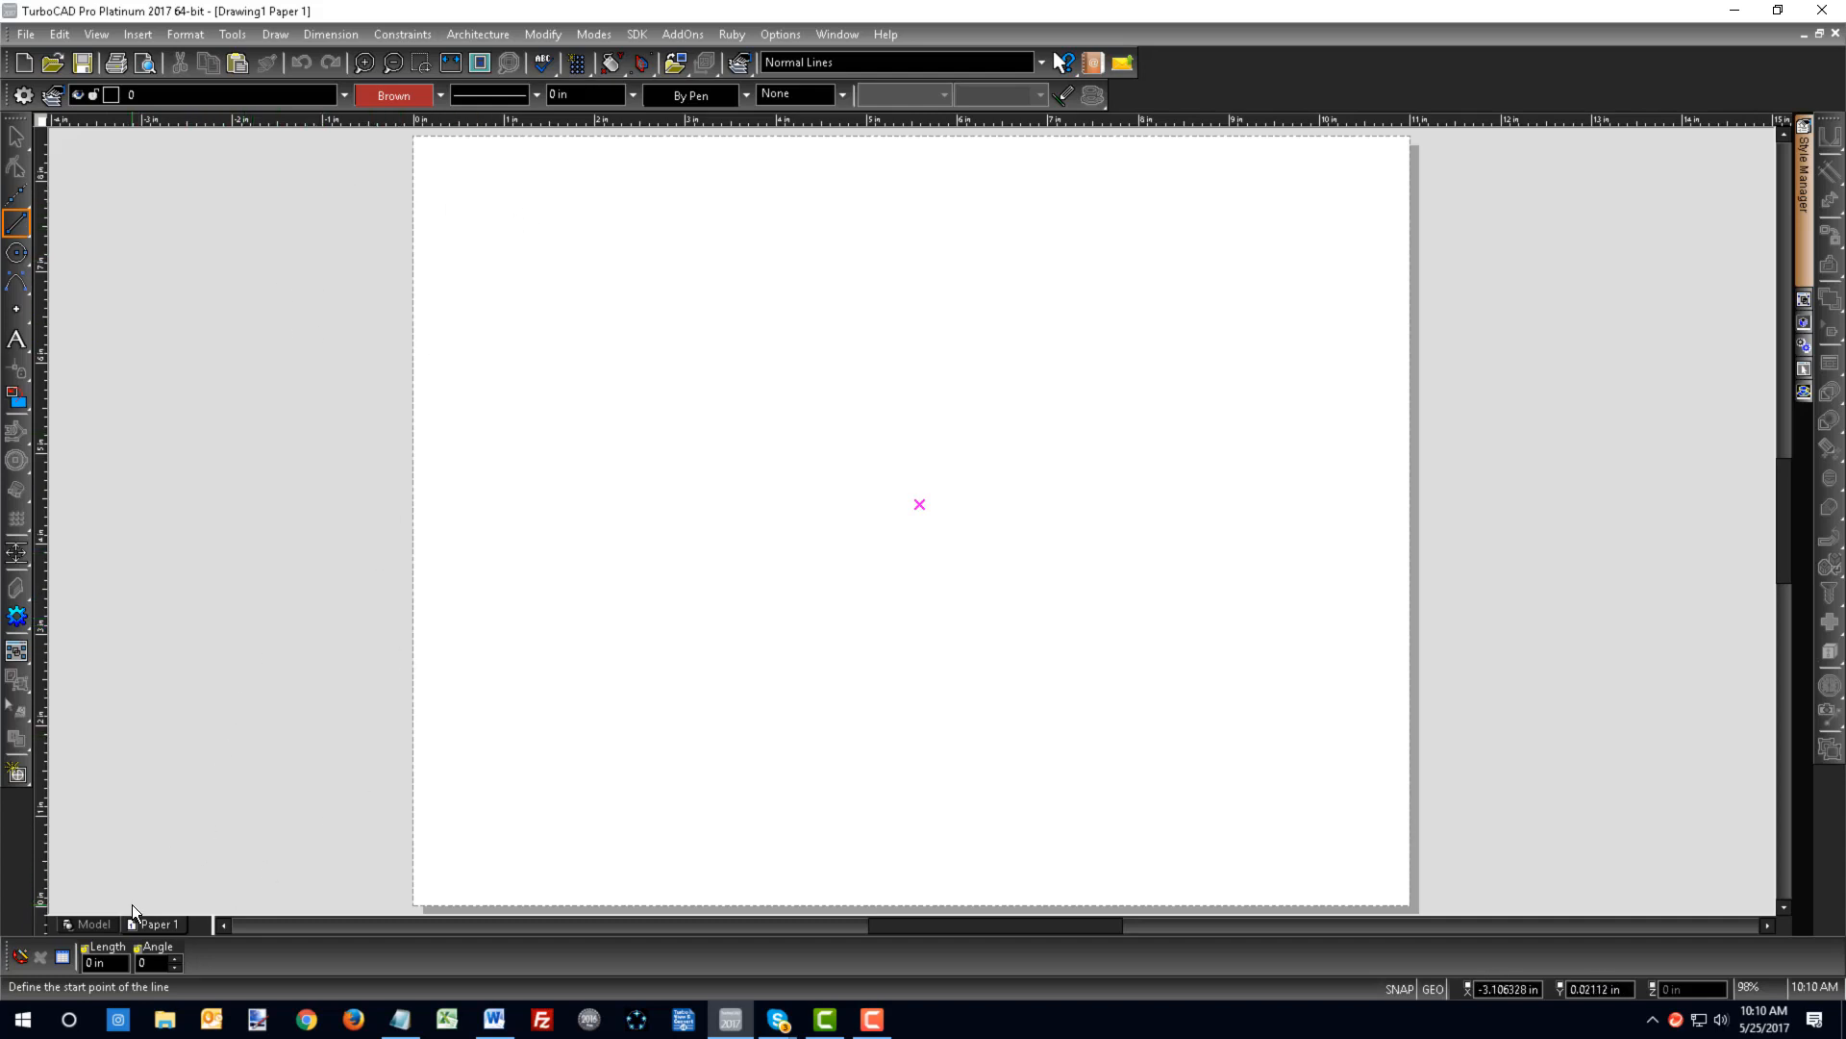
click(100, 919)
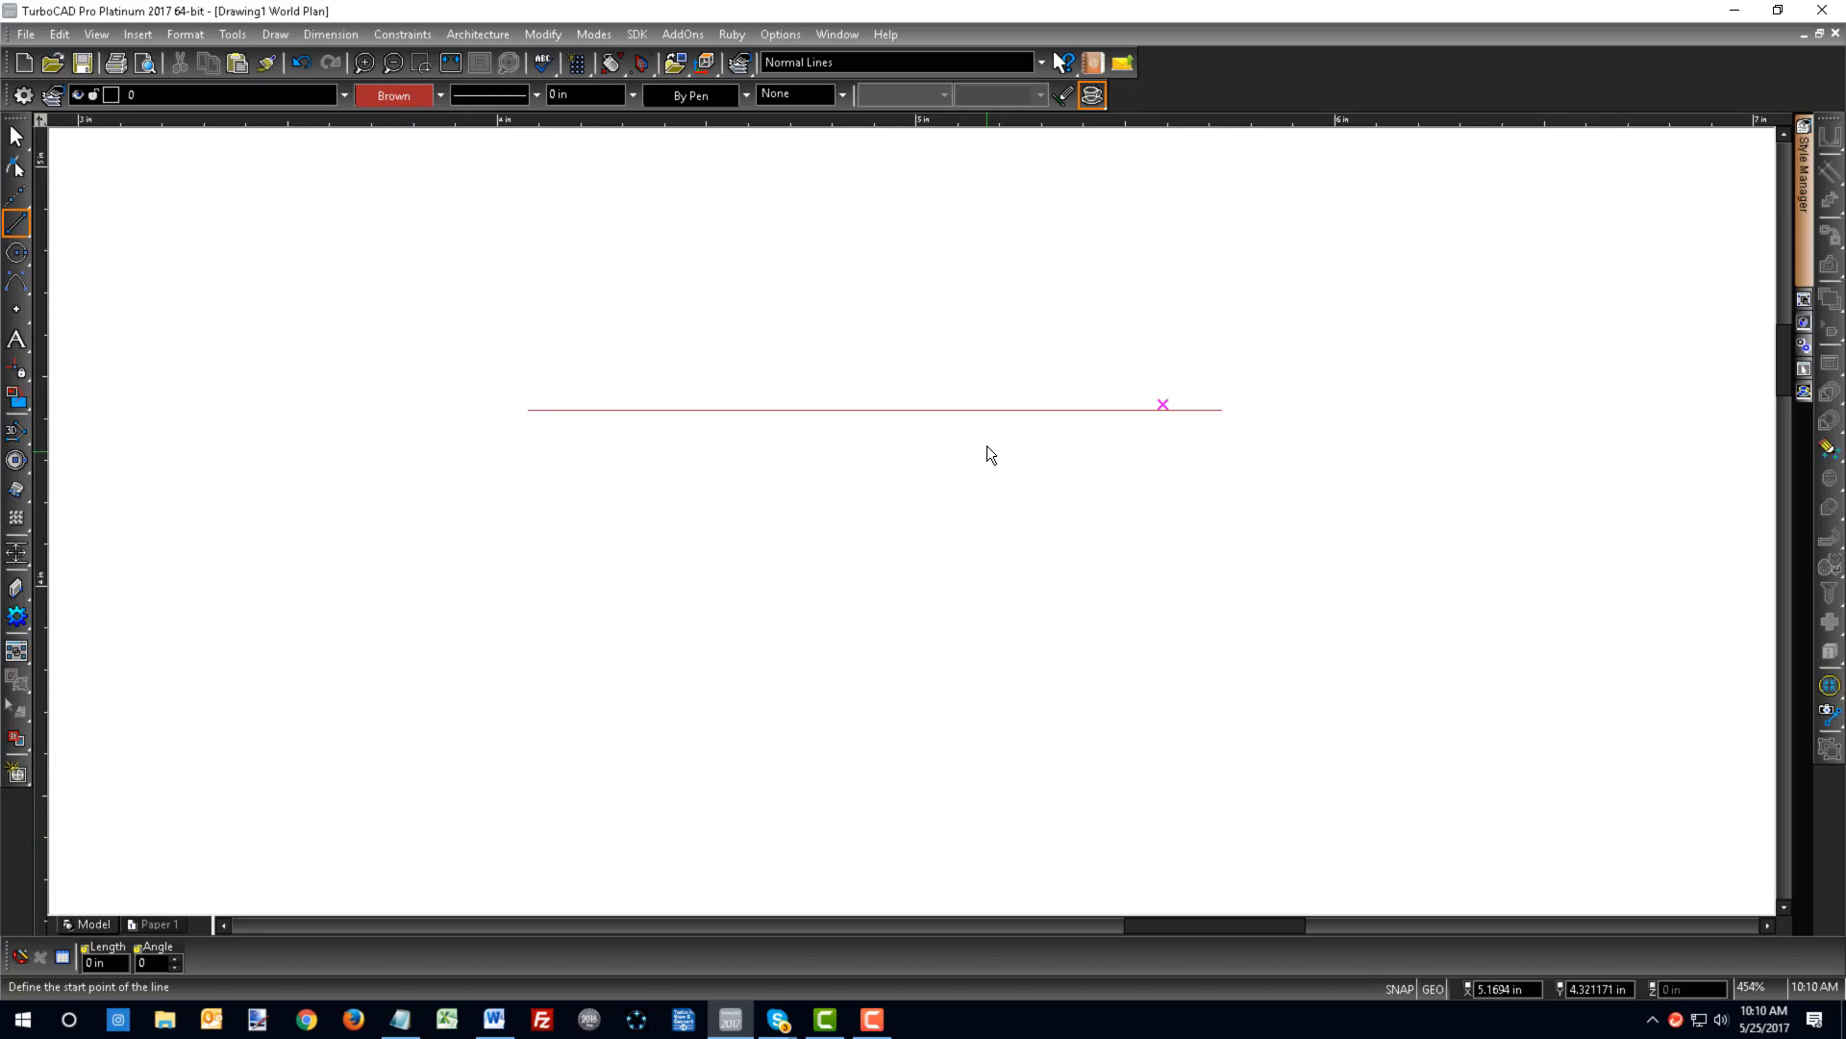
click(783, 35)
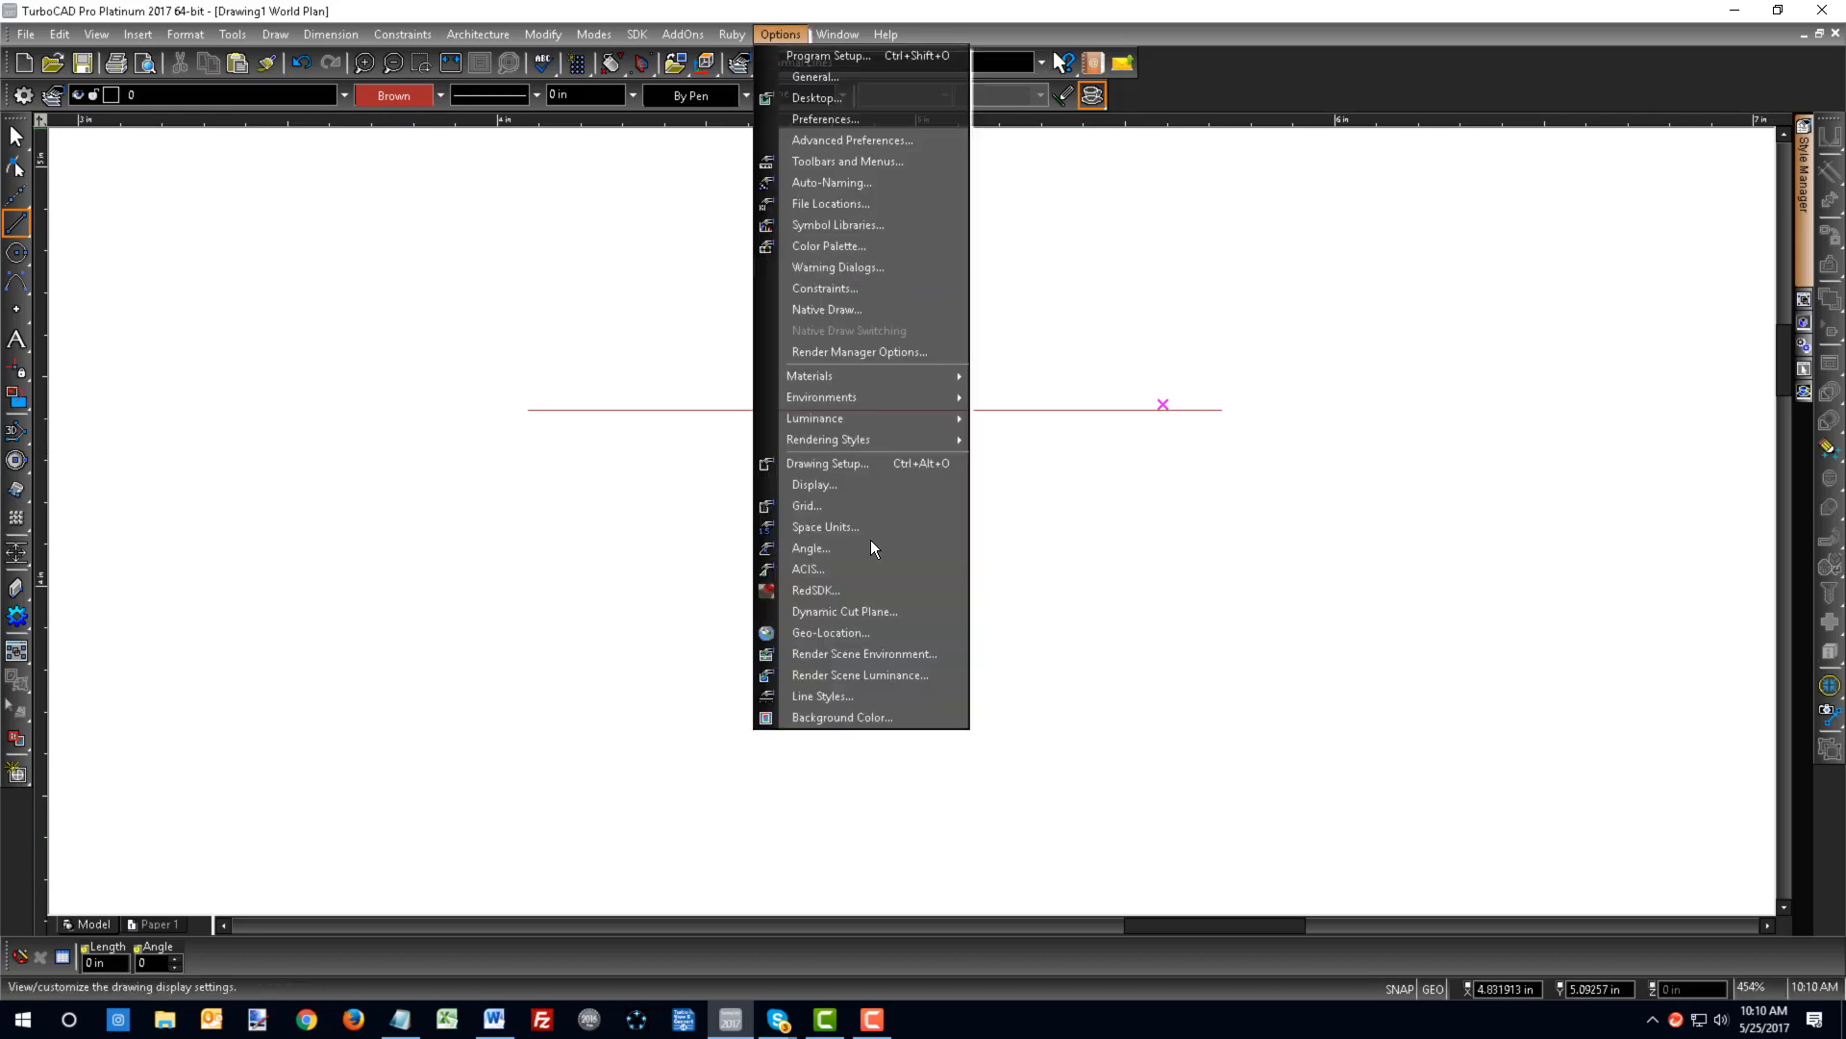
click(812, 533)
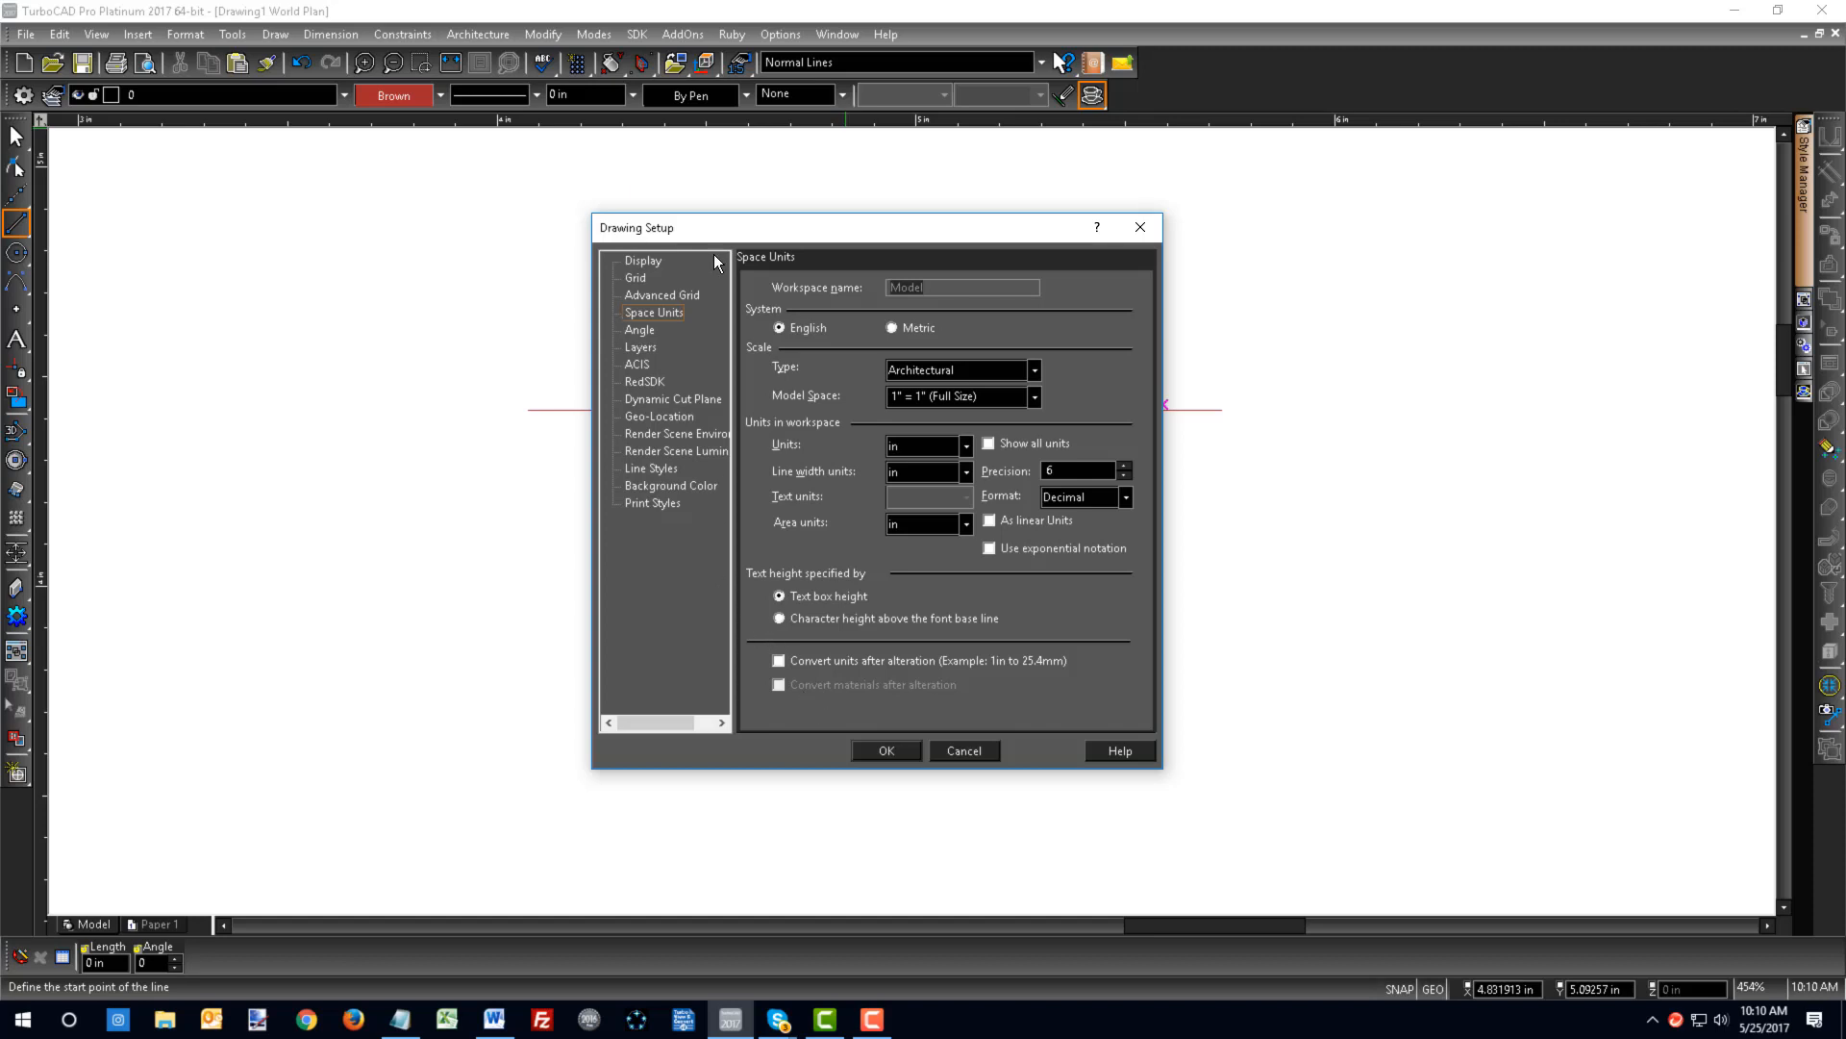
click(962, 751)
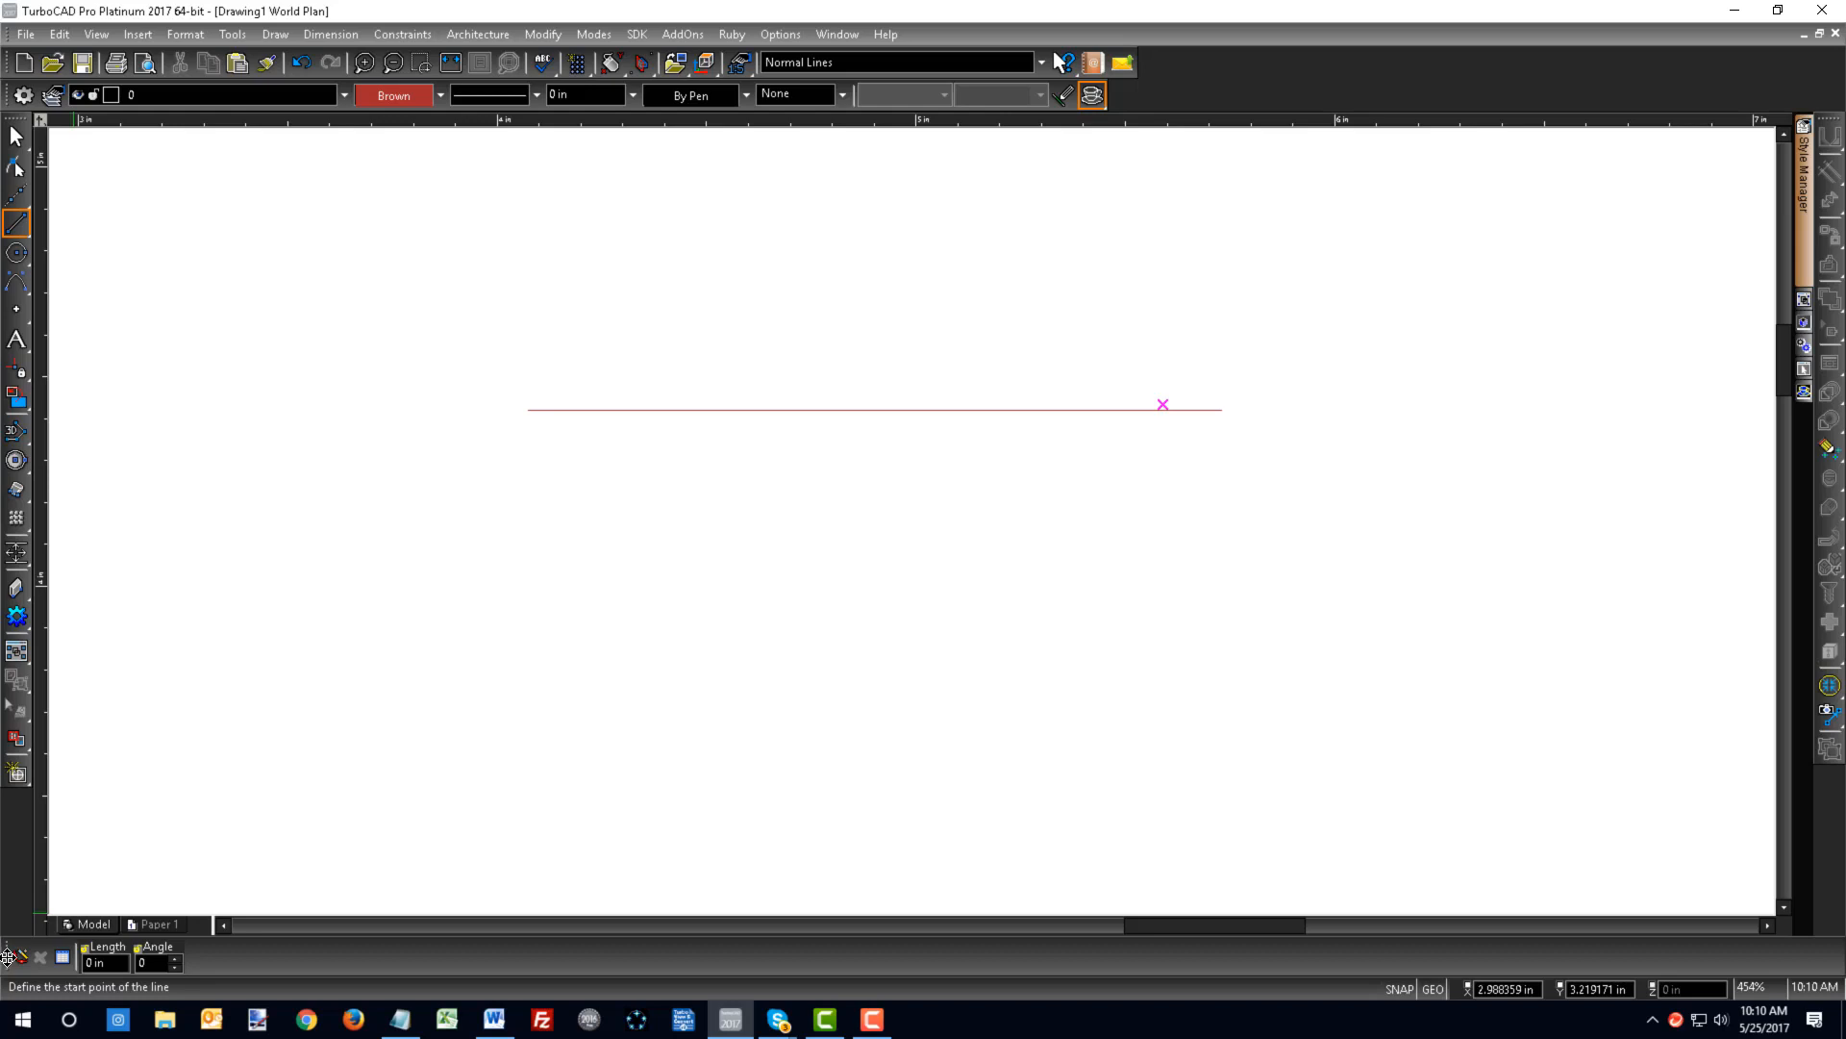
- Compare the input fields and options offered by the Polyline tool with those of the Line tool
mouse_move(7, 957)
mouse_down()
mouse_move(332, 706)
mouse_move(345, 762)
mouse_move(104, 909)
mouse_move(125, 948)
mouse_up()
click(26, 233)
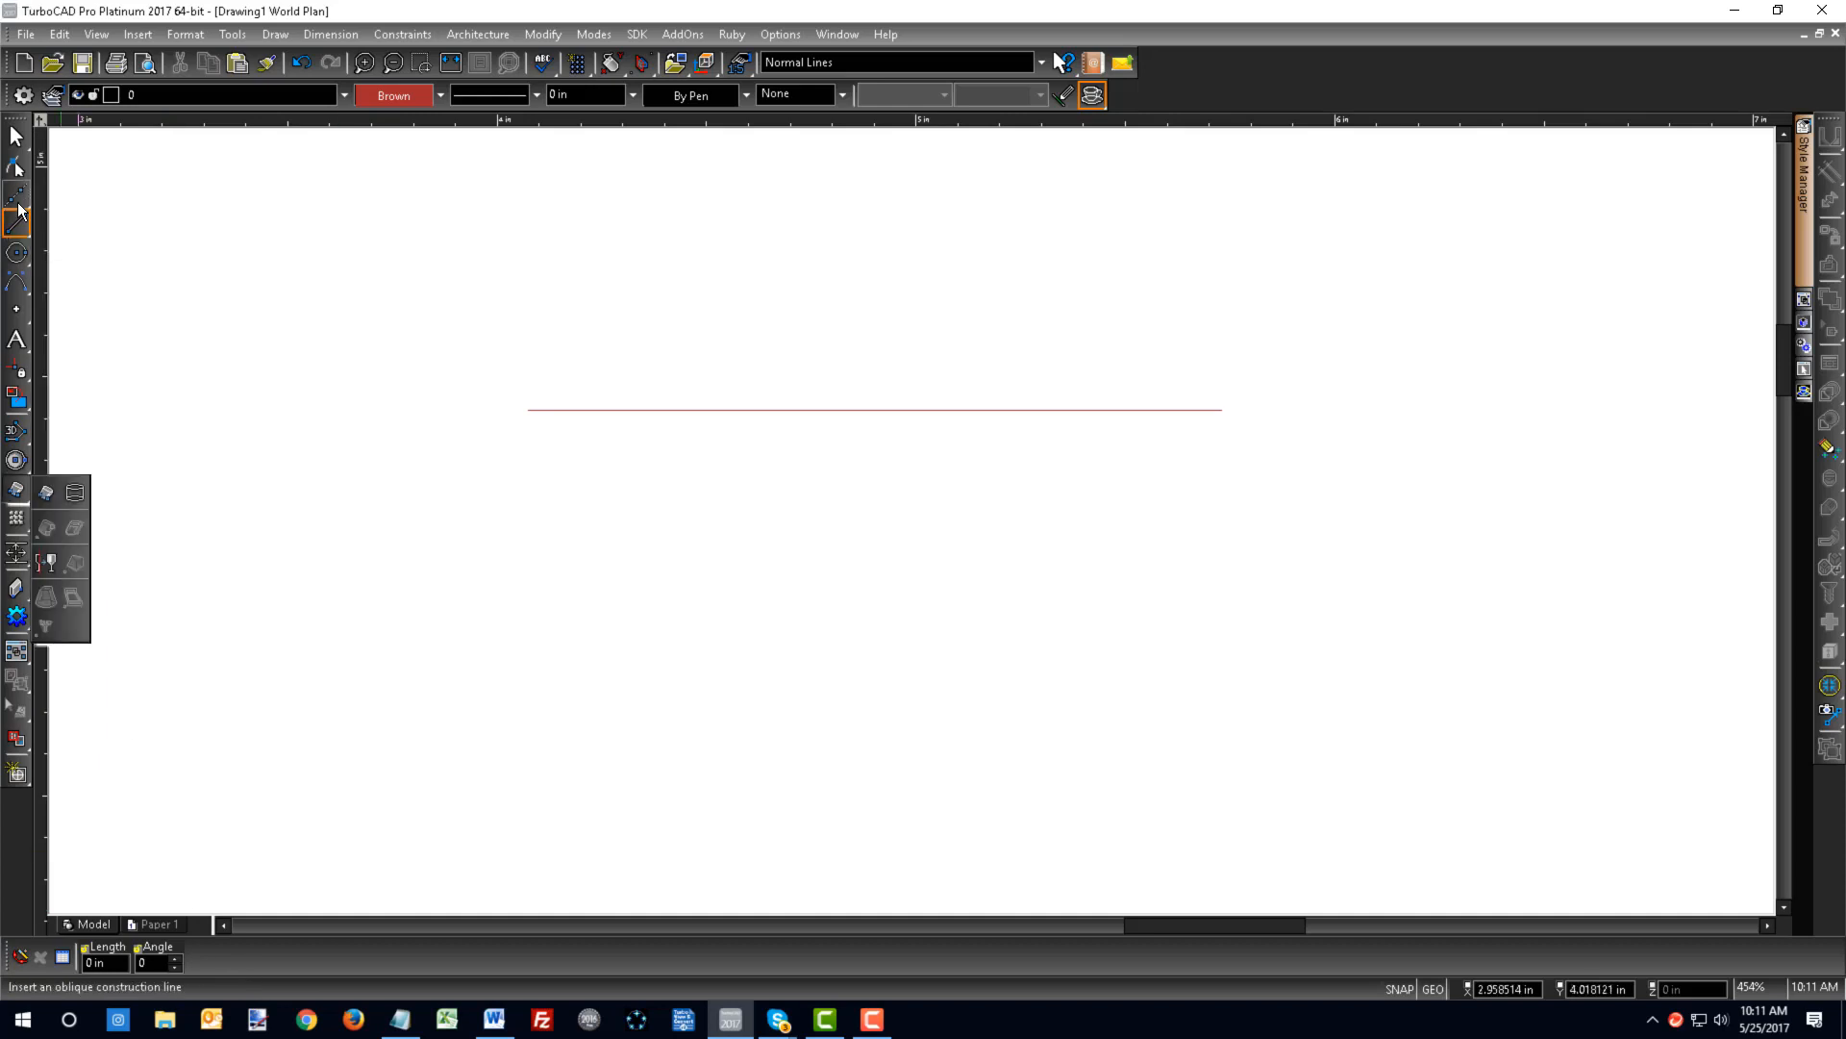
click(34, 232)
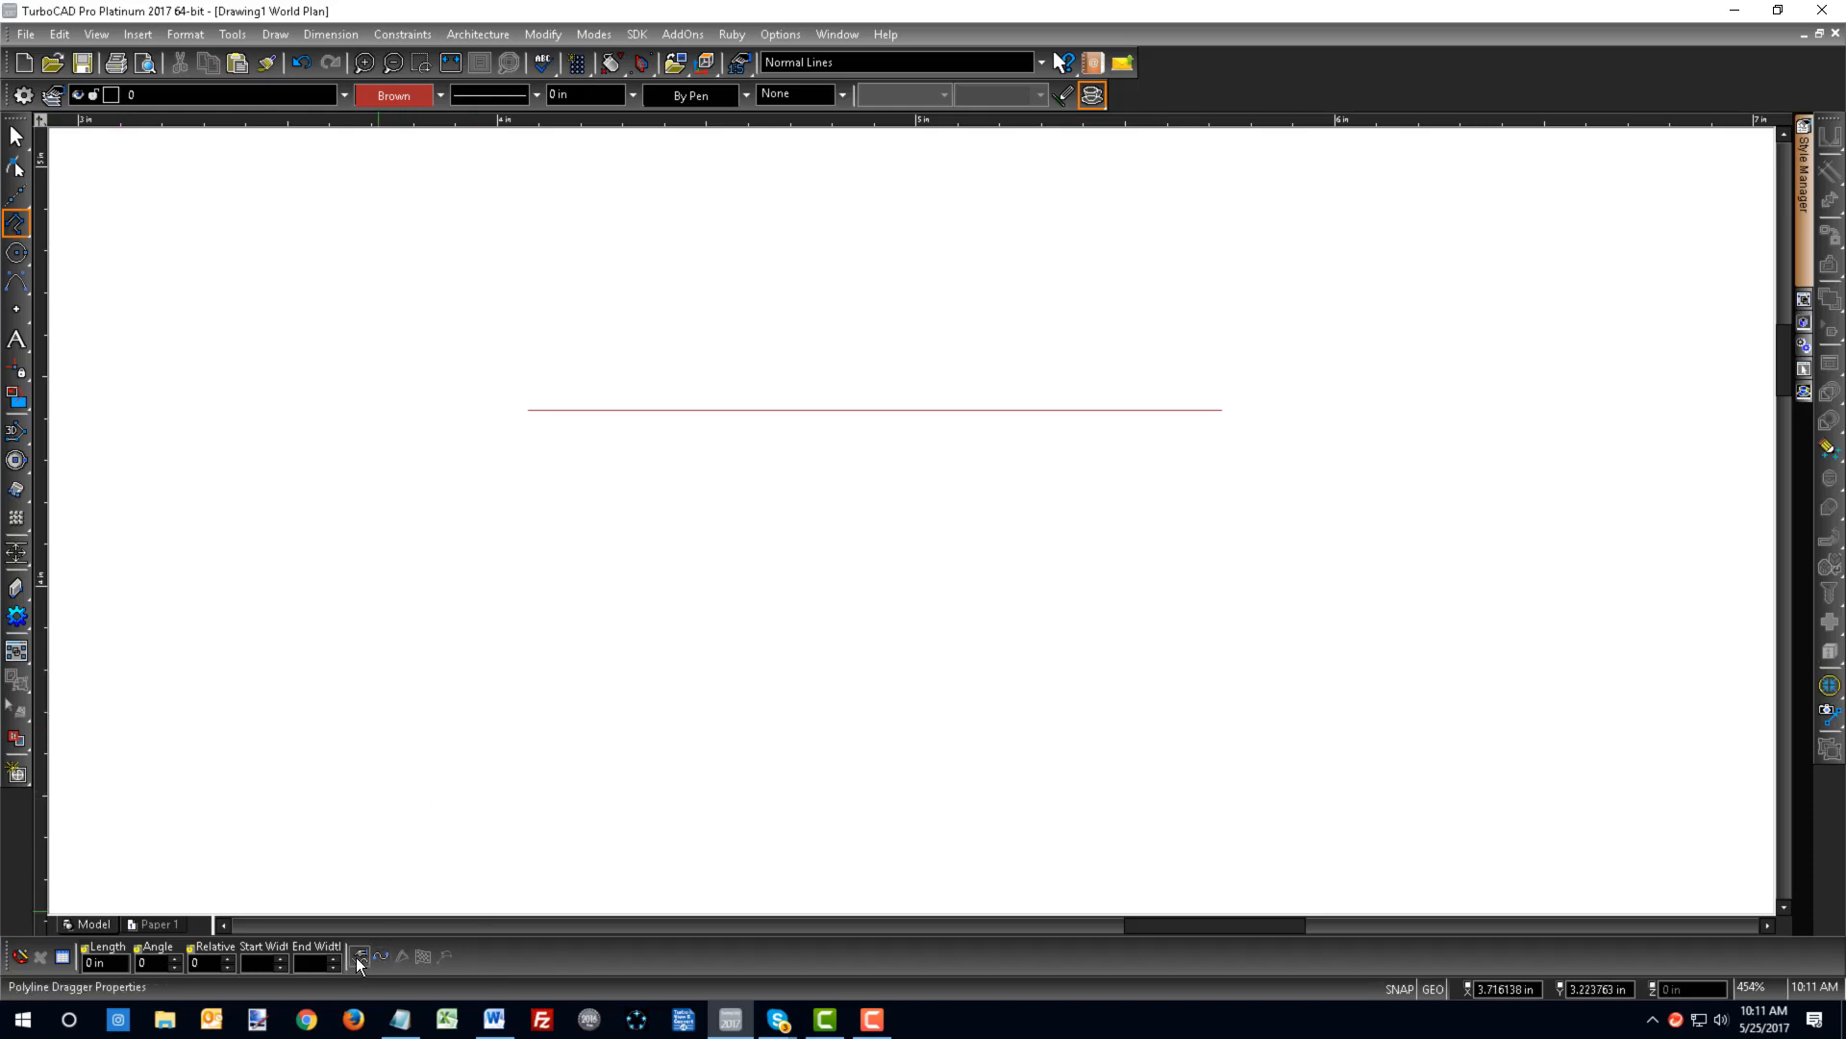
click(382, 958)
click(22, 222)
click(49, 235)
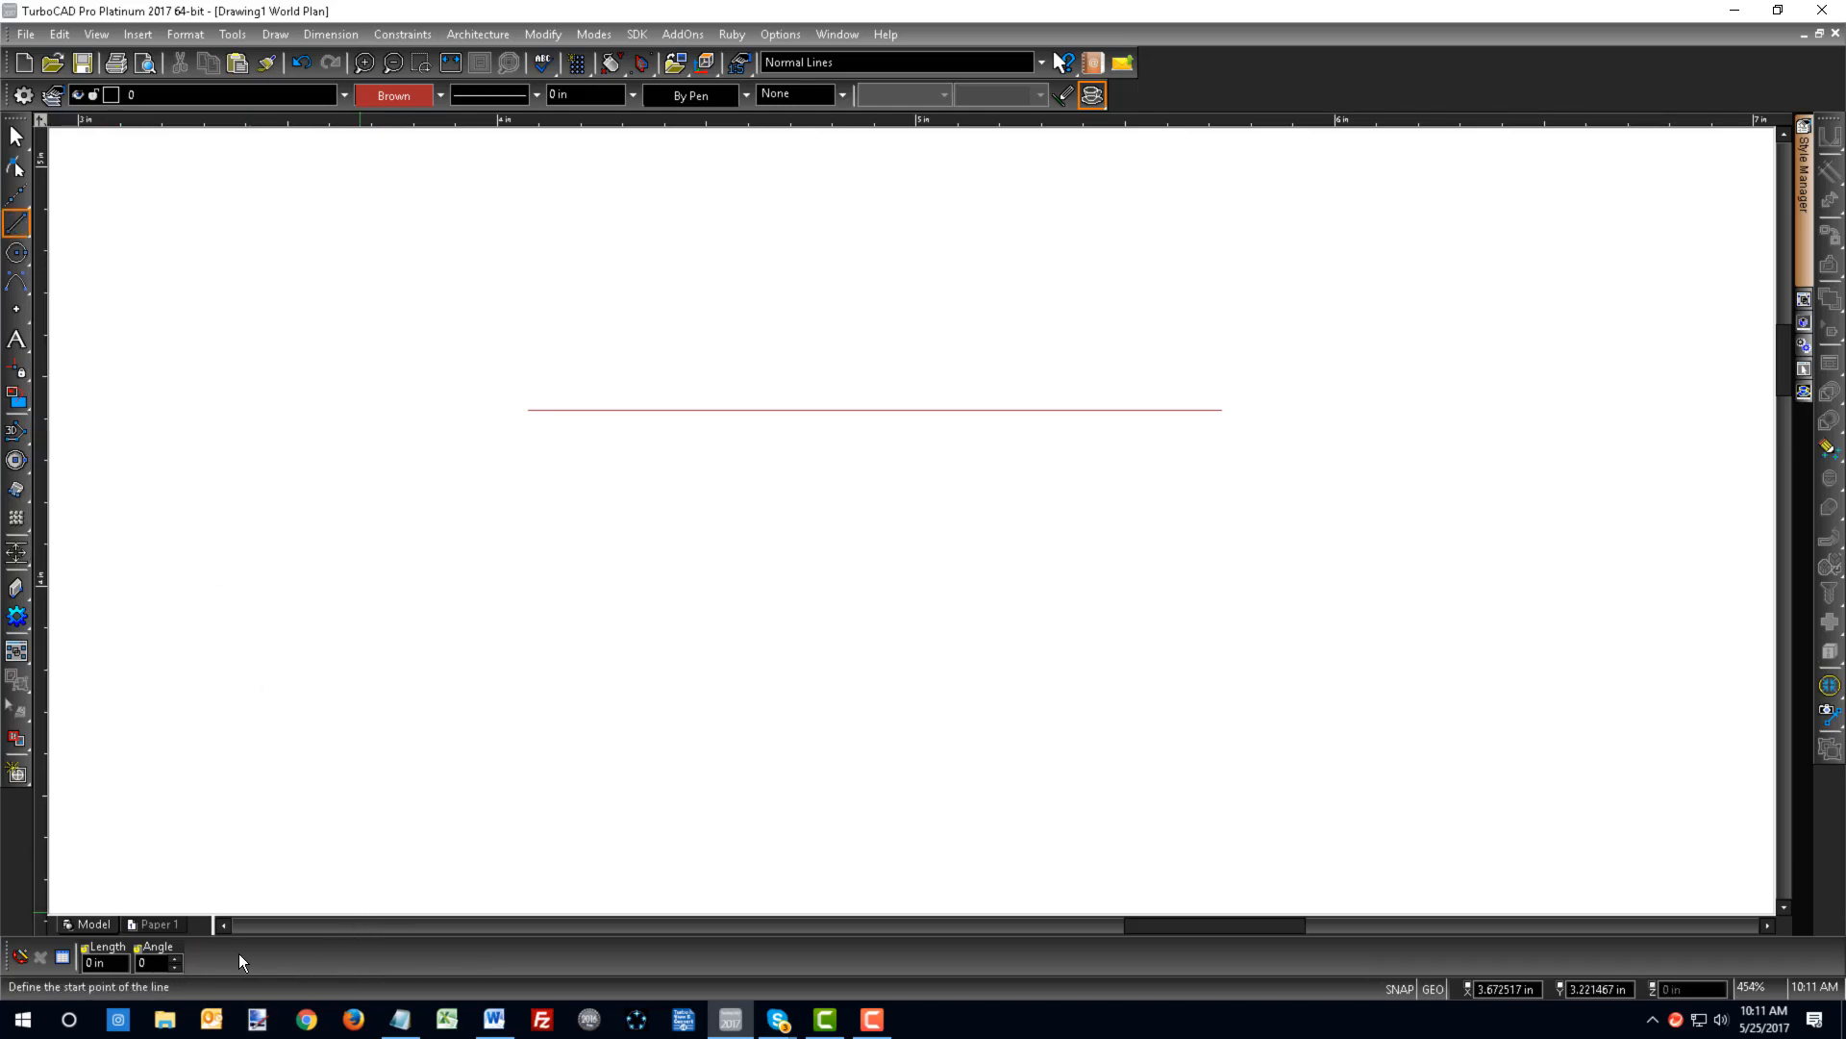
- Start a polyline at about X 4.30 in, Y 3.47 in and draw three straight segments going up, right and up
click(16, 223)
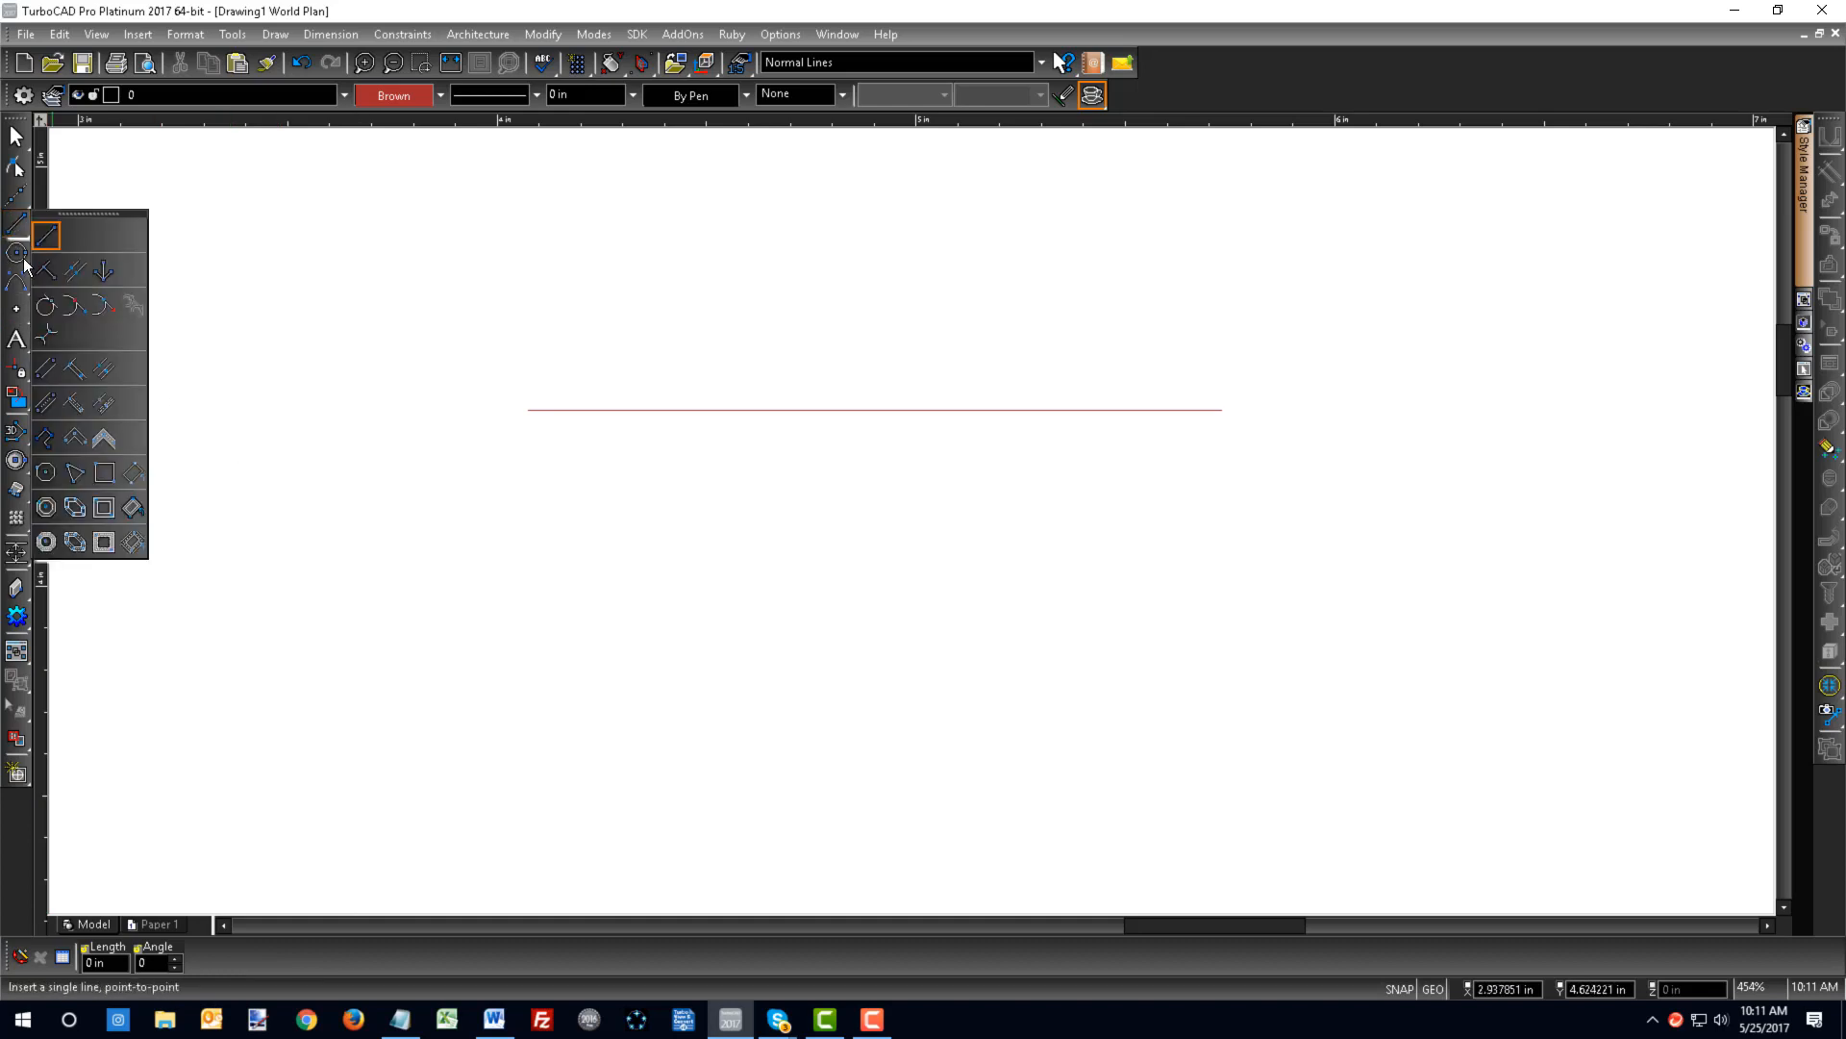
click(44, 439)
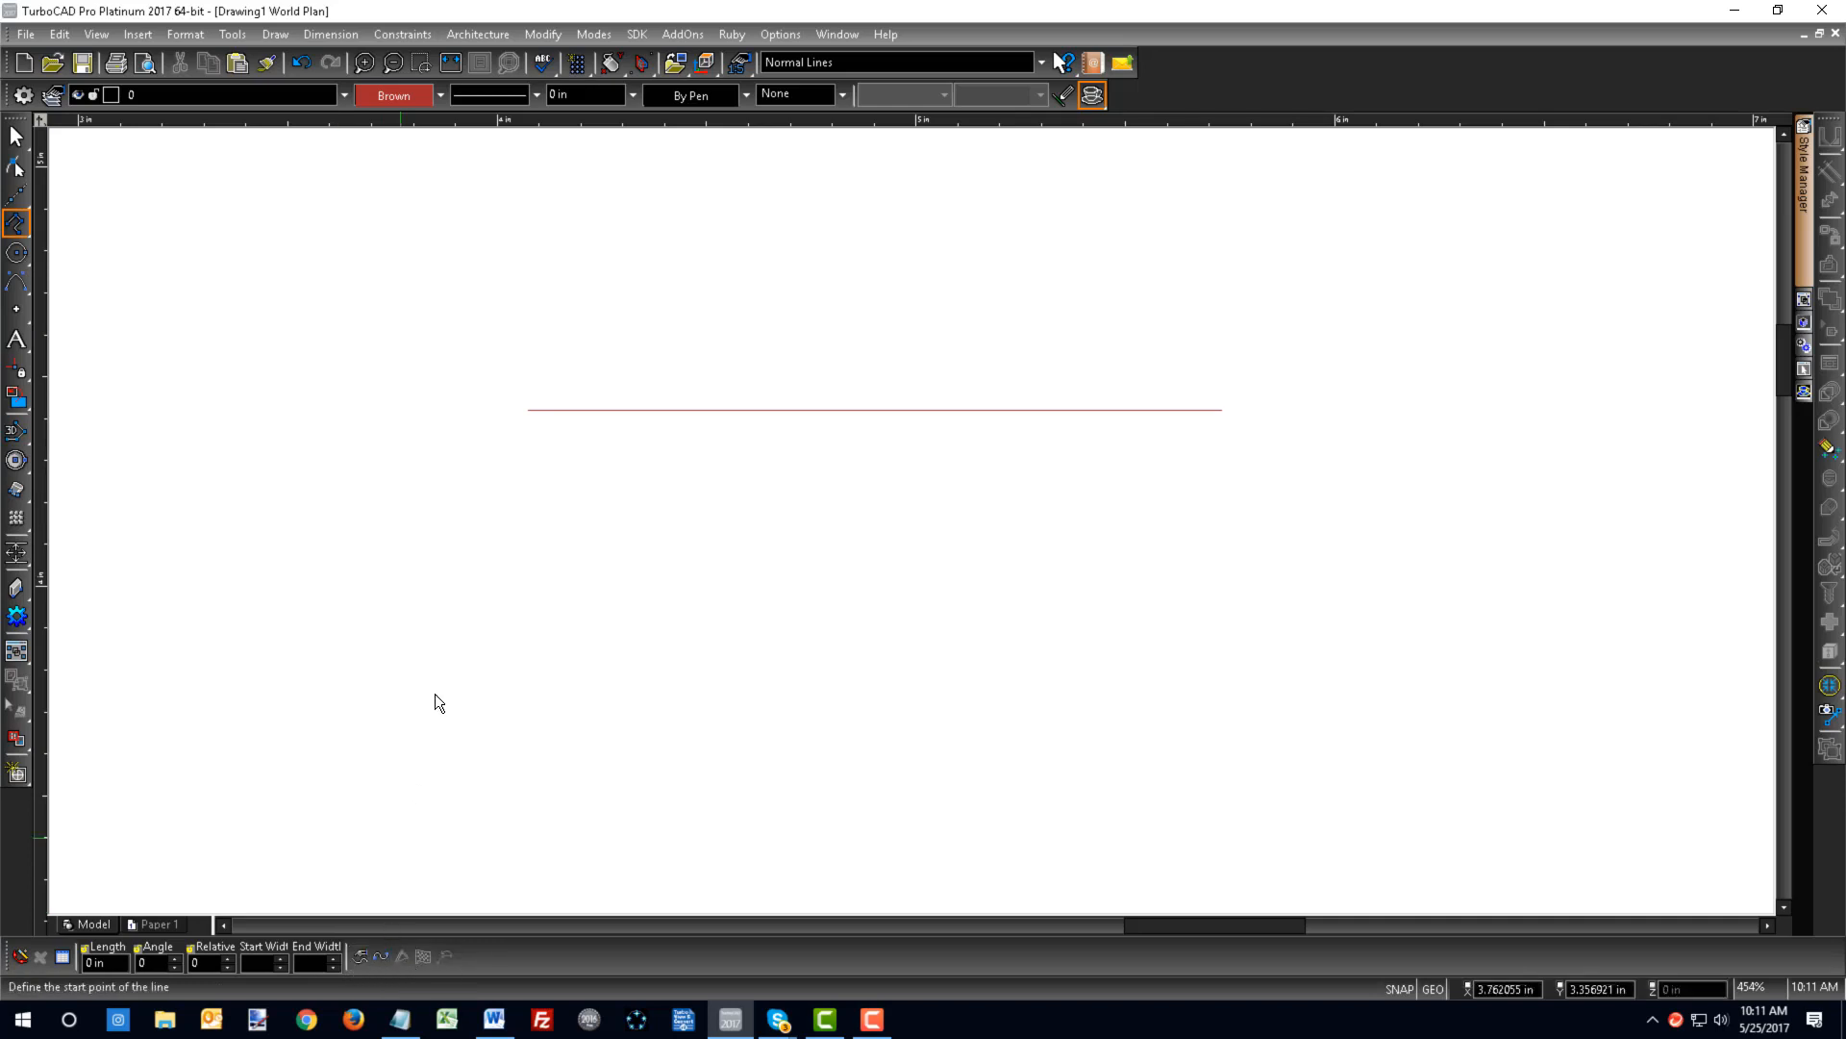
right_click(413, 299)
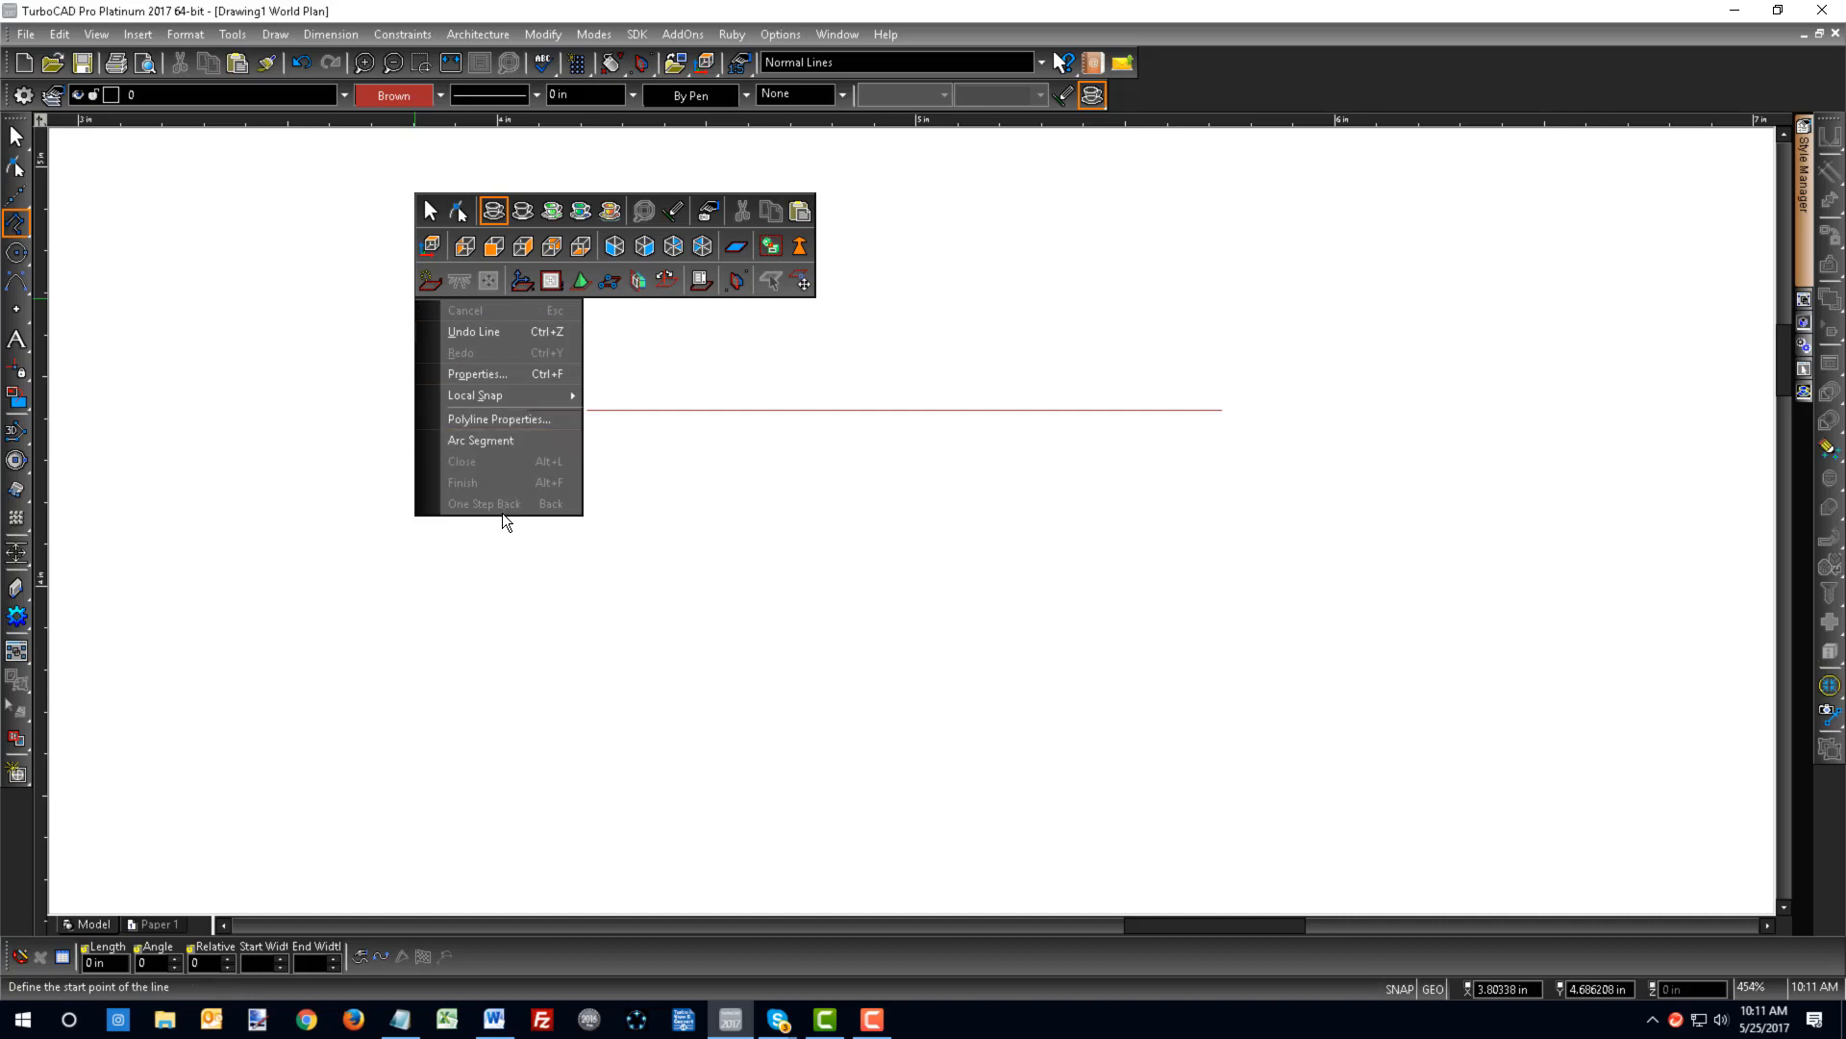
key(Escape)
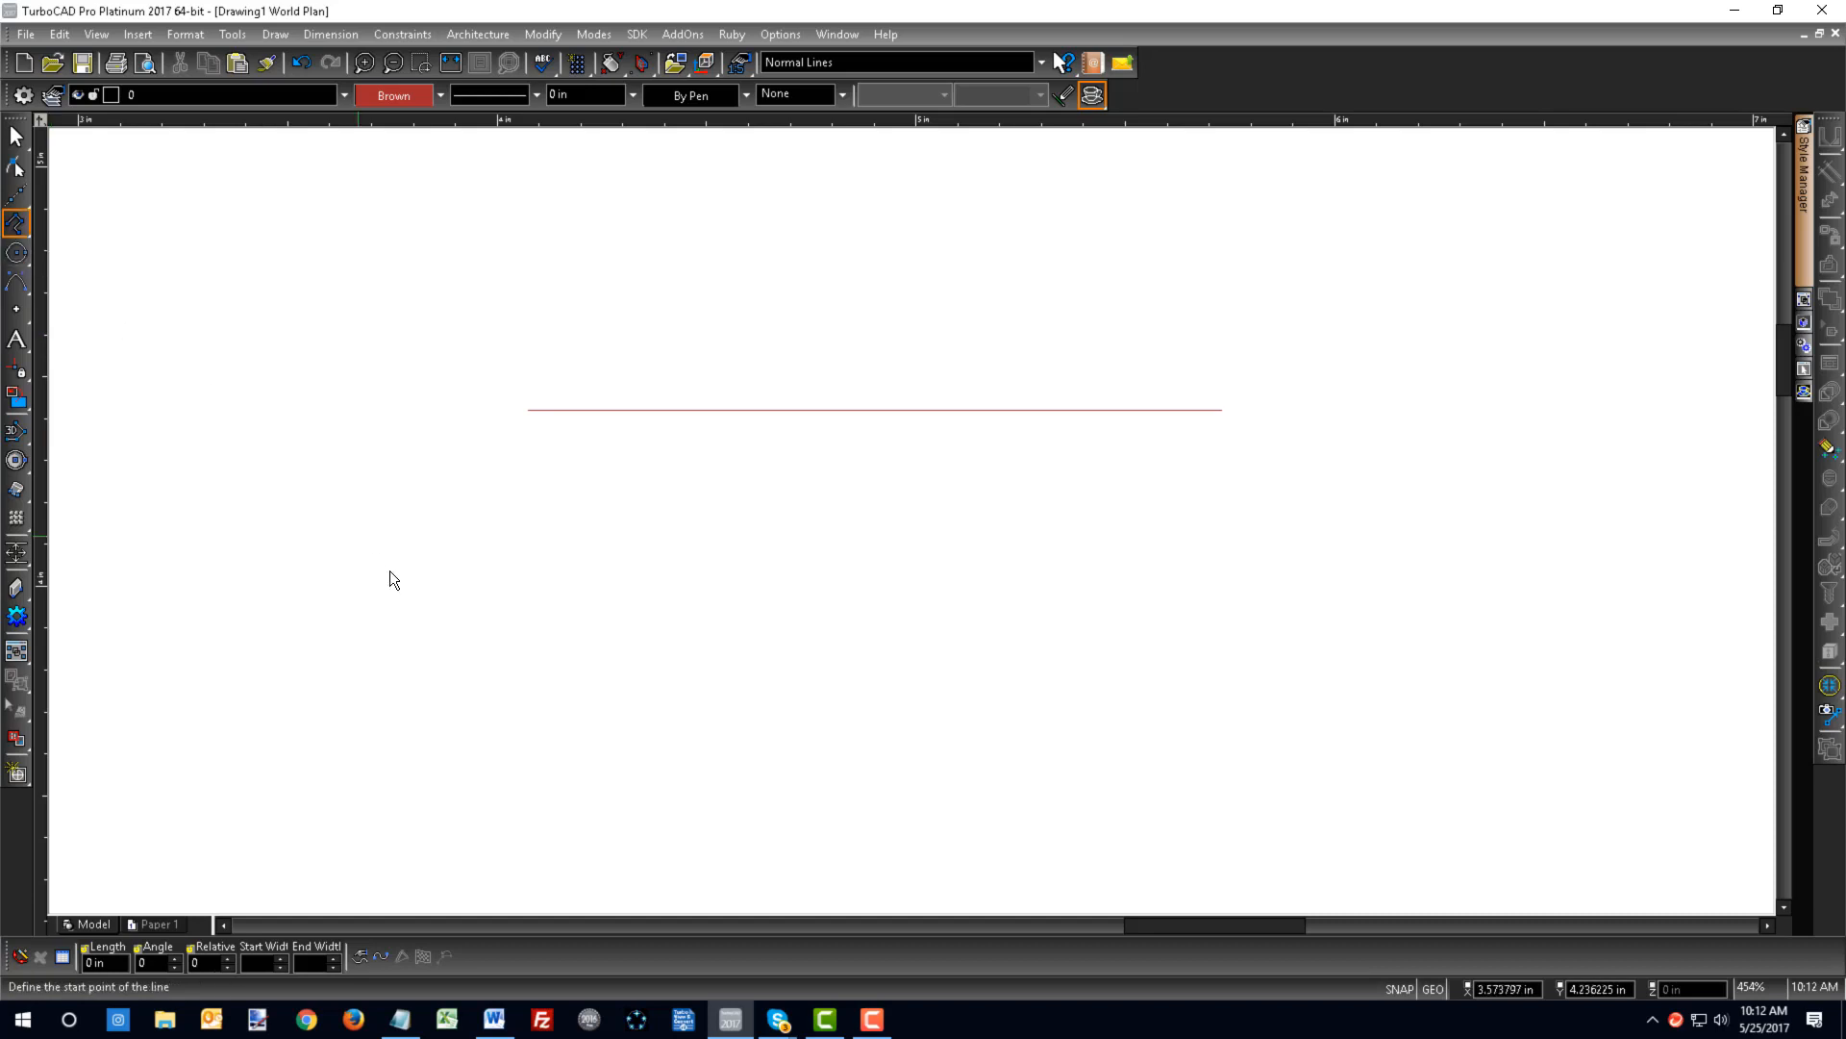
click(622, 808)
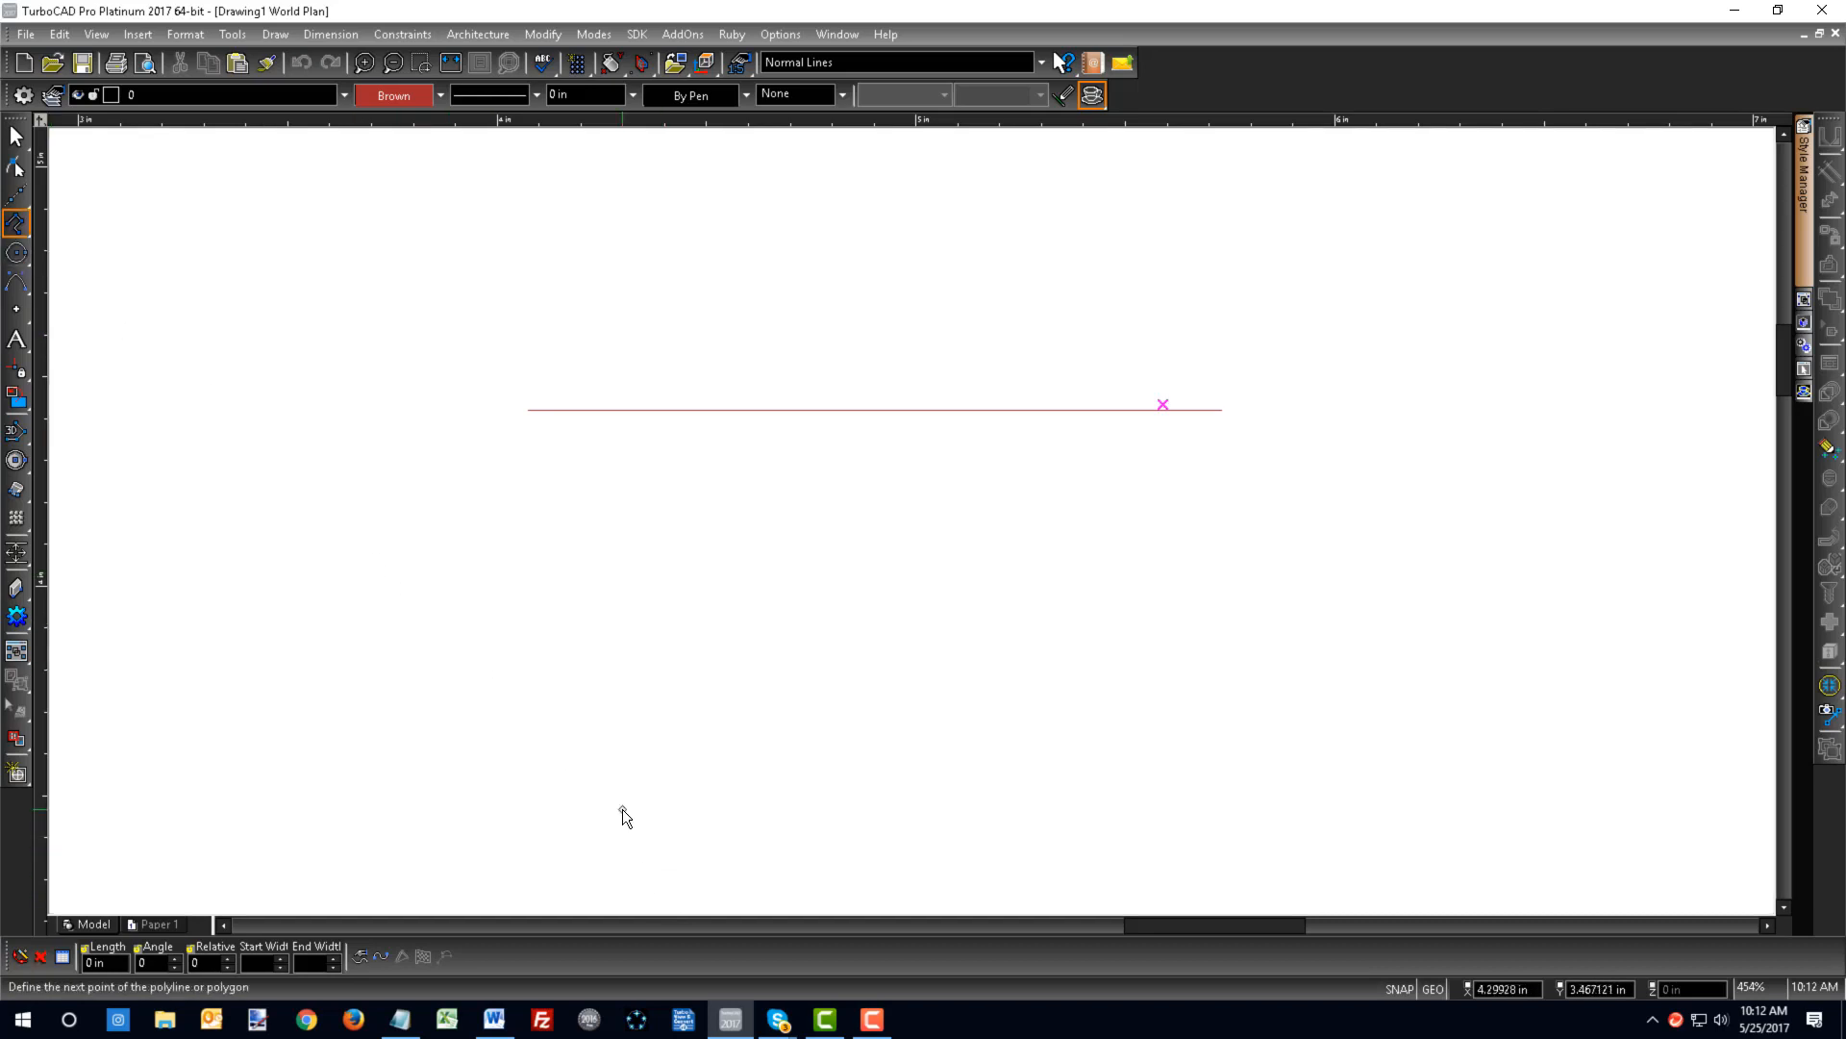
click(633, 520)
click(781, 551)
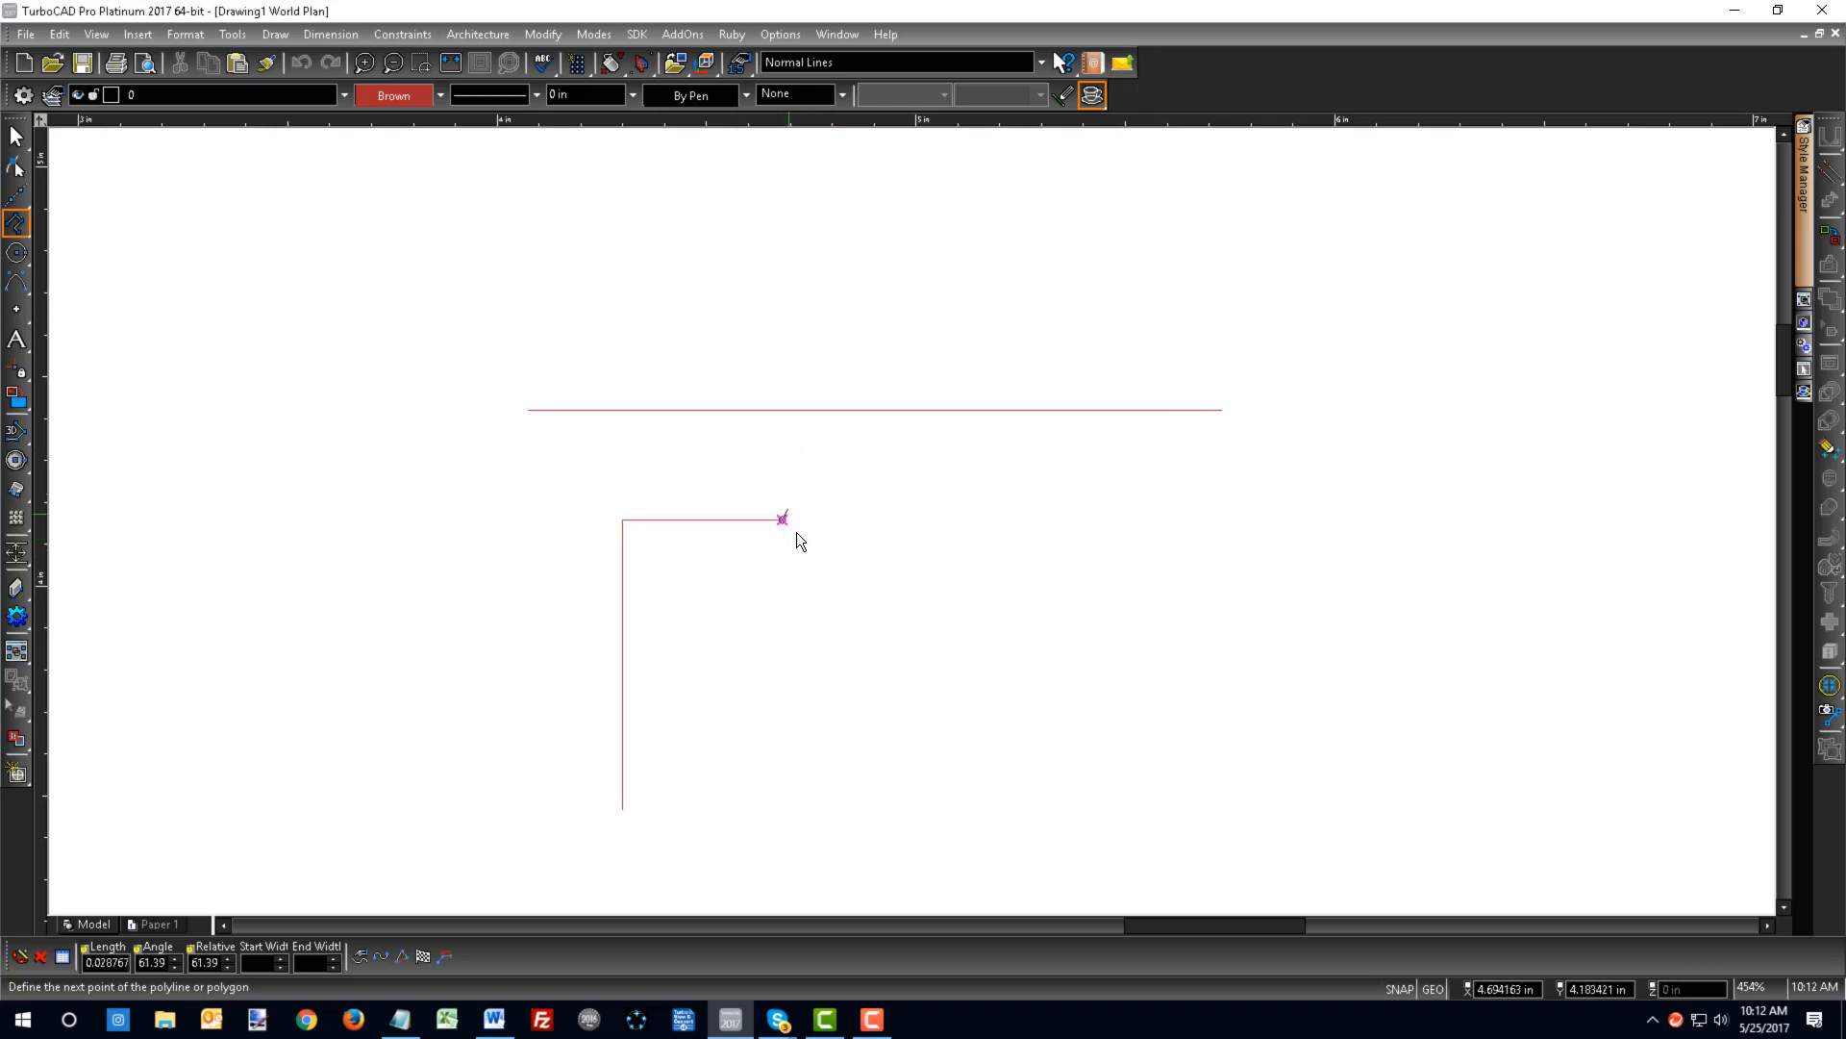
click(781, 449)
- Continue the polyline with a chain of arc segments curving right and back down, and finish it as an open shape
right_click(937, 453)
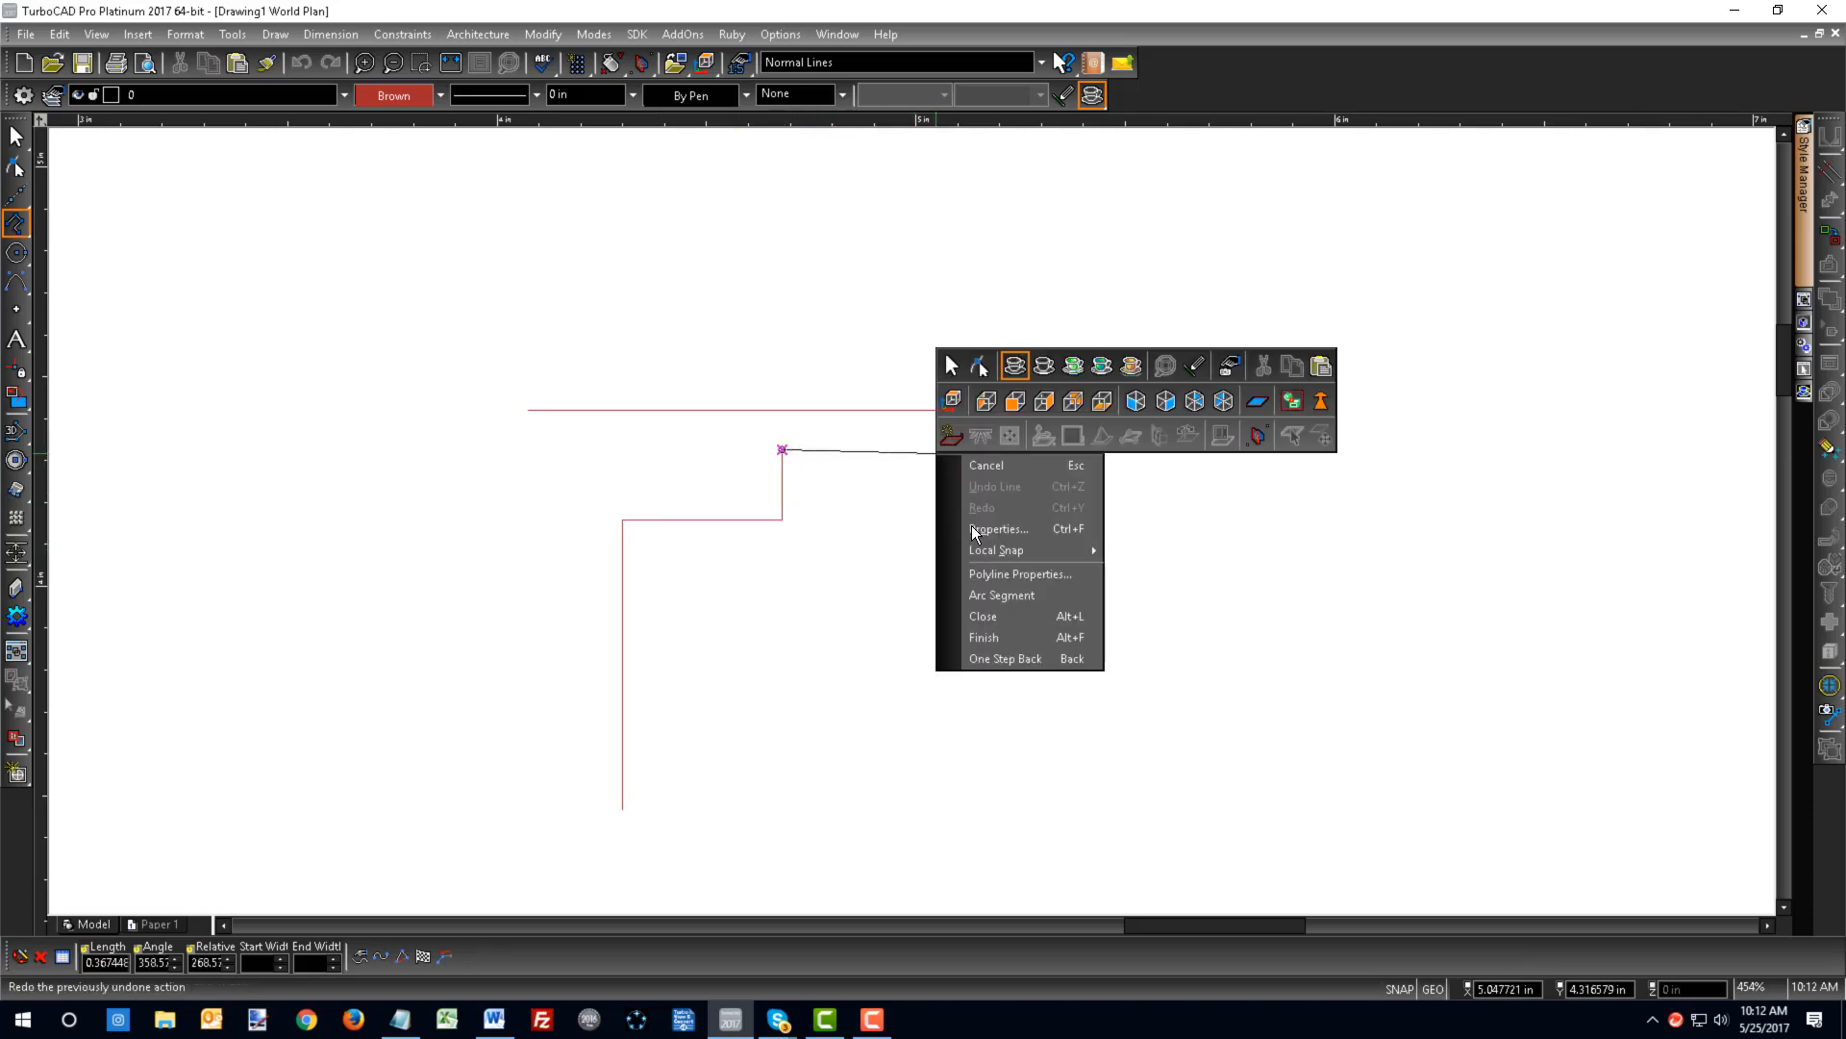
click(996, 596)
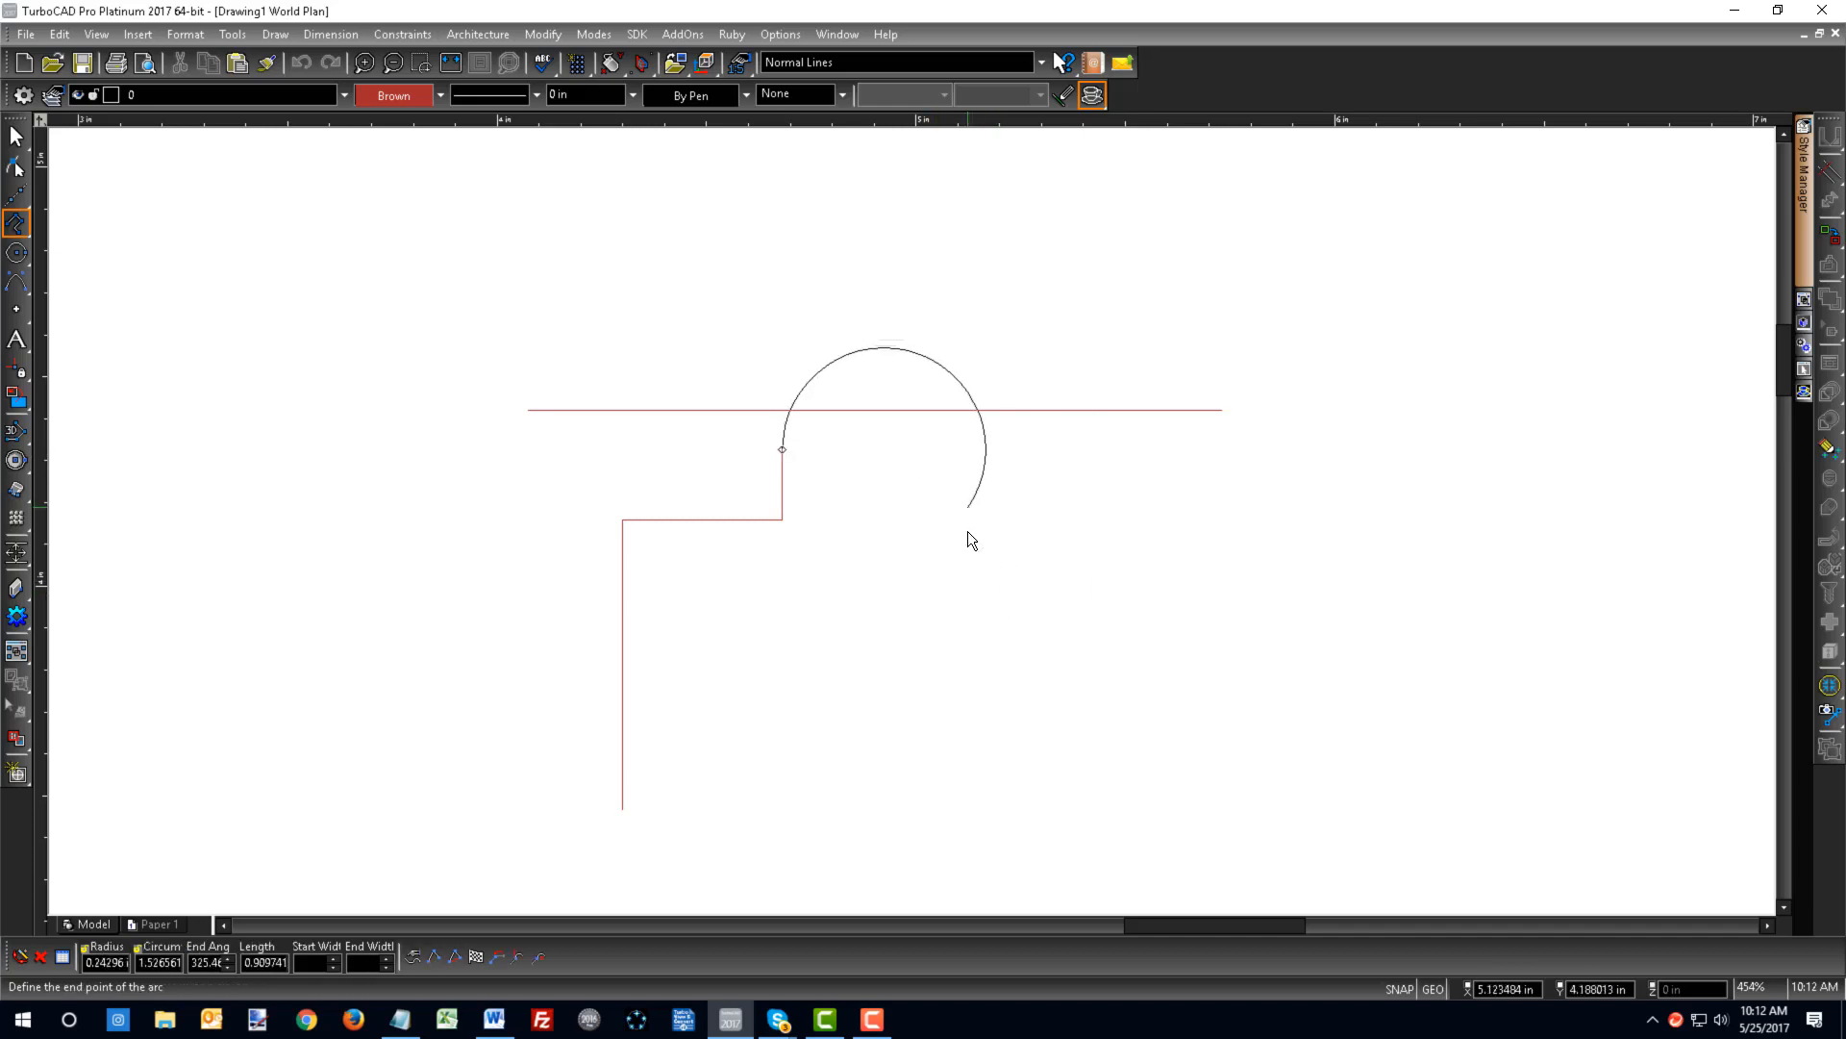
click(927, 448)
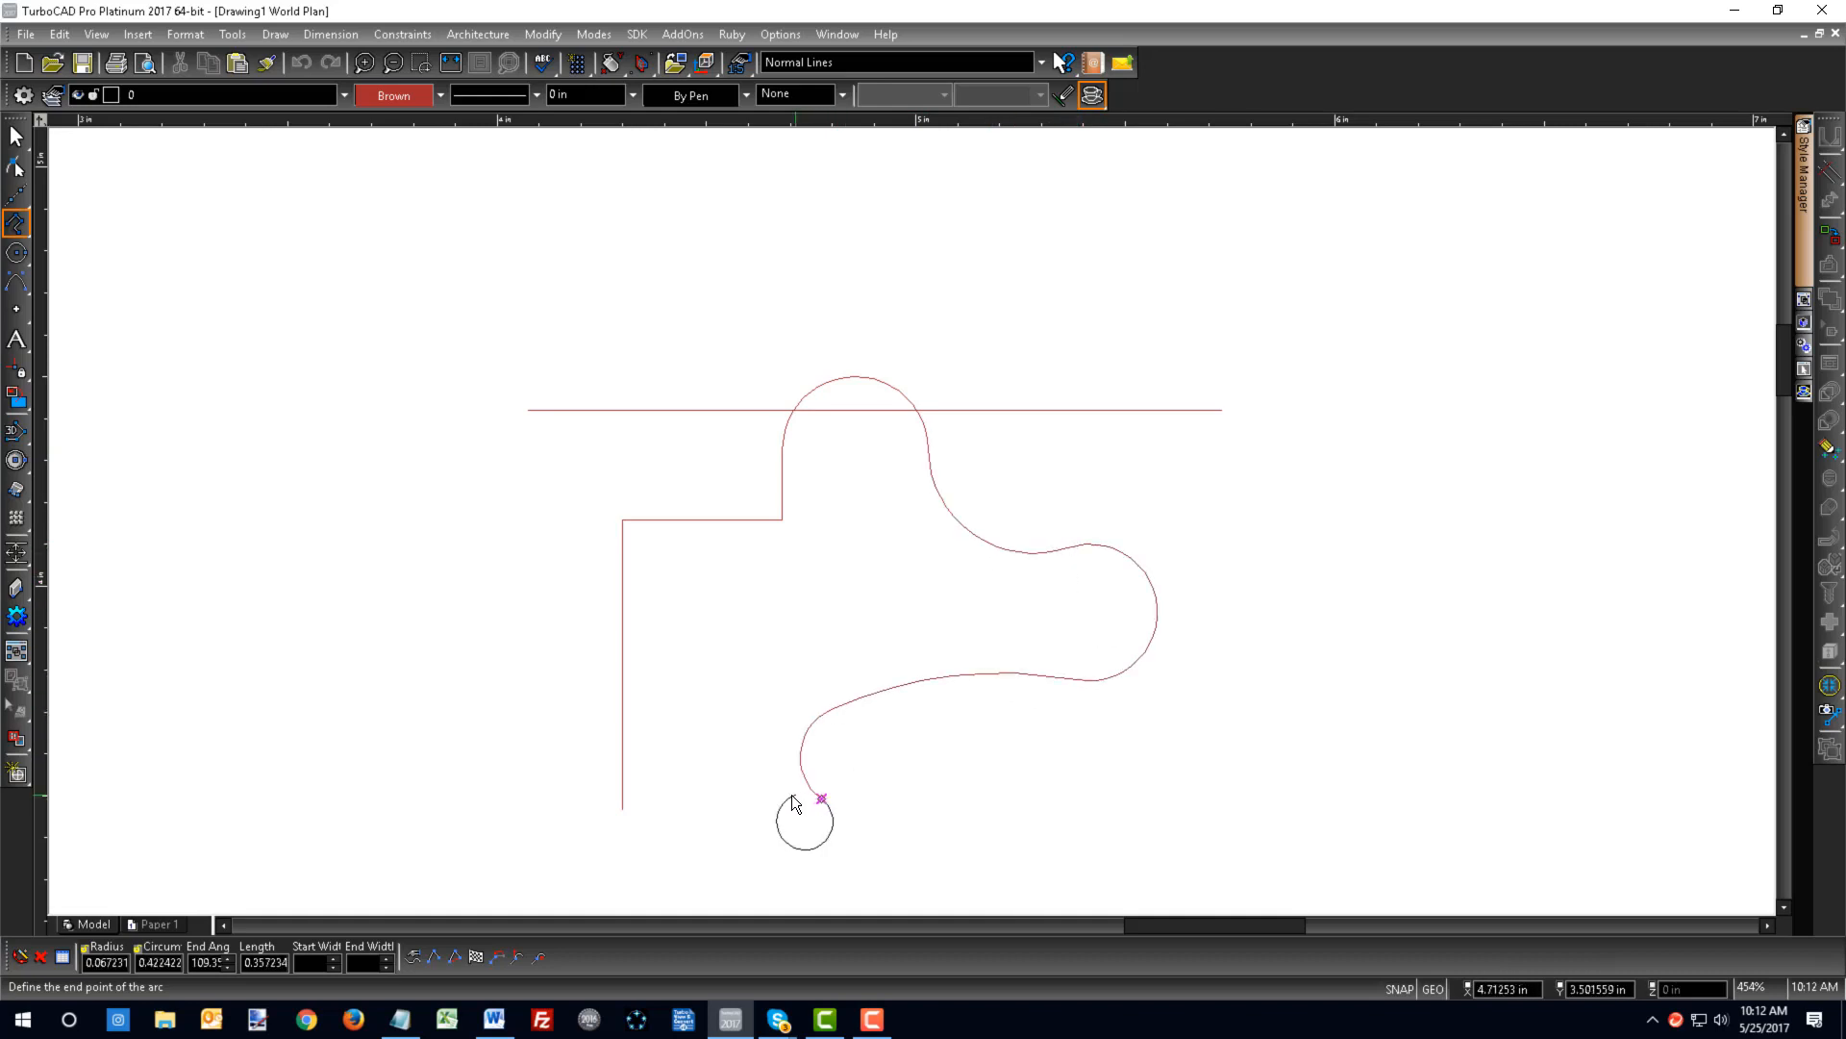
right_click(640, 820)
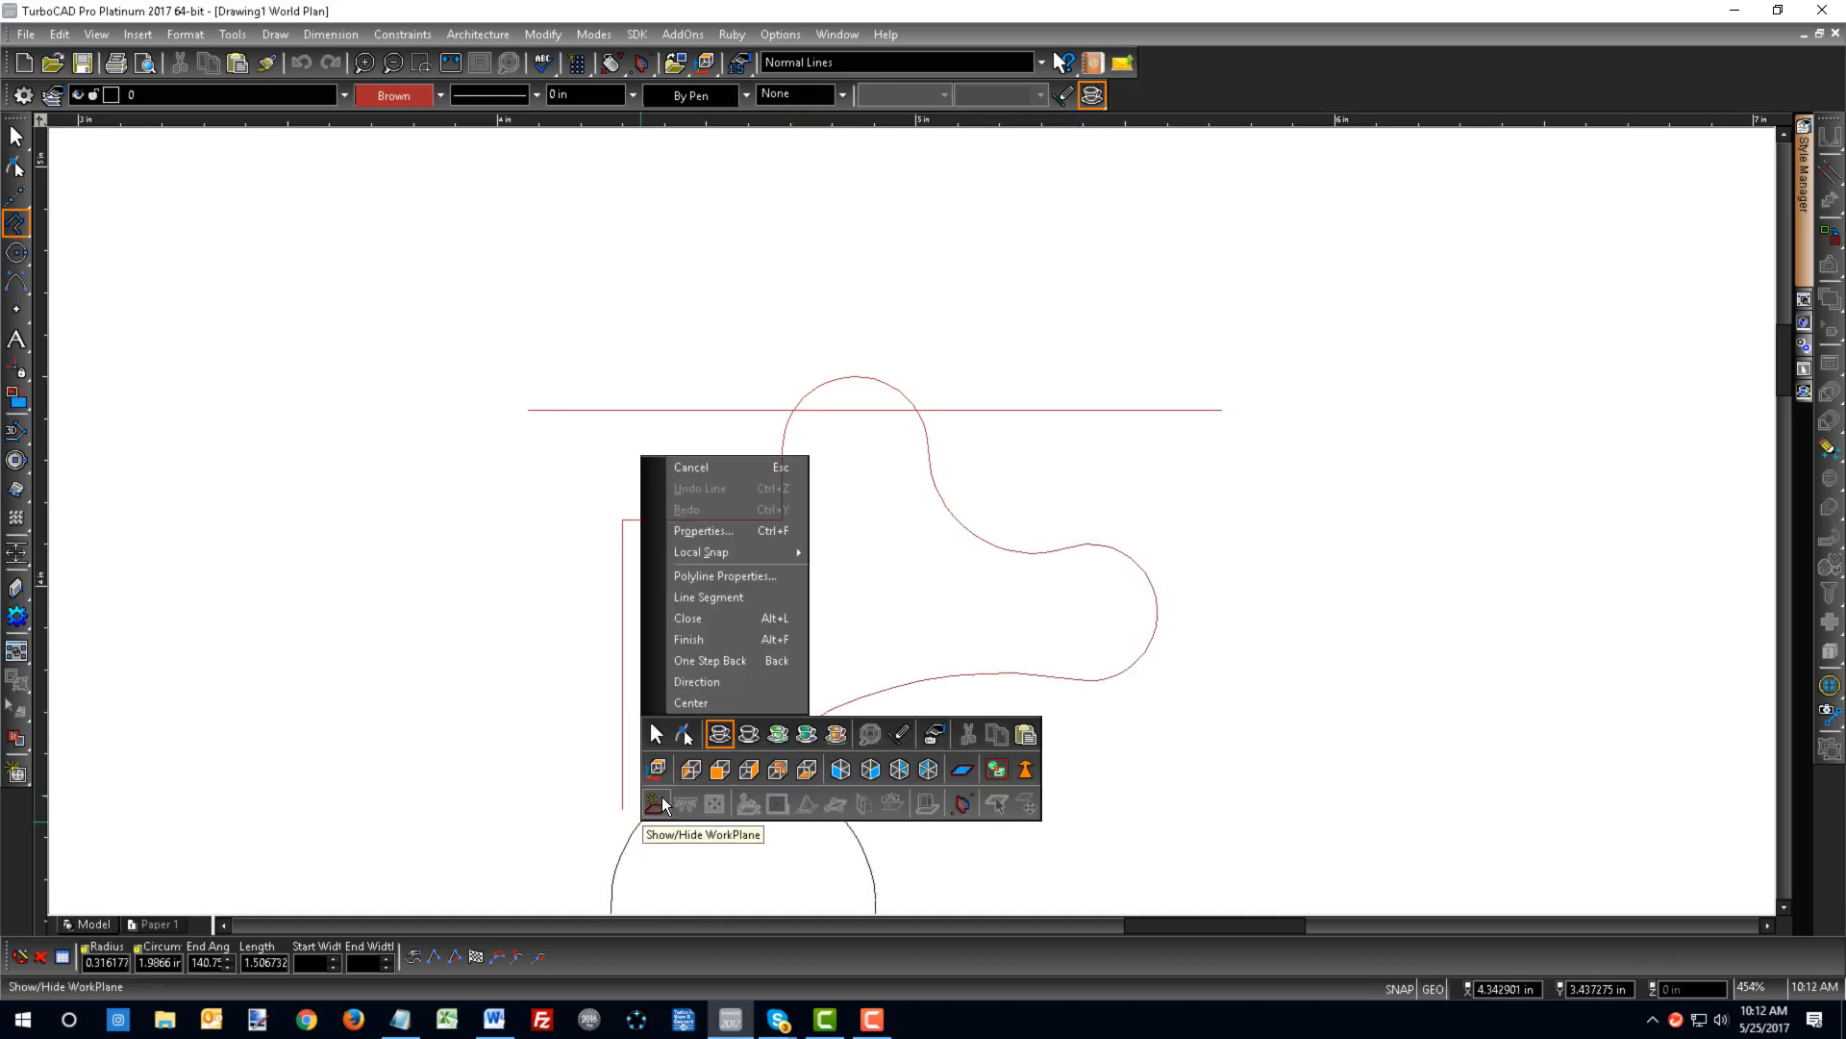
click(691, 617)
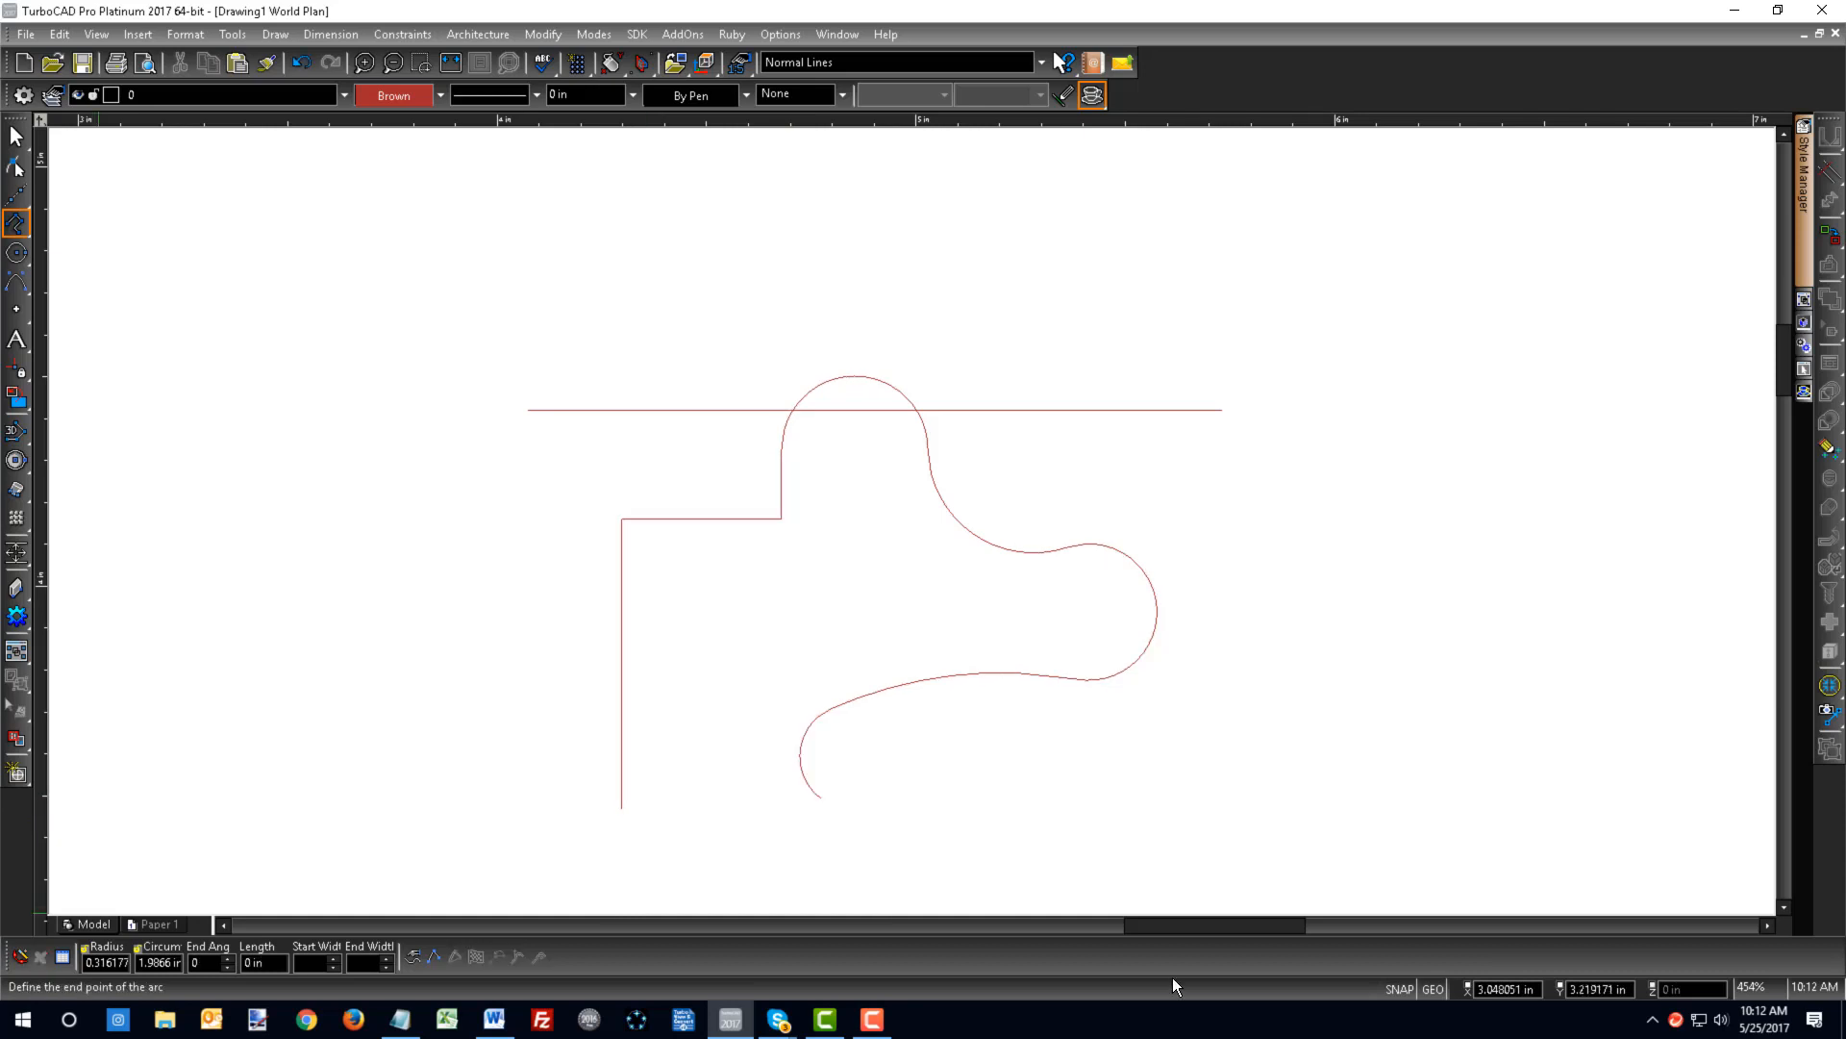
- Review the modes, running snaps and geometric aids in the Drawing Aids settings
click(1406, 988)
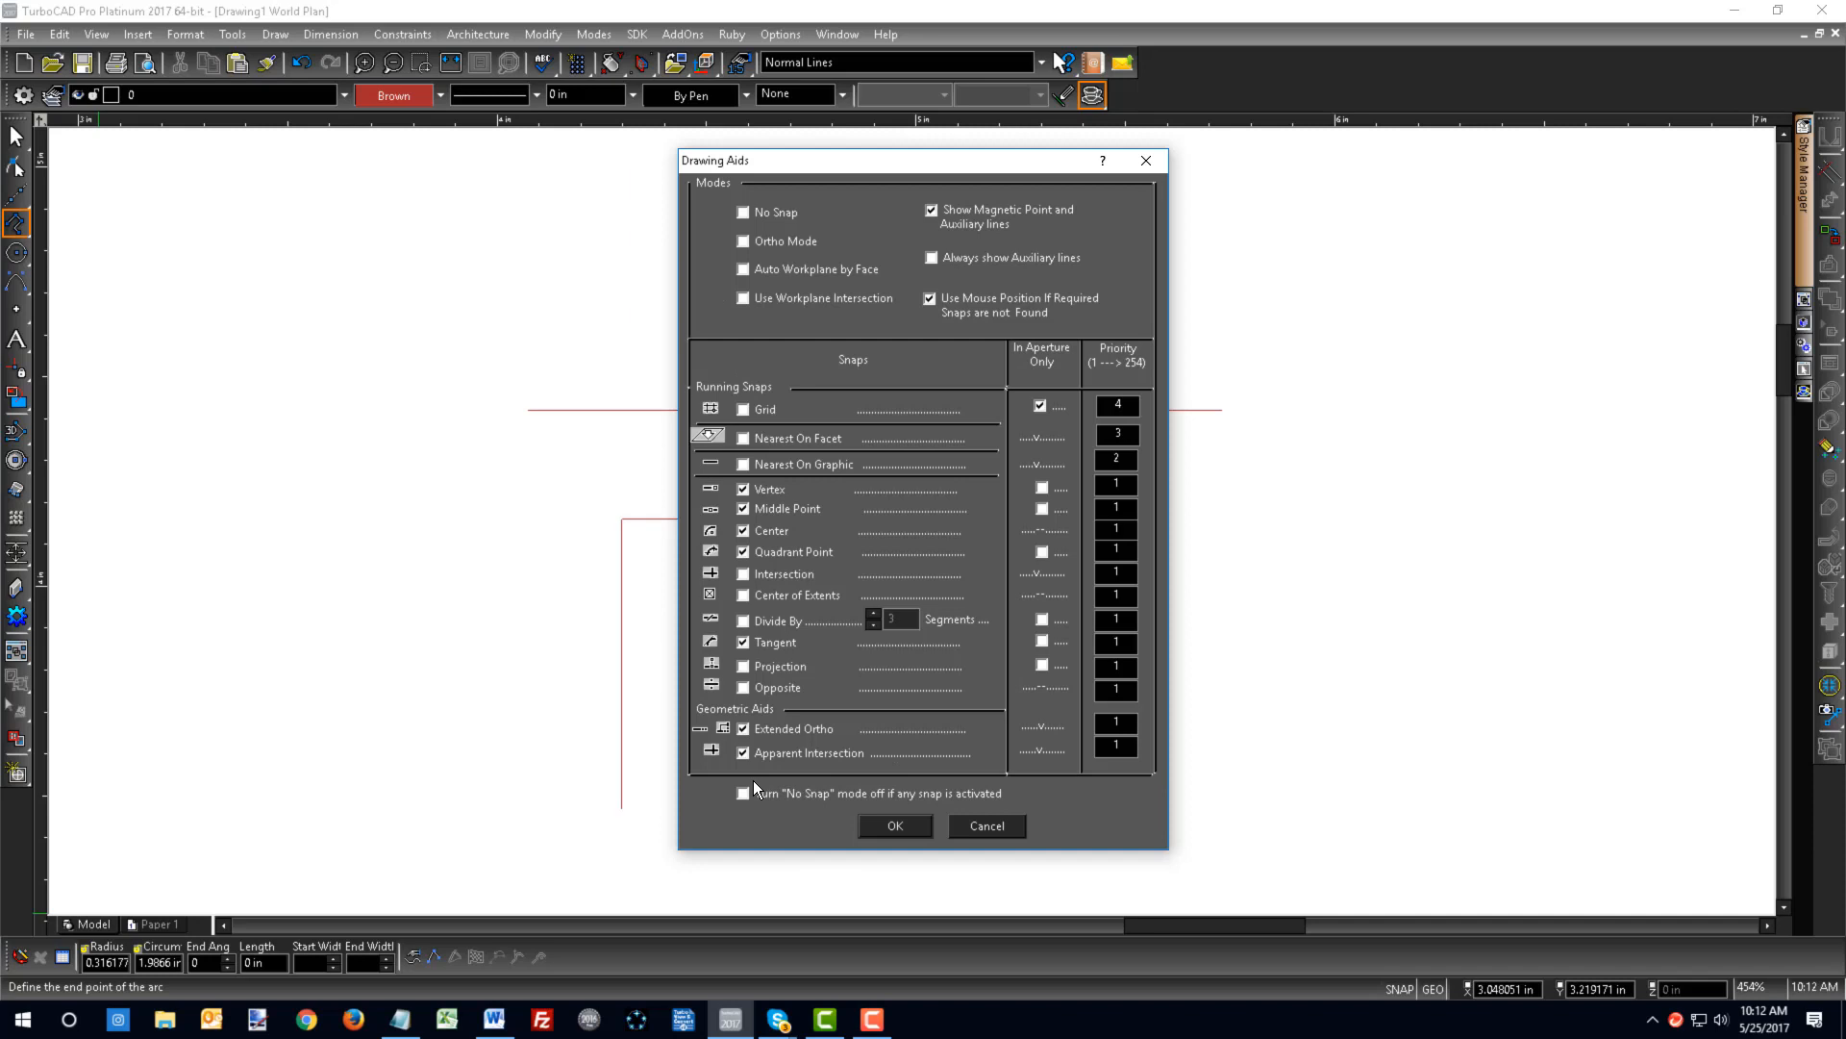
click(893, 827)
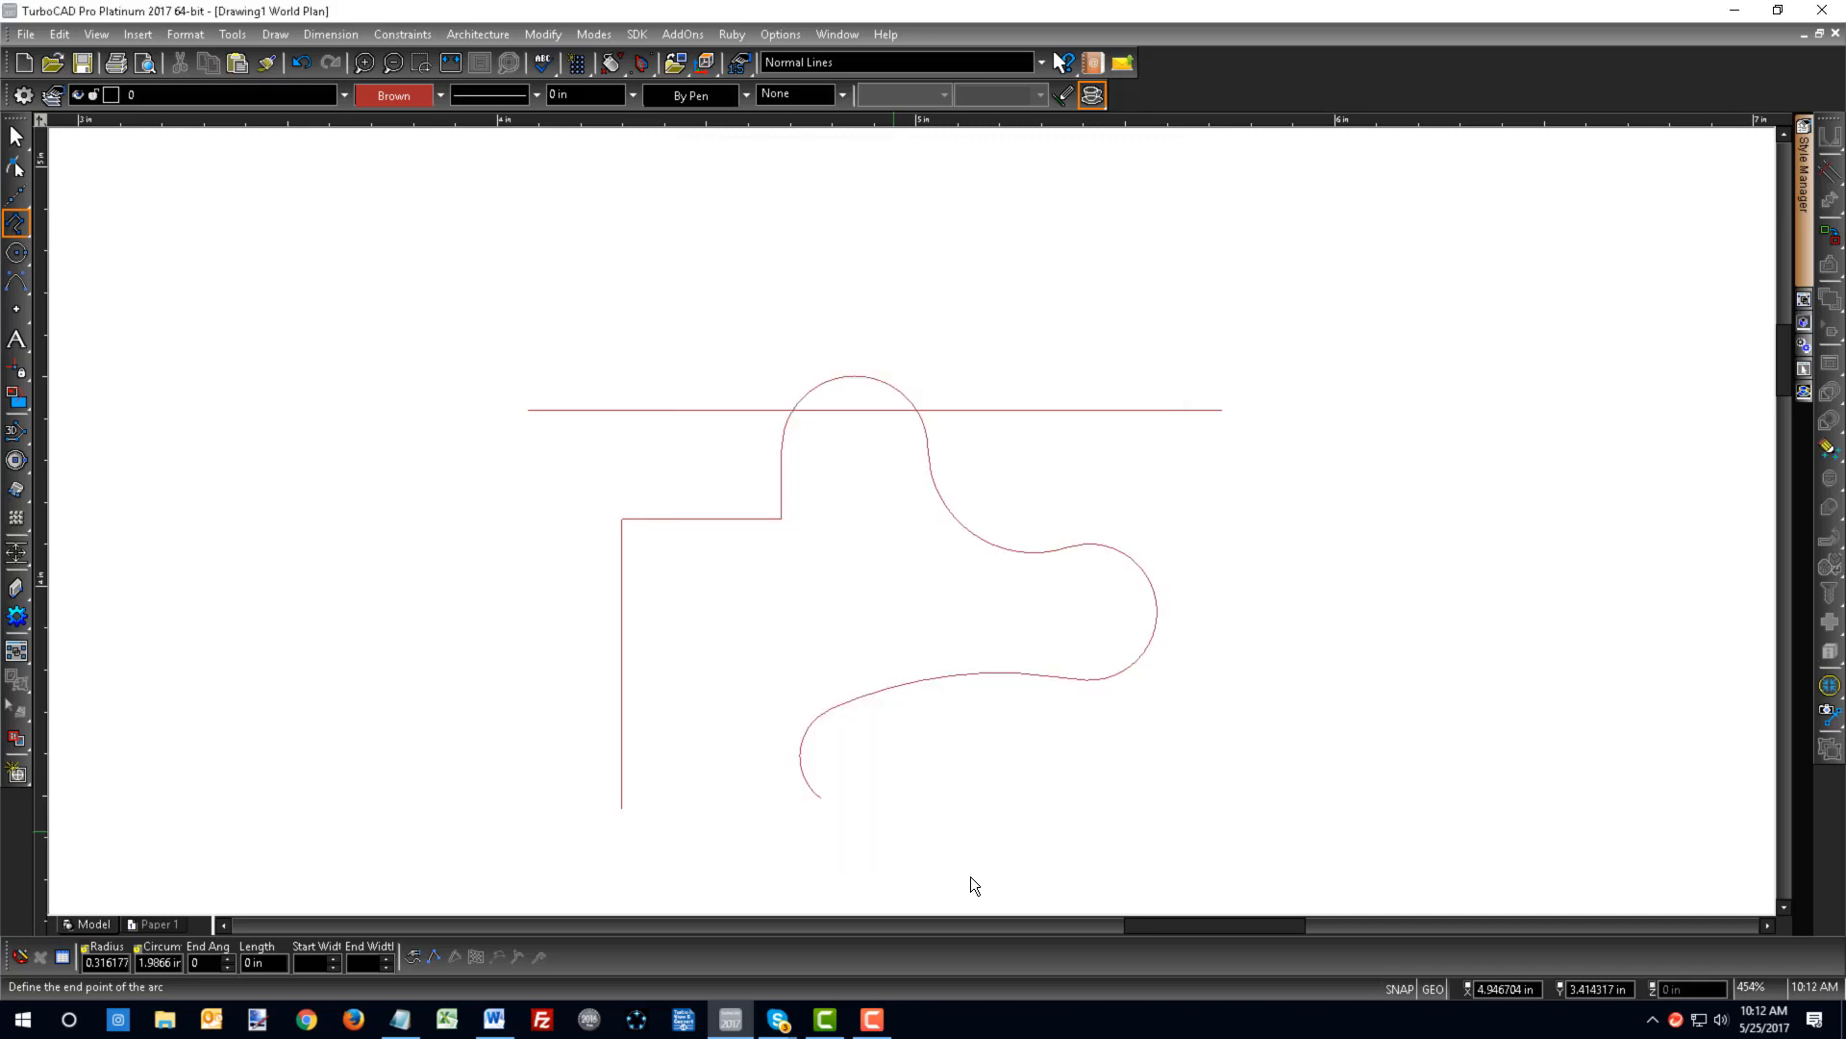
click(1426, 988)
click(1399, 989)
- Draw a single line from the typed start point X 4 in, Y 4 in to about X 5.92 in, Y 3.99 in, and leave the Line tool
click(21, 231)
click(44, 234)
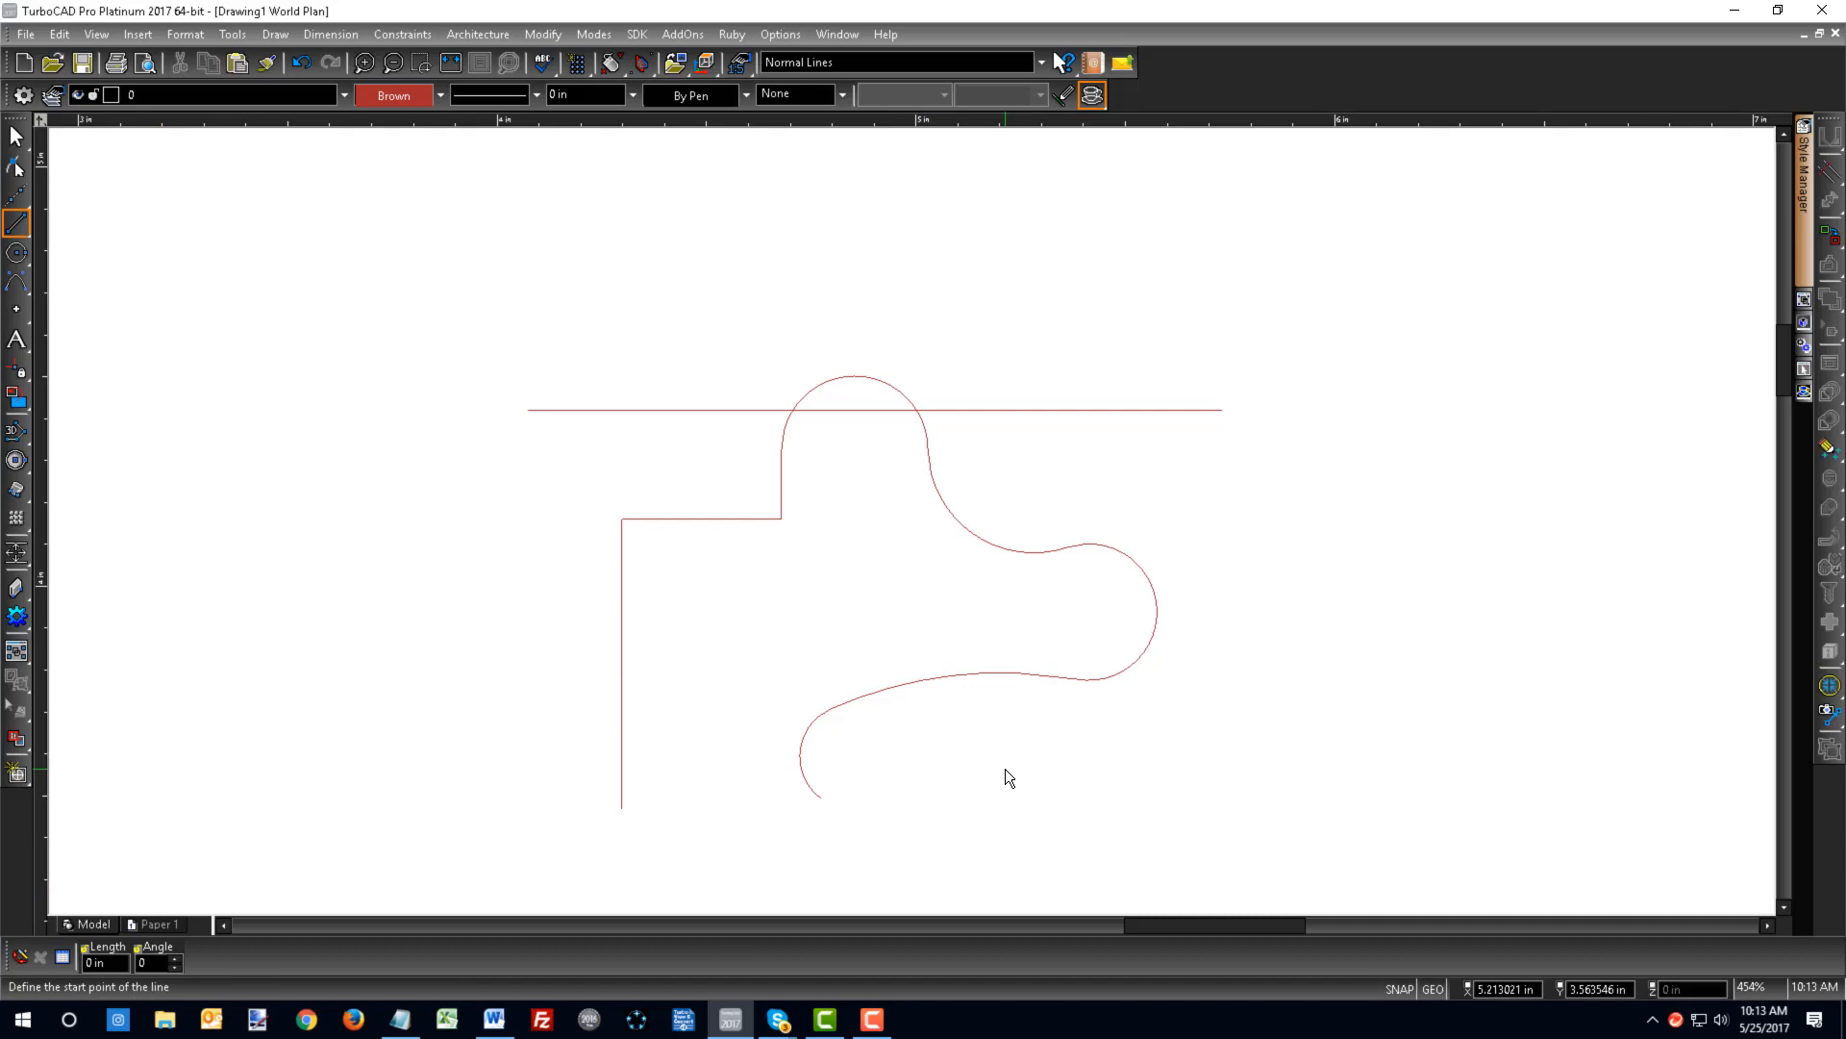
key(Tab)
text(4)
key(Tab)
text(4)
key(Return)
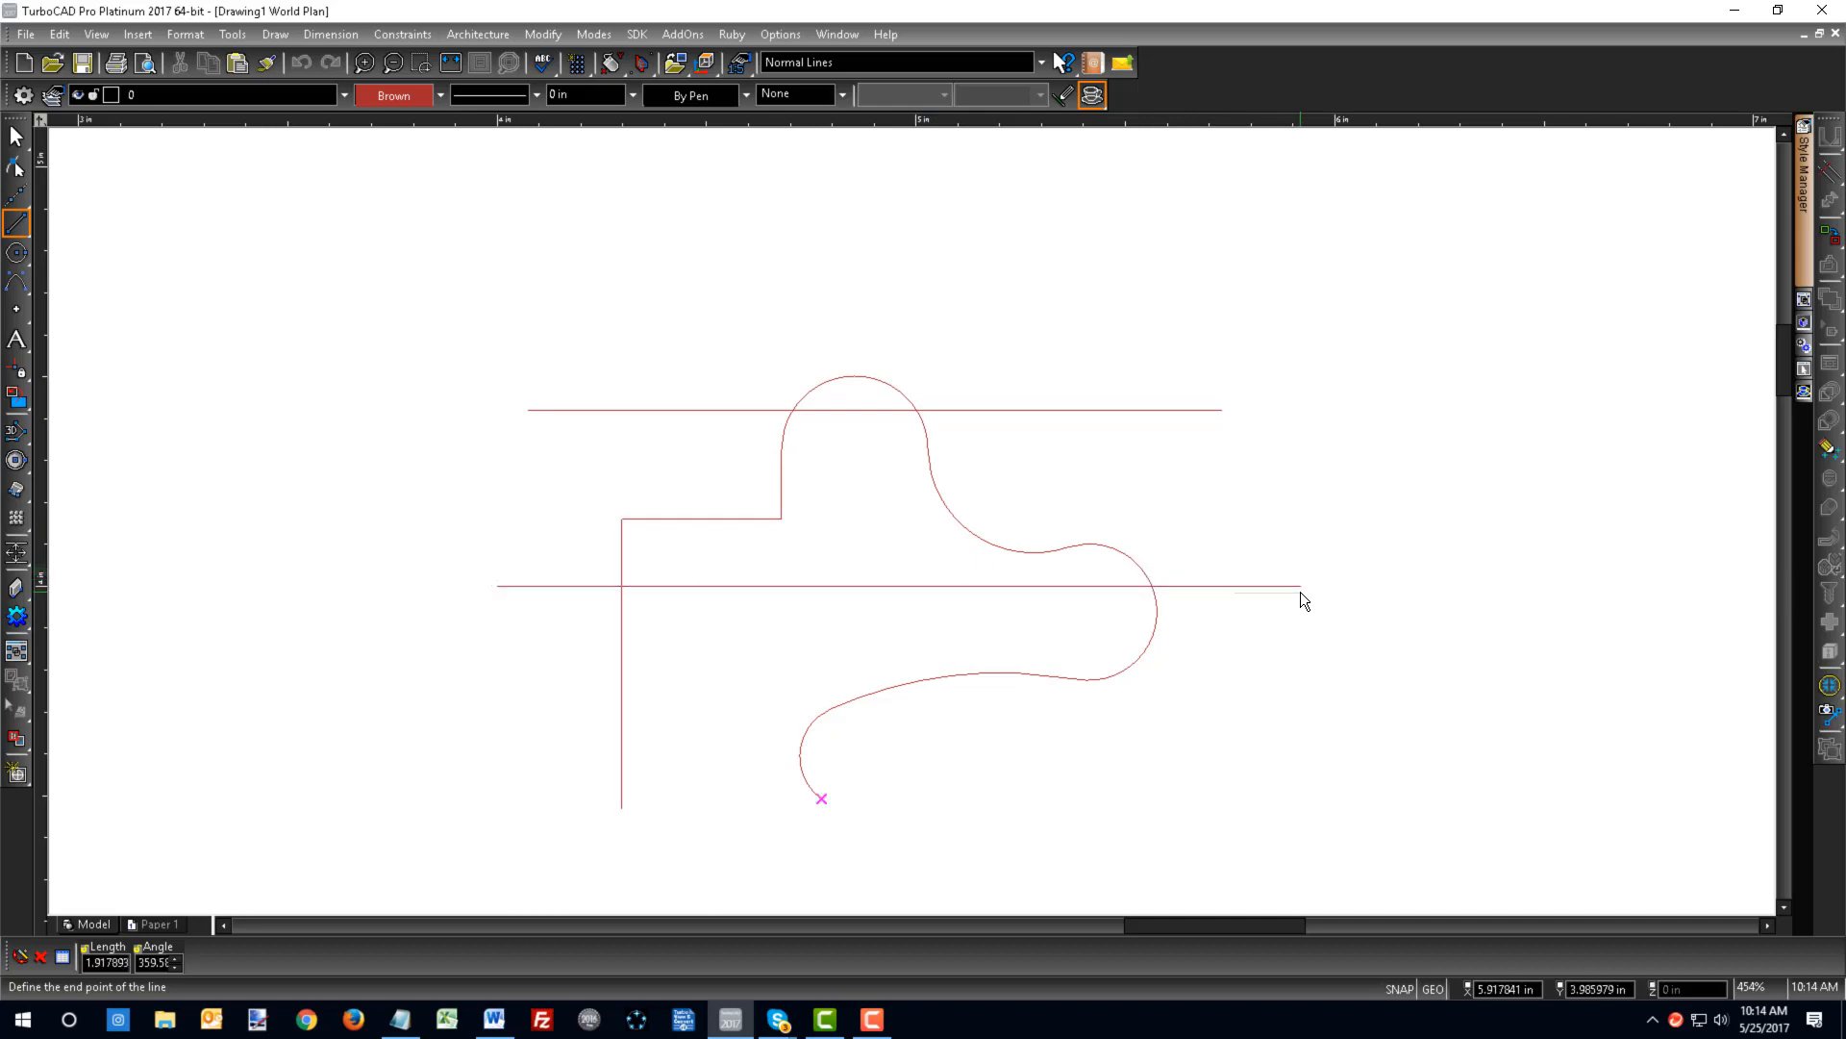
click(1300, 596)
right_click(1300, 597)
click(1308, 591)
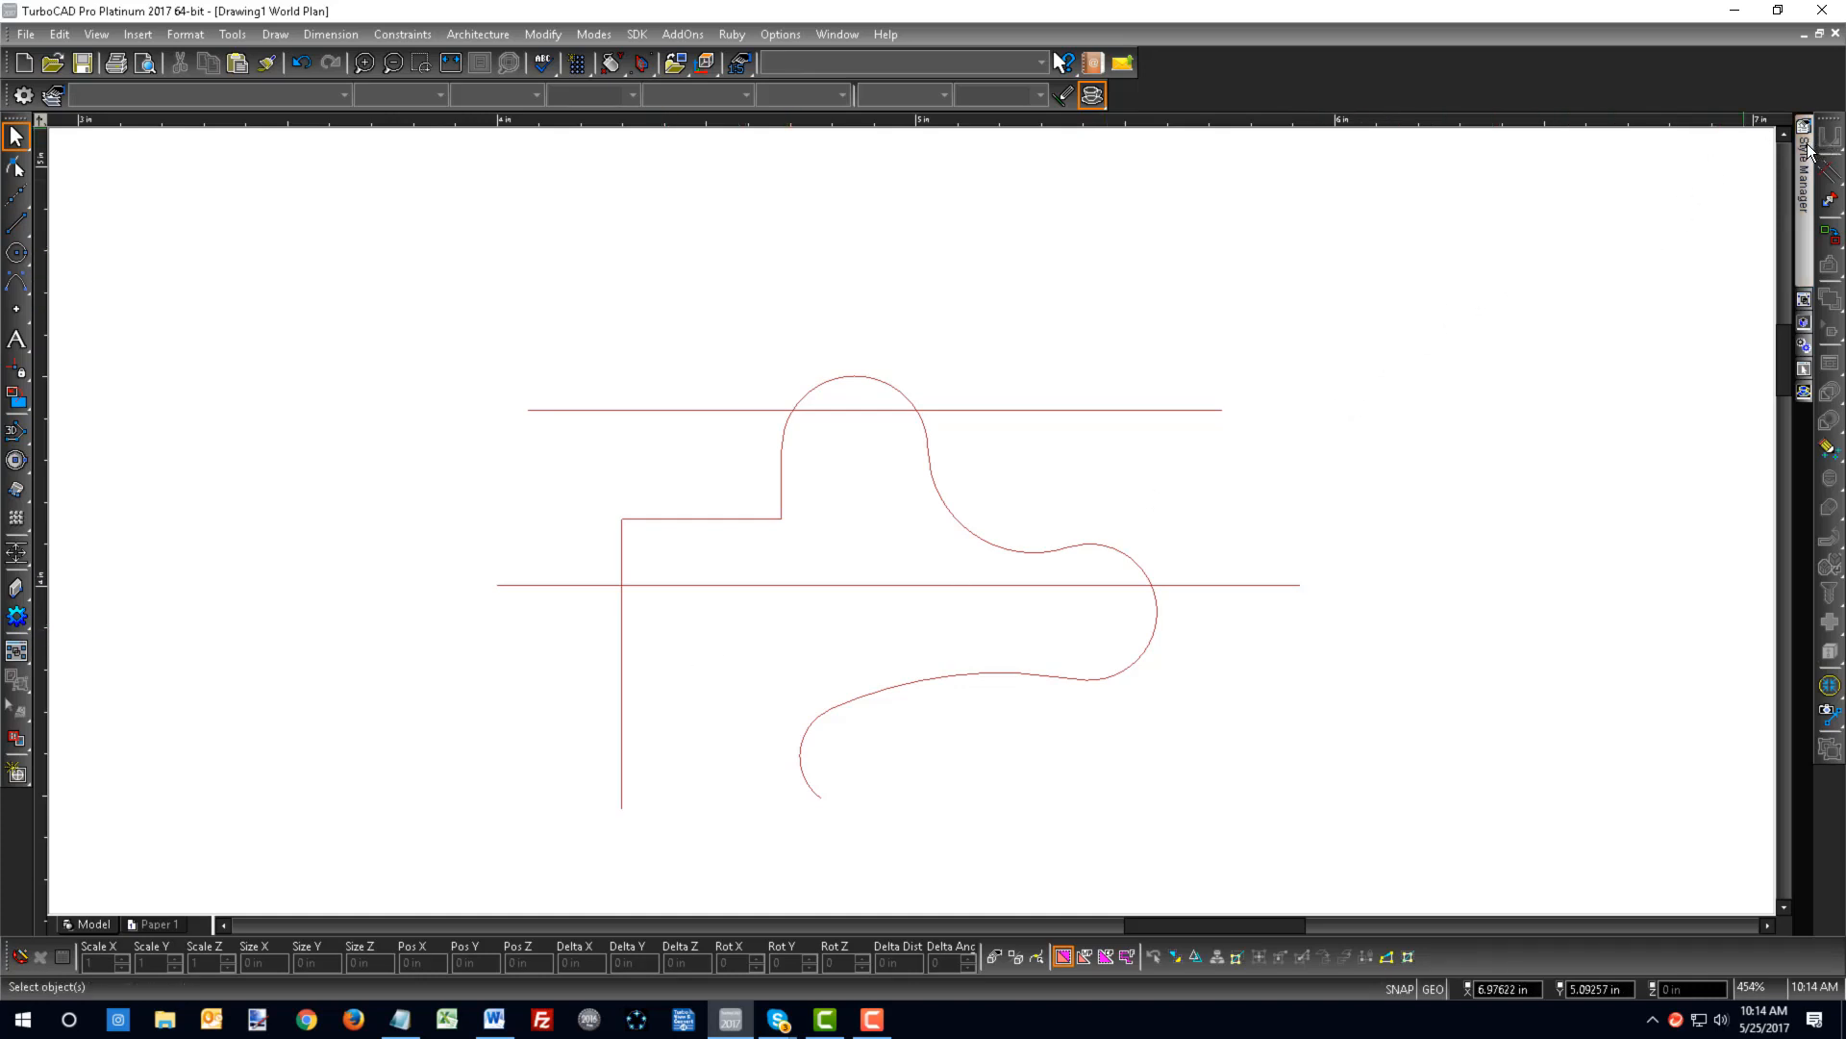
- Show the Selection Info palette and pin it open beside the drawing
mouse_move(1804, 165)
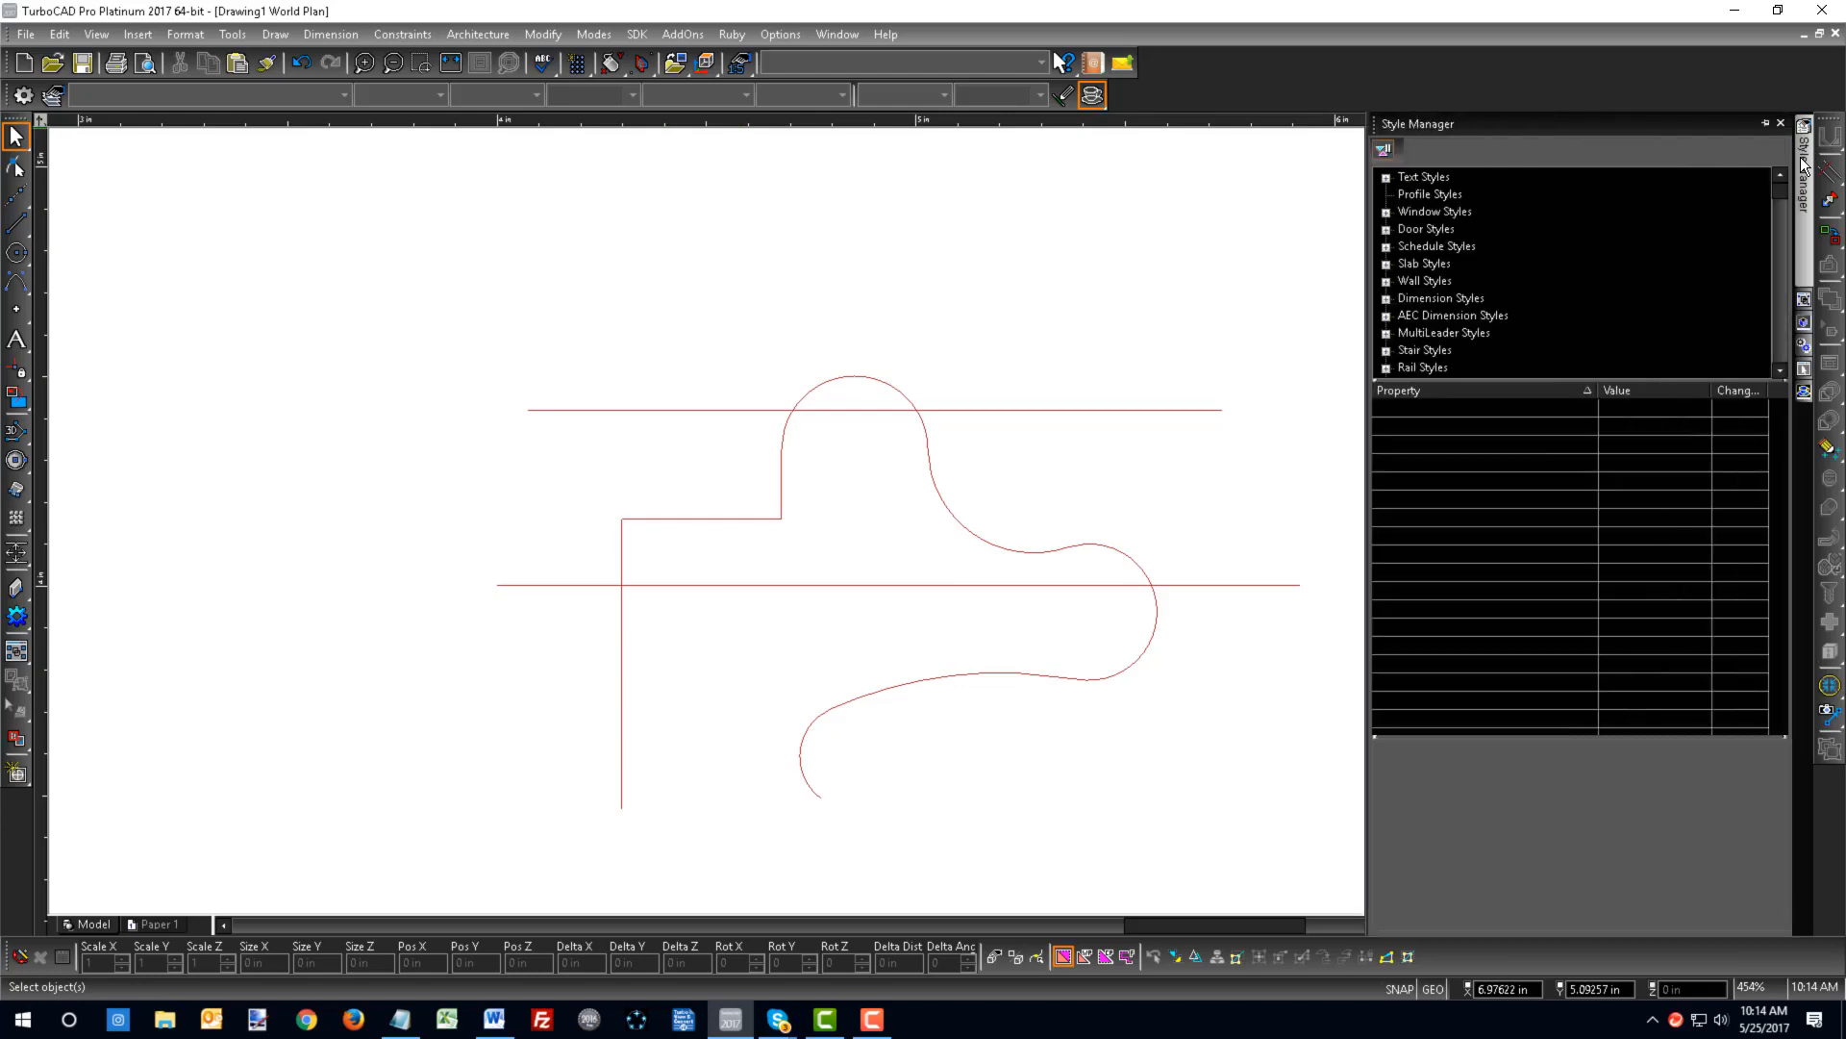
mouse_move(1807, 371)
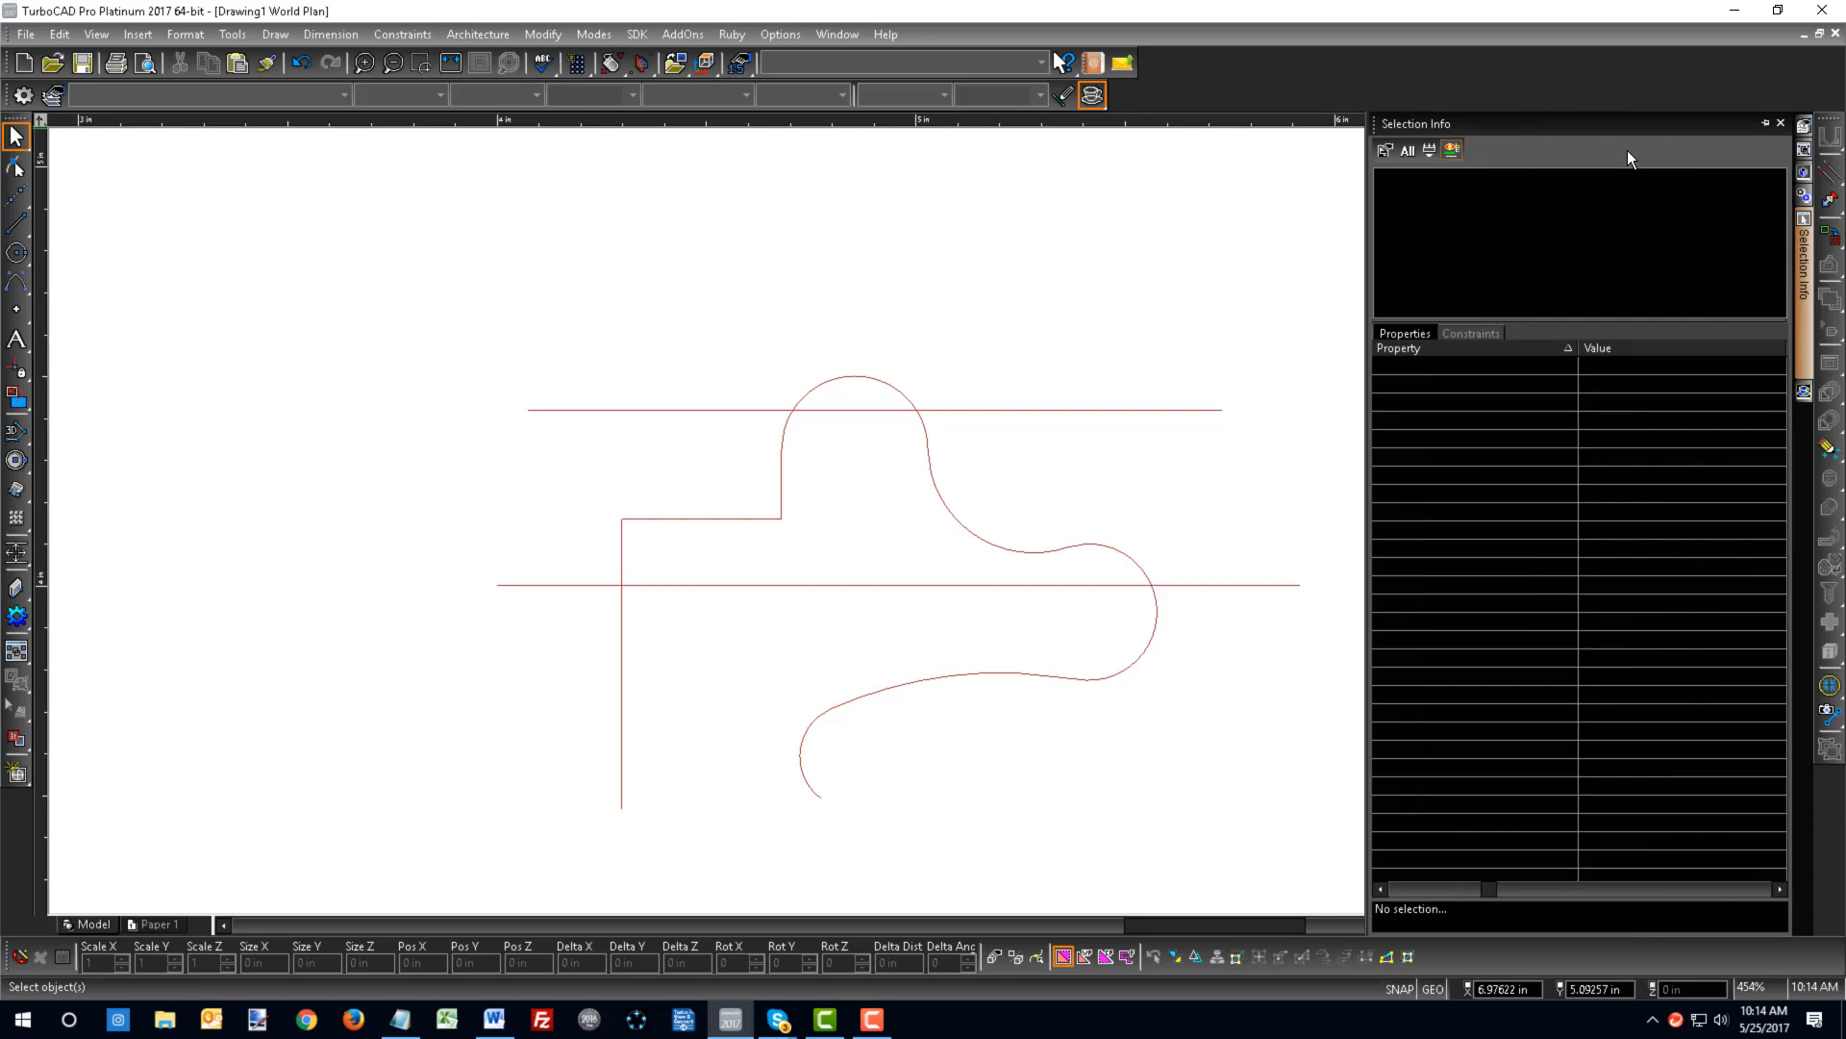
click(1764, 125)
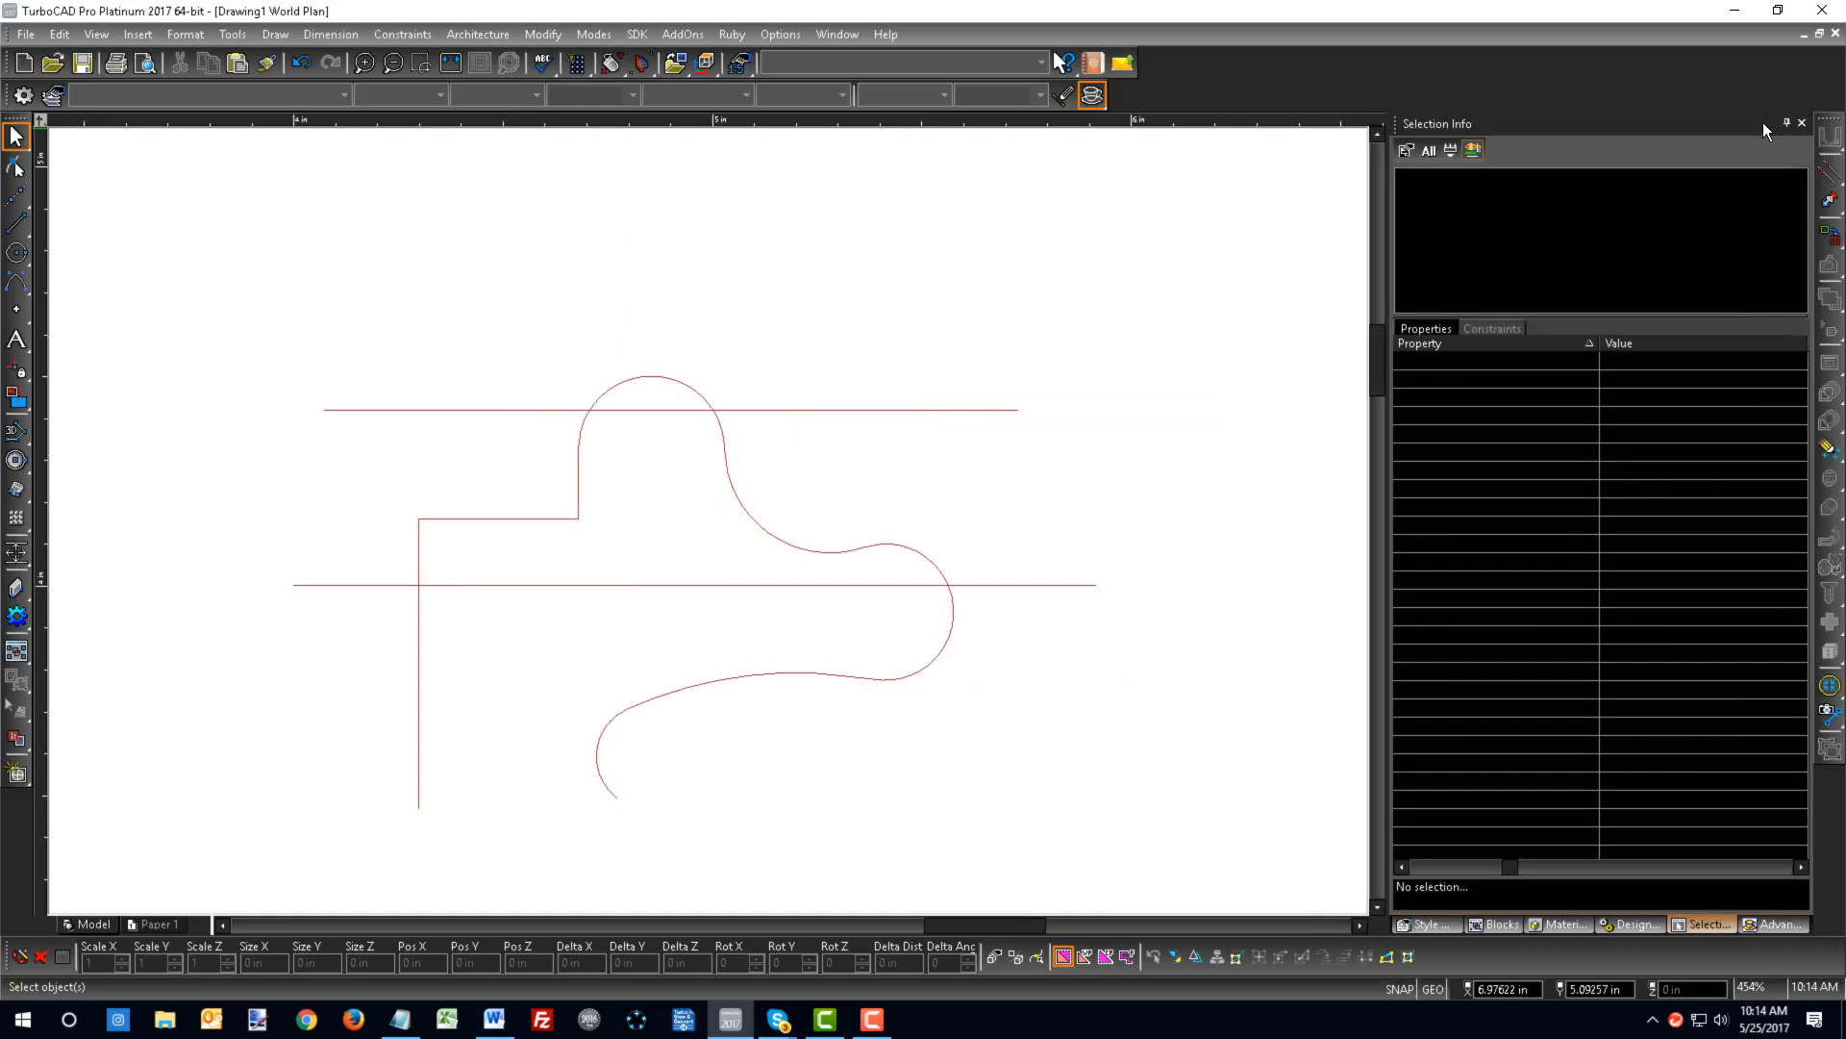
- Compare the Pen, 3D and Metrics properties of the polyline and the upper horizontal line in Selection Info
click(913, 409)
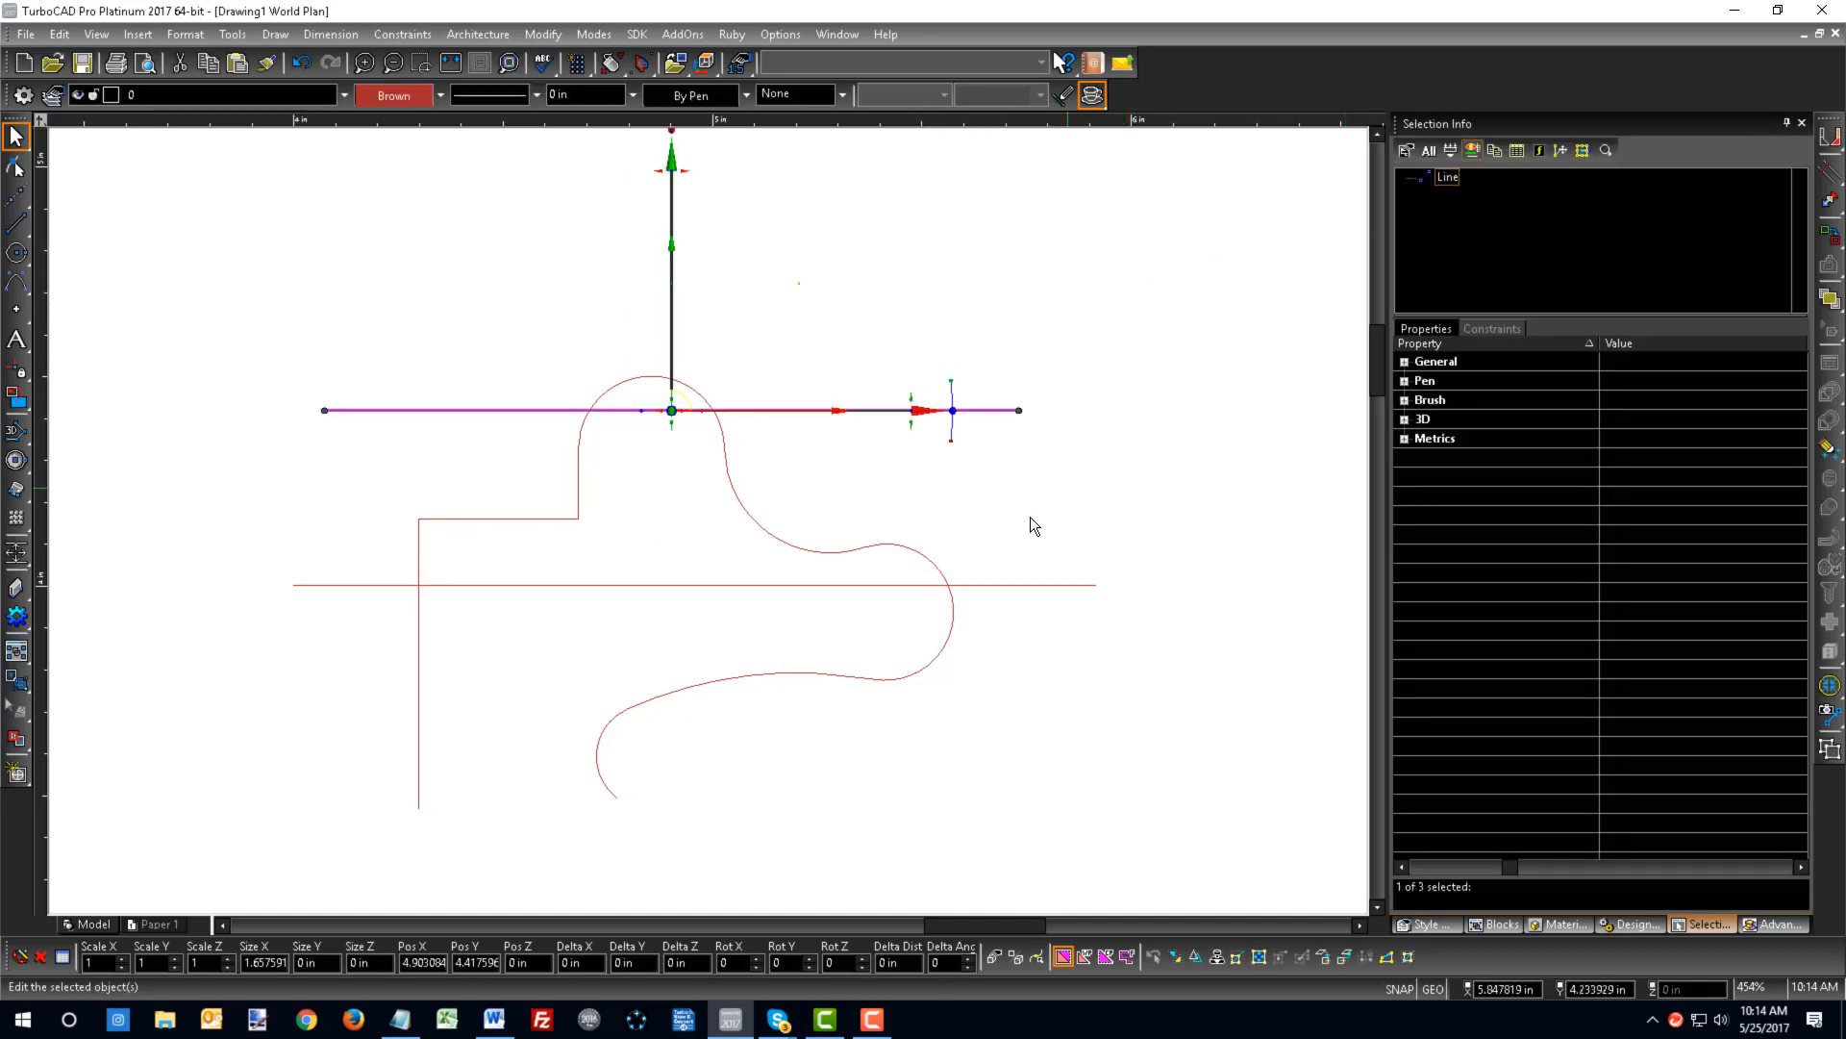
click(787, 550)
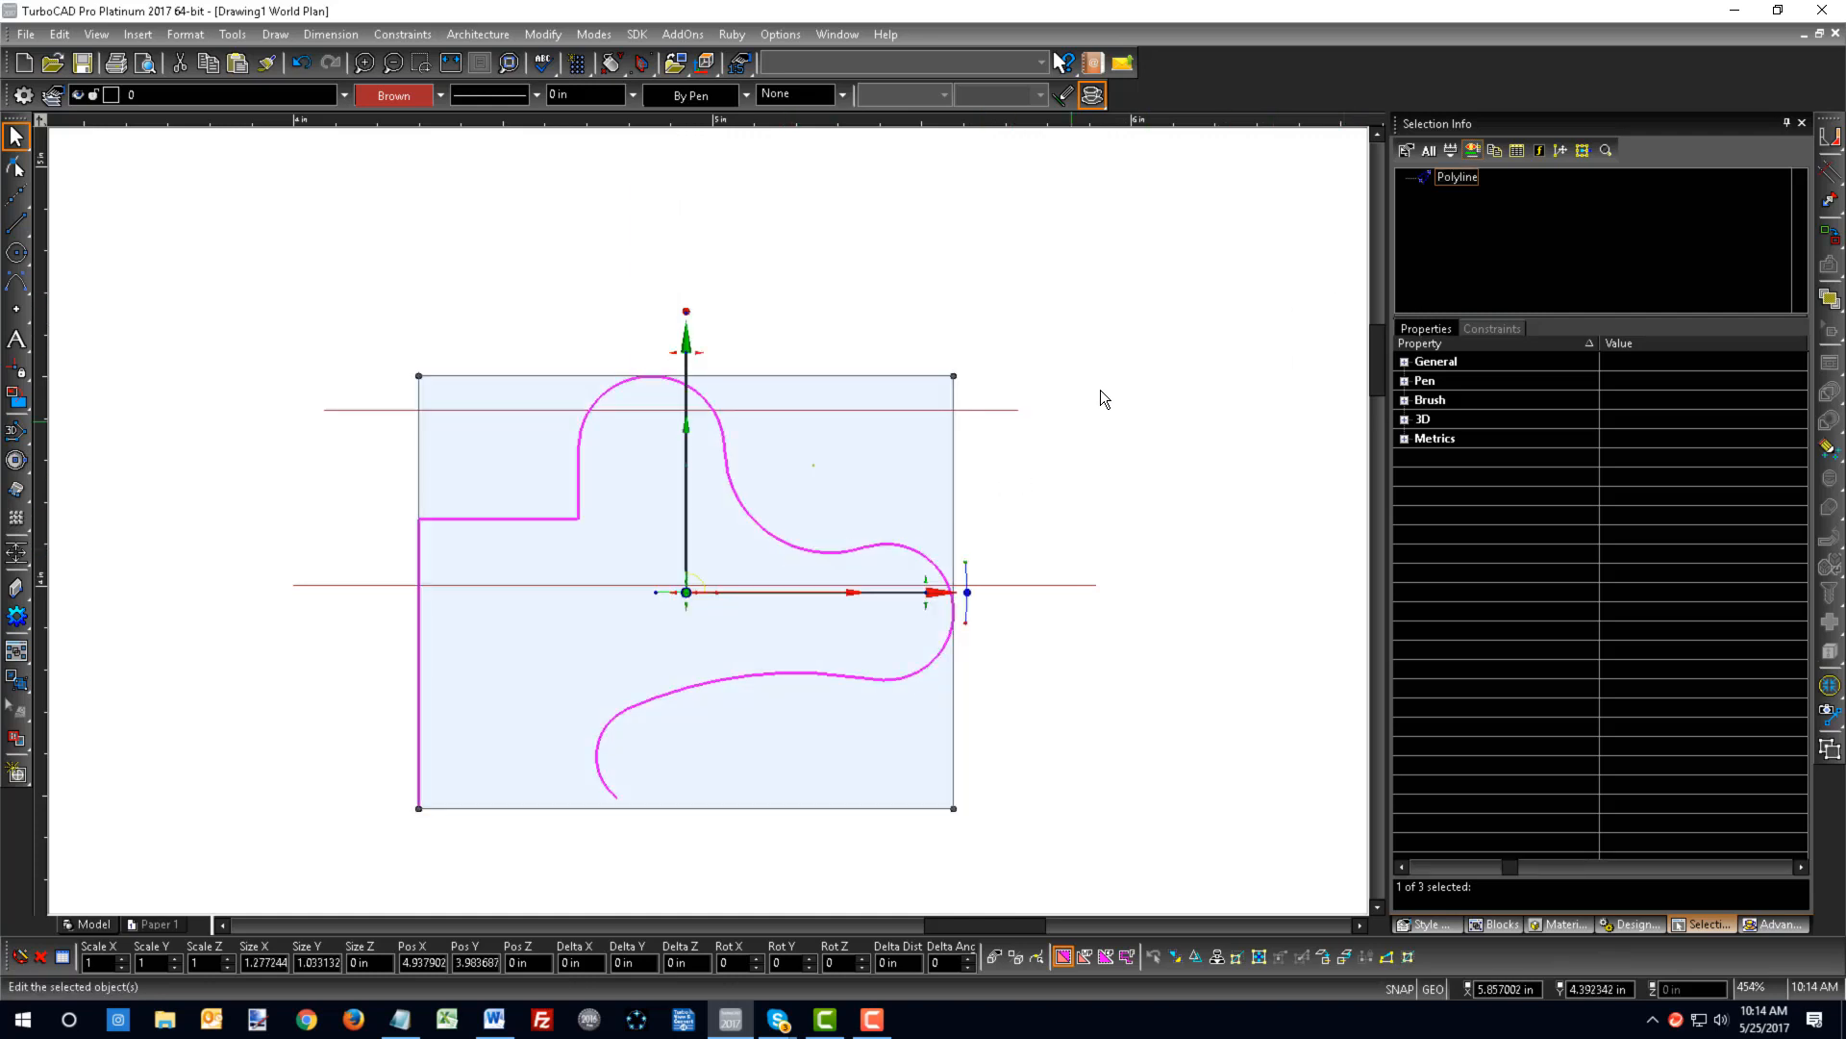
click(1405, 381)
click(1404, 573)
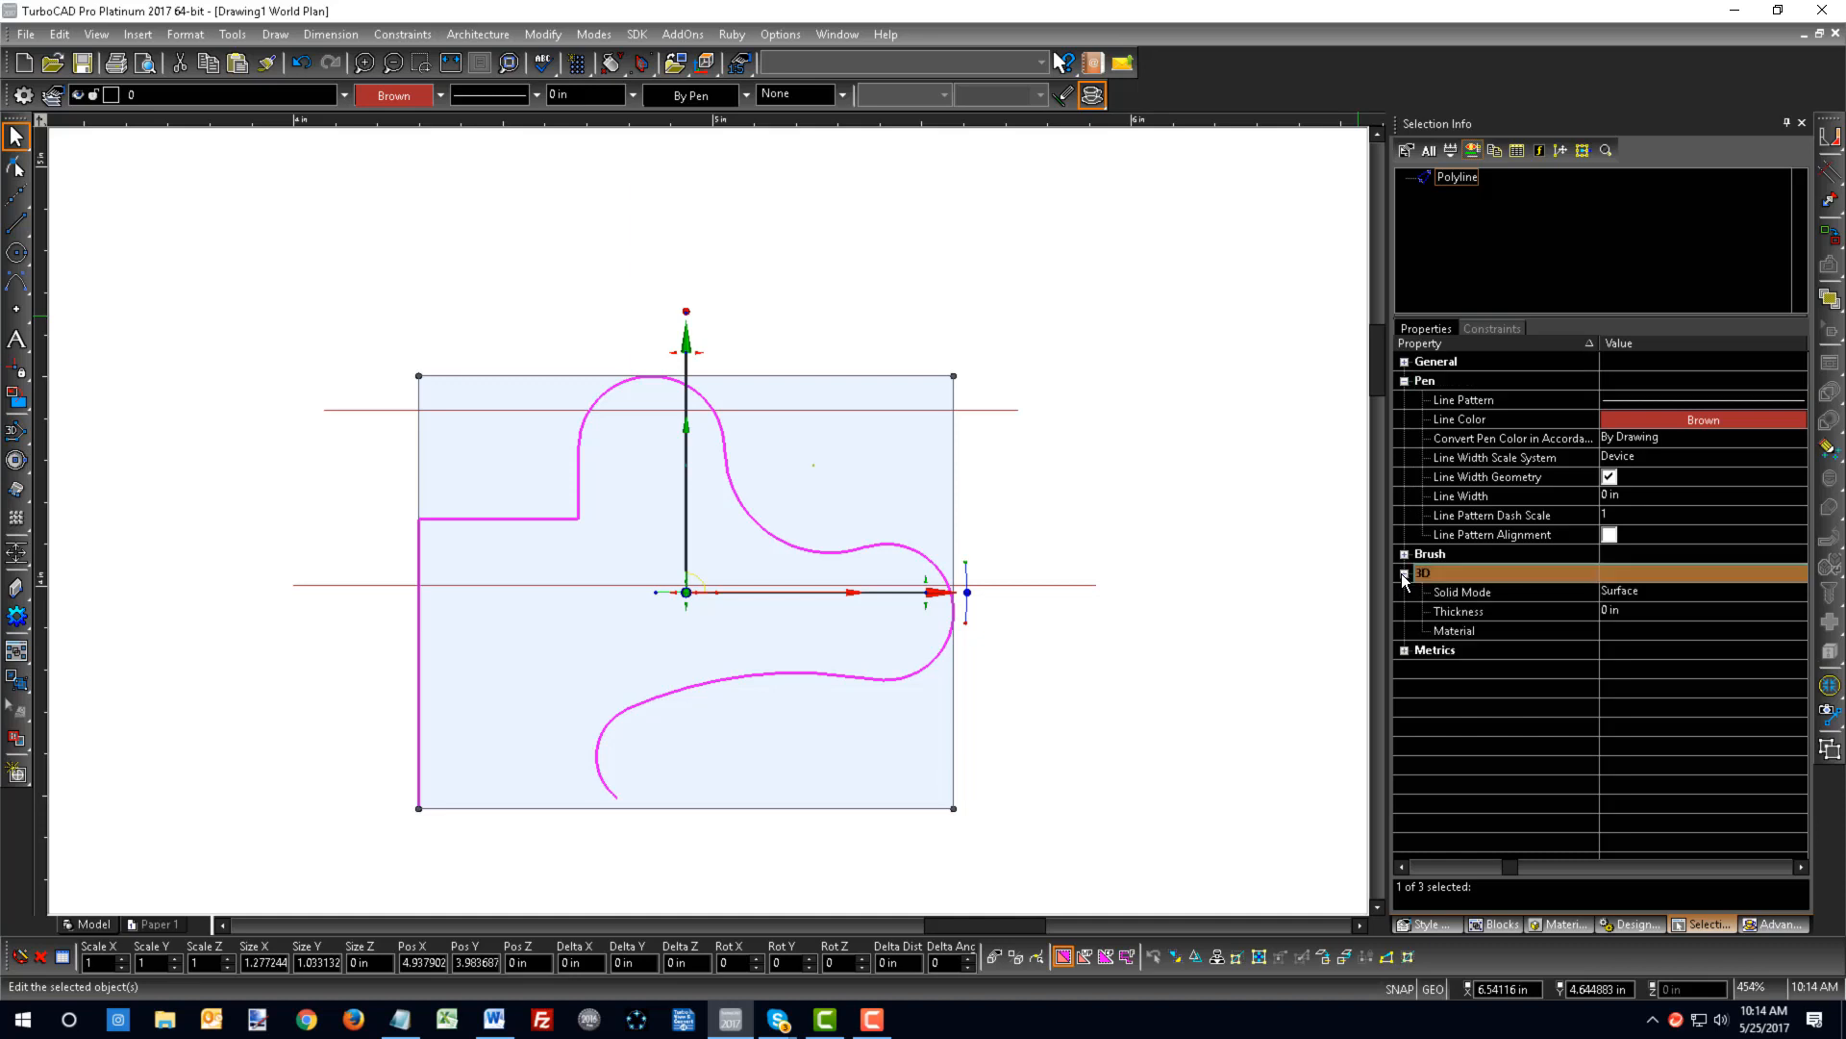
click(1404, 651)
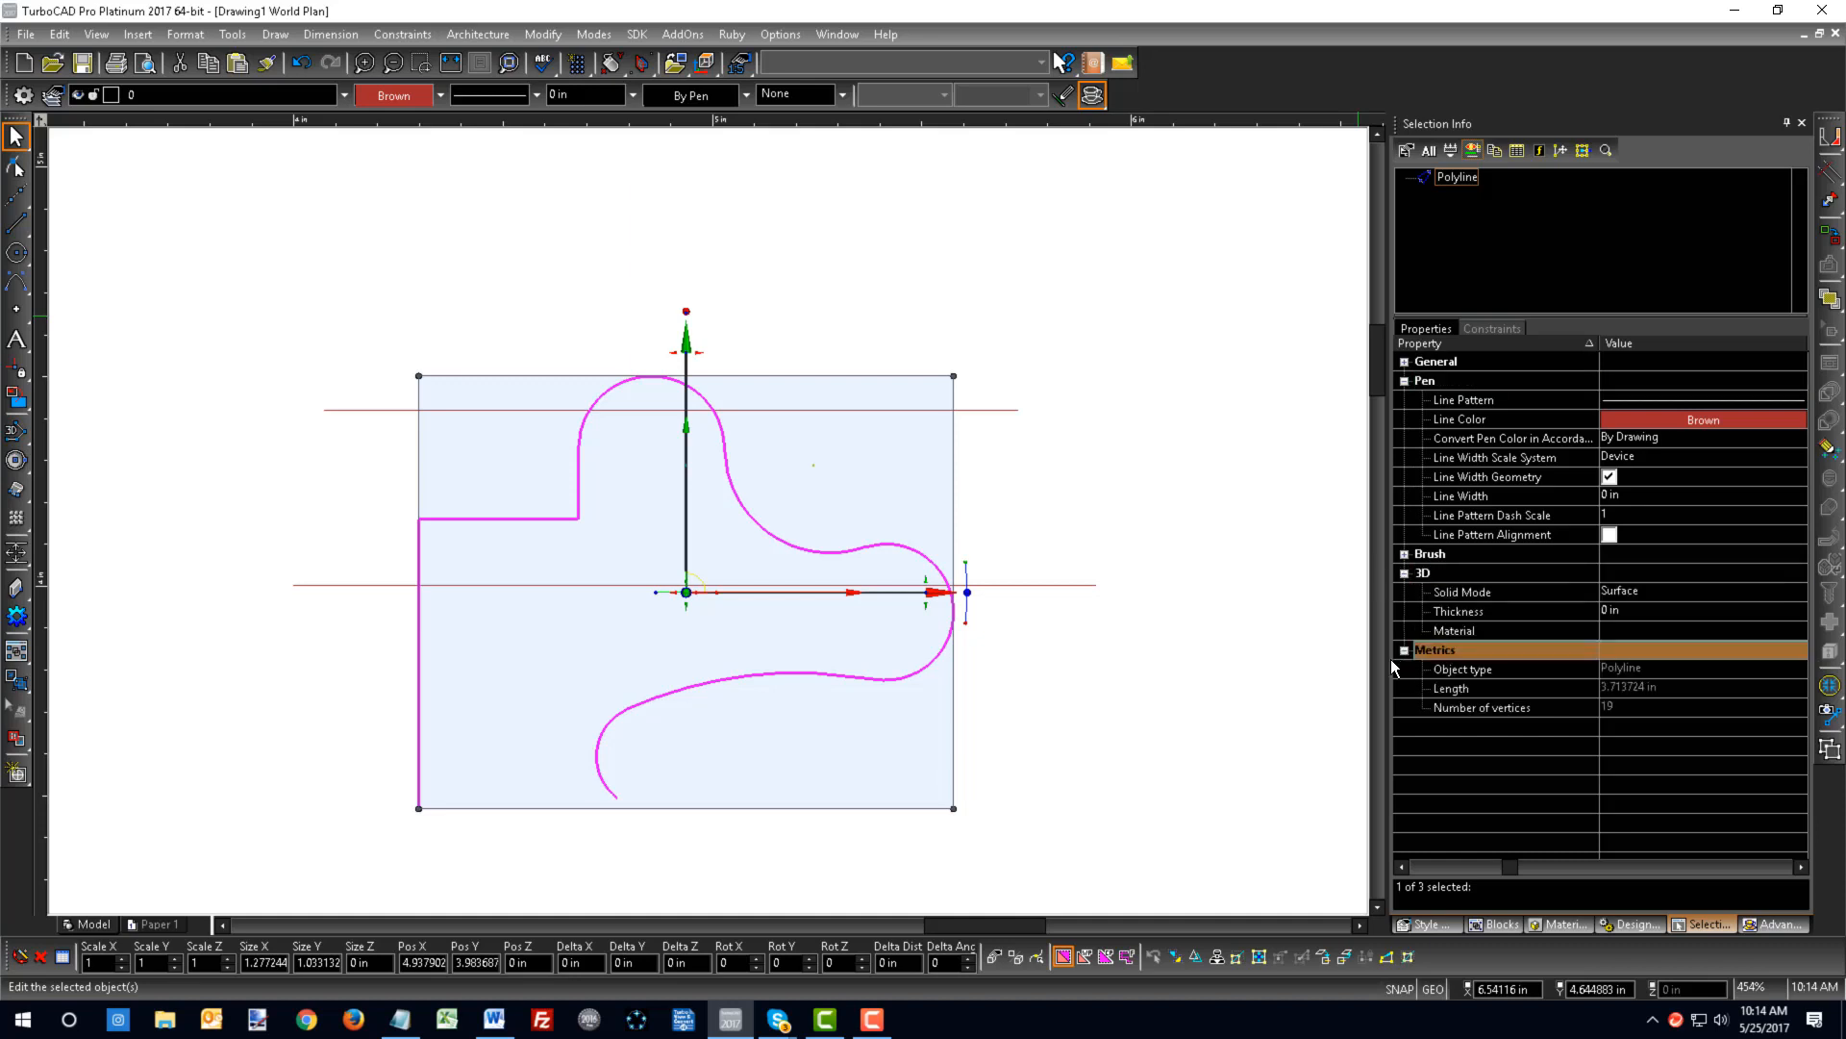
click(1052, 441)
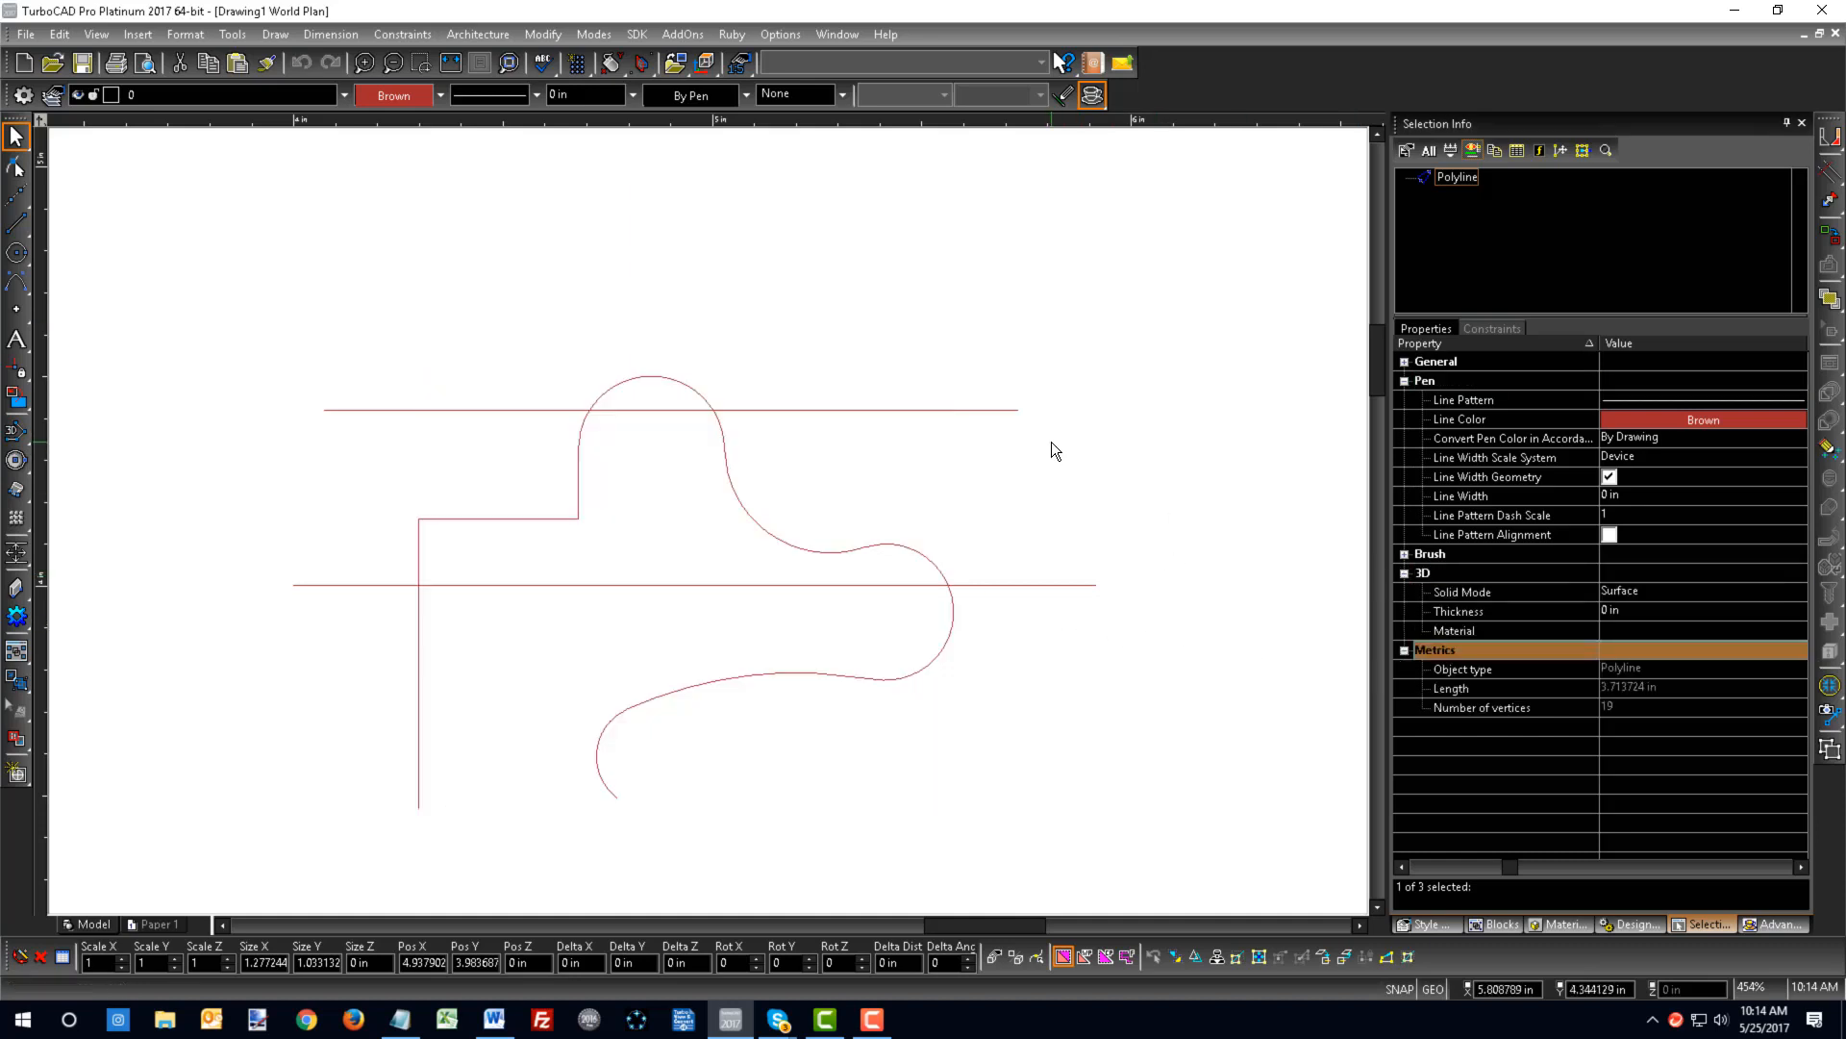
click(1004, 409)
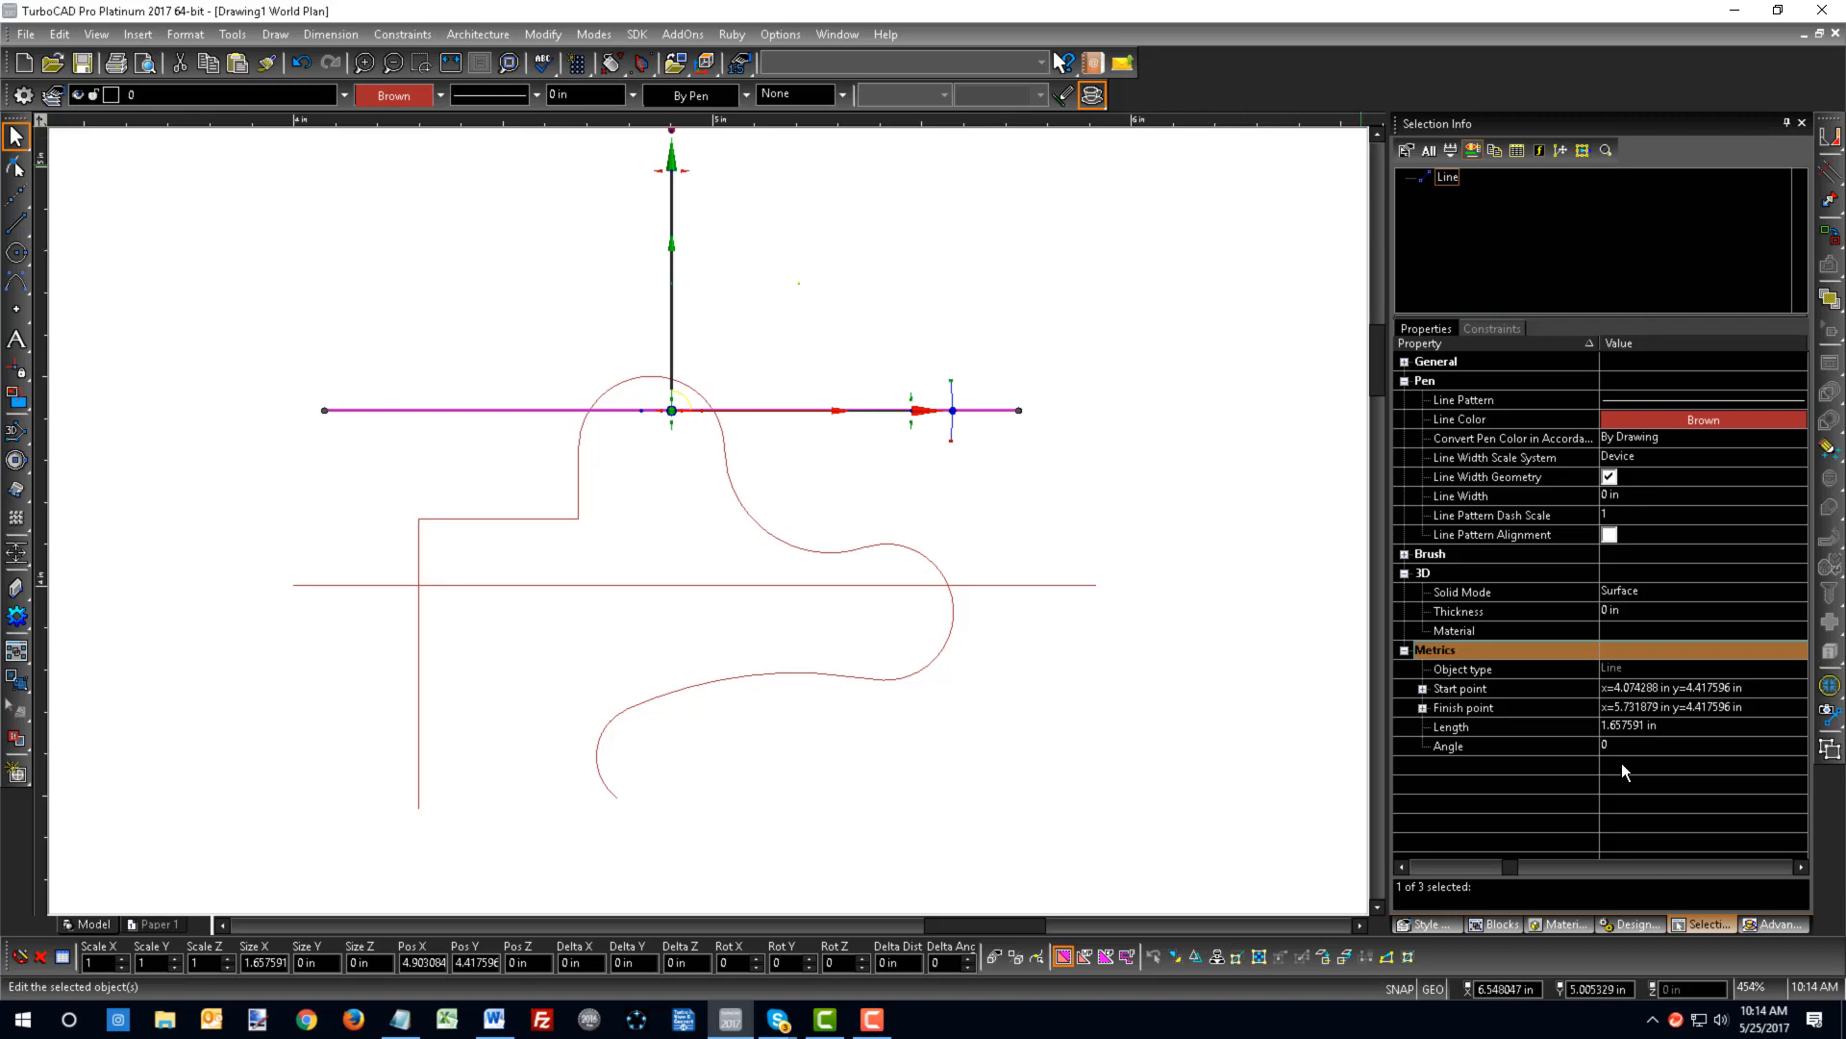
- Float the Selection Info palette over the drawing and dock it back in its place
drag(1517, 117, 1163, 228)
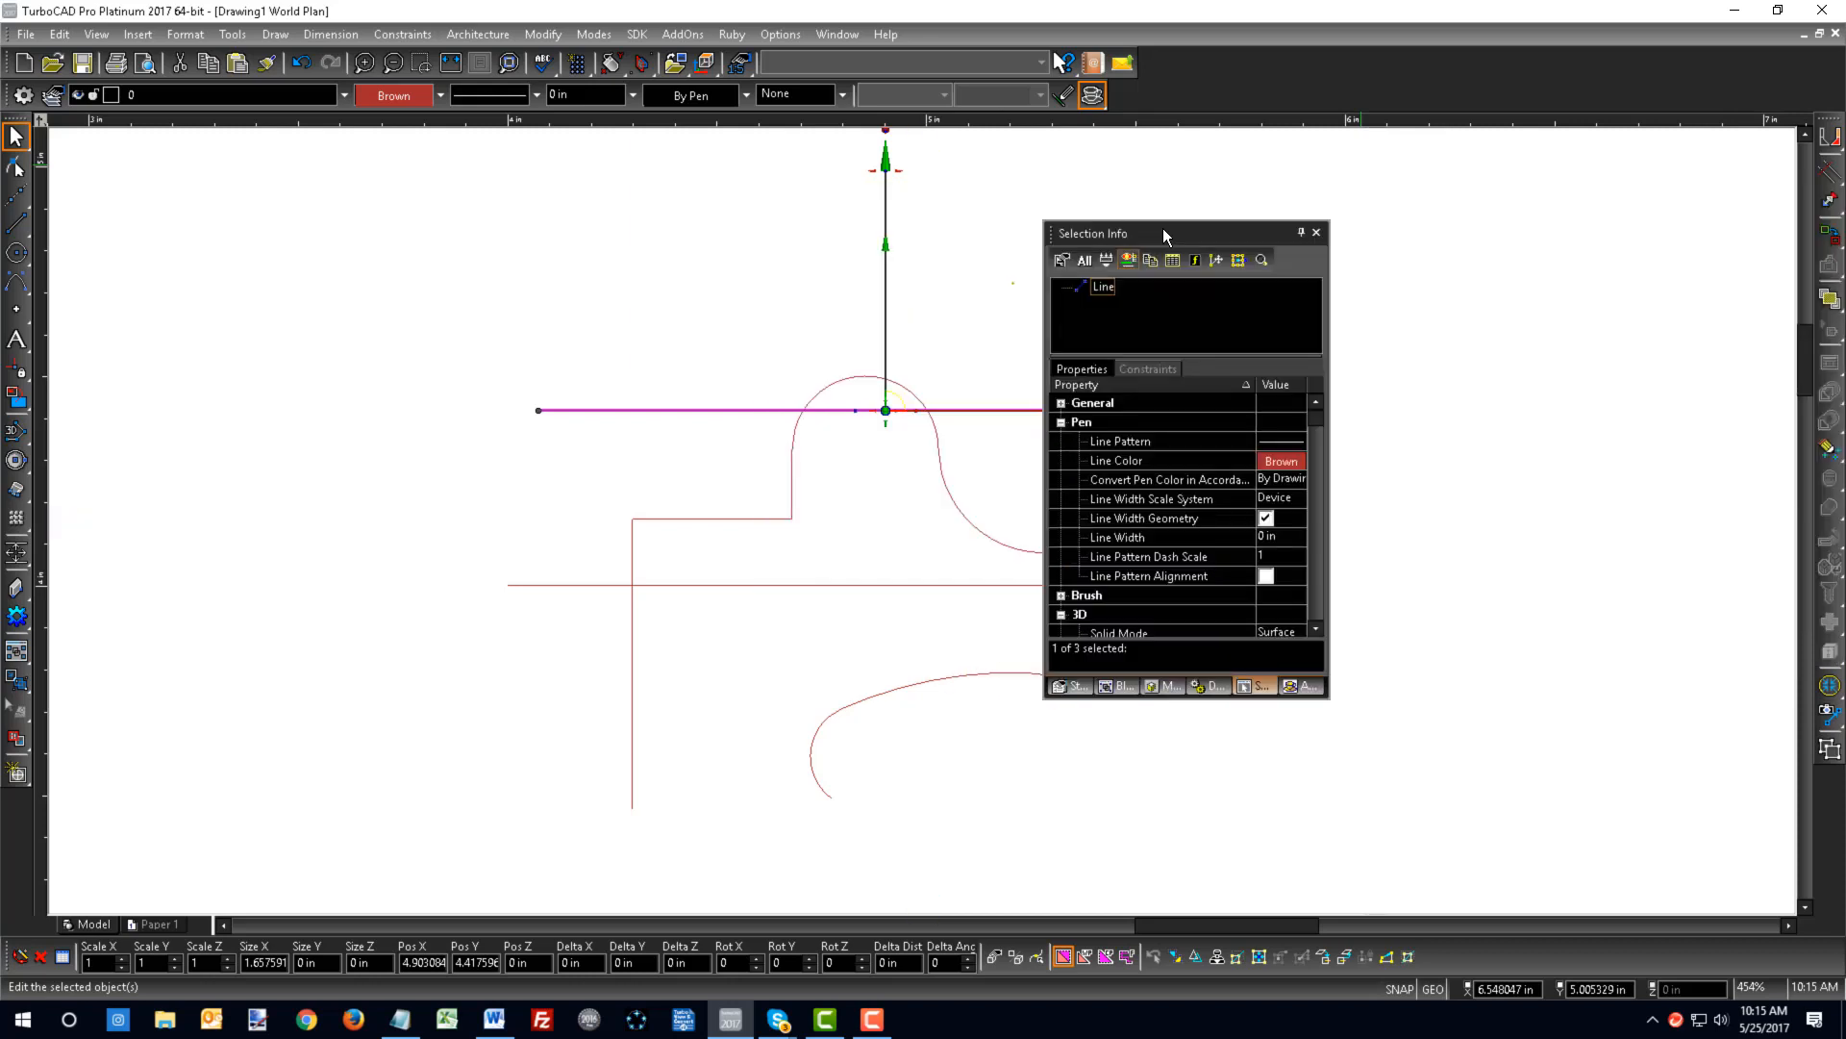
double_click(1163, 227)
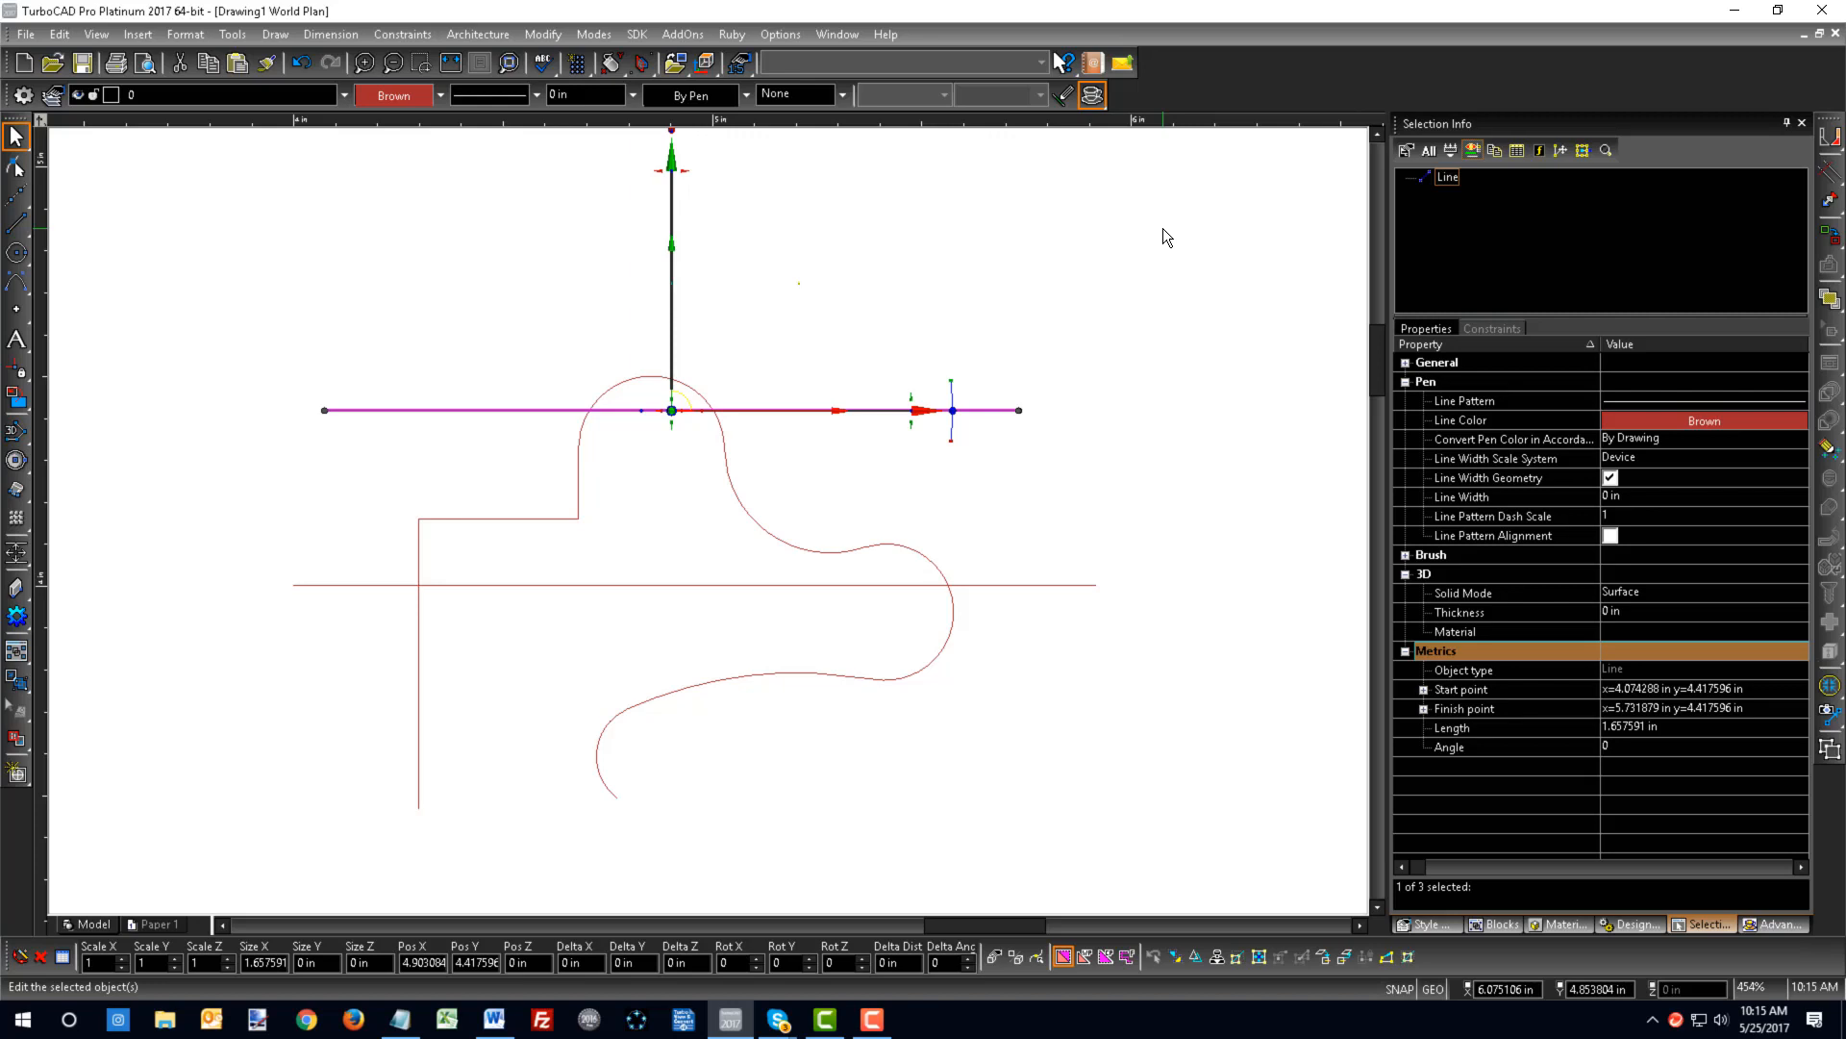
- Try the TurboCAD classic interface style in the Customize options, restore the Default style, and review the available default workspace styles
click(27, 103)
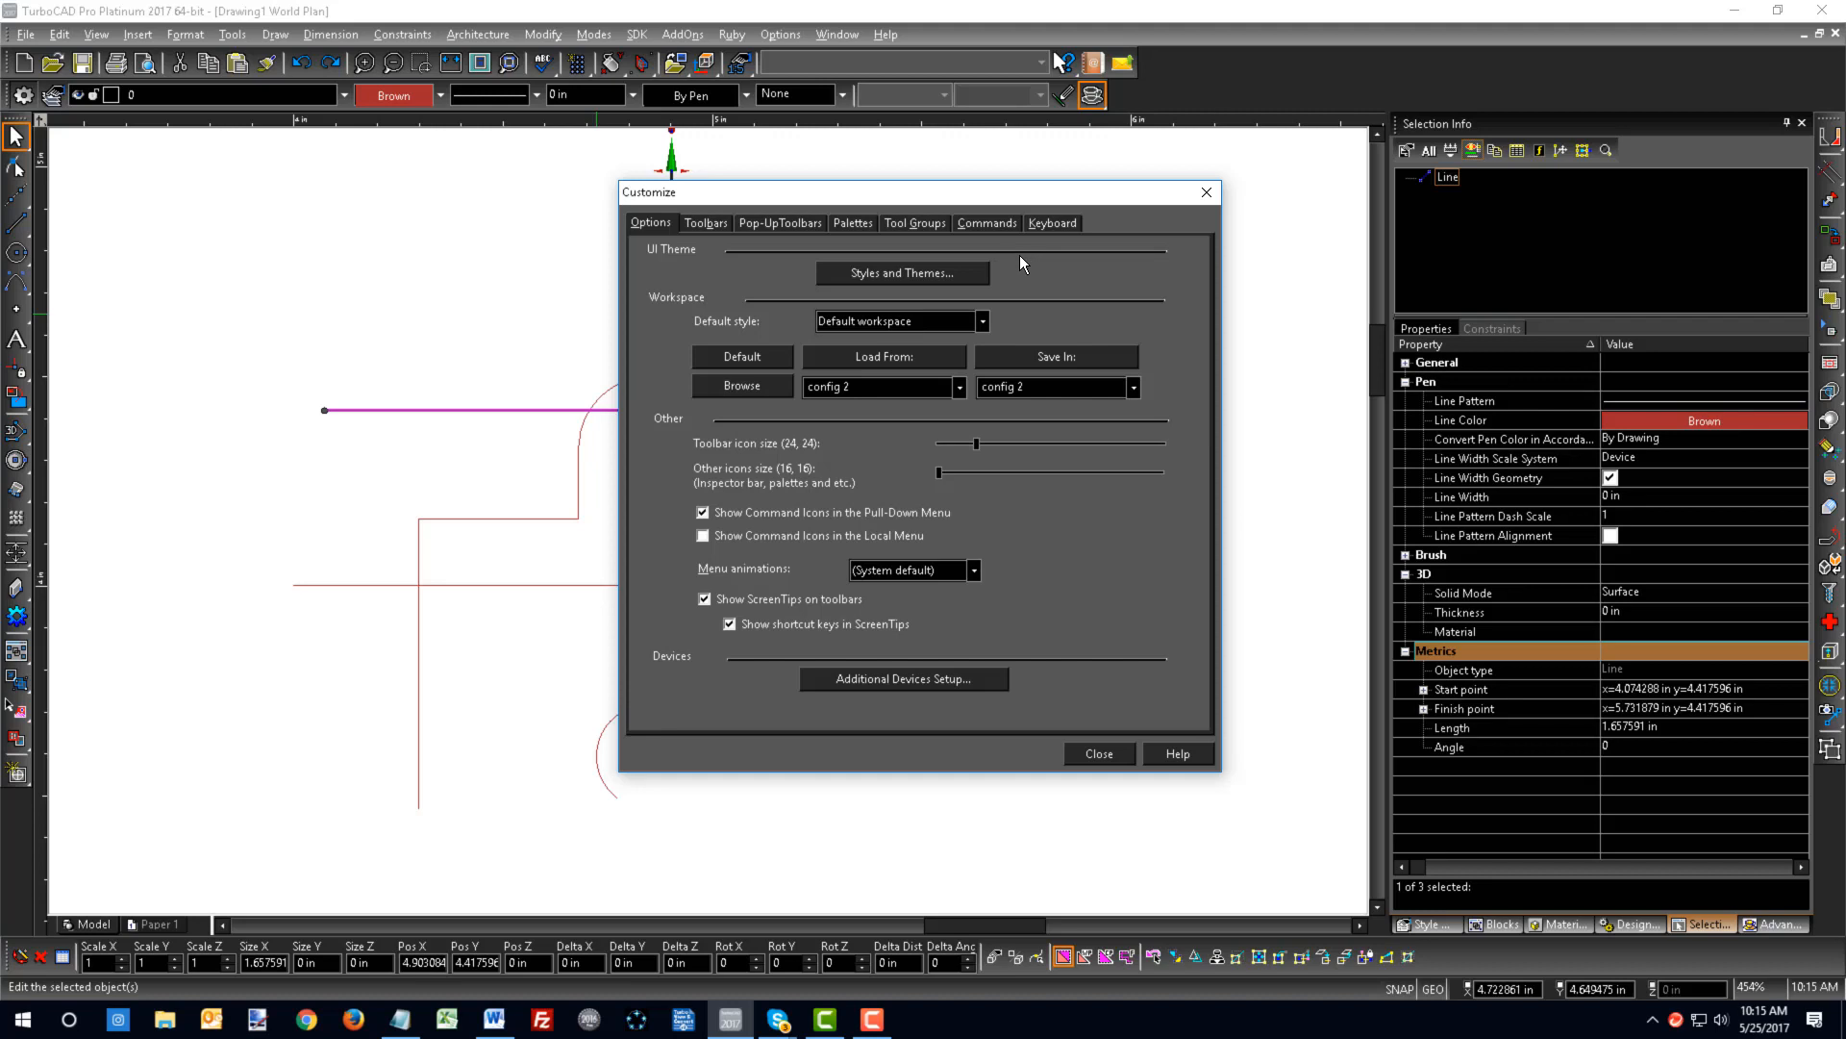
click(885, 268)
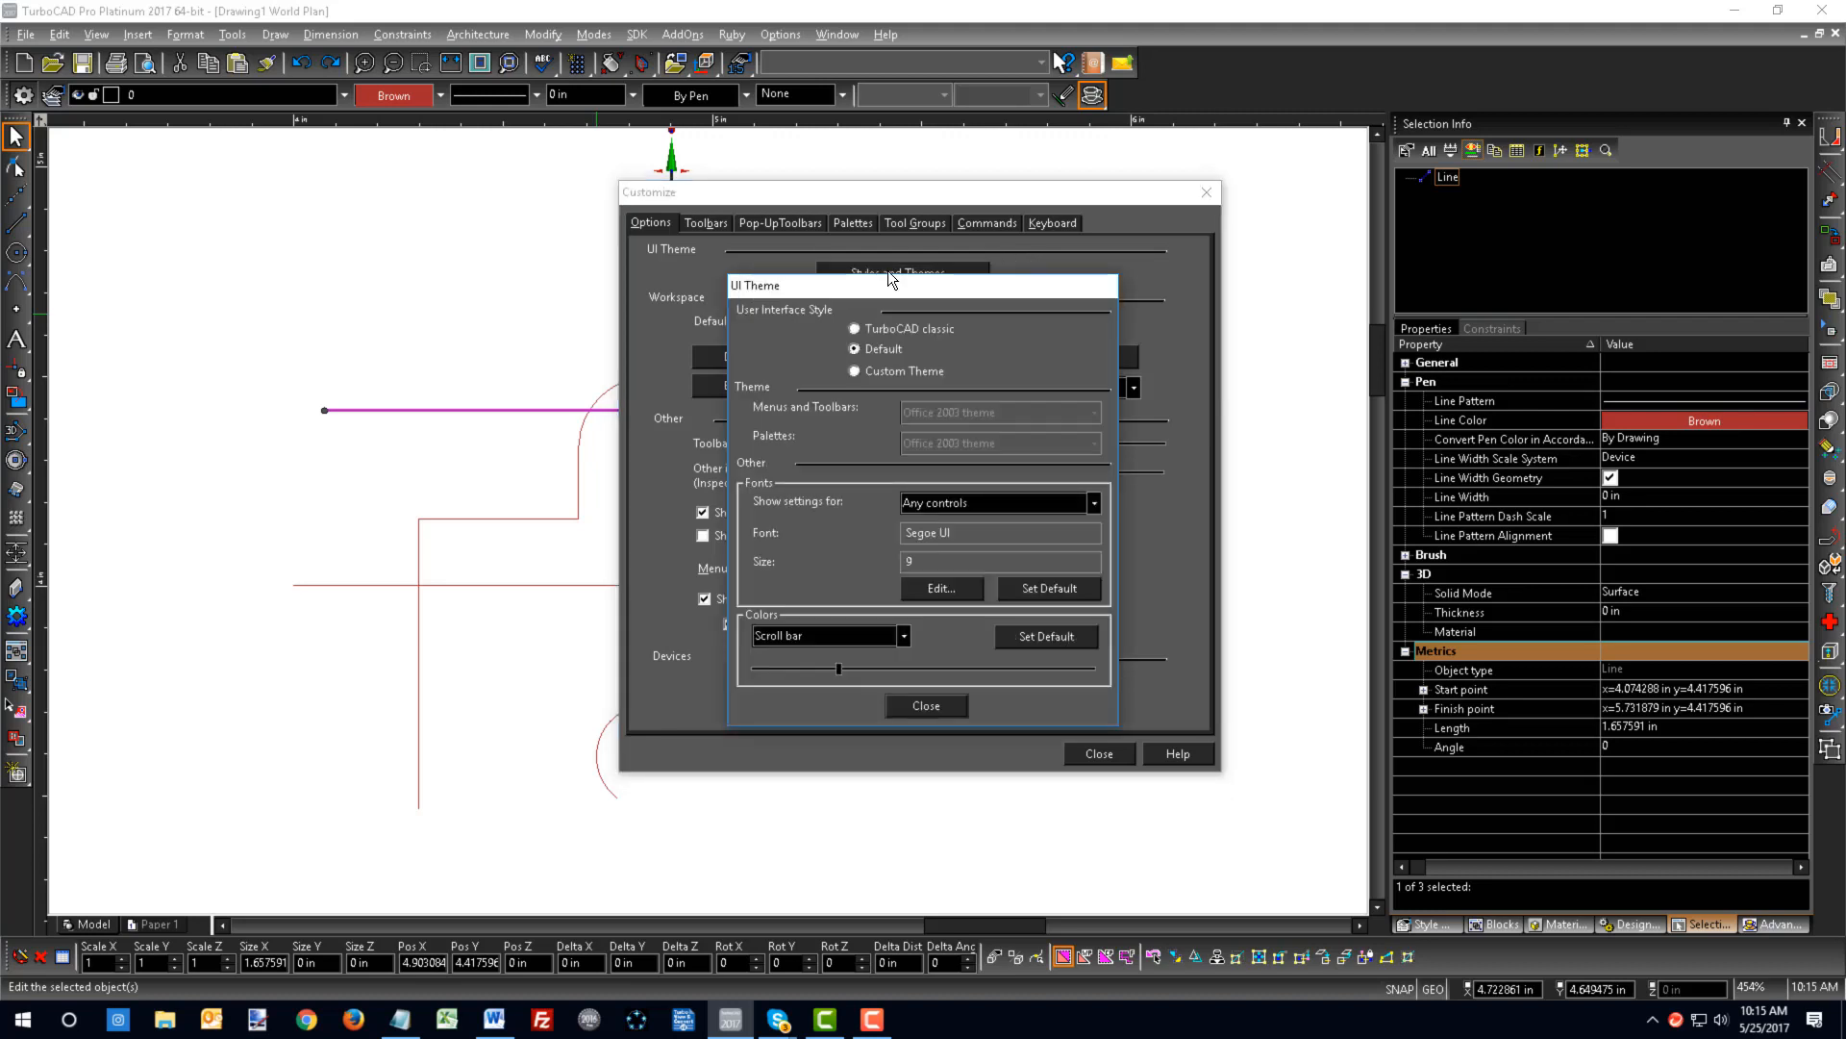
click(854, 329)
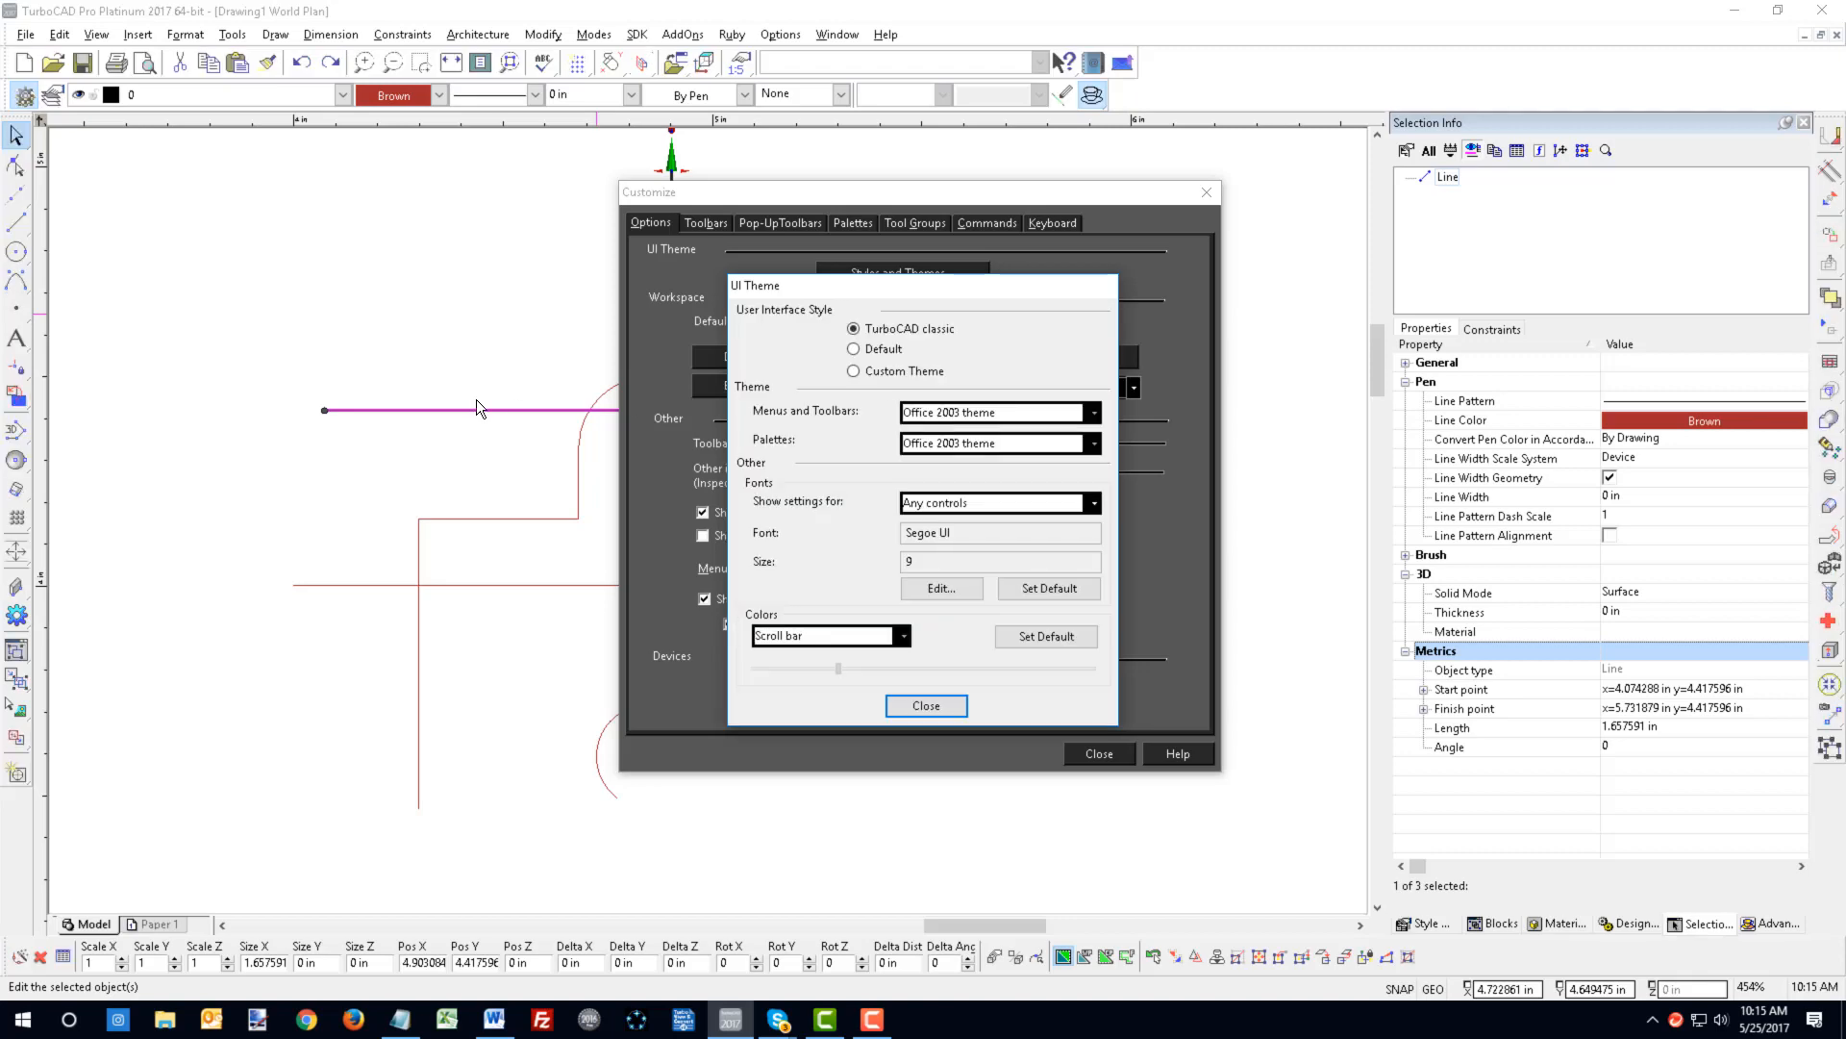
click(863, 352)
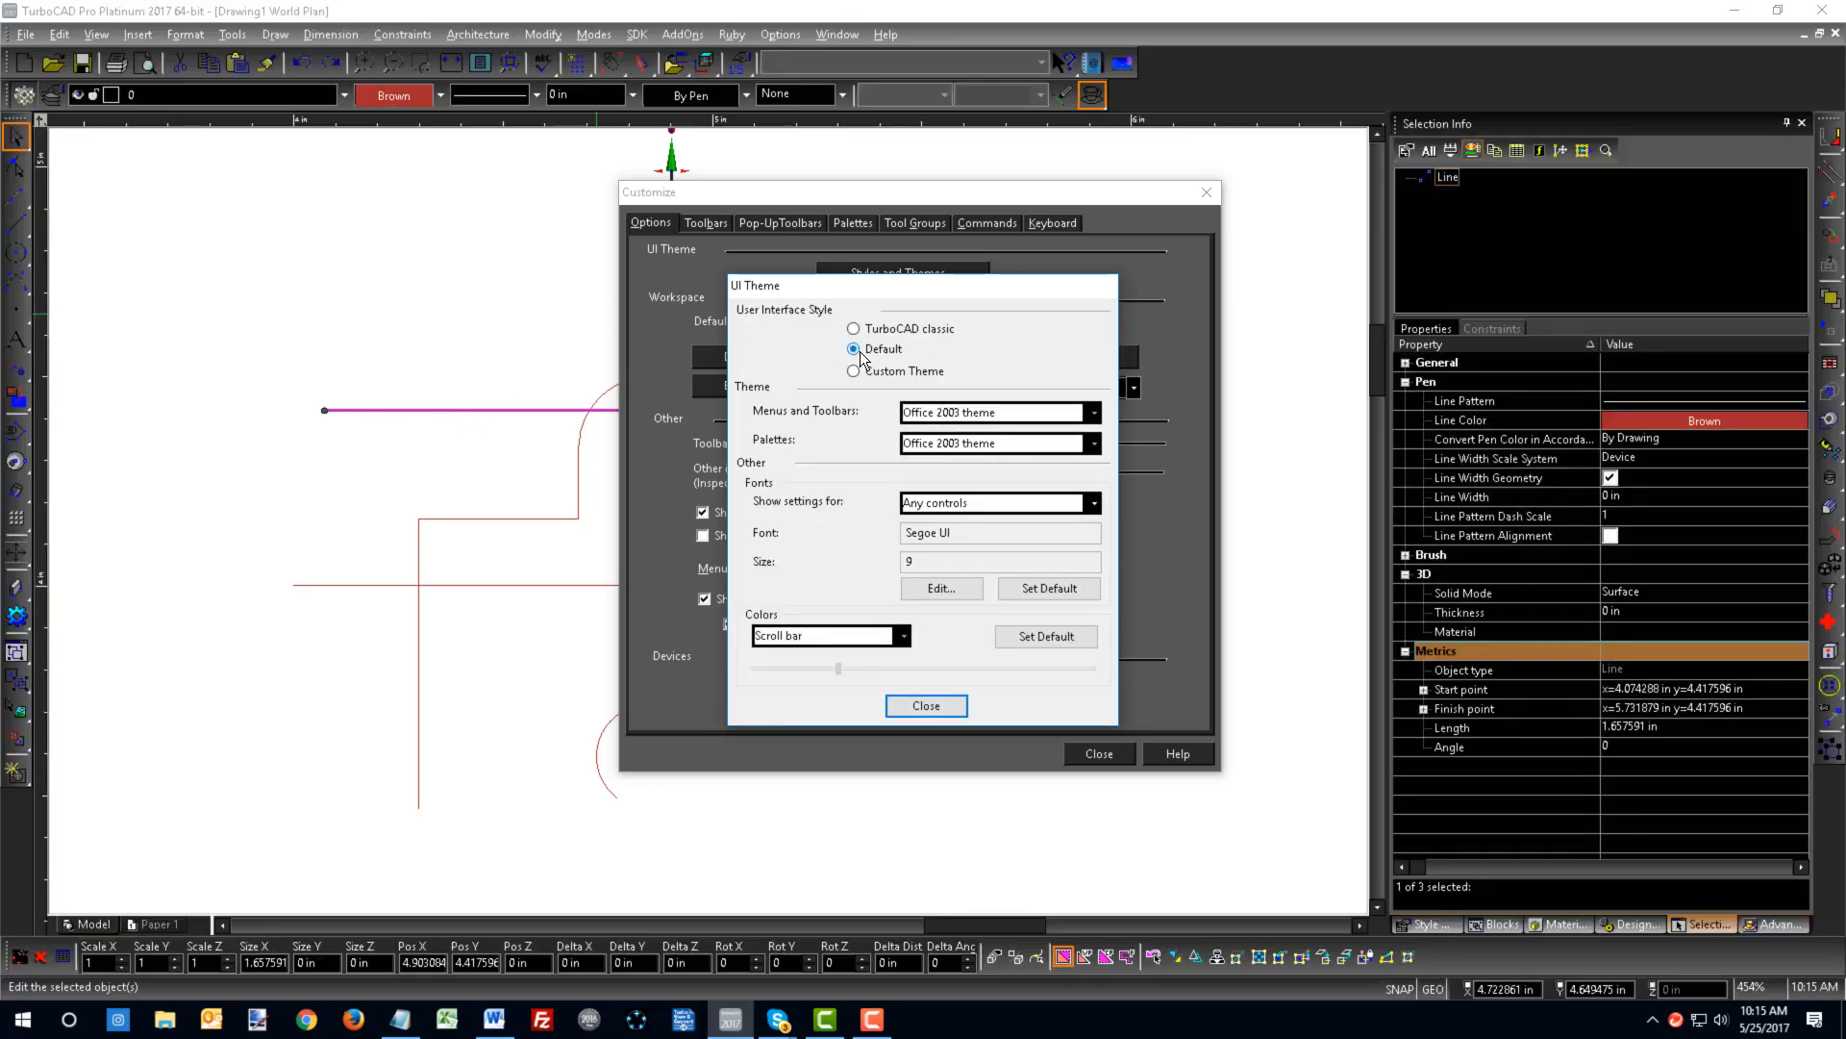
click(938, 708)
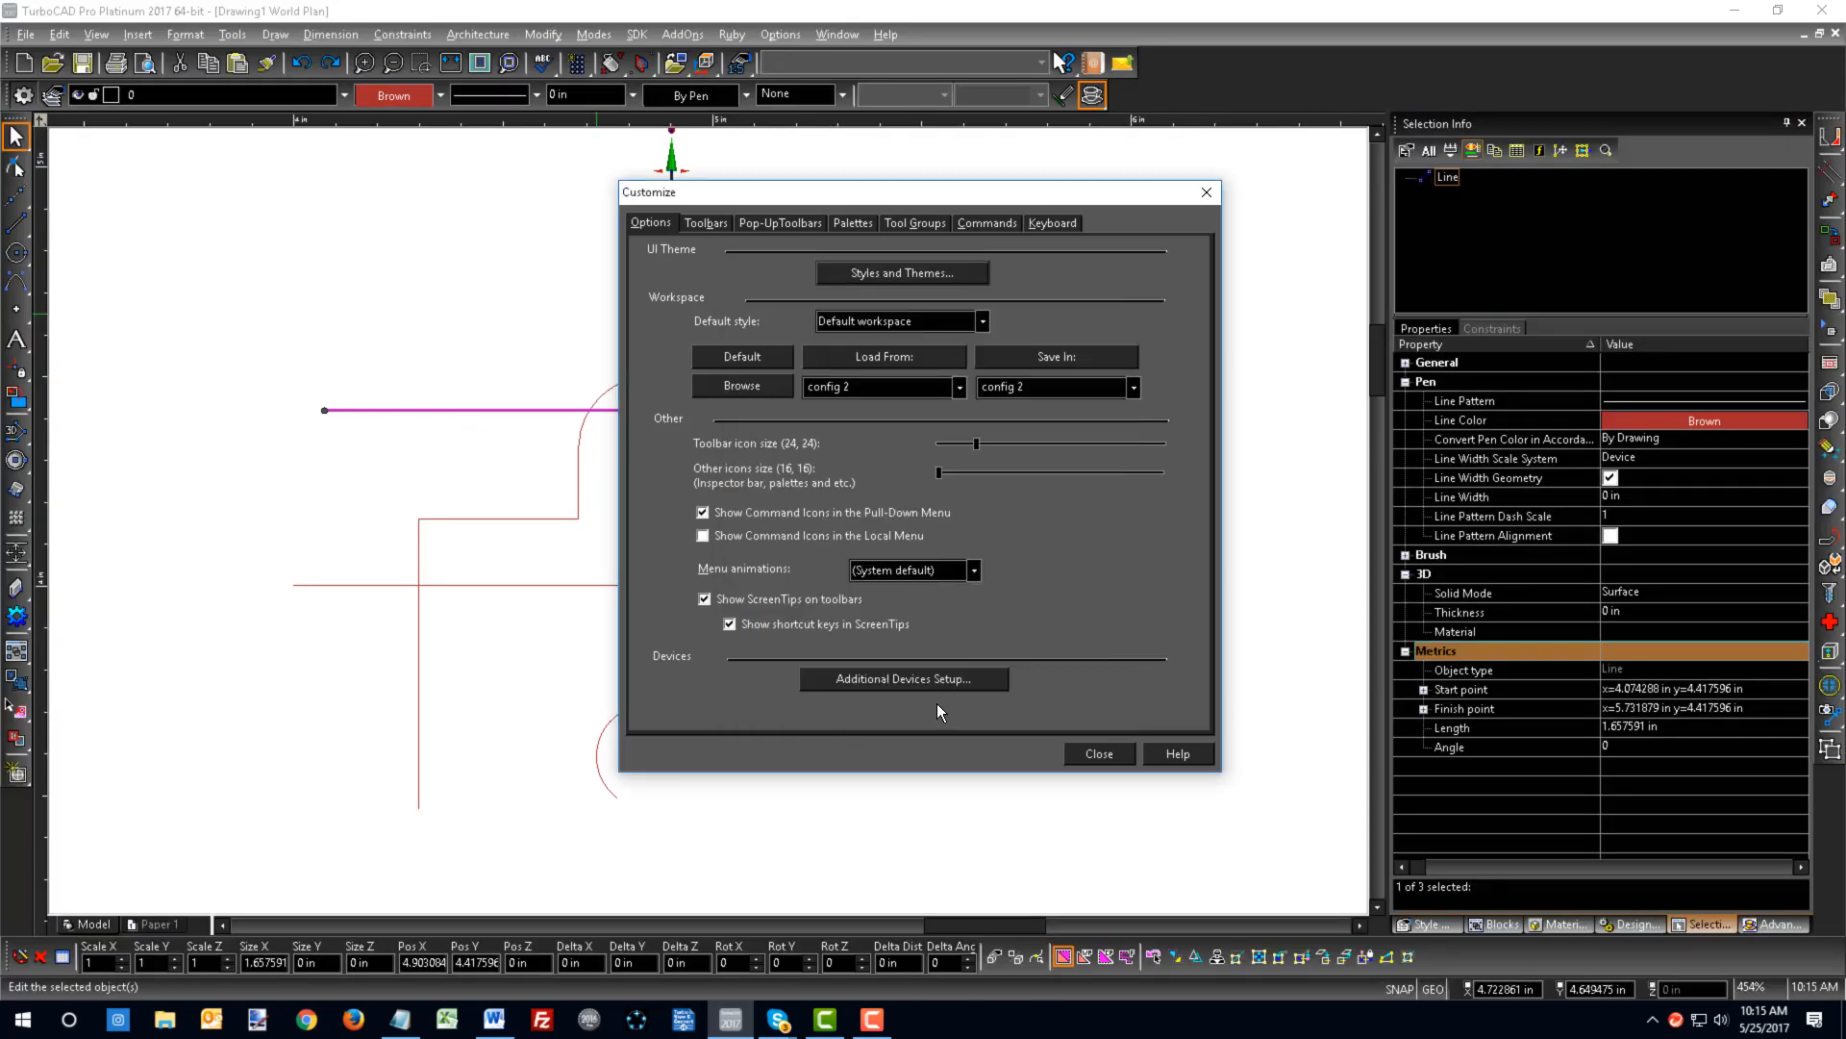
click(983, 323)
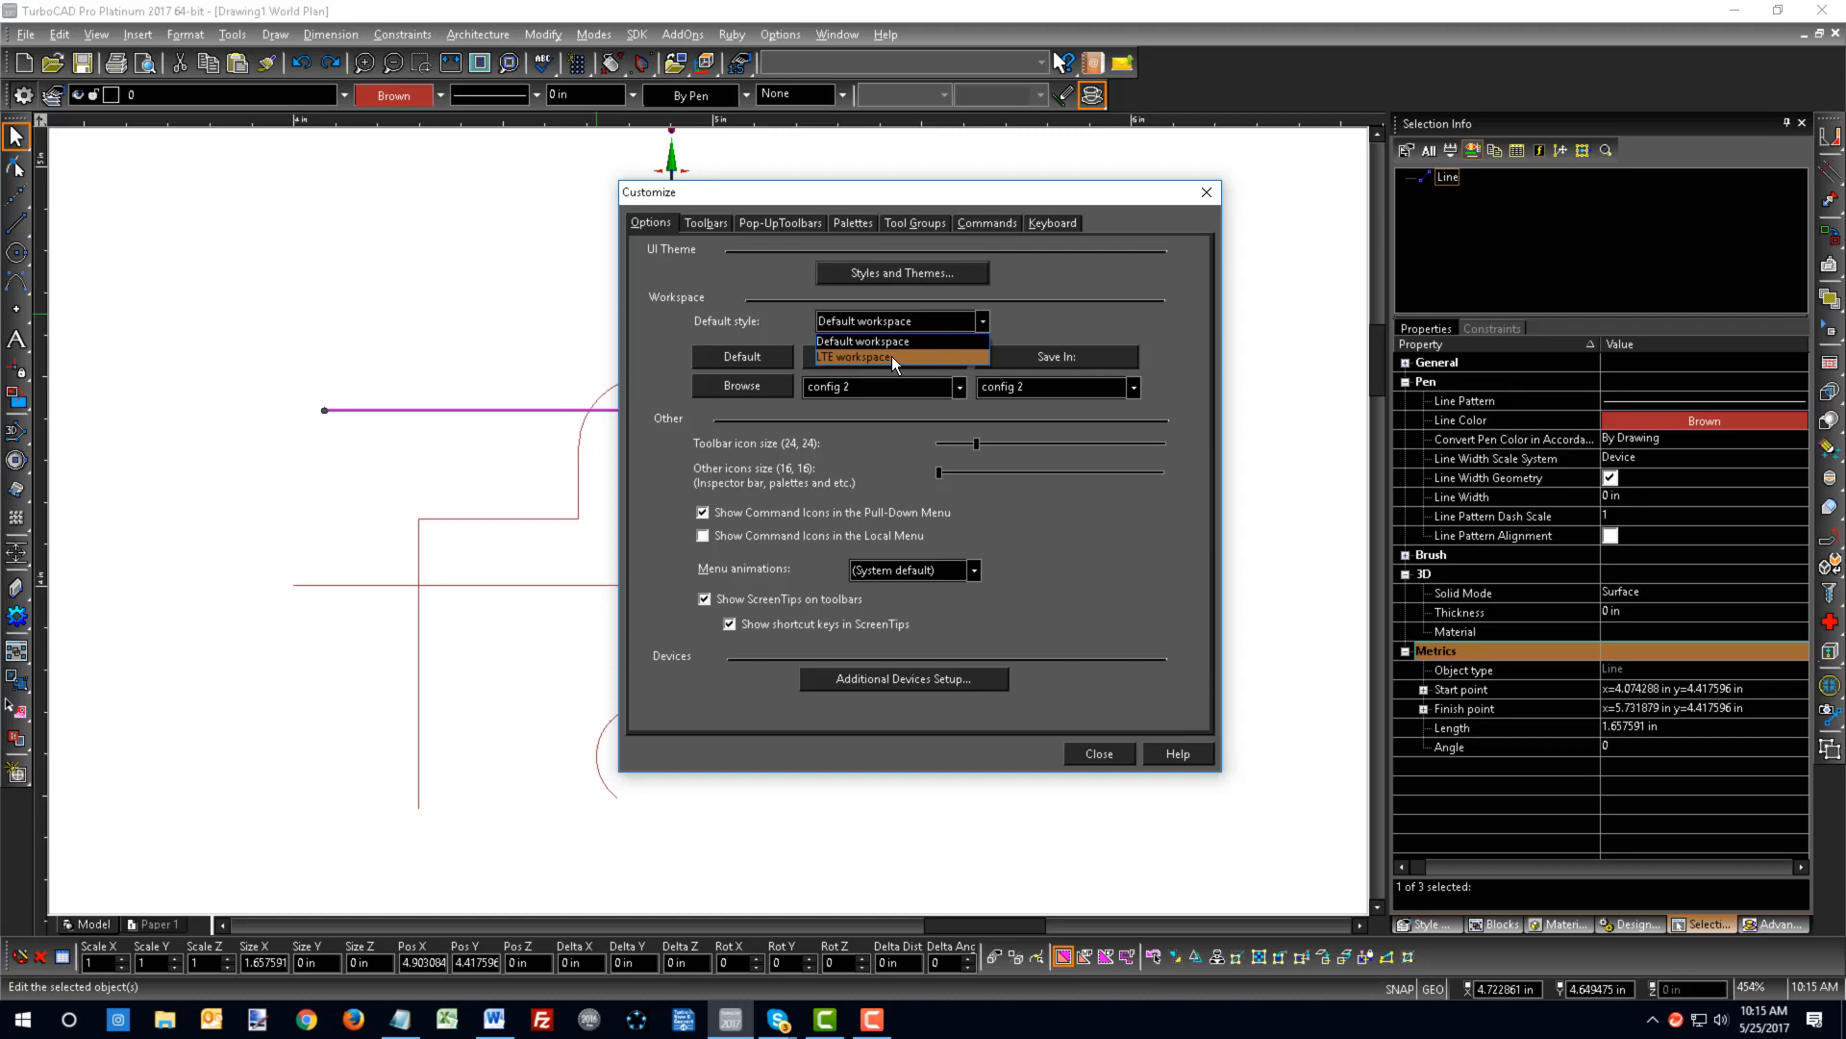
click(1038, 315)
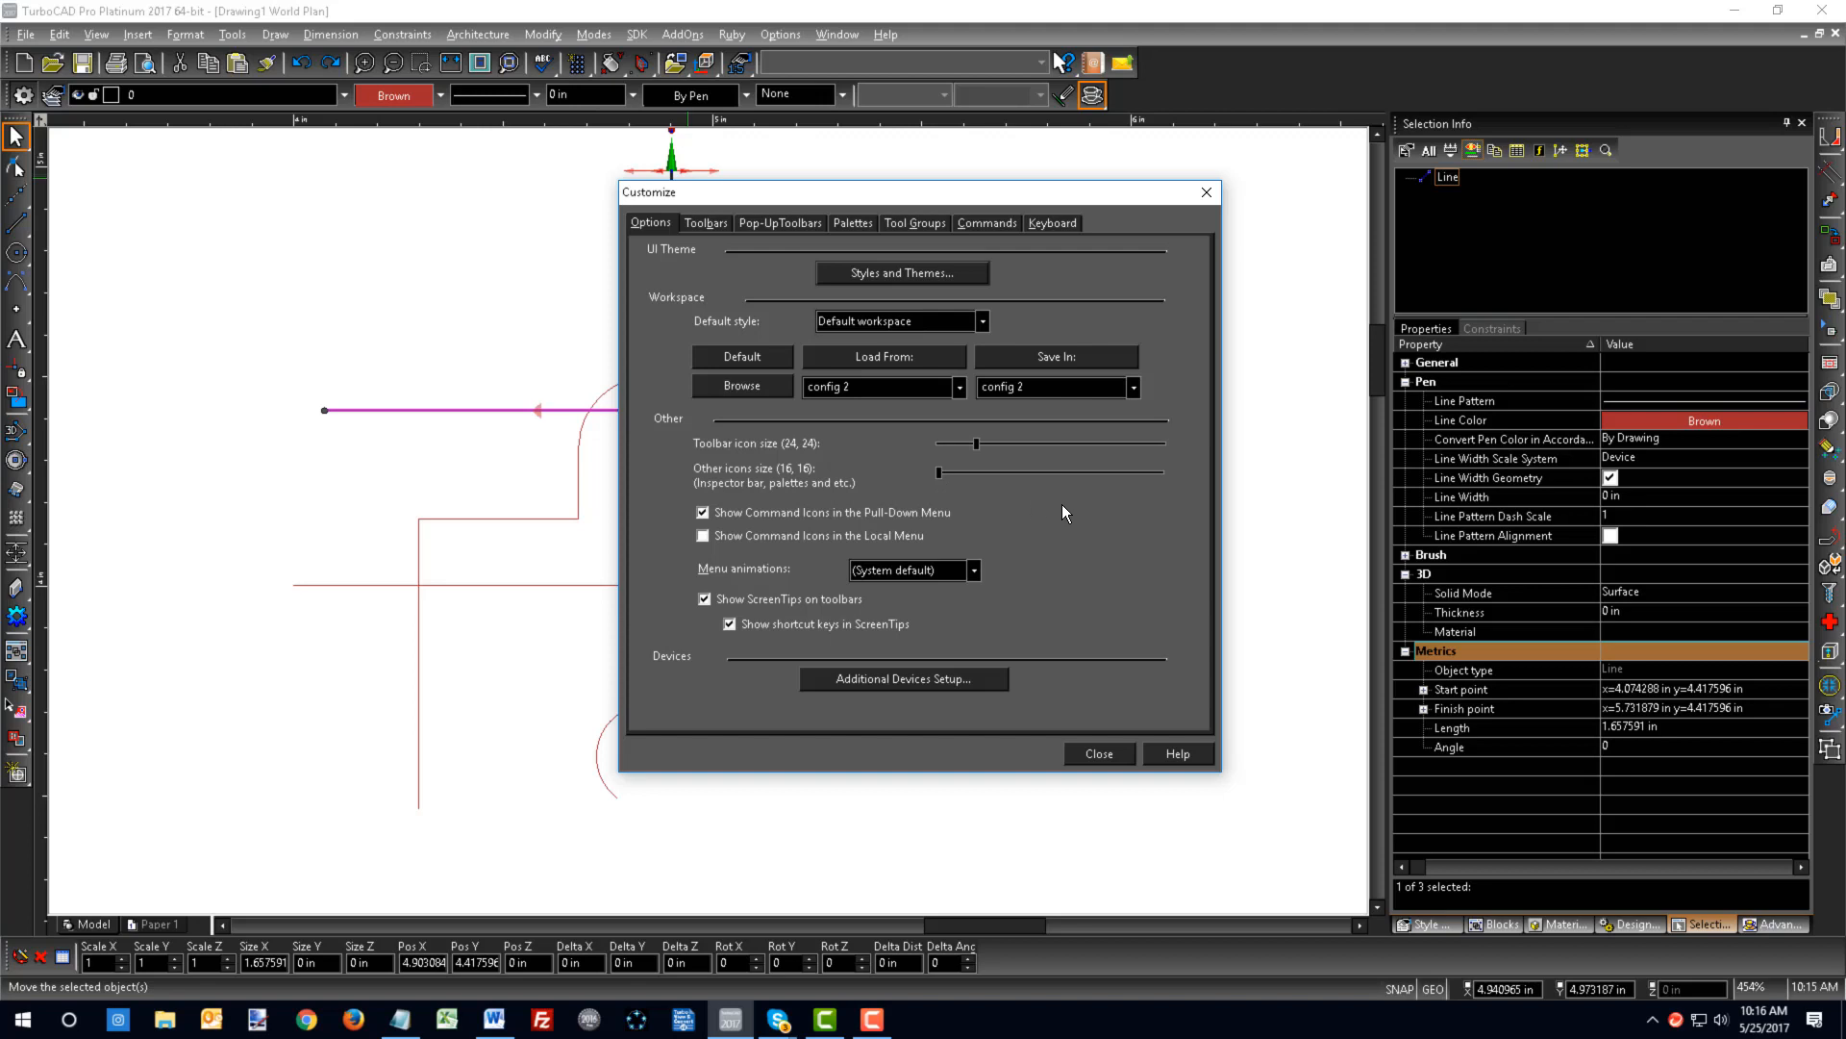
- Turn on the Palettes toolbar and dock it above the drawing, in line with the property toolbar
click(714, 223)
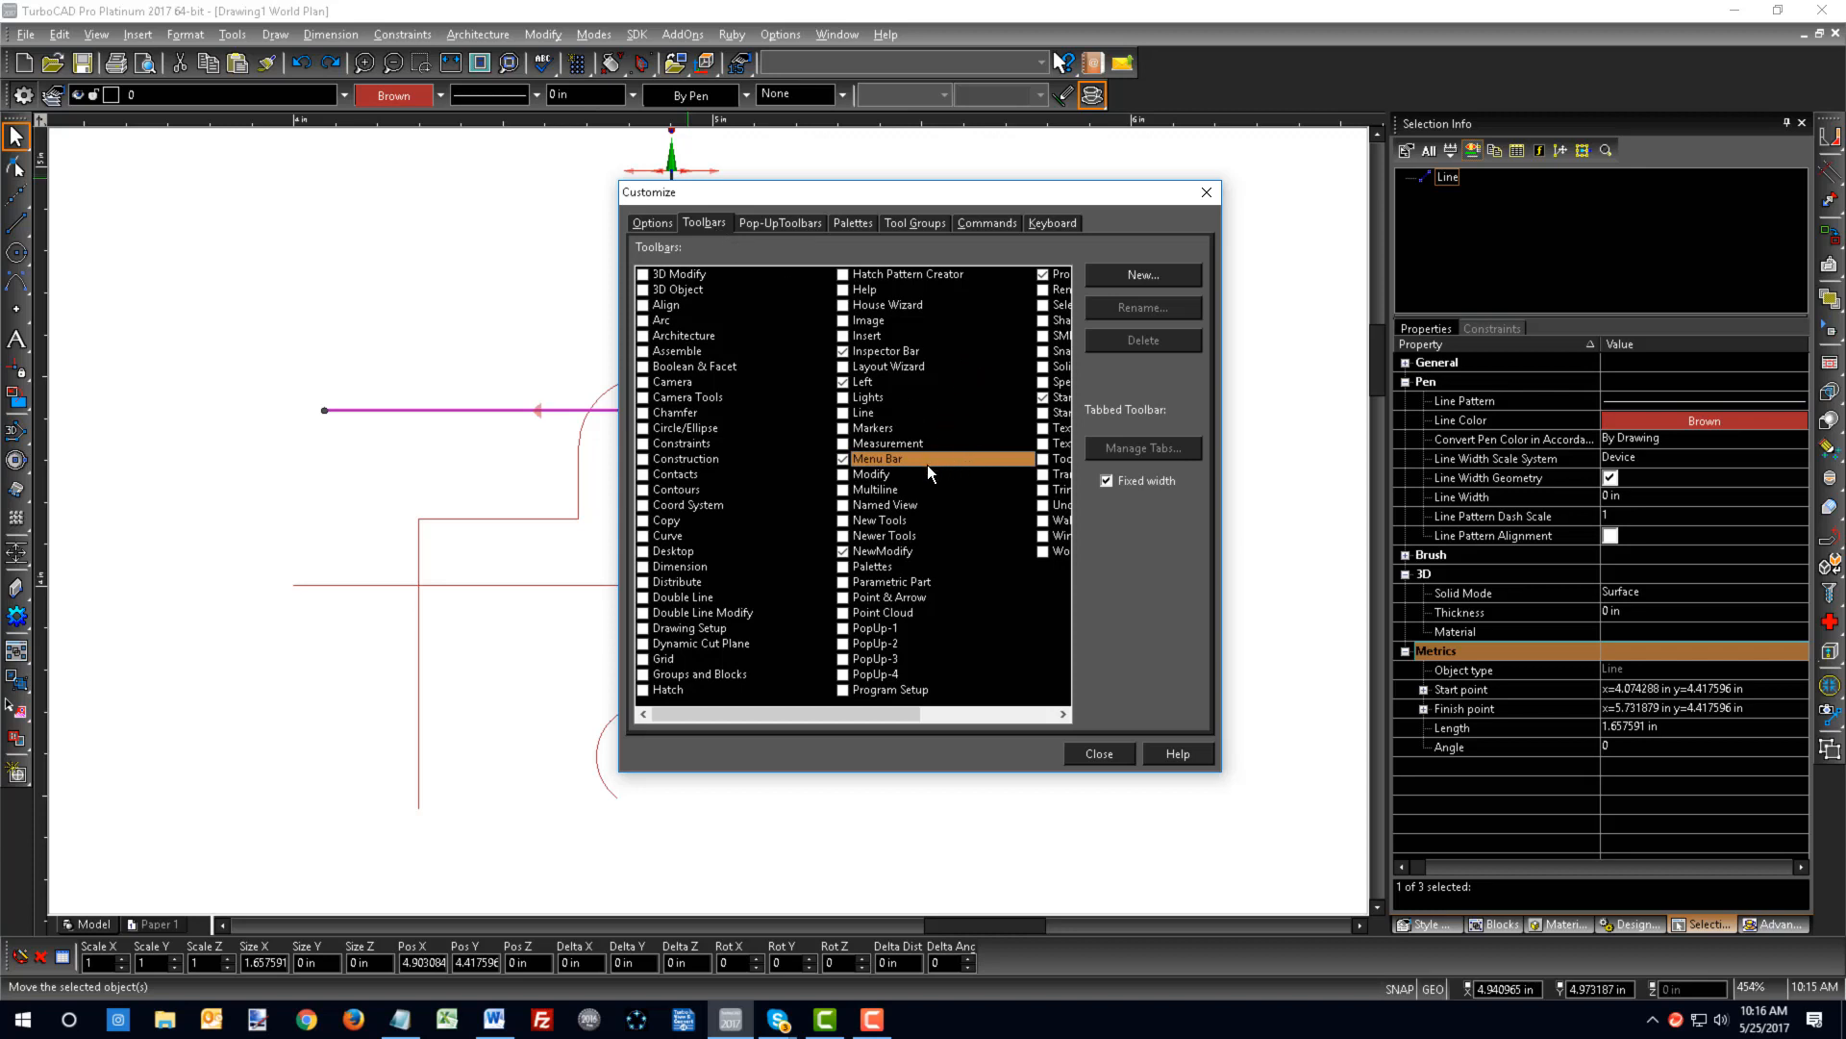
click(843, 567)
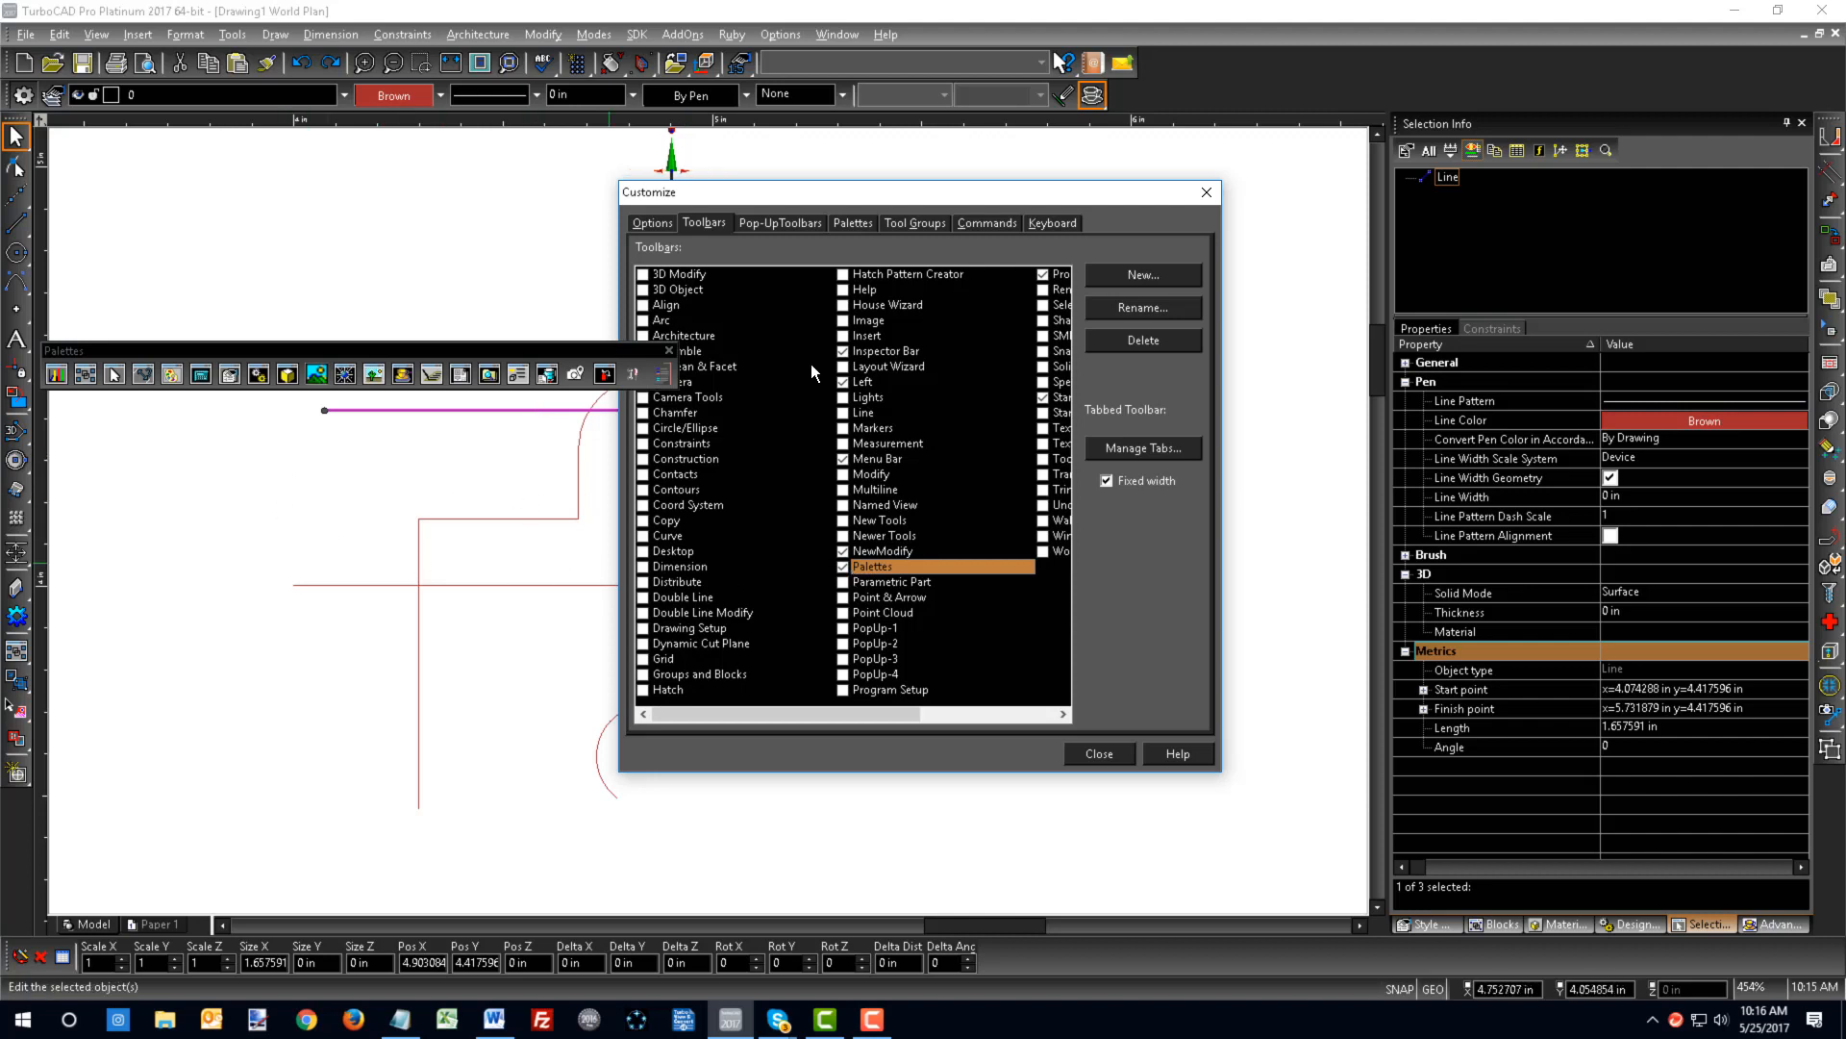
drag(350, 348, 1690, 94)
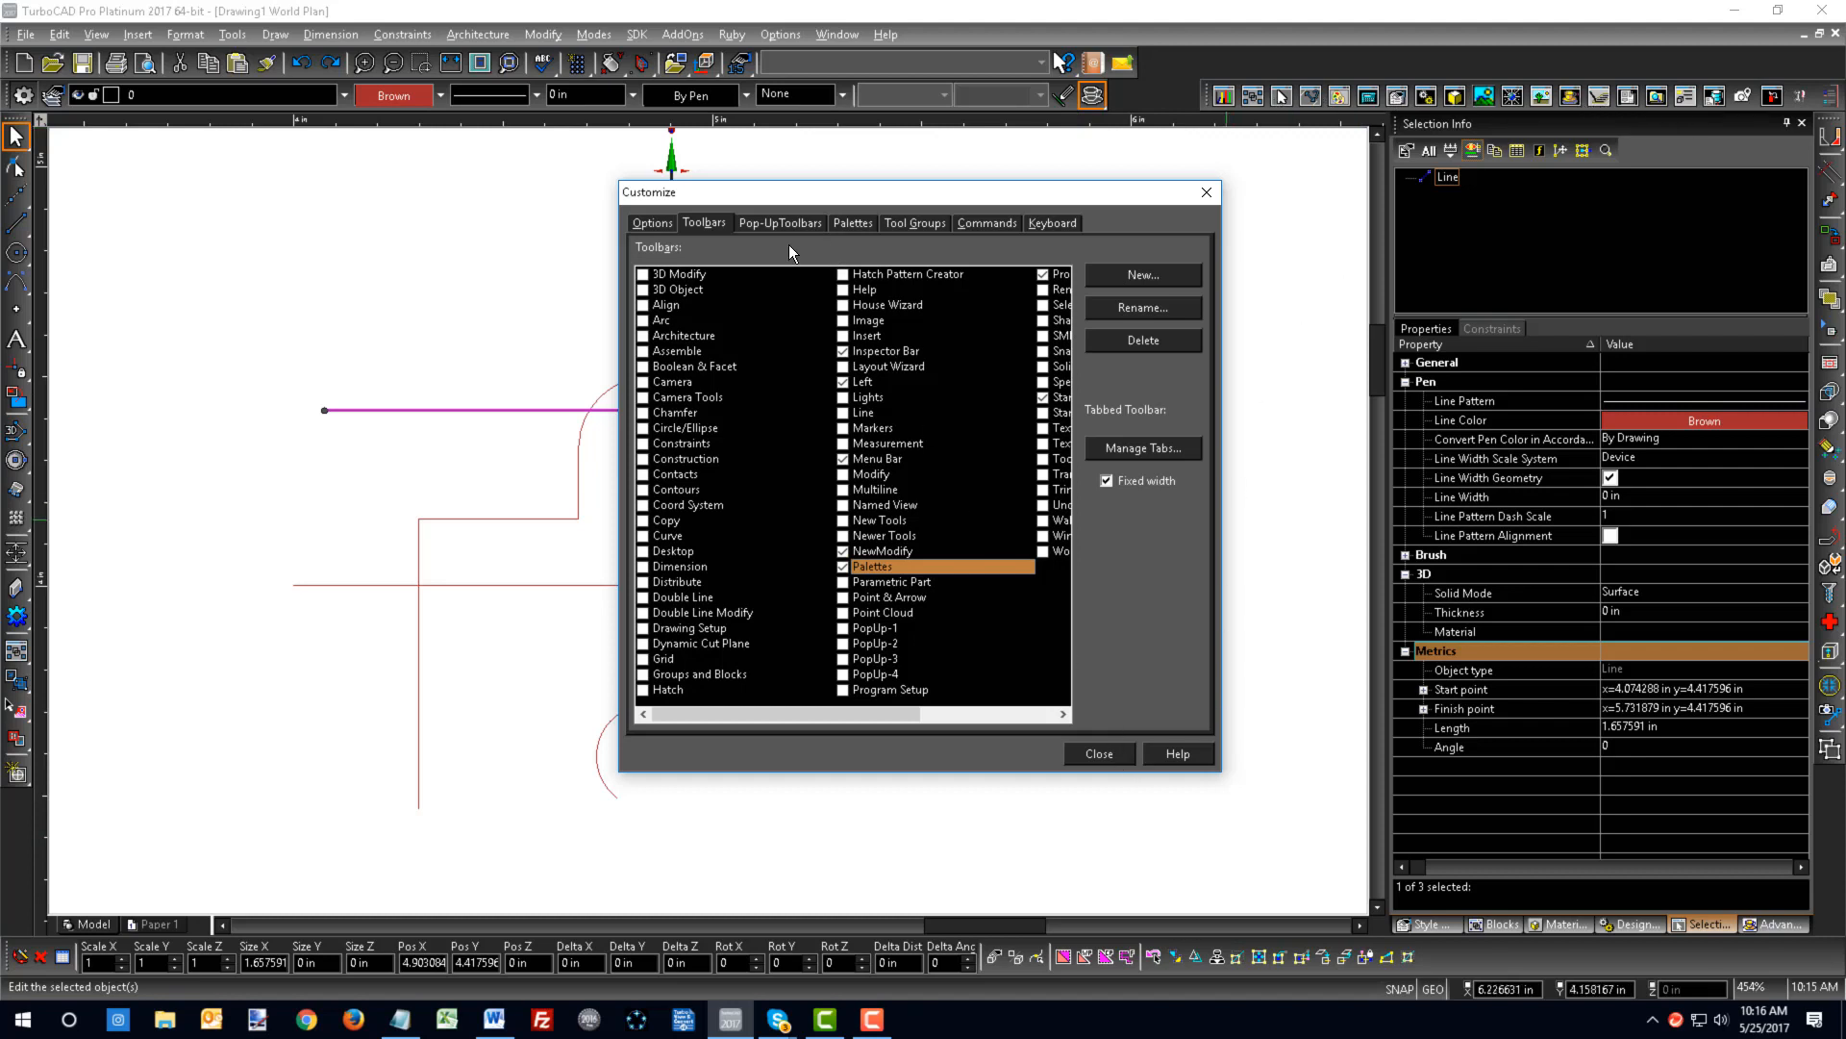
- Add the 3D Add command to the start of the docked Palettes toolbar
click(977, 225)
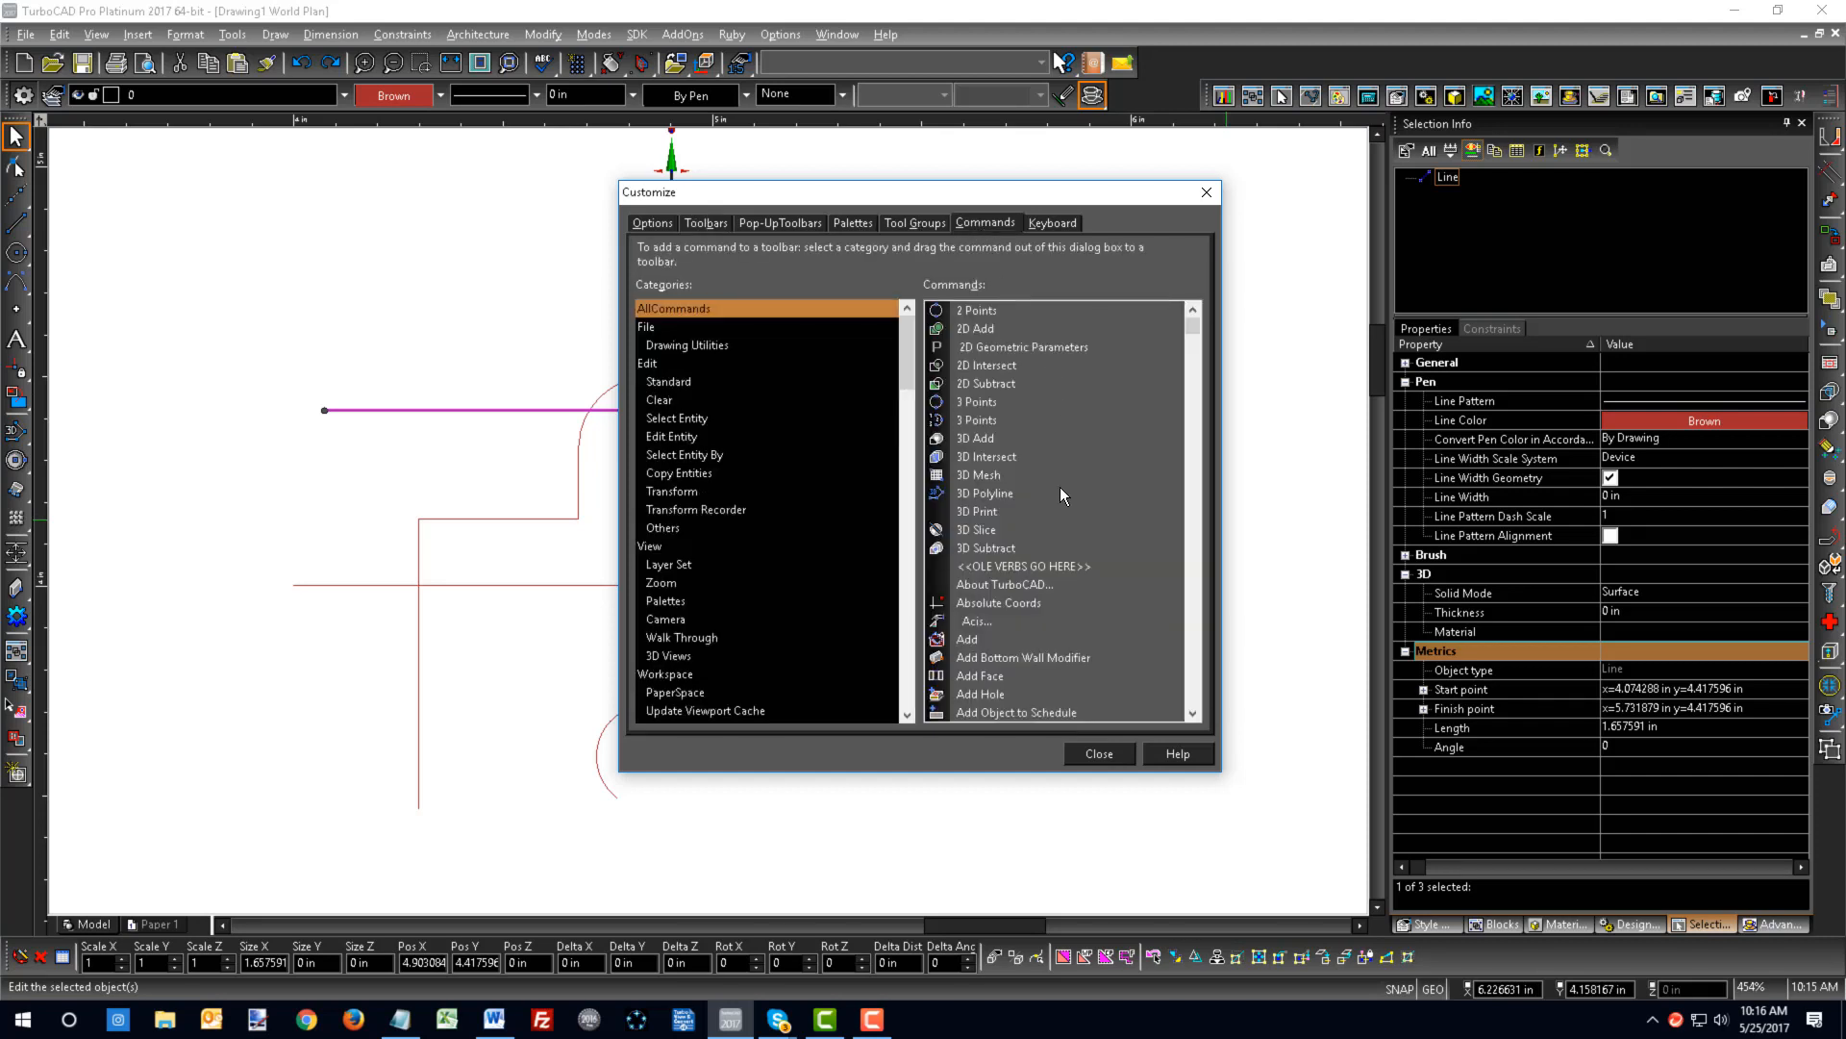
drag(812, 189, 552, 196)
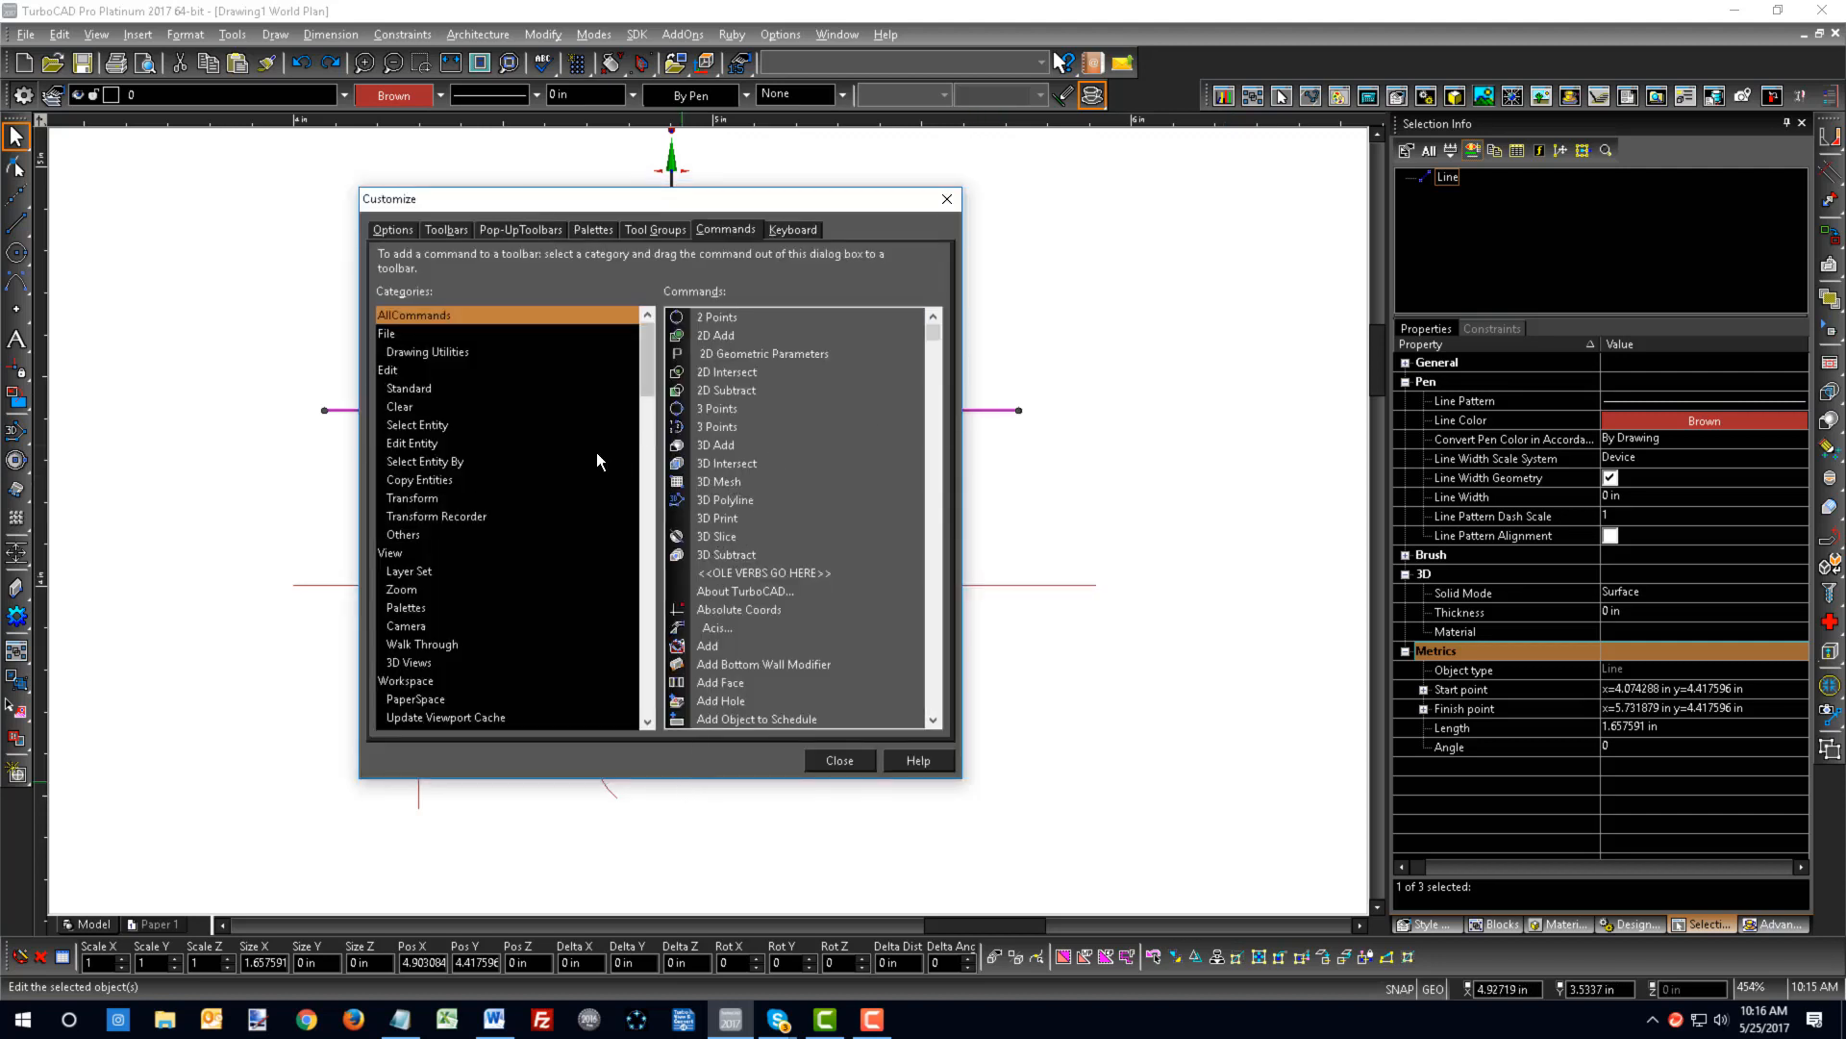
mouse_move(710, 444)
mouse_down()
mouse_move(1196, 157)
mouse_move(1209, 100)
mouse_up()
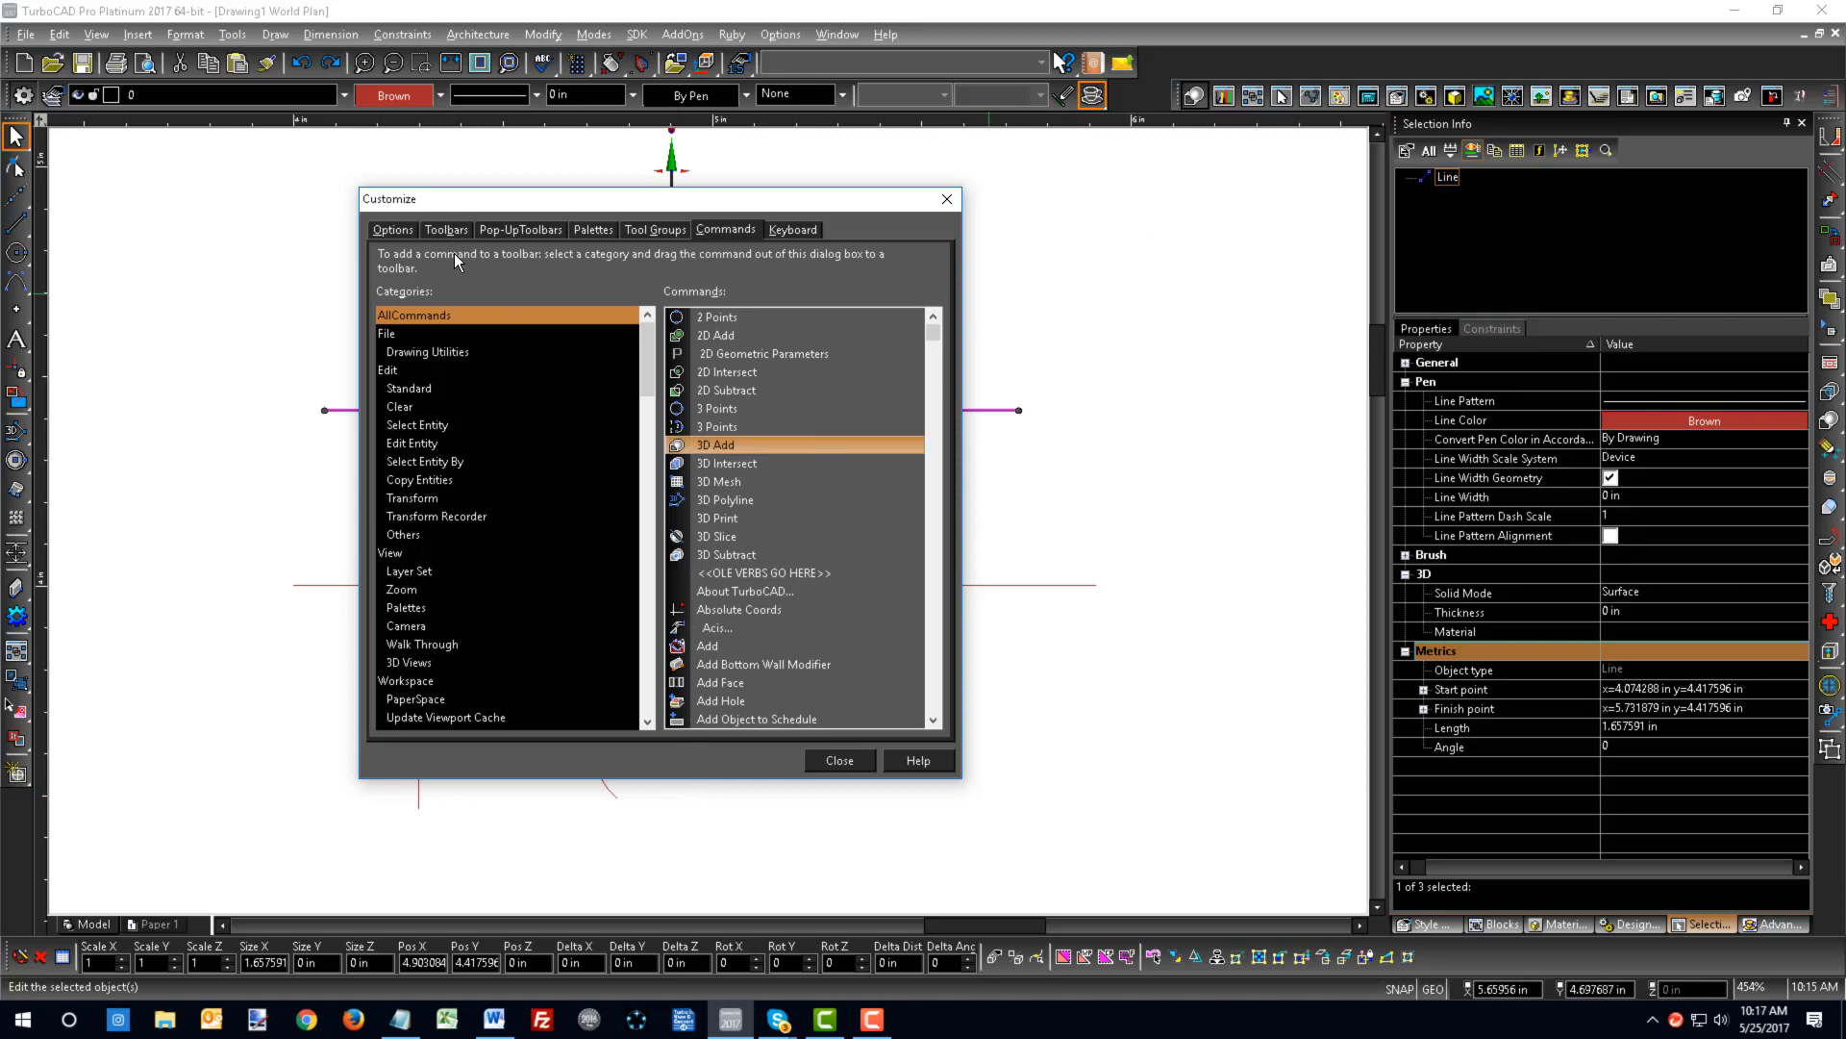
- Create a custom toolbar named New and float it over the drawing beside the Customize dialog
click(443, 231)
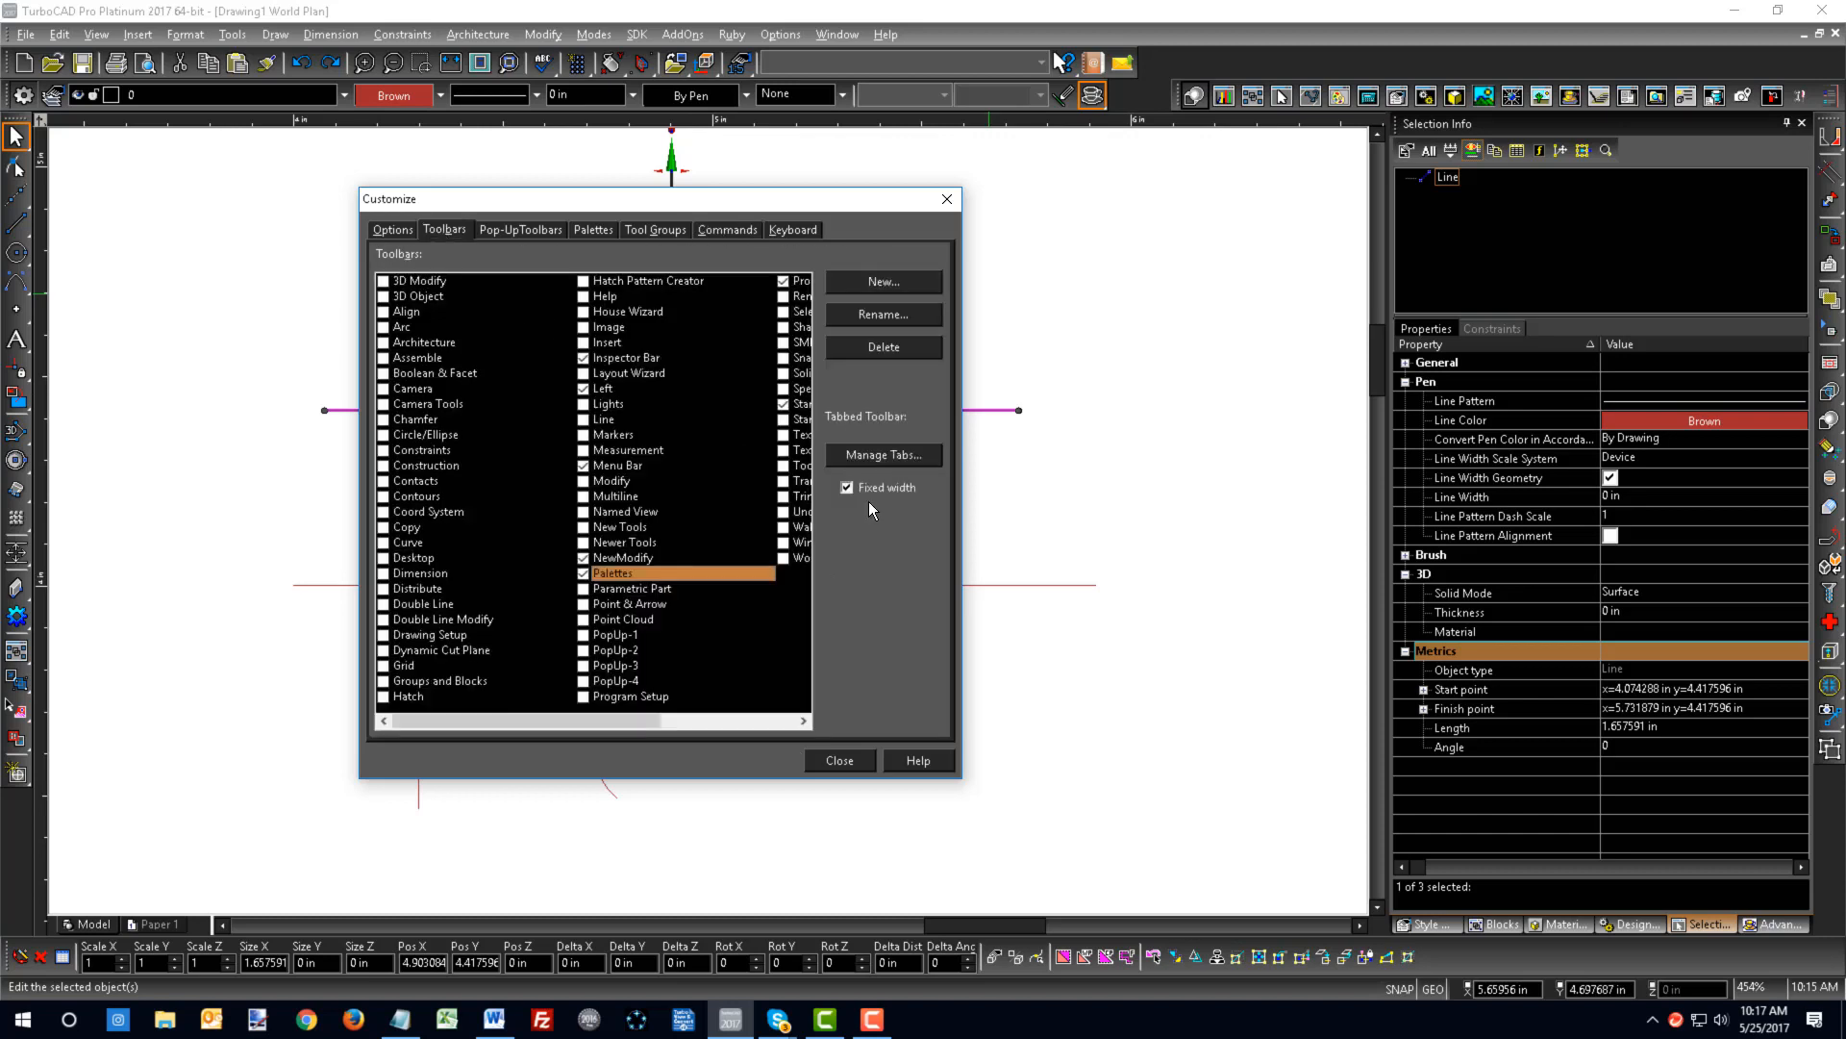
click(871, 279)
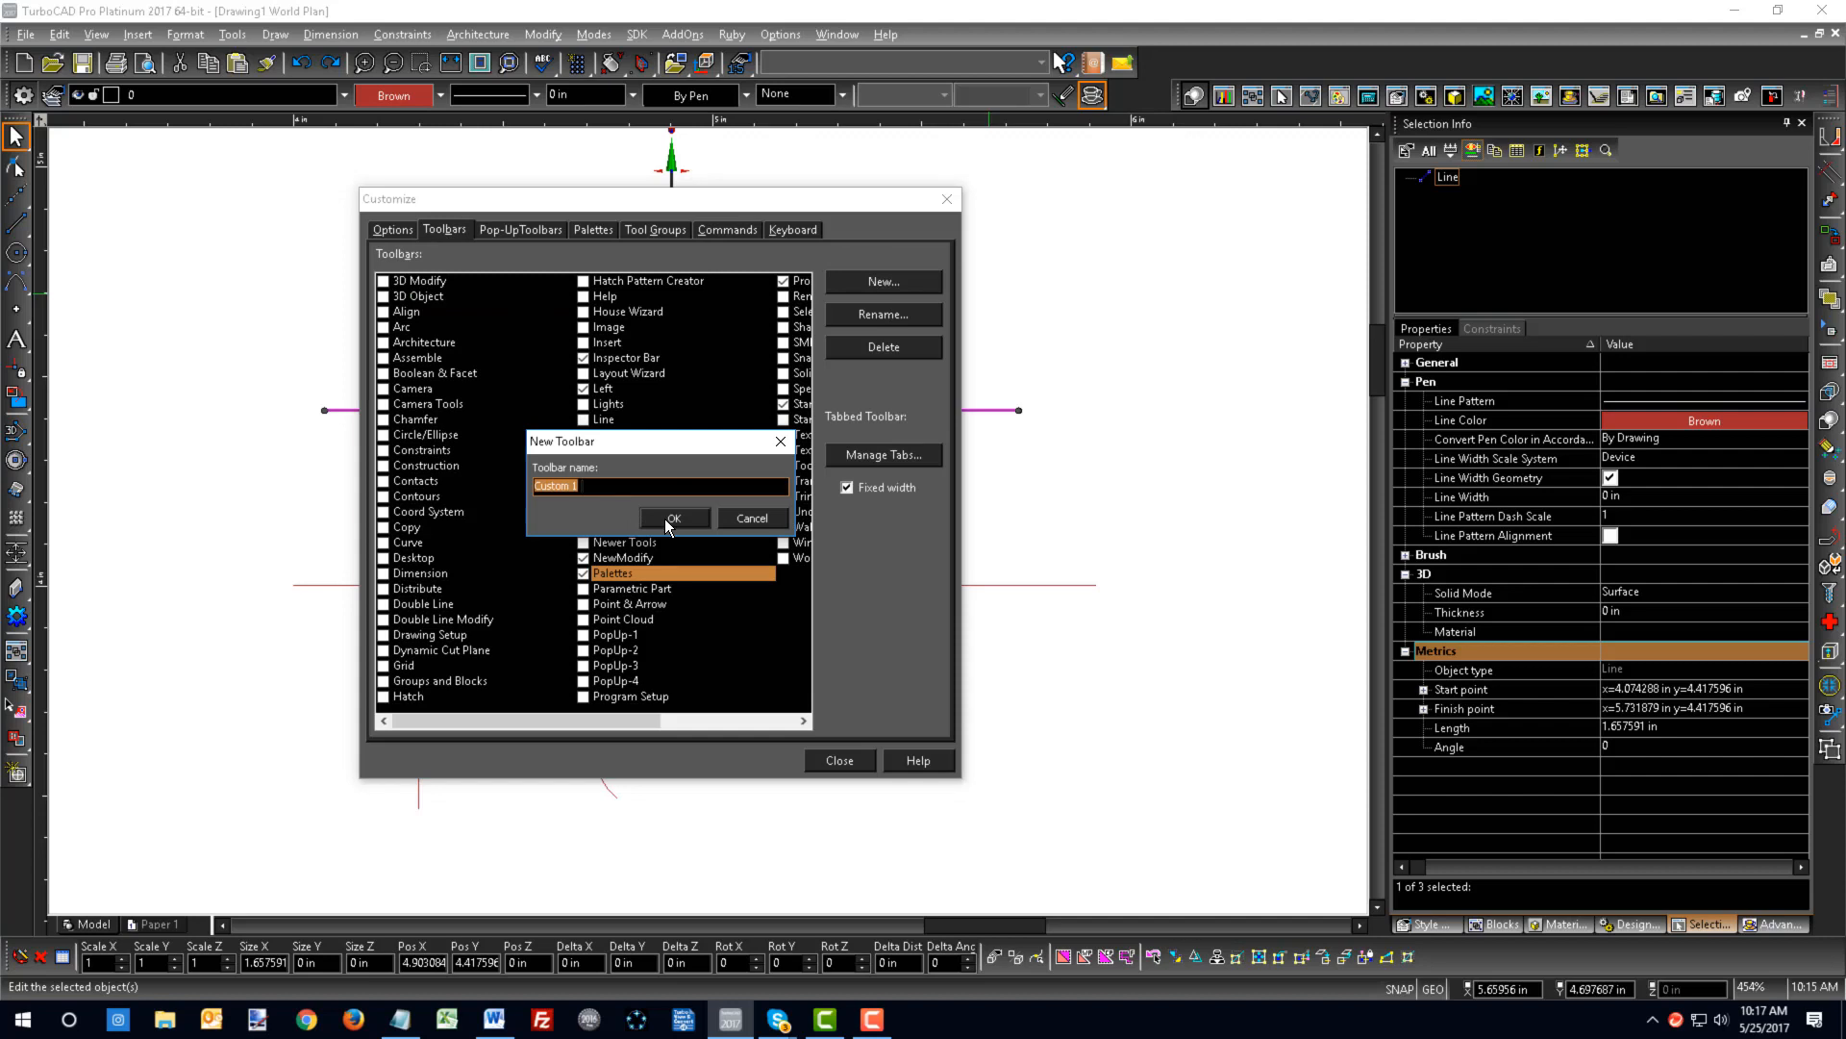
text(New)
click(673, 518)
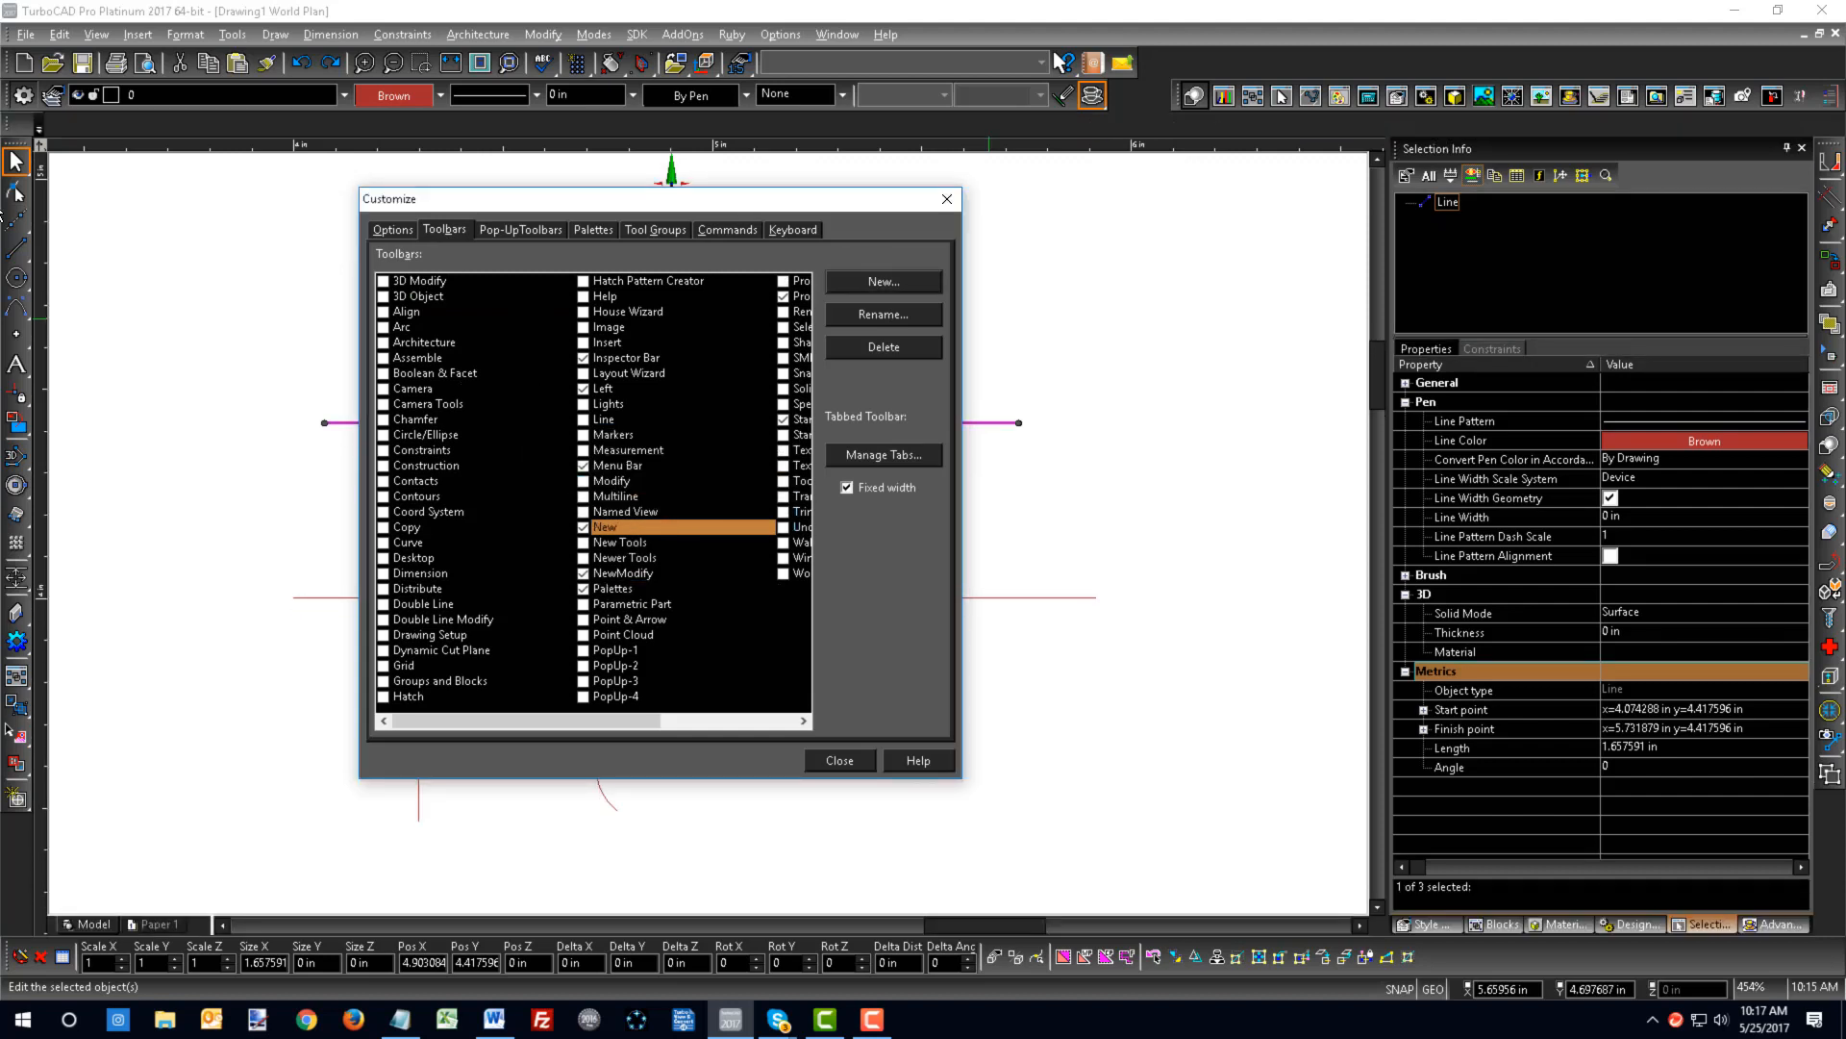
drag(7, 124, 262, 360)
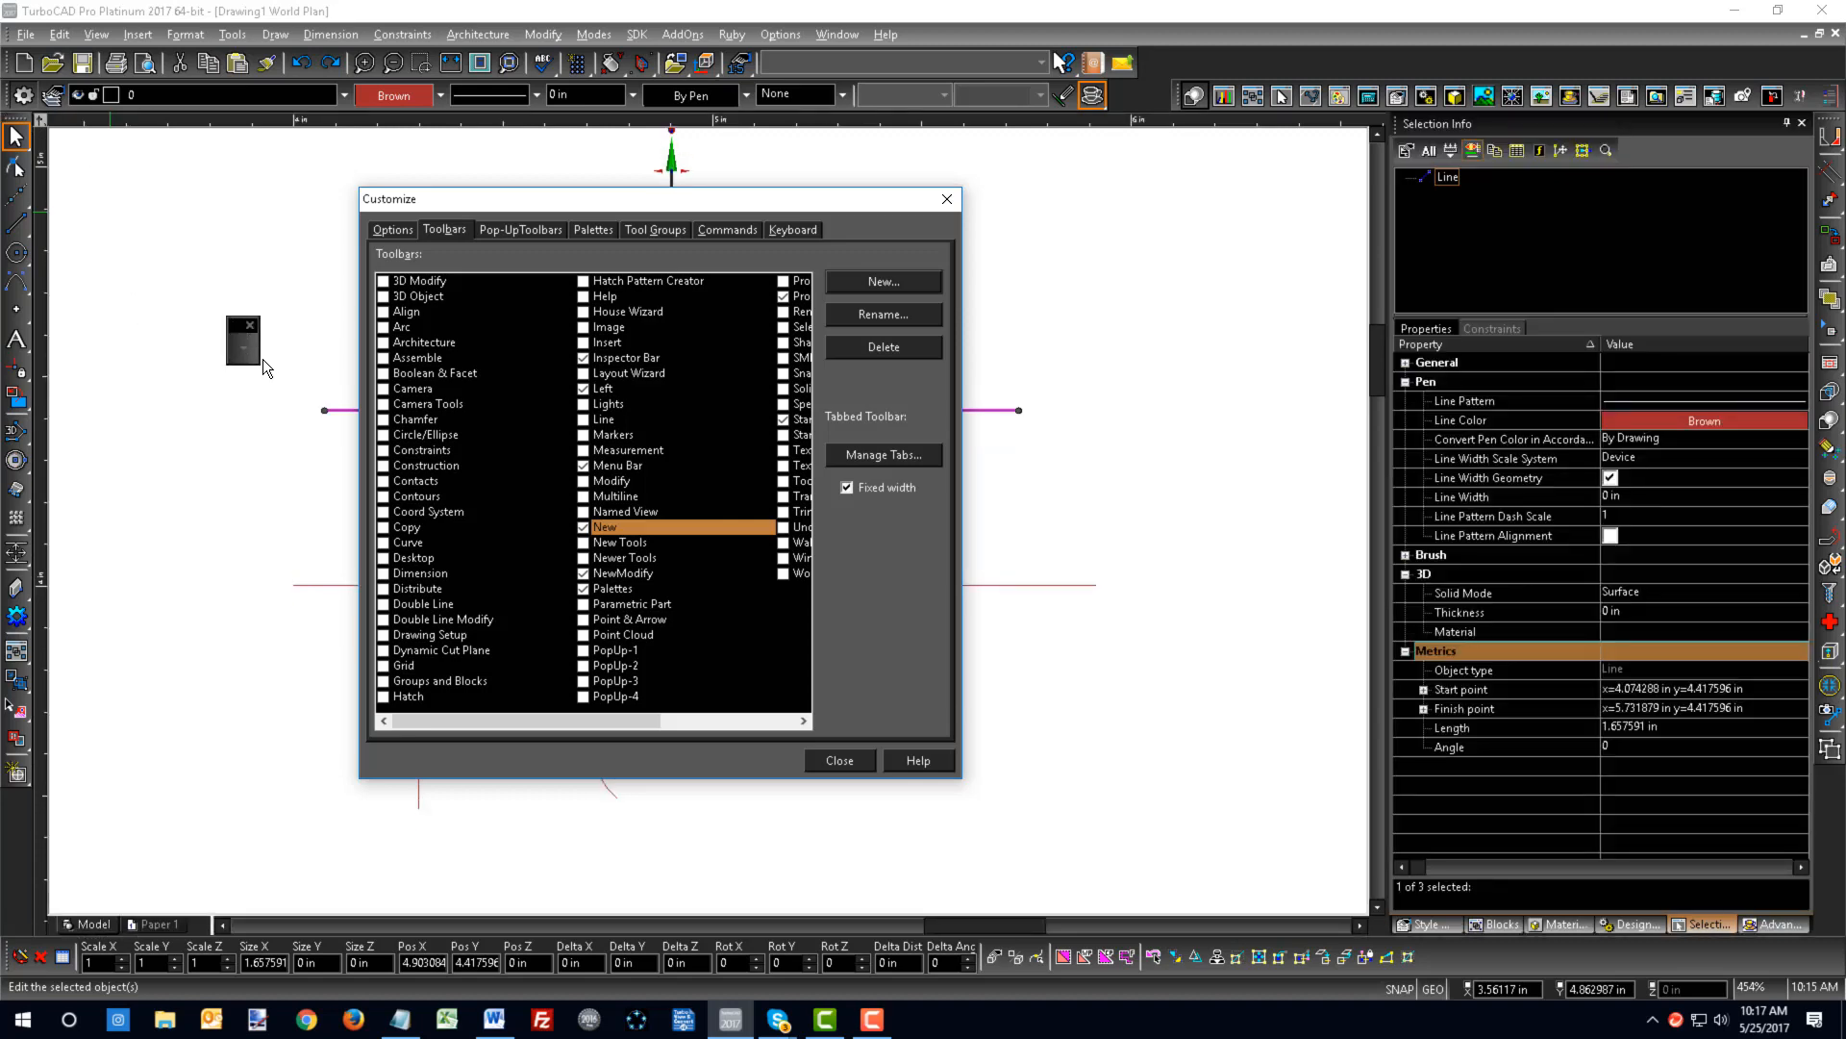
- Add the commands 3D Intersect, 3D Add, 2D Subtract and 3D Mesh to the custom toolbar New
click(717, 233)
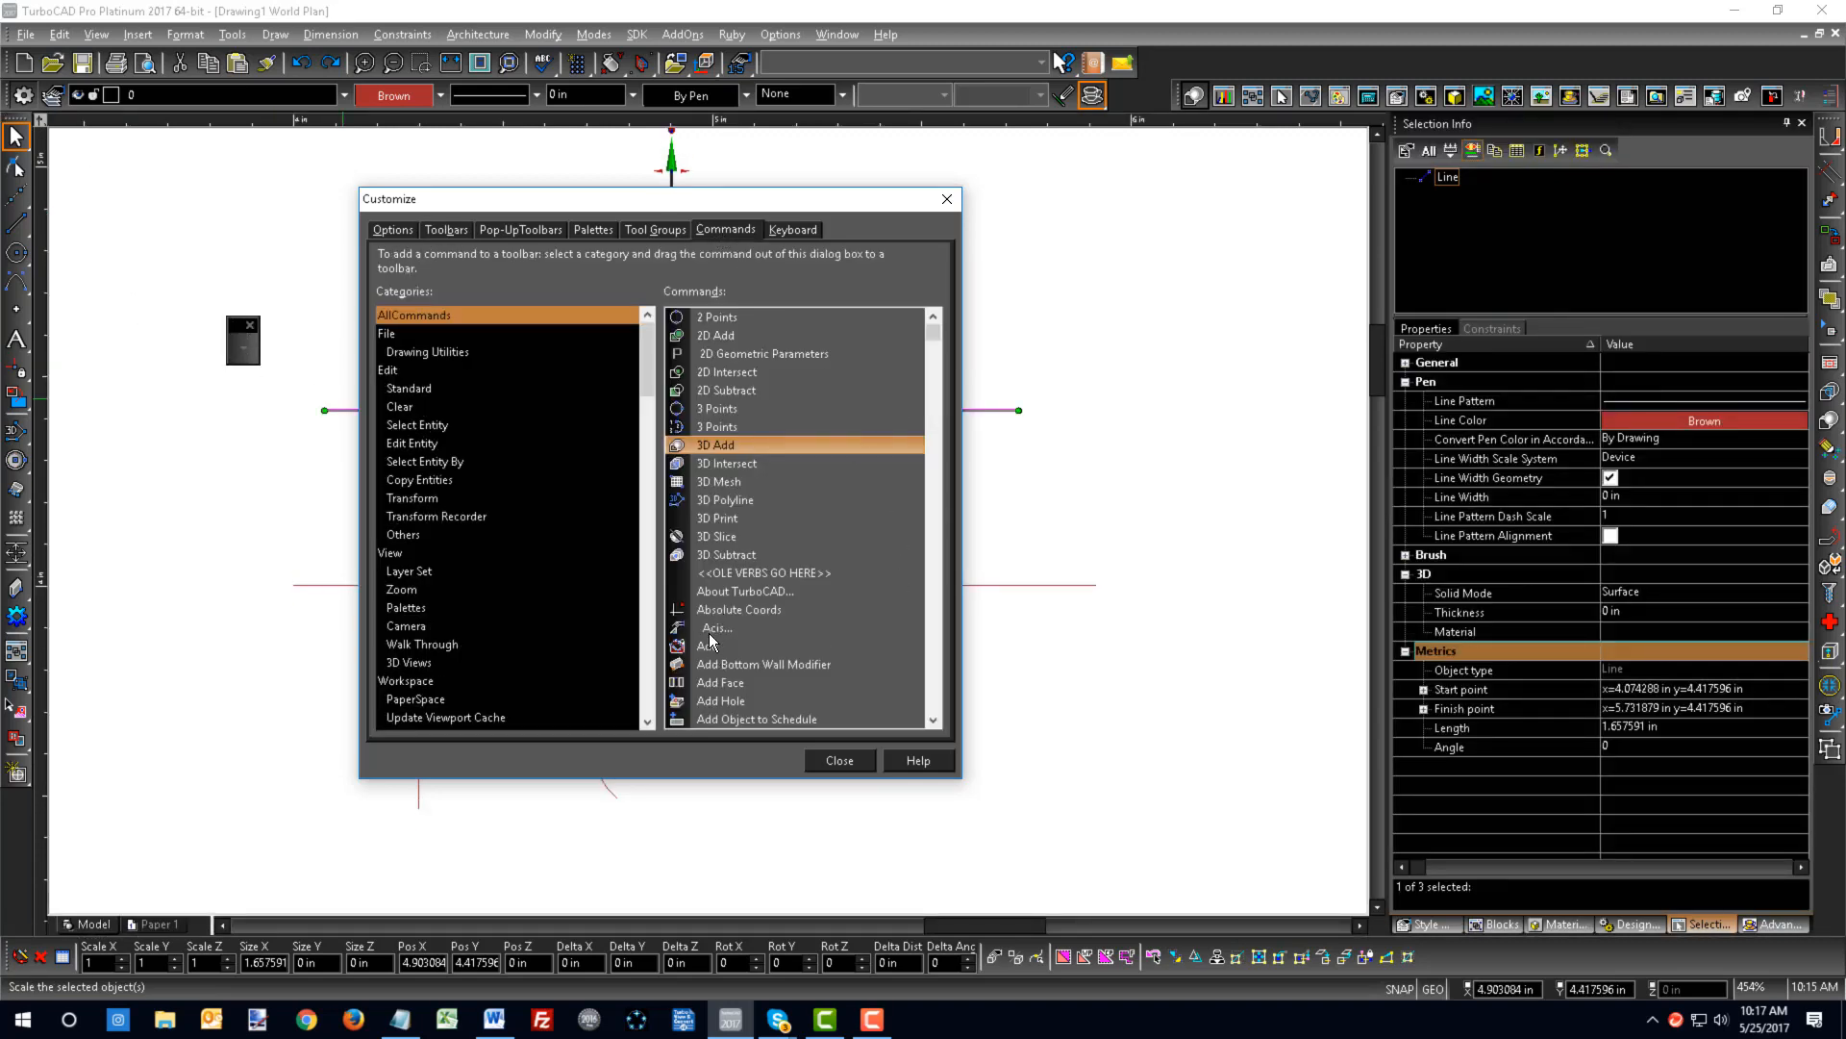
drag(711, 463, 244, 351)
drag(724, 442, 256, 348)
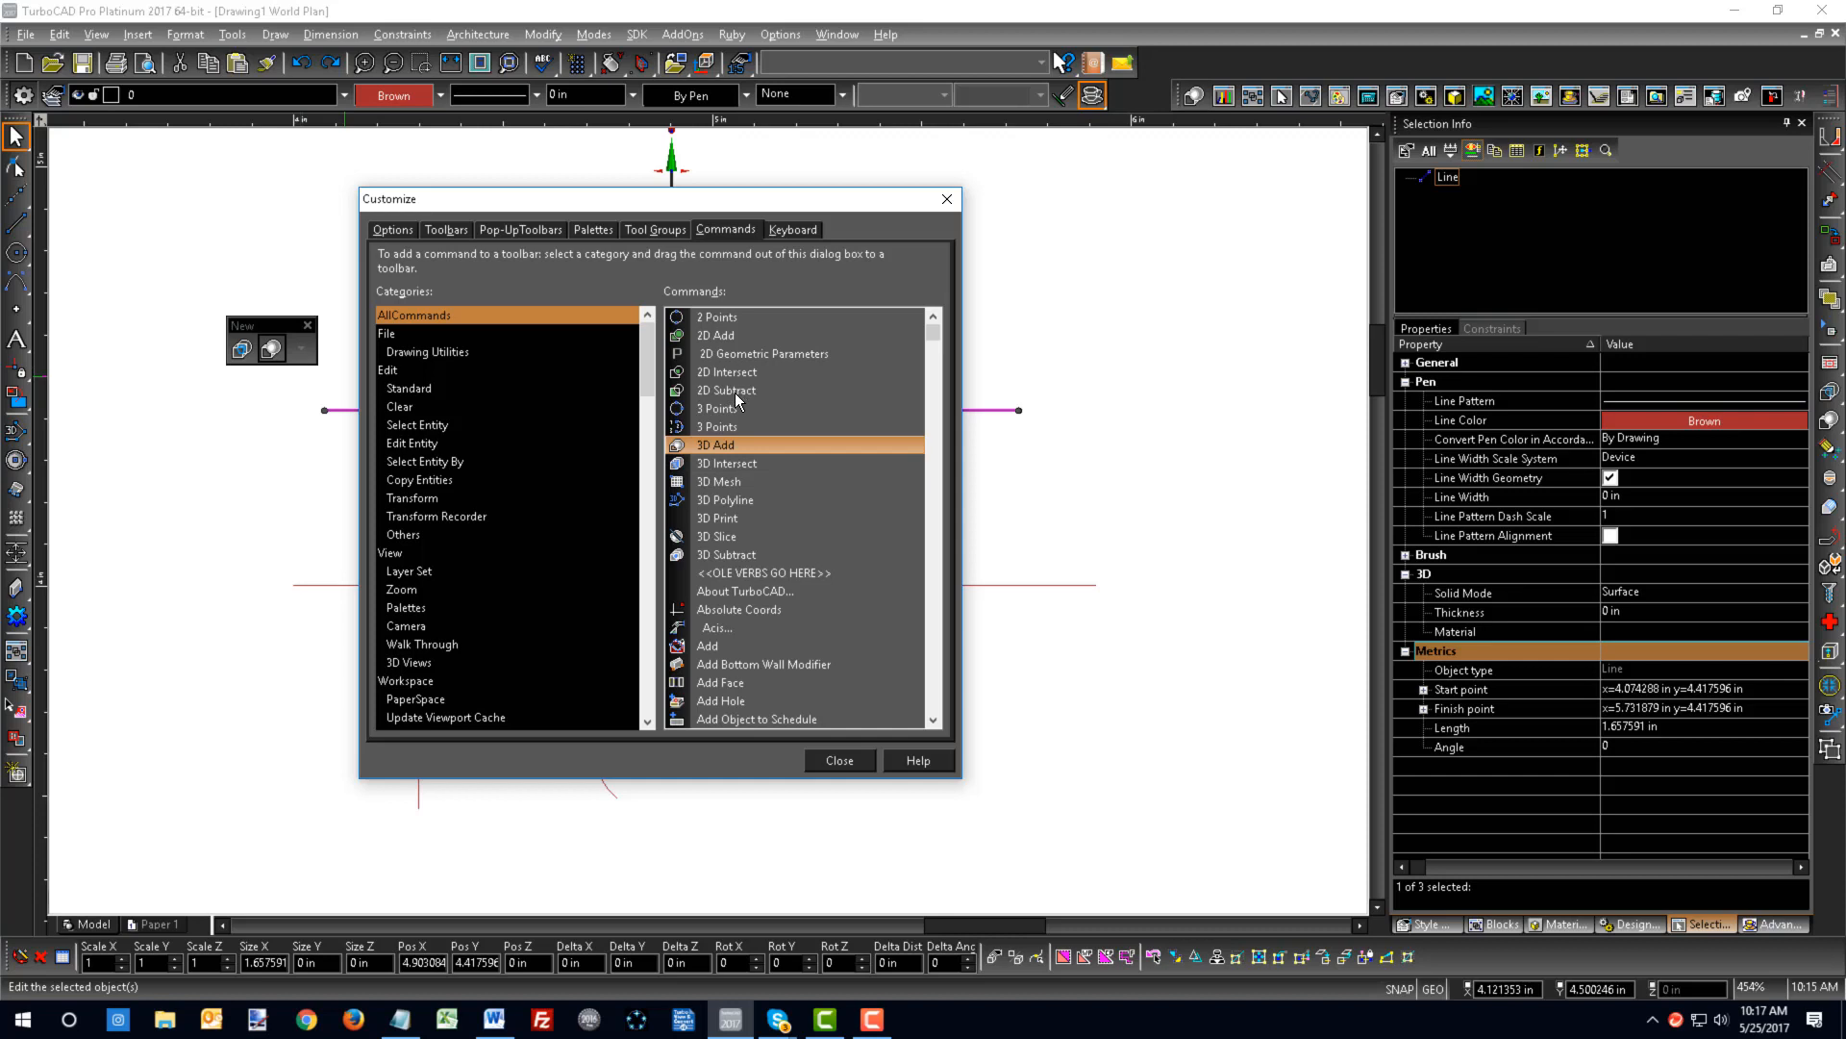
drag(734, 393, 301, 350)
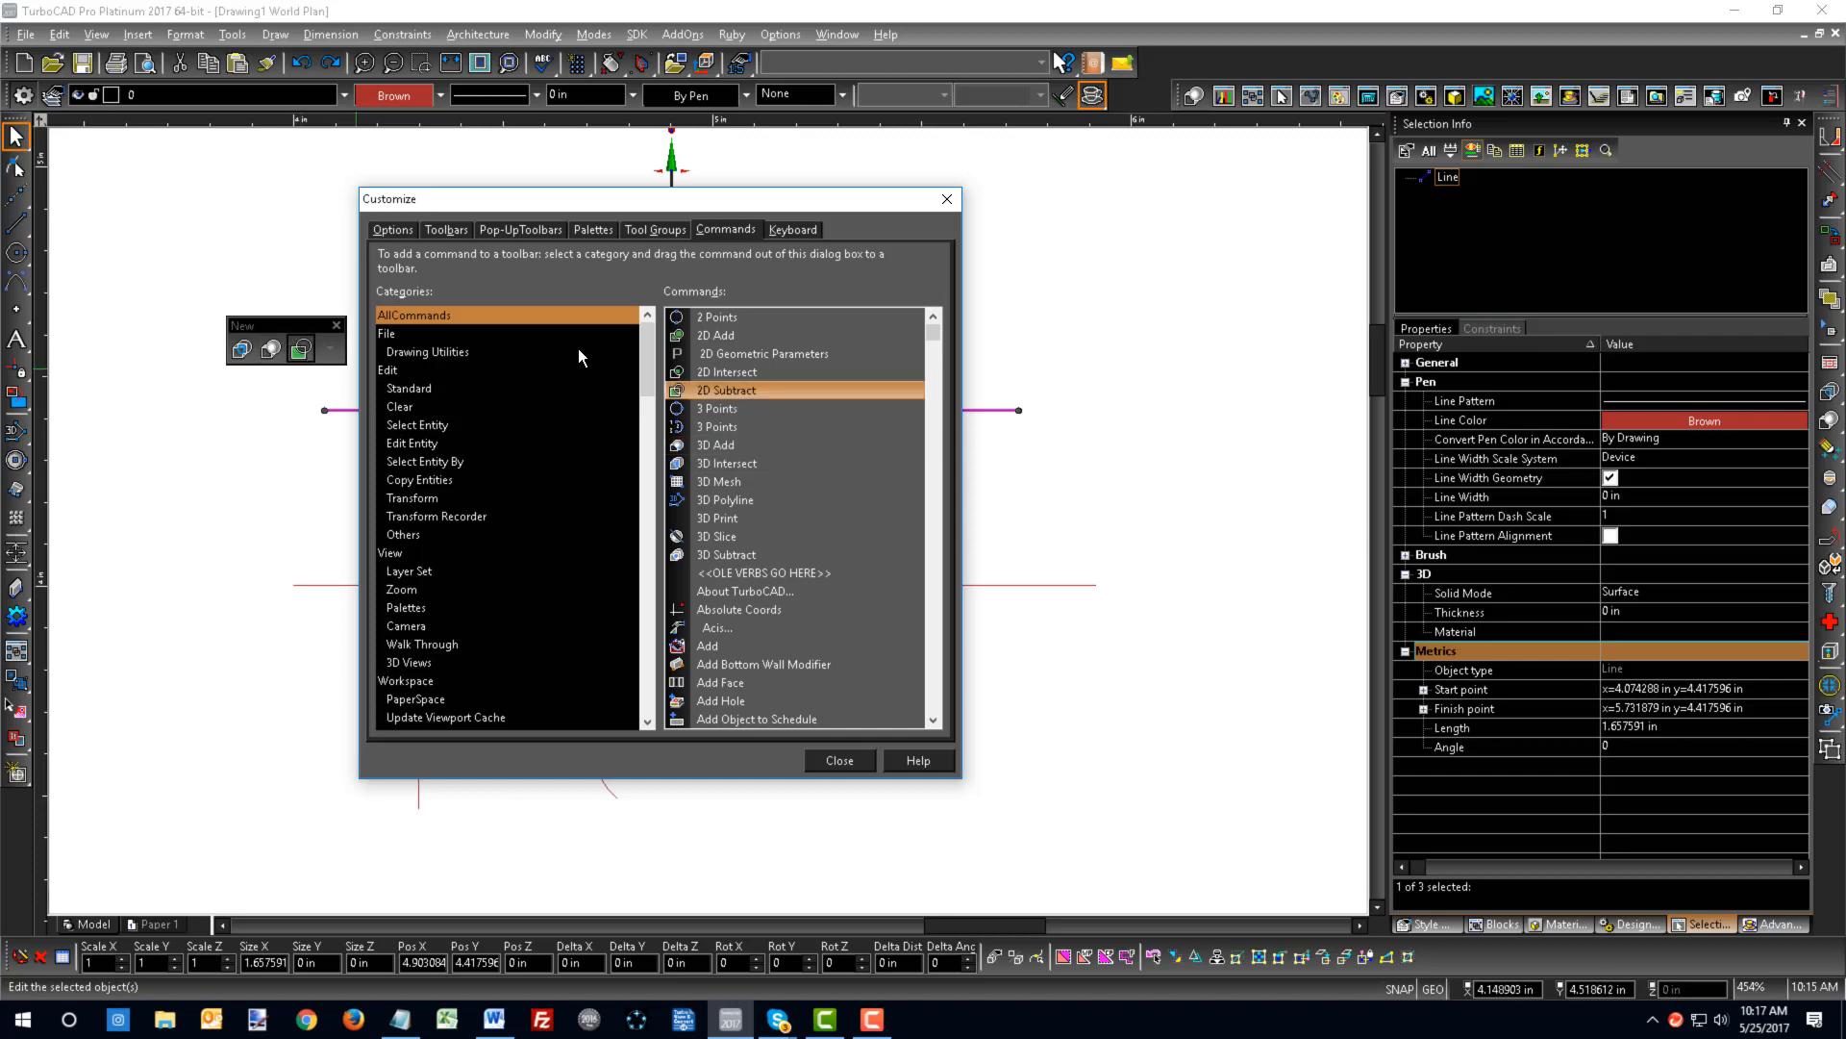
drag(729, 483, 318, 356)
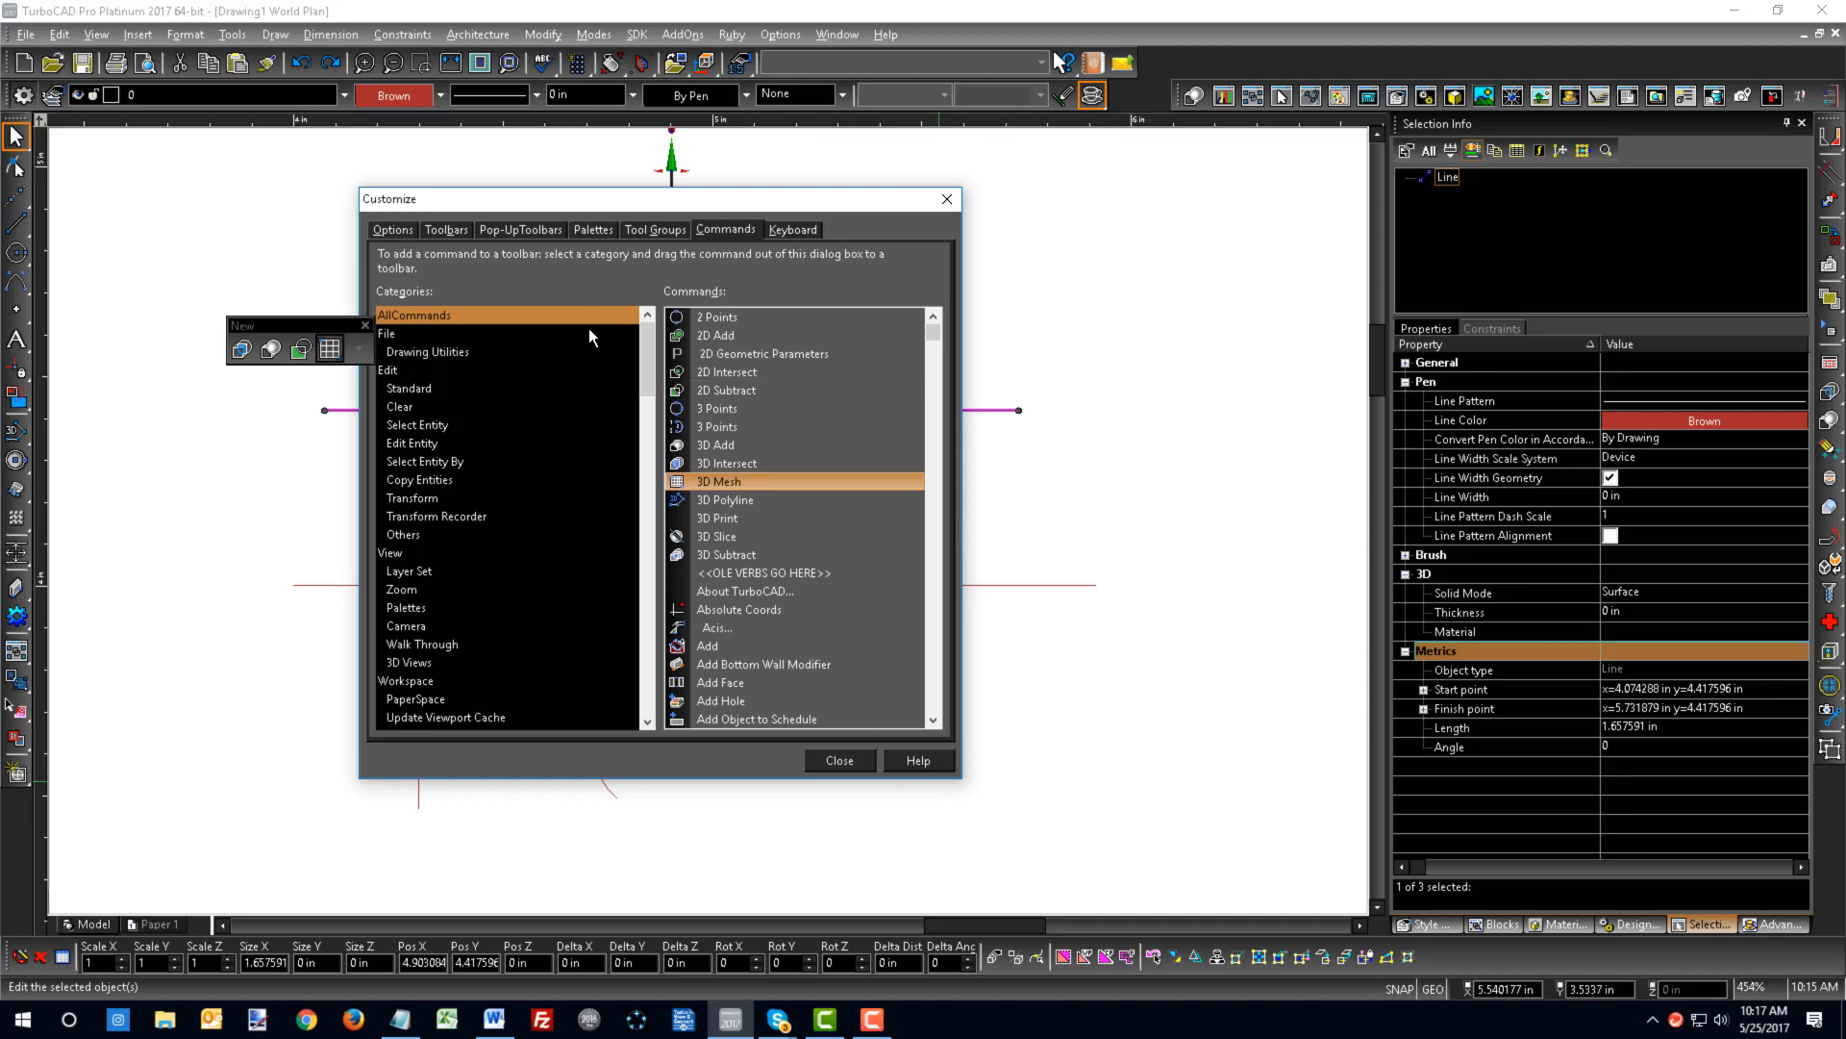
- Save the workspace configuration under the name my config and check the list of configurations available for loading
click(390, 229)
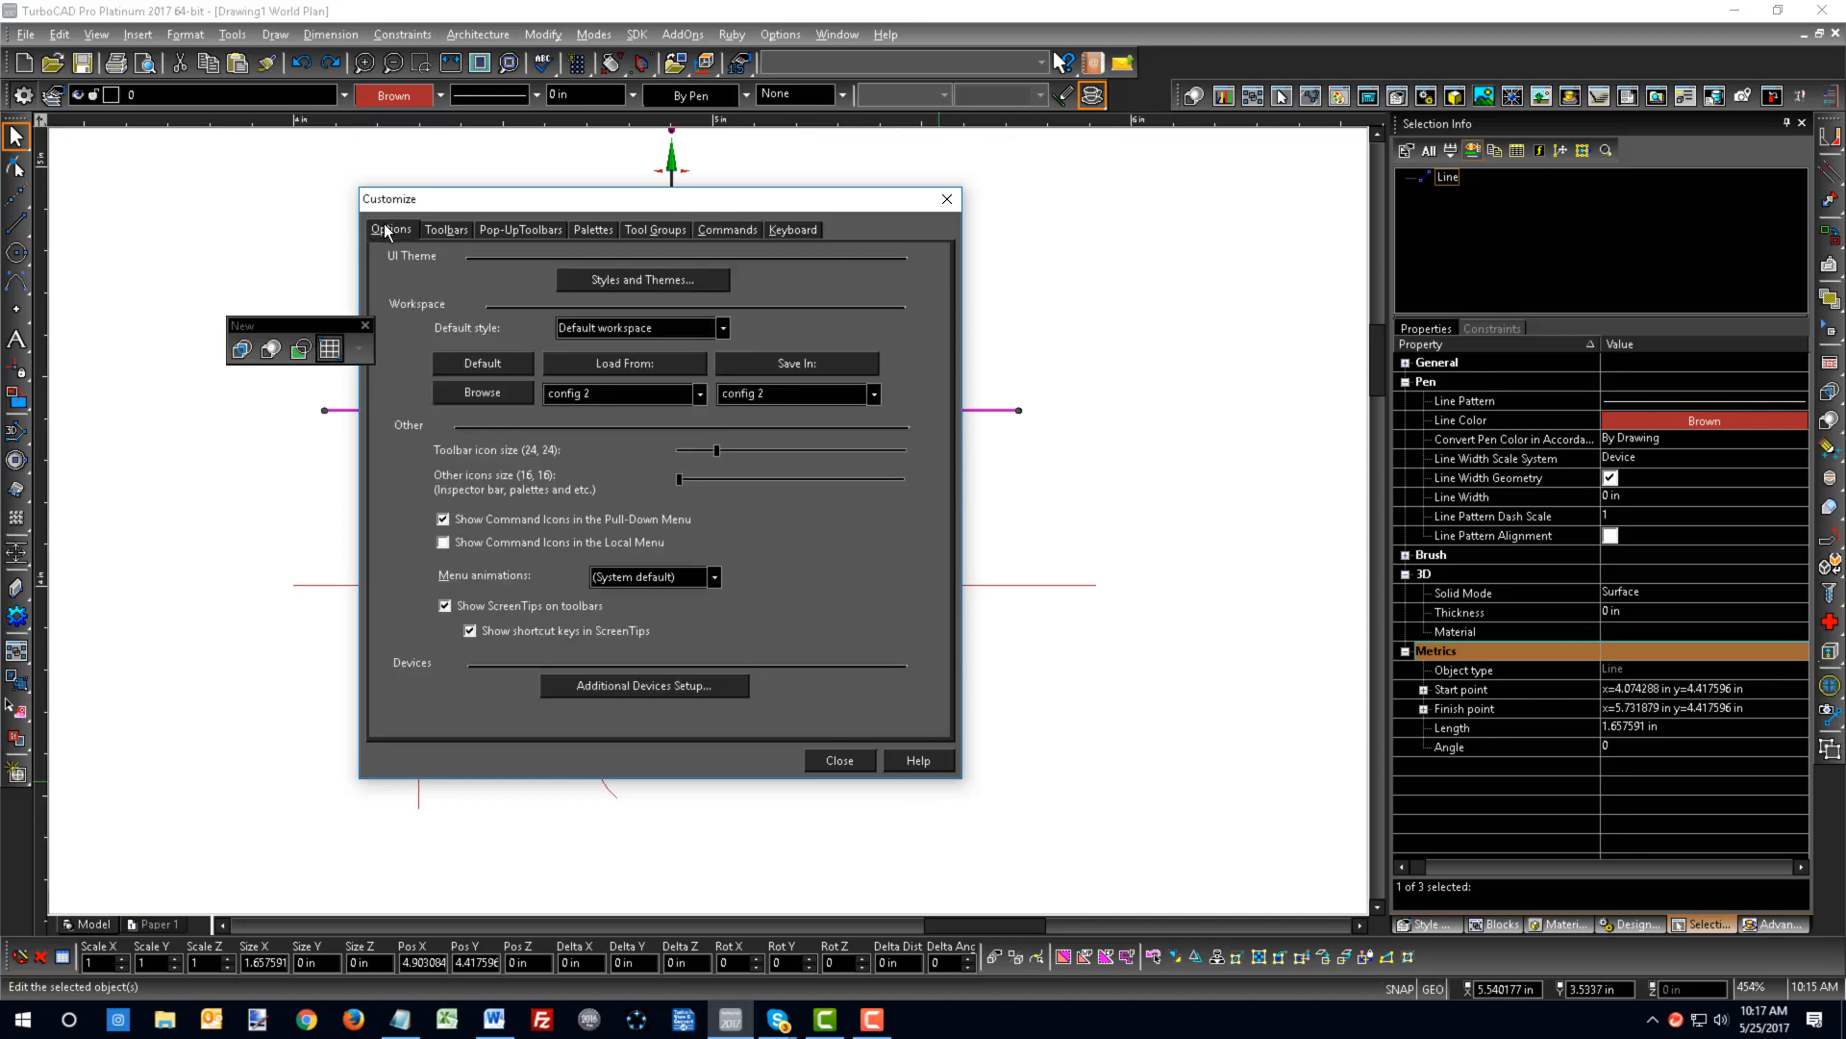
drag(780, 394, 680, 389)
text(my con)
click(699, 394)
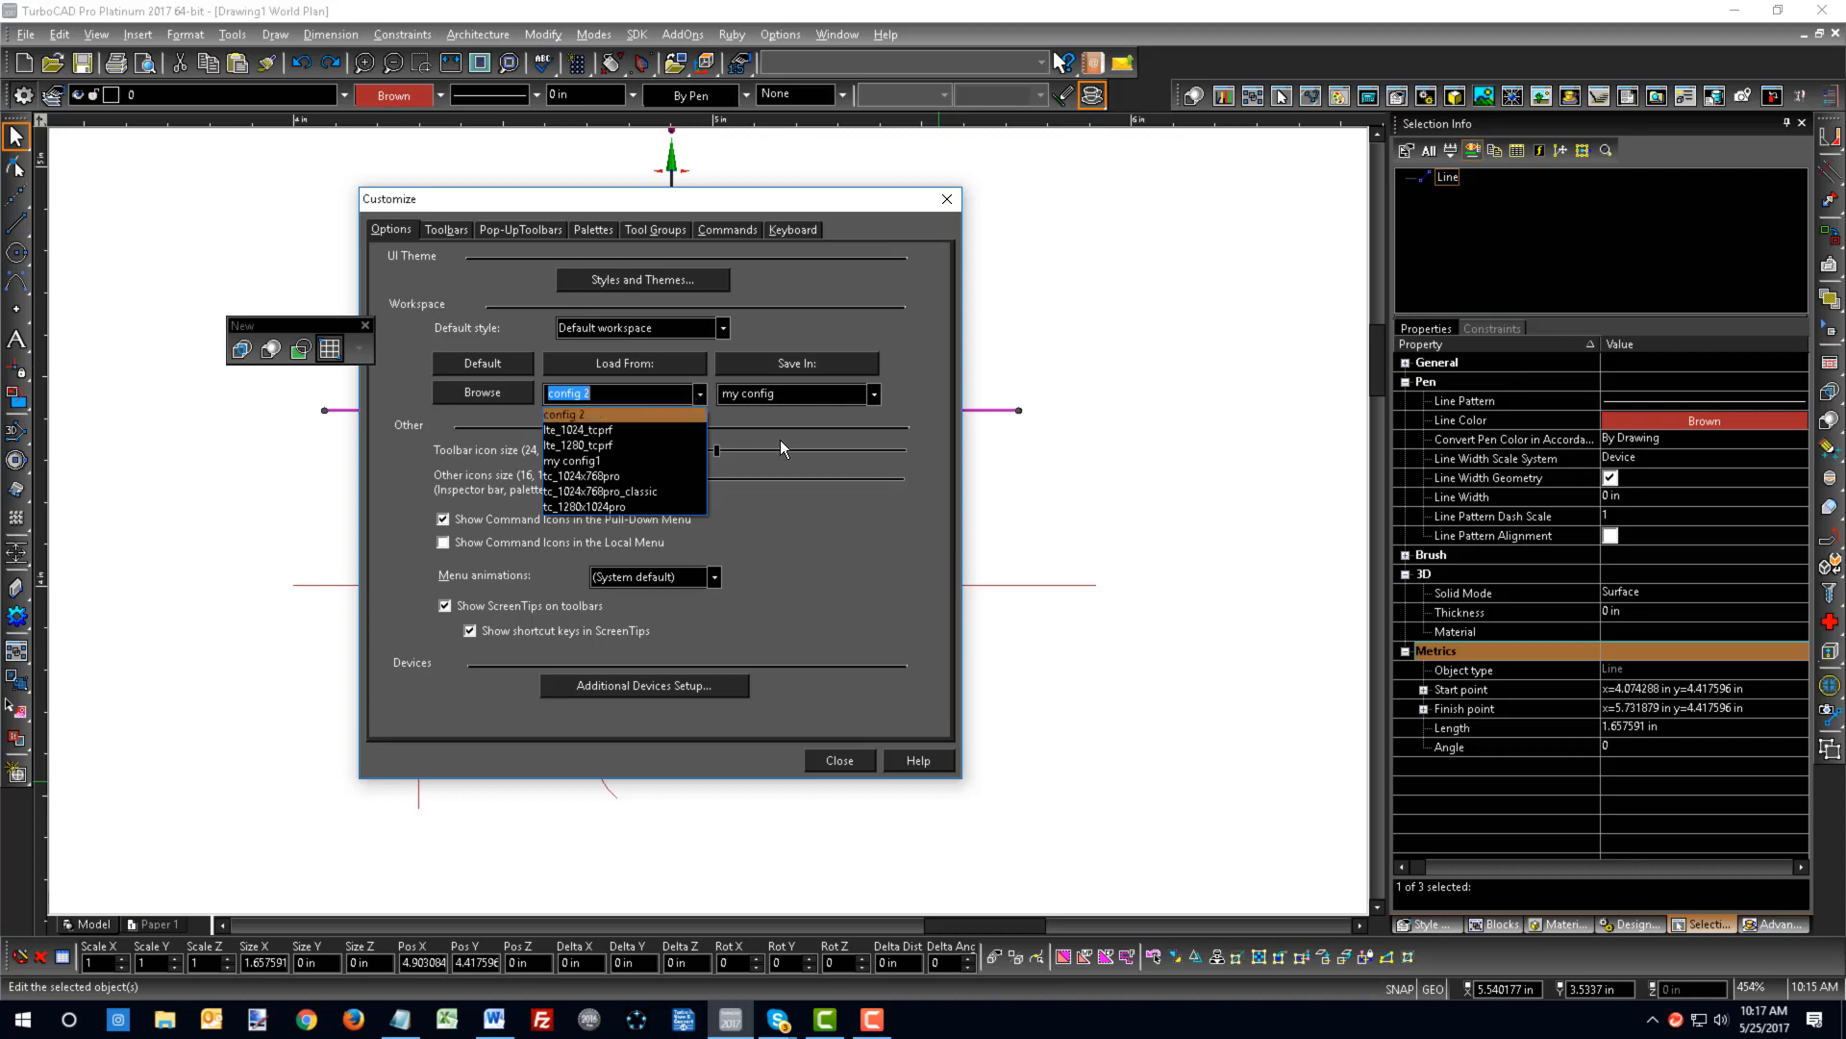
key(Escape)
key(Escape)
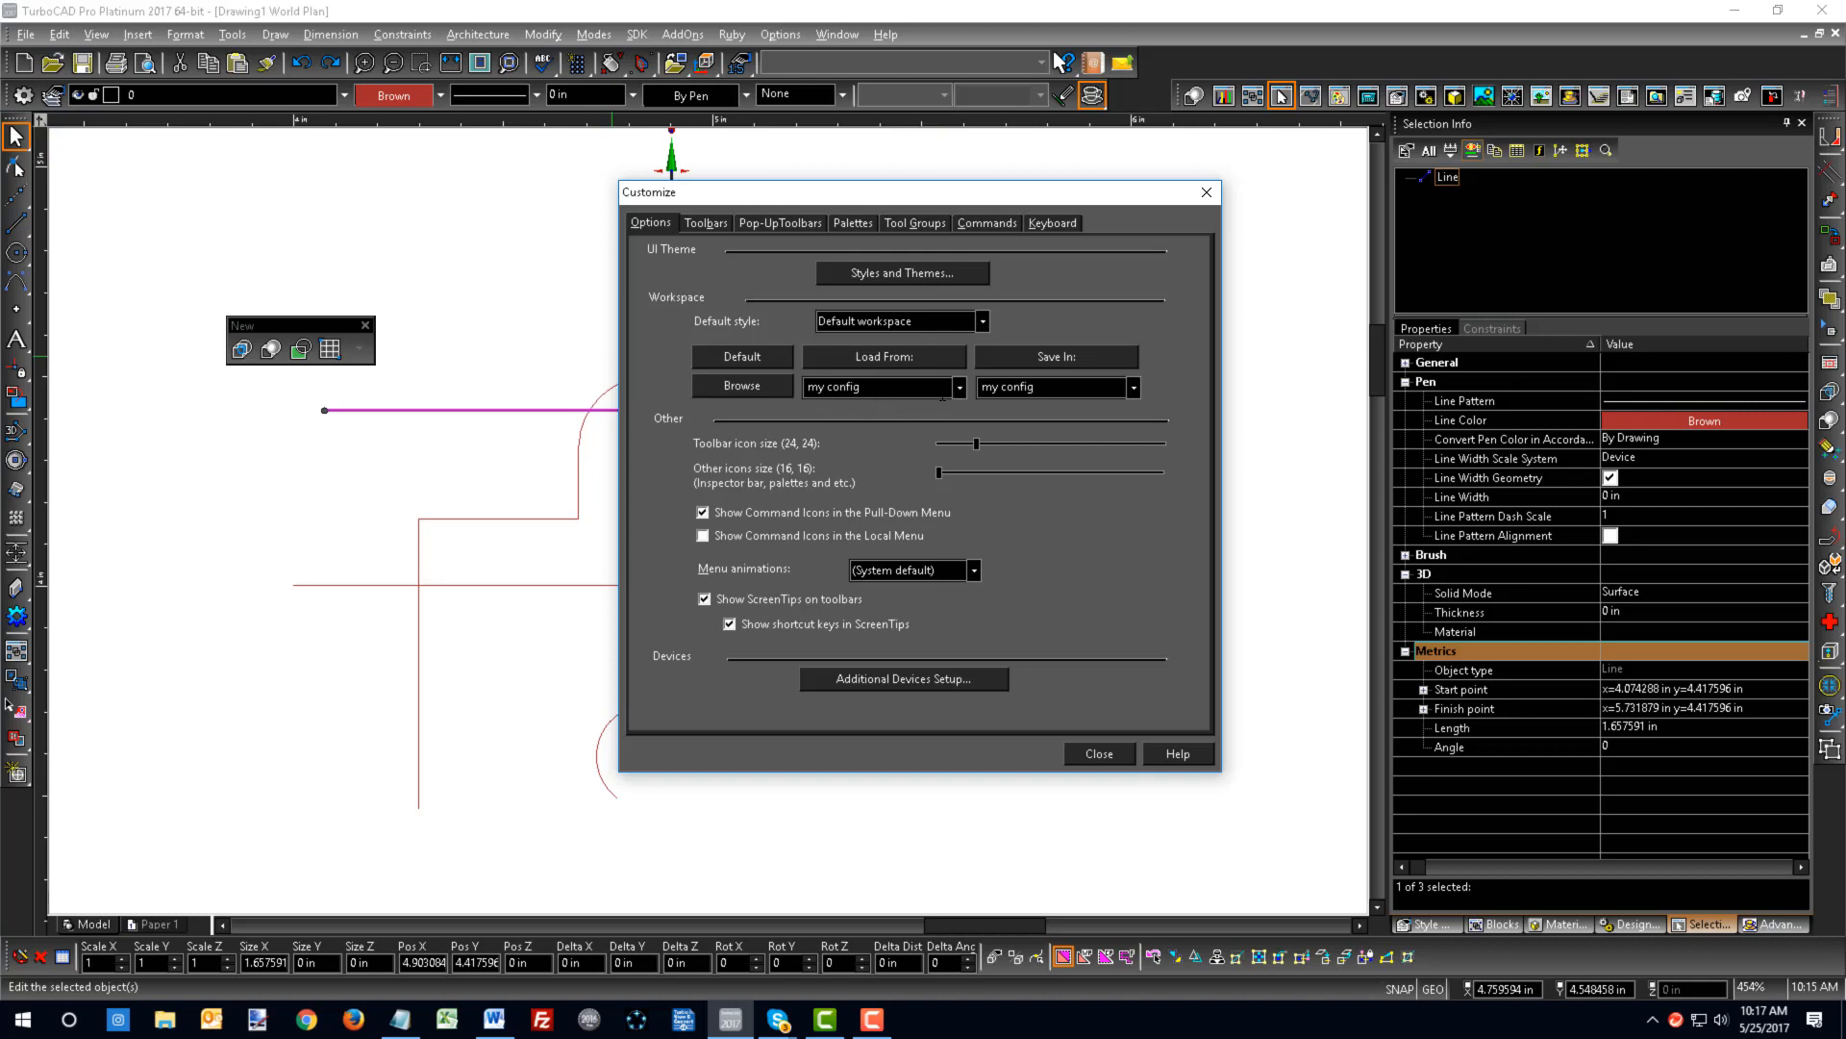
click(954, 389)
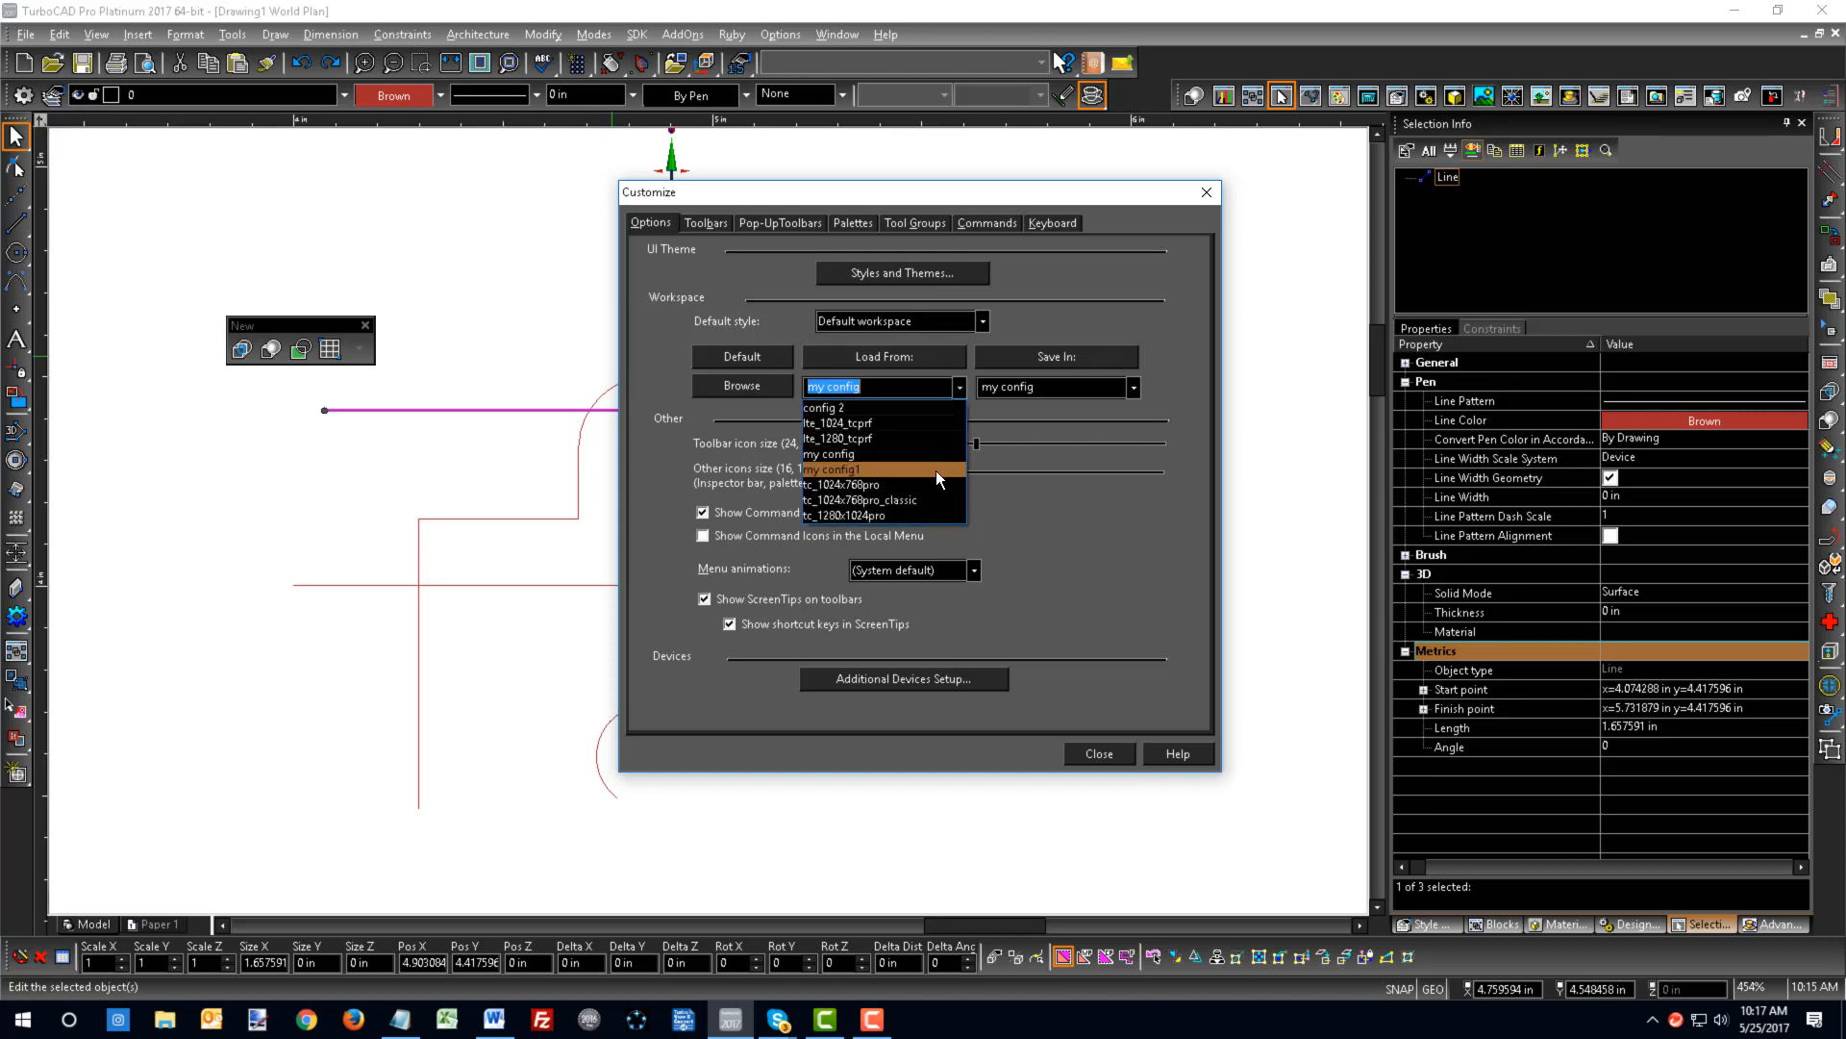
click(1052, 508)
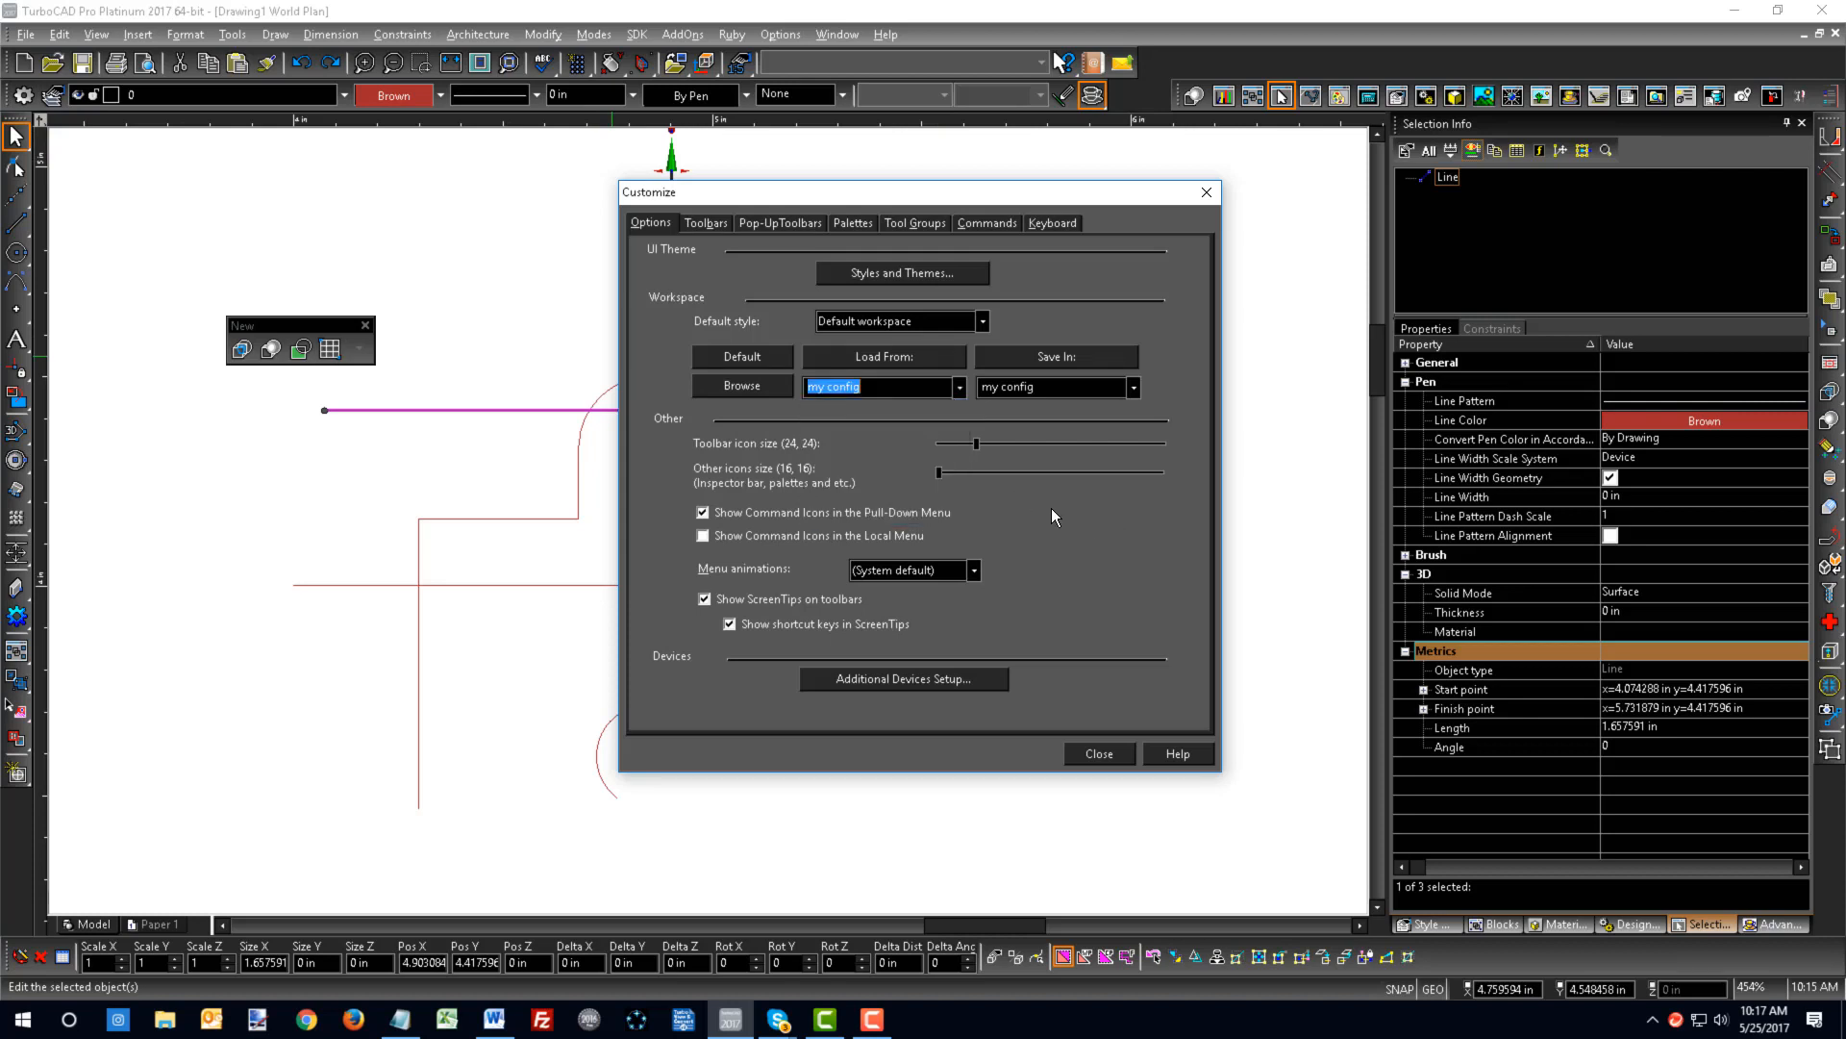
- Browse the Config folder, select the files my config.xcfg and my config.xml to see what was saved, and close the folder
click(736, 385)
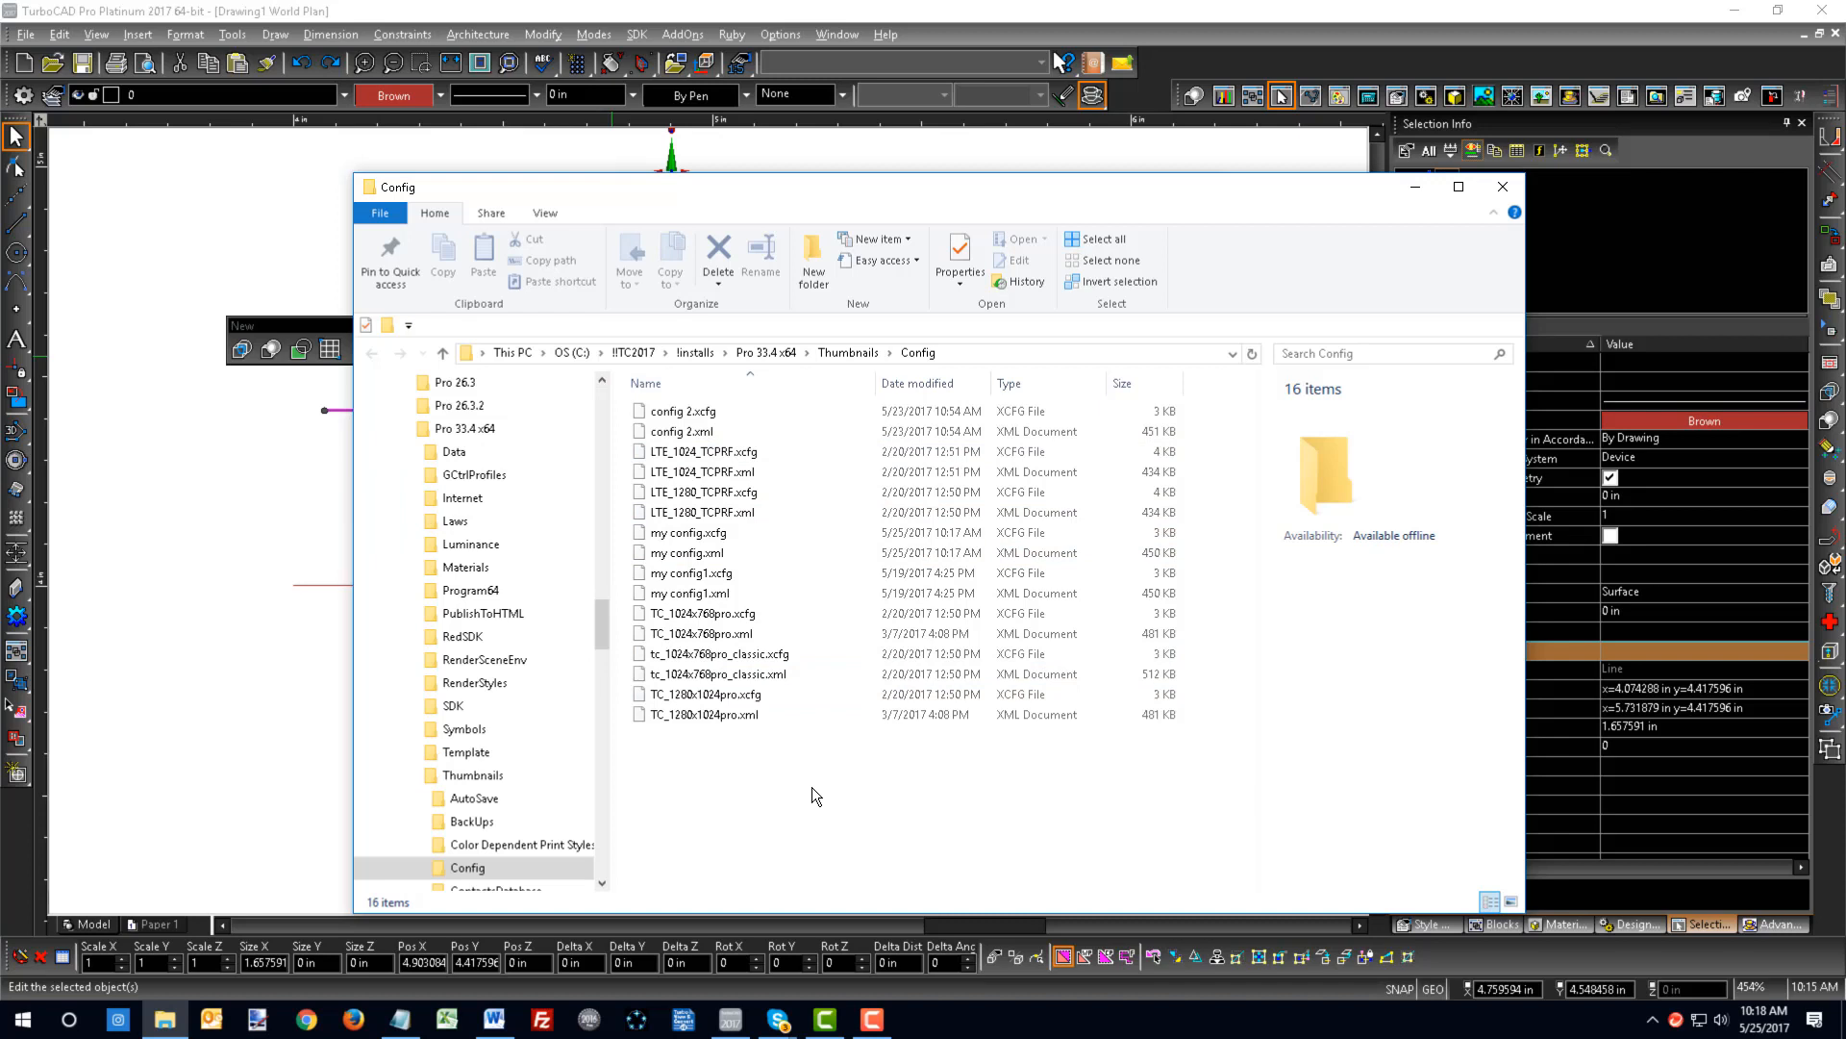
click(712, 533)
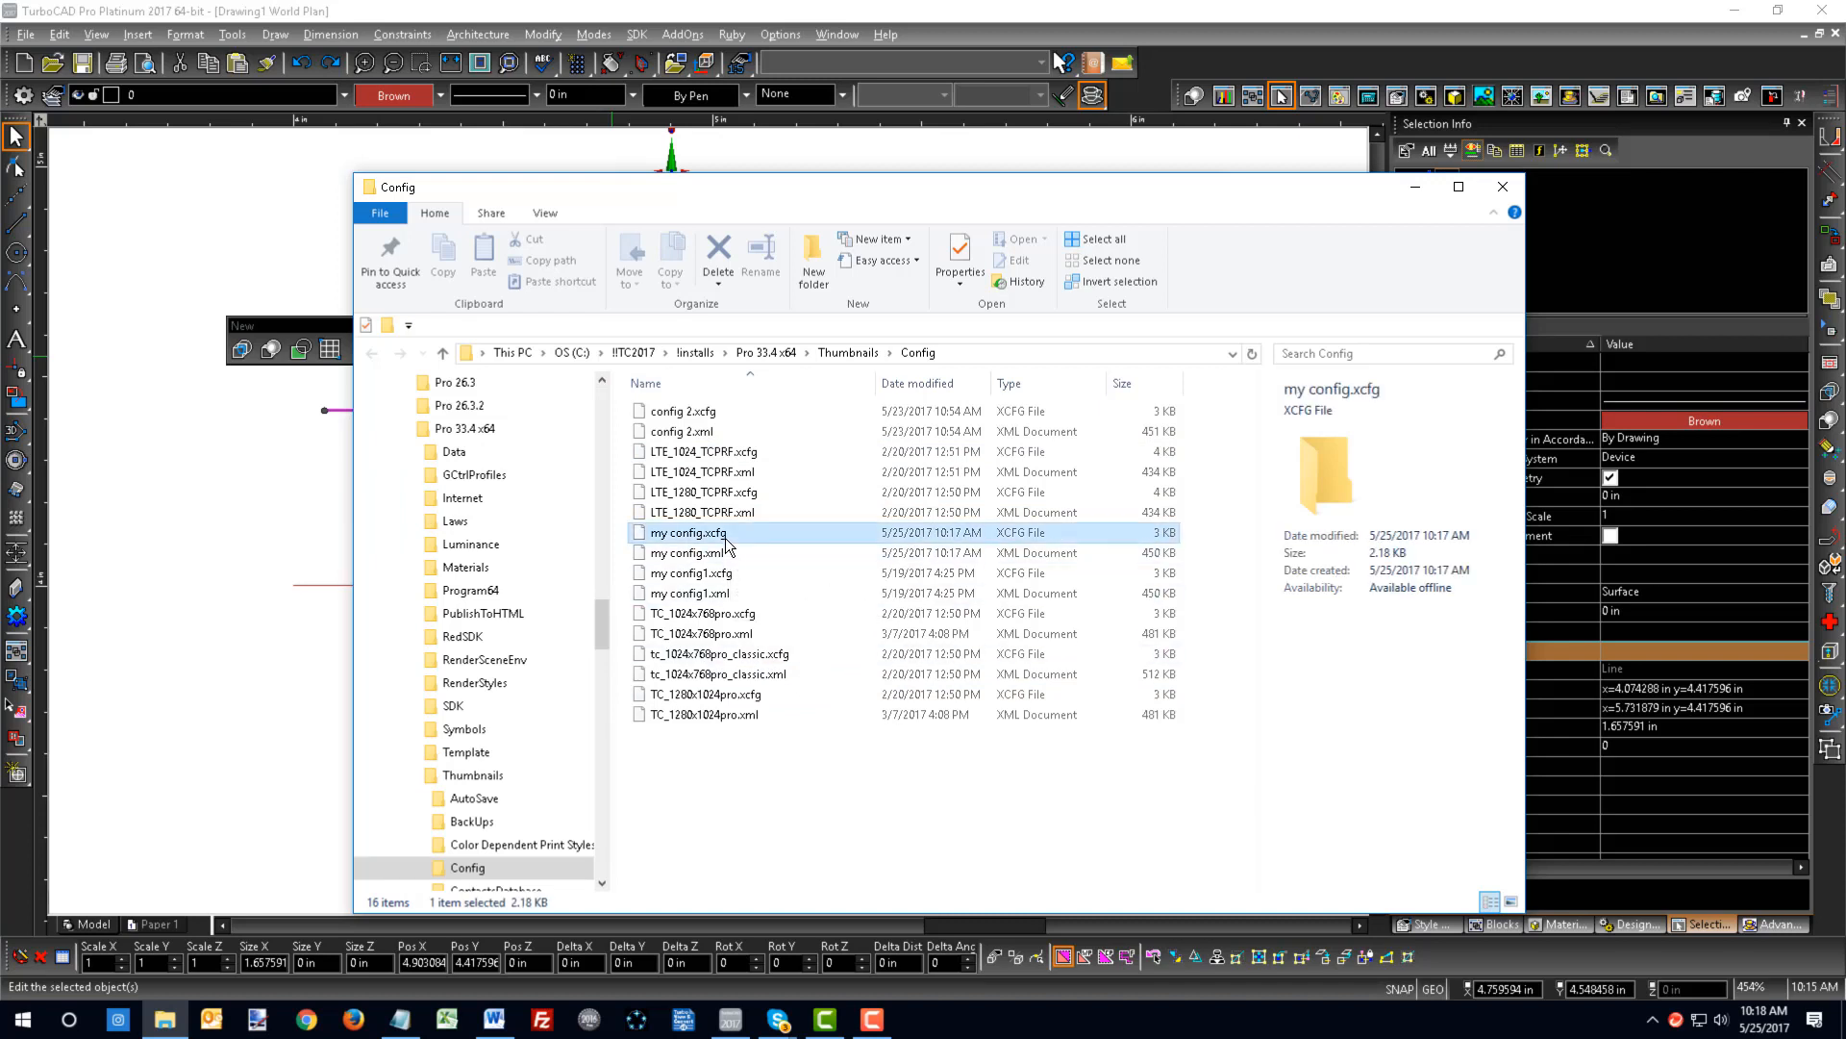
ctrl+click(731, 553)
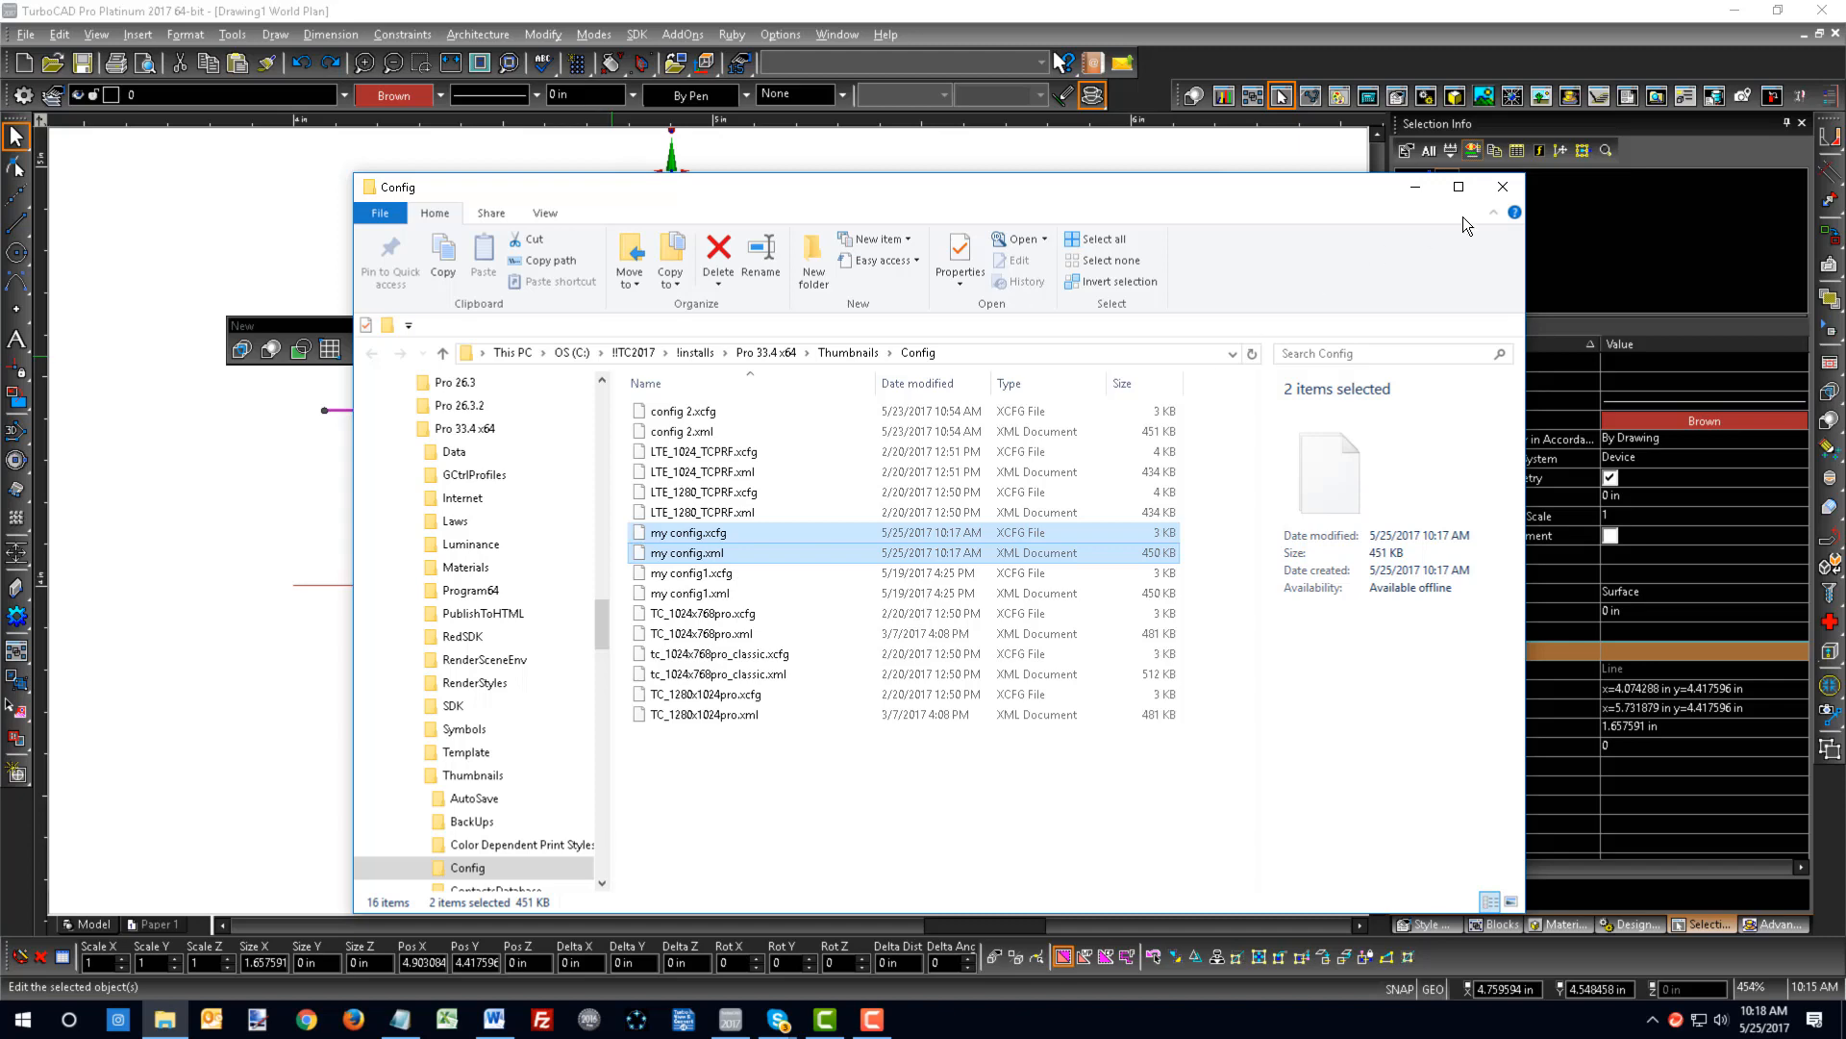
click(1501, 189)
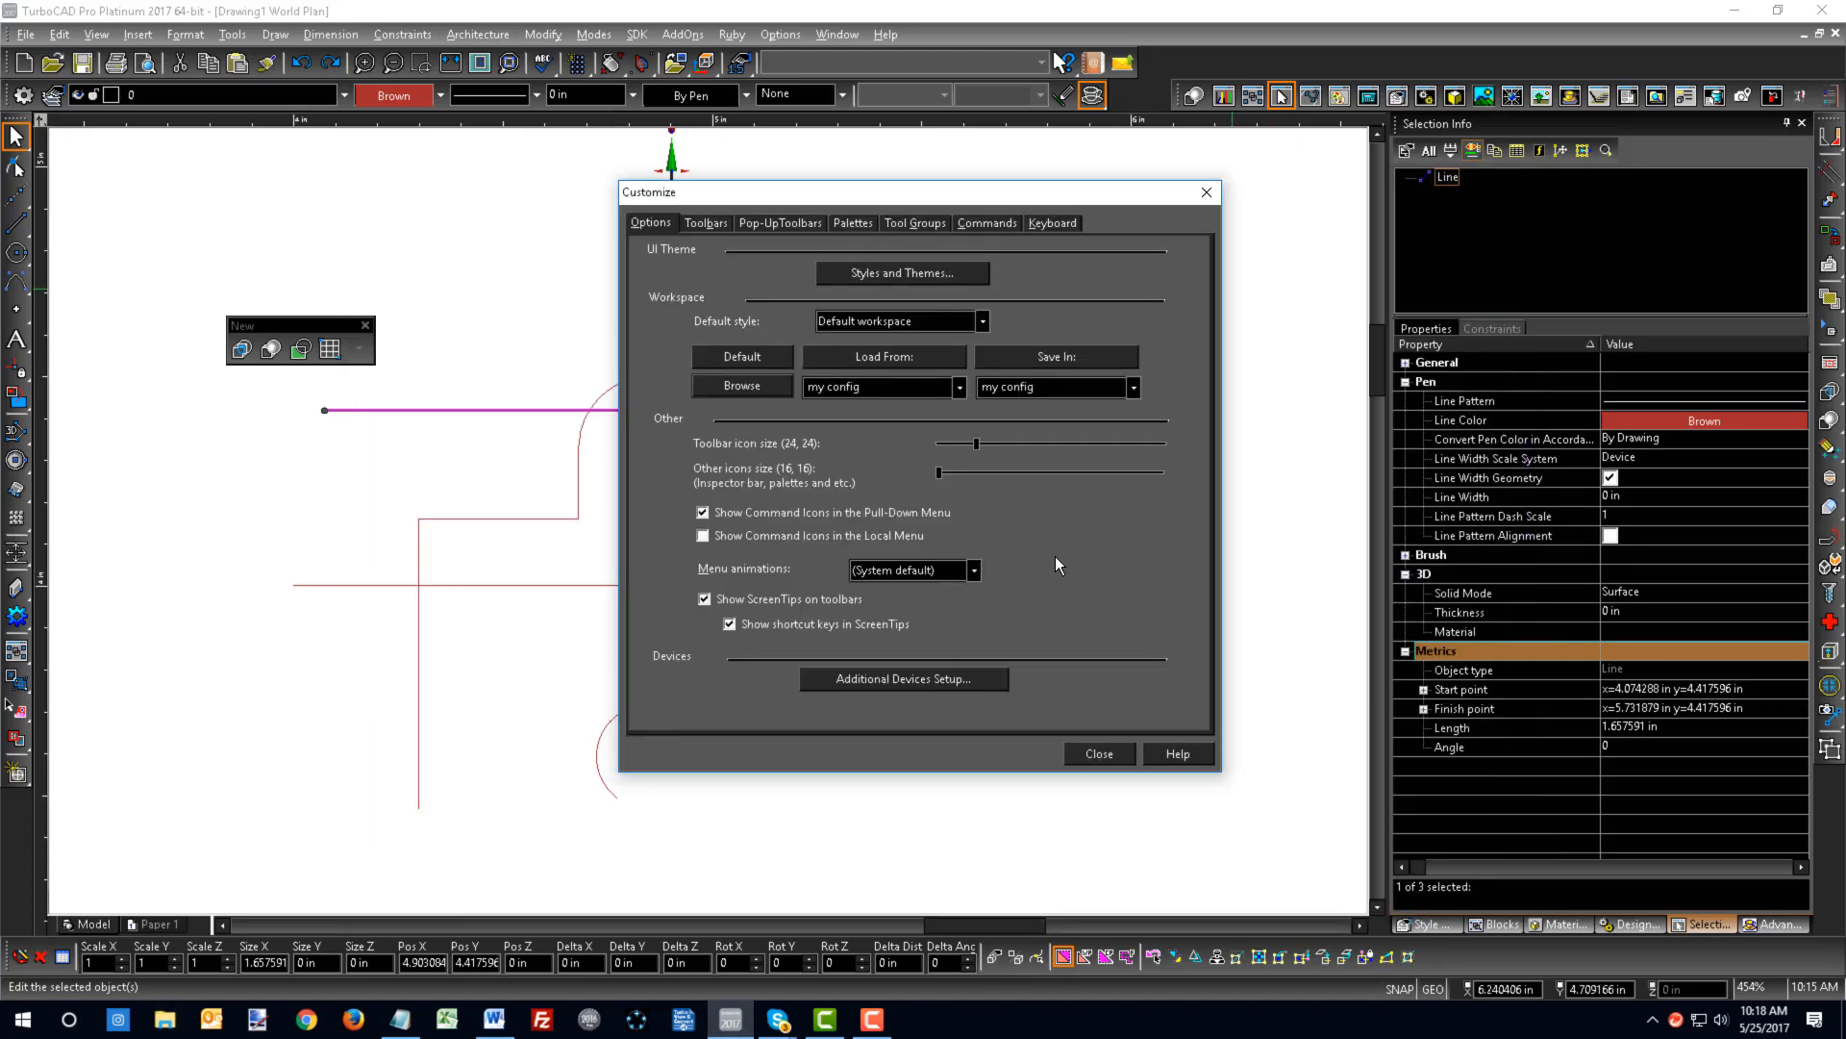
- Assign the shortcut Shift+3 to the 3D Mesh command, declining to reassign Shift+M from the midpoint snap
click(1000, 225)
click(1045, 225)
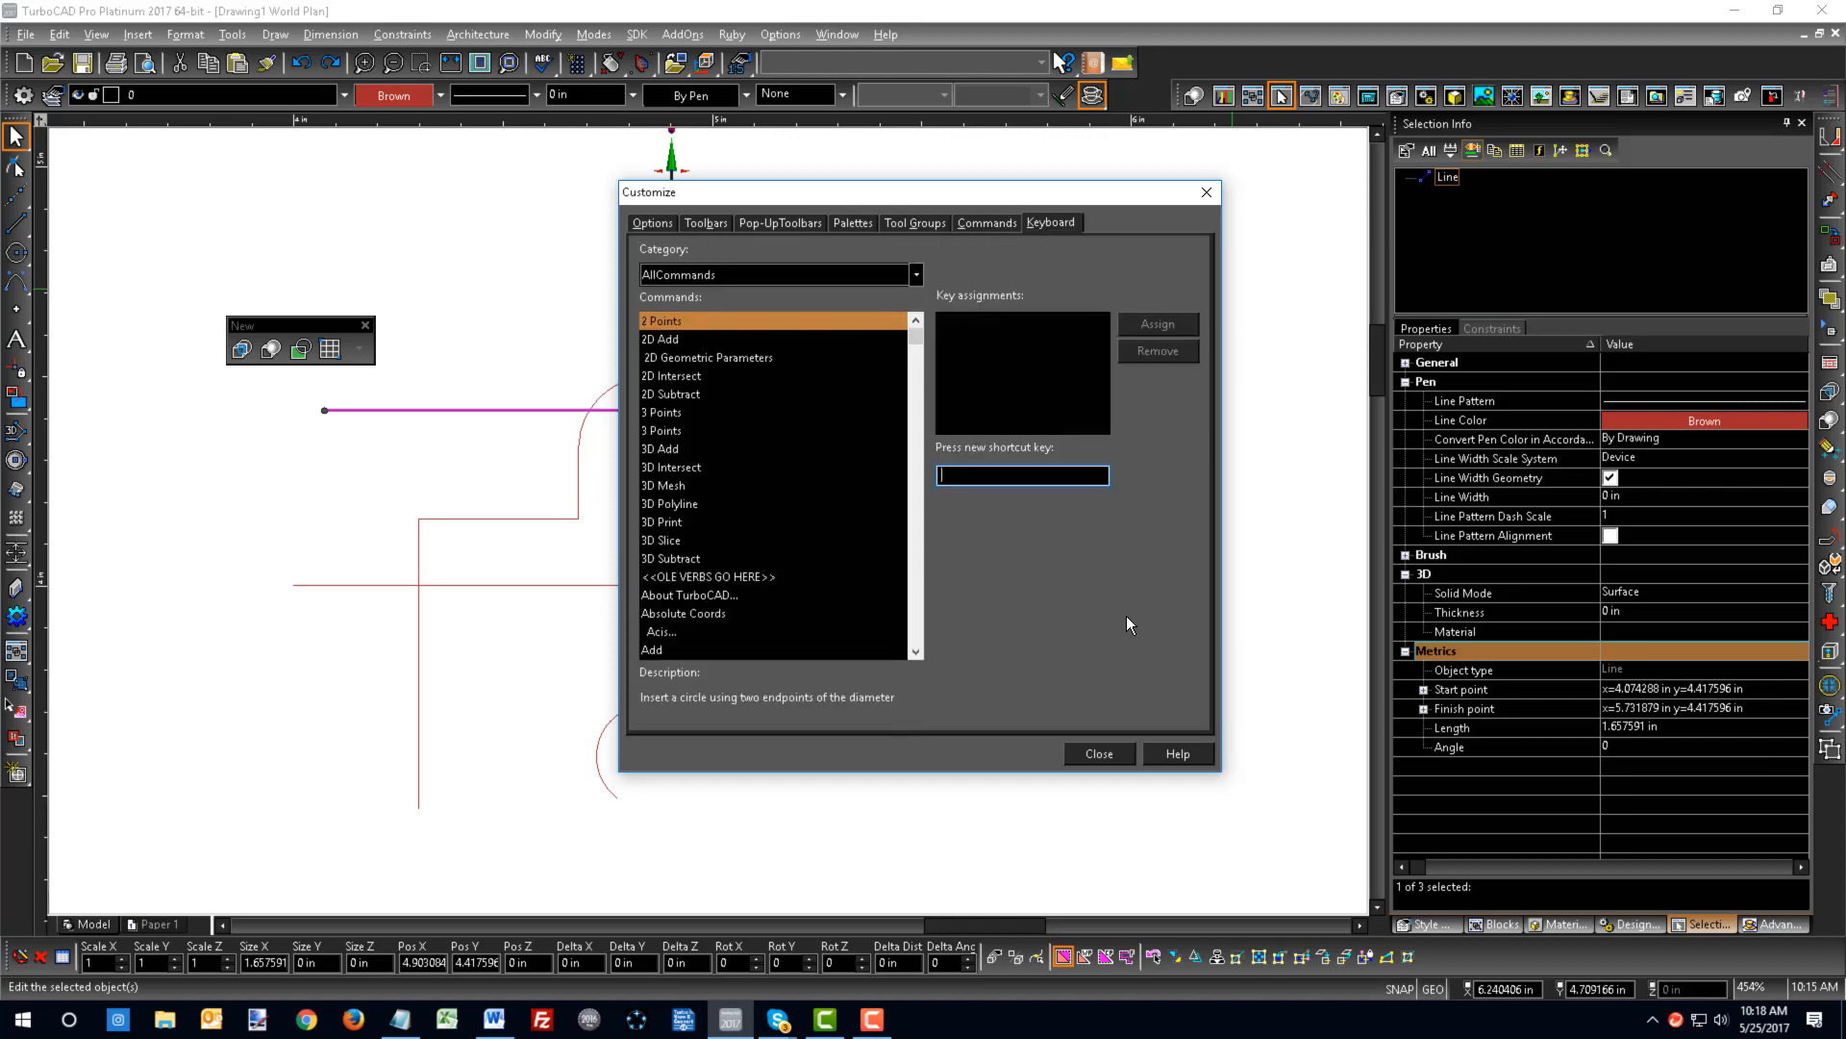
click(672, 486)
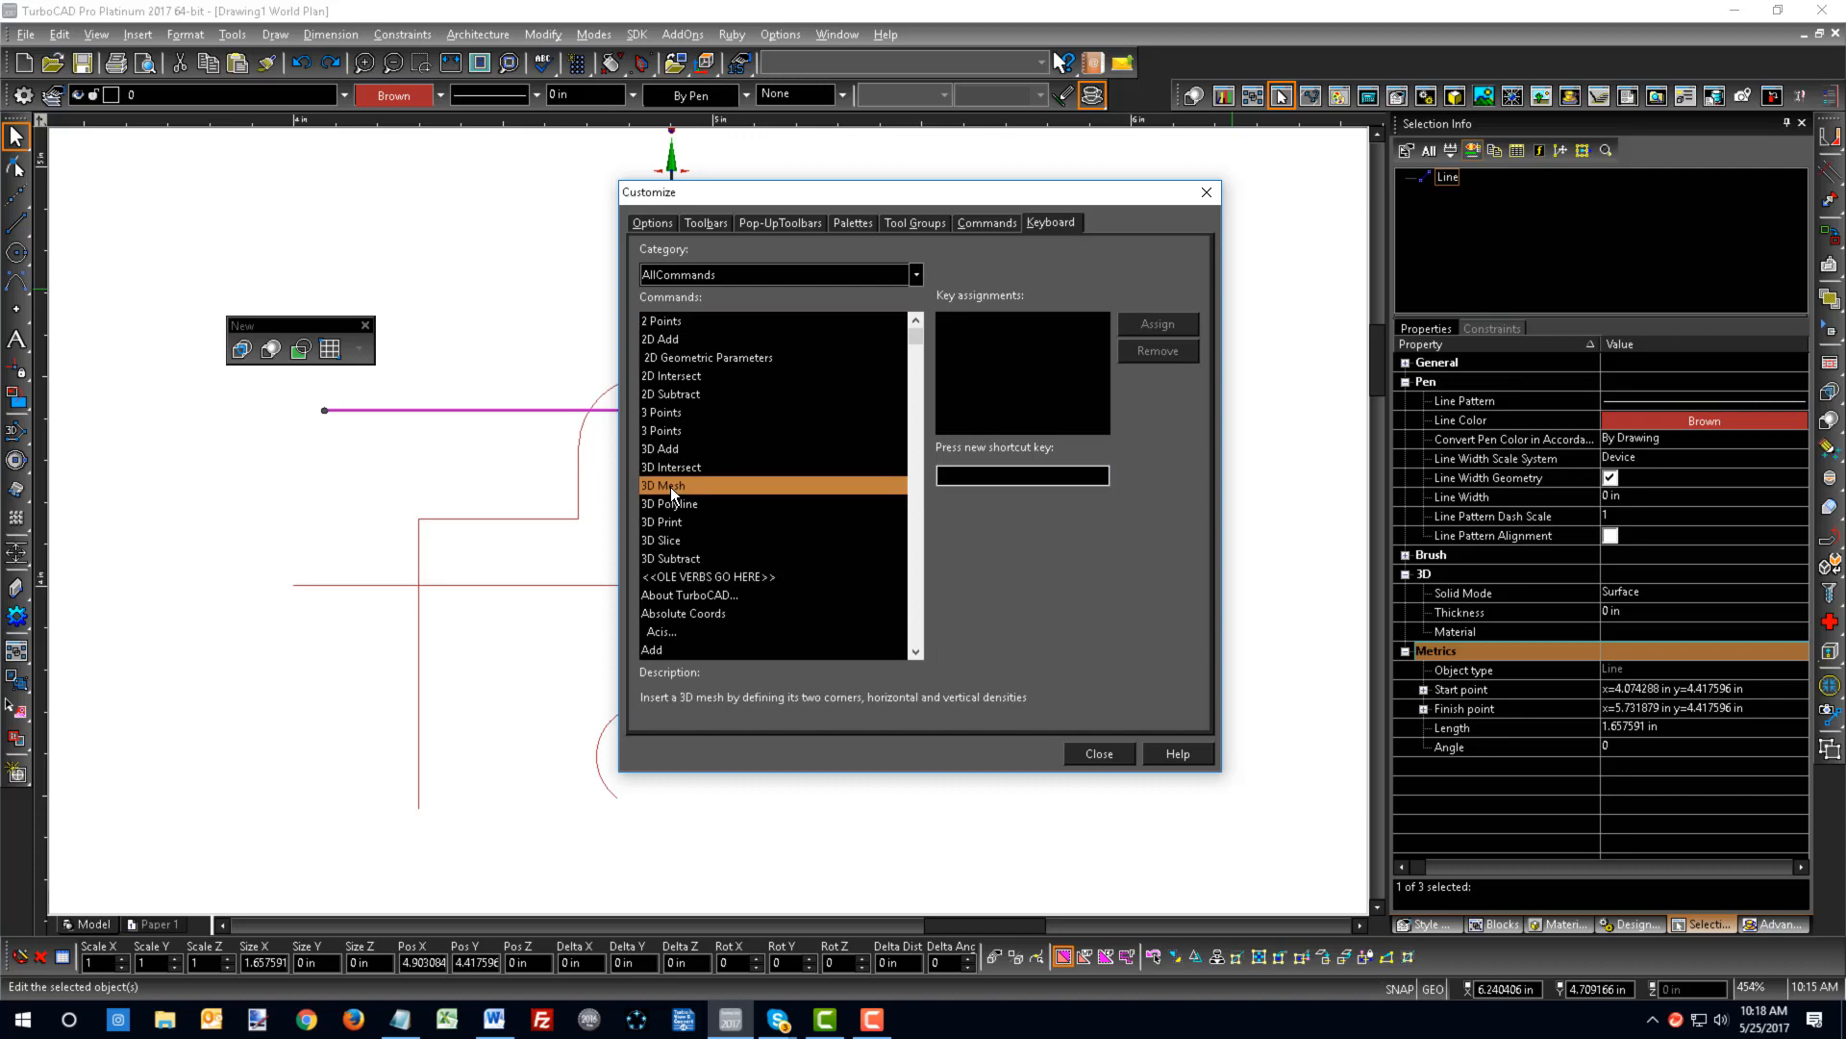
click(1016, 476)
key(shift+m)
click(1142, 313)
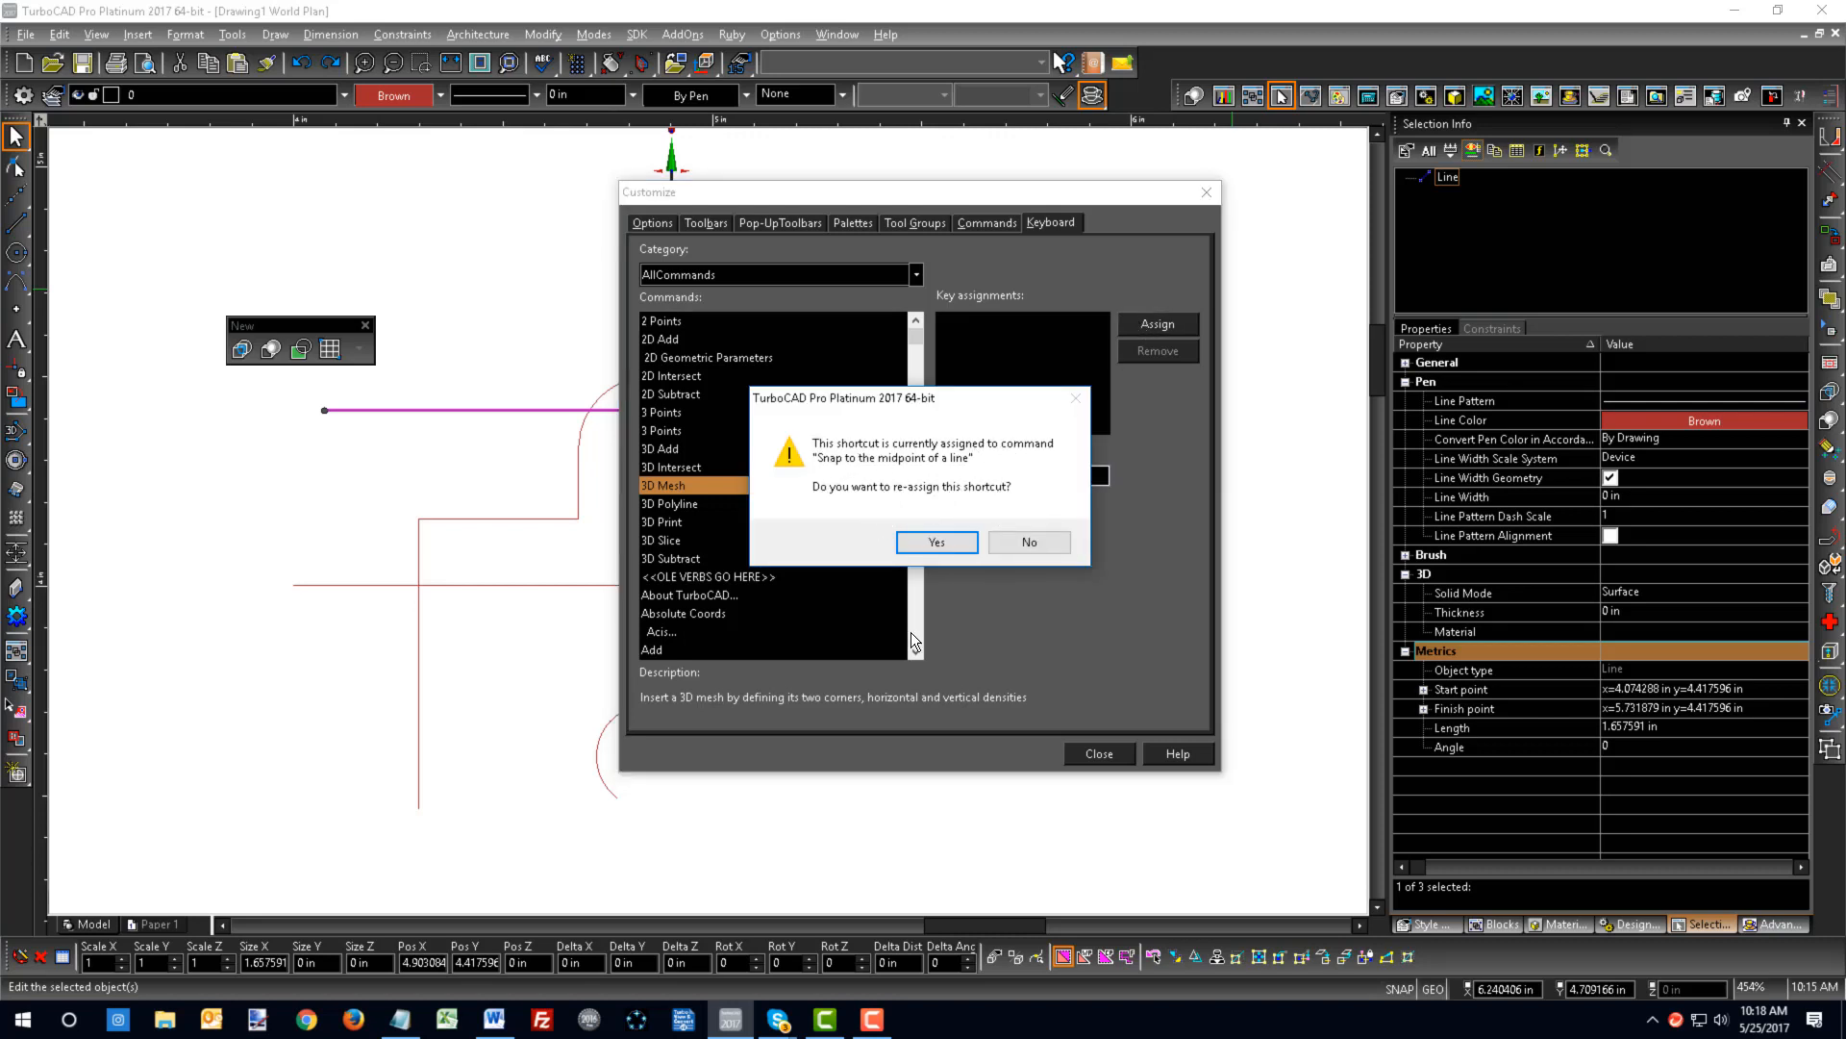
click(1022, 539)
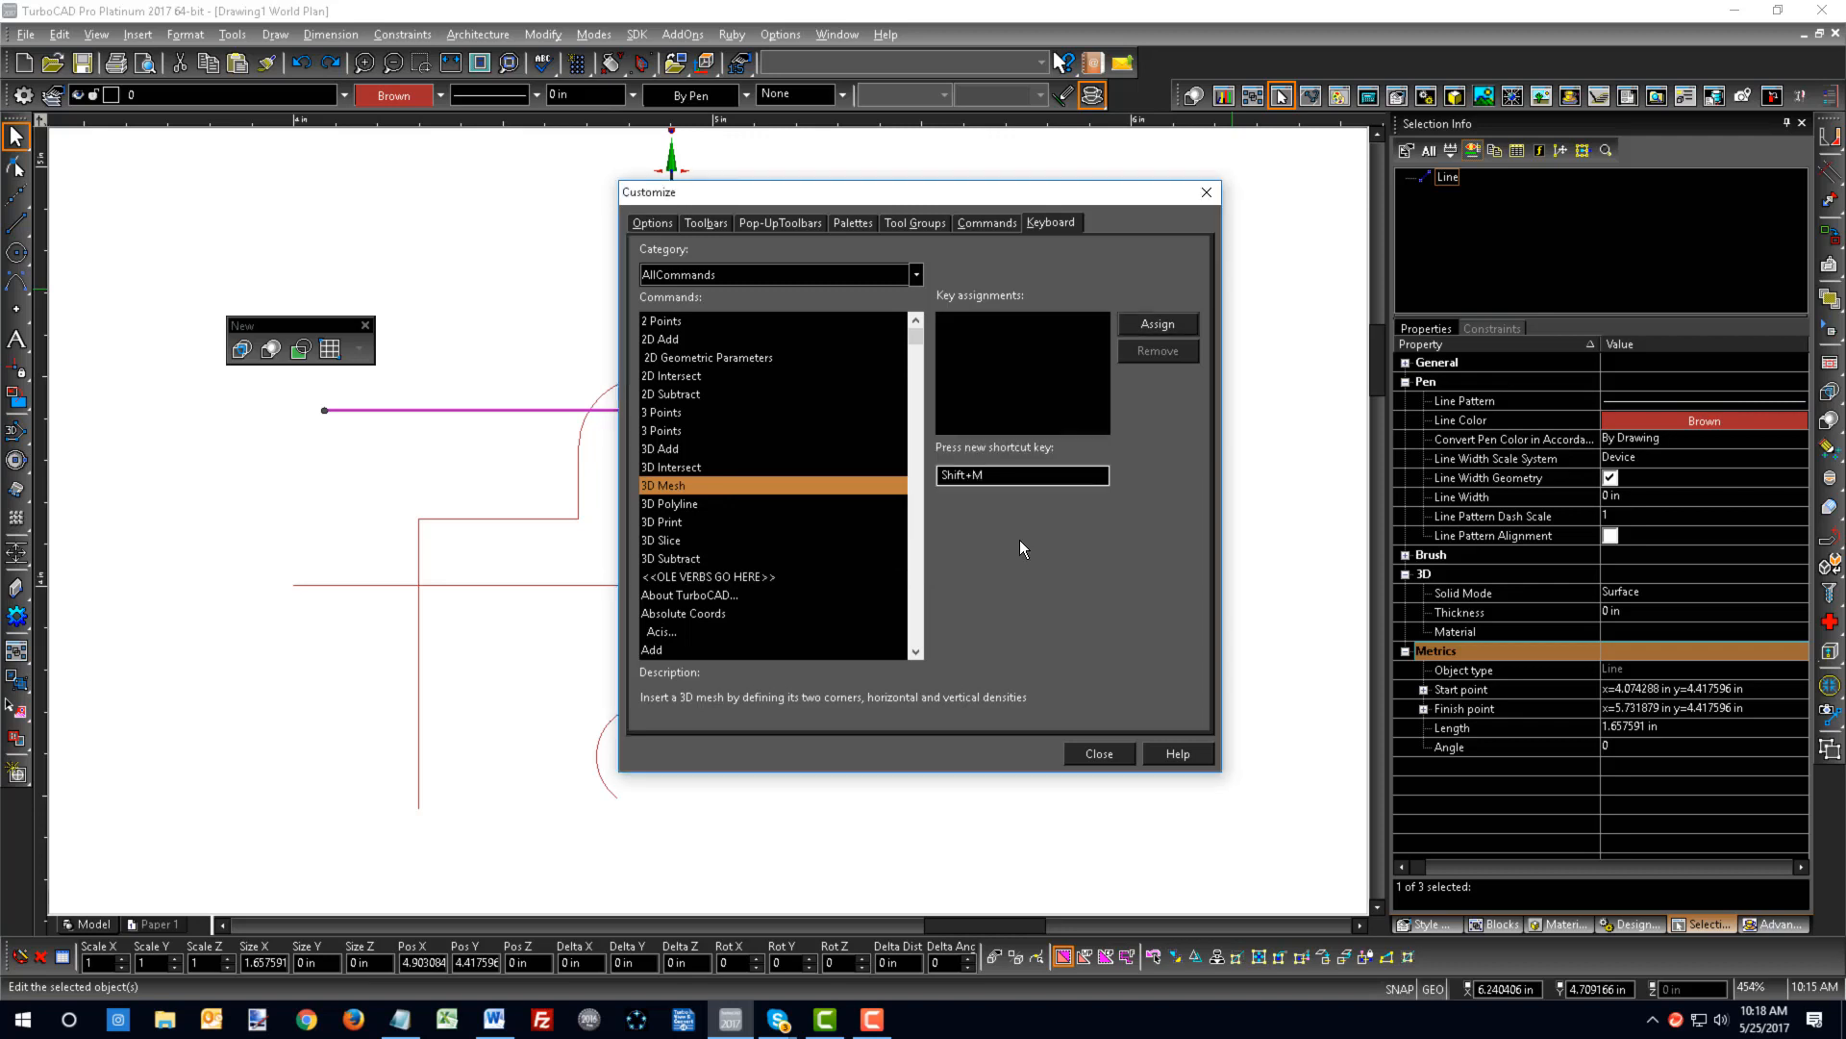
key(BackSpace)
key(shift+3)
click(1145, 326)
- Save the customized workspace again as my config, overwriting the existing configuration, and finish customizing
click(643, 223)
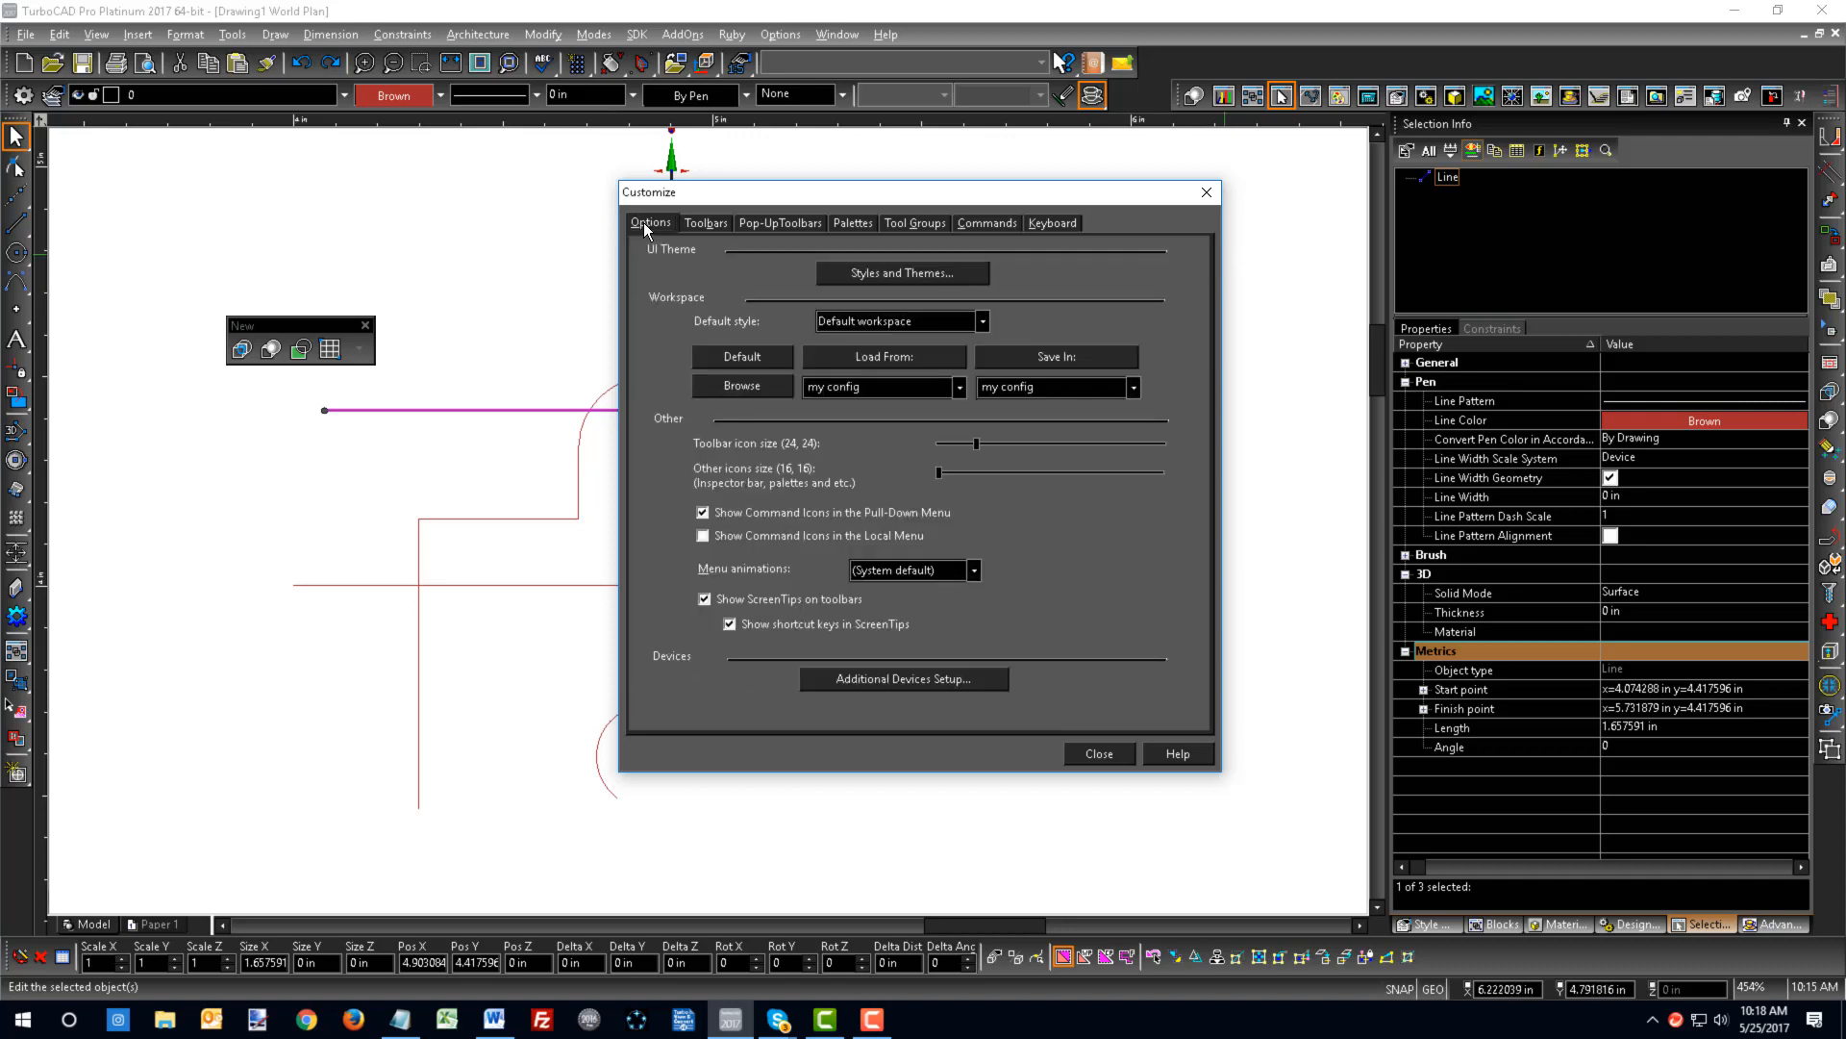
click(1050, 359)
click(944, 545)
click(1096, 754)
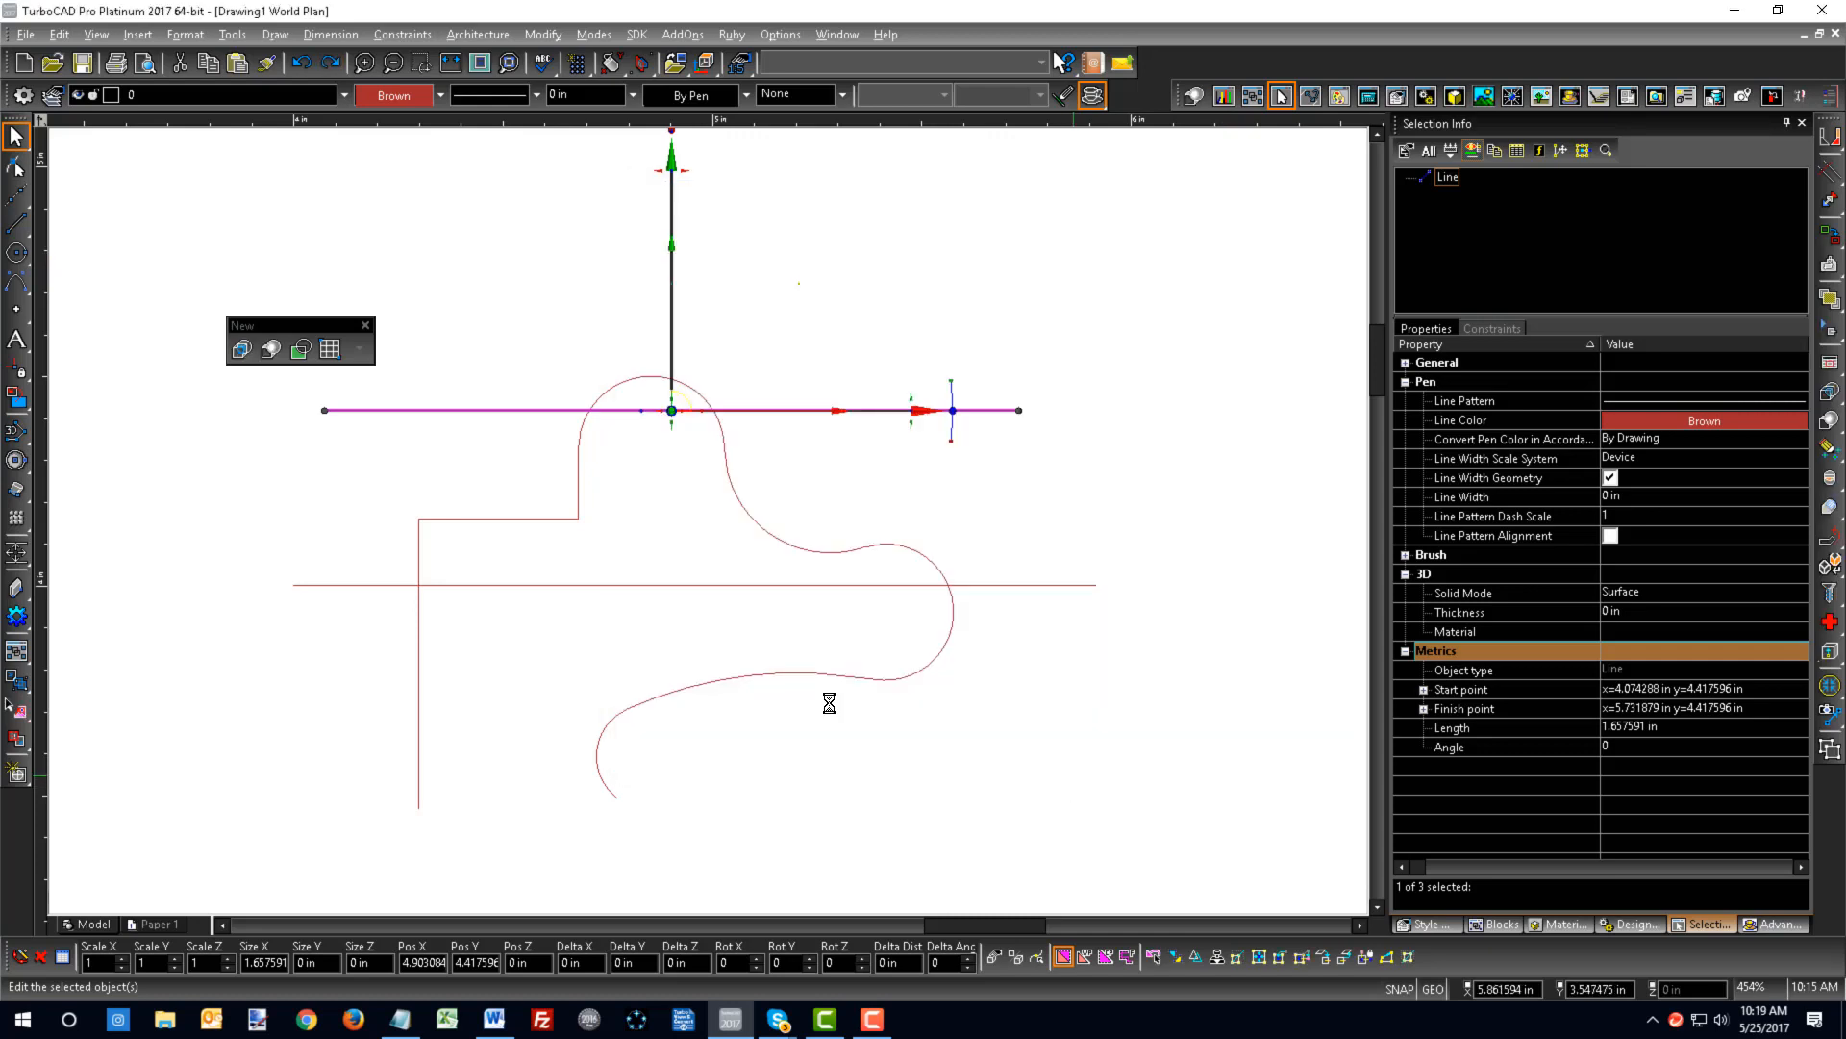
- Draw a slightly sloping line above the shapes and a second line rising diagonally from the lower horizontal line's left end
click(16, 222)
click(391, 206)
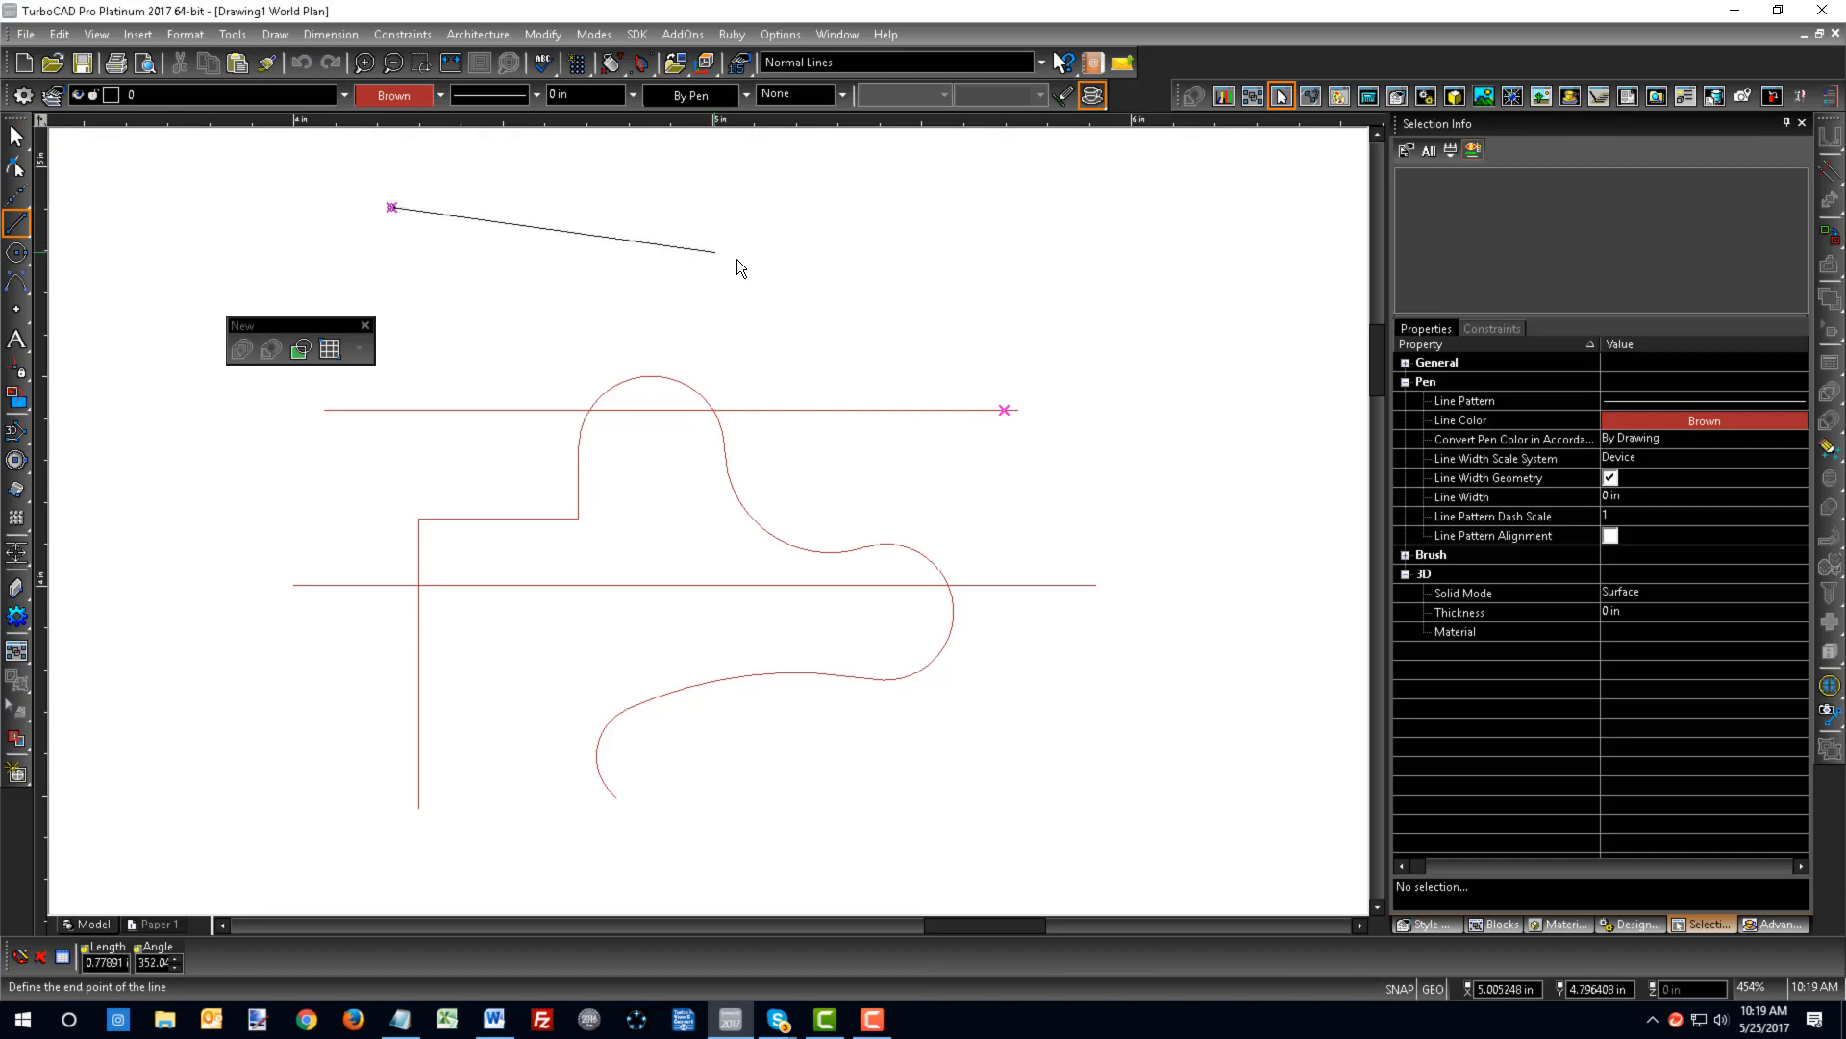
click(746, 260)
click(294, 583)
click(541, 300)
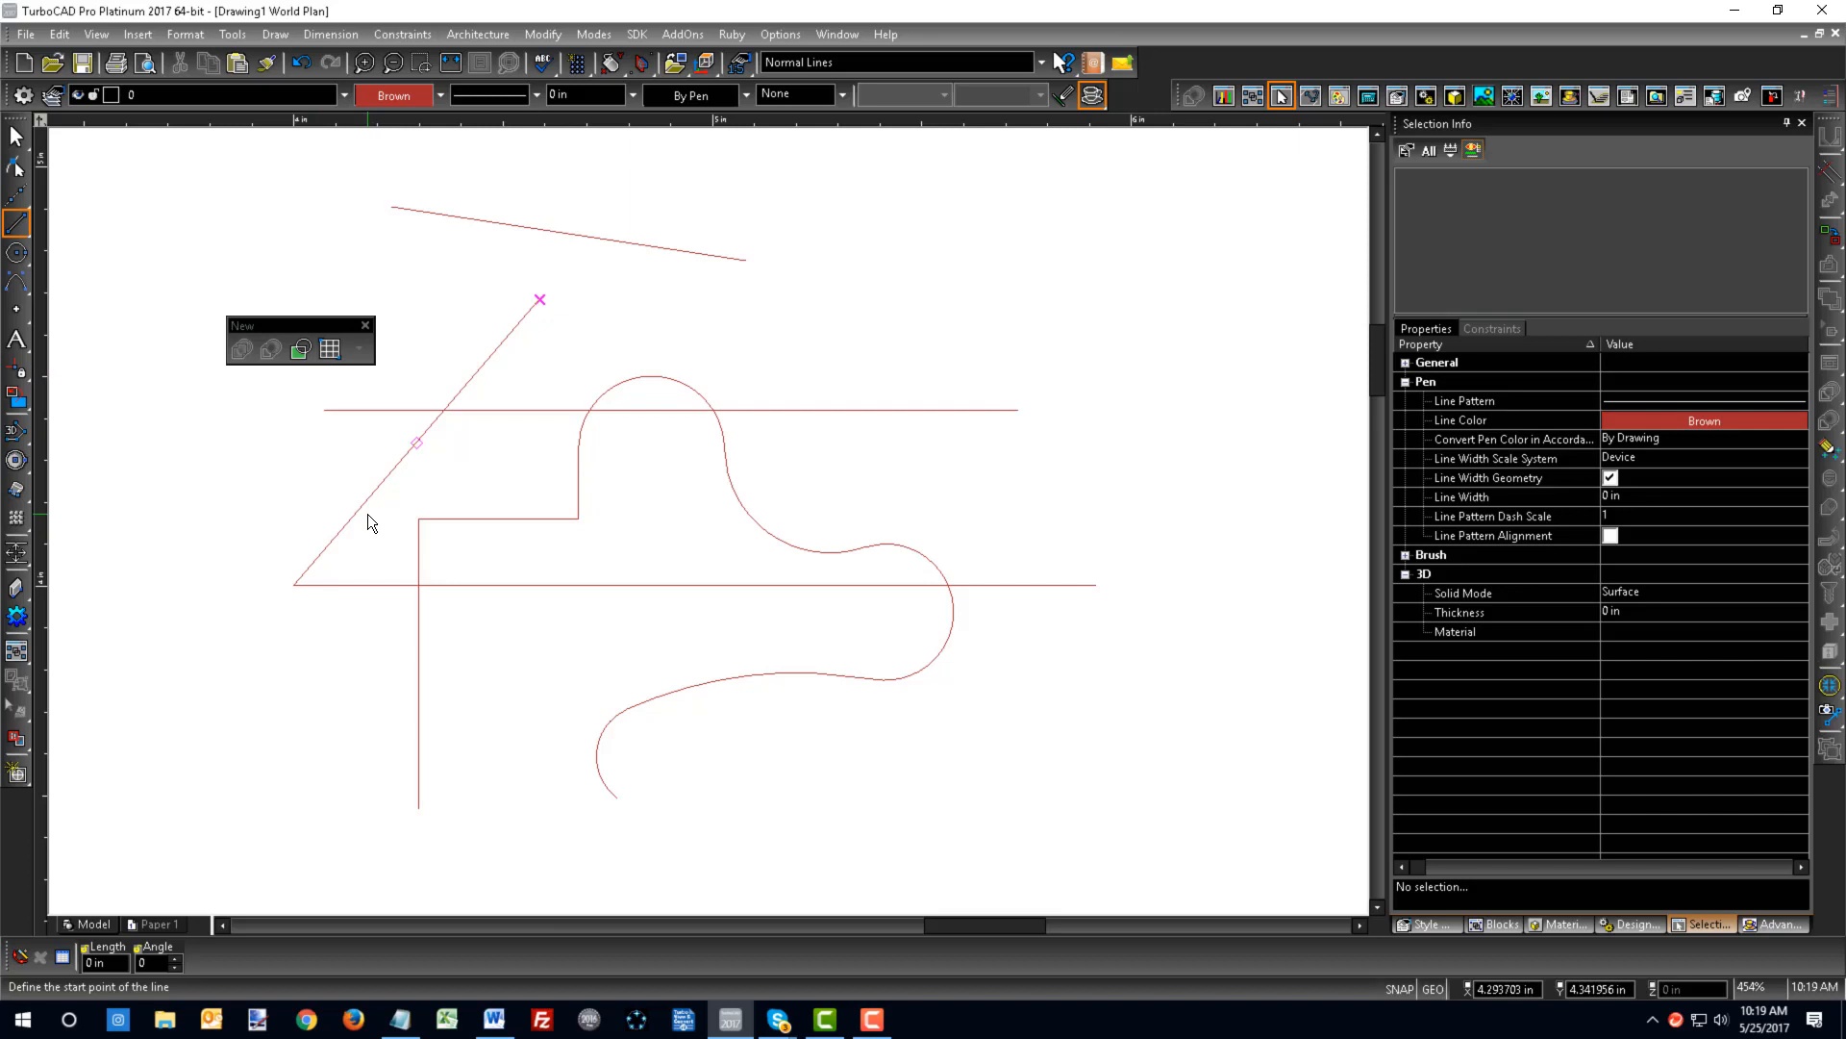
- Draw a 10 by 10 node 3D mesh about 0.74 by 0.6 in beside the lines and move the custom toolbar New clear of them
key(m)
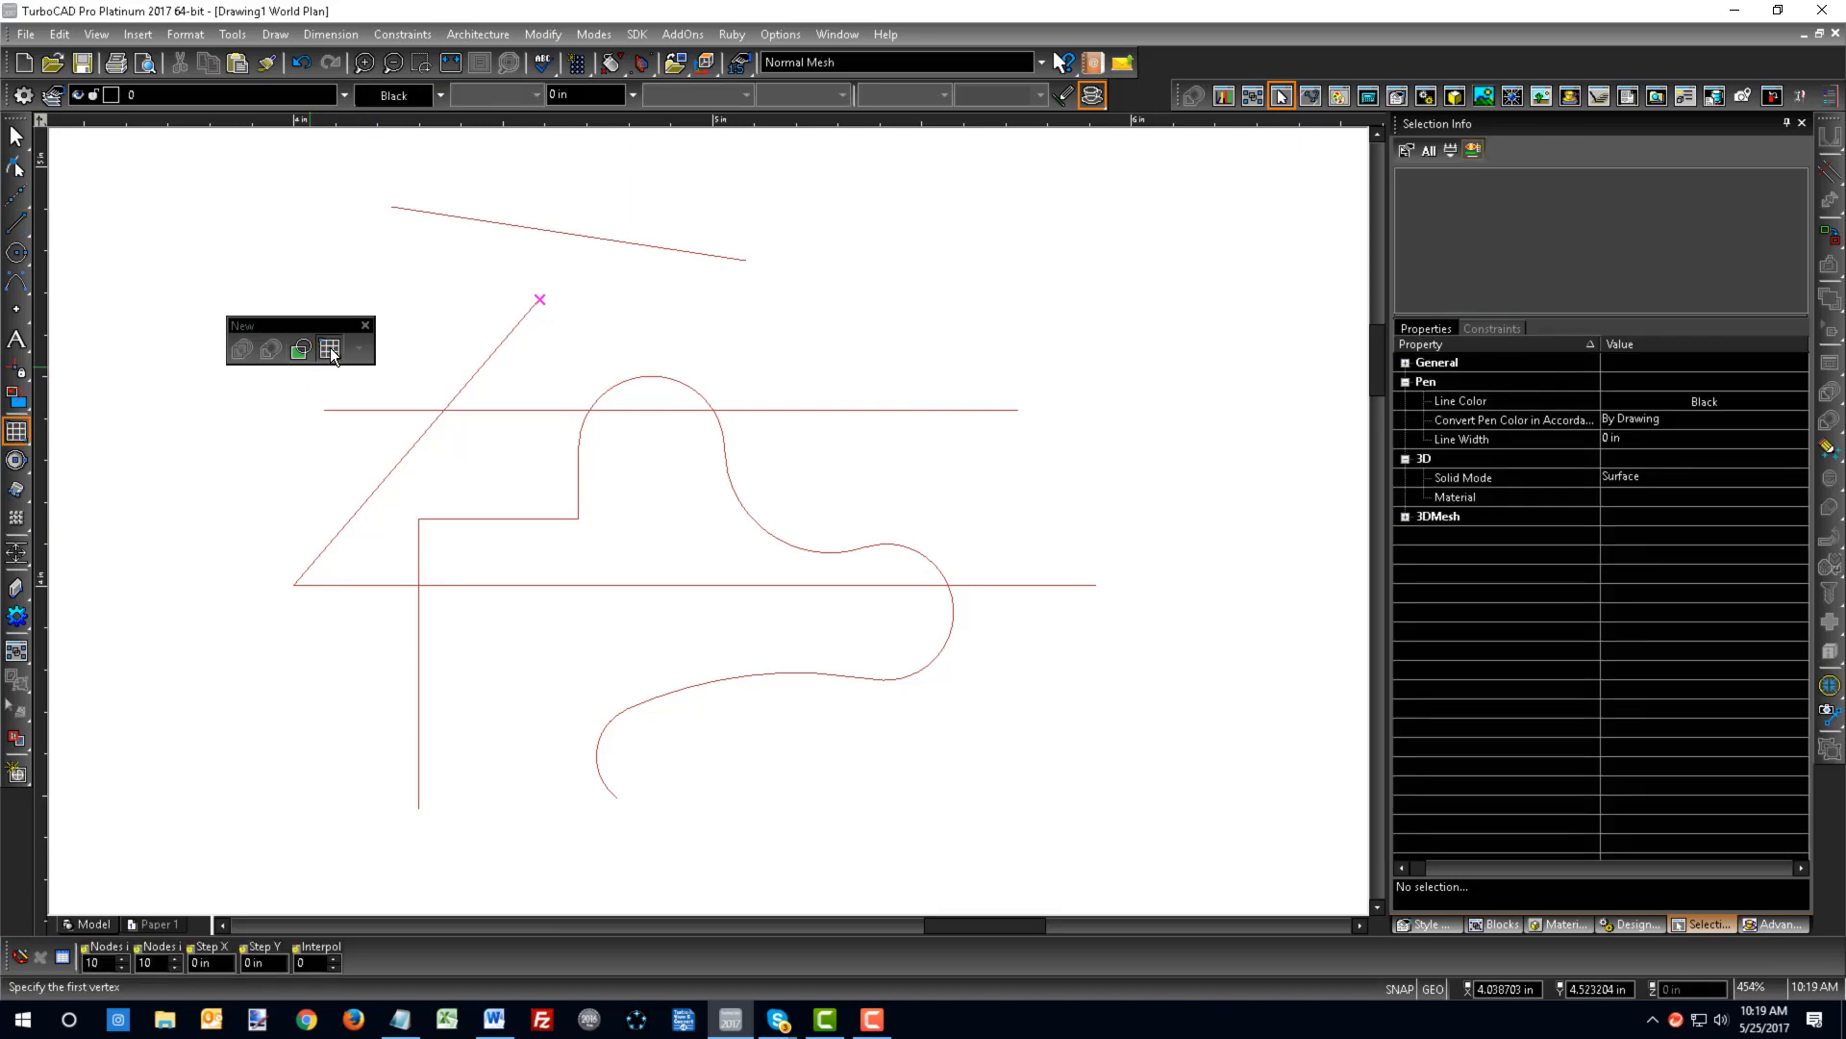
click(996, 263)
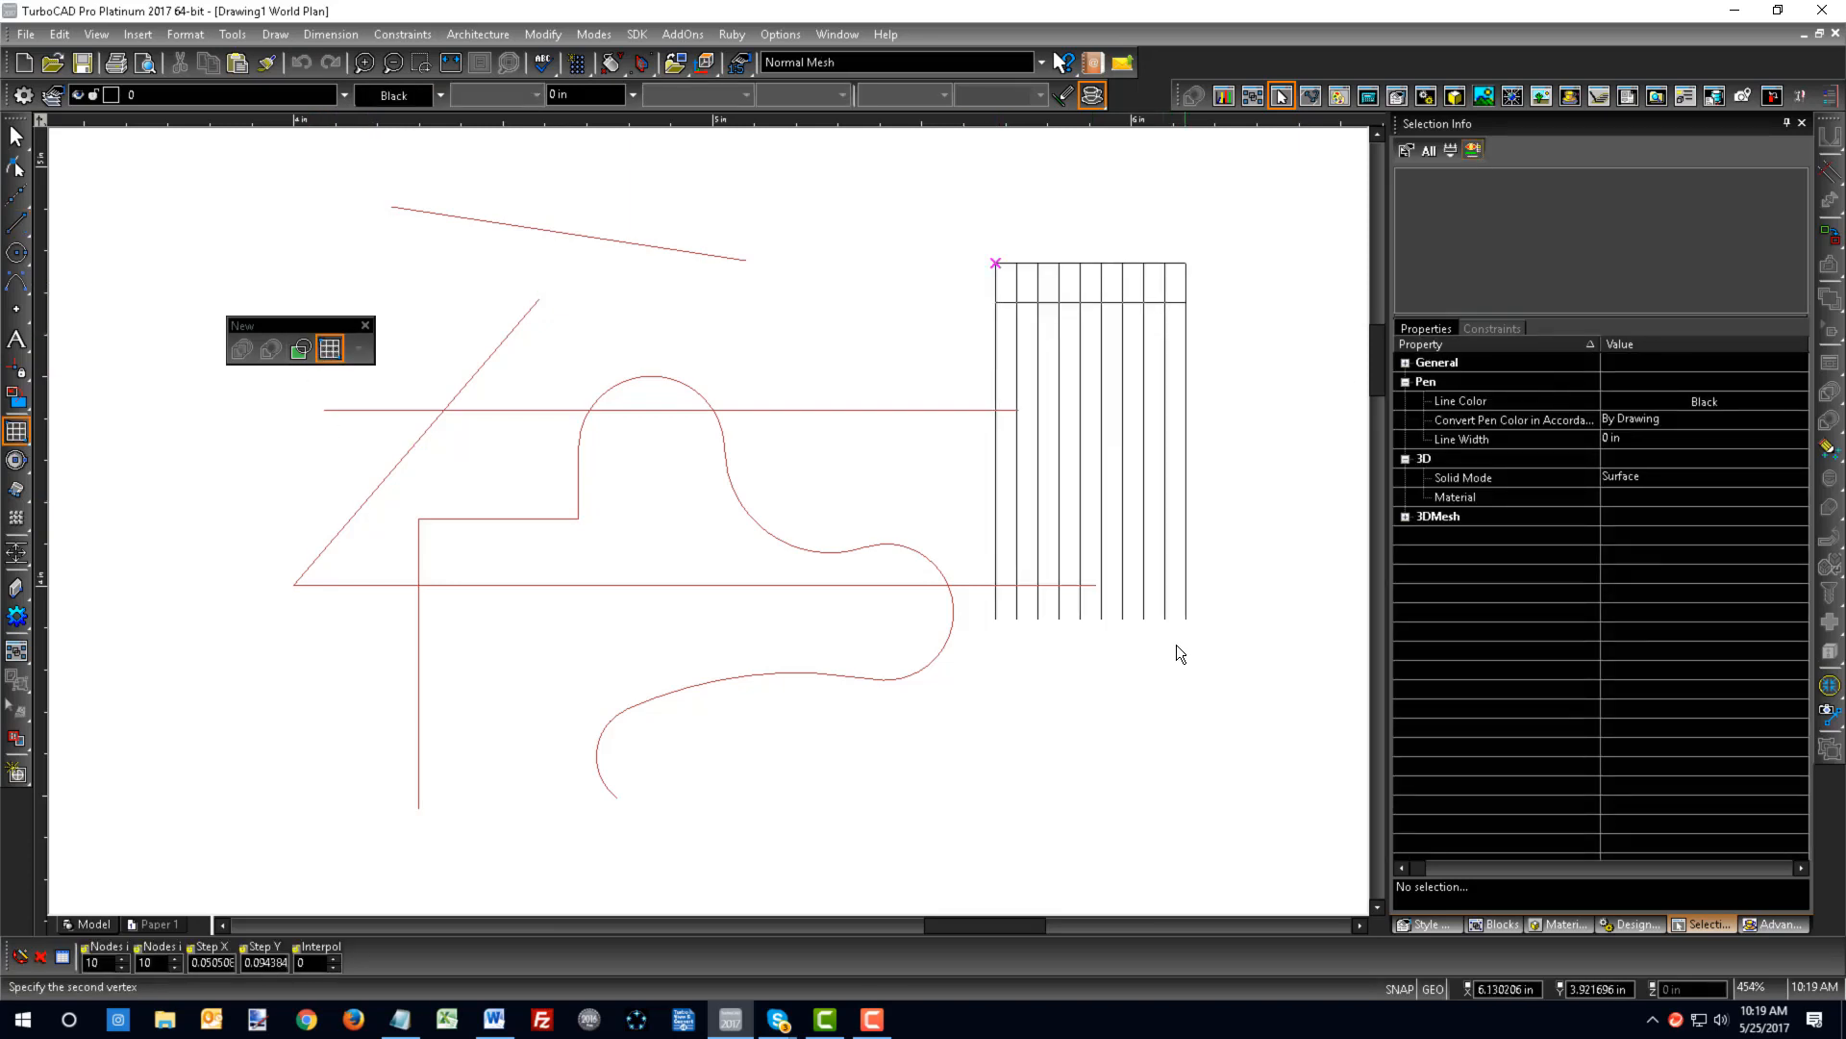
click(1307, 516)
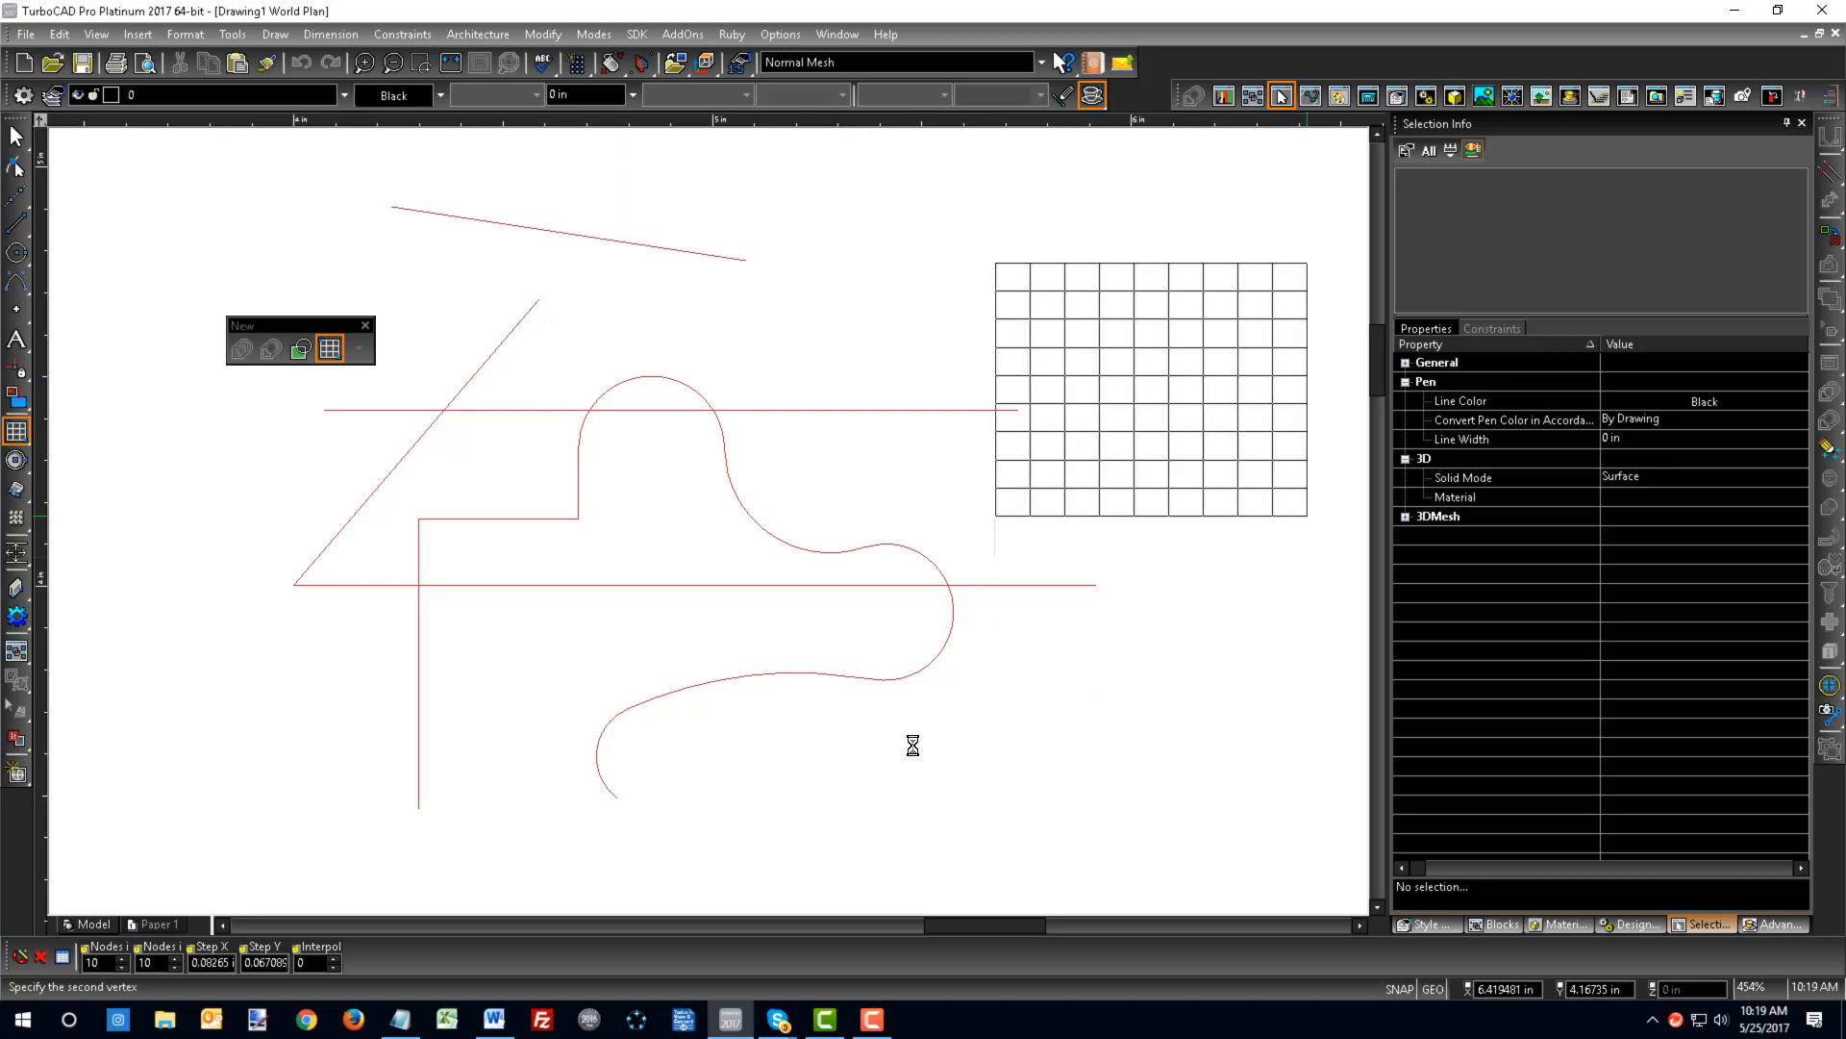
click(1093, 700)
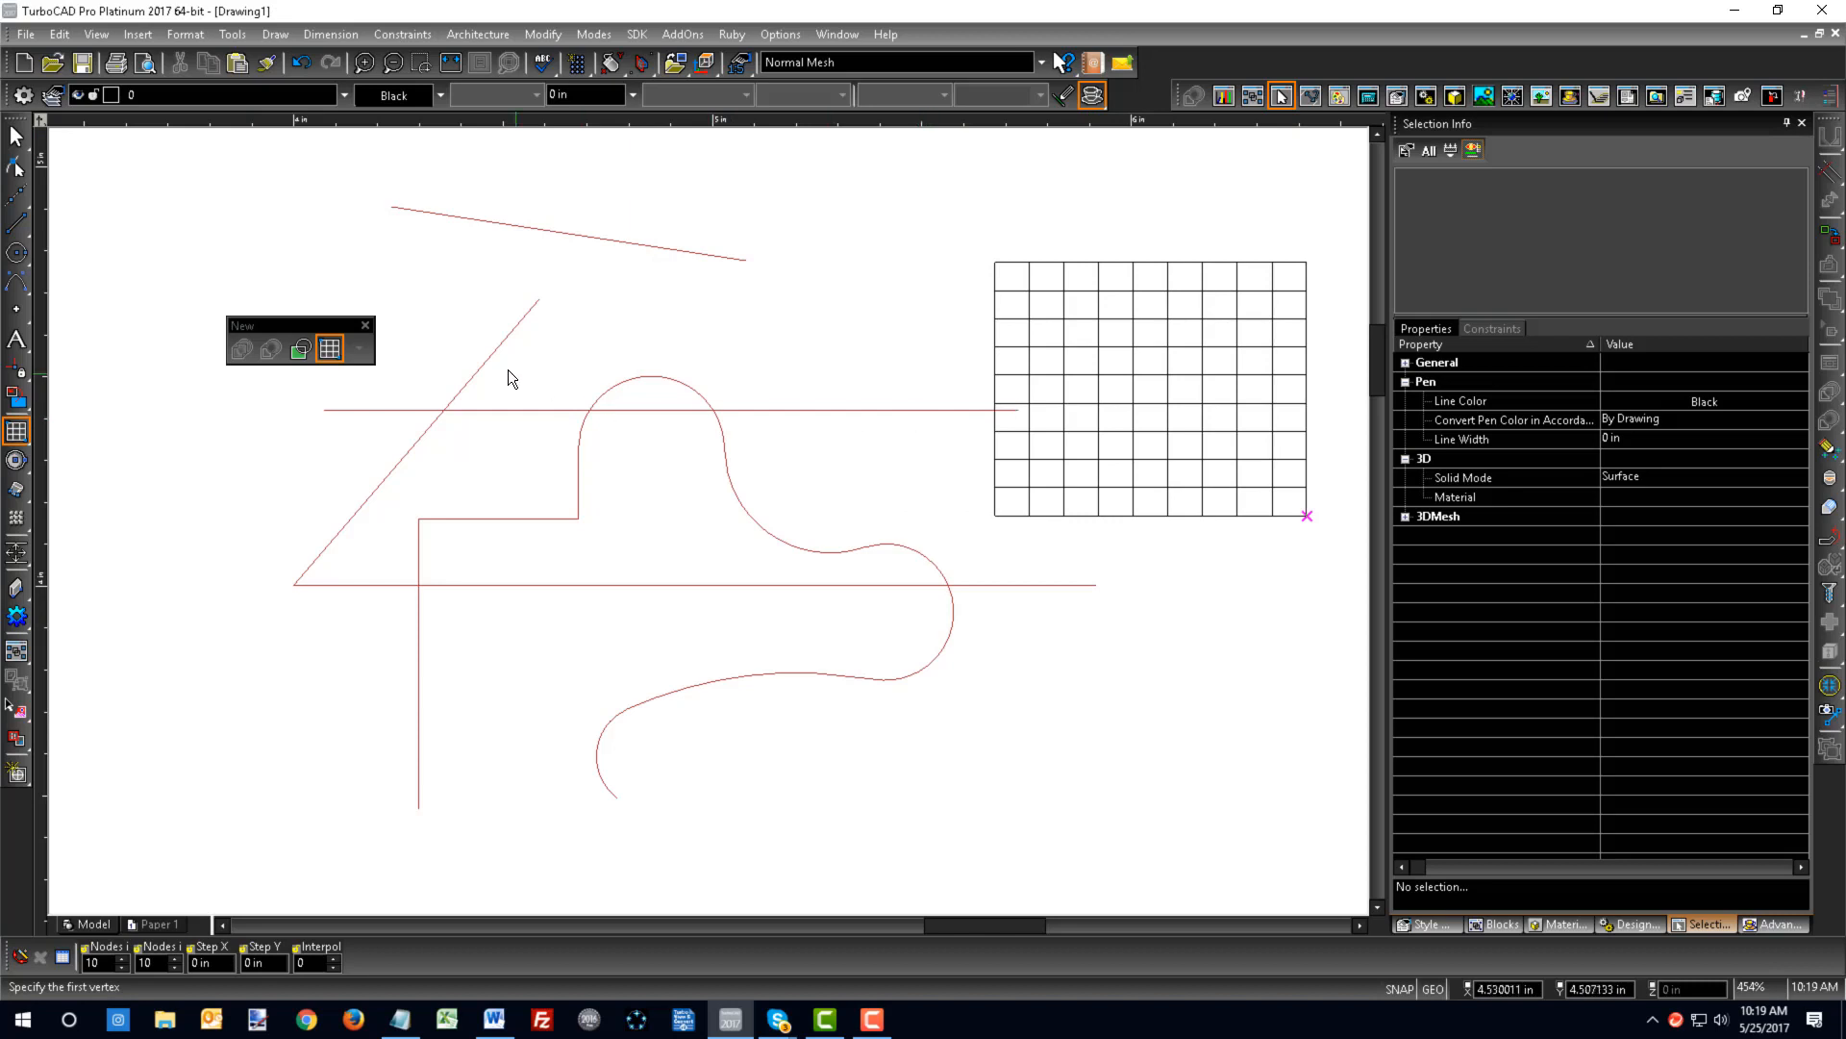
drag(332, 333, 179, 222)
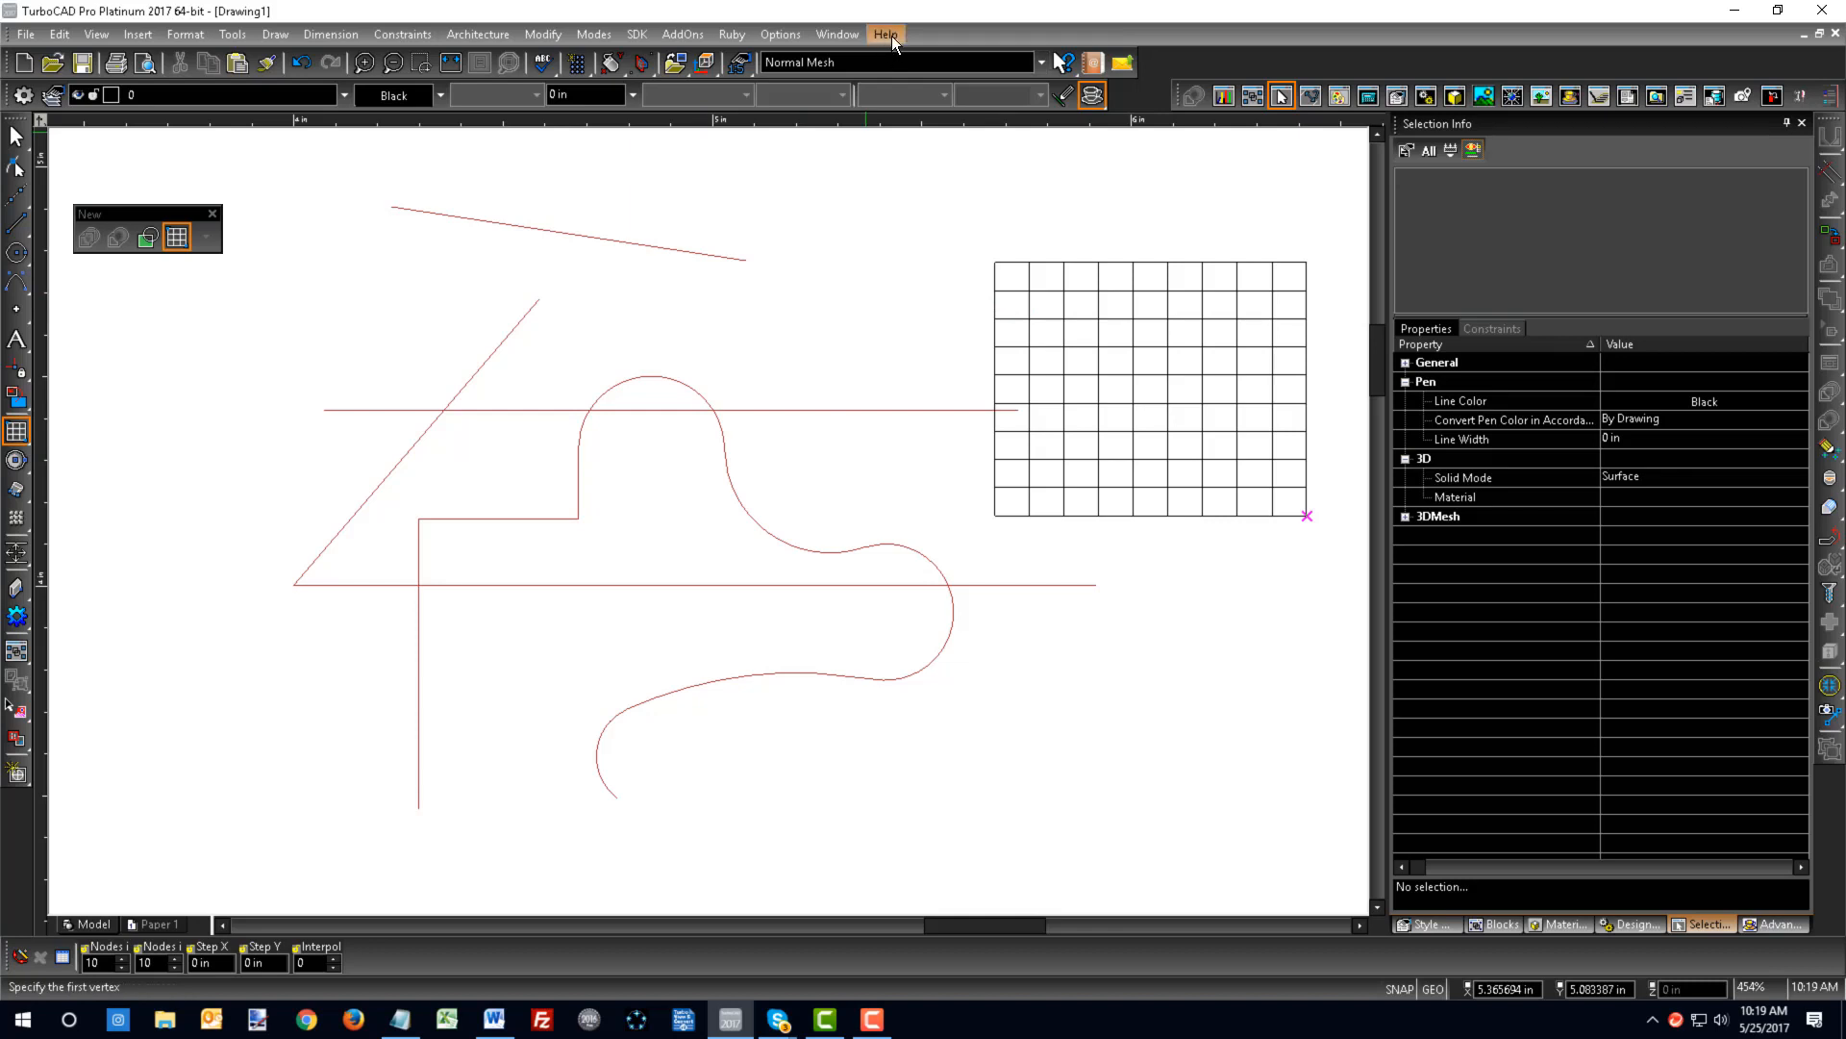
- Look up the online help pages for the Single Line tool and the Circle Center and Point tool
click(1064, 64)
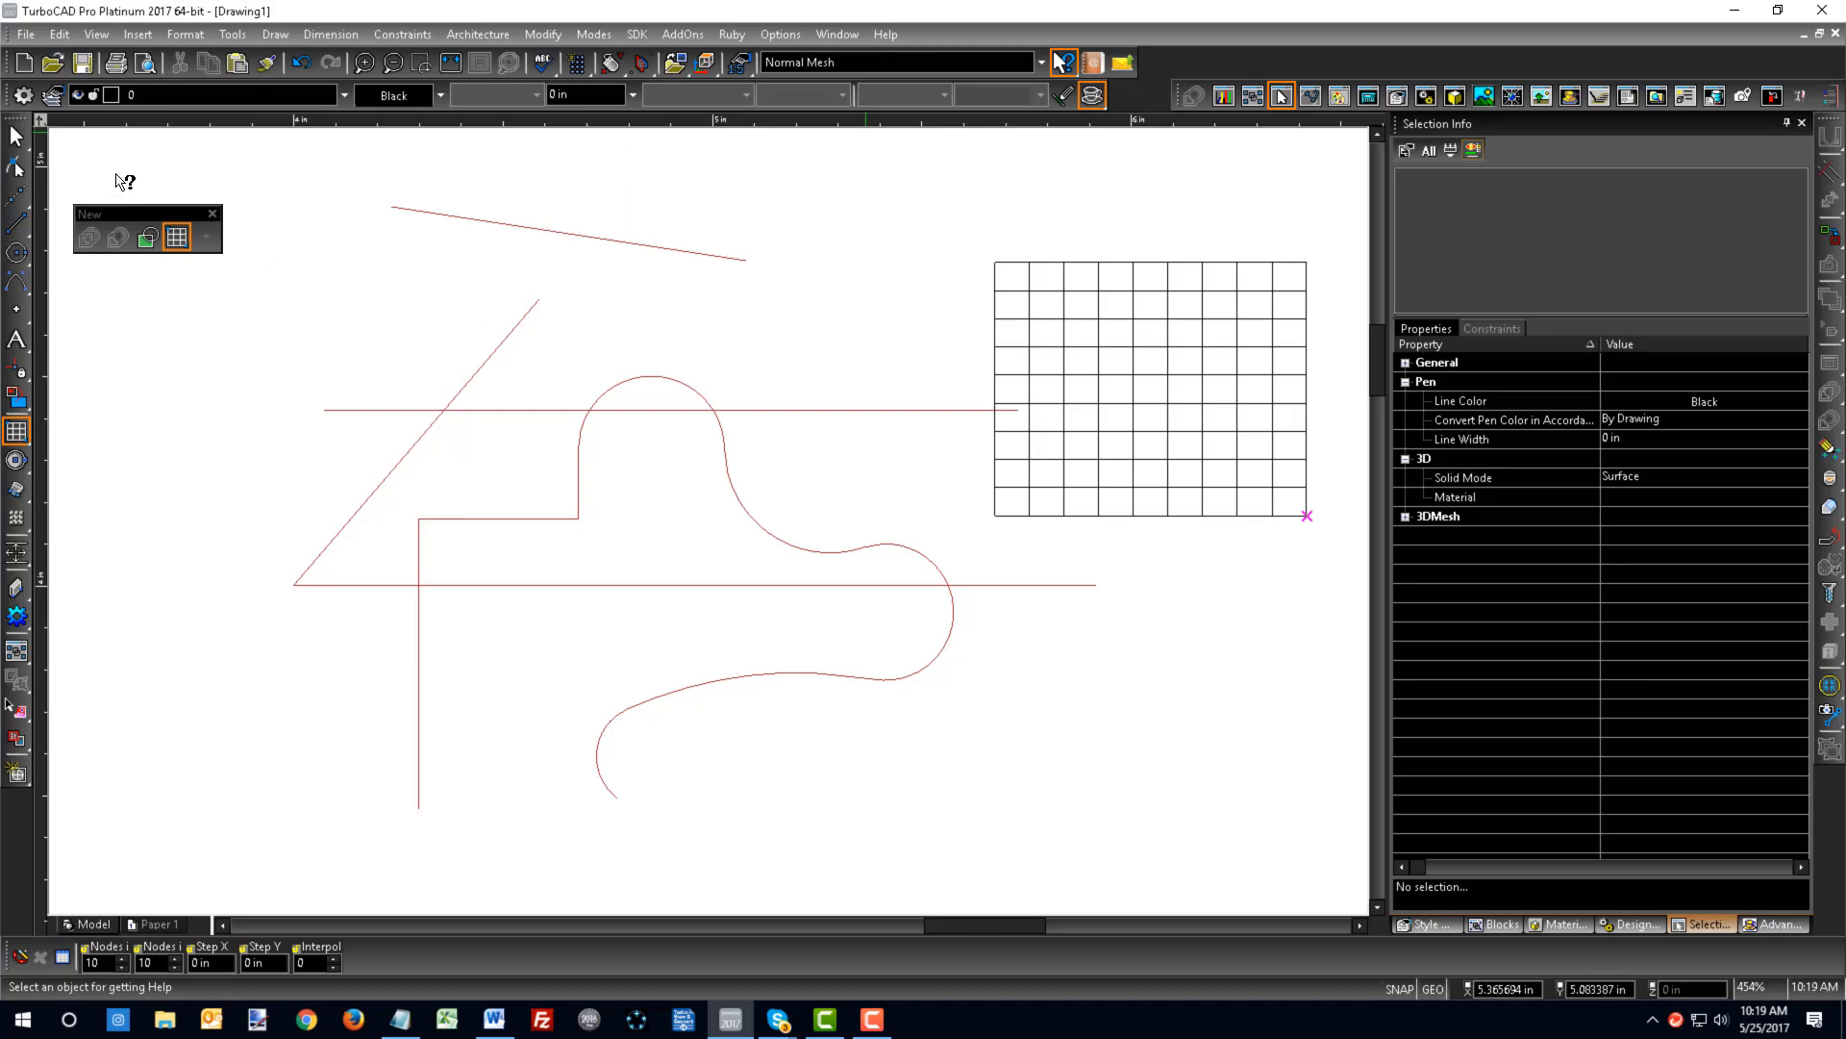
click(278, 39)
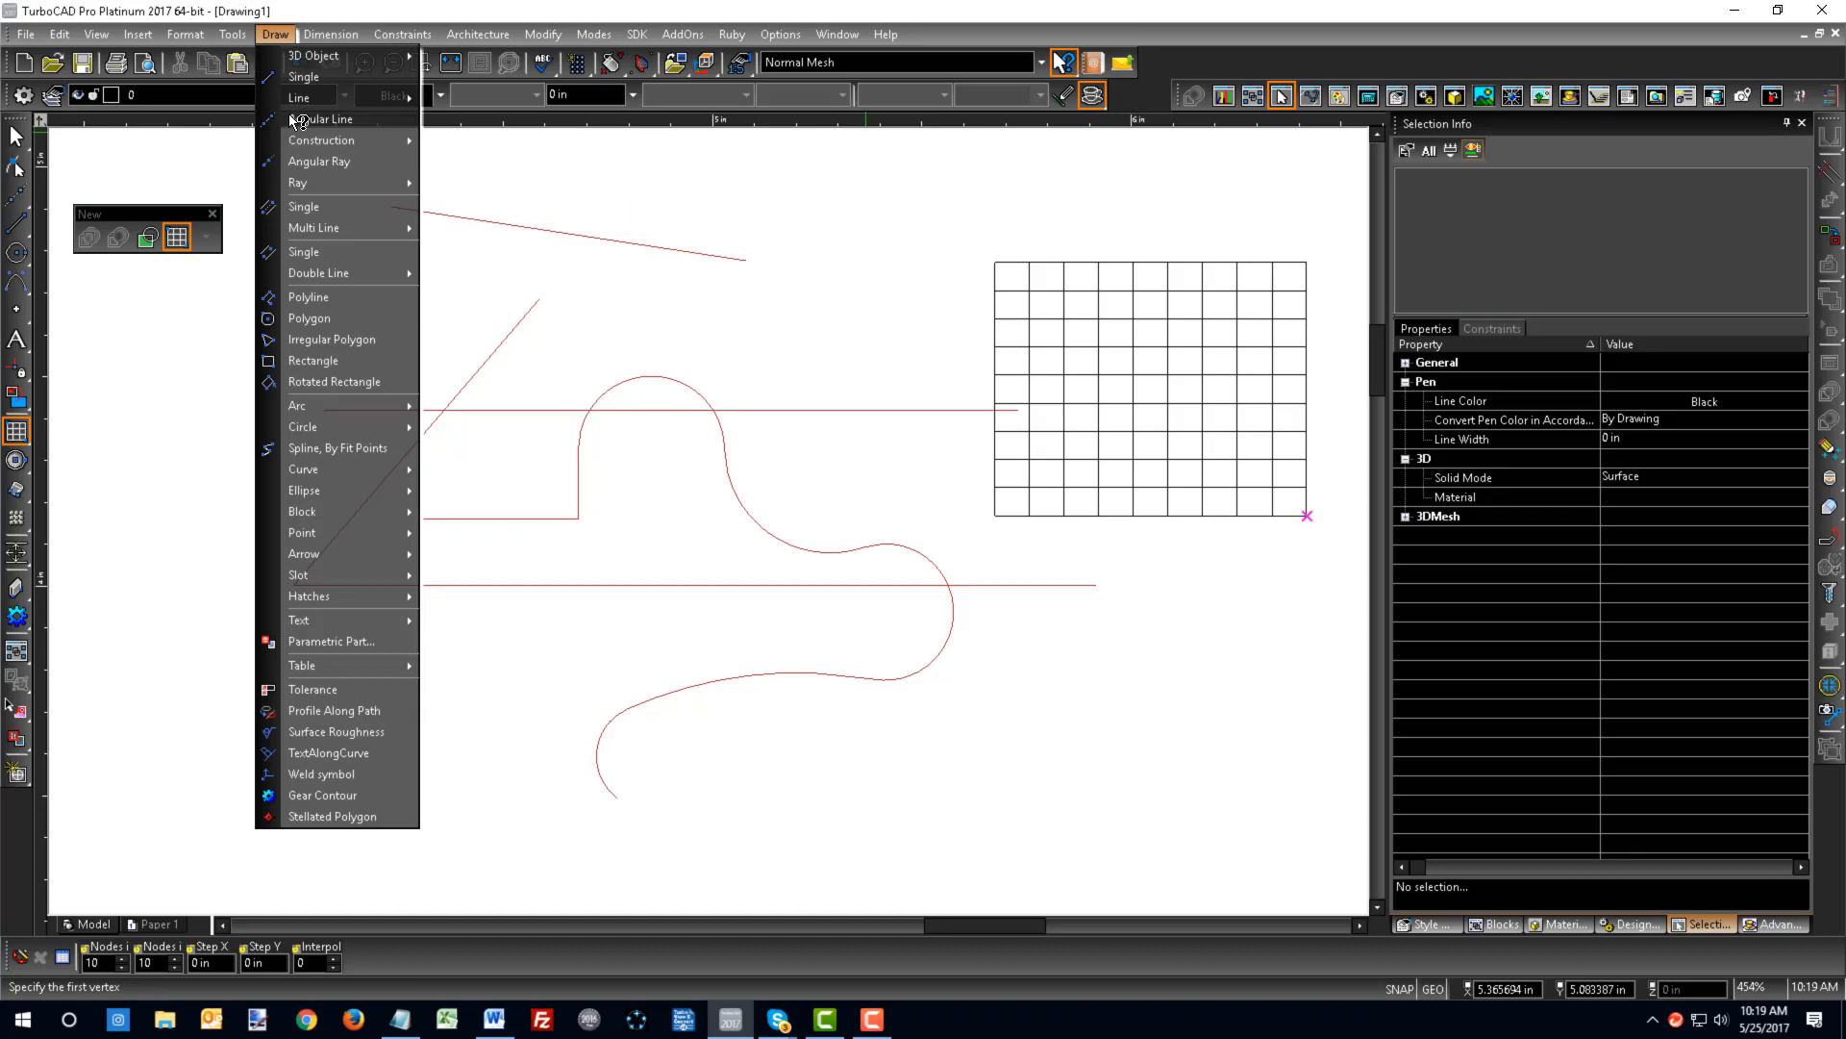
click(293, 81)
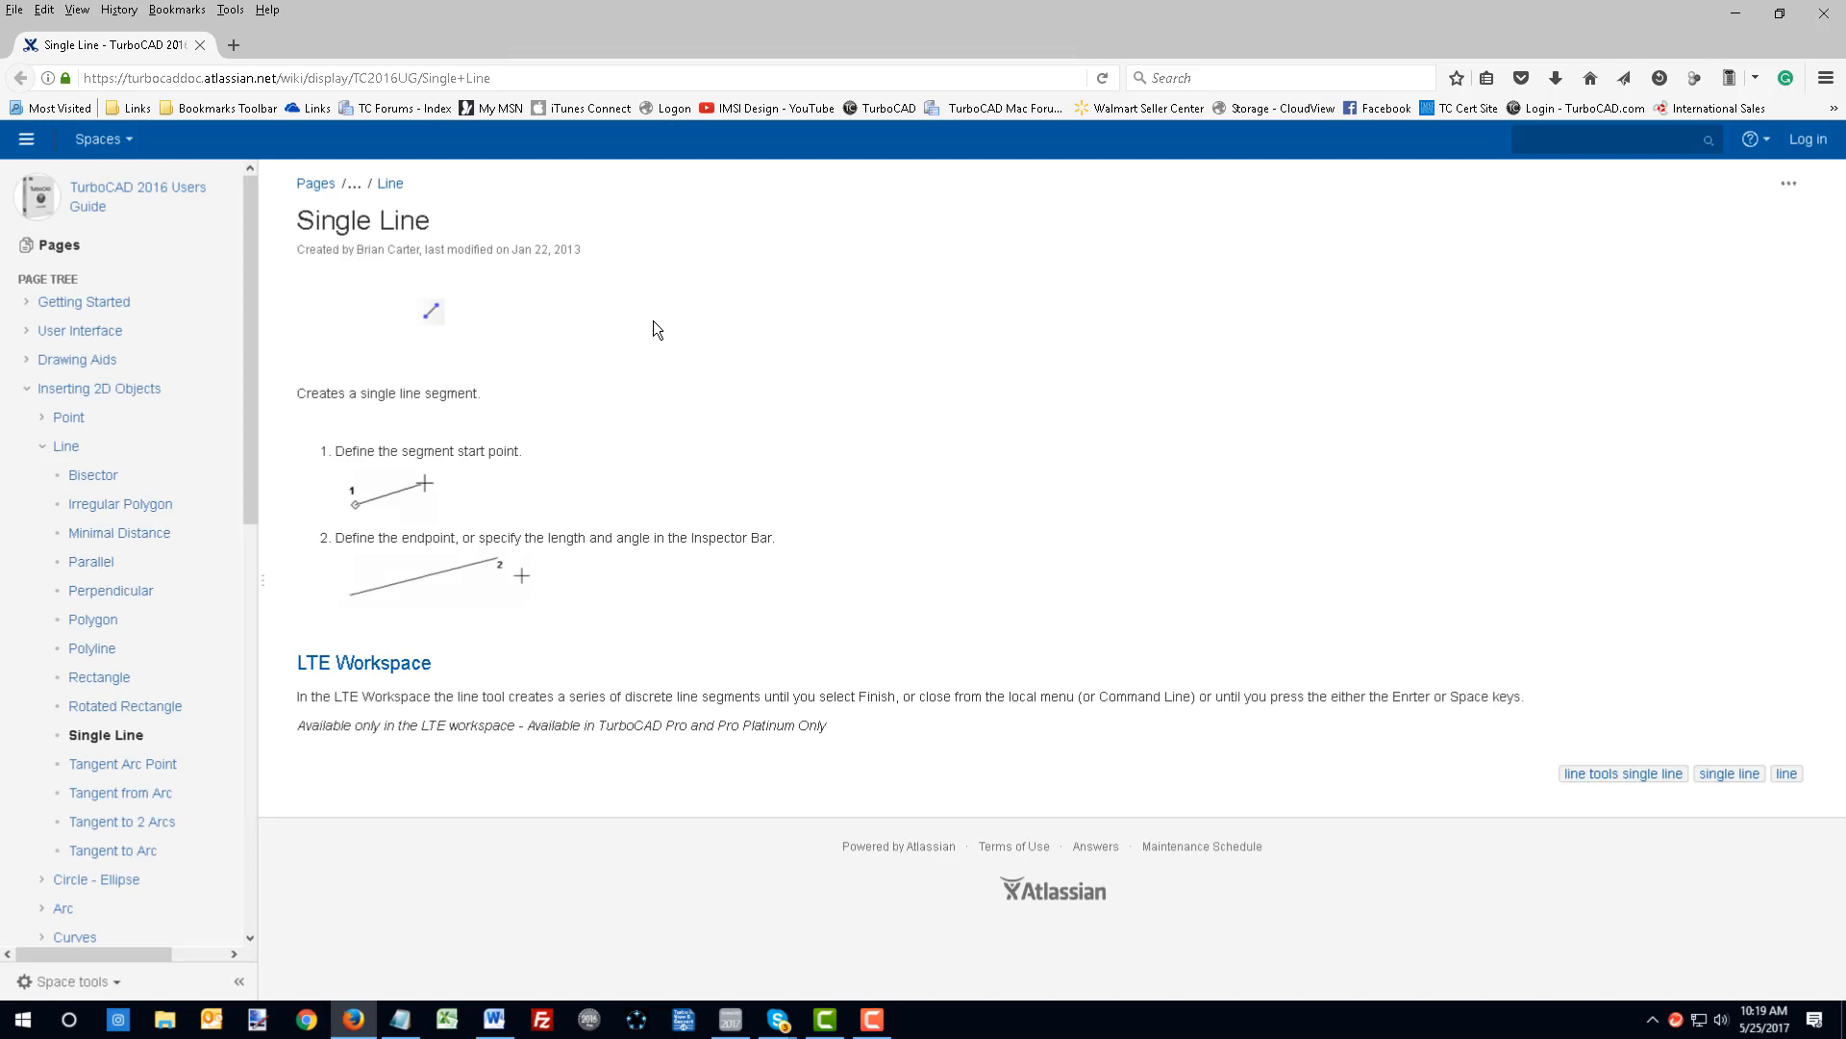
key(alt+Tab)
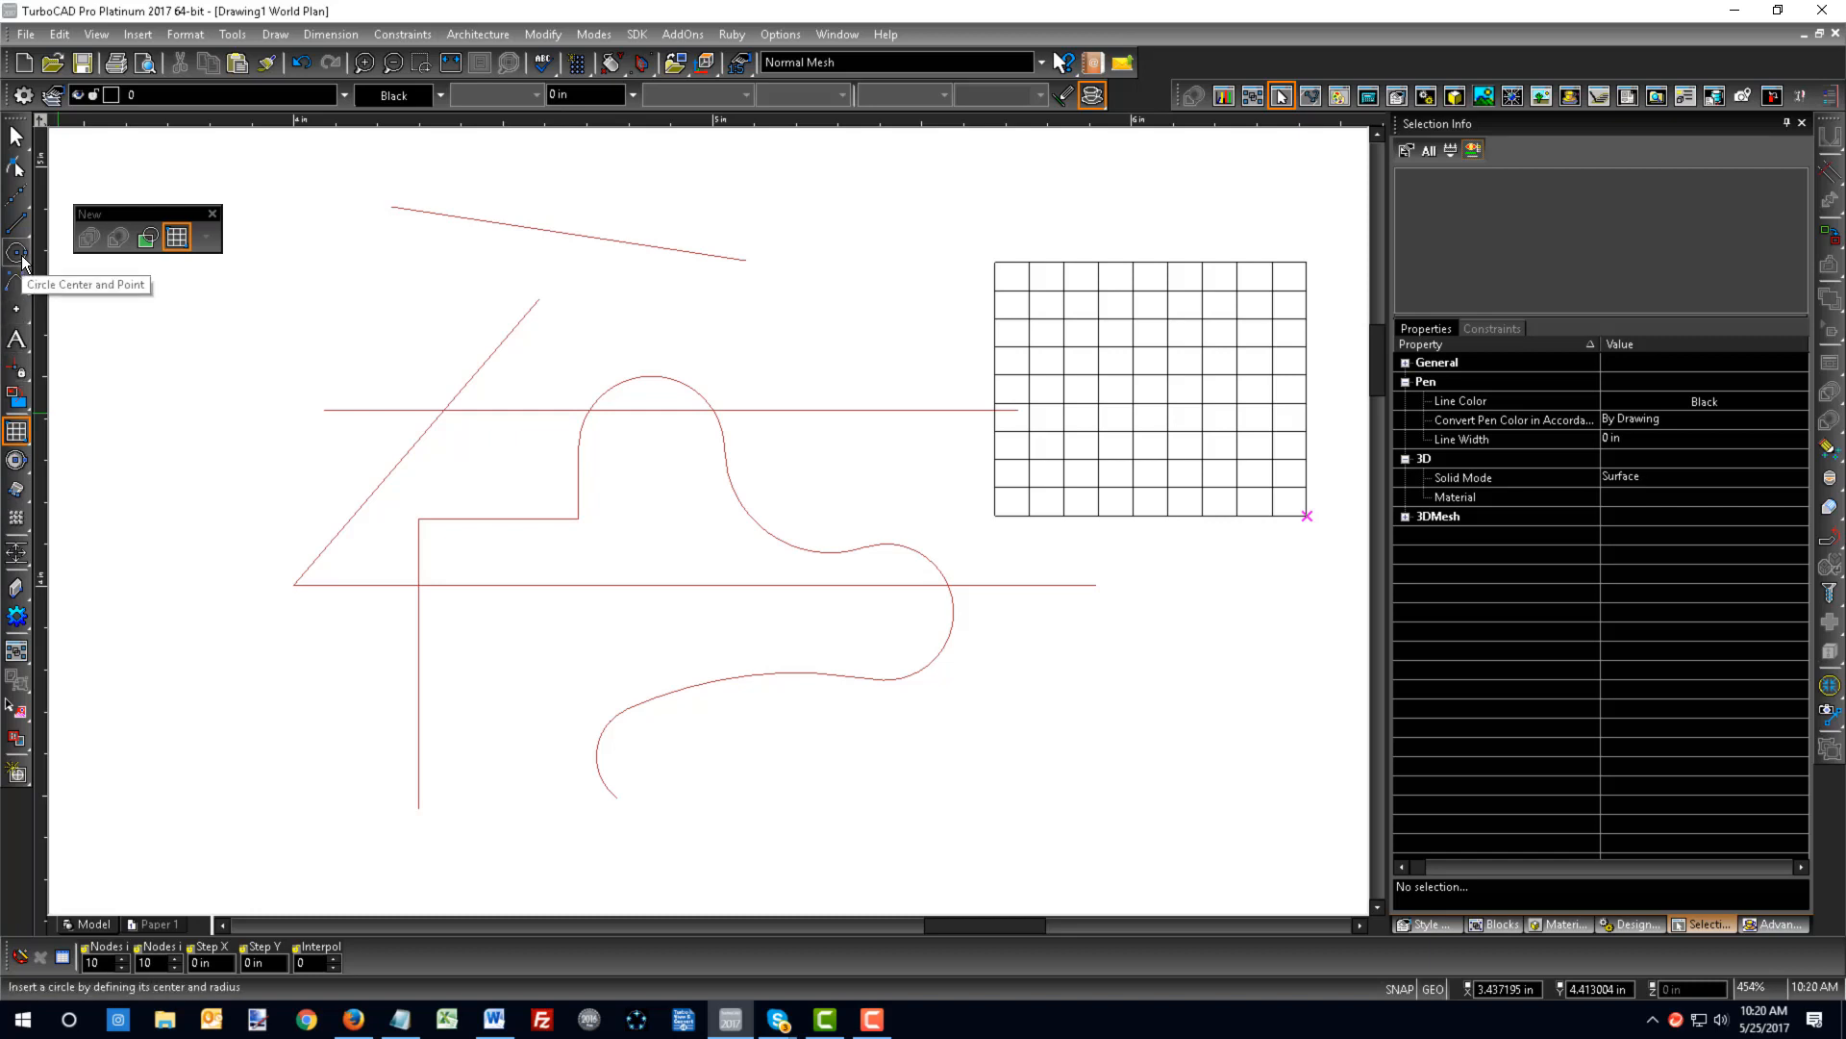
key(F1)
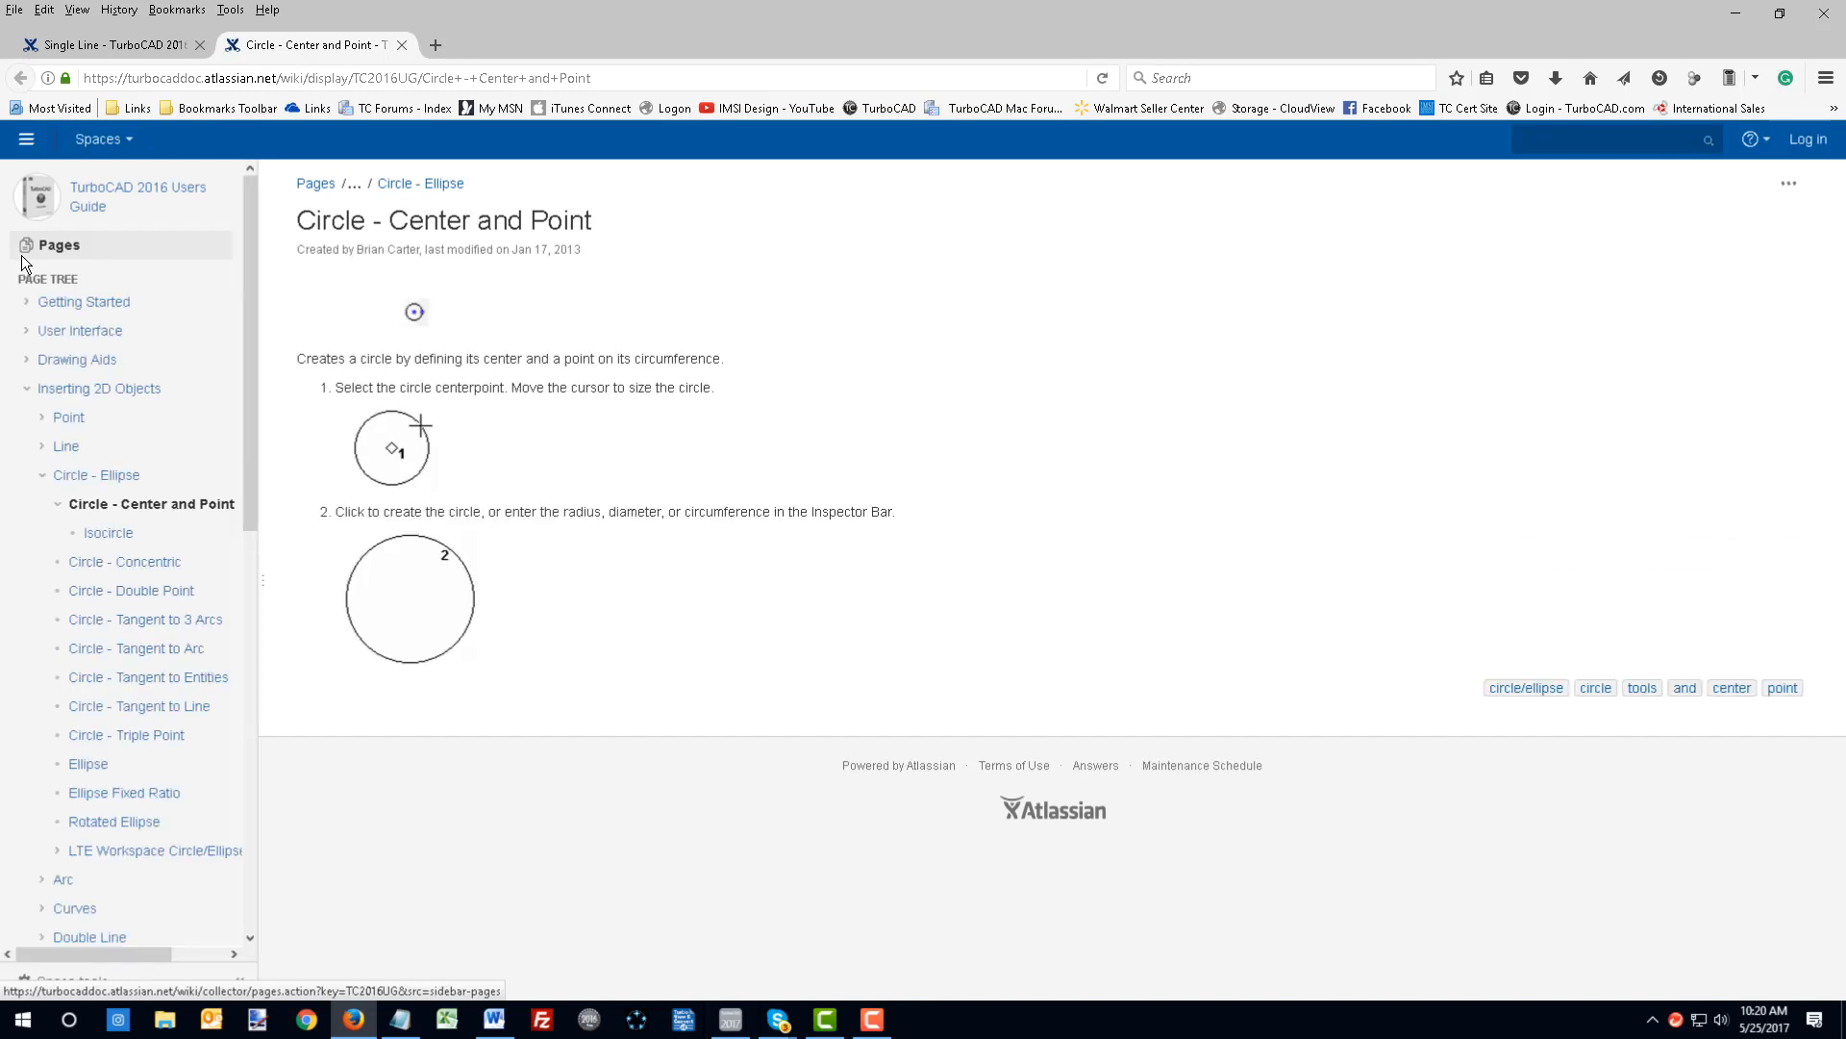
key(alt+Tab)
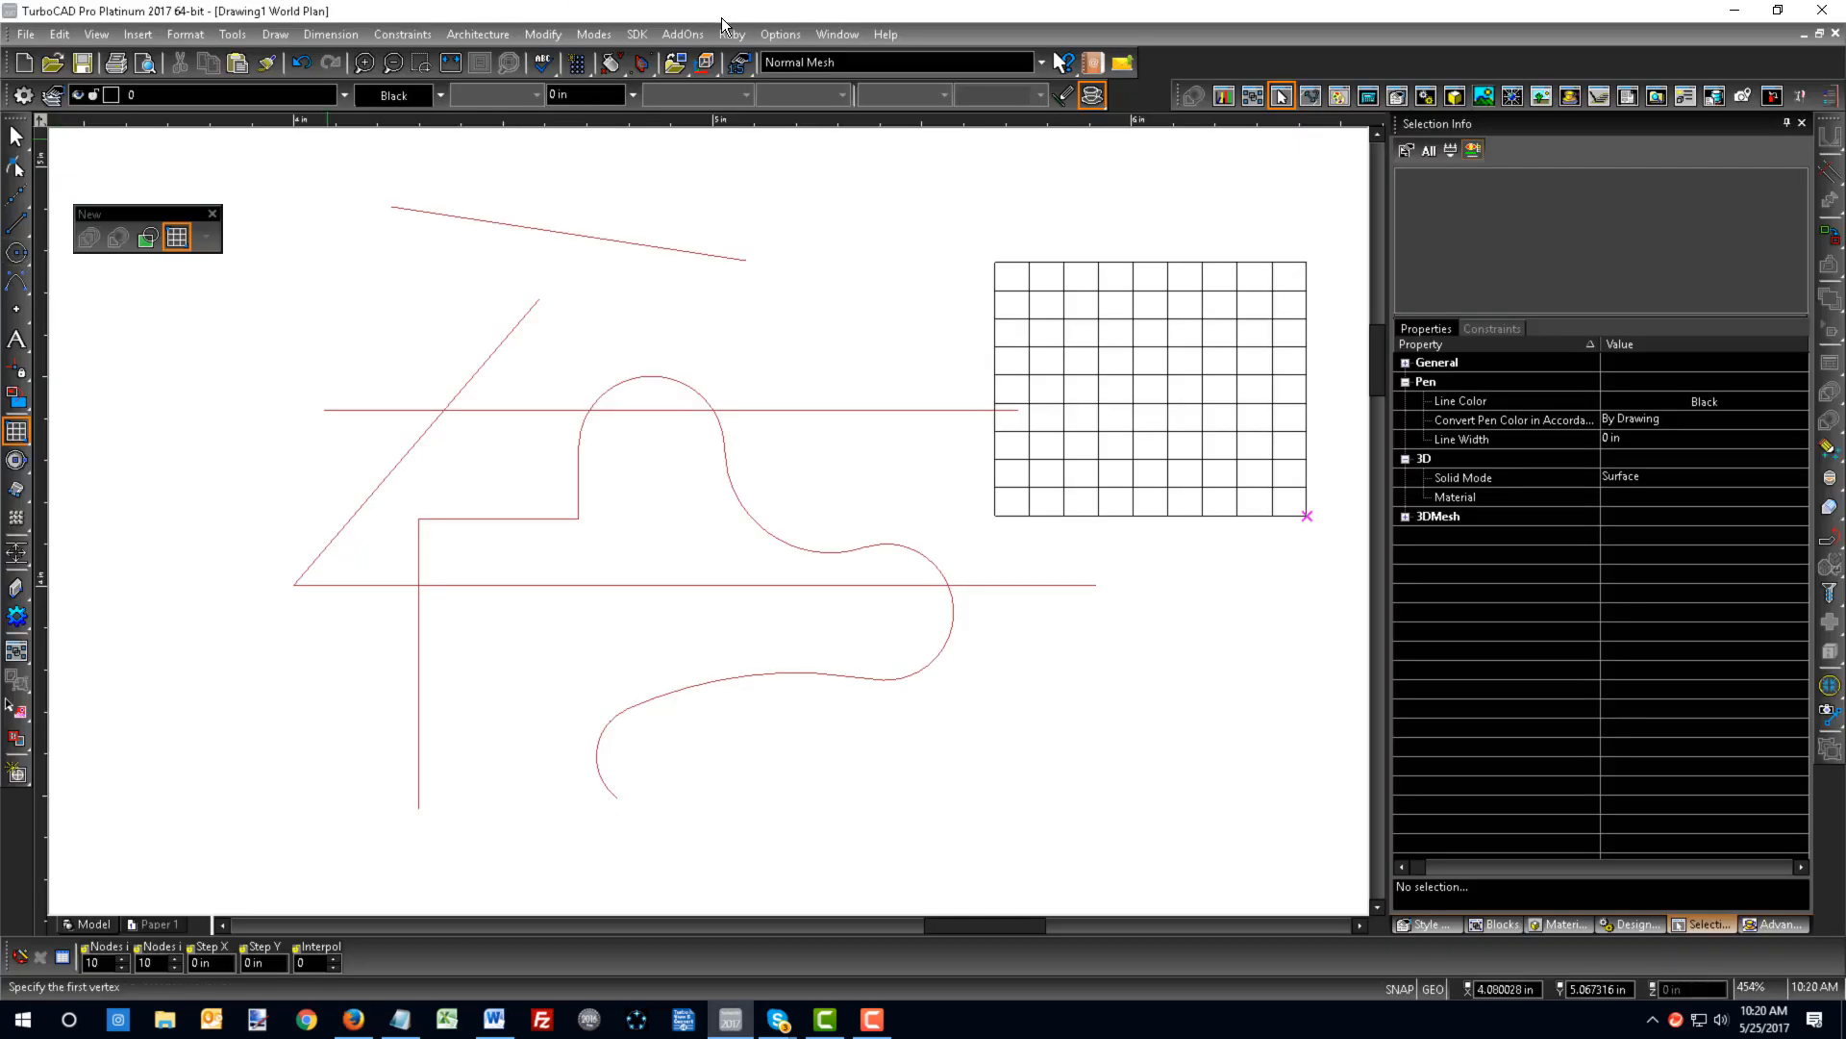
- View the Getting Started Videos page and browse the playlists on the TurboCAD Design Group YouTube channel
click(897, 33)
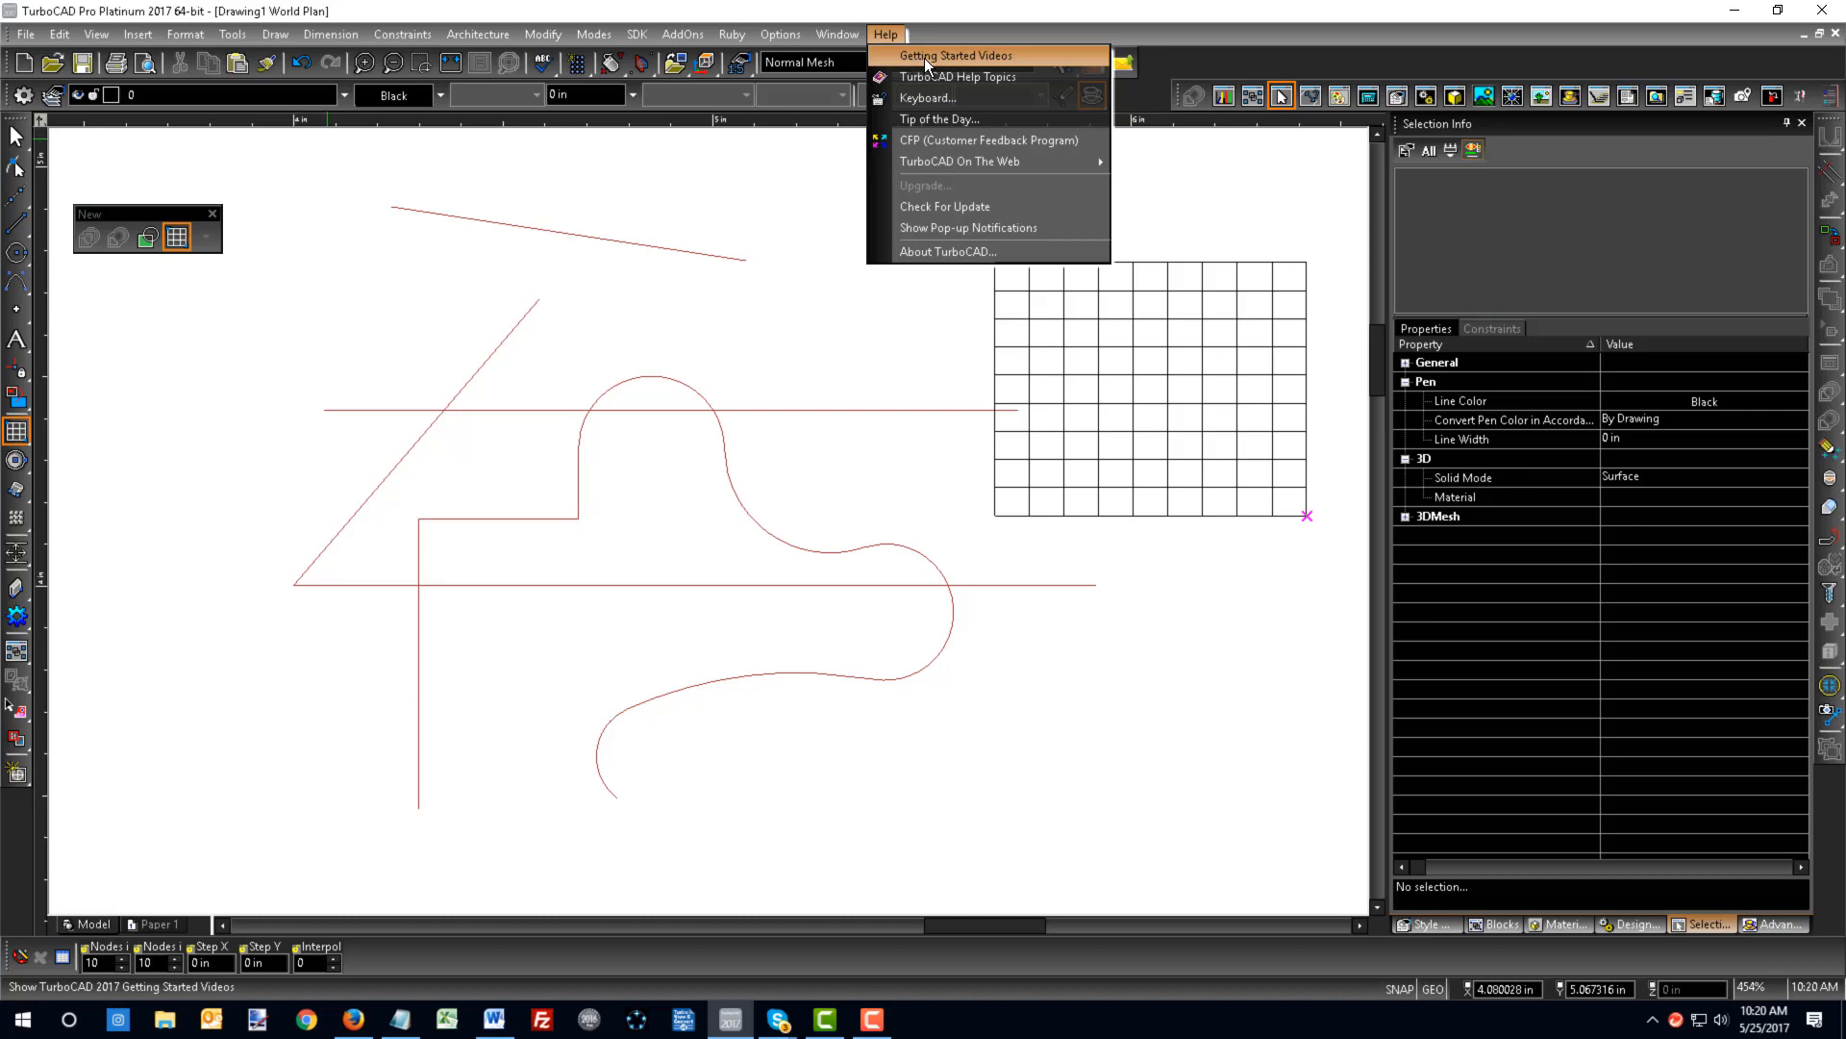
click(925, 58)
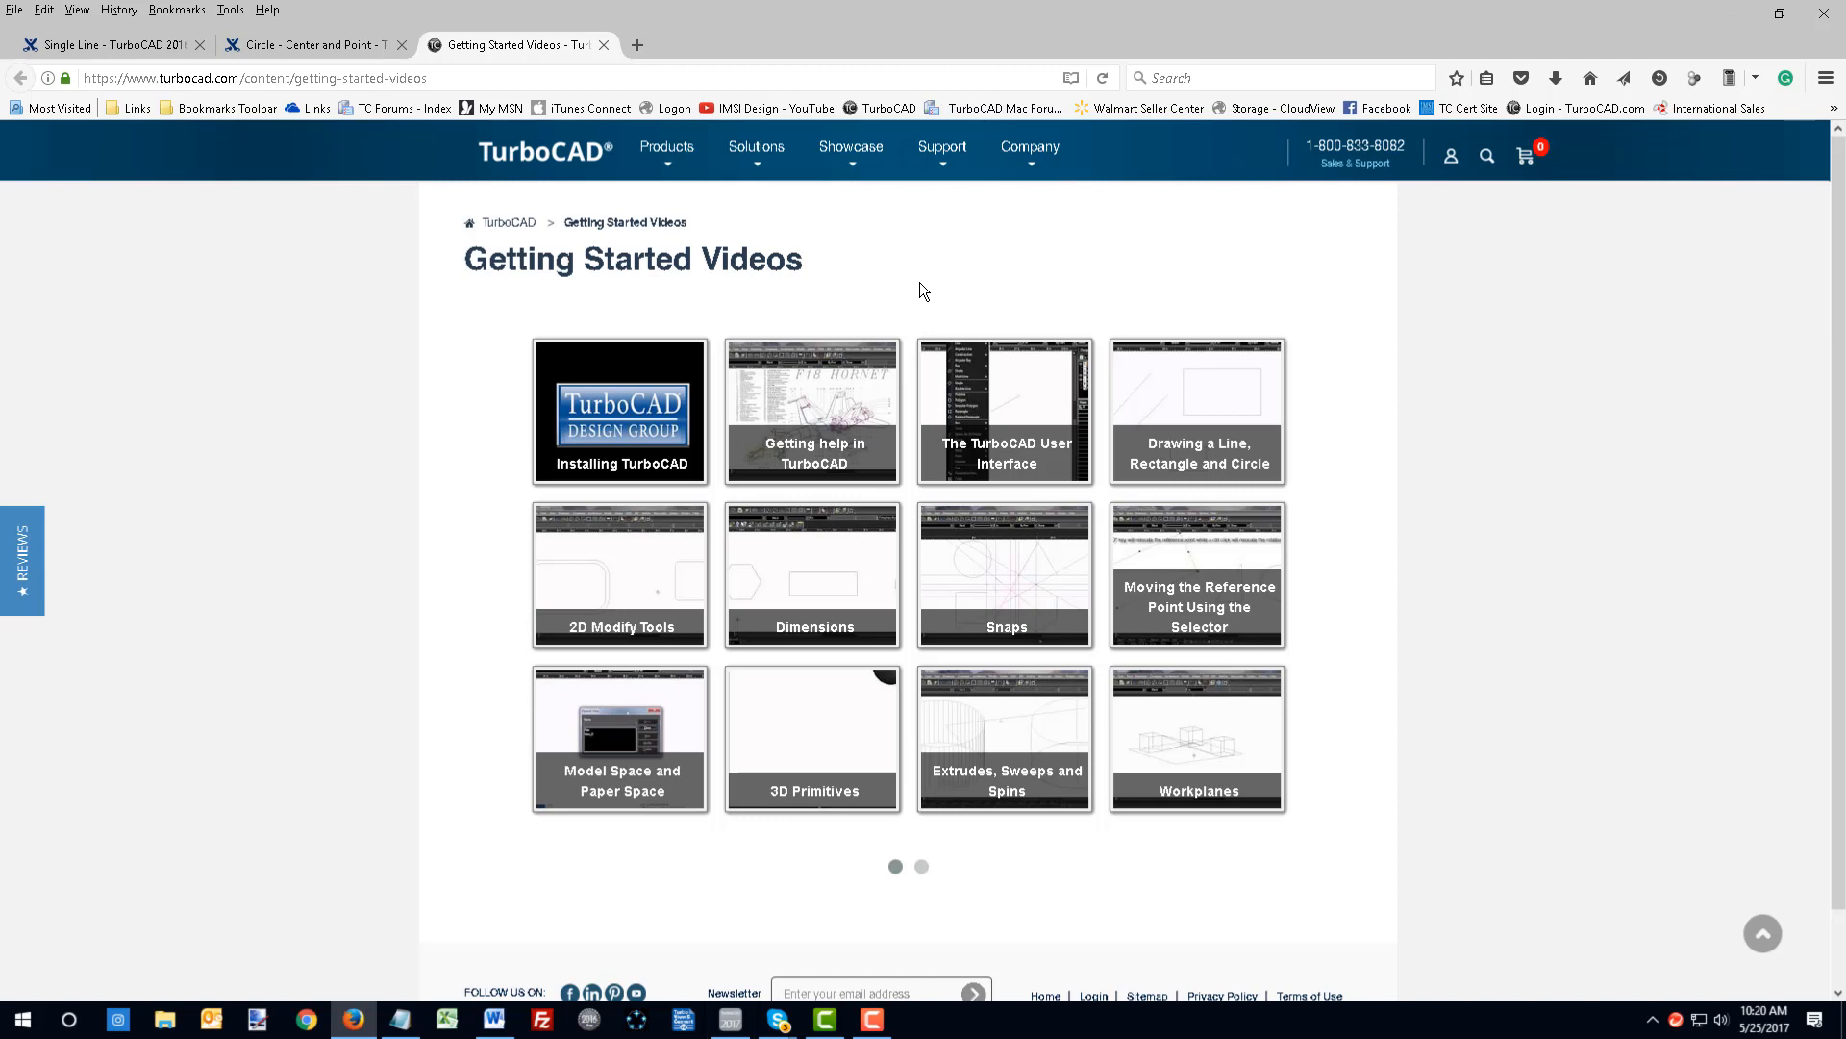
click(769, 113)
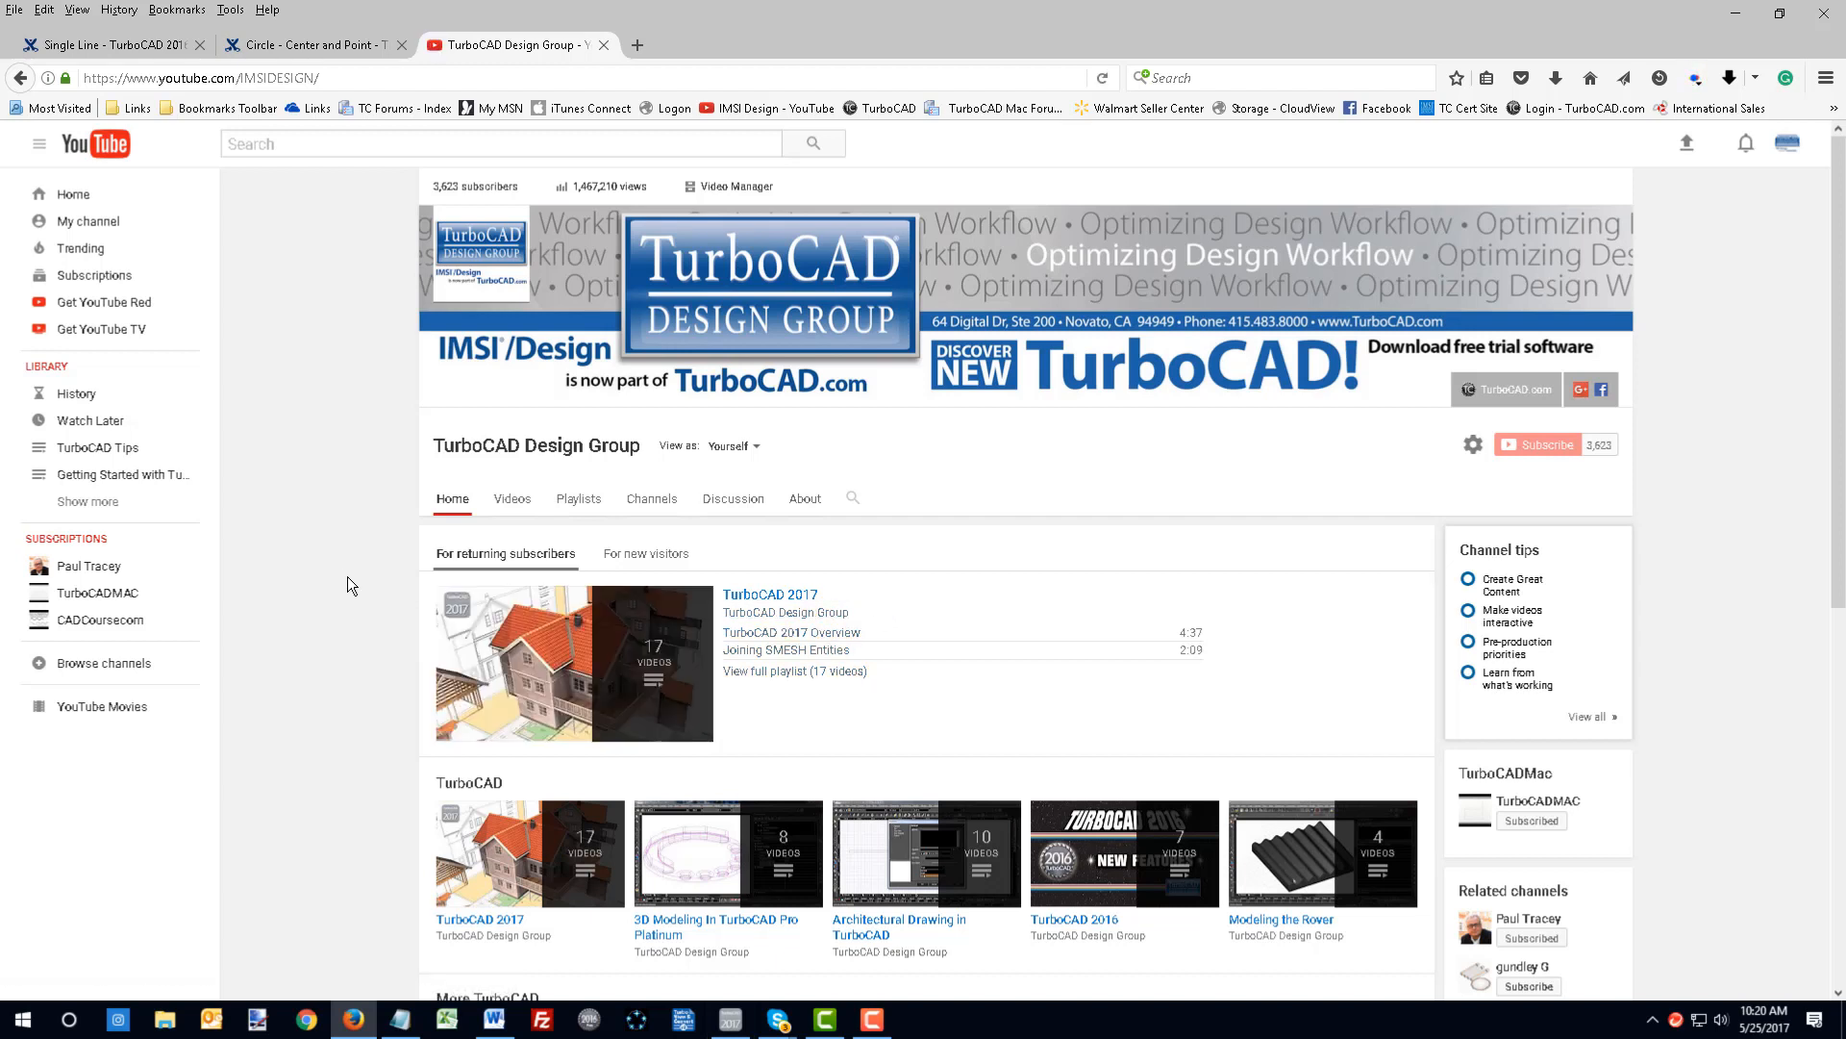
scroll(347, 577, down, 3)
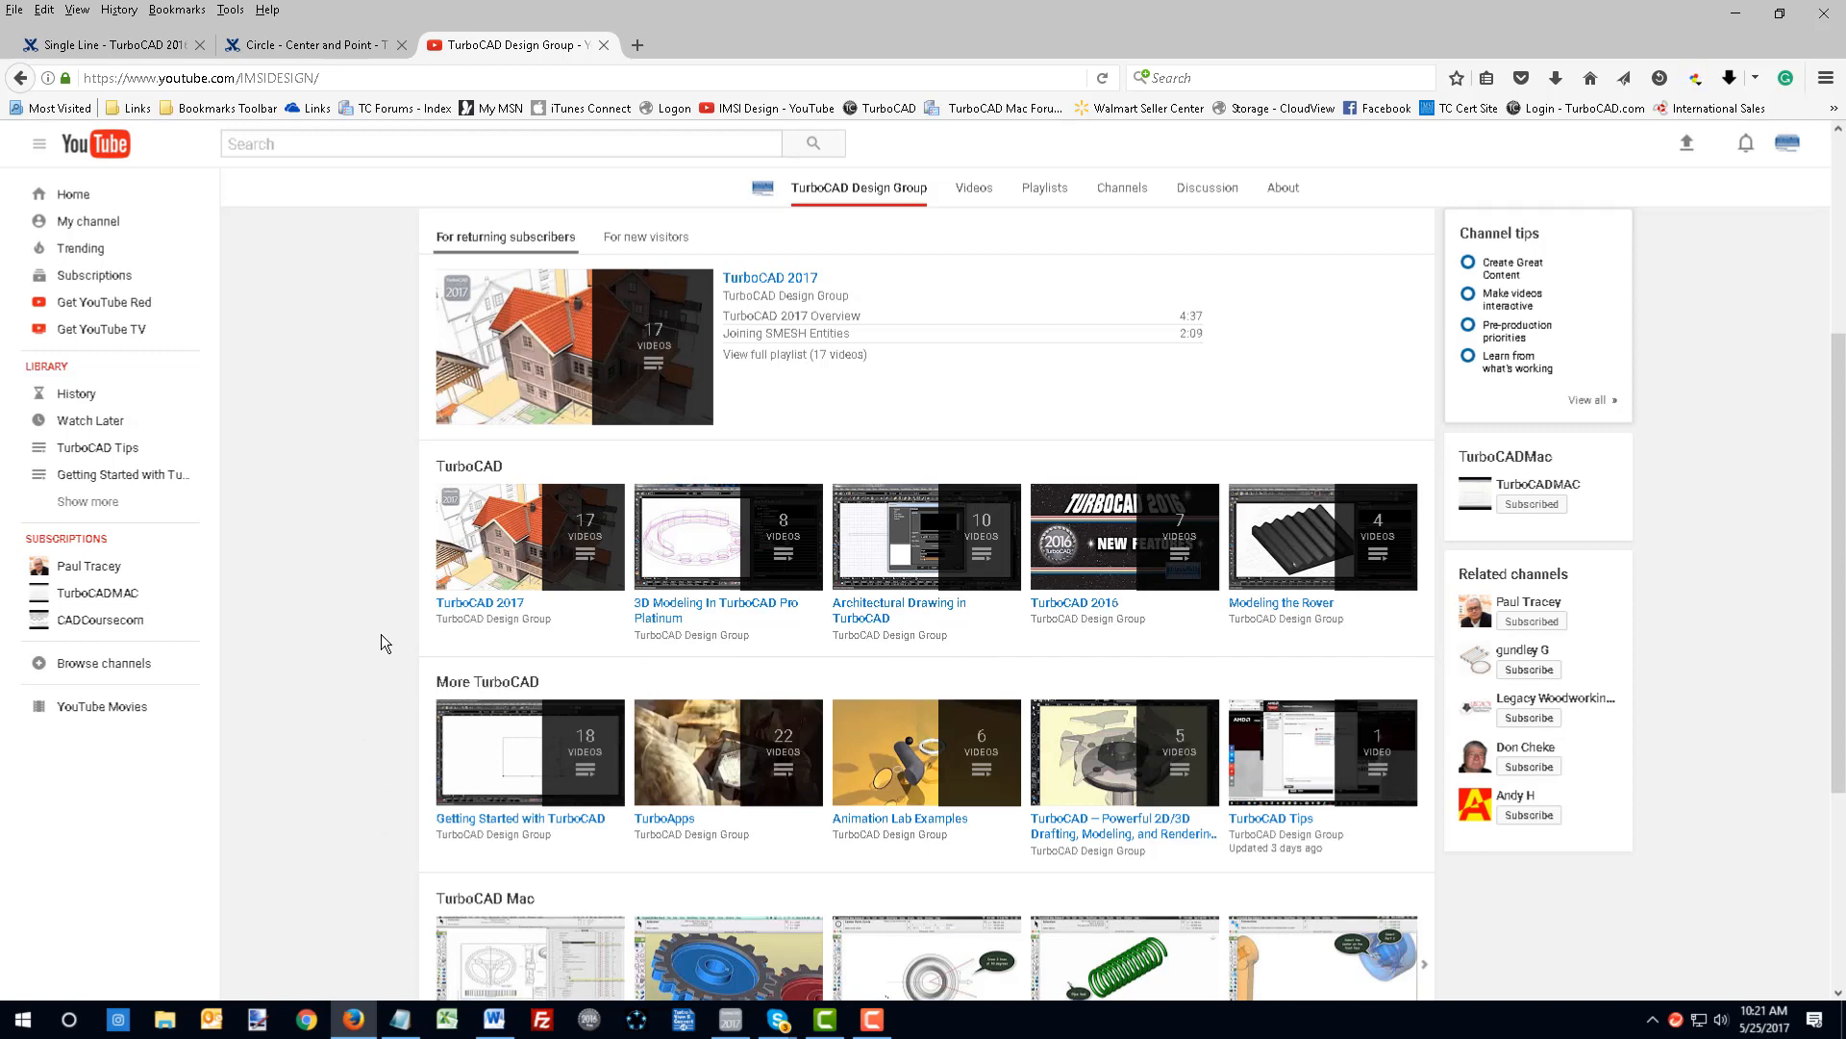
scroll(381, 632, down, 2)
scroll(381, 633, up, 3)
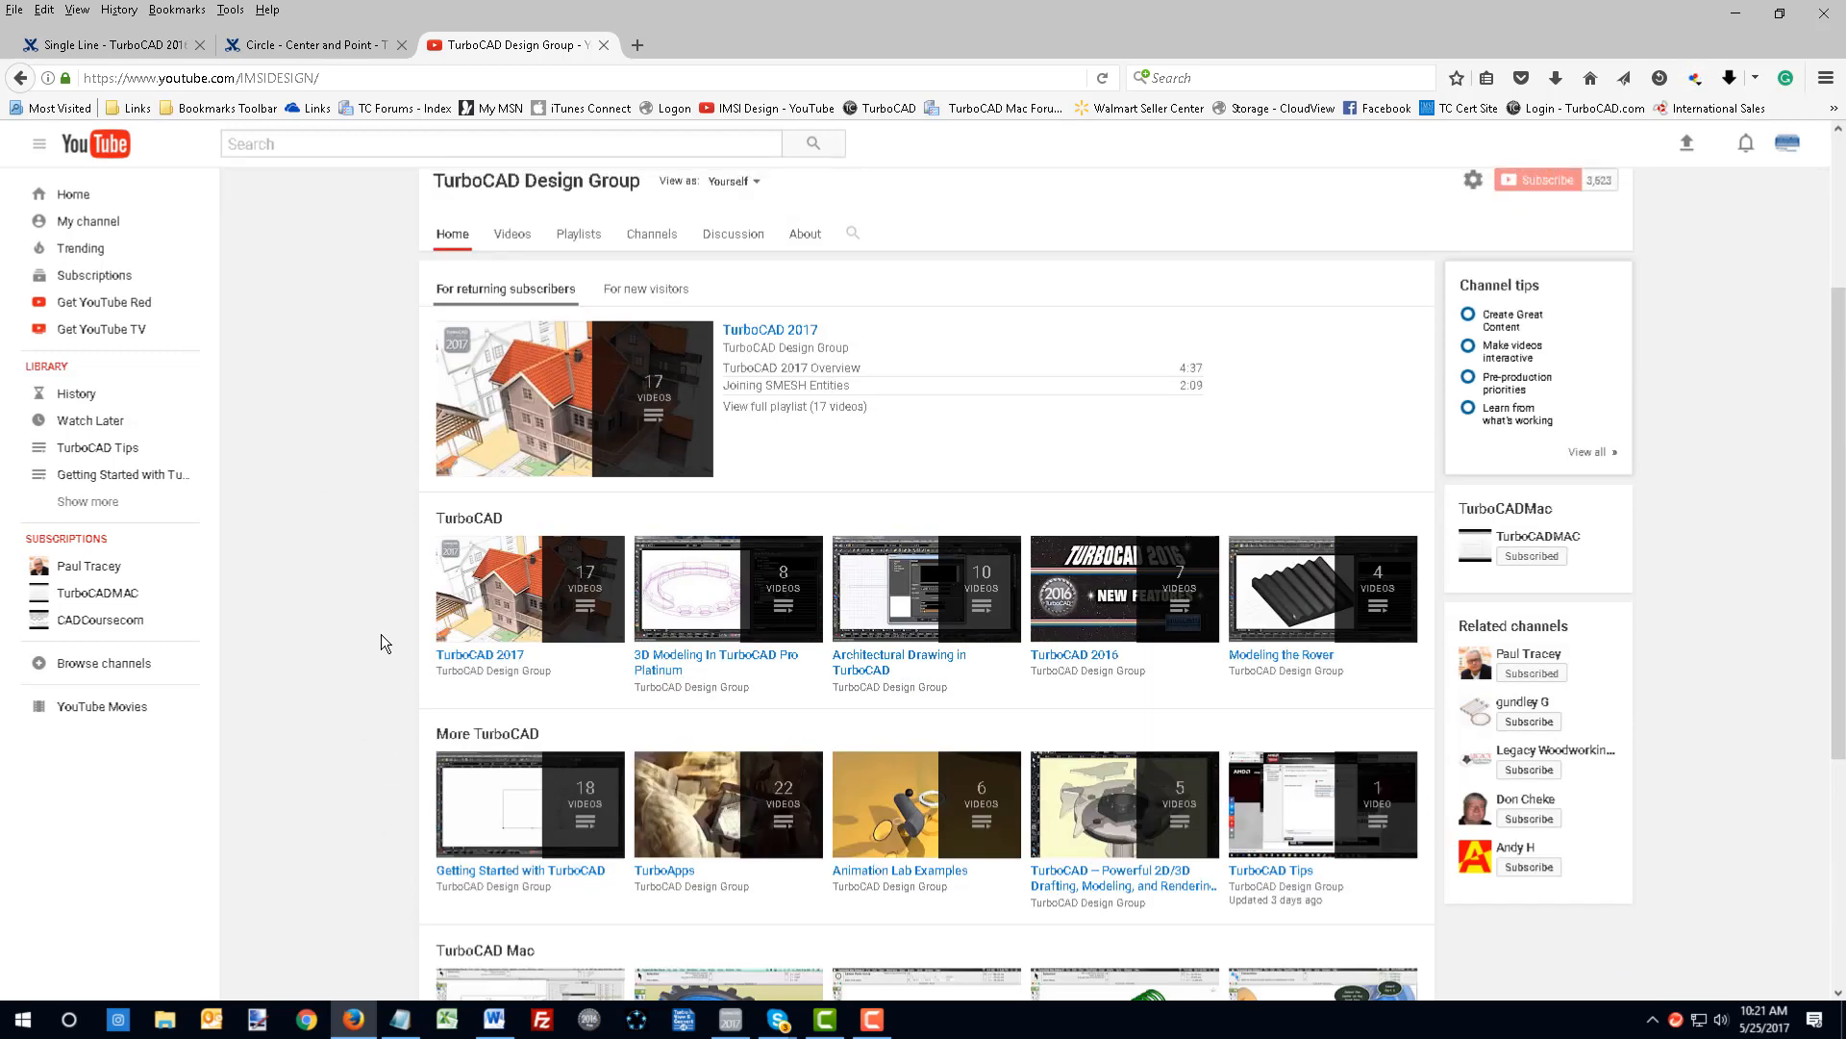
- Switch back to TurboCAD and open the TurboCAD Forum on the web
key(alt+Tab)
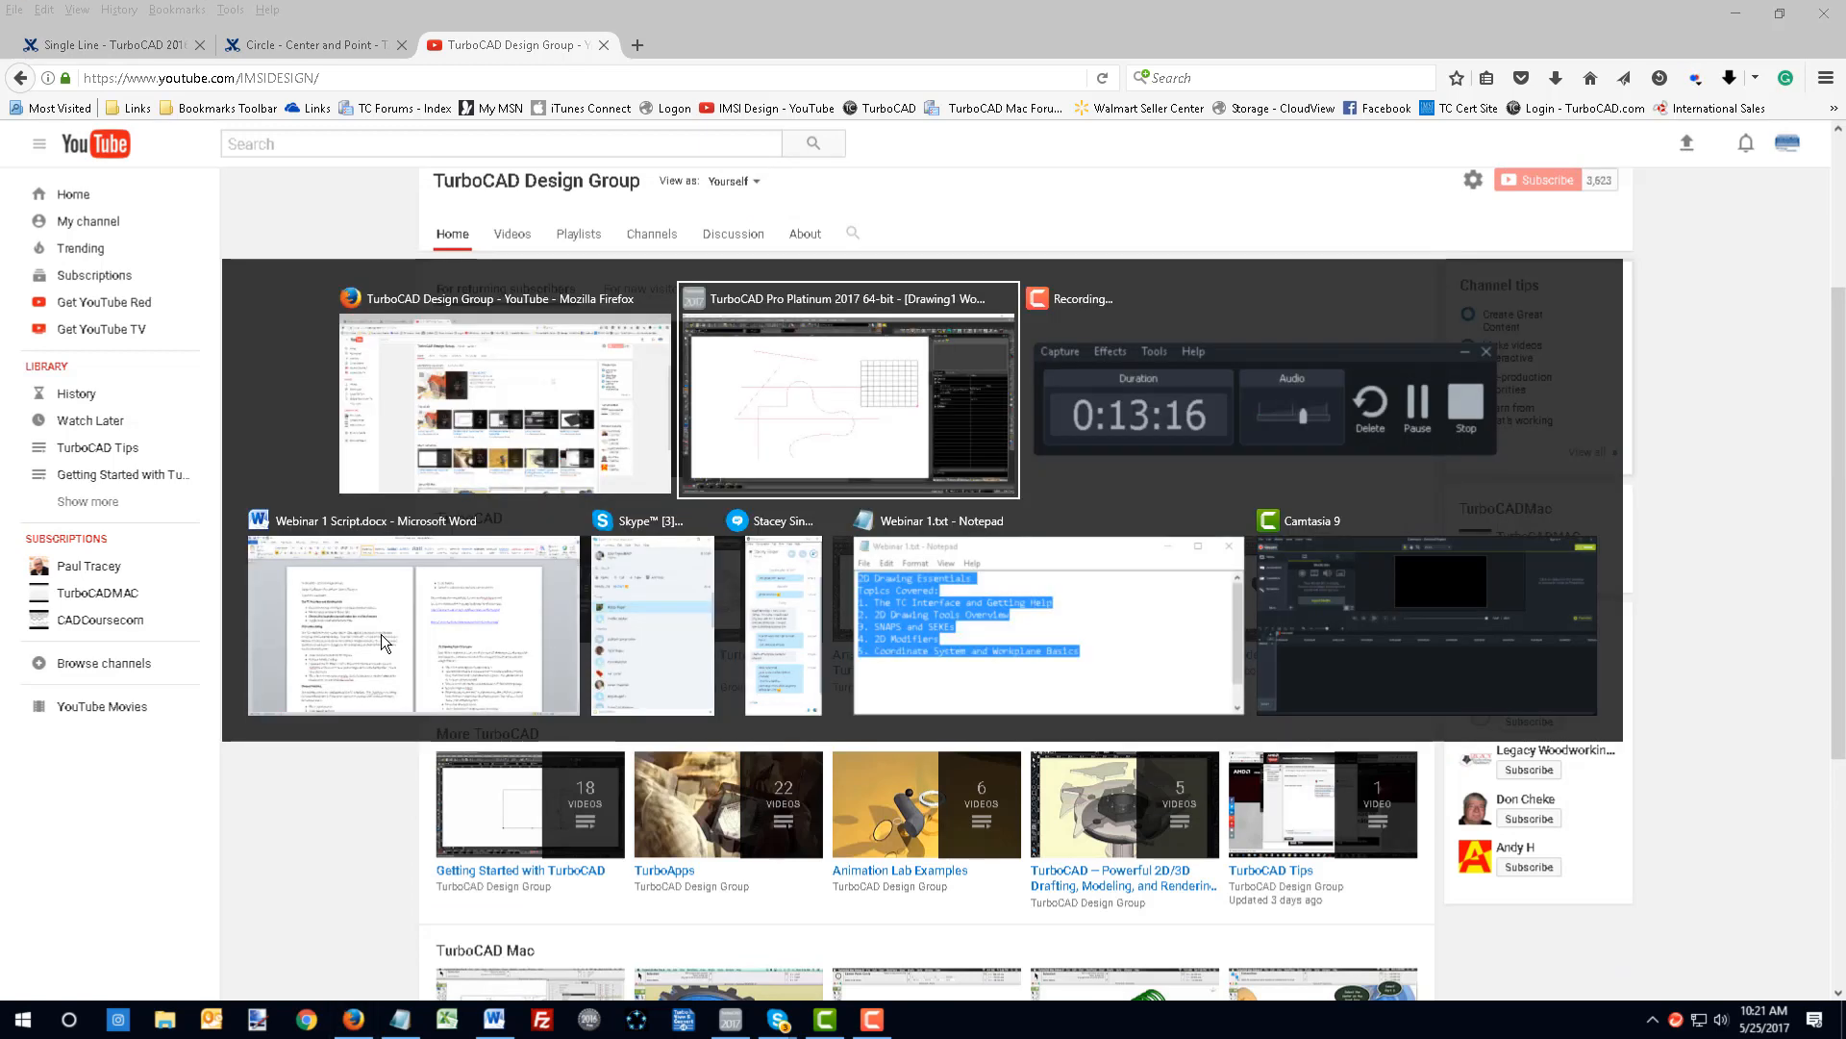
click(886, 36)
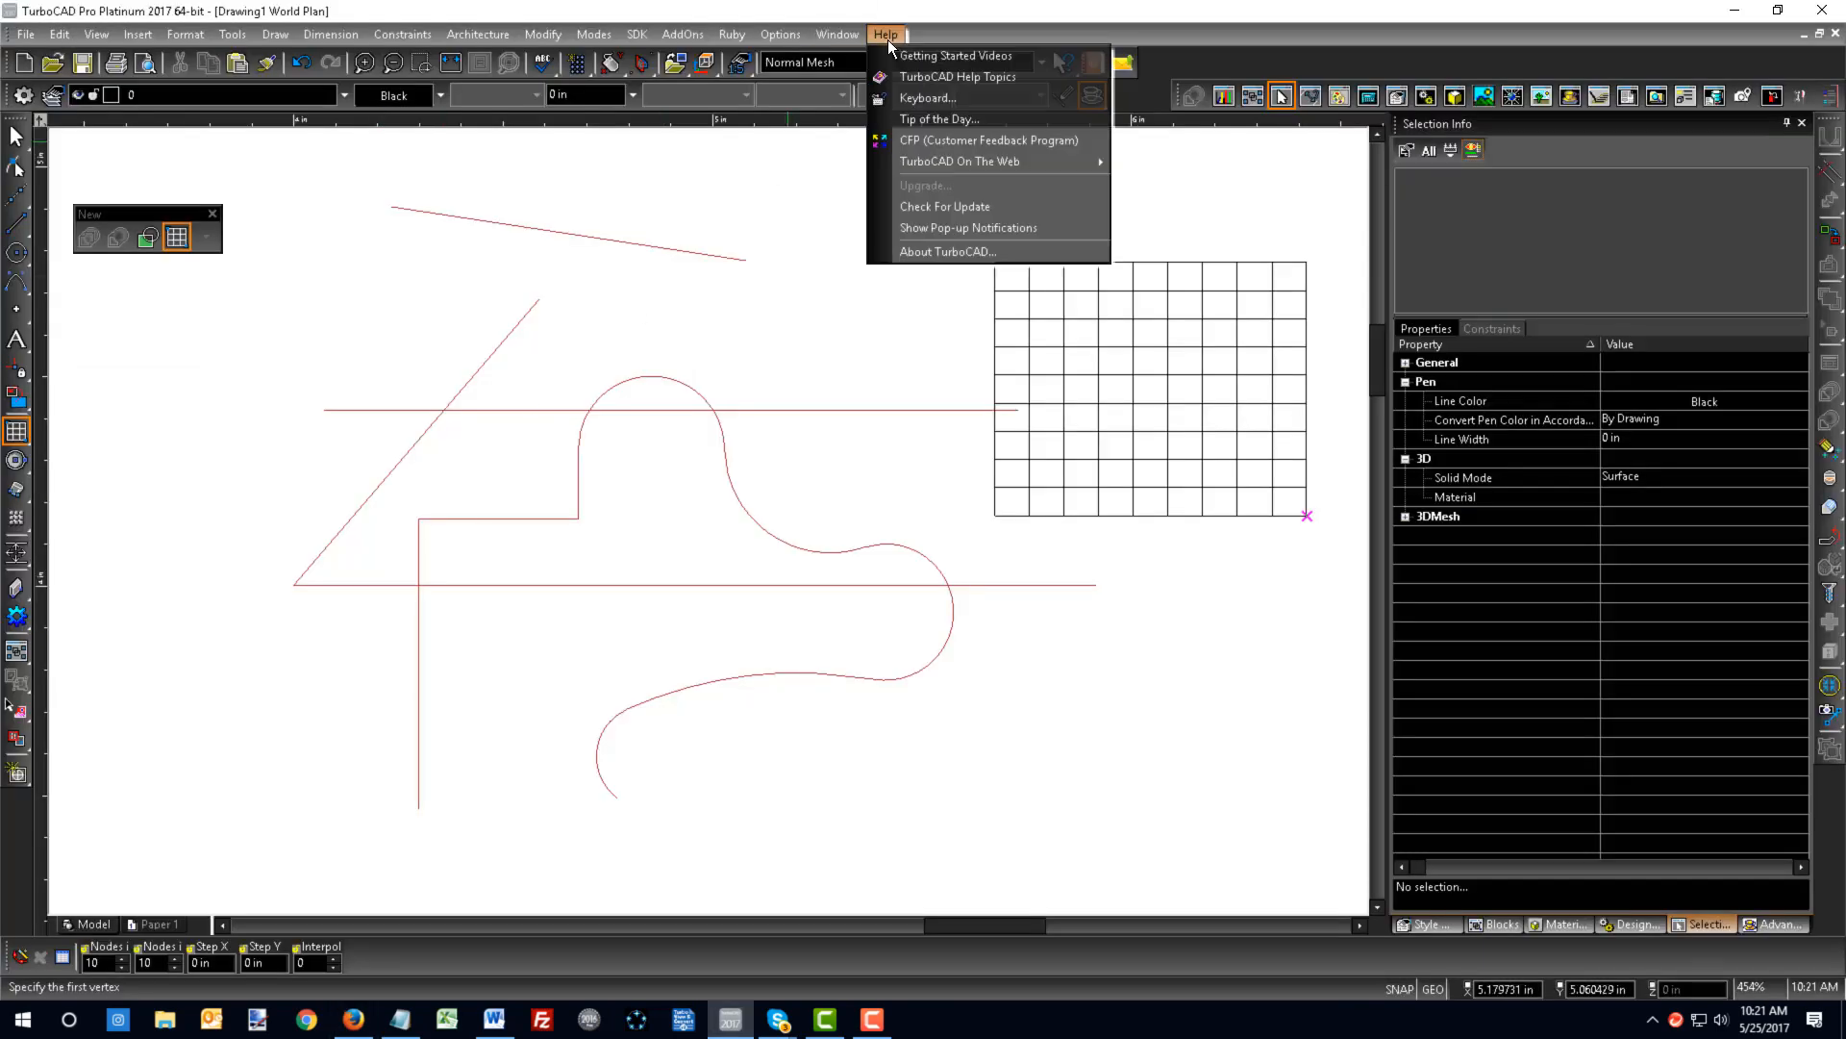
mouse_move(954, 162)
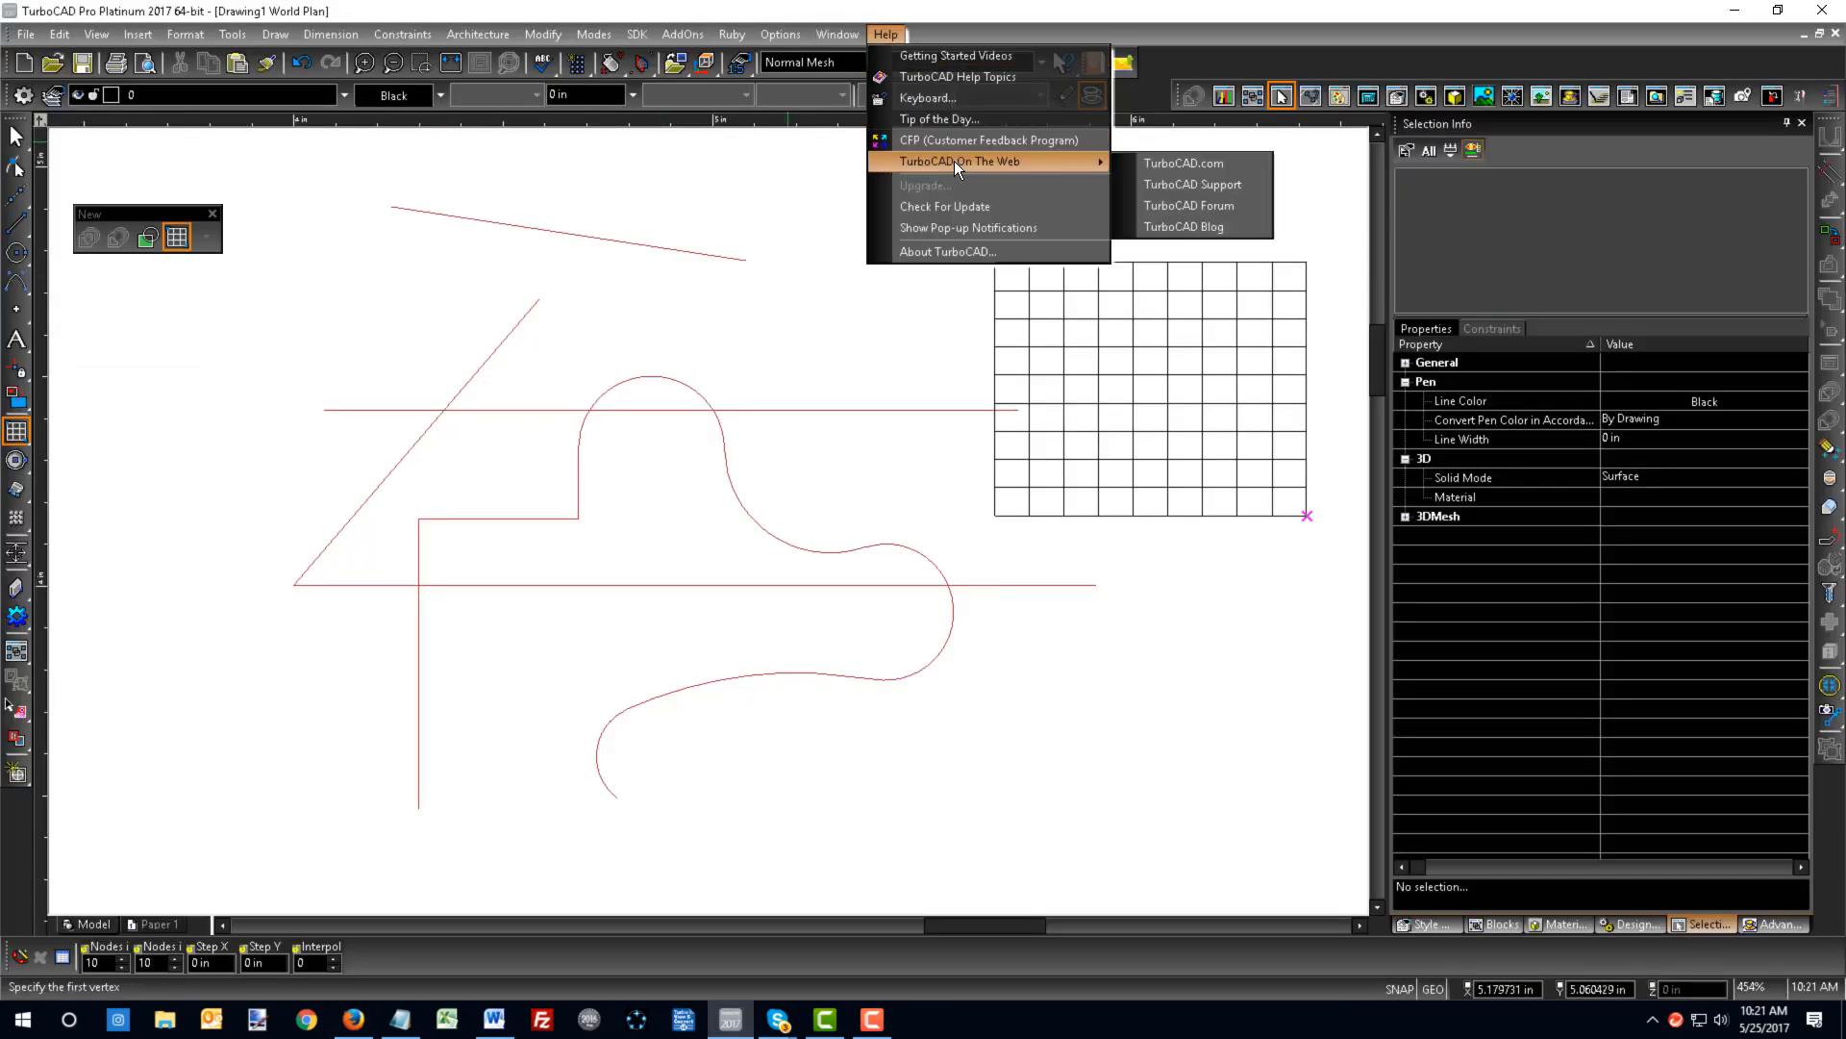
click(1220, 210)
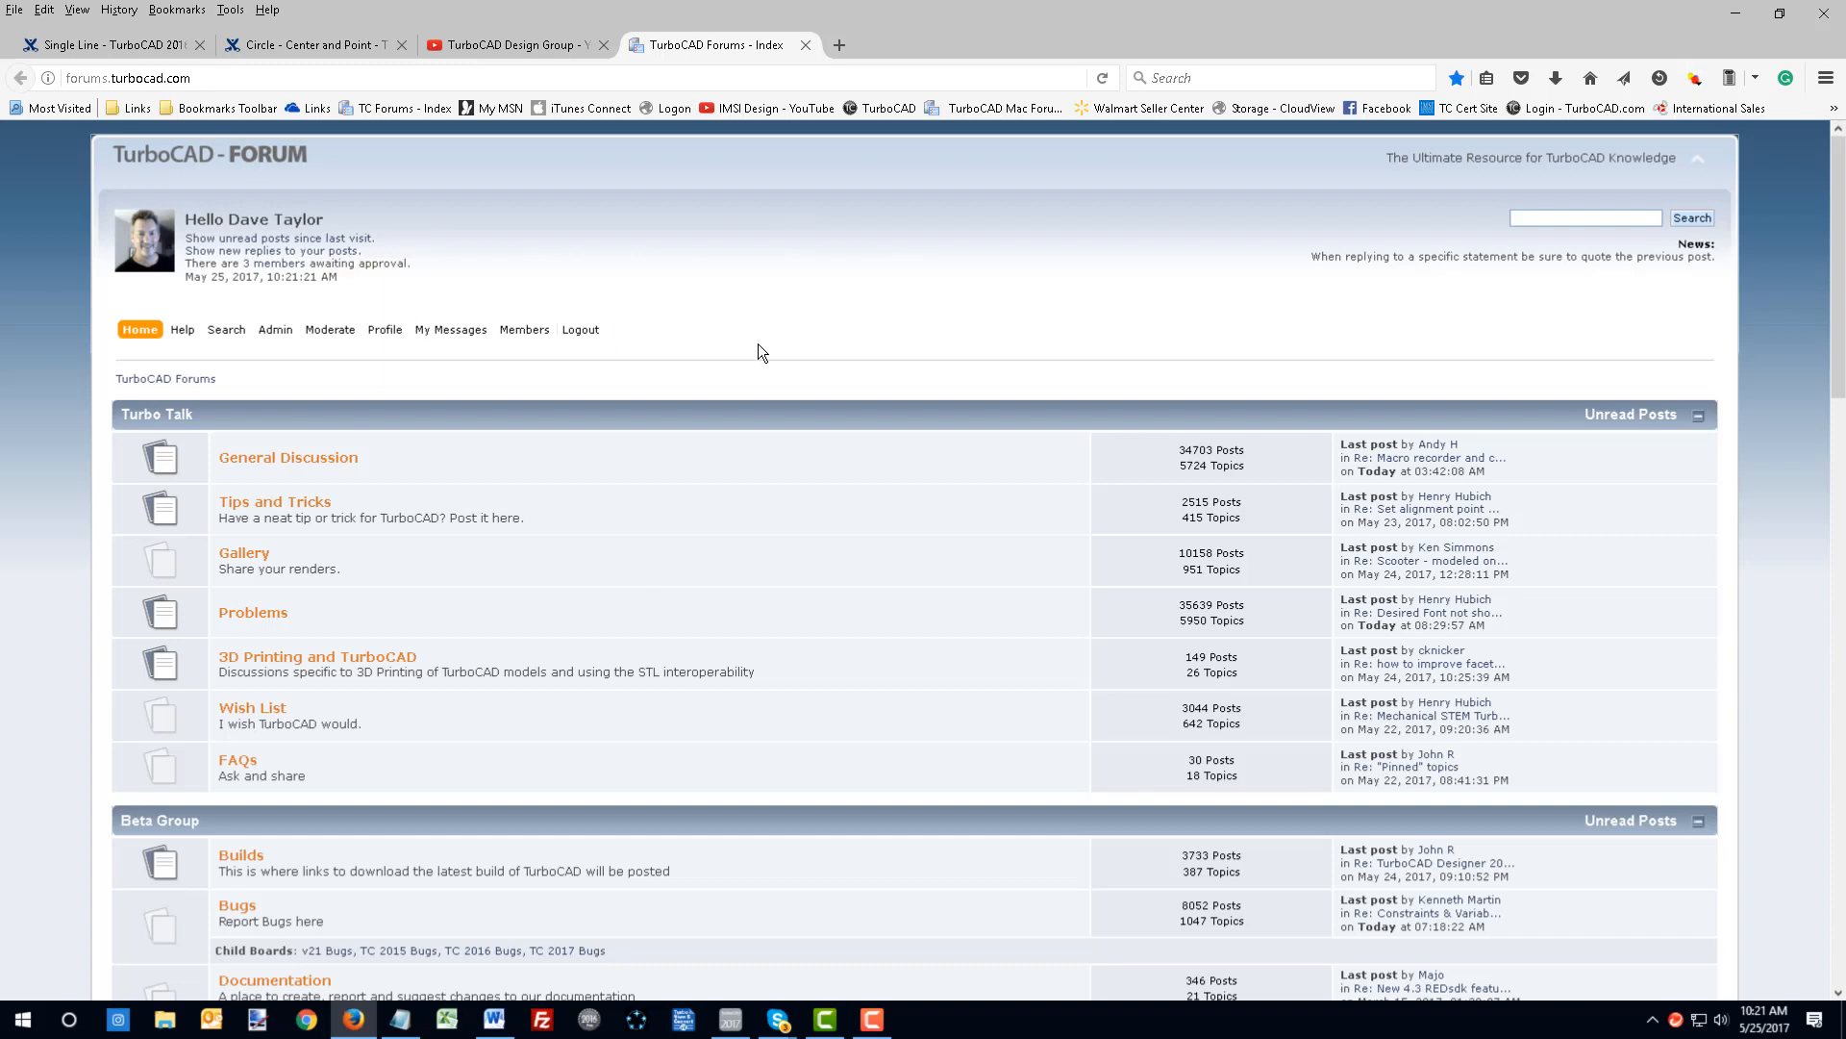
- Return to TurboCAD, open TurboCAD.com, and view the 2D Training Guide for Pro Platinum 2017 among the Windows training products
key(alt+Tab)
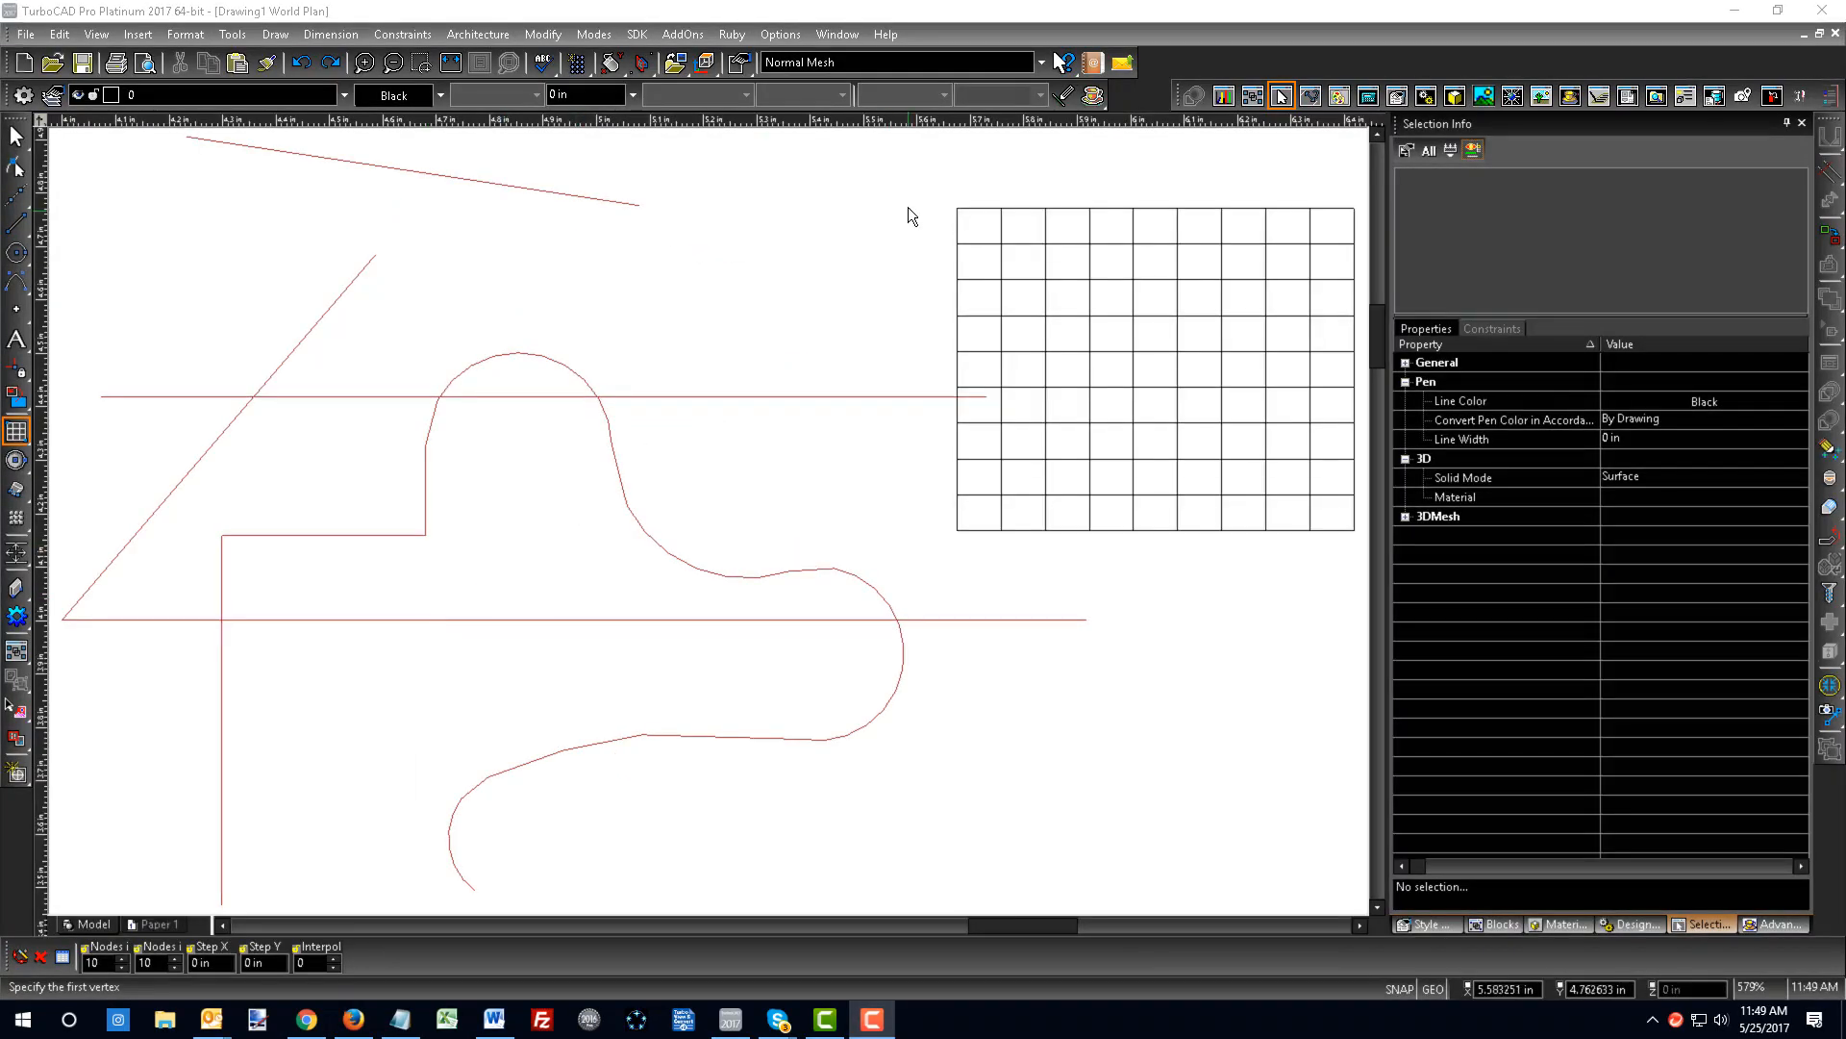
click(887, 41)
mouse_move(957, 163)
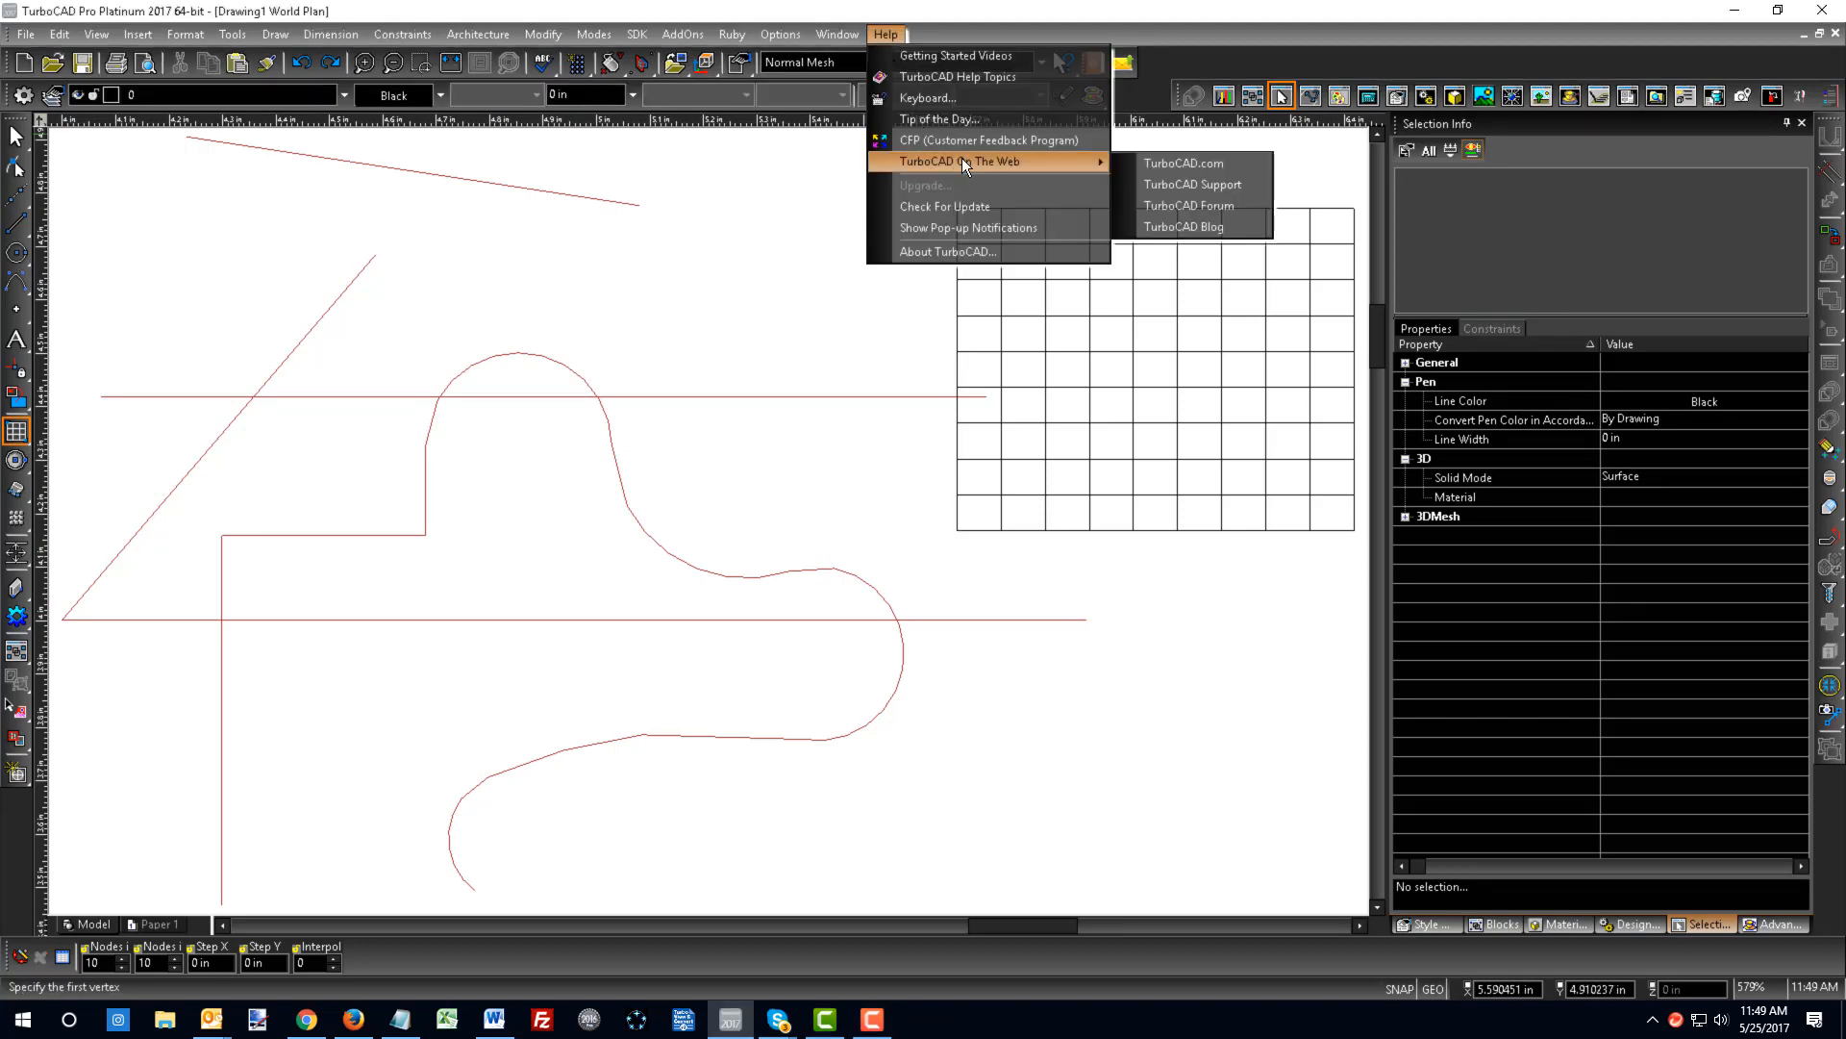
click(1196, 167)
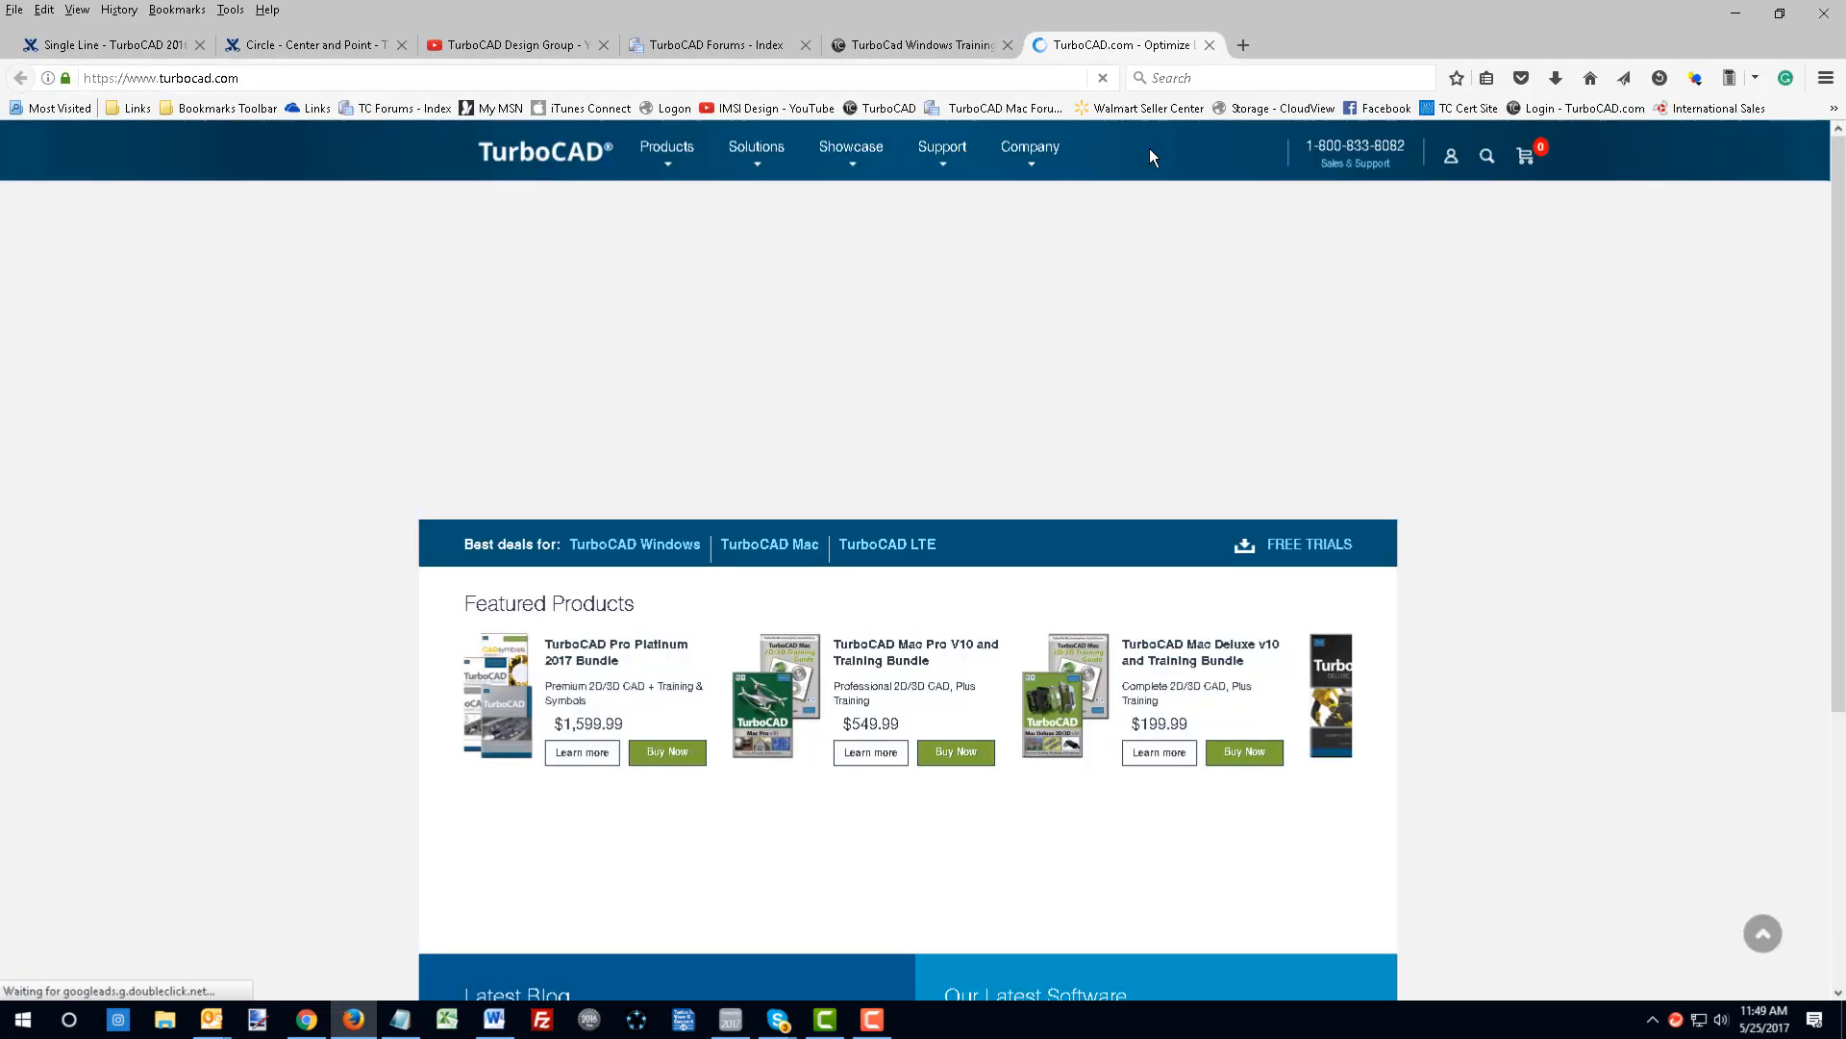
mouse_move(656, 154)
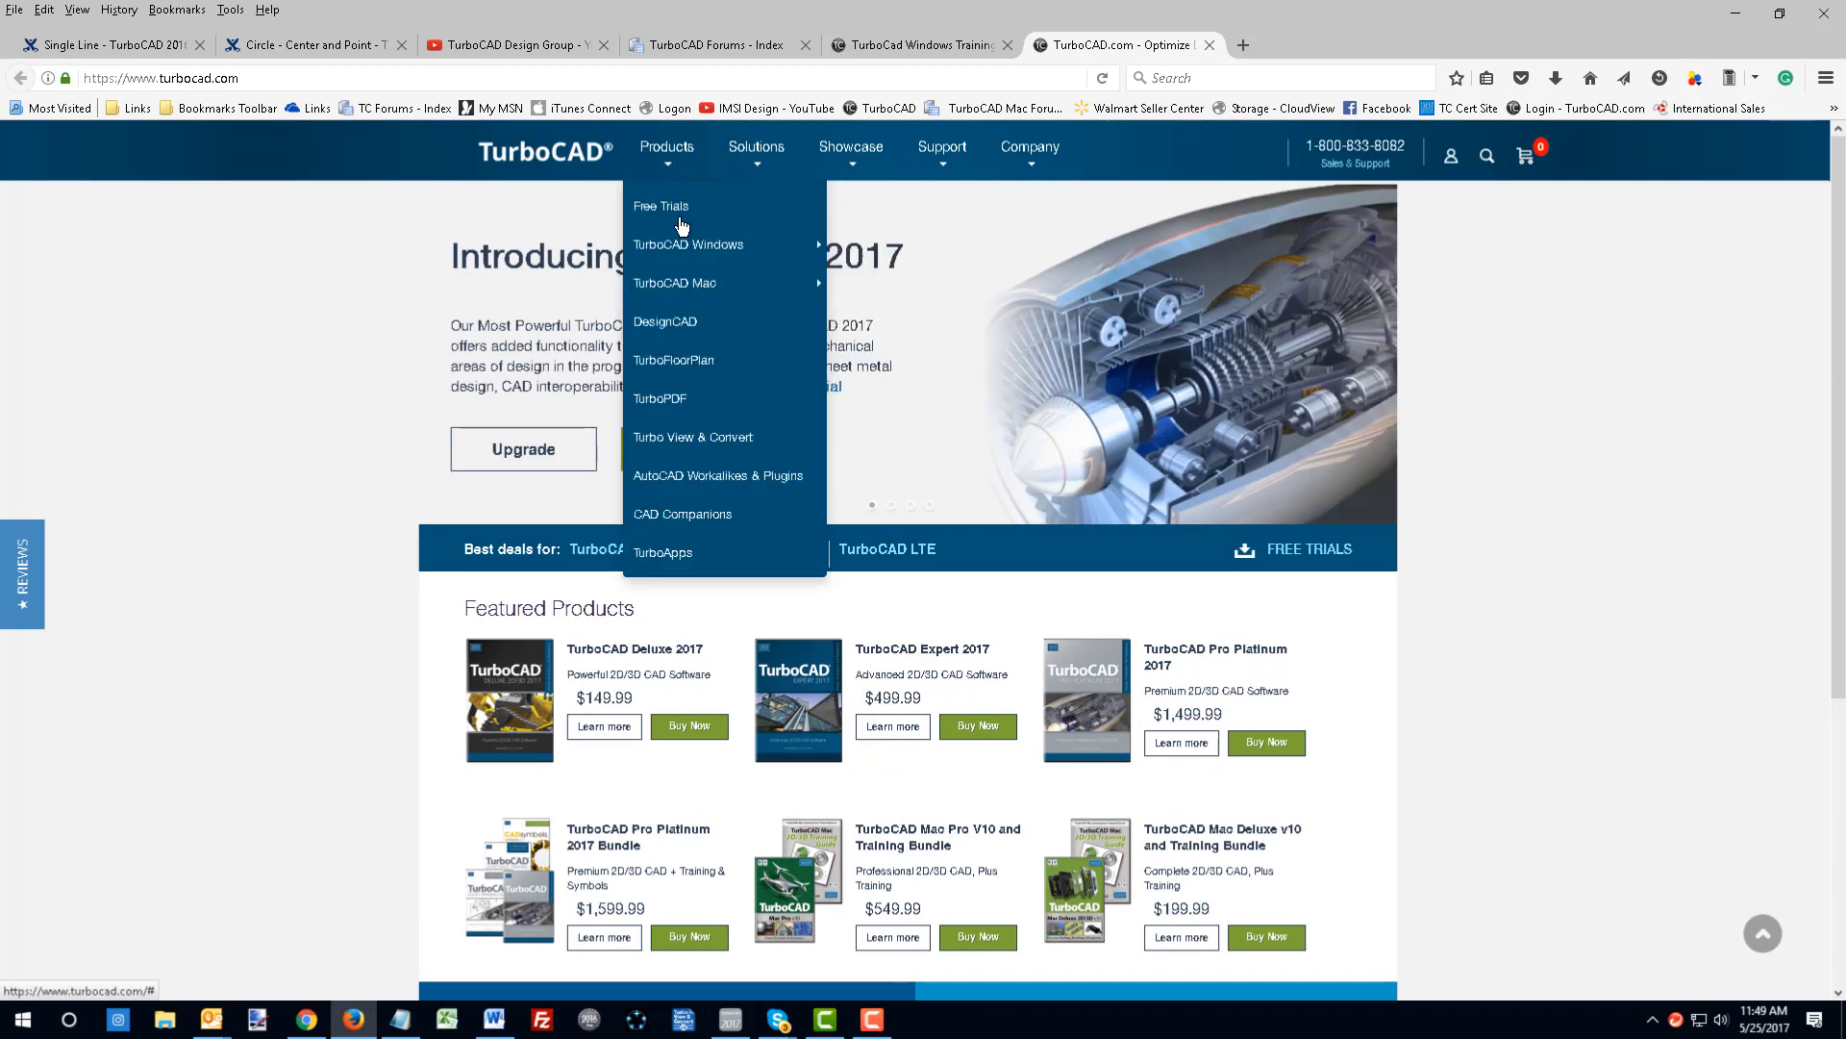
mouse_move(728, 246)
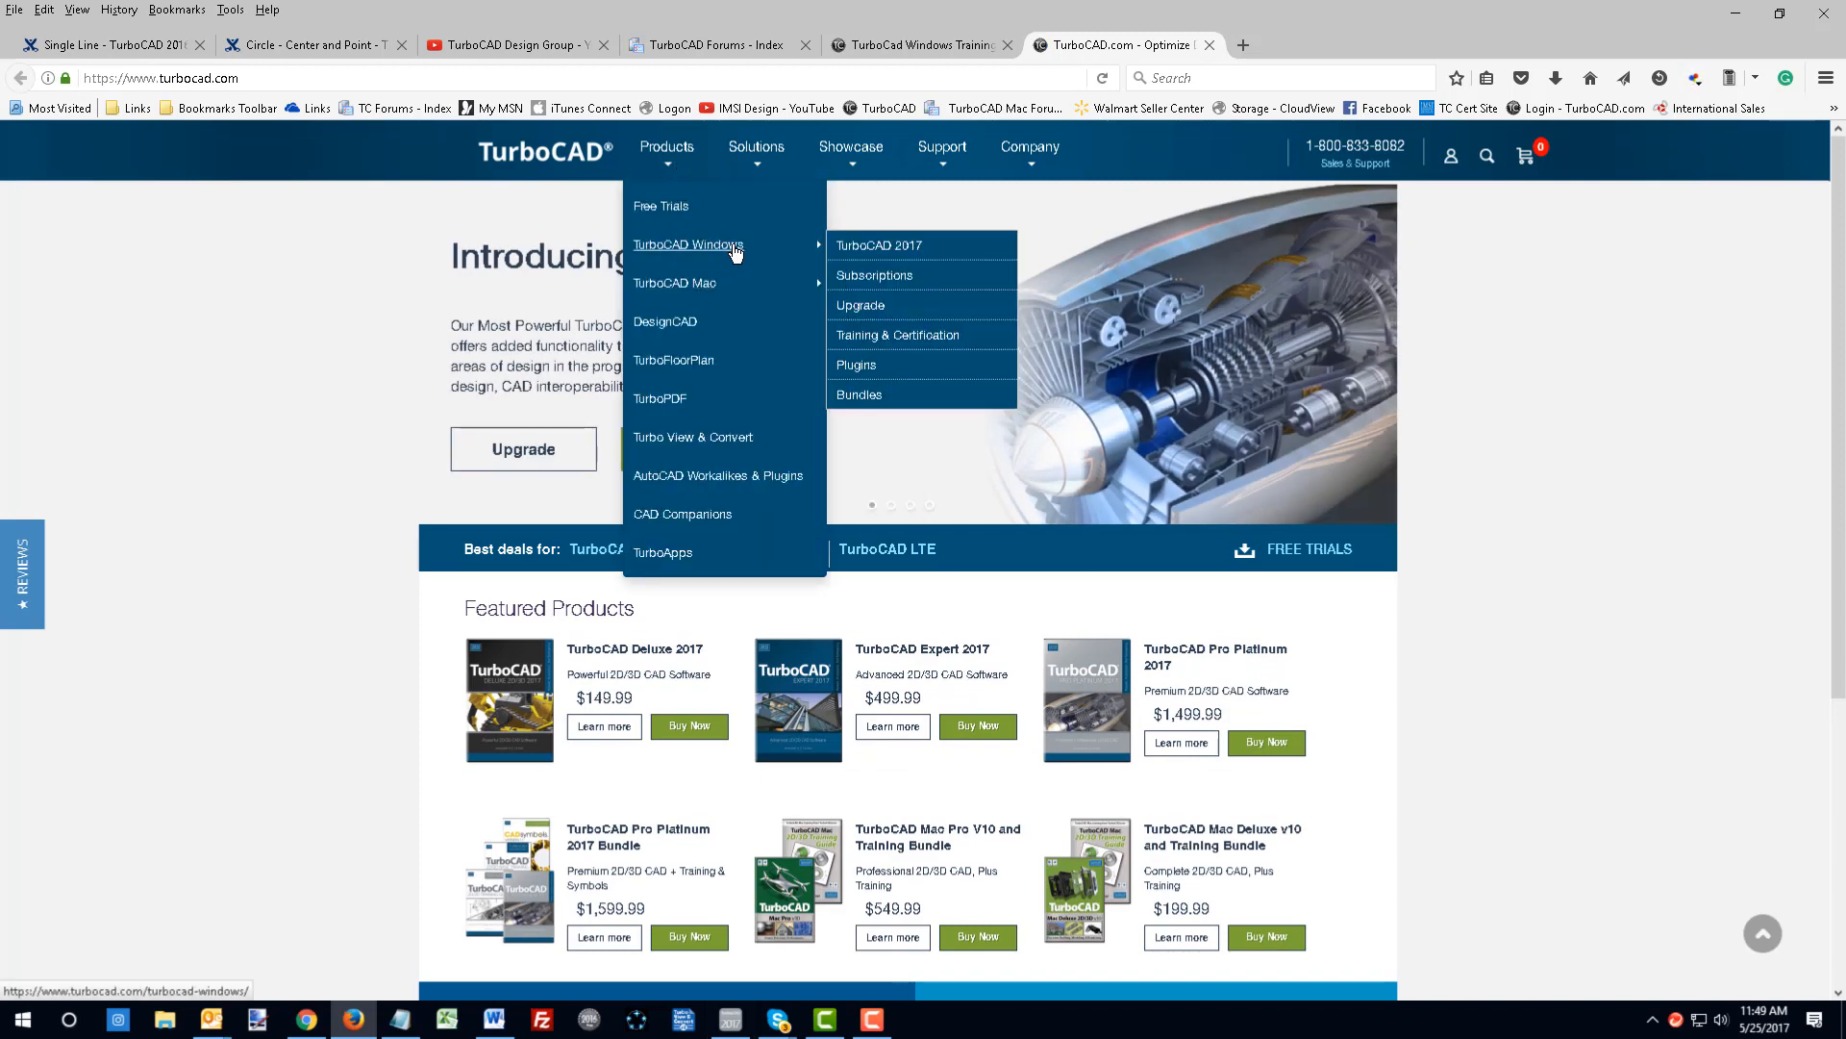
click(924, 335)
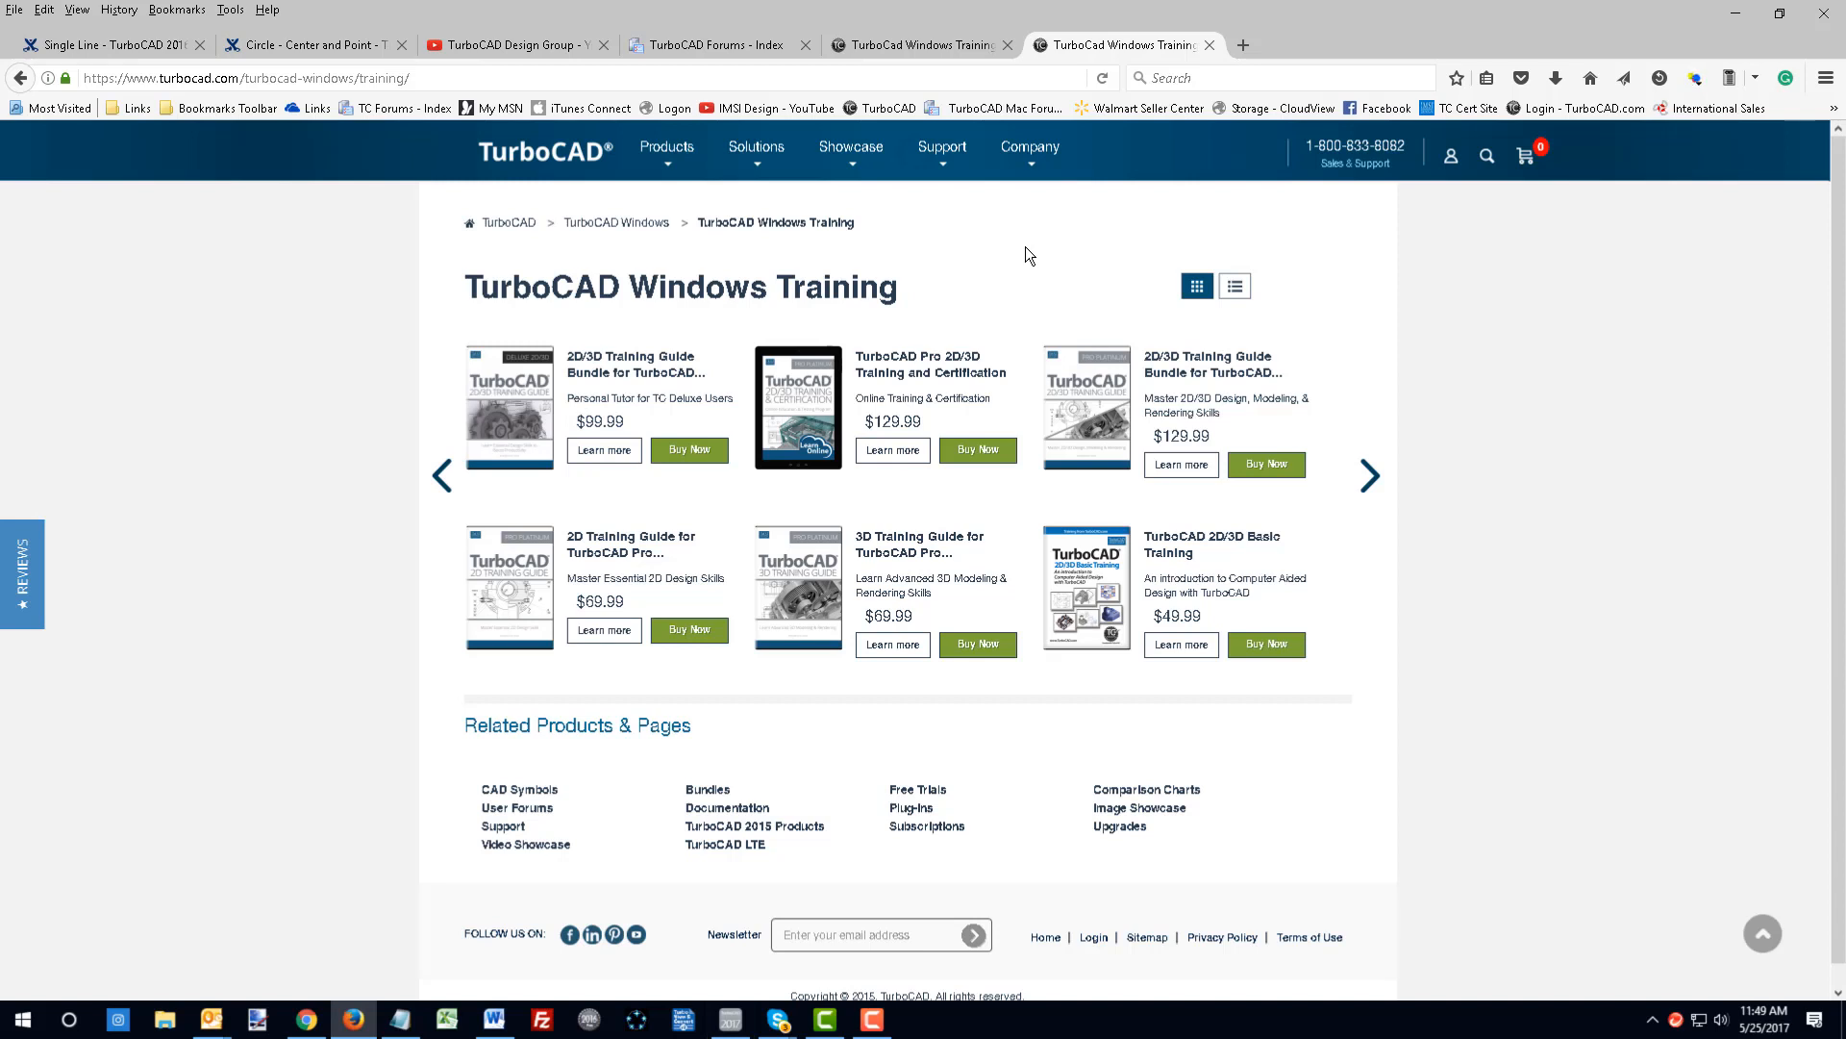
click(607, 560)
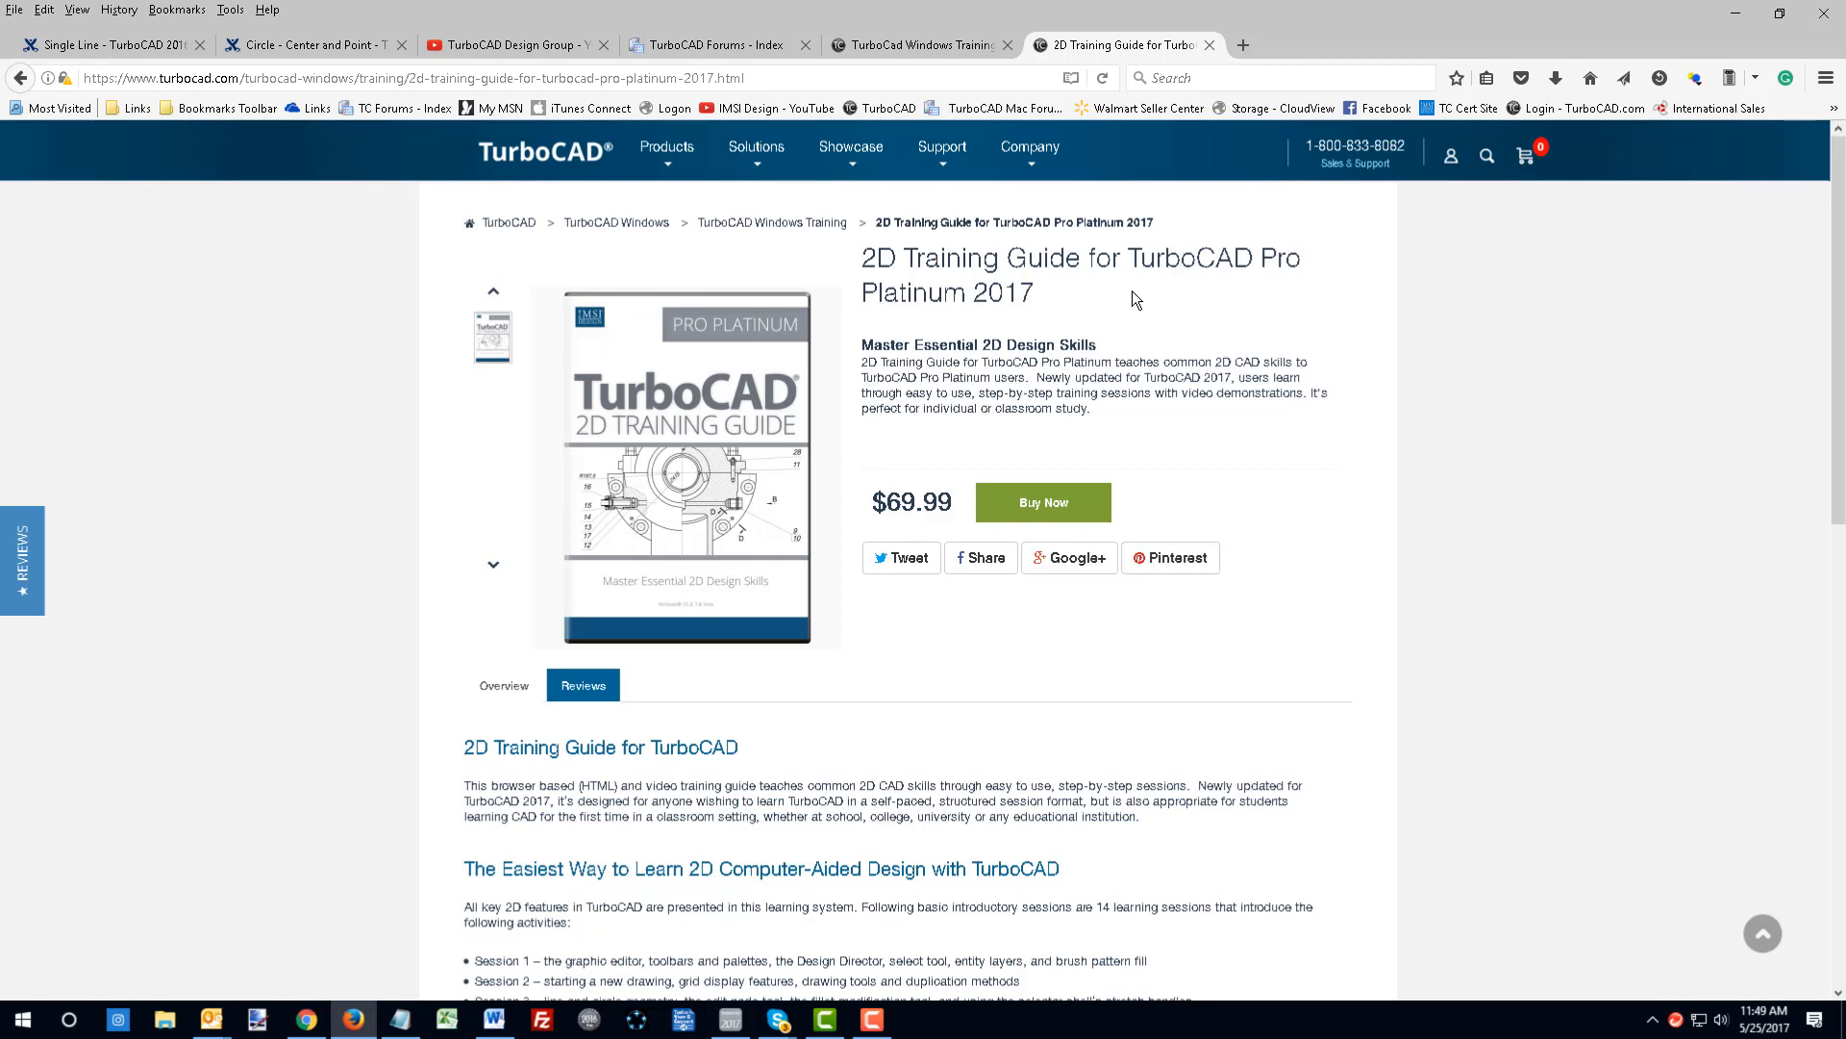
- Switch to the TurboCAD 2D Training Guide in Chrome and examine its introduction, Starting a New Drawing and Layers topics
click(304, 1023)
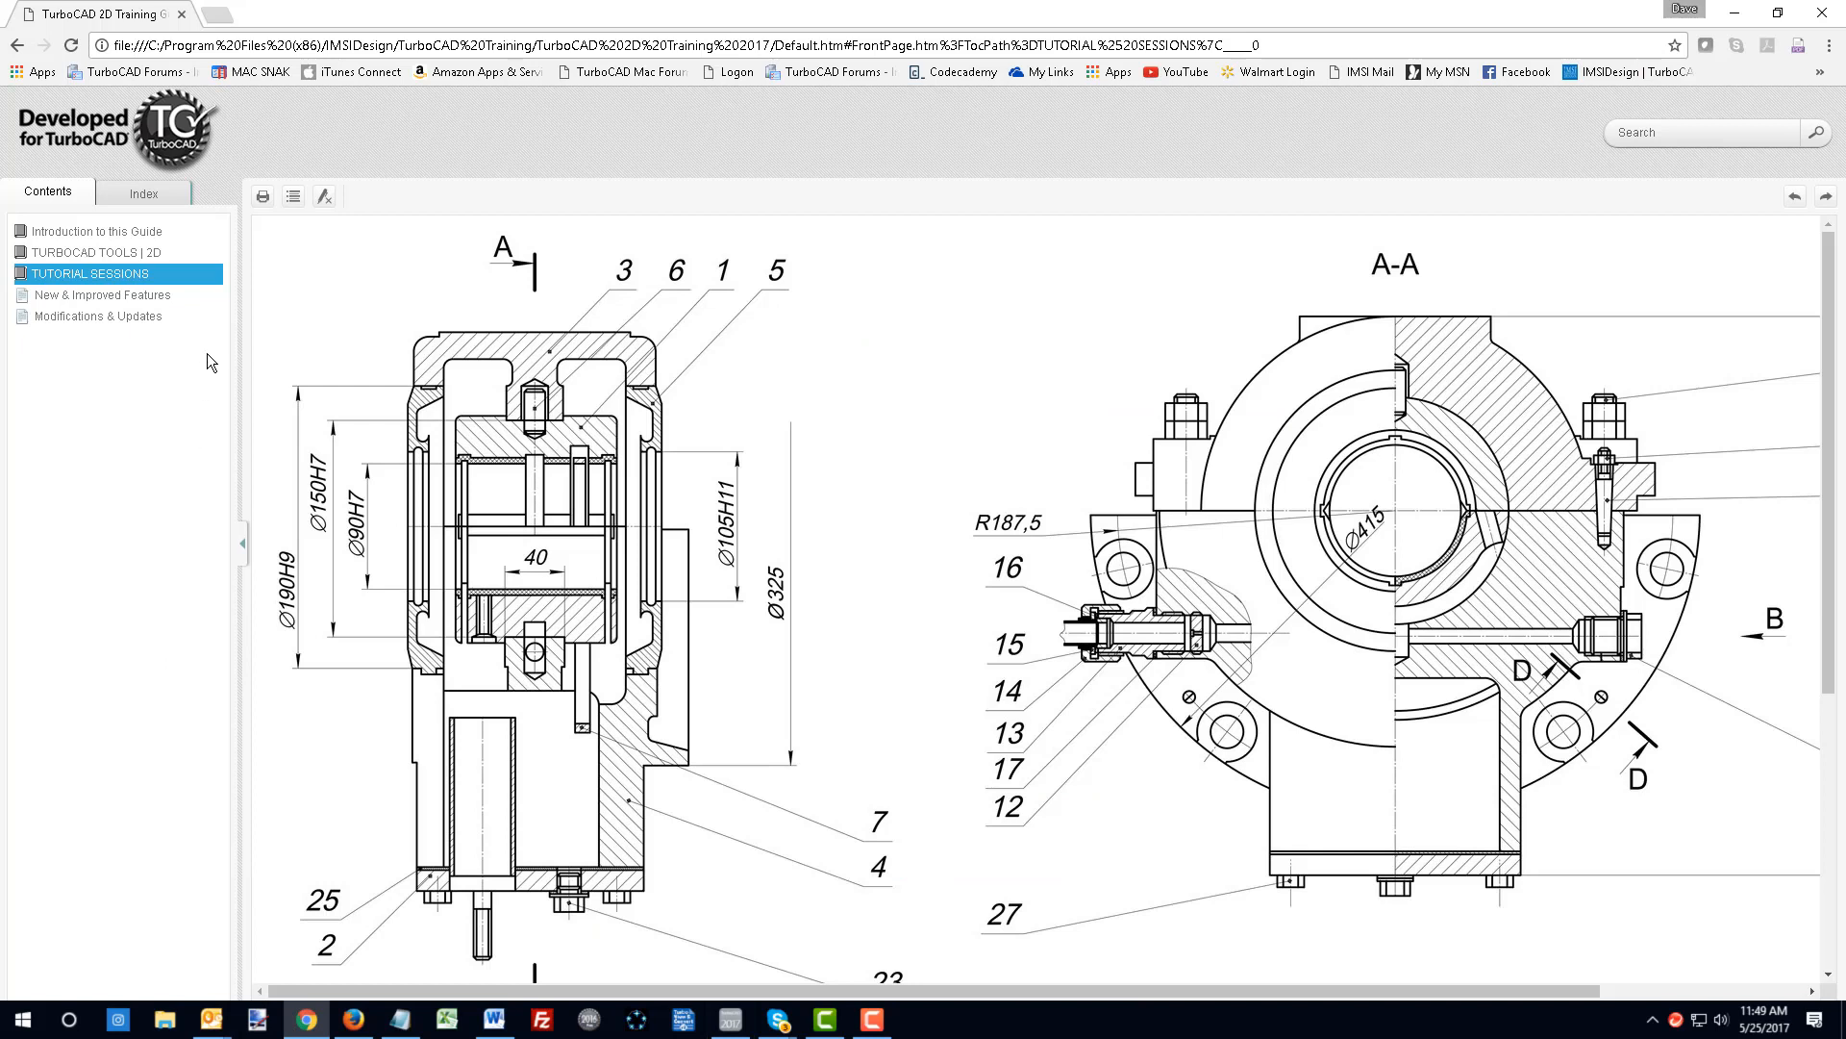
click(155, 231)
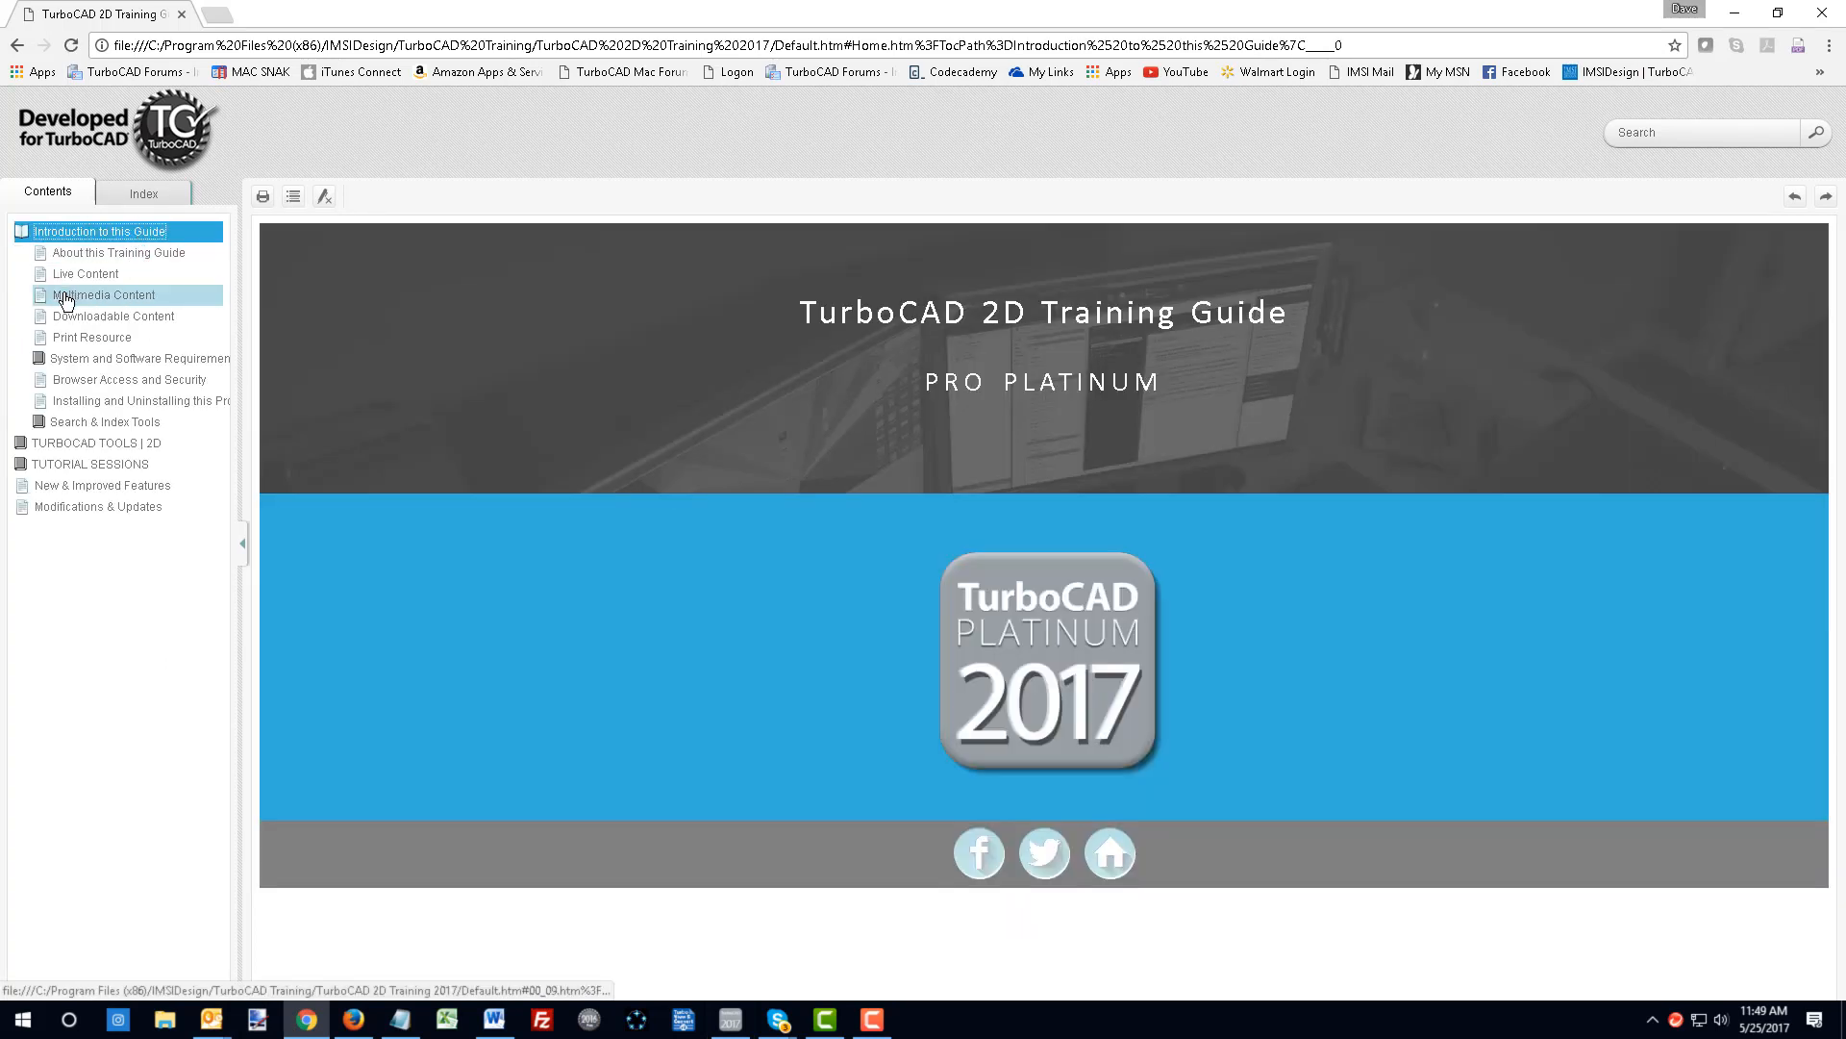
click(81, 444)
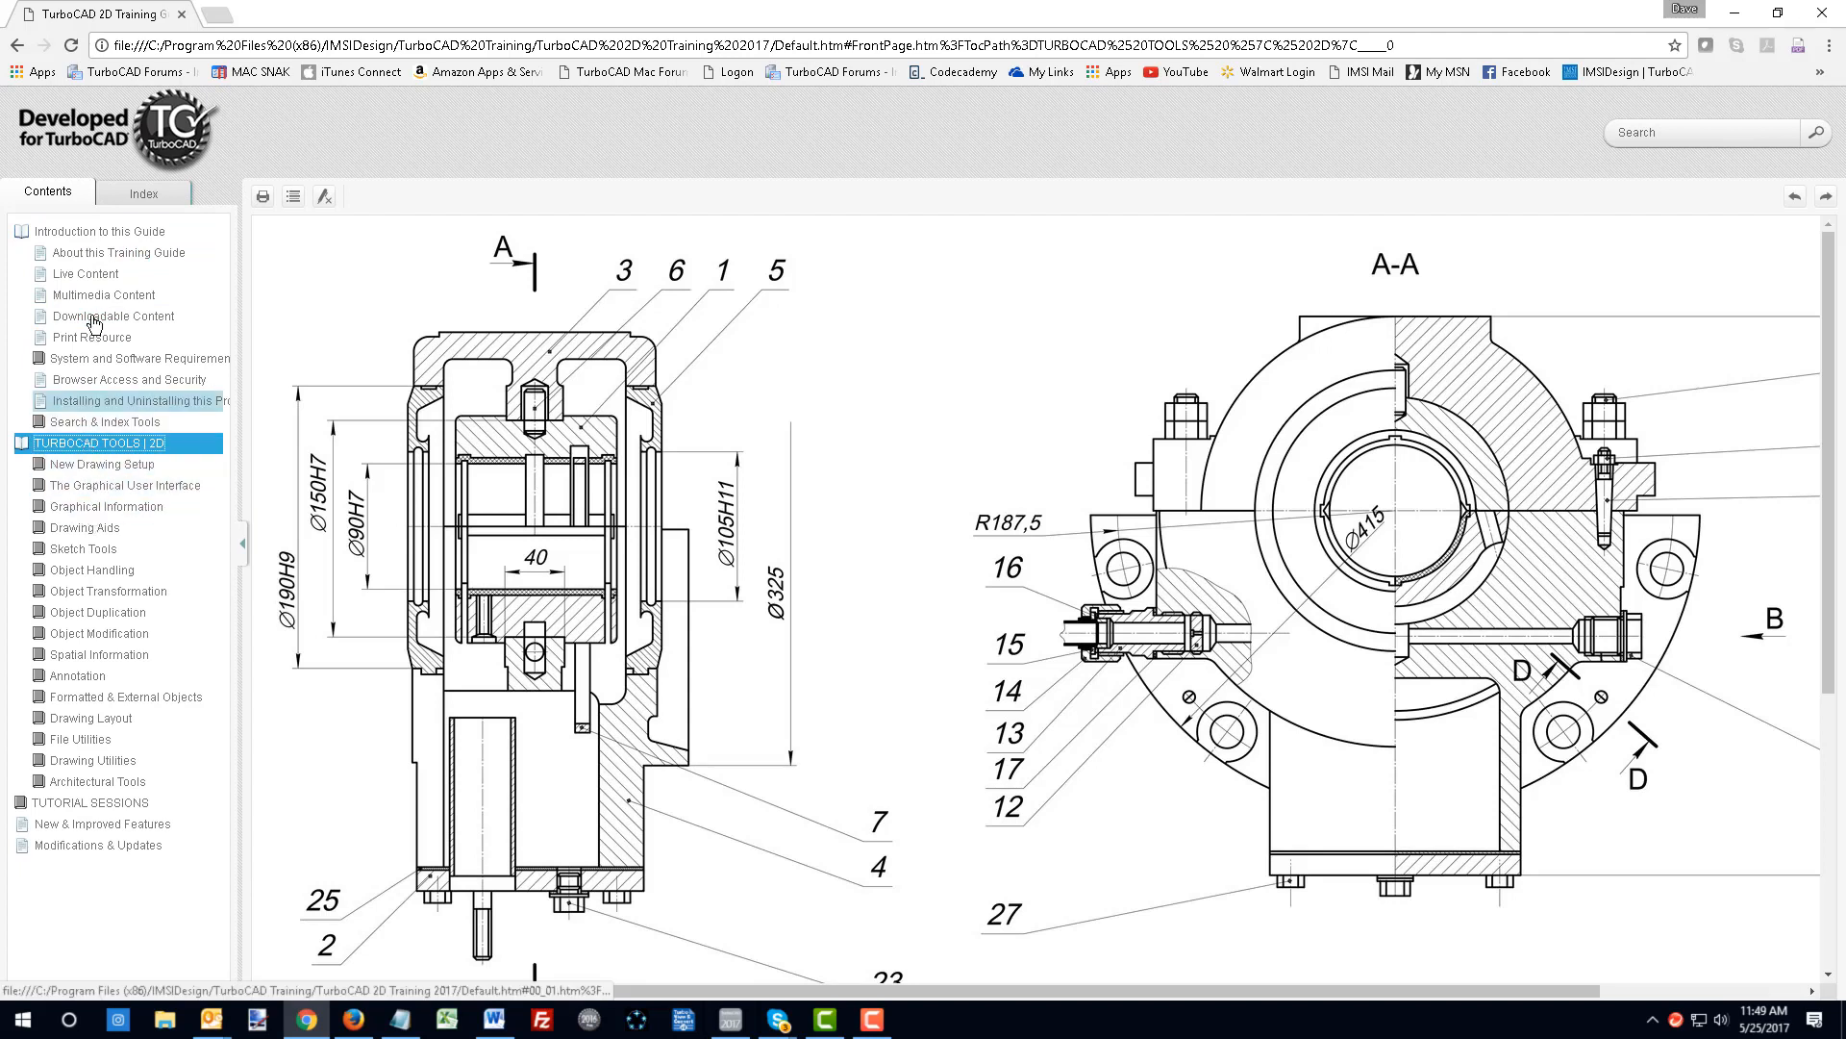
click(92, 467)
click(86, 549)
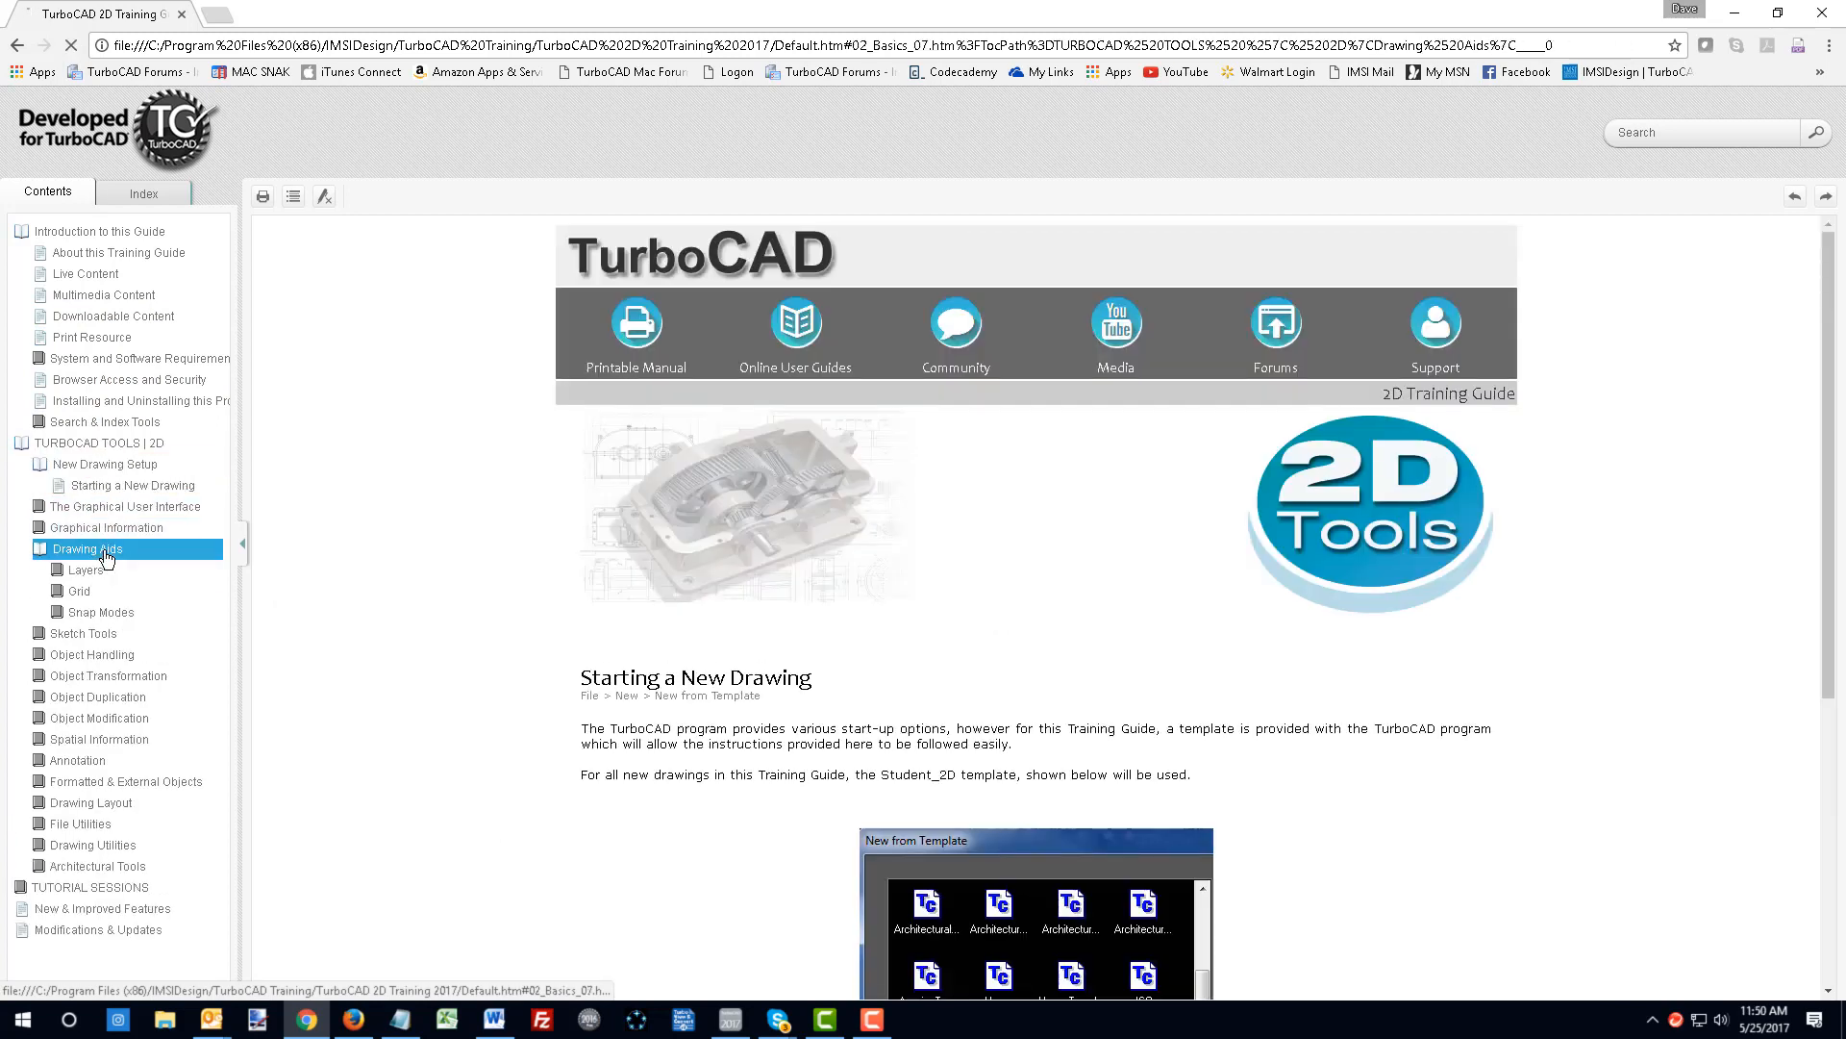
click(86, 570)
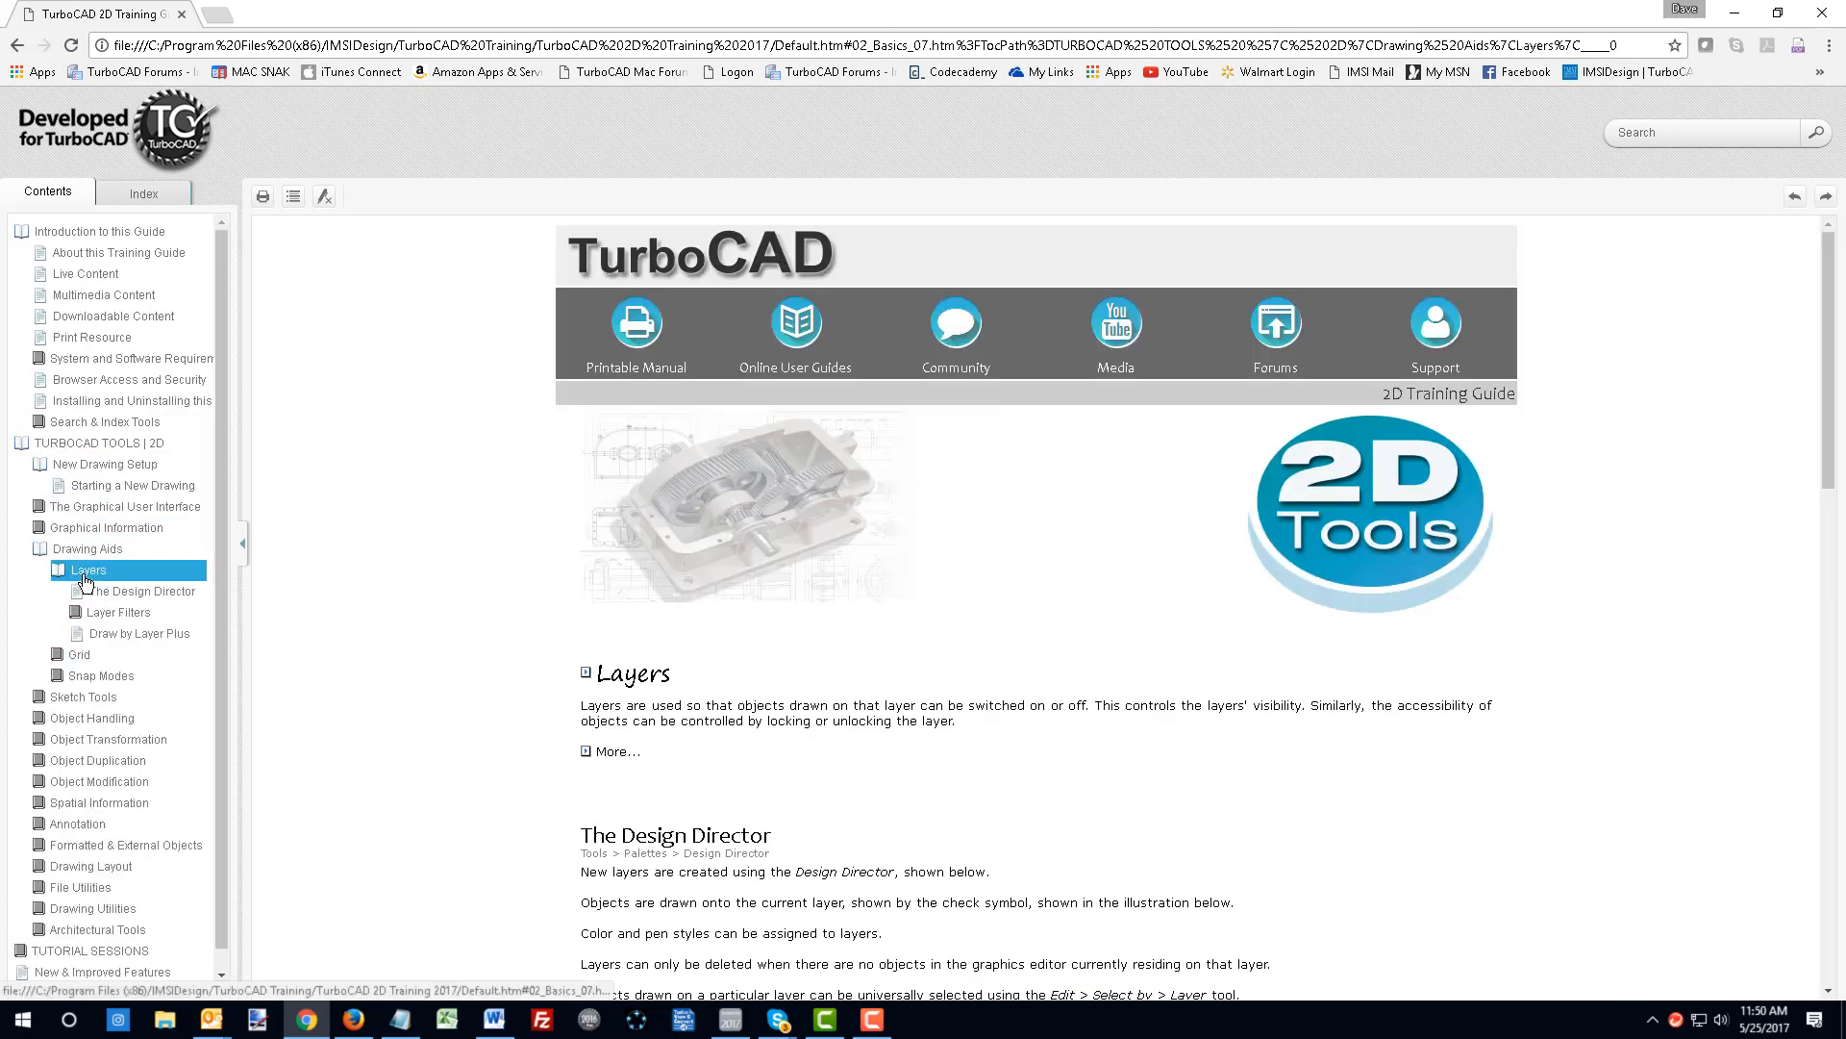
scroll(385, 563, down, 7)
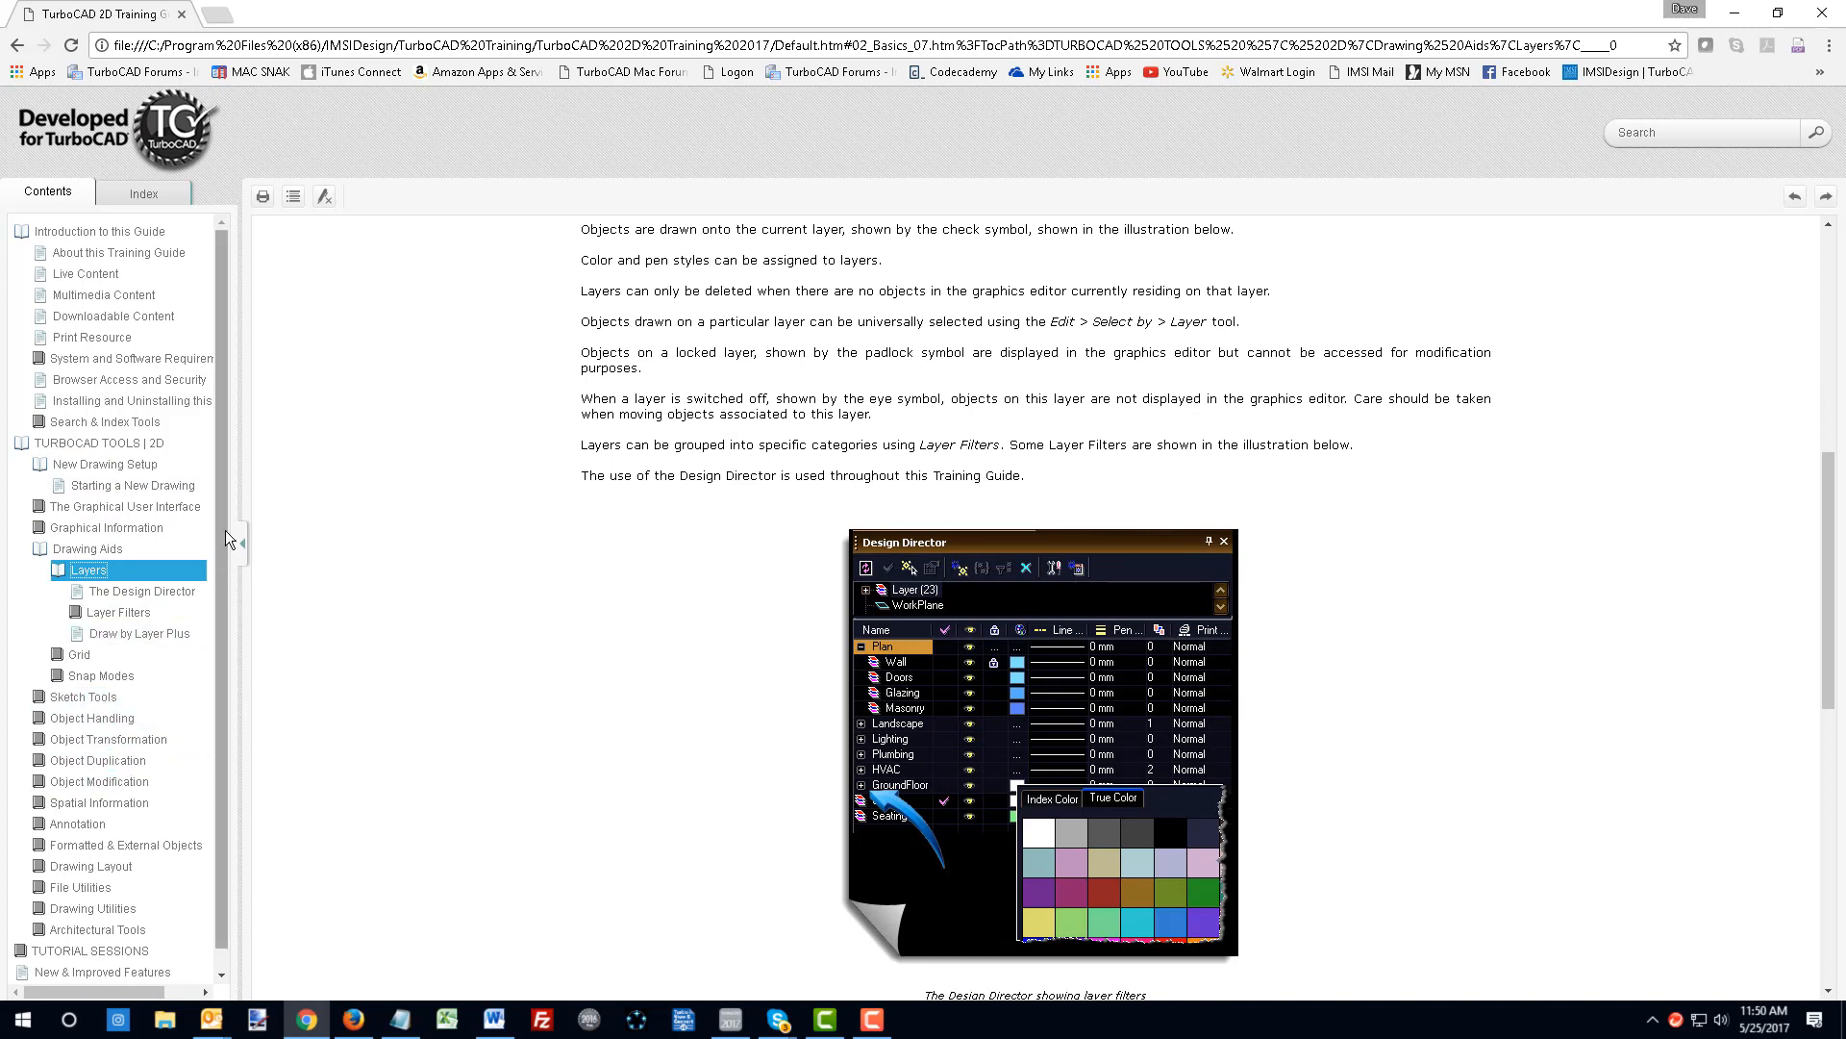
- Open the Inserting Concentric Circles task in tutorial Session 3 and play its animation in QuickTime format
drag(225, 529, 238, 672)
click(79, 930)
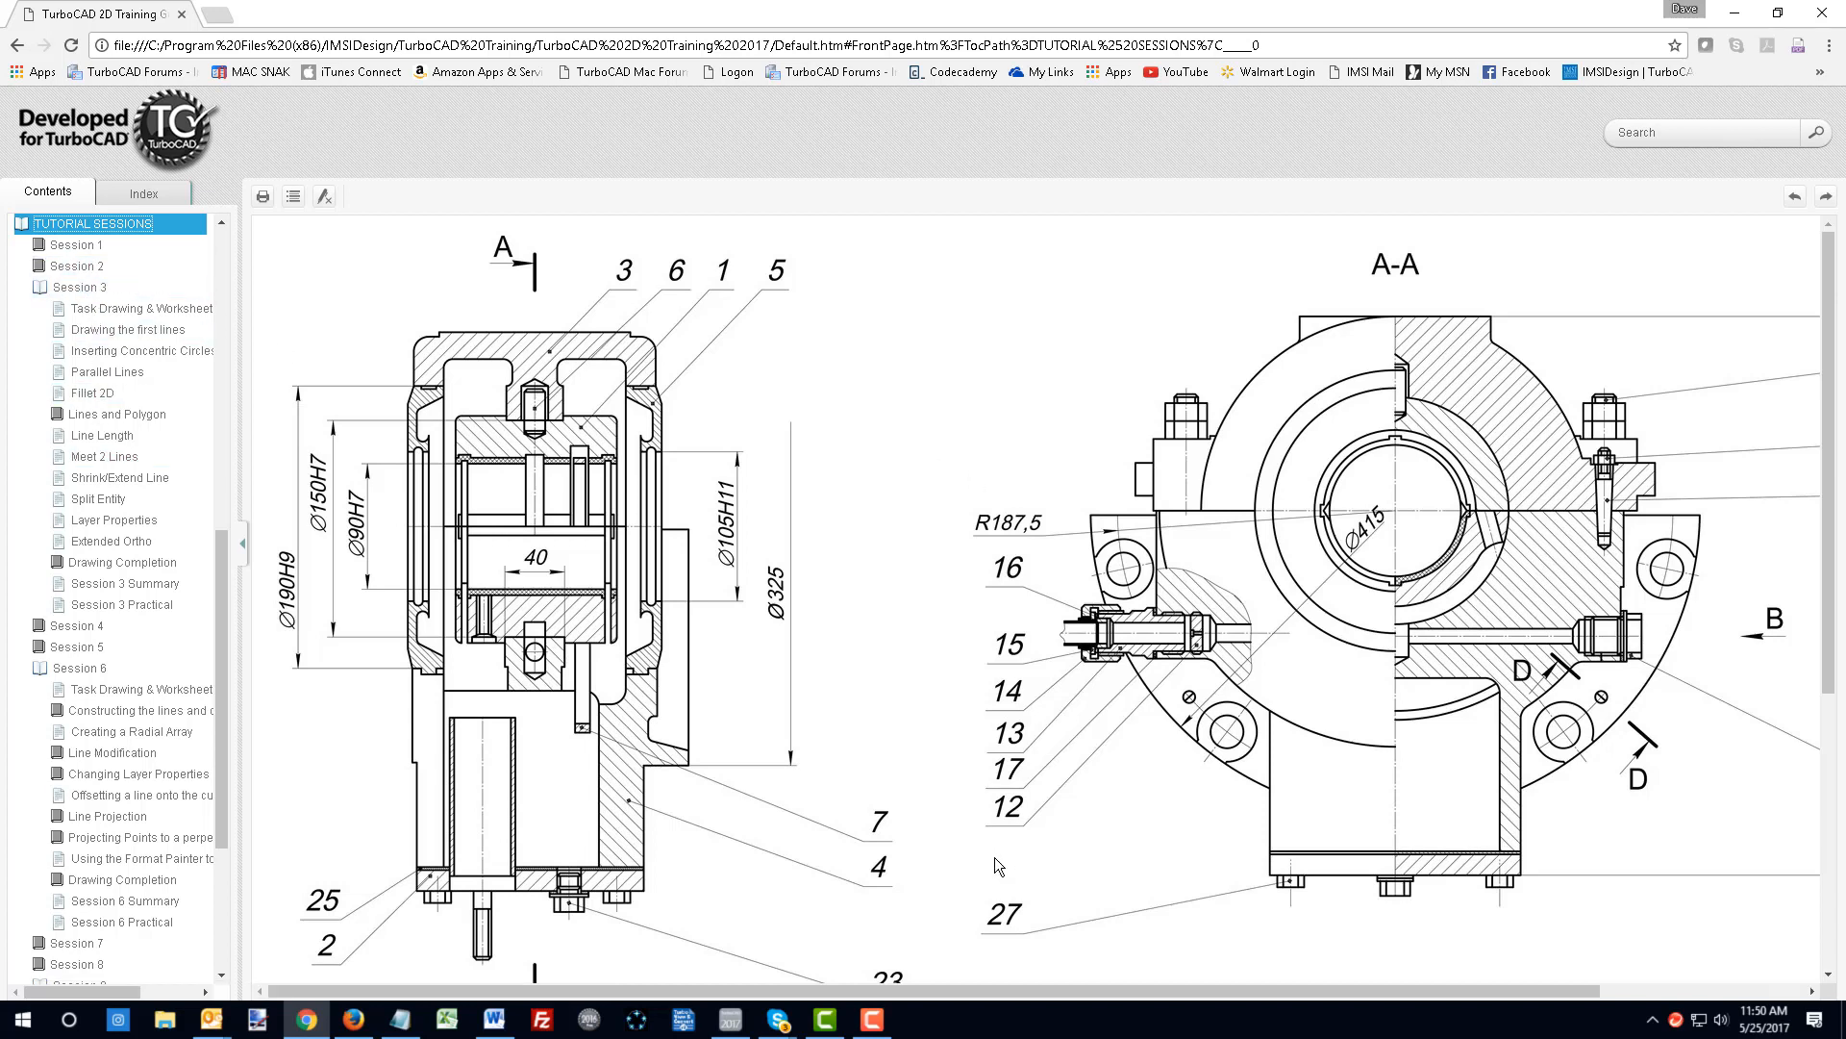
click(135, 350)
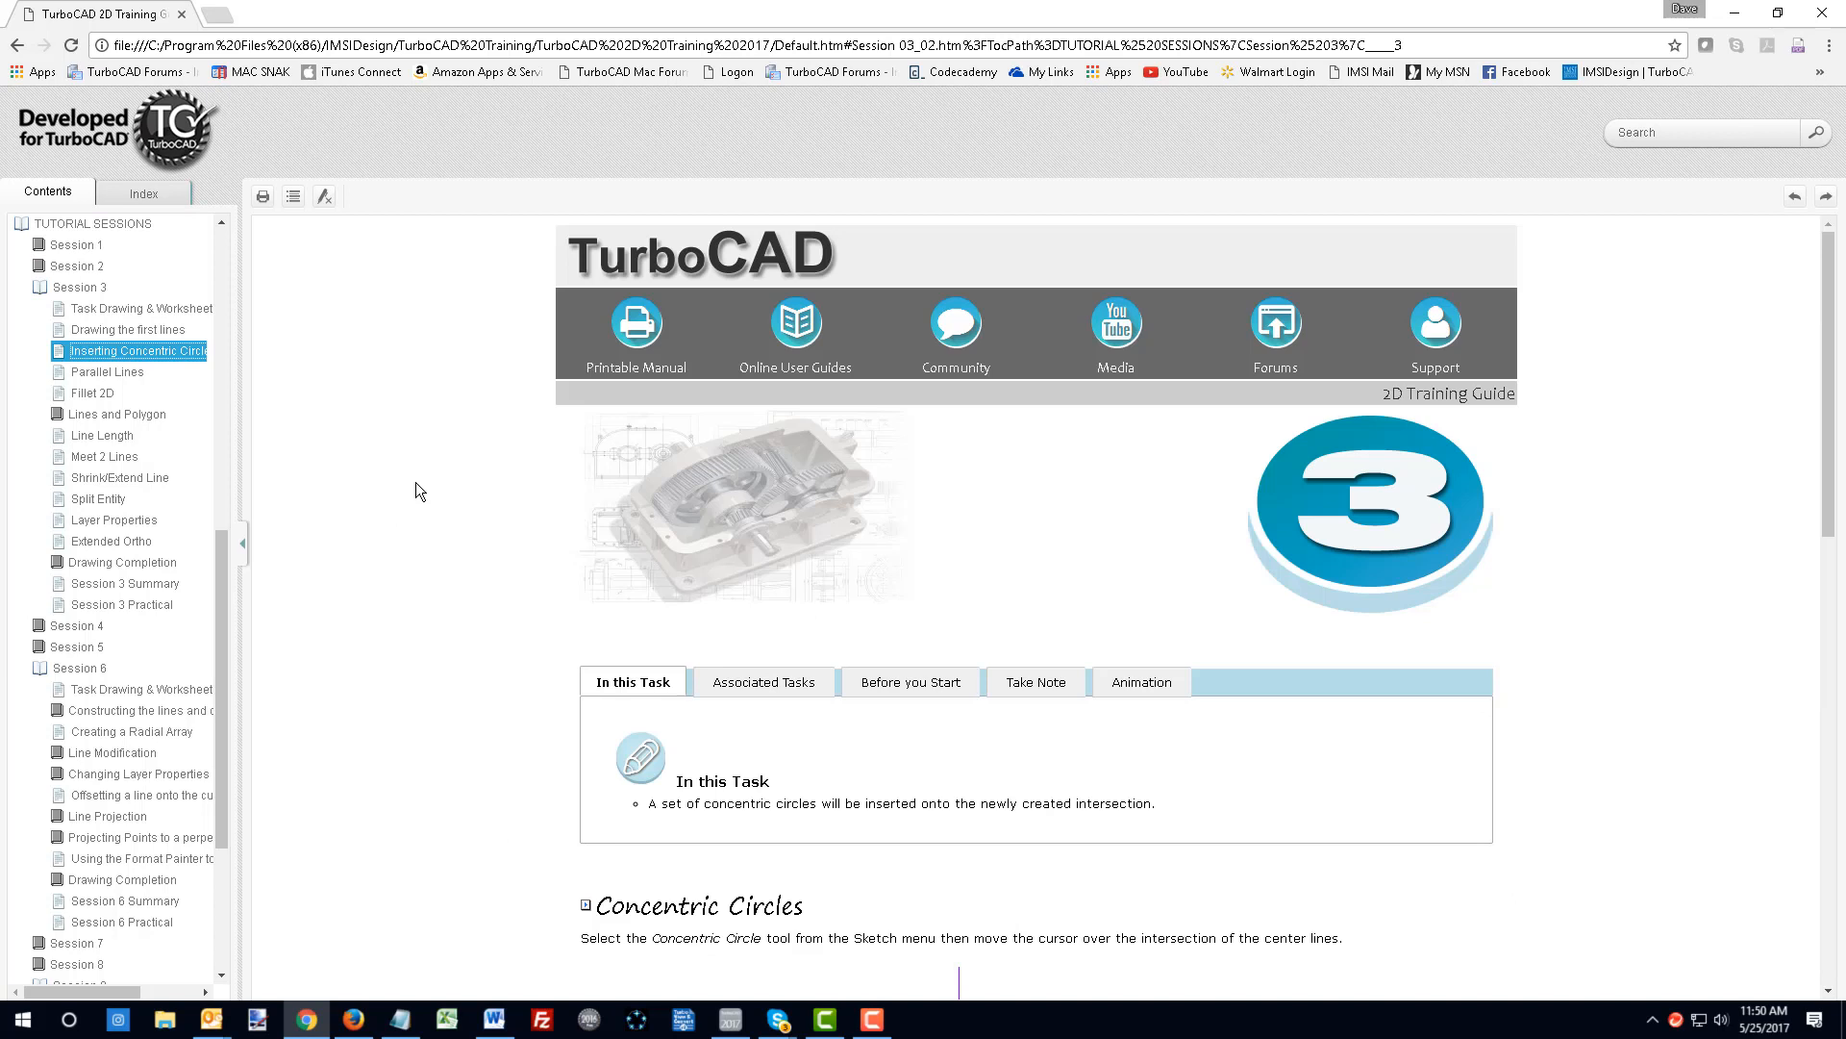
click(1143, 685)
scroll(538, 554, down, 7)
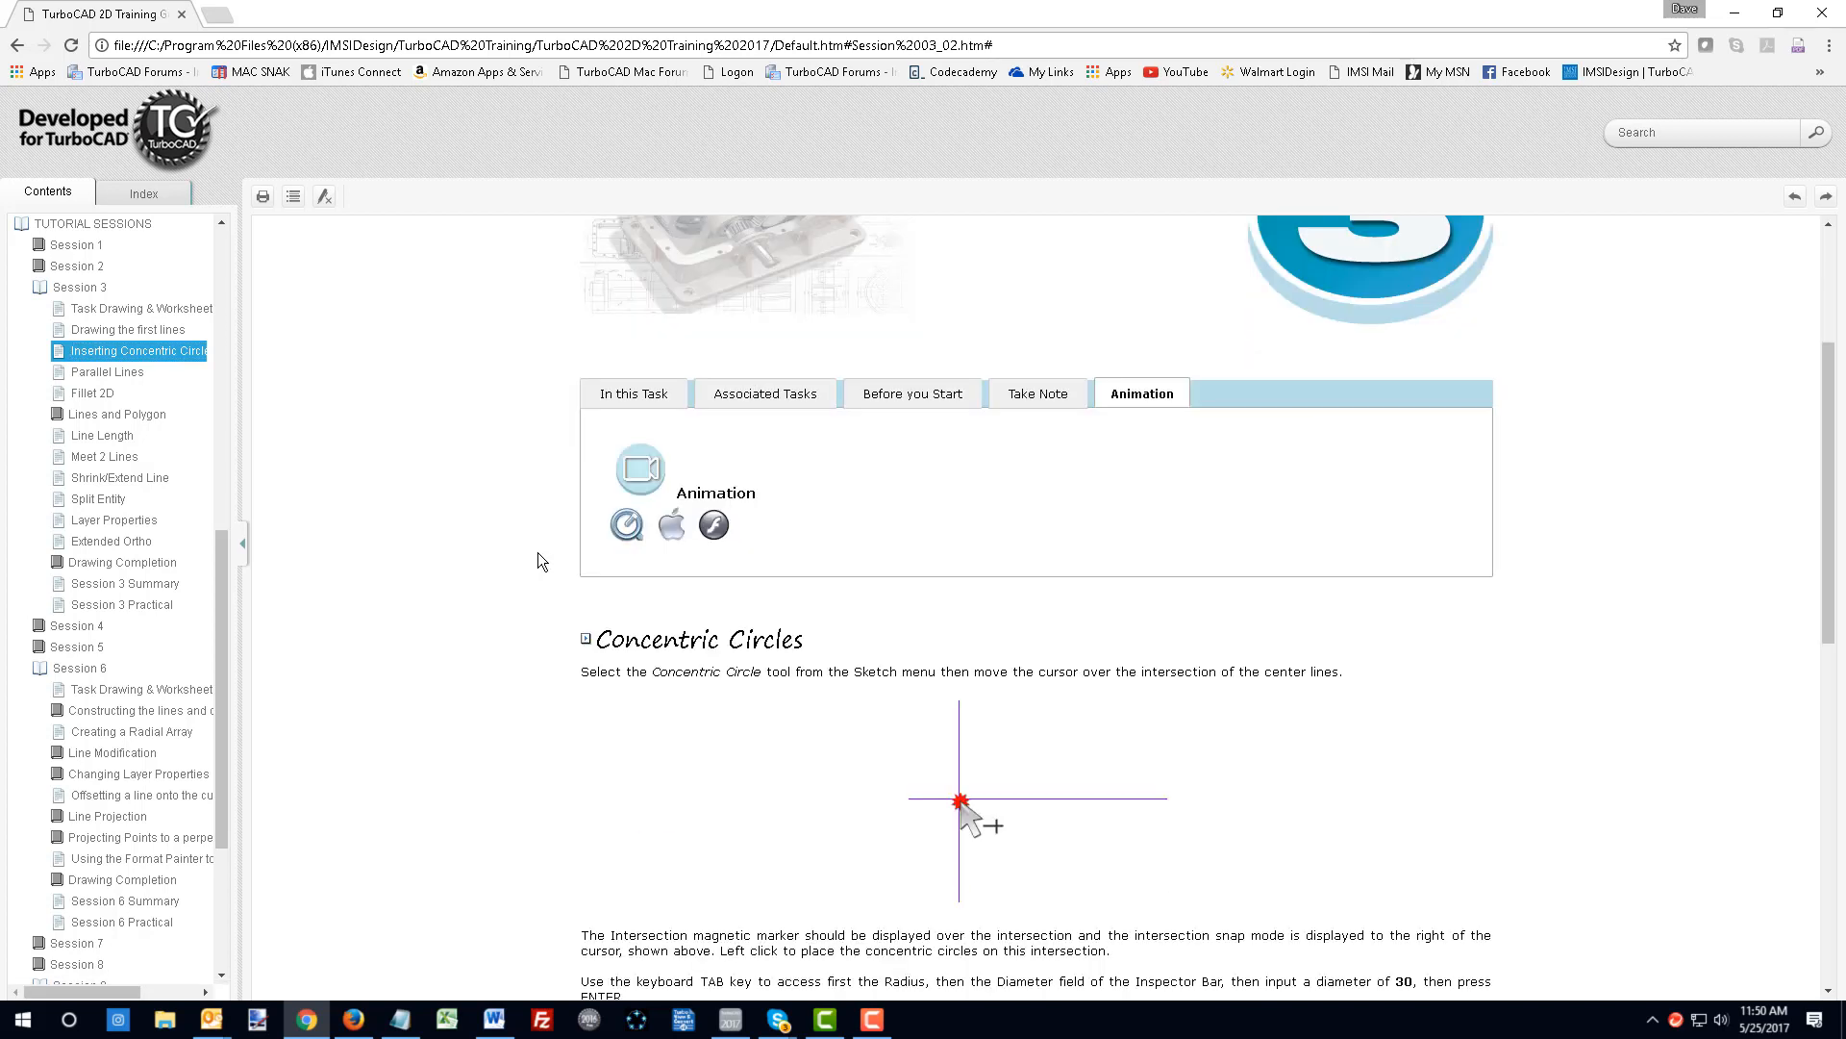
scroll(538, 554, up, 3)
scroll(539, 552, up, 2)
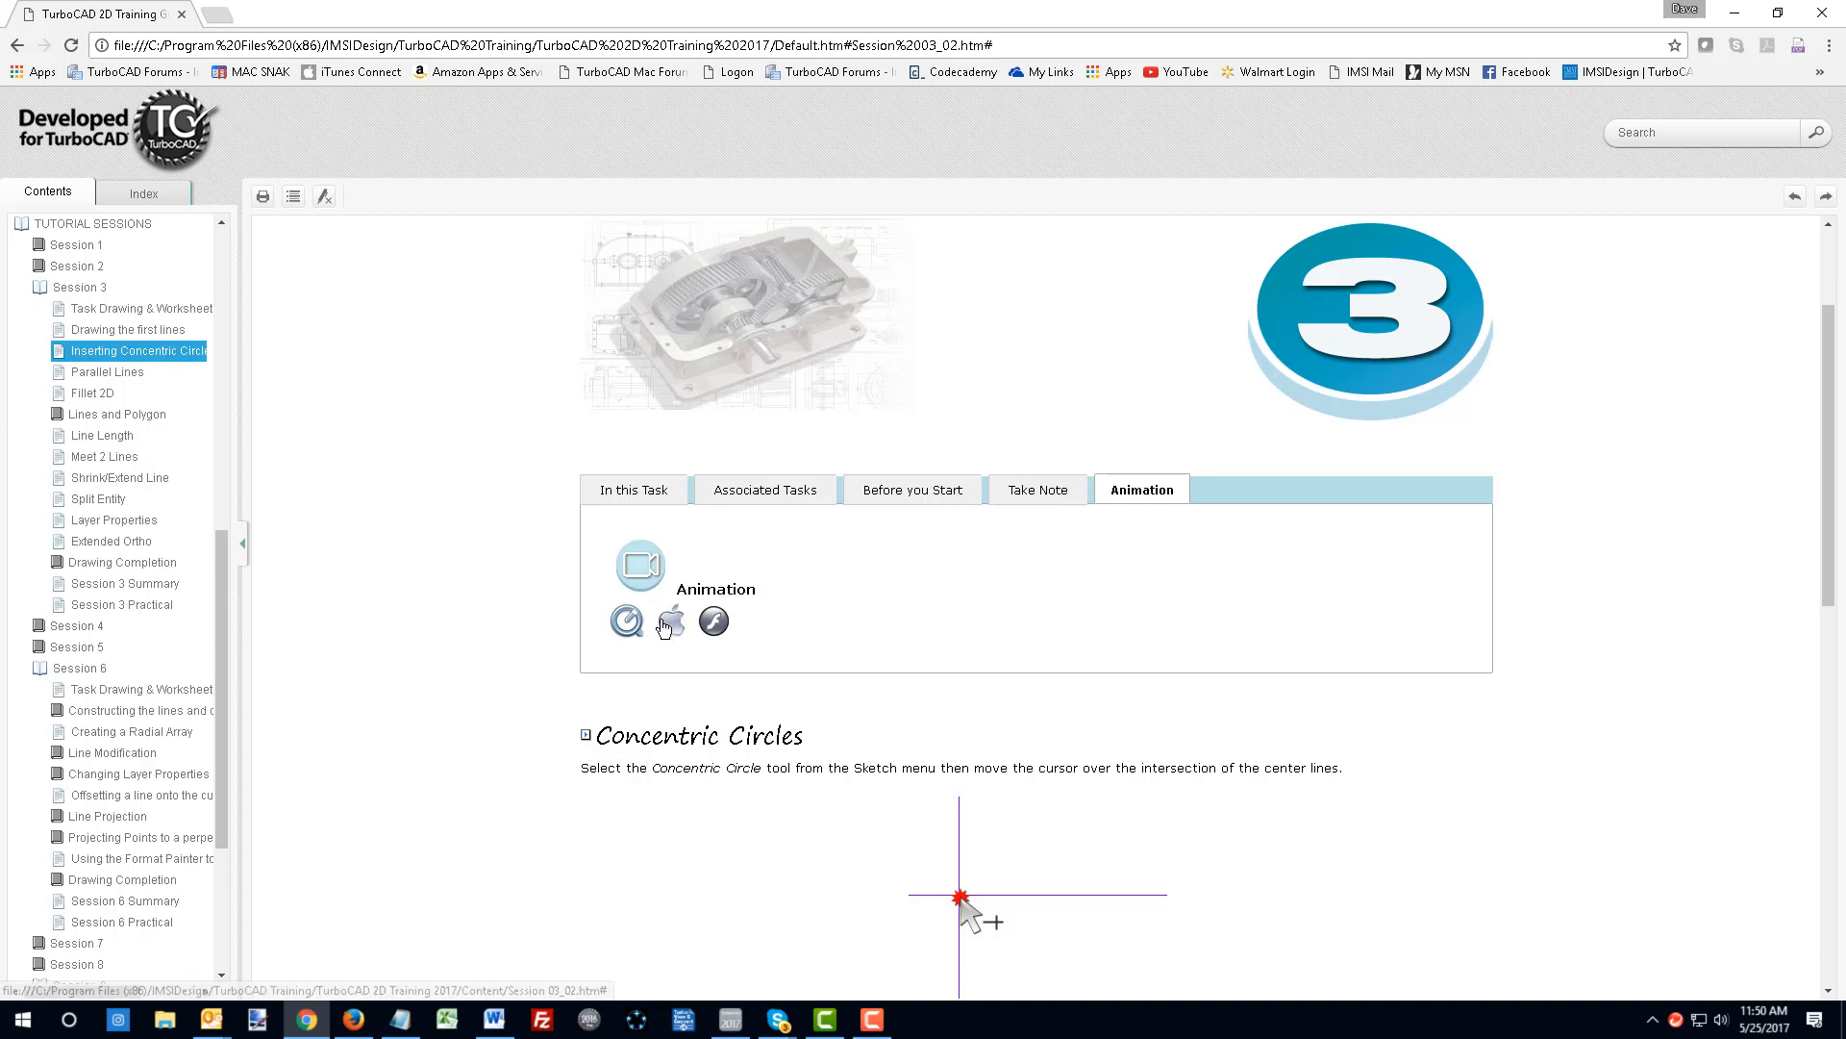
click(625, 625)
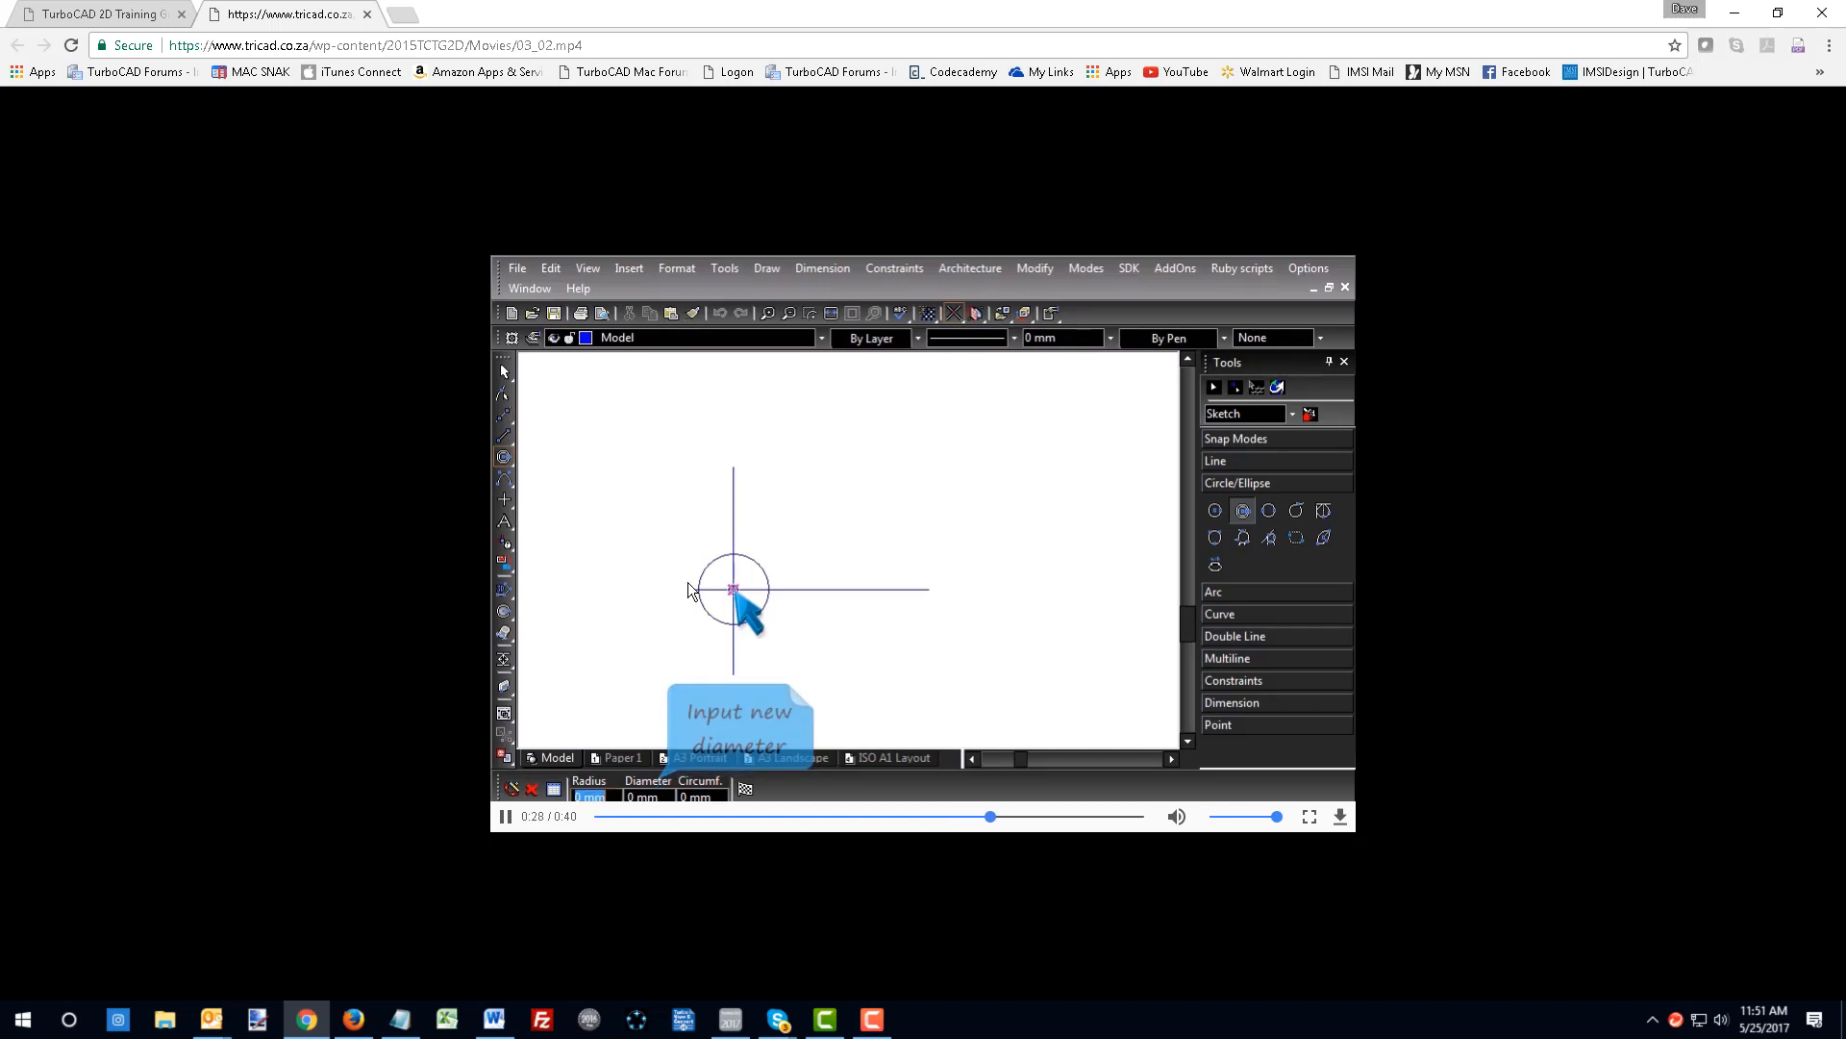
click(79, 15)
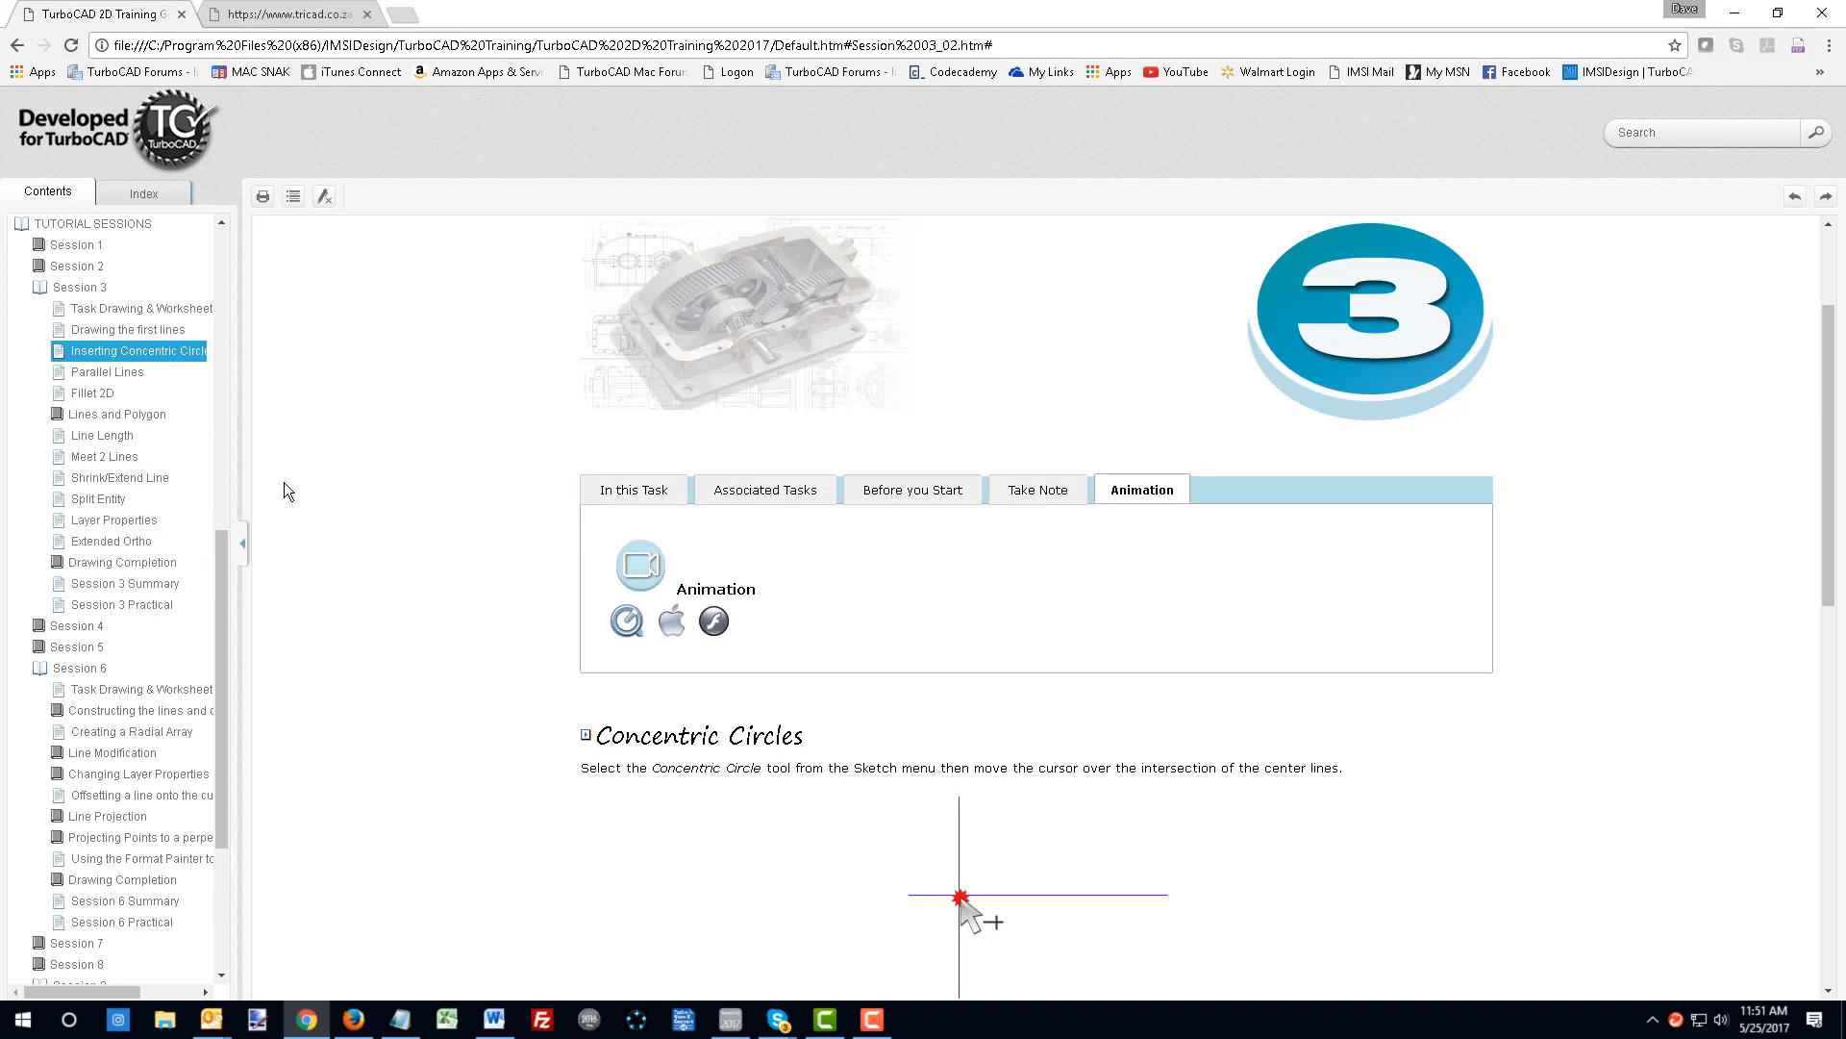
click(279, 15)
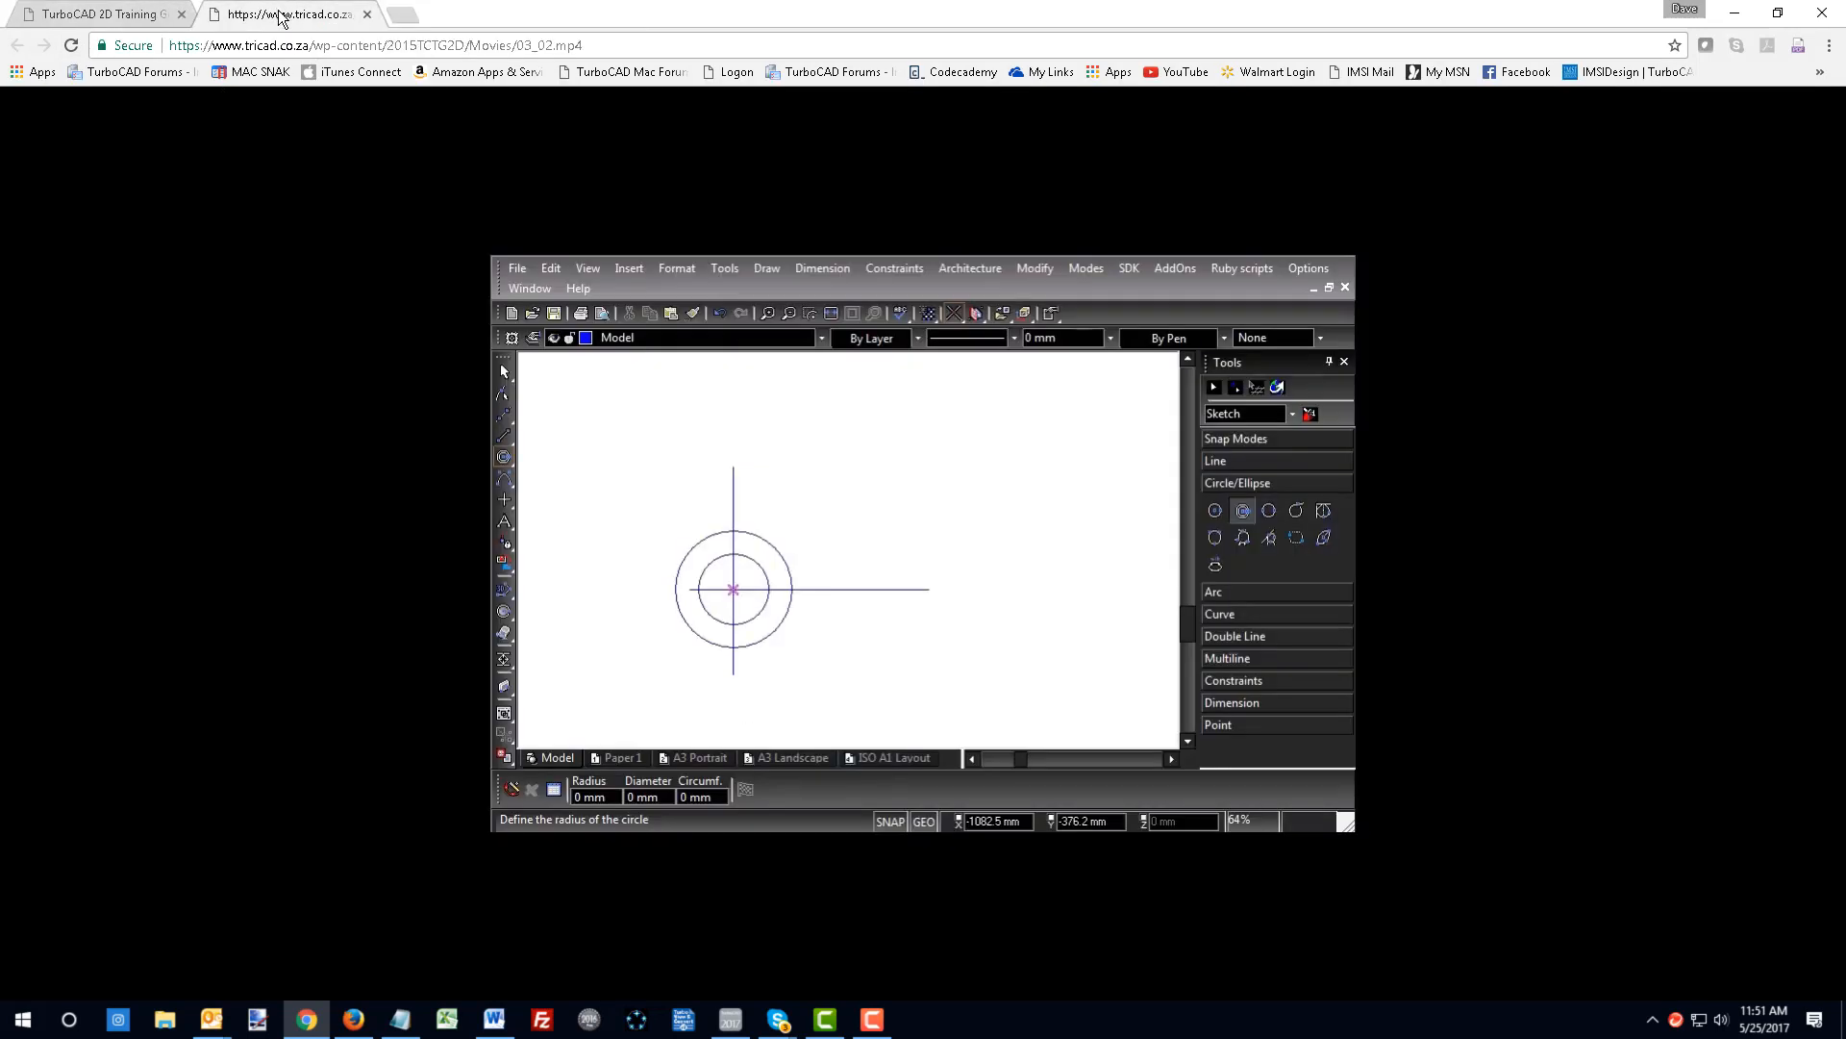
- Return to the Windows training list in Firefox, open the TC Cert Site and sign in with the saved login code and password
key(alt+Tab)
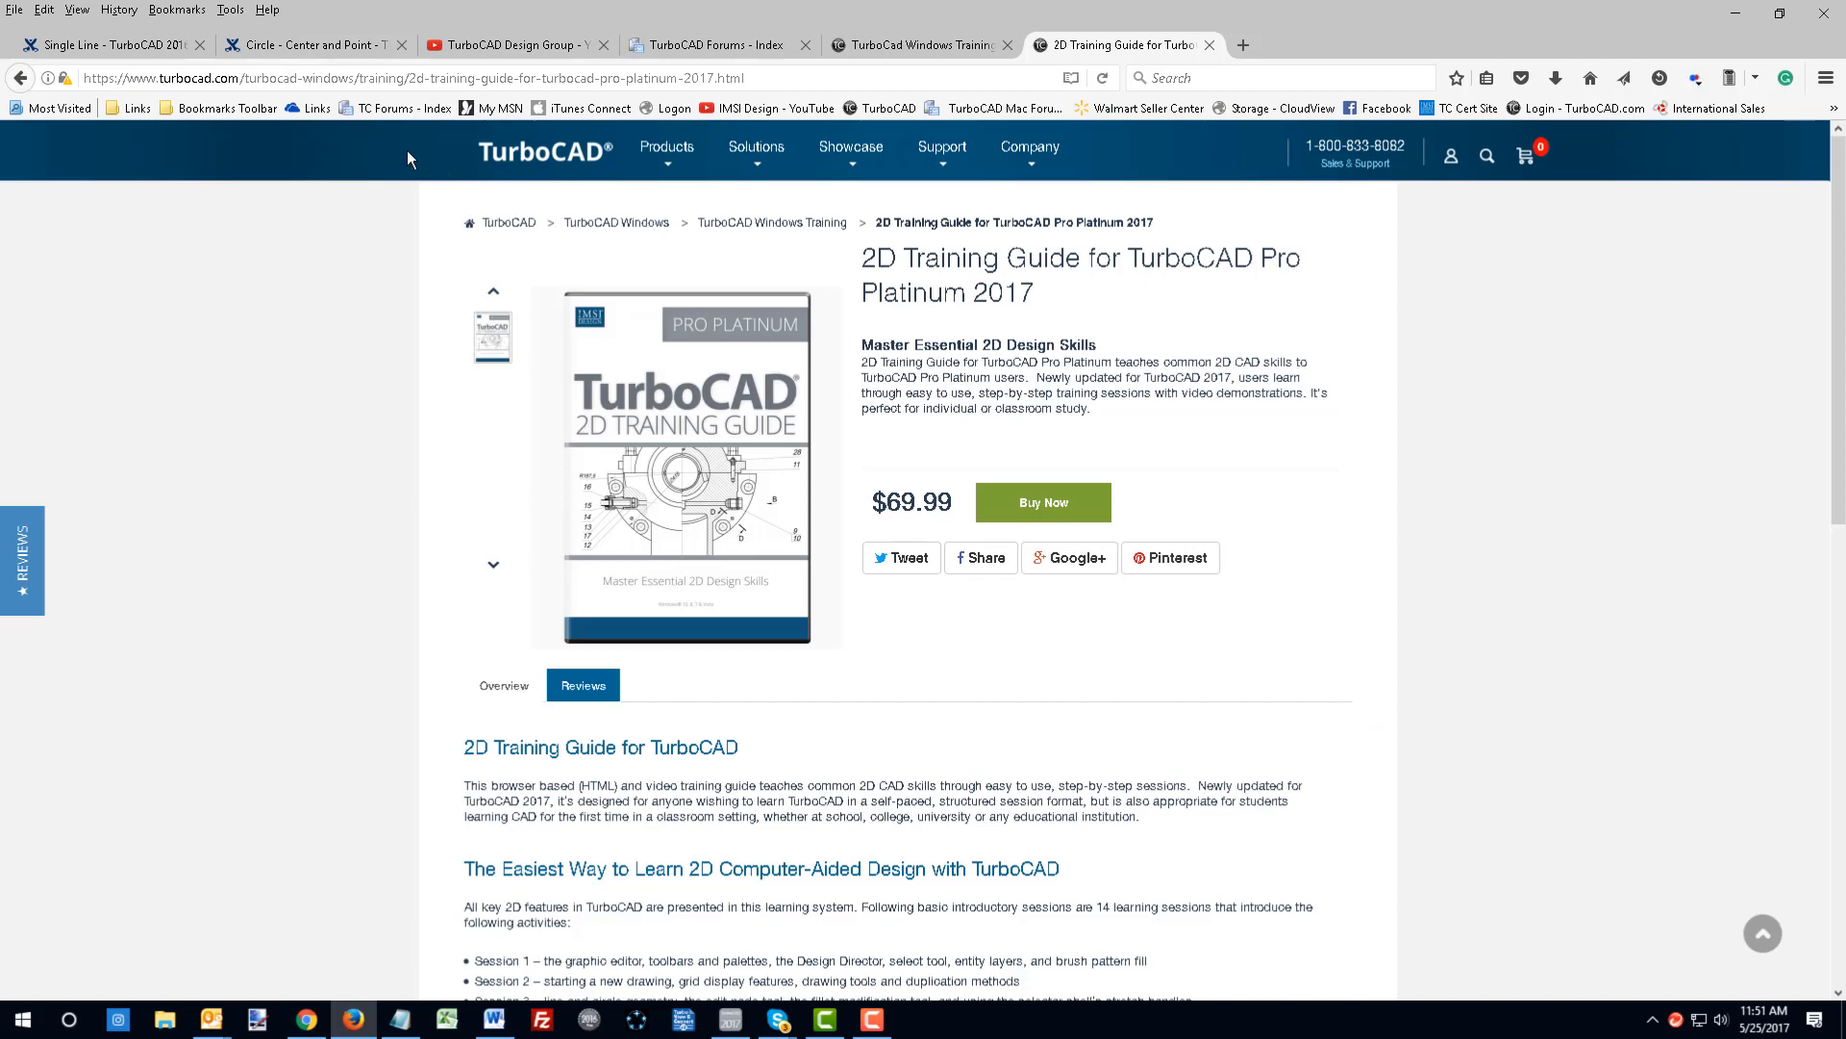
click(19, 78)
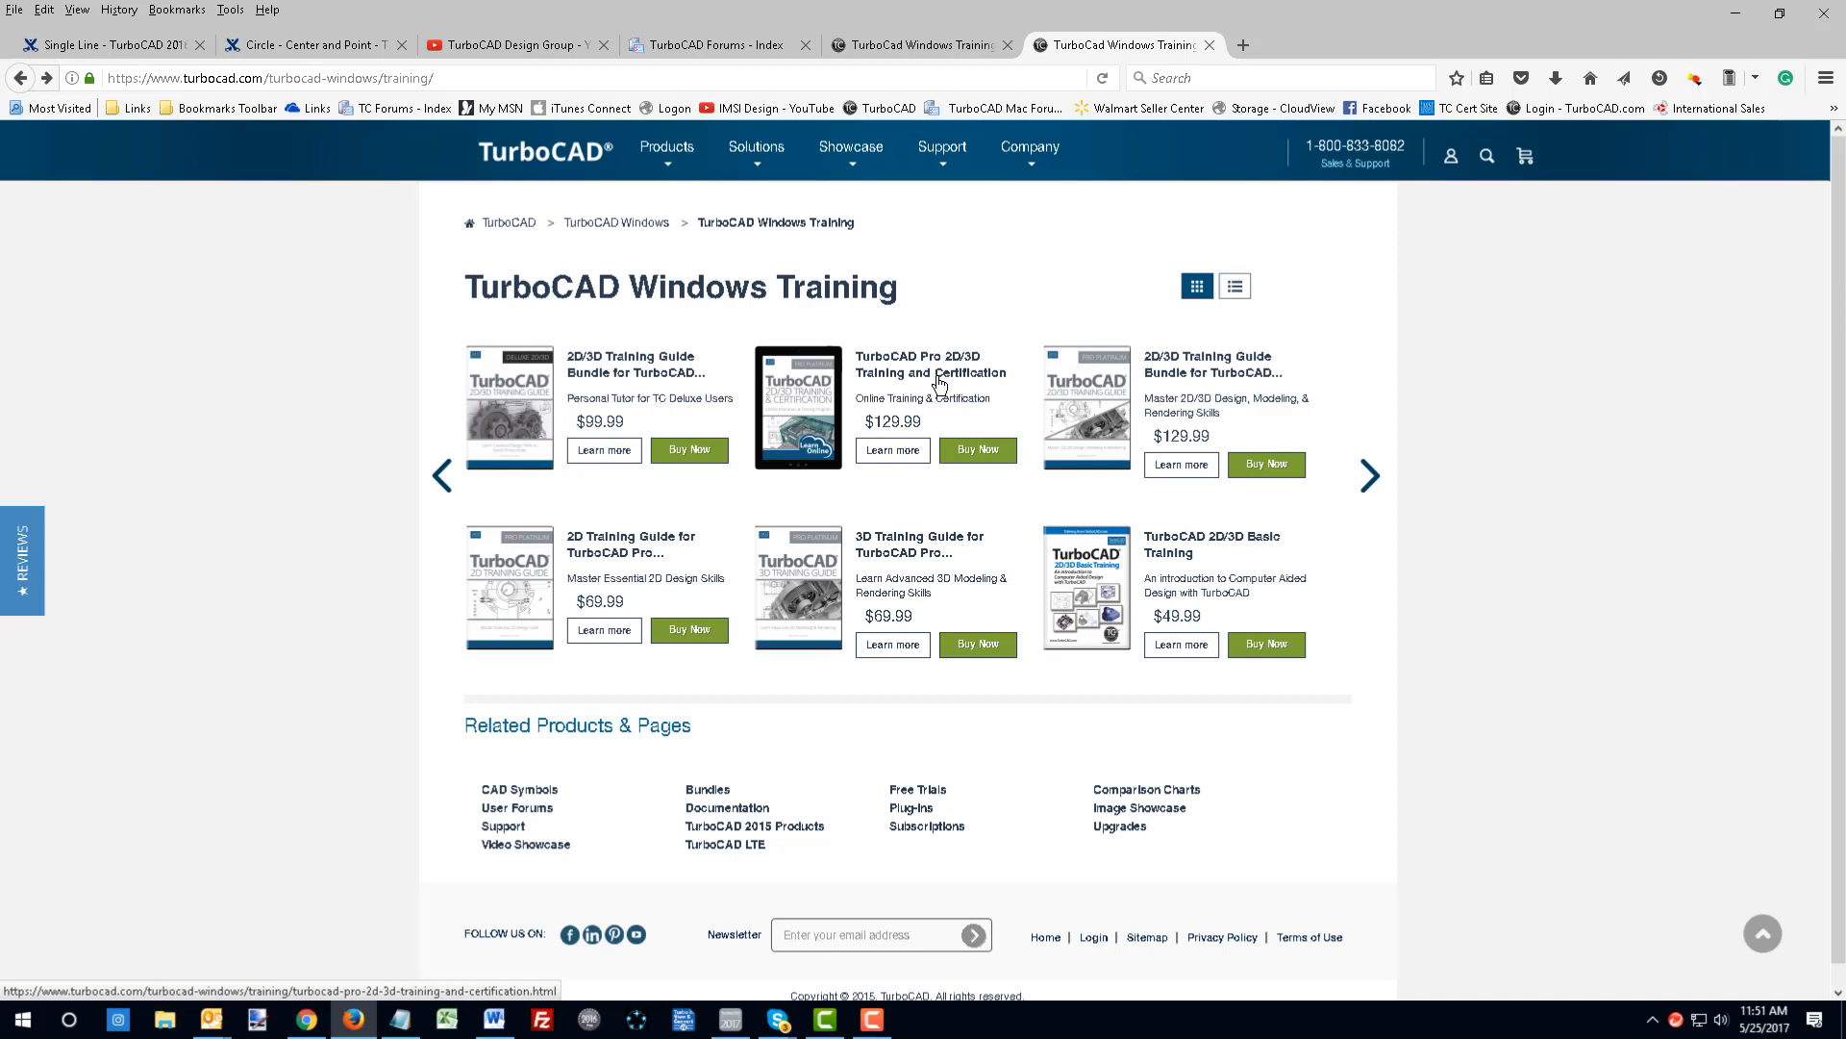
click(1467, 112)
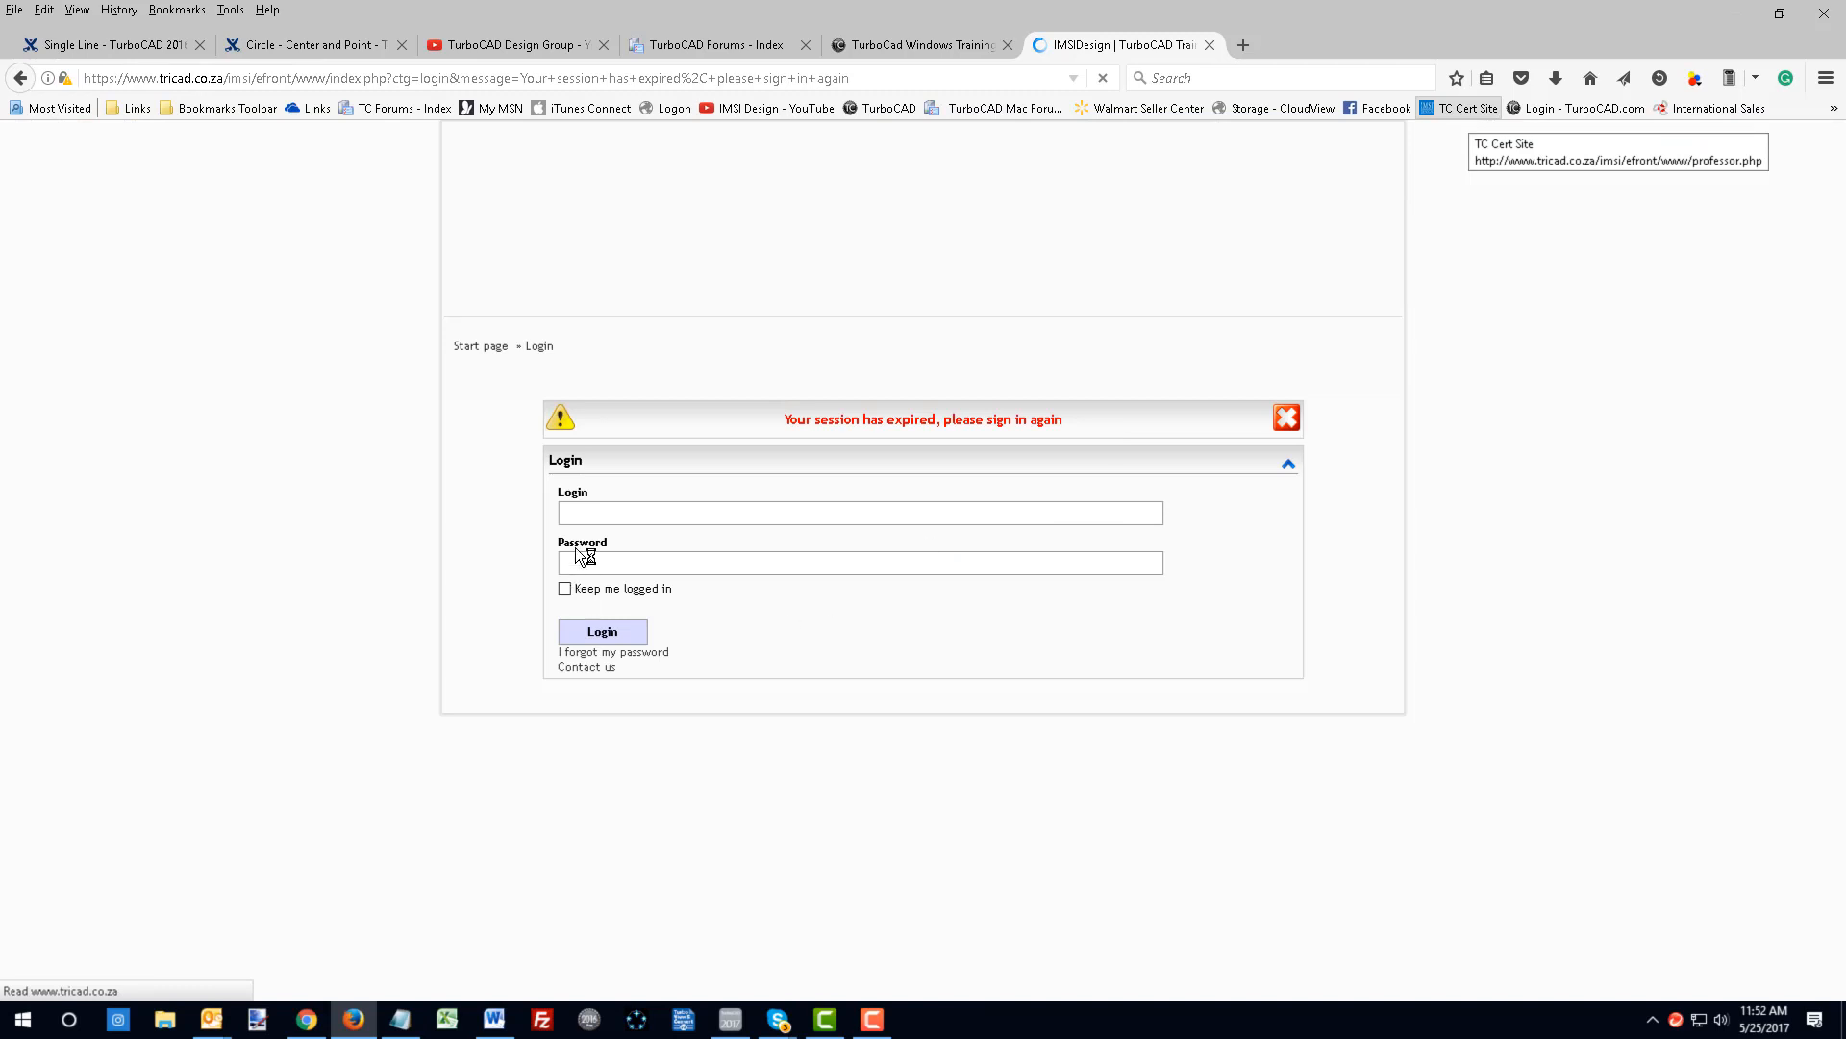
click(584, 514)
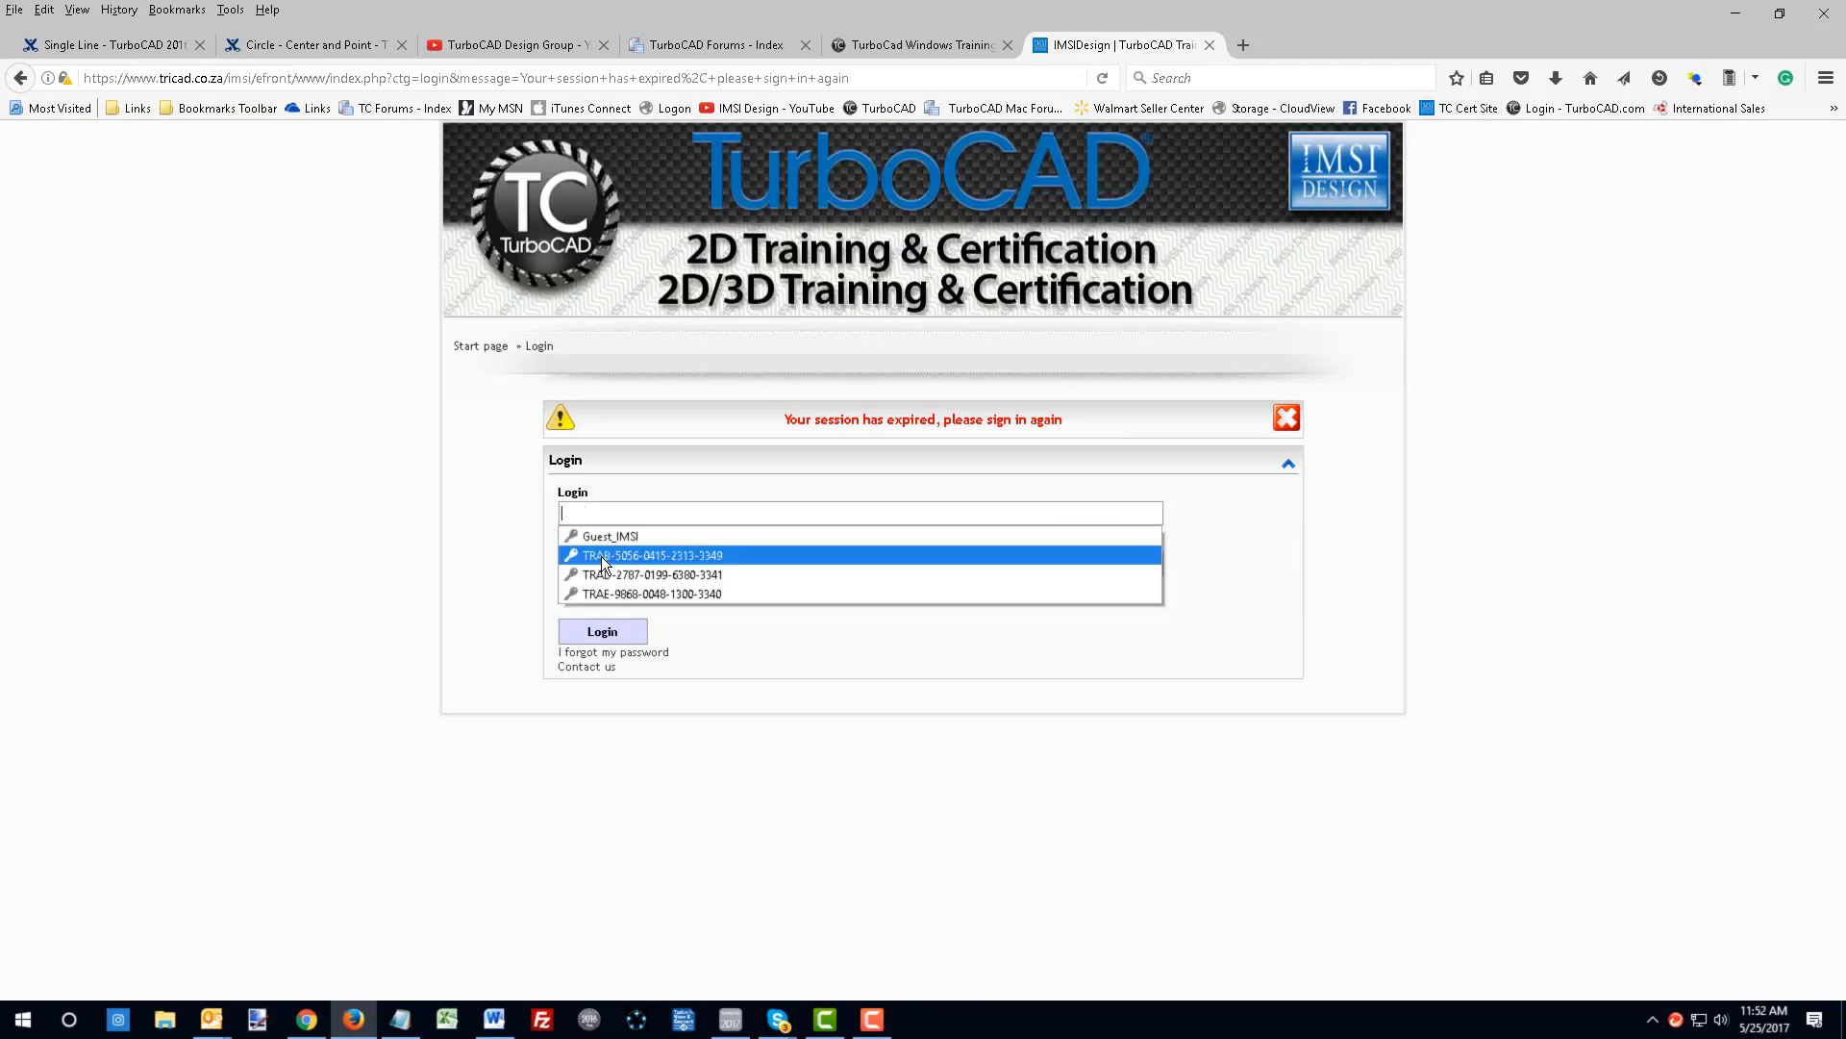
click(616, 556)
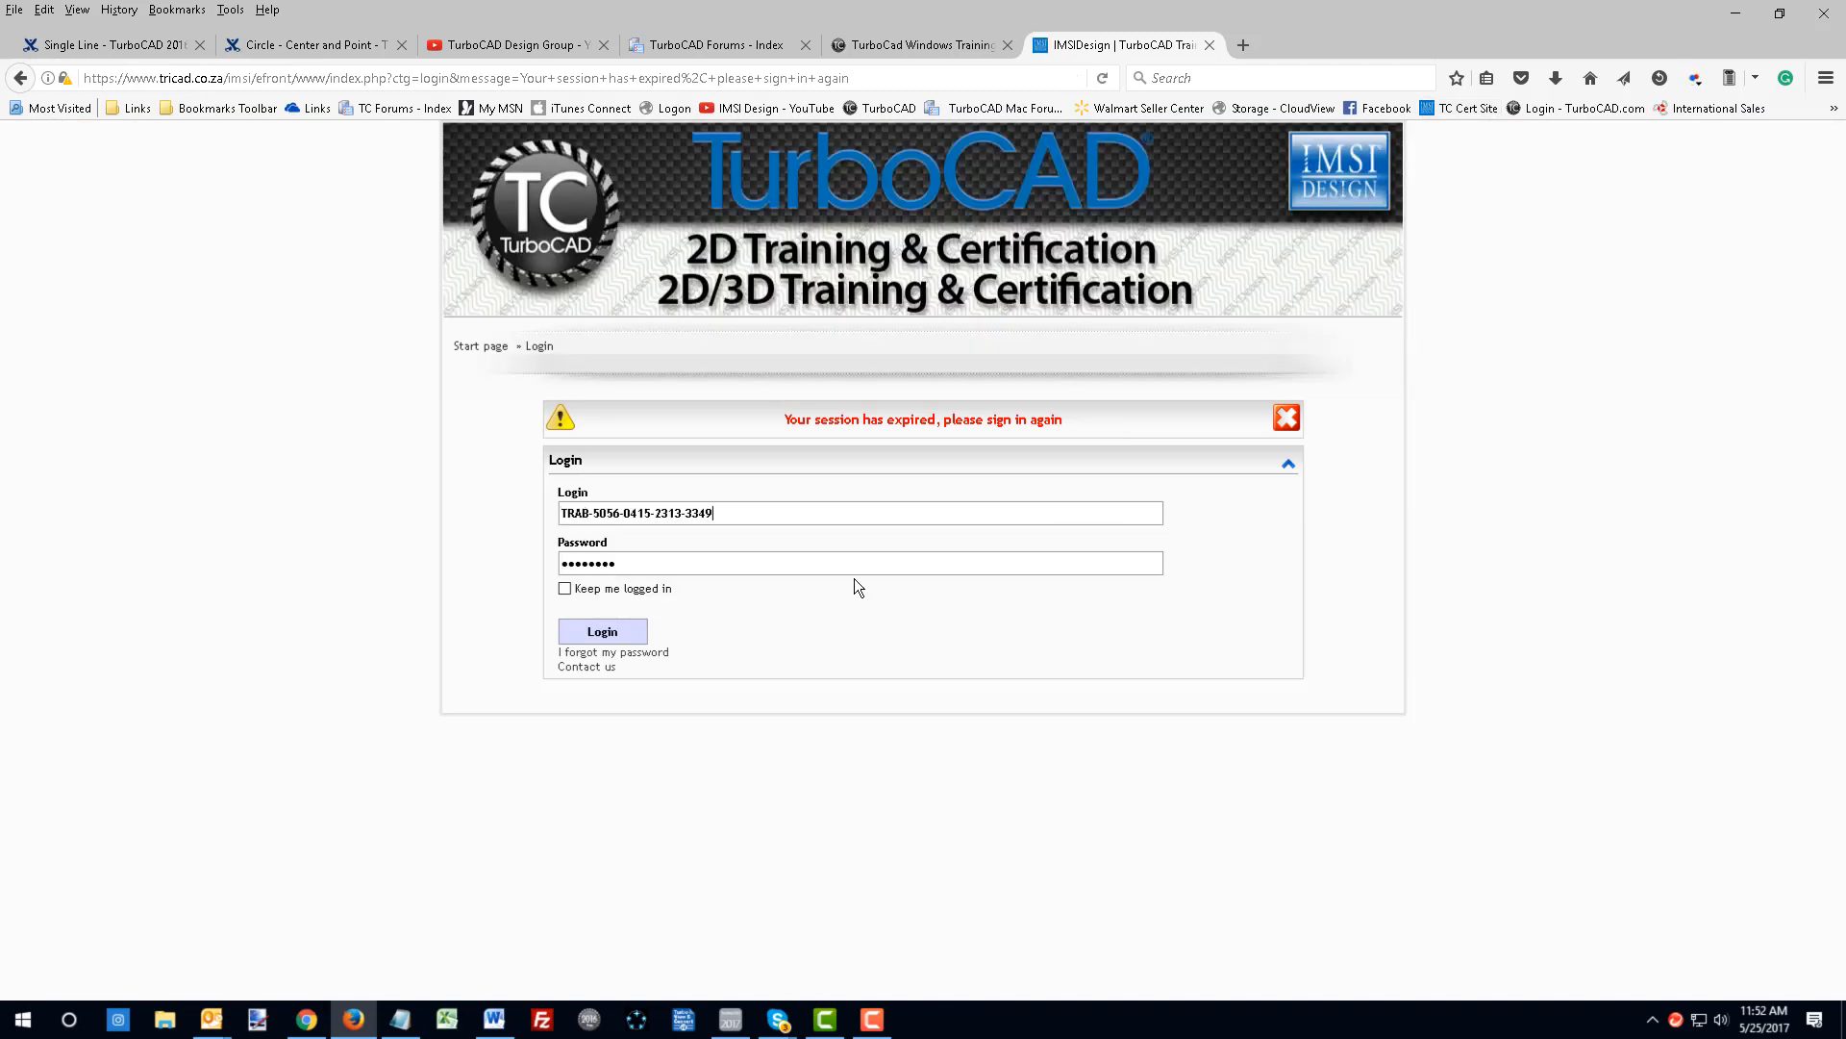
click(604, 637)
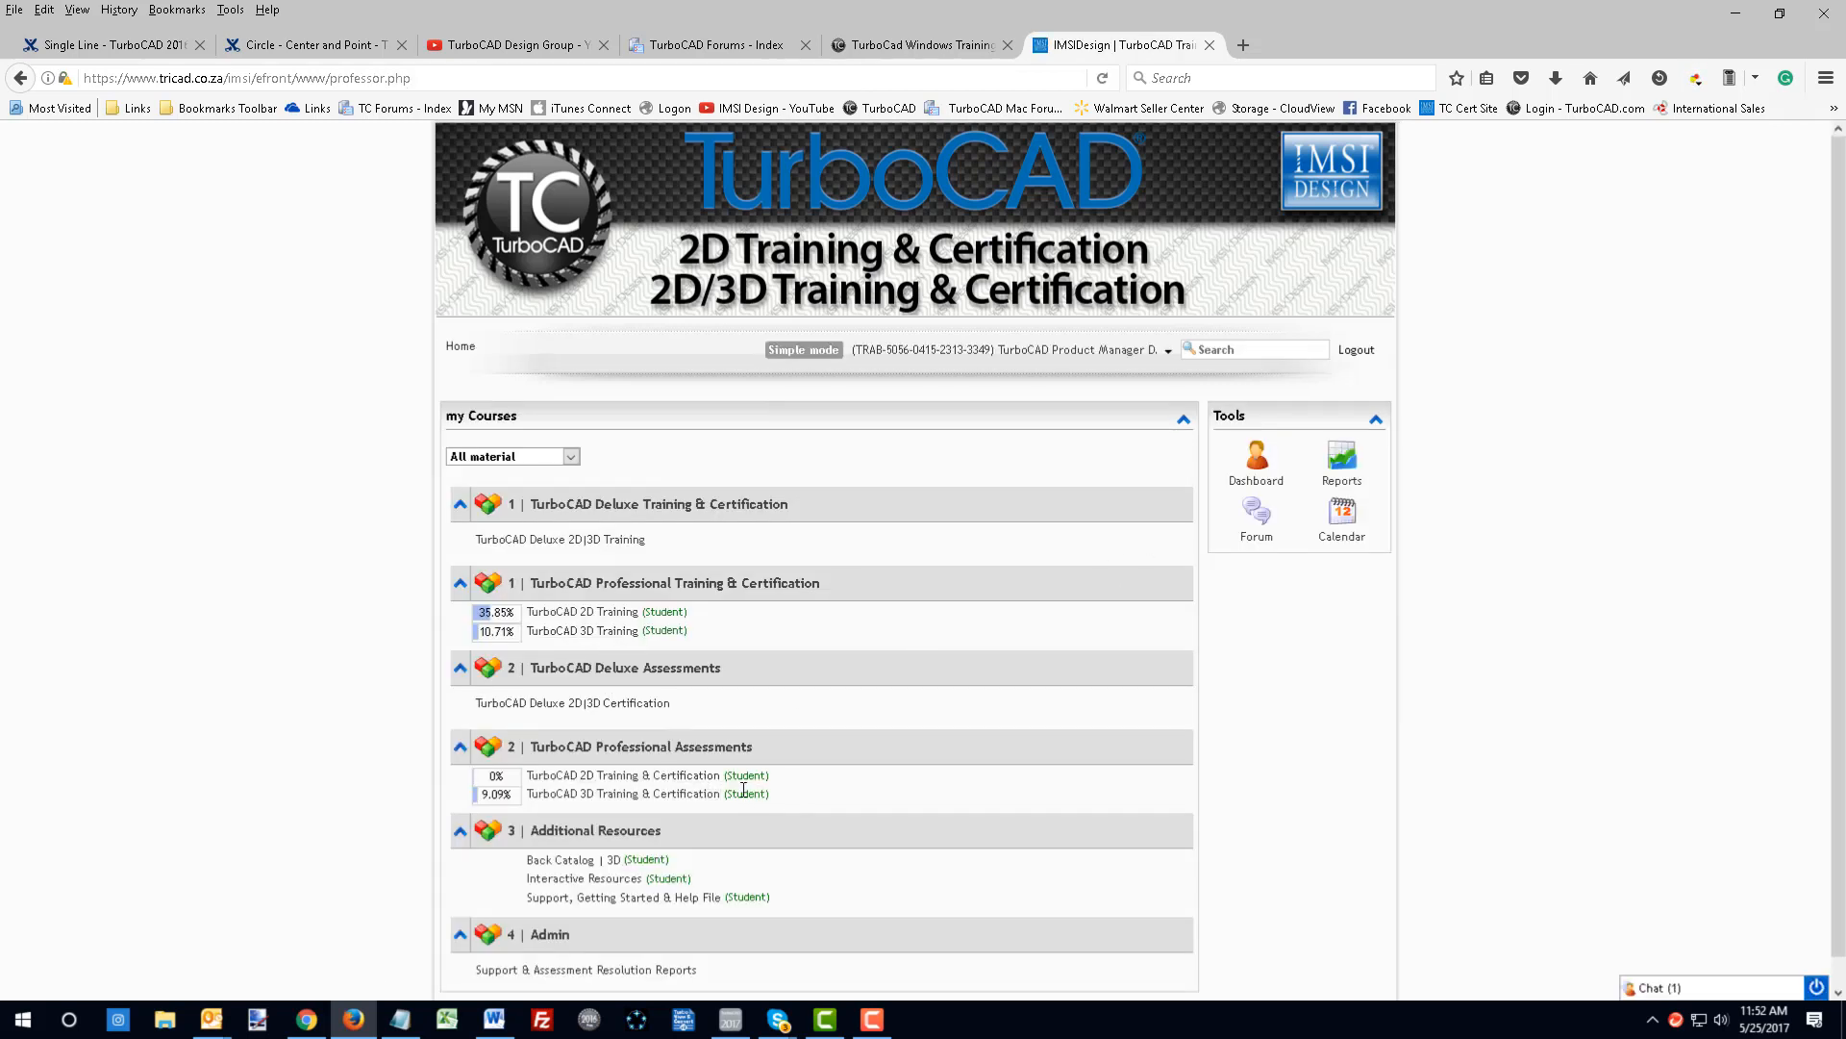
- View the Session 3 Assessment in the TurboCAD 2D Training & Certification course under TurboCAD Professional Assessments
scroll(765, 737, down, 1)
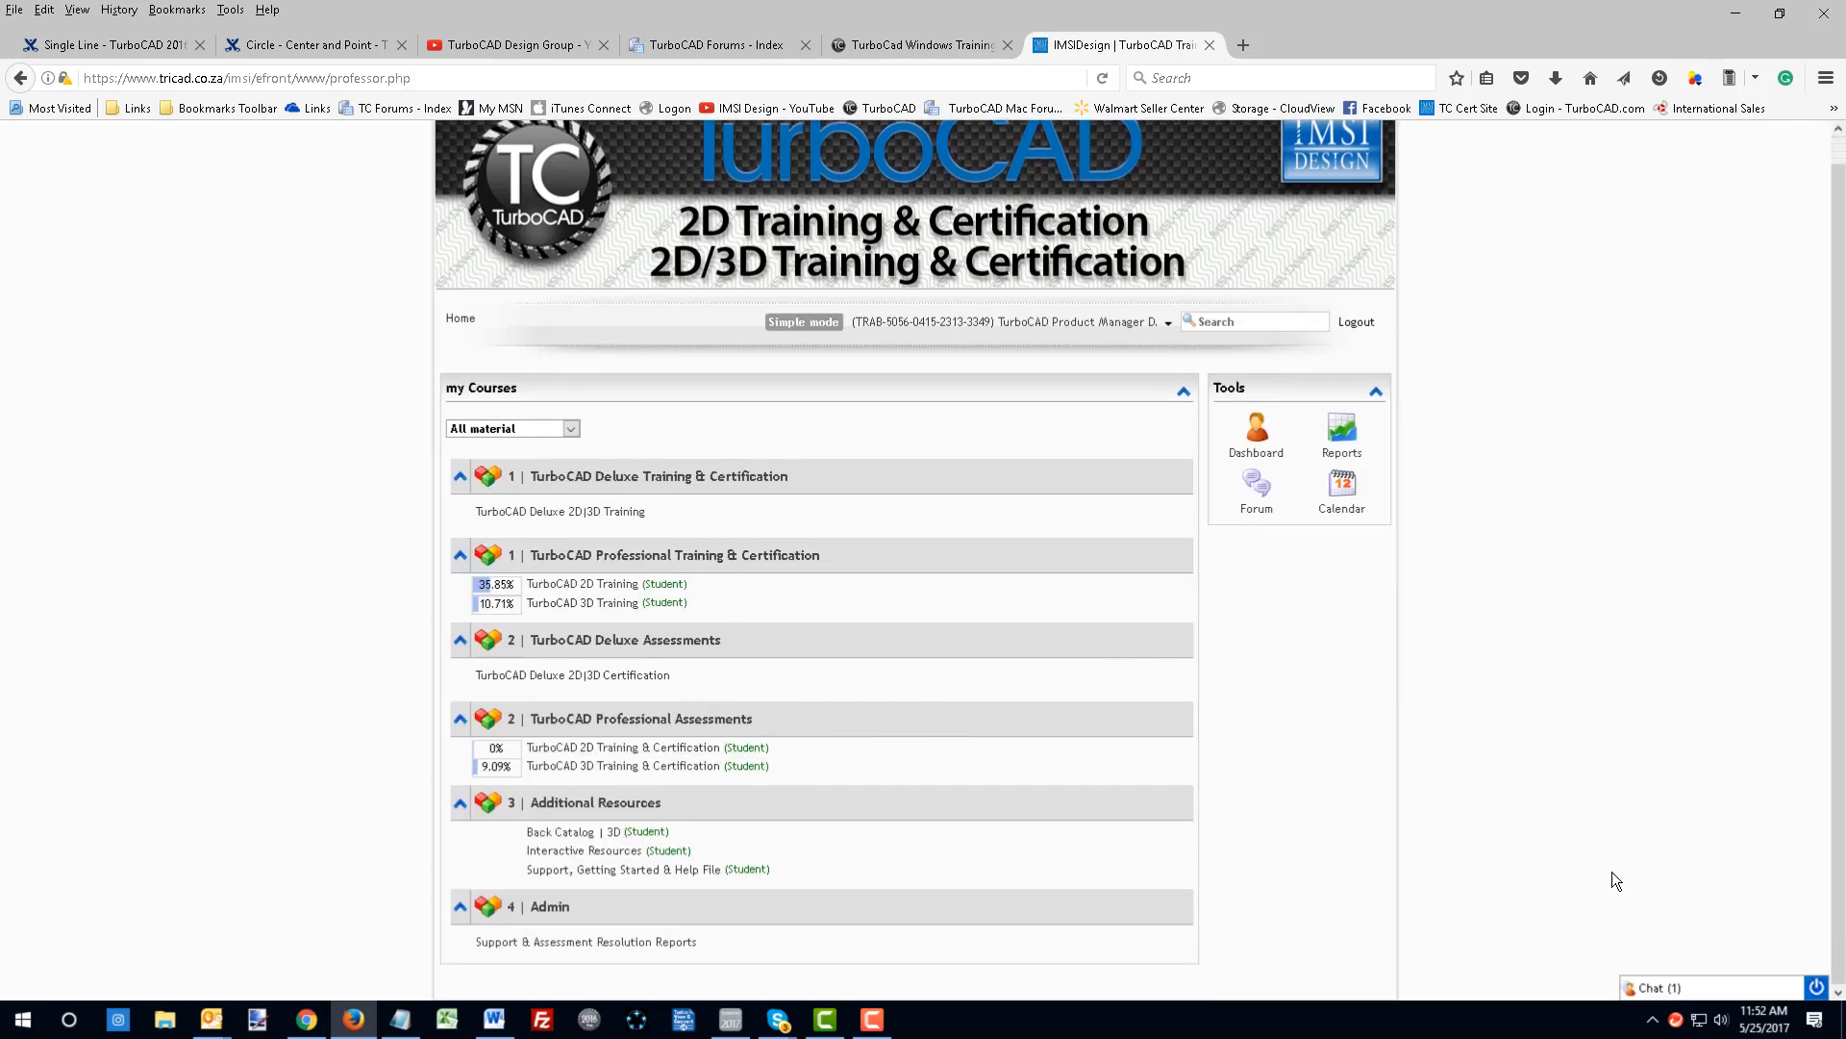
click(1675, 989)
click(665, 749)
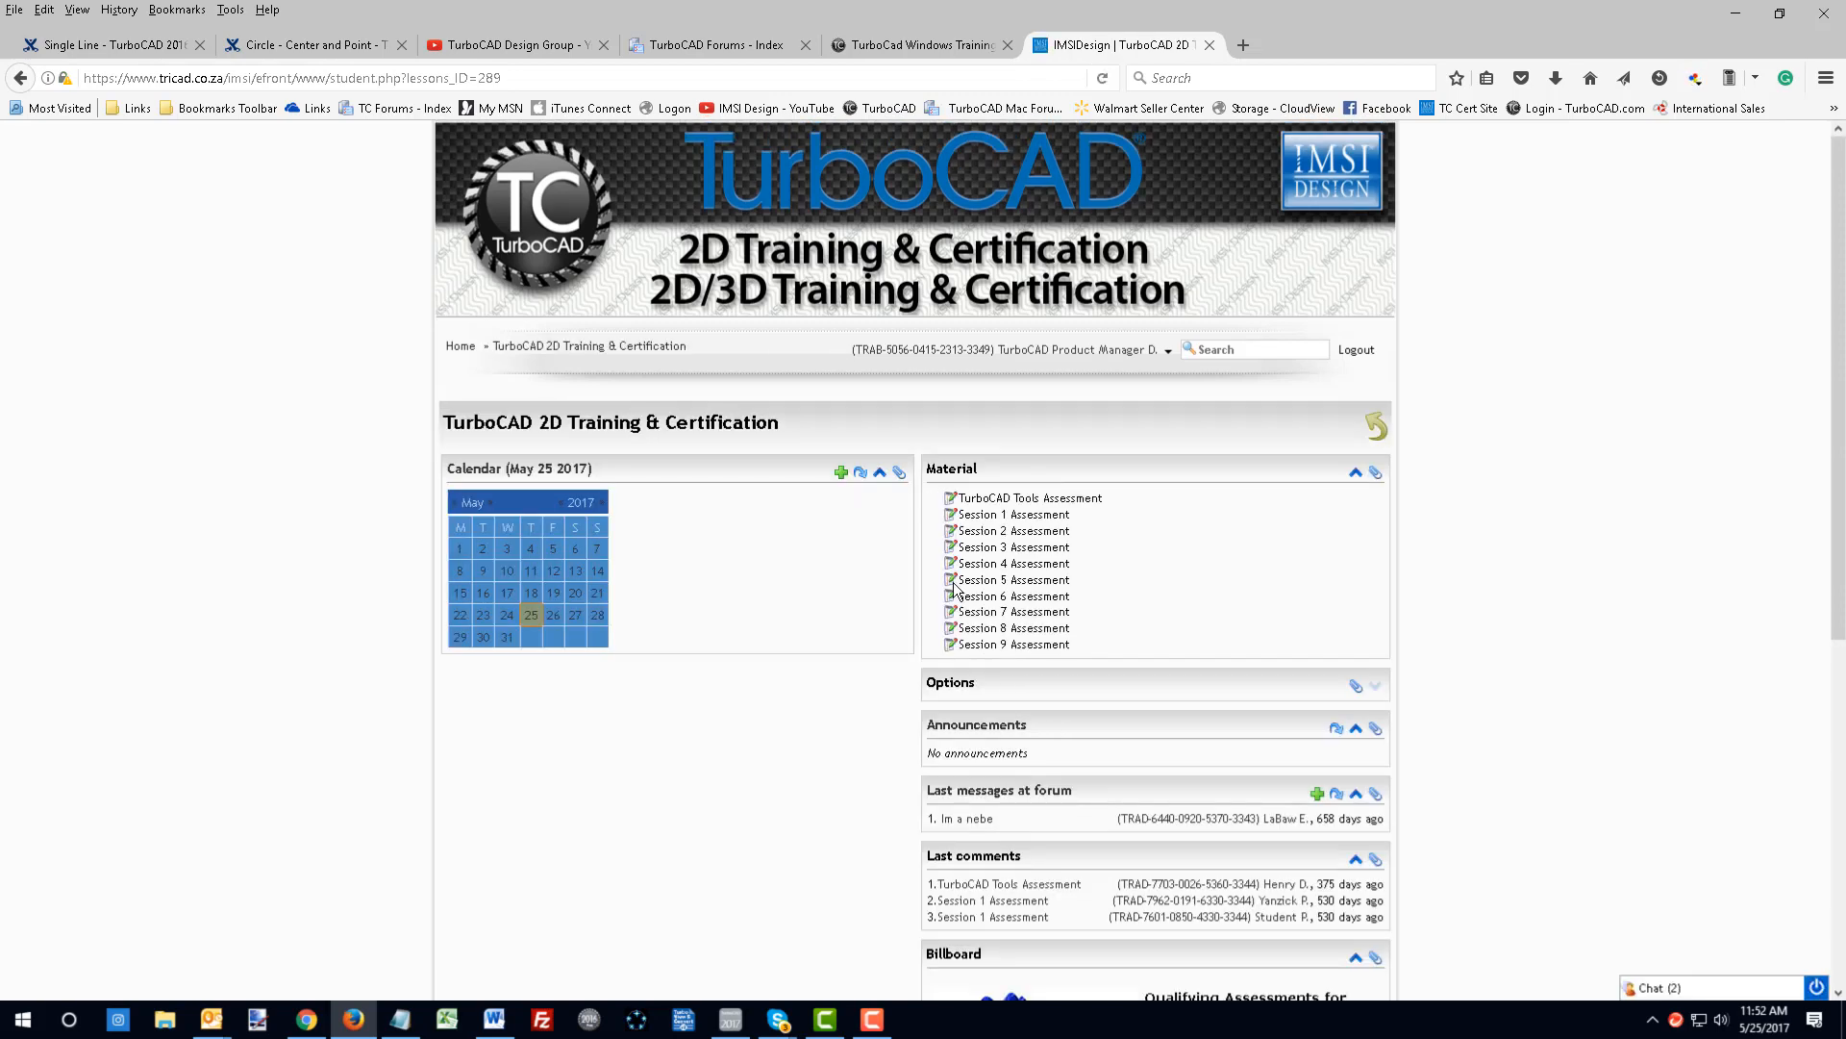
click(997, 554)
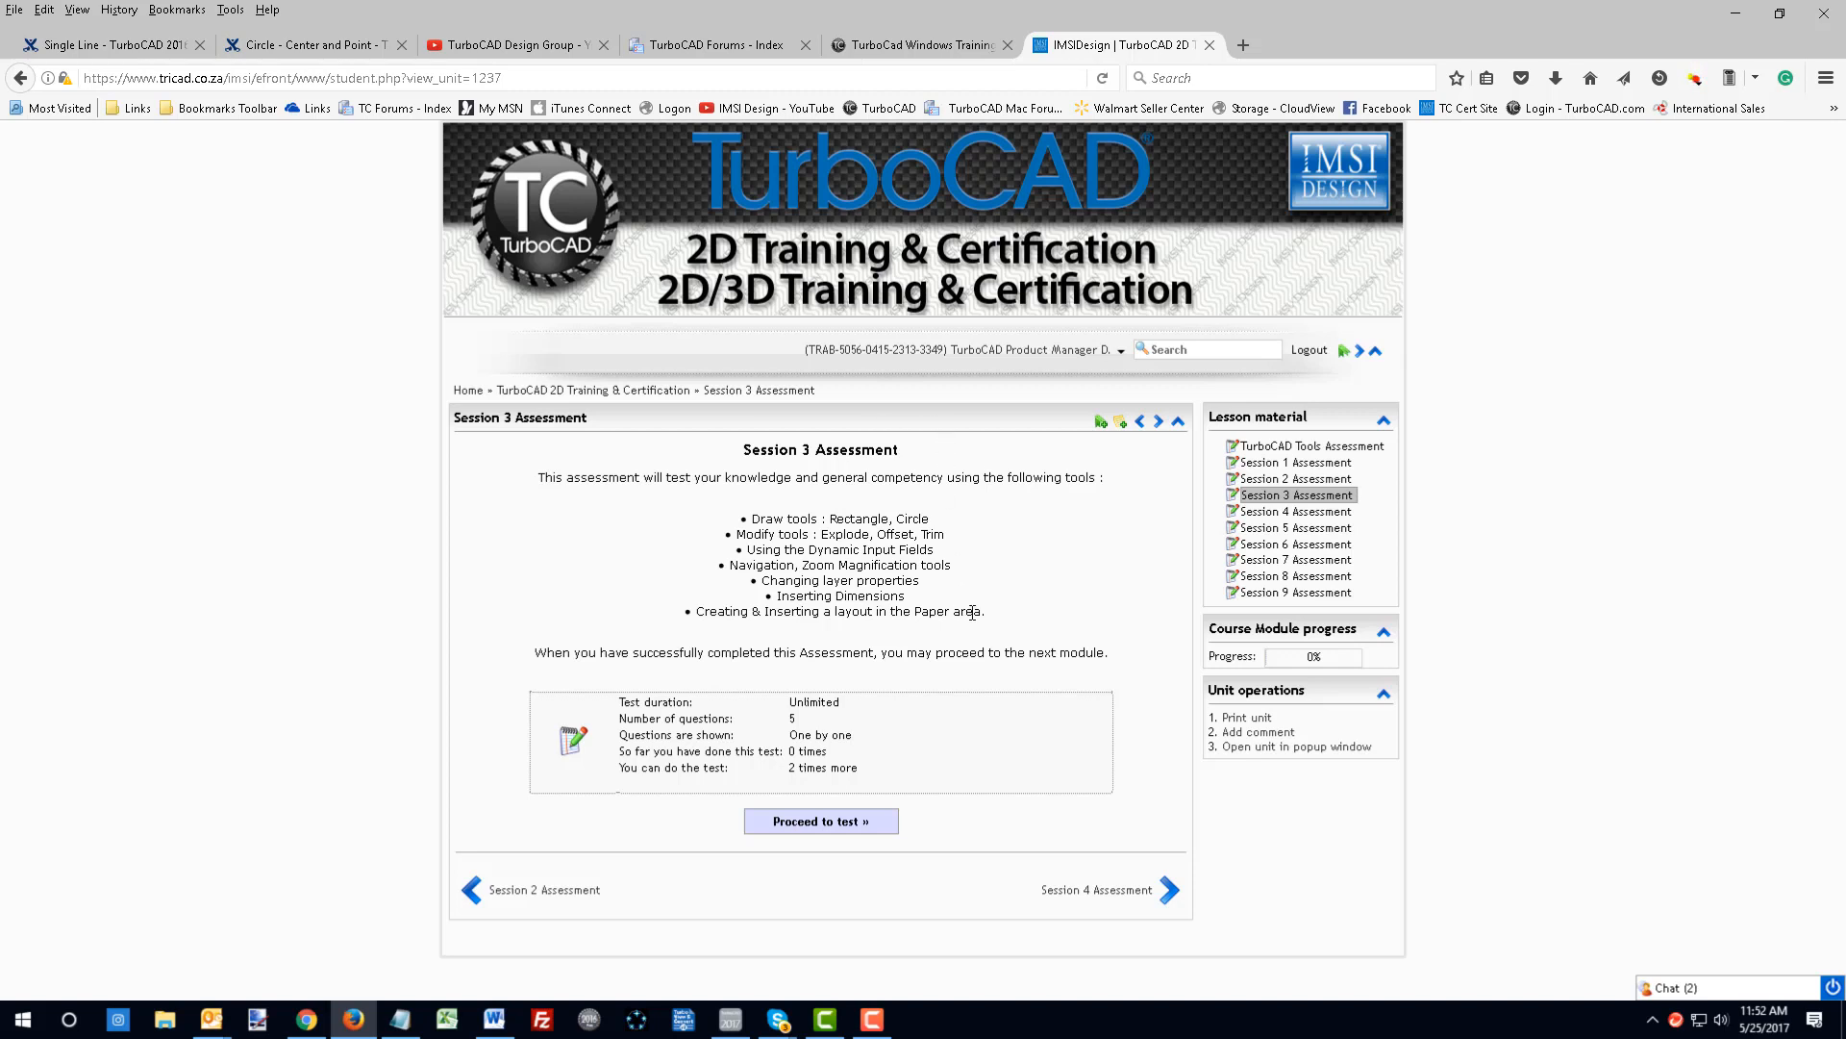
- Switch back to TurboCAD and select and delete all objects in the drawing
click(729, 1019)
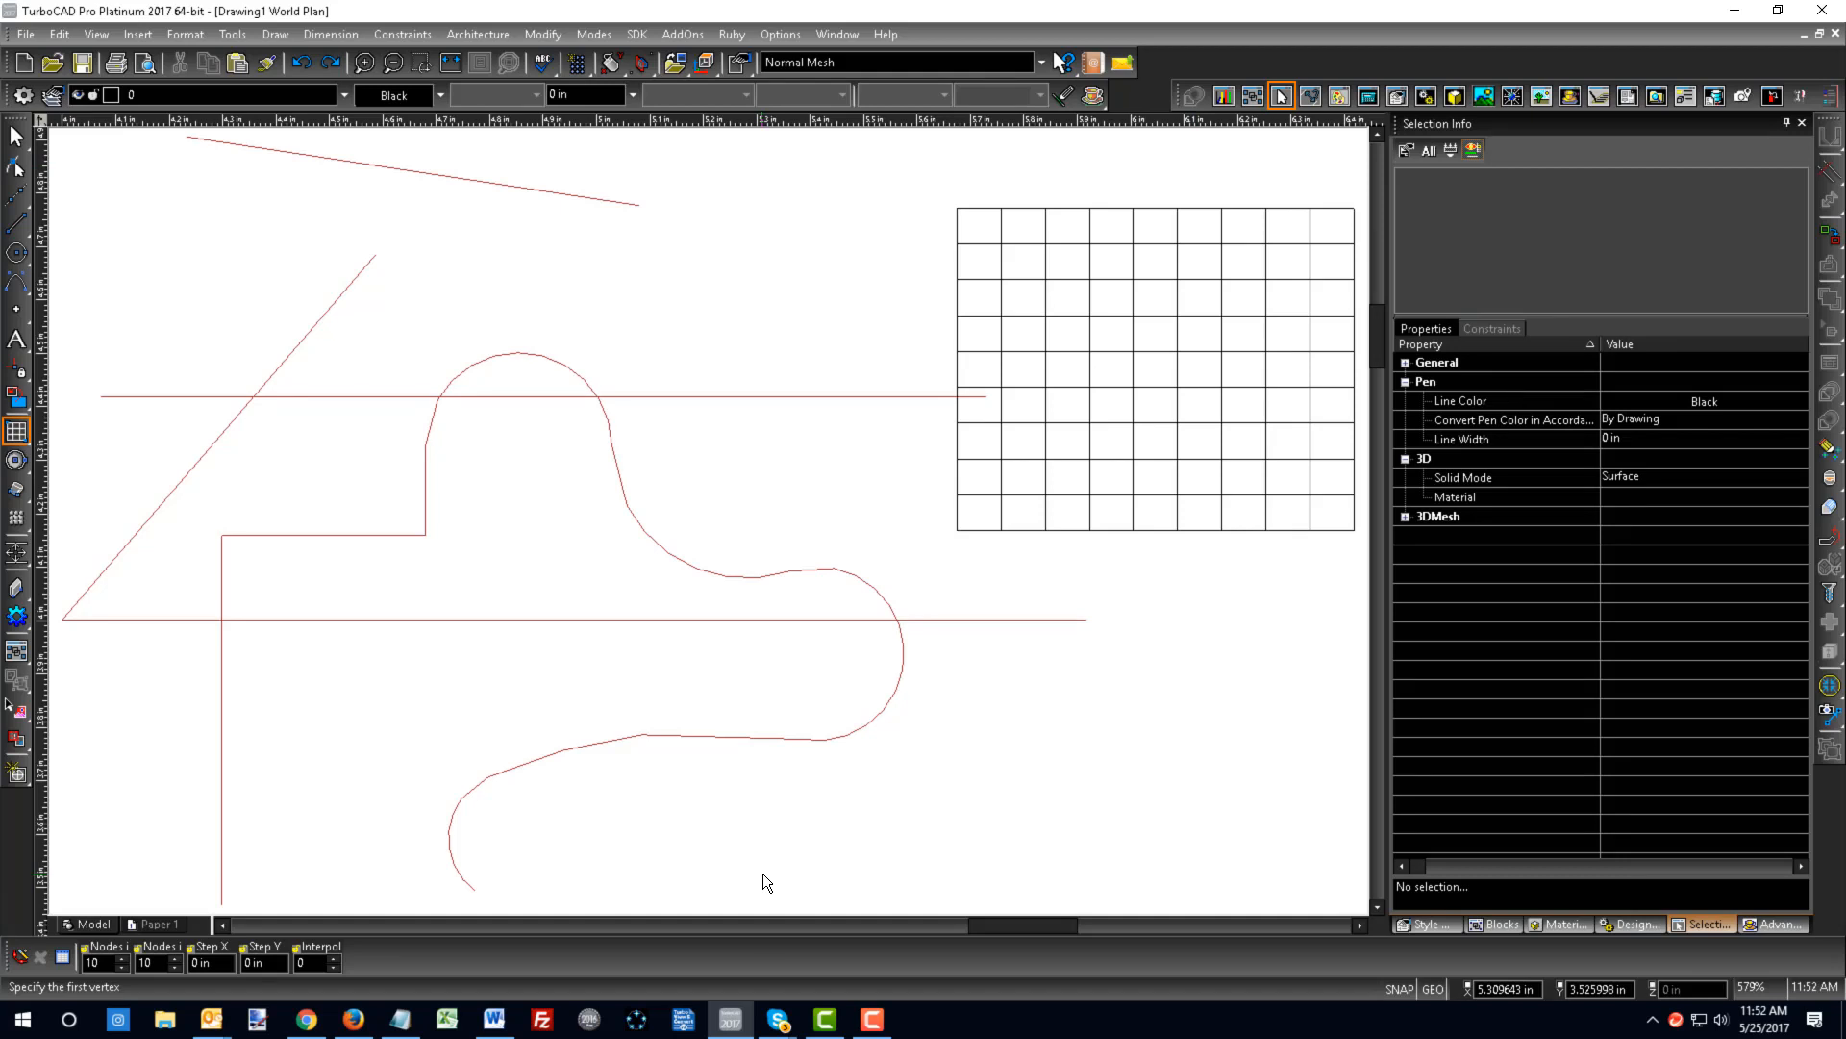
key(ctrl+a)
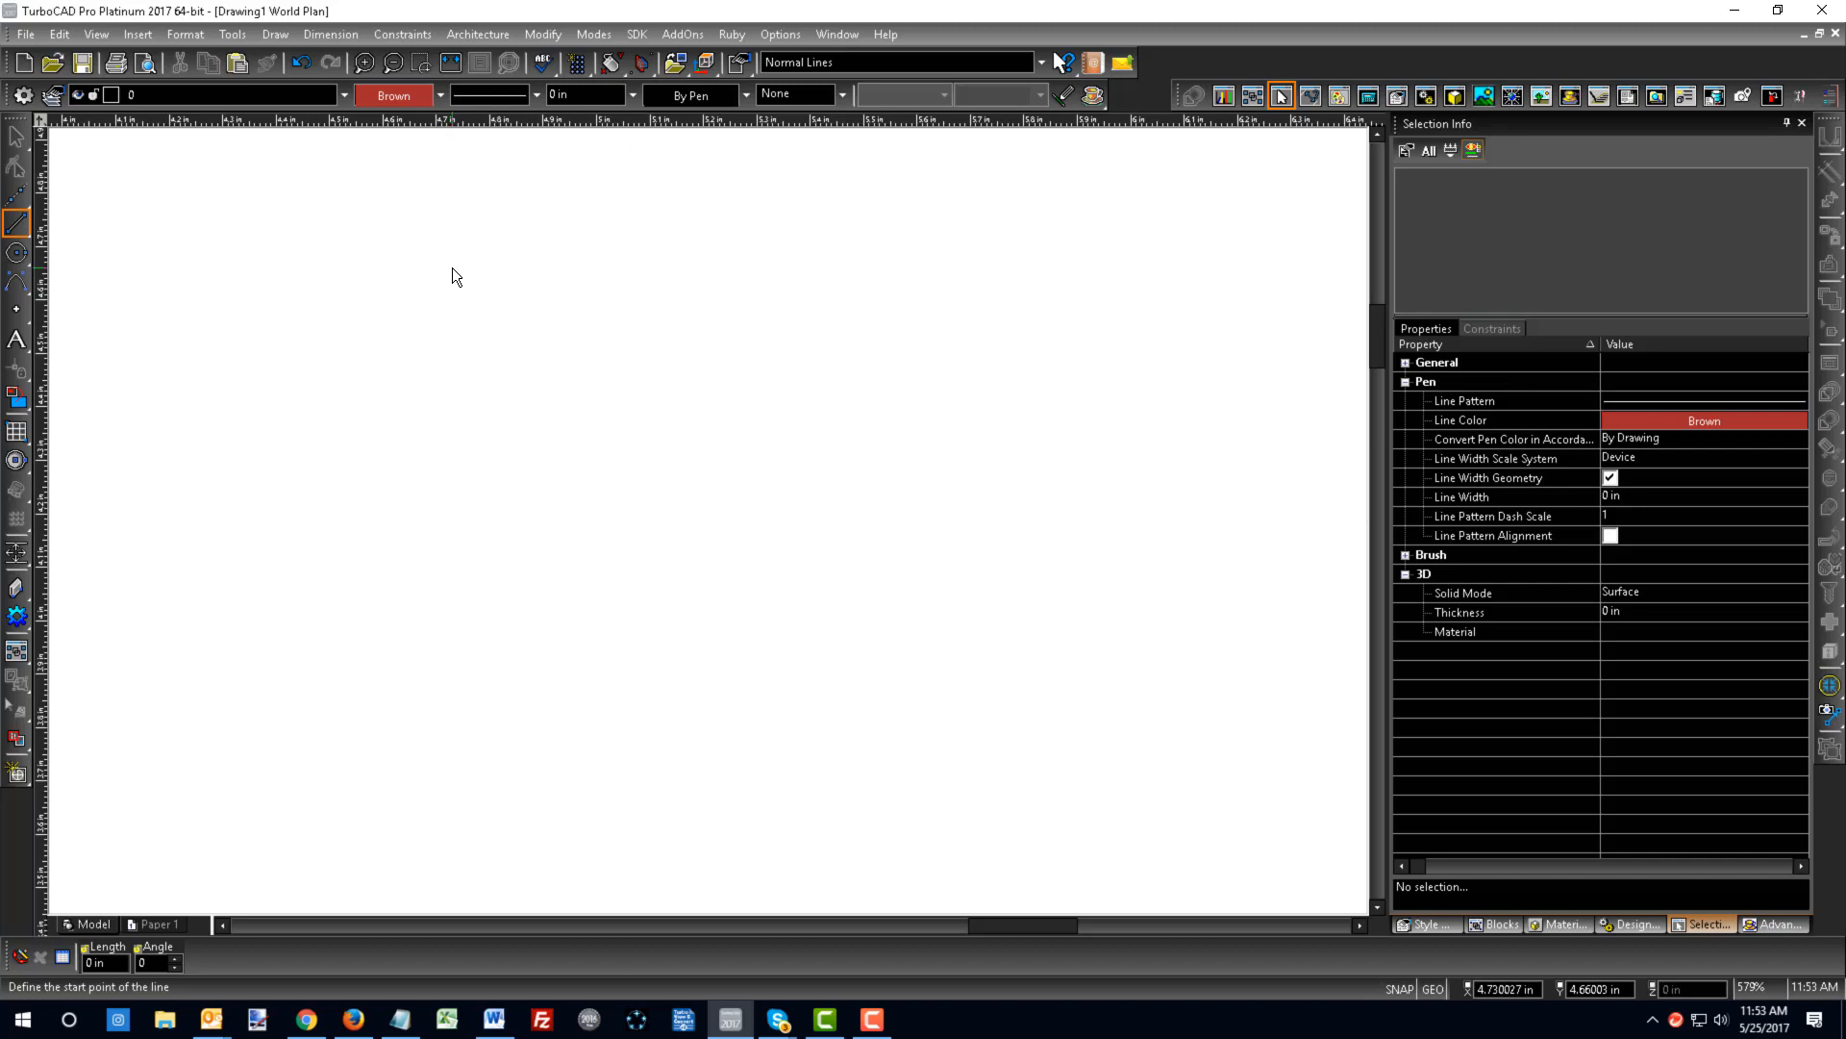
- Undo the last deletion, reselect all the restored objects with a selection window and delete them again
key(ctrl+z)
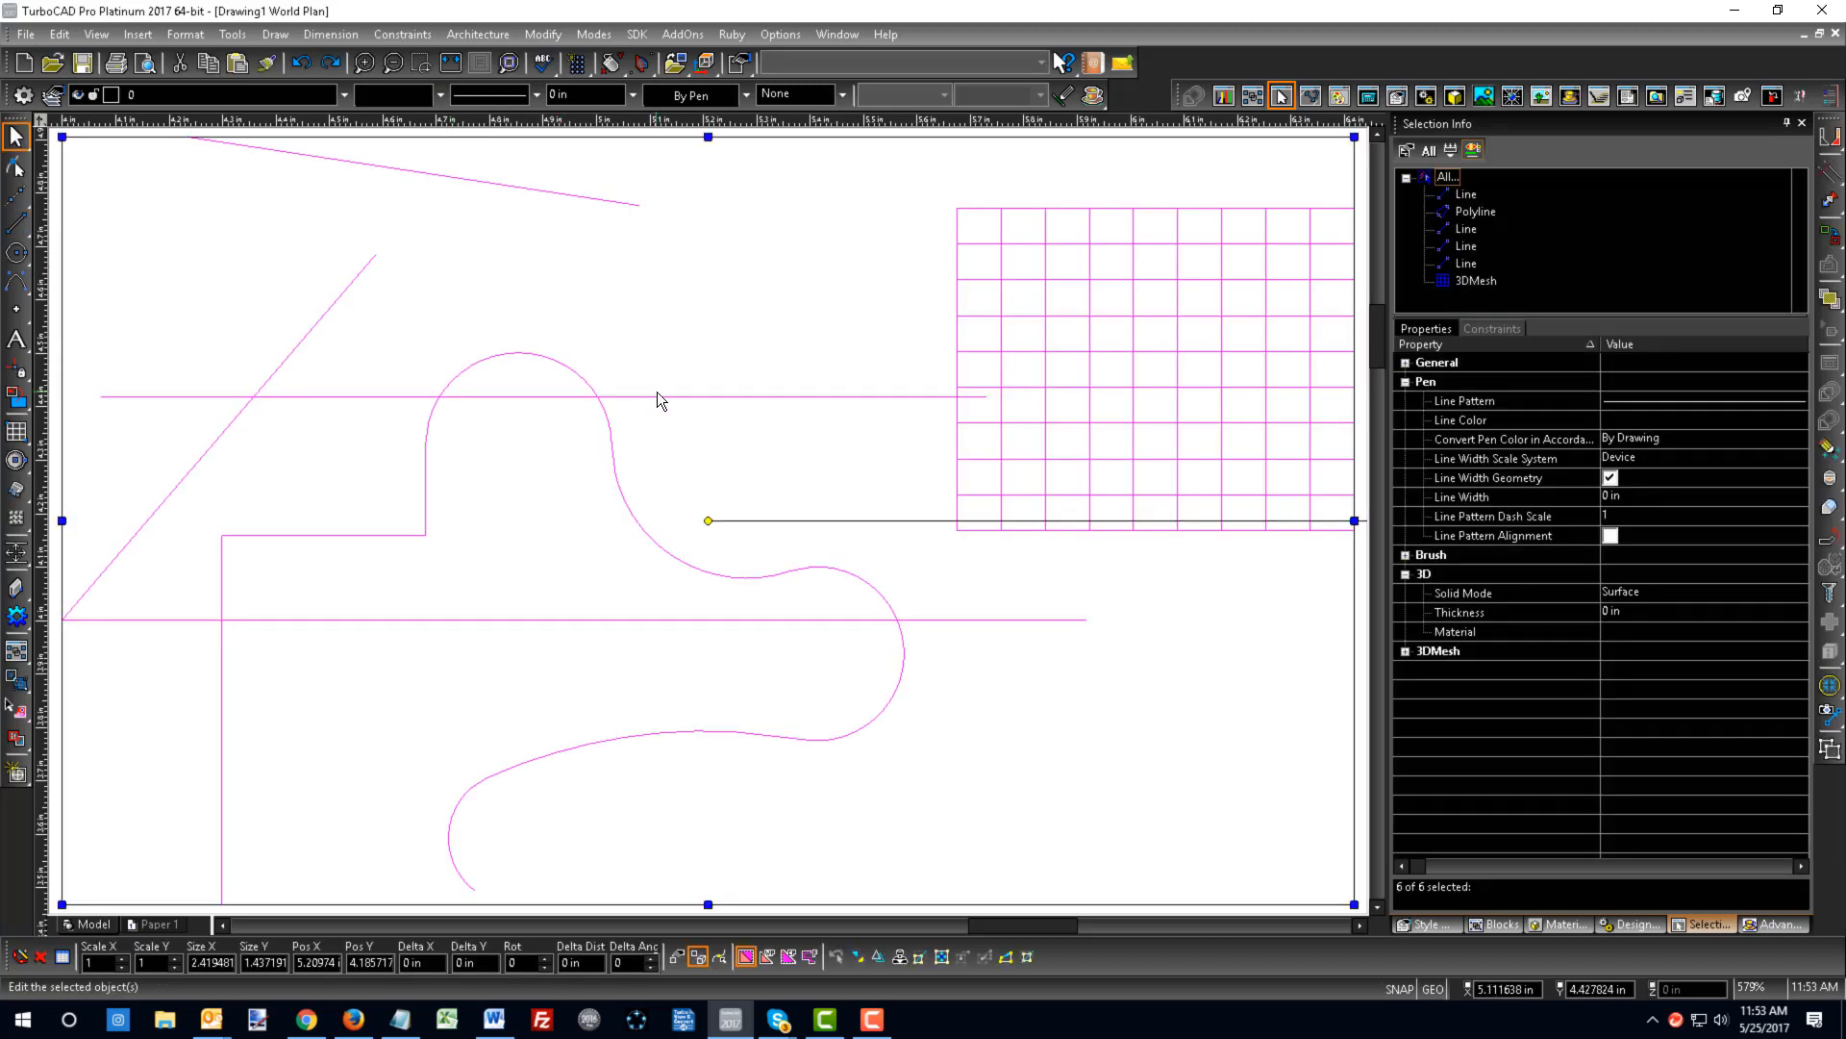
scroll(660, 400, down, 3)
right_click(708, 521)
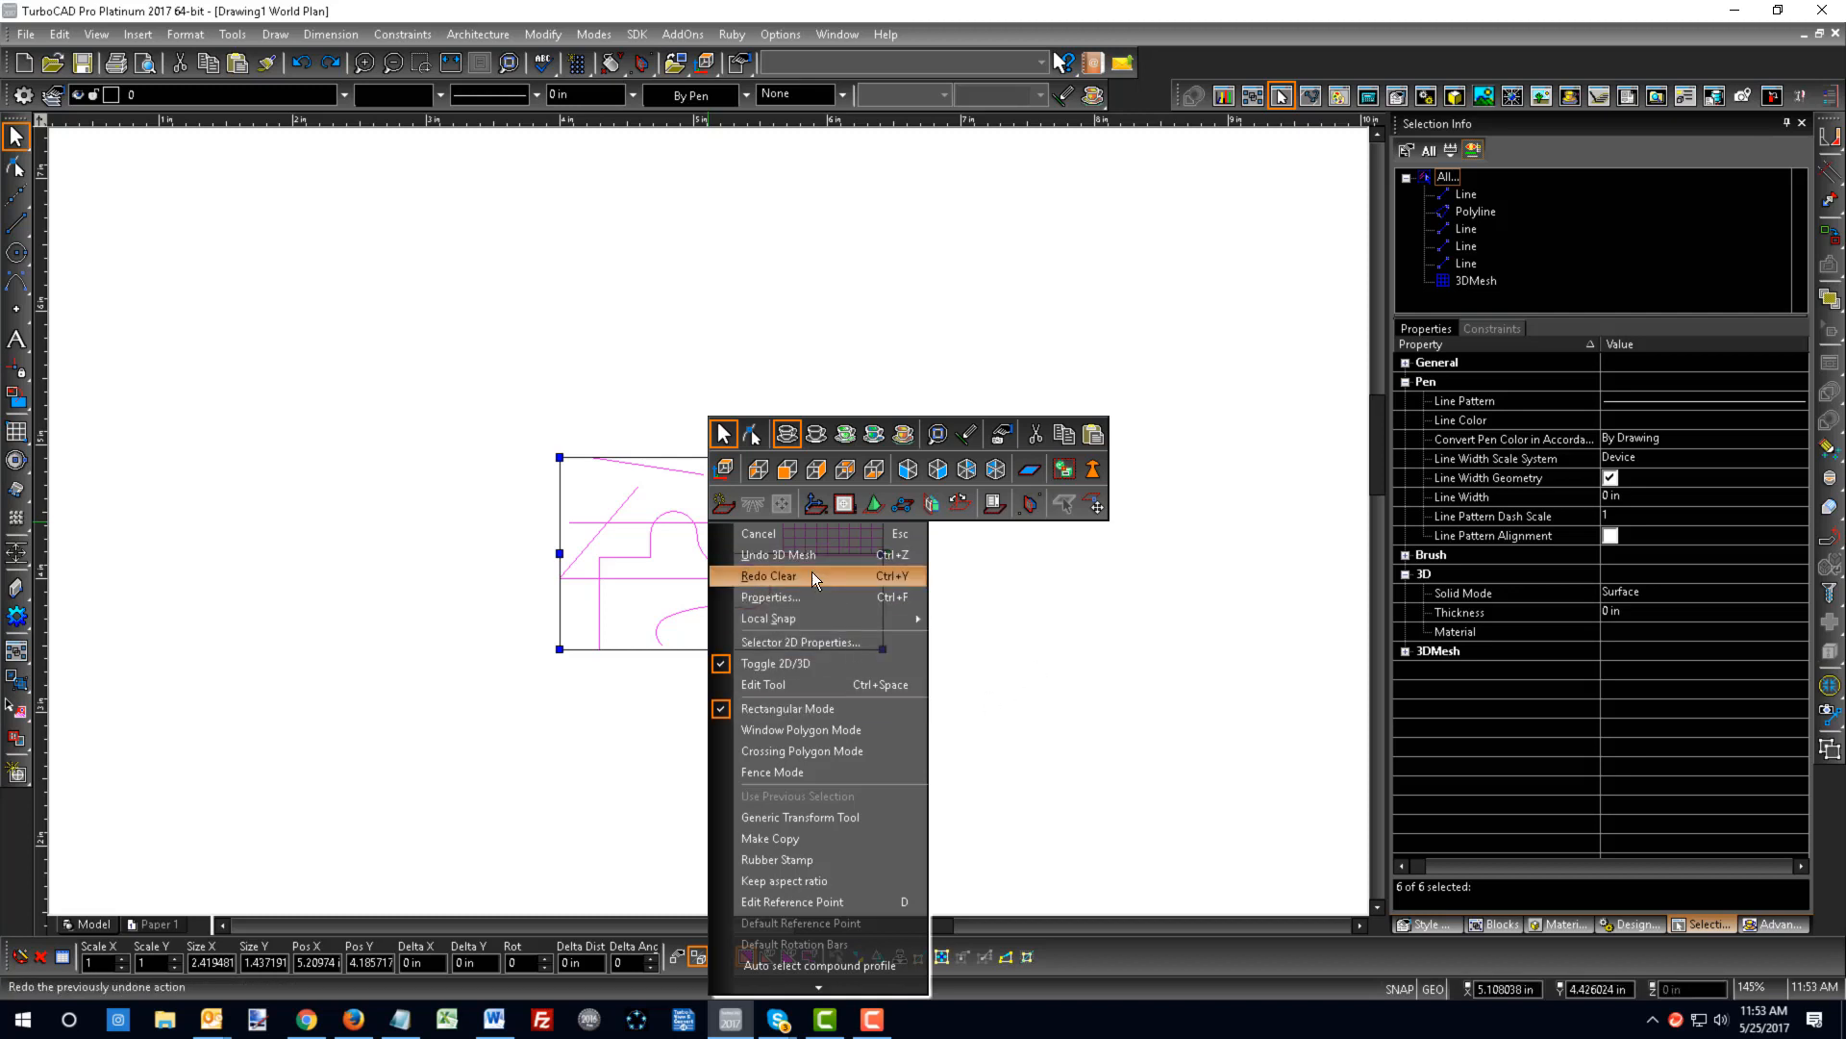
click(1094, 632)
drag(504, 440, 1117, 755)
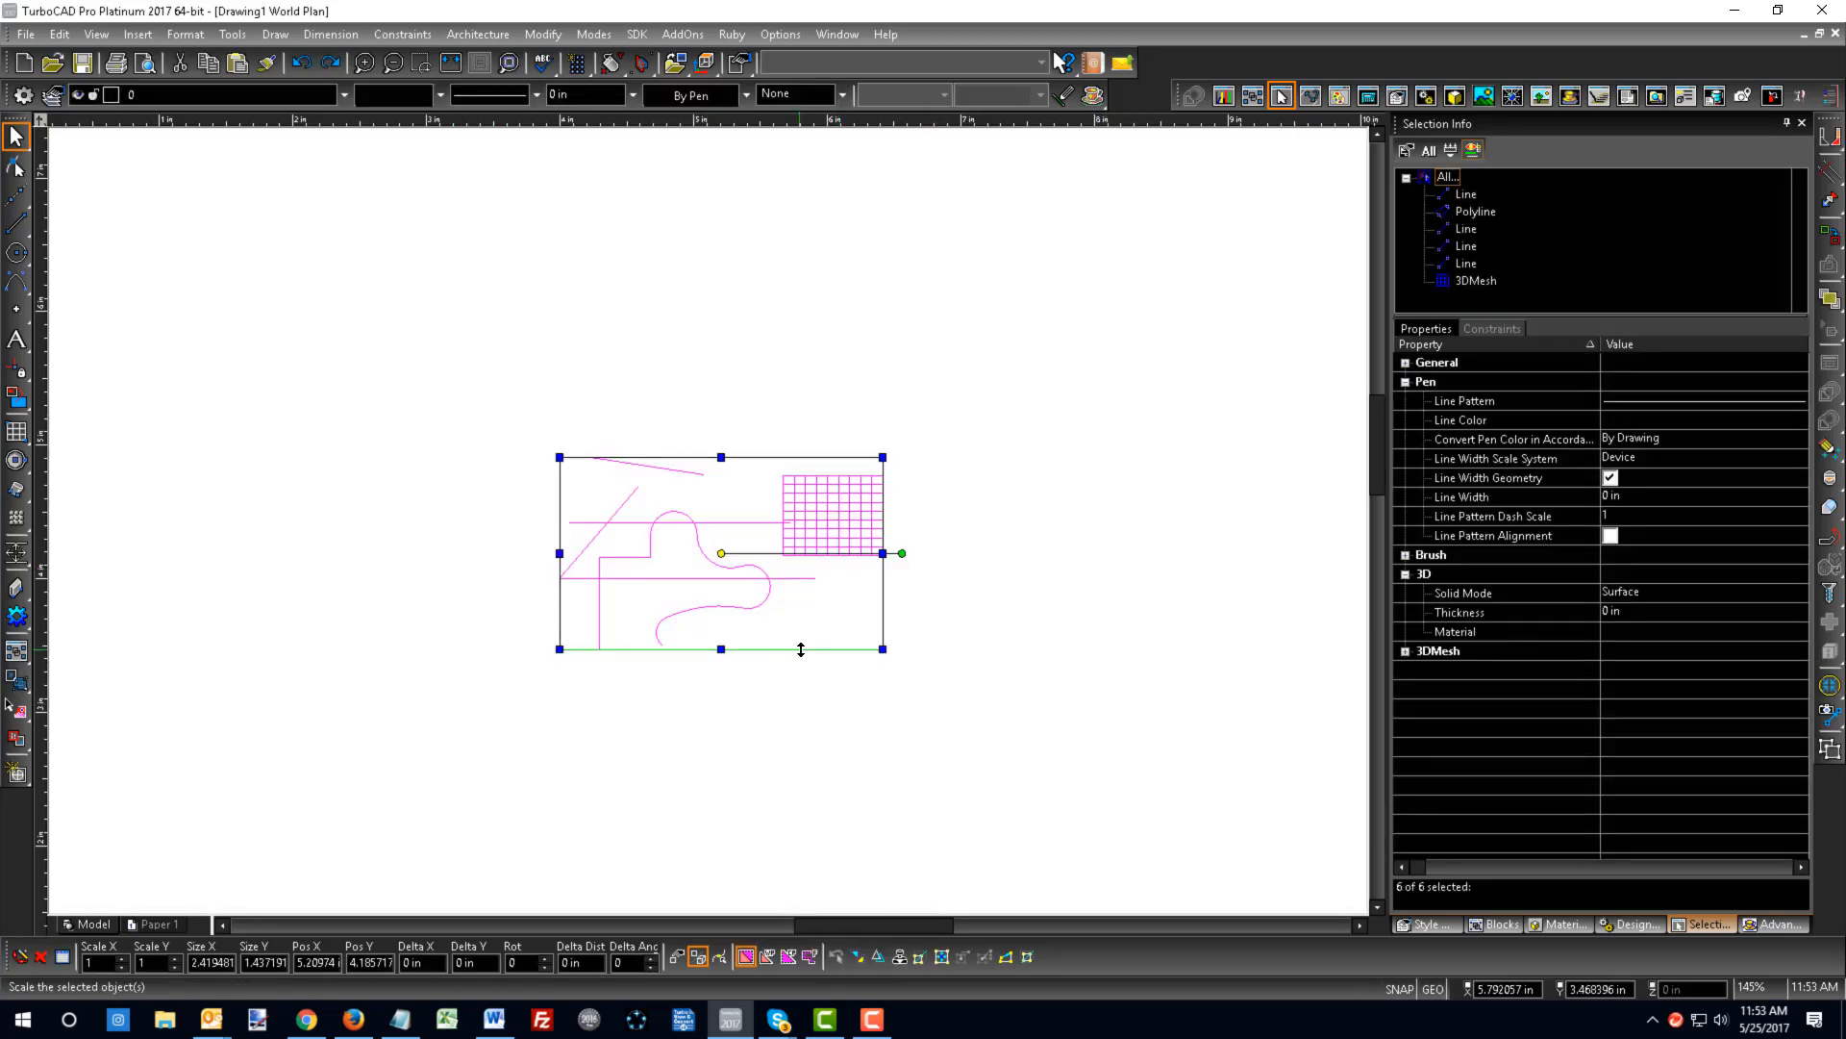
key(Delete)
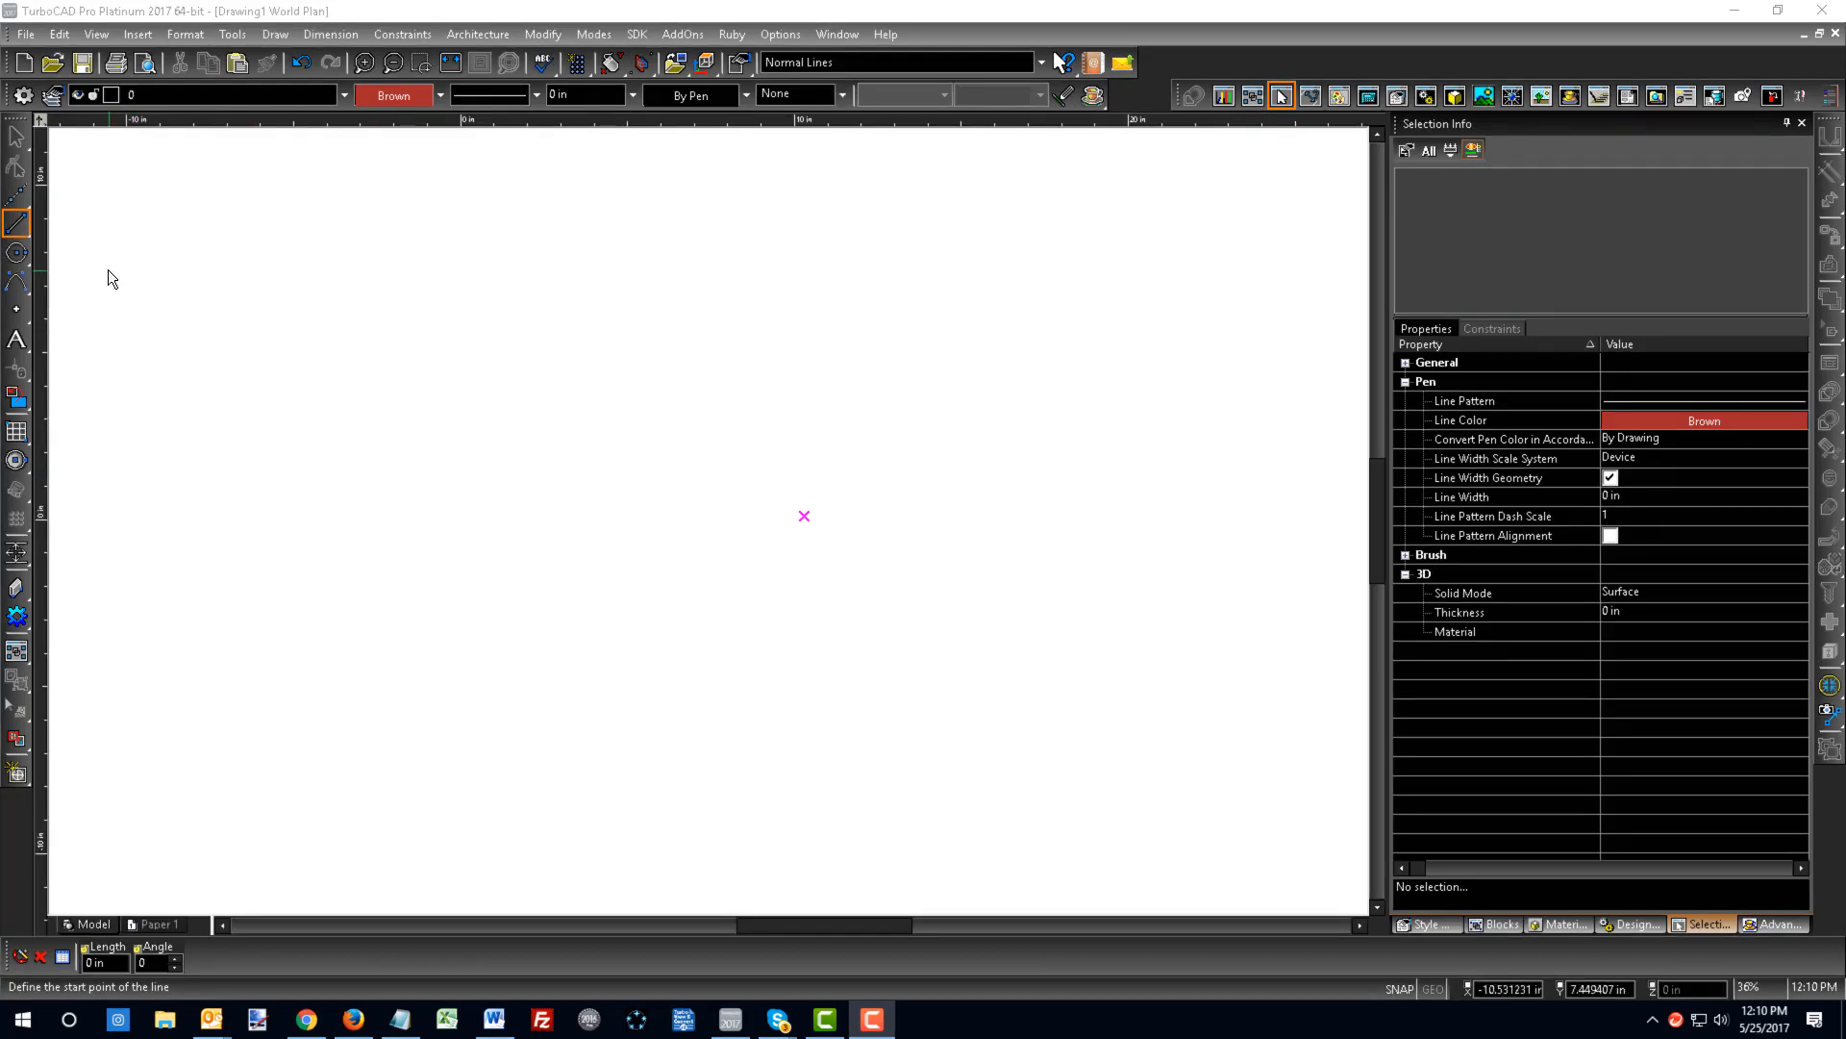
- Draw an orthogonally constrained horizontal line about 14.83 in long in the upper part of the drawing
click(24, 230)
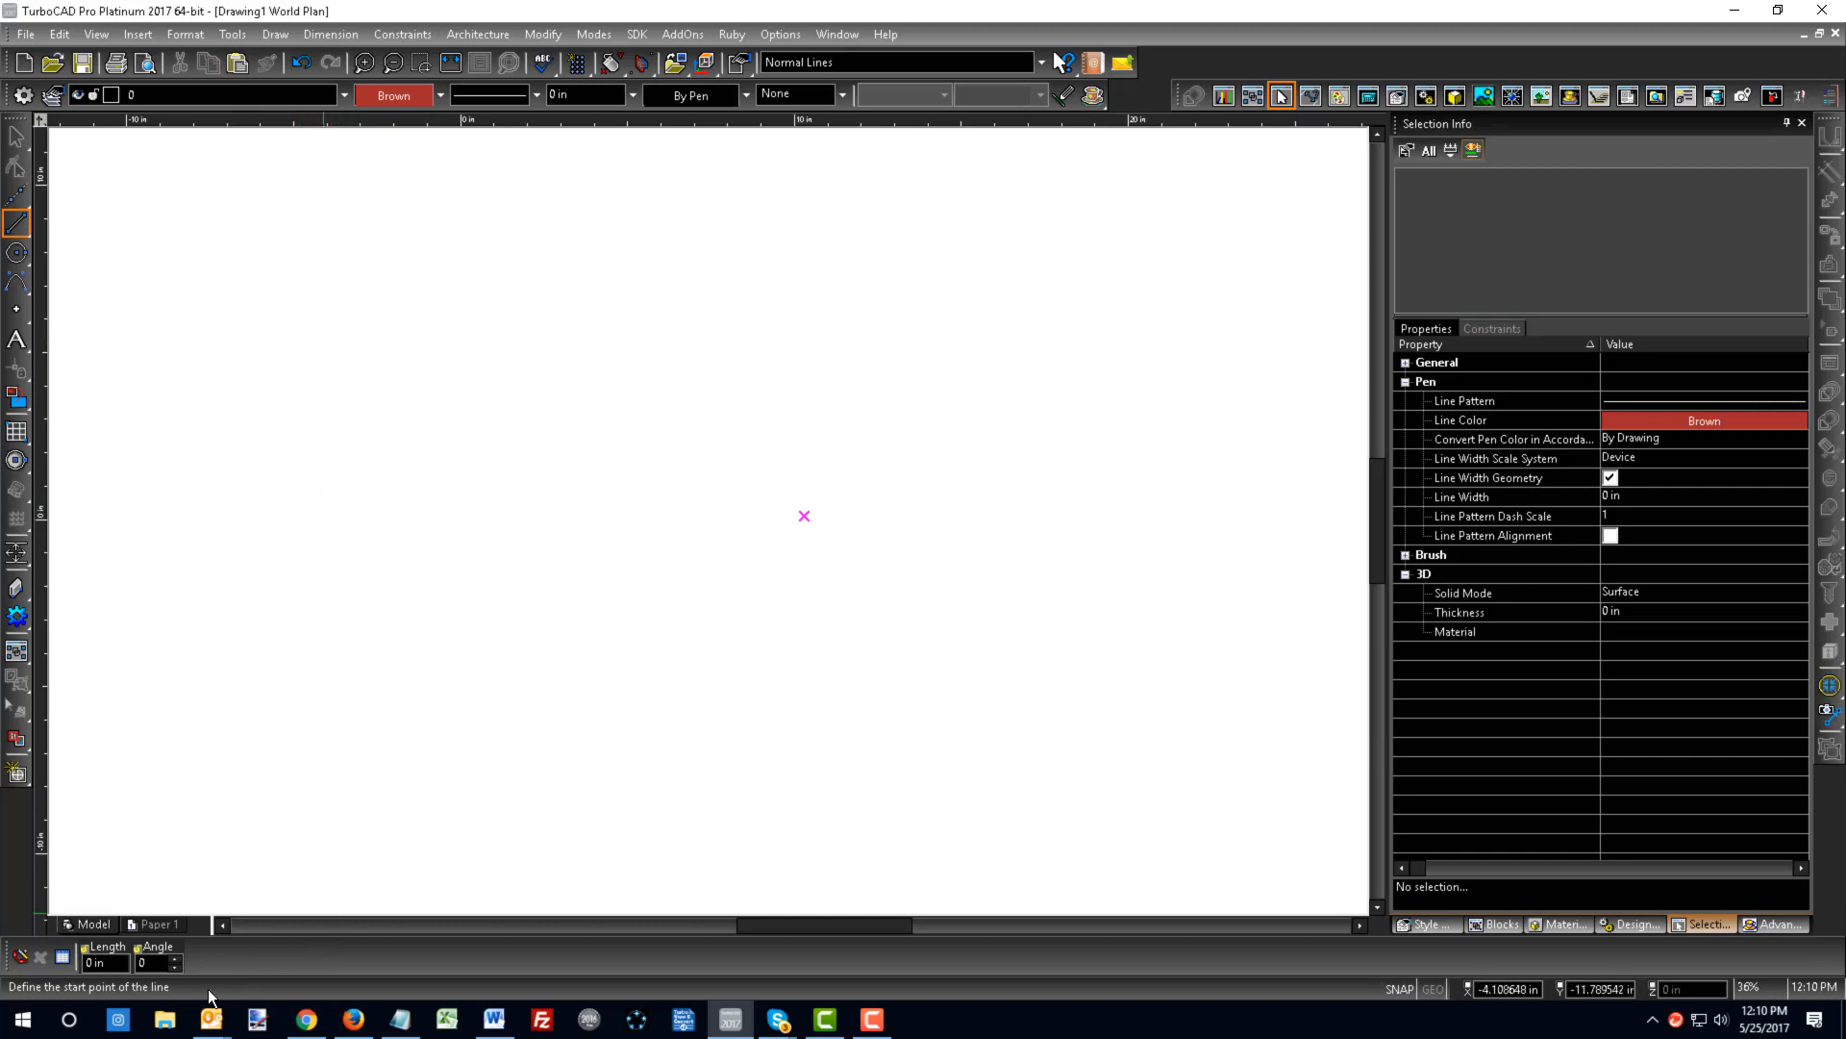
click(17, 223)
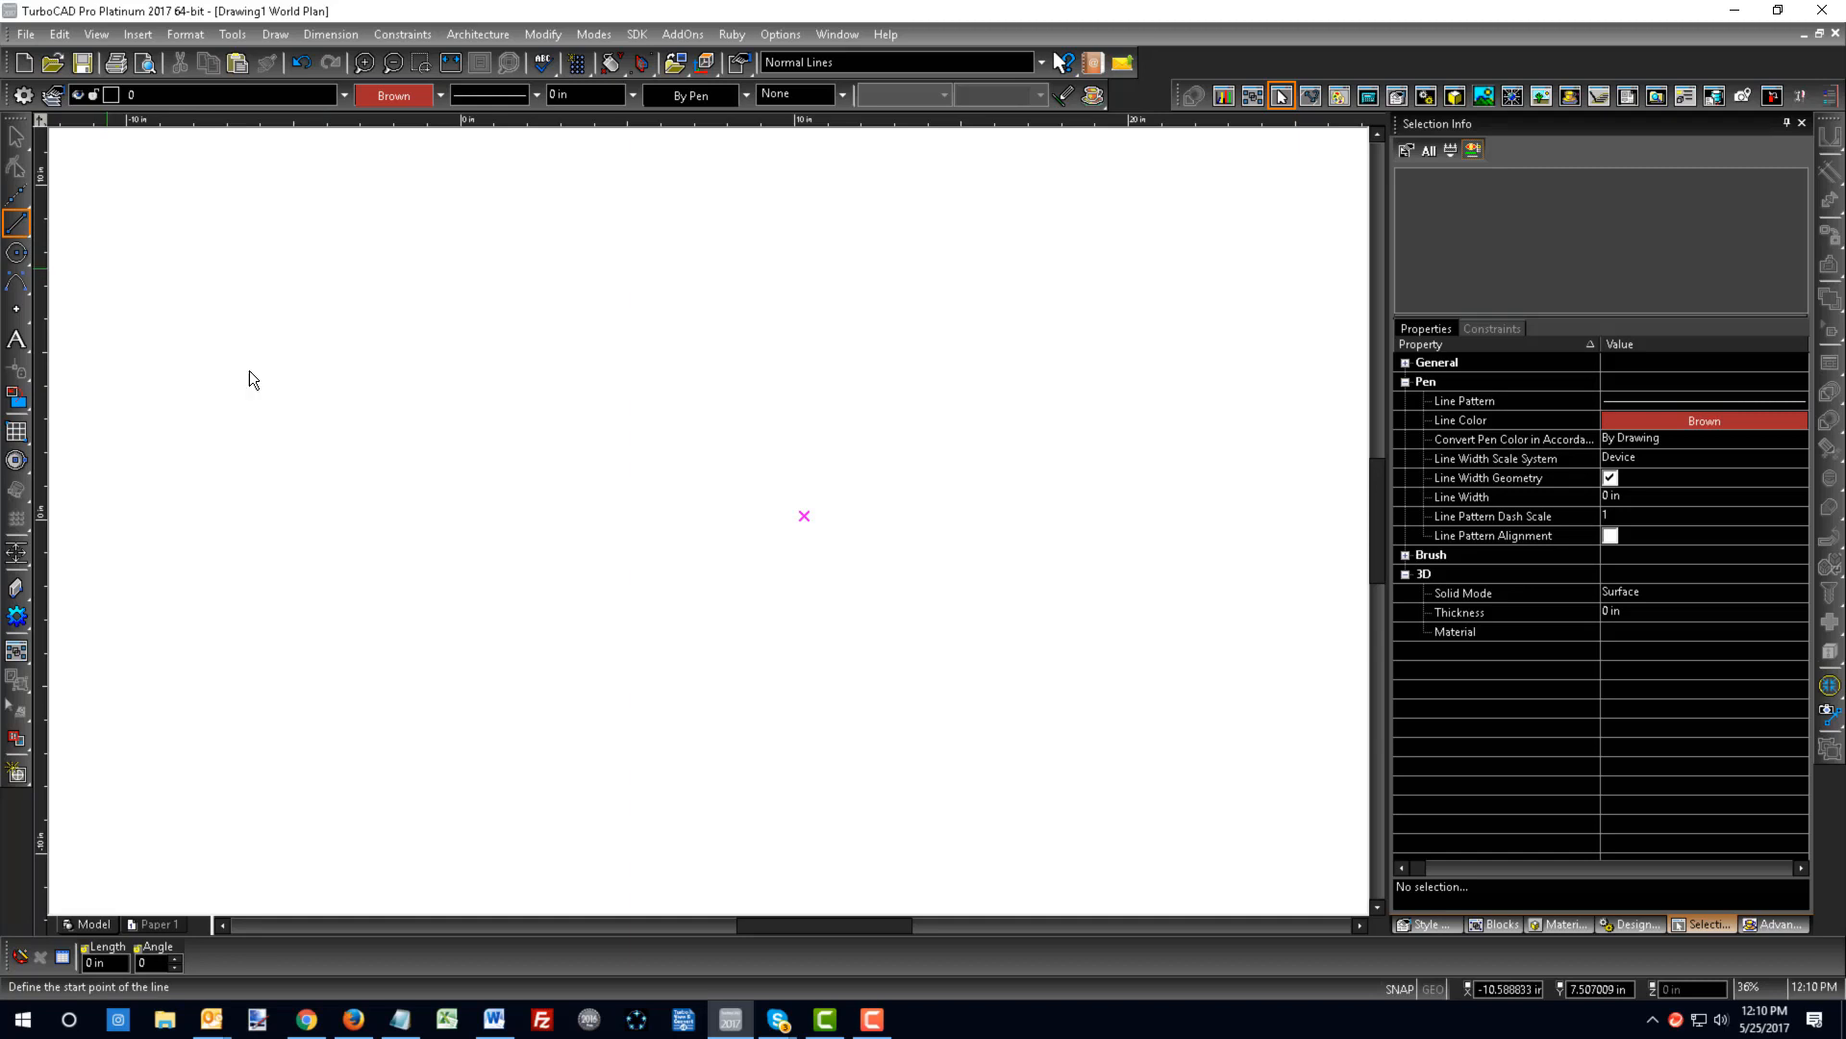
click(364, 352)
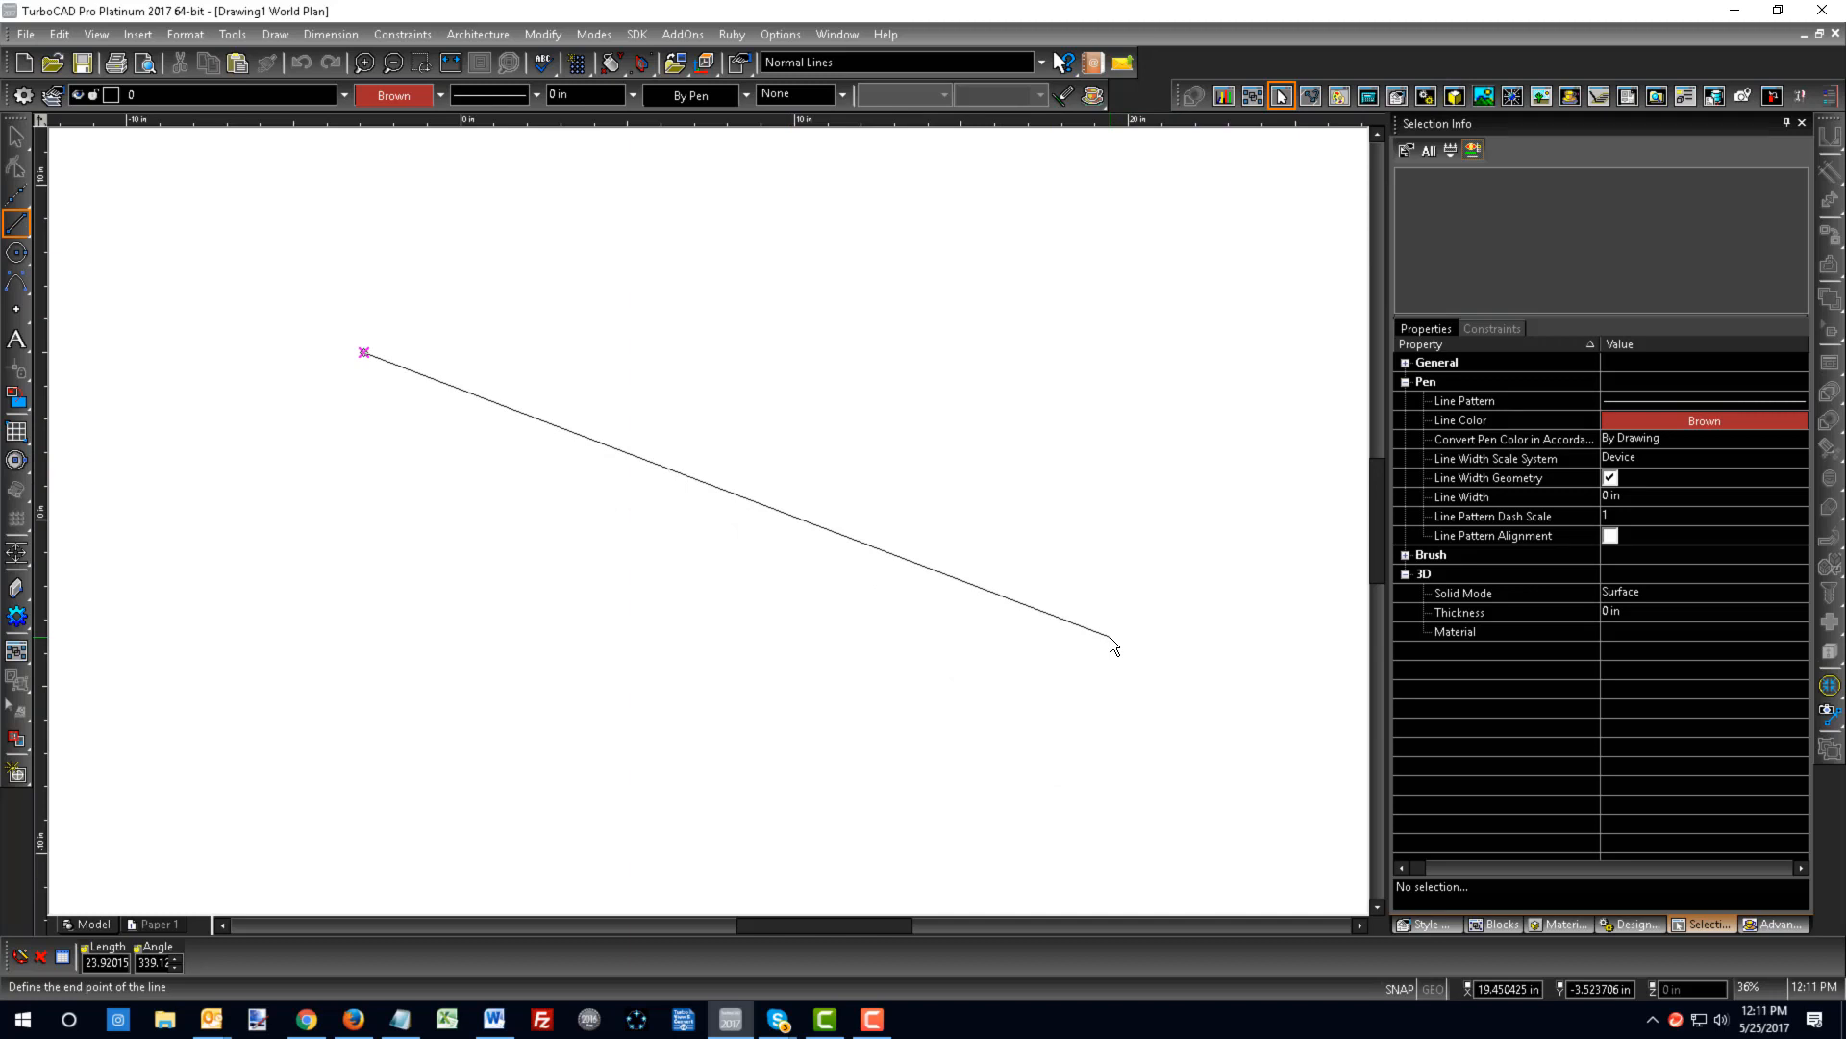
key(shift)
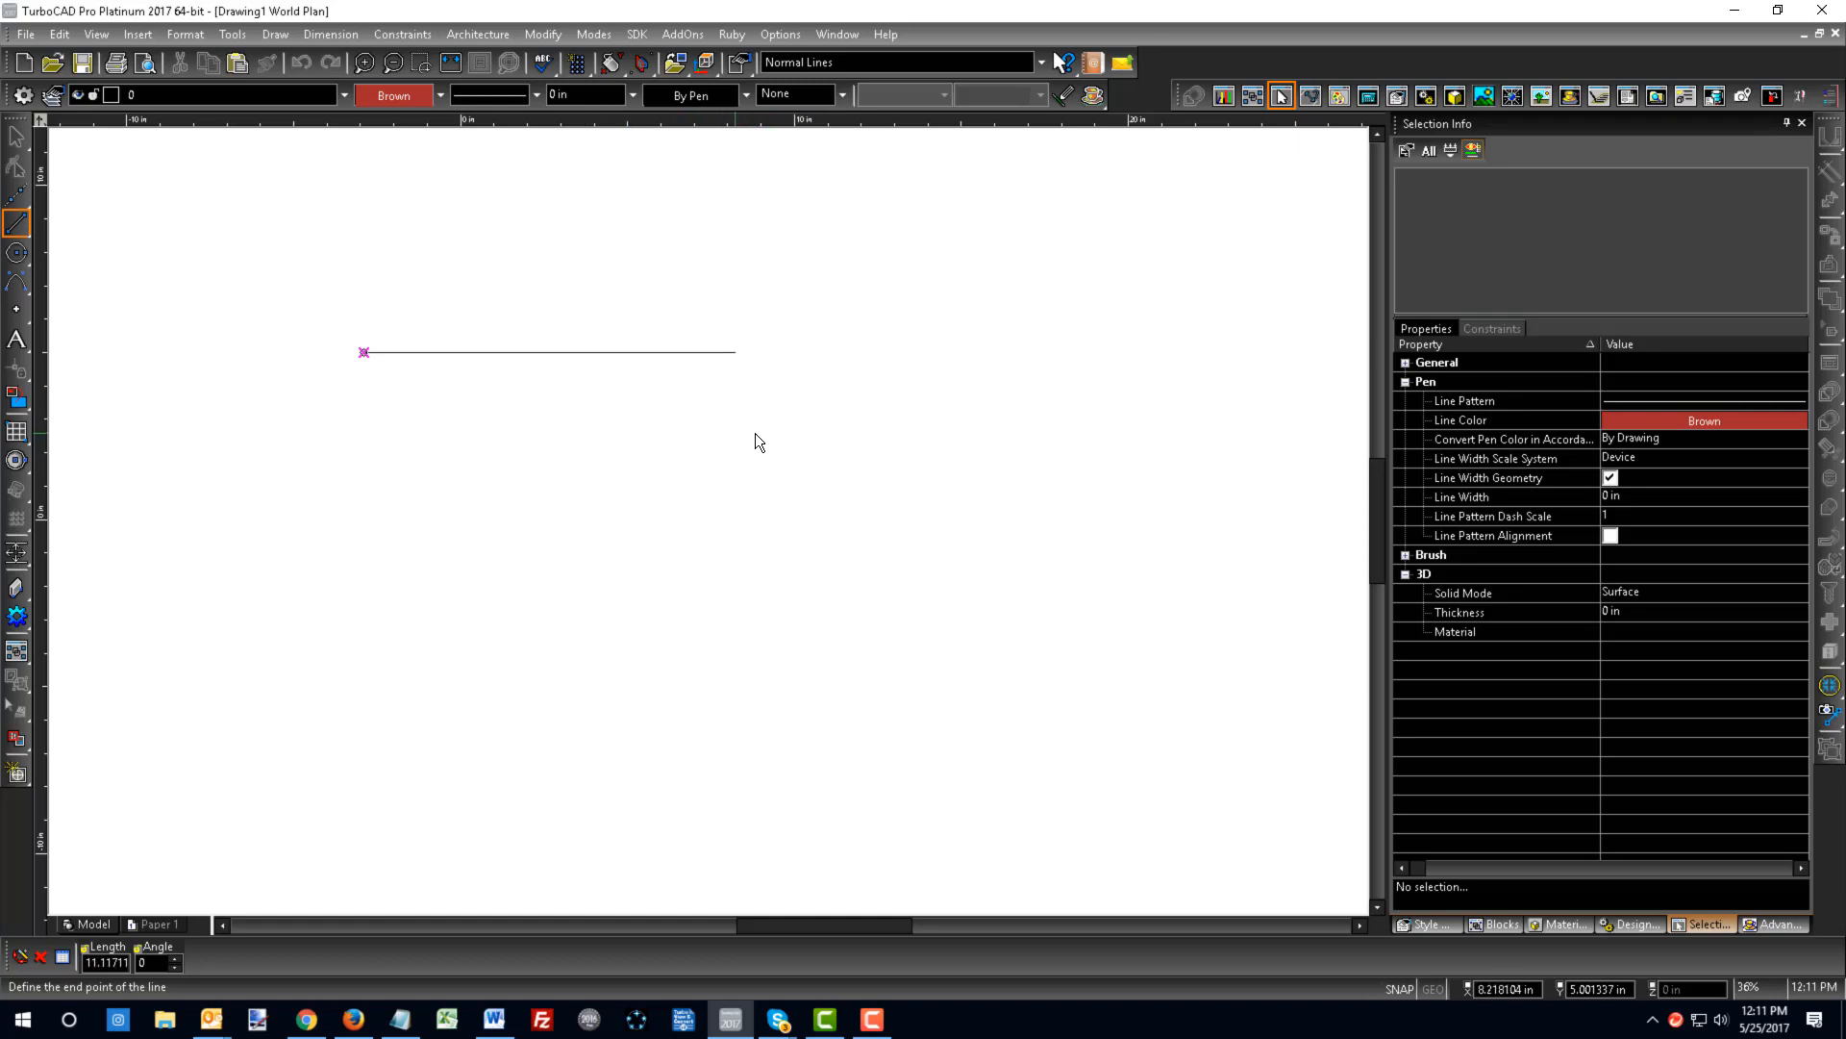
click(859, 411)
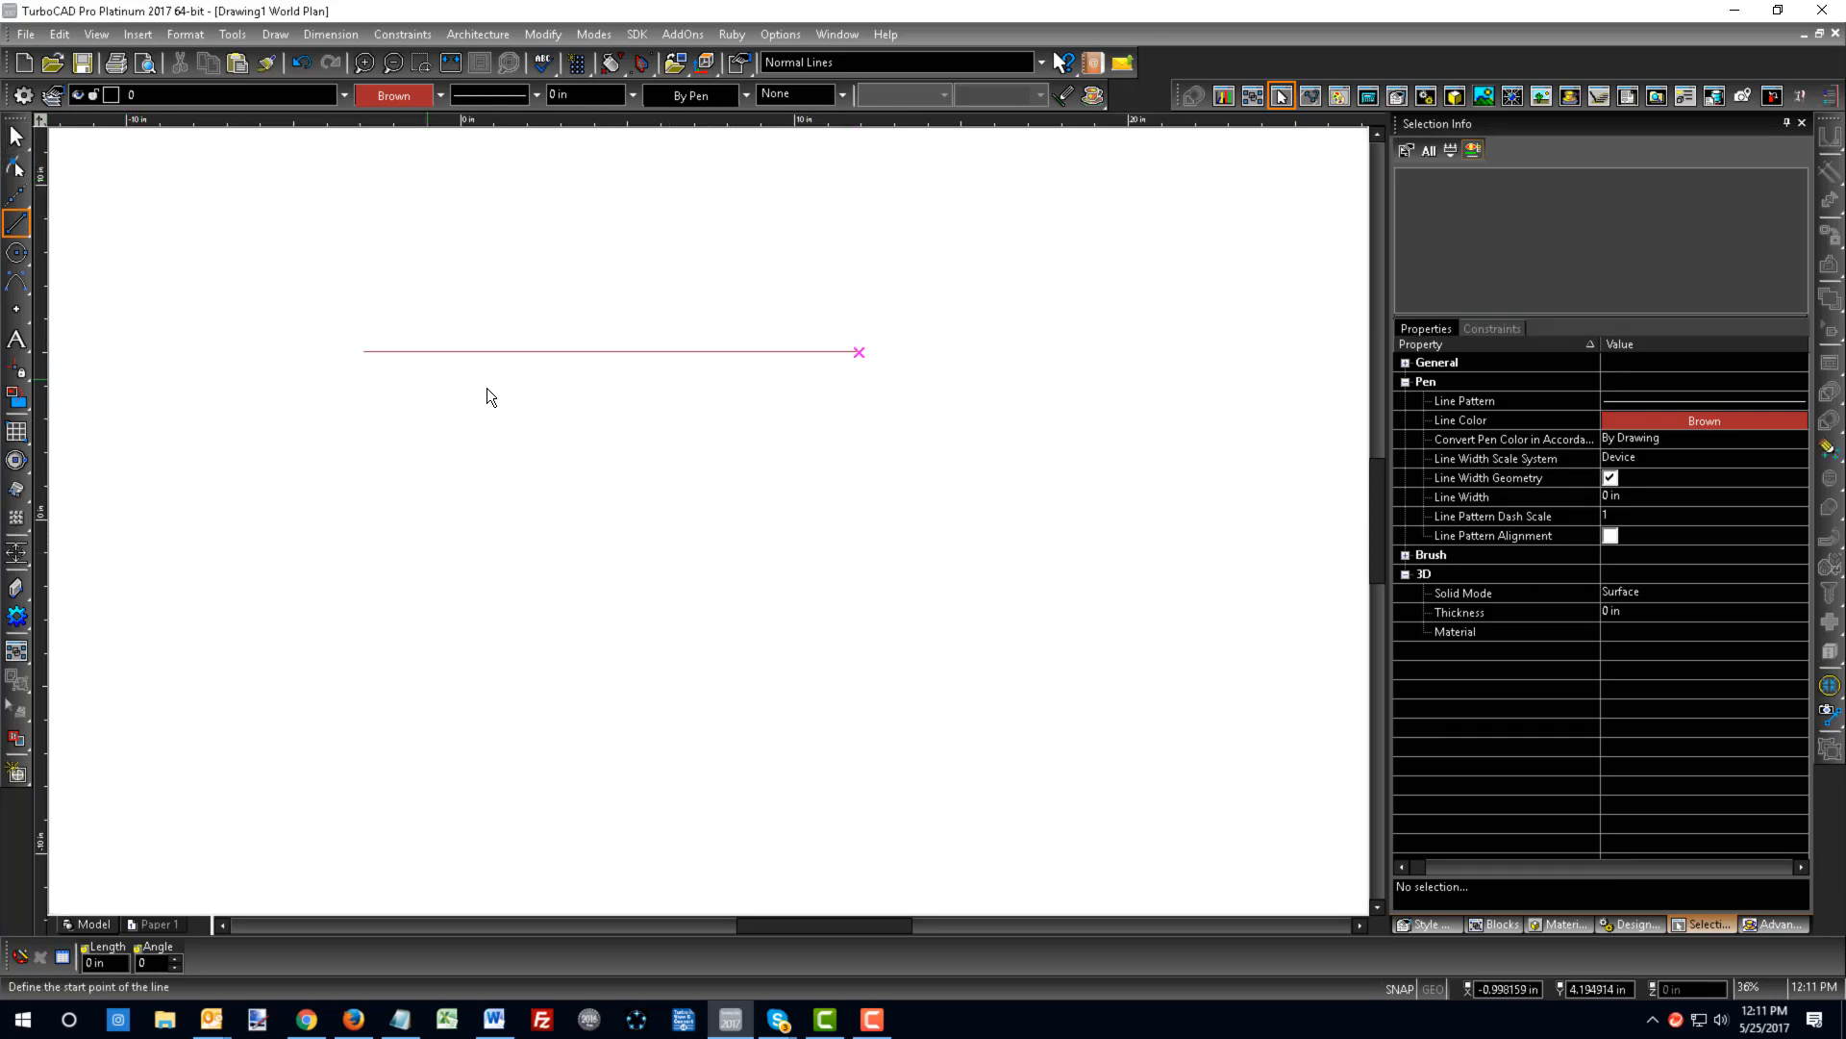
- Select the horizontal line and stretch its two ends by their handles to a length of about 16.24 in
right_click(631, 547)
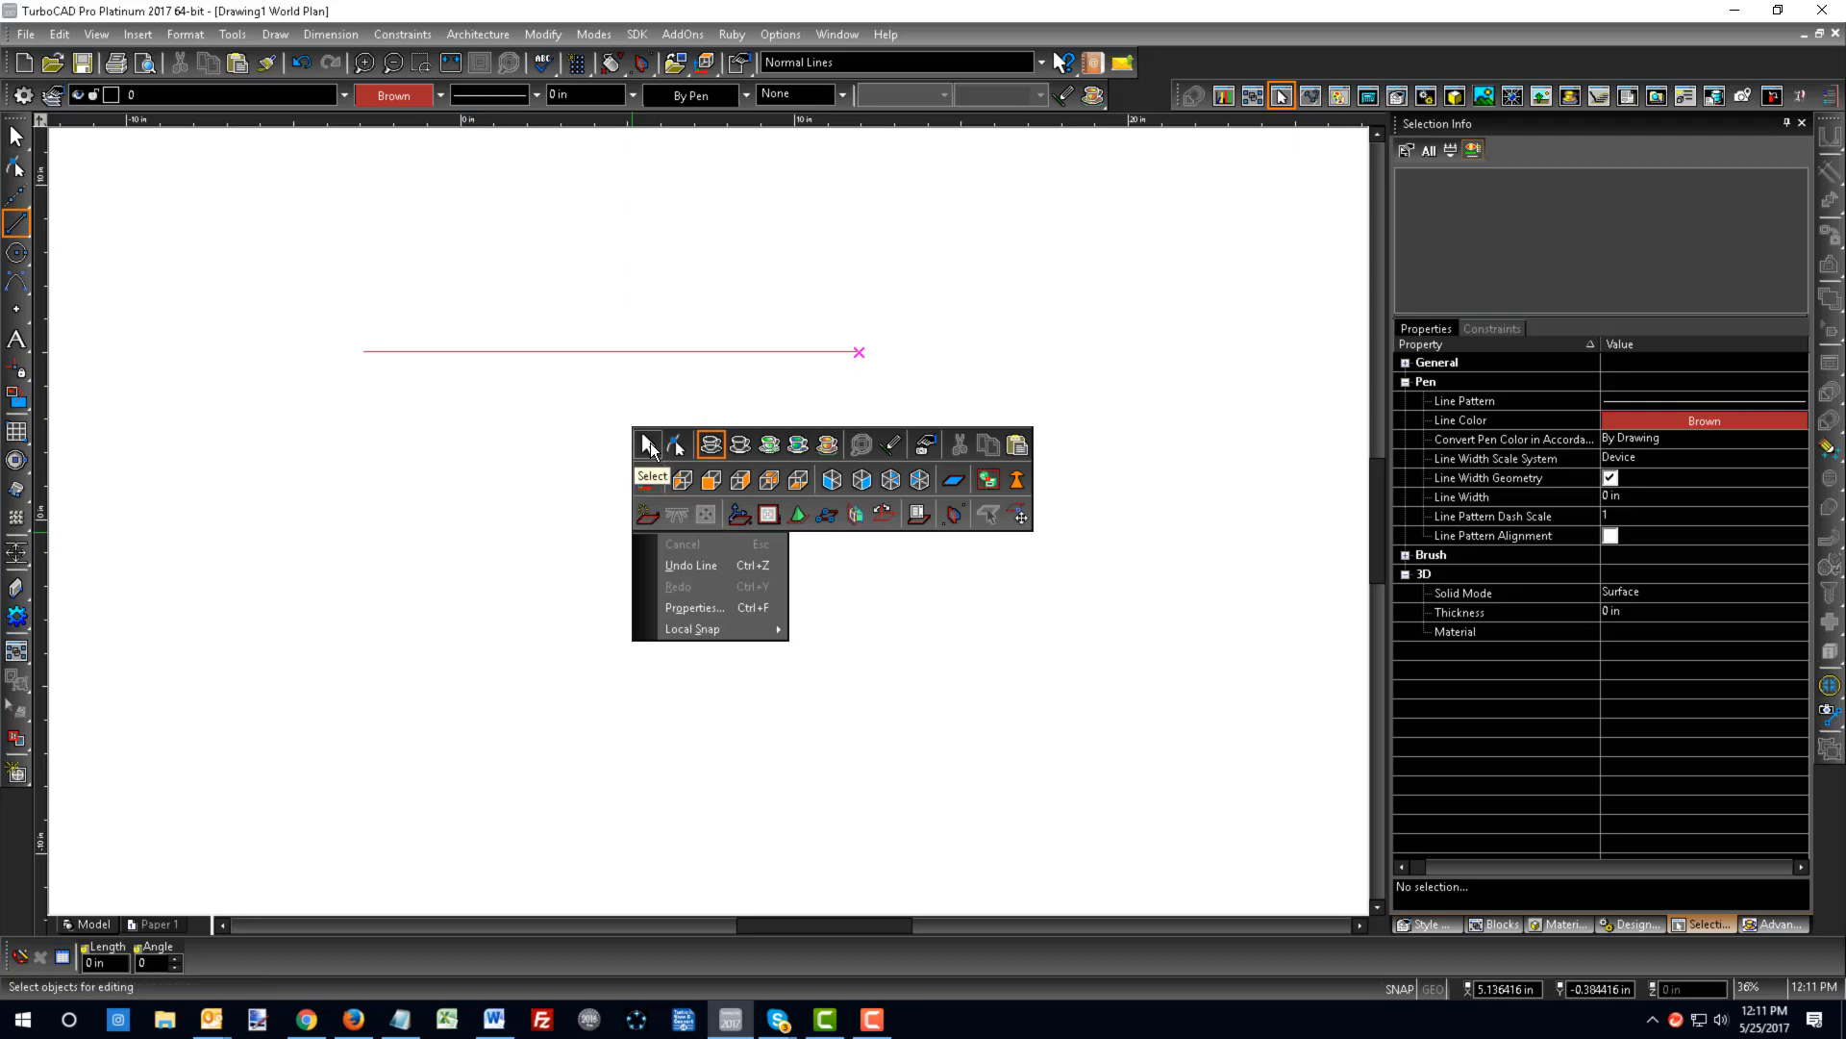
click(650, 445)
click(624, 354)
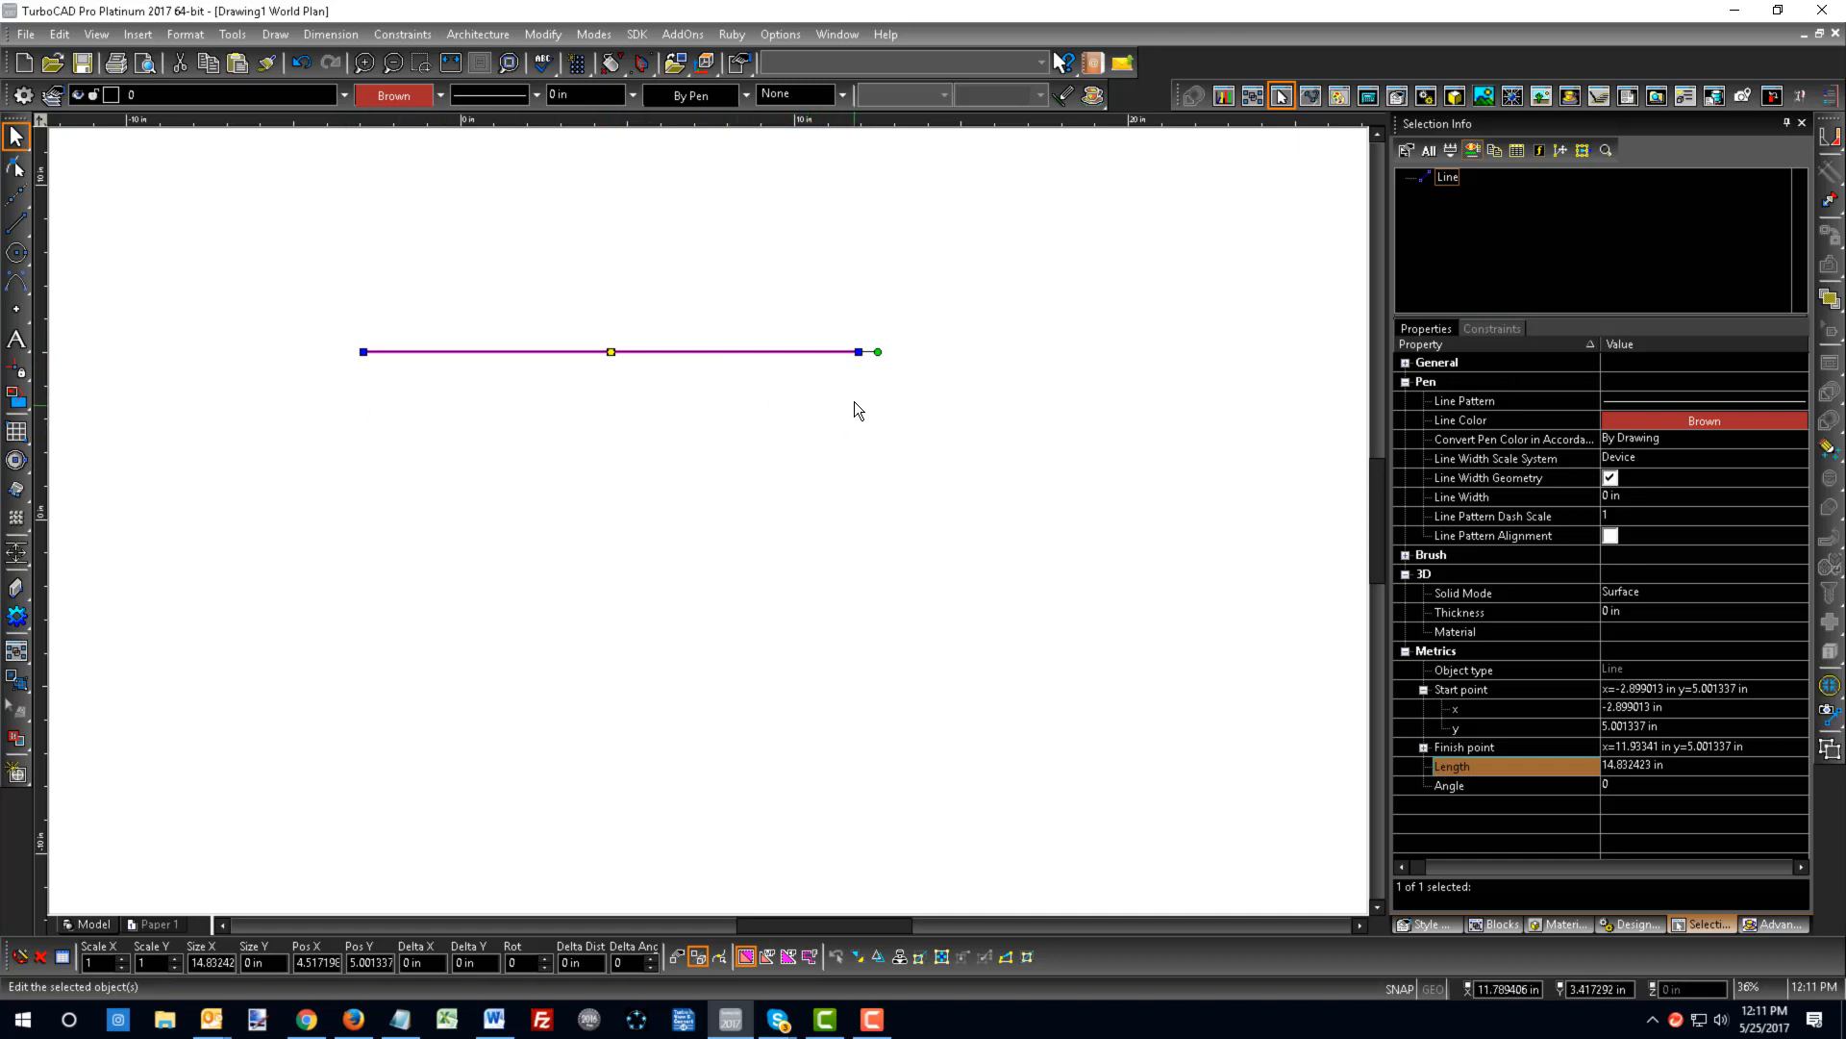
drag(858, 353, 1087, 364)
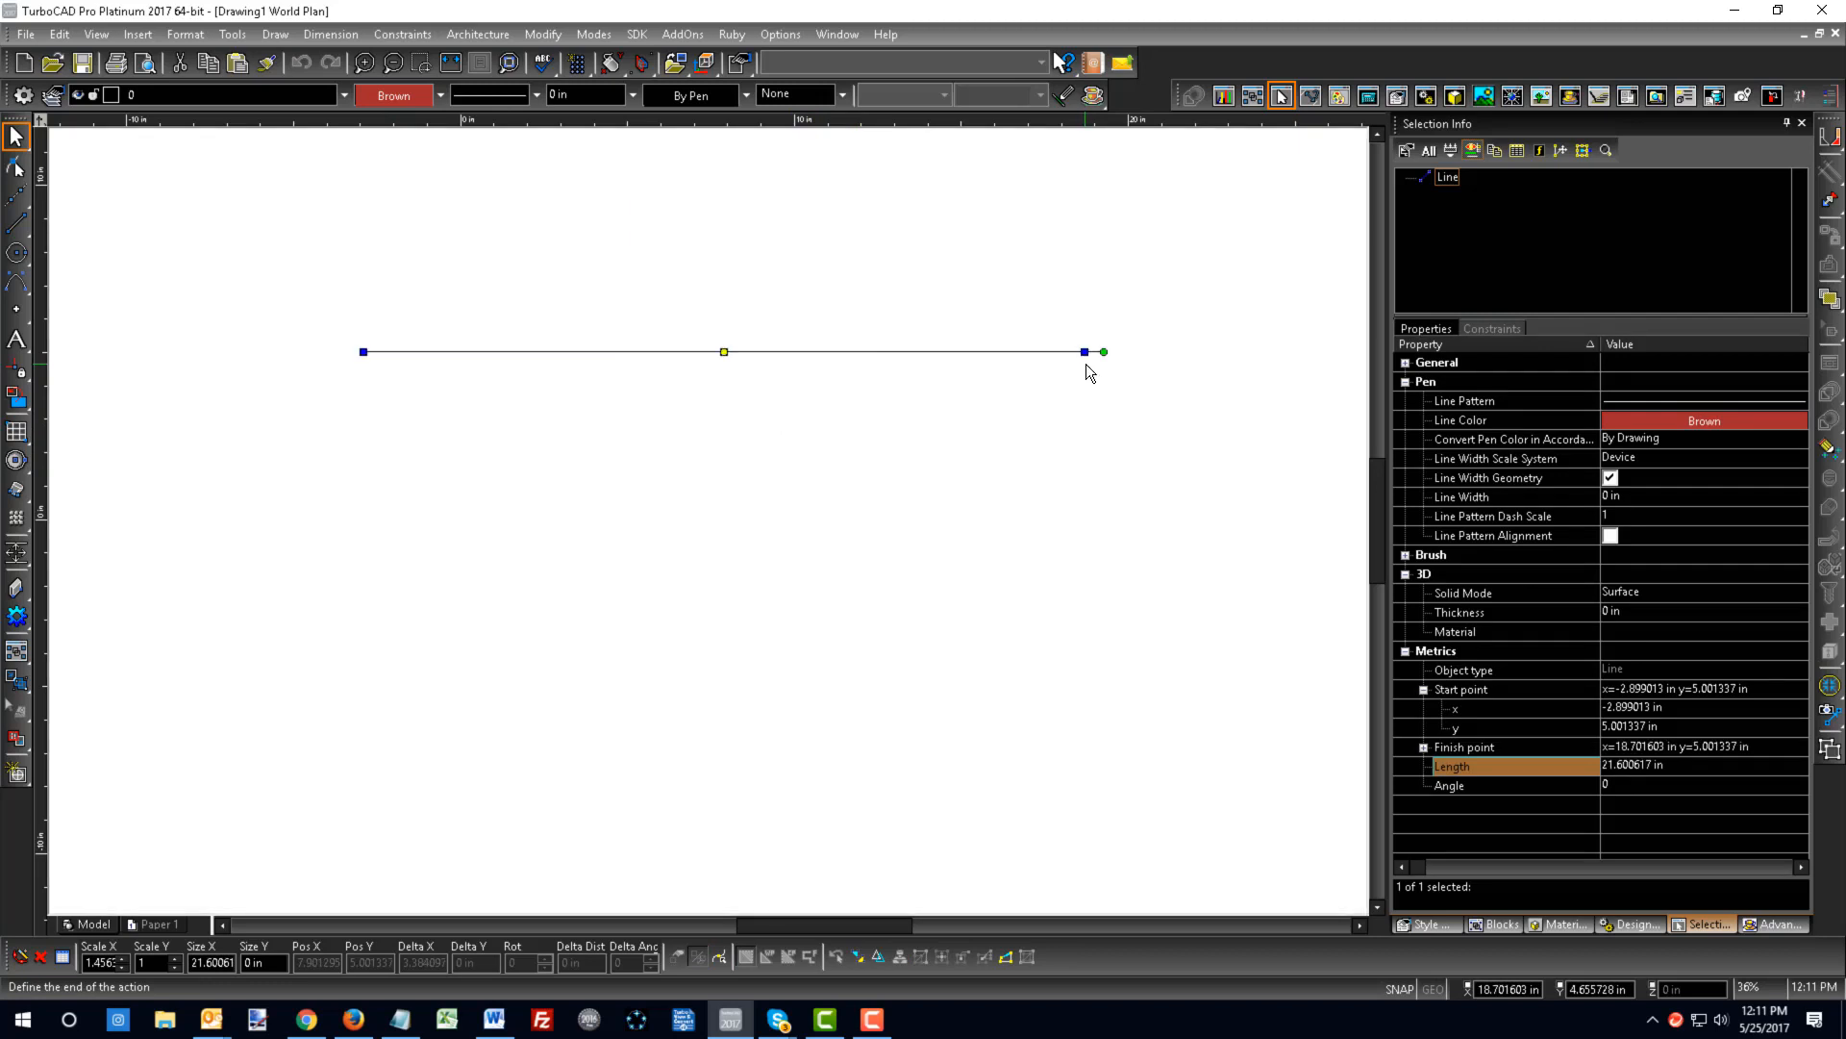
drag(364, 352, 148, 352)
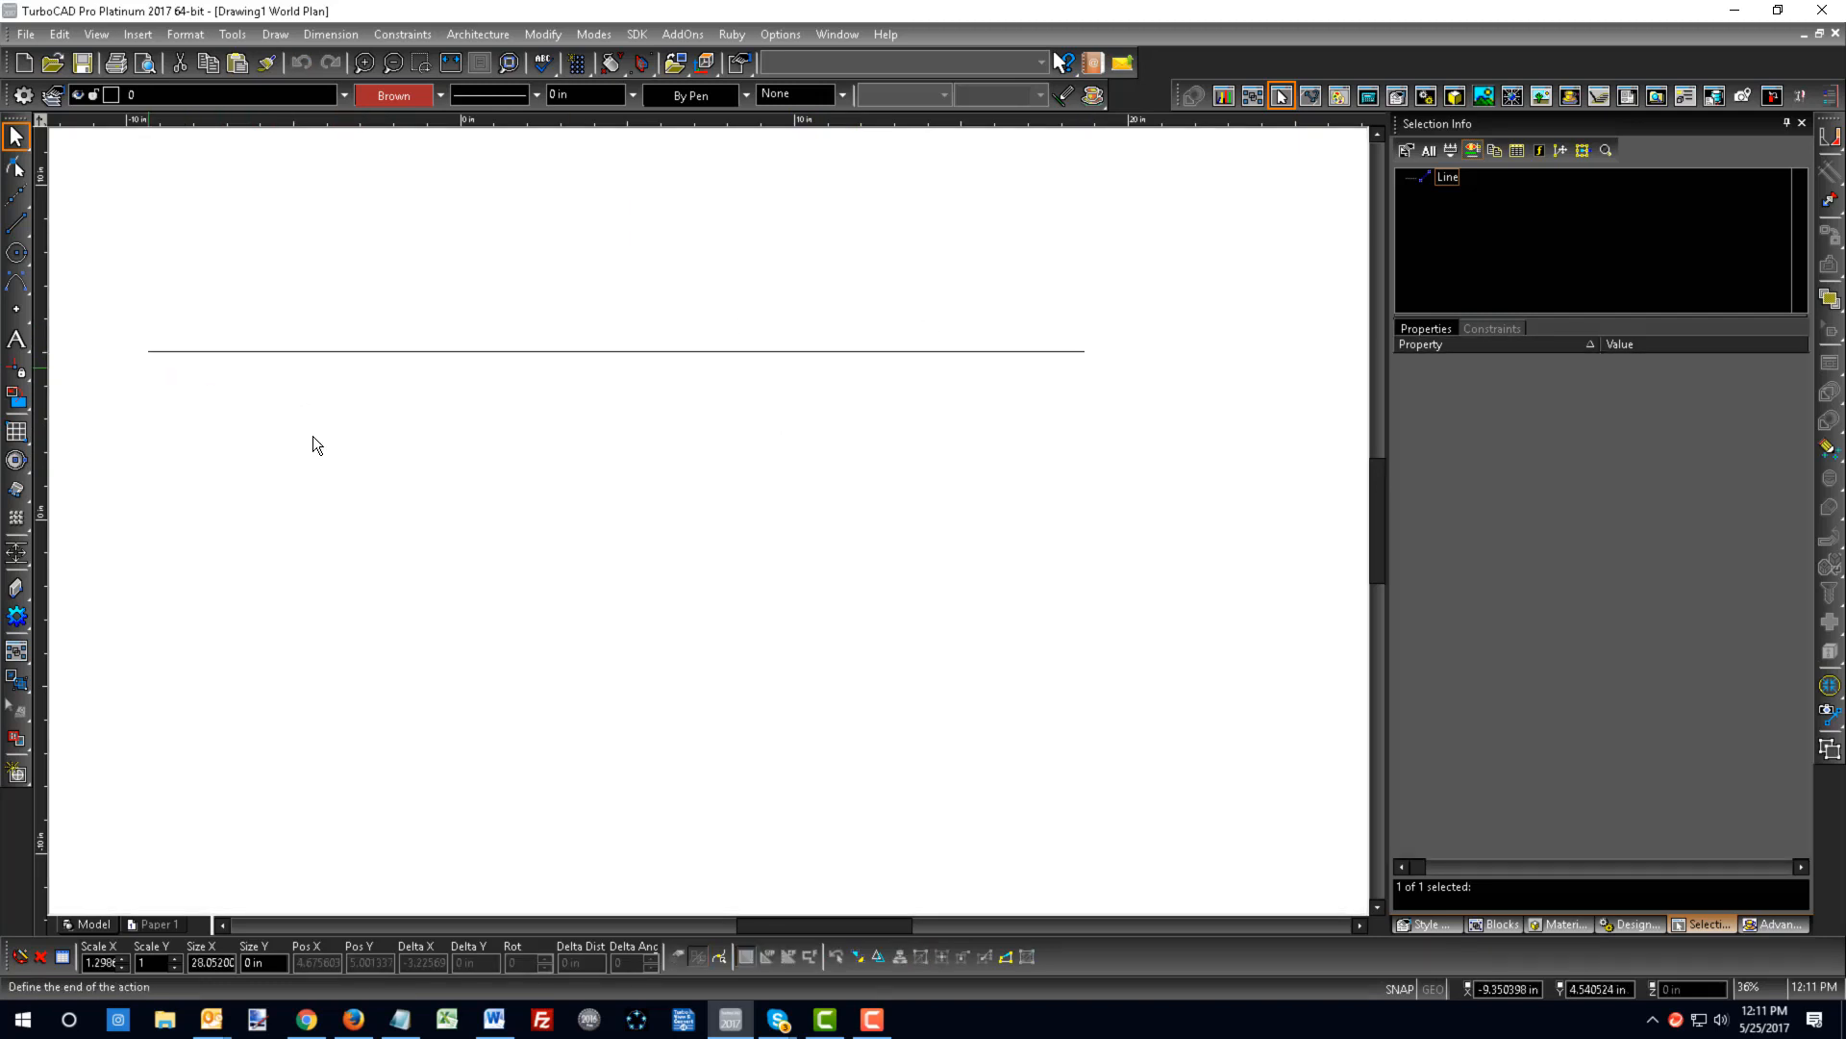
drag(1085, 352, 918, 366)
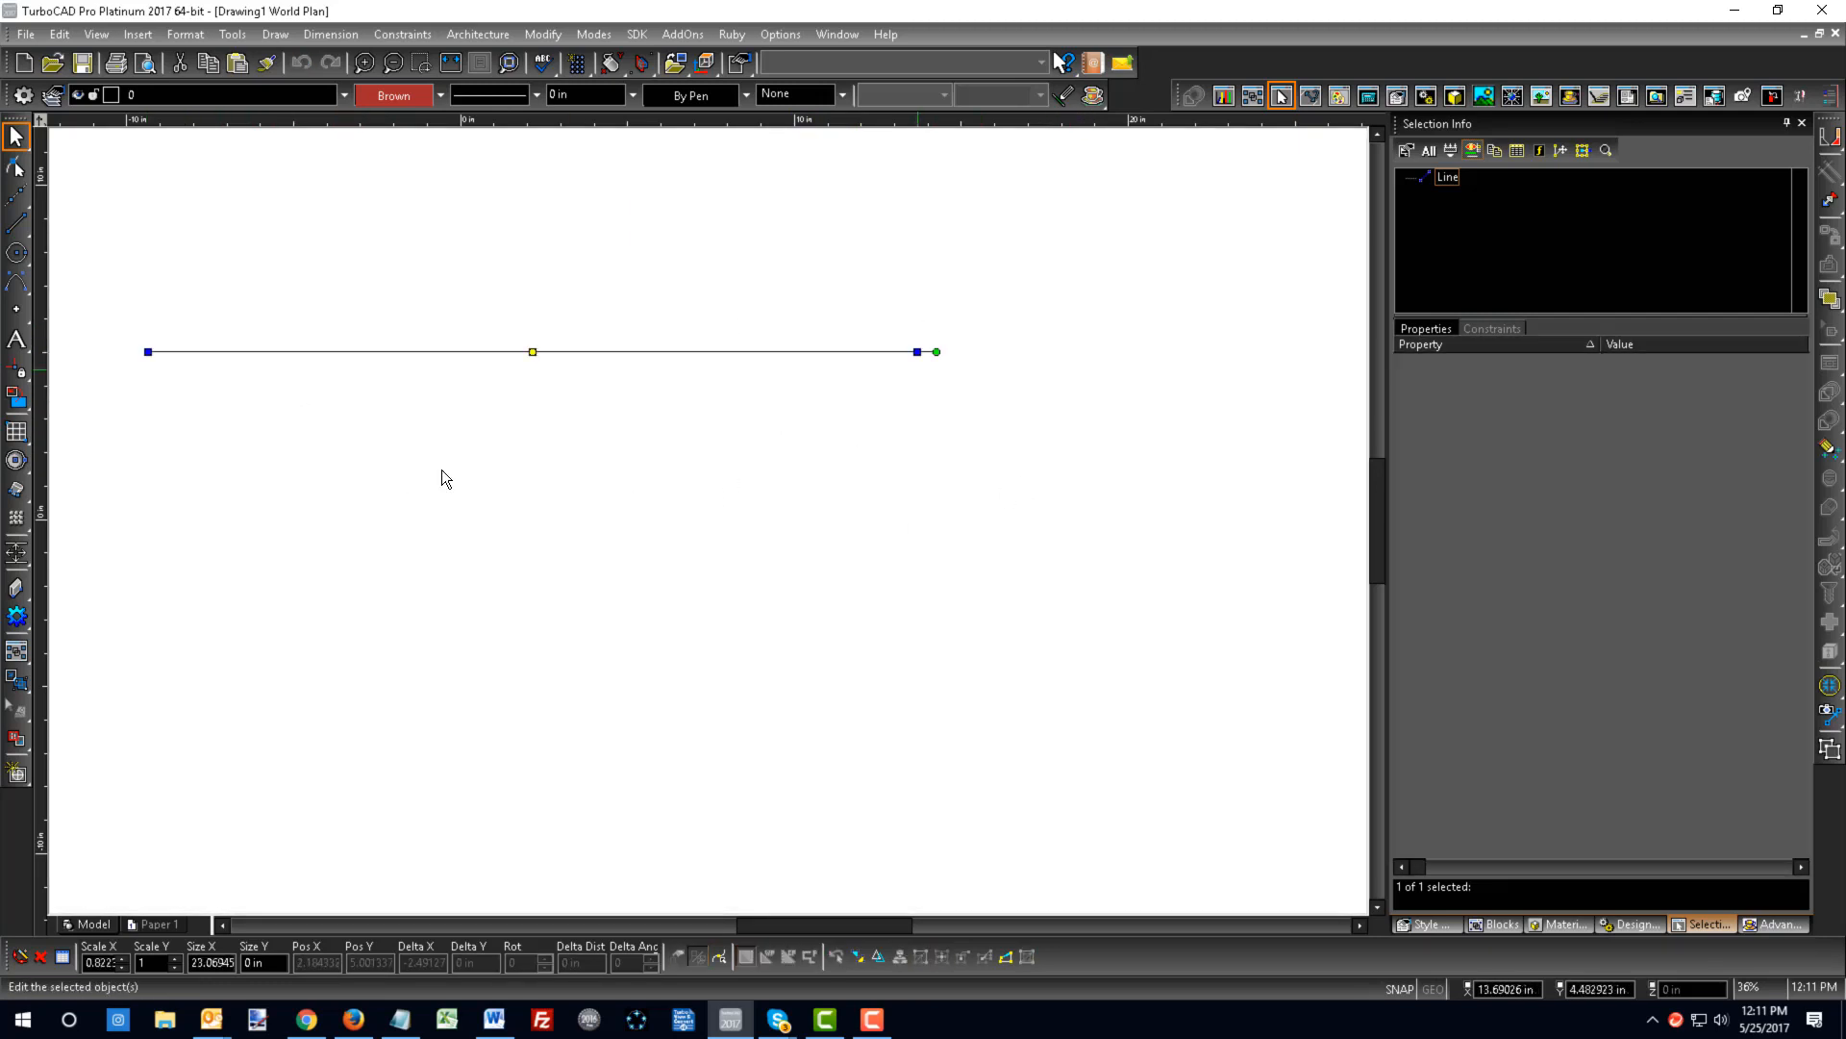
drag(132, 356, 374, 384)
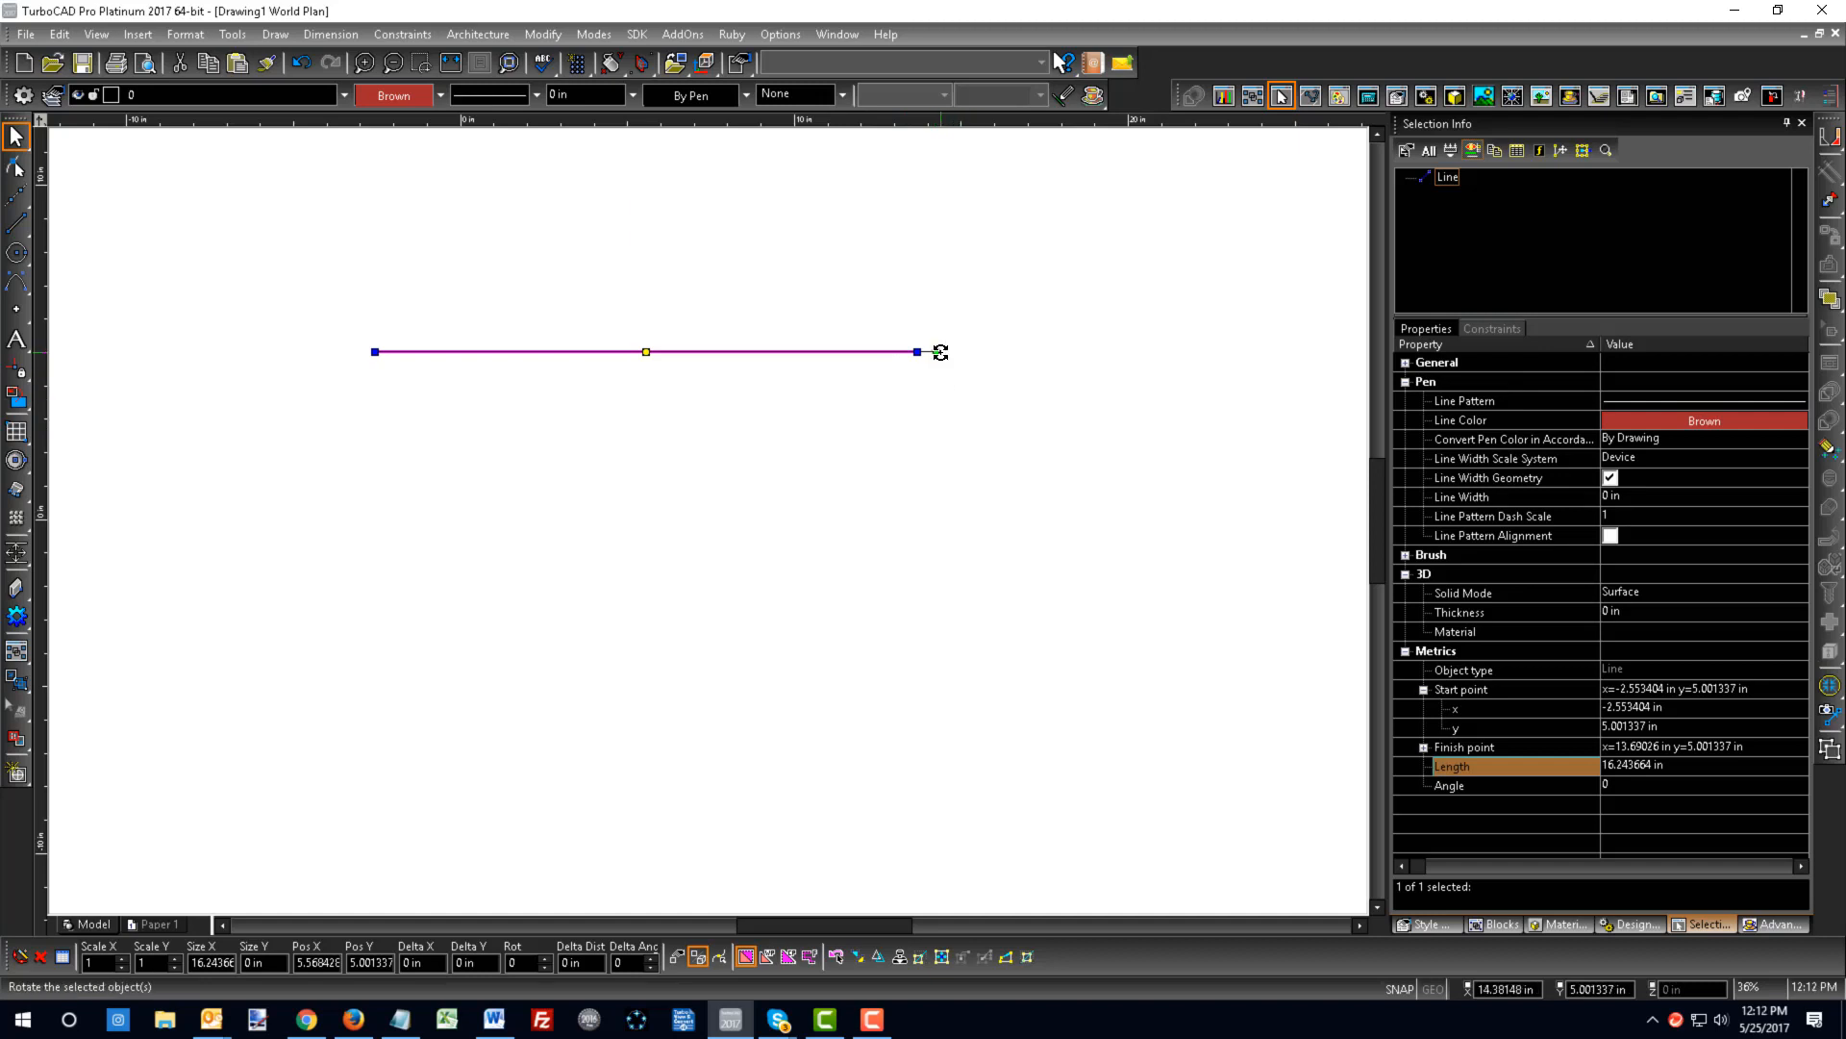
- Rotate the selected line by 45 degrees about its midpoint
drag(941, 352, 938, 572)
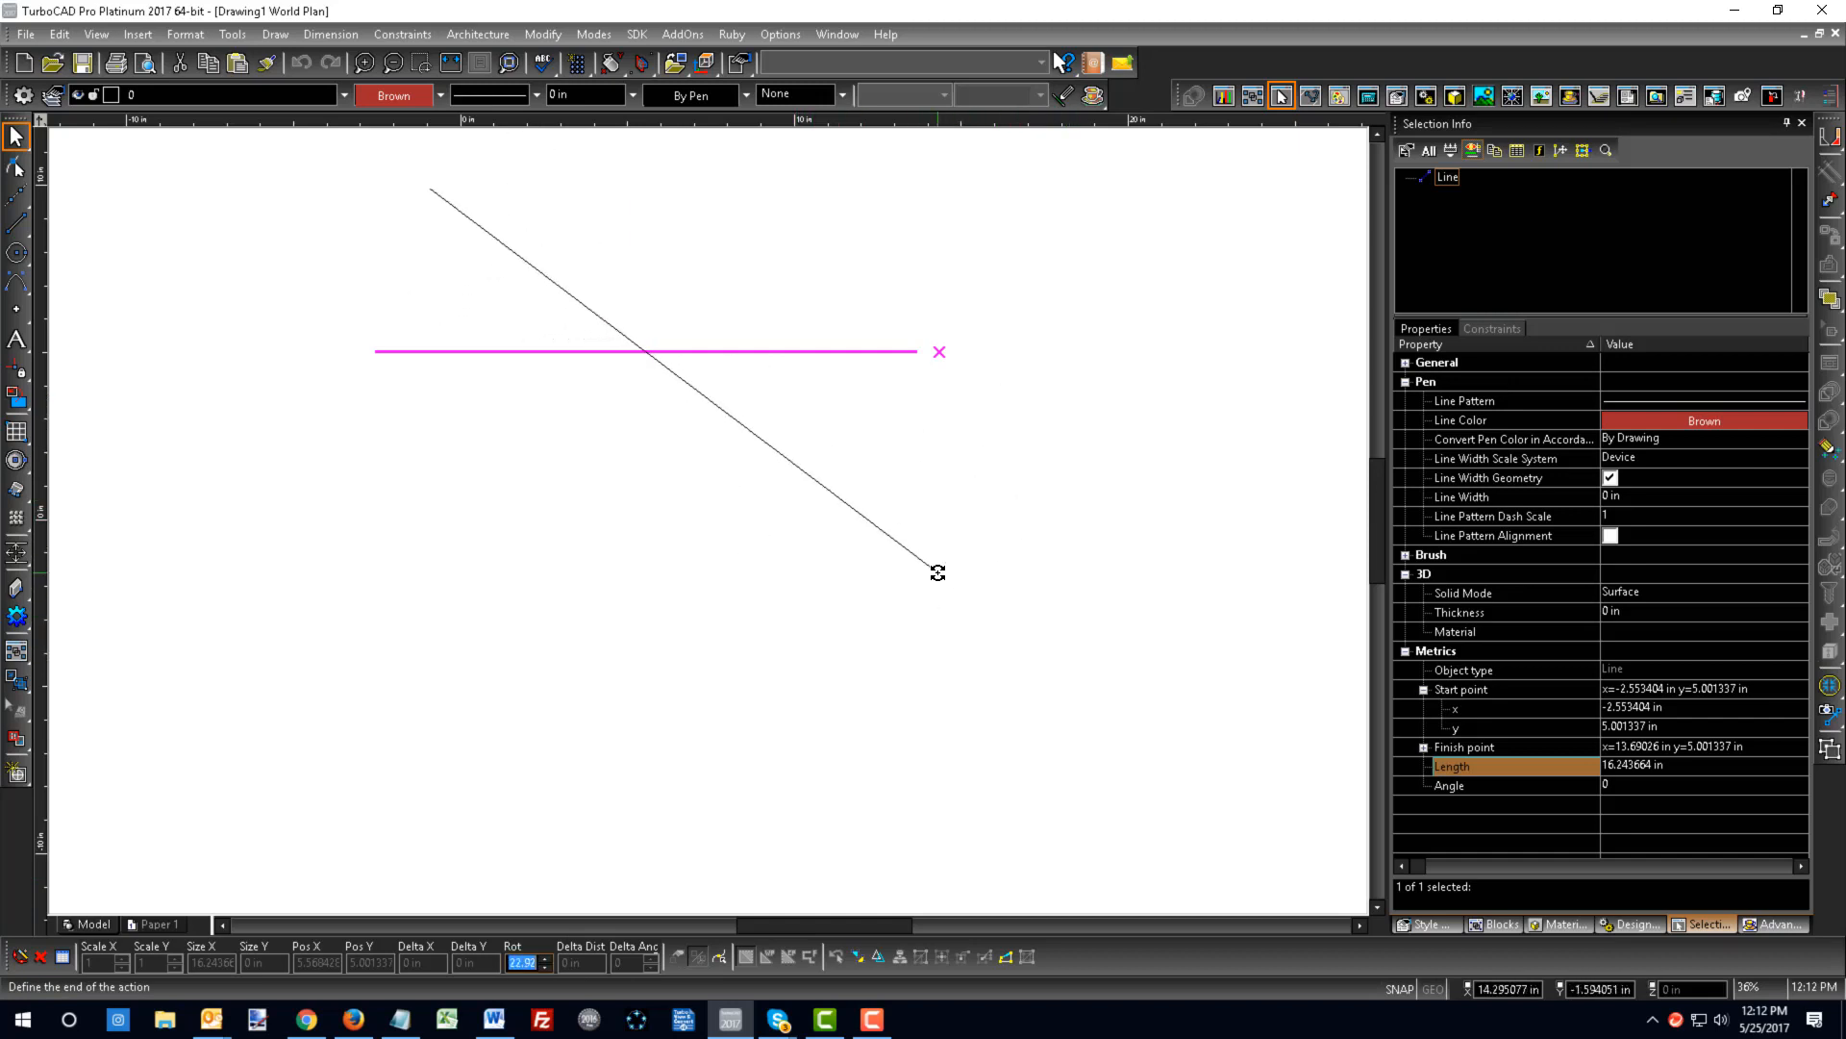
text(45)
key(Return)
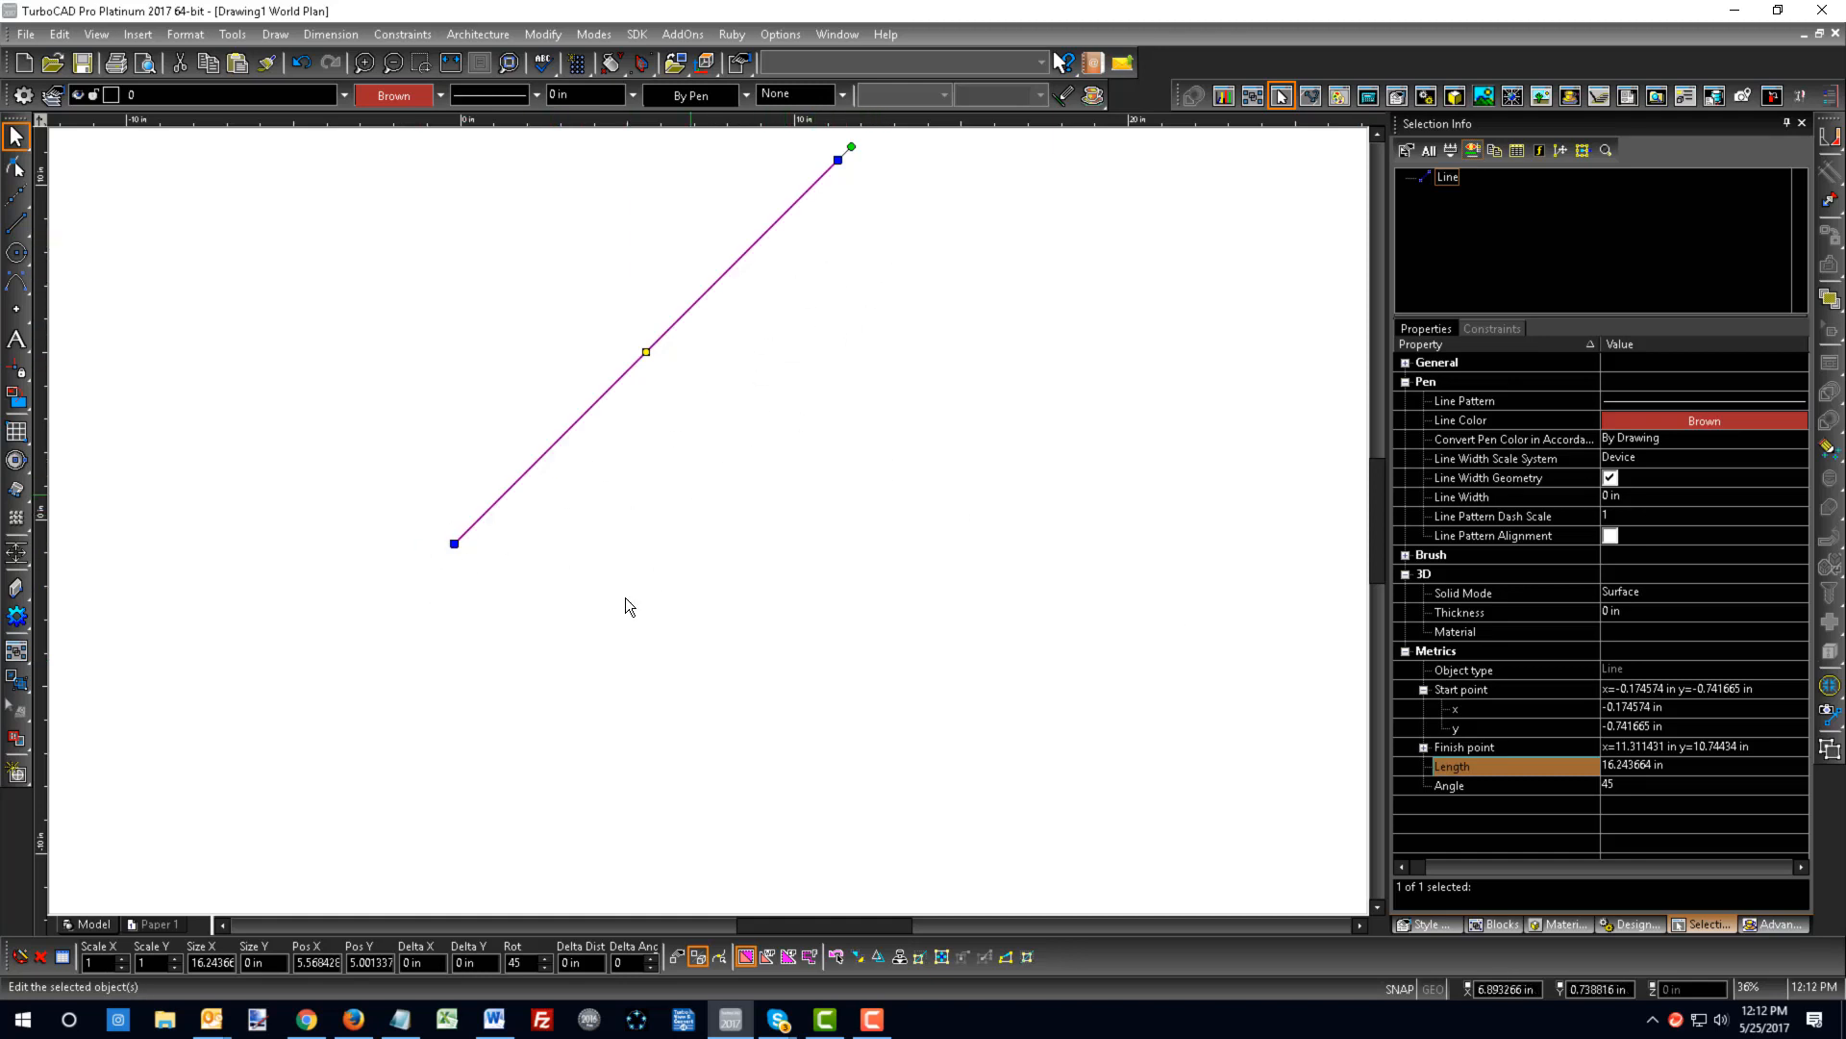
- Set the selected line's length to 15 in
click(1645, 765)
double_click(1654, 767)
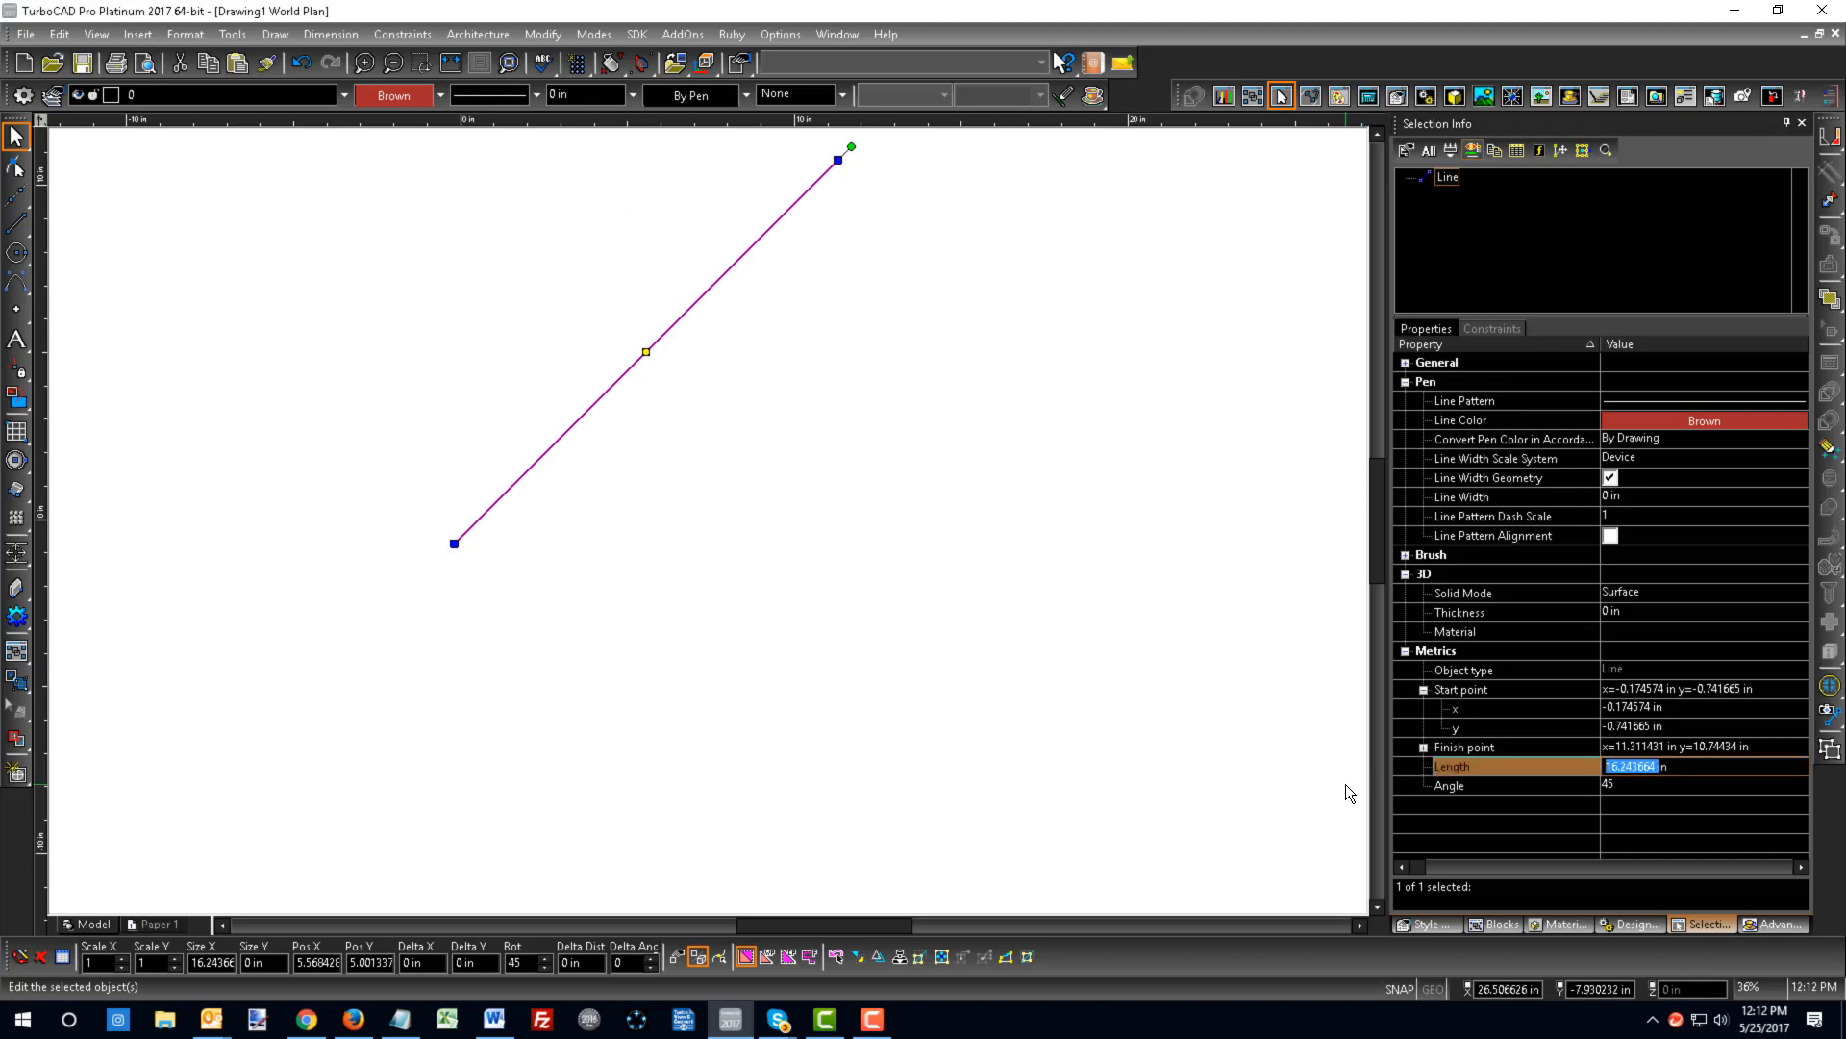
text(15in)
key(Left)
key(Left)
key(Return)
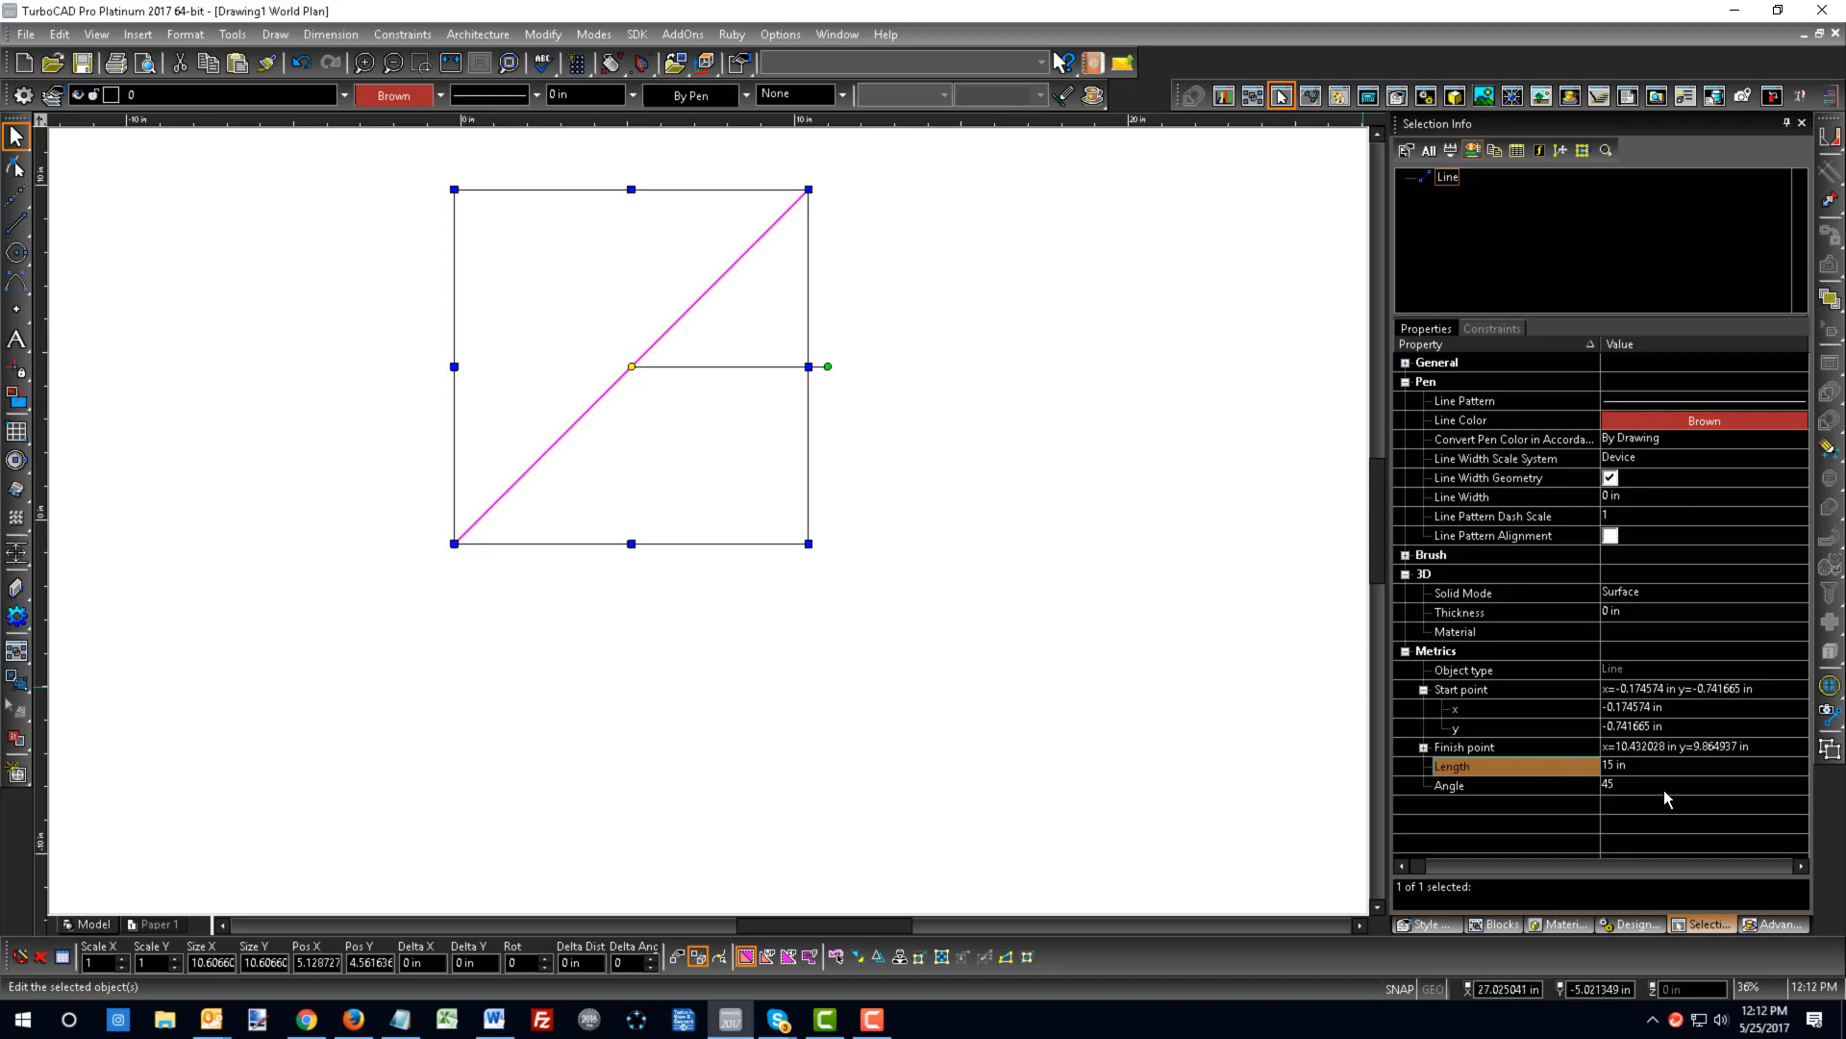
- Set the line's angle to 0 so that it lies horizontally
click(1621, 785)
text(0)
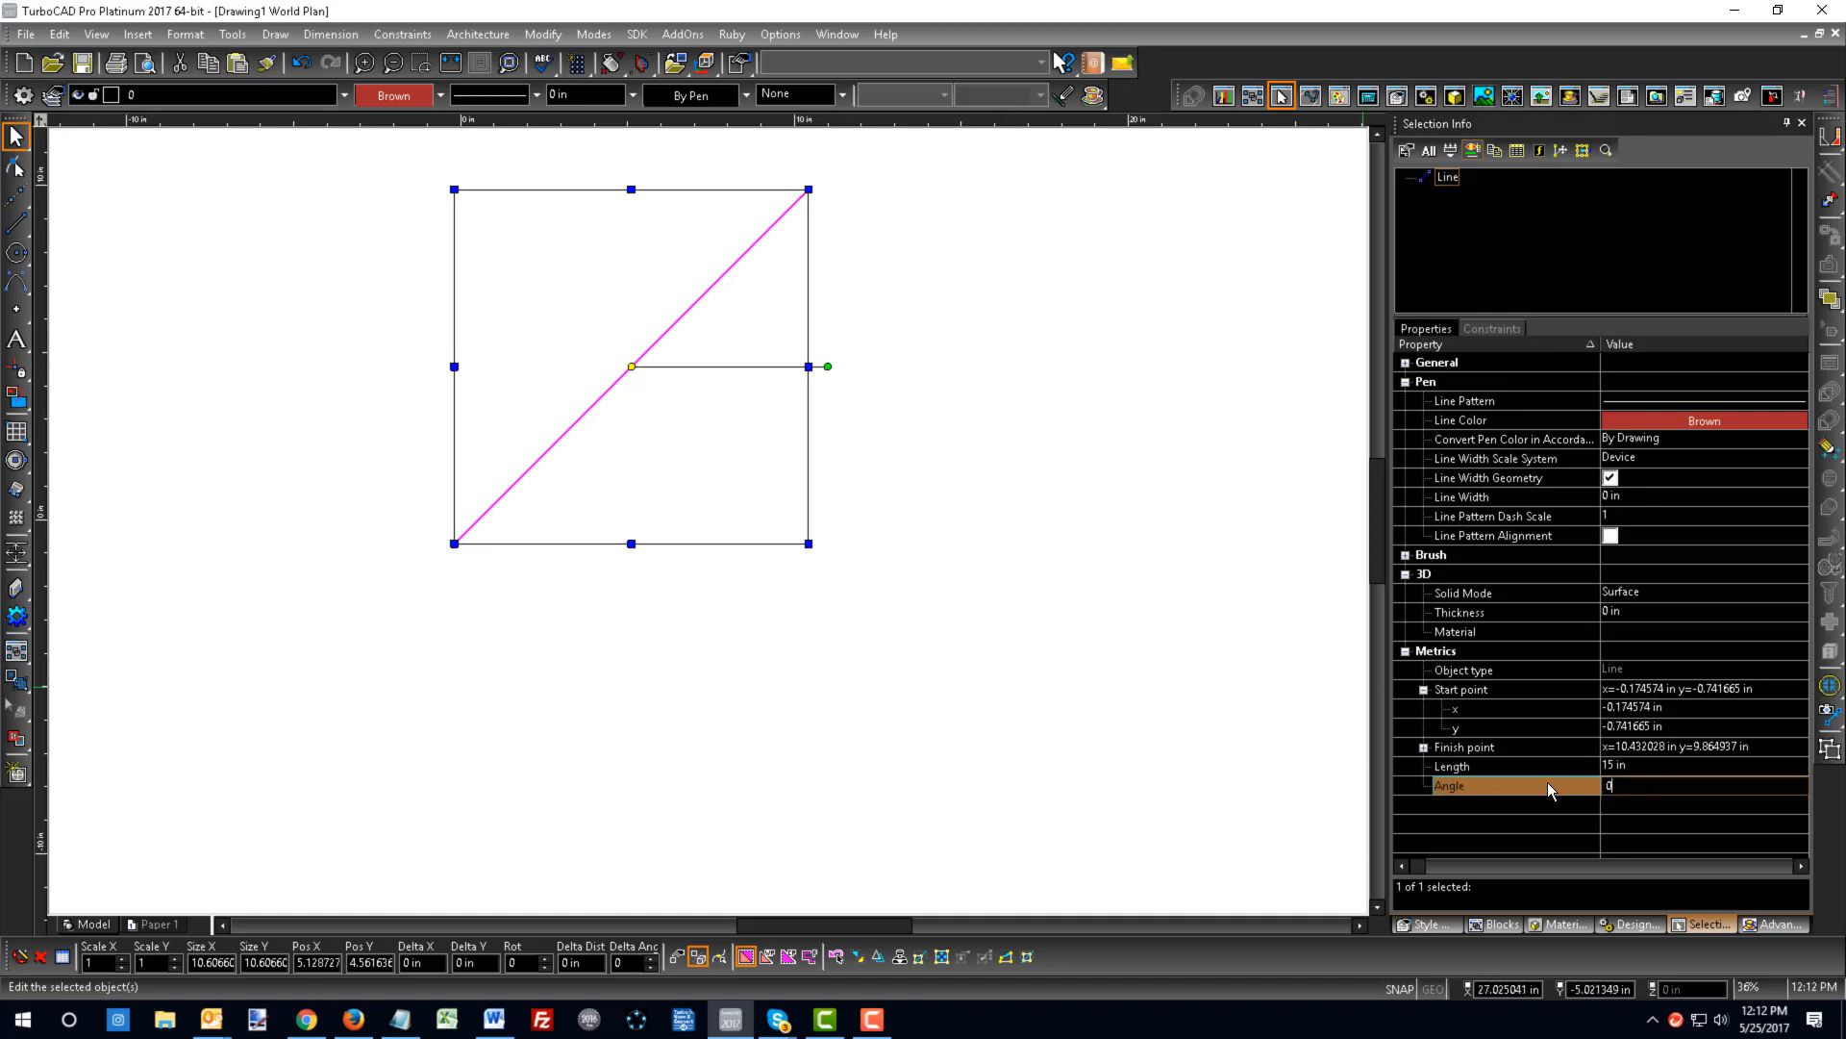
key(Return)
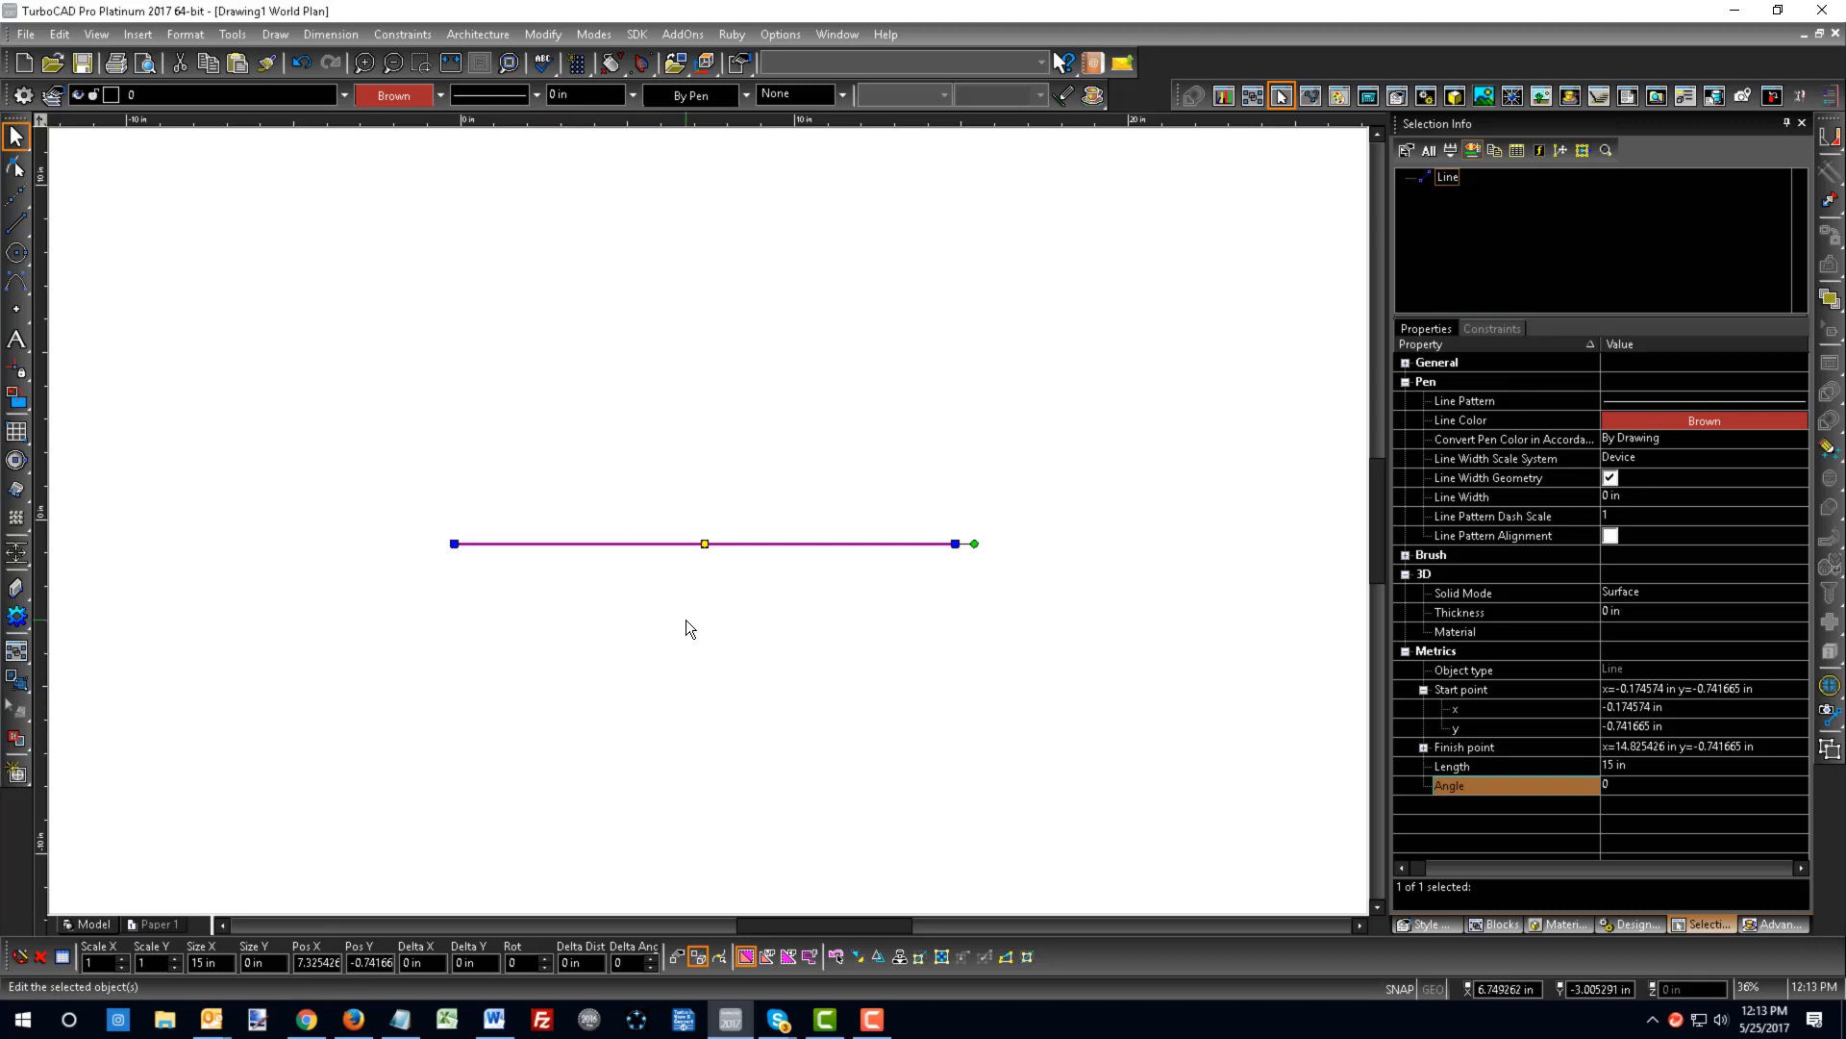
- Place the line's reference point on its right endpoint and move the line so that point sits at X 10, Y 10 in
click(725, 585)
drag(625, 517, 957, 545)
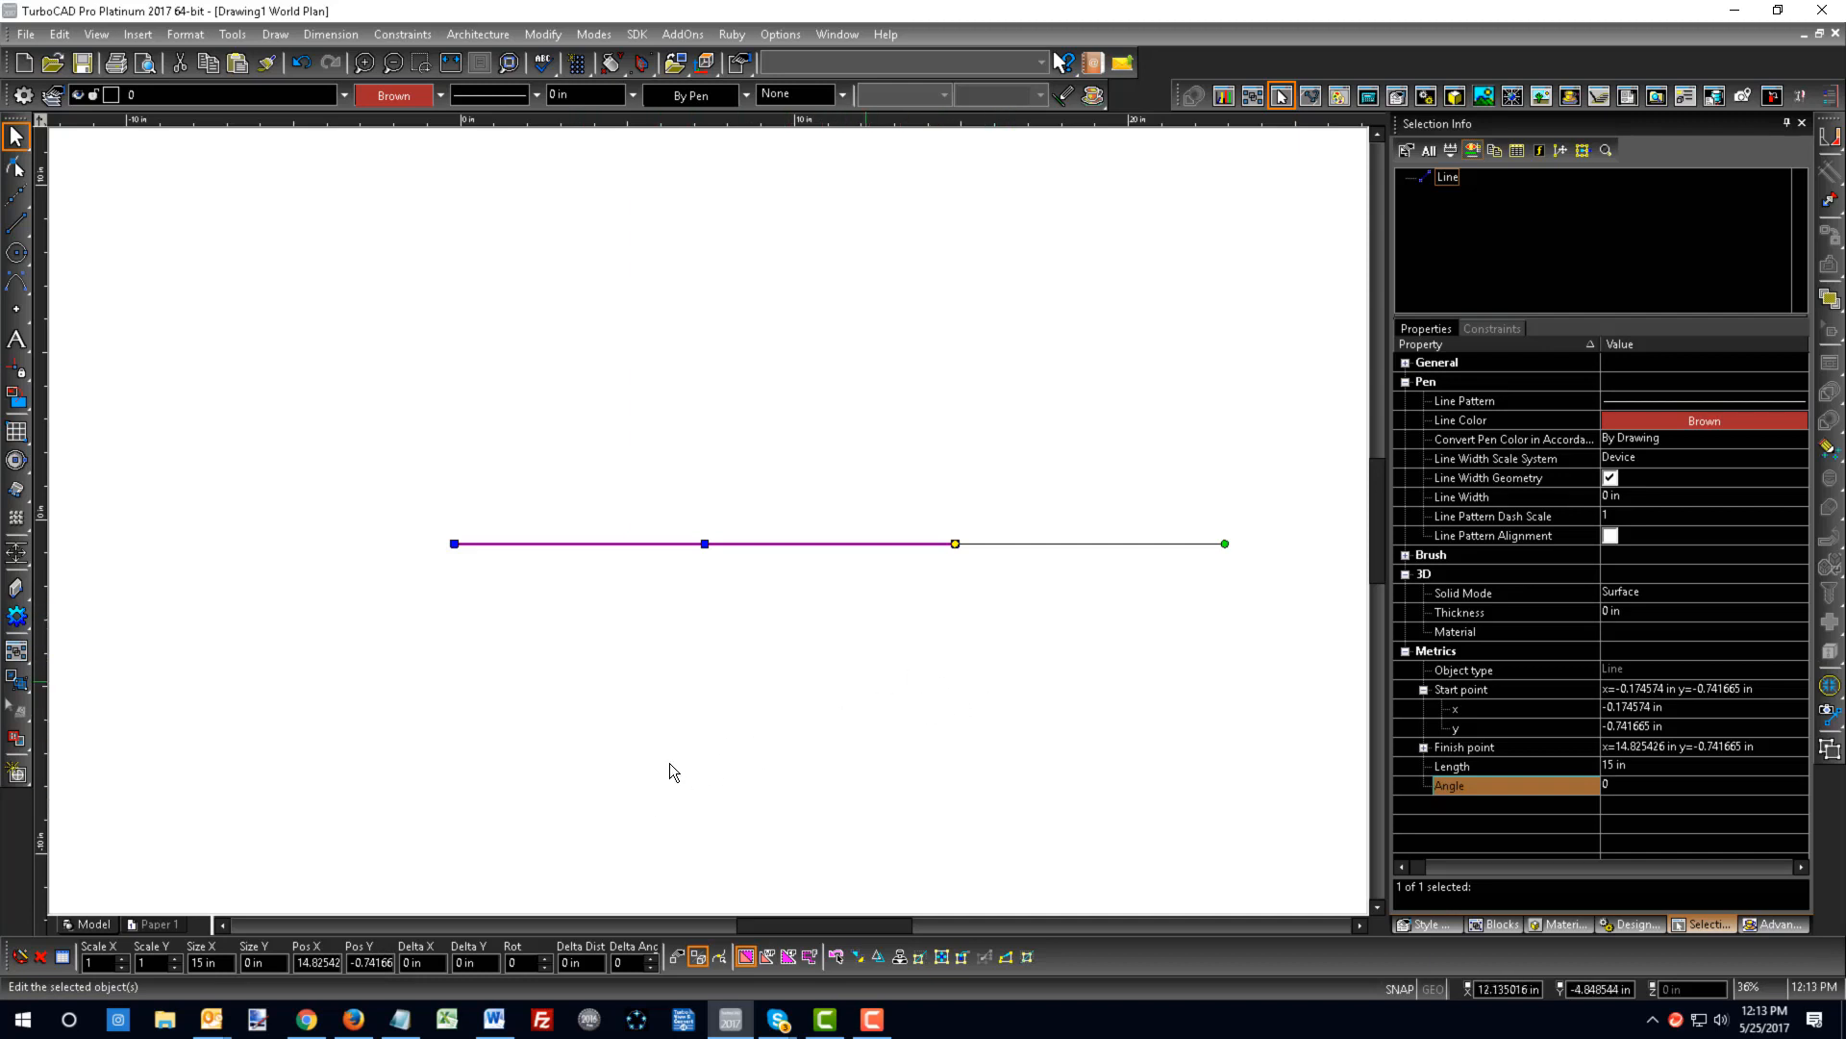
click(958, 544)
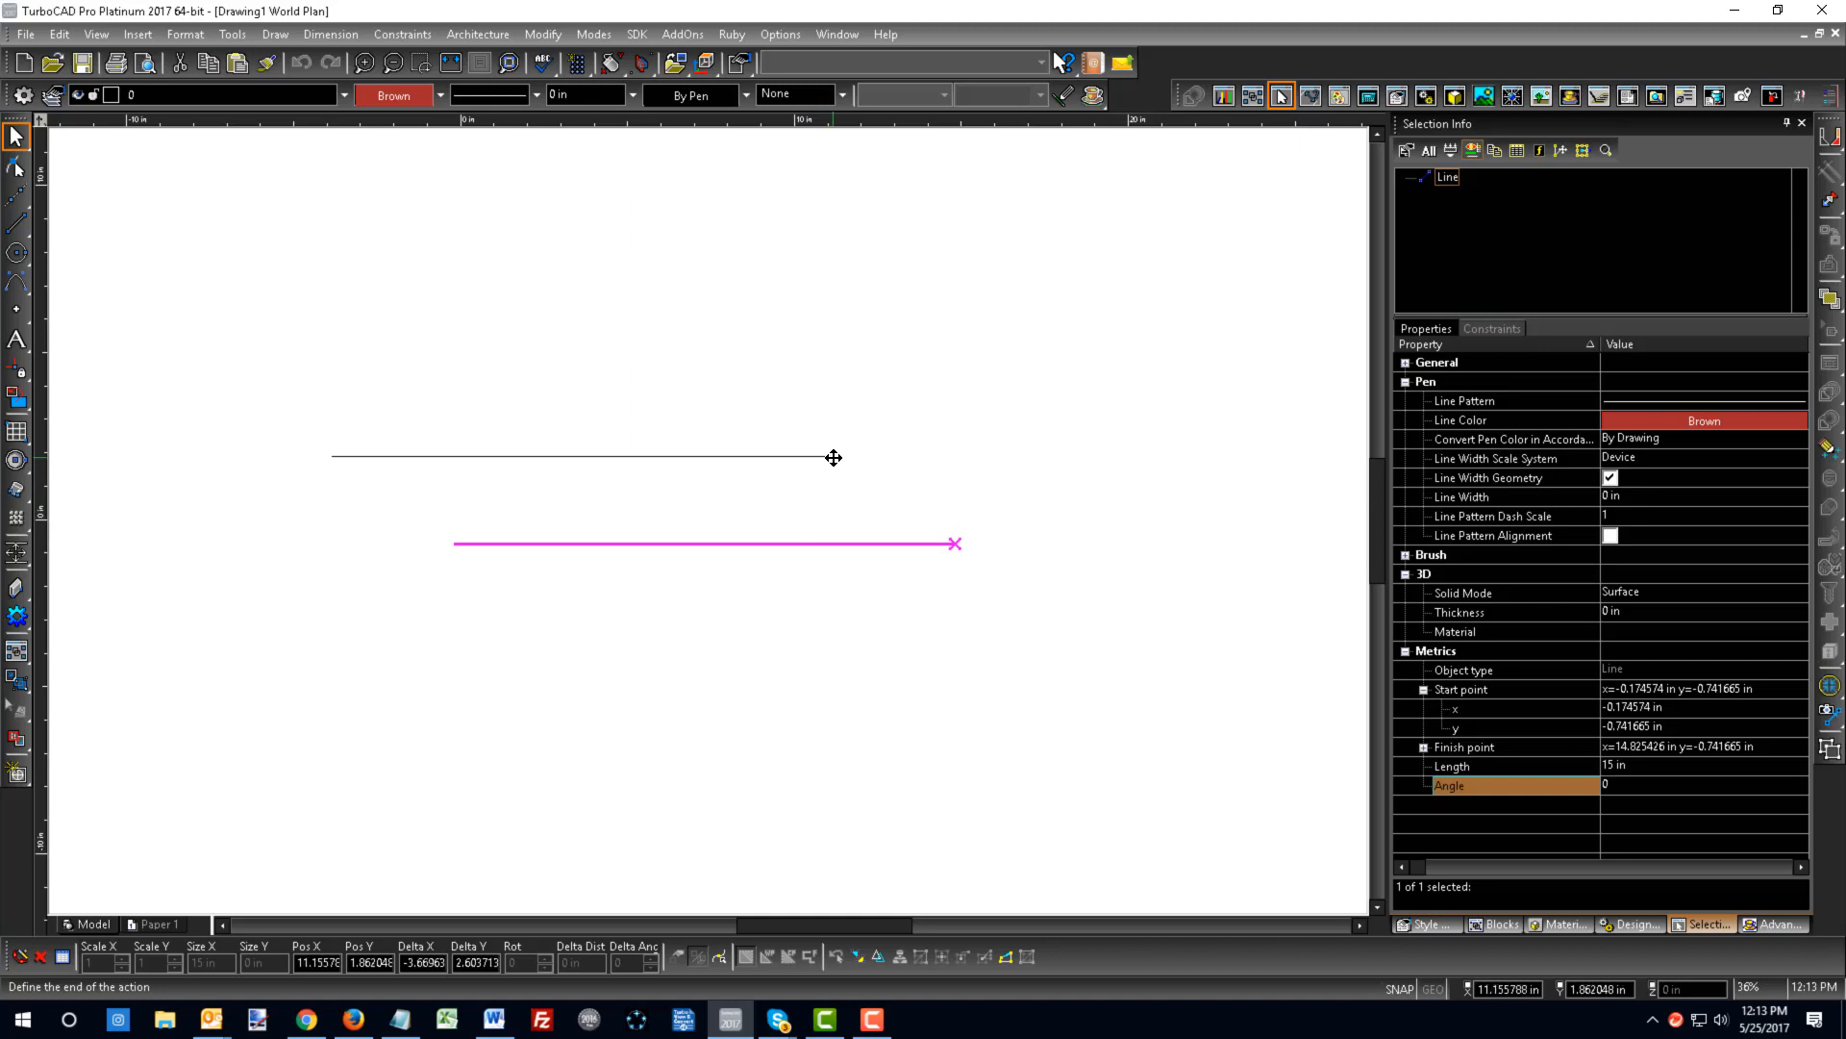
key(Tab)
text(10)
key(Tab)
text(10)
key(Return)
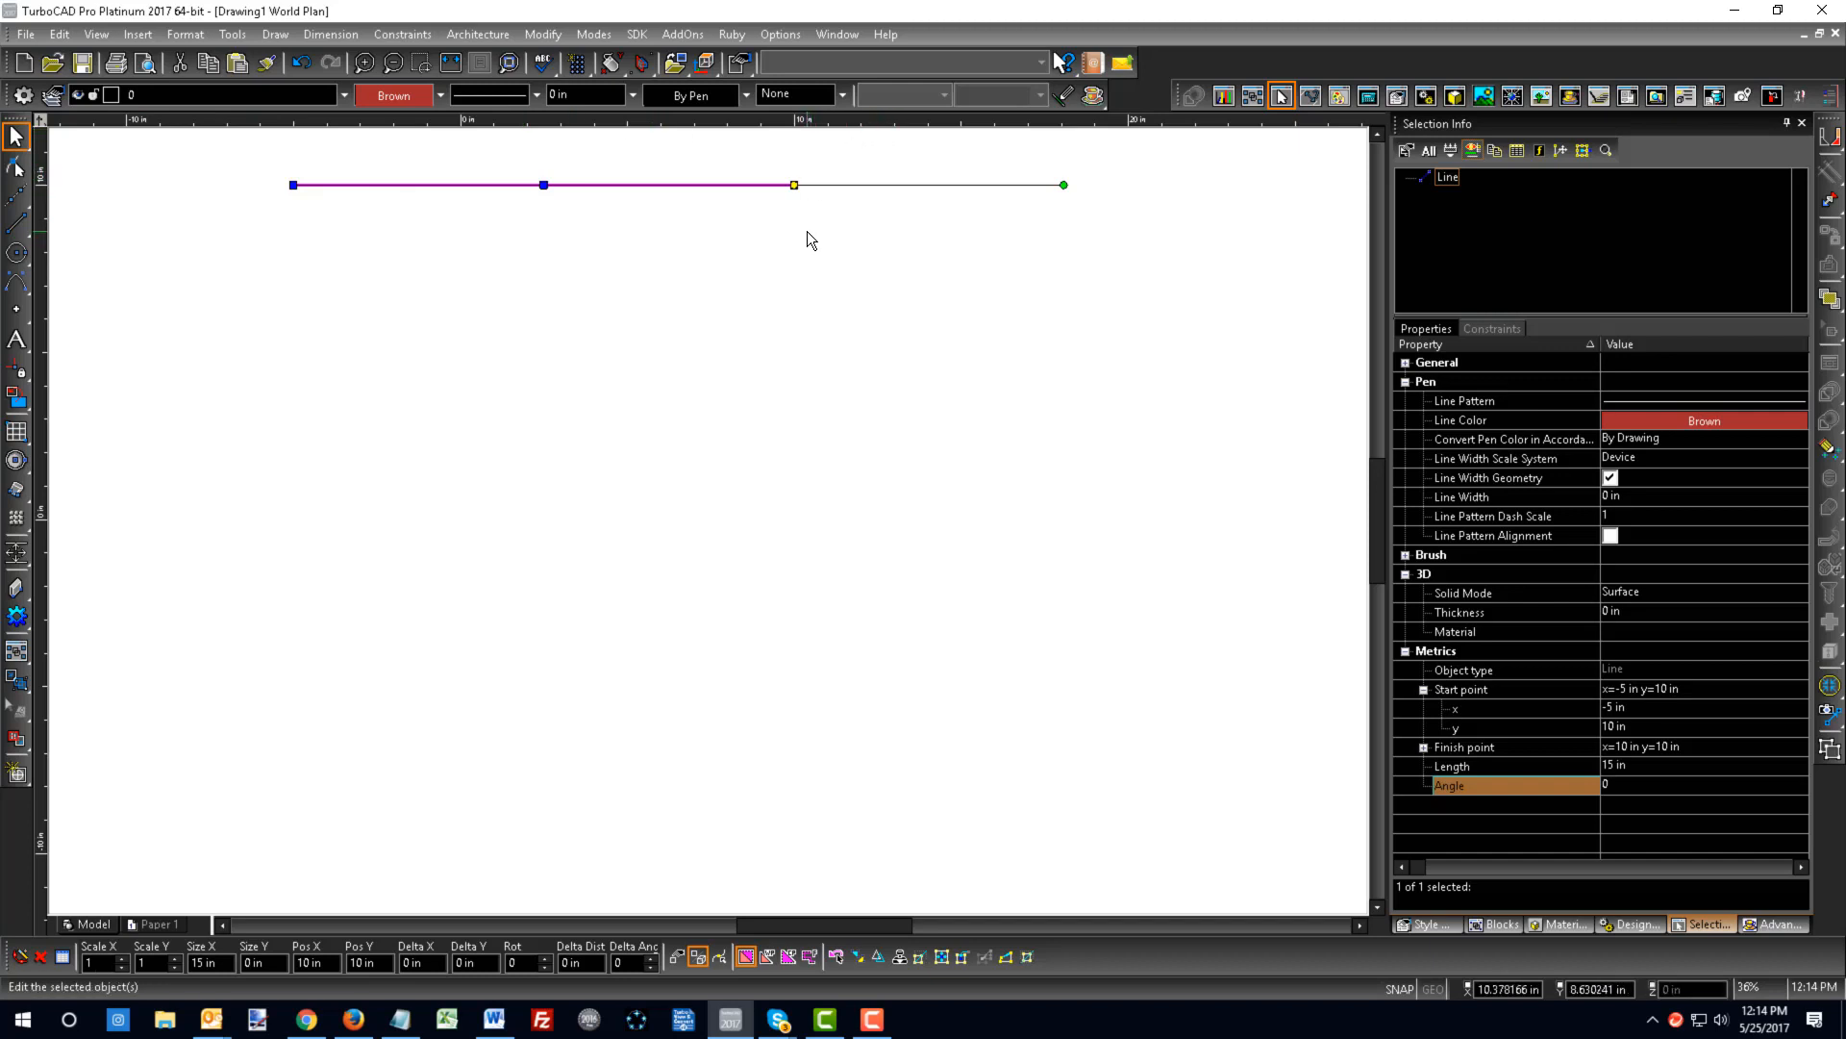
- Restore the line's default reference point and deselect the line
right_click(609, 193)
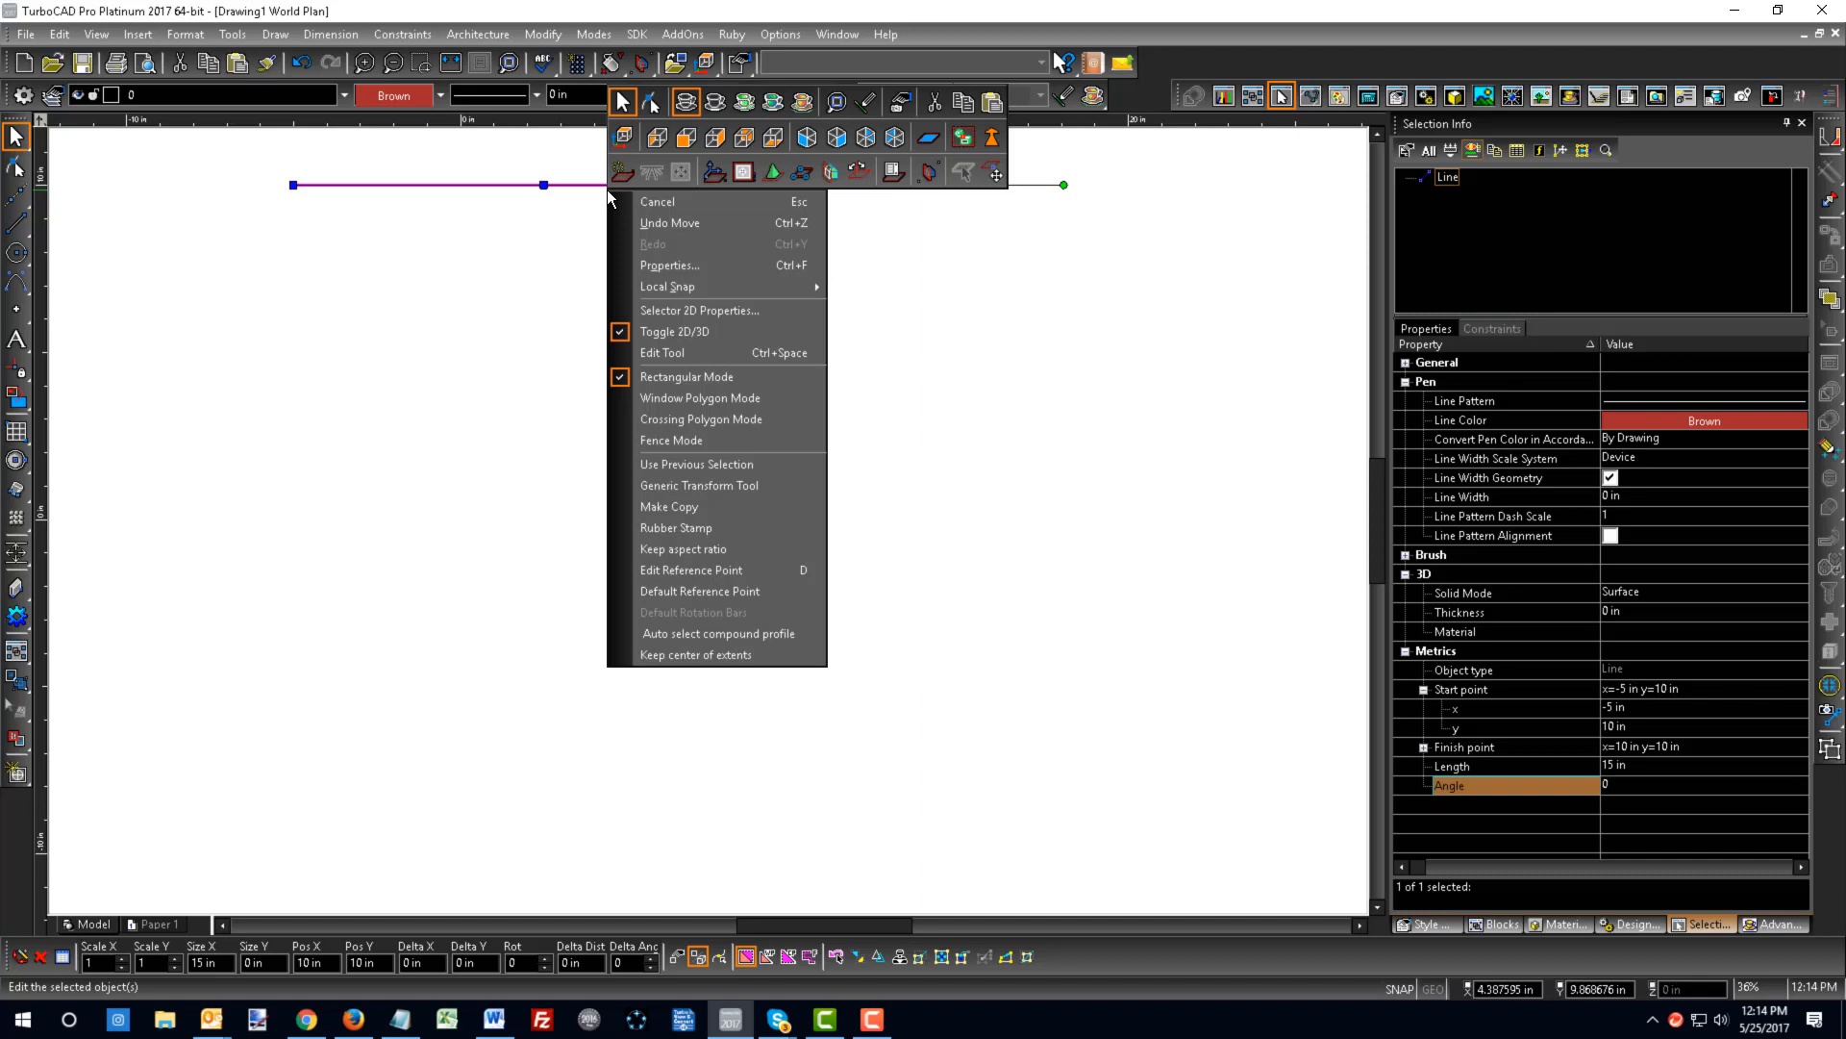
click(742, 590)
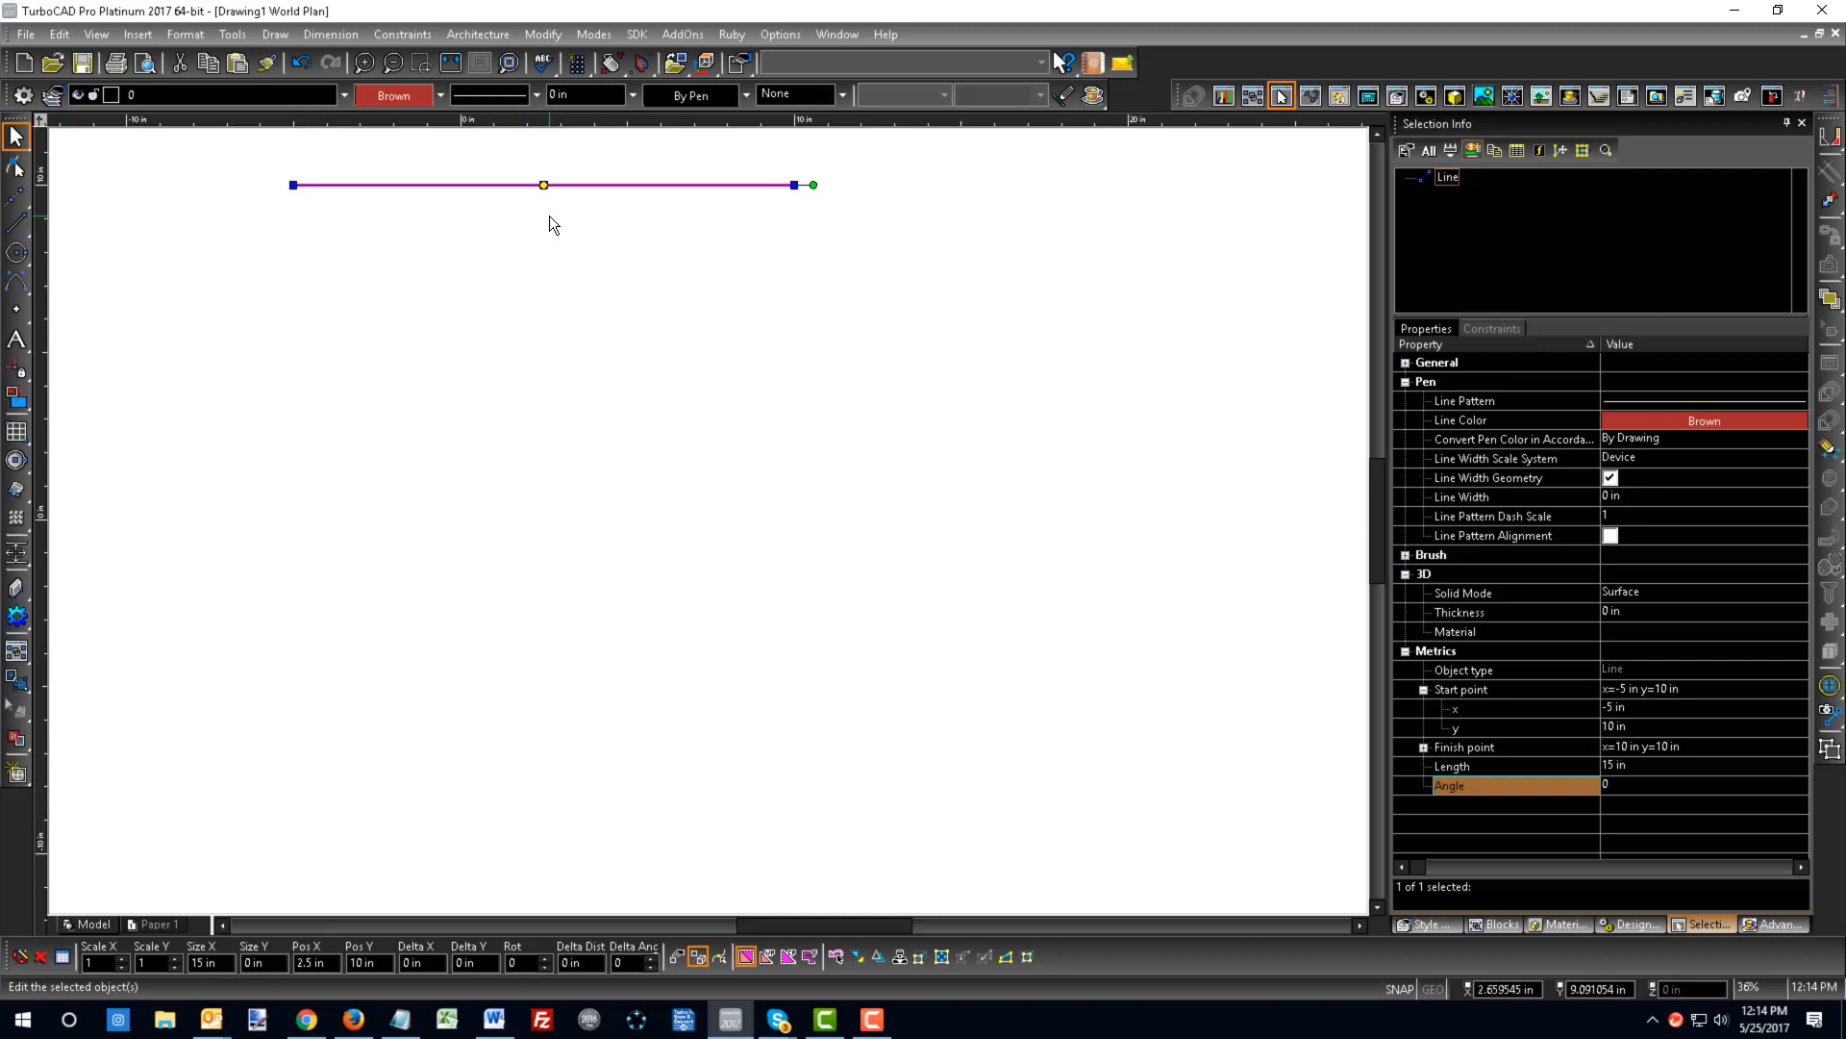
scroll(422, 324, down, 1)
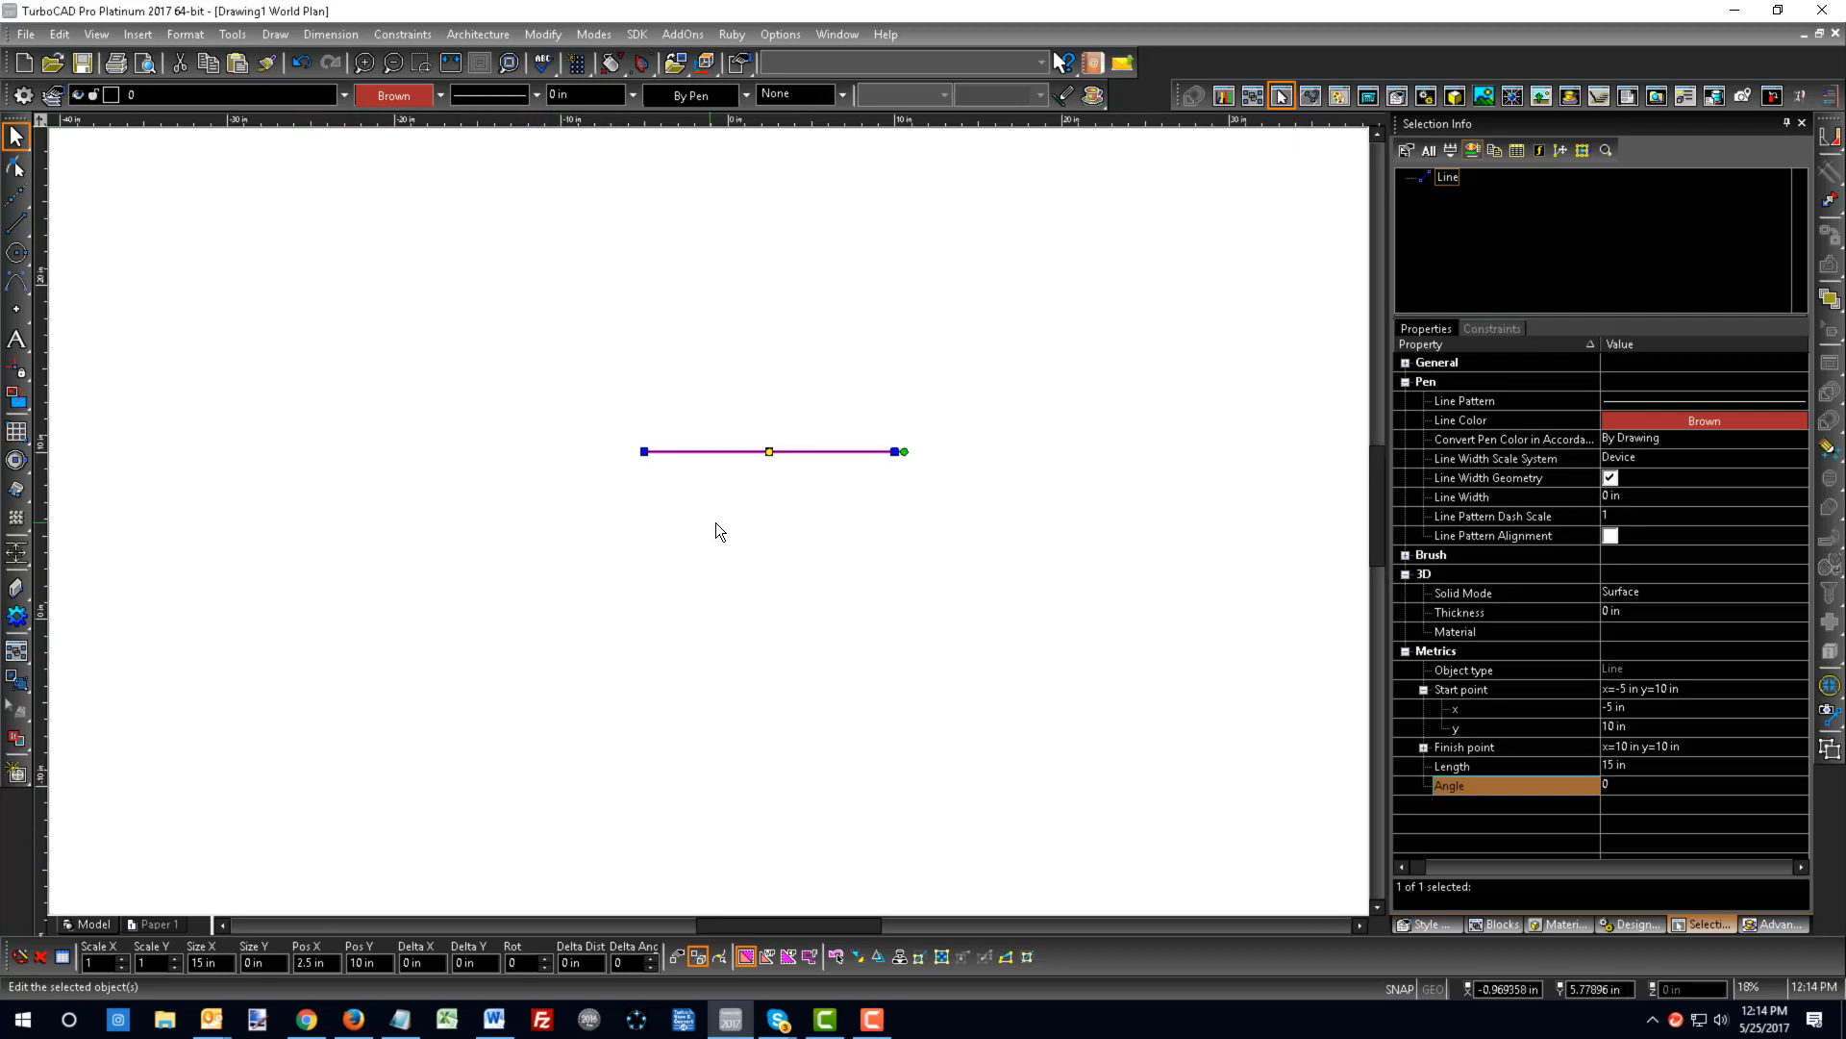
click(827, 547)
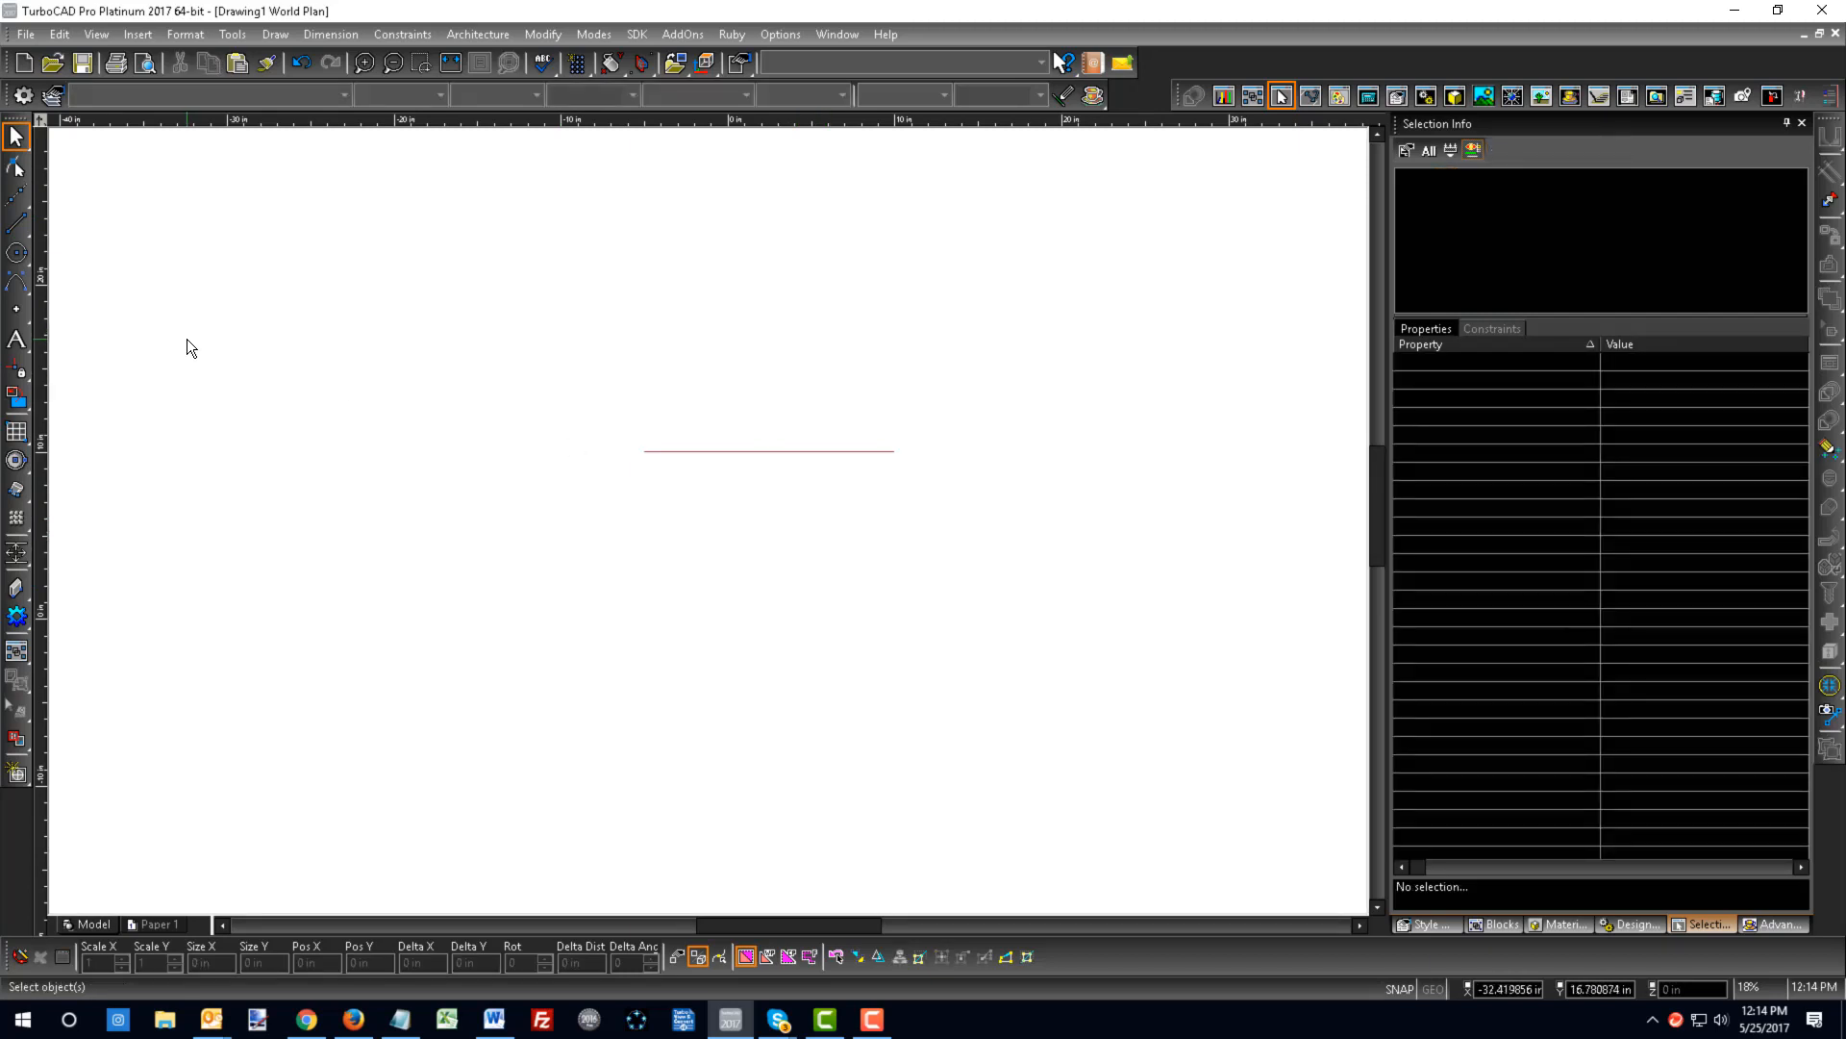
- Turn snapping off and draw a center-and-point circle of about 2.05 in radius at the line's left endpoint
click(16, 260)
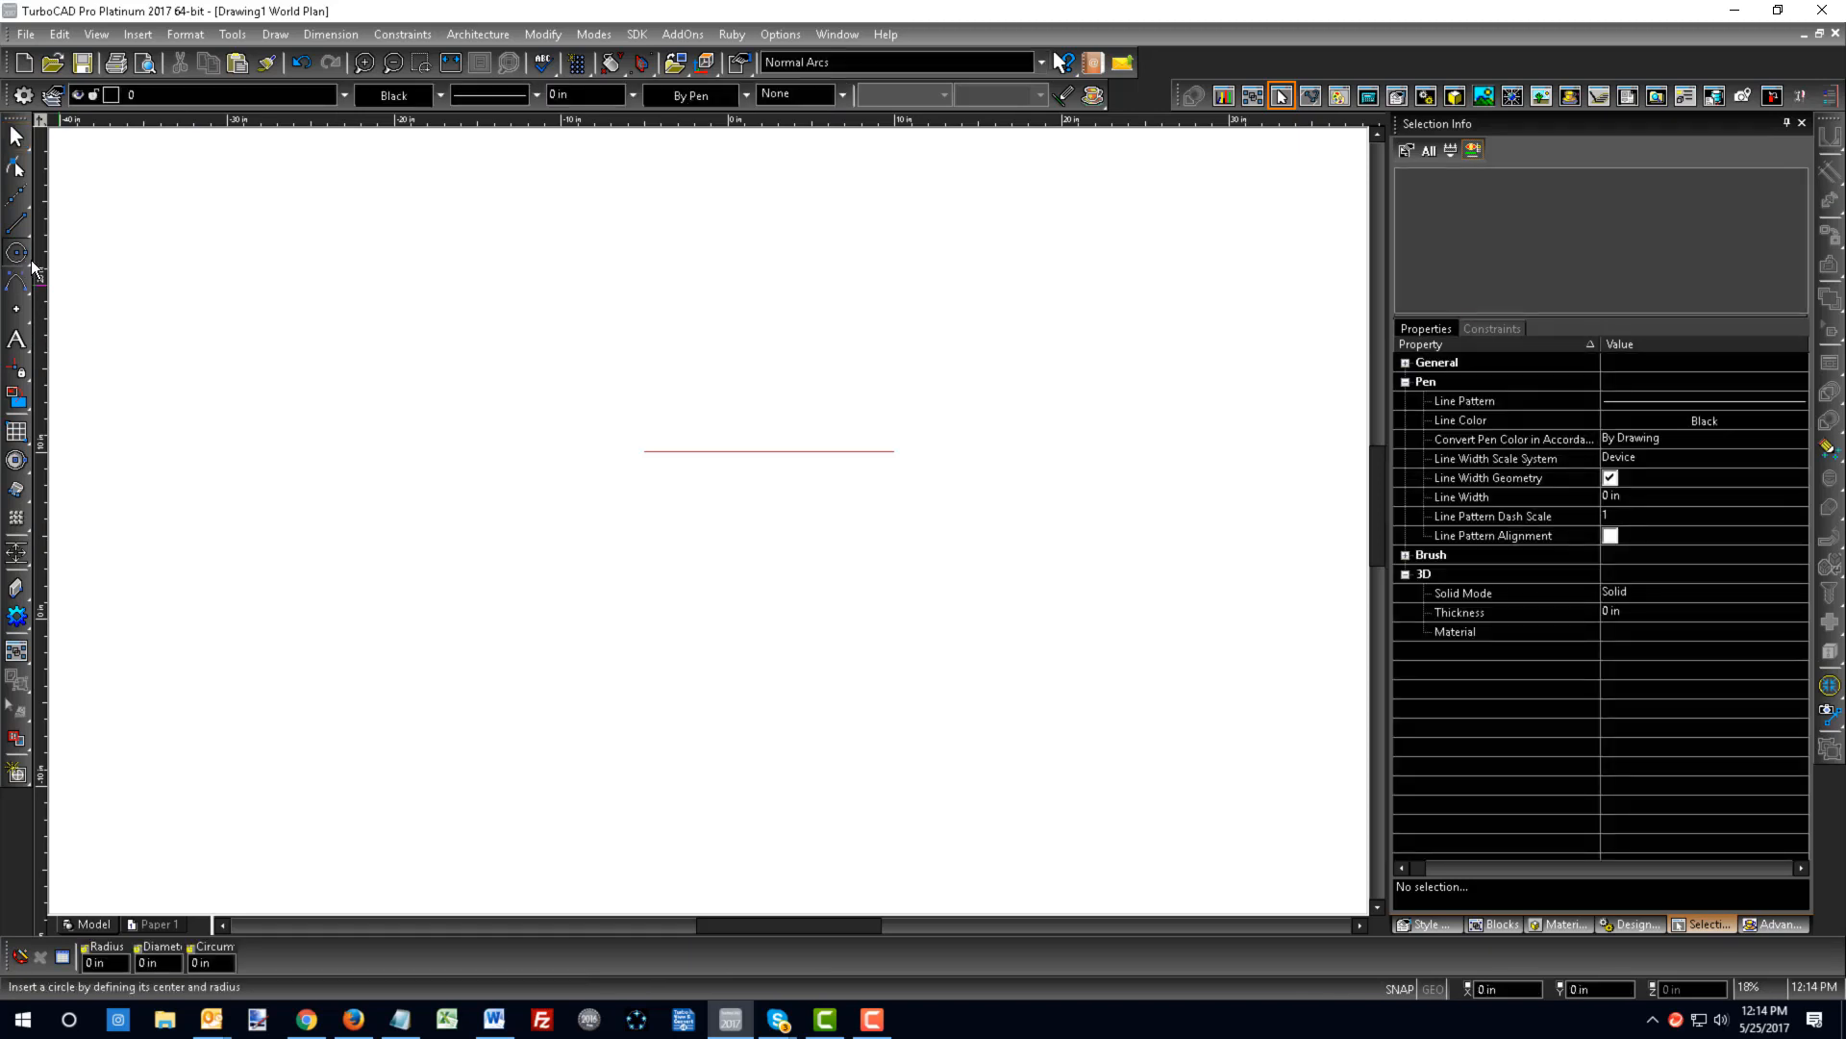
scroll(741, 464, up, 3)
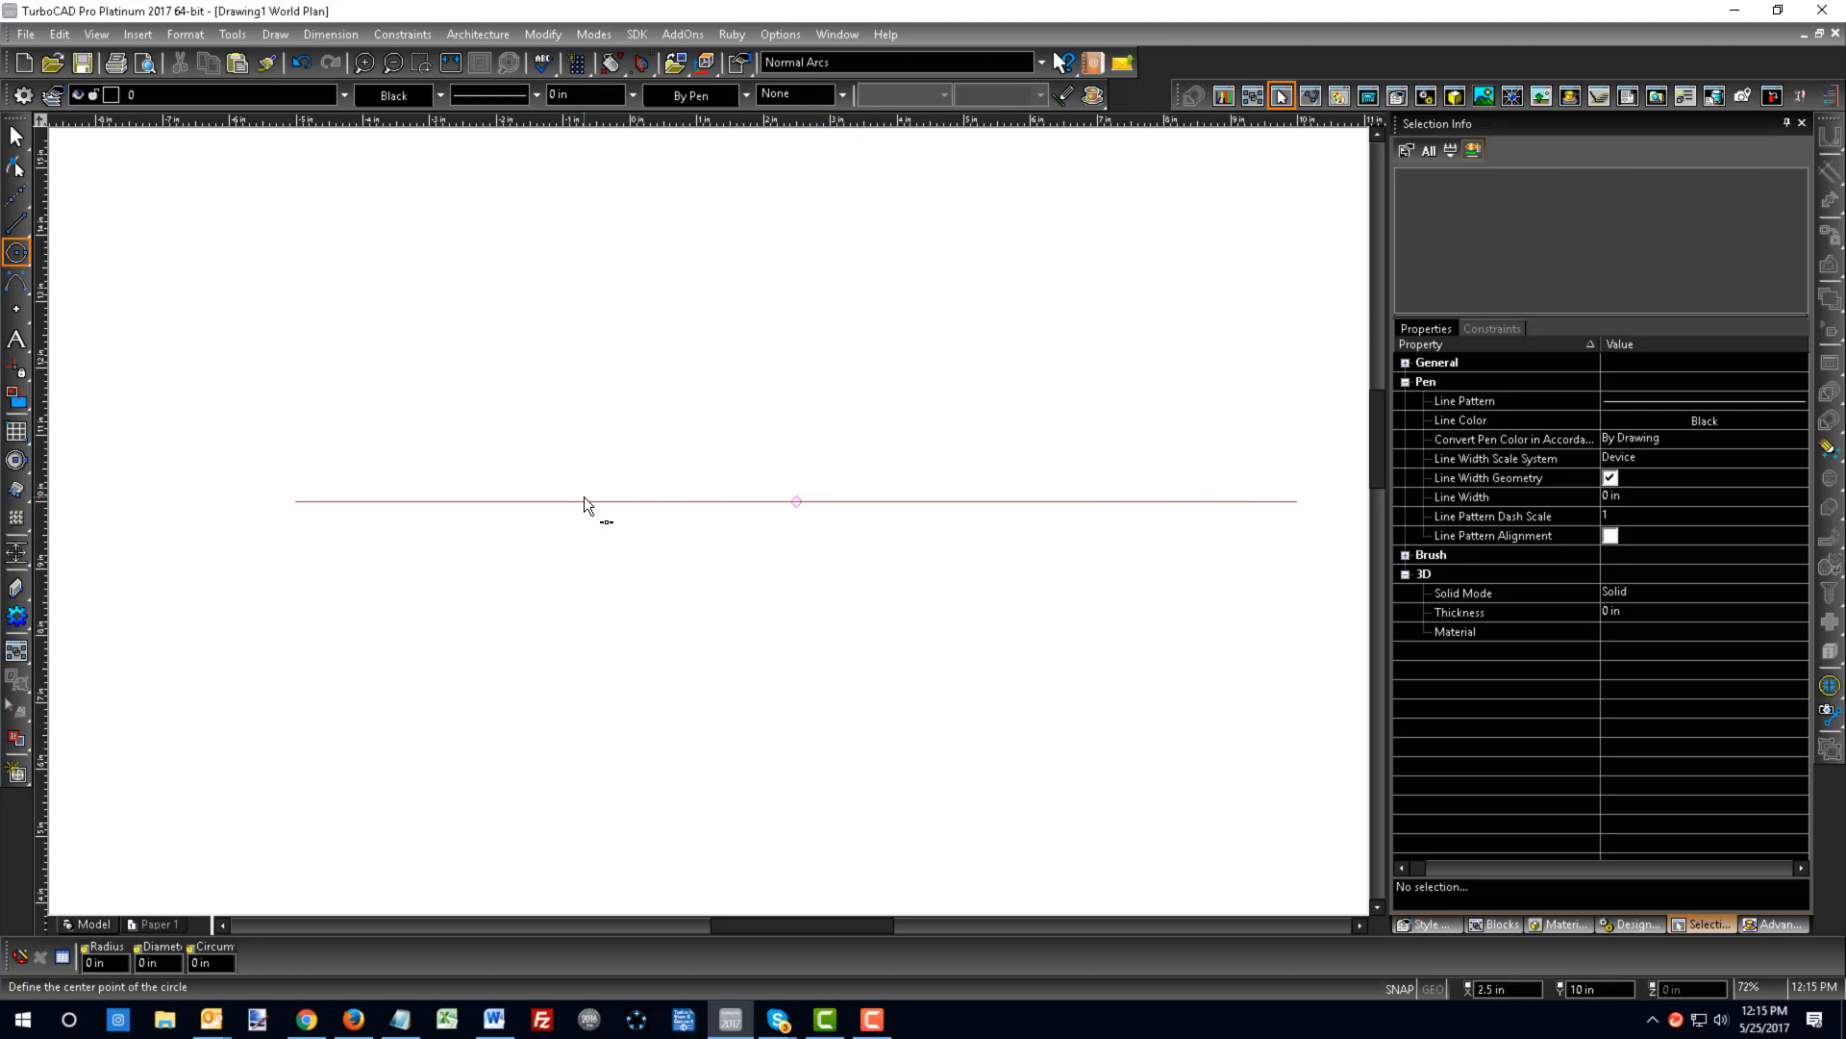
scroll(709, 528, down, 2)
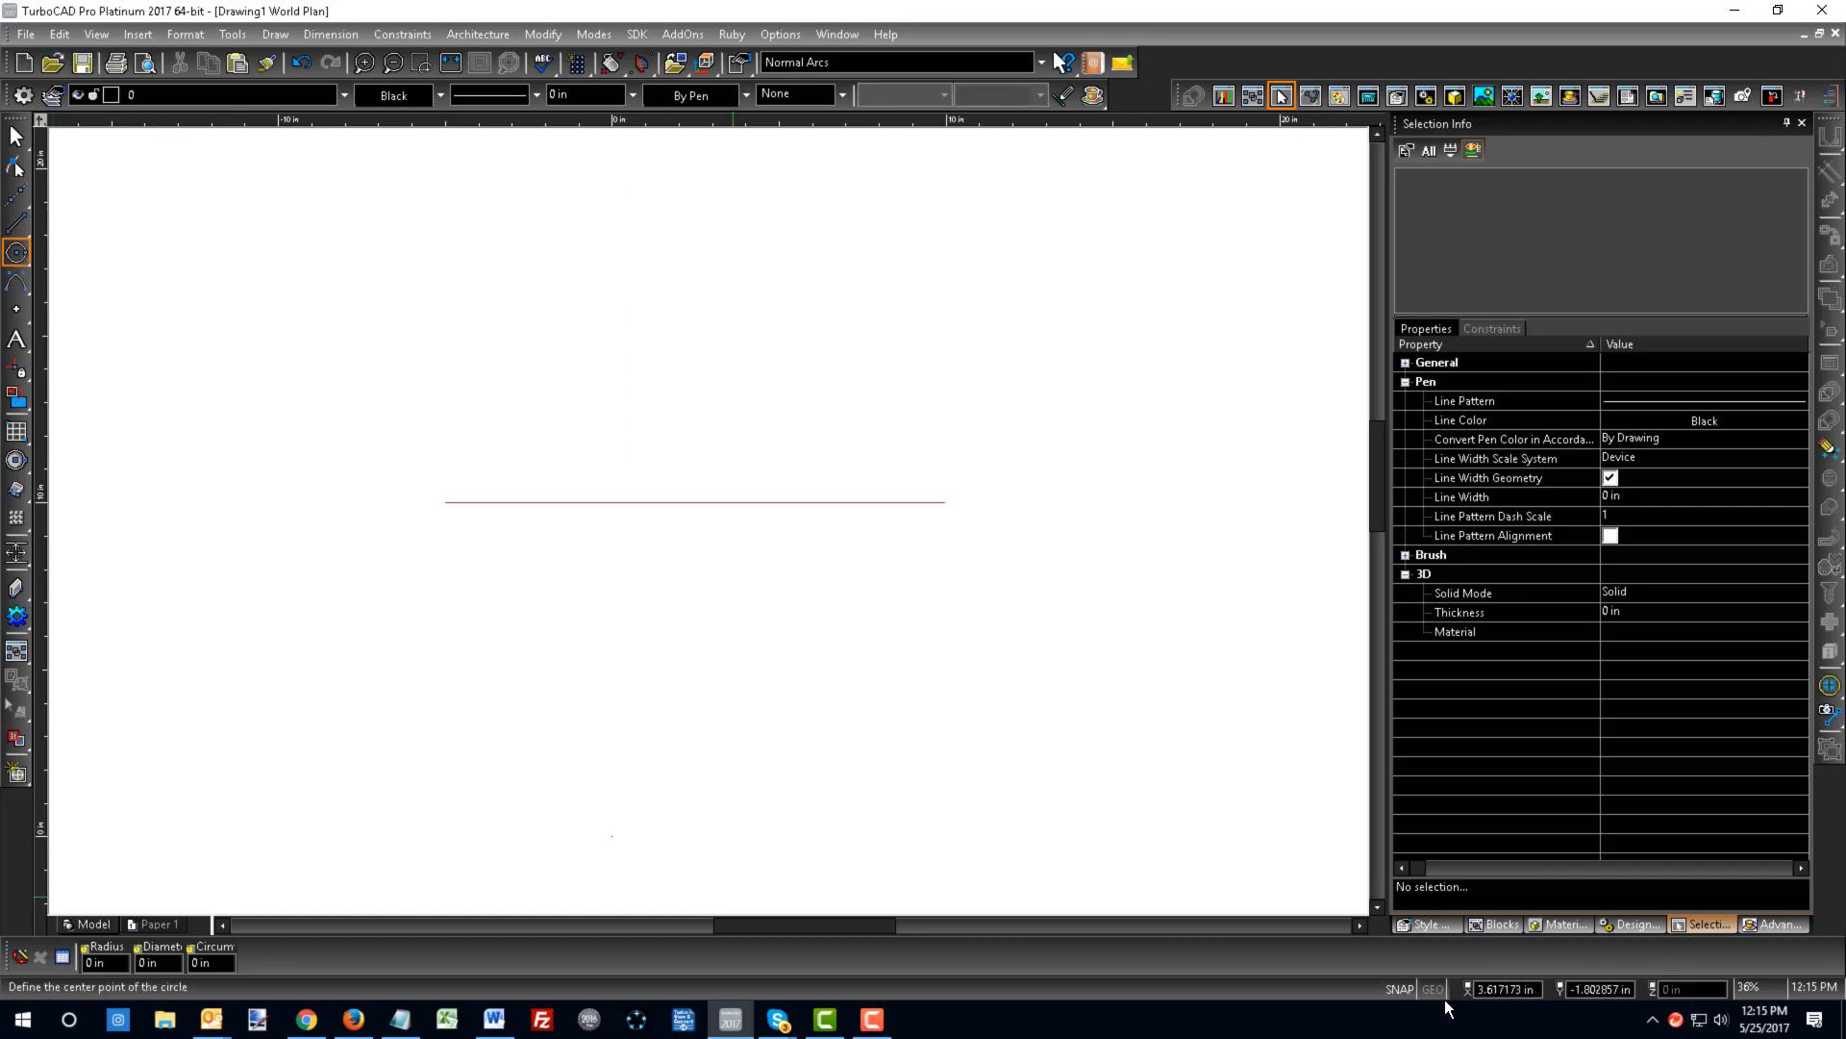
click(1400, 989)
click(446, 502)
- Select the circle and examine closely how its center aligns with the line's left endpoint
right_click(533, 589)
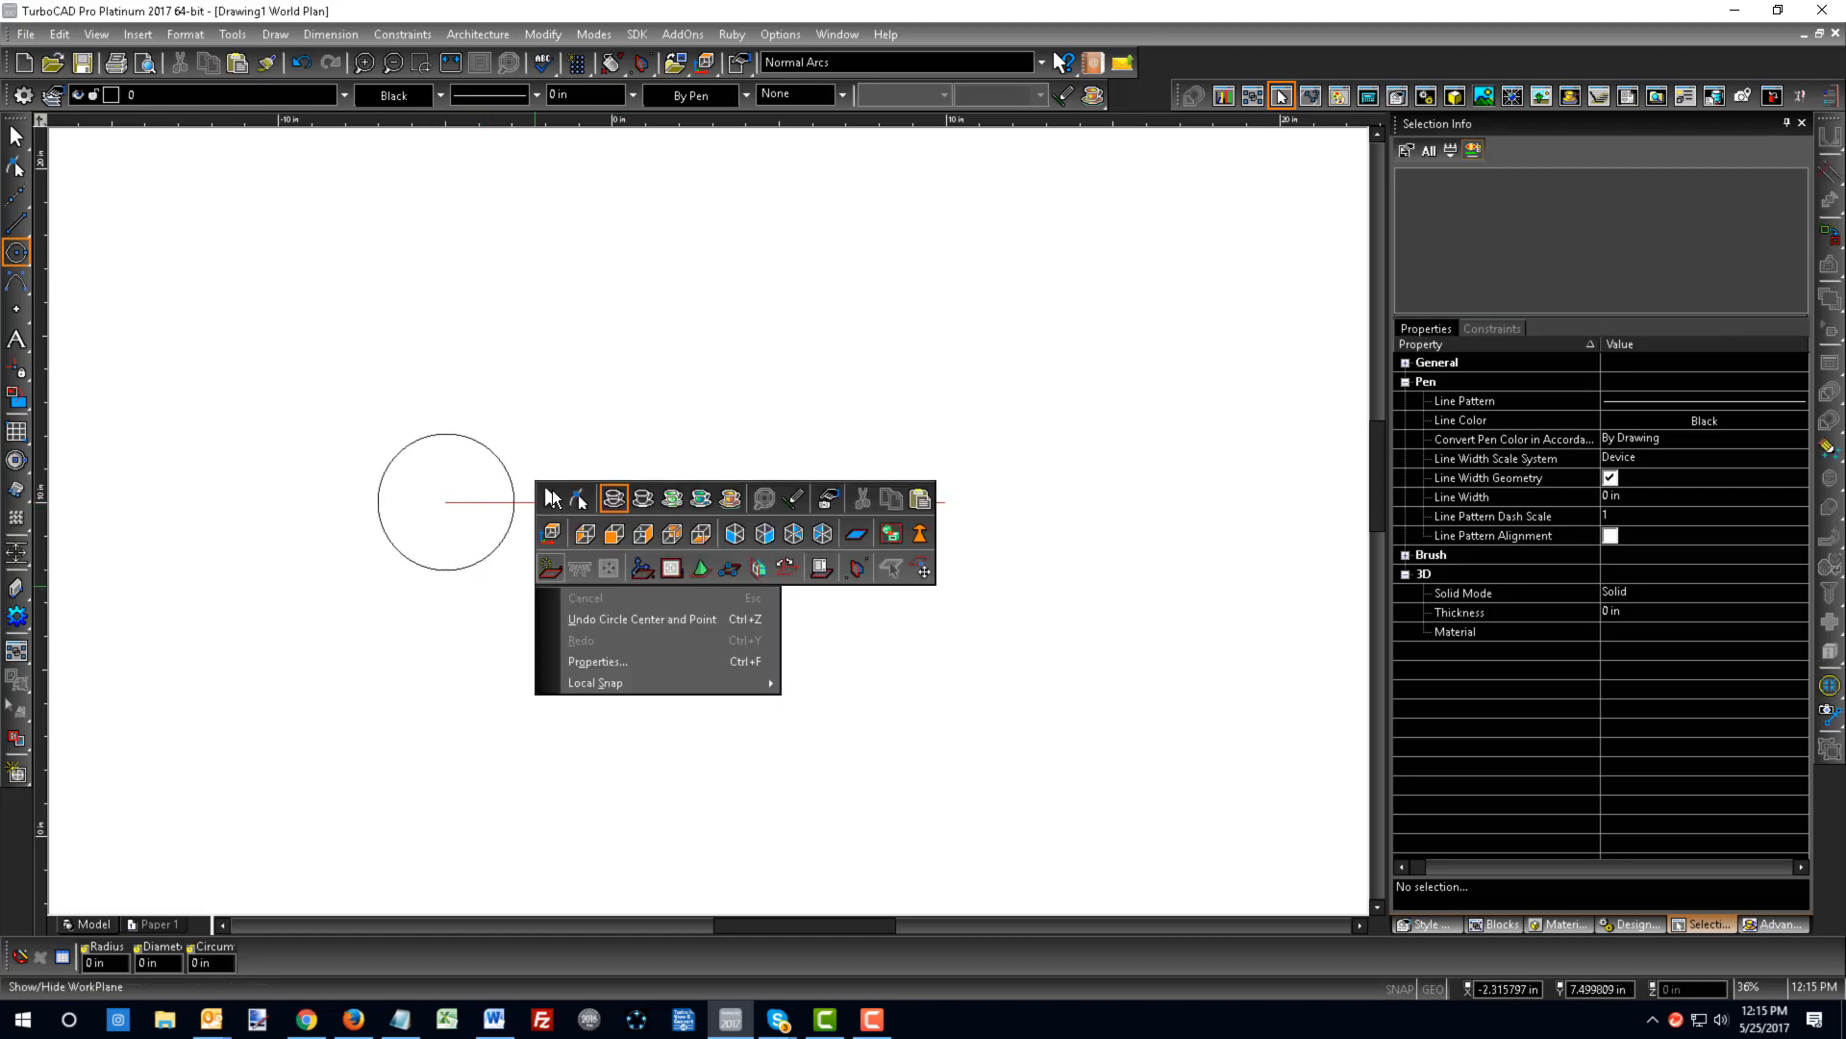
click(553, 498)
scroll(477, 485, up, 2)
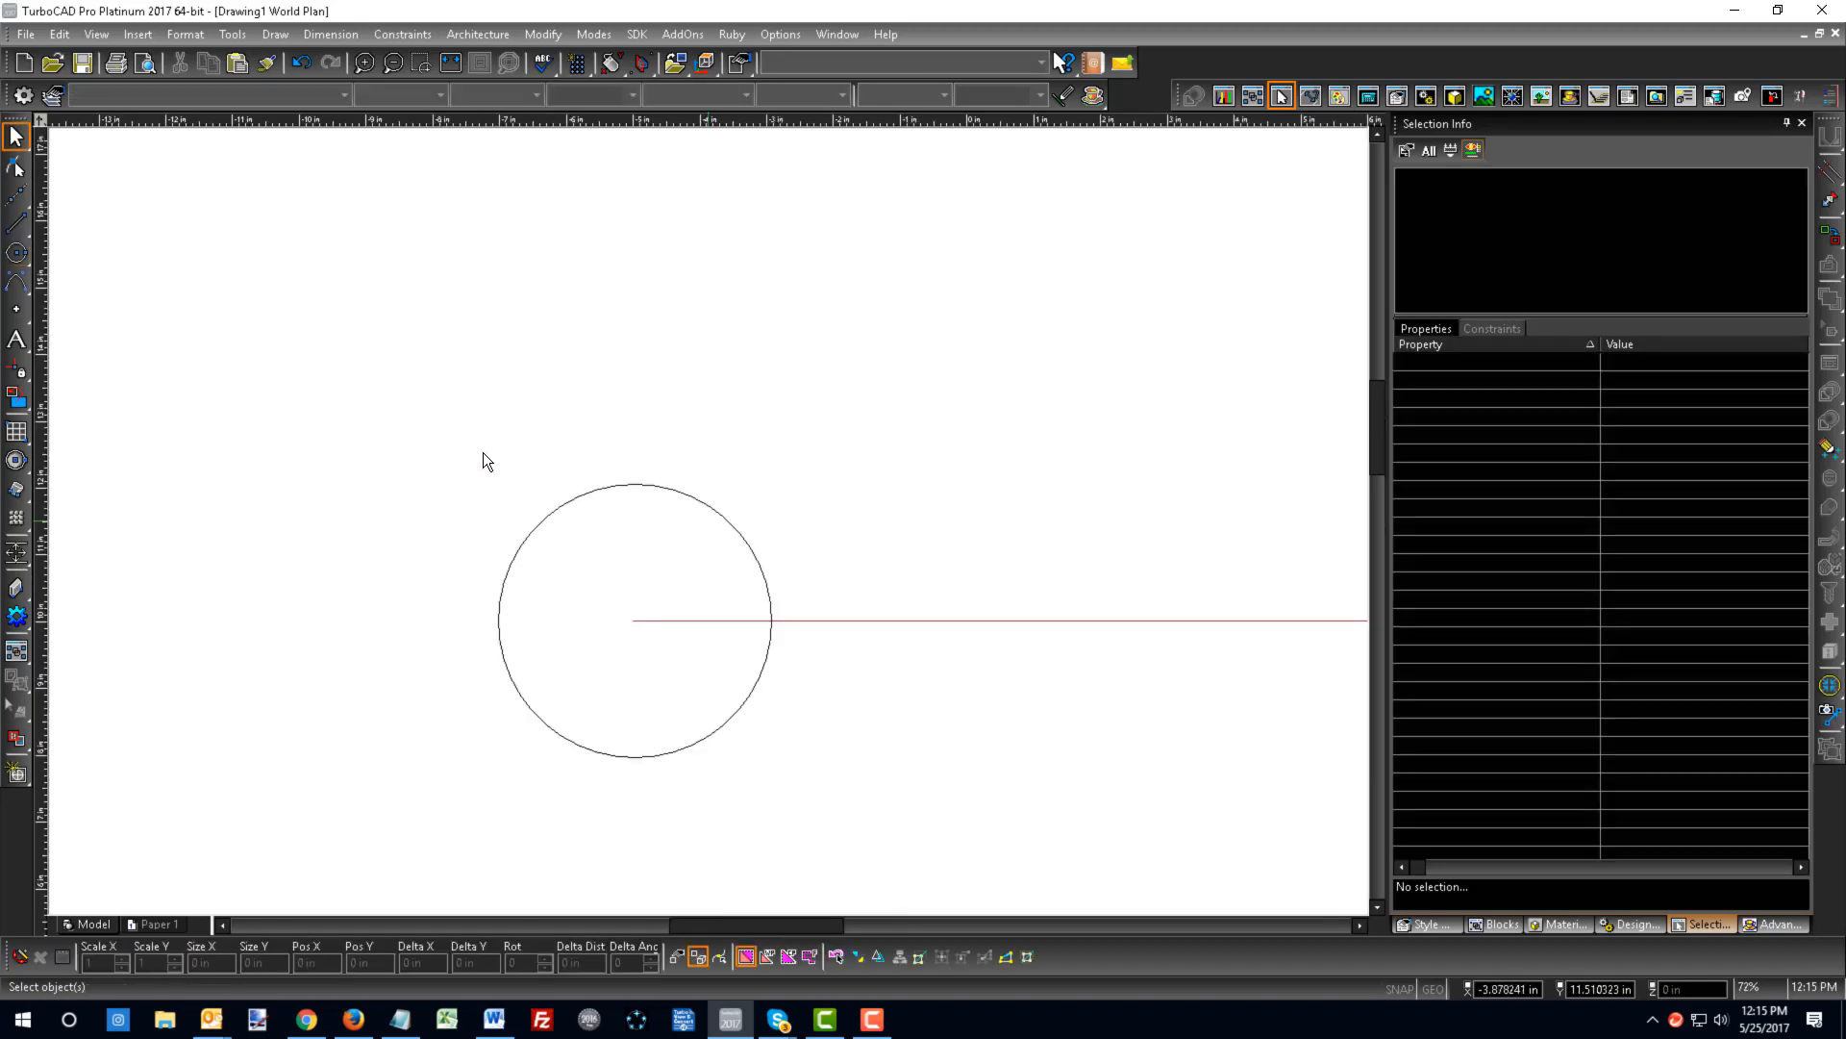
click(722, 510)
scroll(714, 545, up, 4)
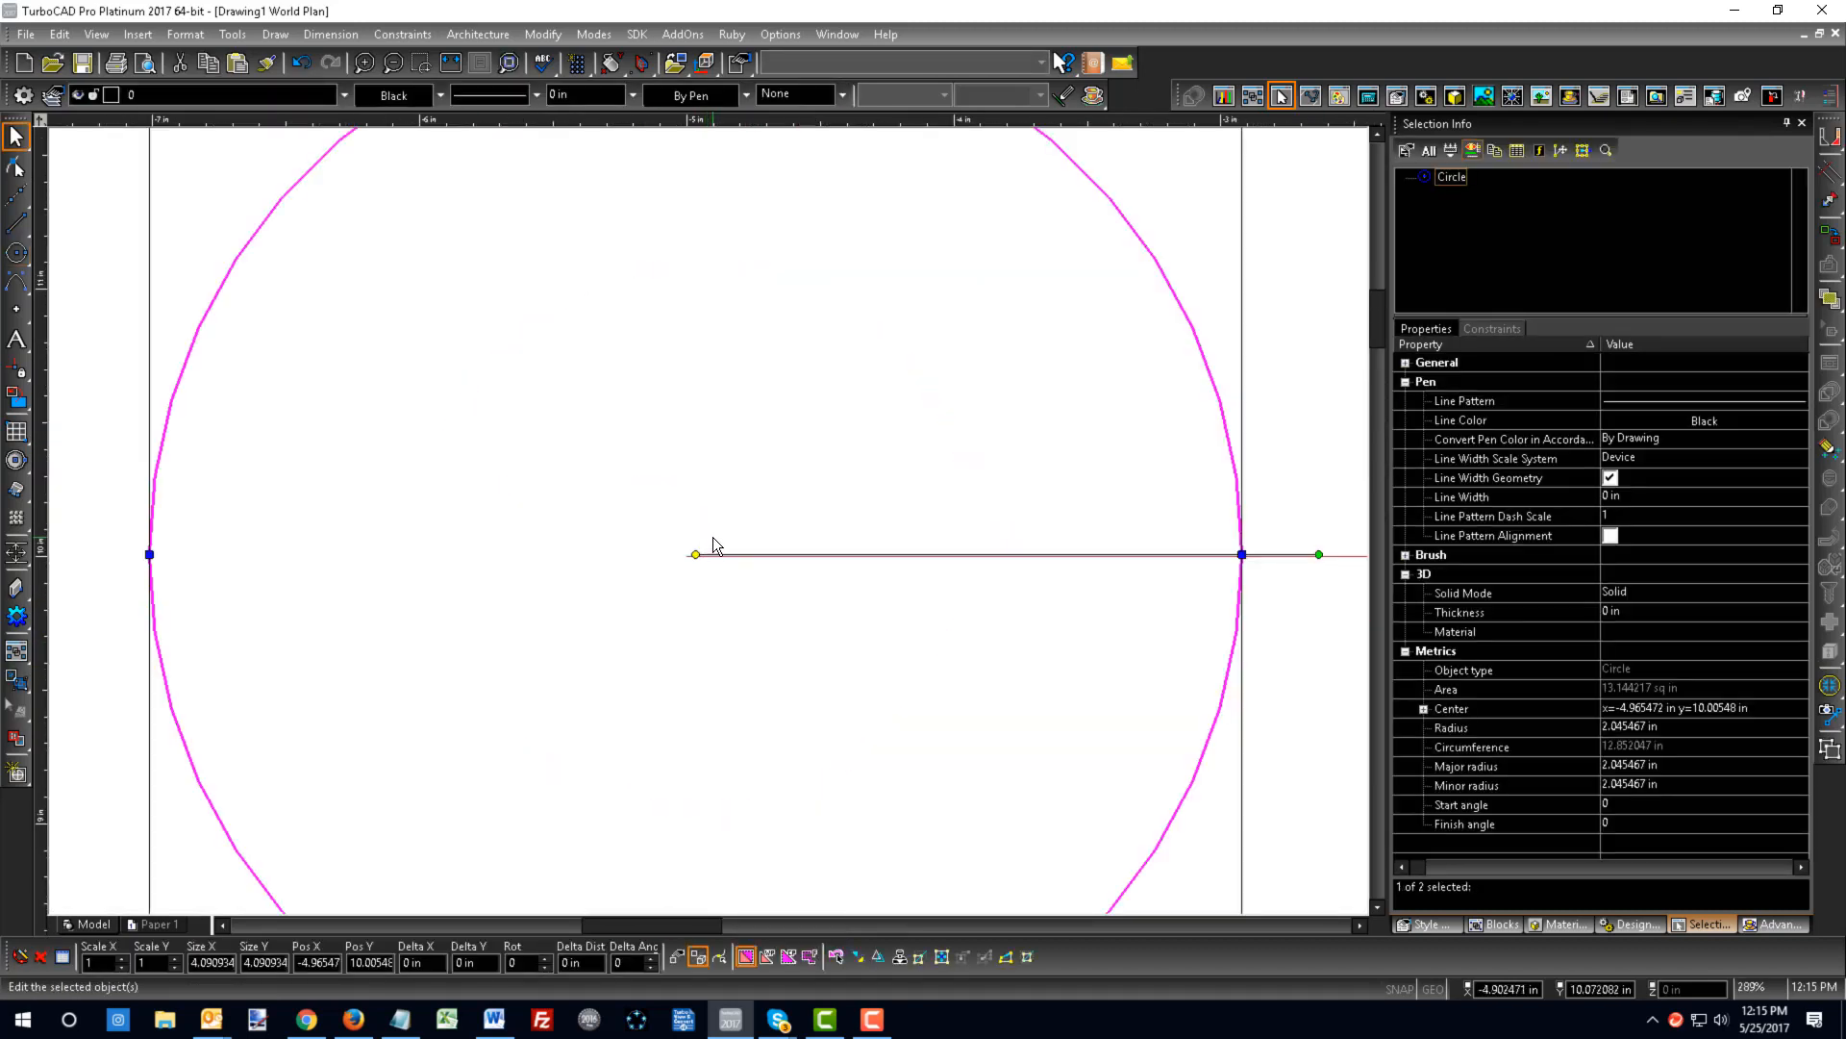
scroll(714, 545, up, 8)
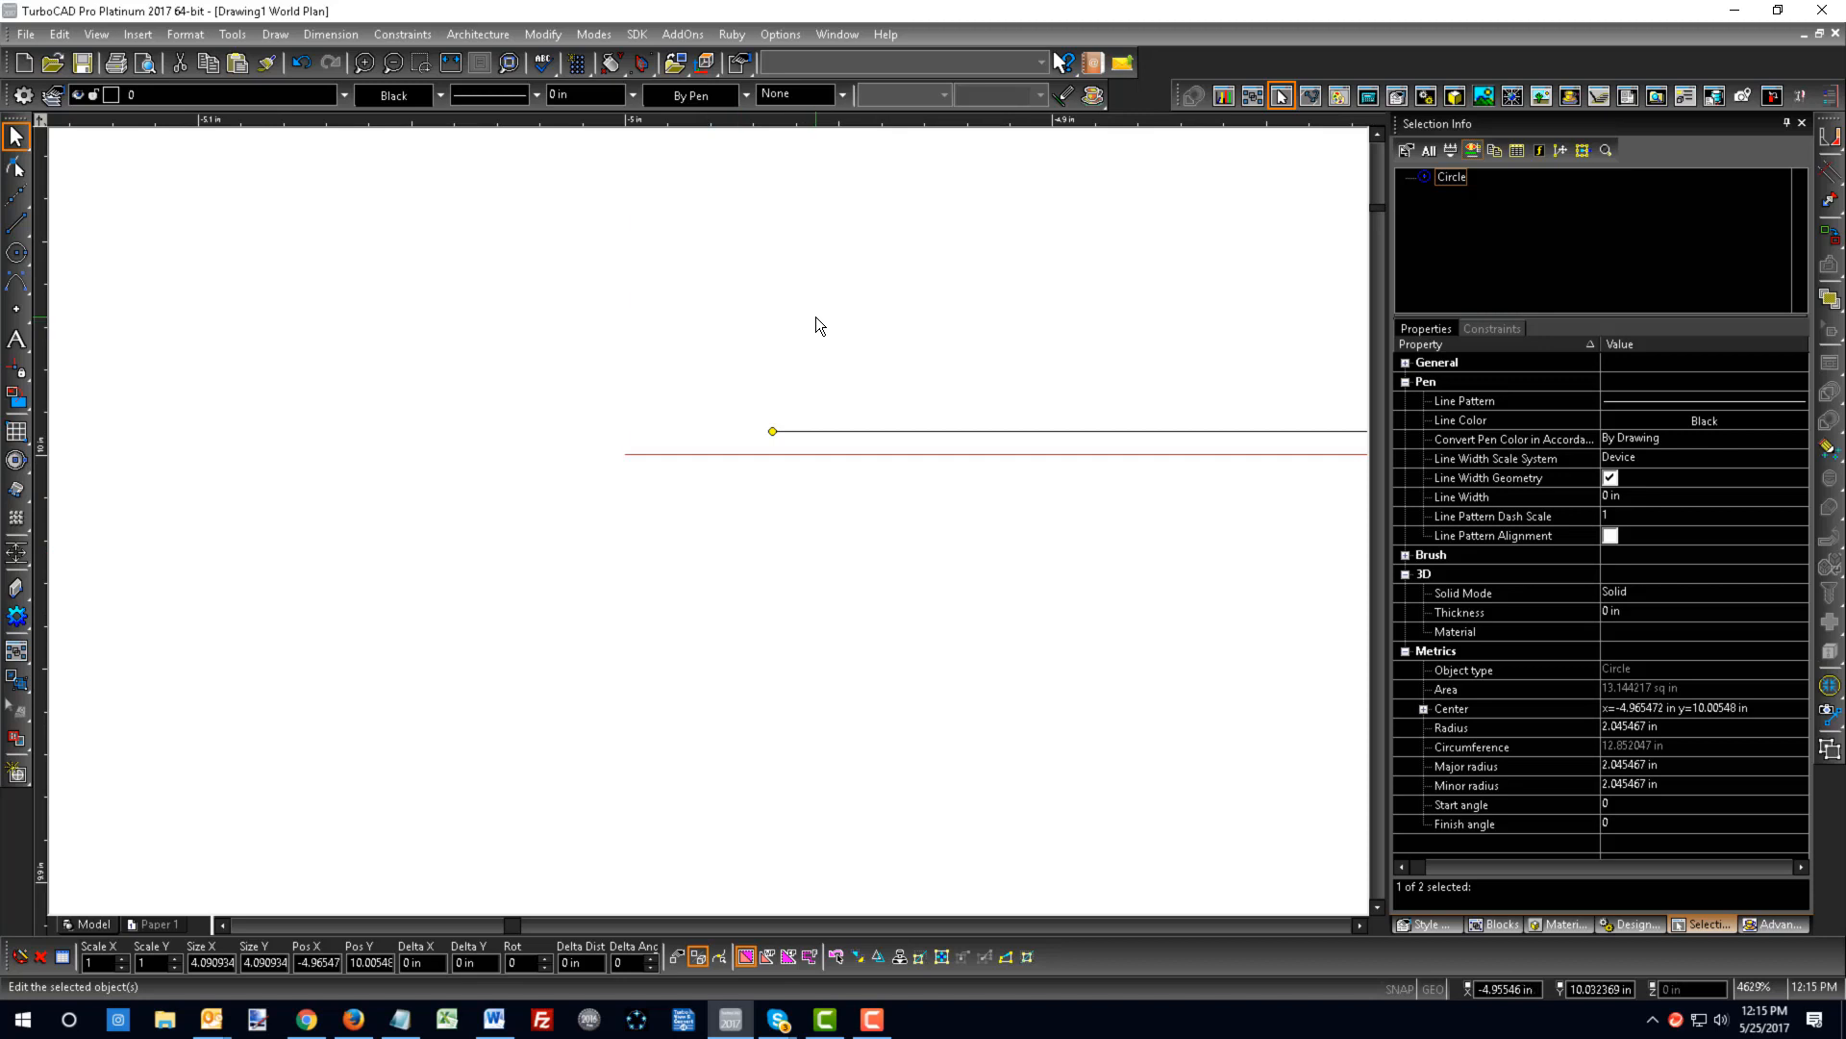
- Turn snapping back on, move the circle by its center reference point onto the line's left endpoint, and deselect it
scroll(827, 500, down, 2)
click(1387, 988)
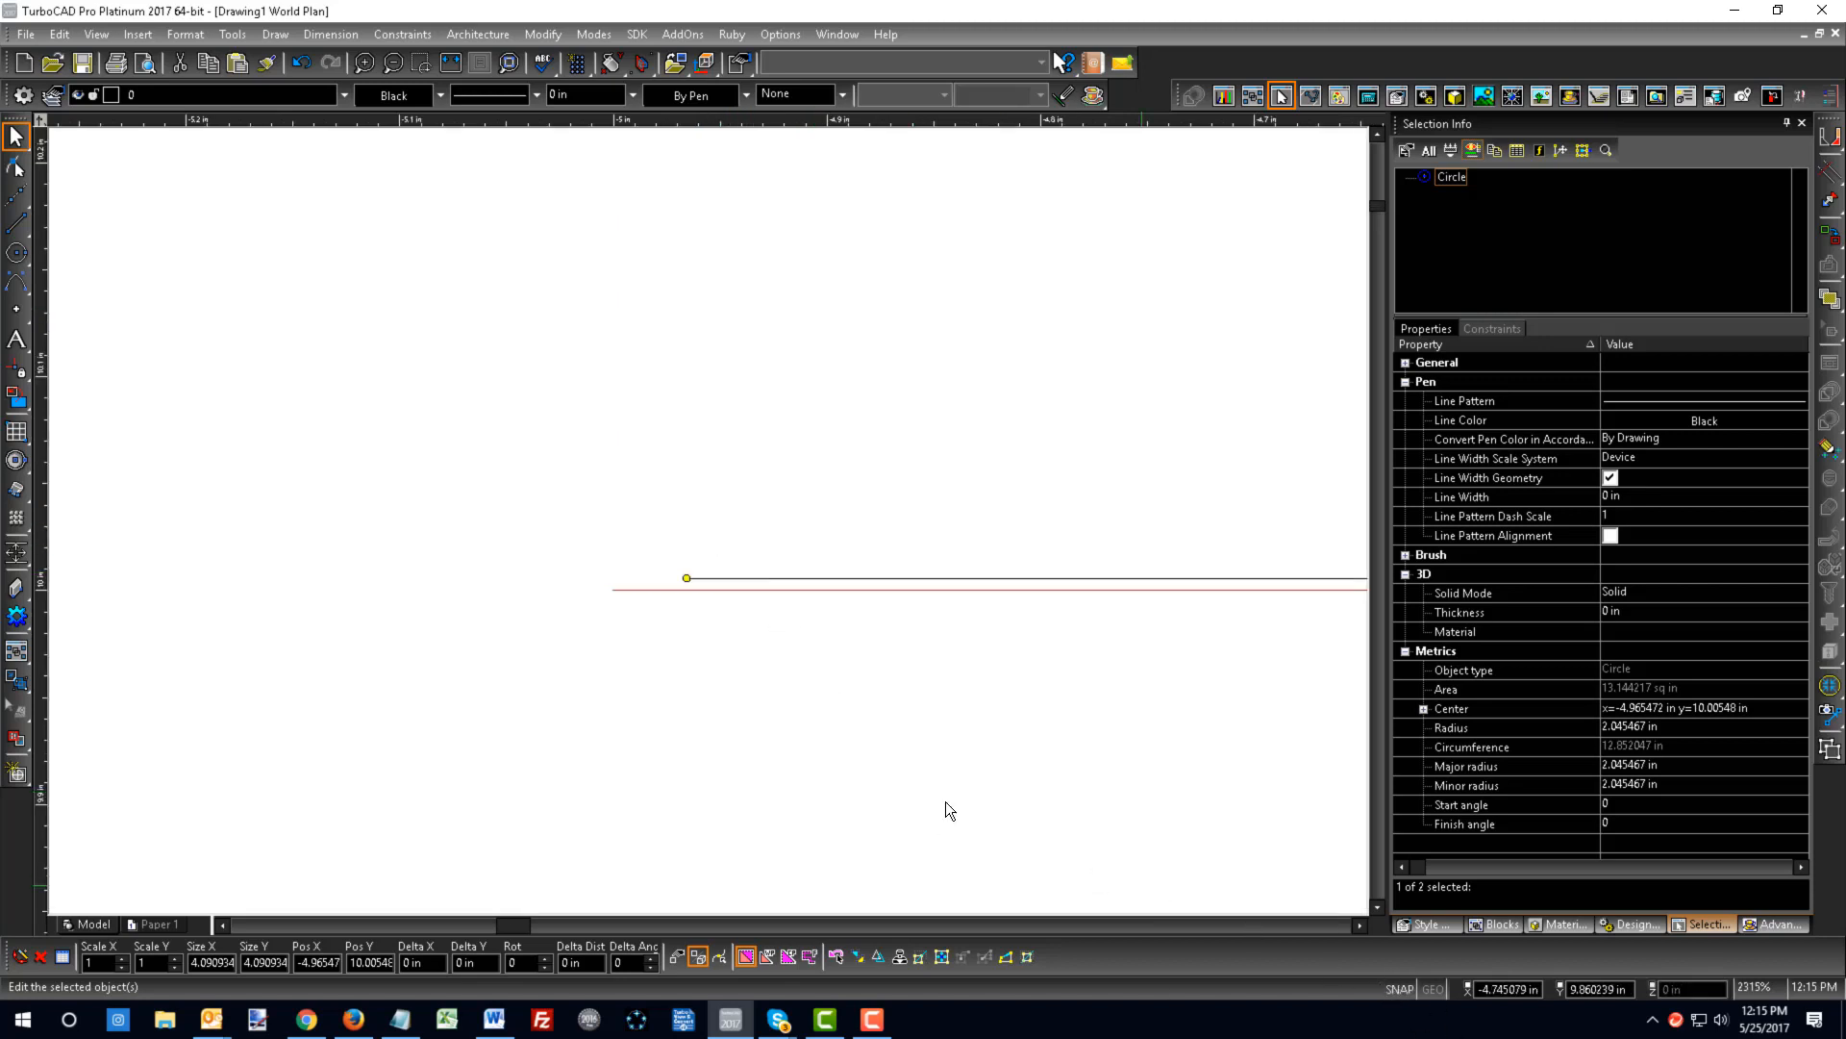
click(691, 582)
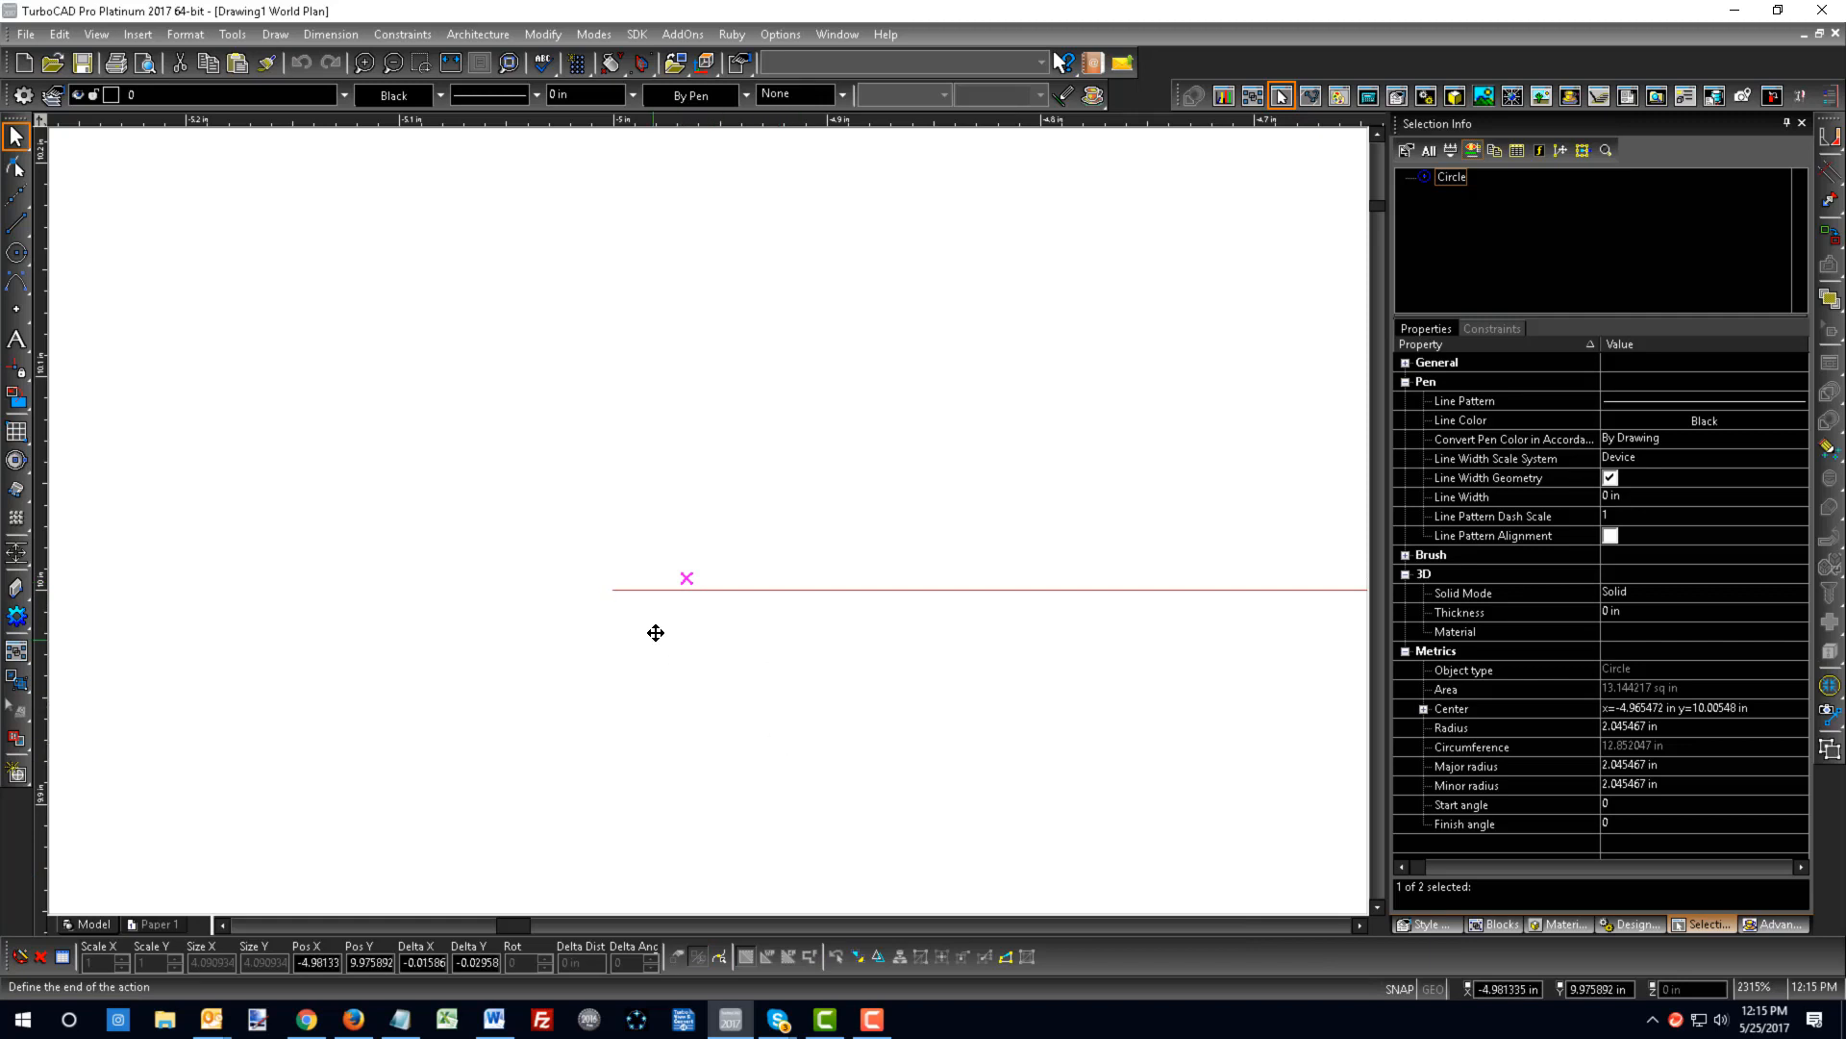
click(658, 582)
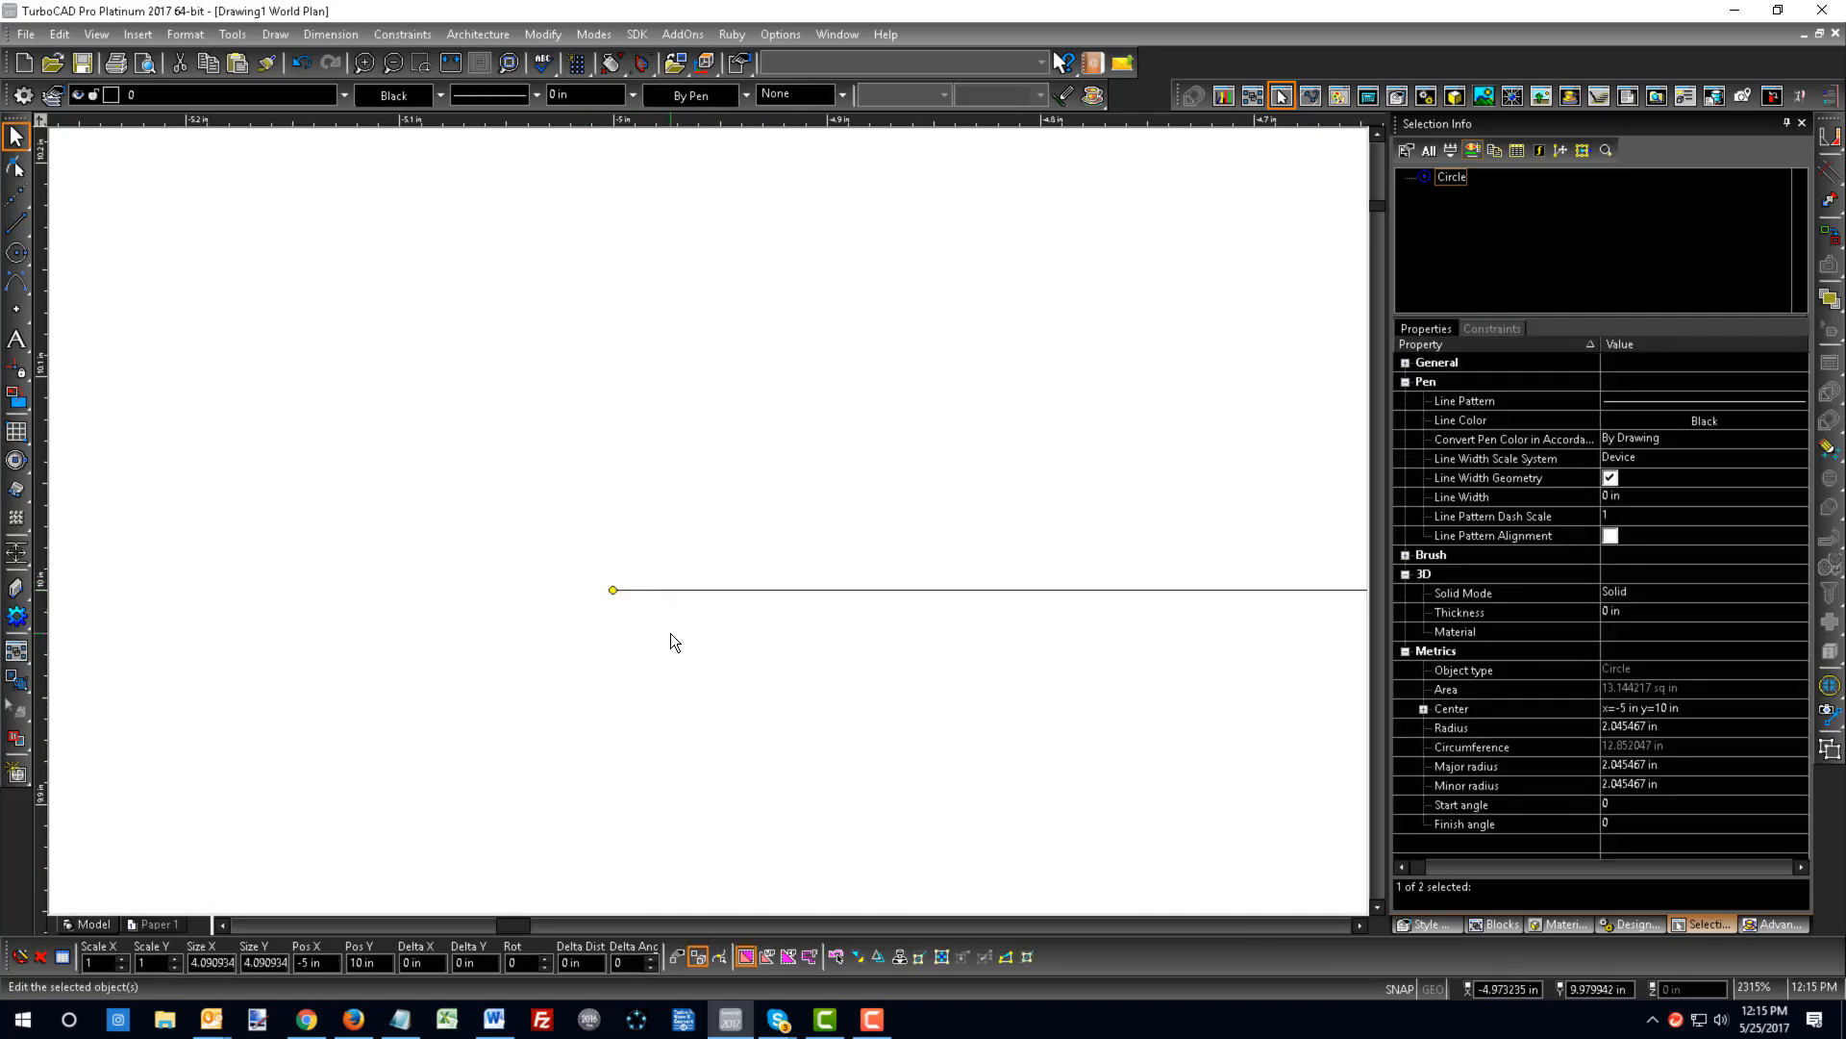
scroll(708, 521, down, 8)
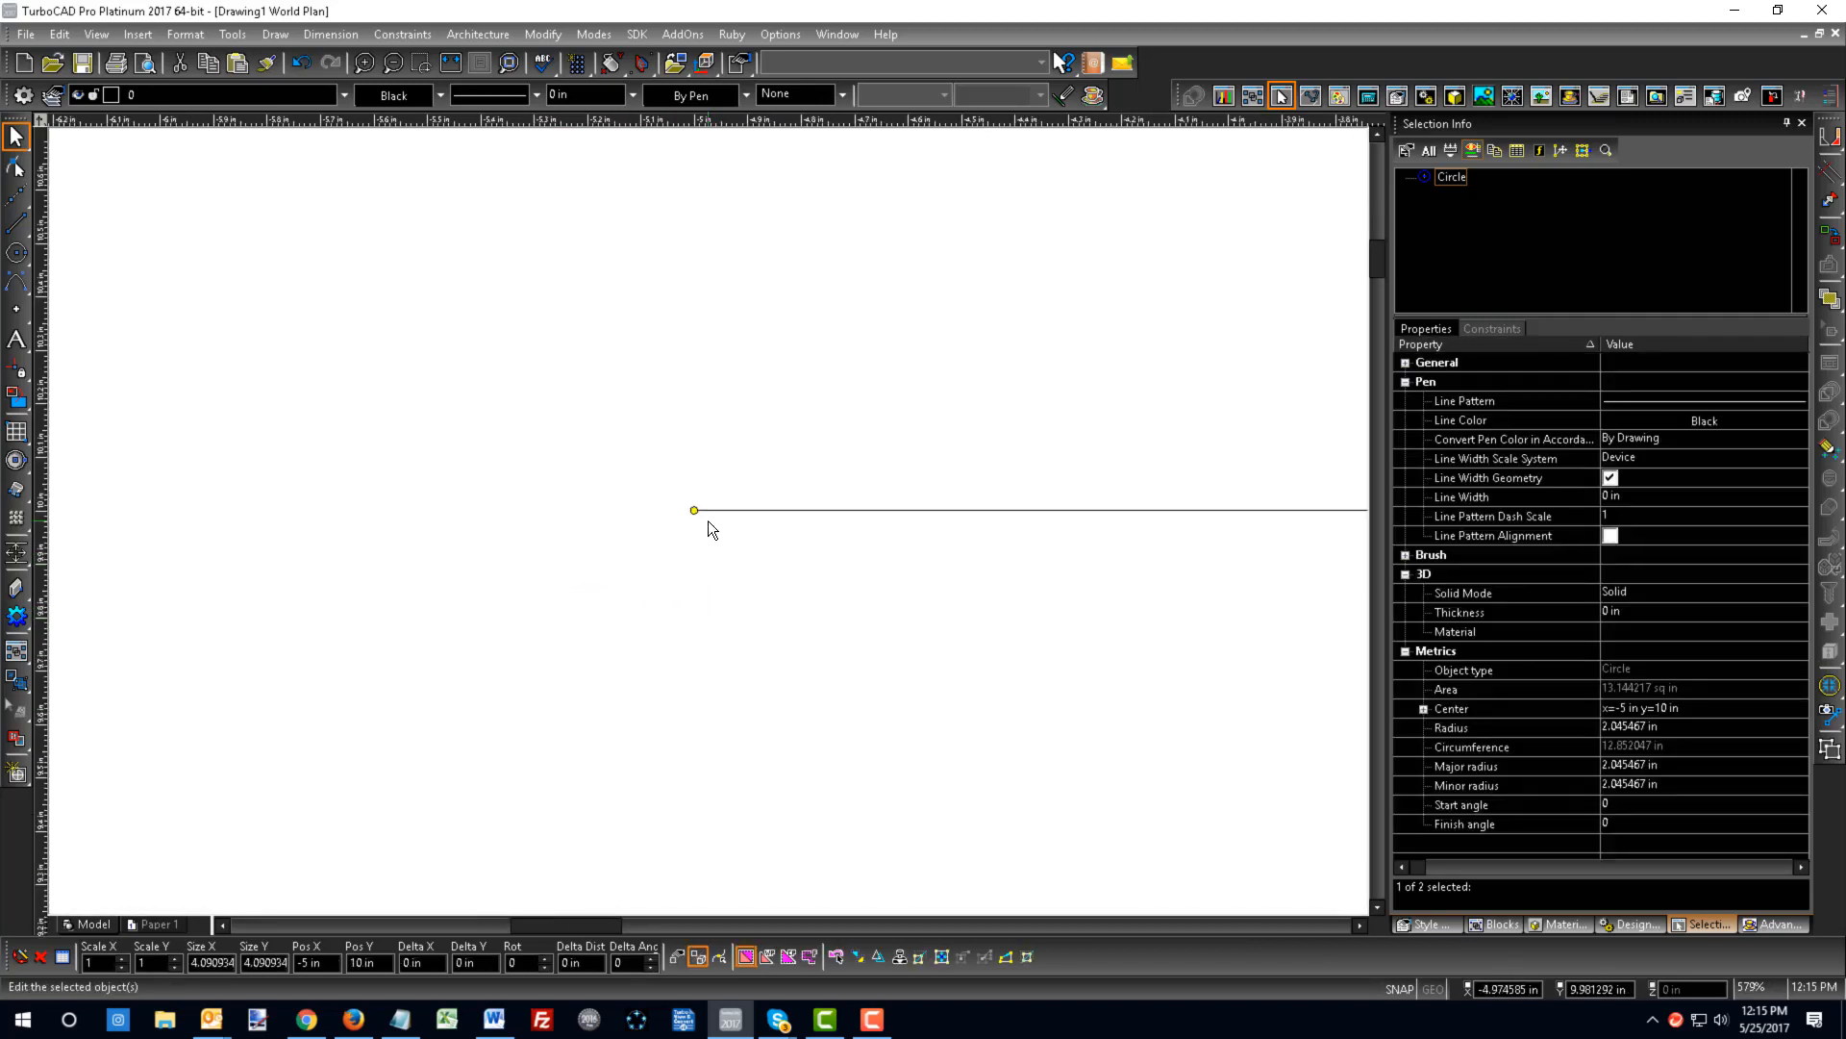
click(1081, 713)
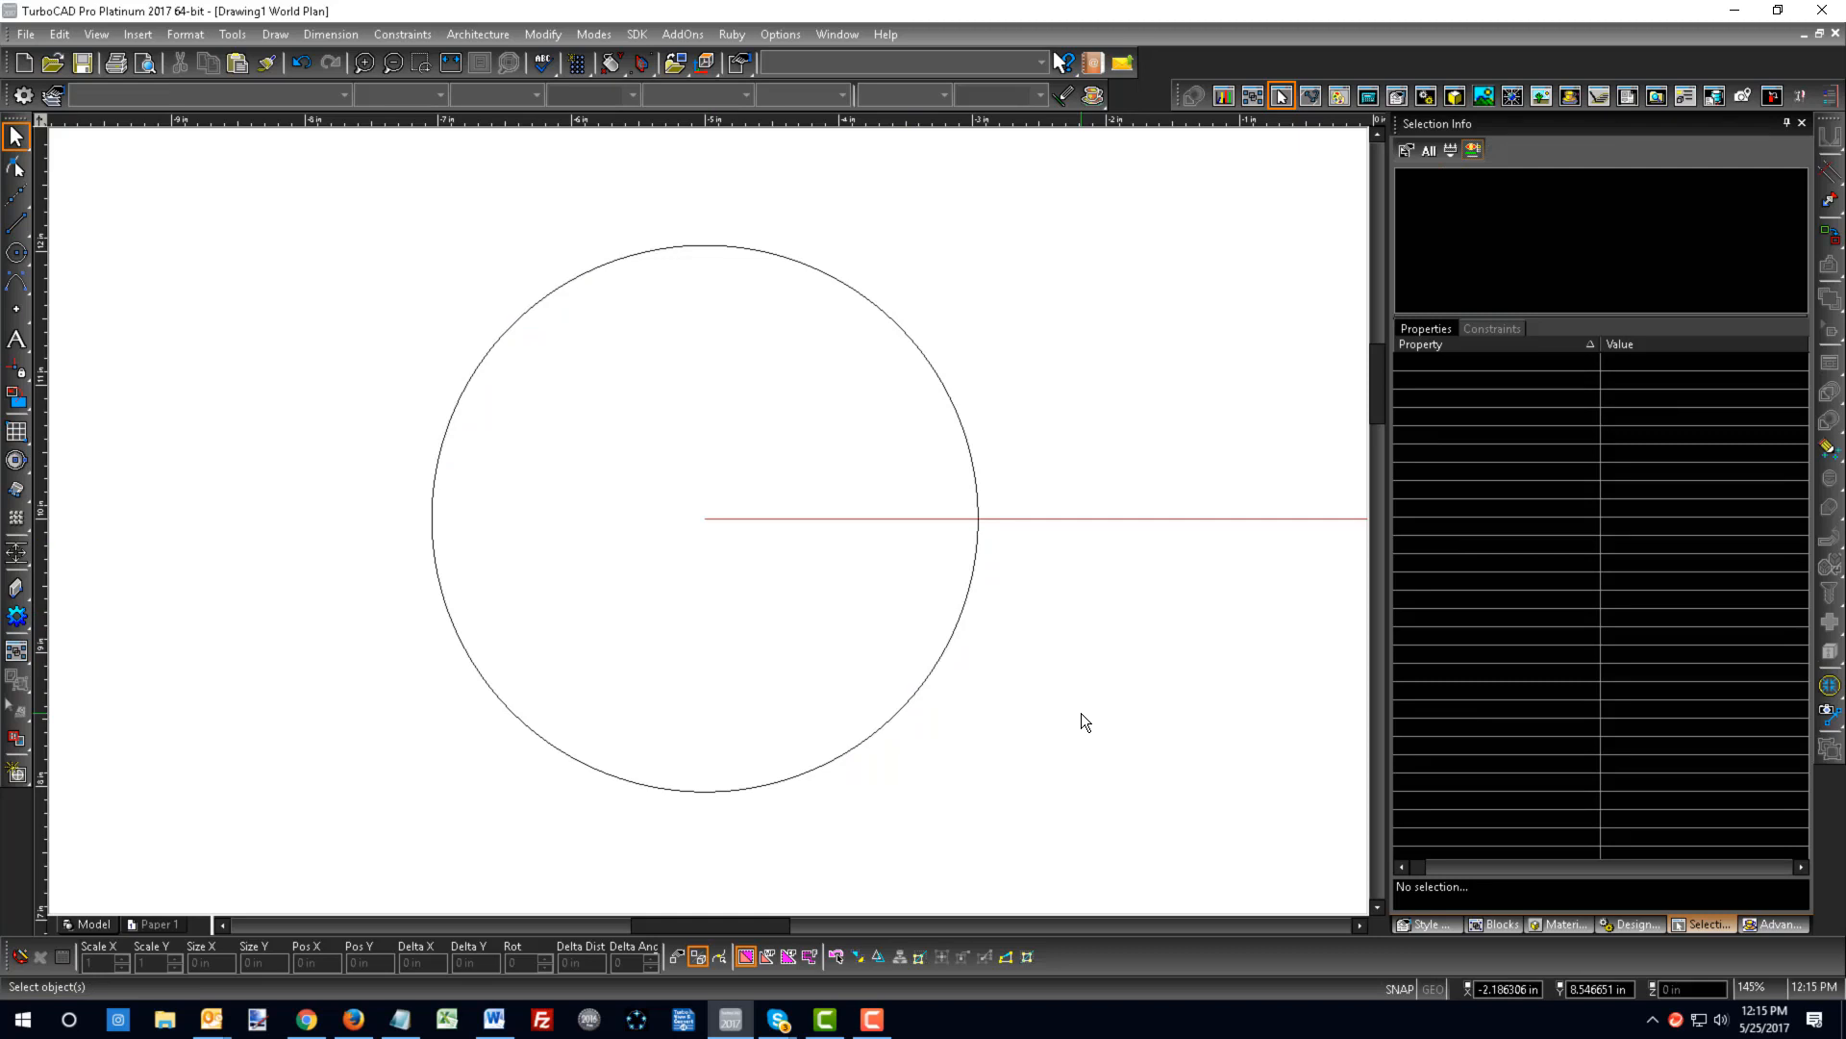
- Reselect the circle to check its center on the line's endpoint, and review the snap and auxiliary line options in Drawing Aids
click(854, 744)
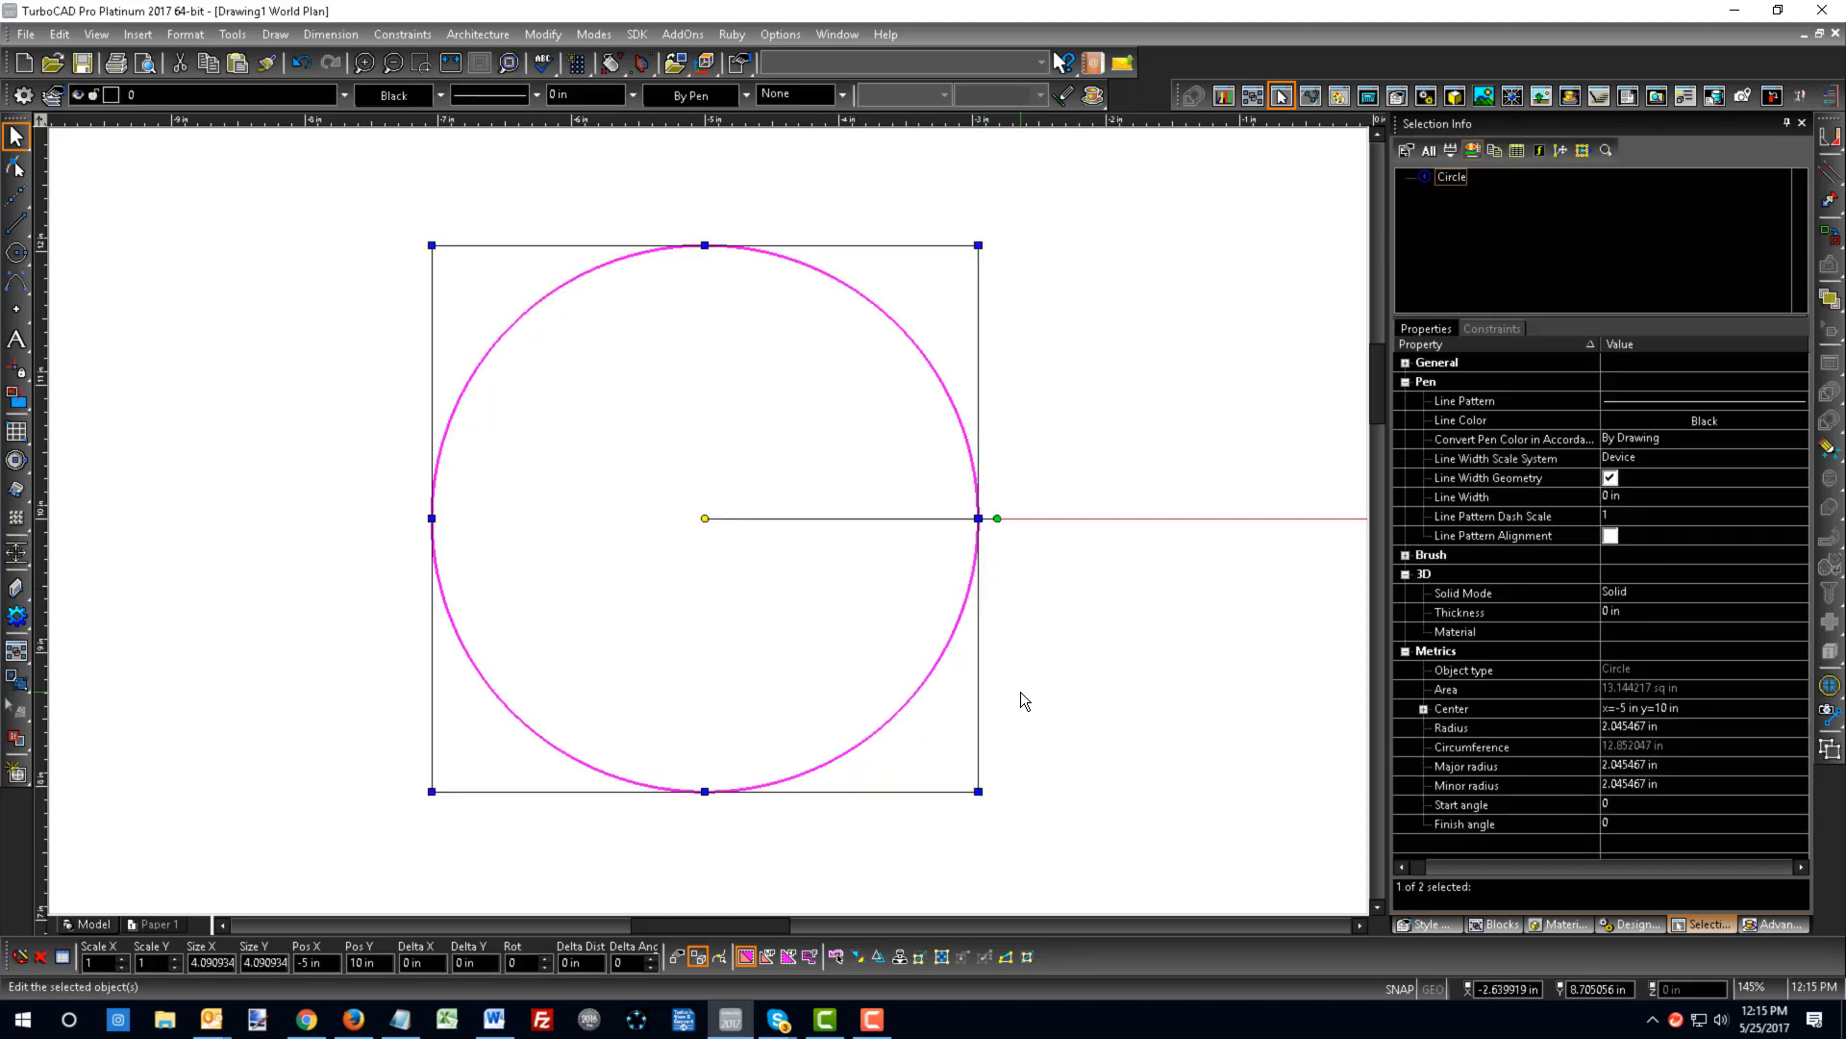
scroll(1021, 690, down, 1)
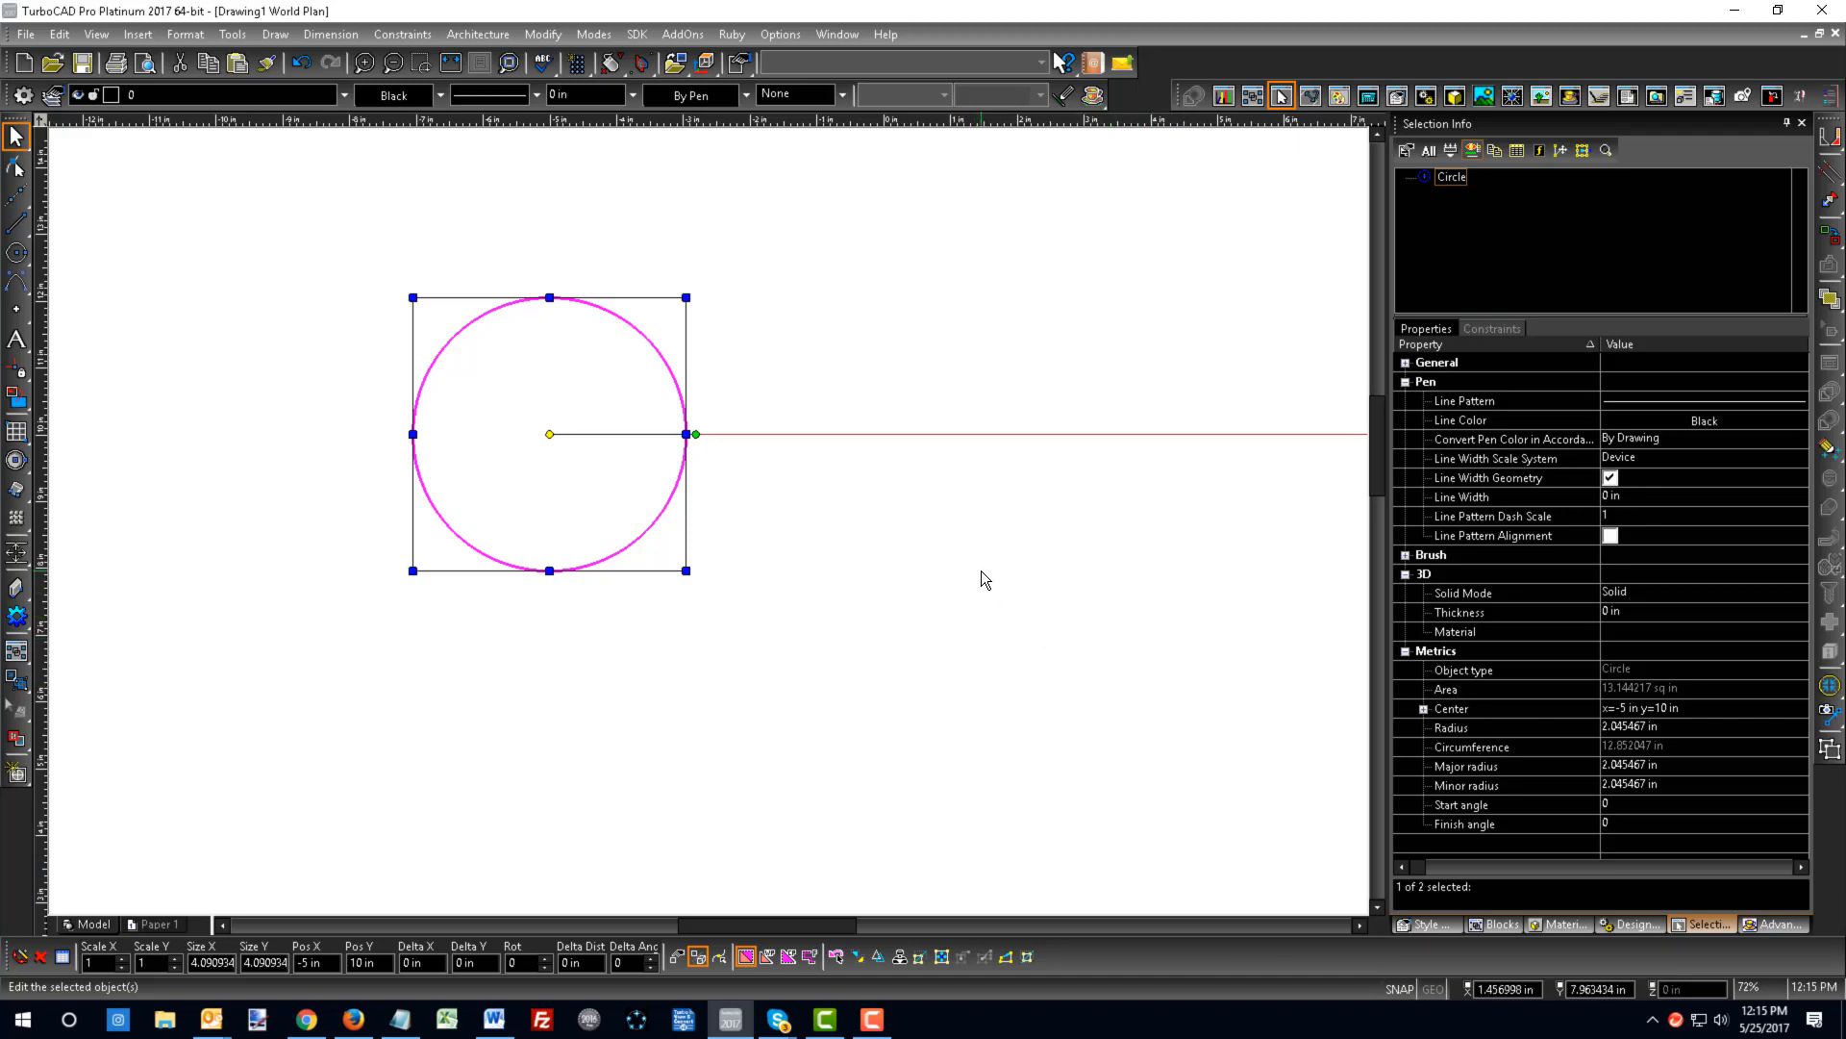
scroll(981, 570, down, 1)
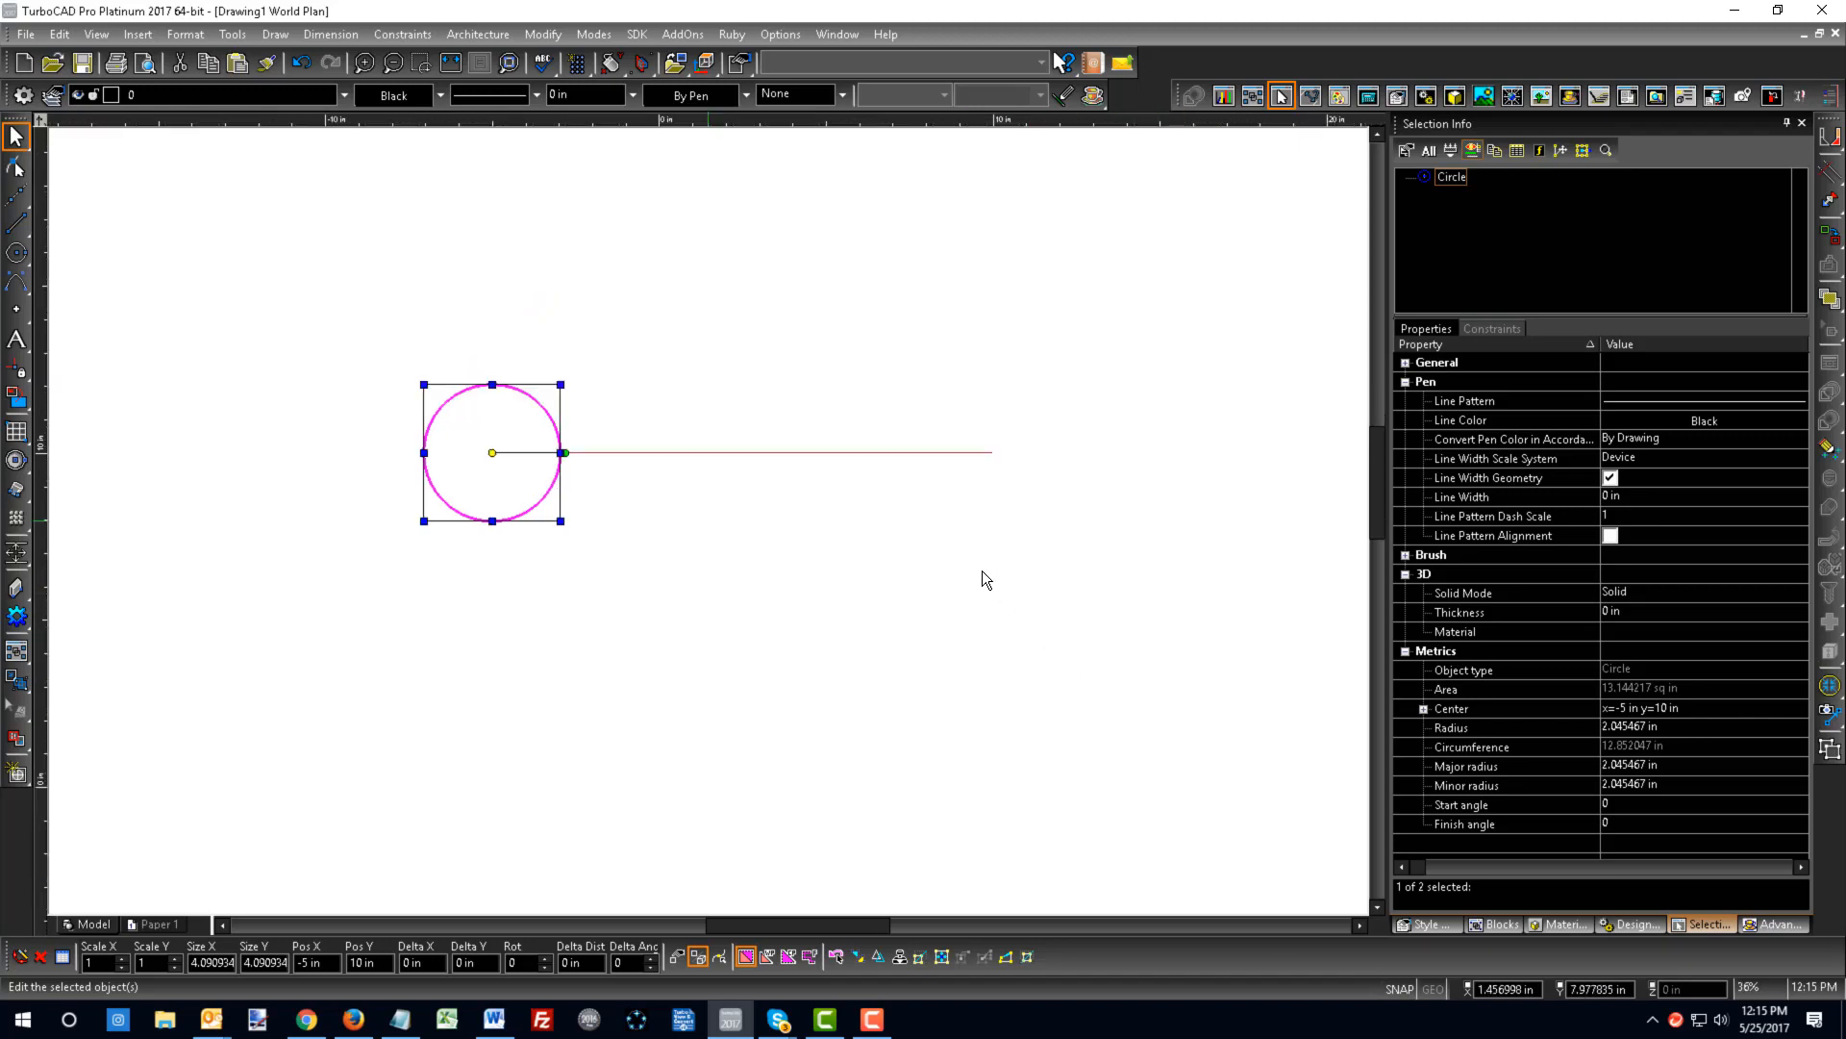
double_click(1396, 990)
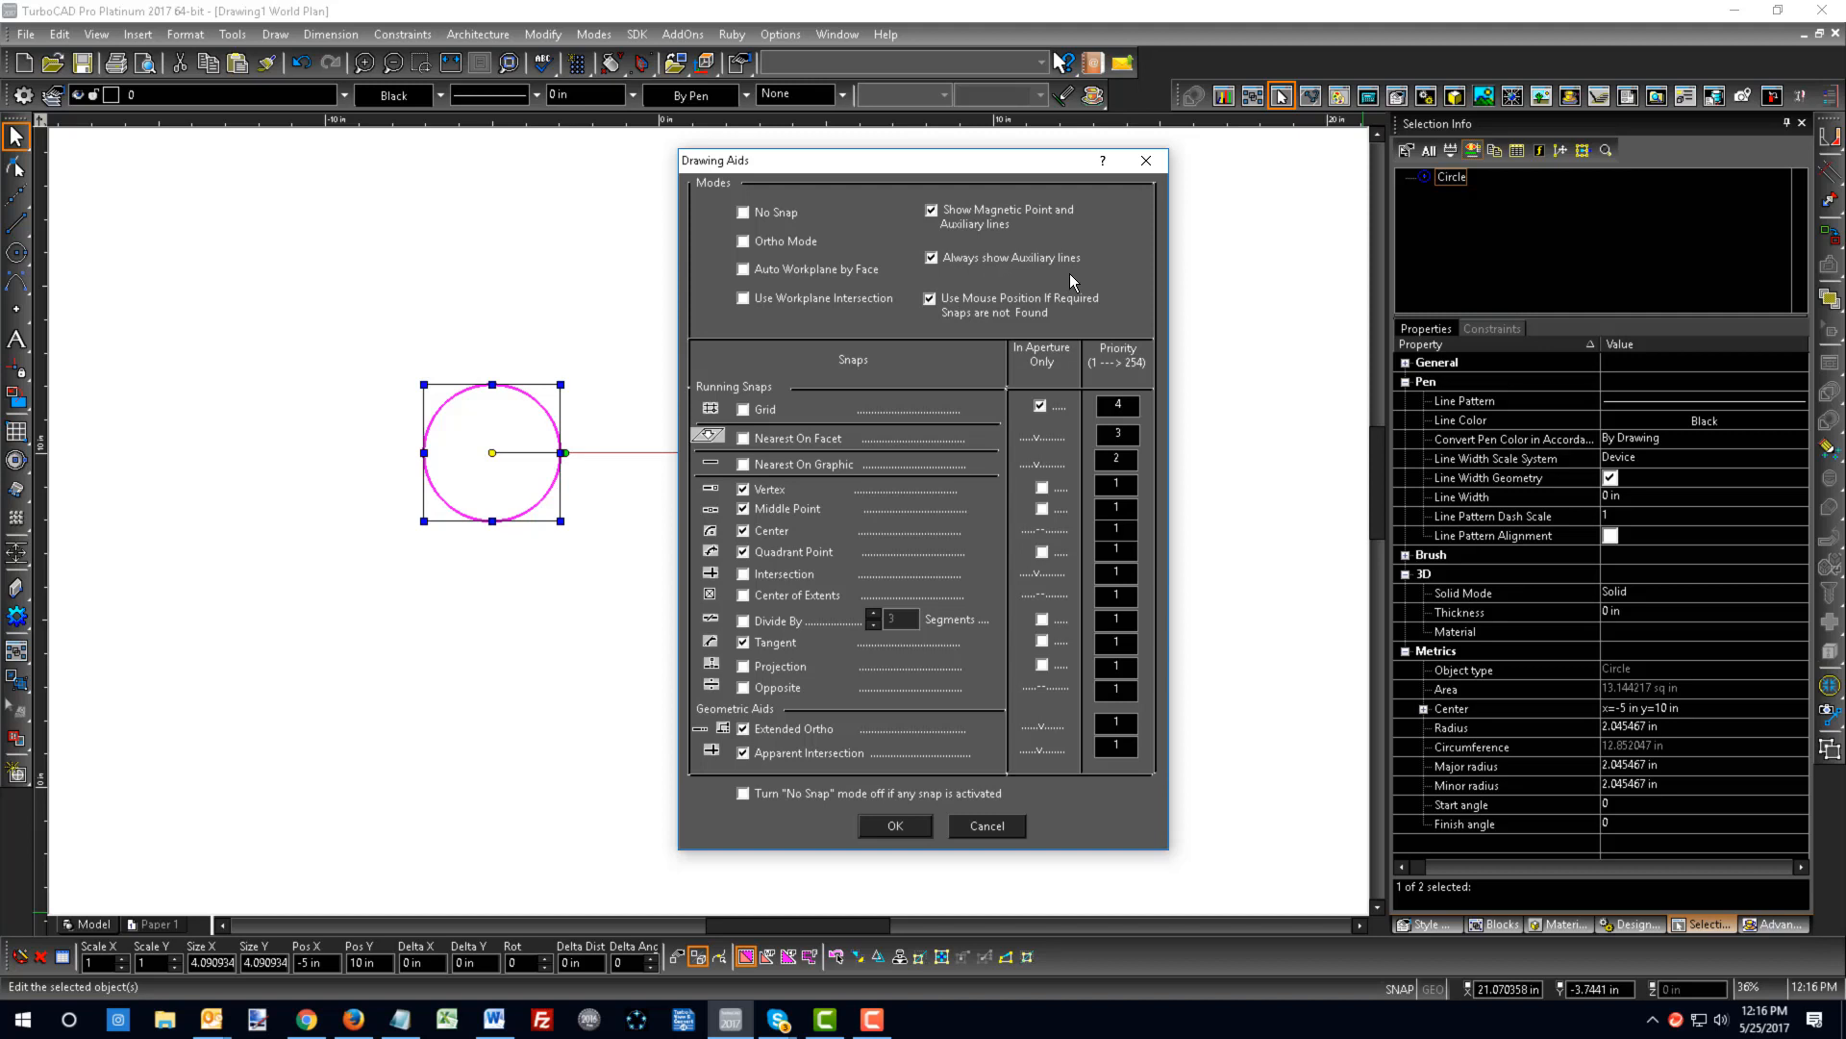
click(902, 829)
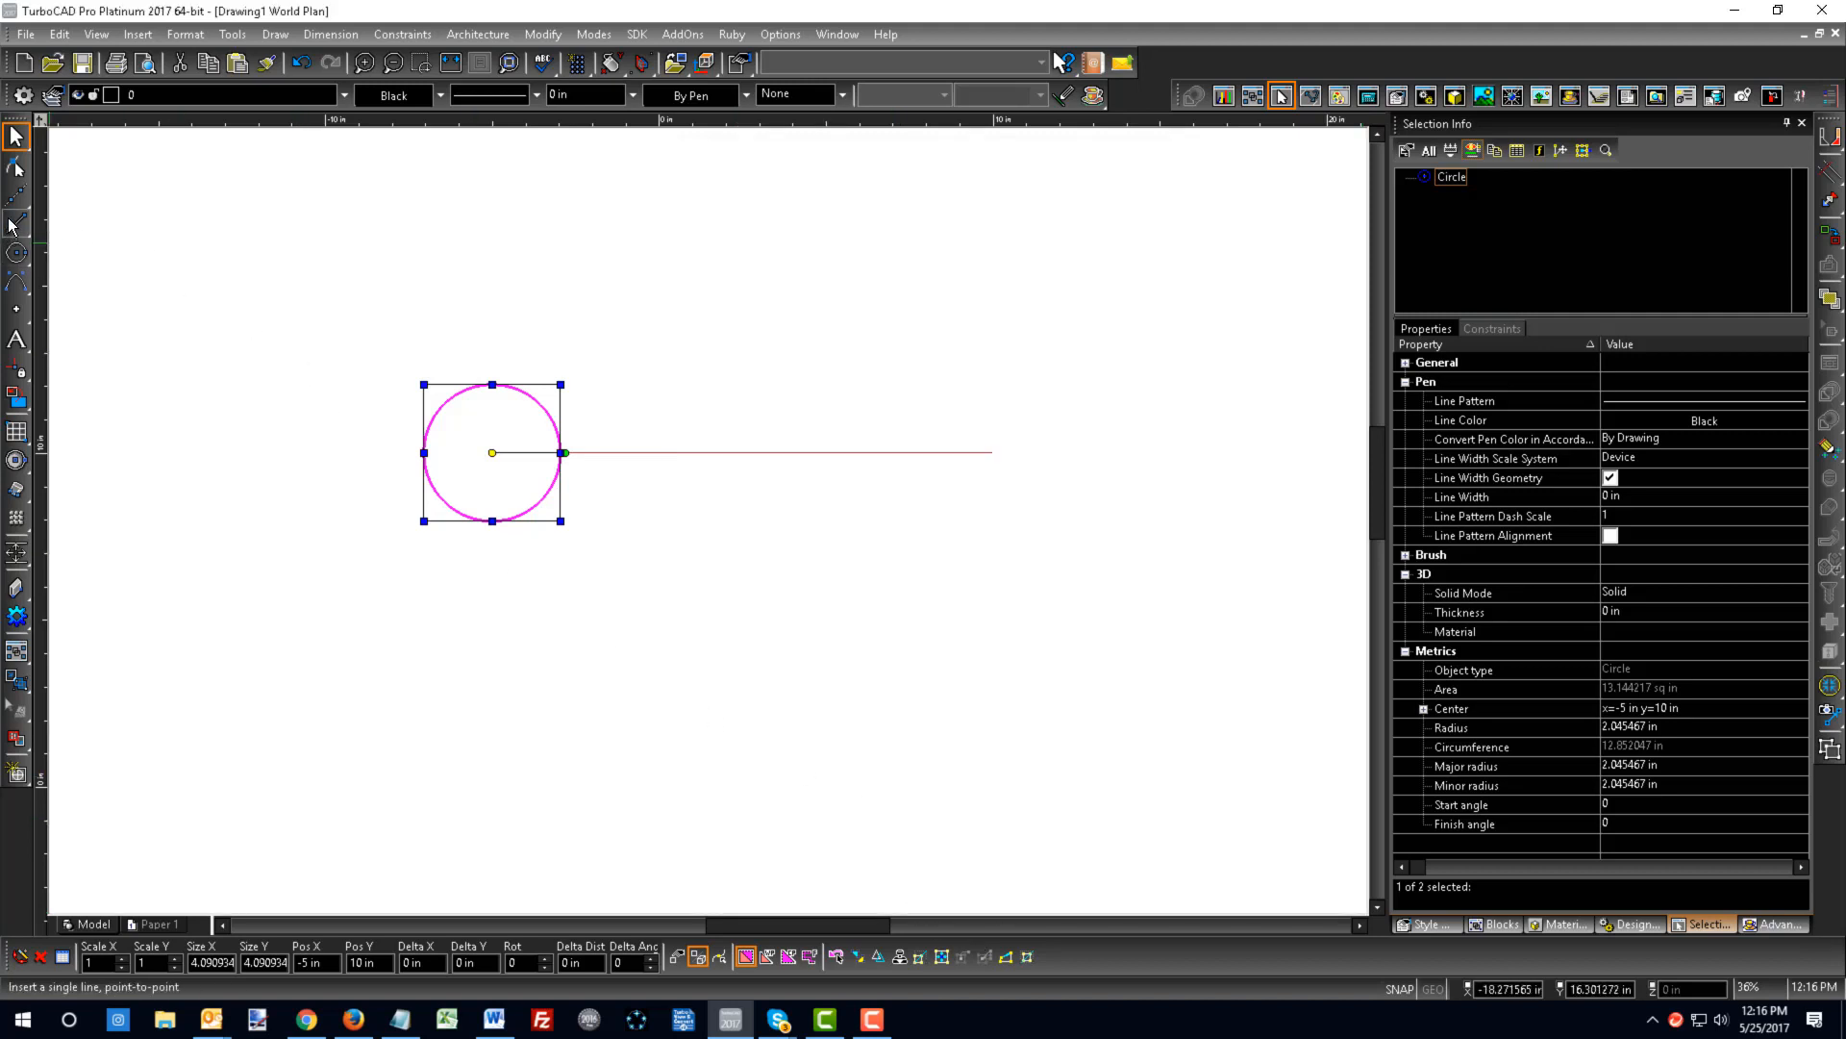
- Draw one upright rectangle crossing the right part of the horizontal line and a second one overlapping the line's right end
mouse_move(11, 225)
mouse_down()
mouse_move(108, 512)
mouse_move(106, 473)
mouse_up()
click(772, 316)
click(905, 556)
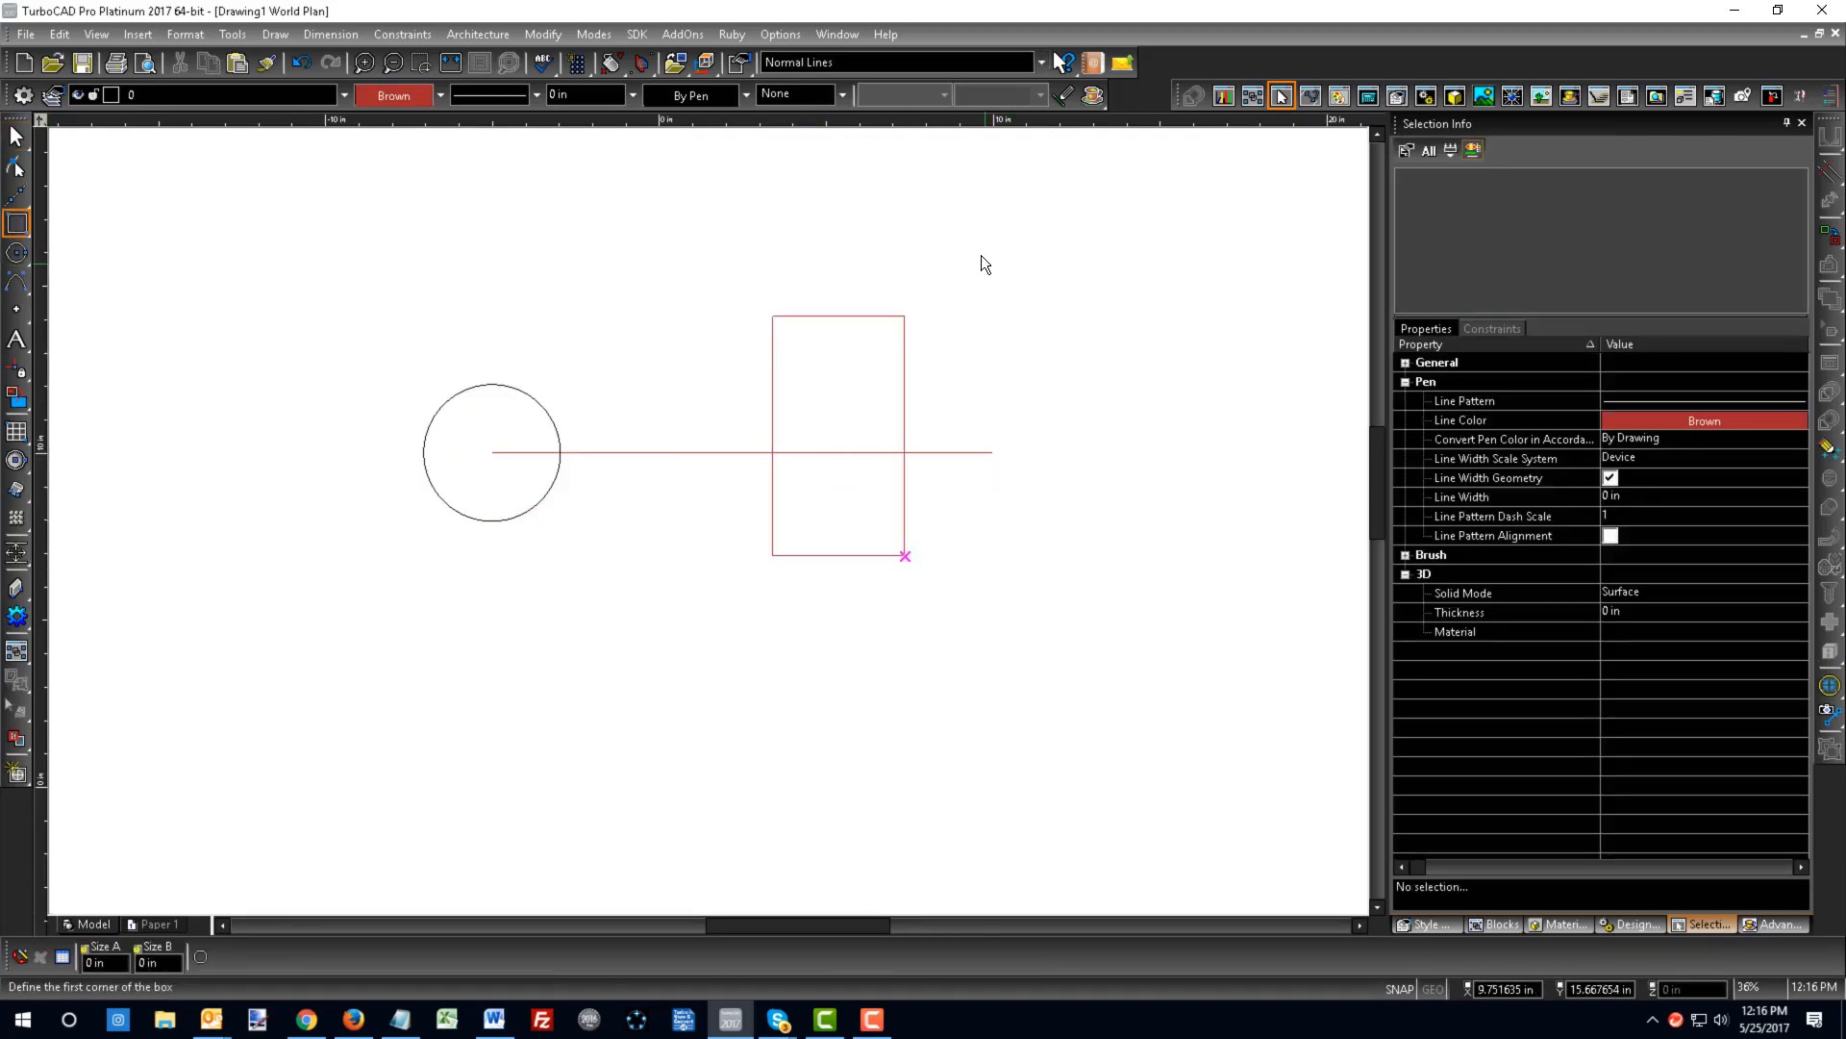
click(981, 256)
click(1104, 504)
- Activate the single Line tool, turn on geometric aids, and bring up auxiliary lines from the rectangles' corners and side midpoints
drag(17, 238, 46, 234)
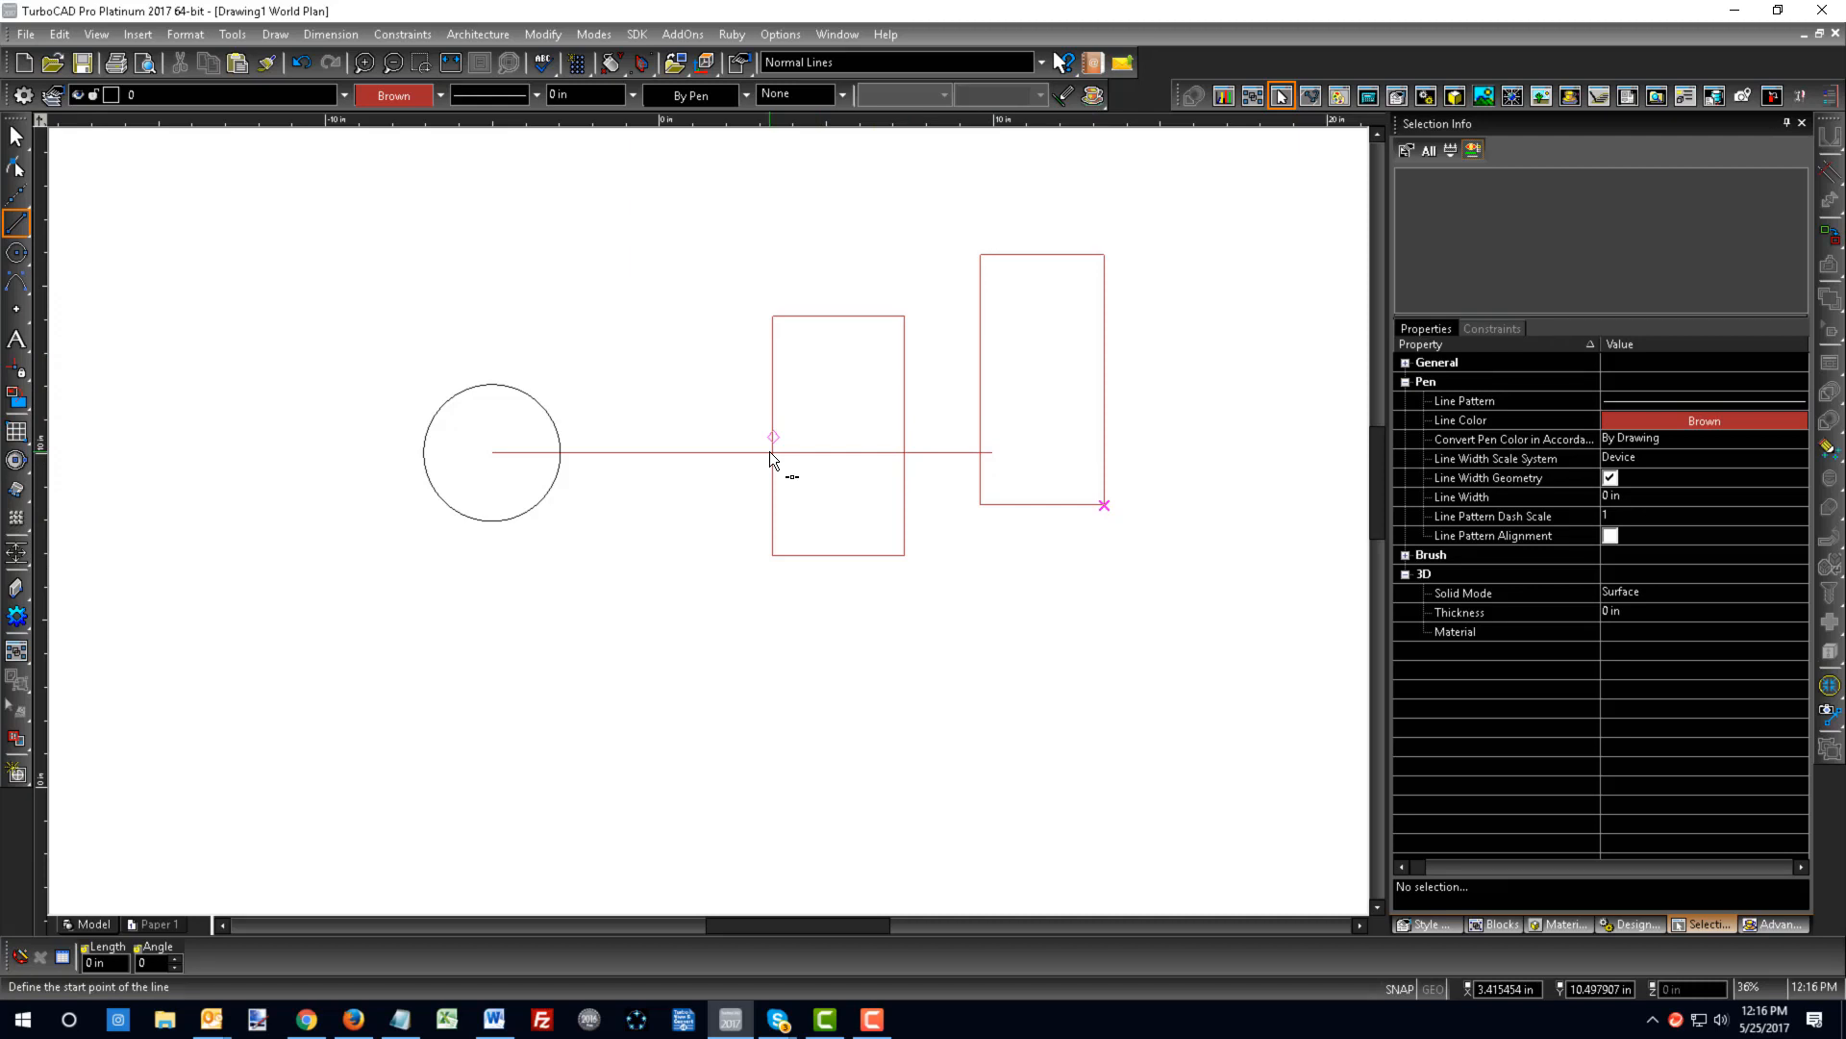
click(1433, 988)
scroll(978, 375, up, 2)
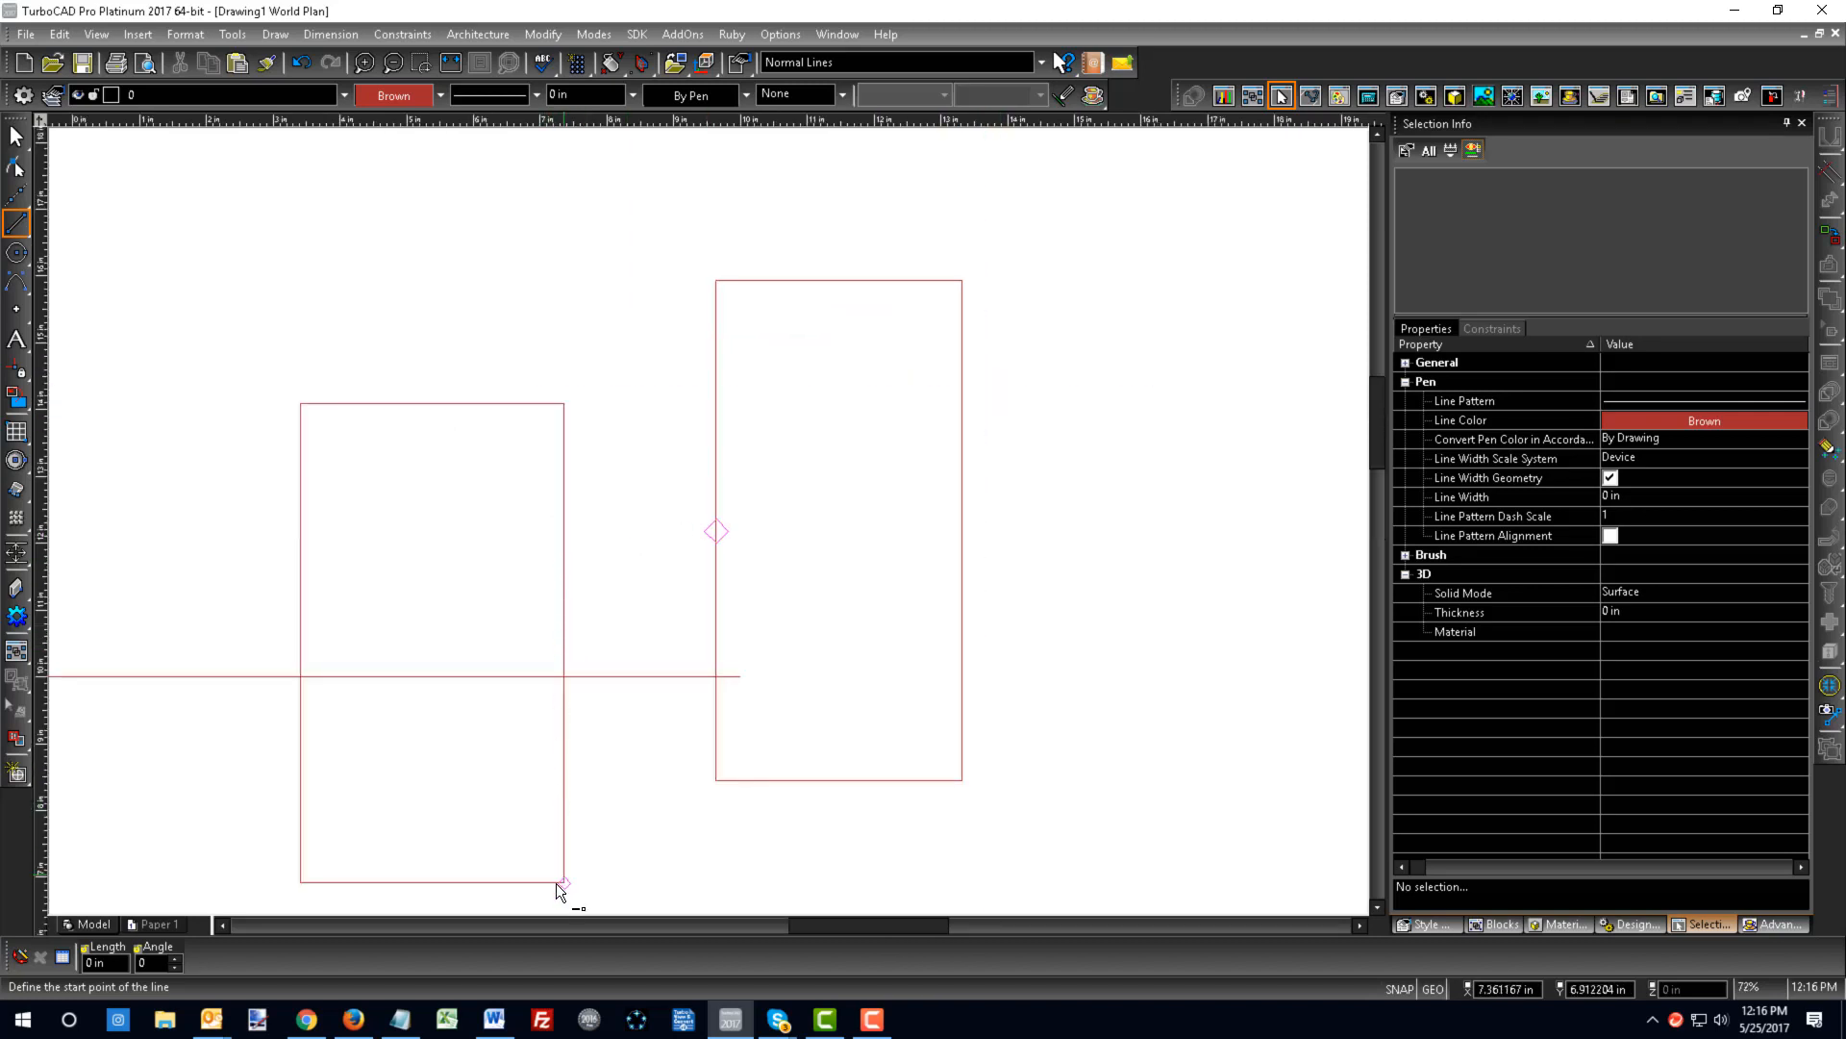
mouse_move(563, 883)
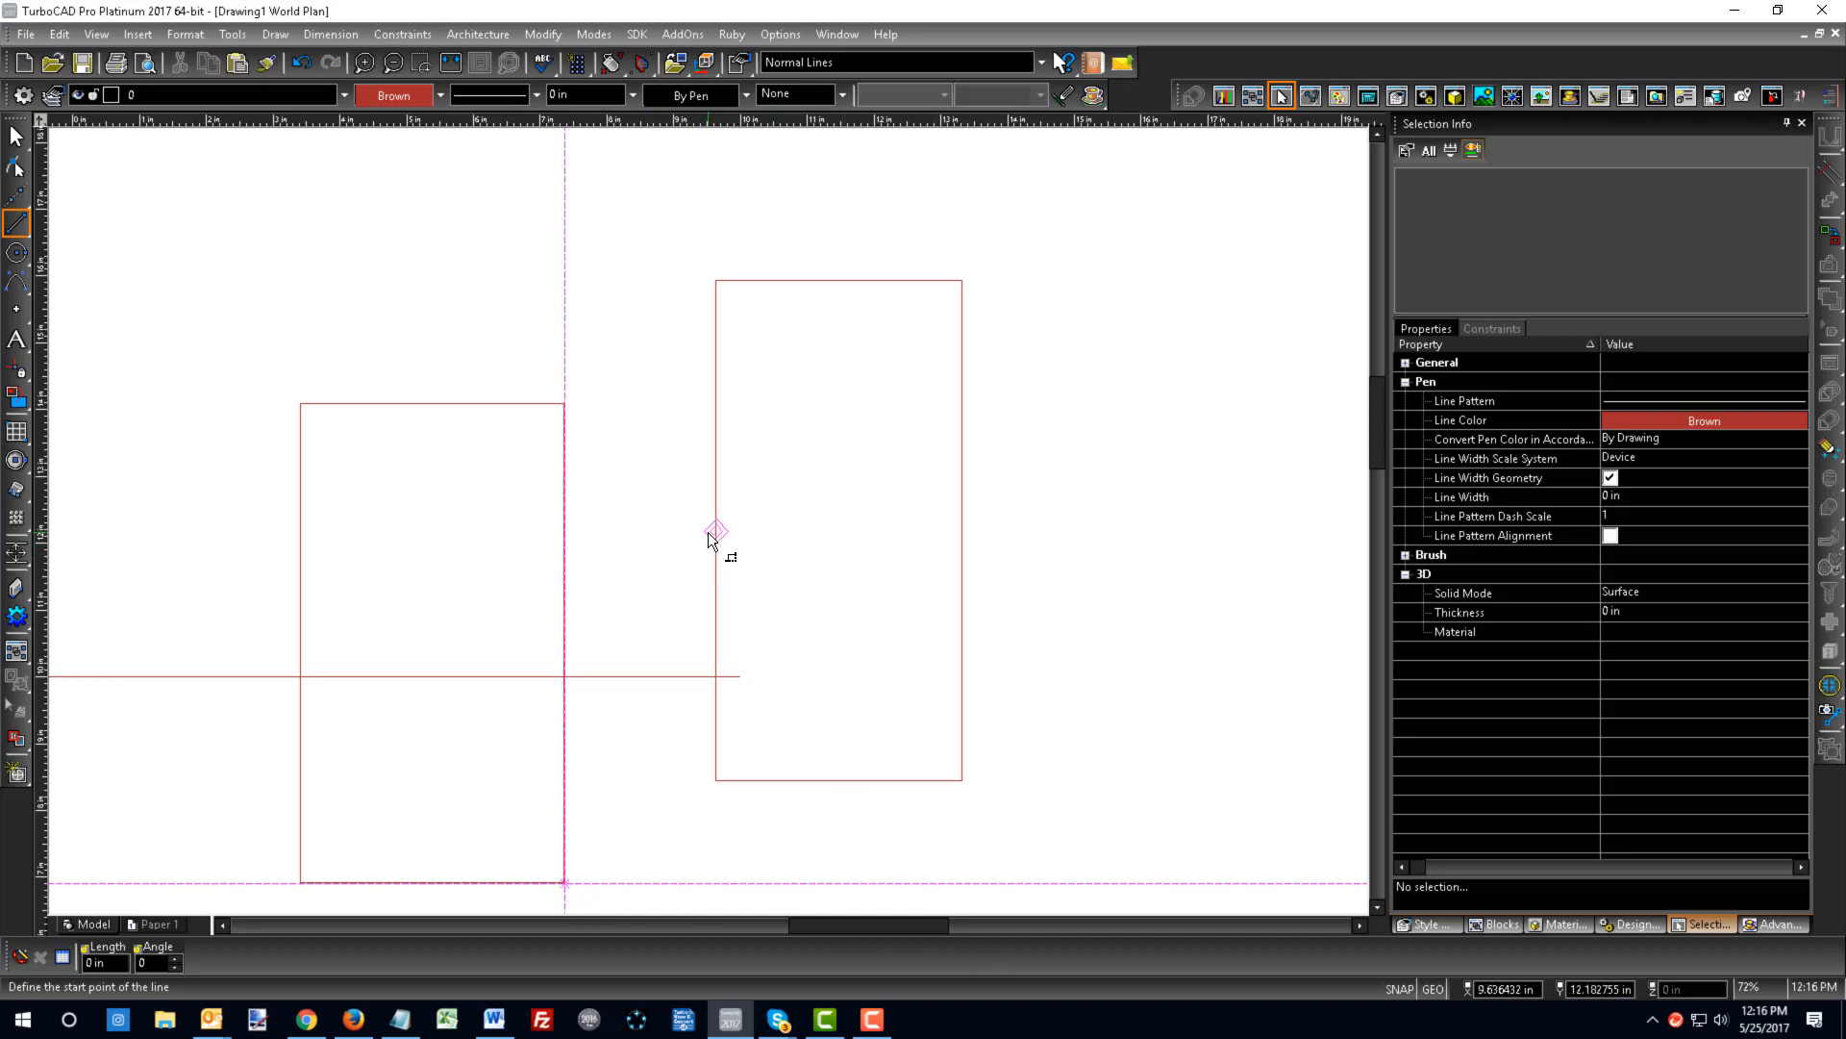
mouse_move(710, 533)
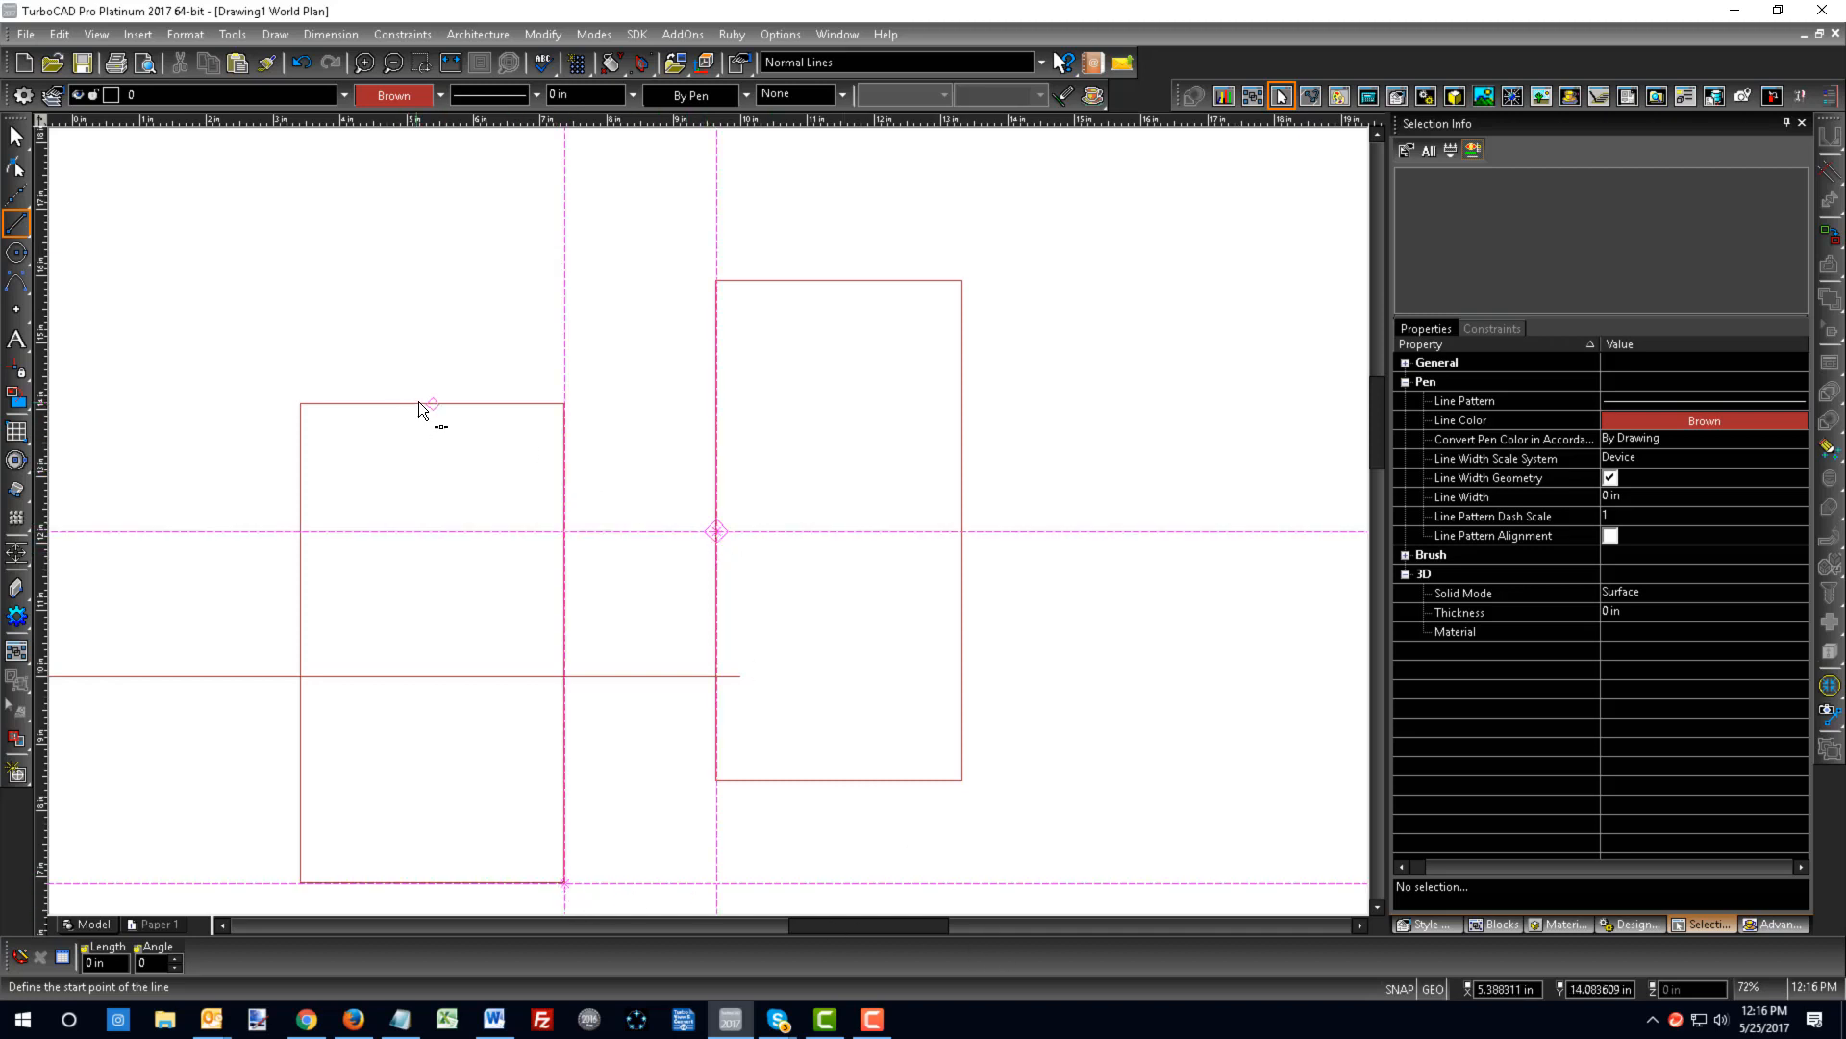
mouse_move(434, 403)
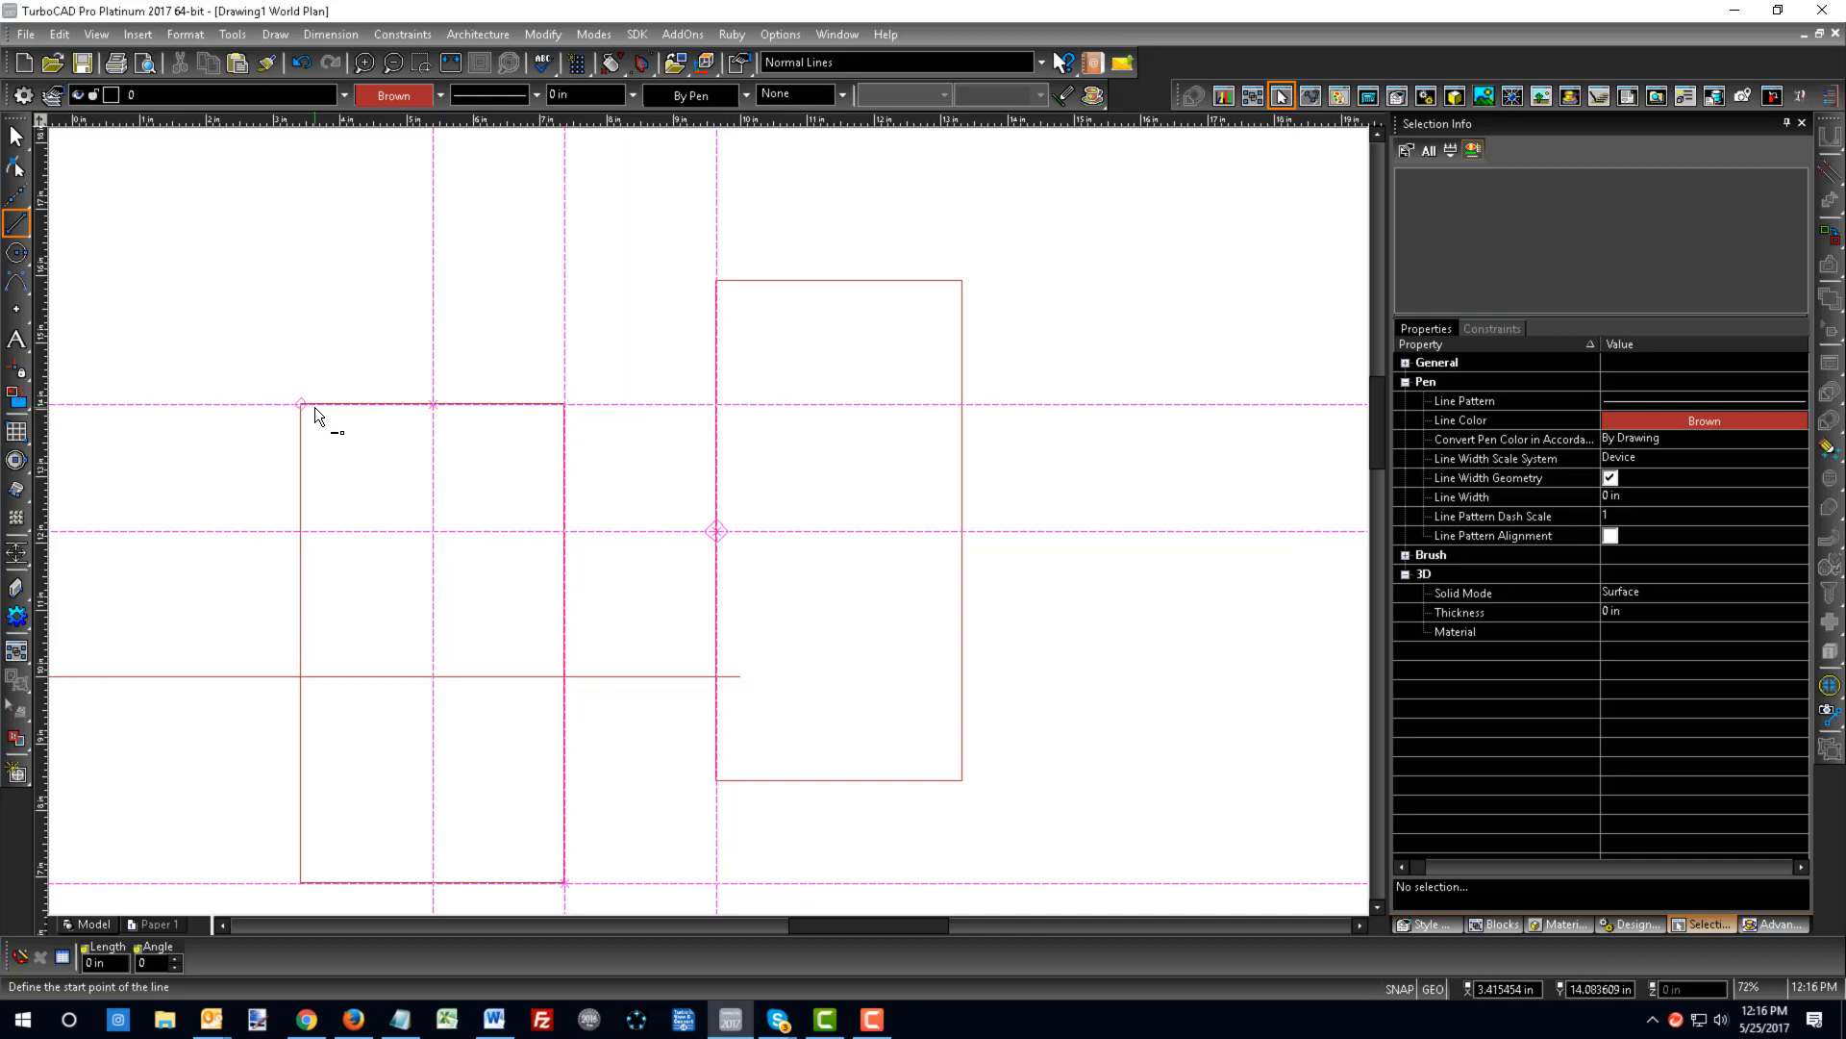
- Try to draw a line from the left side midpoint of the right rectangle with auxiliary lines from the other rectangle shown
scroll(806, 639, down, 4)
scroll(707, 518, up, 4)
scroll(711, 537, down, 4)
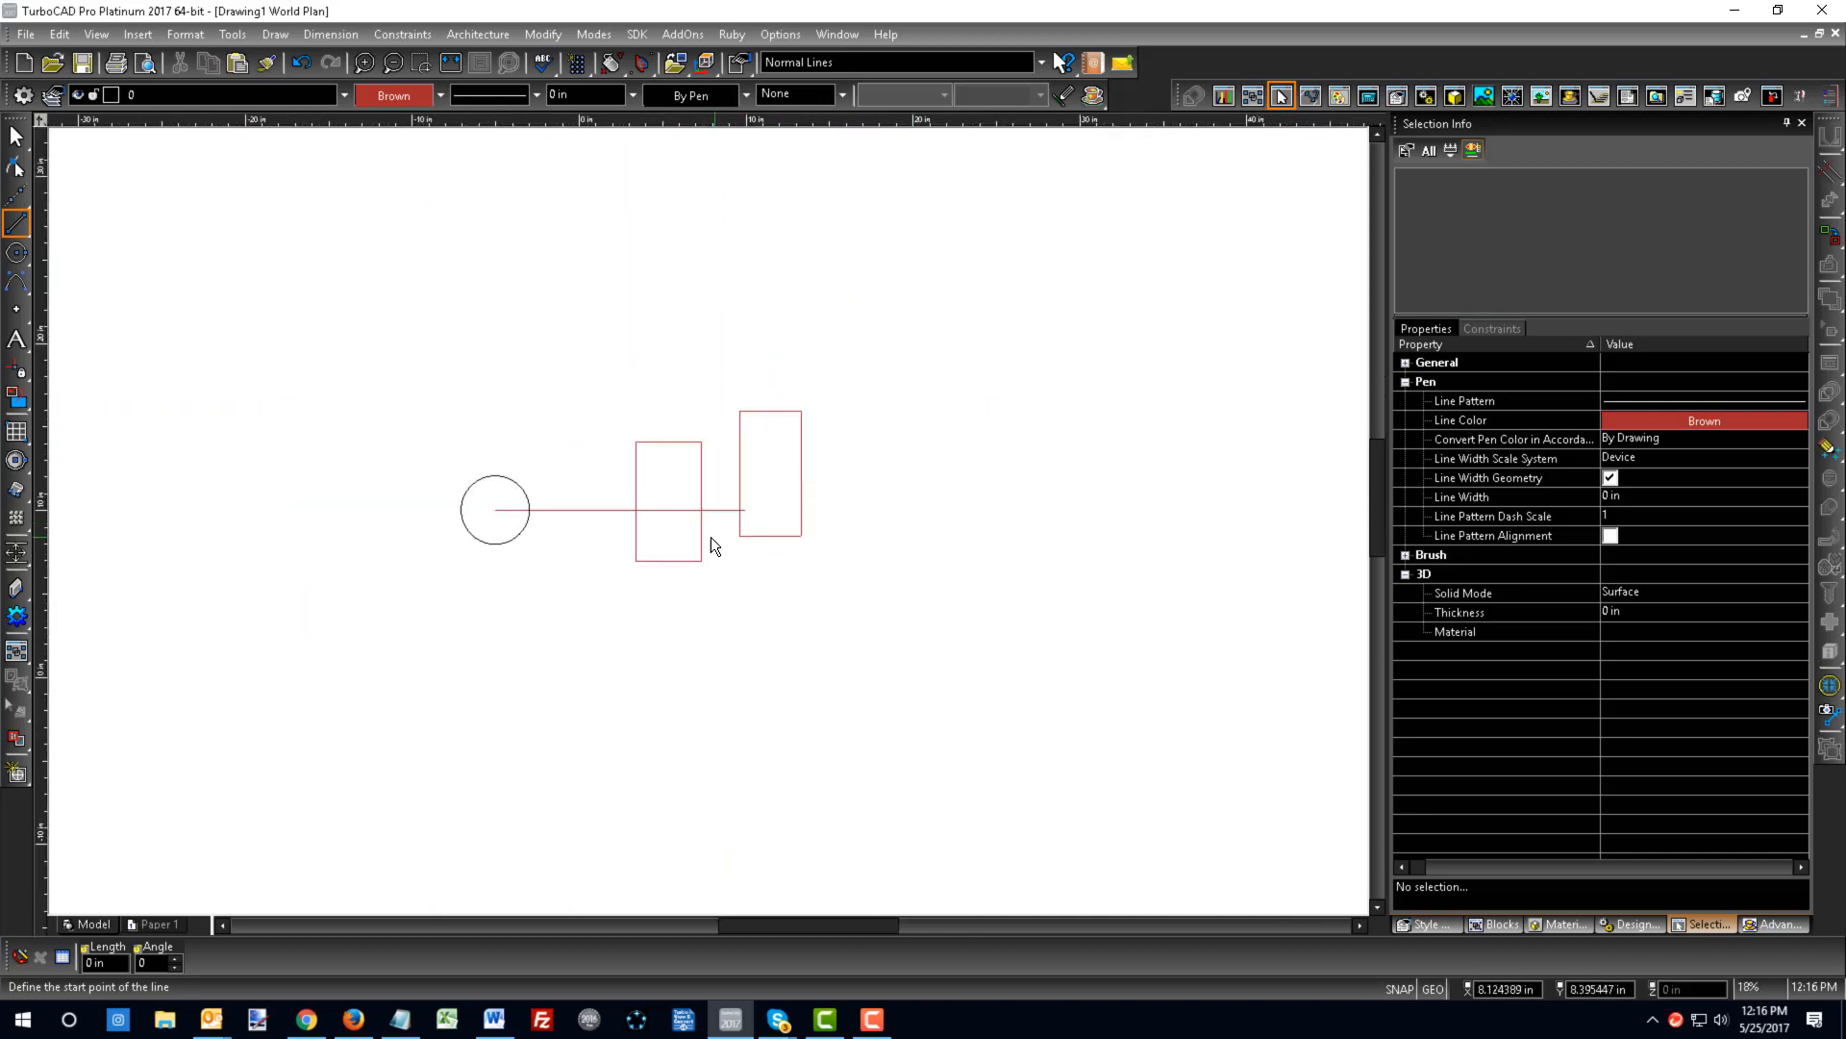
scroll(710, 531, up, 2)
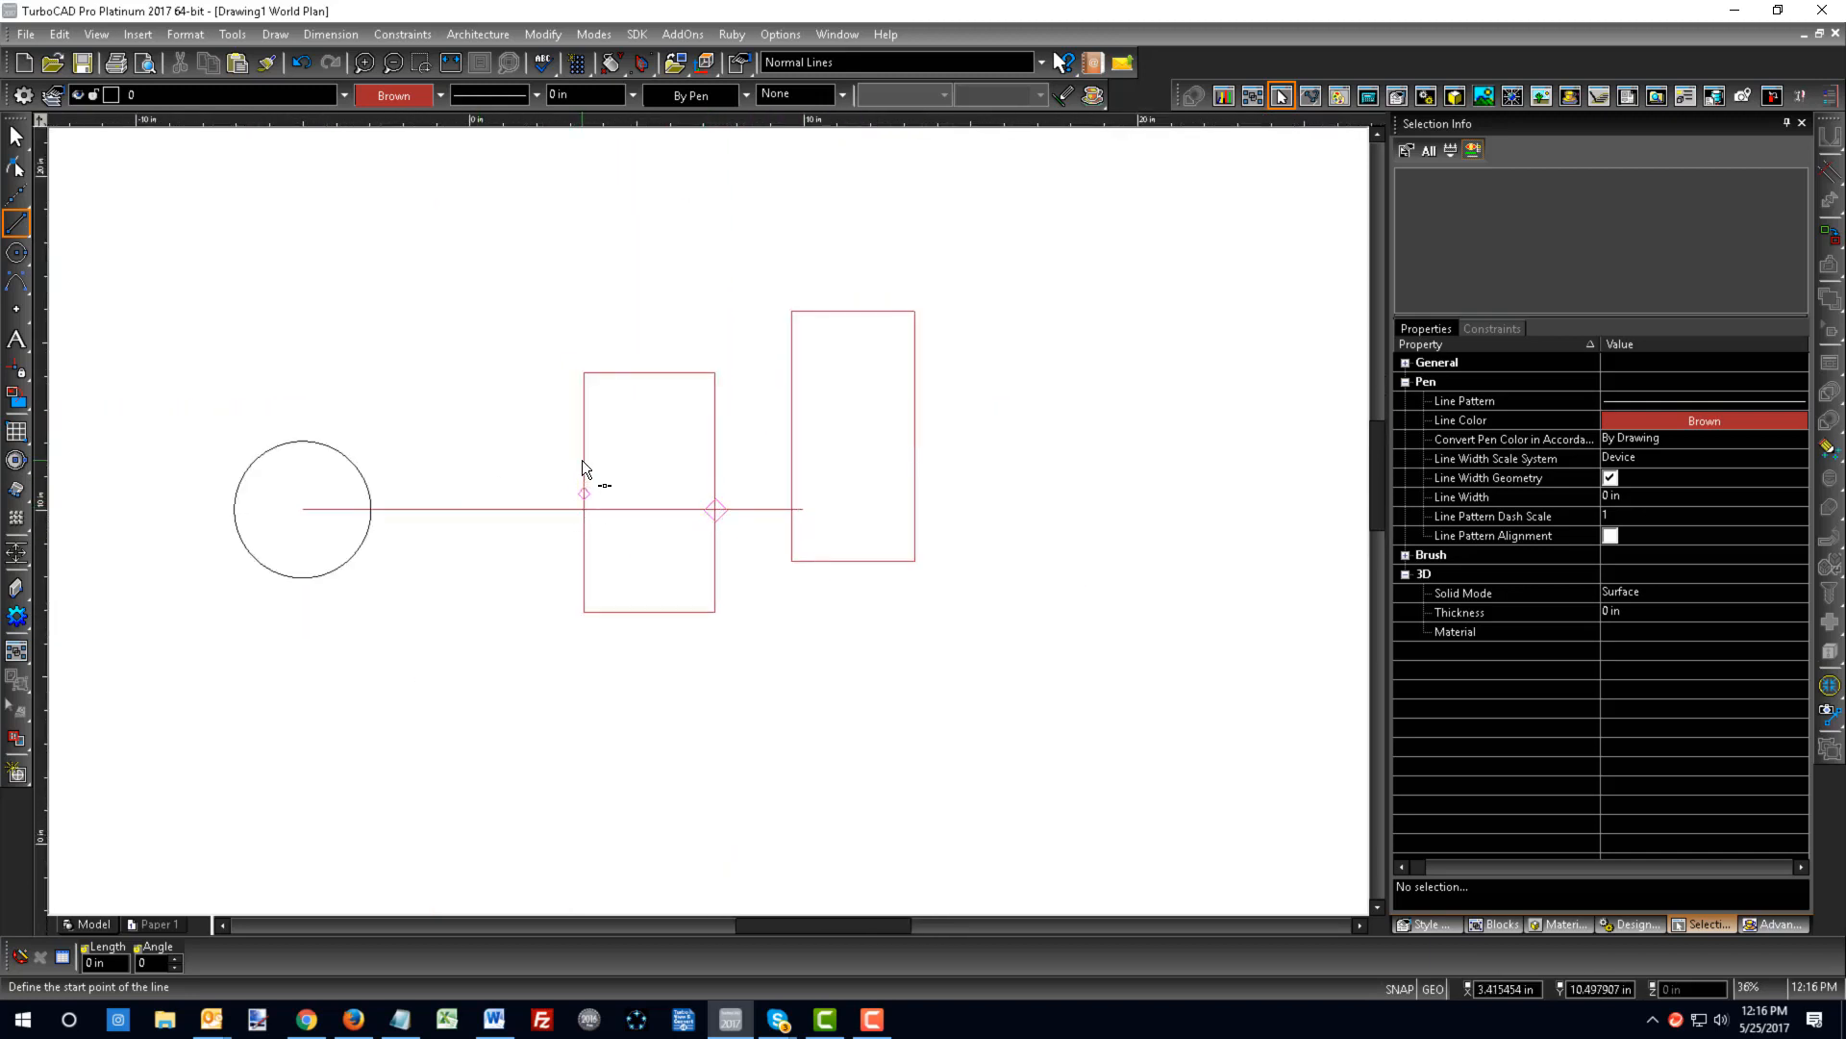
mouse_move(584, 494)
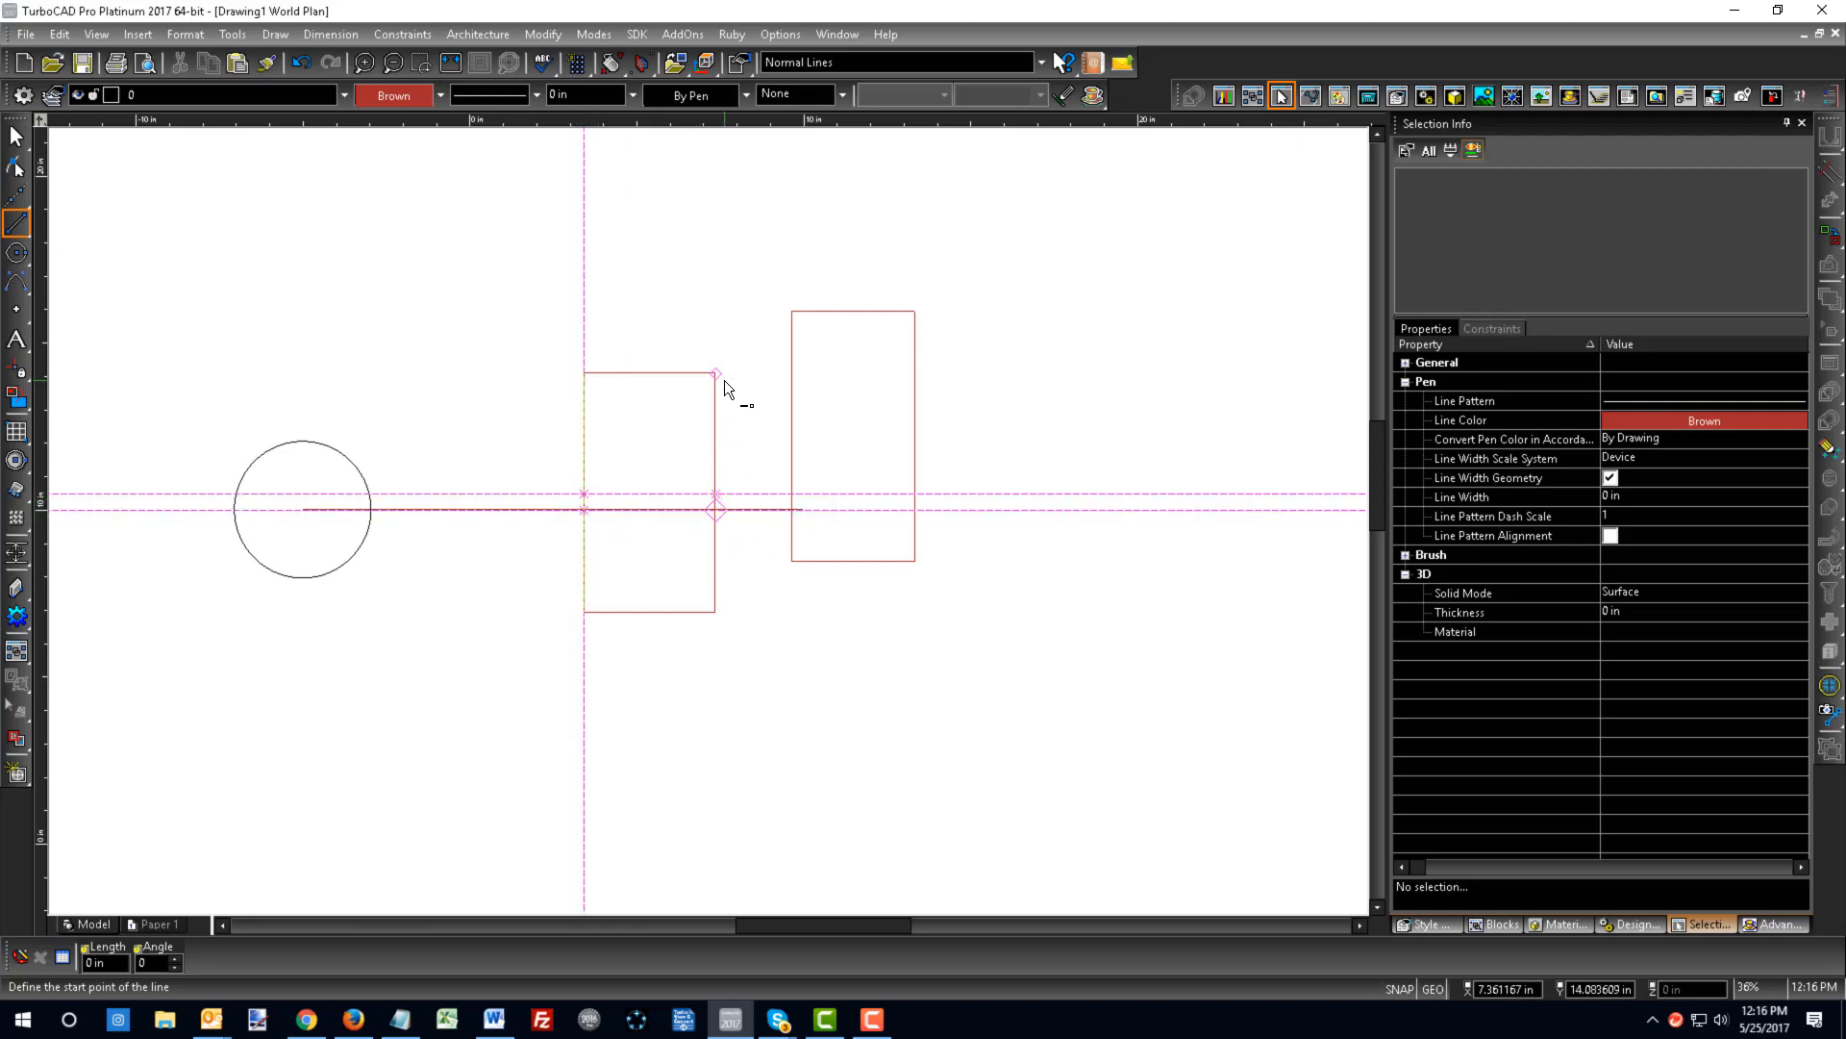
click(790, 439)
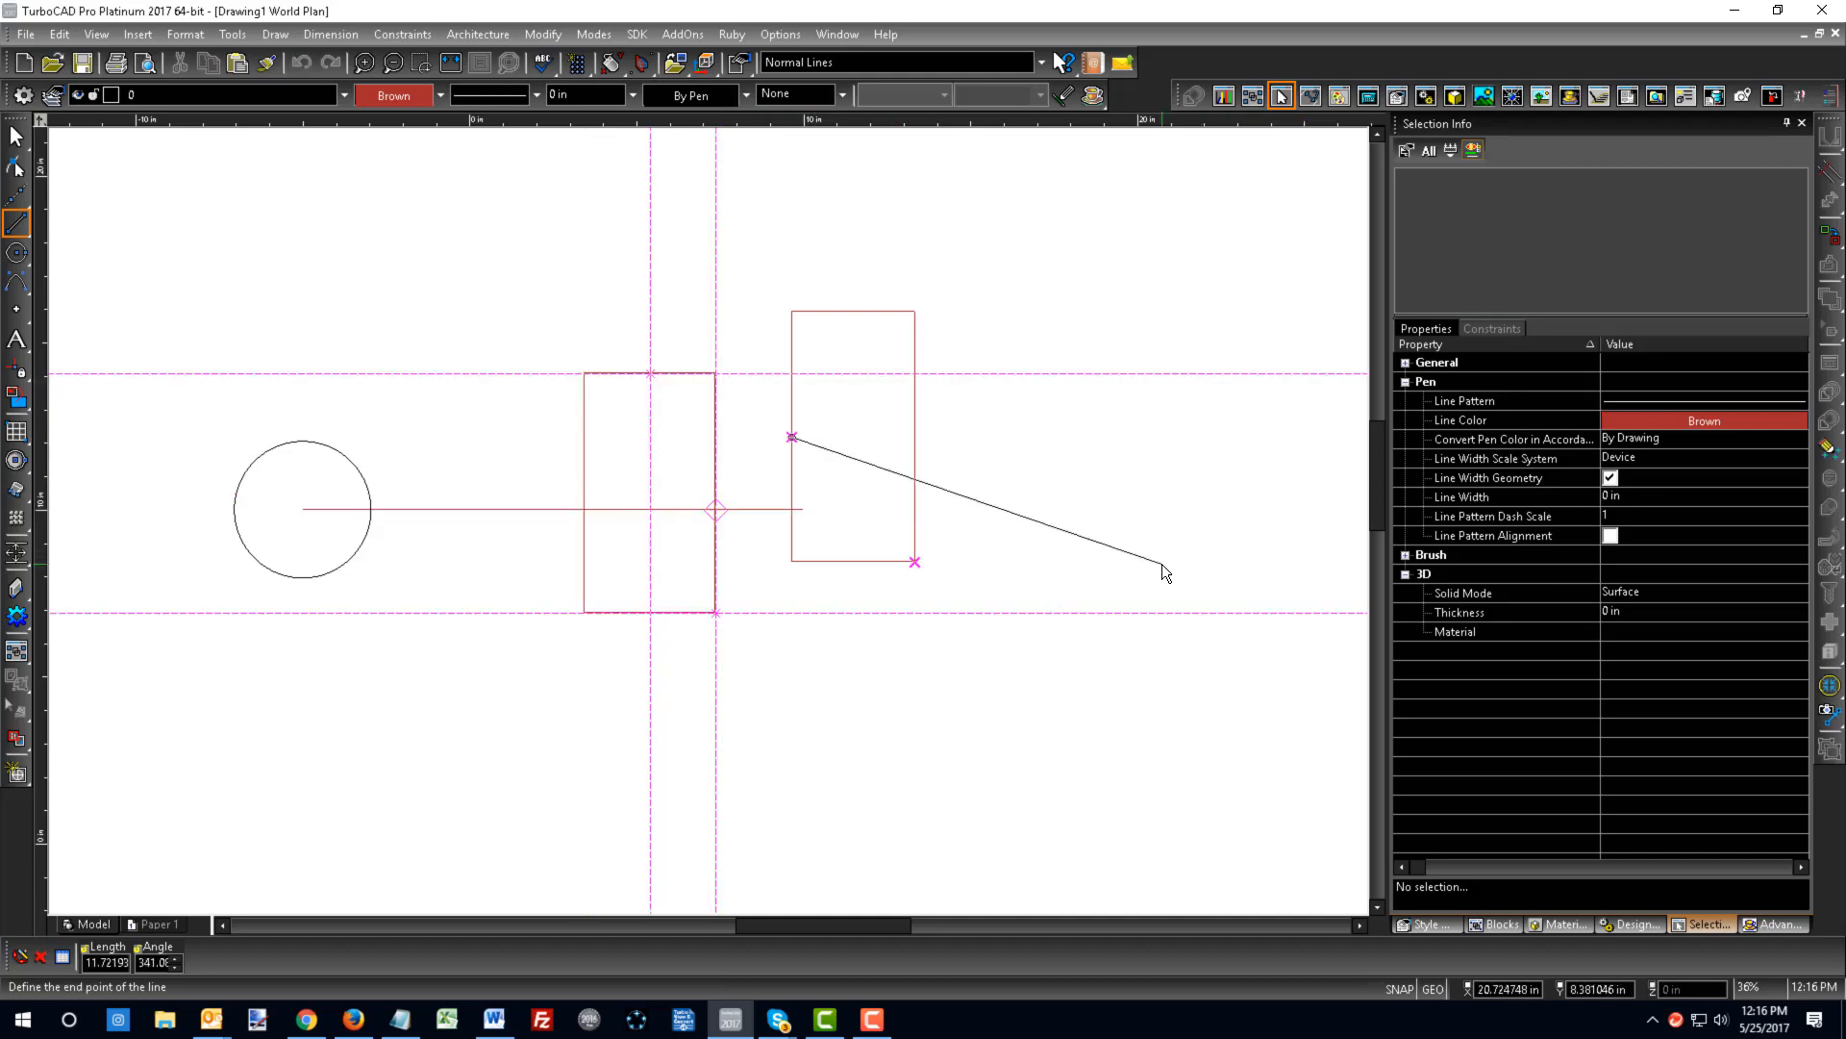
key(Escape)
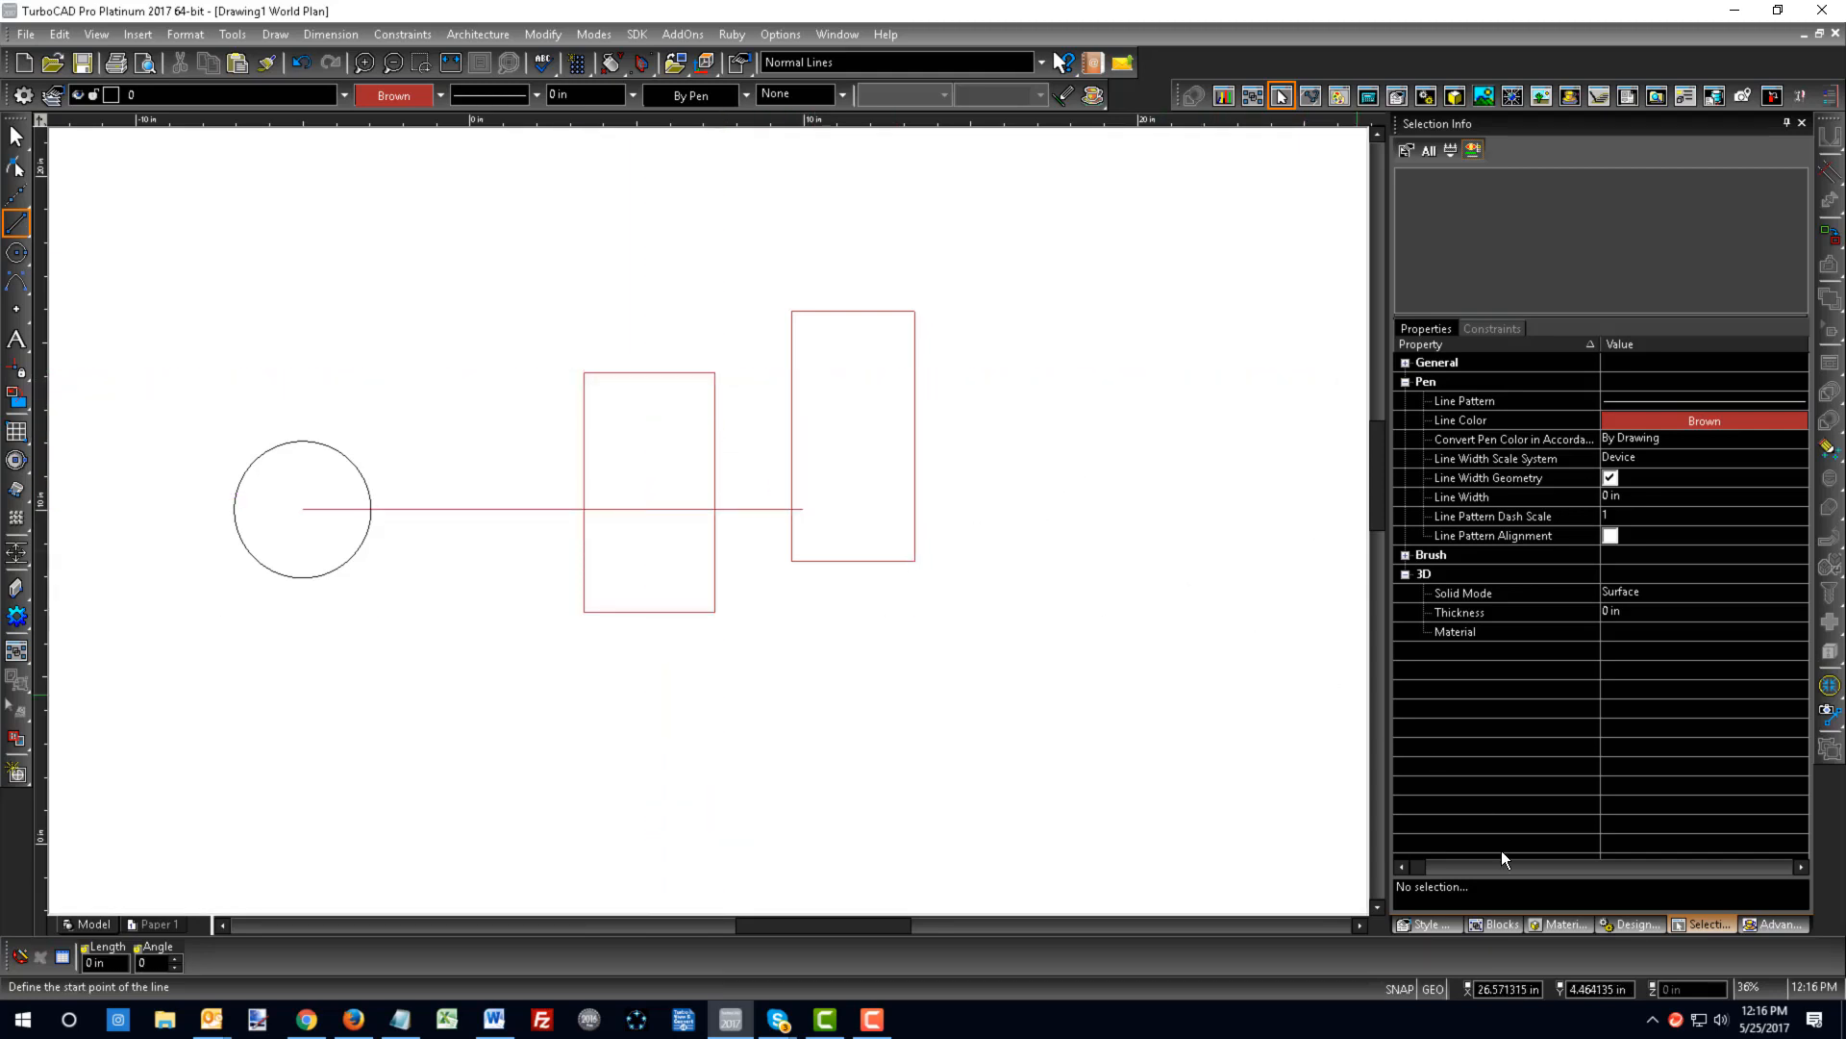
- Disable Always show Auxiliary lines in the Drawing Aids settings
double_click(1391, 988)
click(930, 259)
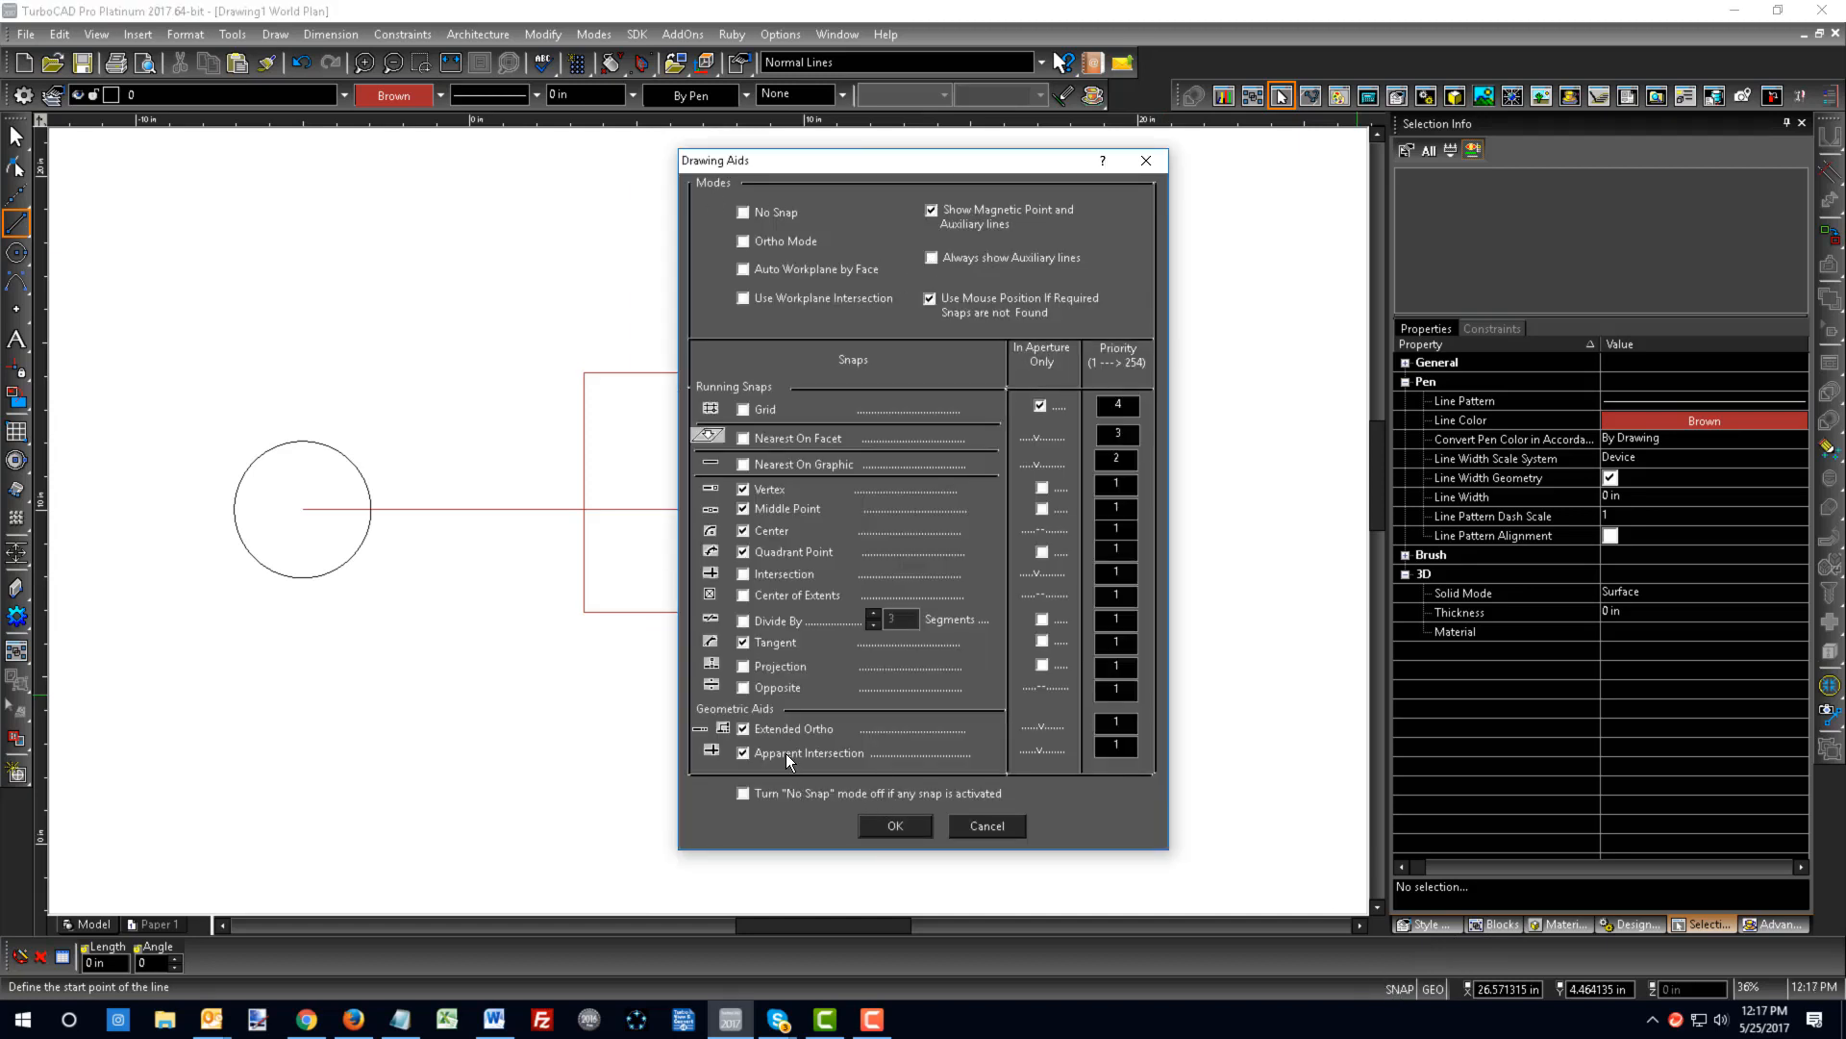
click(893, 827)
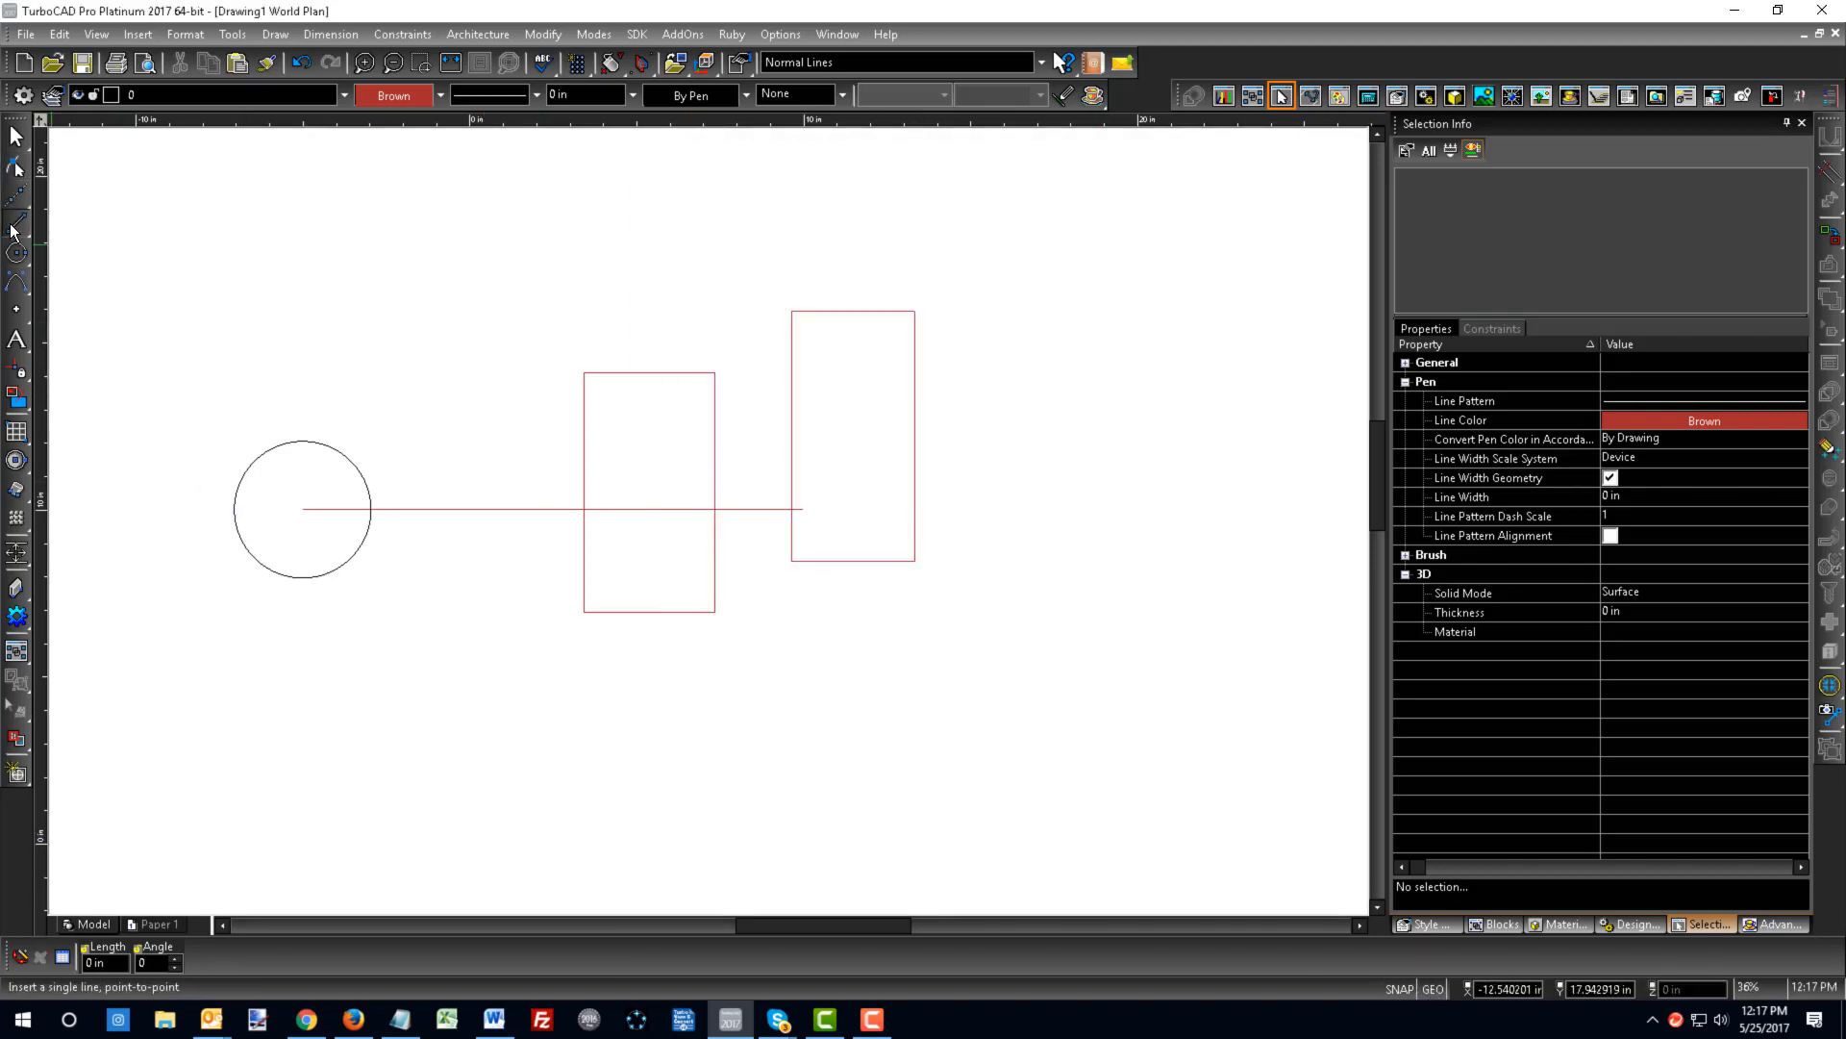
- Draw two lines from the left rectangle's center, one to its upper-right corner and one to its upper-left corner
scroll(714, 493, up, 2)
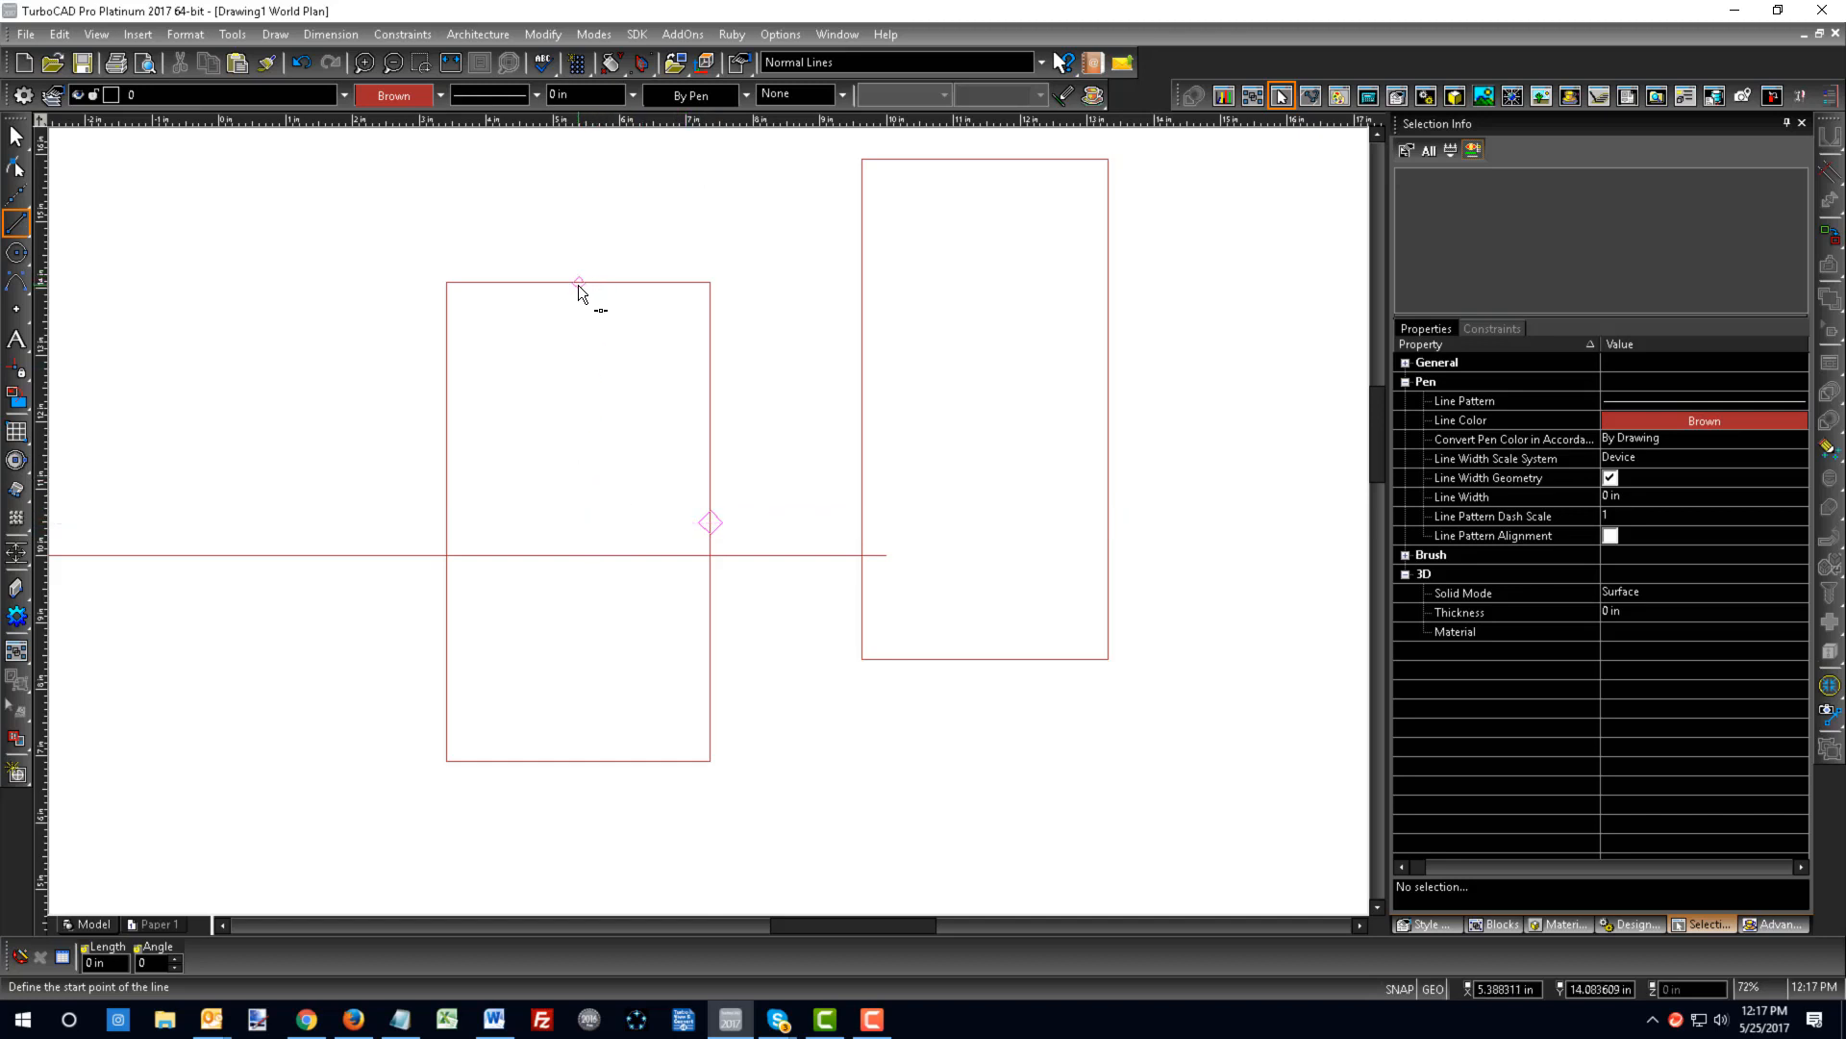
click(579, 521)
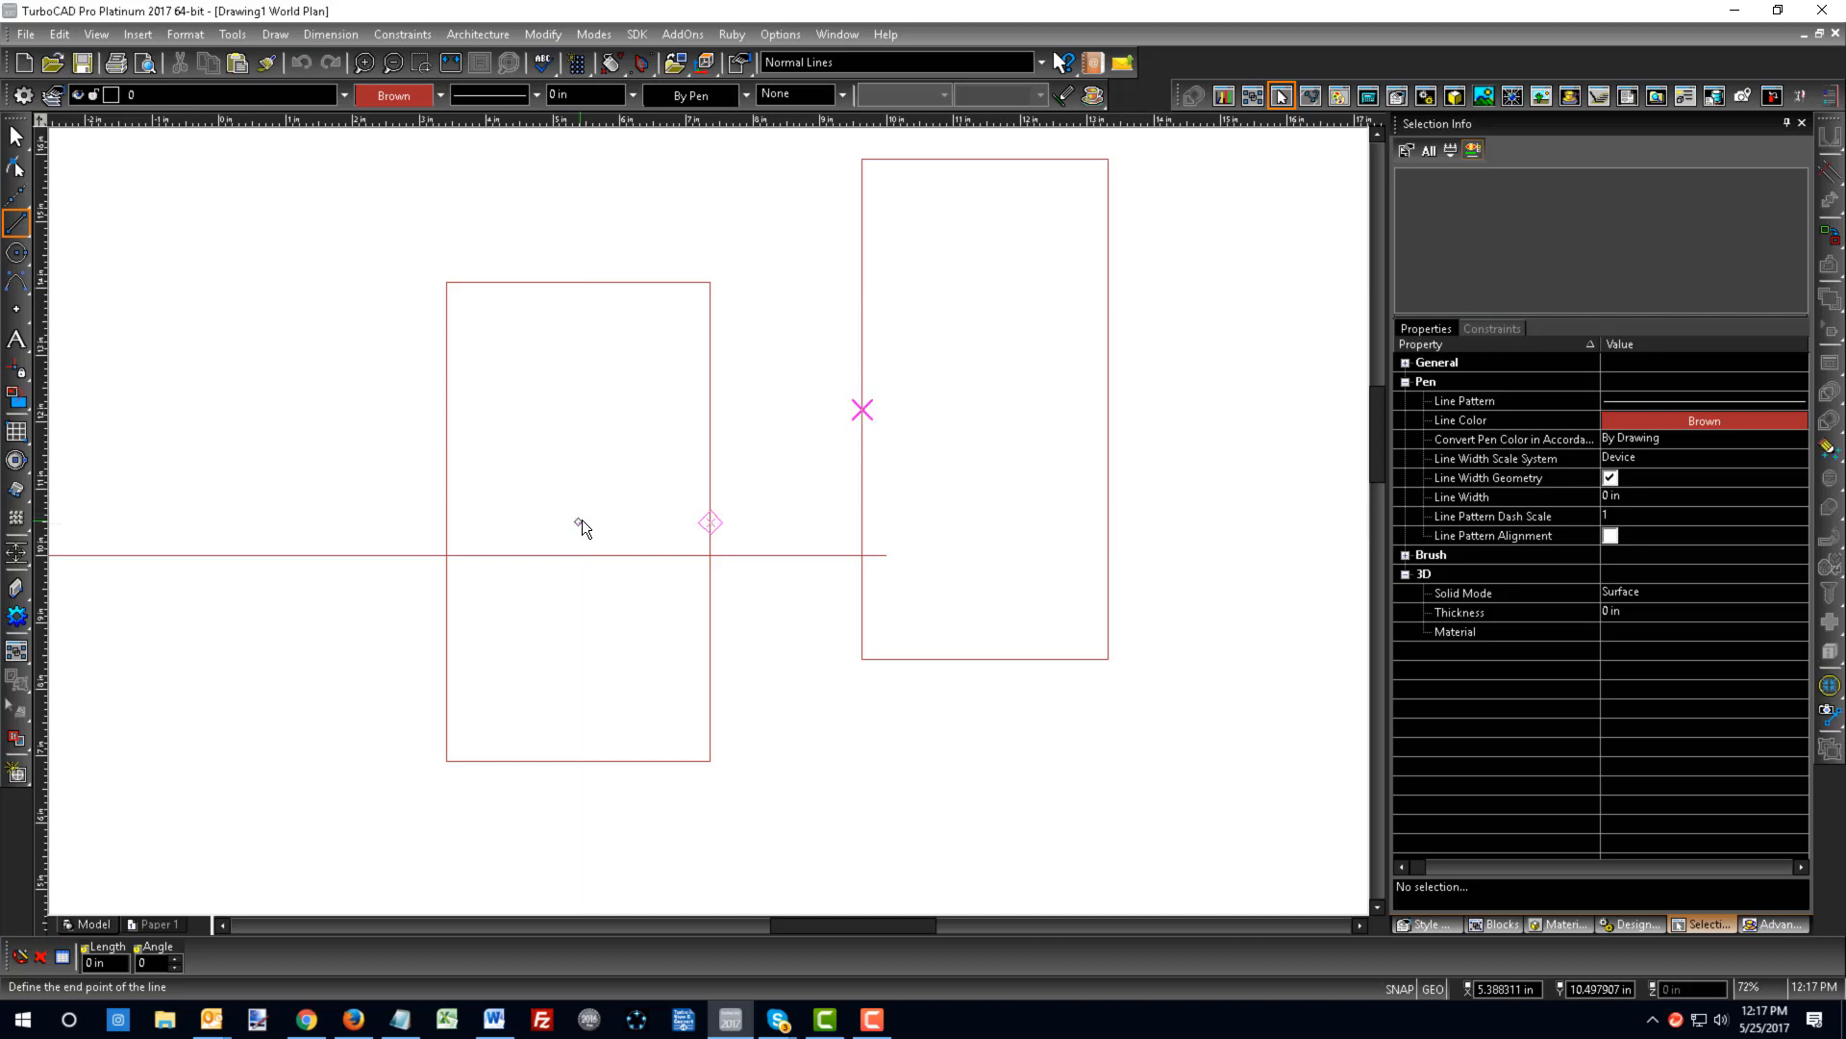
click(710, 283)
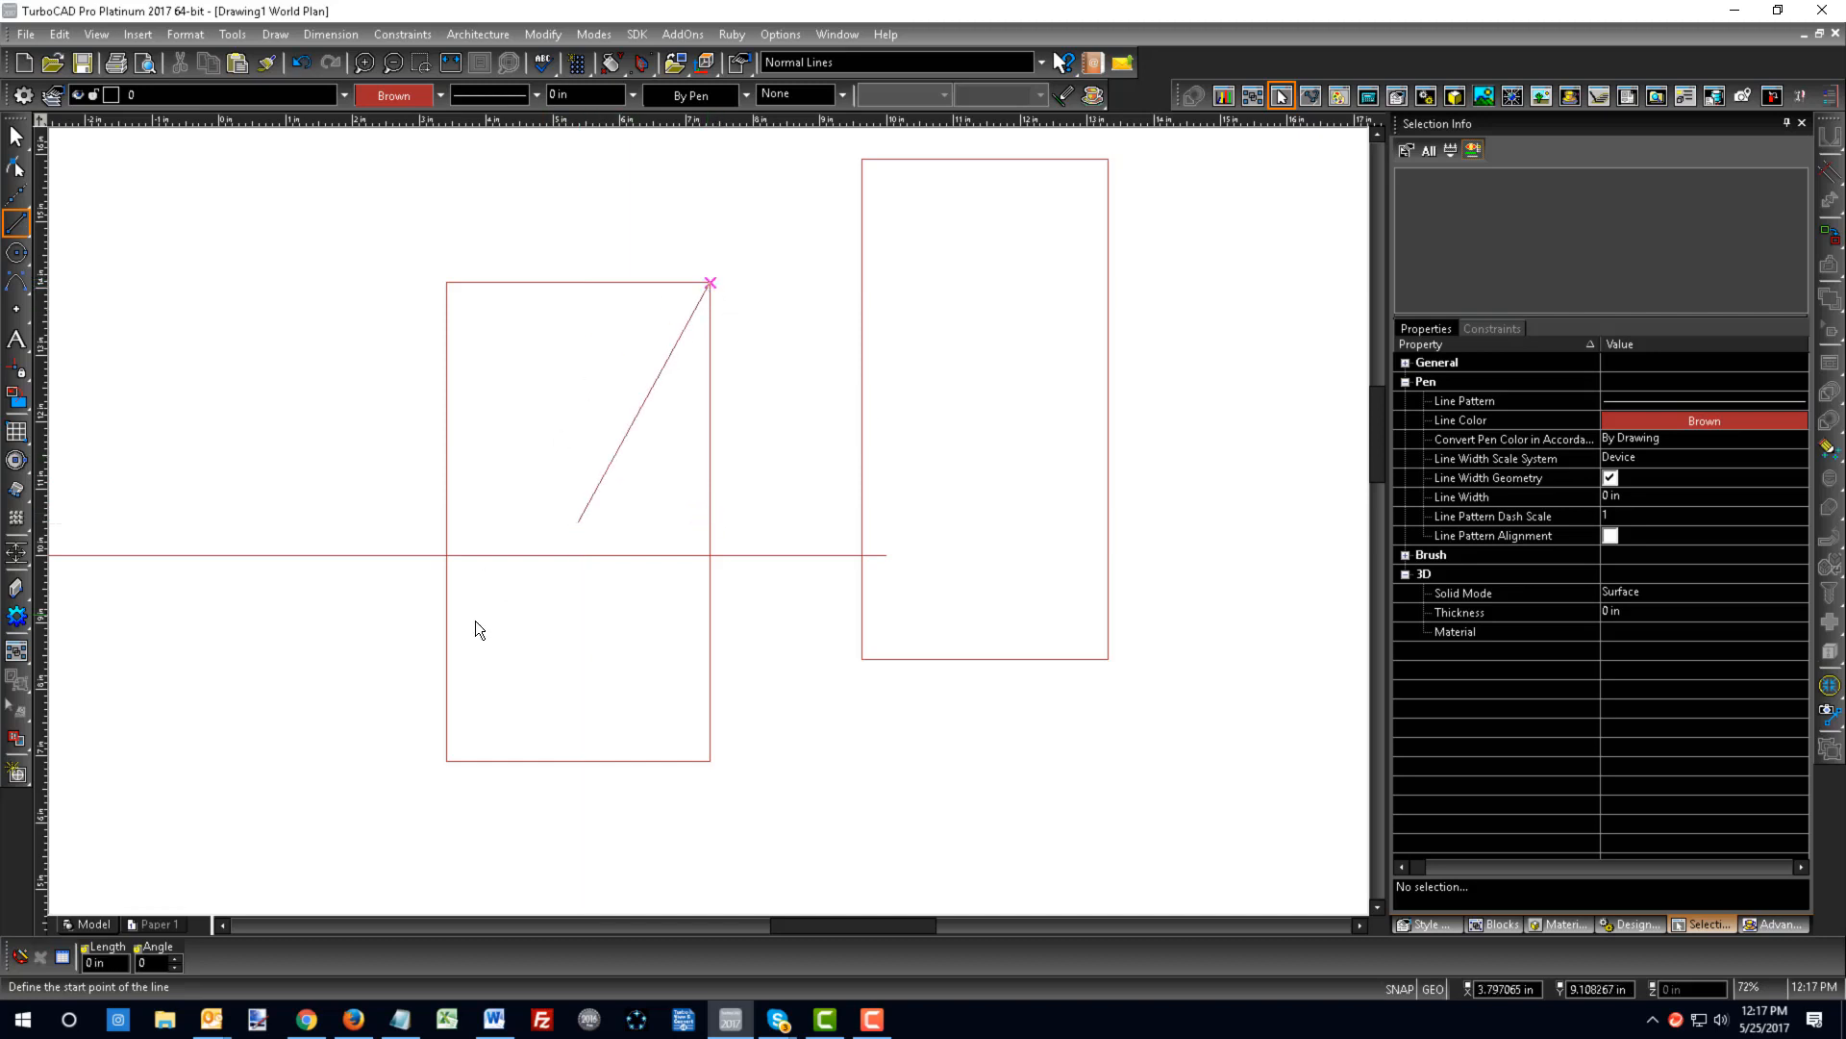
click(578, 522)
click(445, 281)
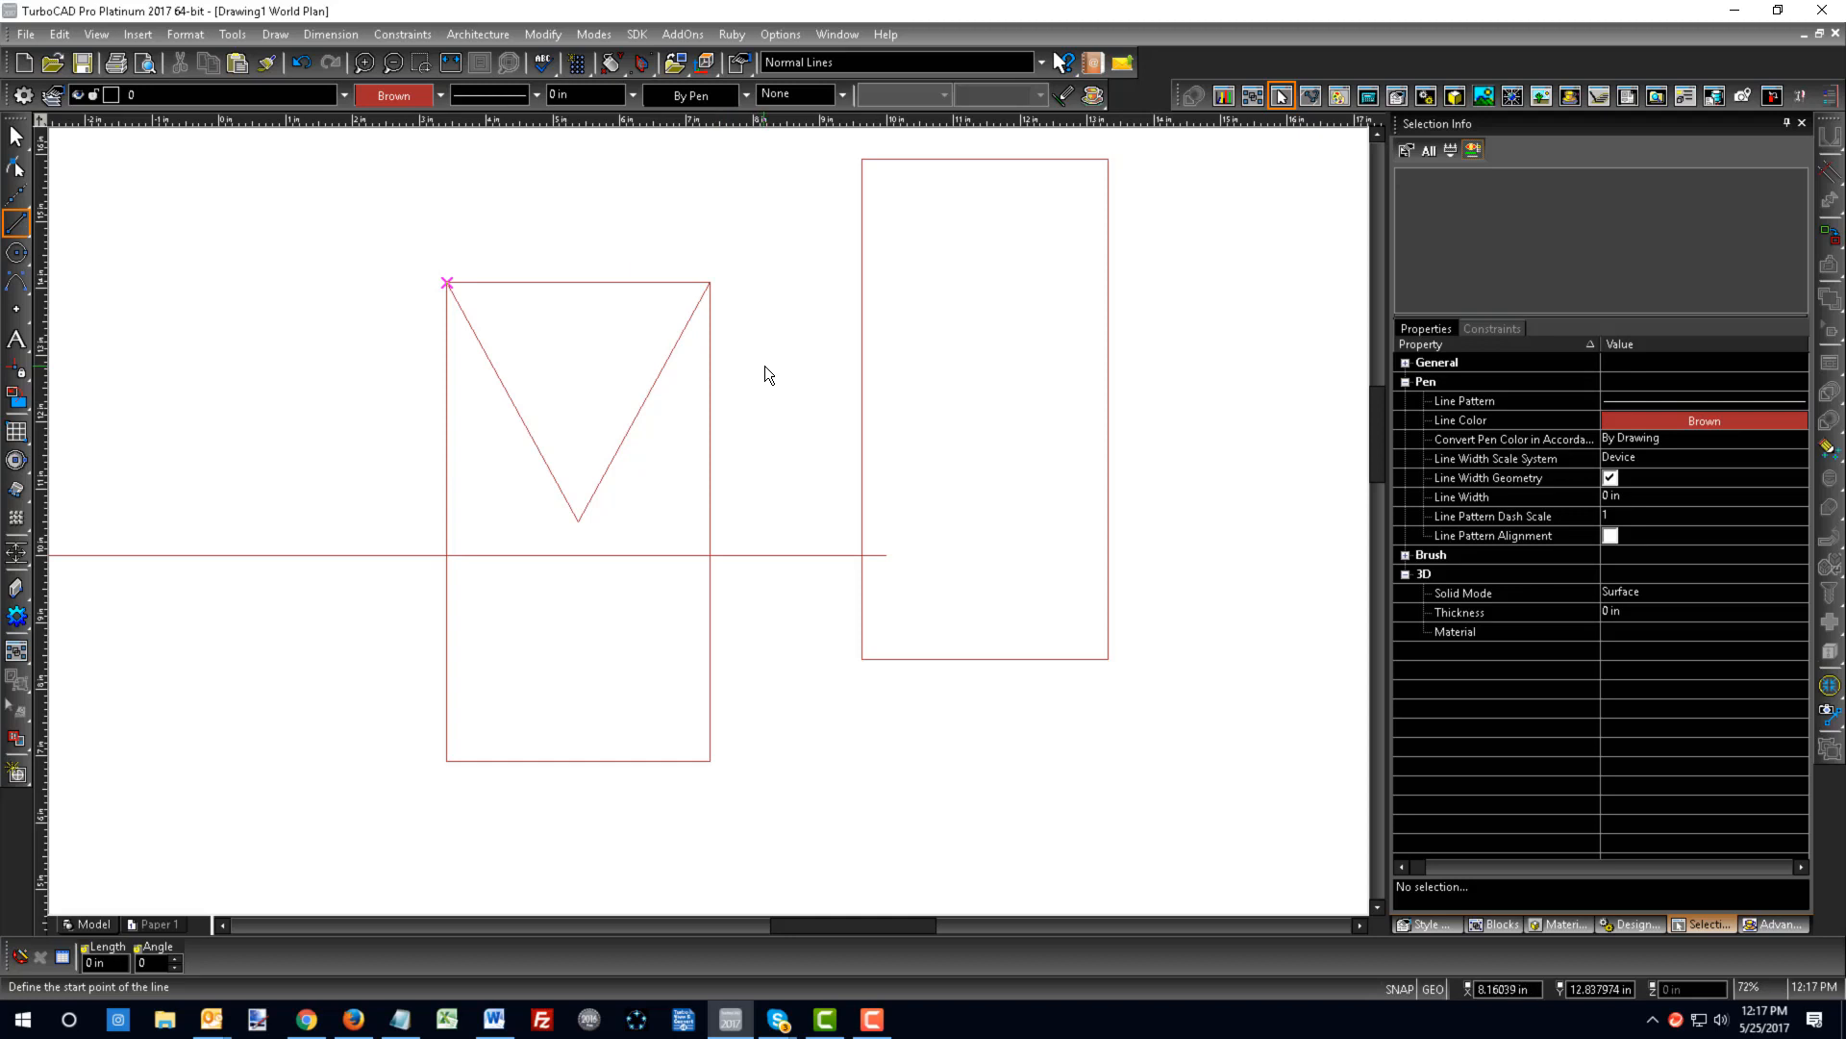
- Review the In Aperture Only settings of the running snaps in Drawing Aids and look at the snap marker on the circle
click(1399, 988)
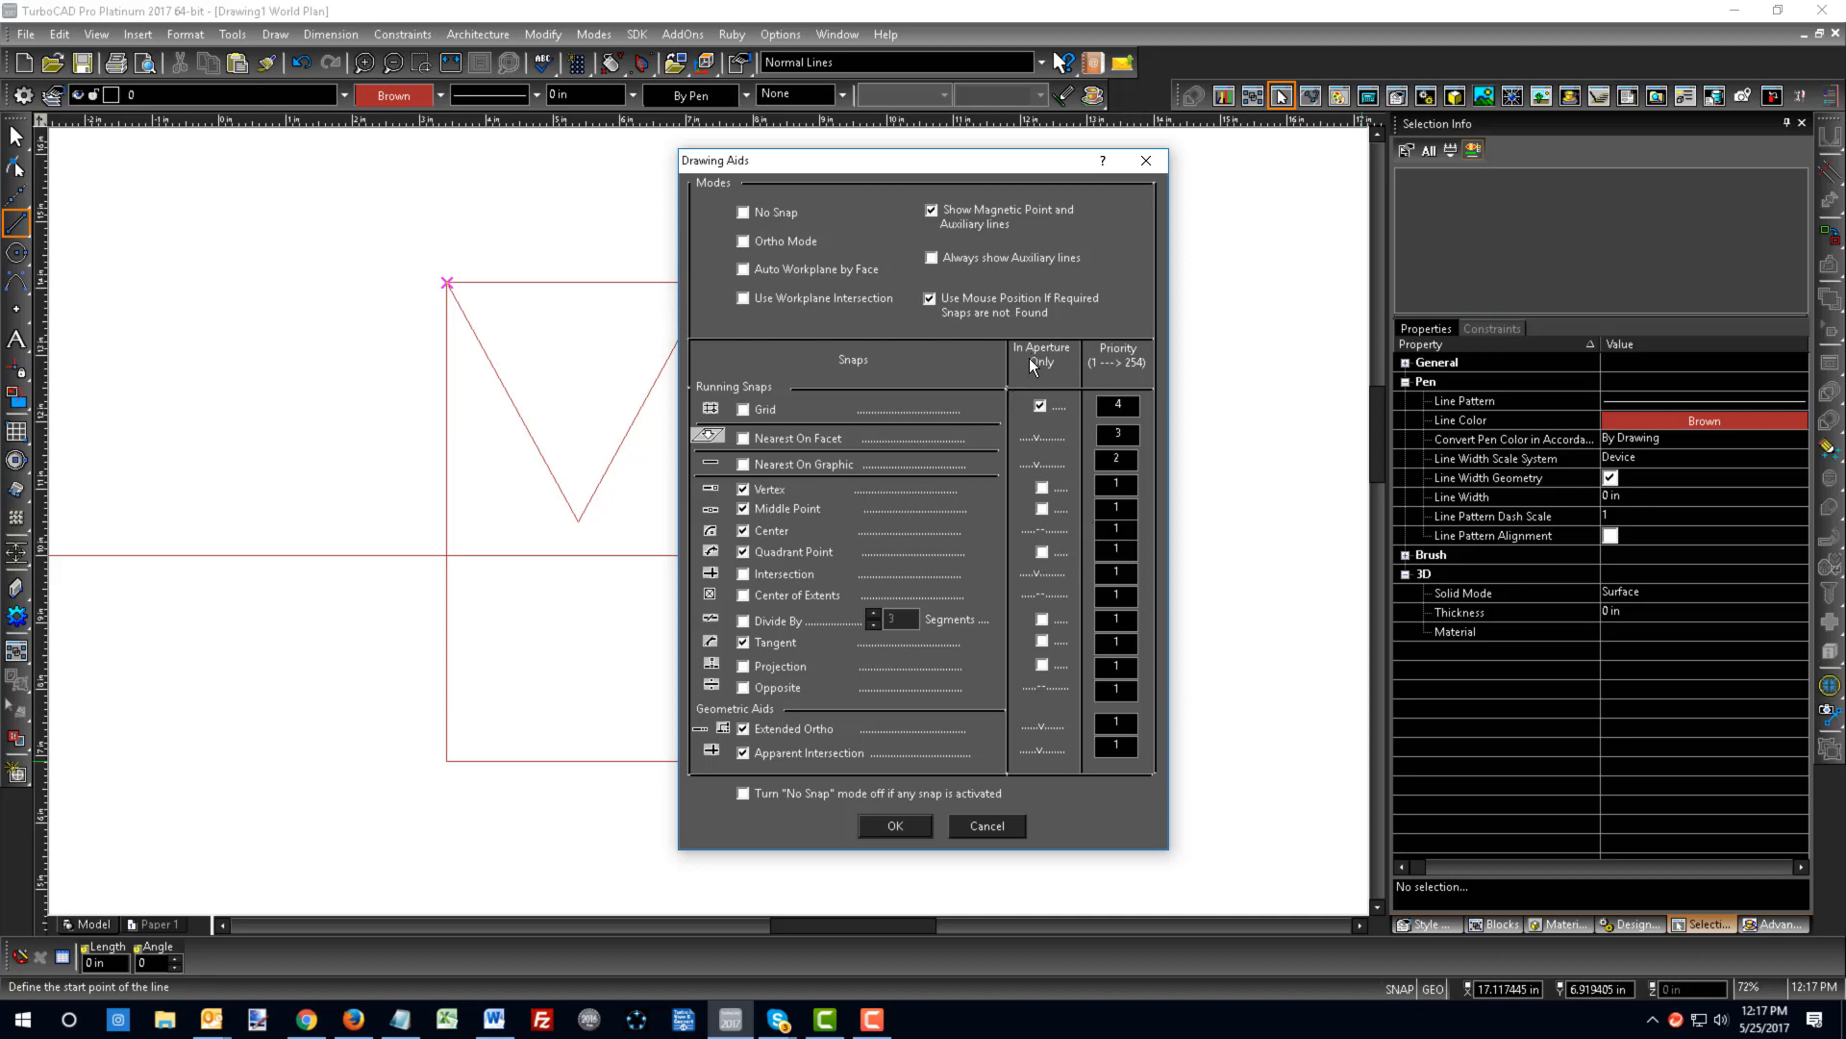
click(1043, 553)
click(904, 826)
scroll(692, 637, down, 4)
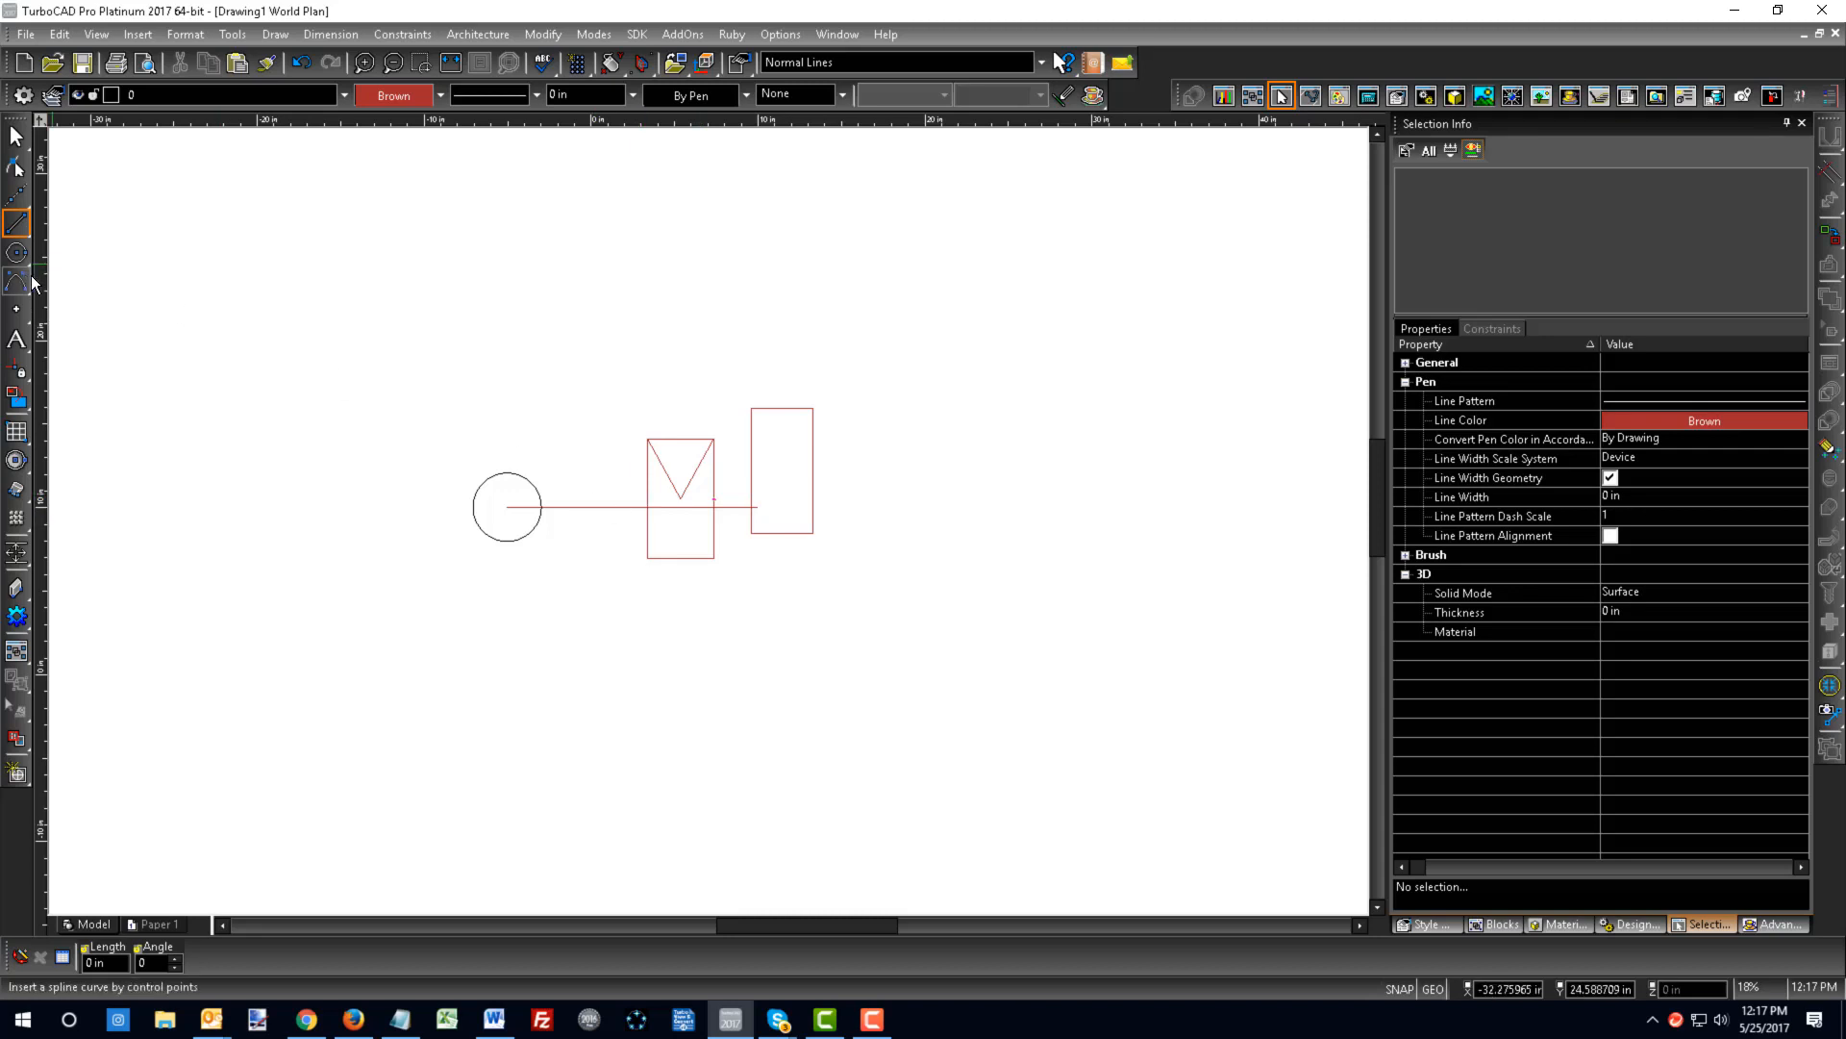
scroll(486, 564, up, 2)
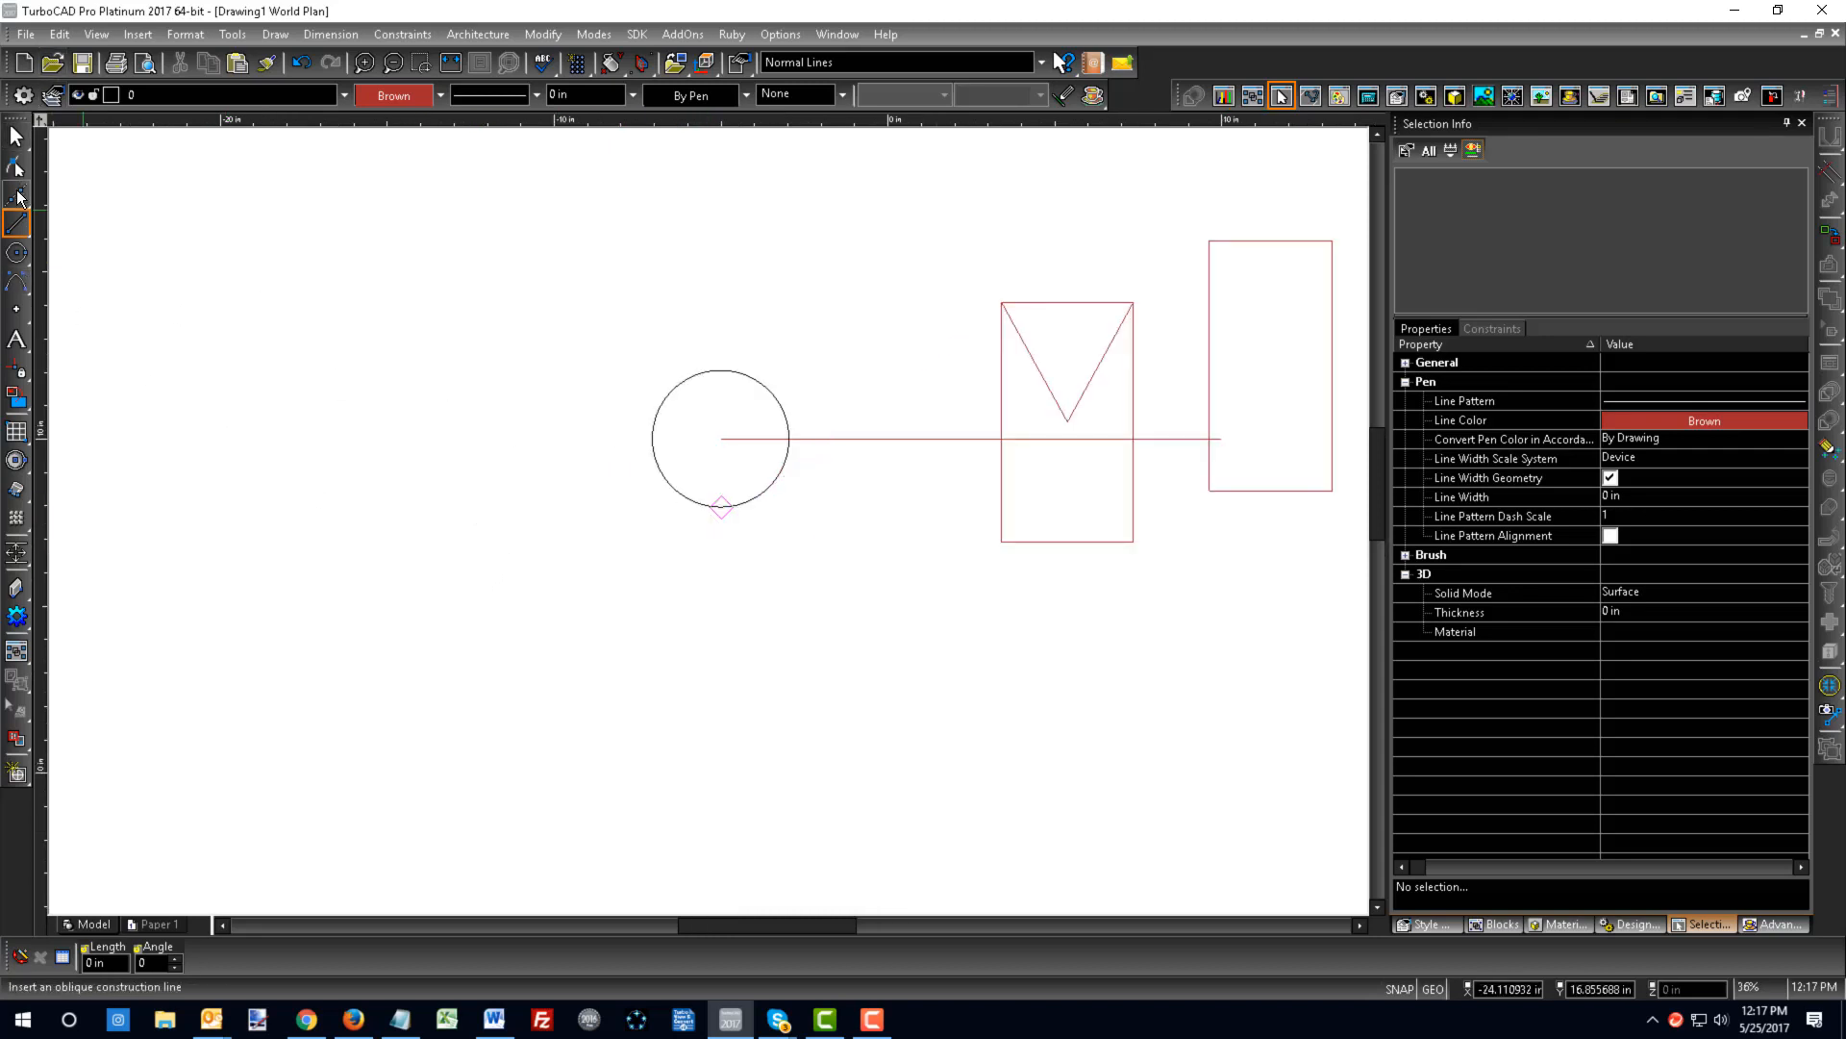
- Enable Show snap aperture for the drawing cursor in the program preferences and check snapping at the left rectangle's lower-left corner
click(17, 228)
click(780, 33)
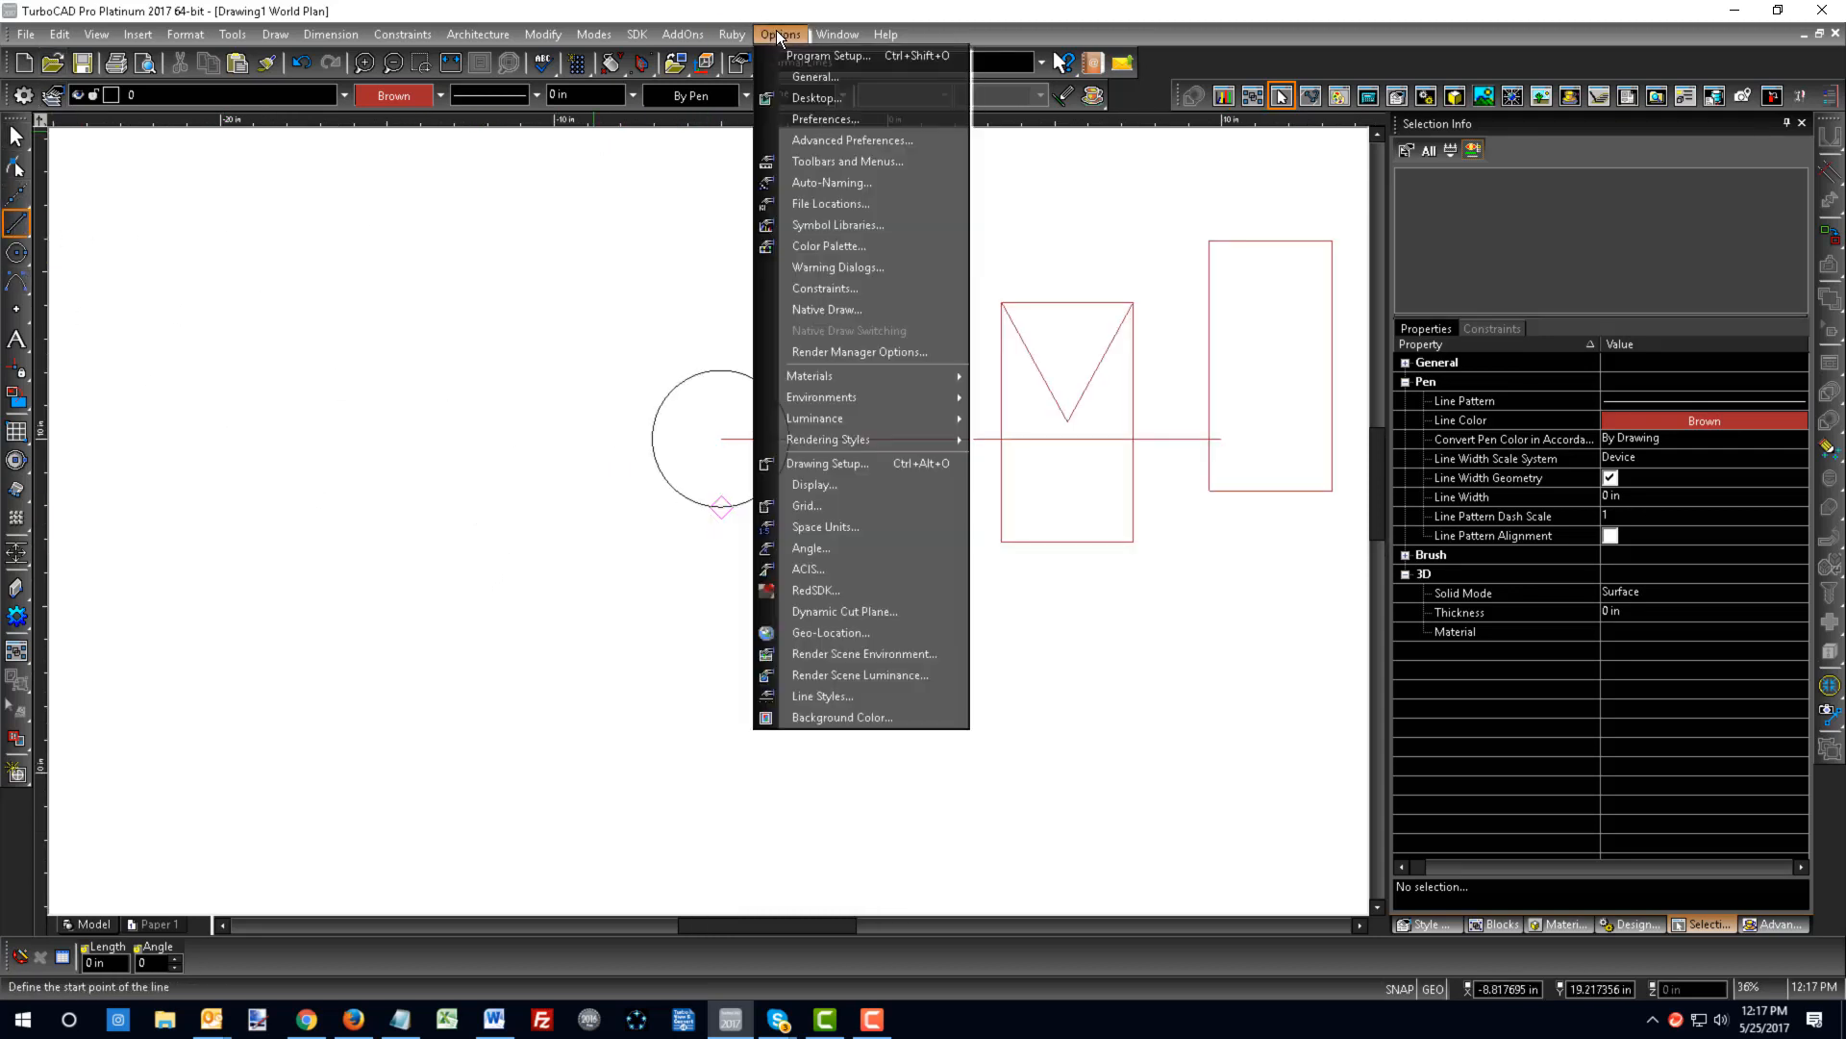
click(824, 127)
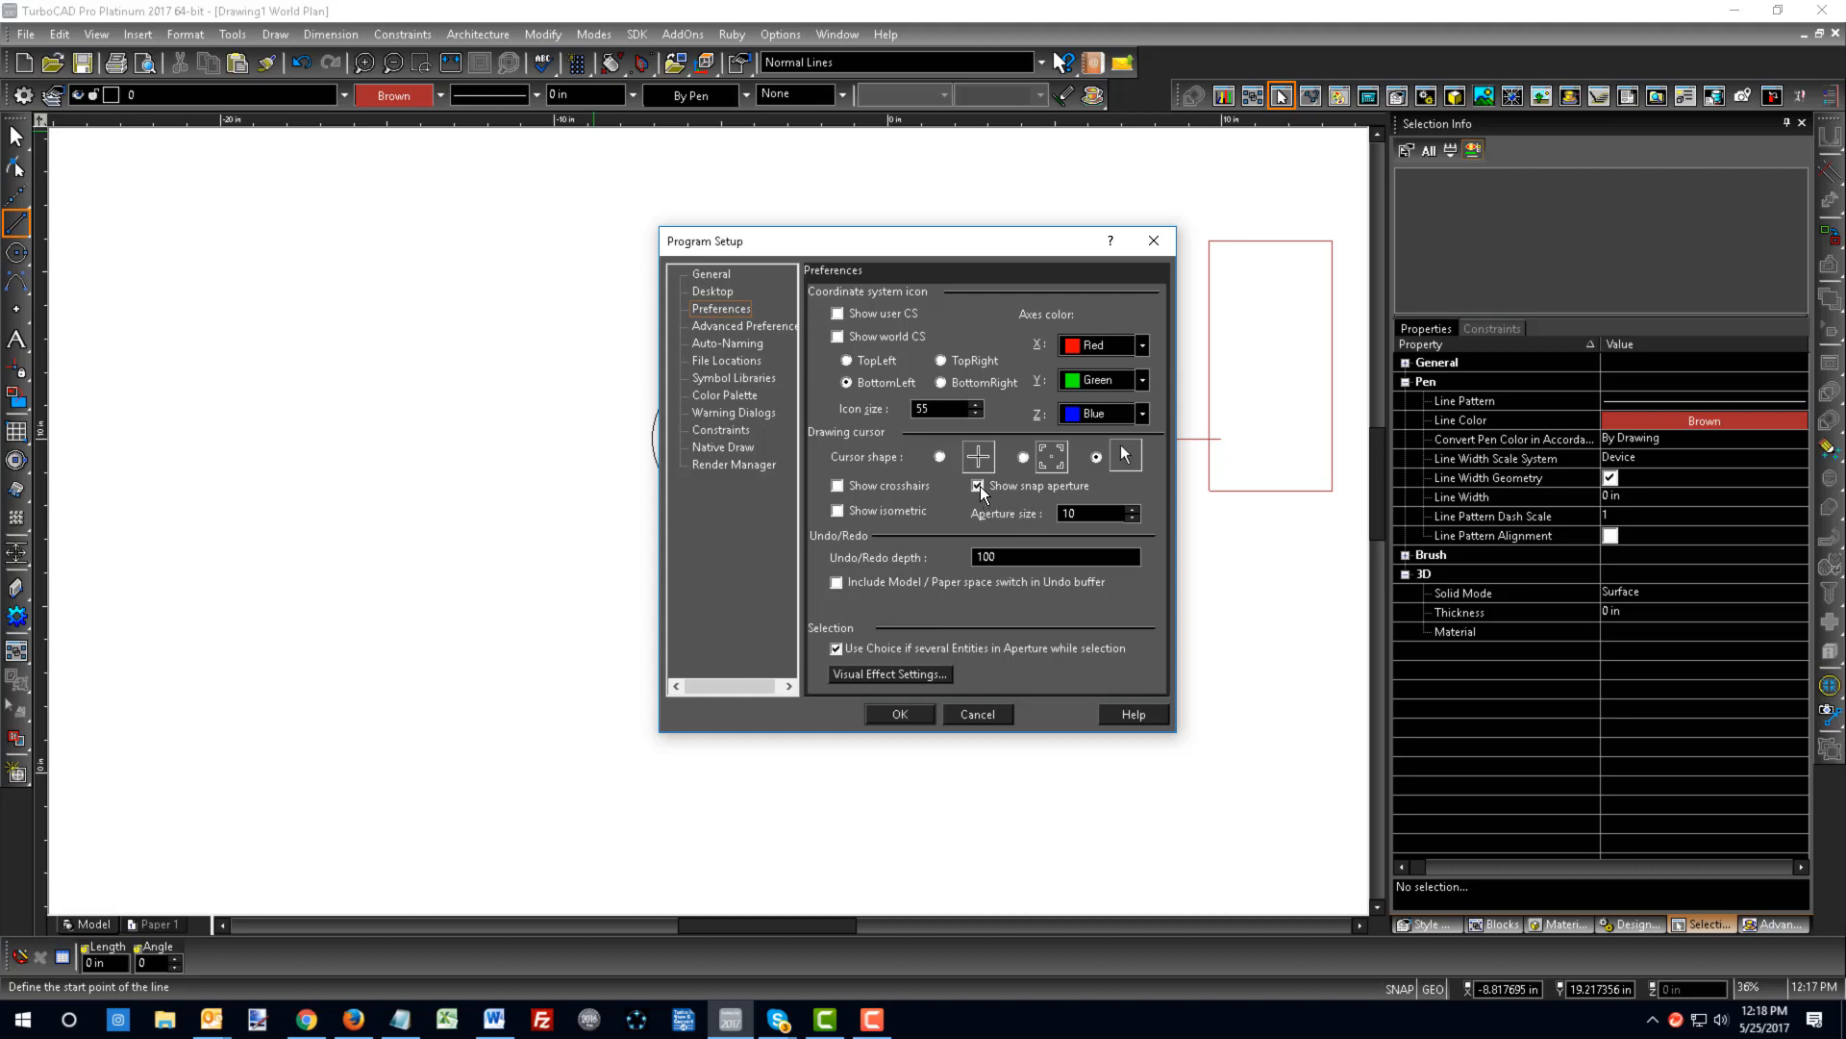
click(902, 720)
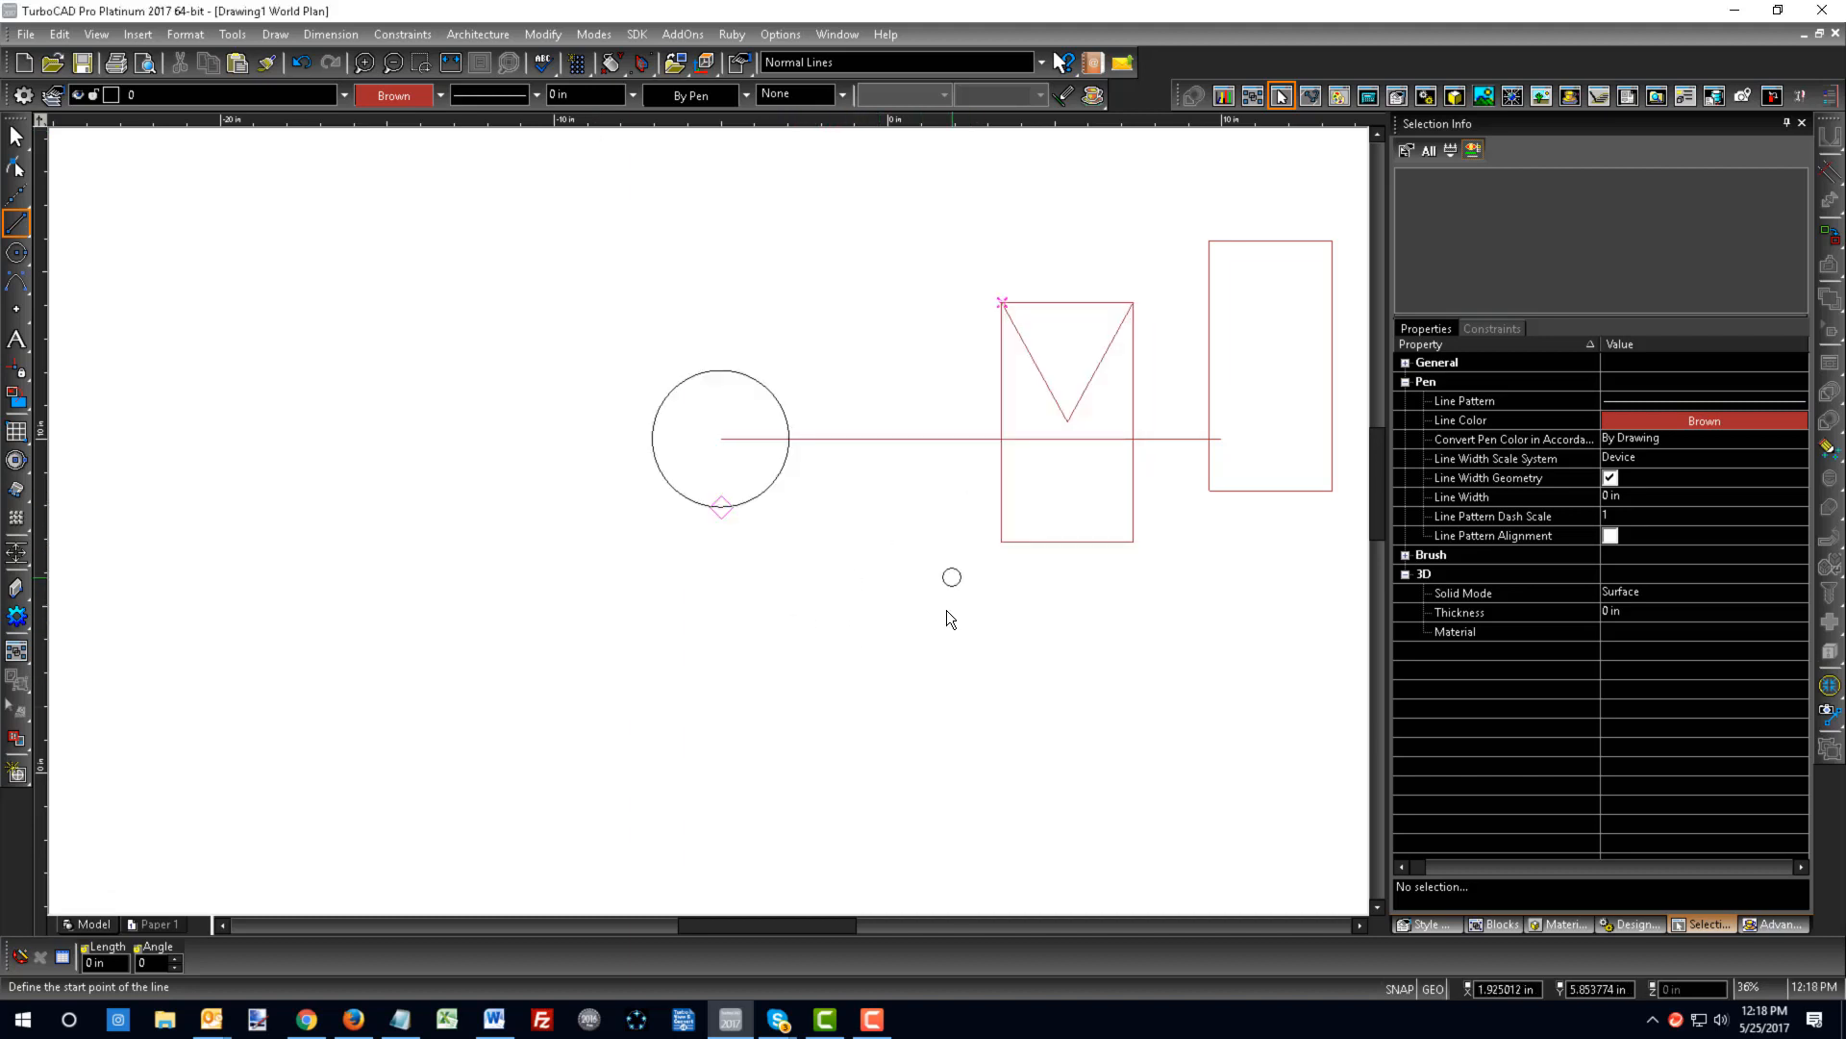
scroll(1005, 539, up, 3)
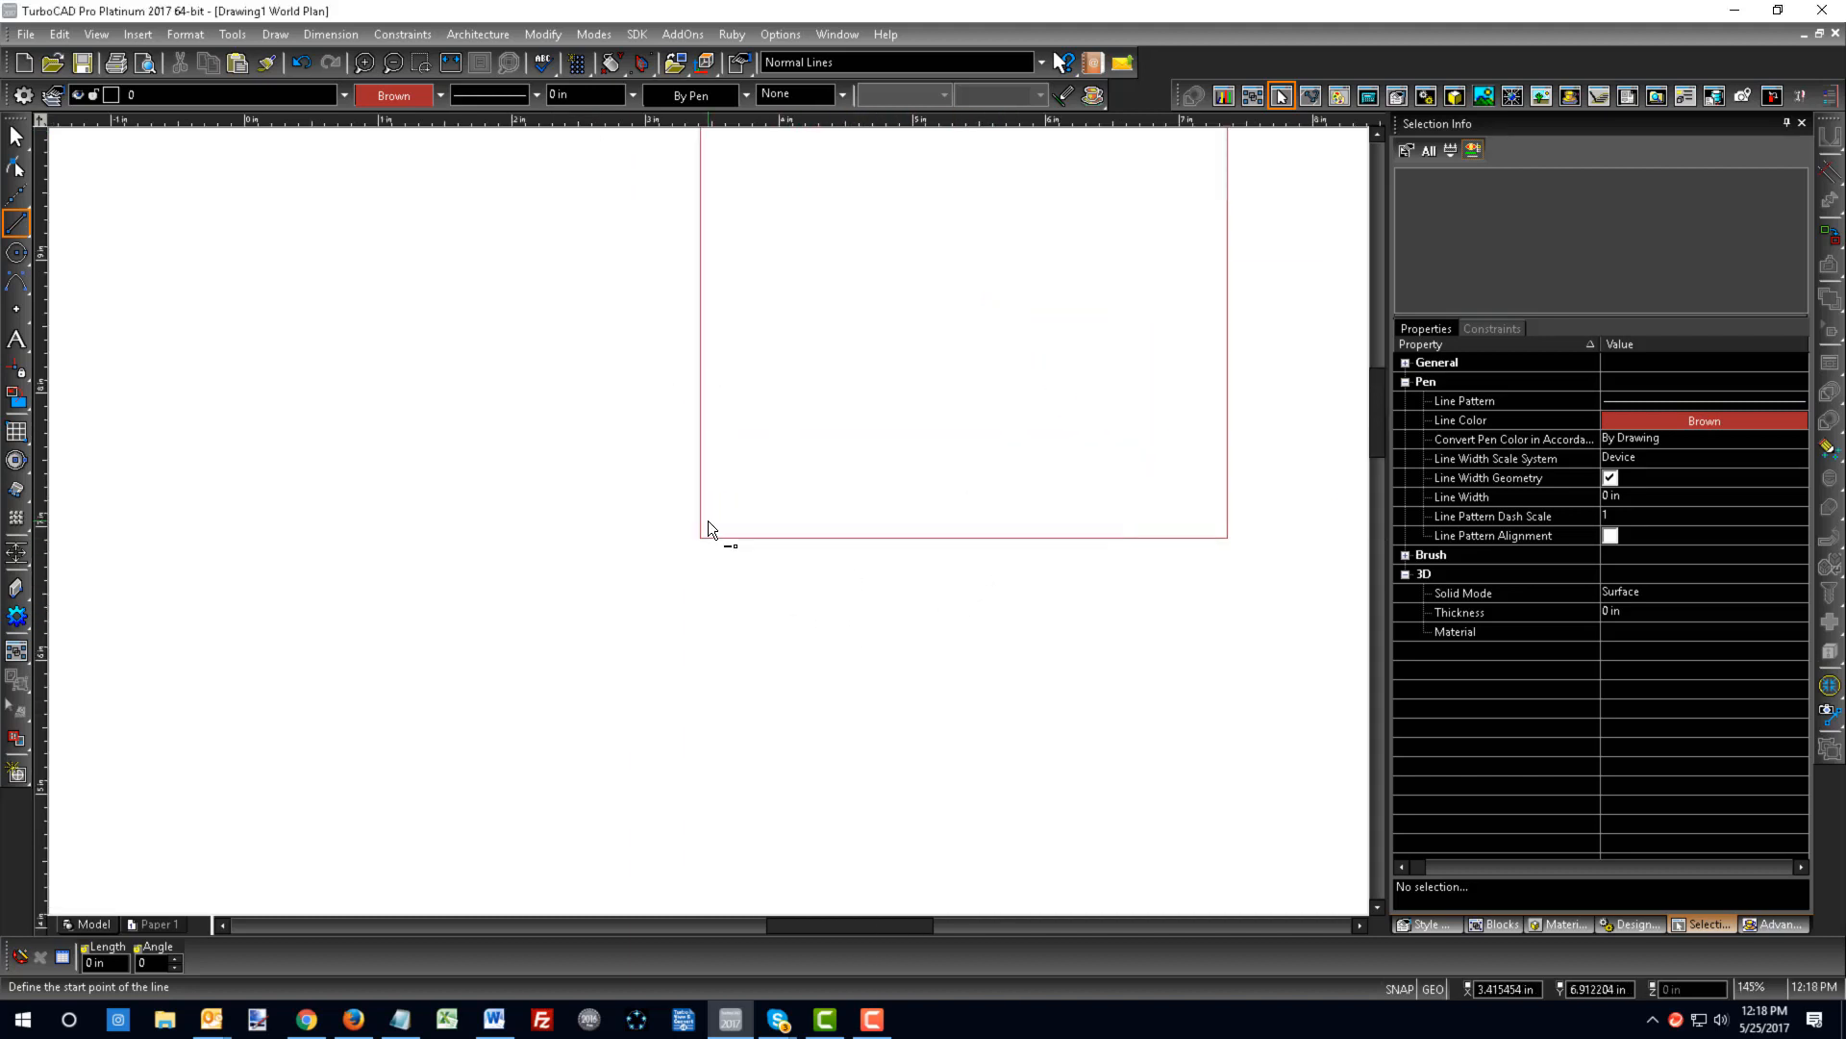
scroll(707, 521, up, 2)
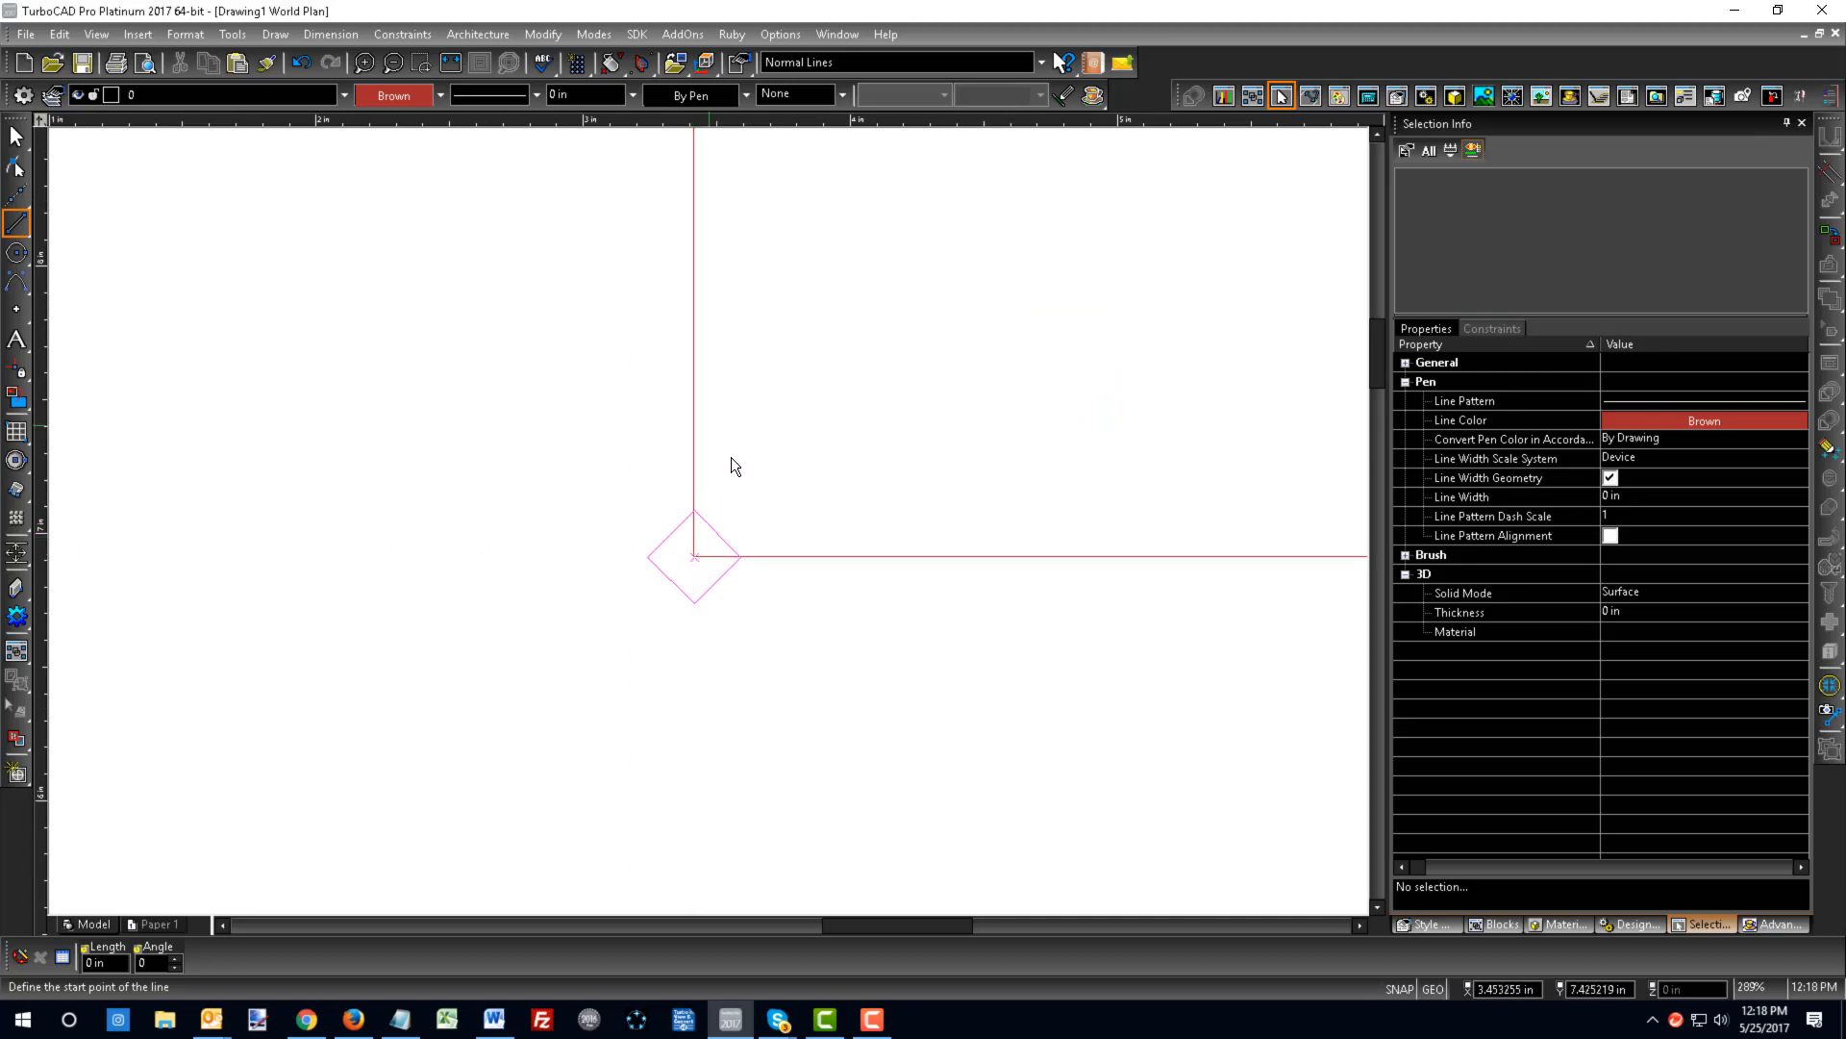
- Review the Quadrant Point snap's In Aperture Only setting in Drawing Aids and try starting a line on the circle's lower-left edge
scroll(989, 573, down, 2)
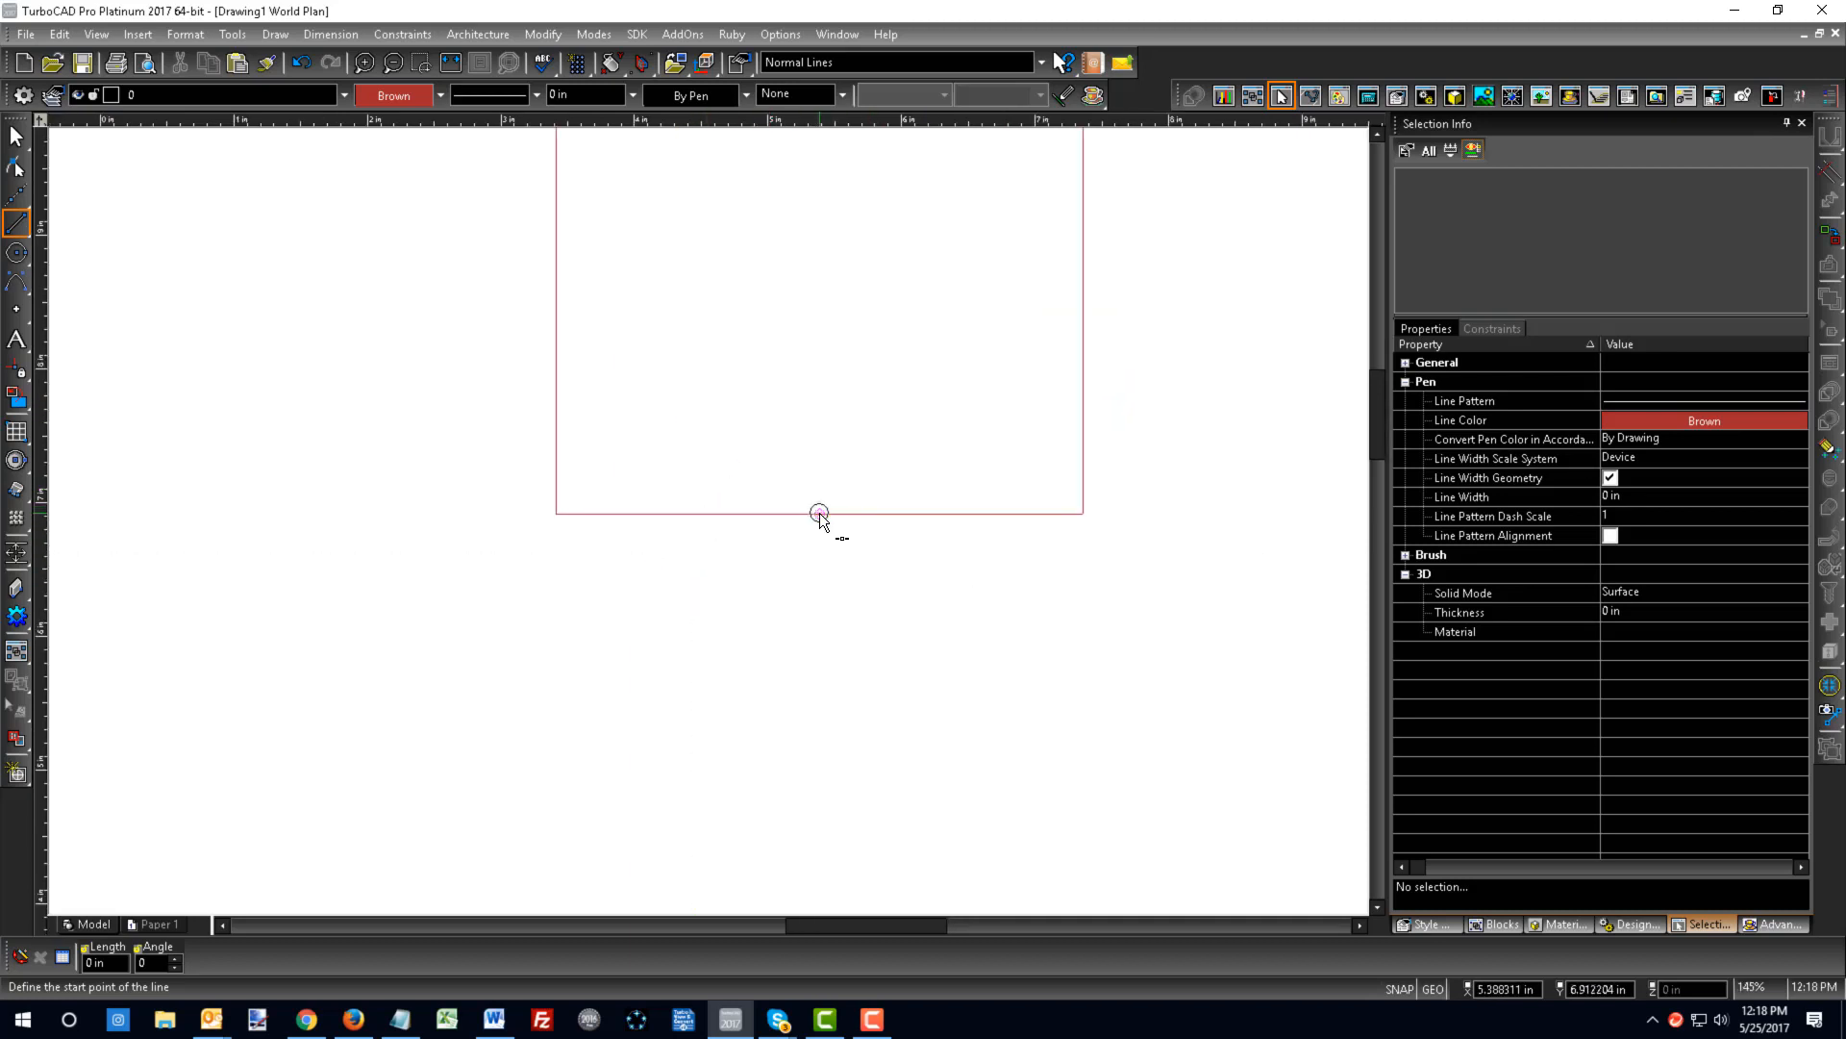
scroll(692, 520, down, 2)
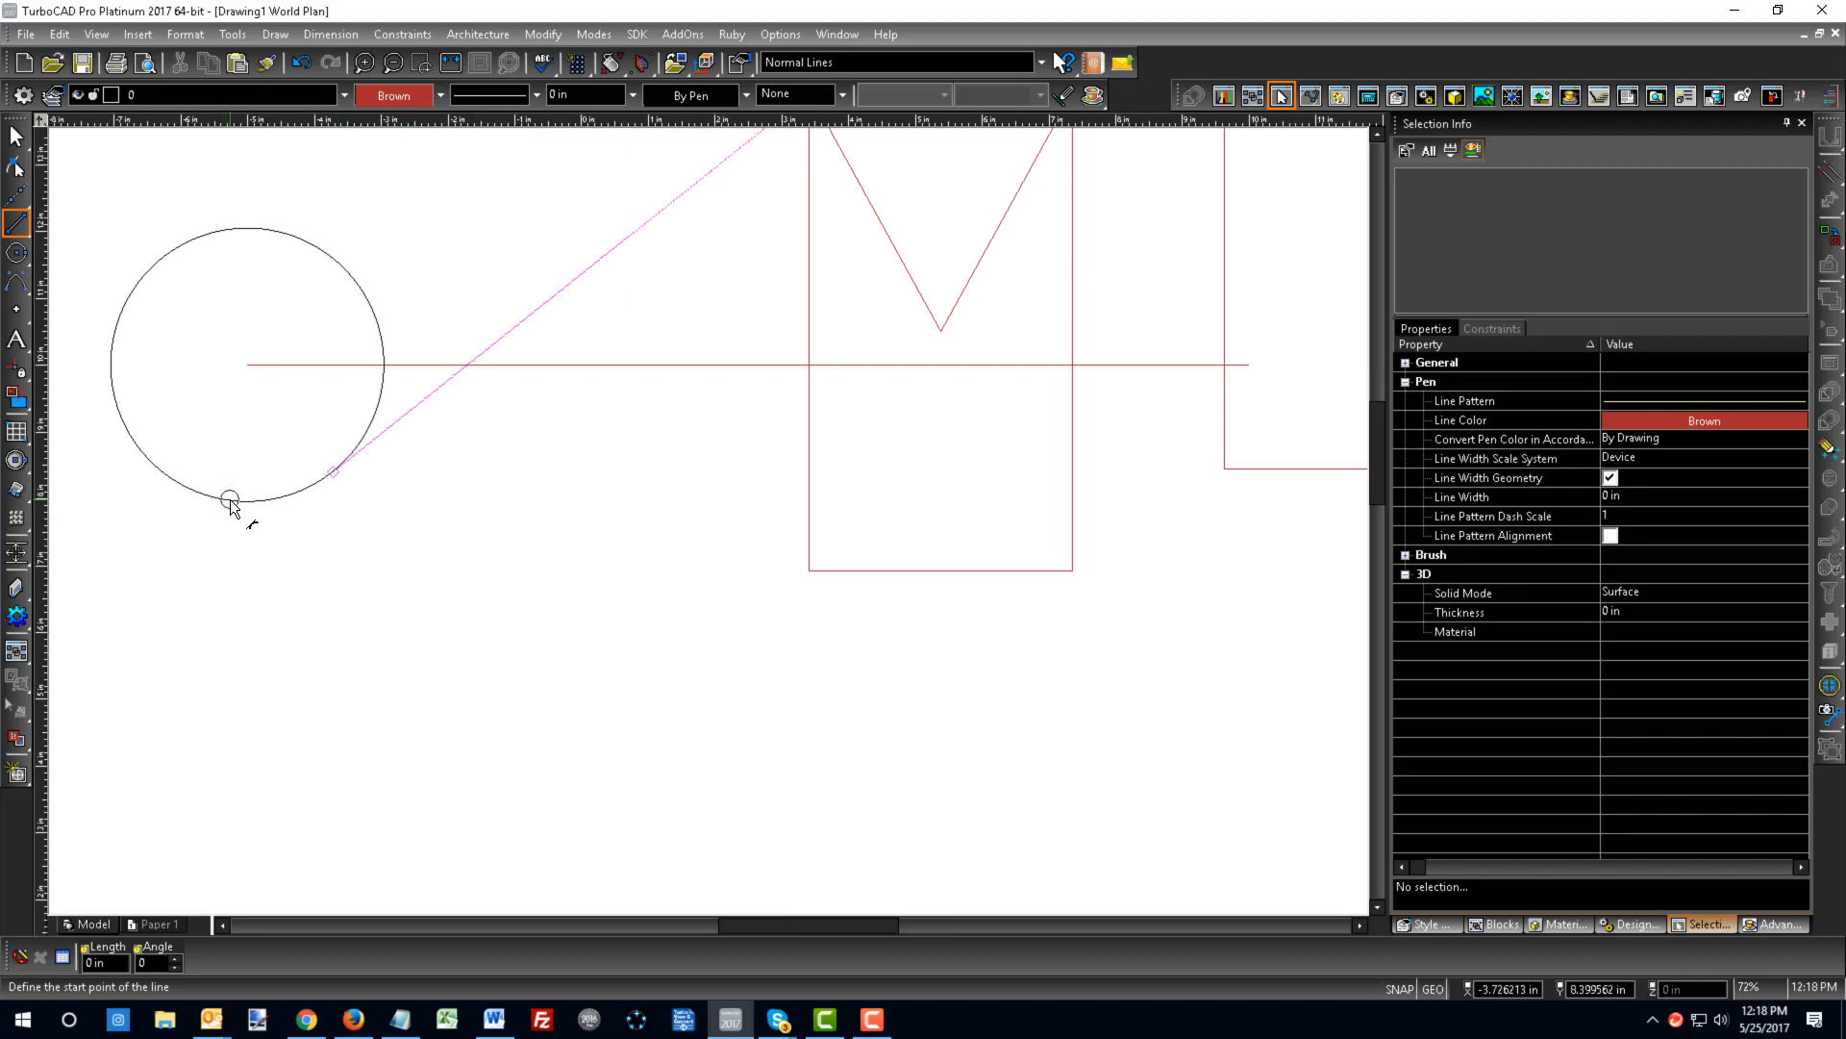
double_click(1389, 989)
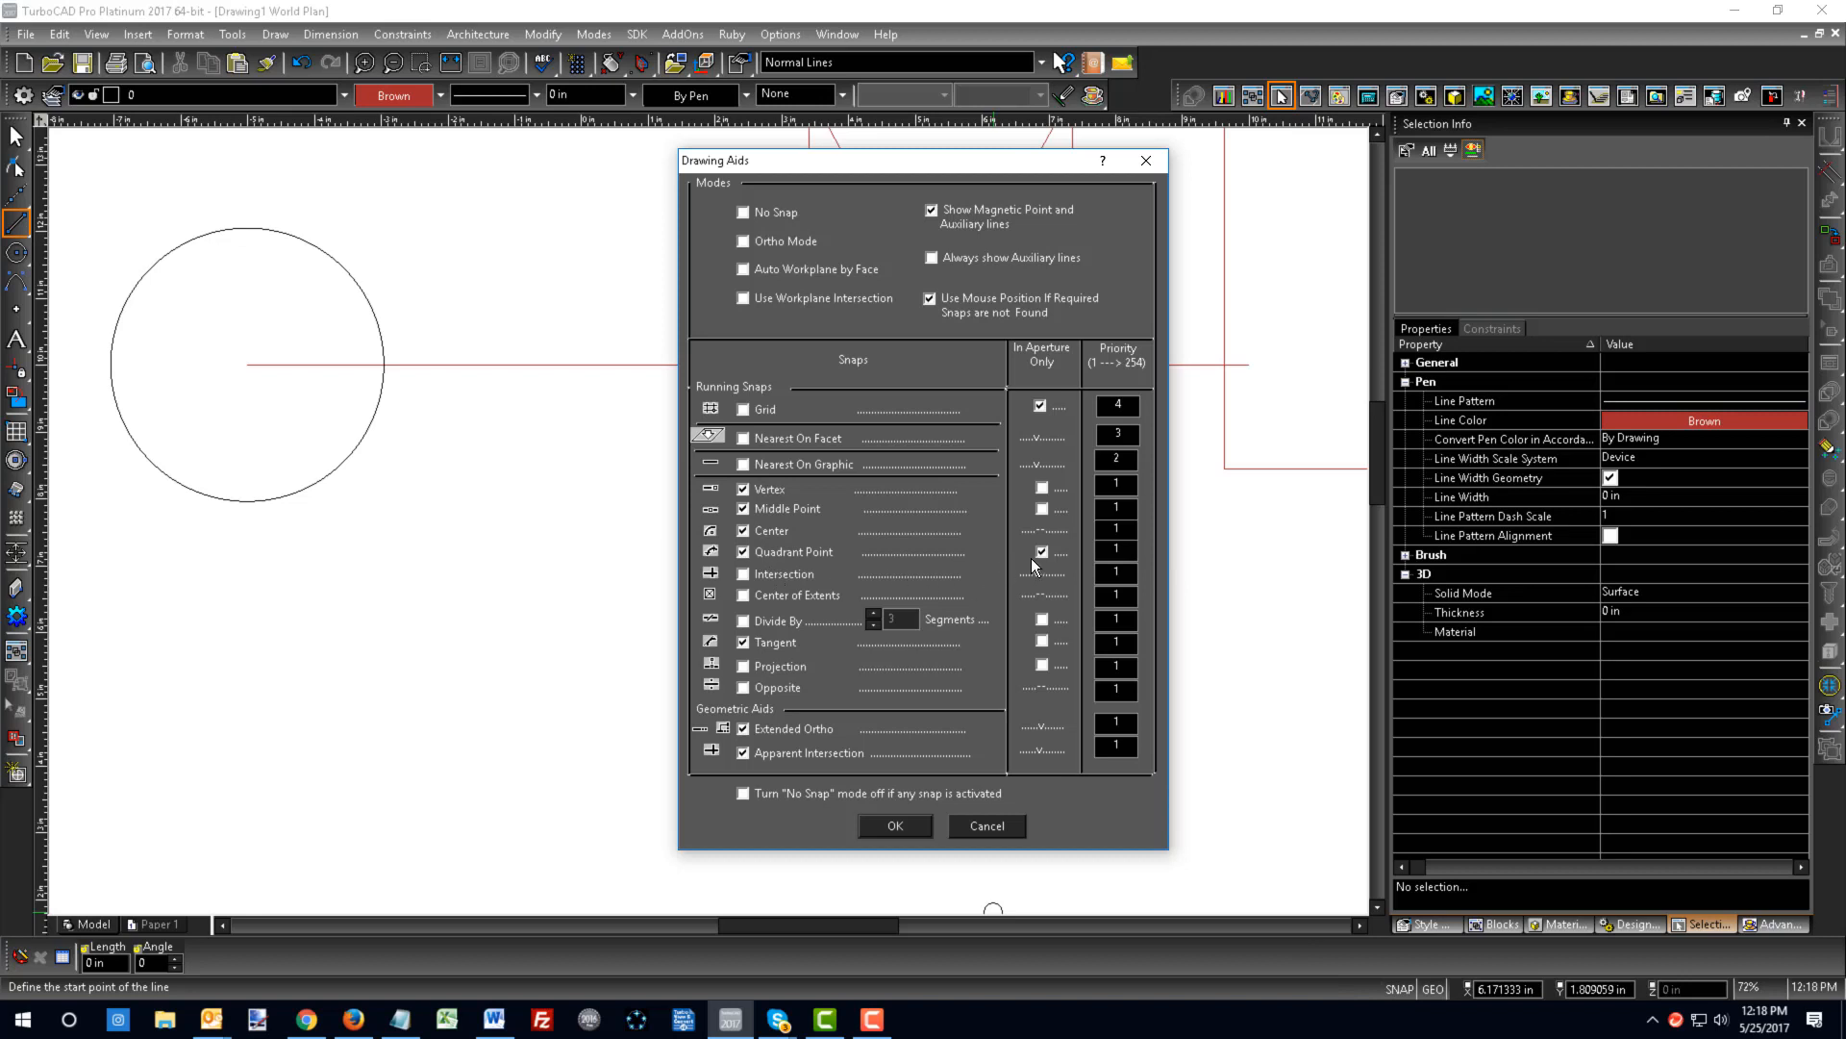
click(904, 827)
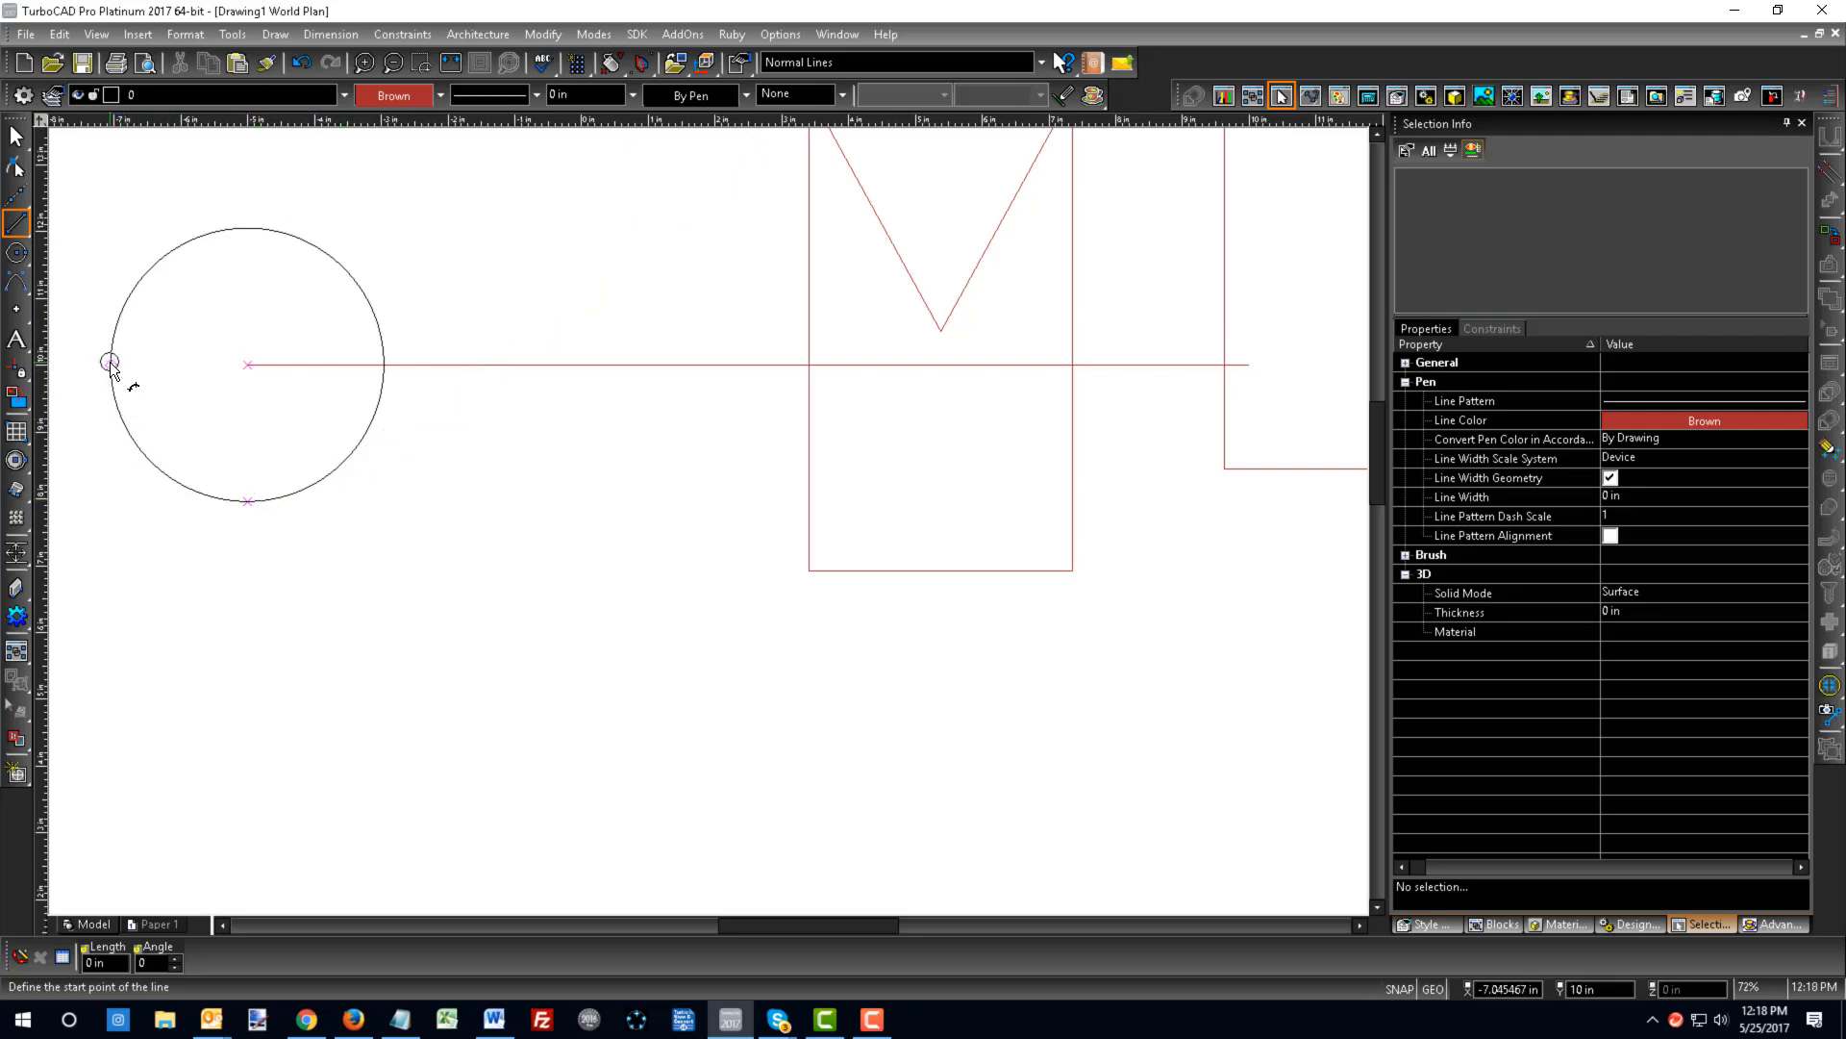
click(130, 435)
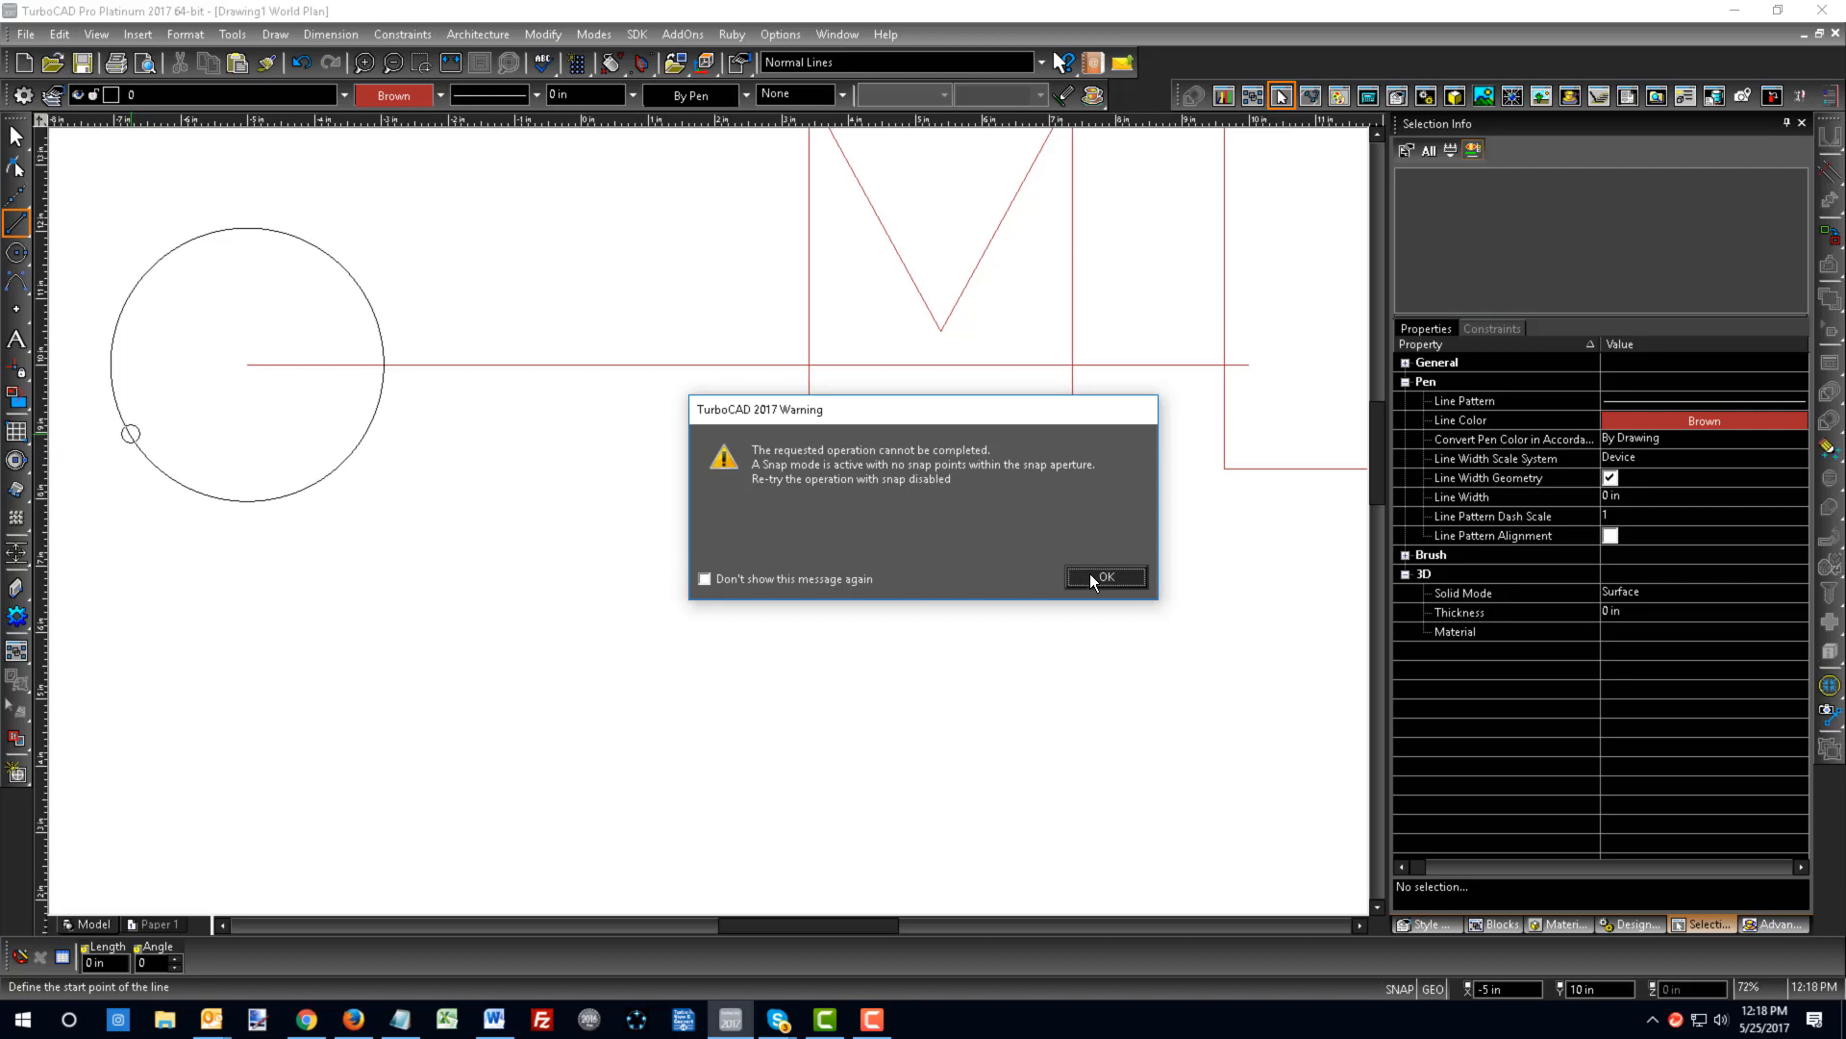
click(1103, 577)
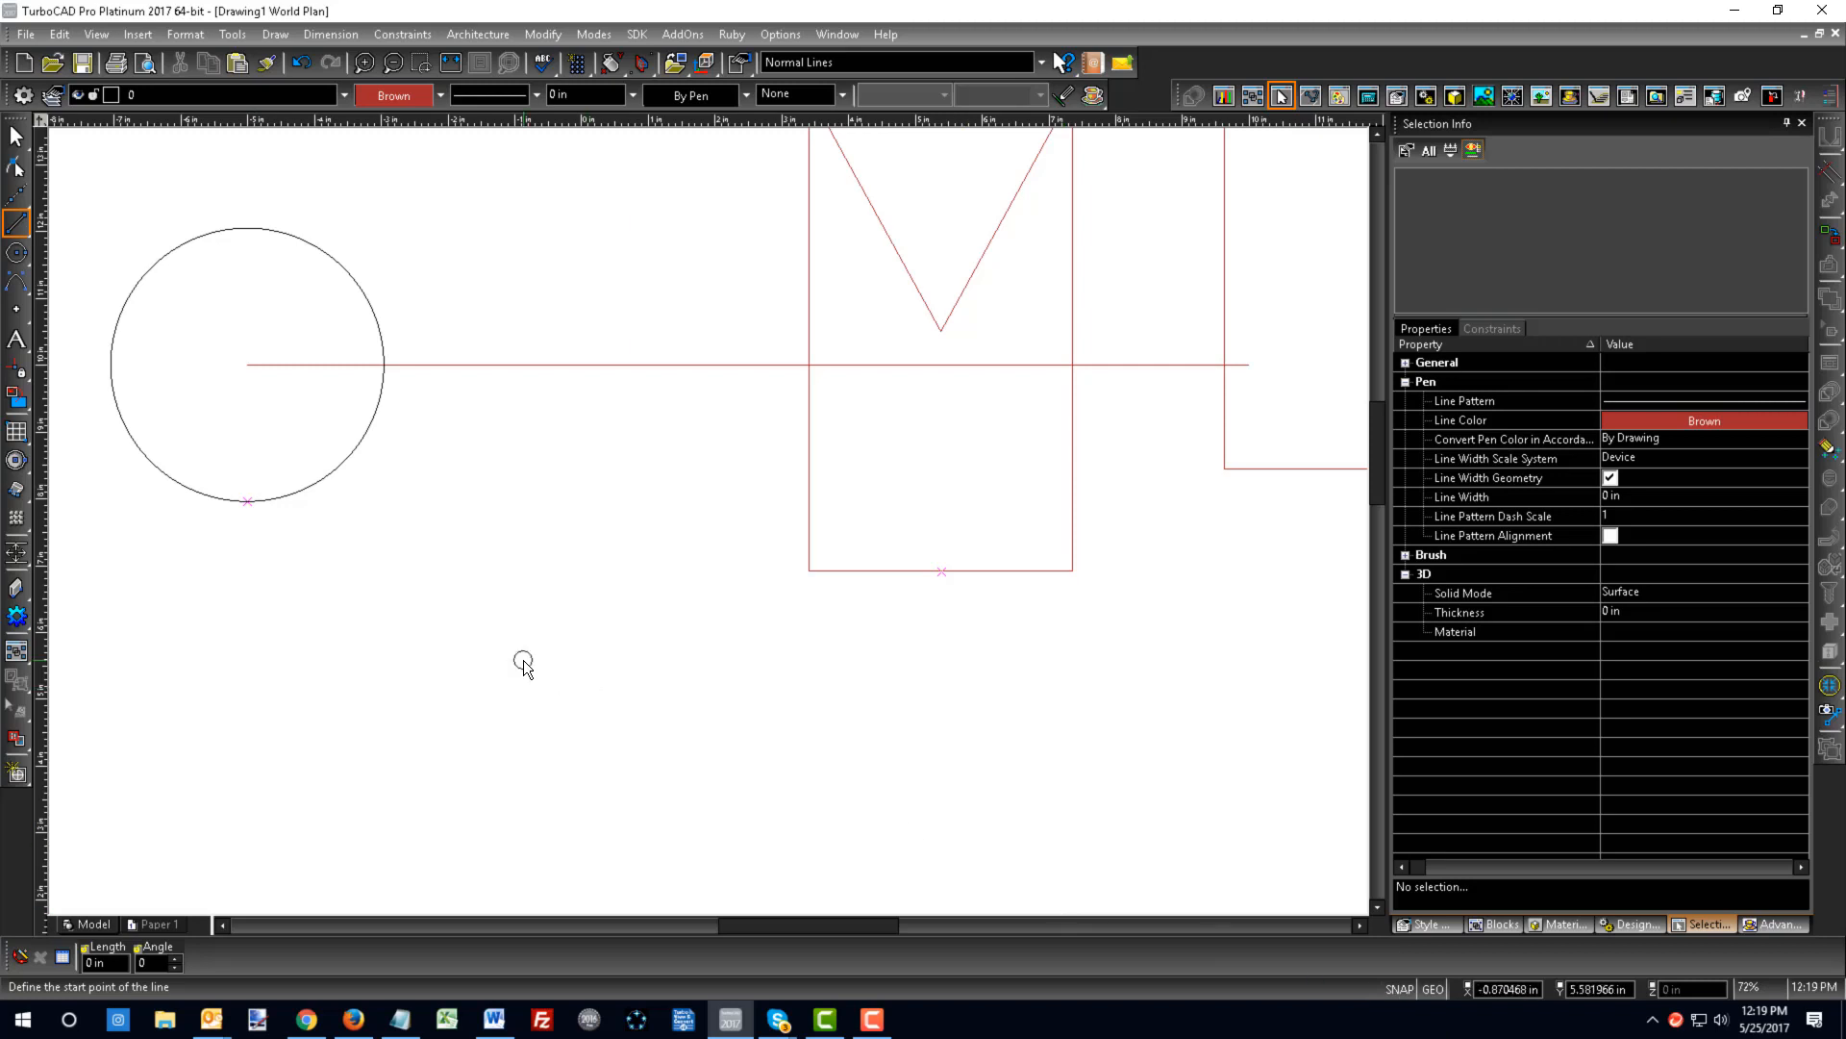
- Draw a vertical line across the circle from its bottom quadrant point to its top quadrant point
click(257, 508)
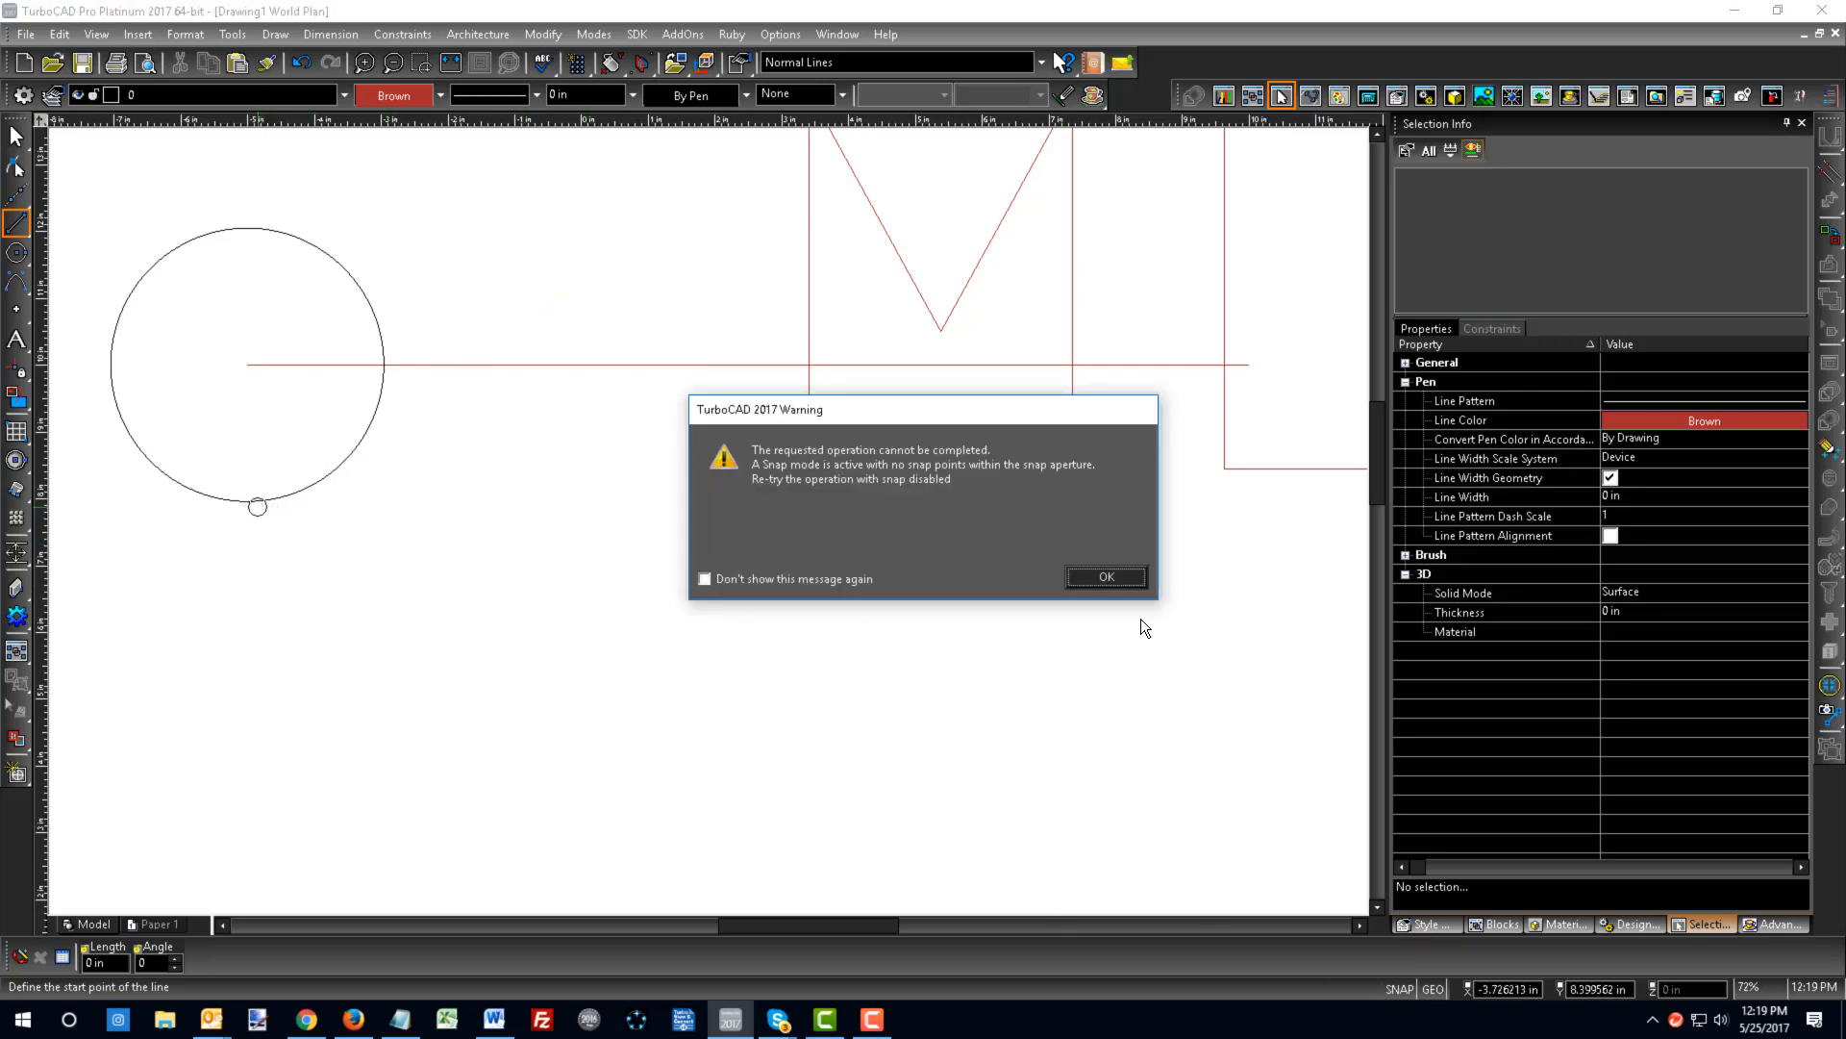
click(1107, 577)
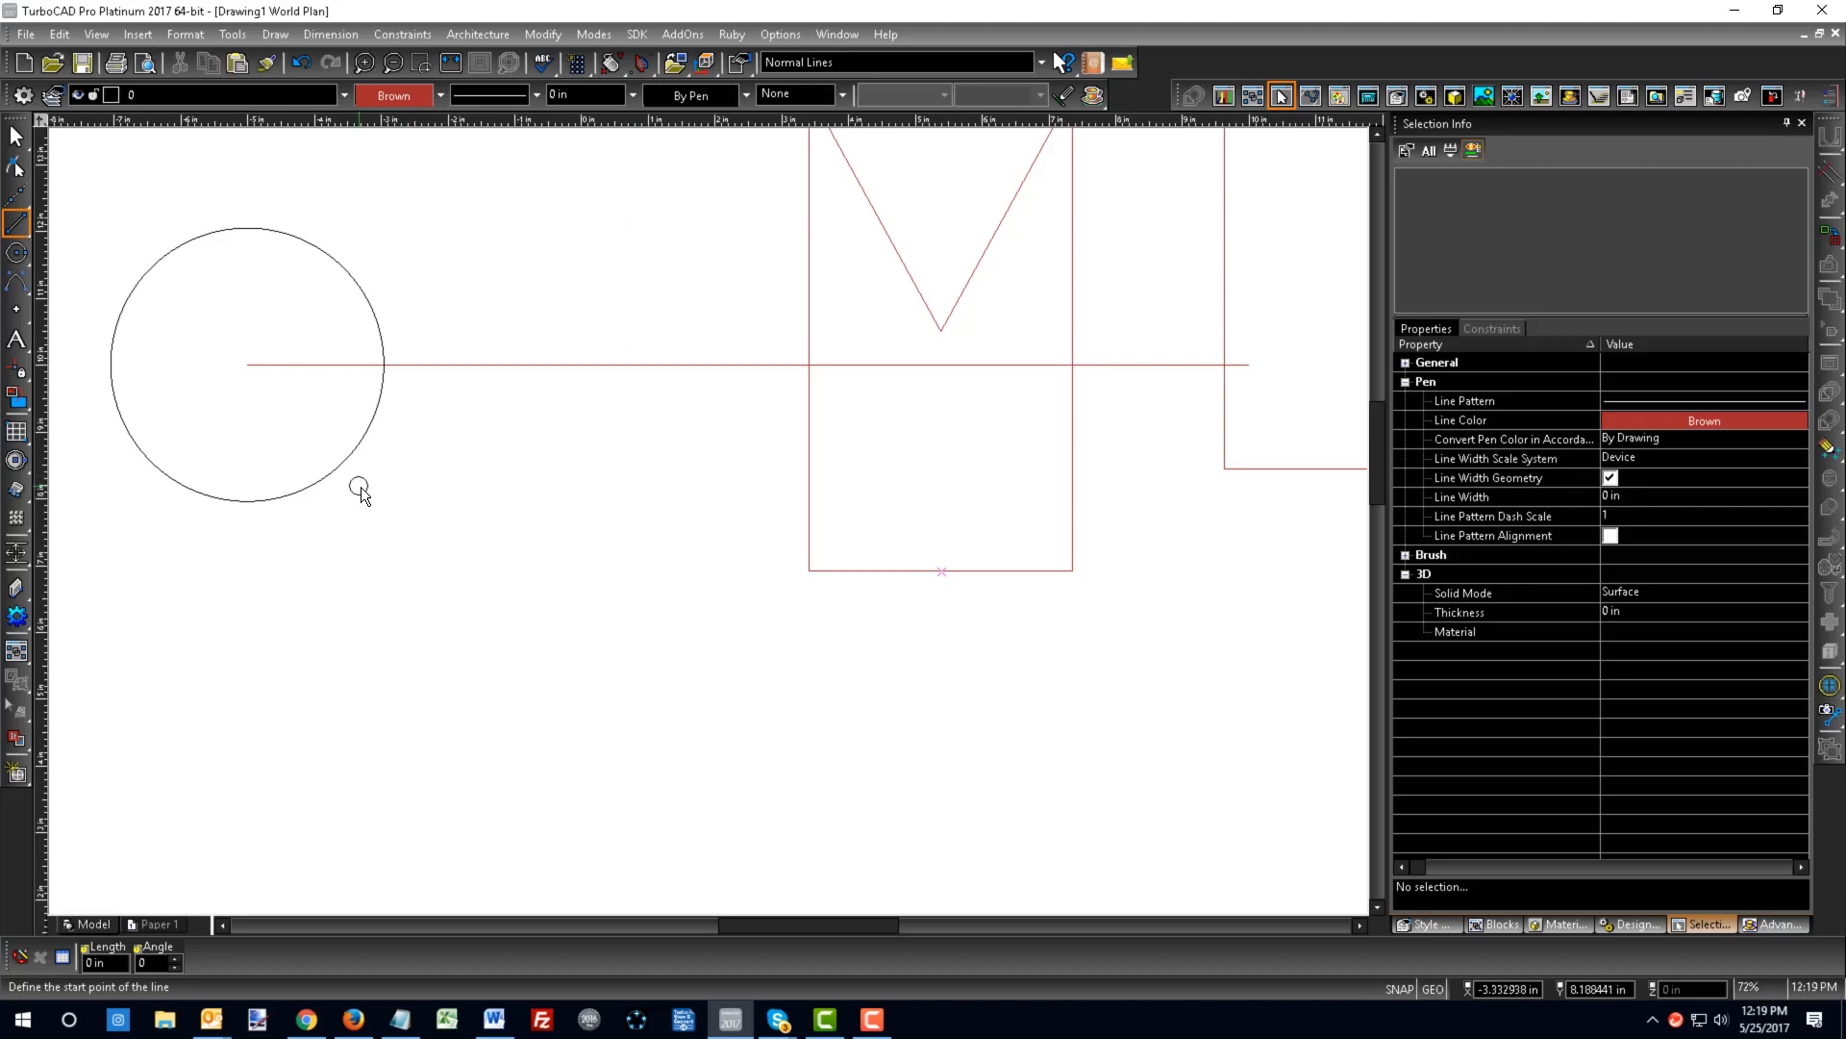
click(242, 504)
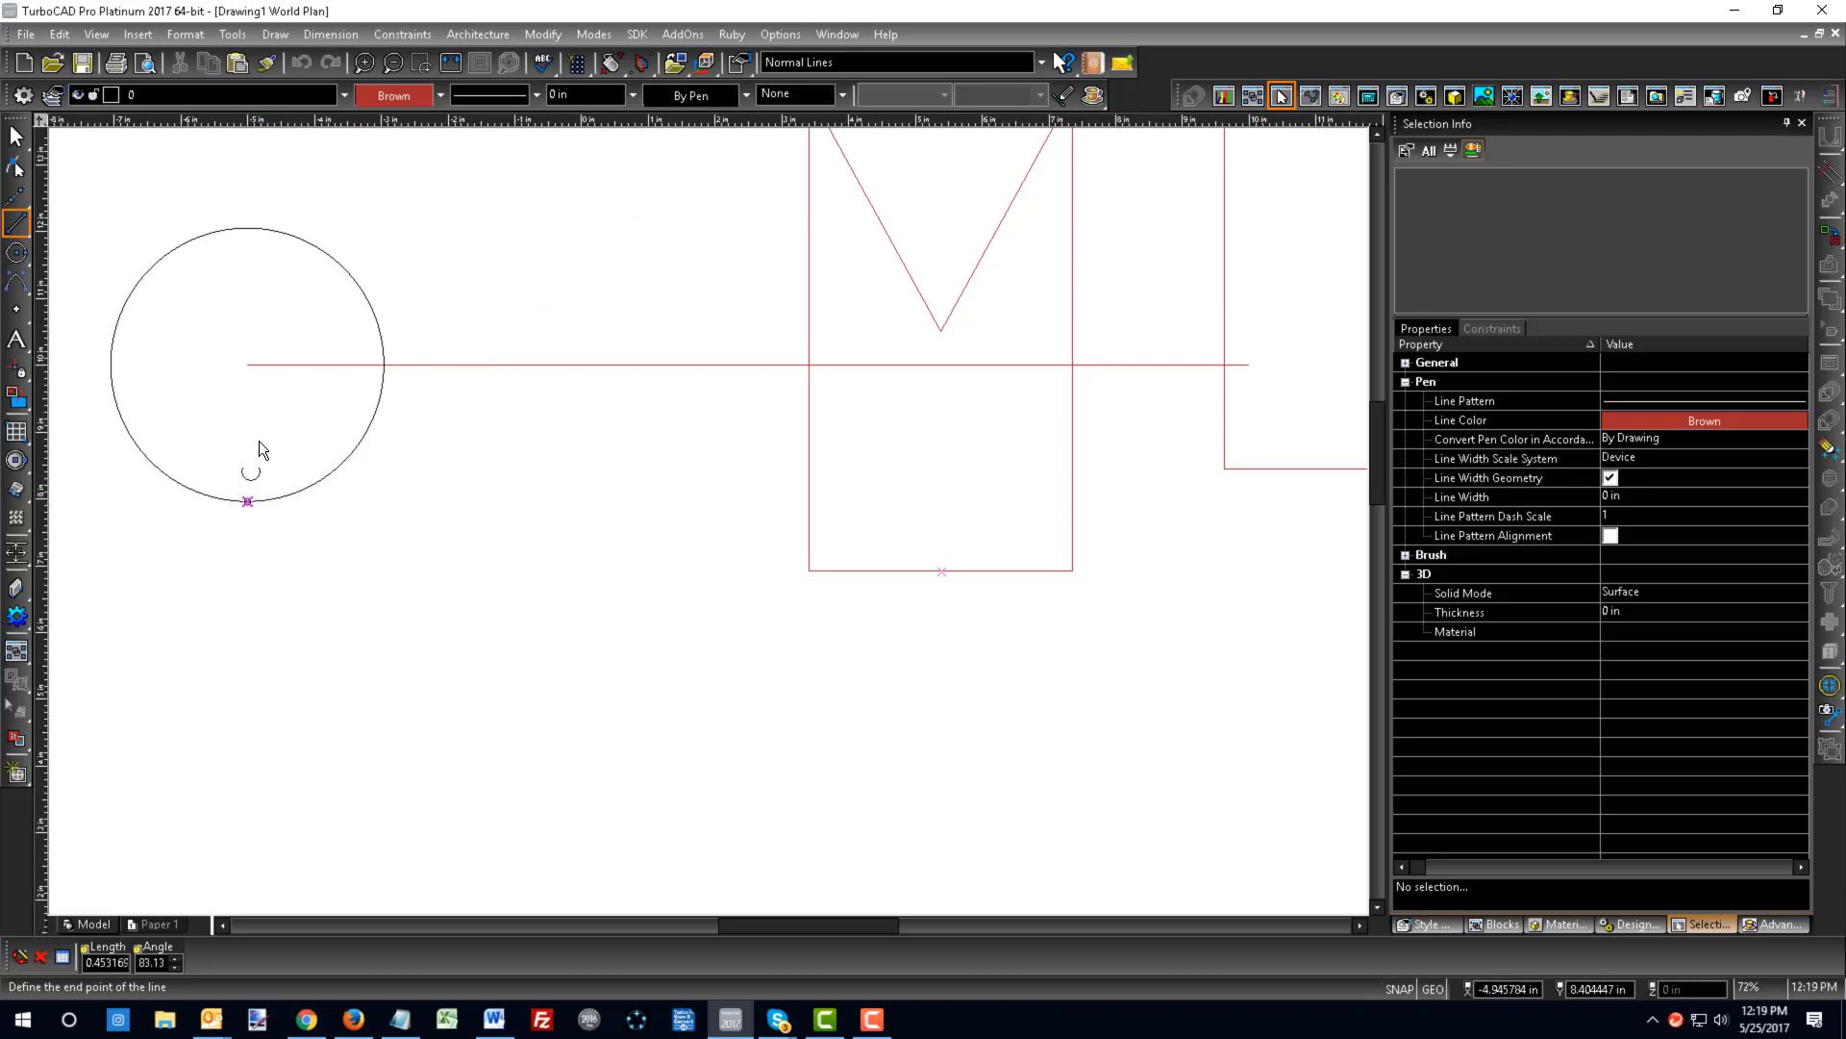
click(247, 229)
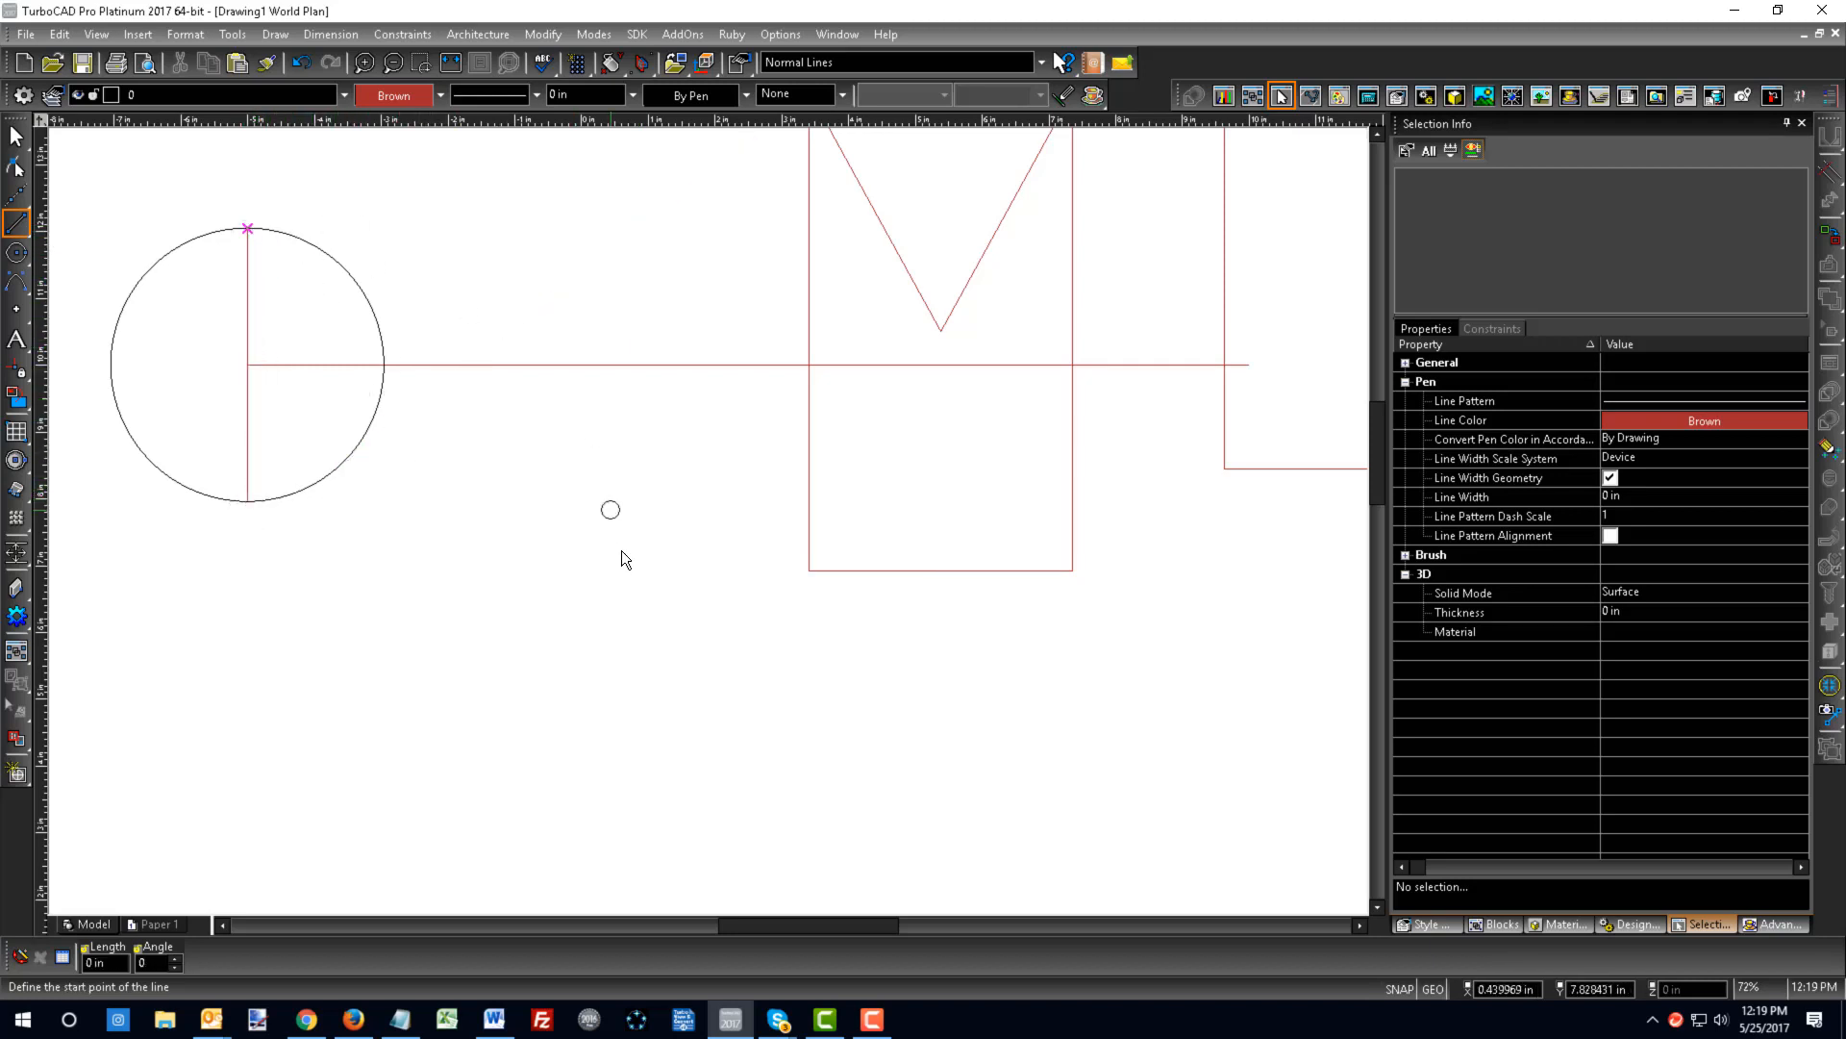
- Draw two lines from the circle's left quadrant point, one to its top quadrant point and one to its bottom quadrant point
click(1401, 990)
click(114, 387)
click(1106, 577)
click(110, 374)
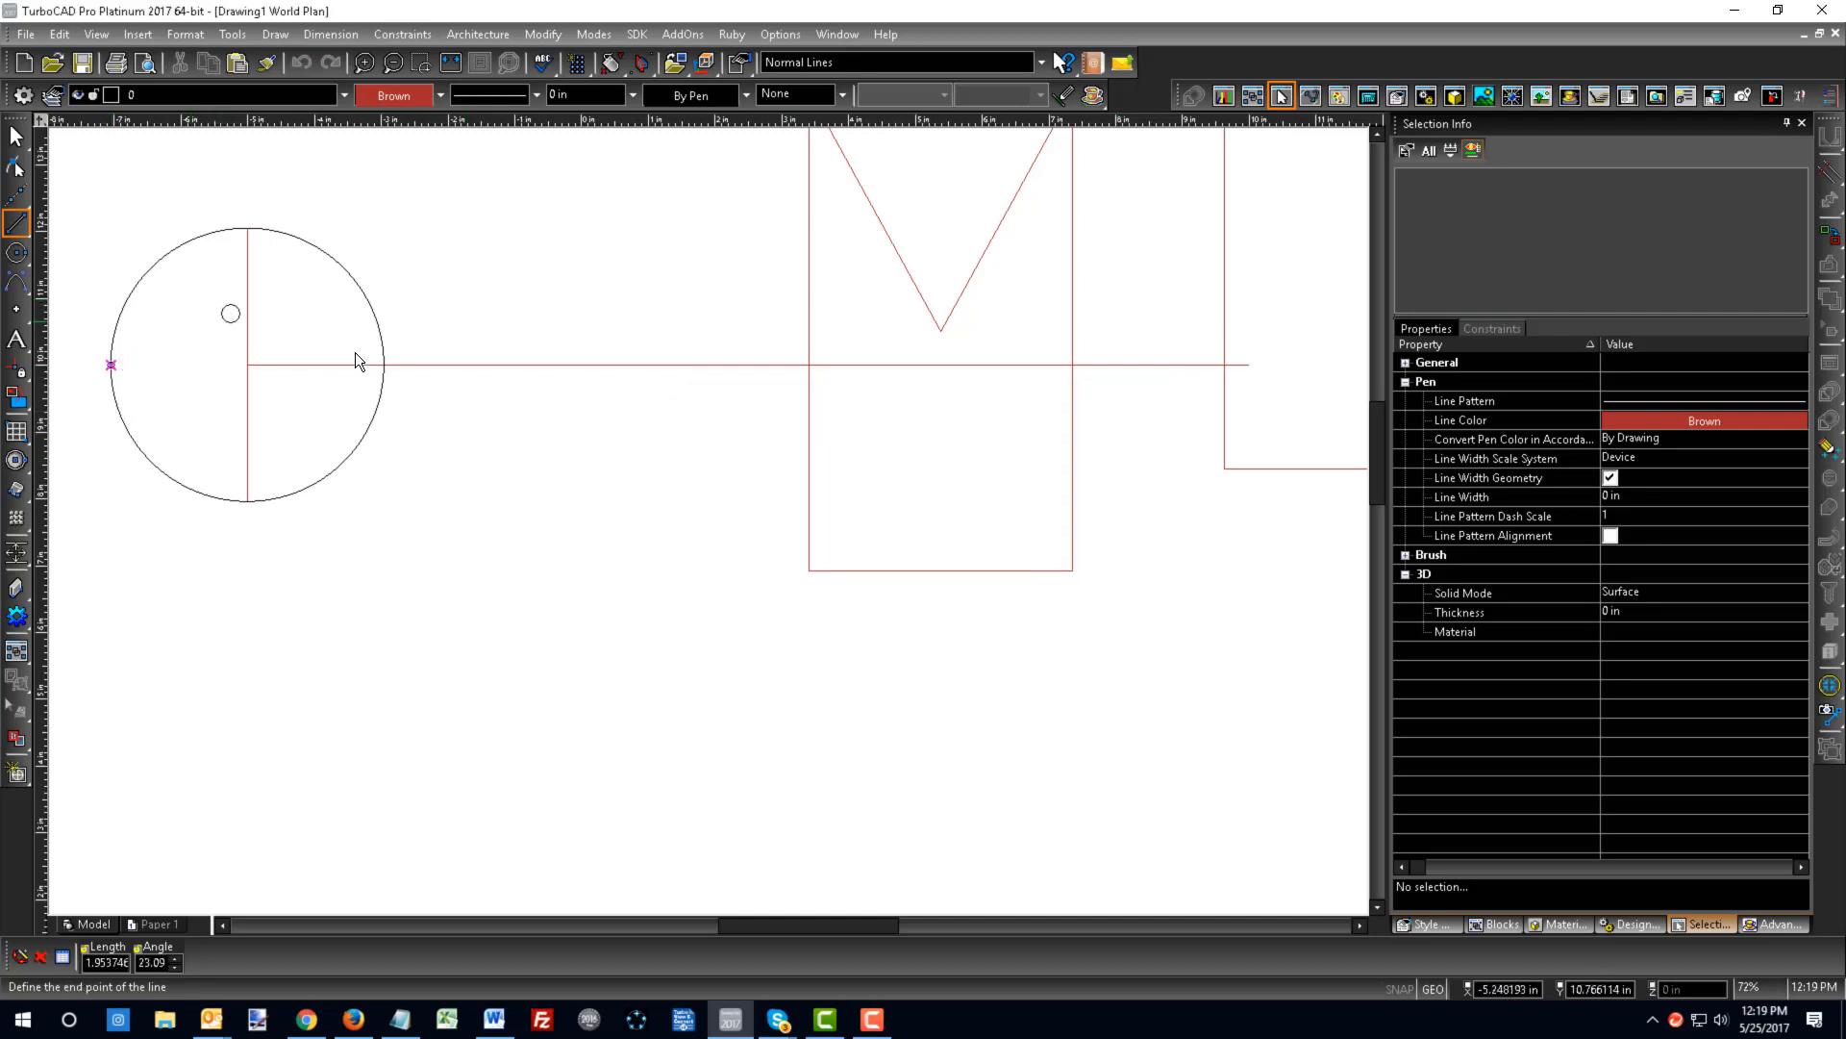
click(248, 231)
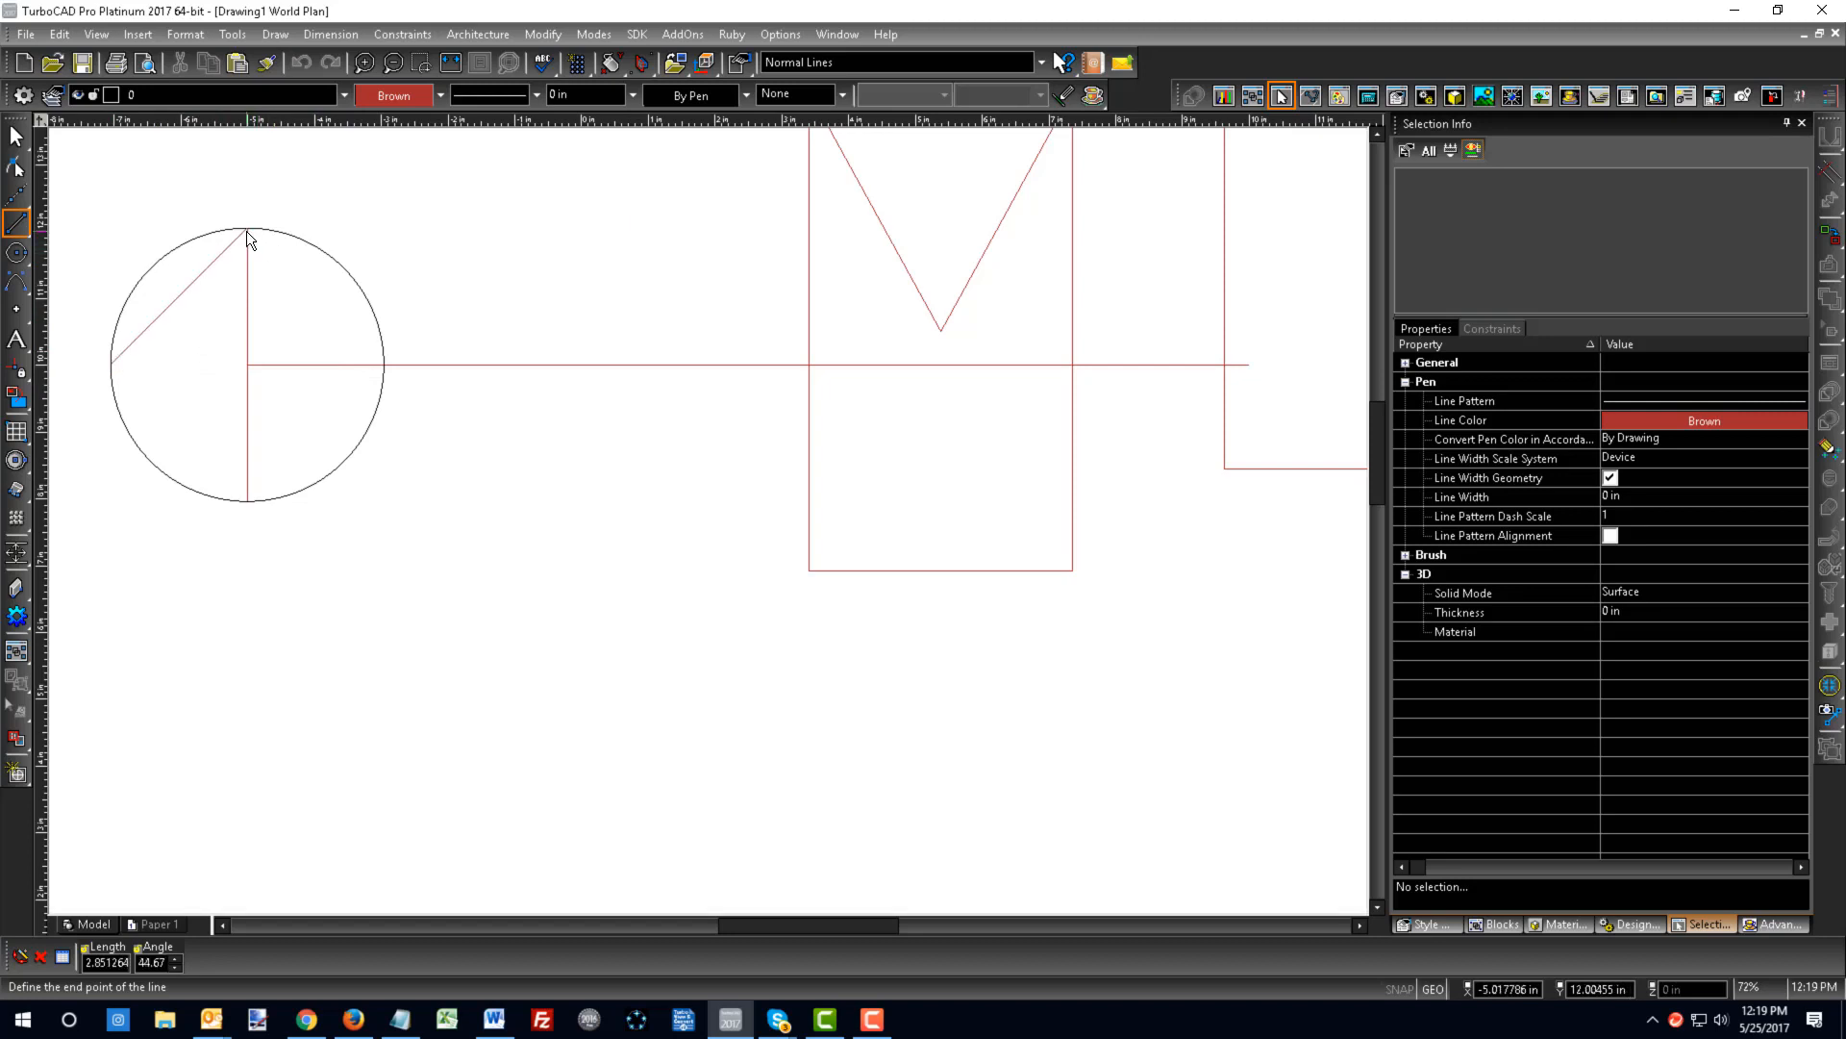
click(112, 364)
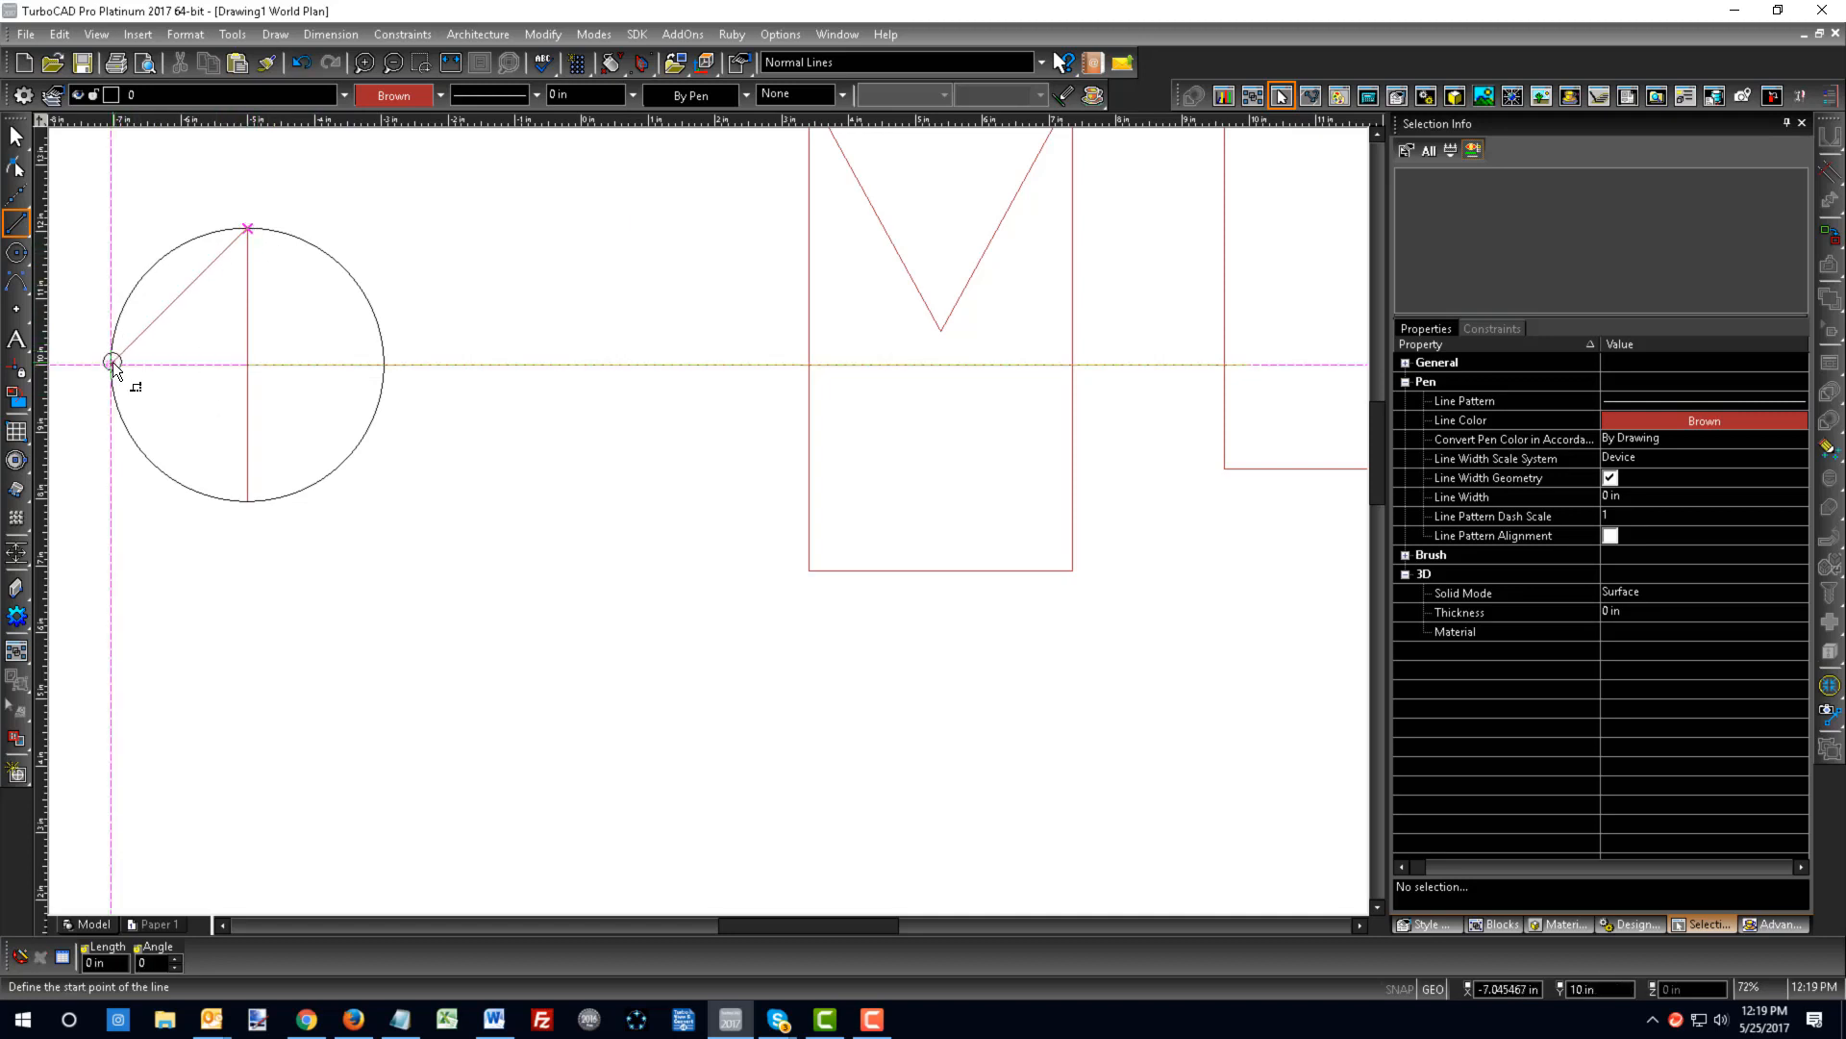
click(246, 499)
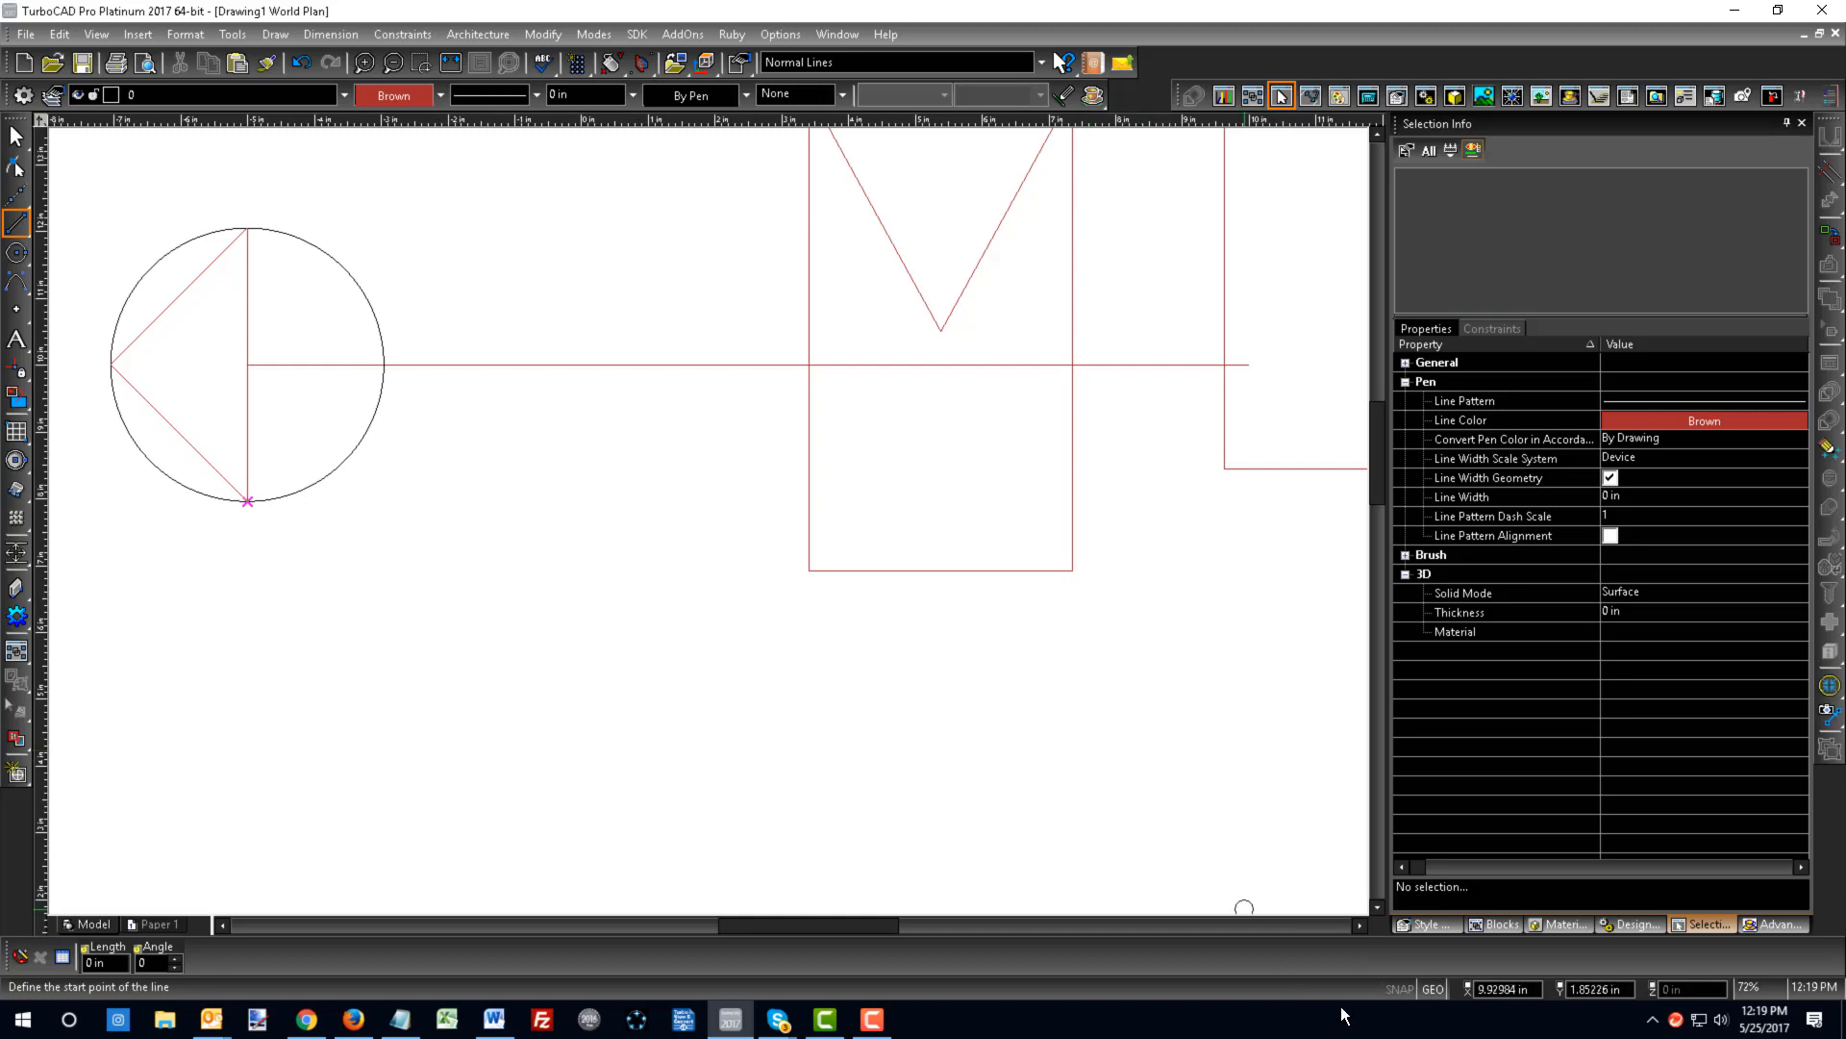
- Check the running snaps in Drawing Aids and draw a line joining the midpoints of the right rectangle's two vertical sides
scroll(615, 510, down, 1)
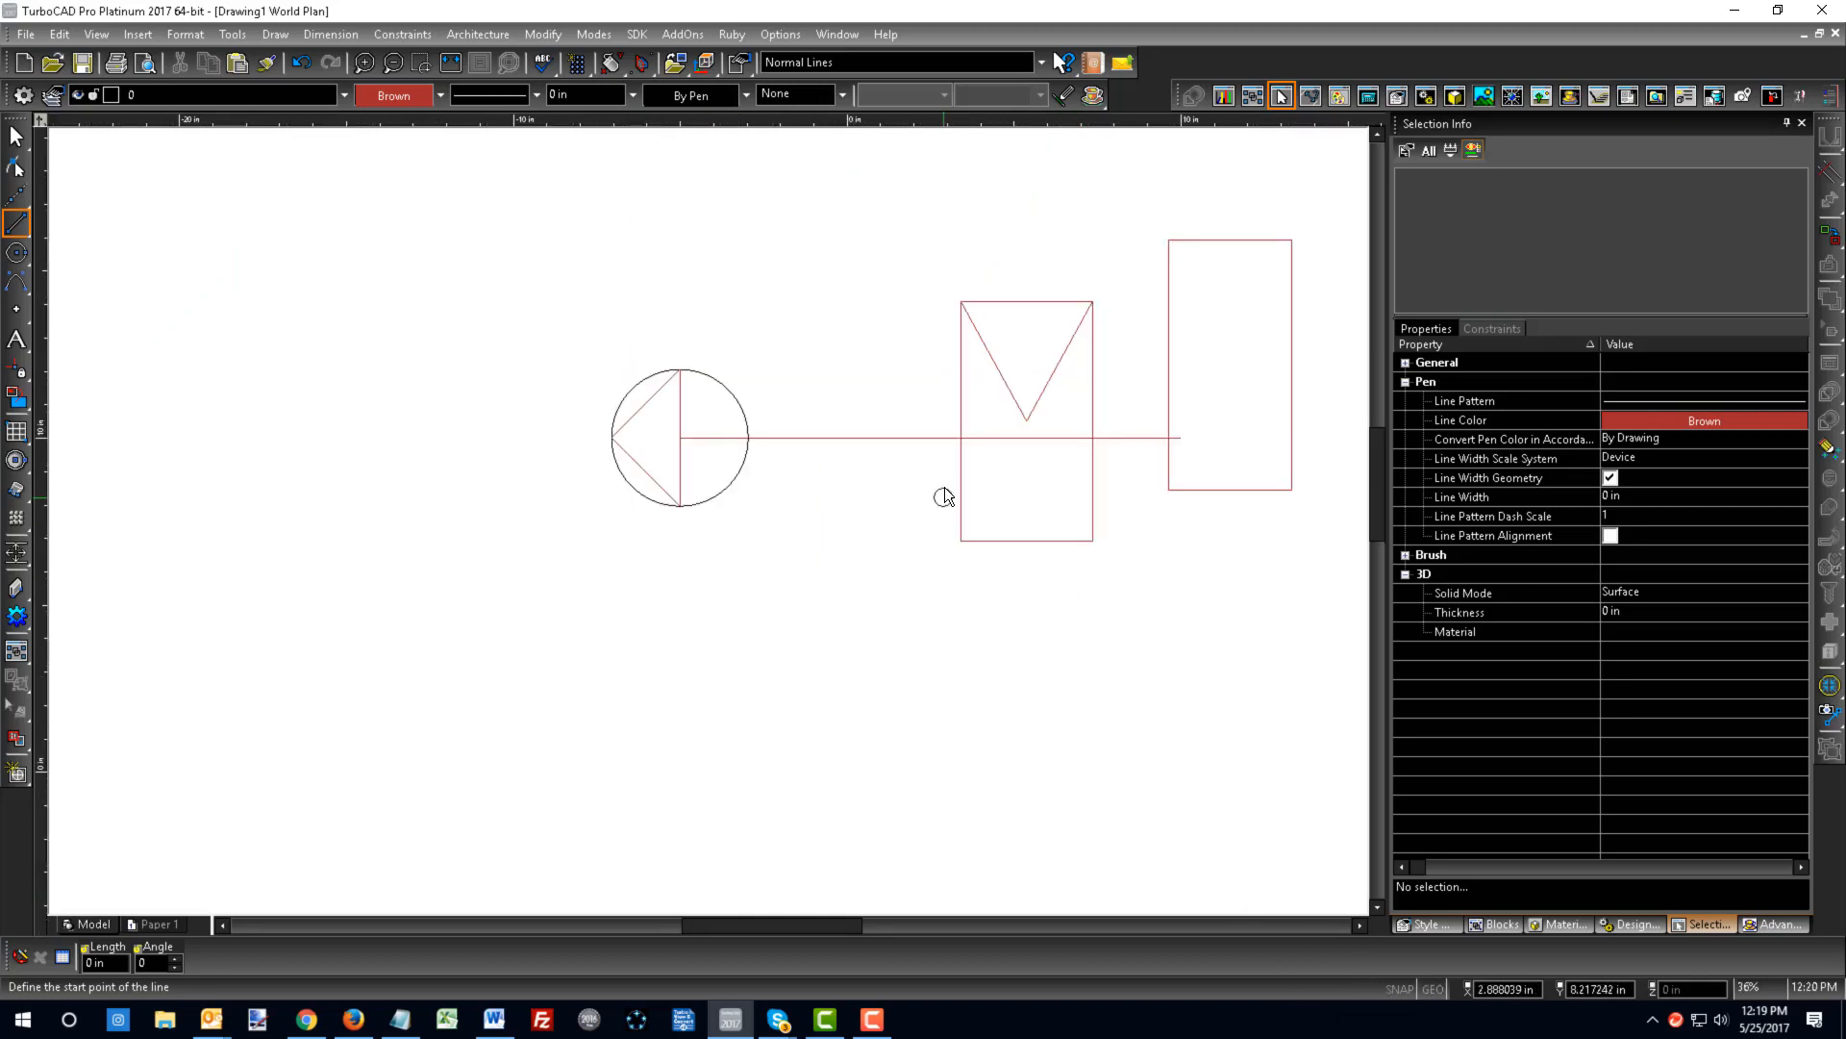
scroll(708, 523, up, 1)
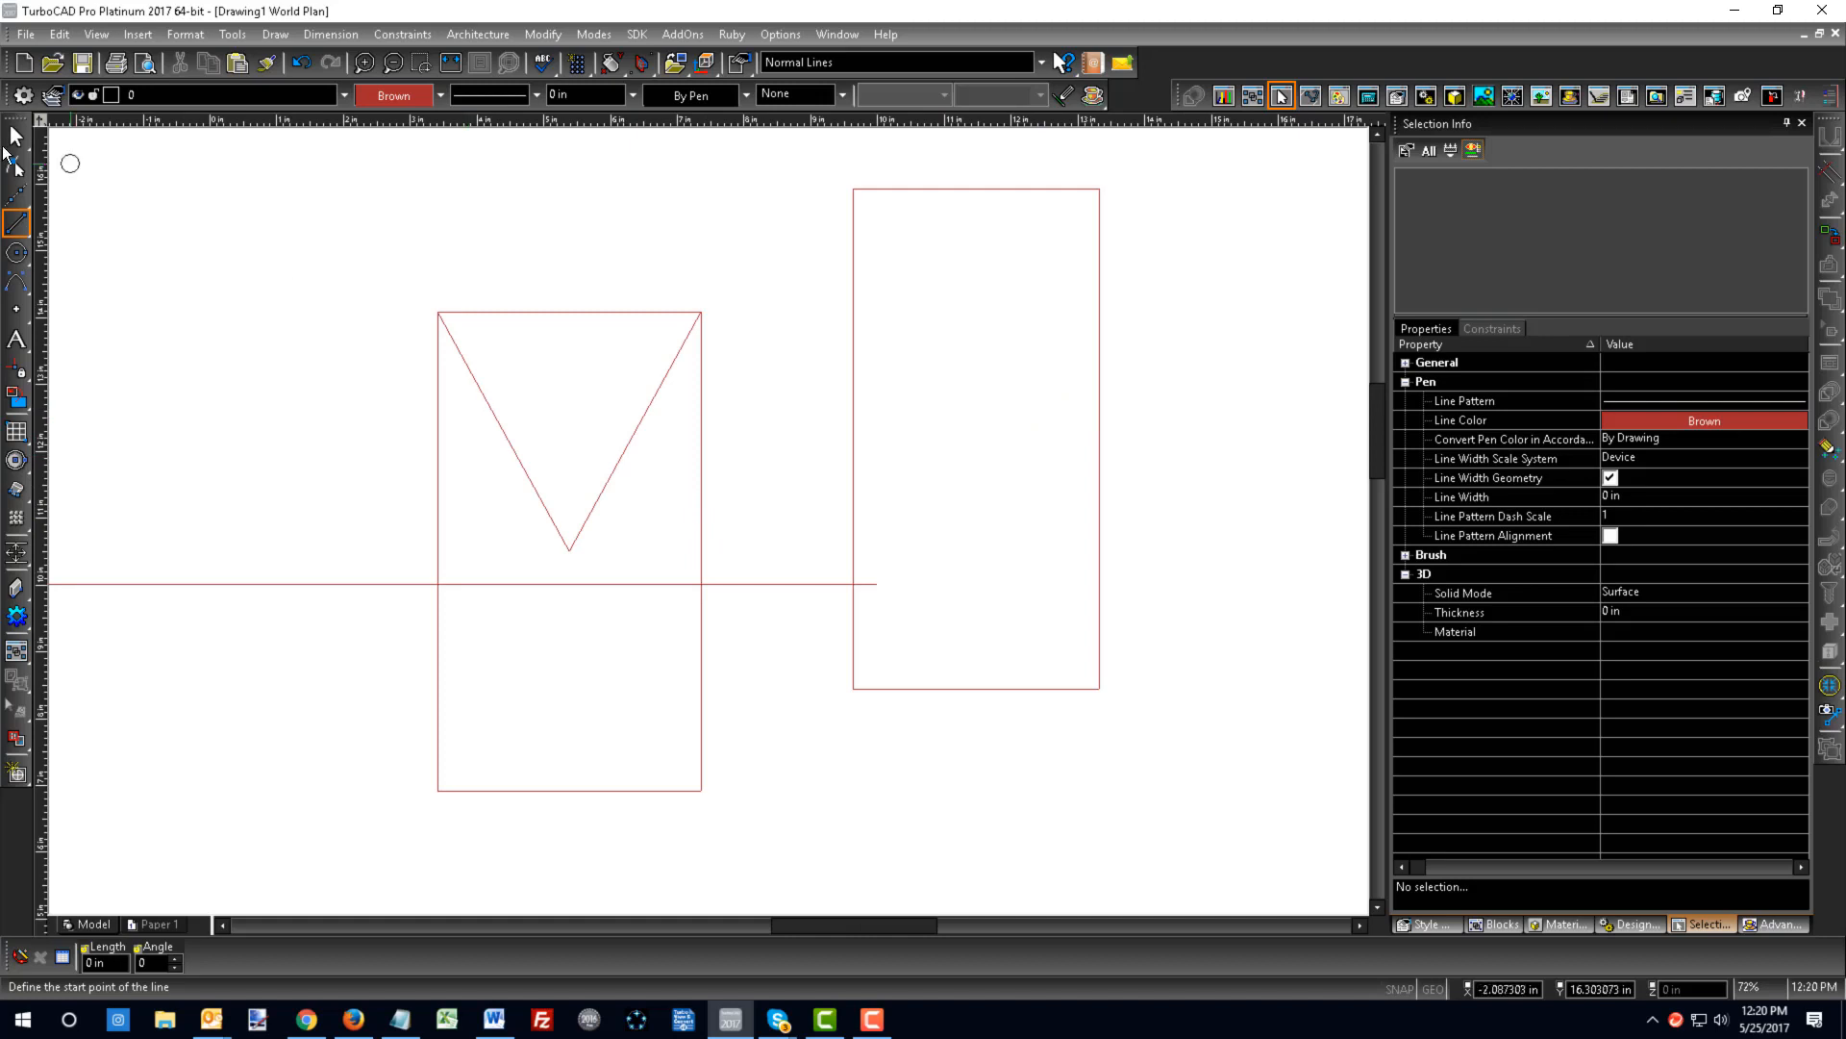
click(22, 239)
double_click(1400, 991)
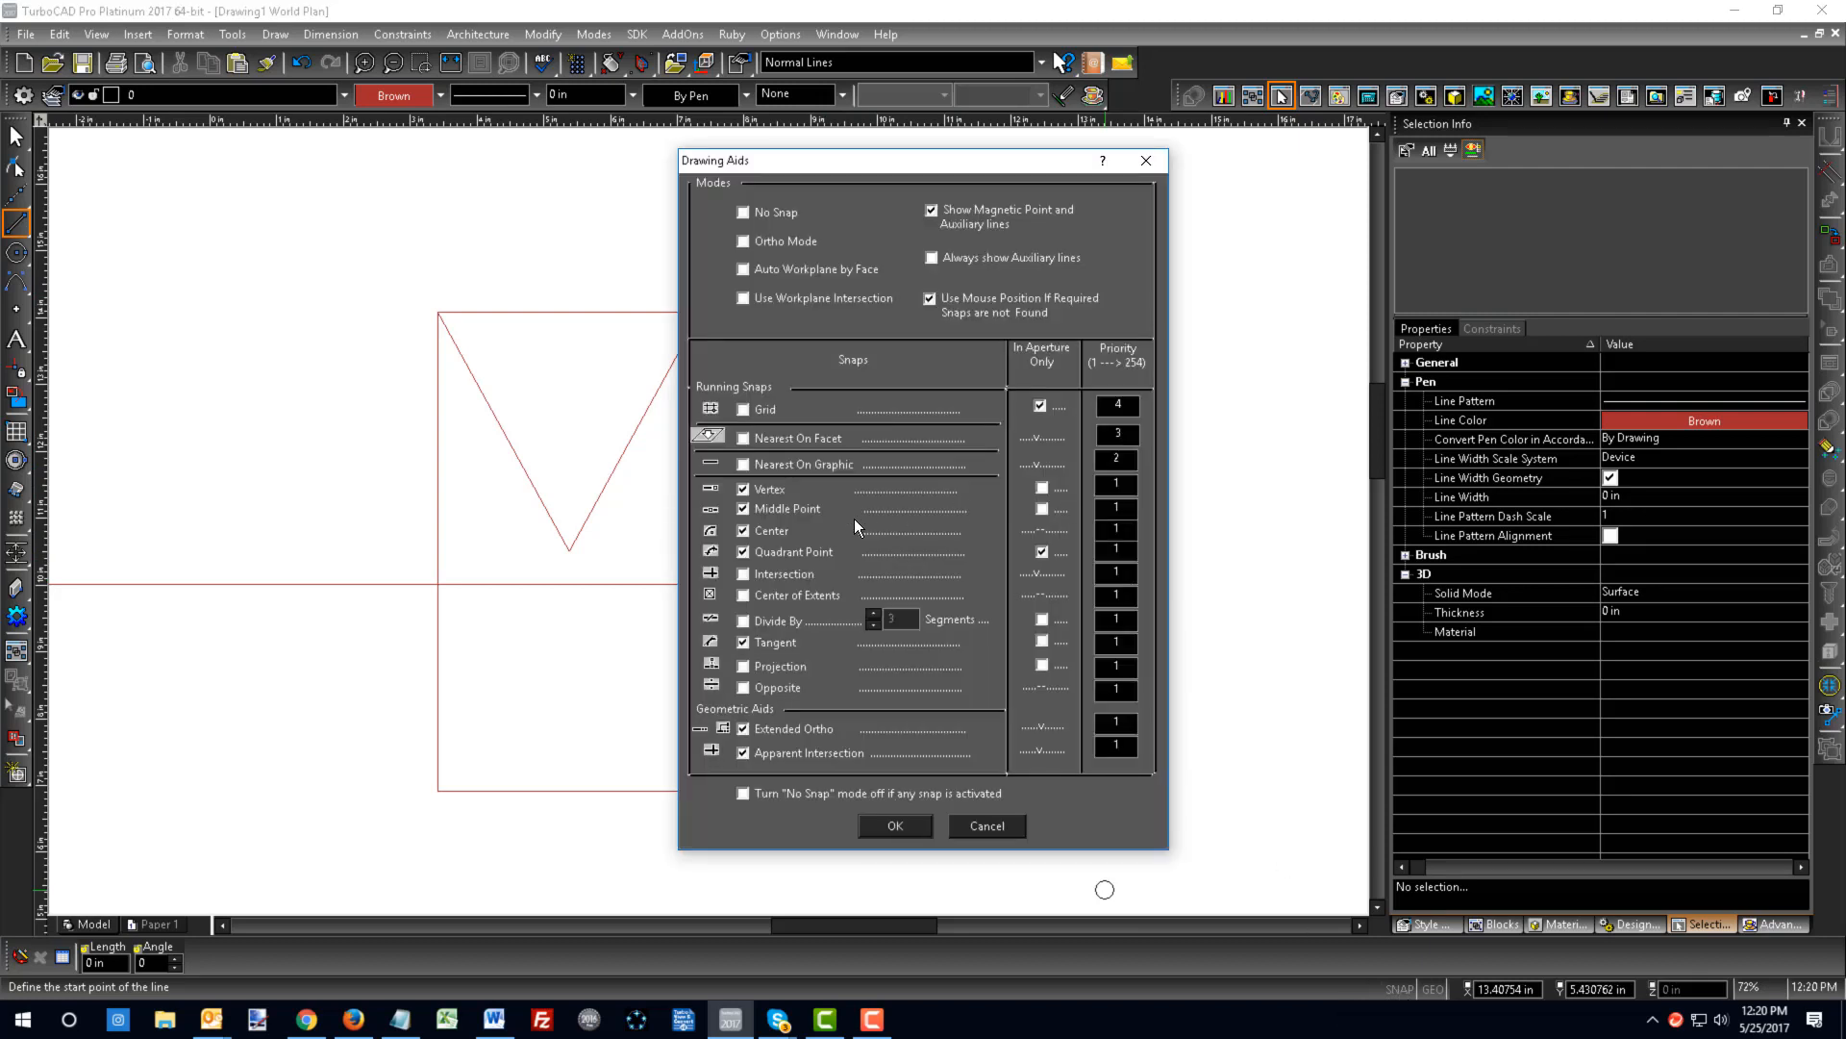
click(894, 827)
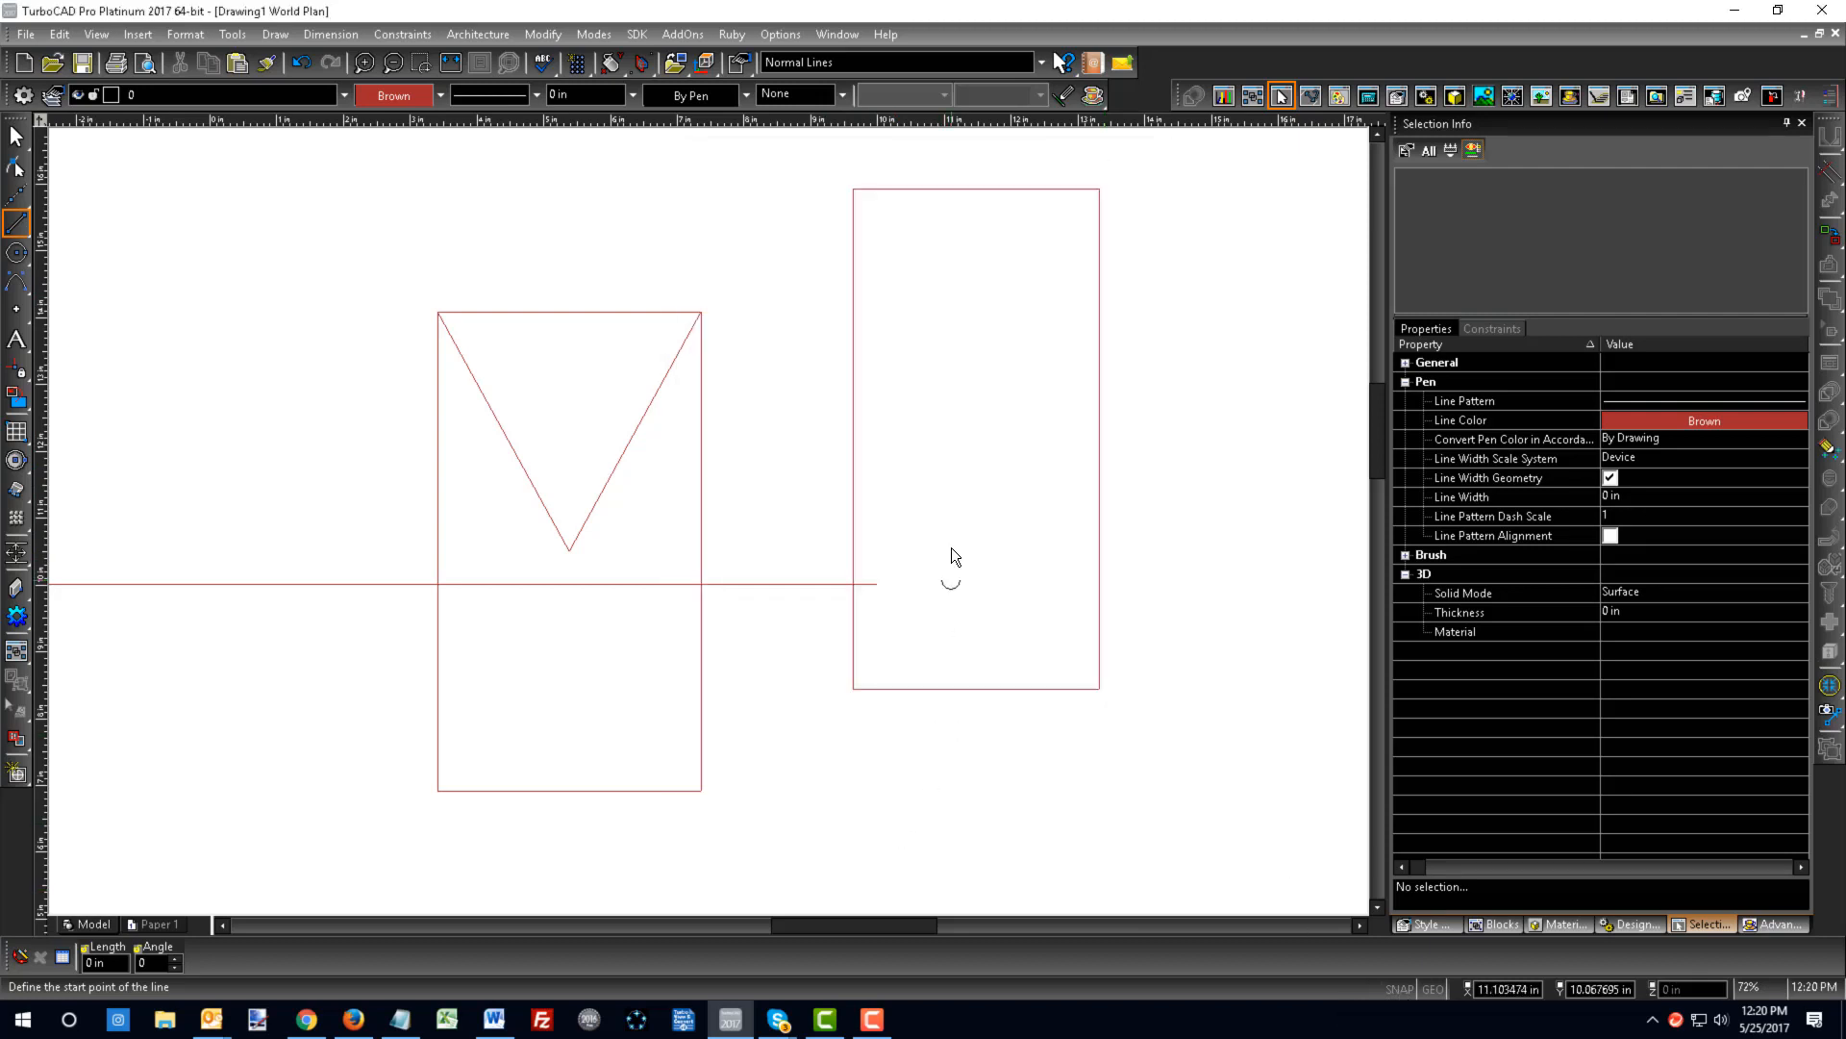
click(852, 256)
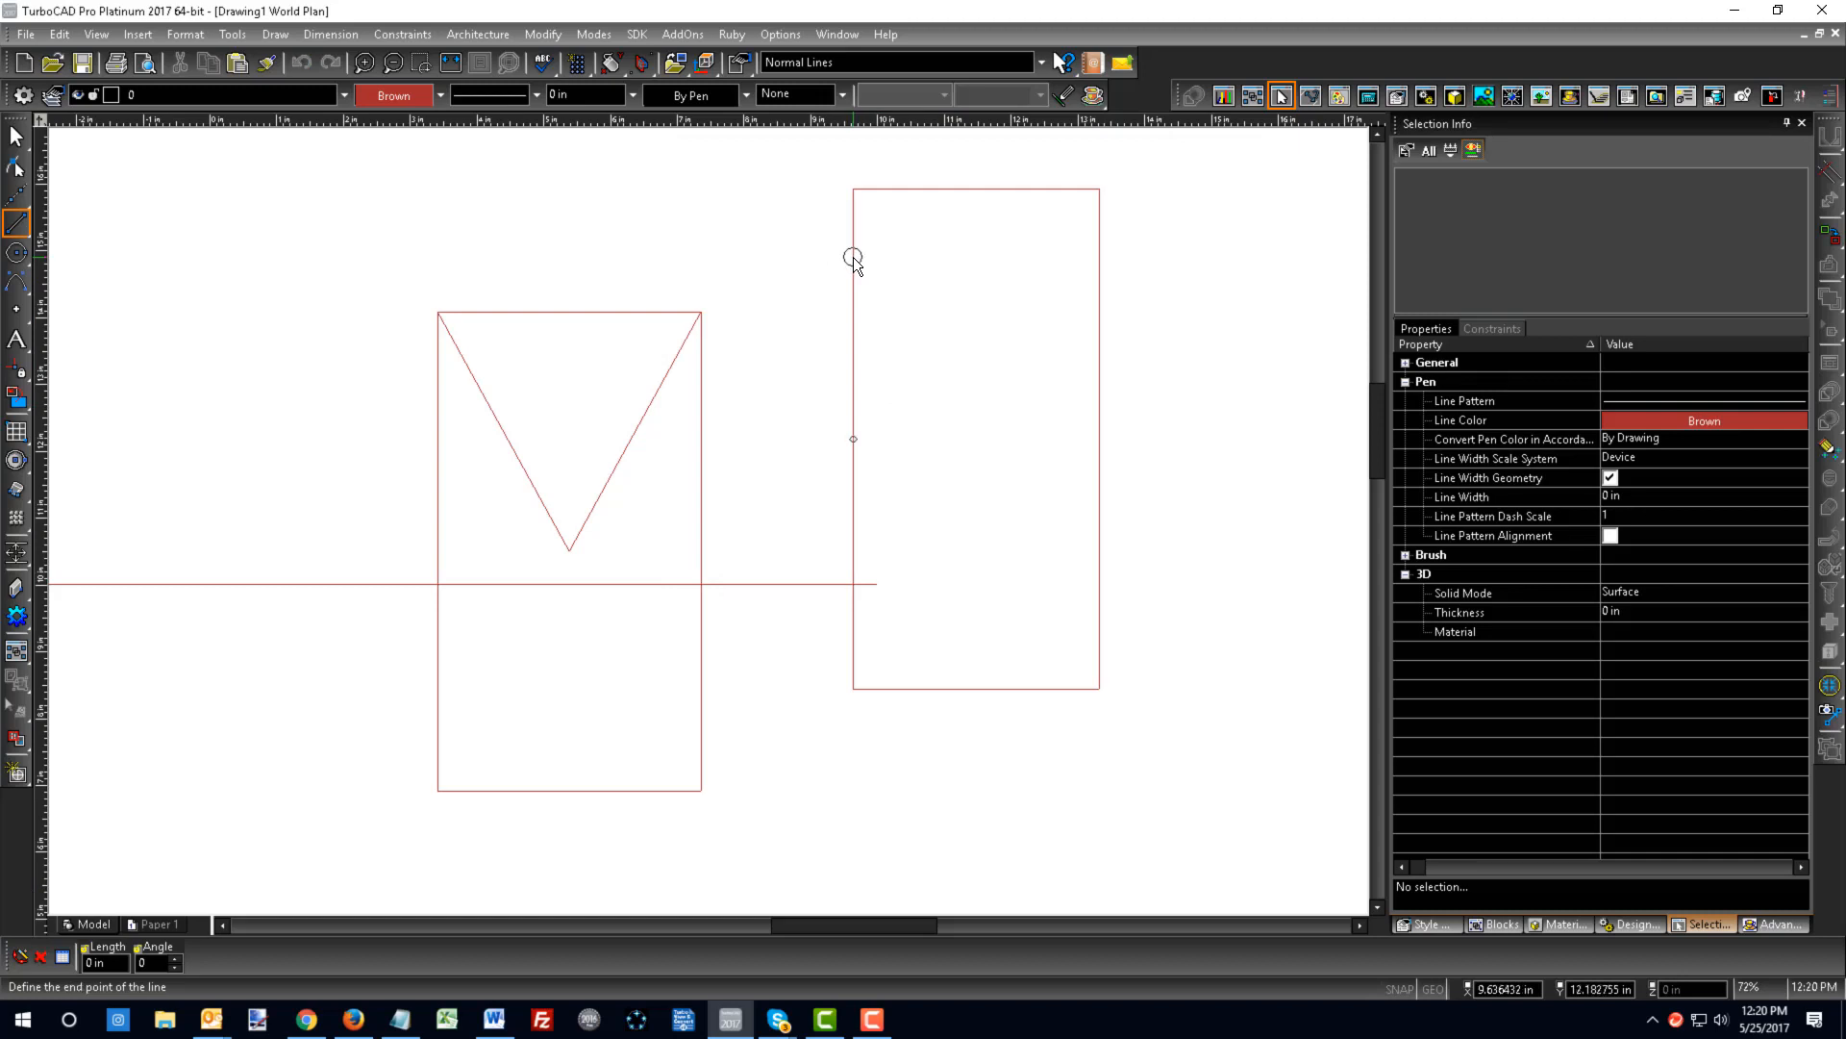
click(1099, 414)
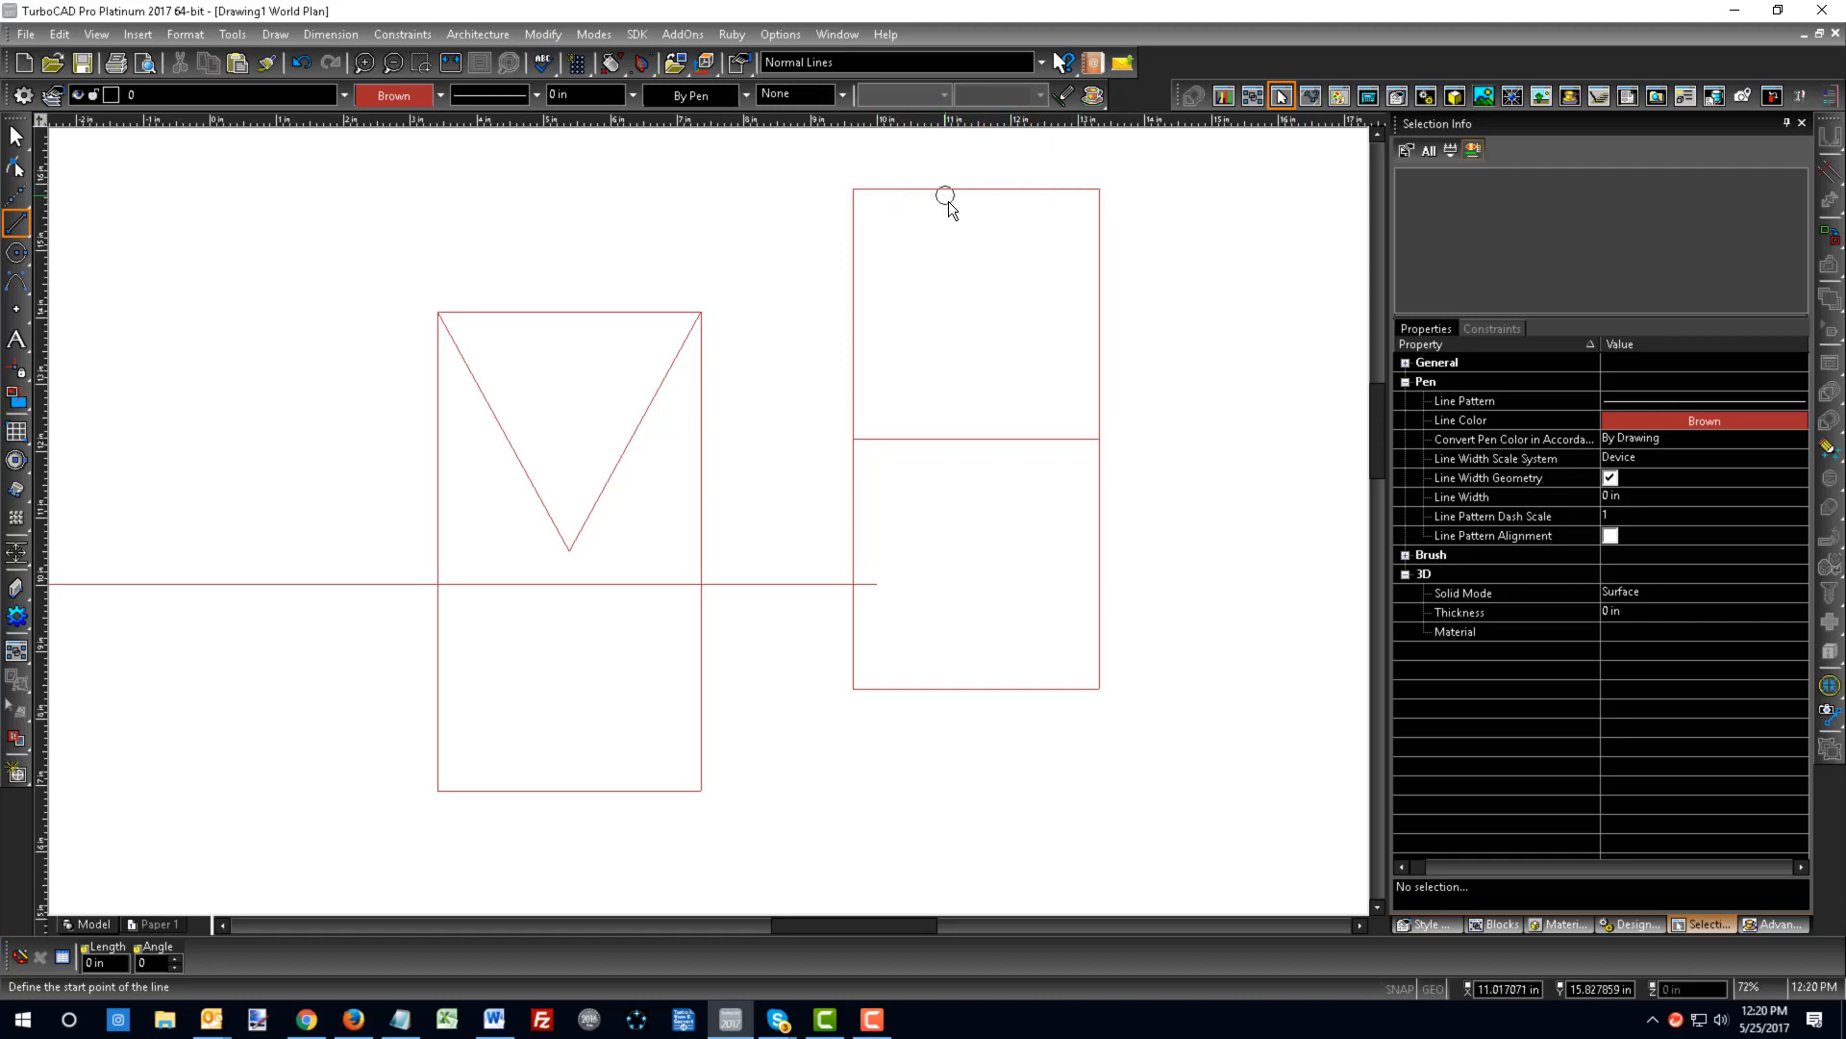
- Draw both diagonals of the right rectangle between its opposite corners
click(926, 190)
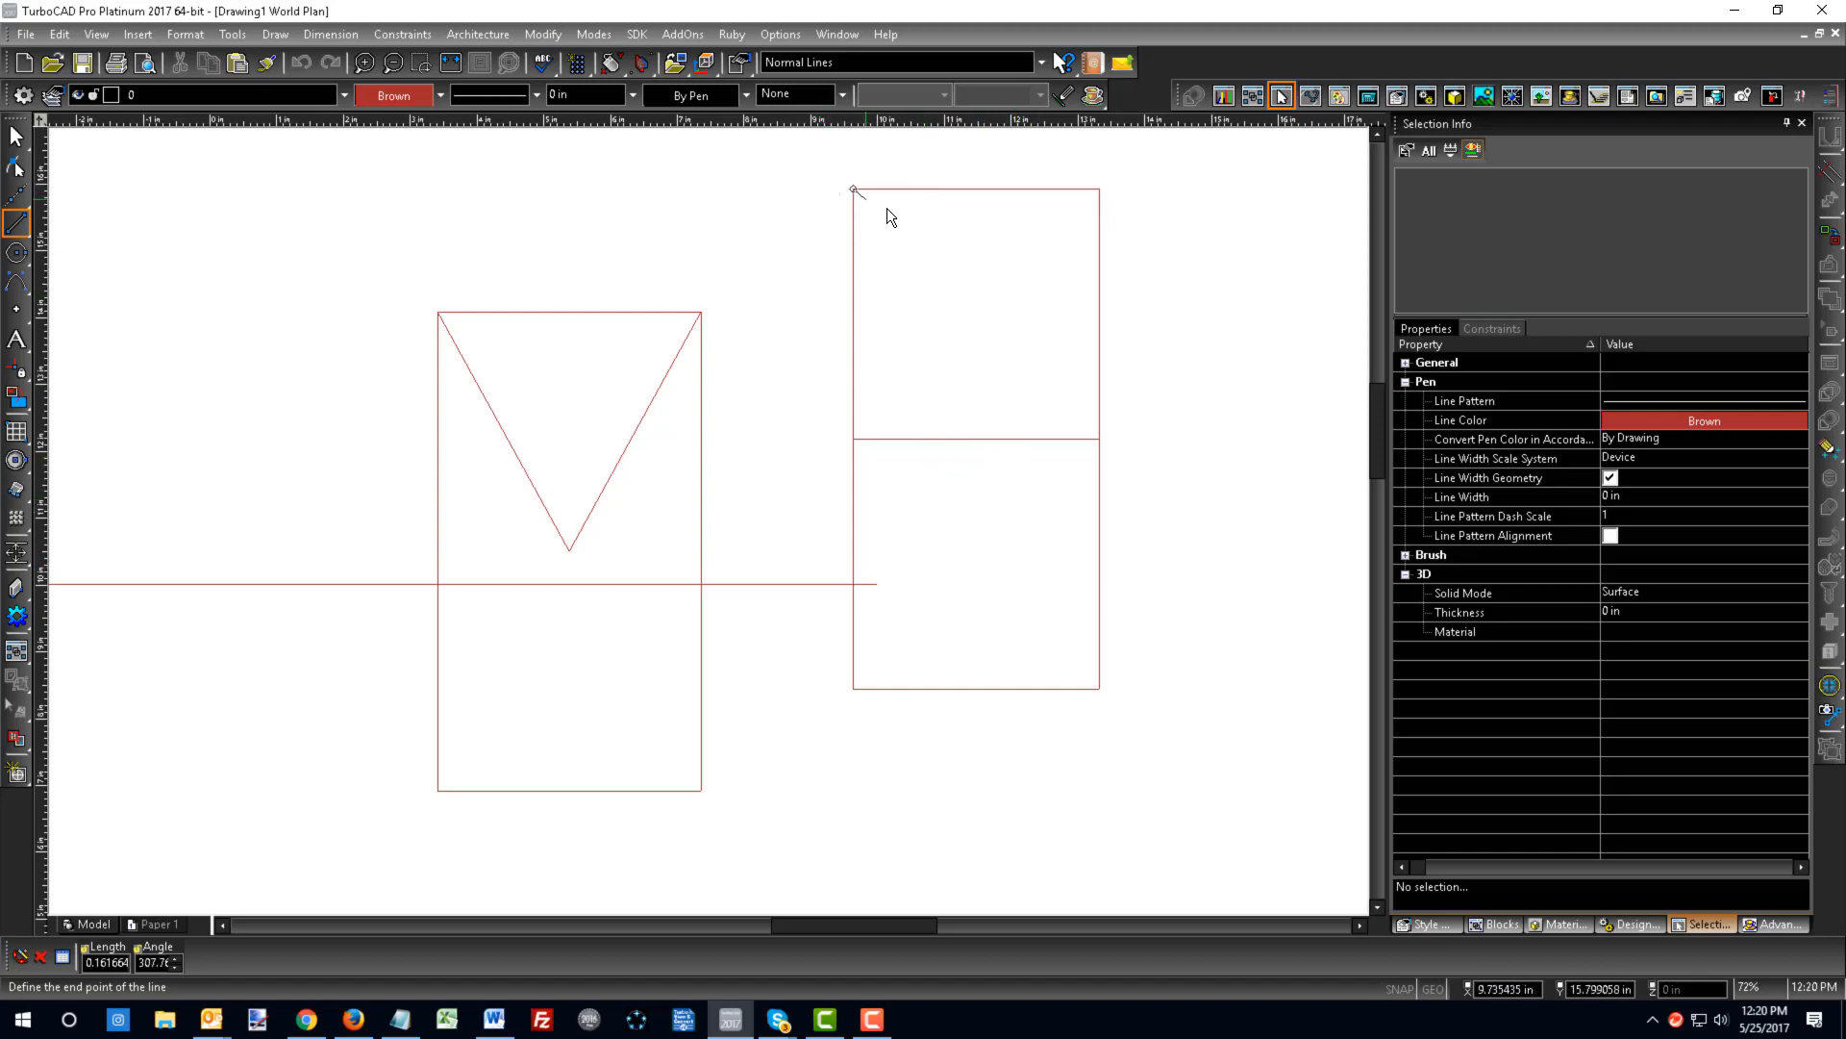
click(1068, 691)
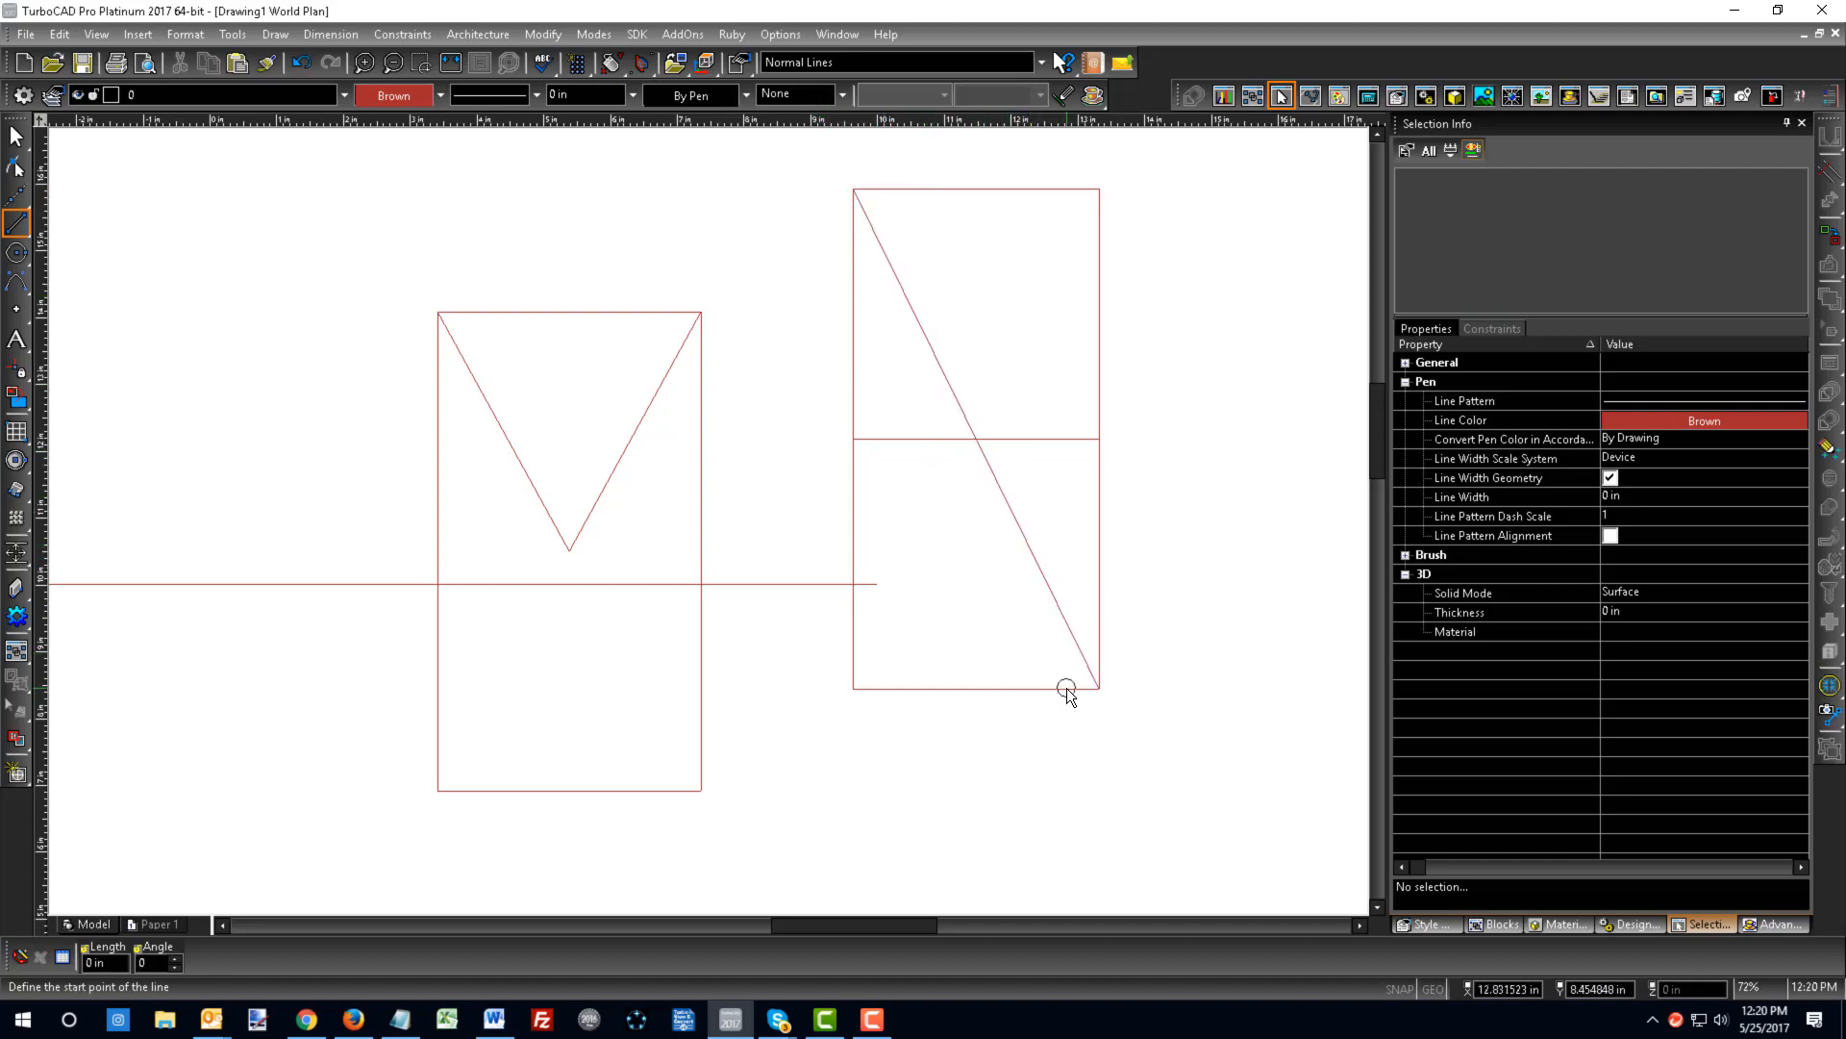
click(1100, 191)
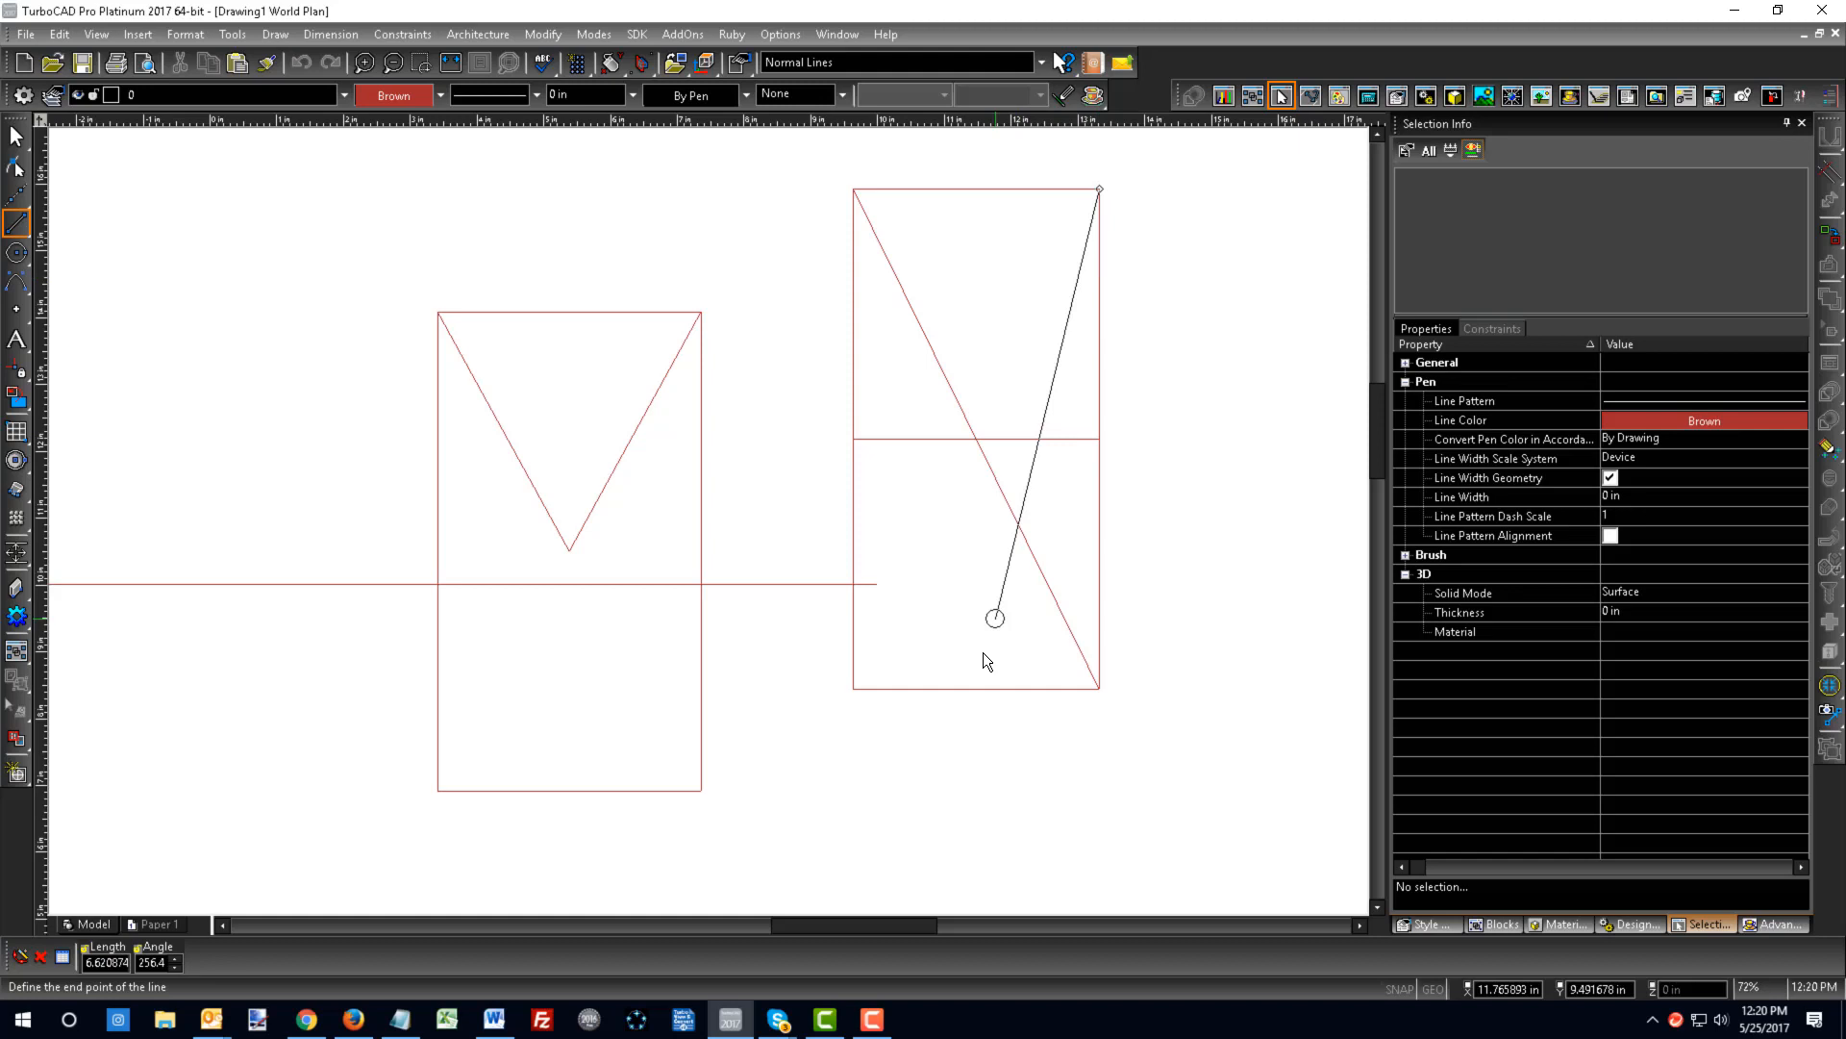
click(889, 687)
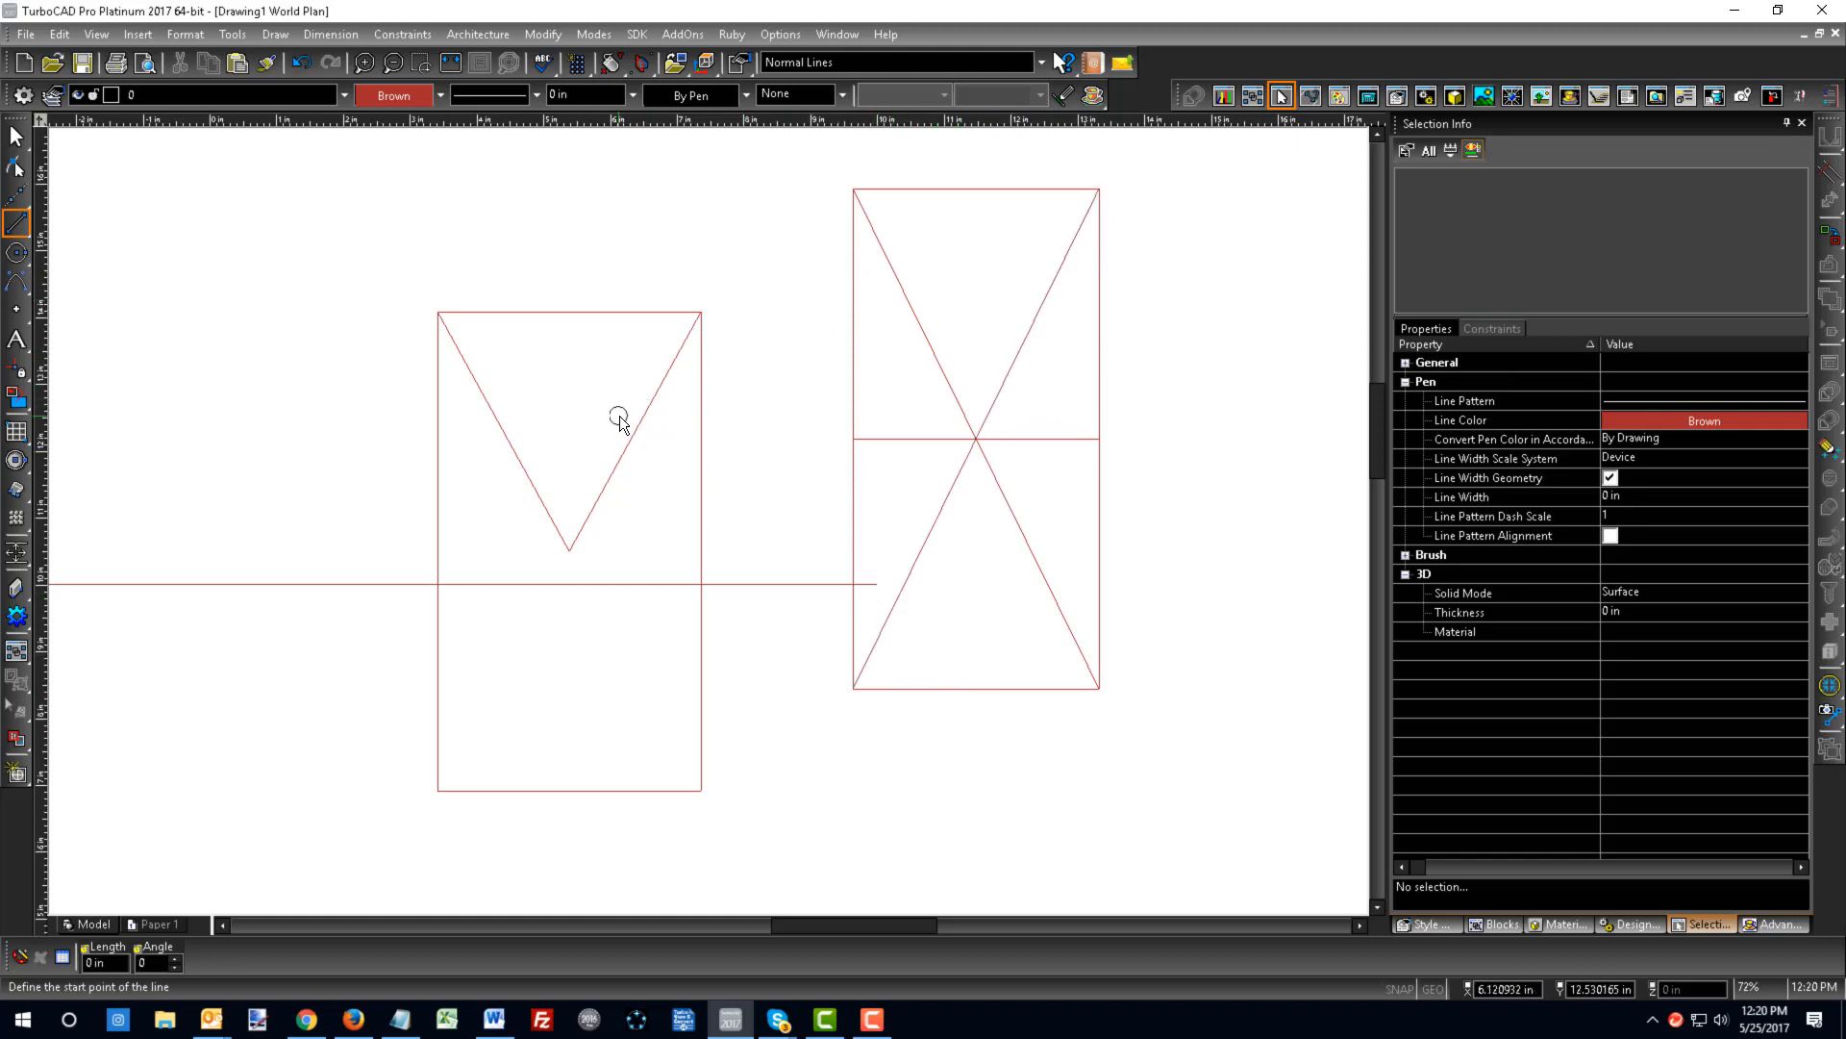
- Draw a line from the V's lower vertex in the left rectangle to the midpoint of that rectangle's bottom side
click(570, 547)
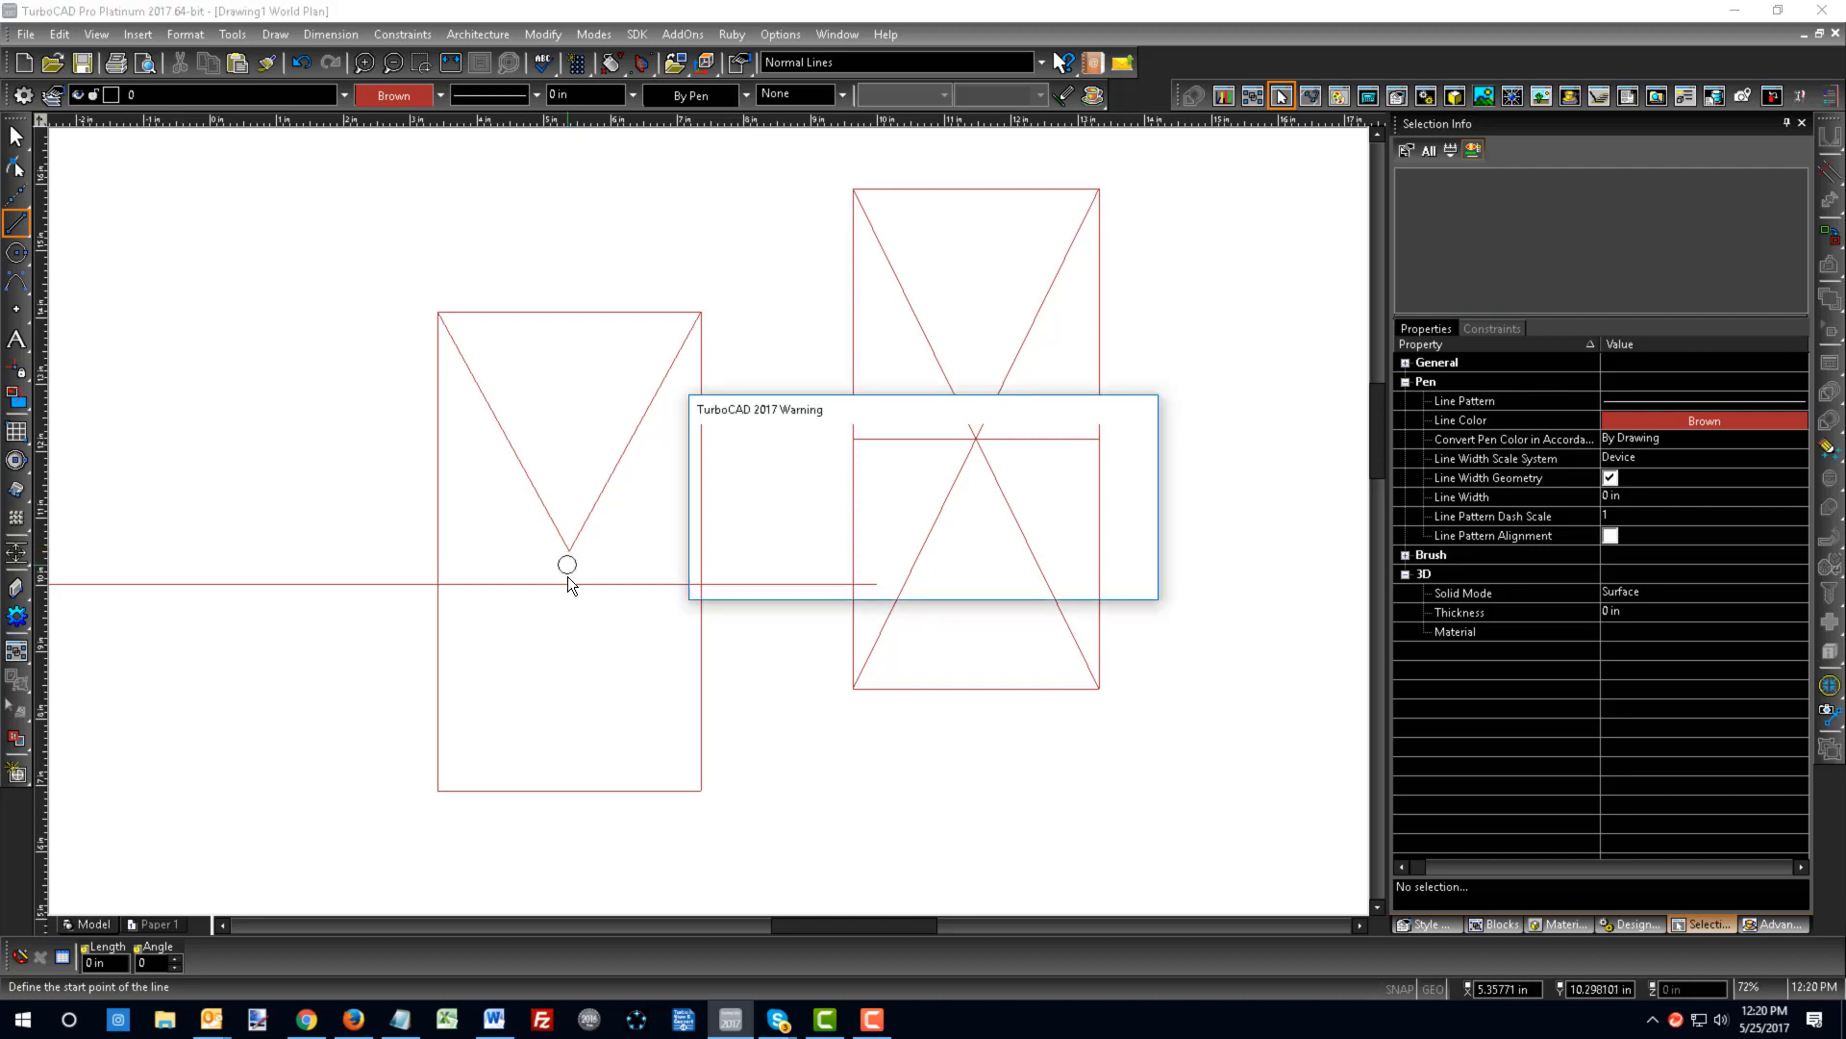
click(1082, 574)
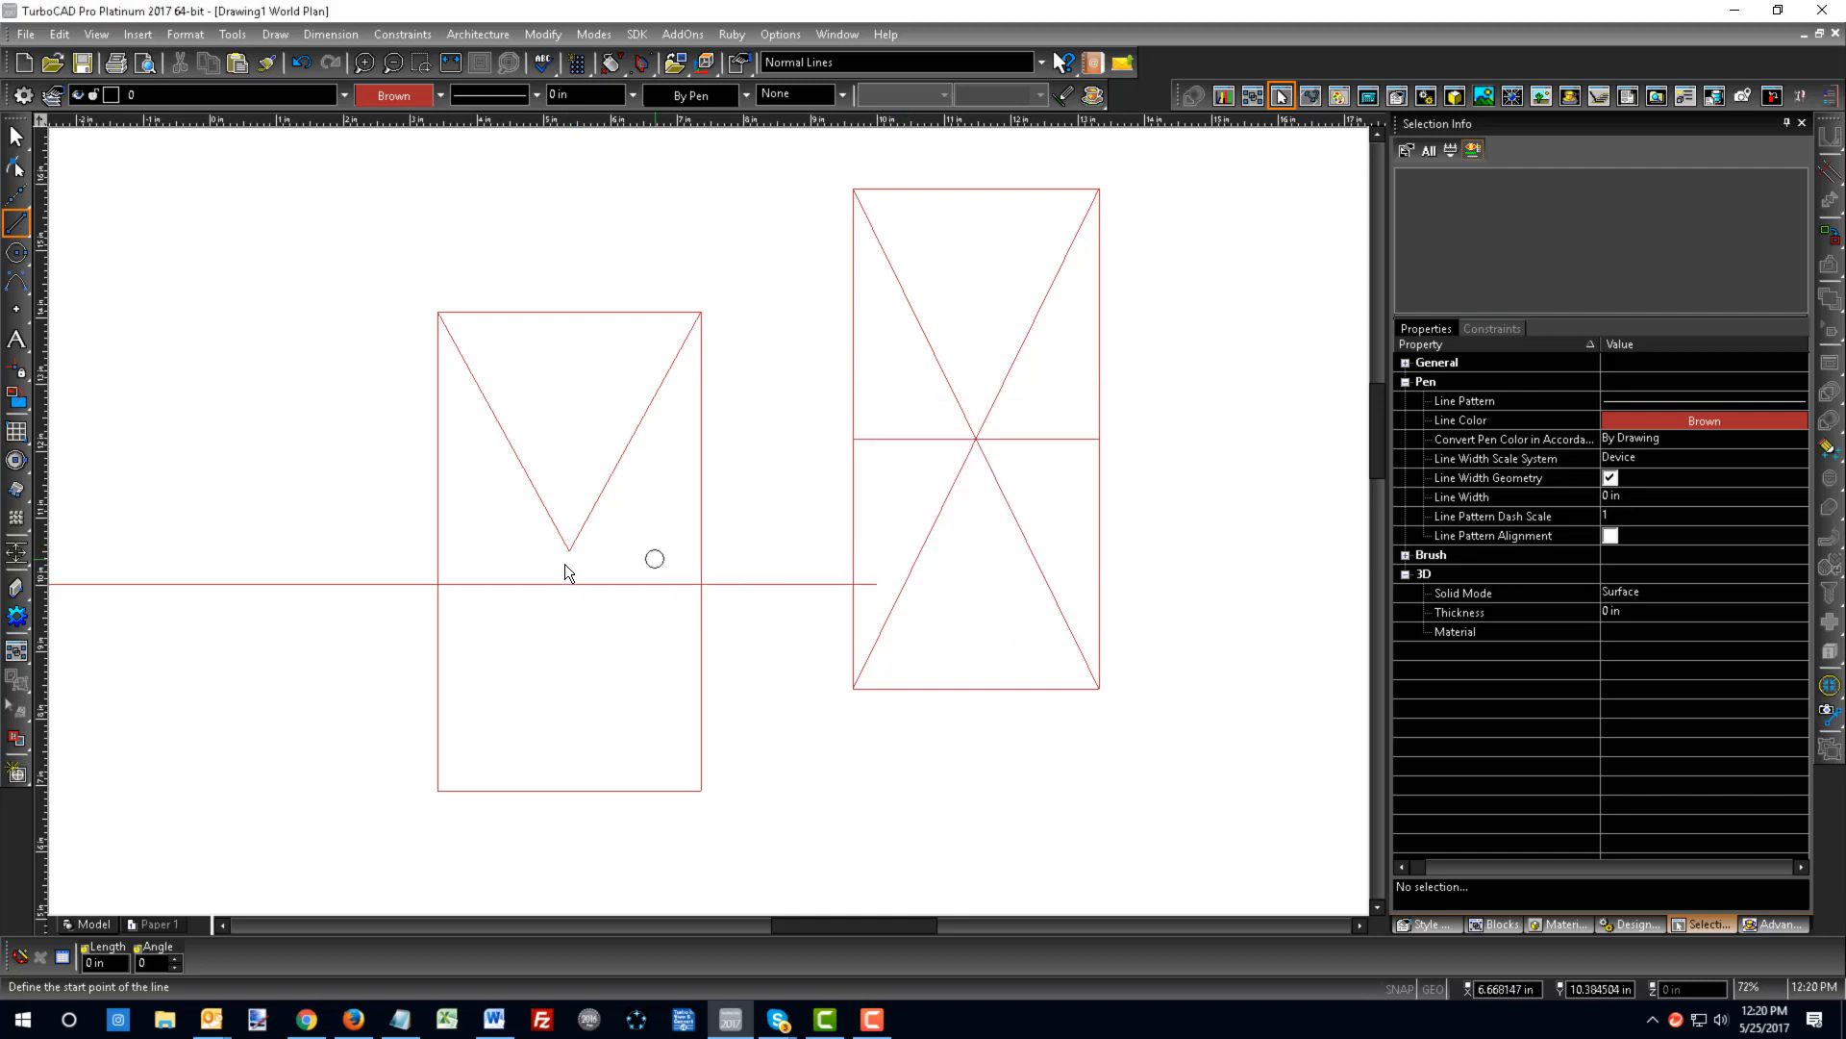
click(567, 548)
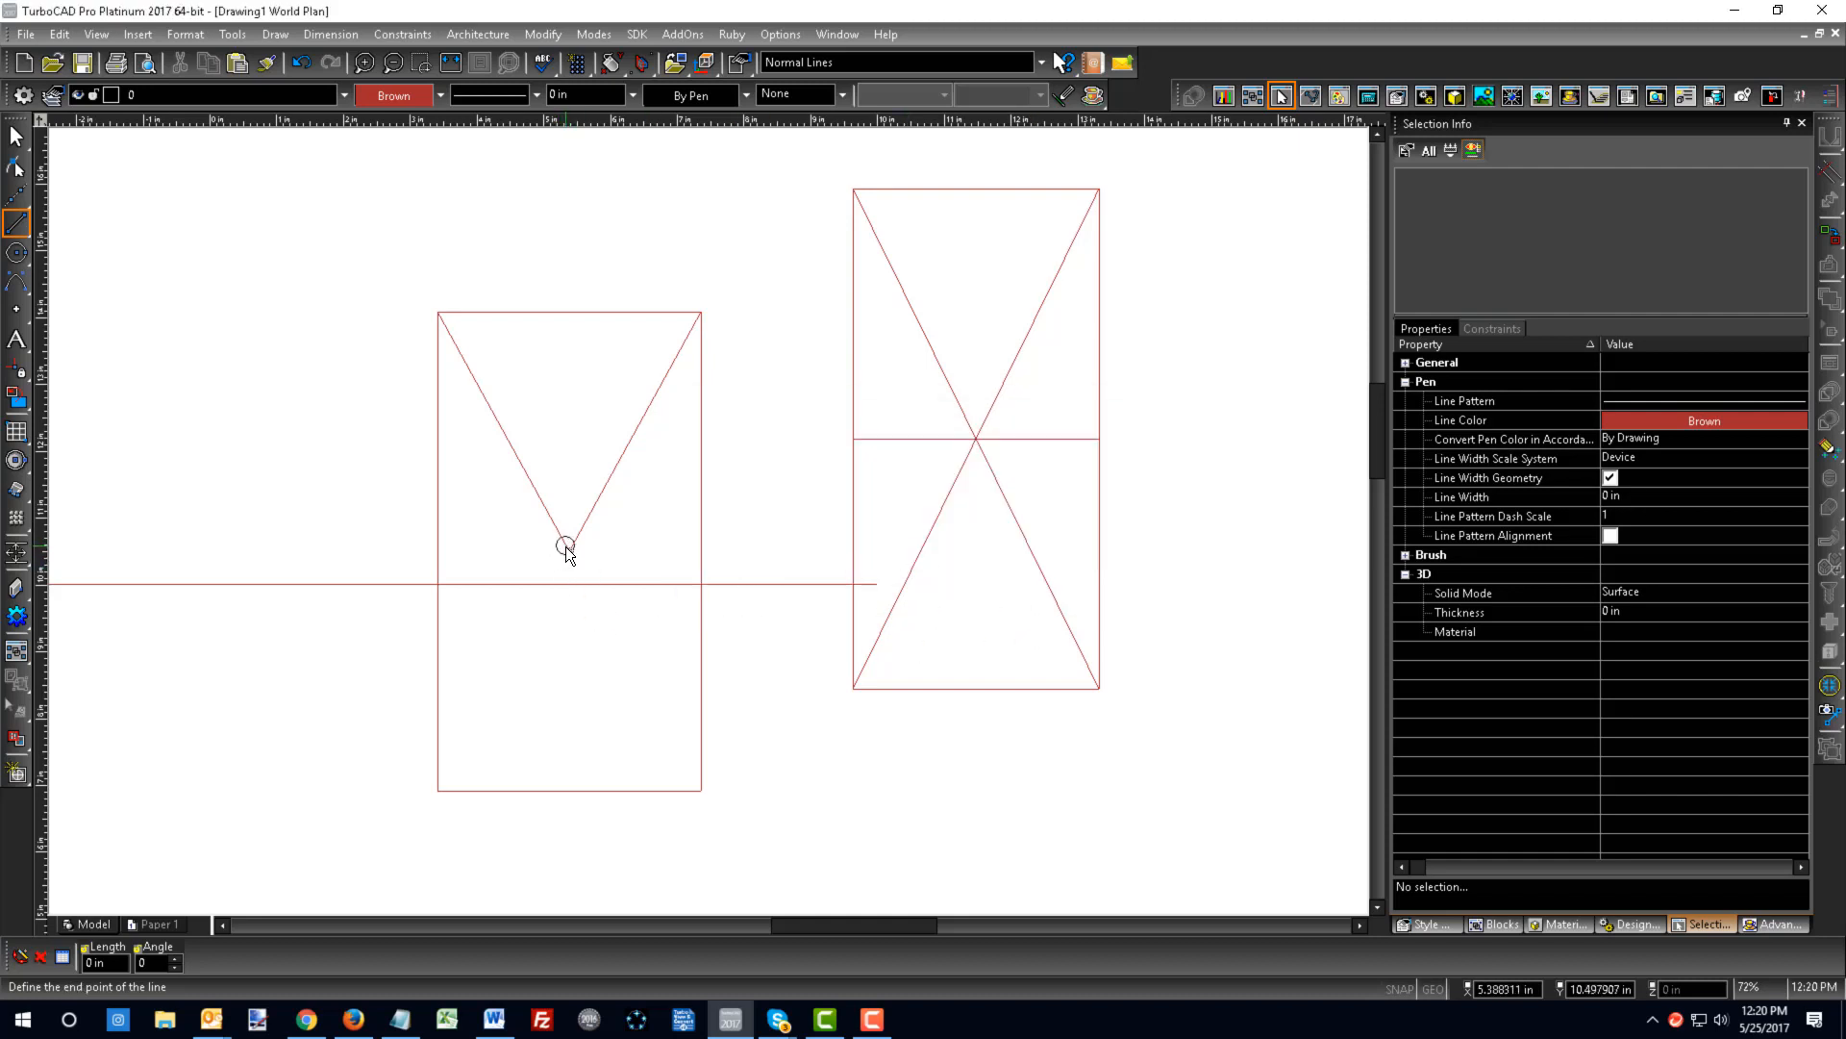
click(559, 792)
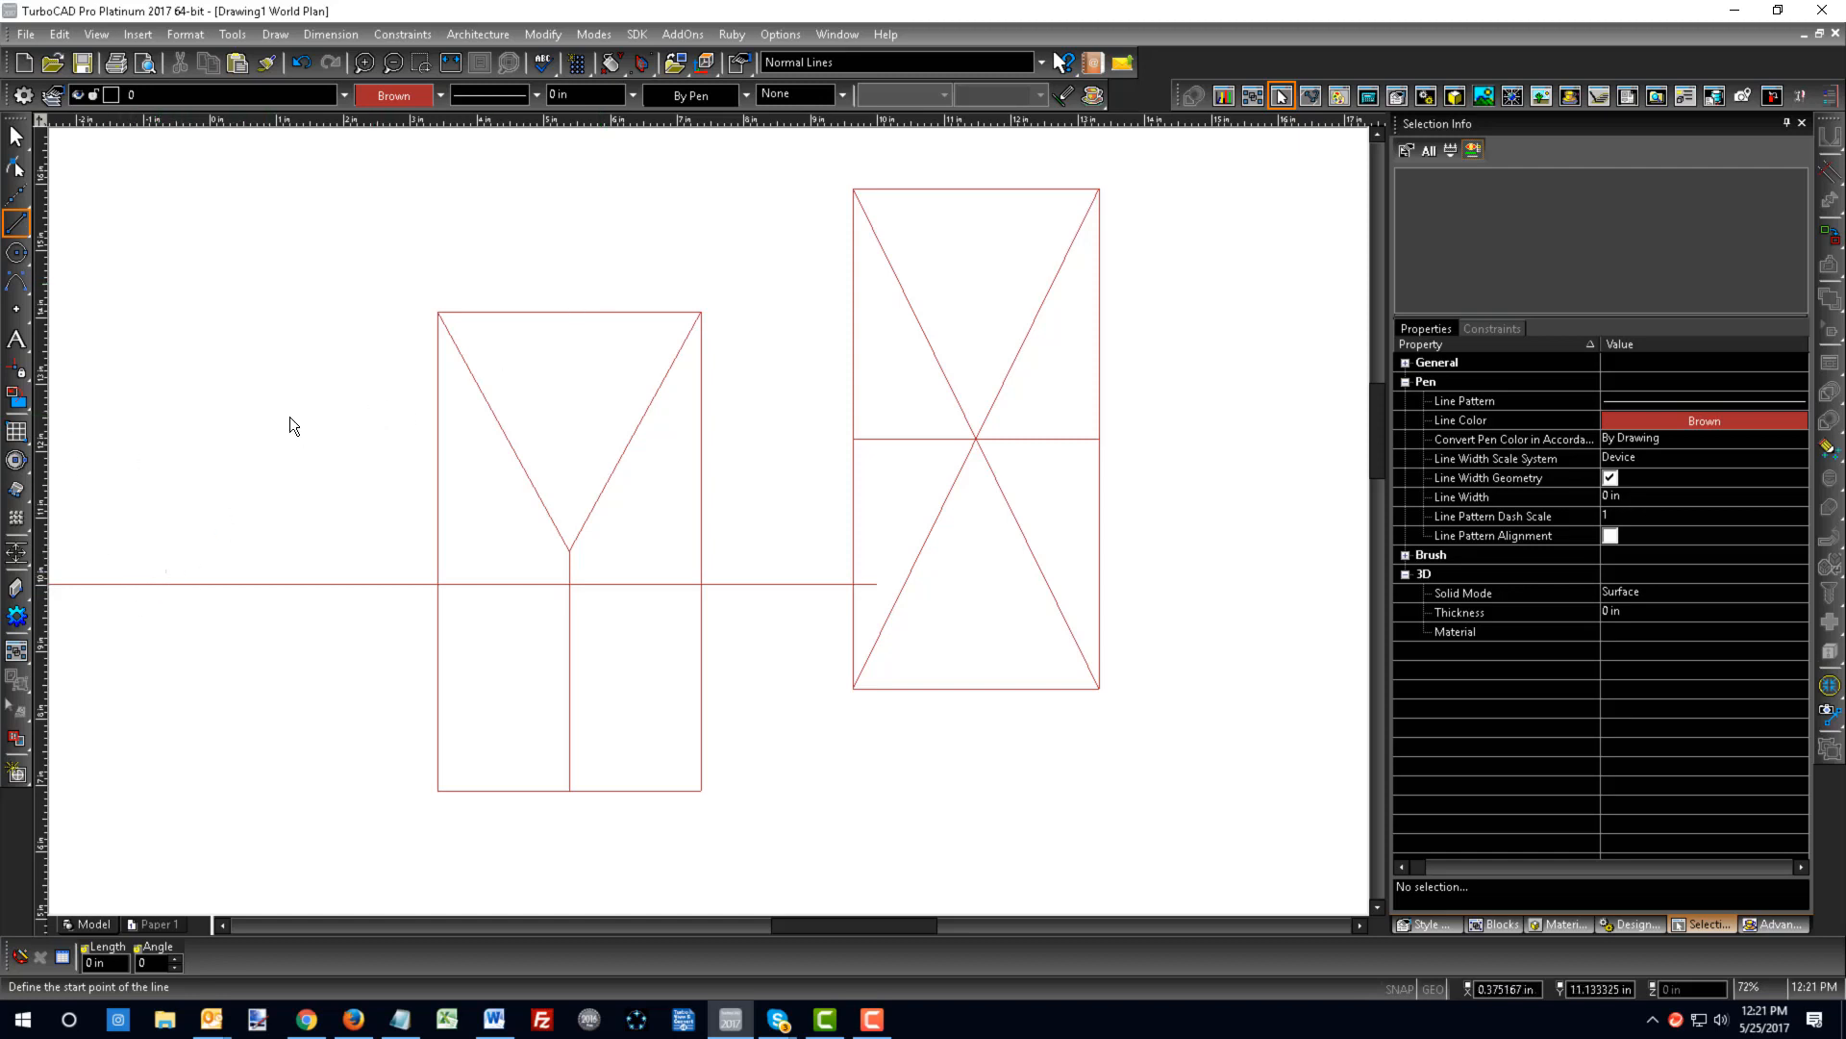
- Disable Show snap aperture for the drawing cursor in the program preferences
click(771, 30)
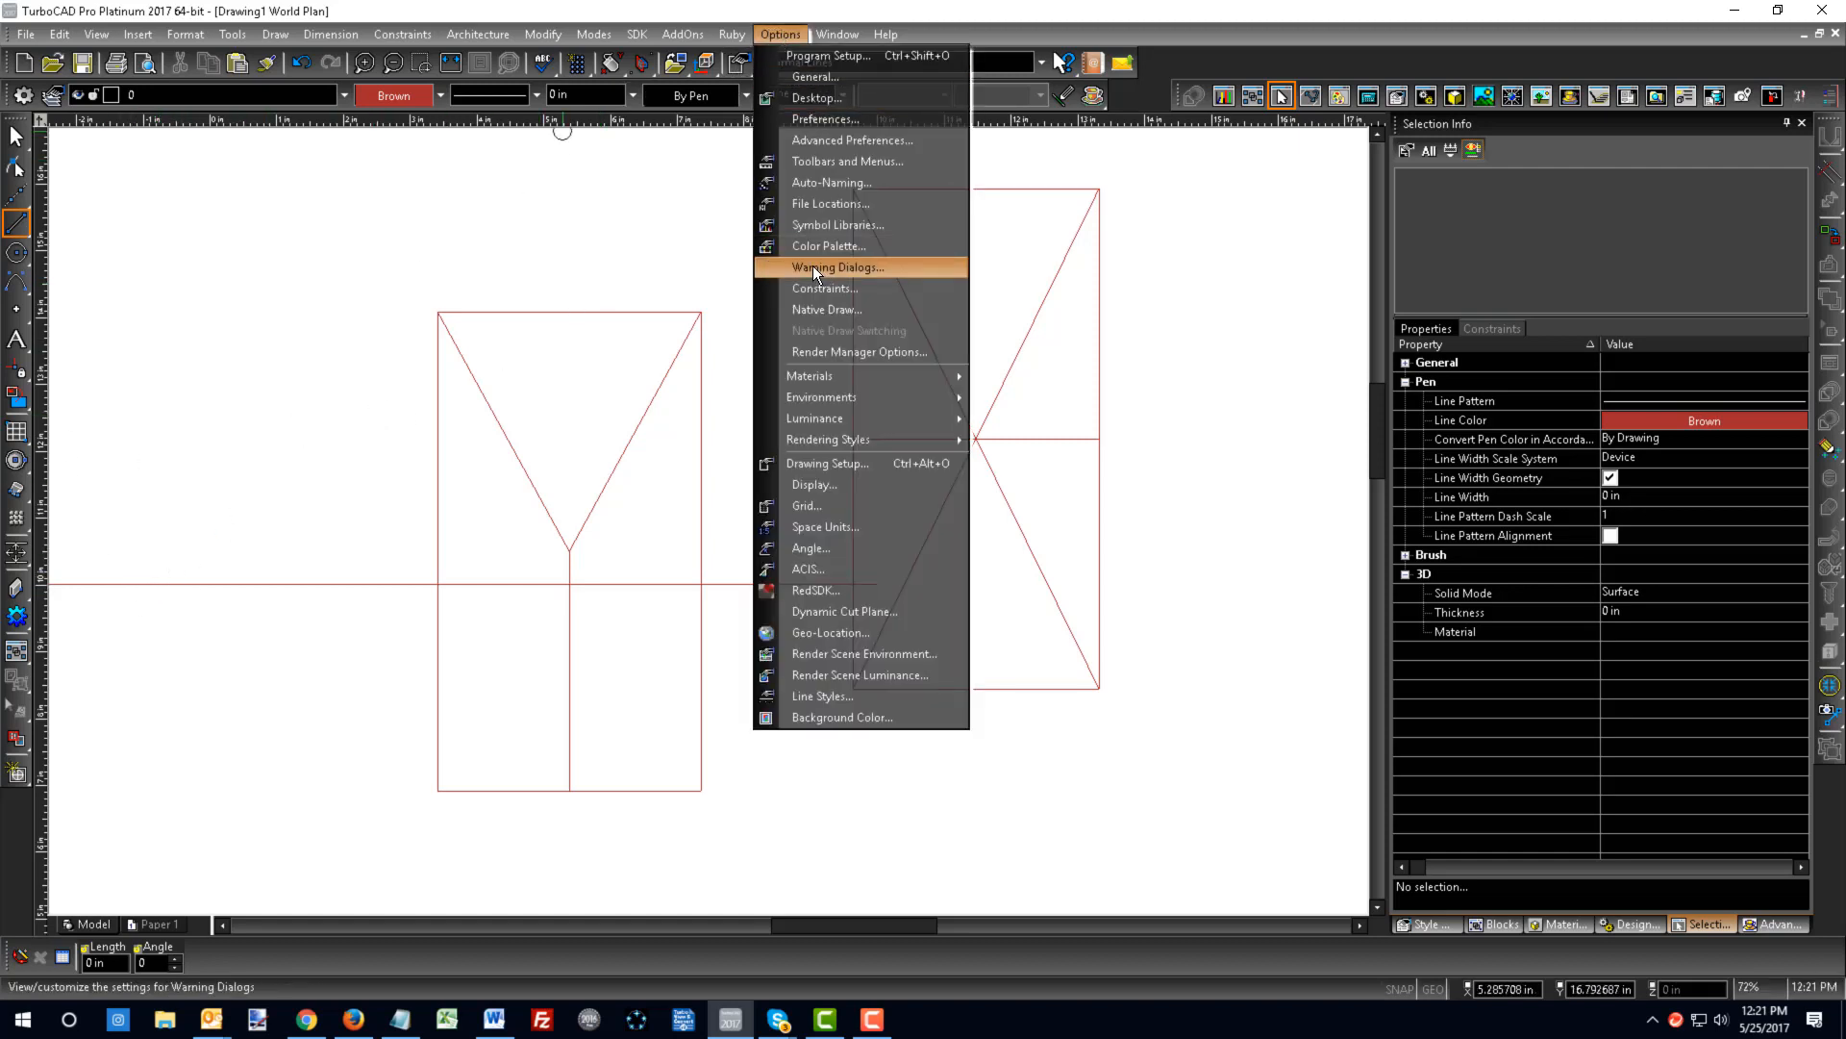
click(806, 125)
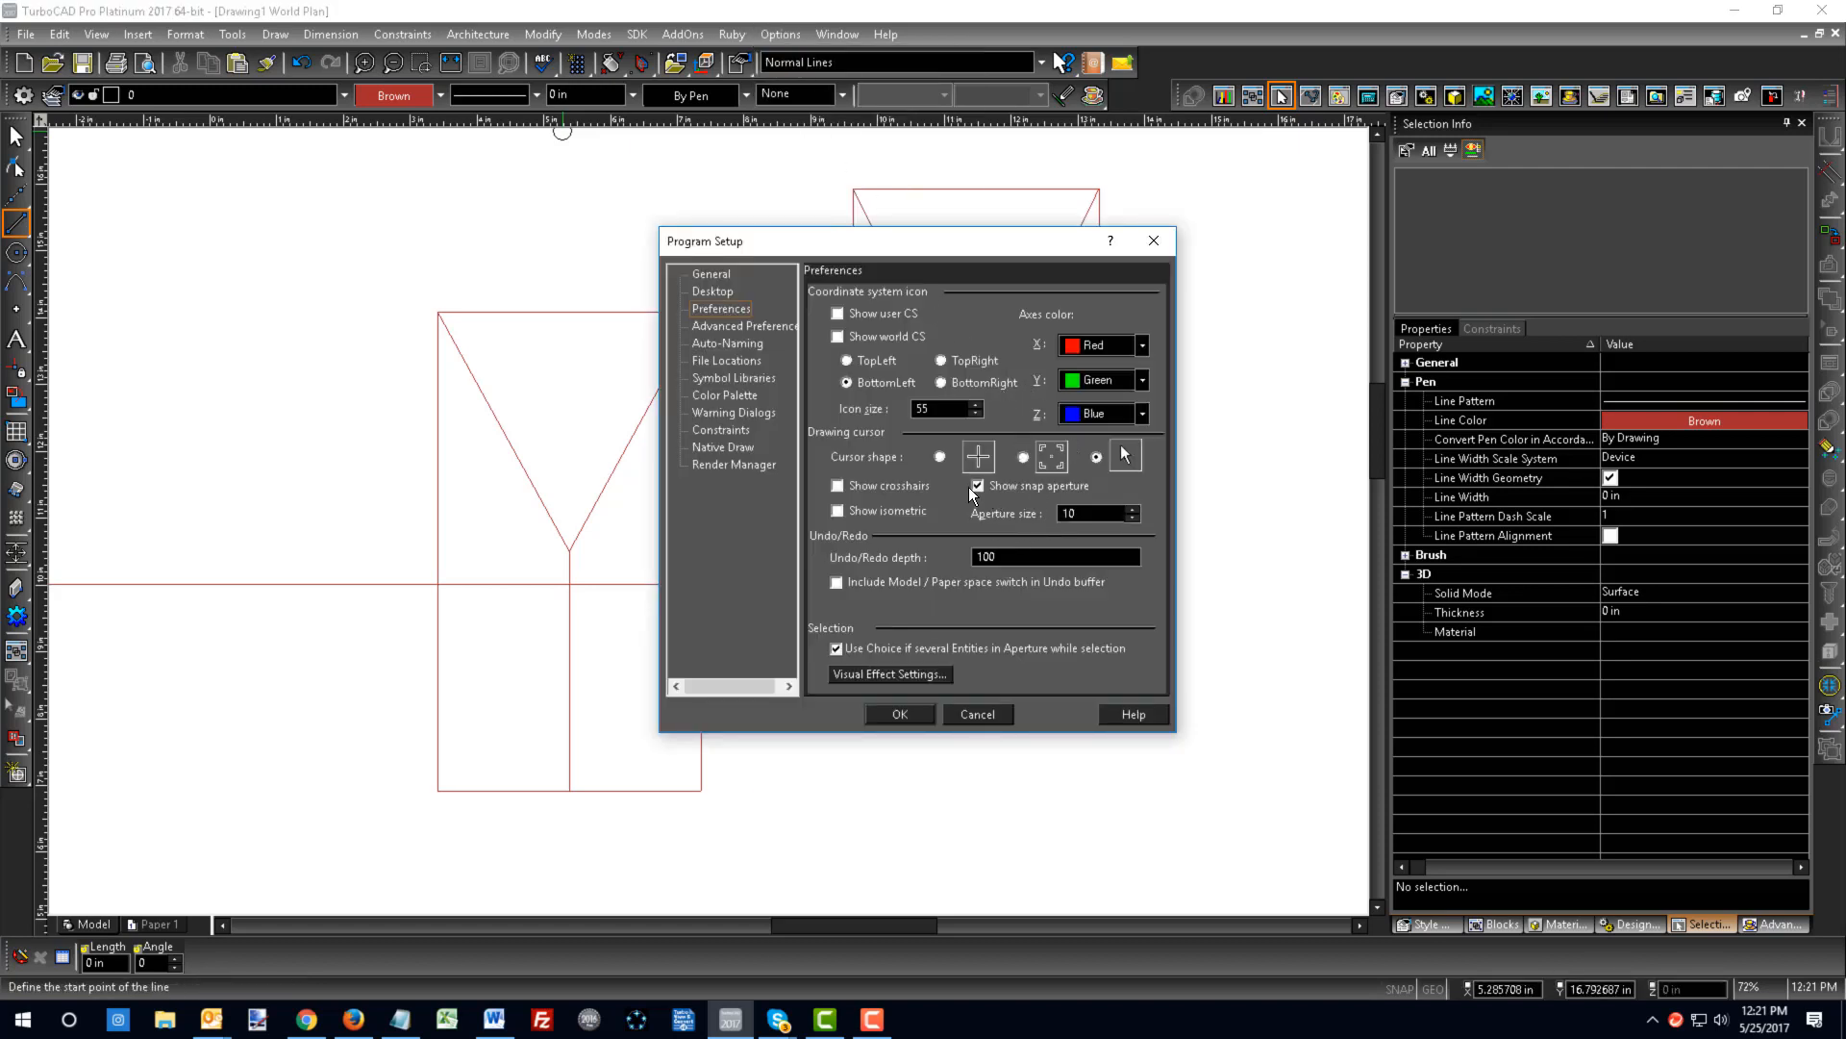
click(929, 721)
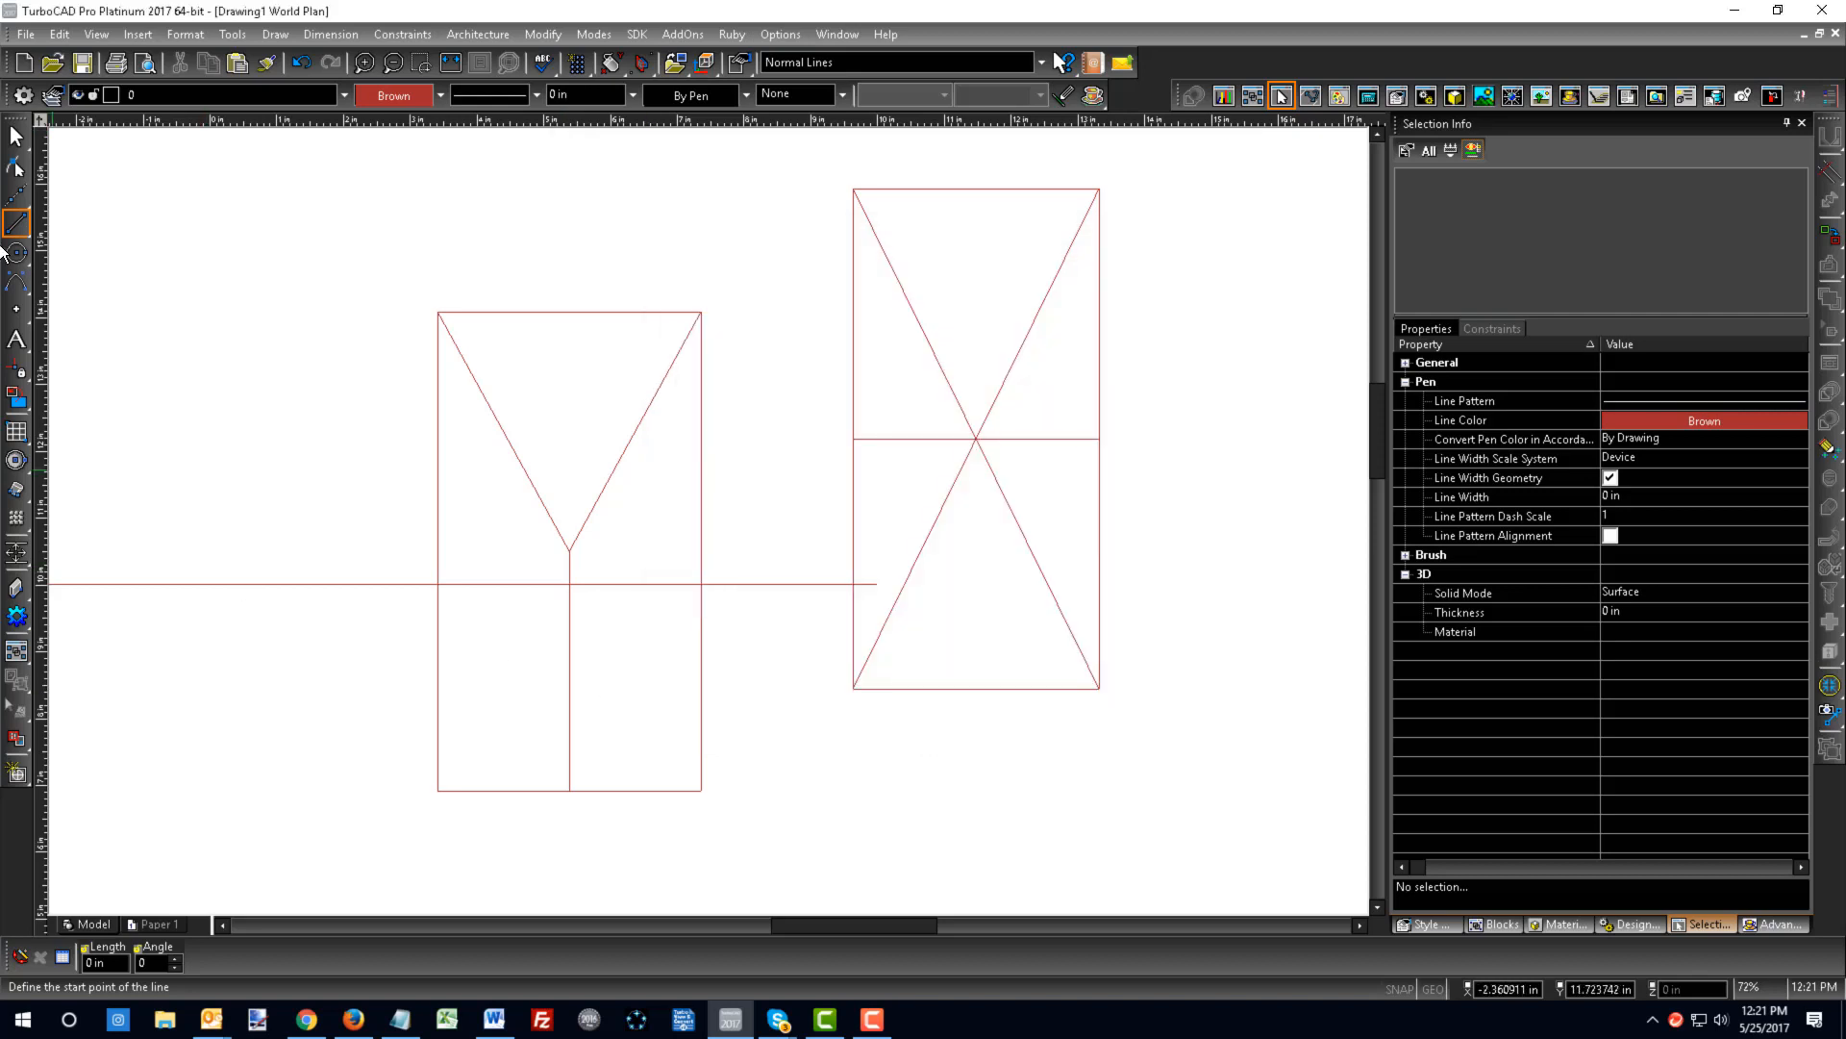
- Draw a line from the left rectangle's upper-left corner to the midpoint of the long horizontal line
click(21, 226)
scroll(269, 585, down, 1)
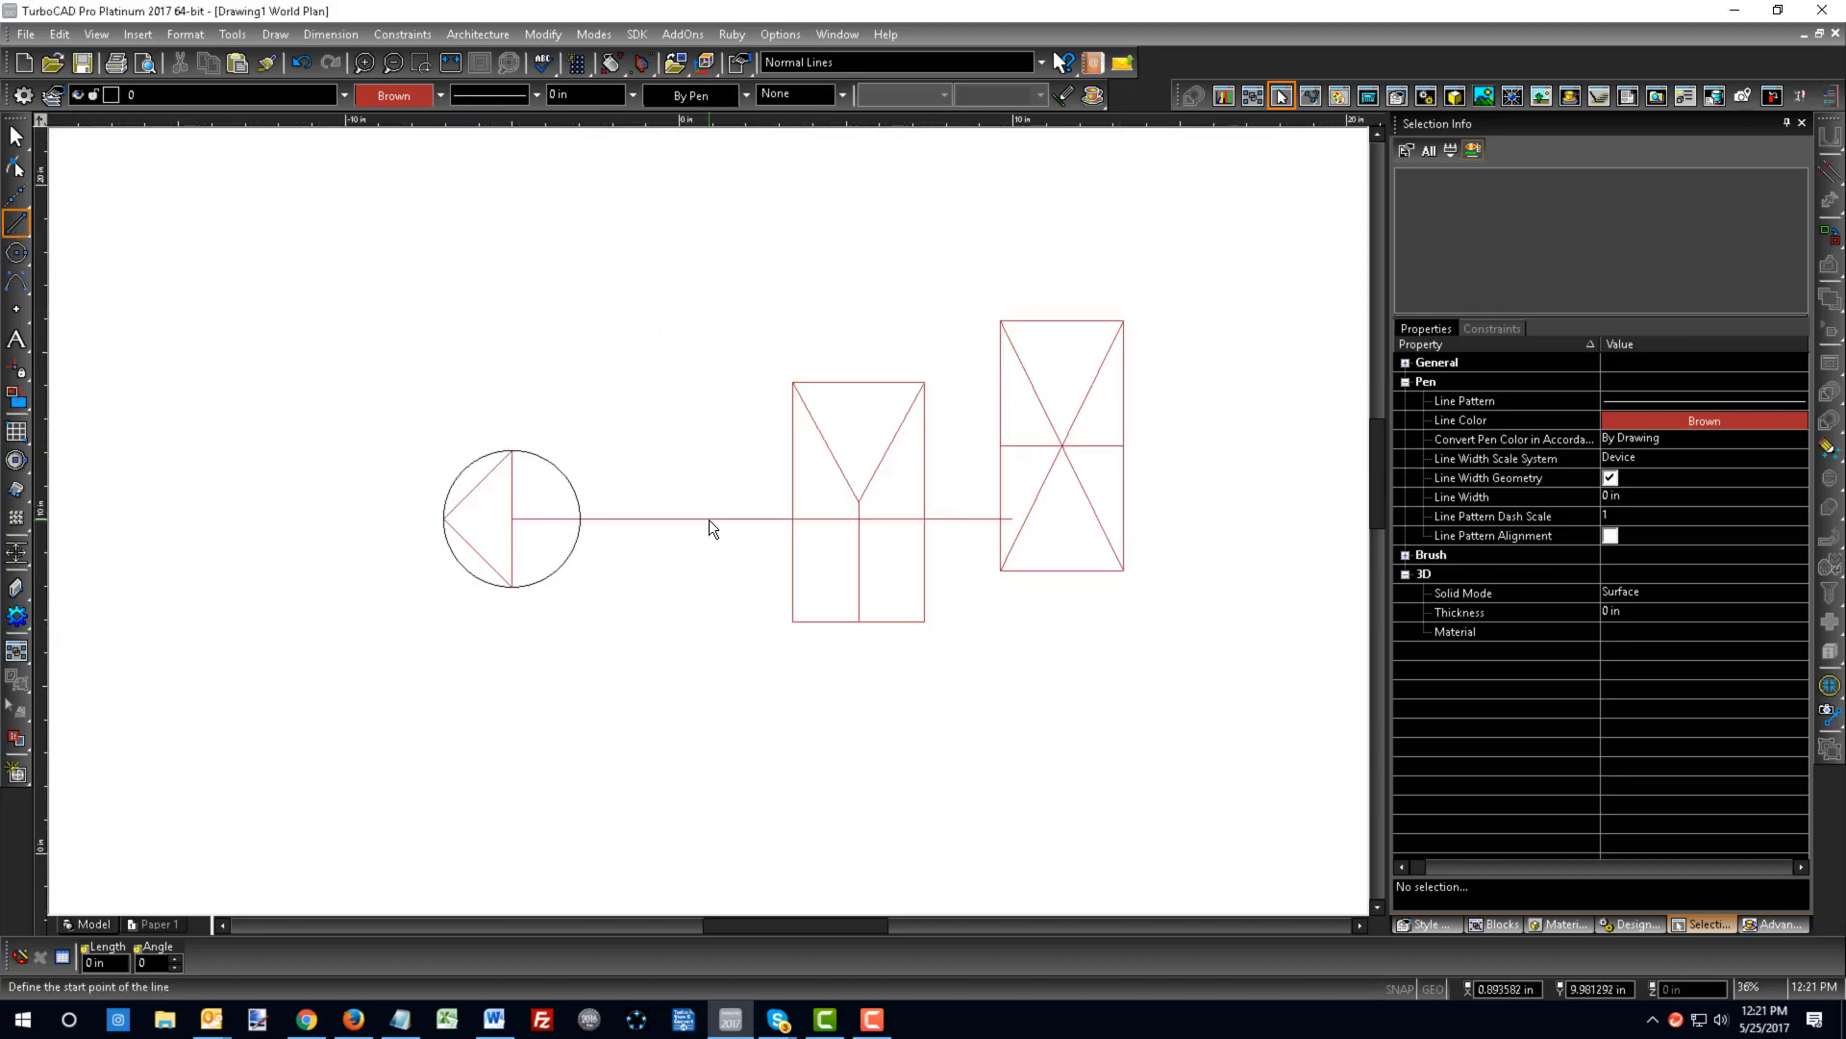
click(794, 460)
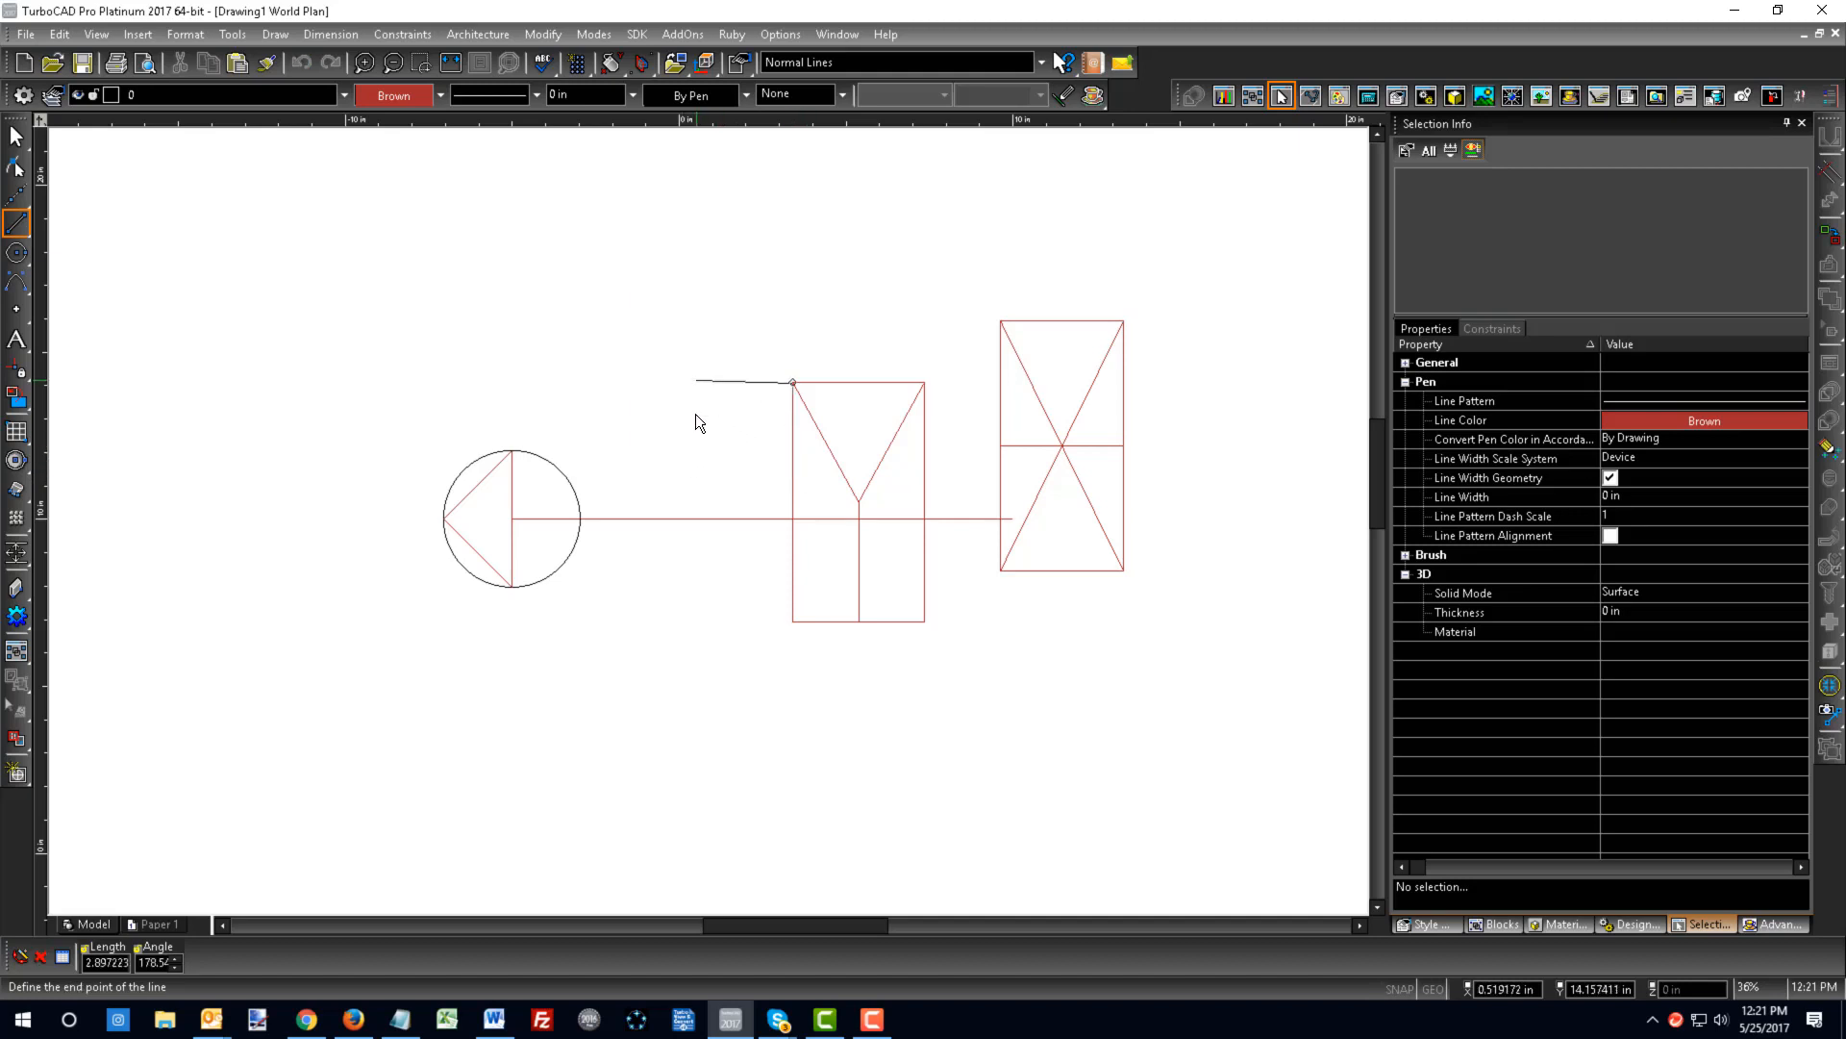
click(702, 517)
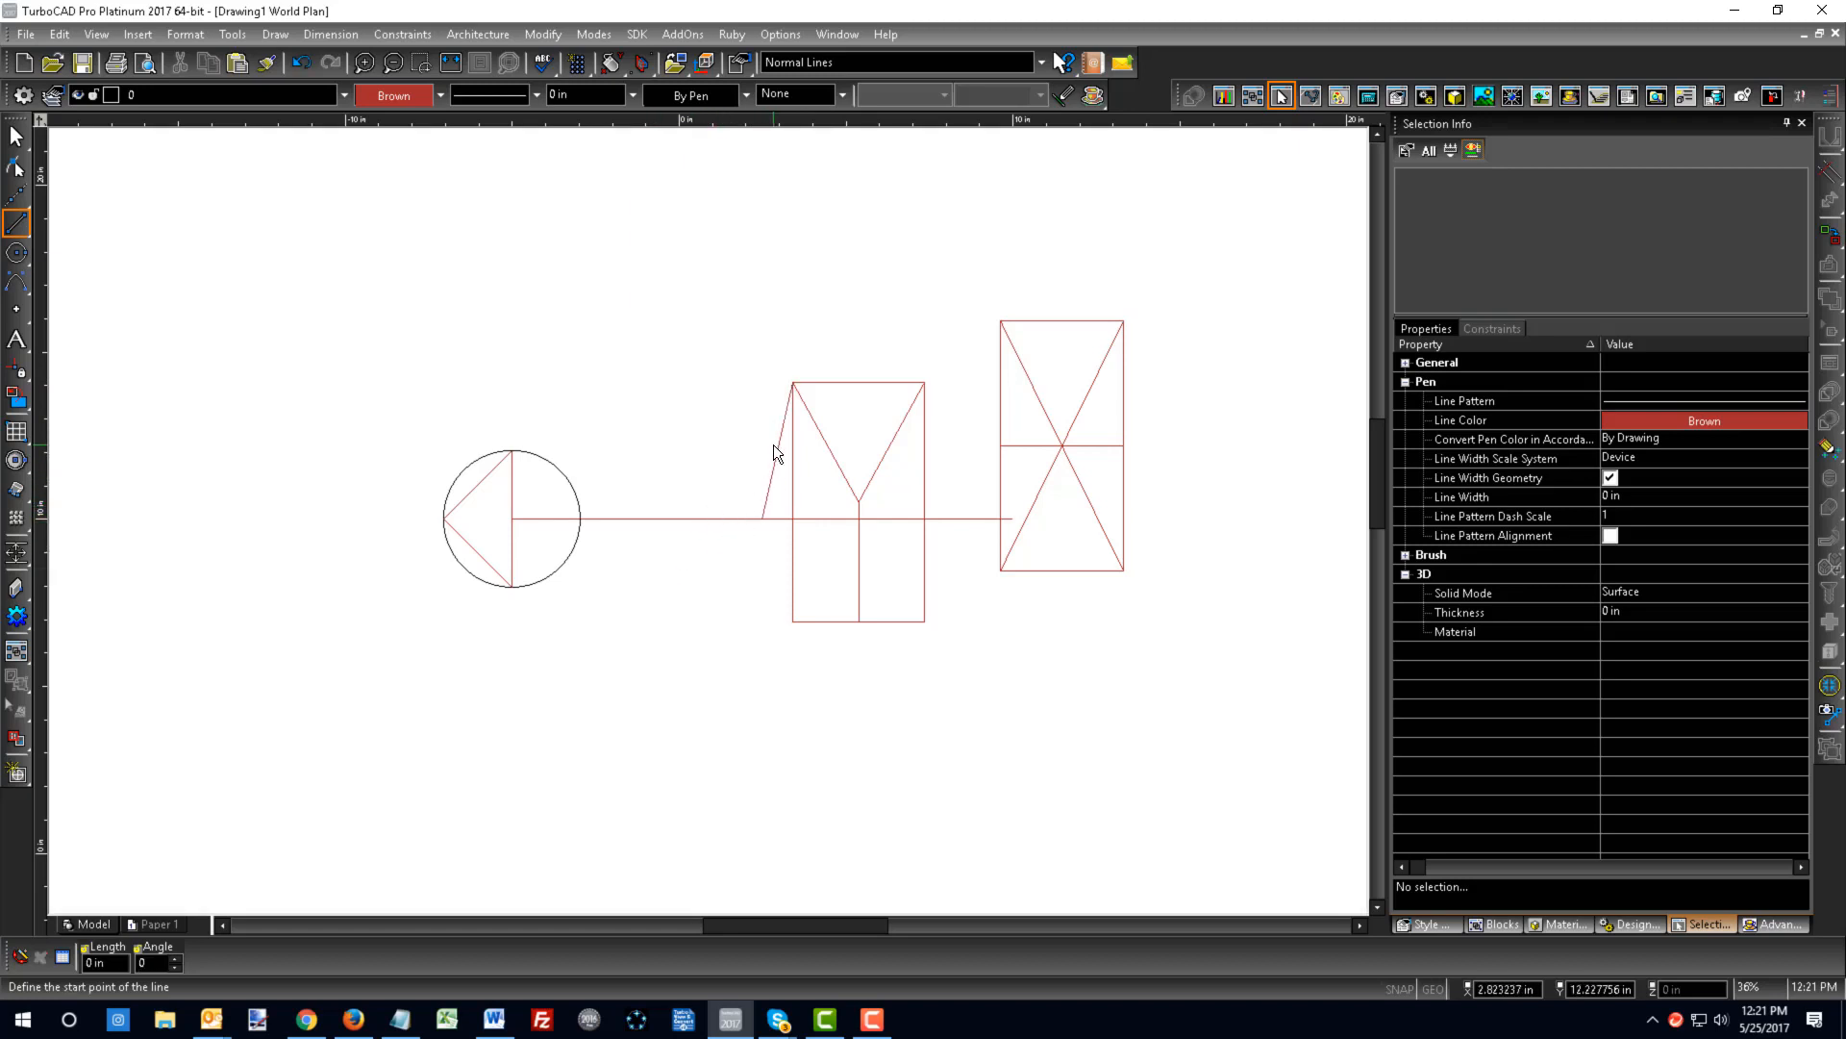
- Draw a line from the circle's center to the V's lower vertex in the left rectangle
click(17, 233)
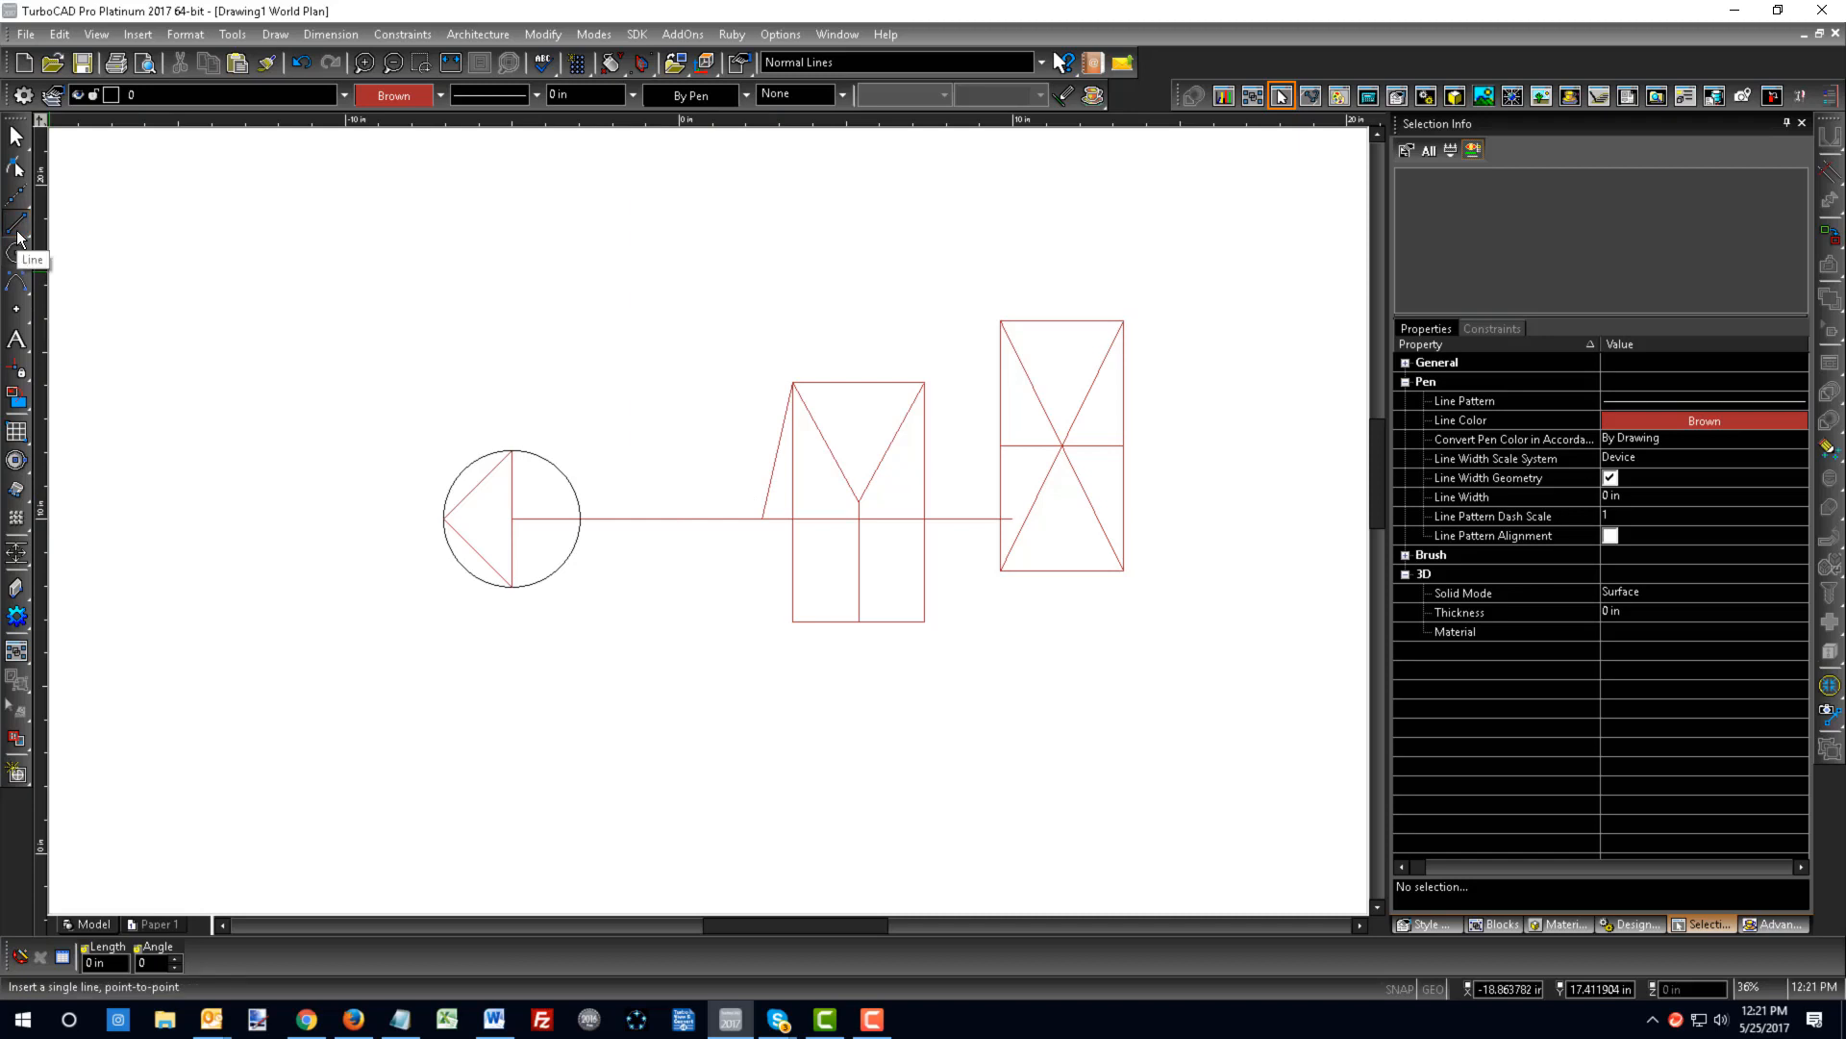
click(556, 569)
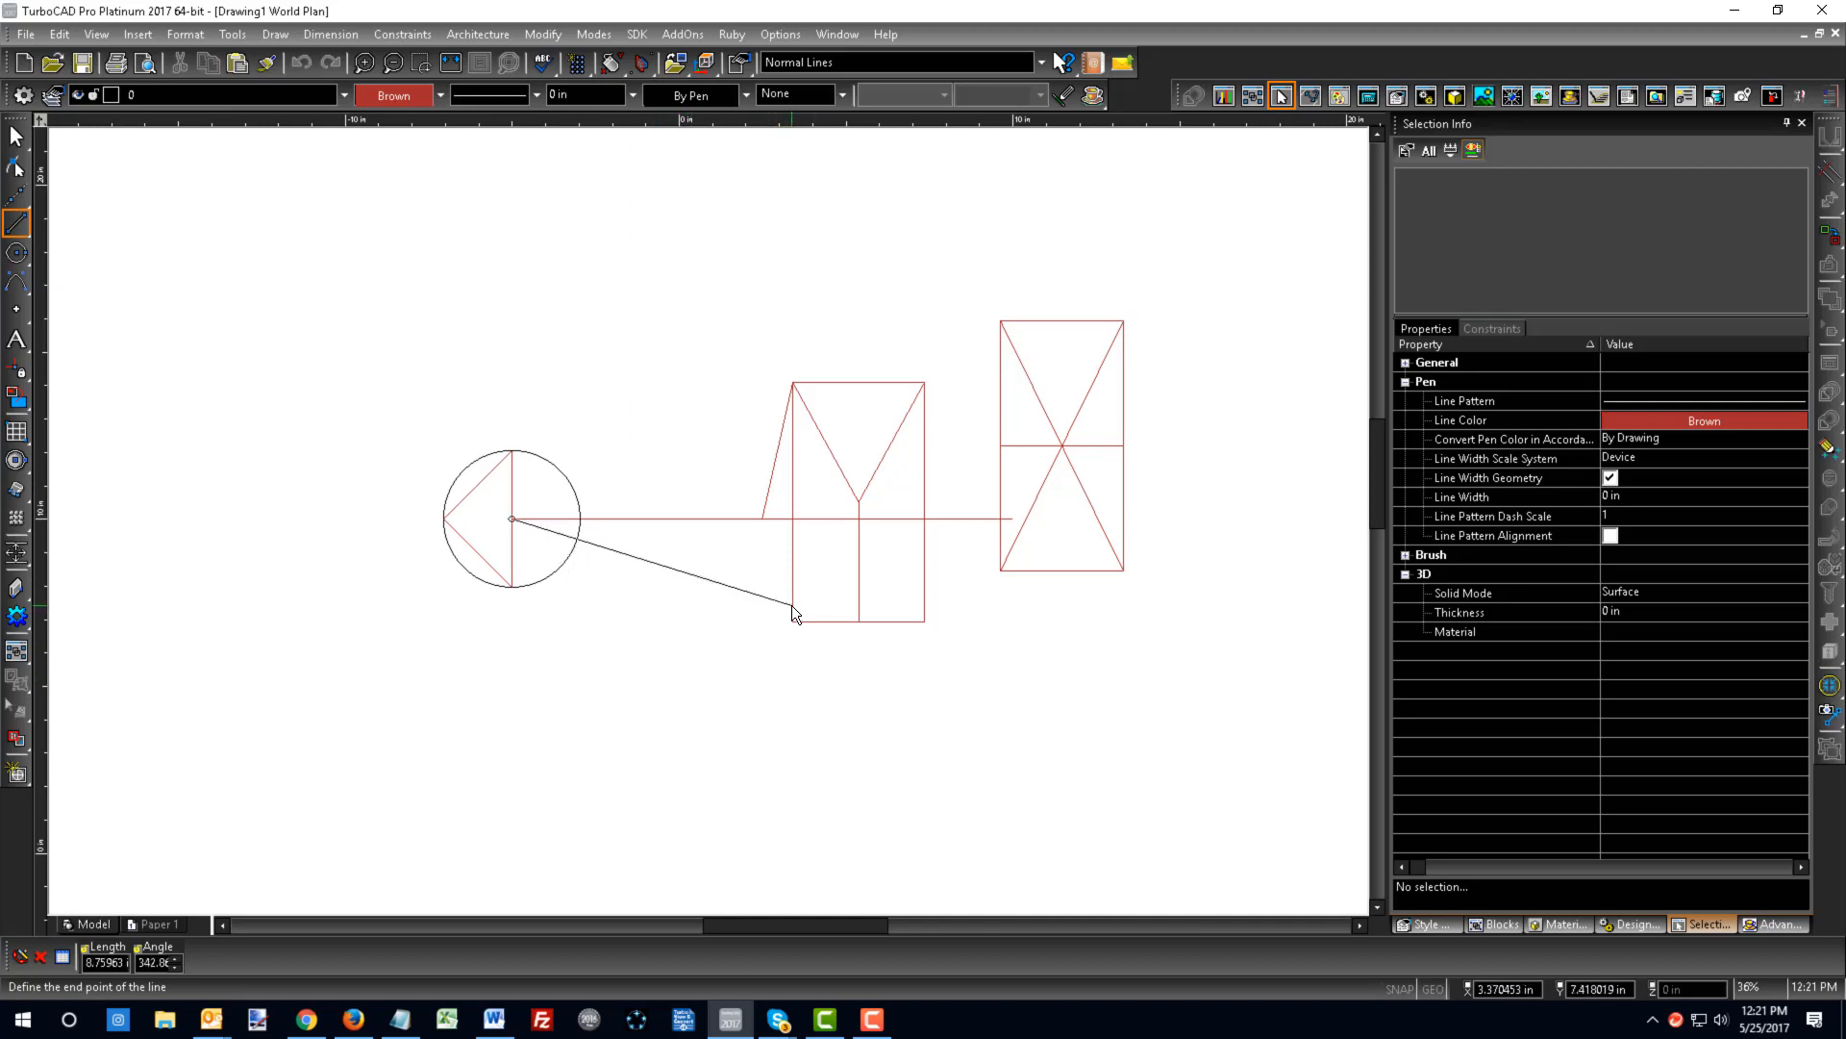
click(858, 501)
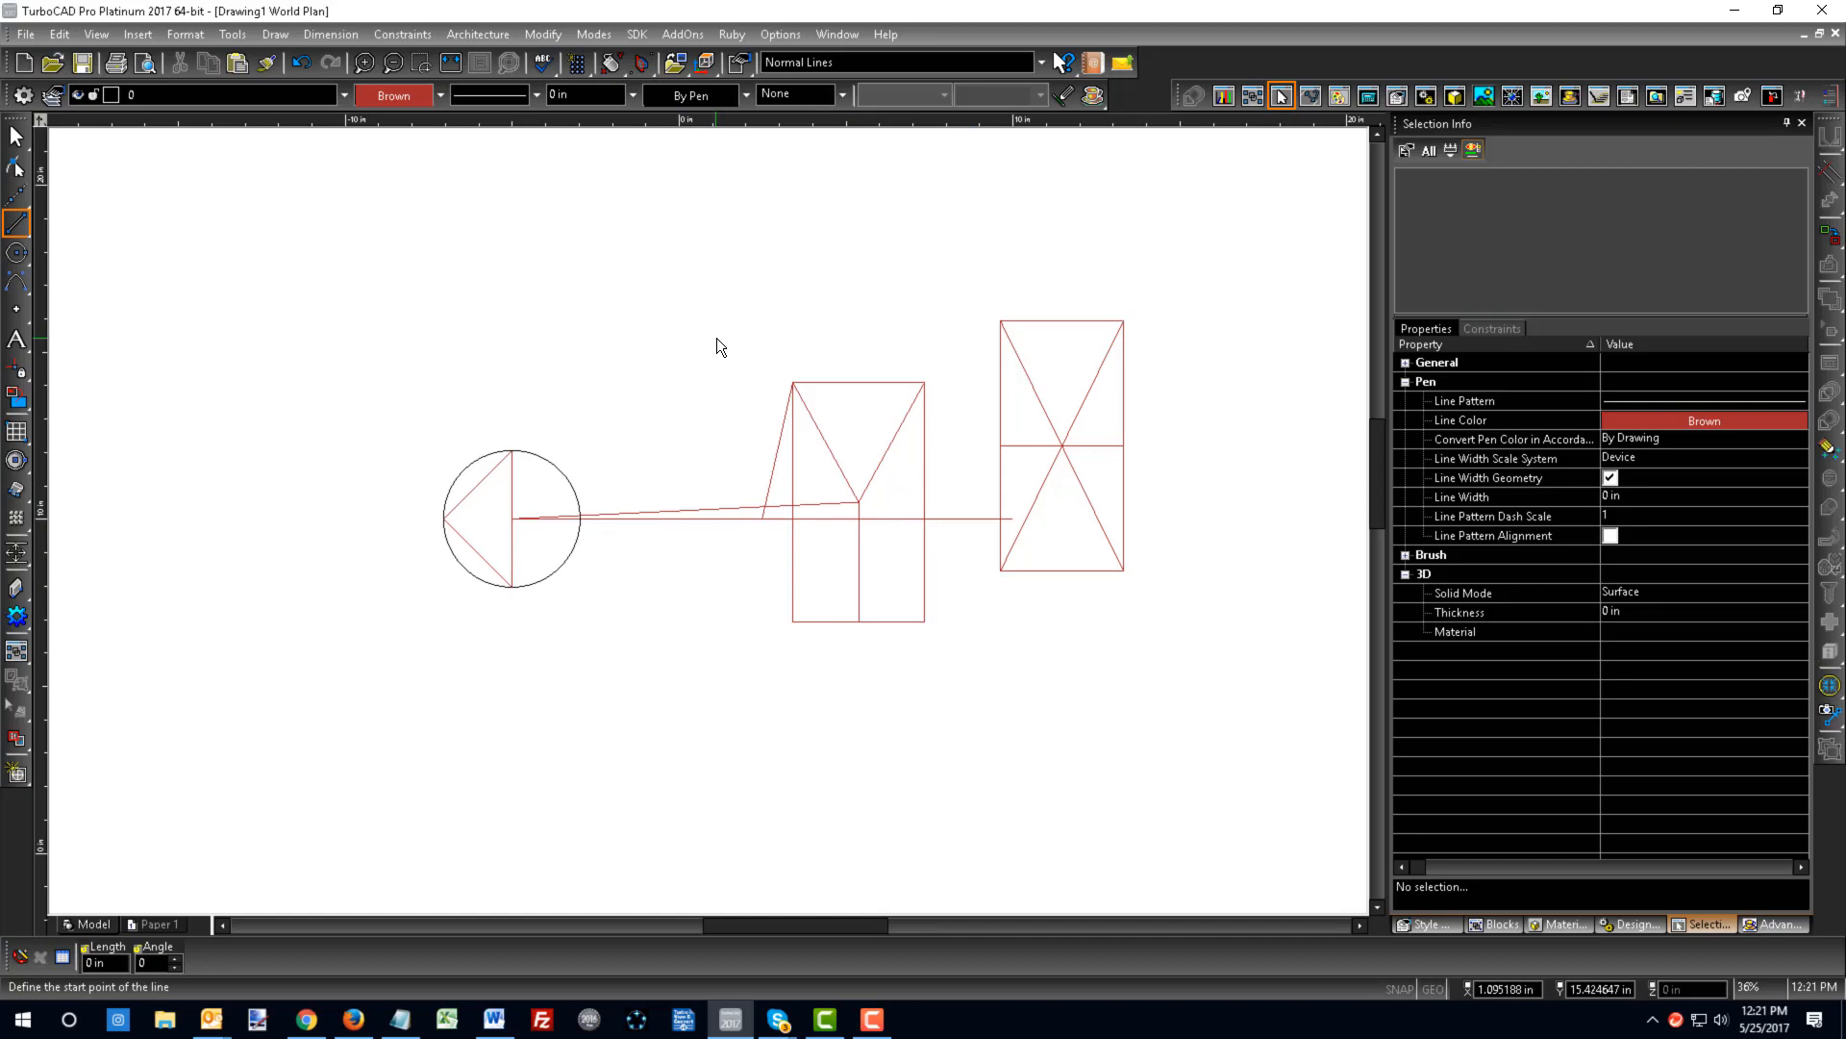
double_click(1403, 988)
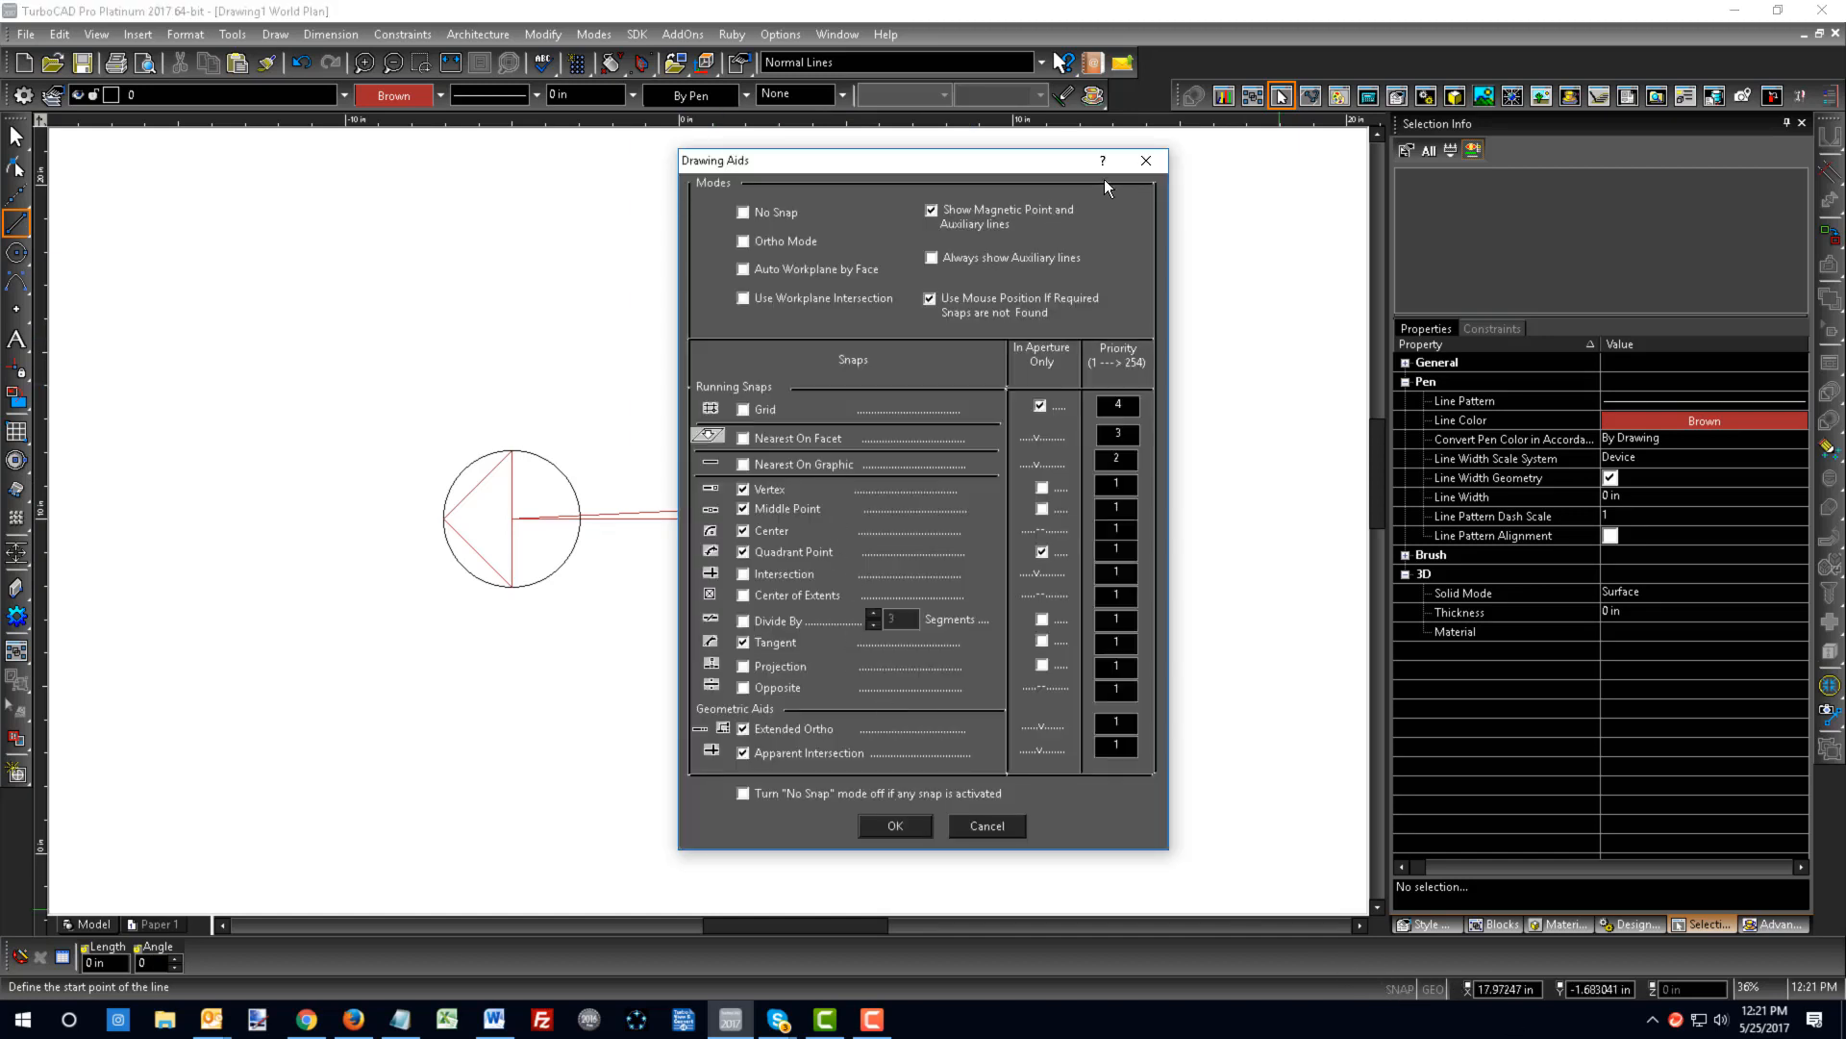
click(1143, 161)
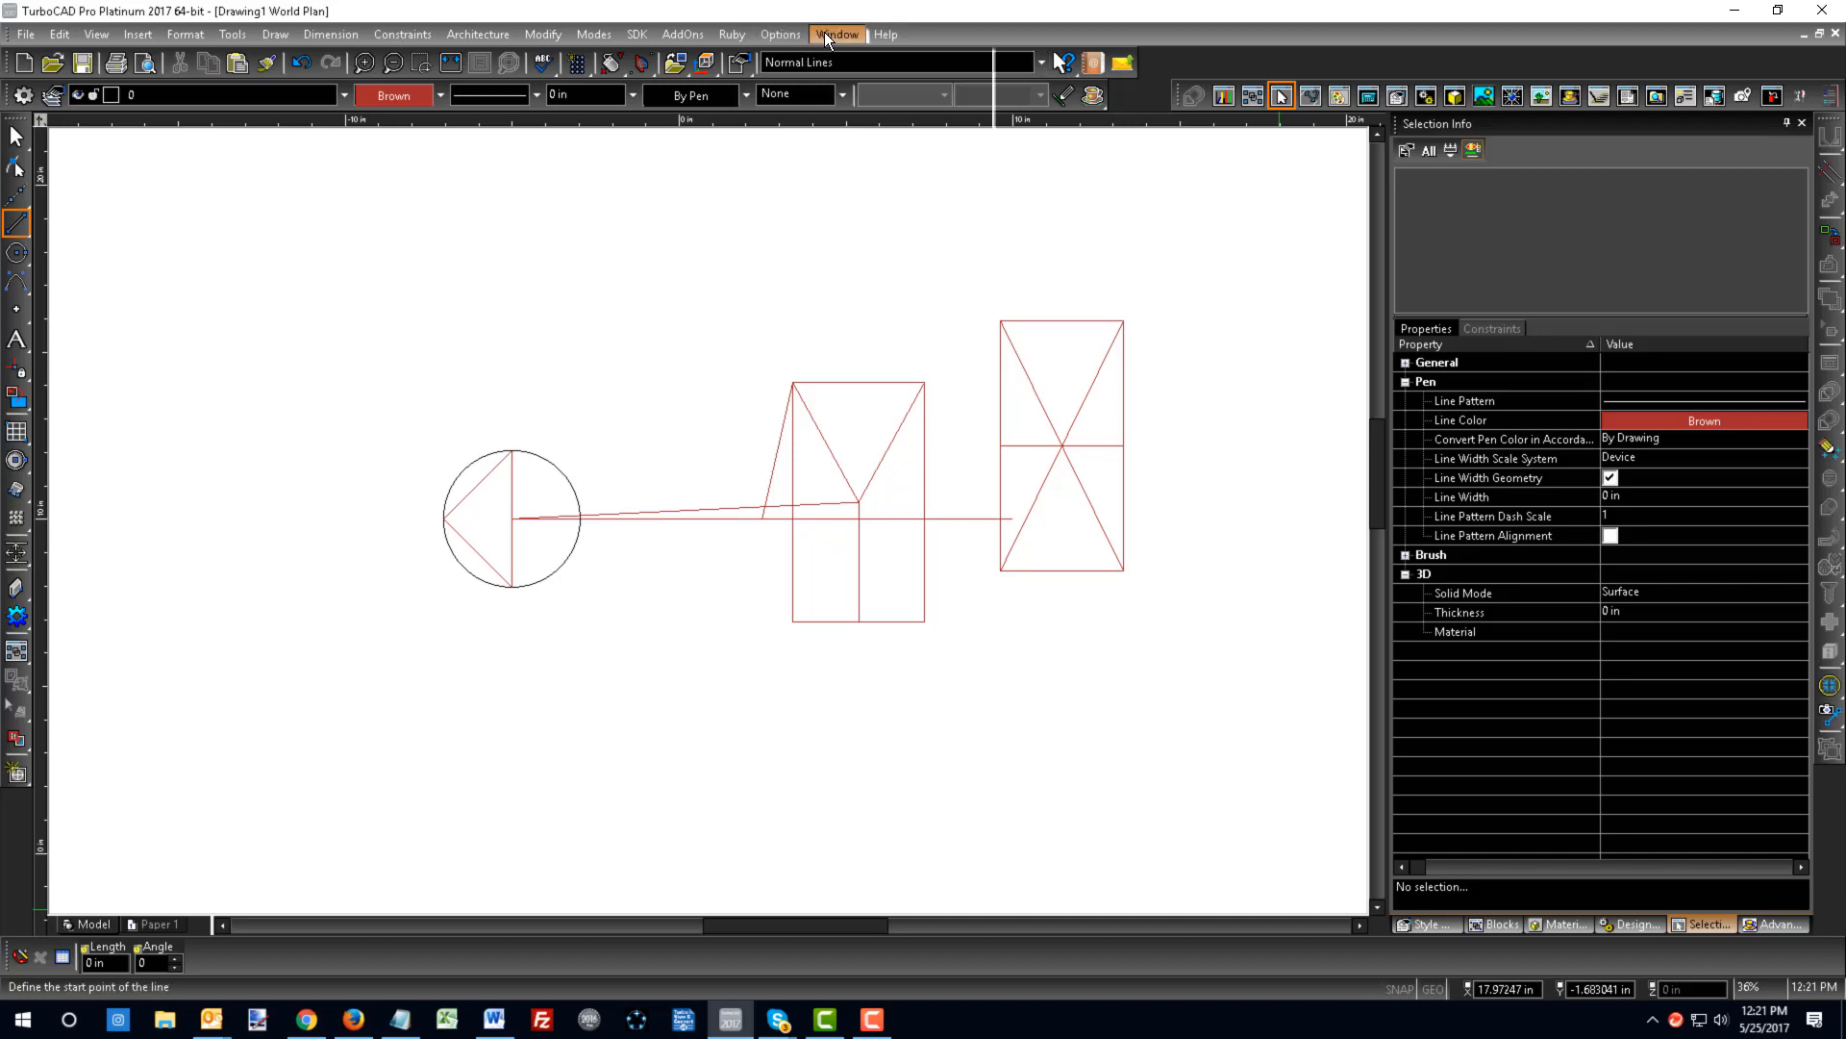
click(824, 35)
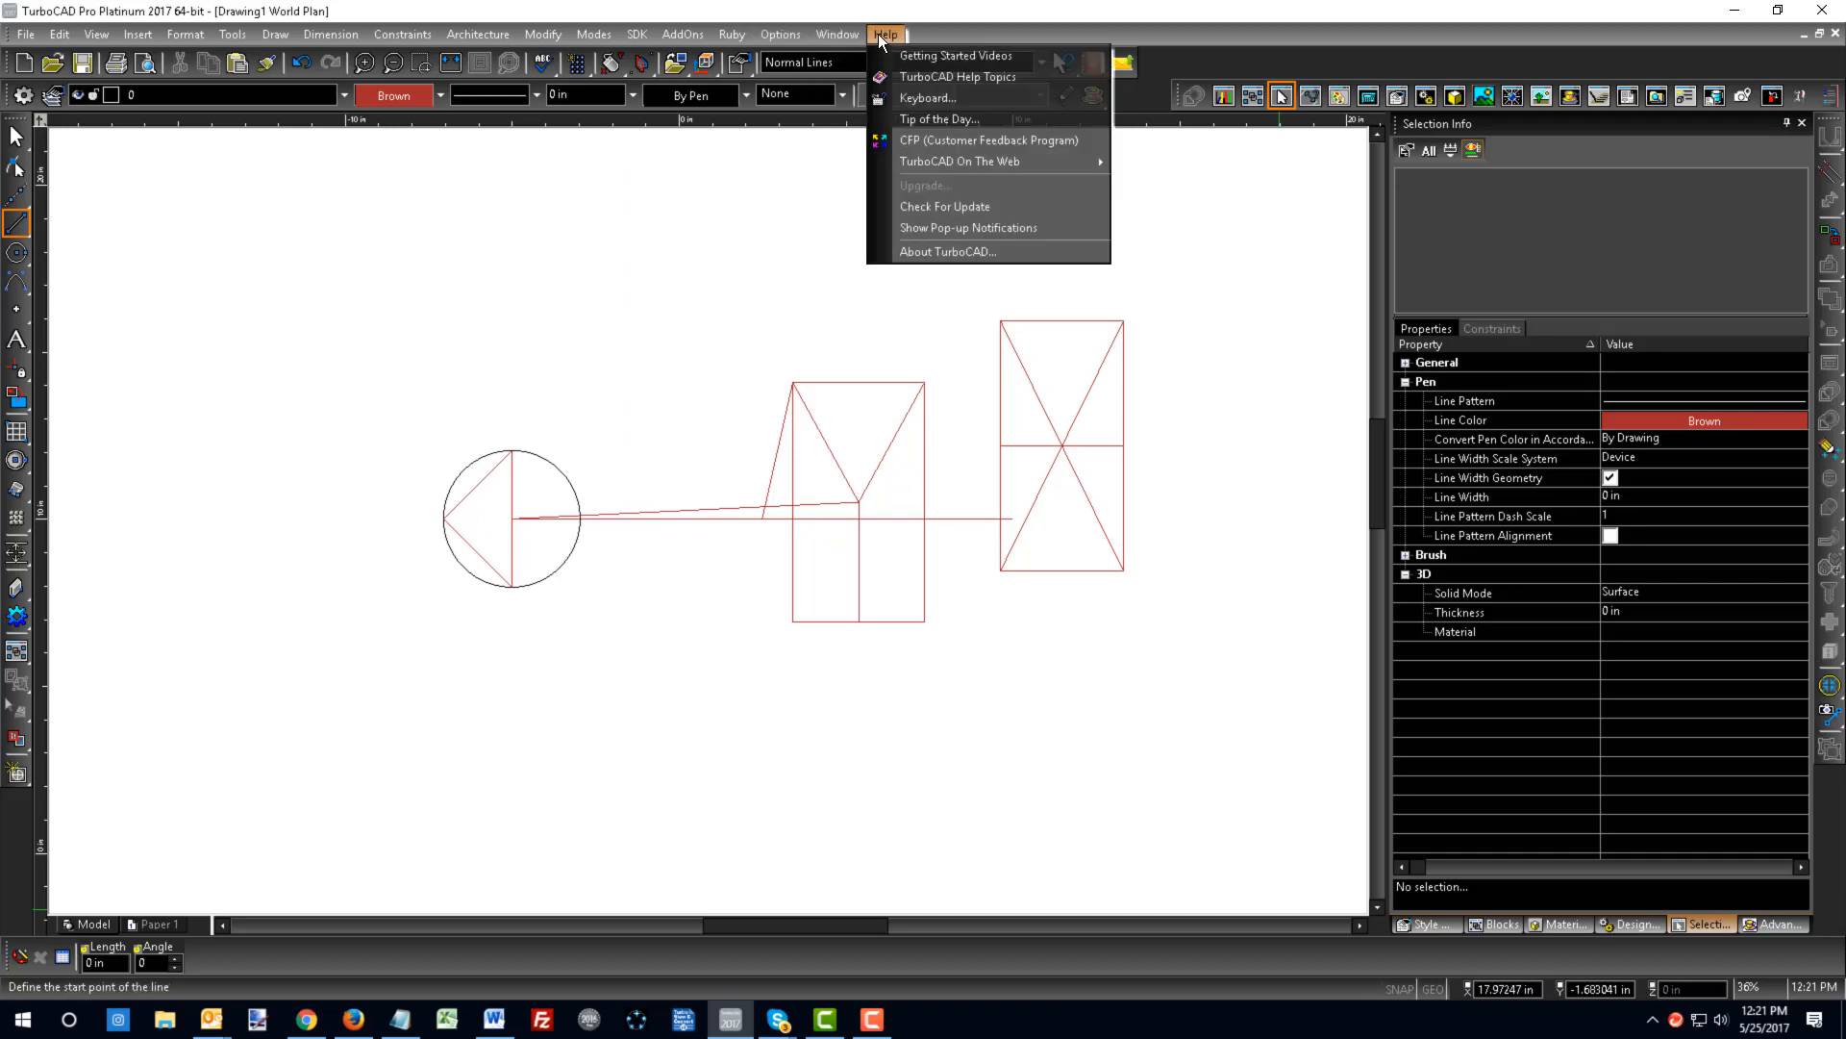
- Open the keyboard shortcut reference and examine the shortcuts for coordinate modes and single snaps, including midpoint, center and vertex
click(924, 97)
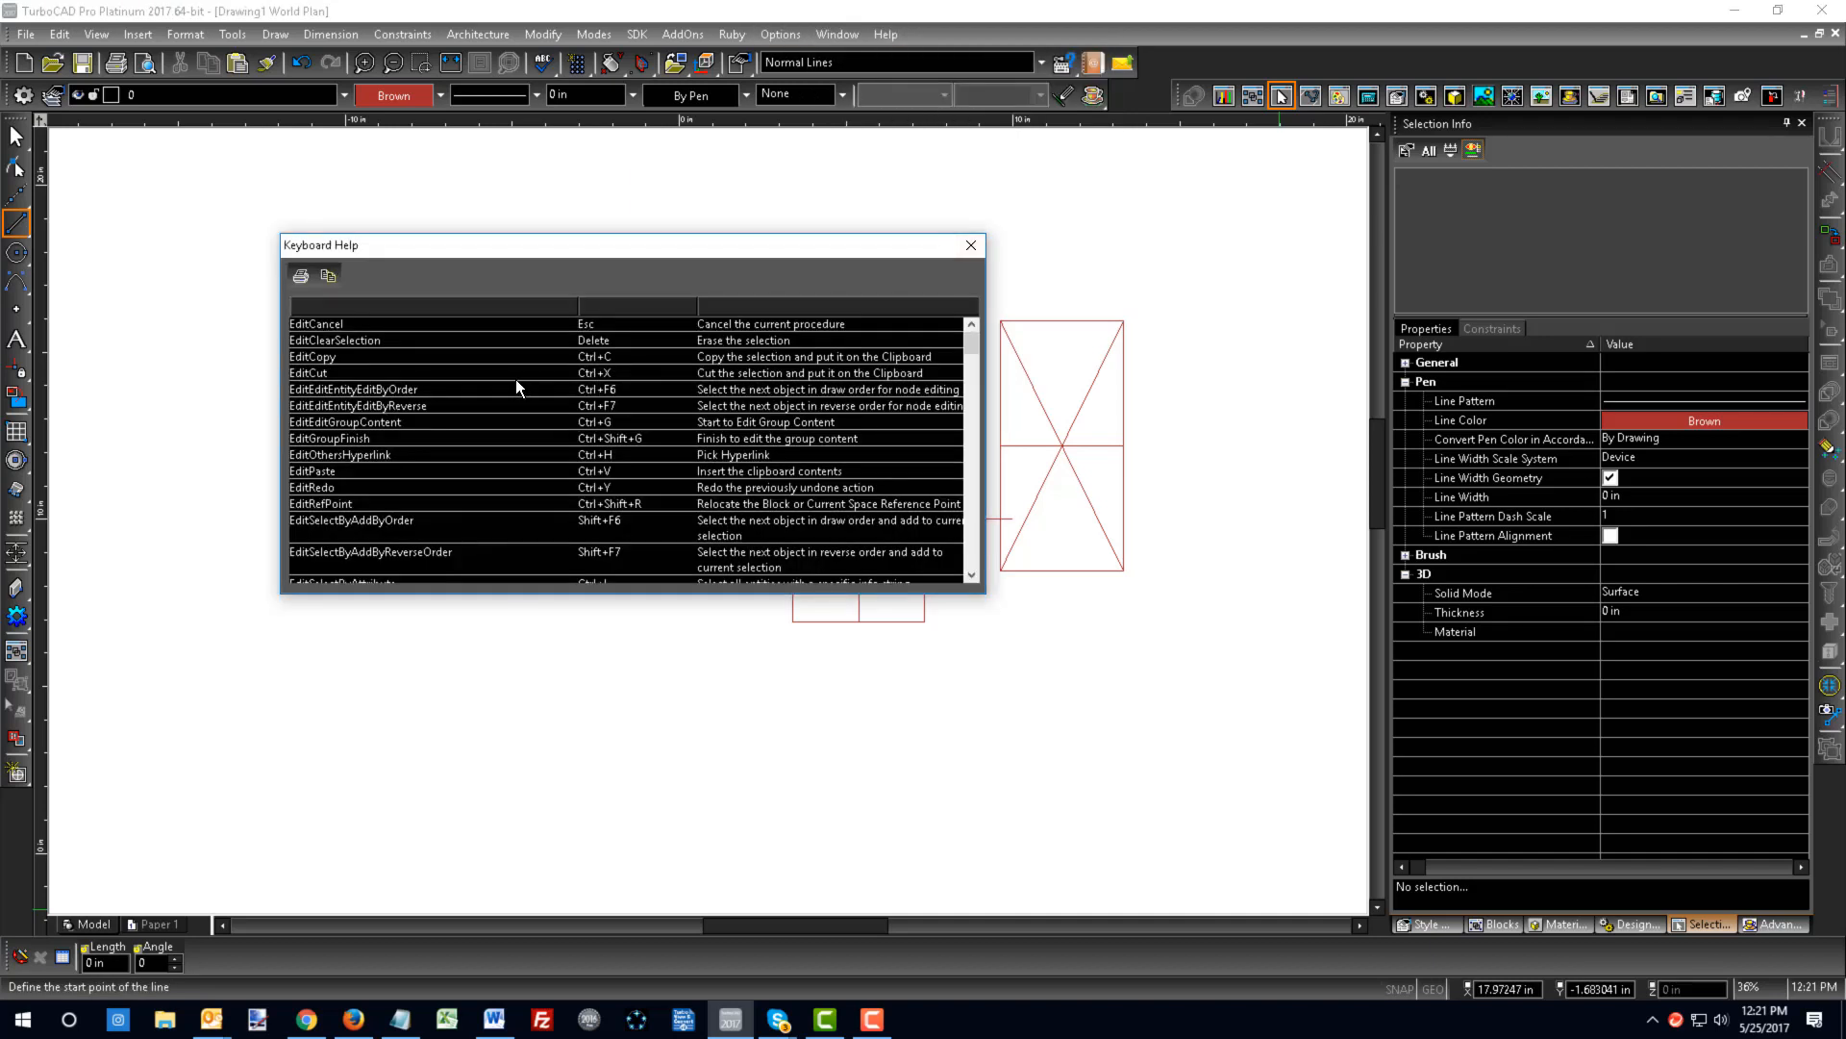
scroll(516, 379, down, 6)
scroll(545, 452, down, 15)
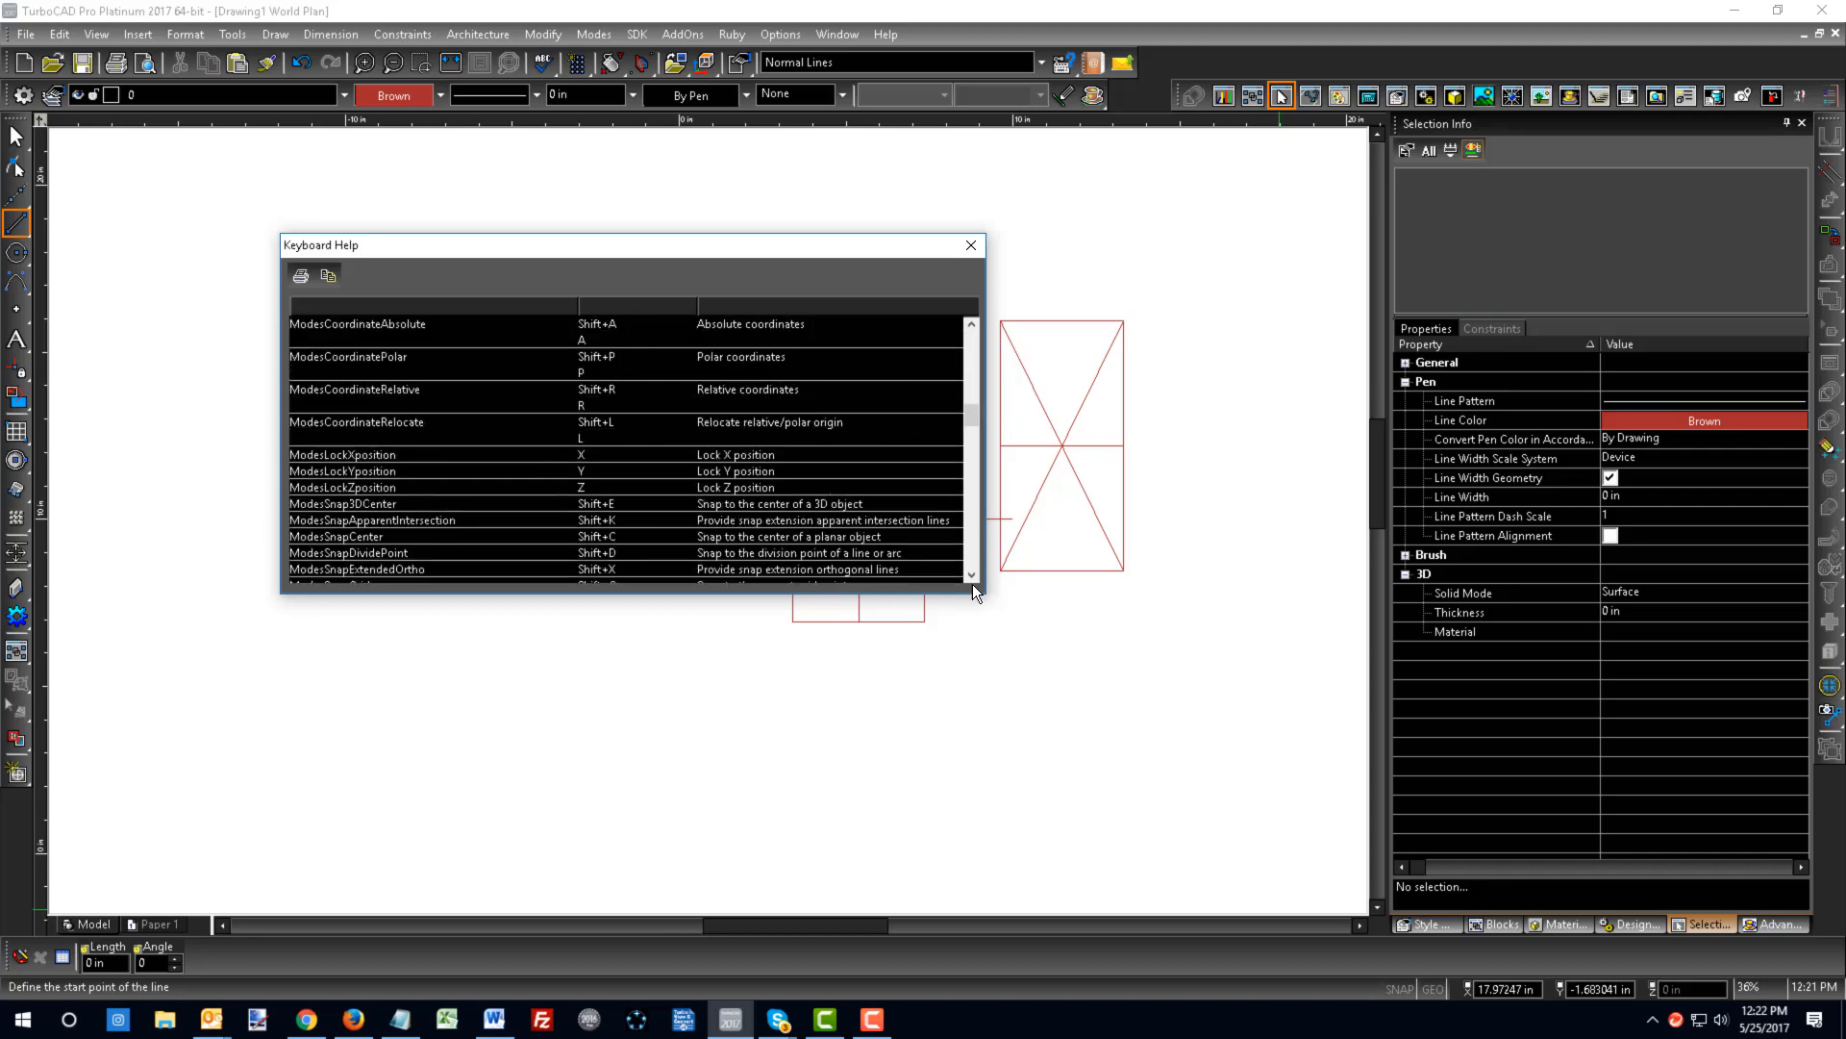
scroll(544, 440, down, 5)
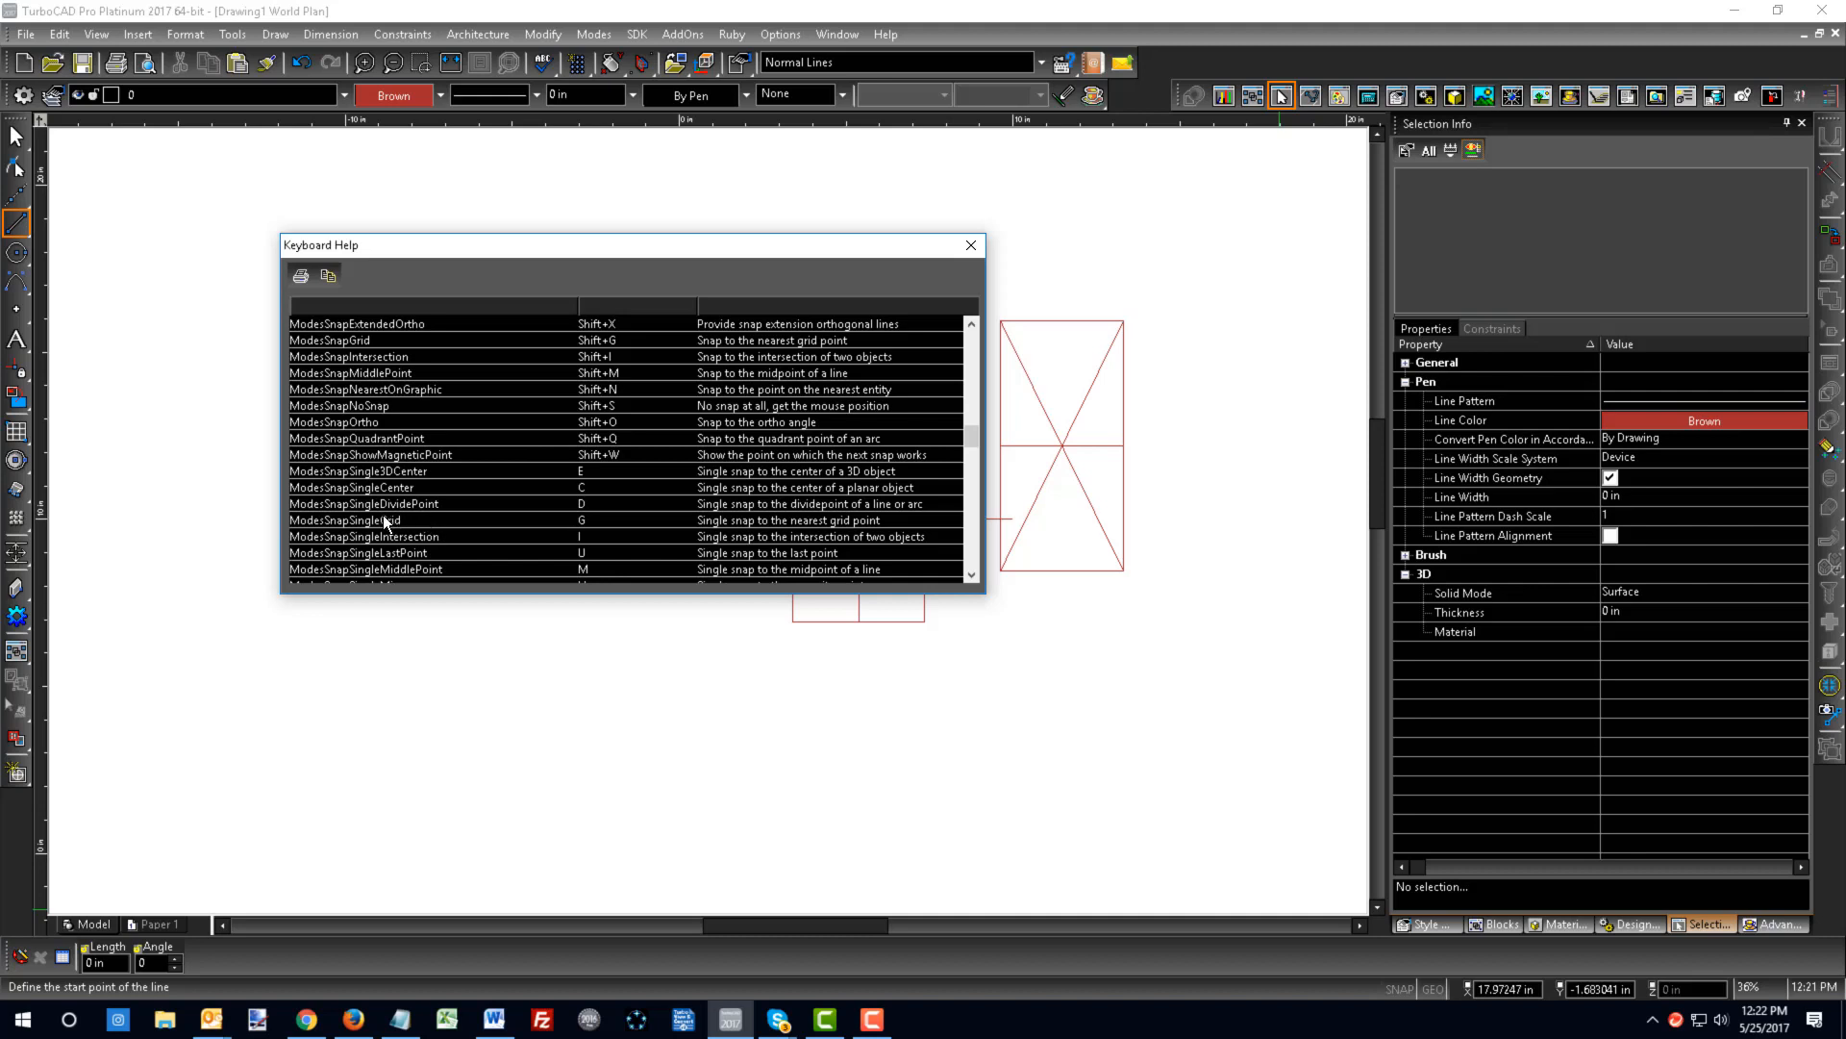
scroll(375, 510, down, 1)
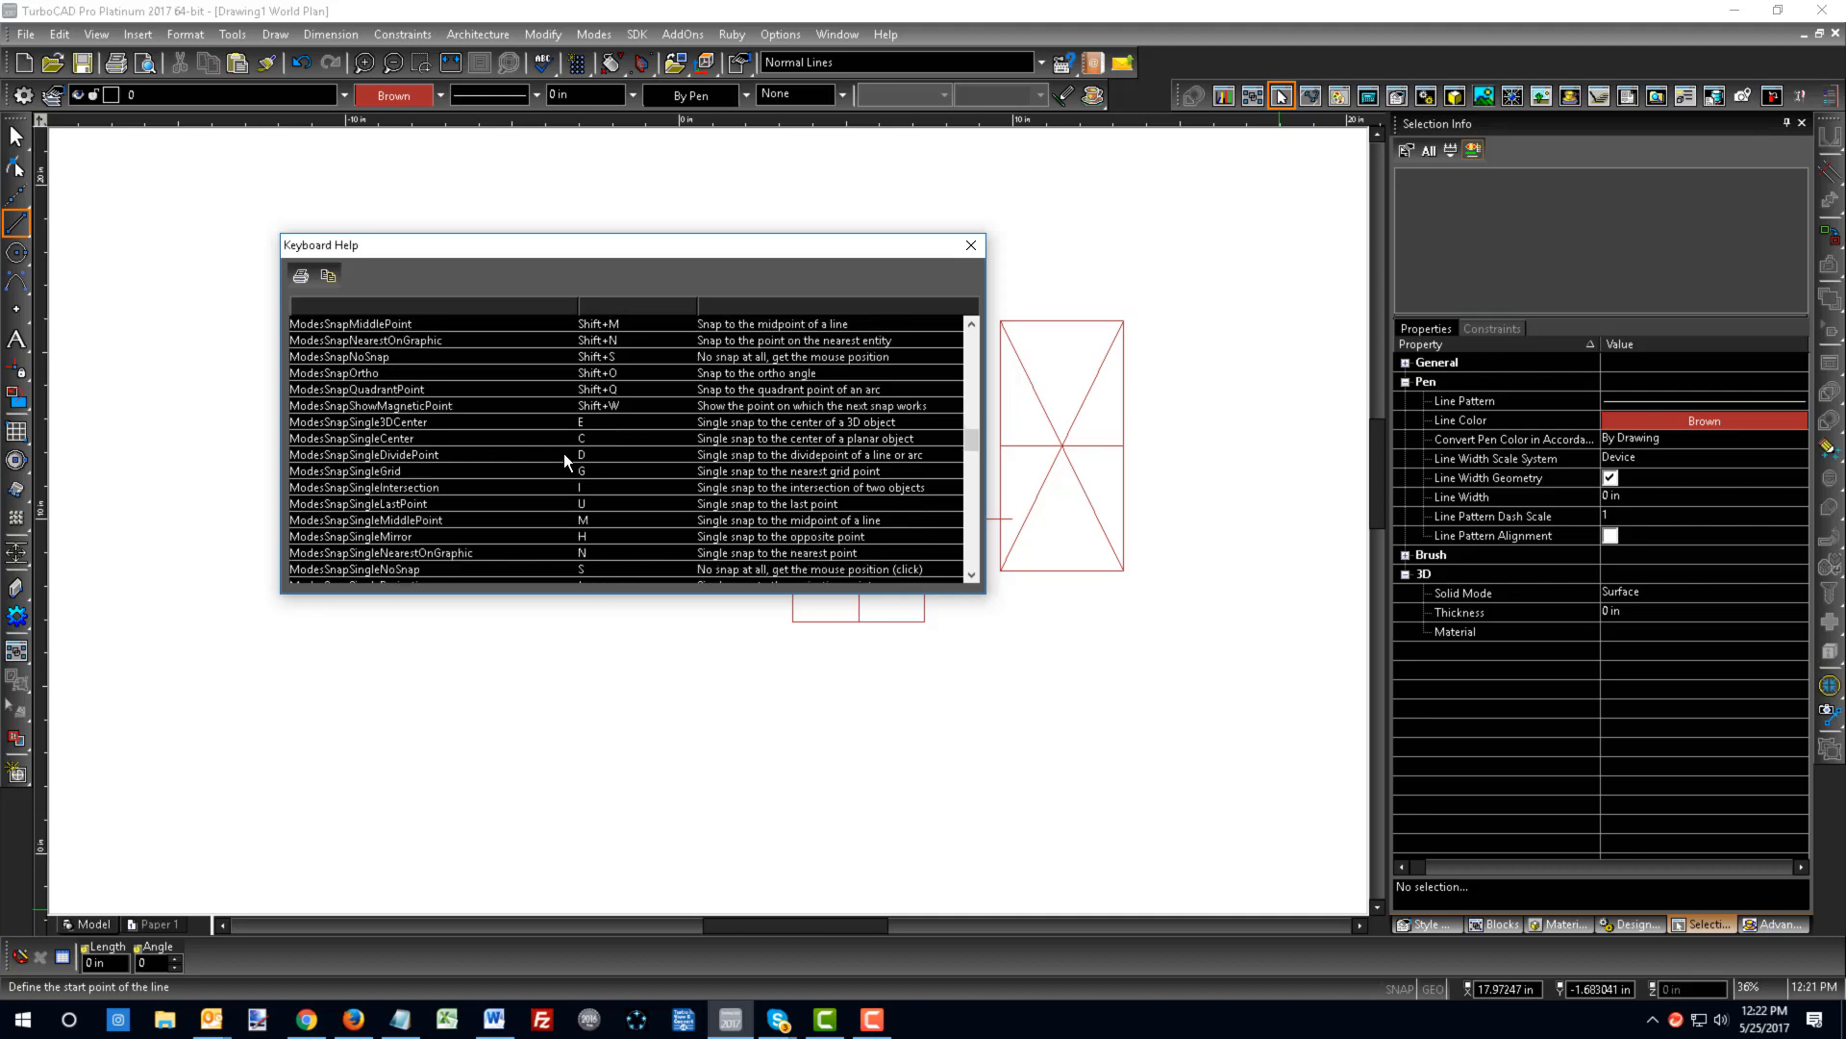
scroll(642, 531, down, 1)
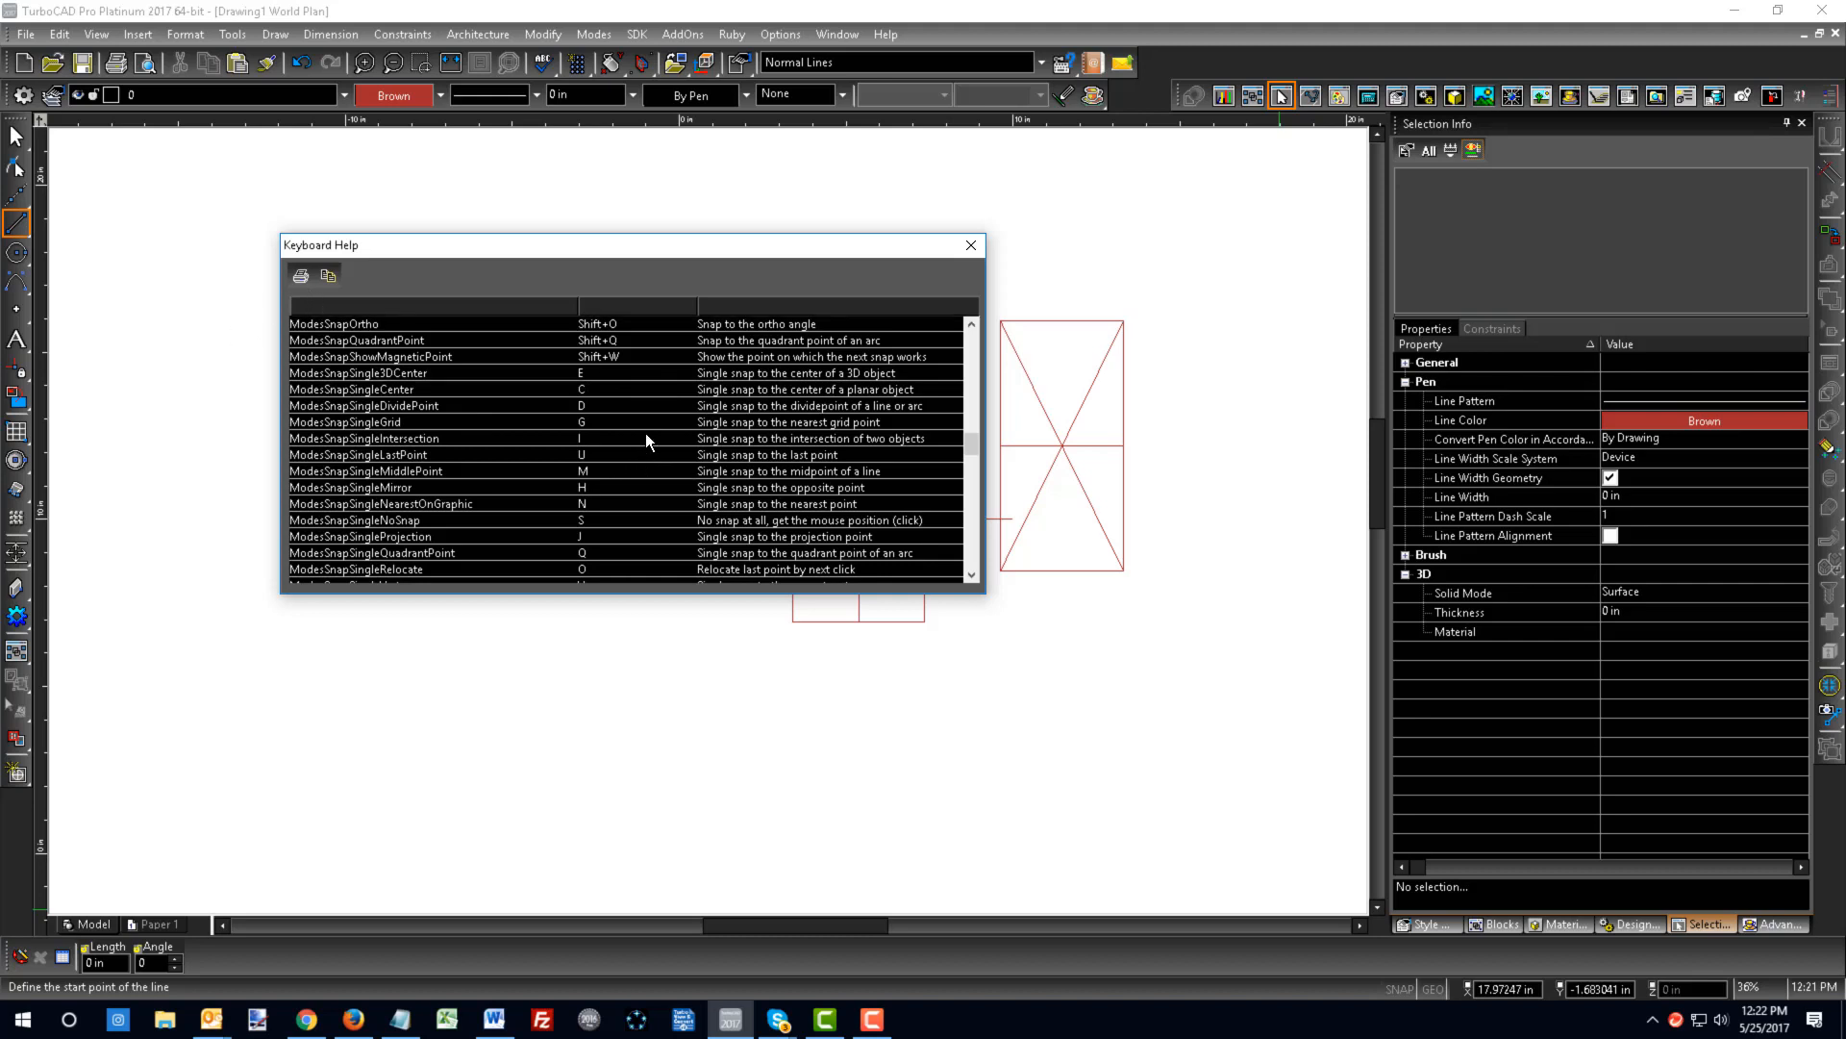
scroll(647, 500, down, 1)
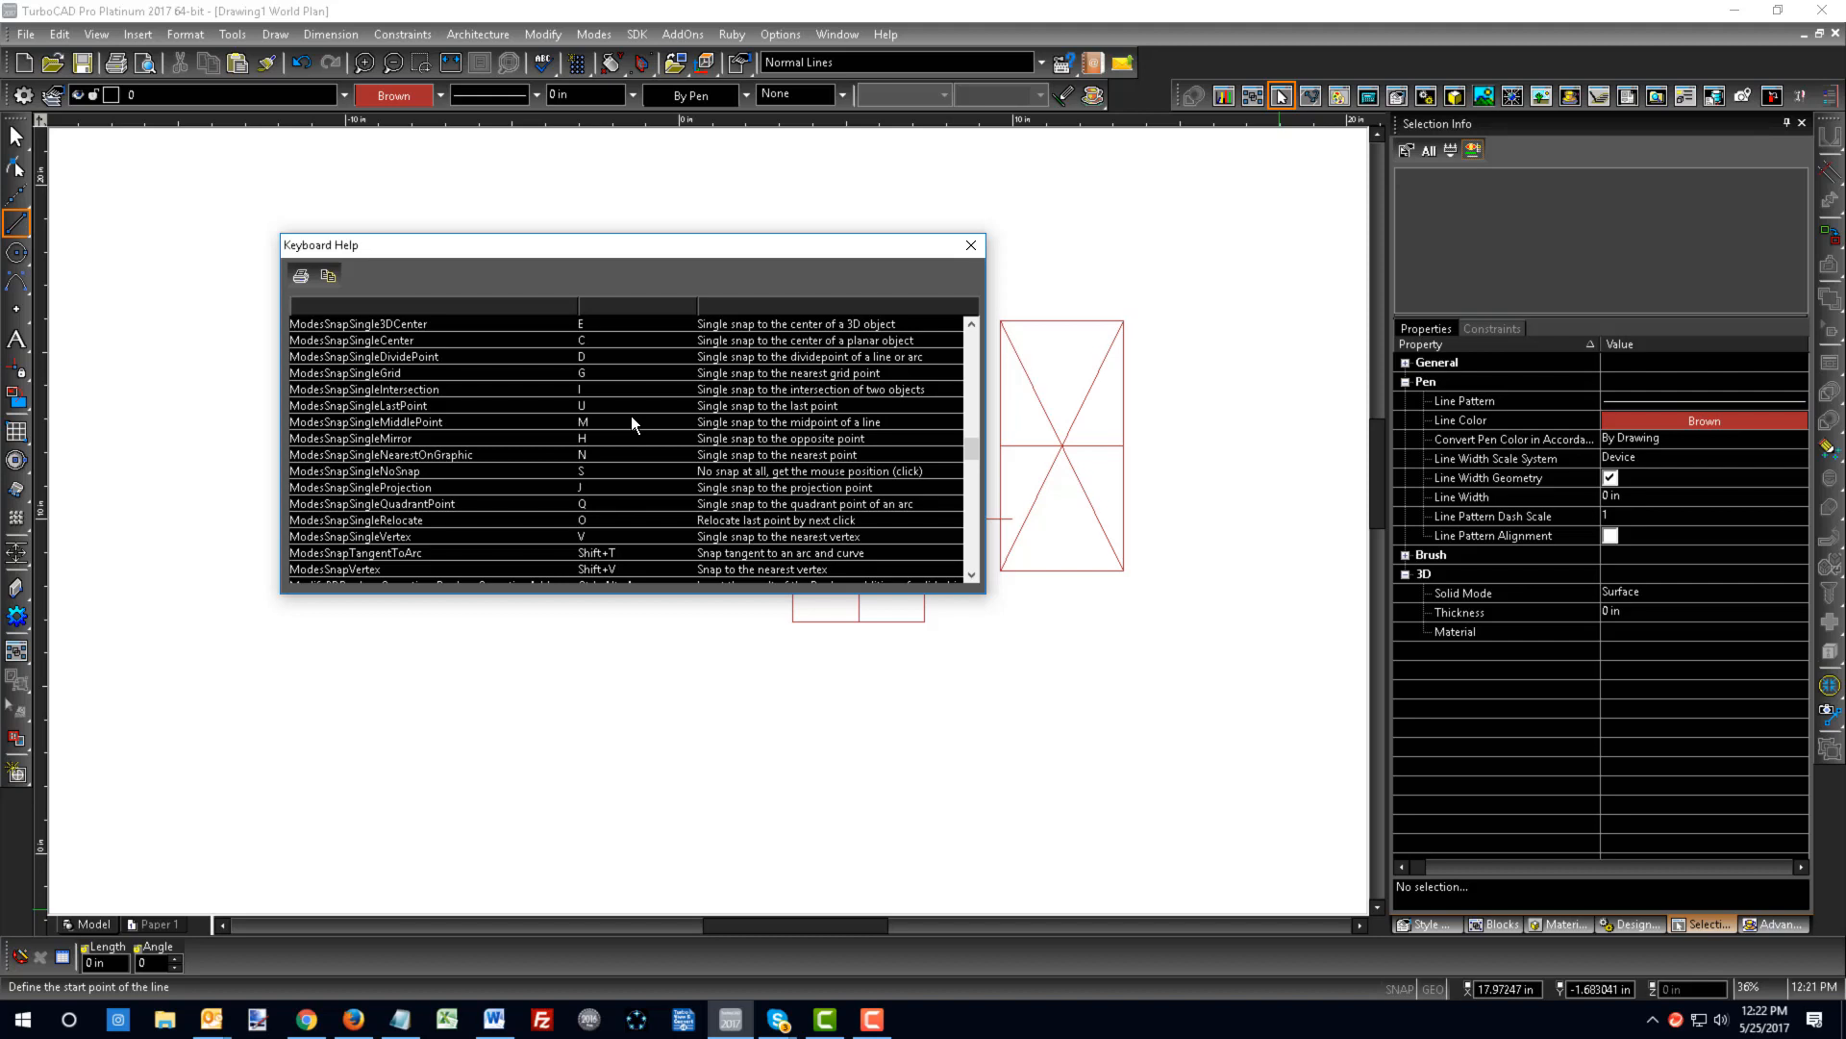
click(968, 245)
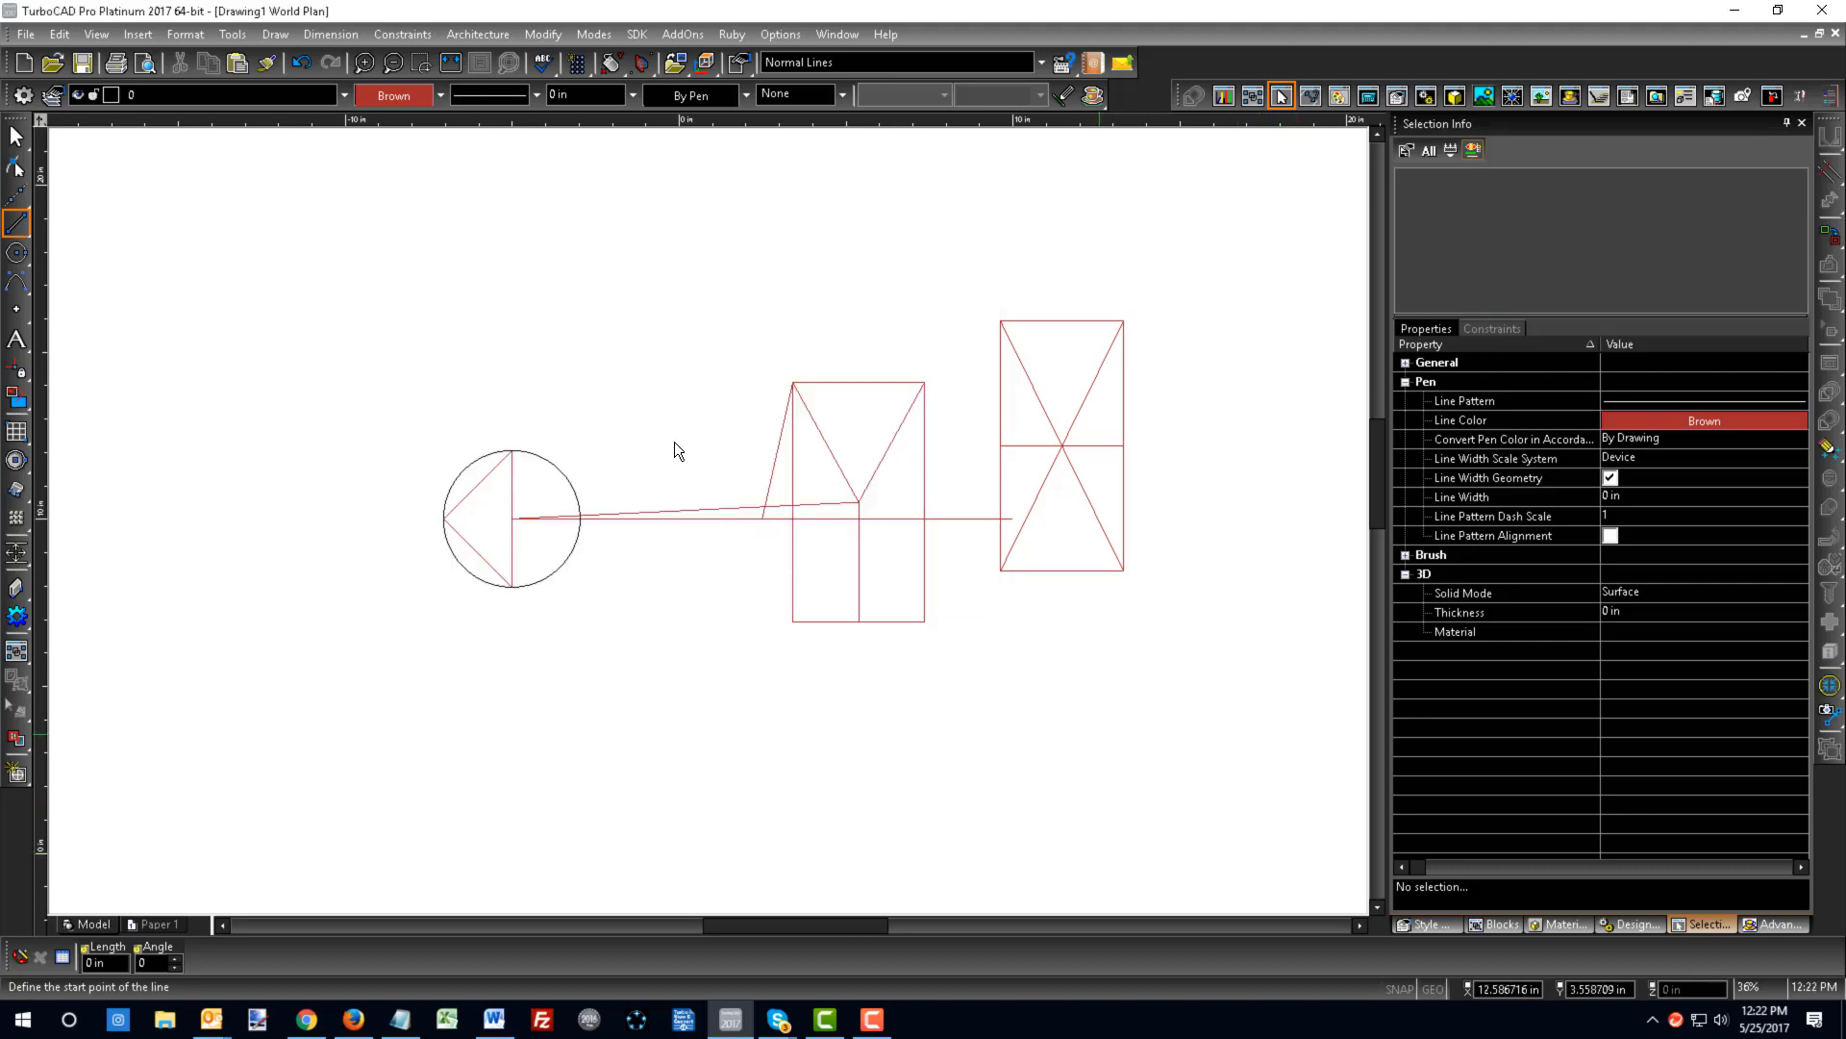
- Abandon the line started on the circle and leave the Line tool for object selection
click(545, 459)
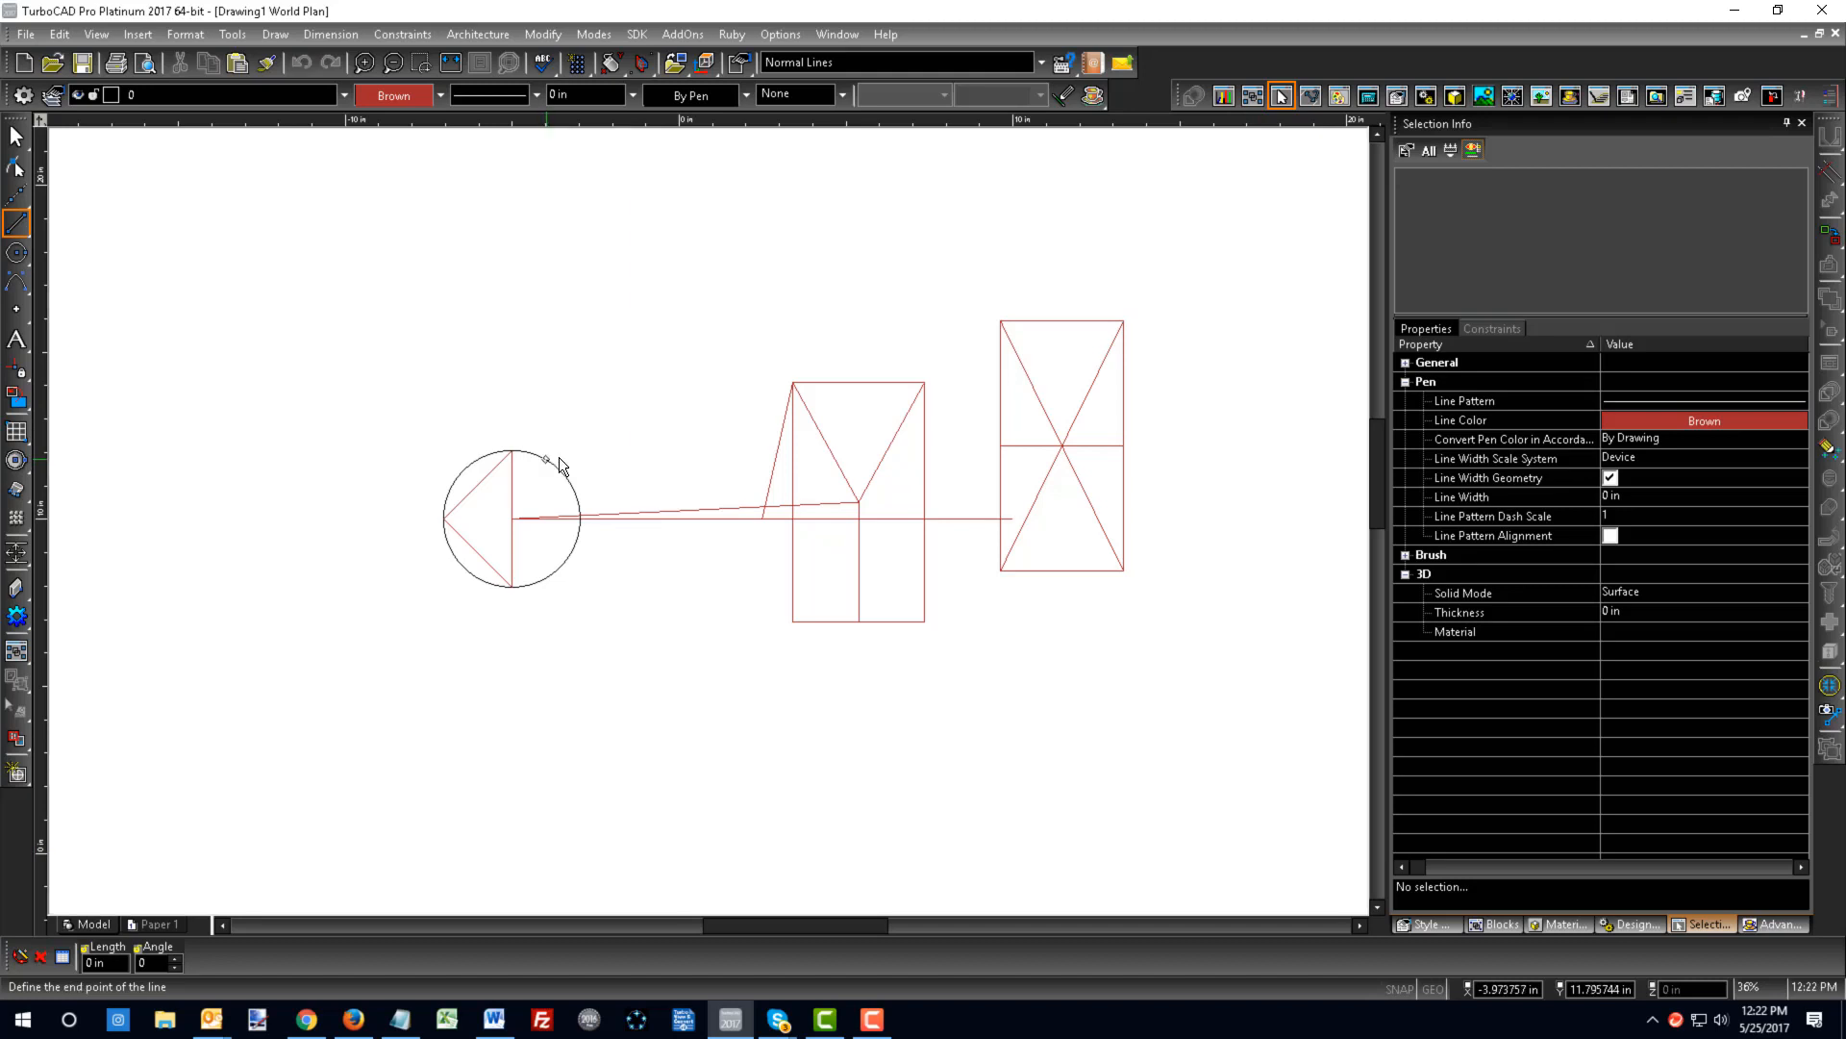
right_click(555, 348)
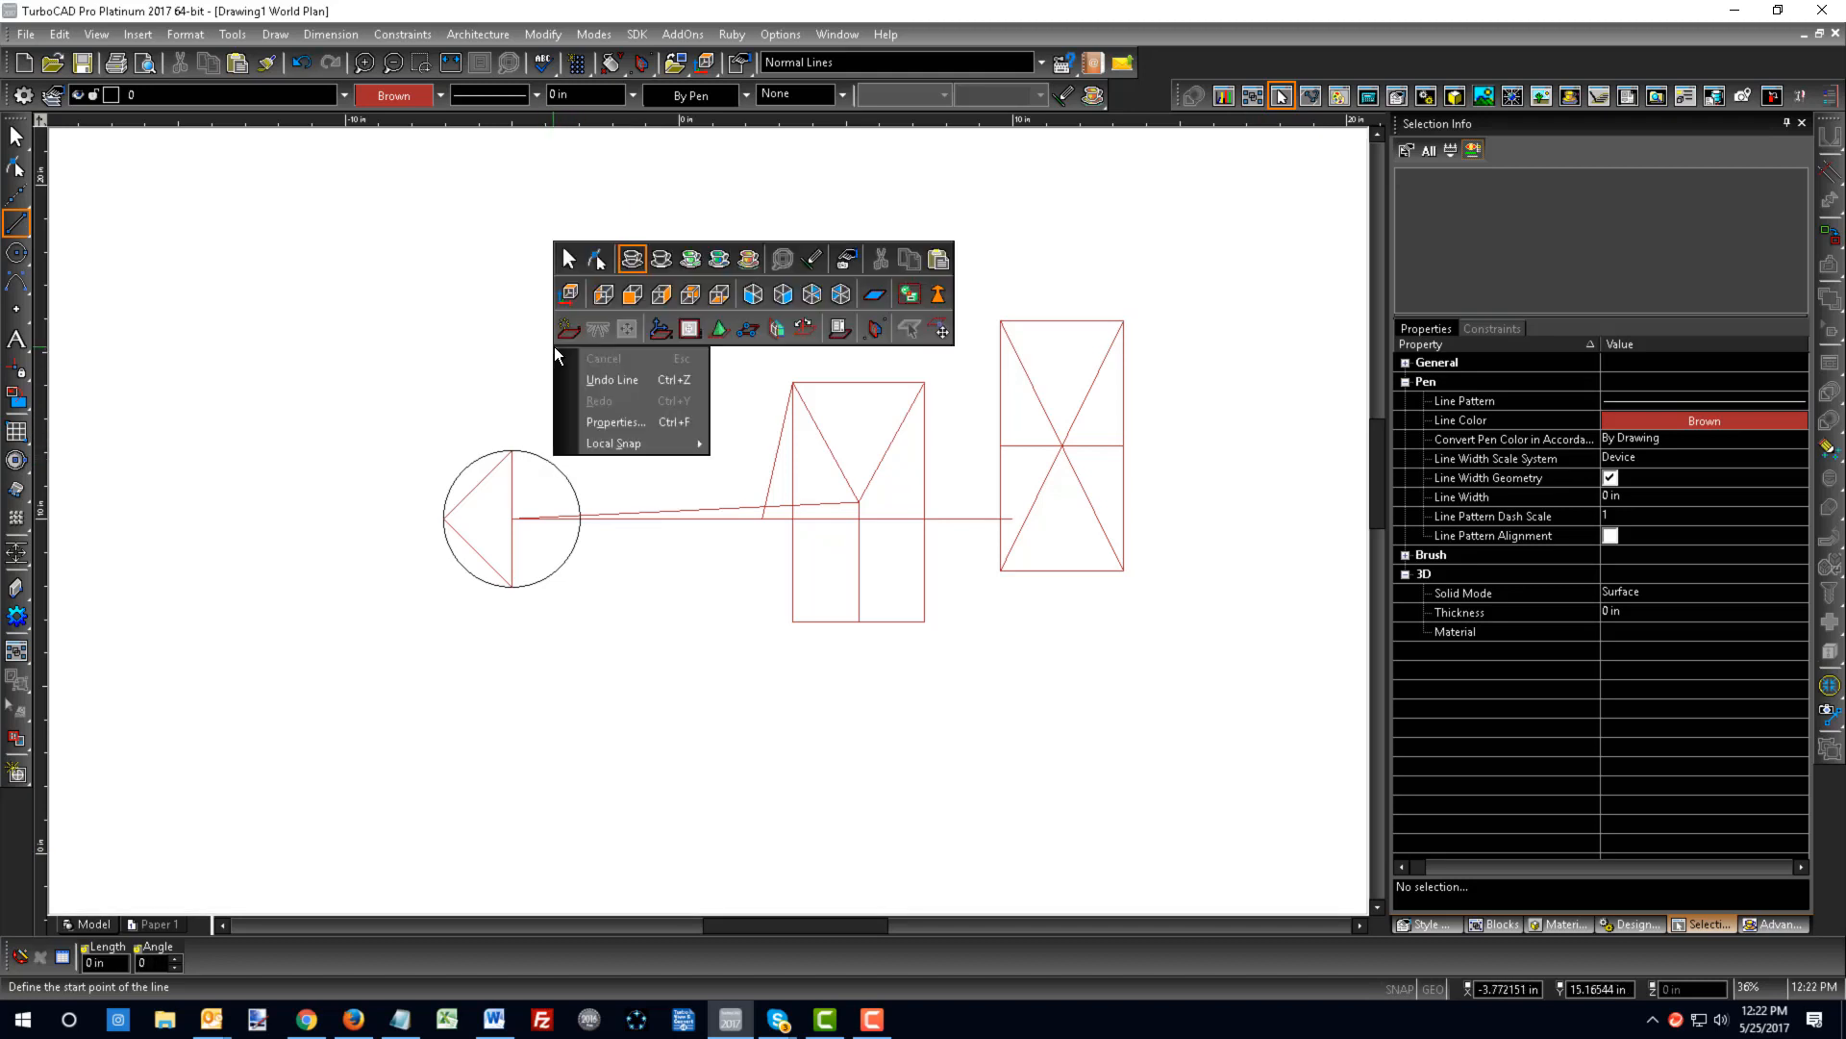
click(578, 262)
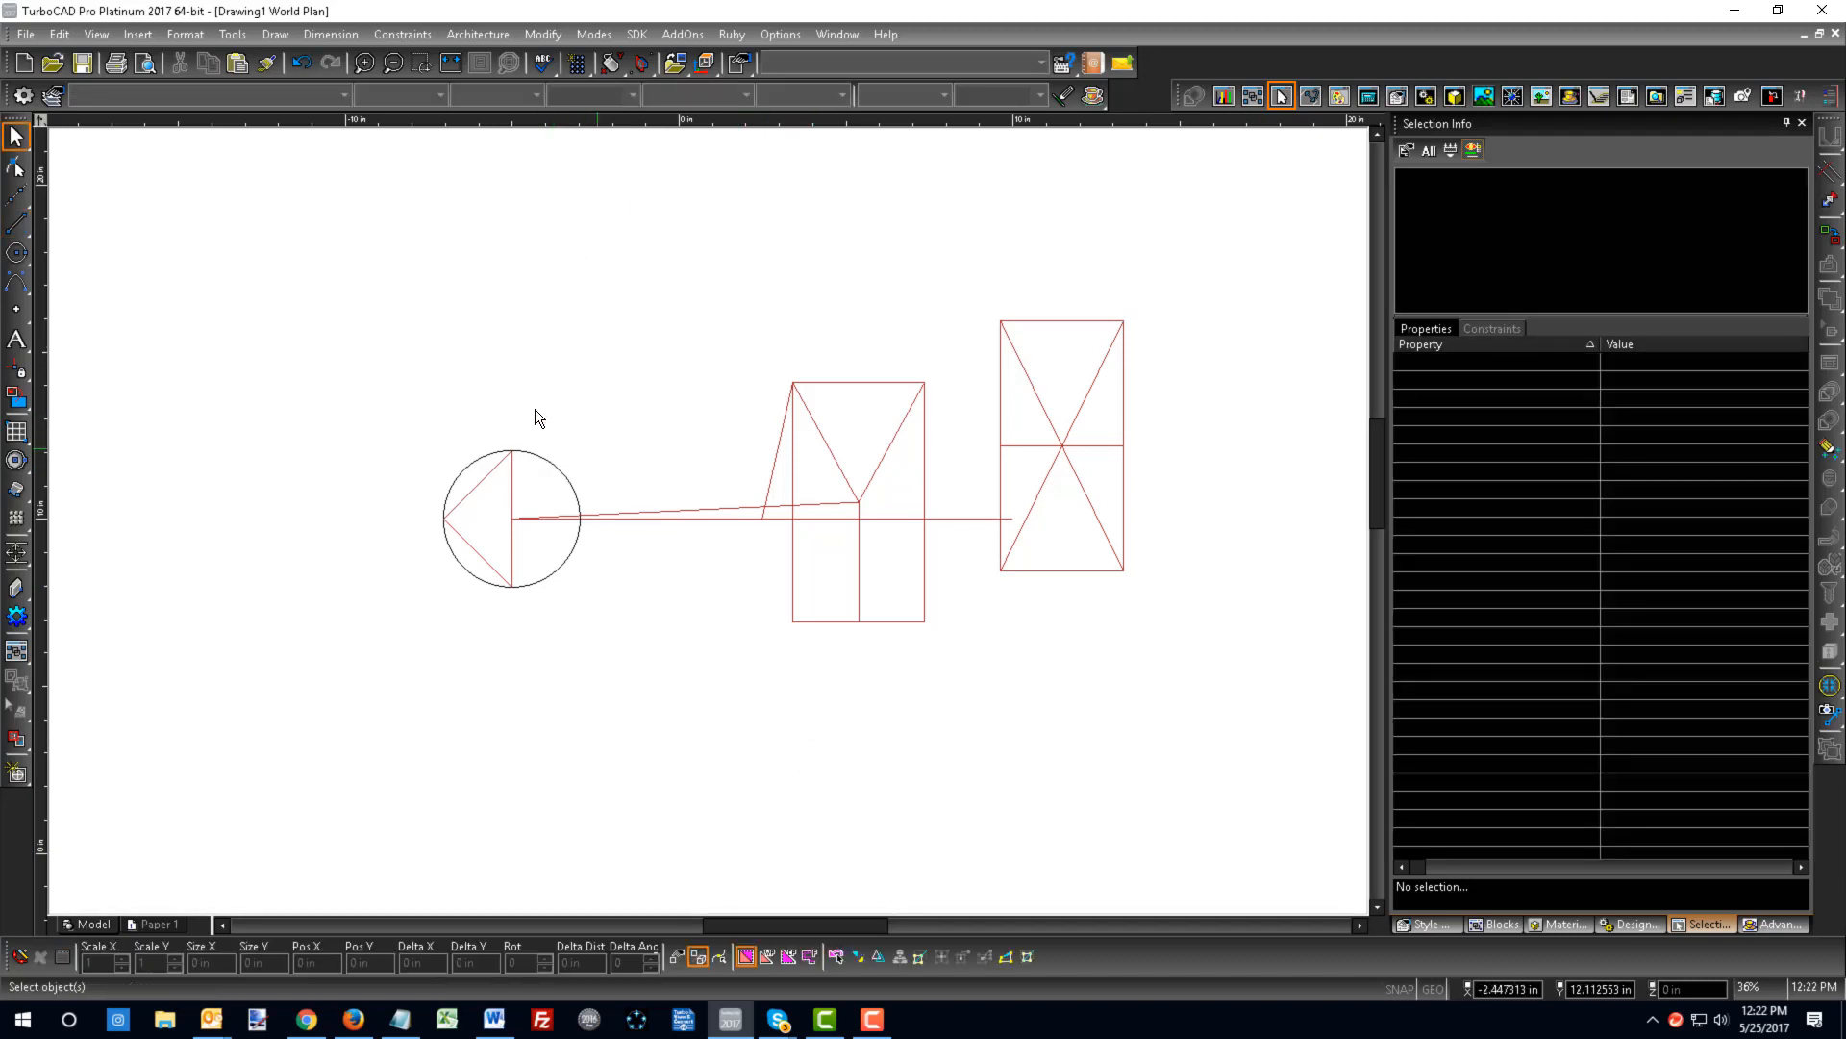
click(16, 220)
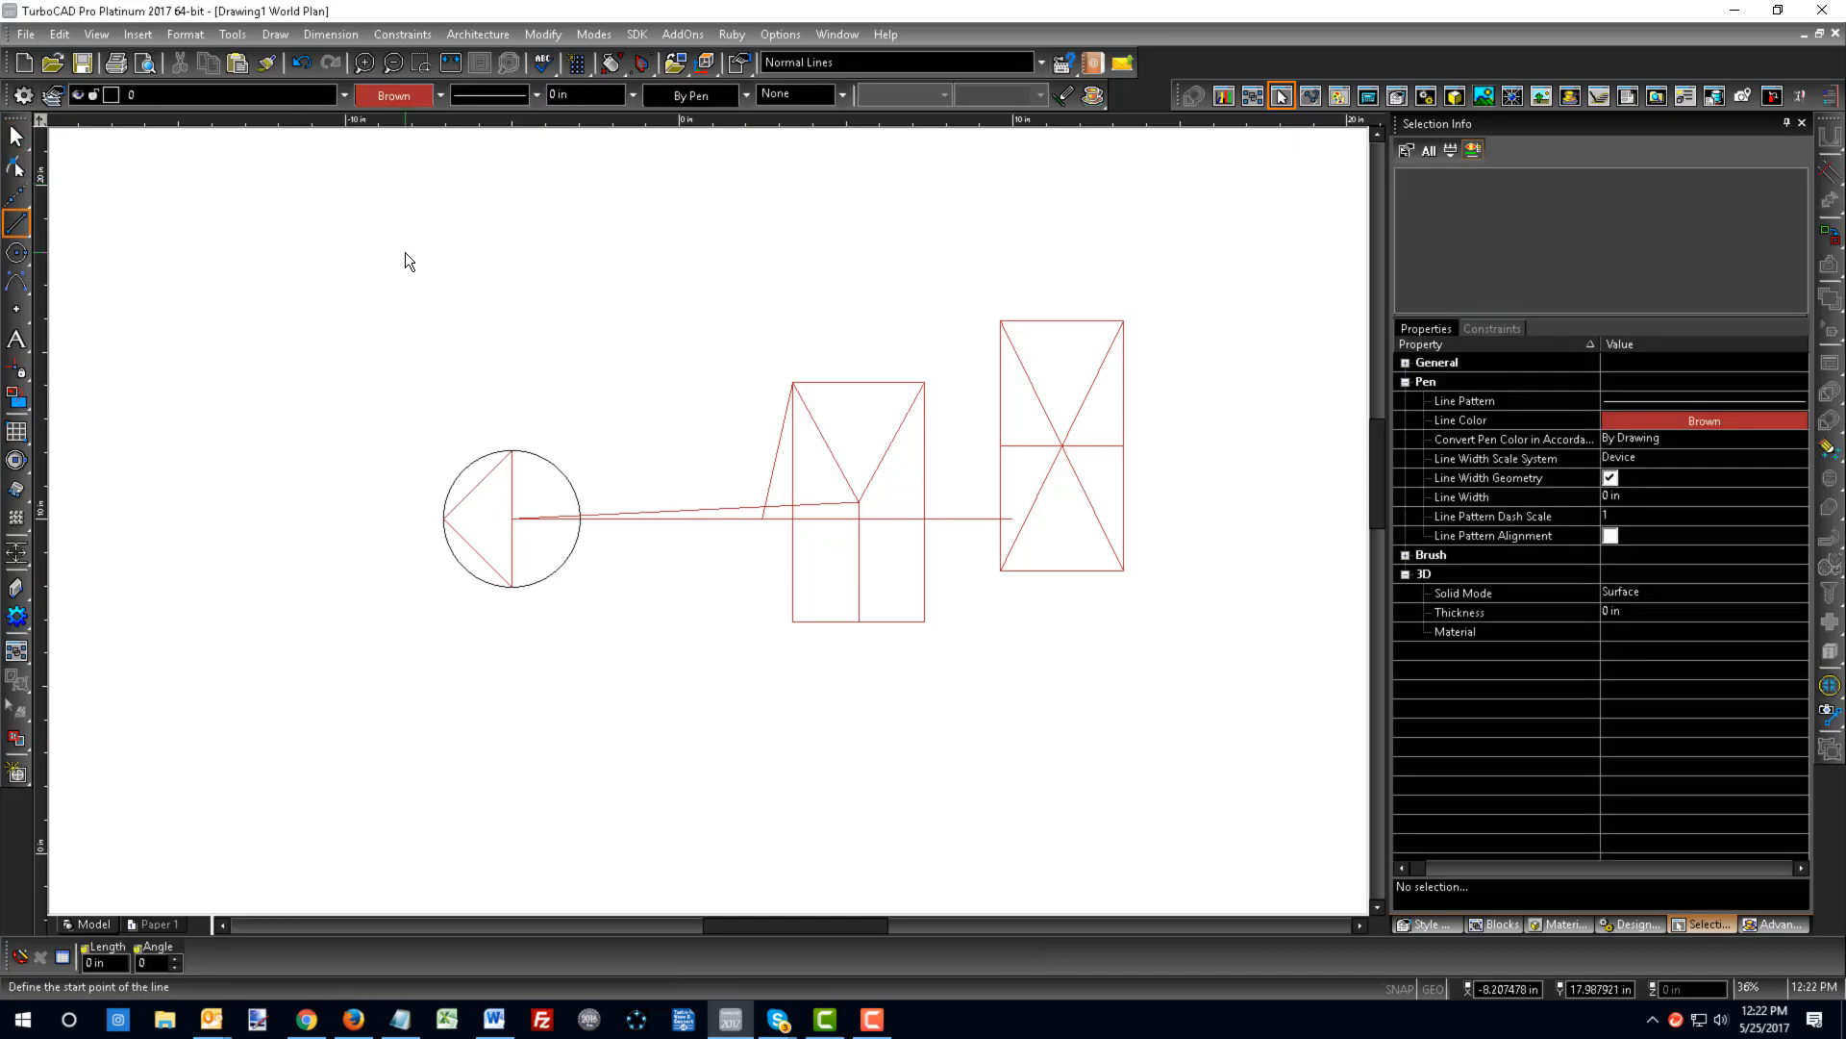
key(Escape)
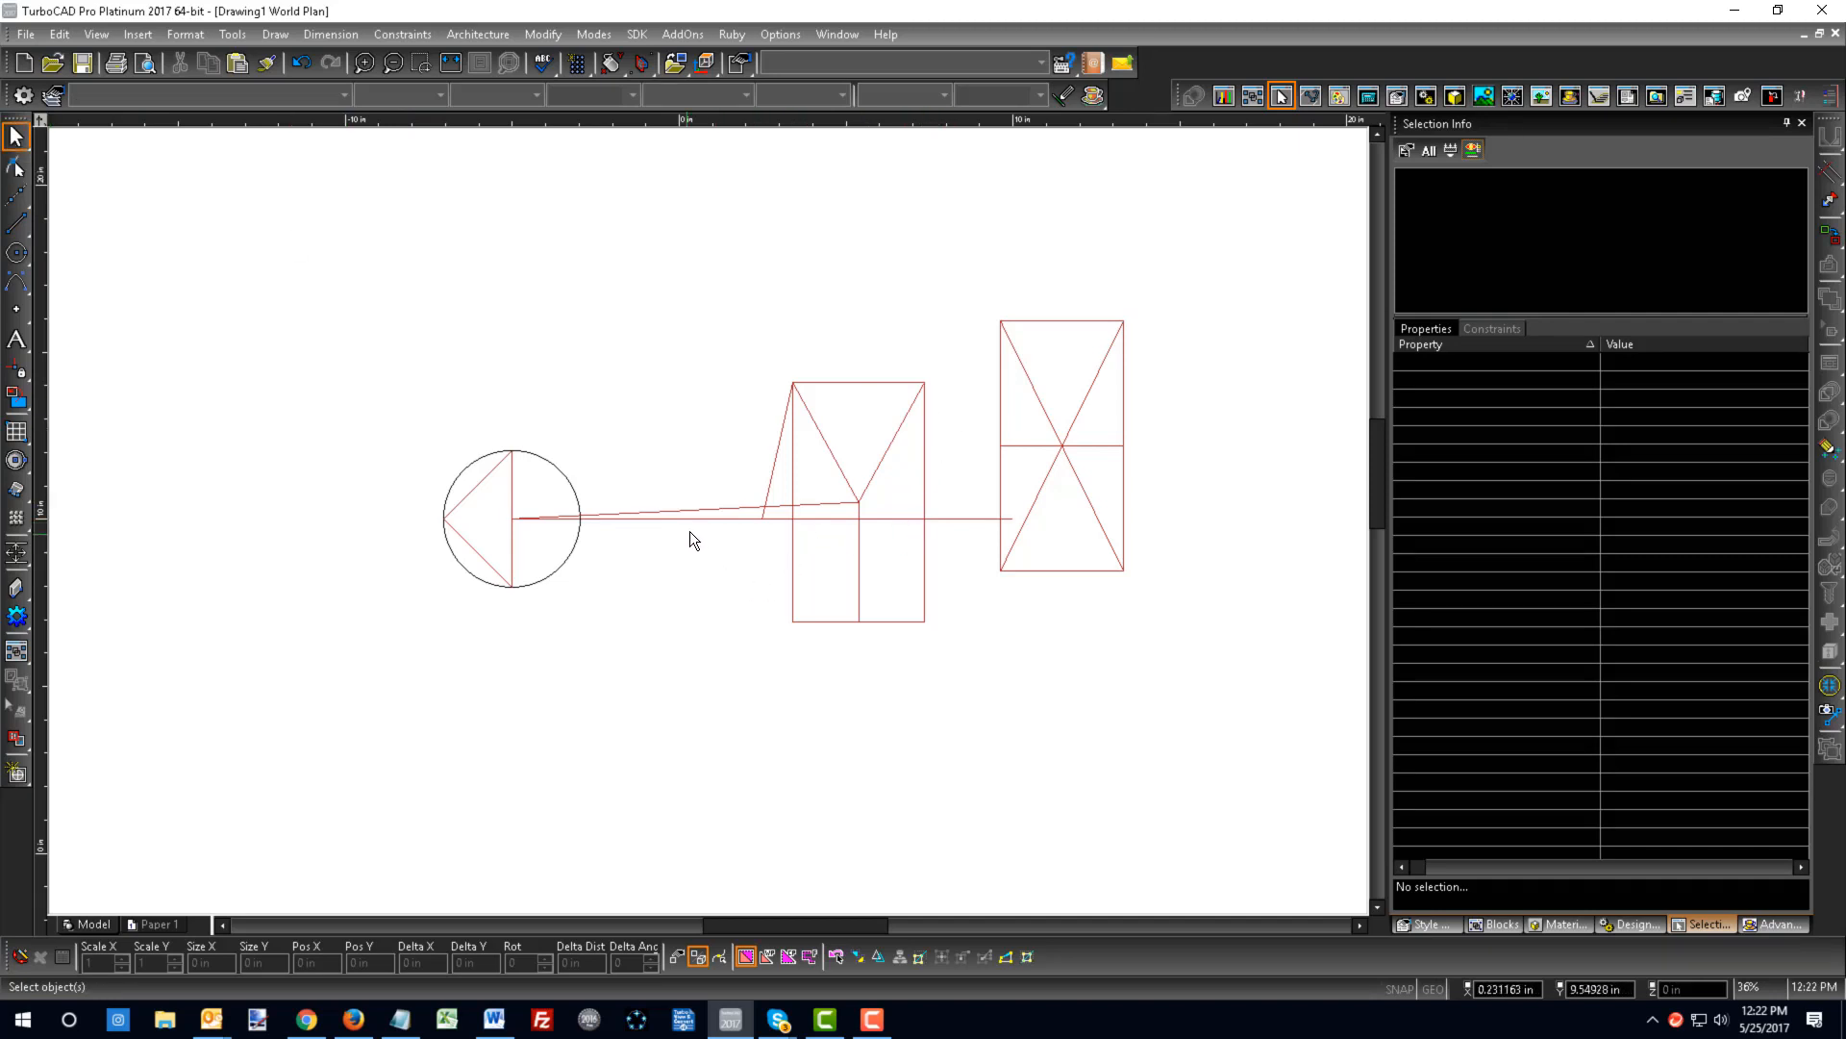
- Move the circle off the triangle to a center of about x = -1.92 in, y = 13.72 in
scroll(690, 531, up, 4)
scroll(701, 524, down, 4)
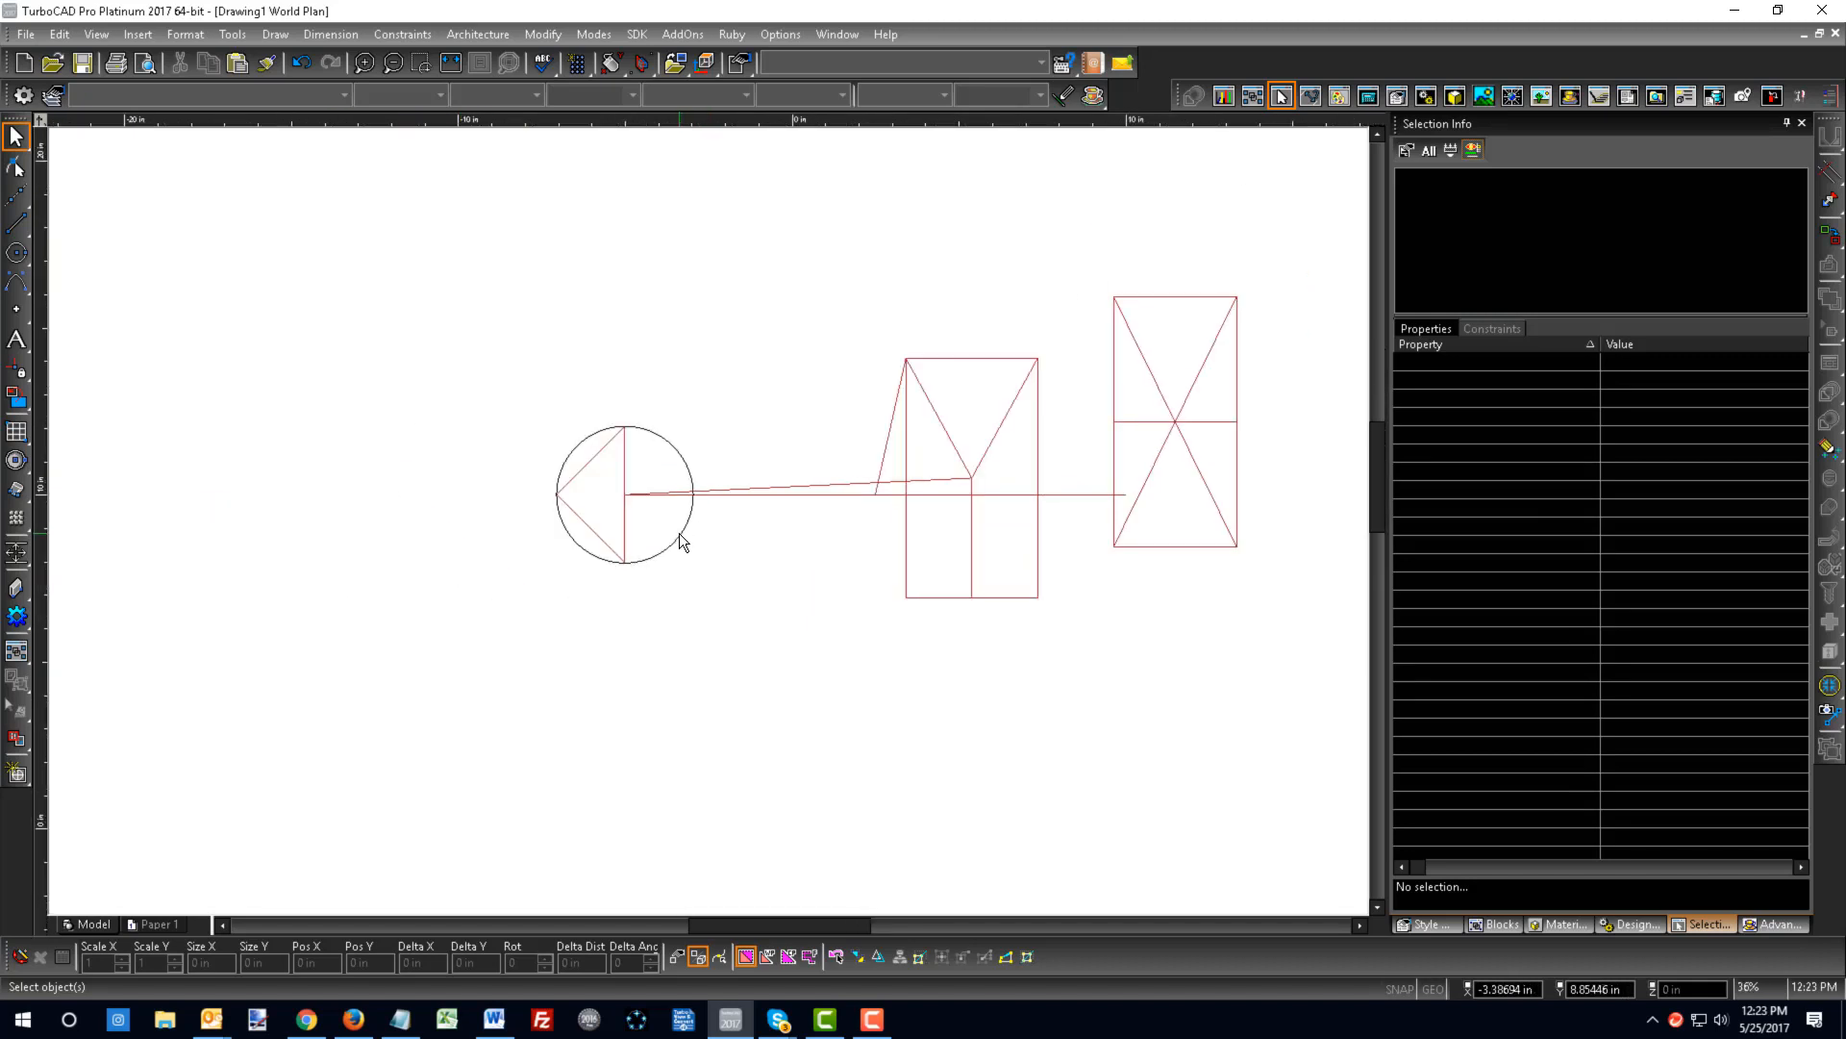
click(680, 534)
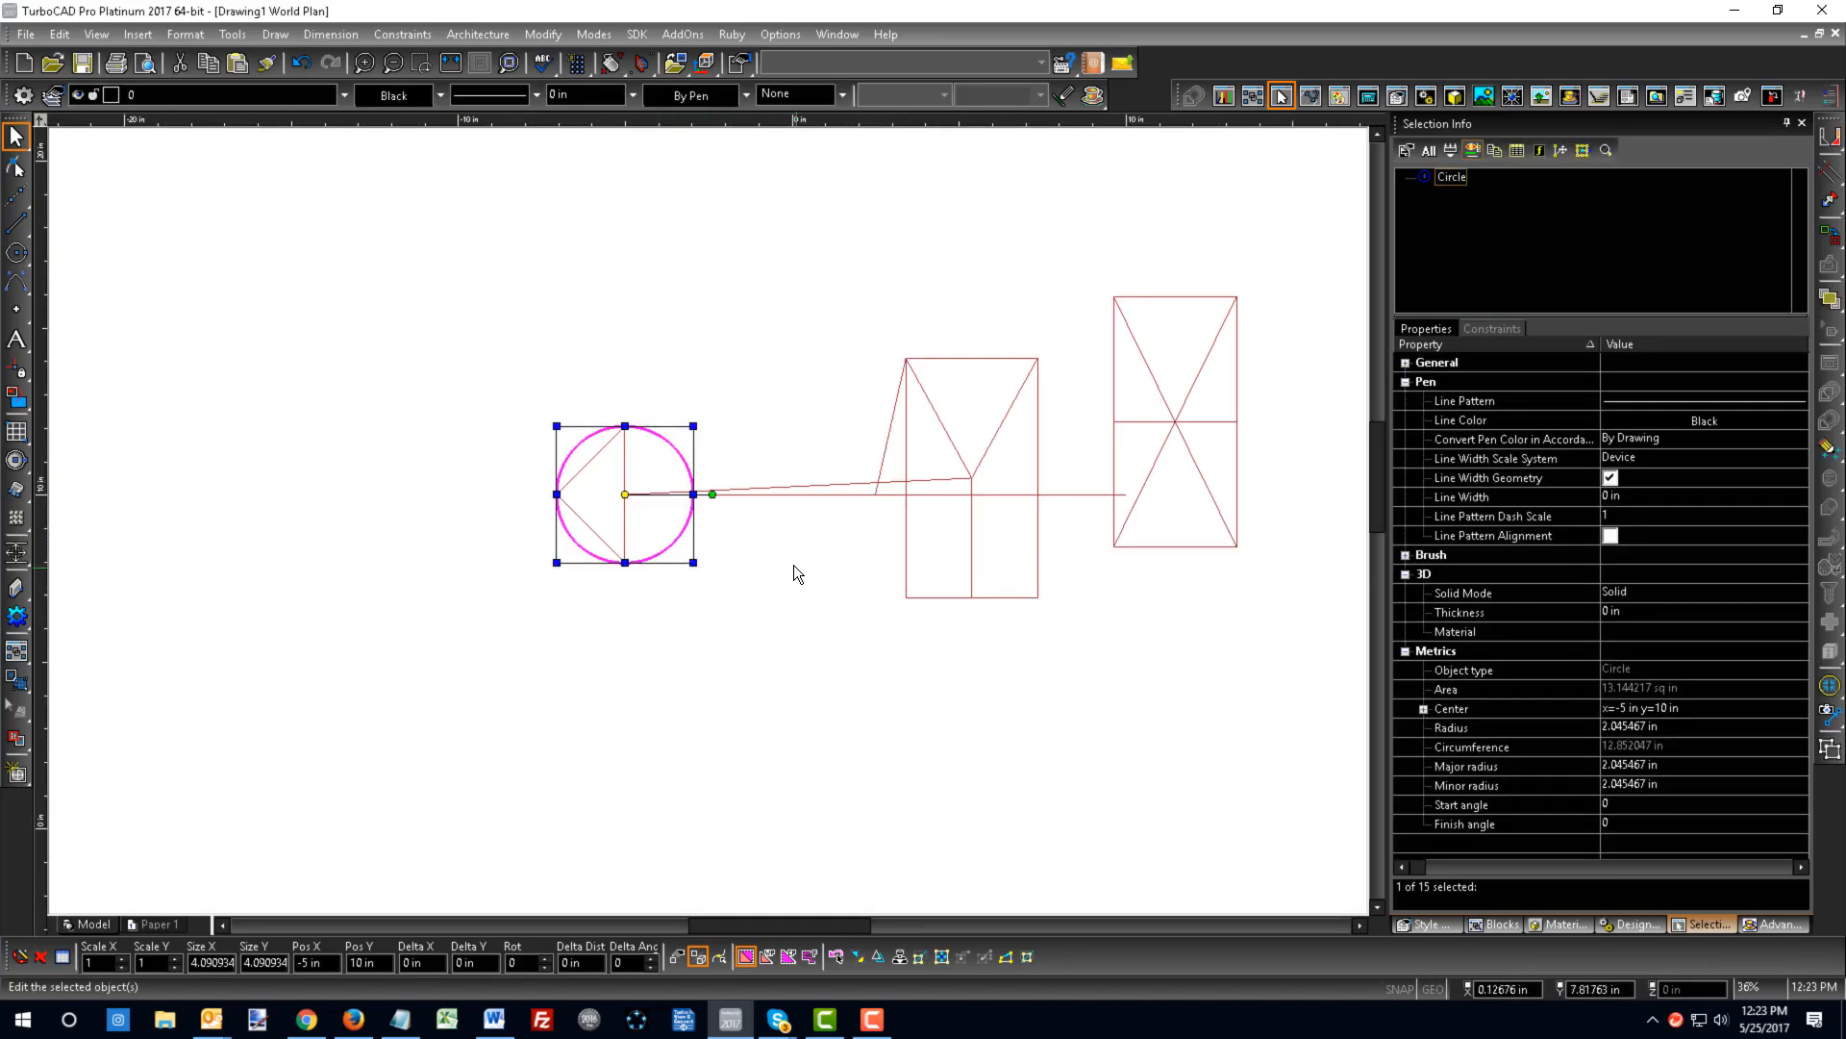
click(793, 563)
click(686, 532)
drag(625, 494, 728, 370)
click(822, 594)
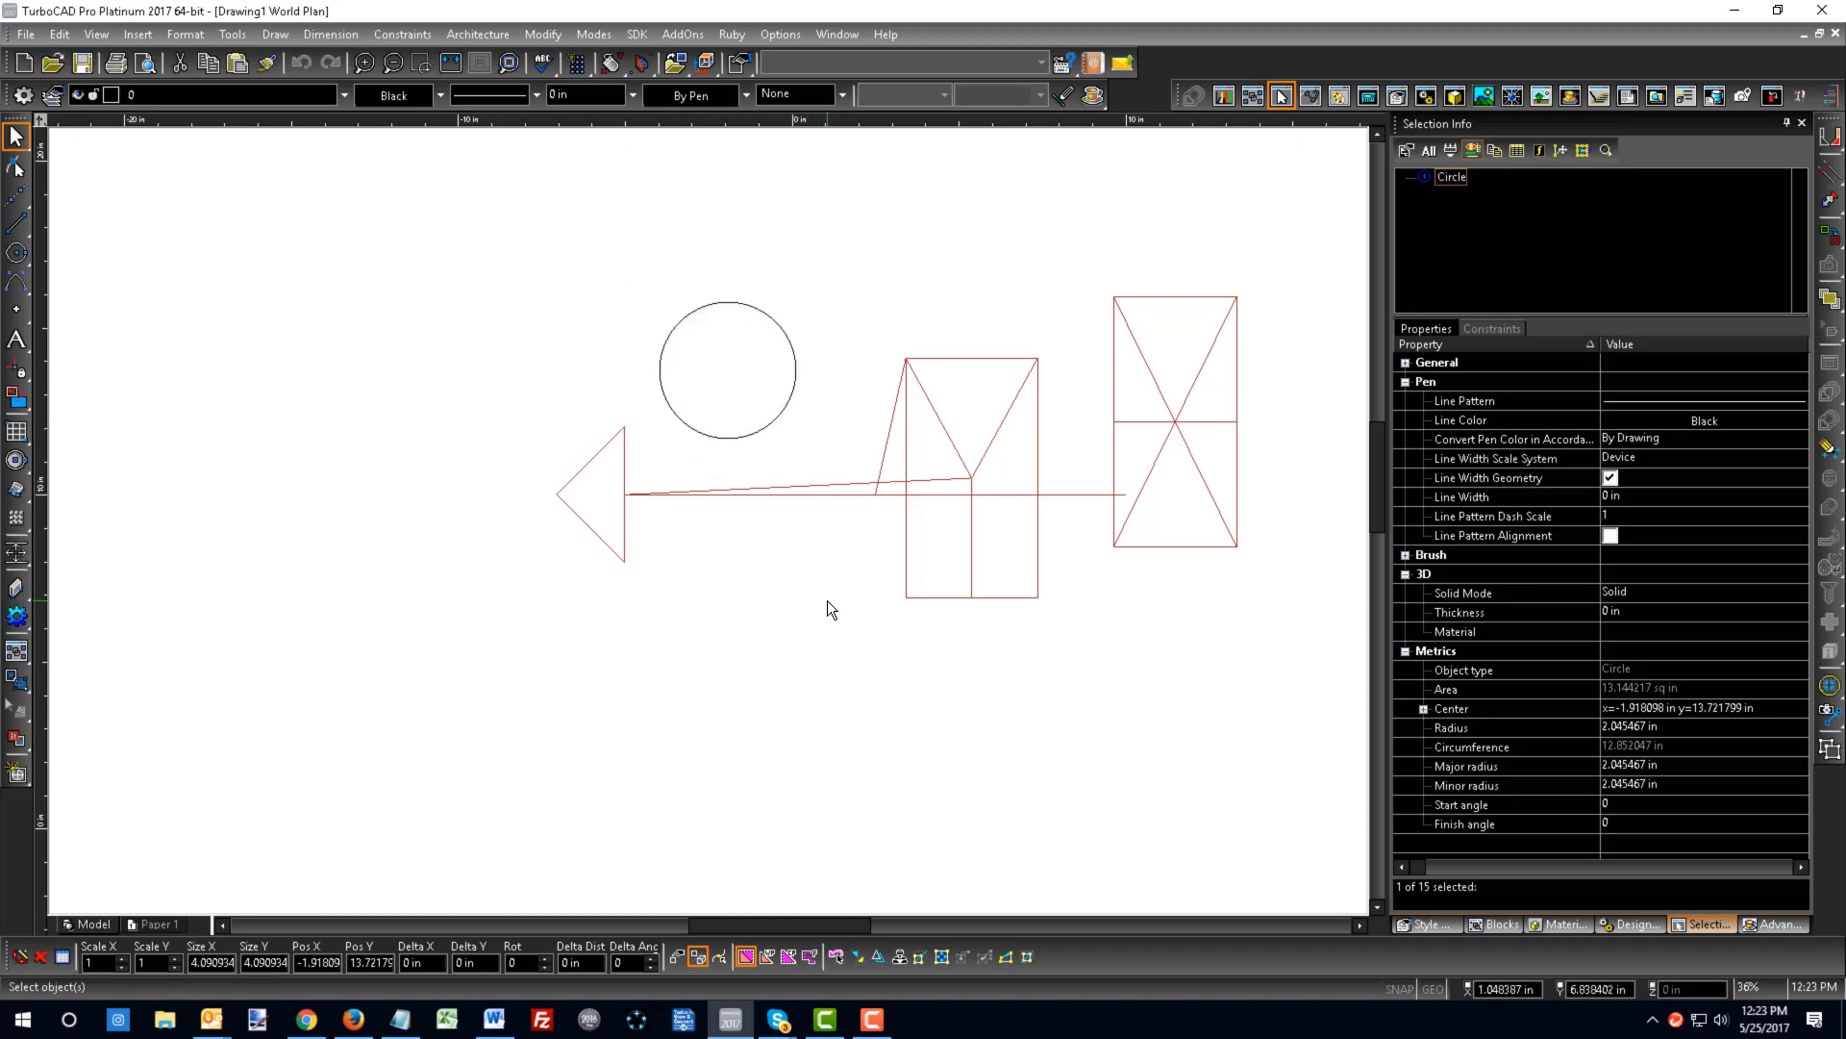
- Select the three slanted lines at the middle rectangle one after another, and remove each of them from the selection
scroll(847, 520, up, 1)
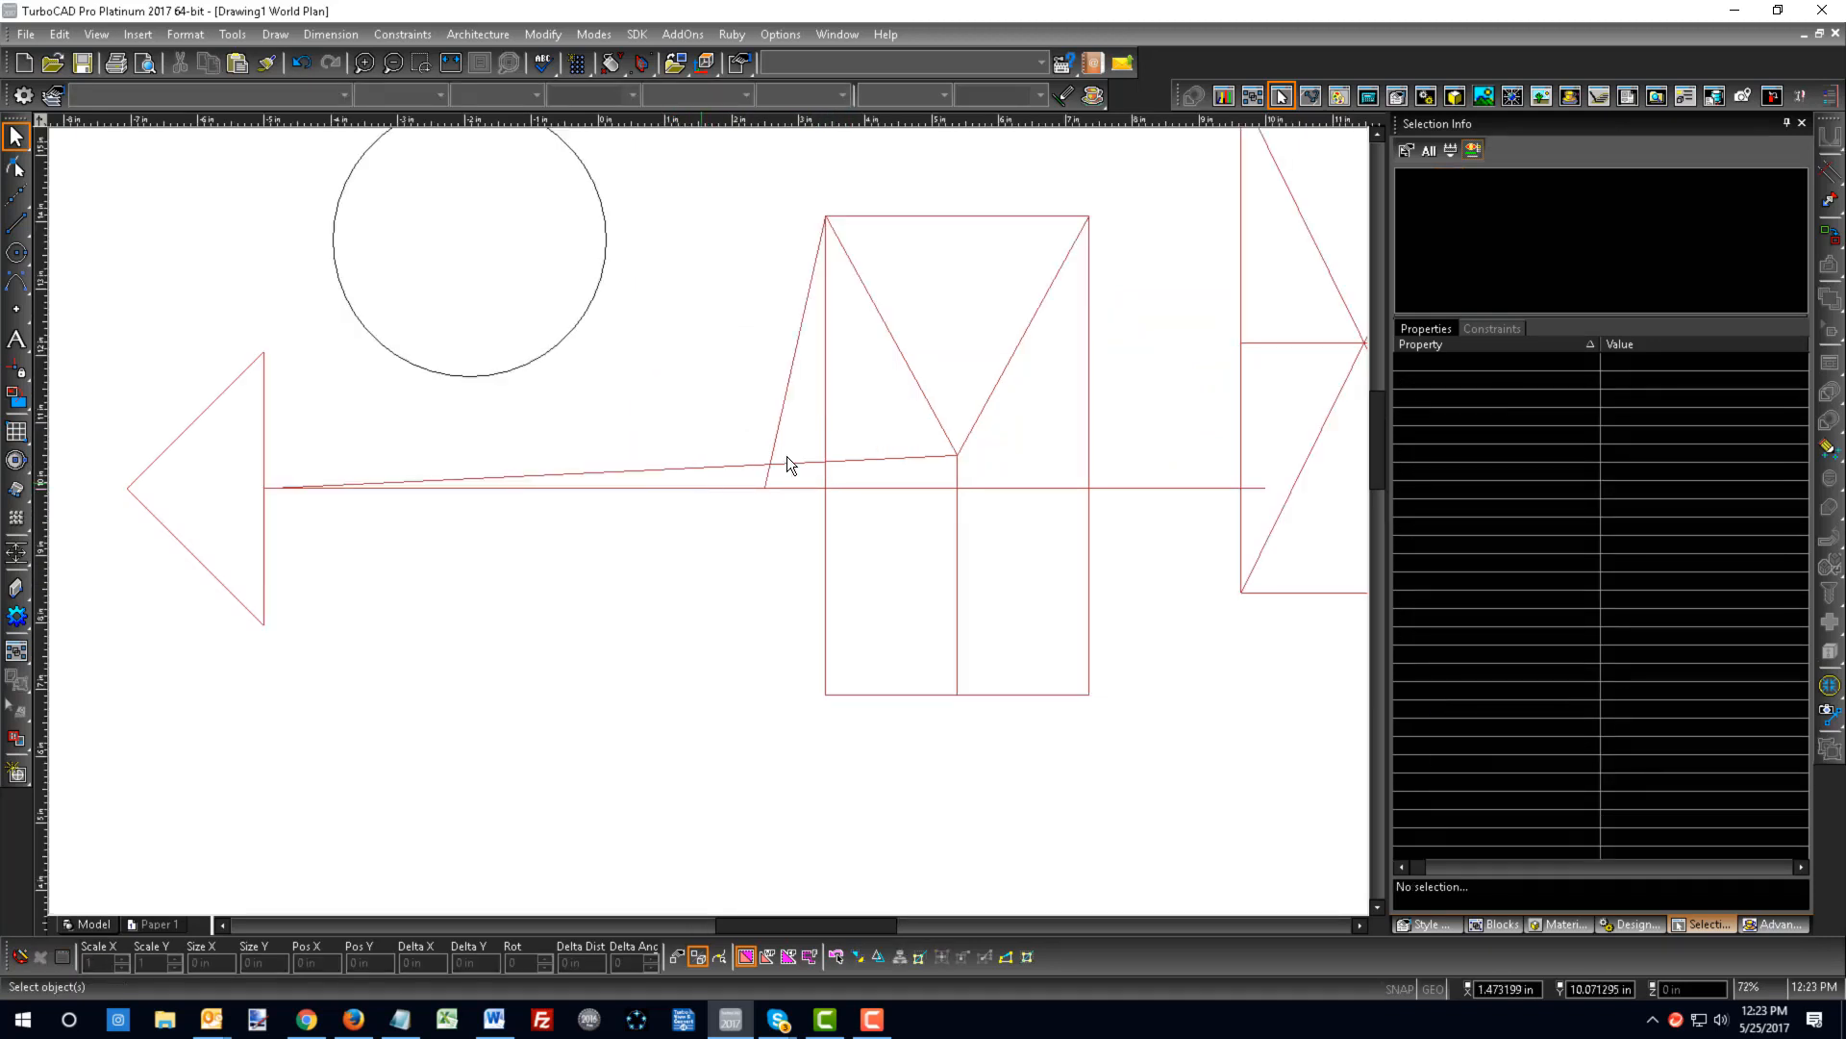
click(788, 420)
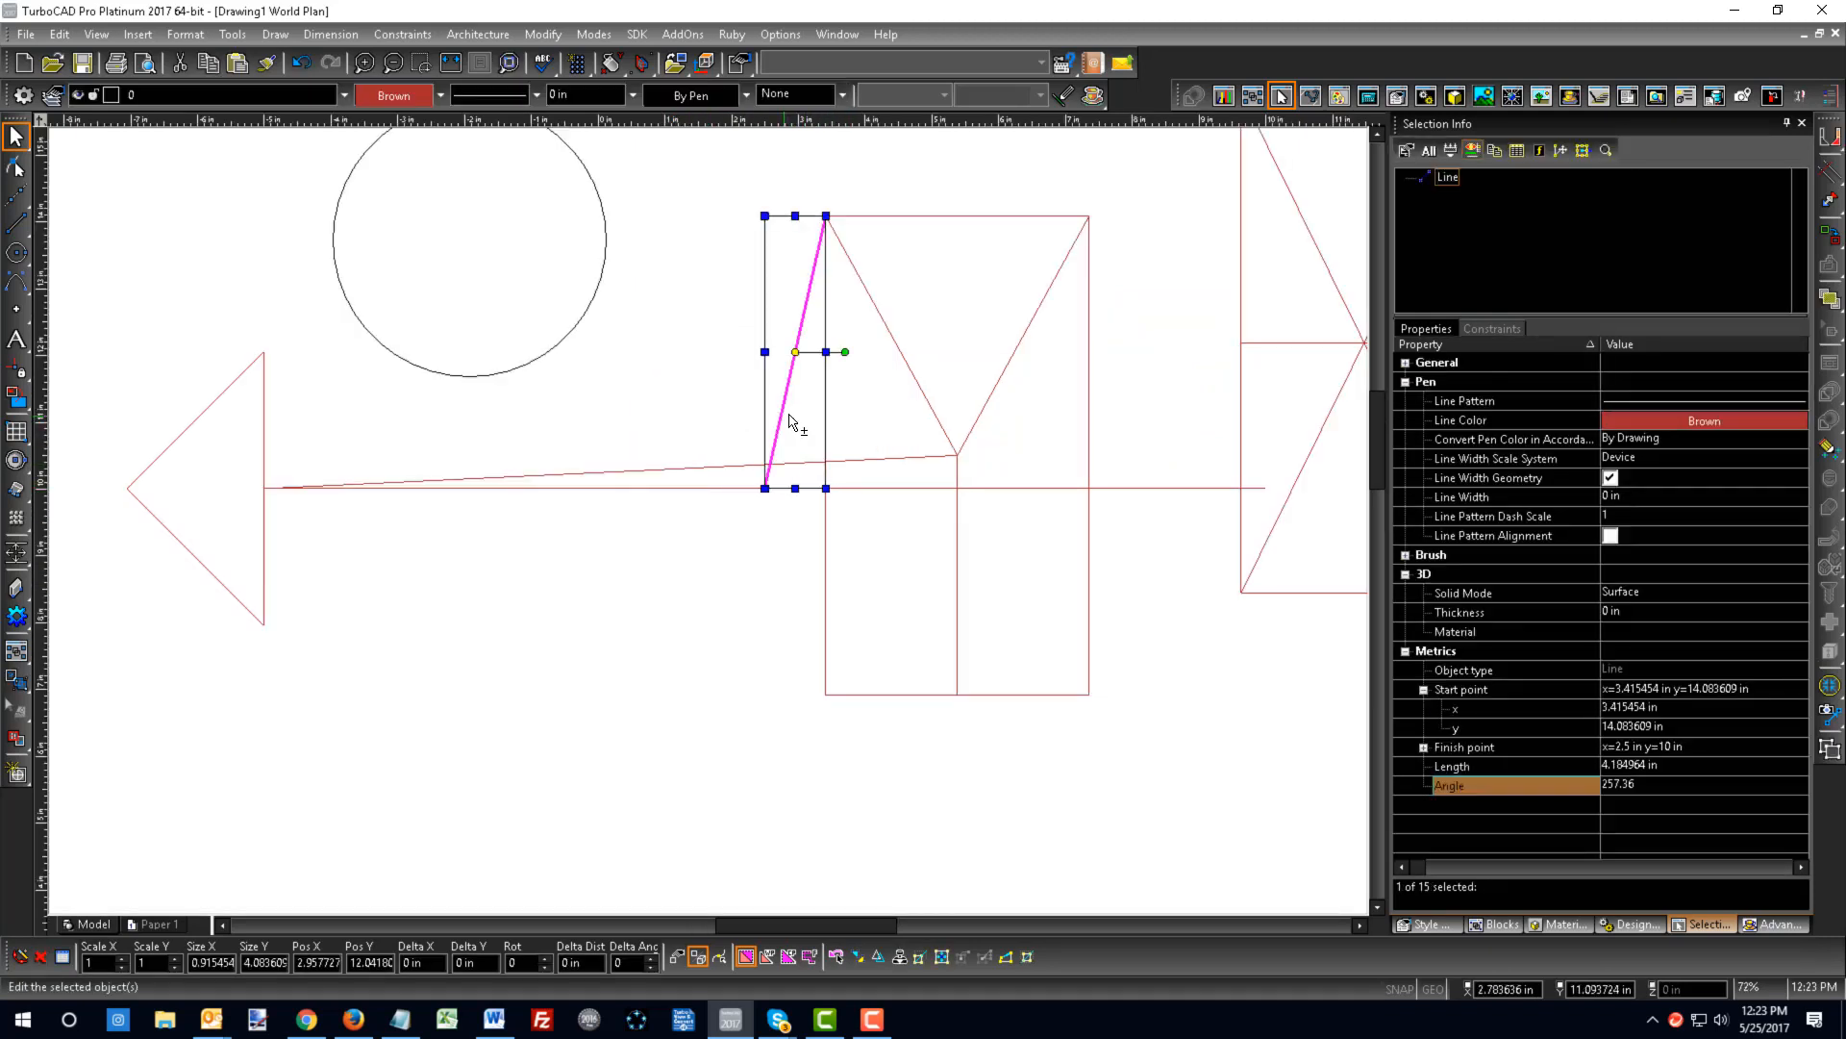
shift+click(904, 366)
shift+click(1010, 365)
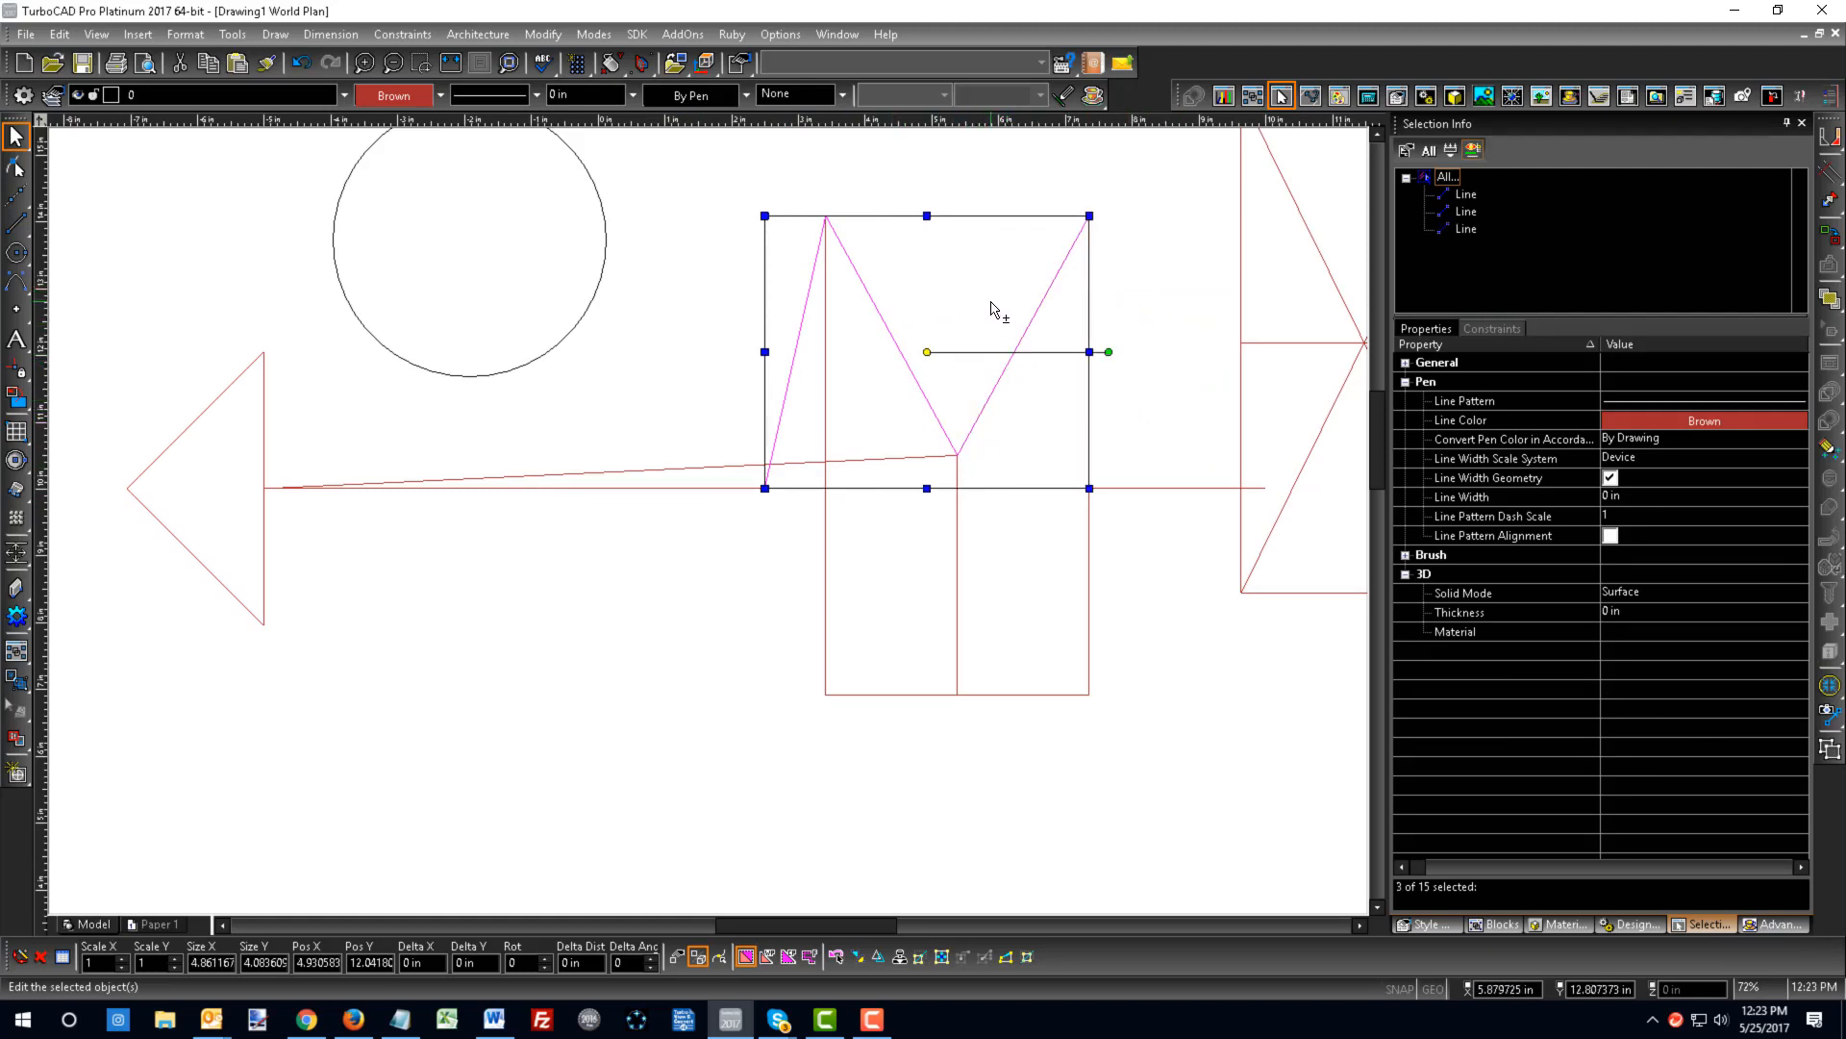
shift+click(1031, 322)
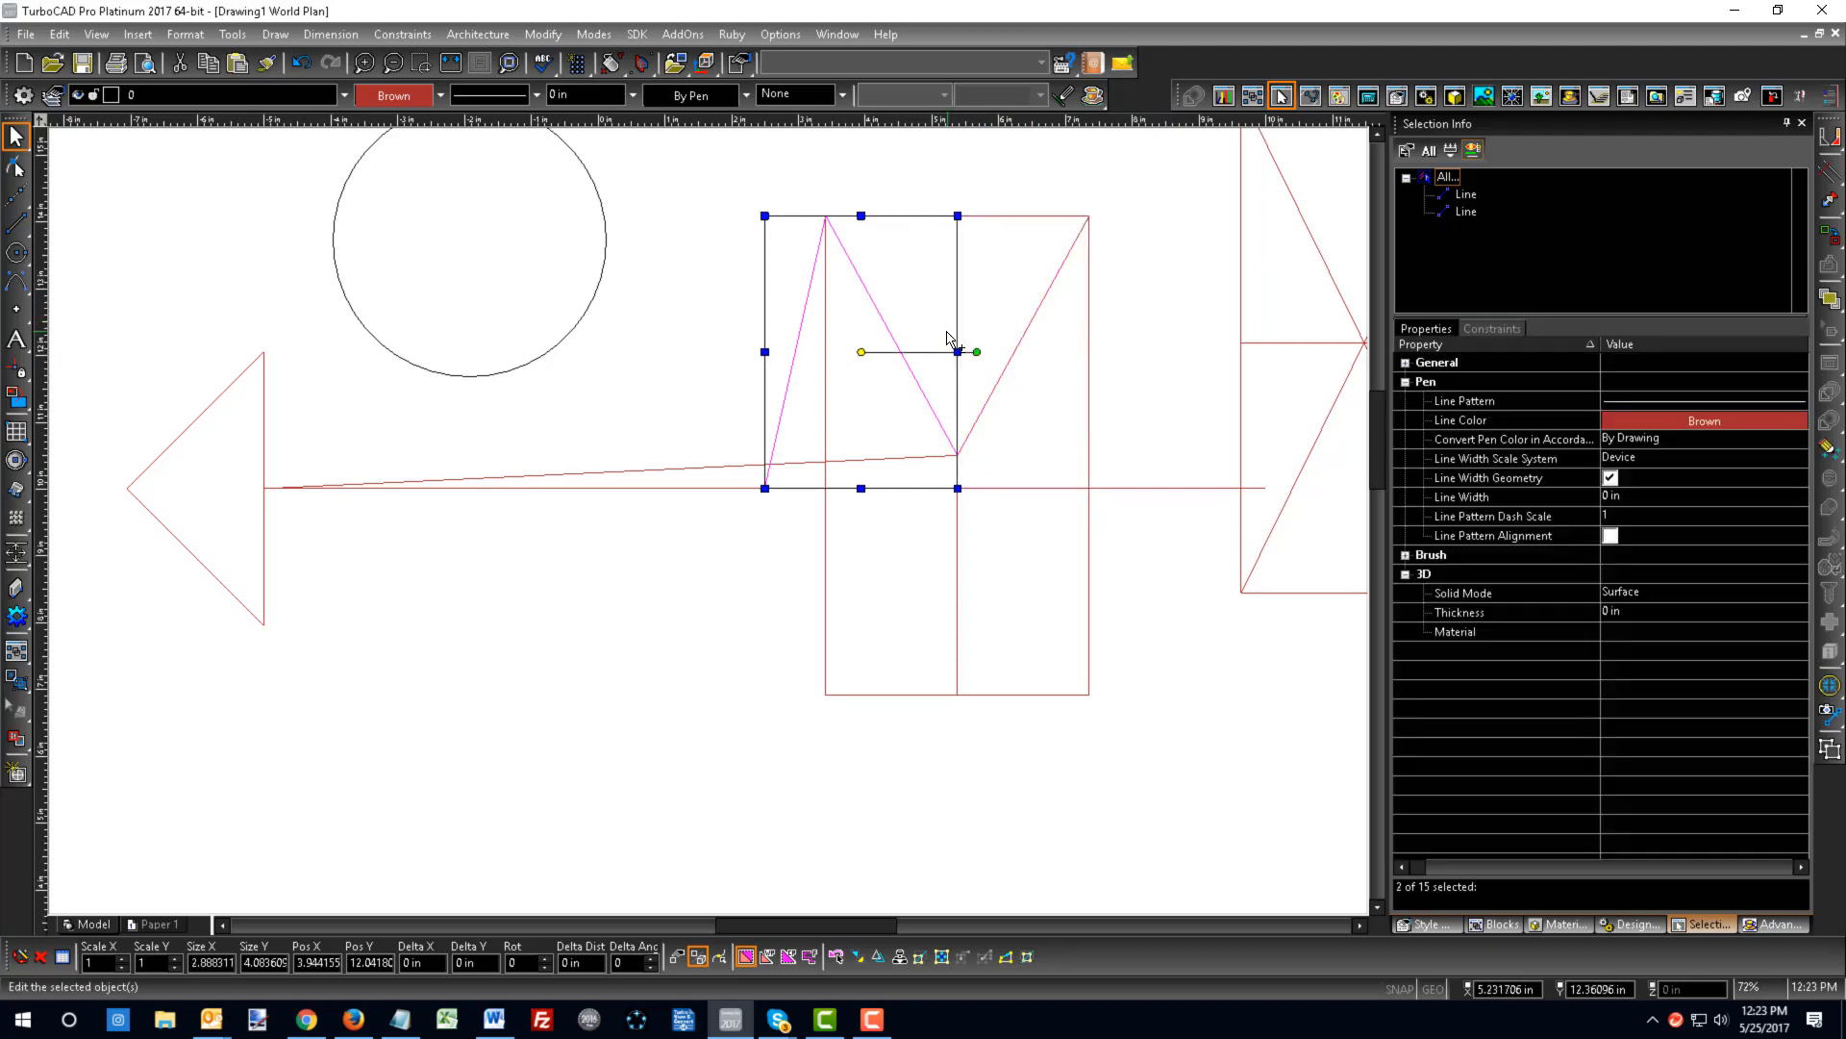
shift+click(883, 317)
shift+click(794, 332)
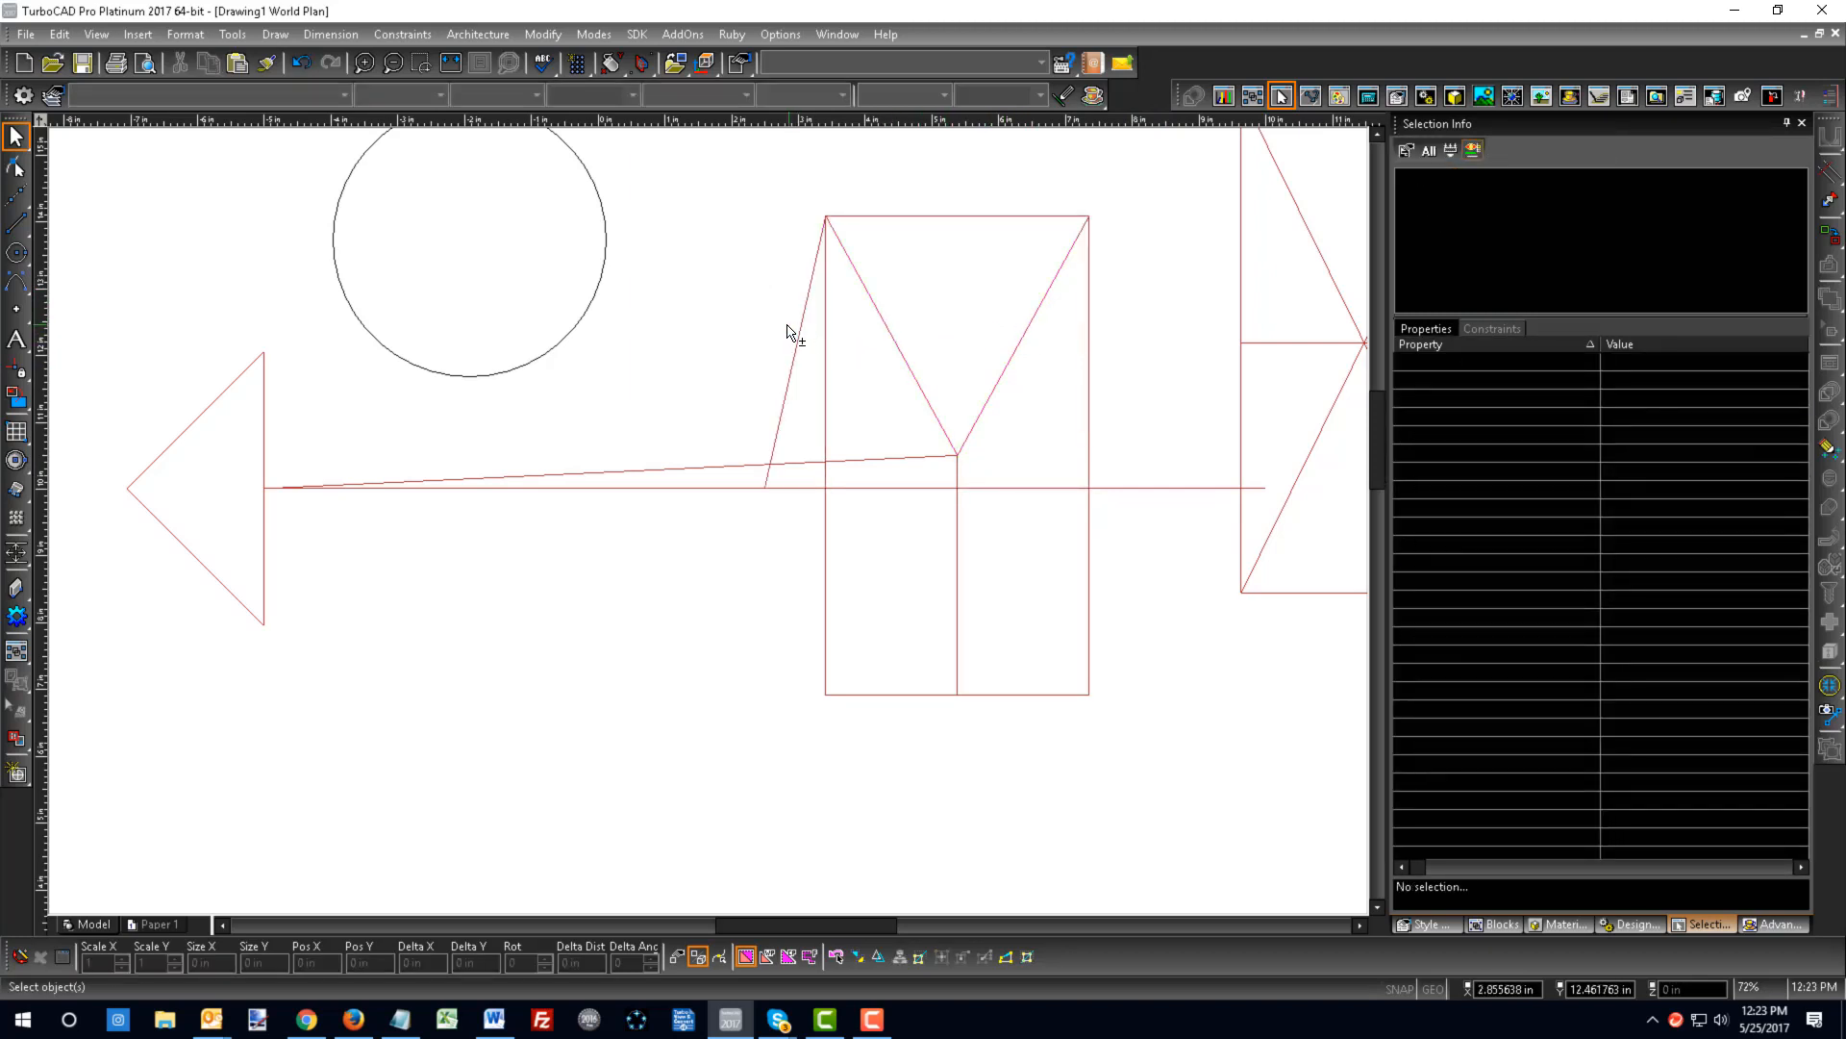
- Select only the outer two of the three slanted lines and move them below the long horizontal line, to about x = -1.94 in, y = 6.5 in
shift+click(794, 334)
shift+click(877, 321)
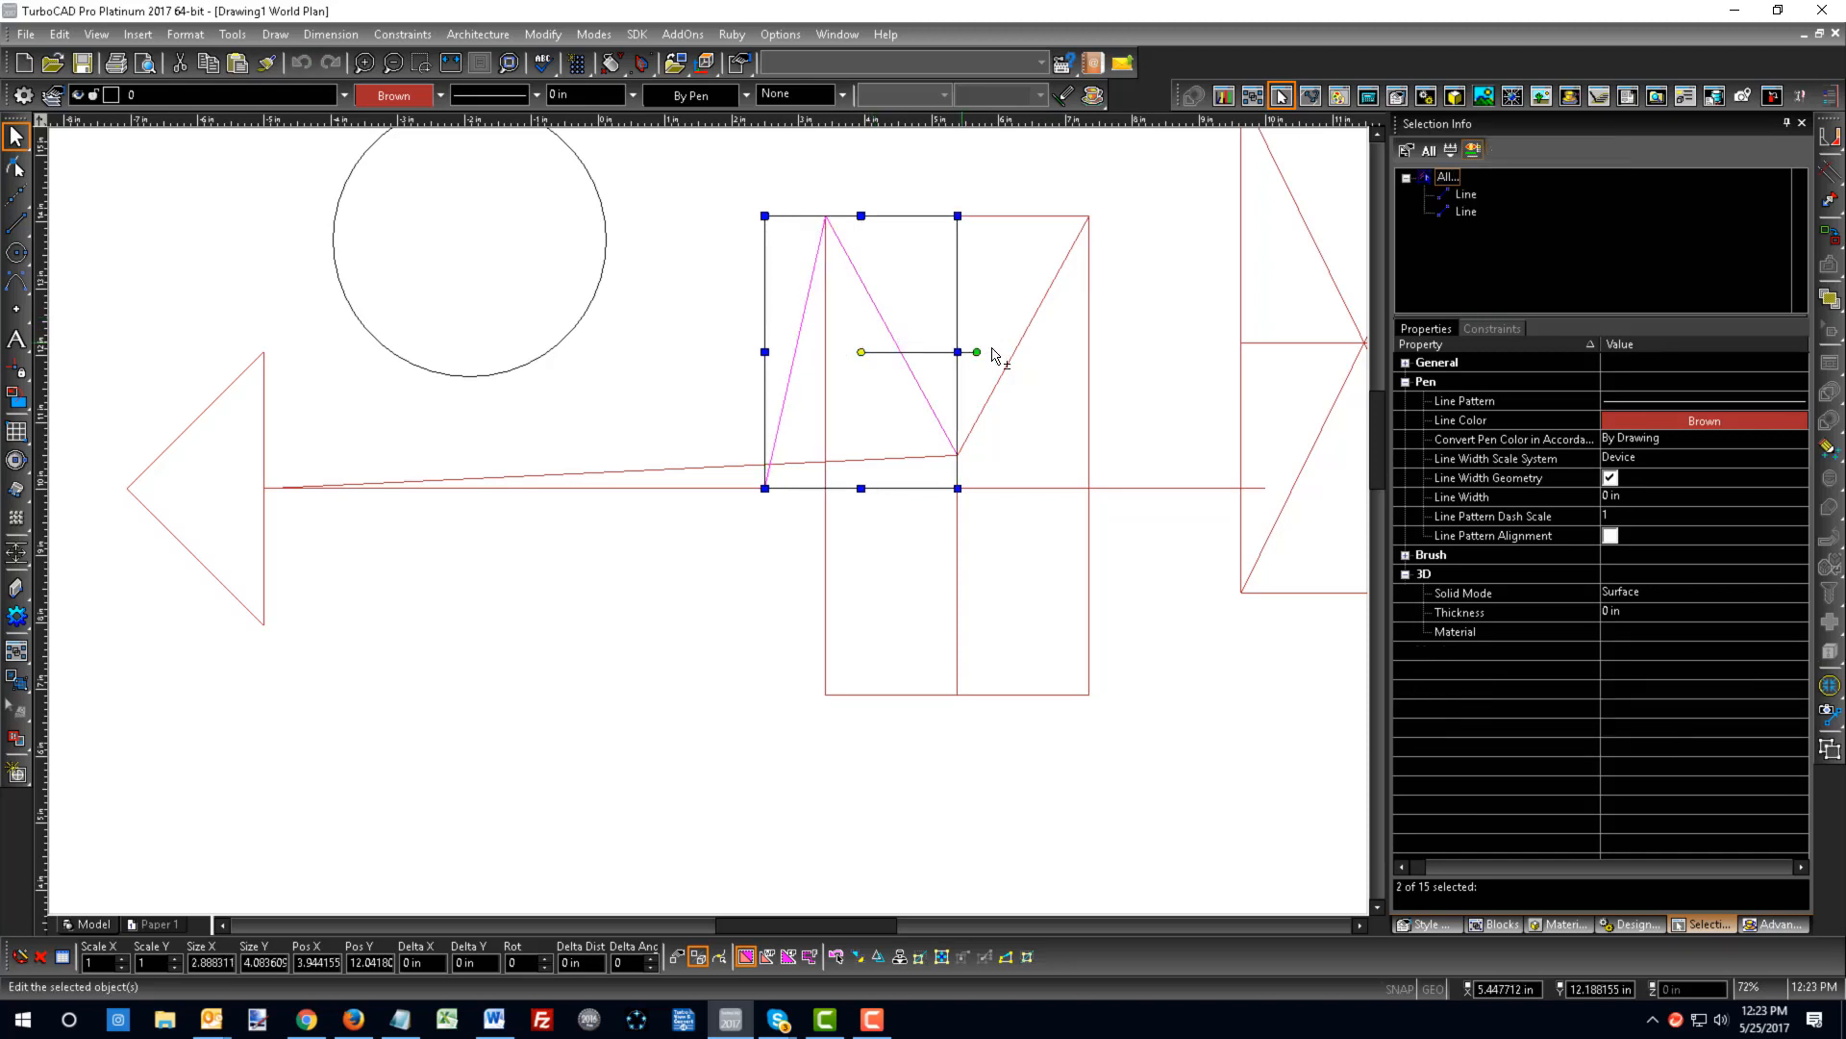
shift+click(1012, 353)
shift+click(896, 348)
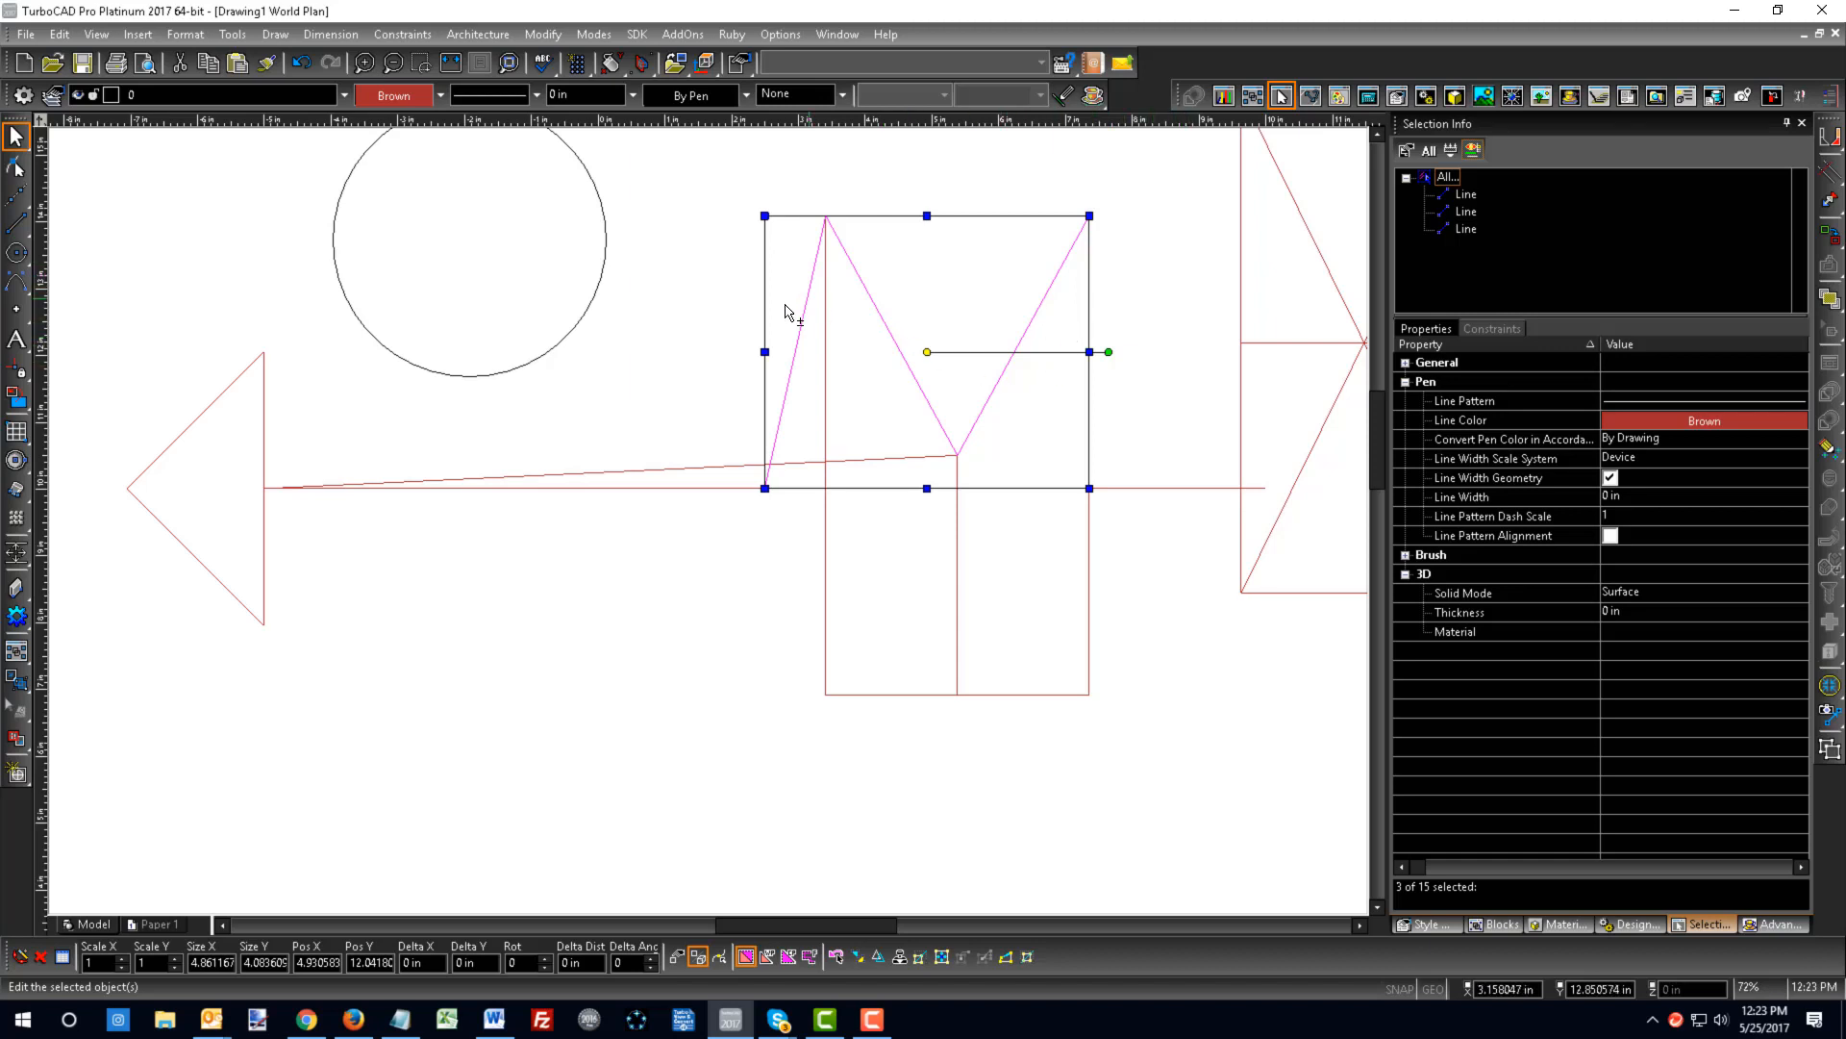
shift+click(892, 341)
drag(925, 352, 469, 722)
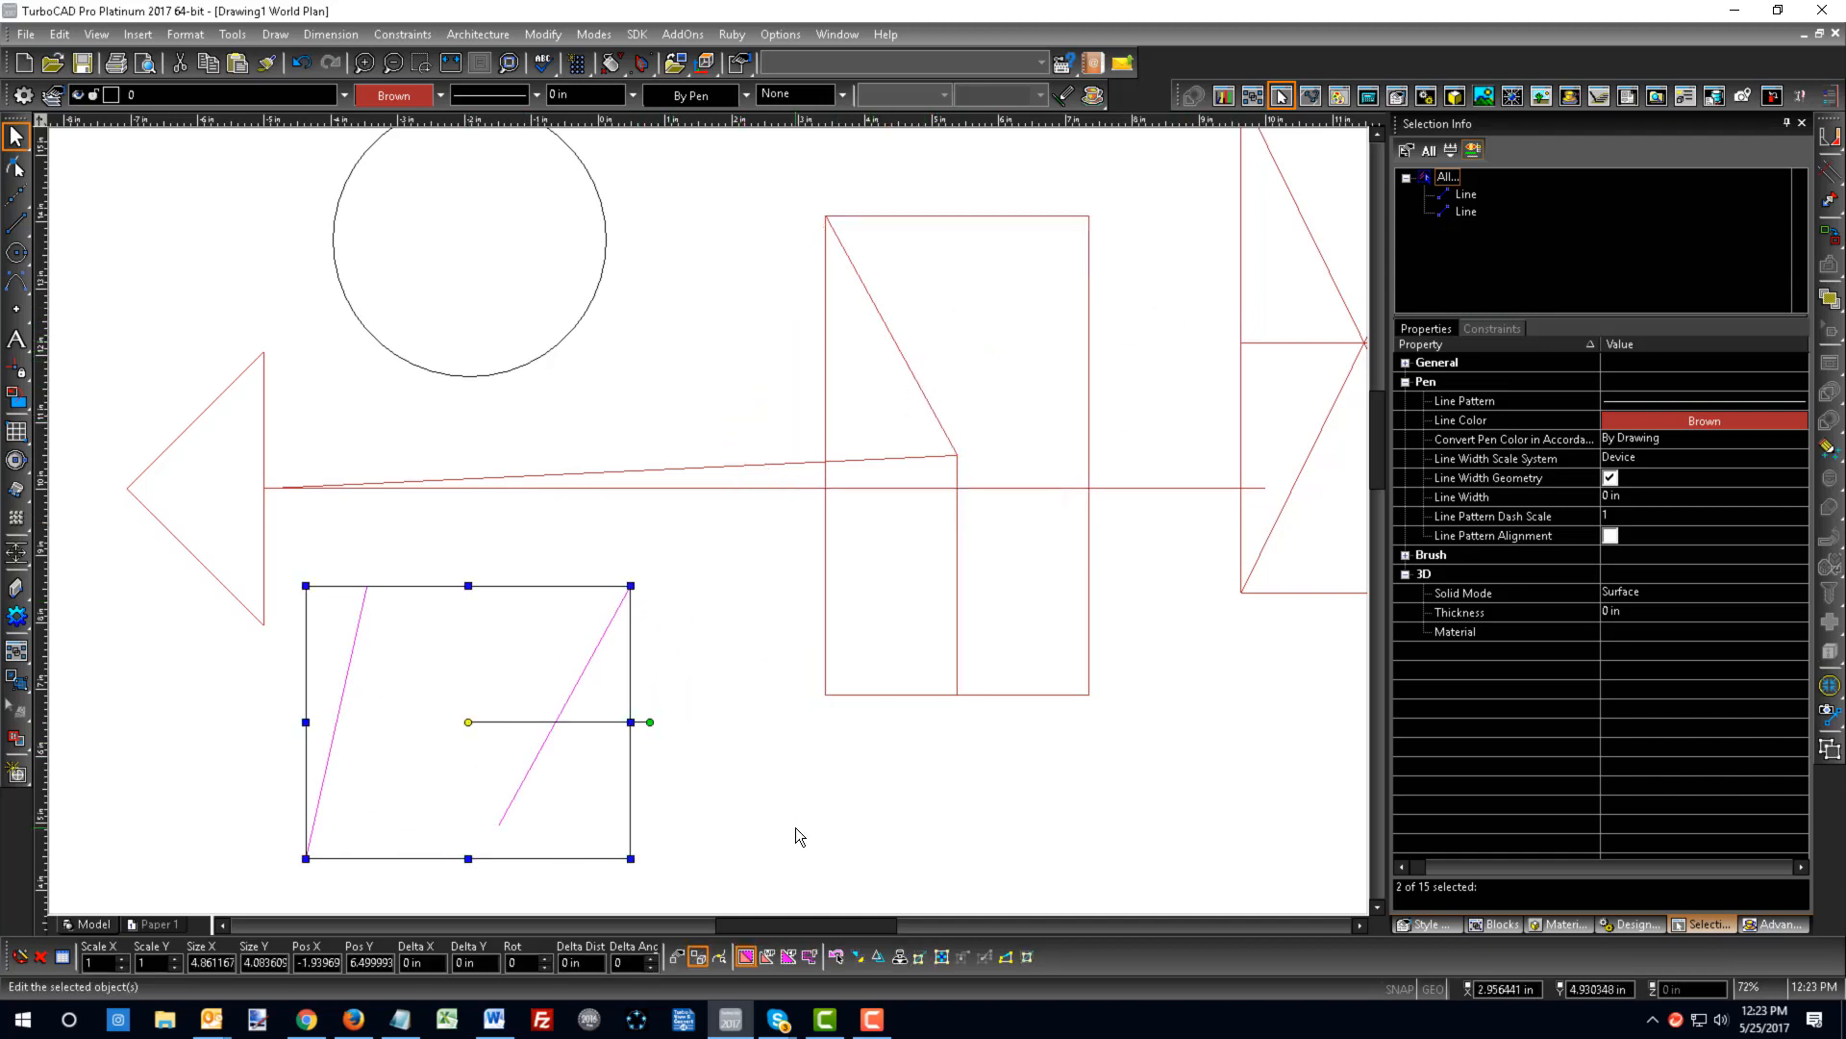
click(794, 827)
- Try selecting the middle rectangle and its inner lines with enclosing selection windows, clearing the selection after each try
scroll(761, 799, down, 1)
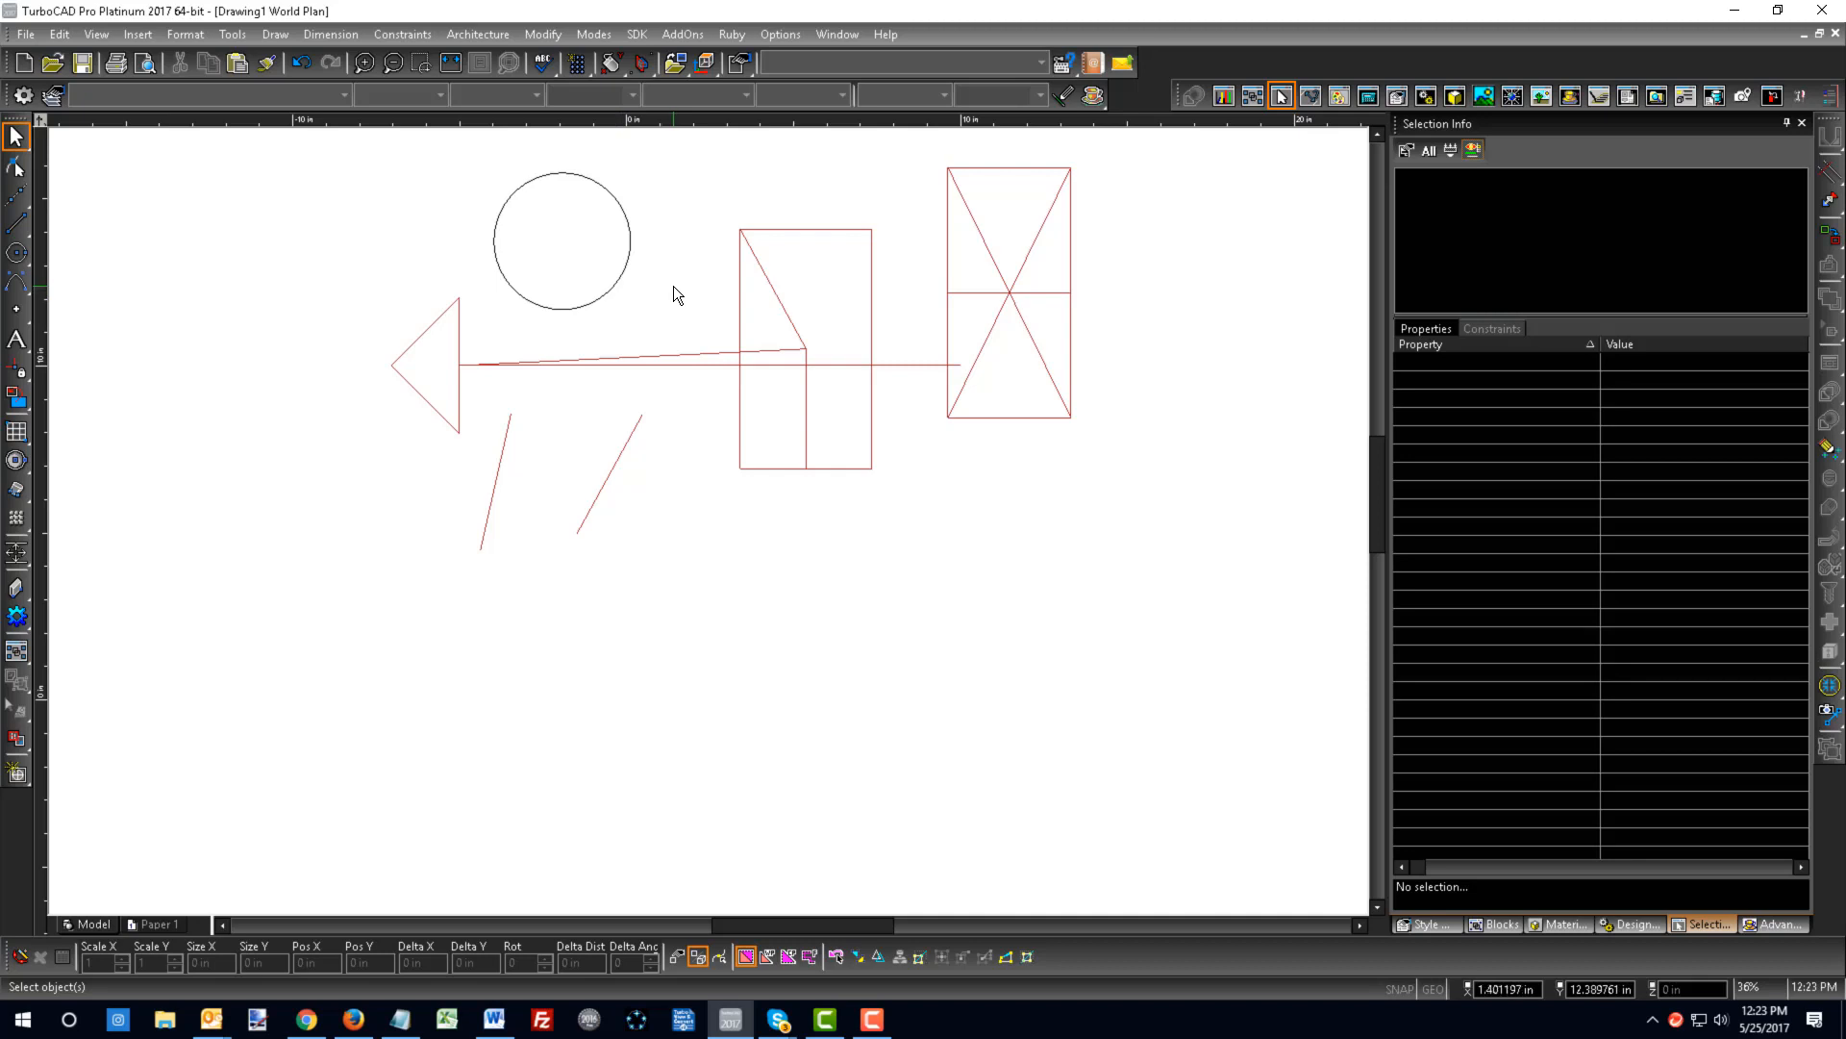
drag(673, 279, 1006, 510)
click(914, 463)
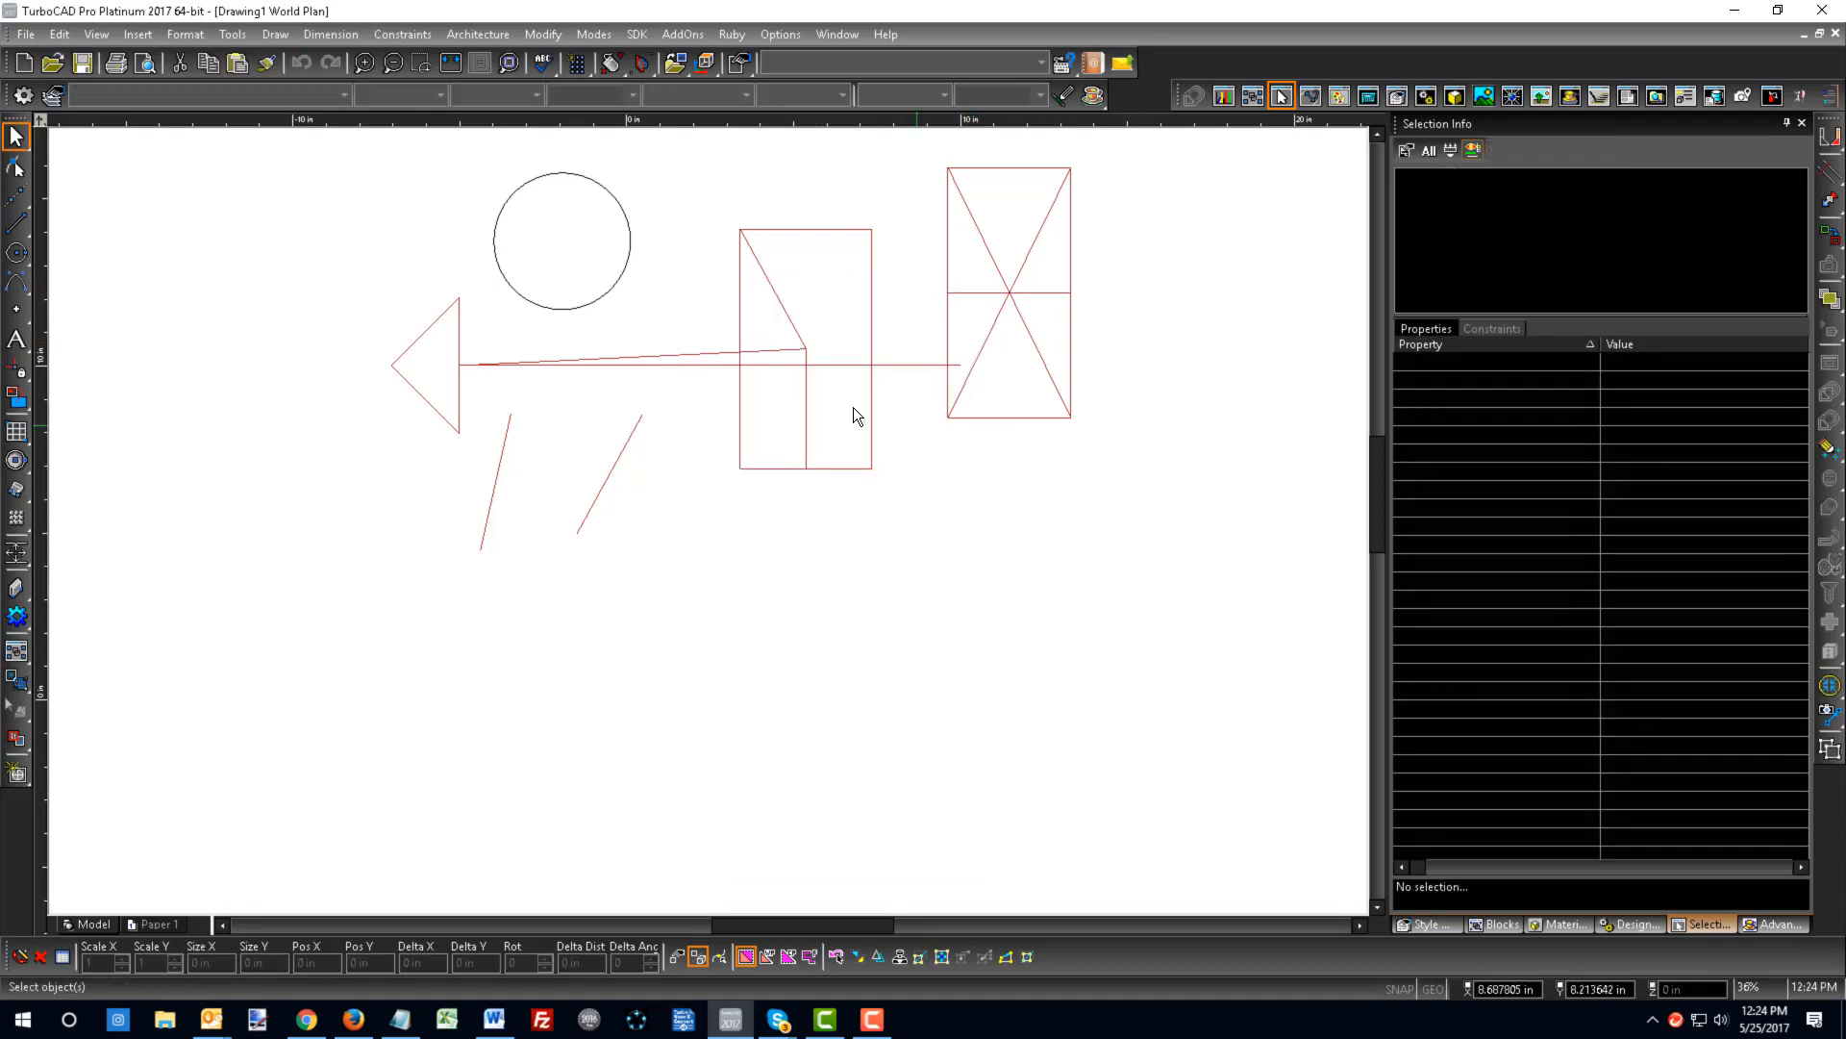
click(806, 407)
click(971, 514)
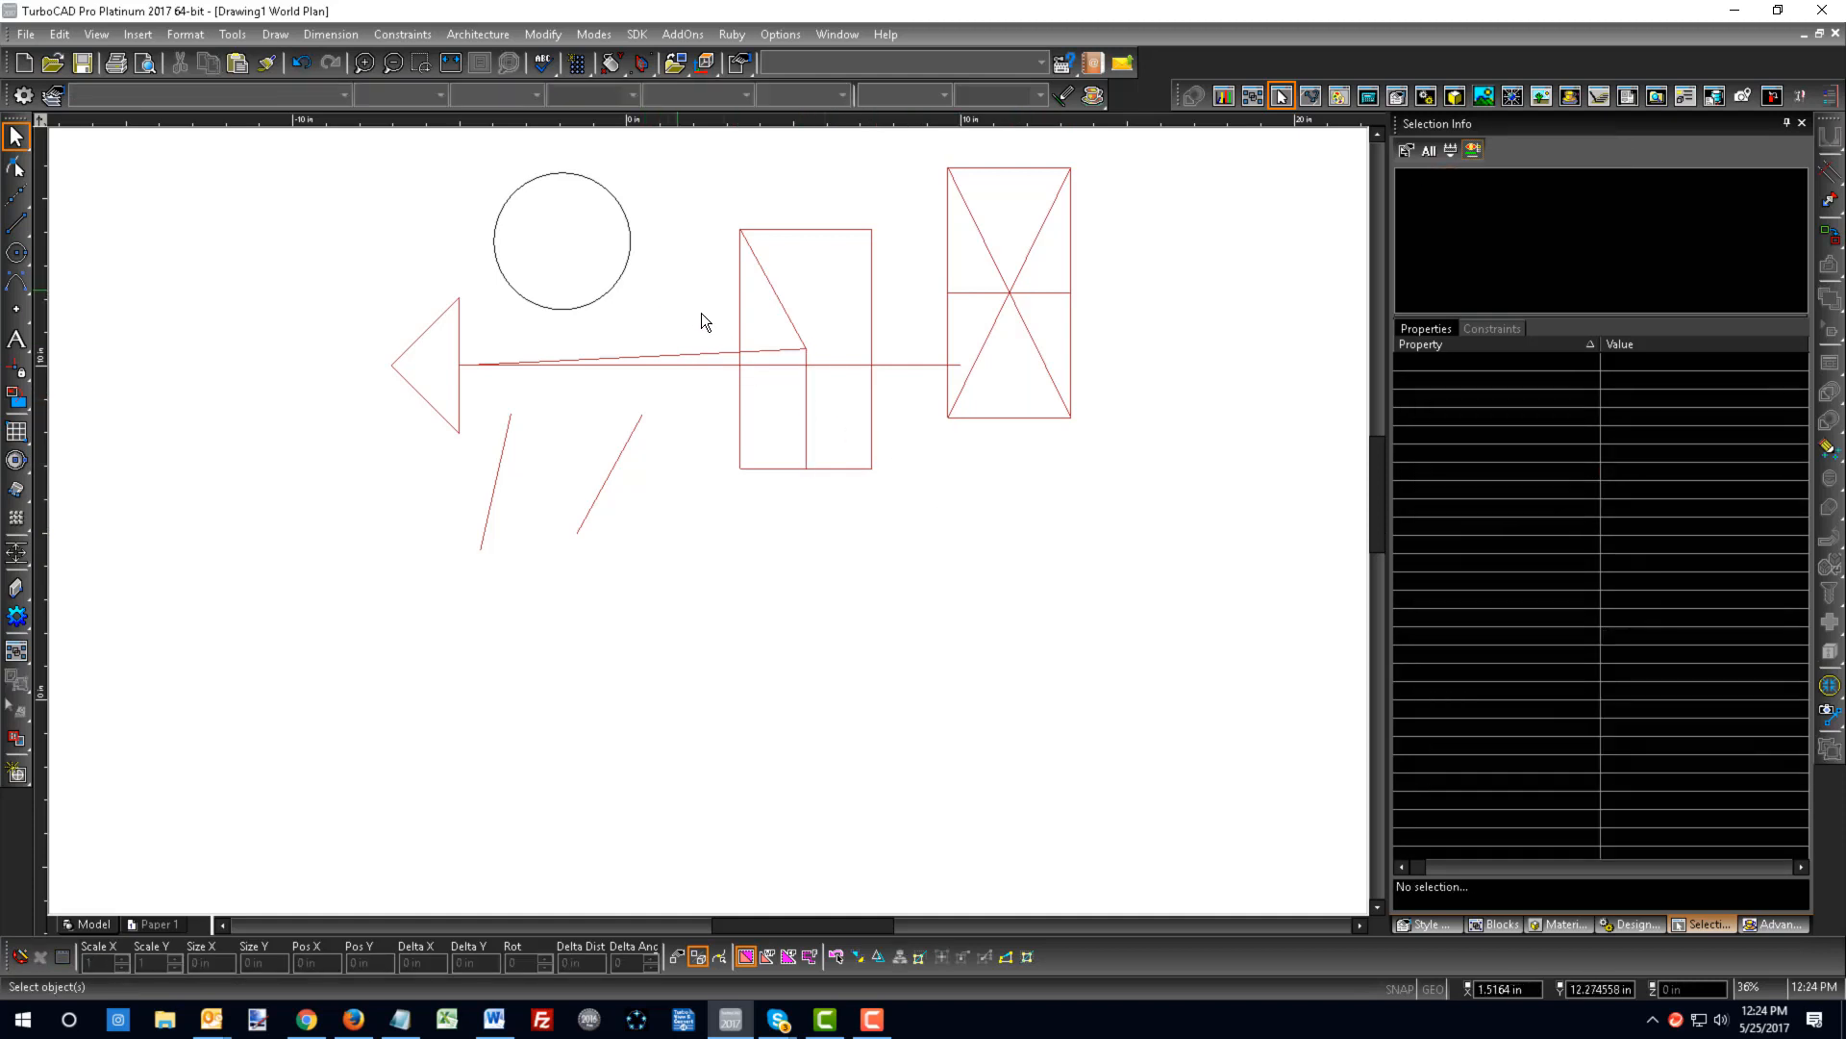
drag(683, 293, 939, 536)
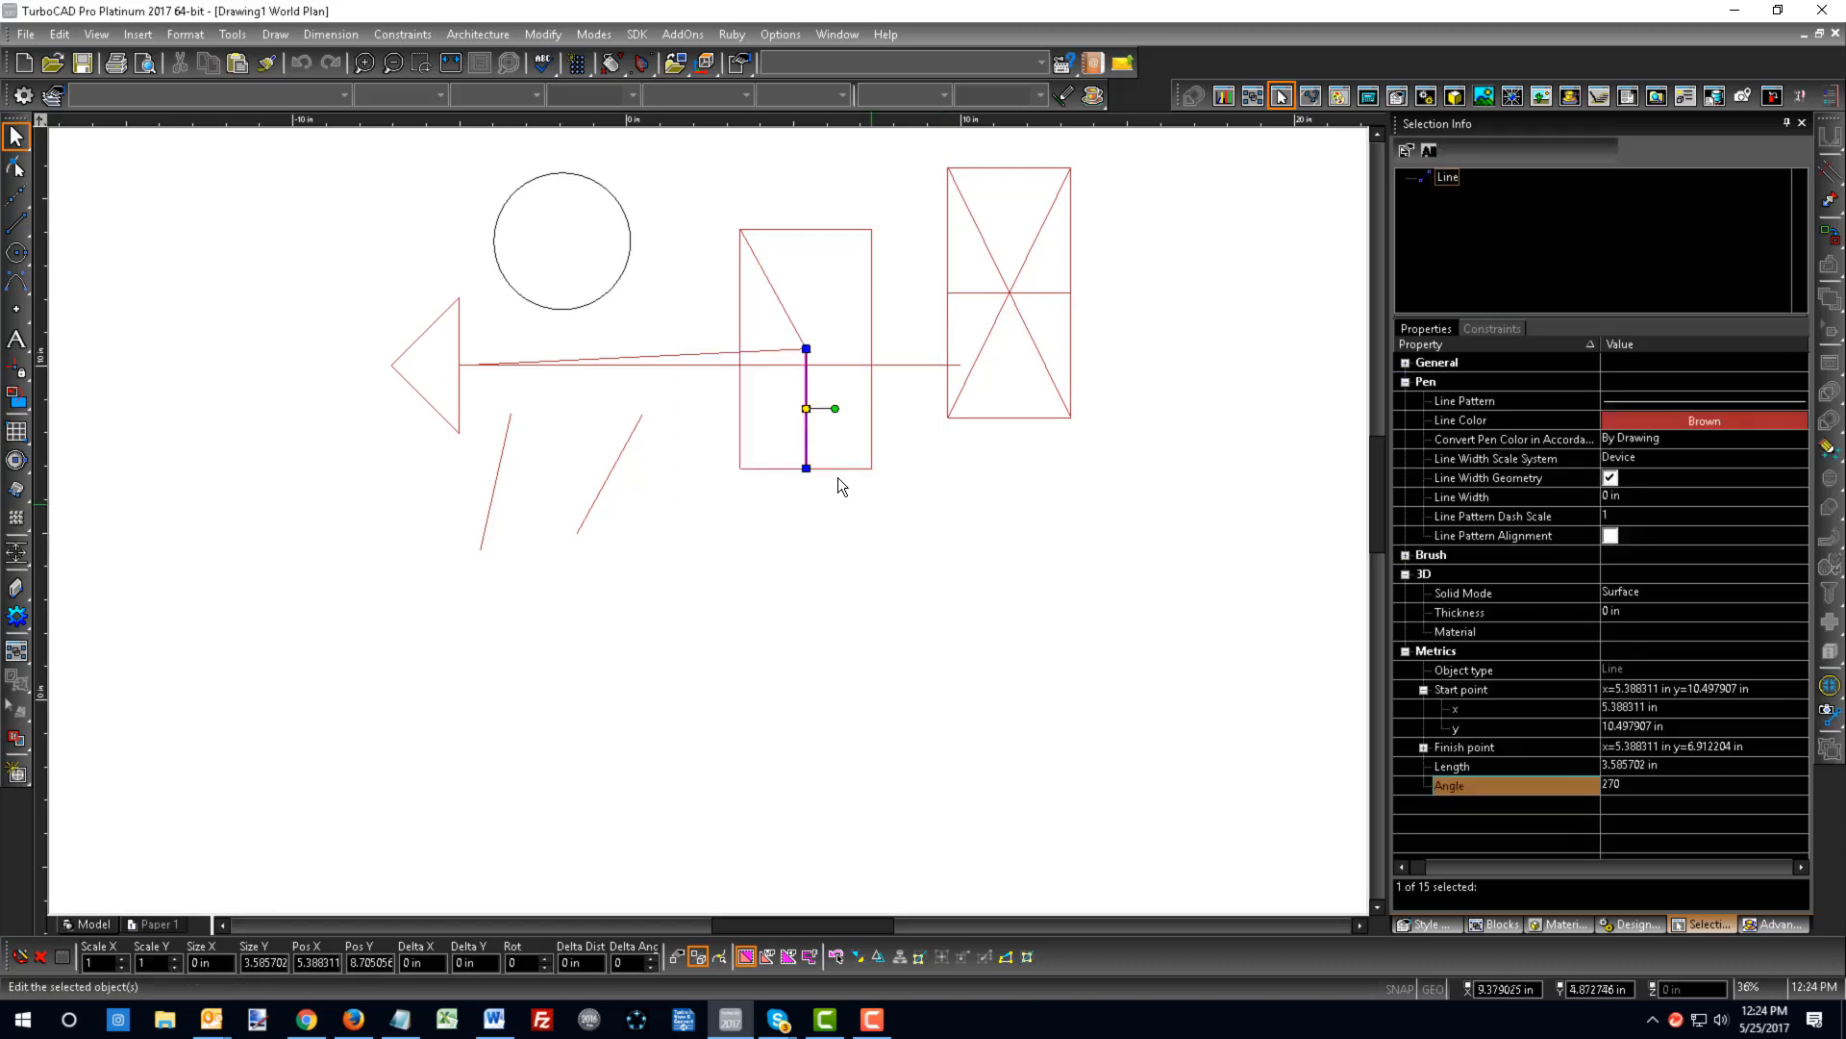
click(927, 514)
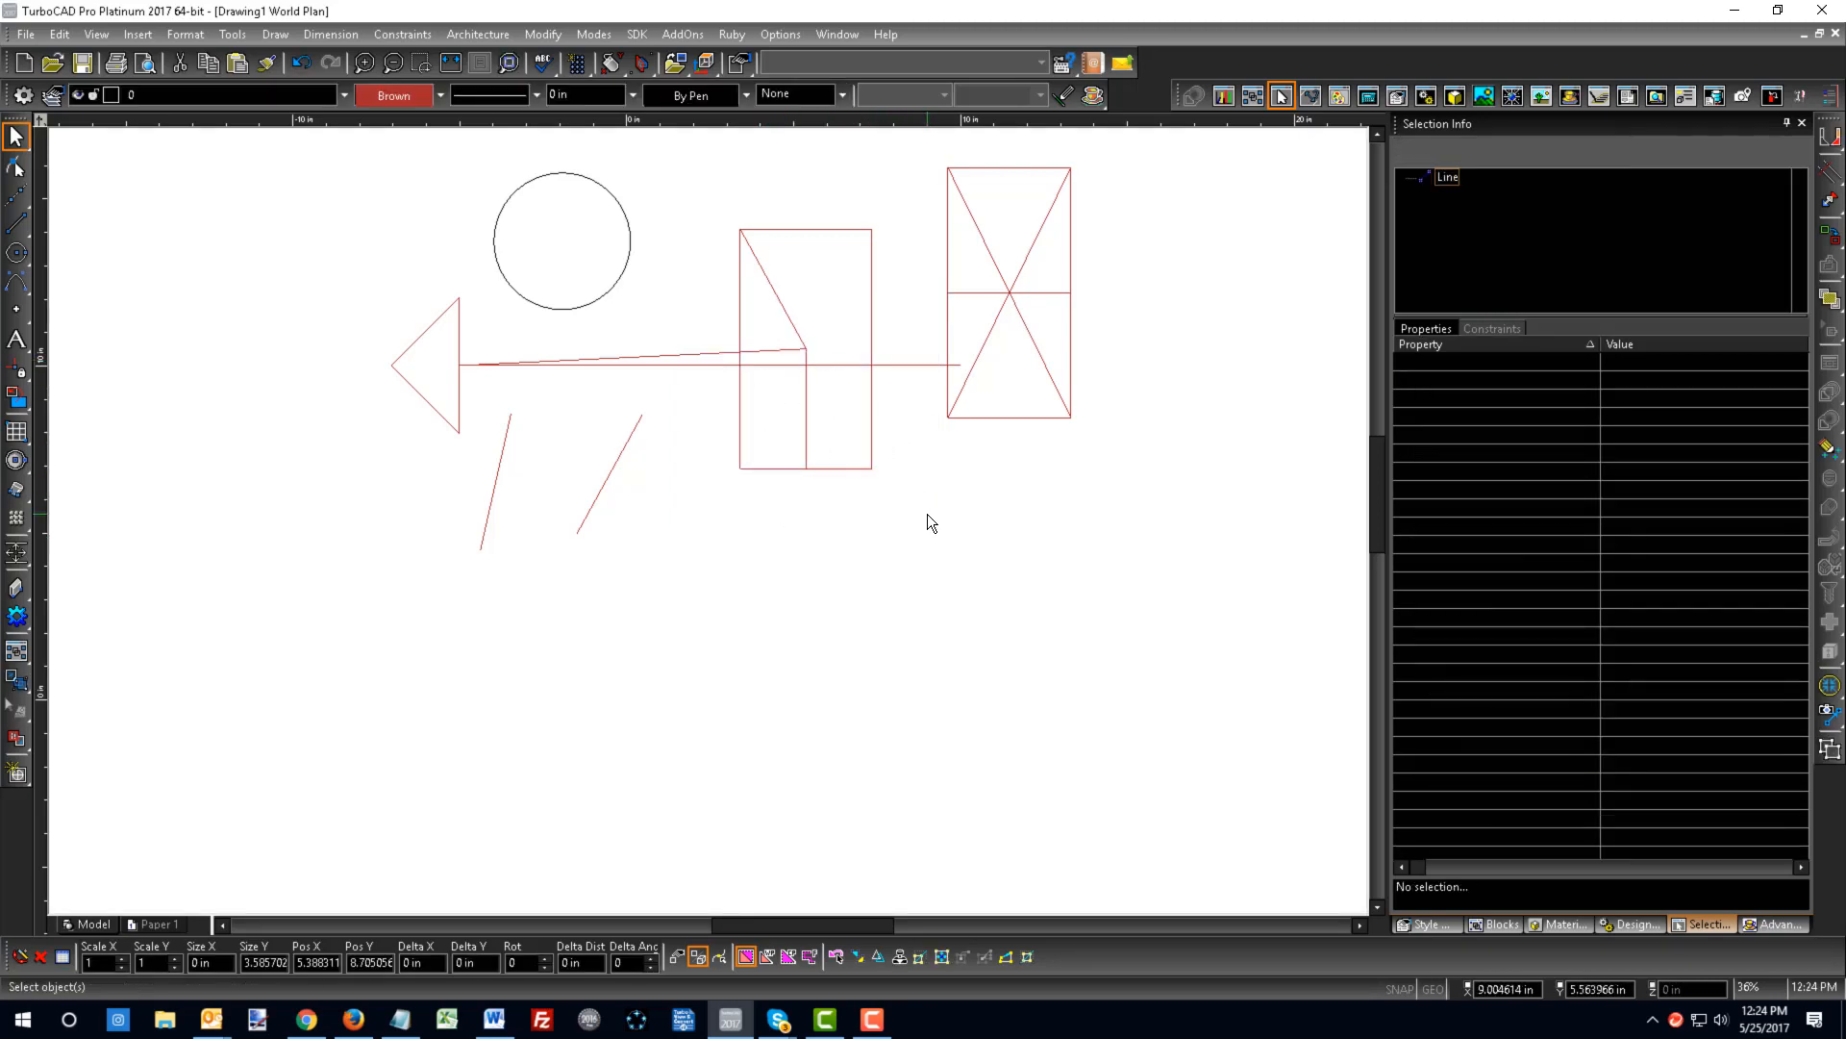
drag(696, 311, 771, 371)
click(889, 505)
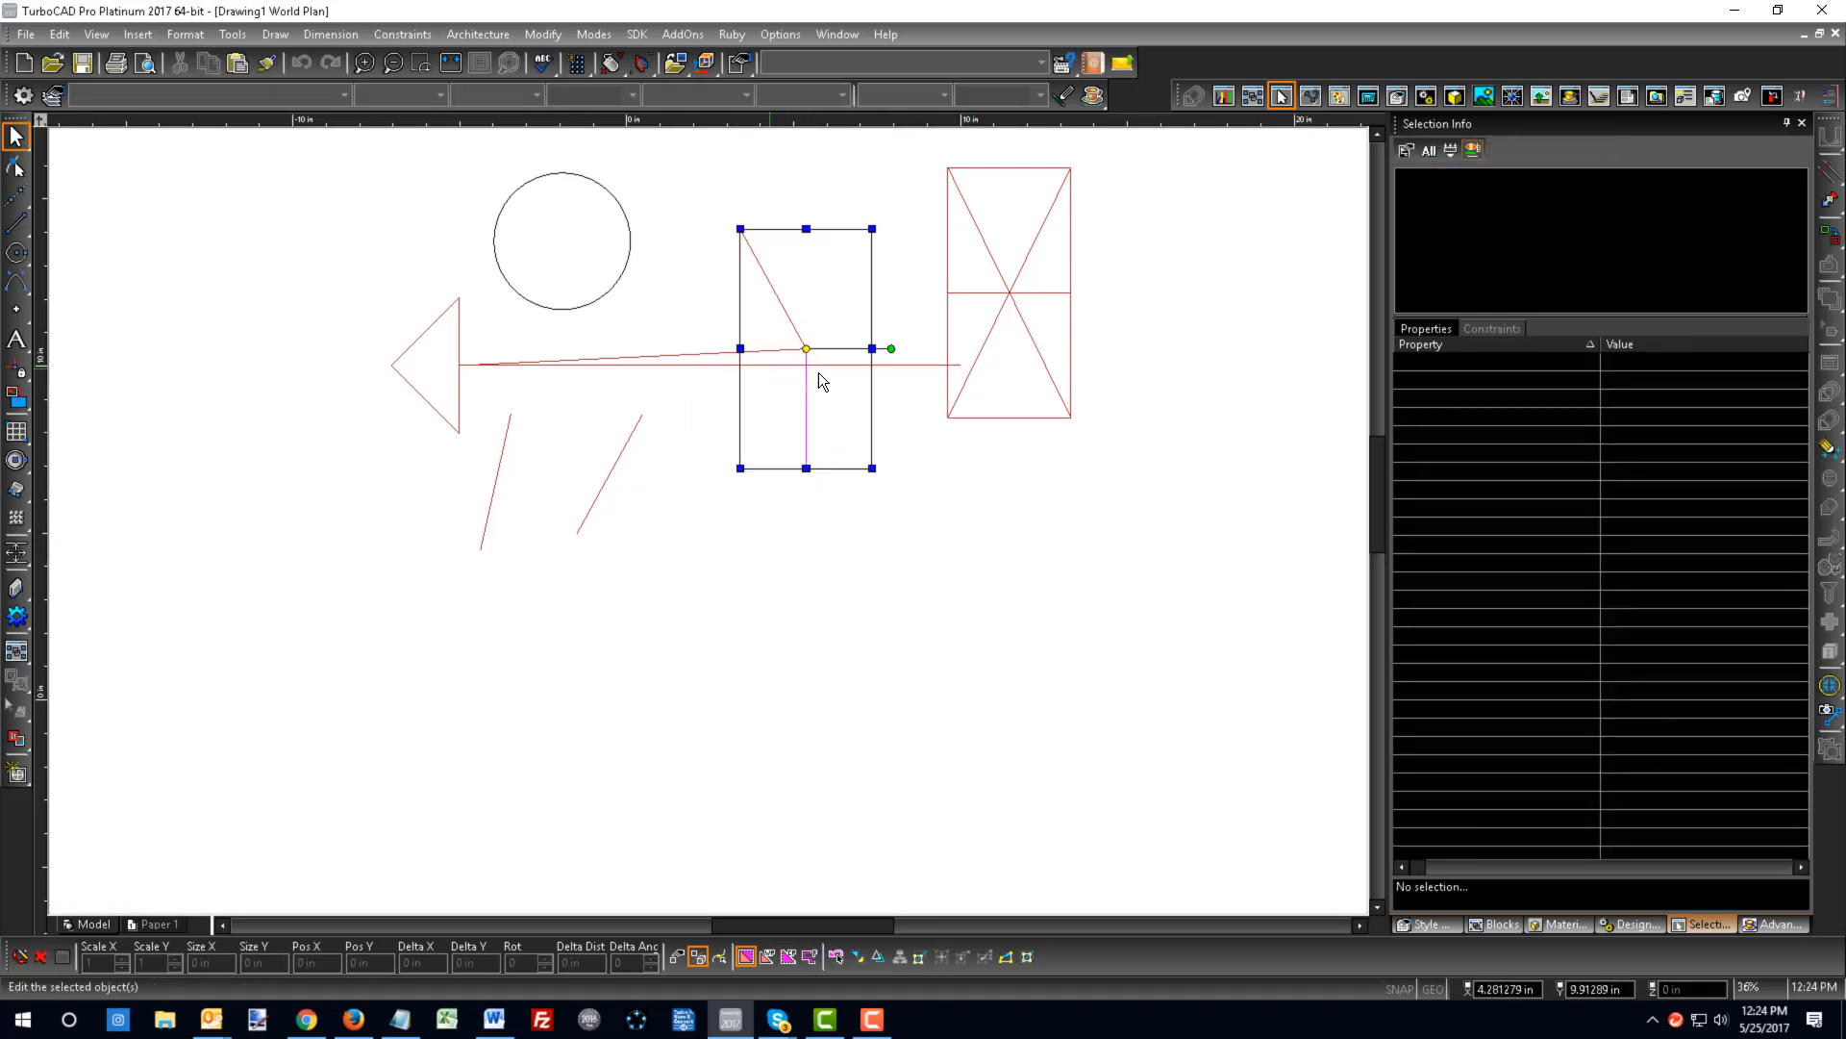
- Select the middle rectangle and all lines crossing it with a crossing window, and move them to about x = 5 in, y = 9.62 in
drag(899, 314, 763, 495)
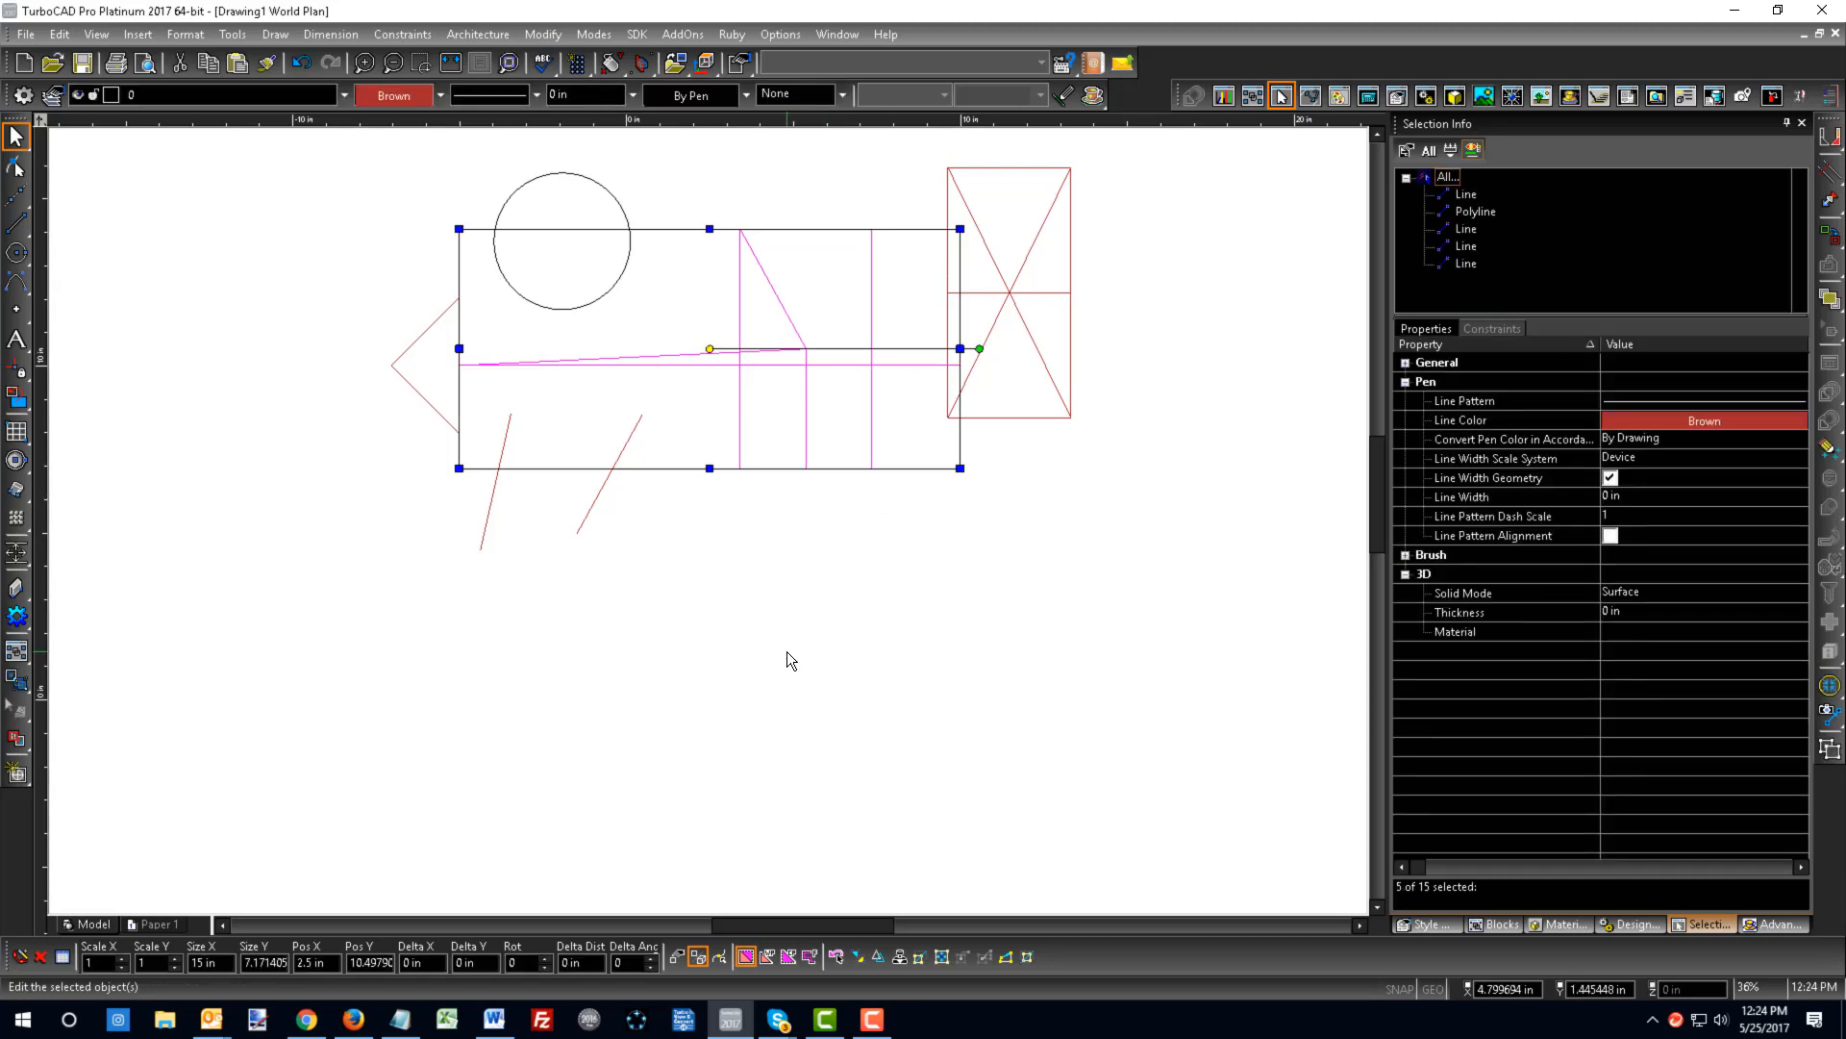
drag(710, 348, 793, 377)
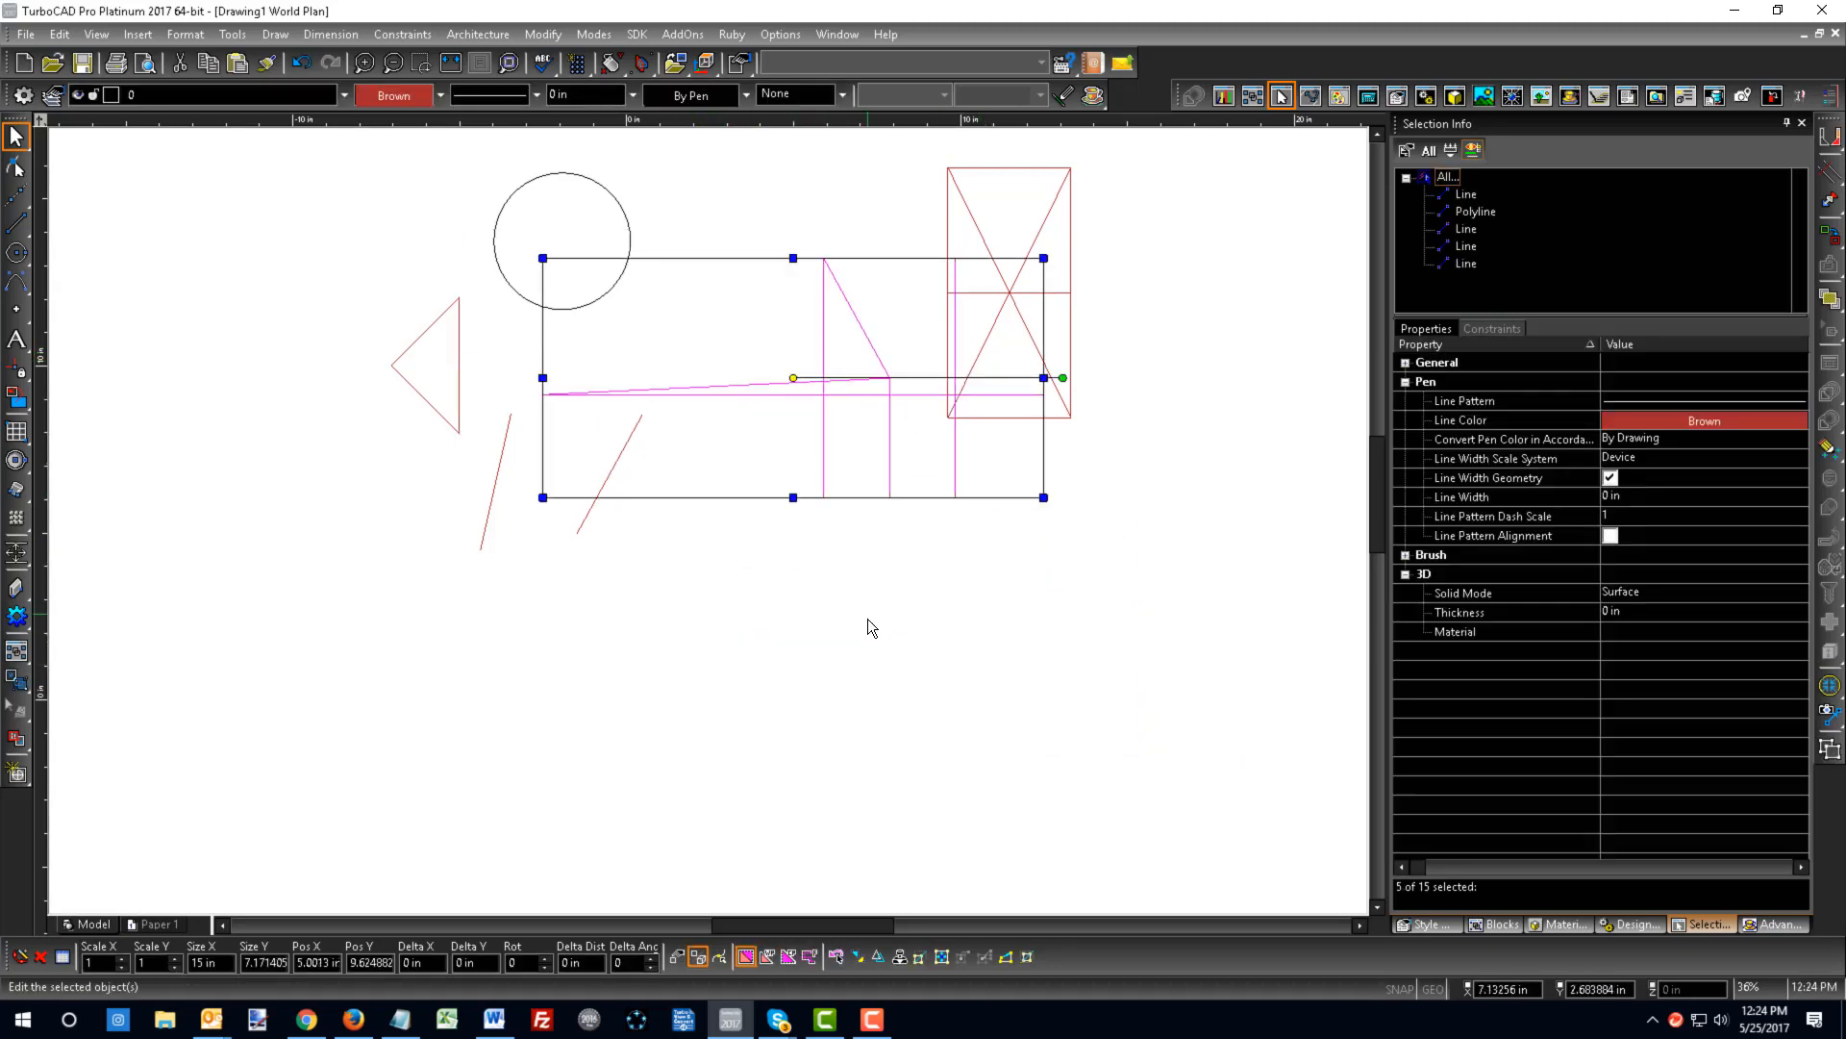
click(868, 632)
scroll(750, 400, down, 3)
scroll(708, 527, up, 5)
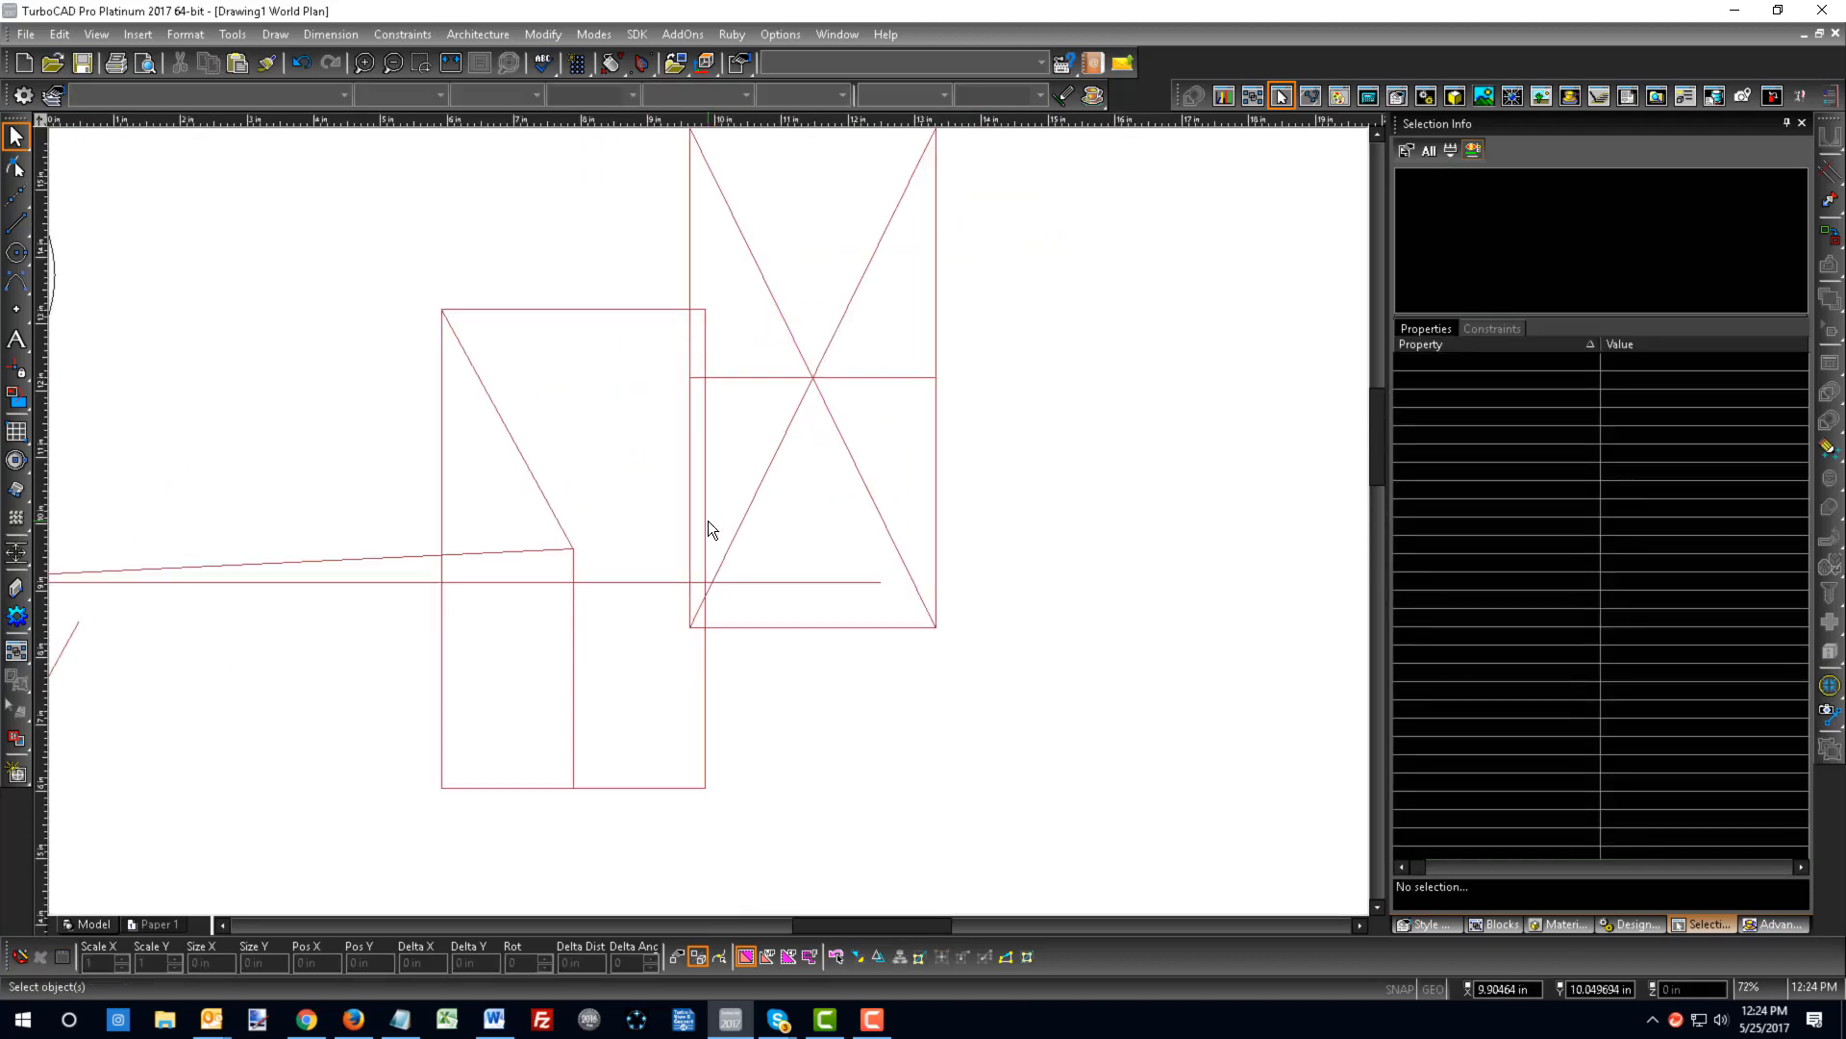
scroll(584, 568, down, 3)
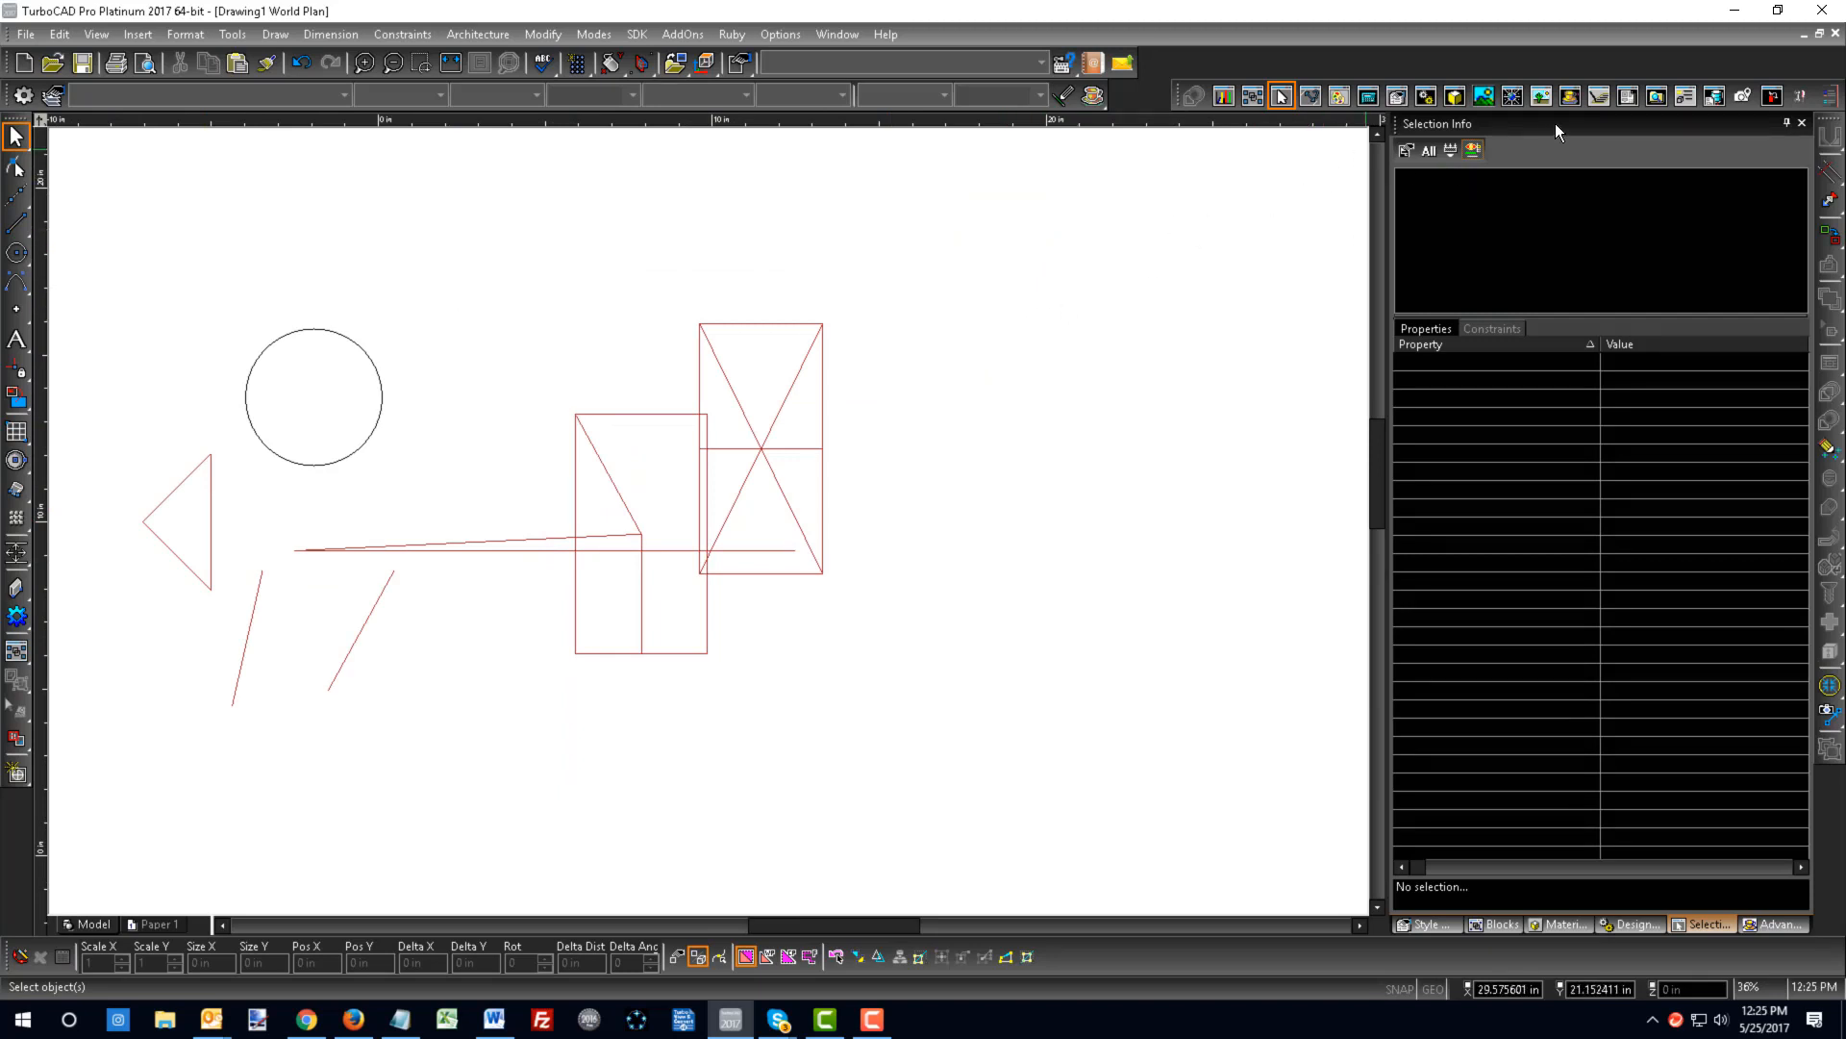
- Show the layers in the Design Director, open the separate Layer manager window and reposition it over the drawing
click(1427, 98)
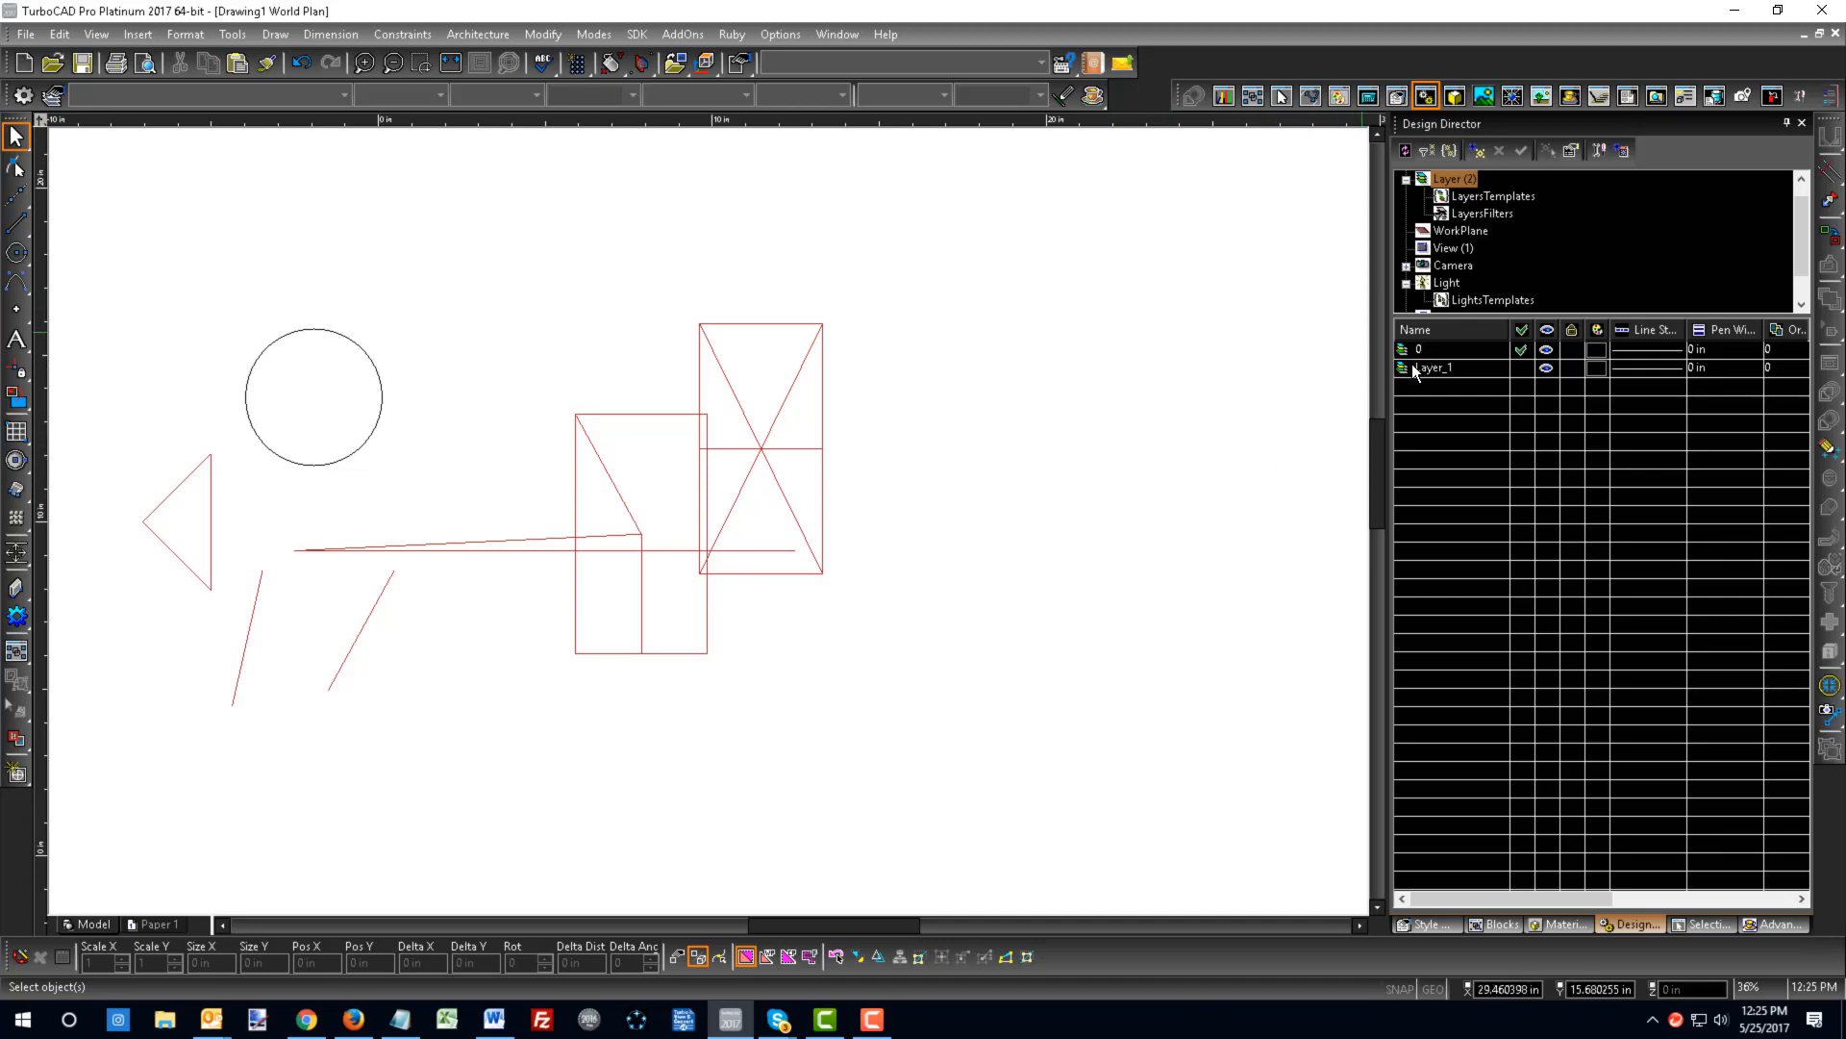
click(53, 96)
drag(463, 343, 495, 245)
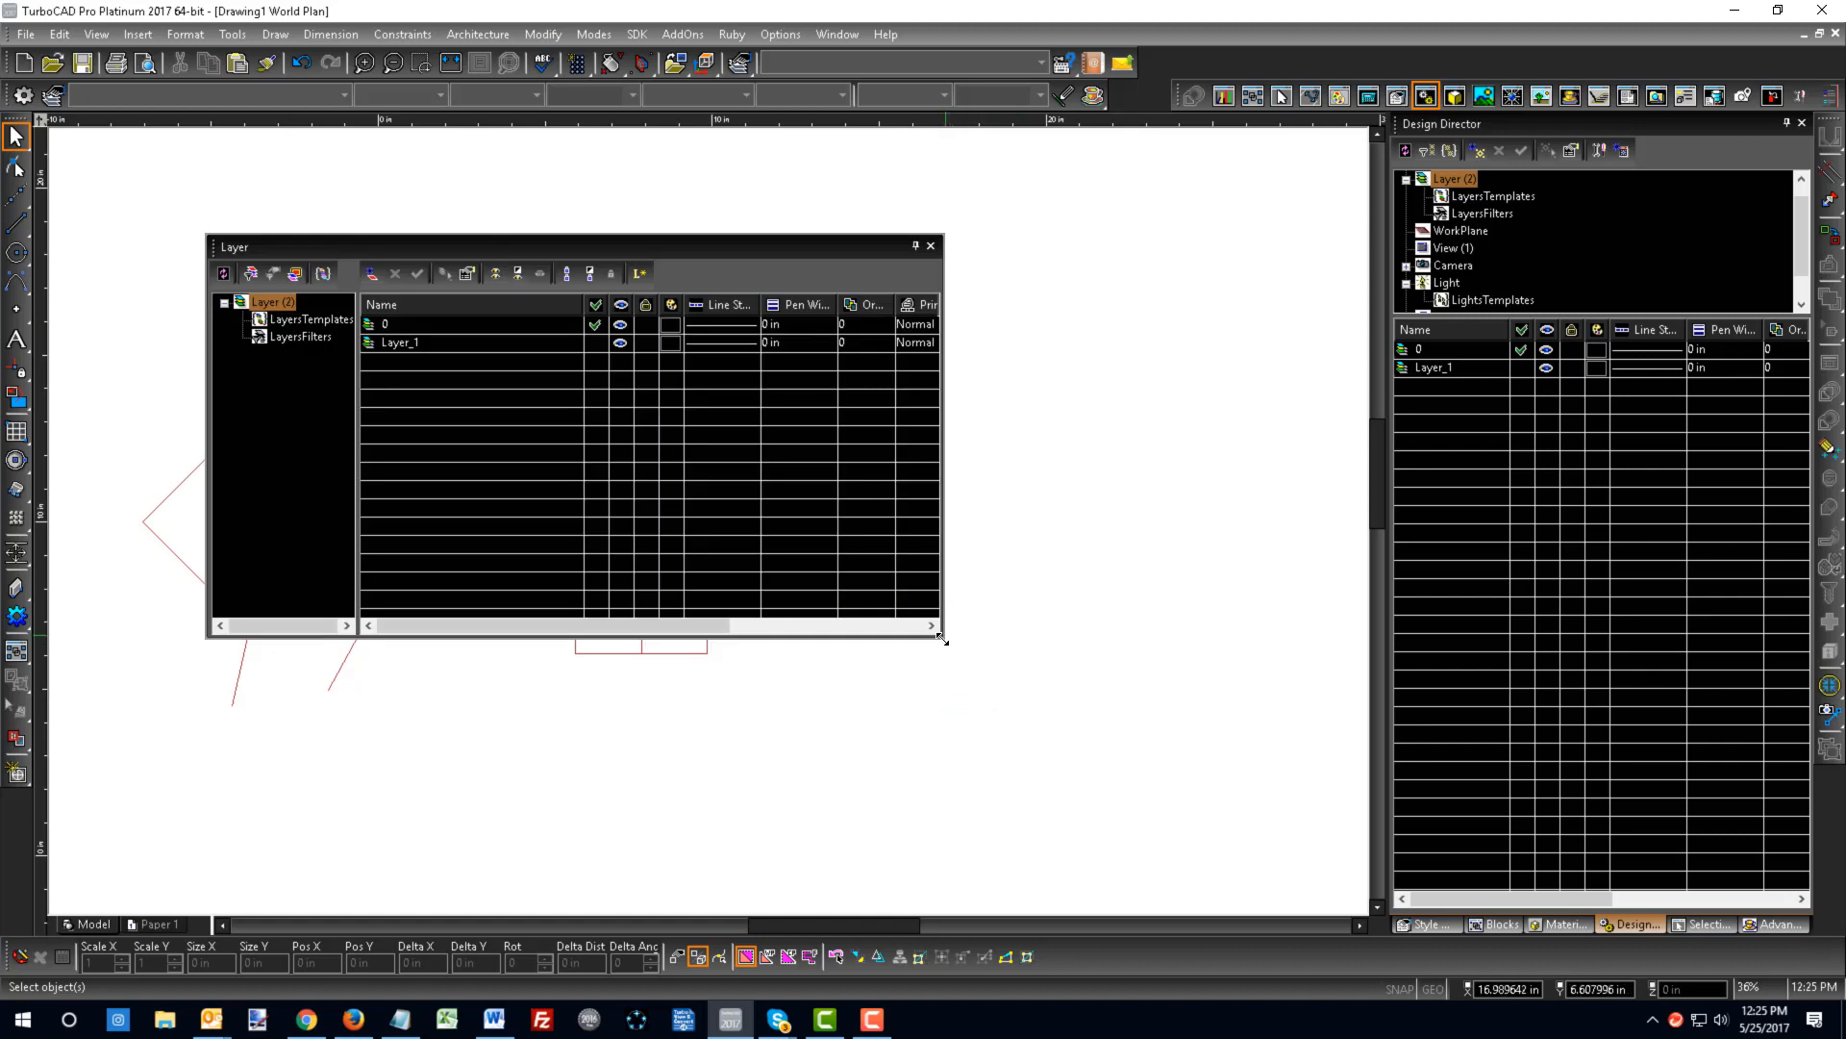
- Enlarge and close the separate Layer window, and create a new layer named Layer_2 in the Design Director
drag(942, 636, 1061, 836)
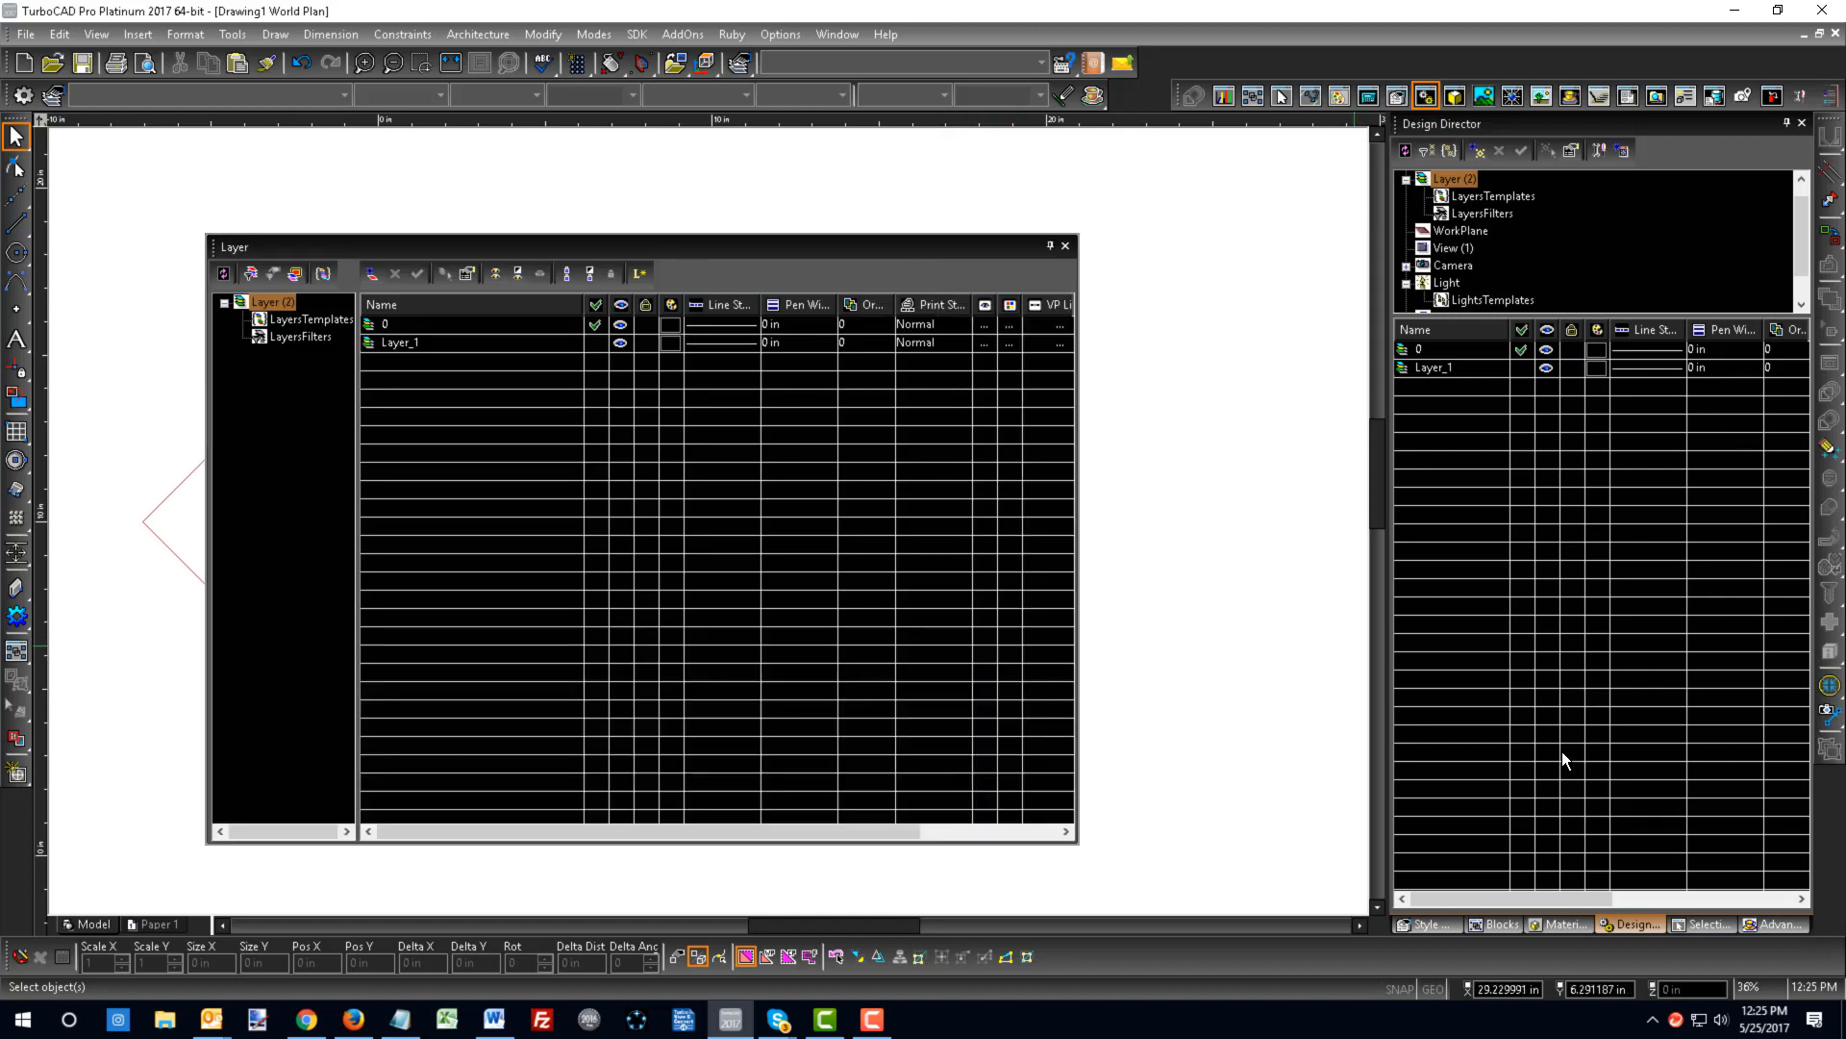
click(1065, 248)
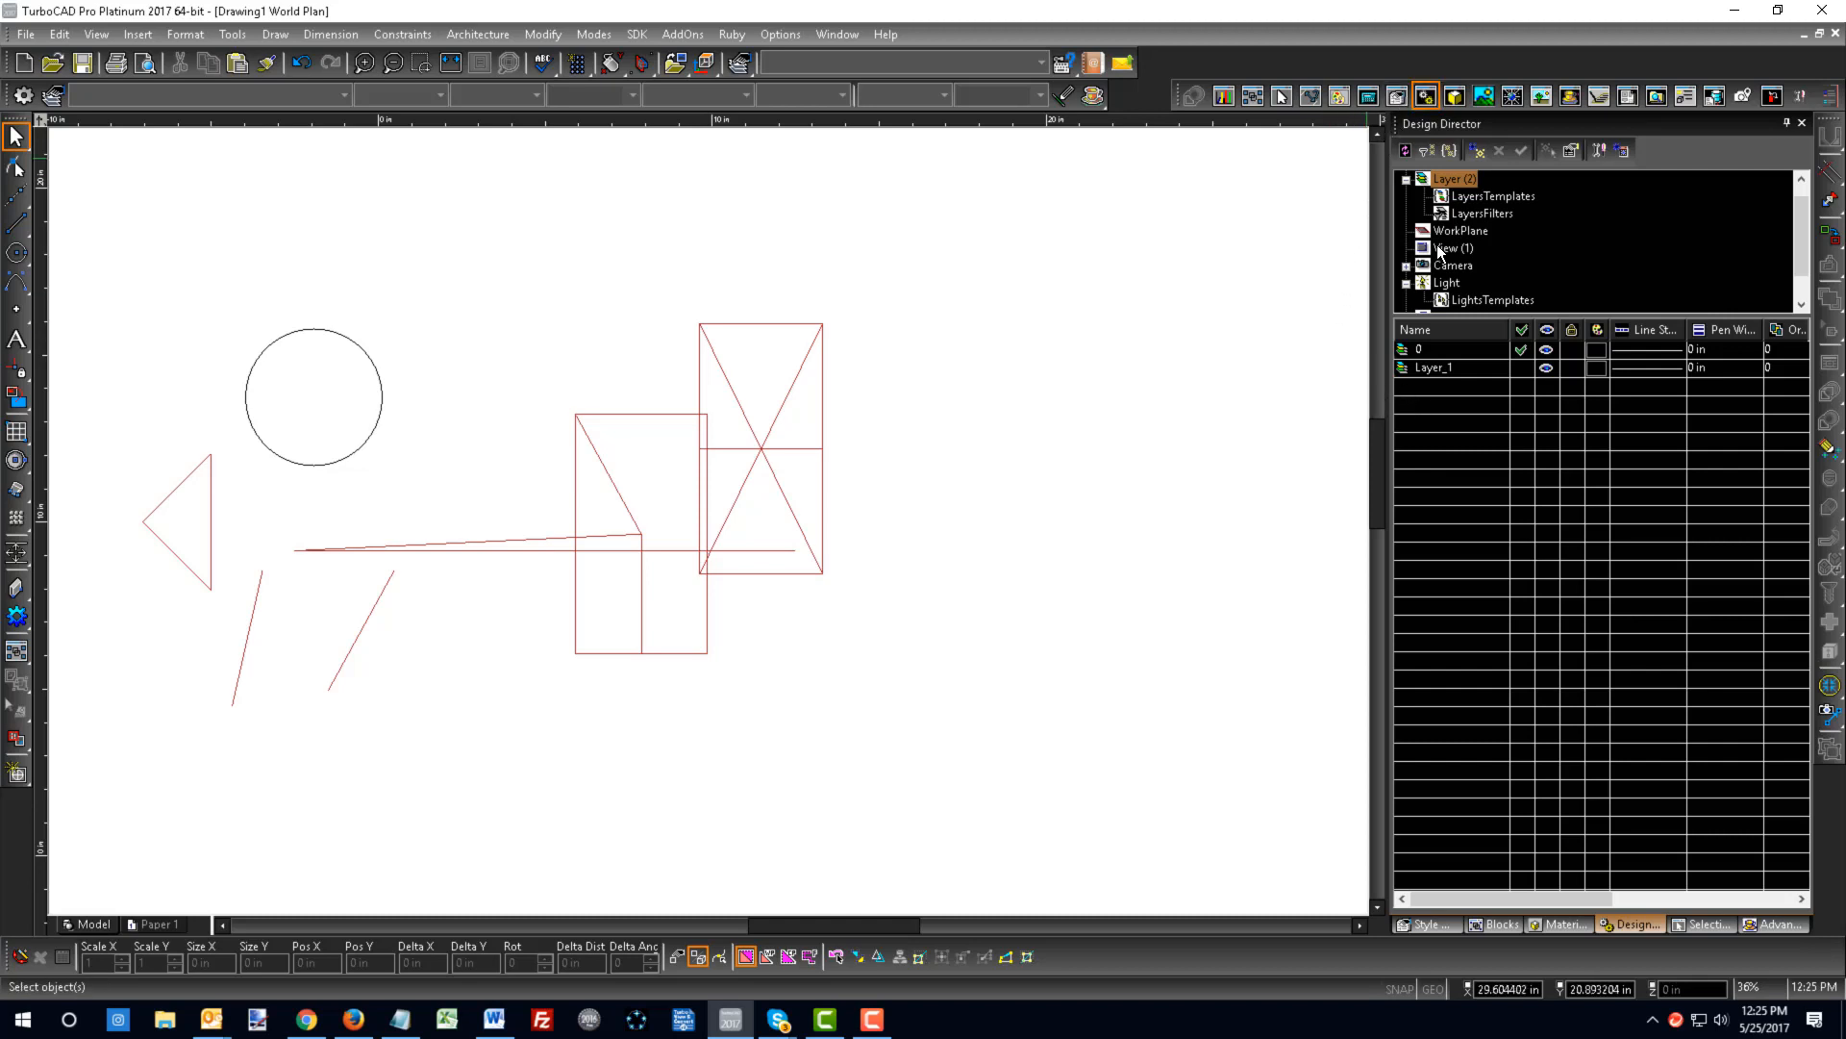
right_click(1439, 388)
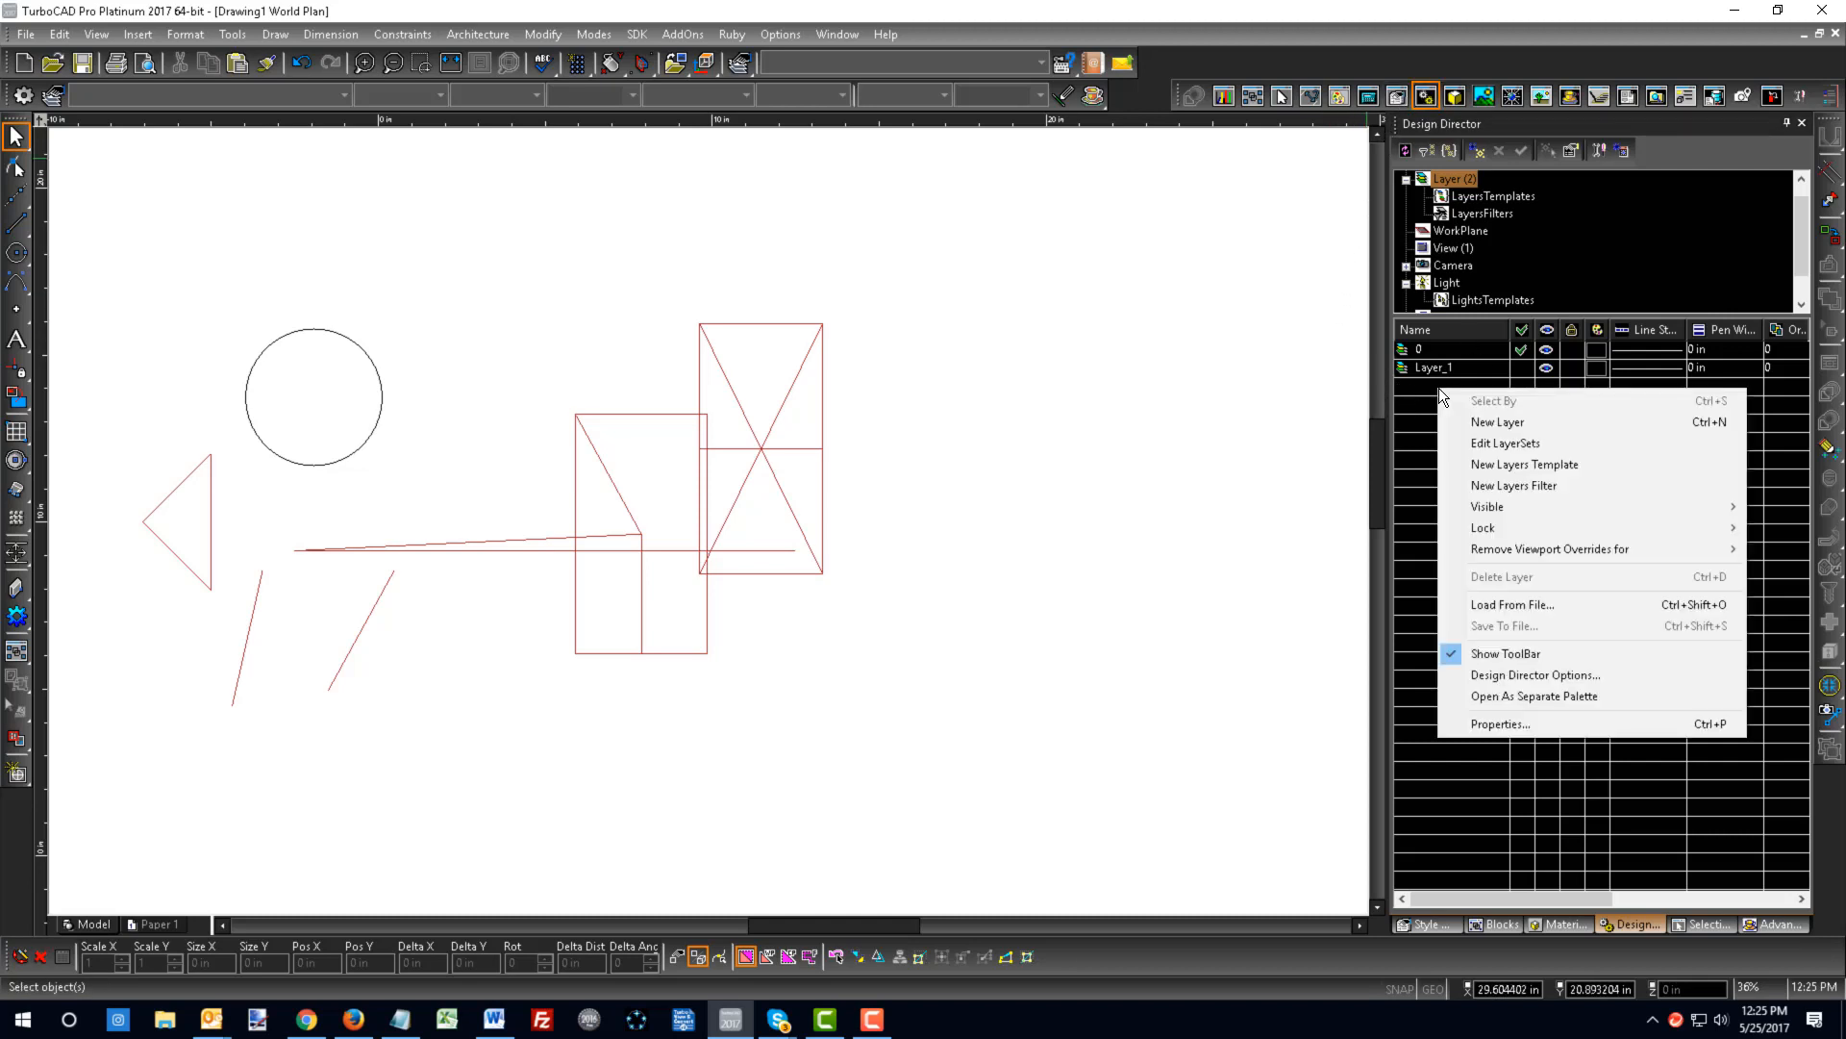
click(1493, 423)
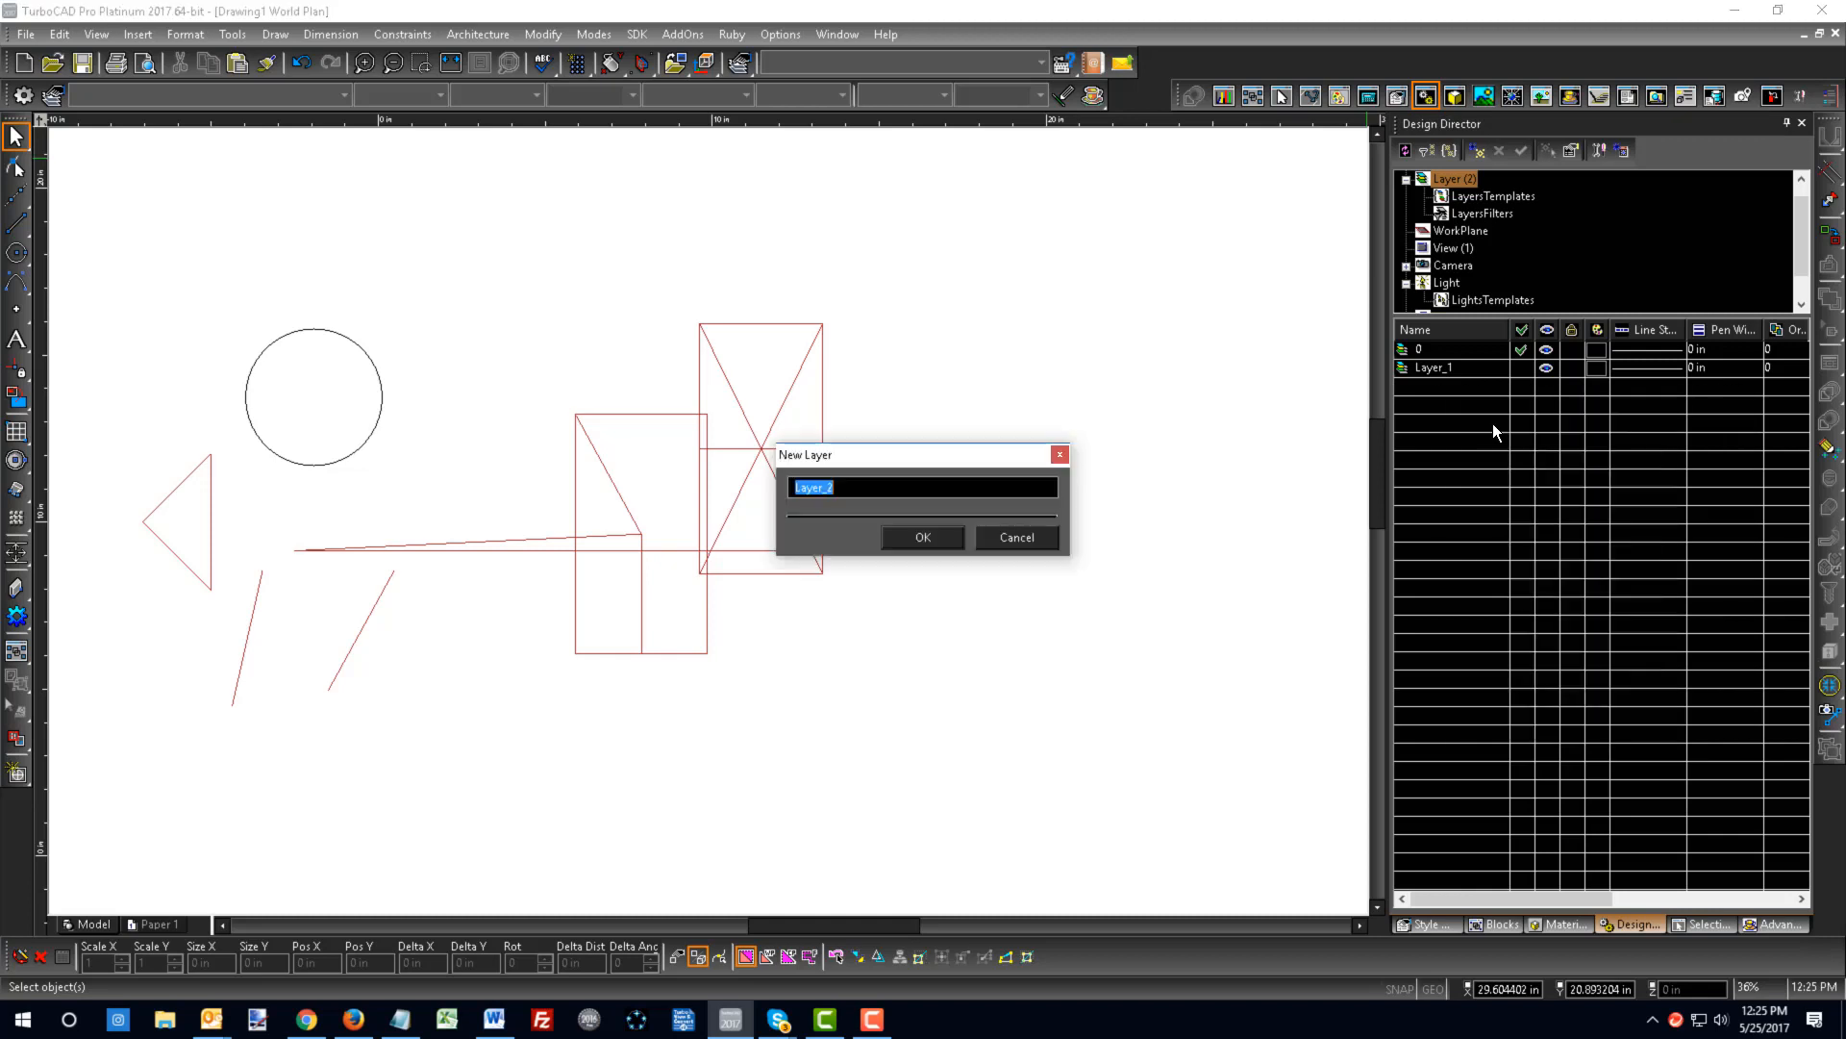
click(924, 538)
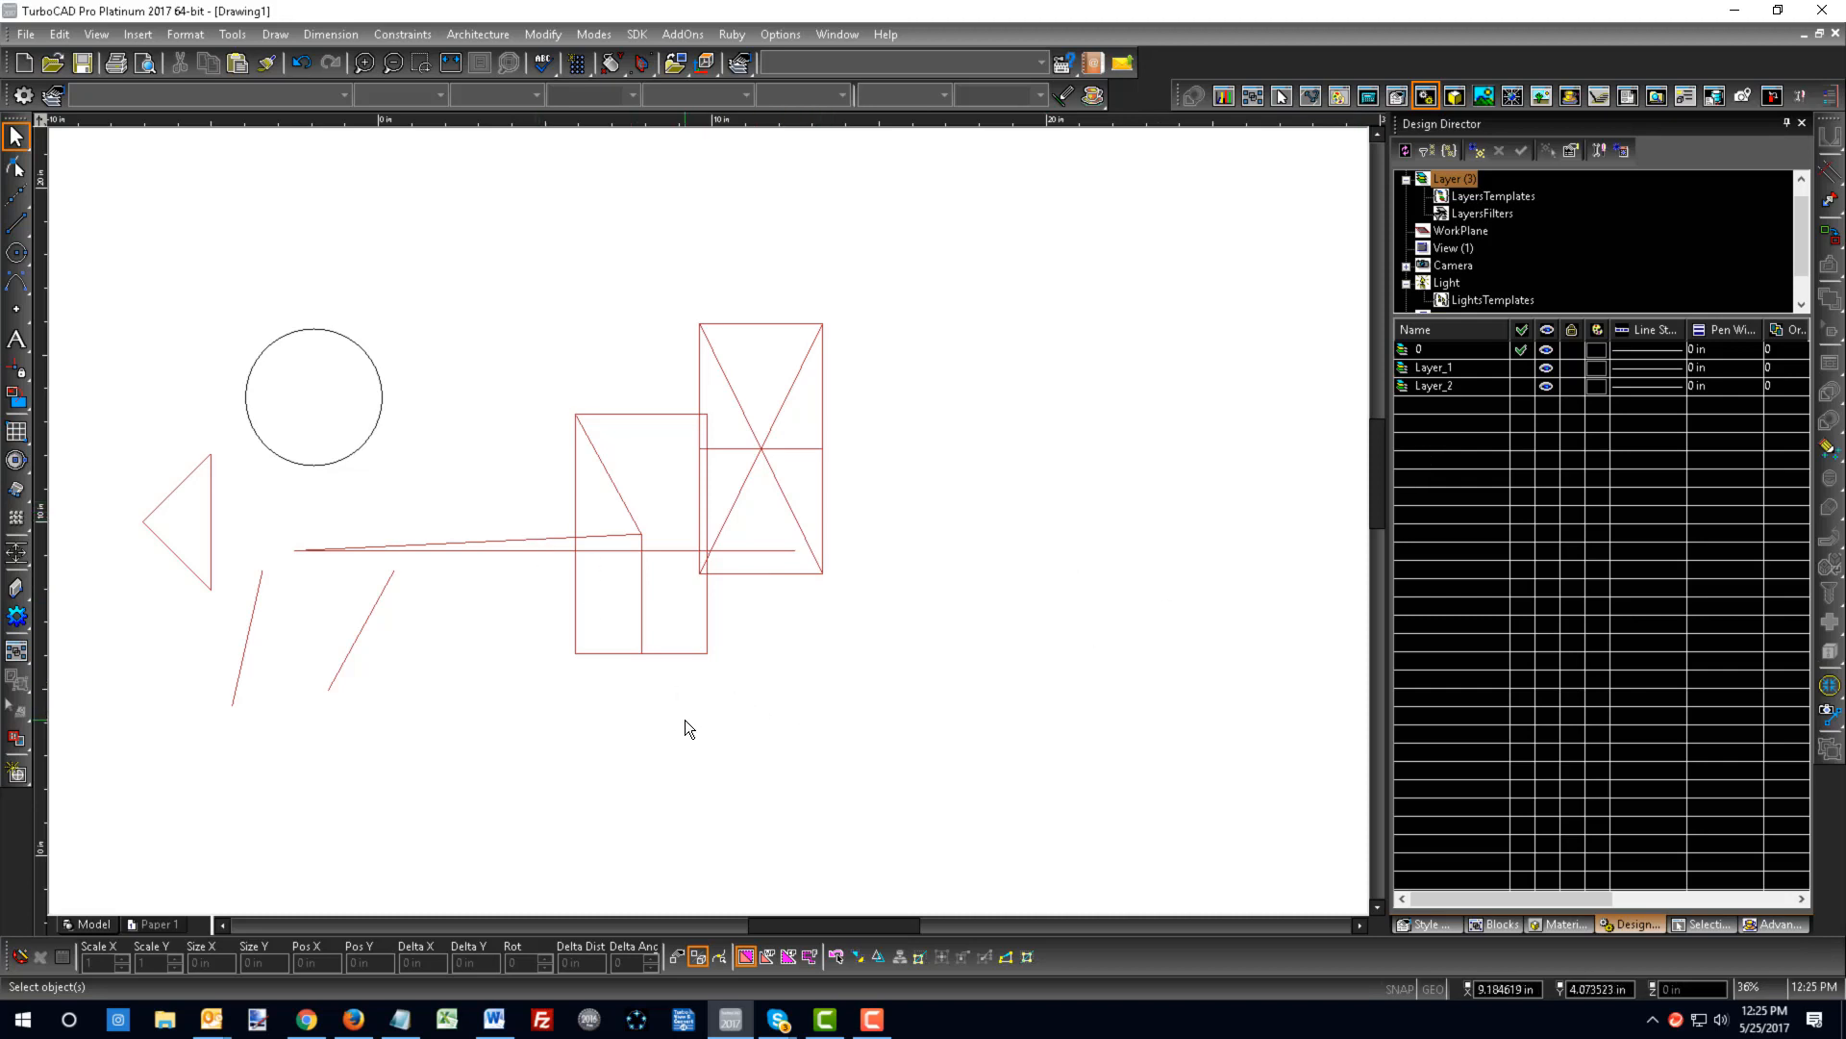
- Assign the middle rectangle and all lines crossing it to Layer_2, and toggle that layer's visibility off and on to check its contents
drag(685, 720, 524, 505)
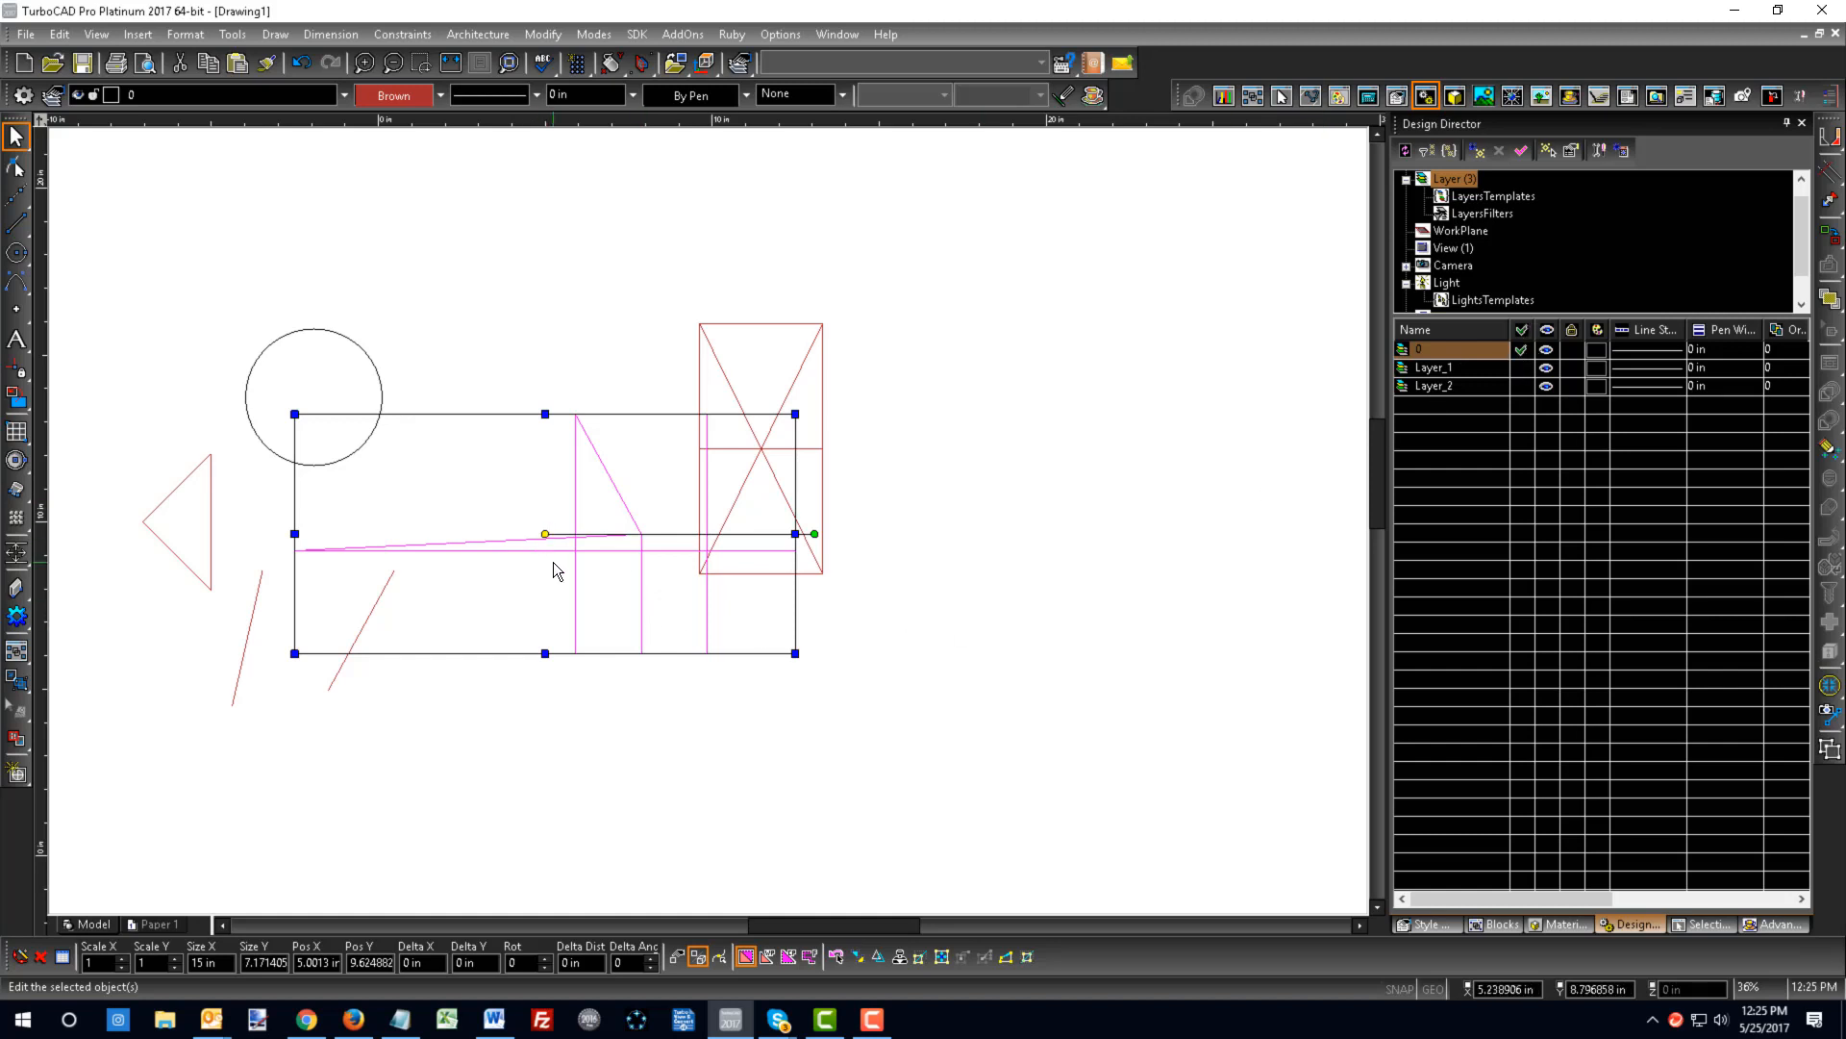
click(1522, 387)
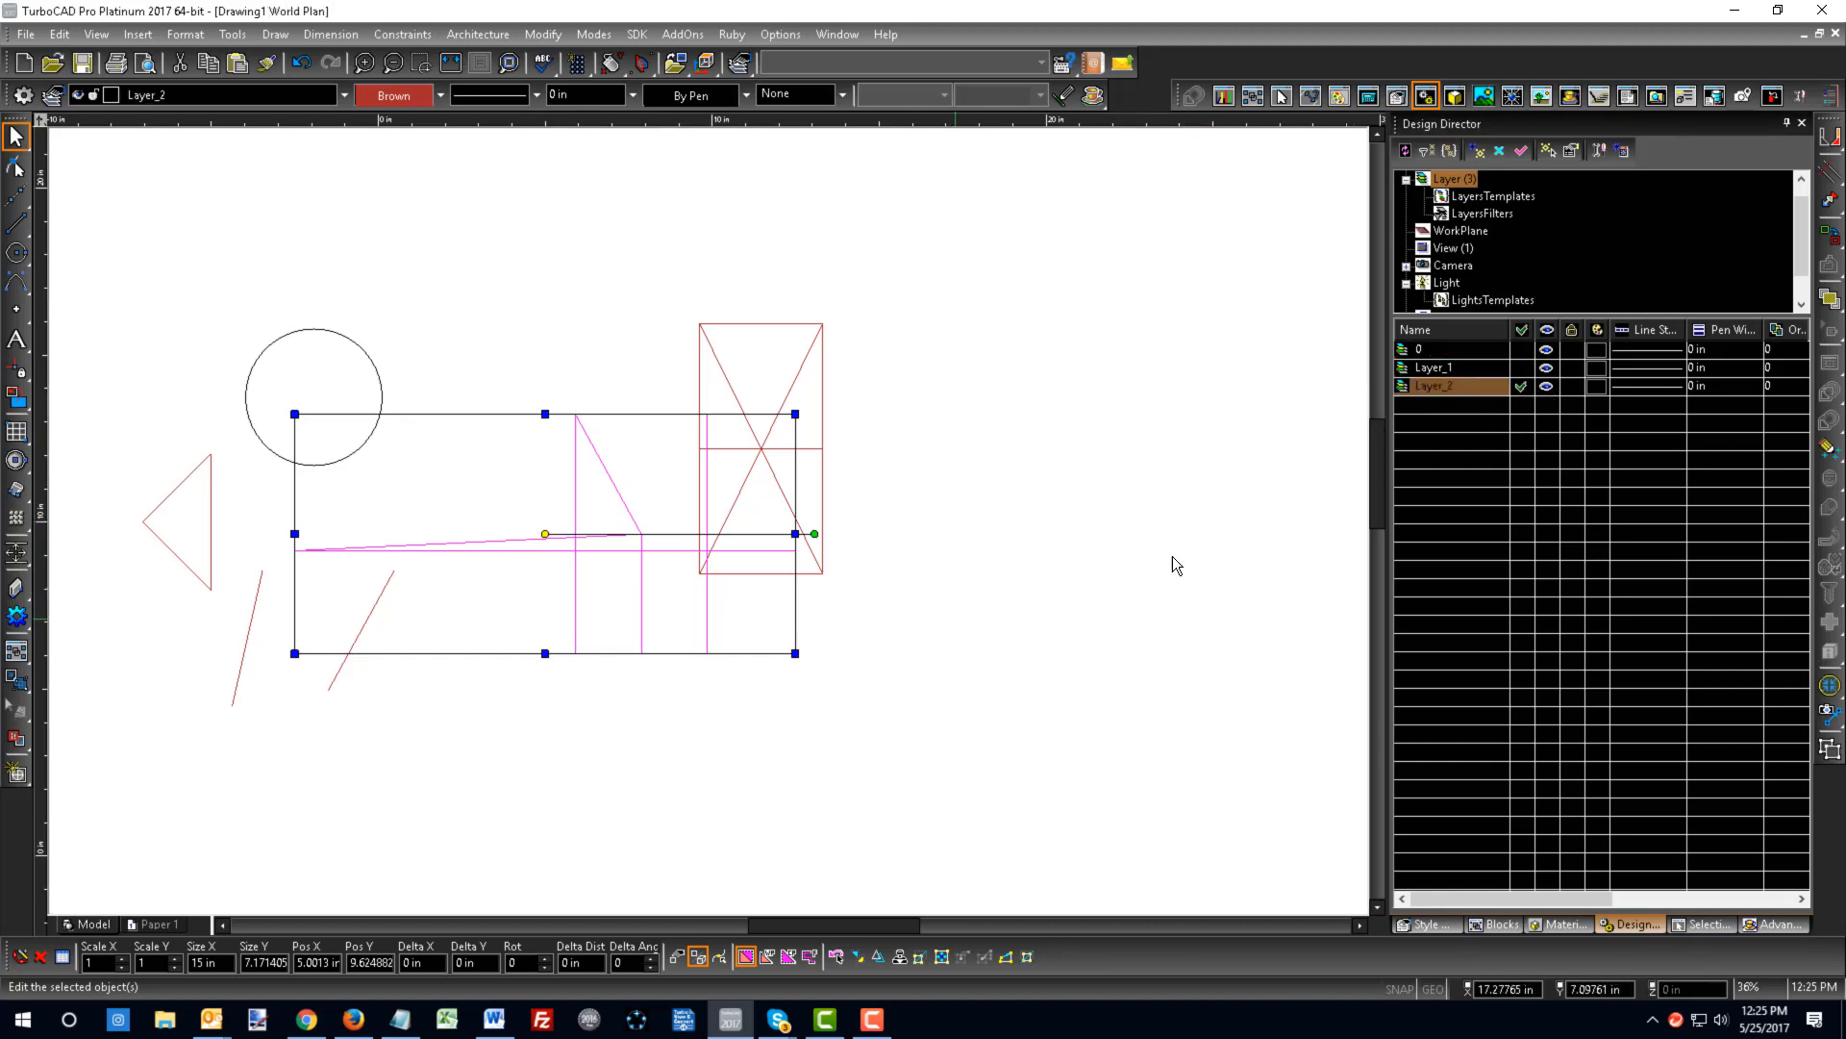
click(1548, 385)
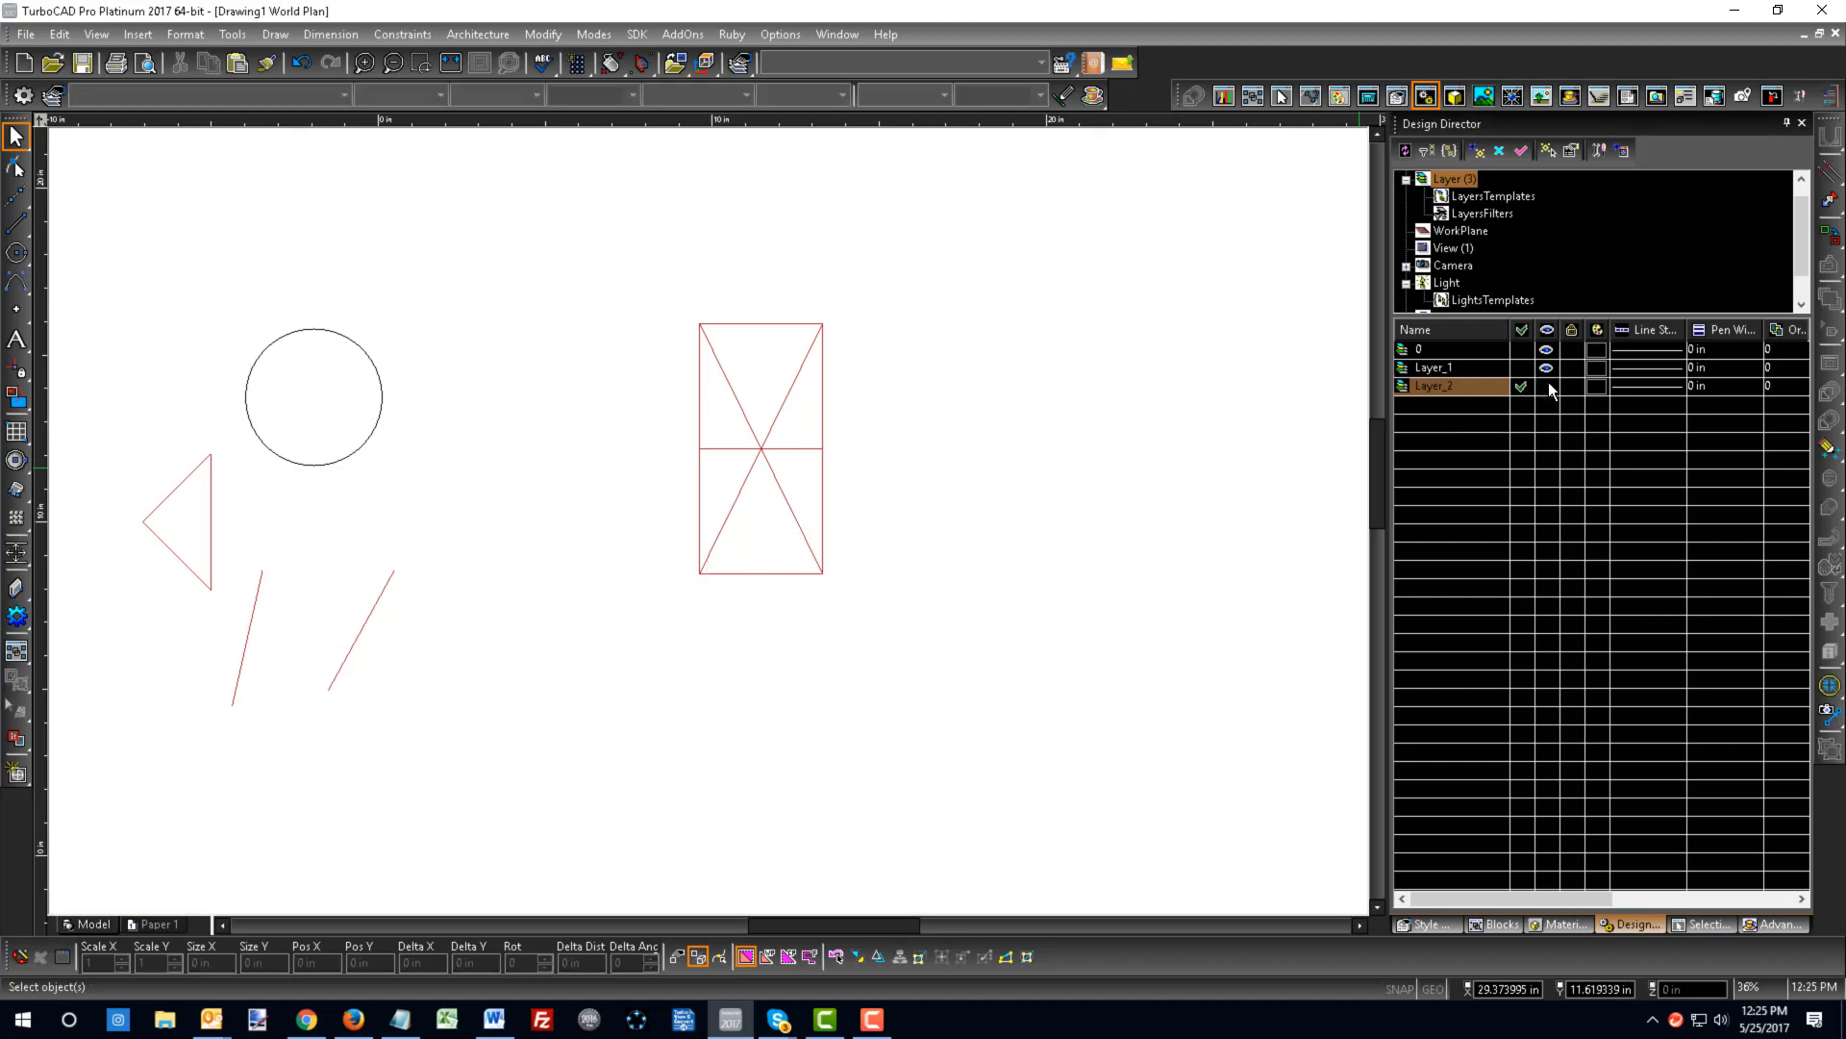
click(1548, 385)
click(1549, 385)
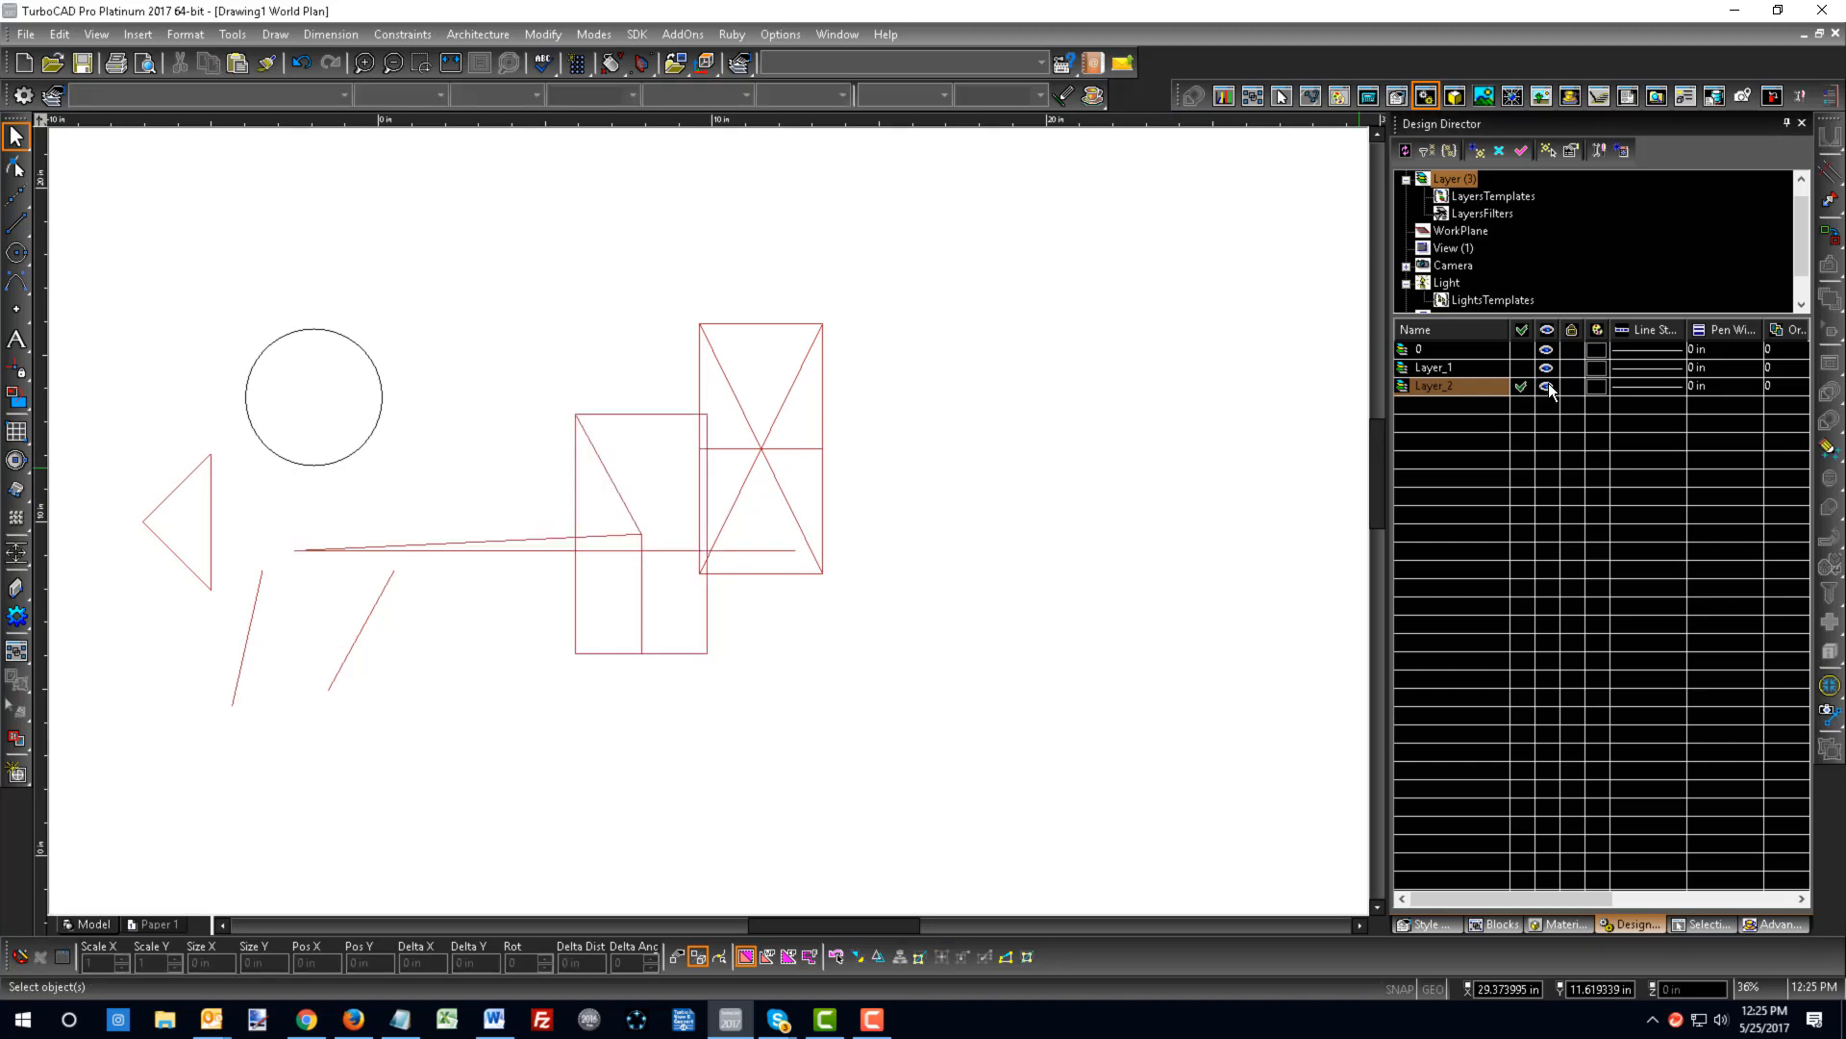
click(1548, 385)
click(1548, 385)
- Select all objects by Layer_2, move them to about x = 18.37 in, y = 4.88 in, and clear the selection
right_click(1456, 384)
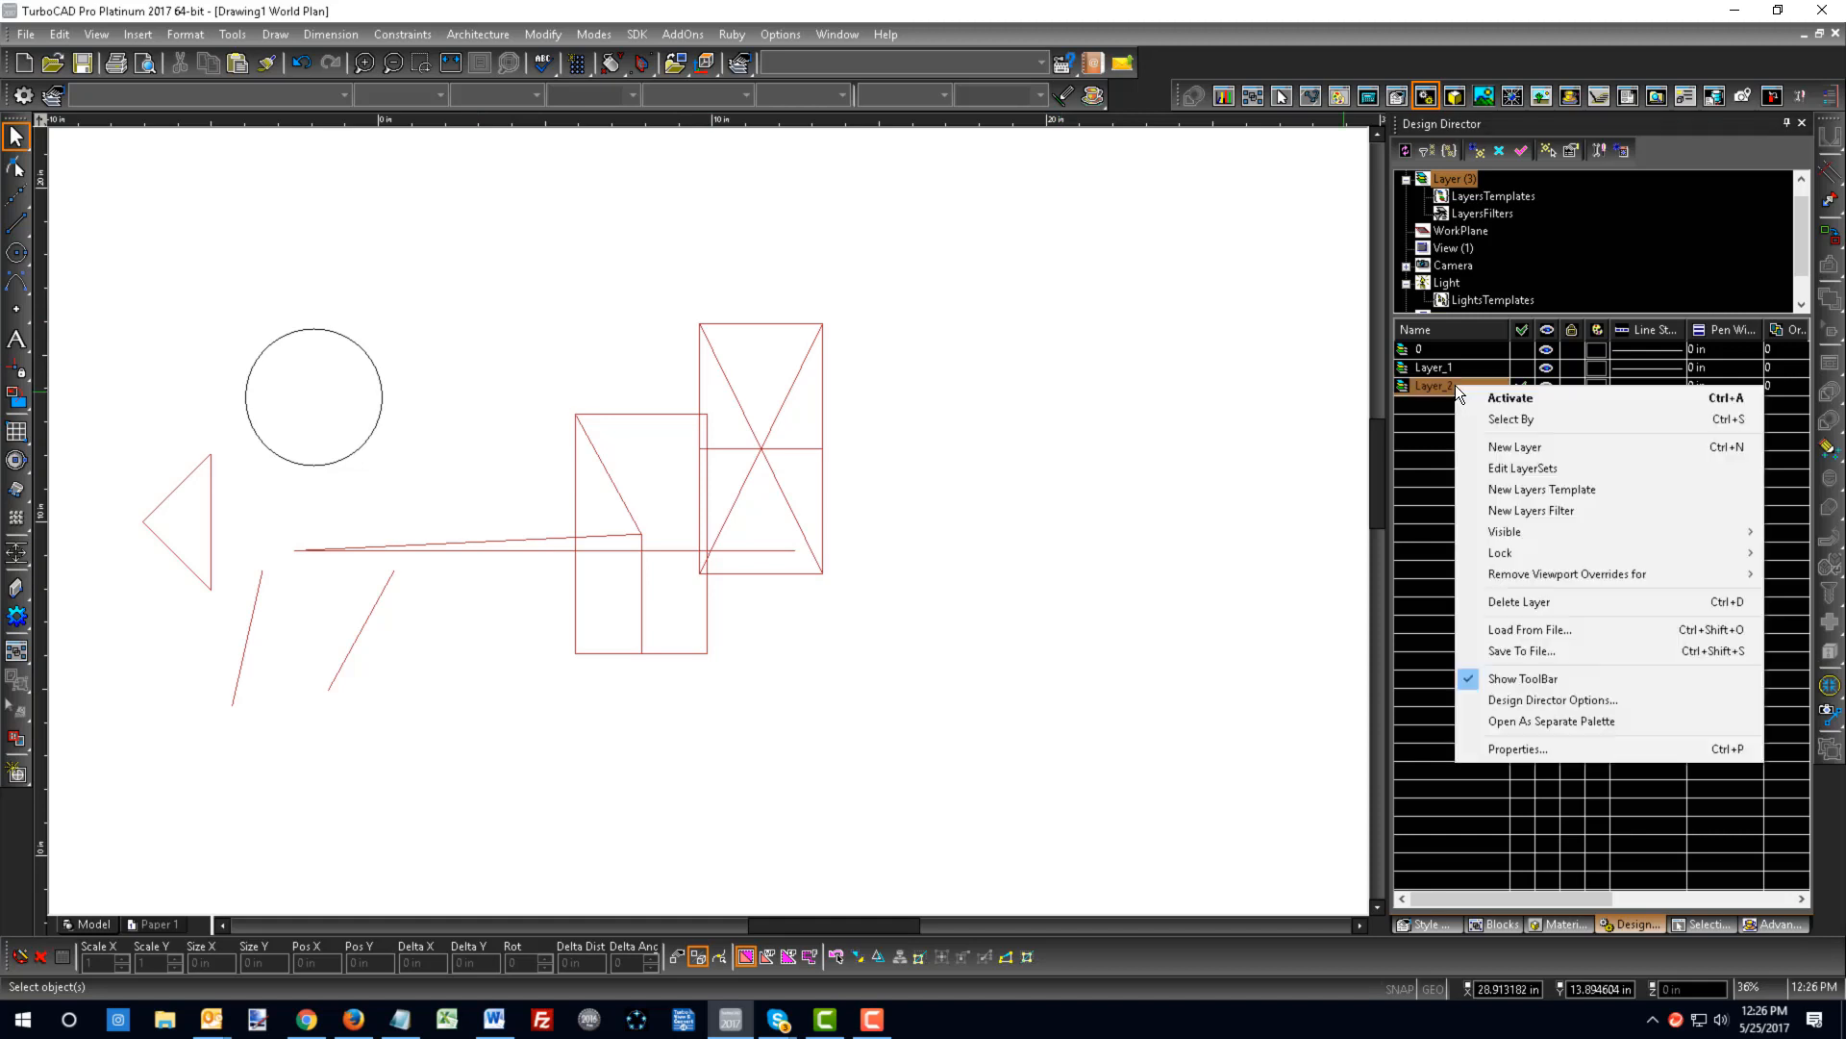
click(1497, 417)
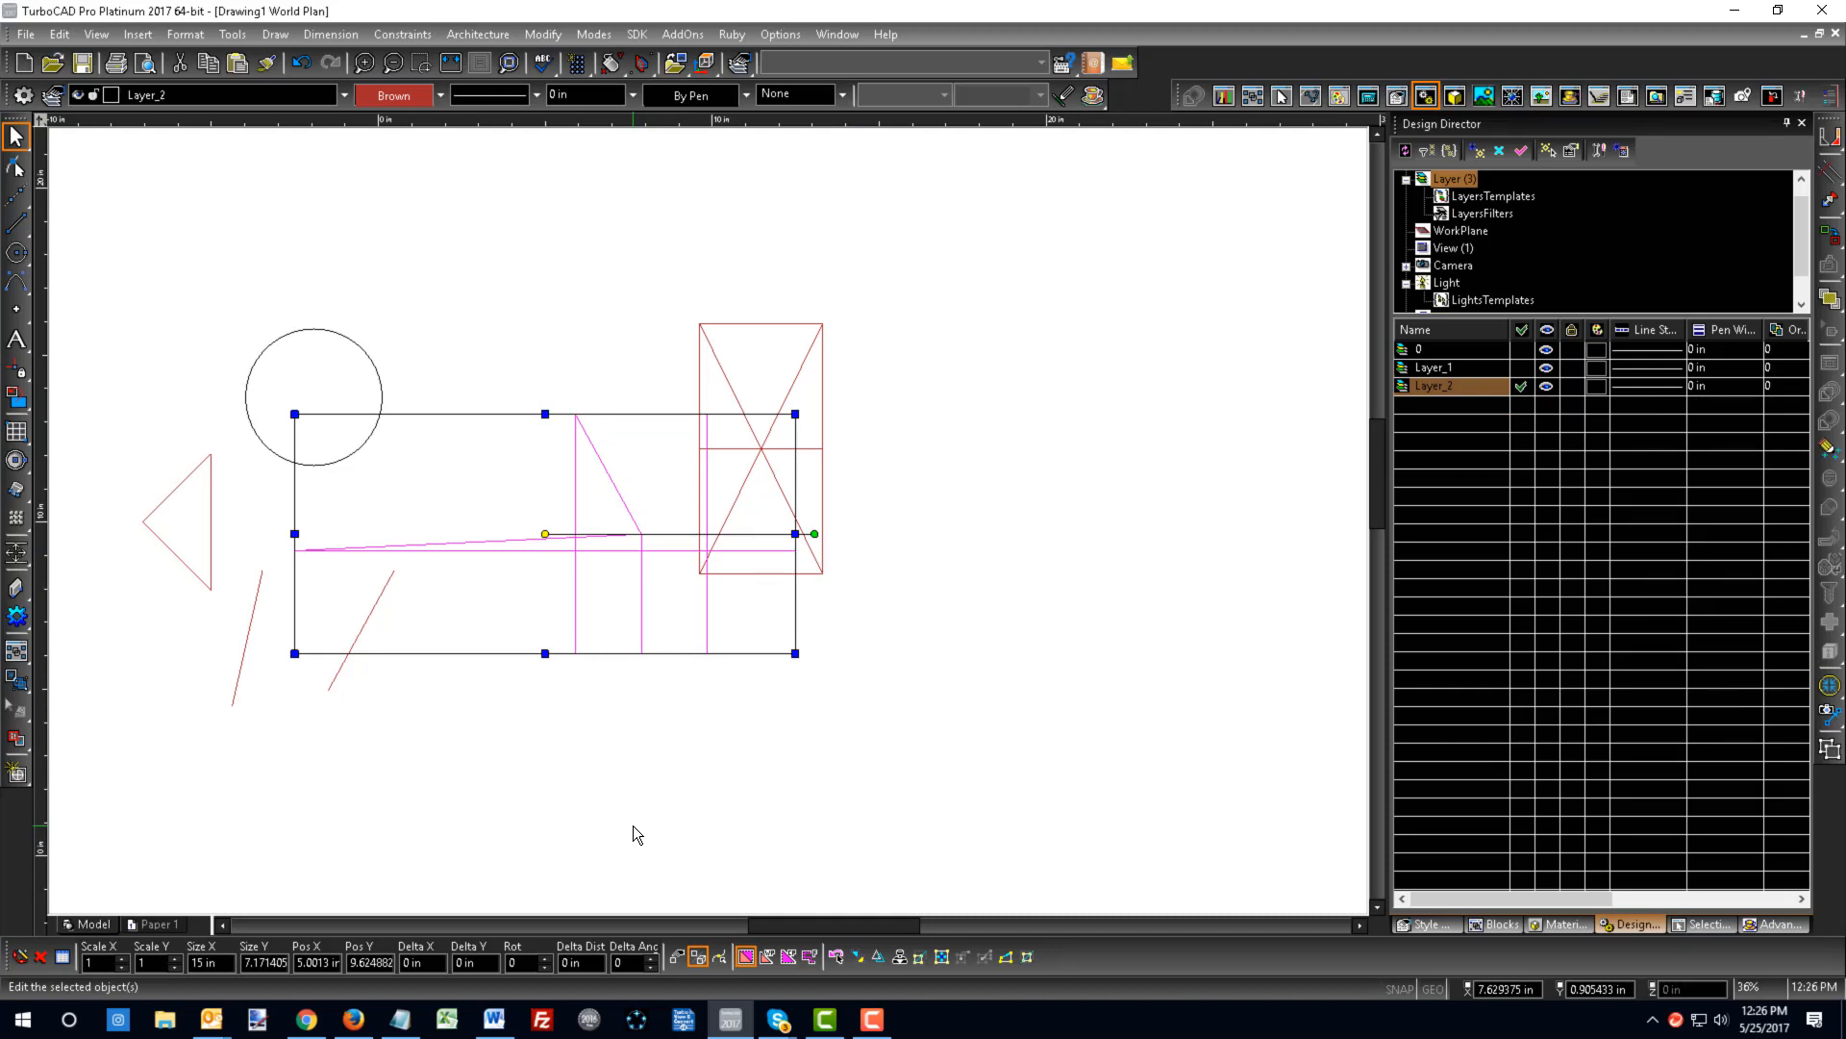
drag(545, 534, 994, 695)
click(1168, 321)
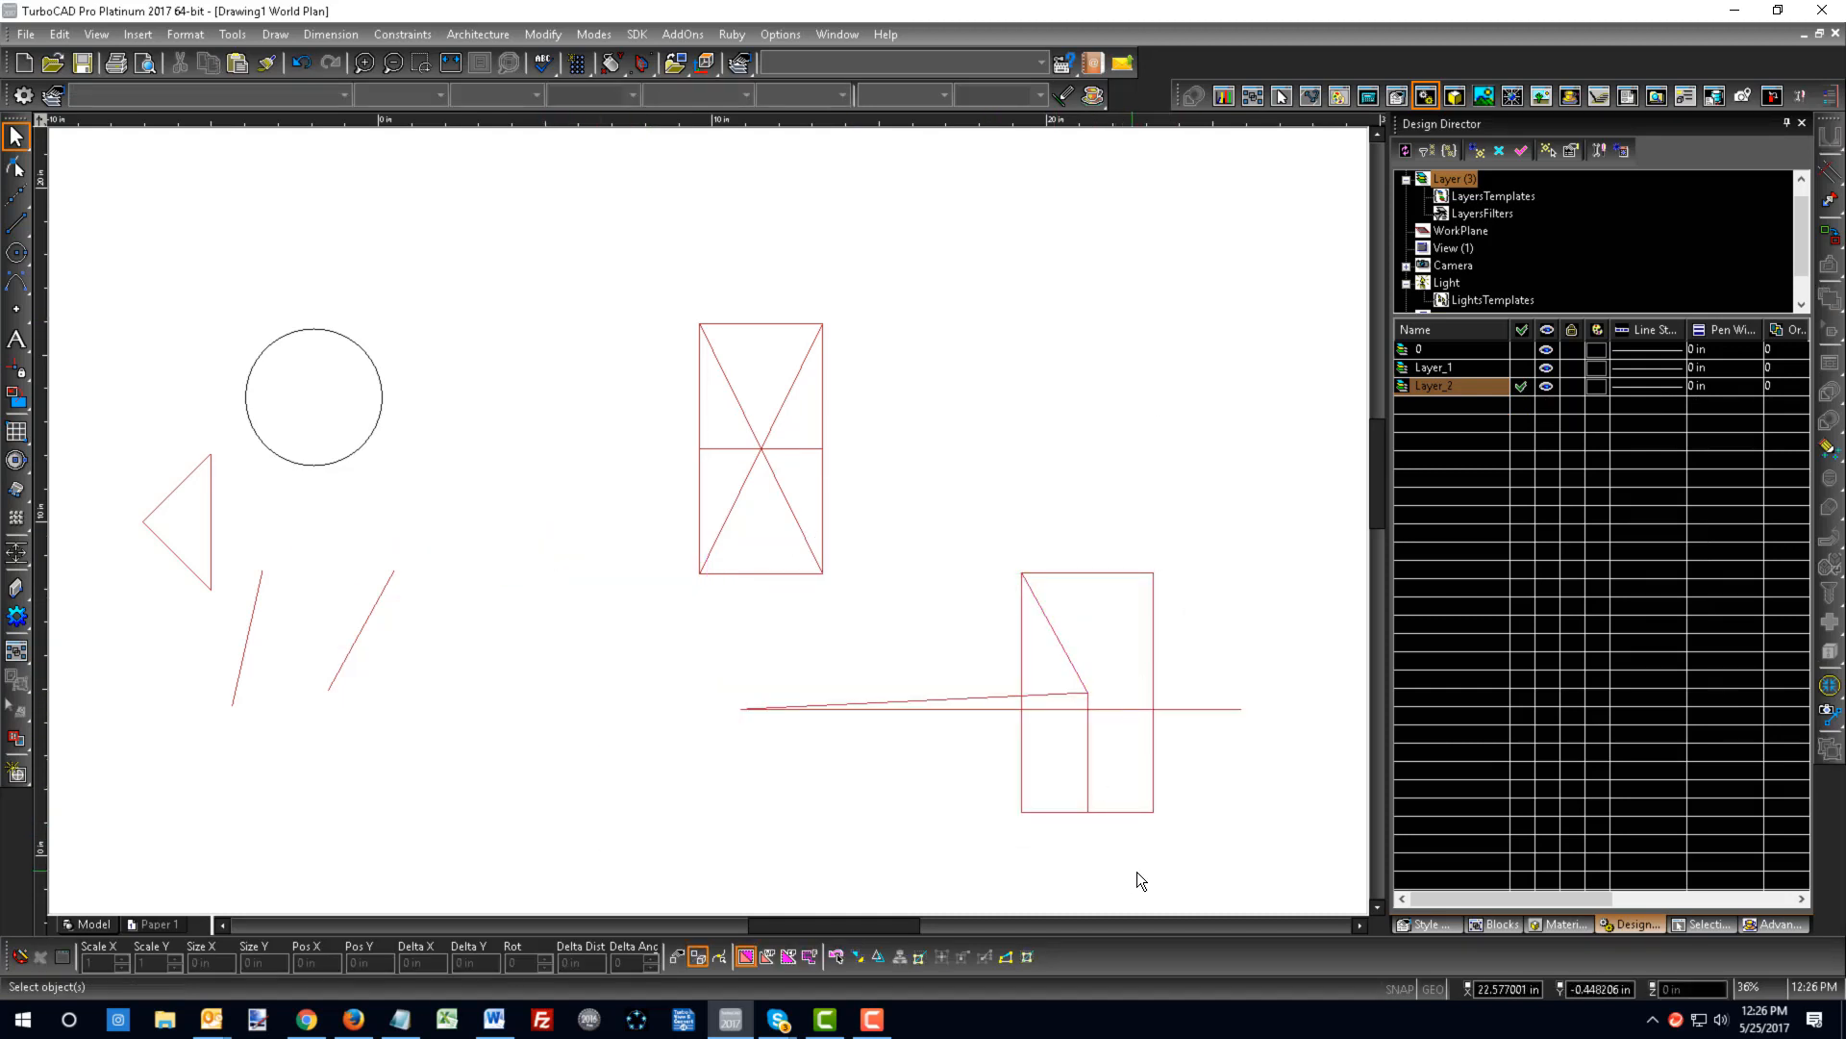
- Select the moved rectangle and its lines with a crossing window, clear the selection, and reselect them by Layer_2
drag(1137, 871, 957, 642)
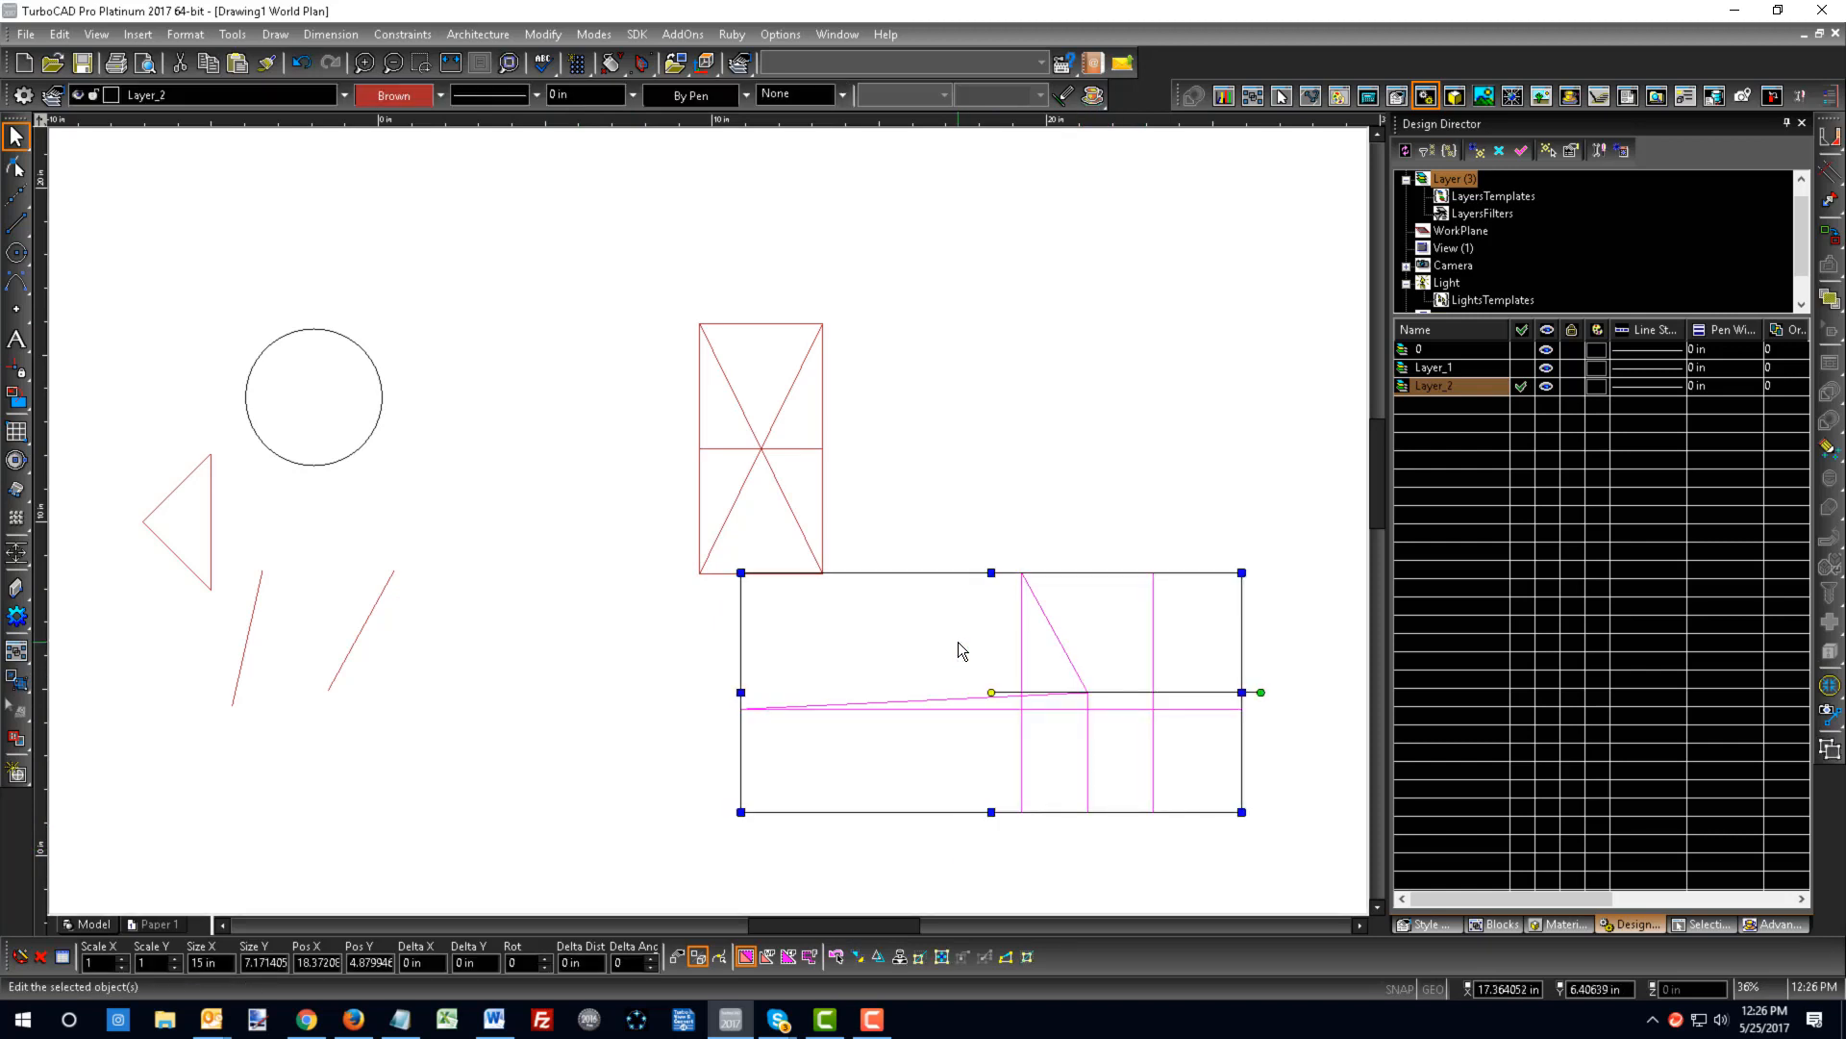
click(1135, 358)
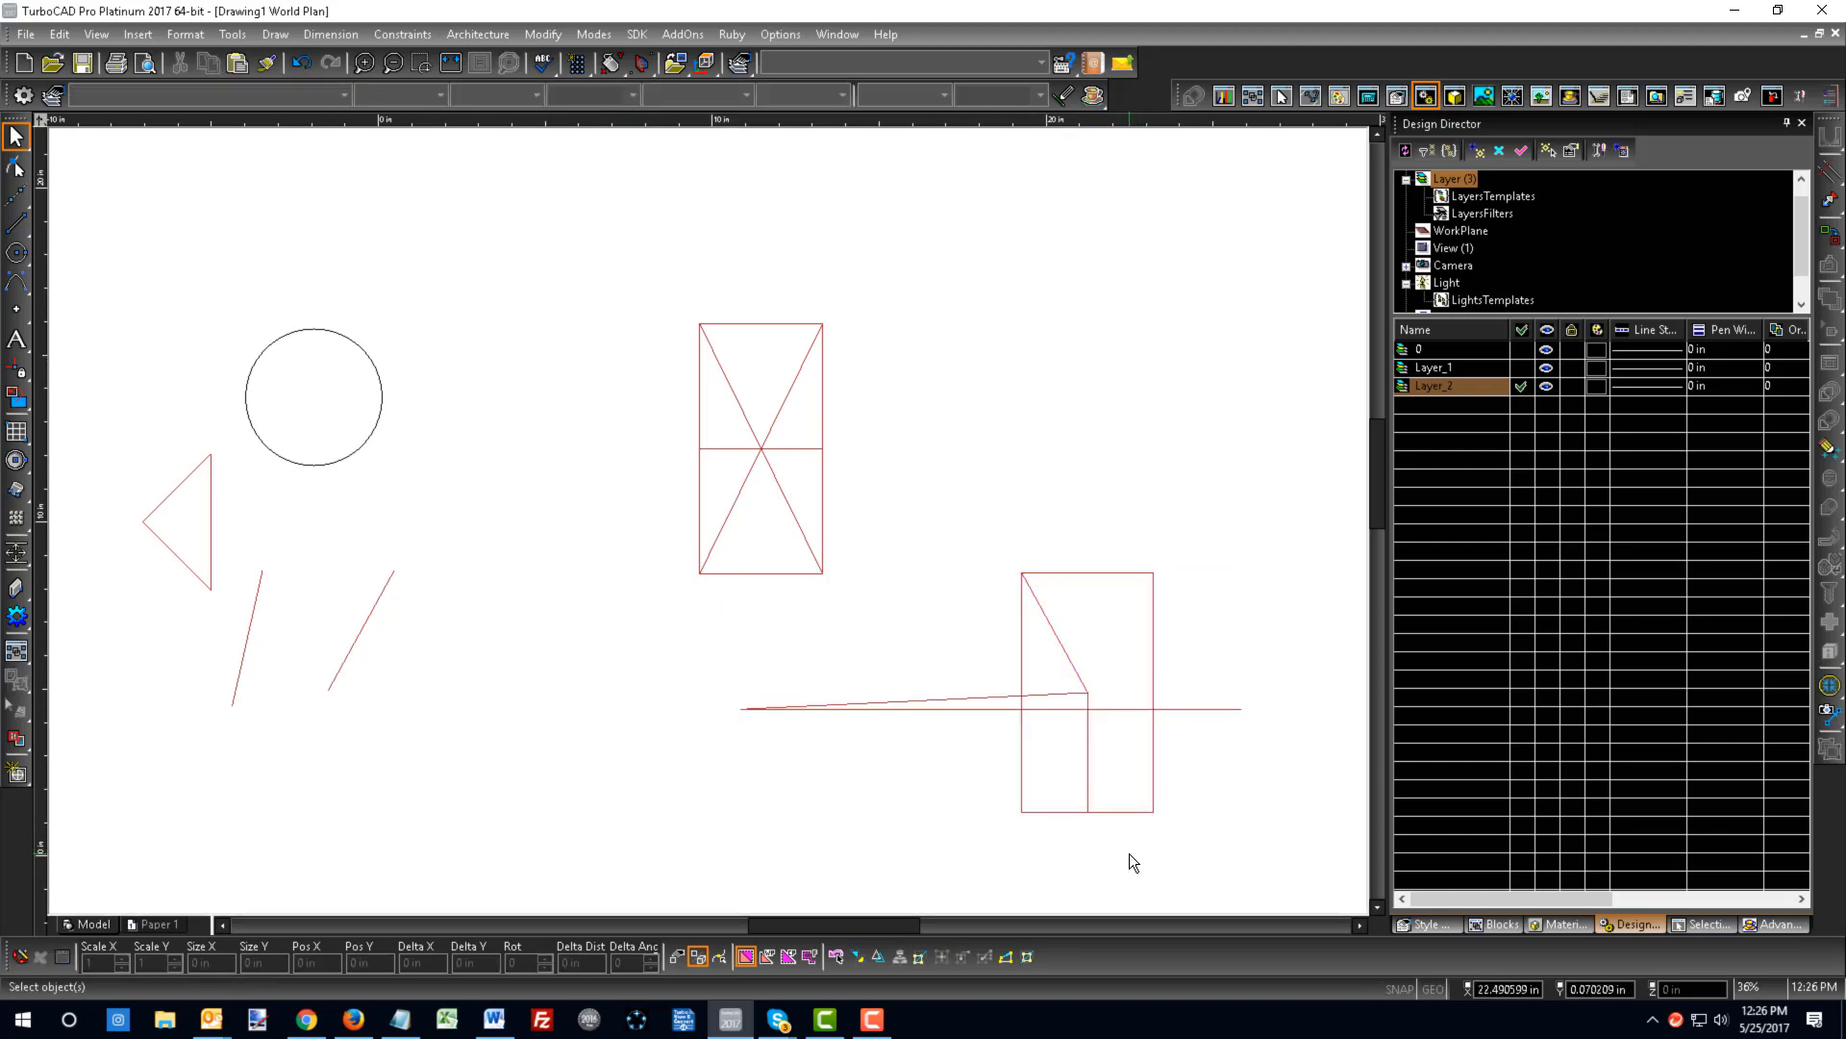
click(1414, 389)
right_click(1413, 389)
click(1468, 427)
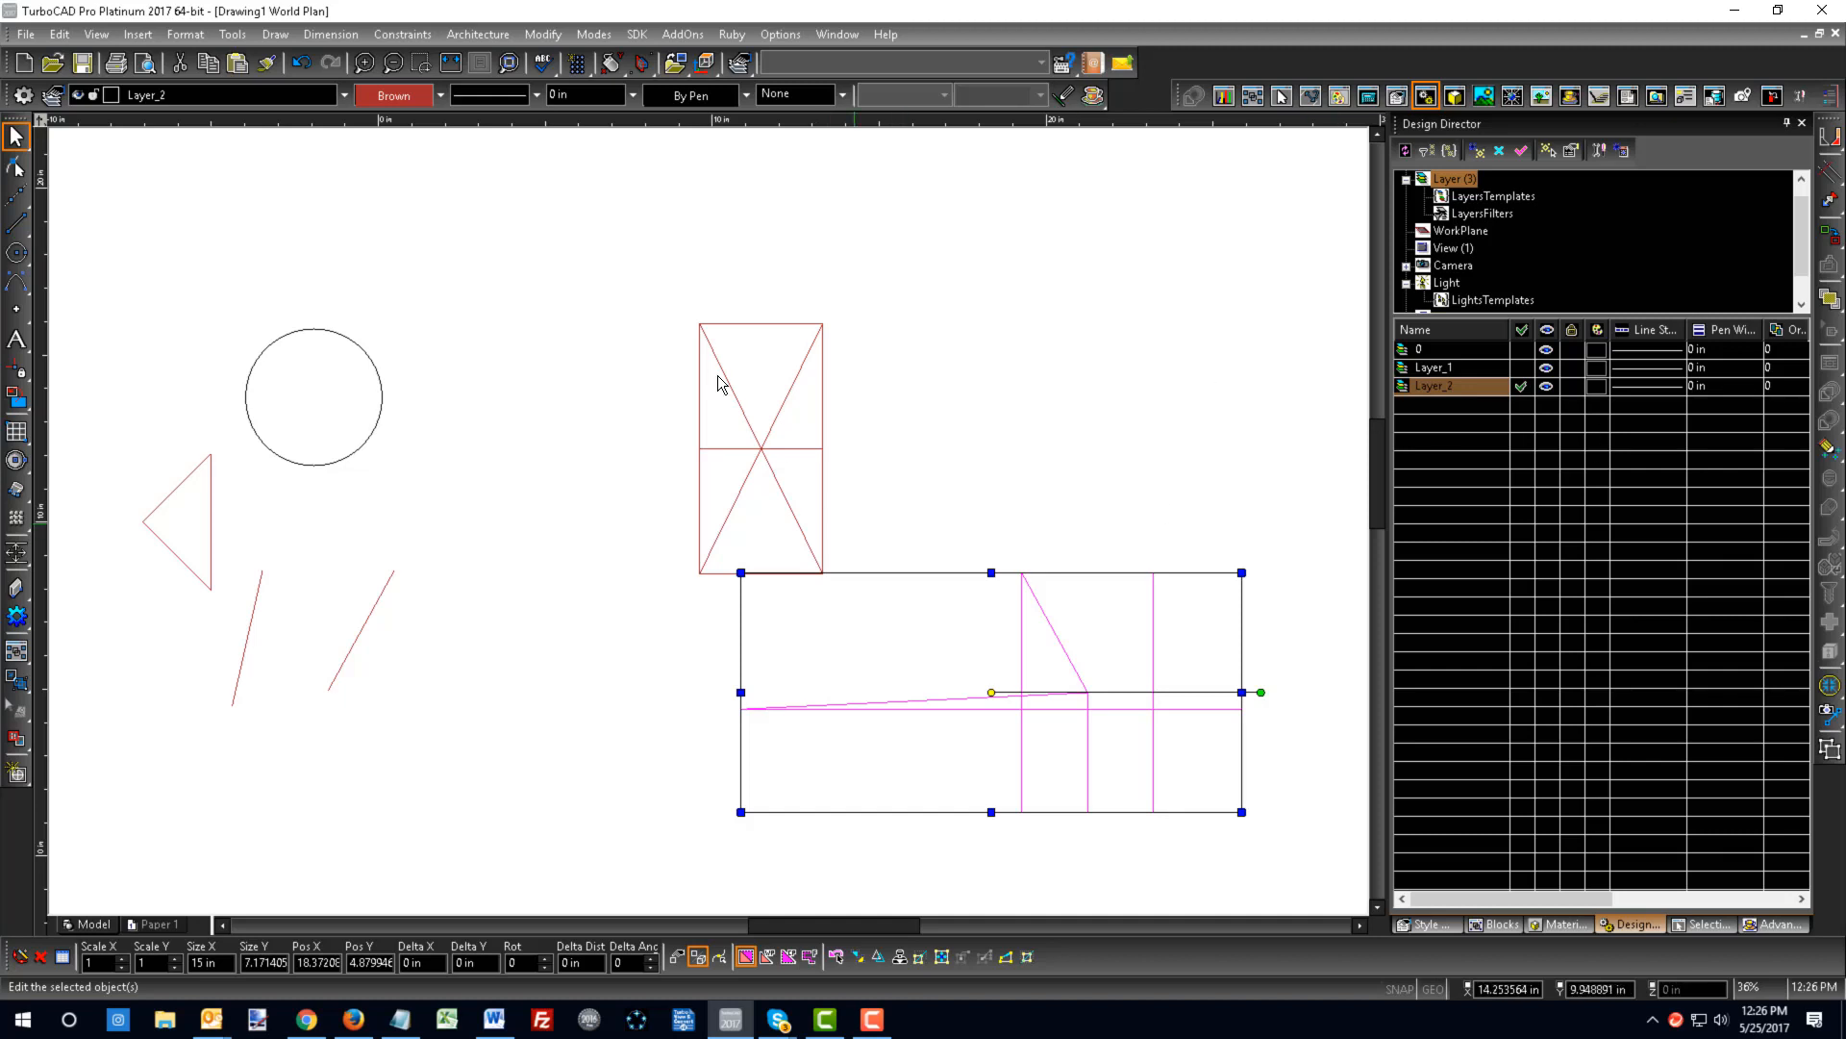
- Set the selected objects' color to By Layer, and set the color of Layer_2 to Medium Blue
click(442, 97)
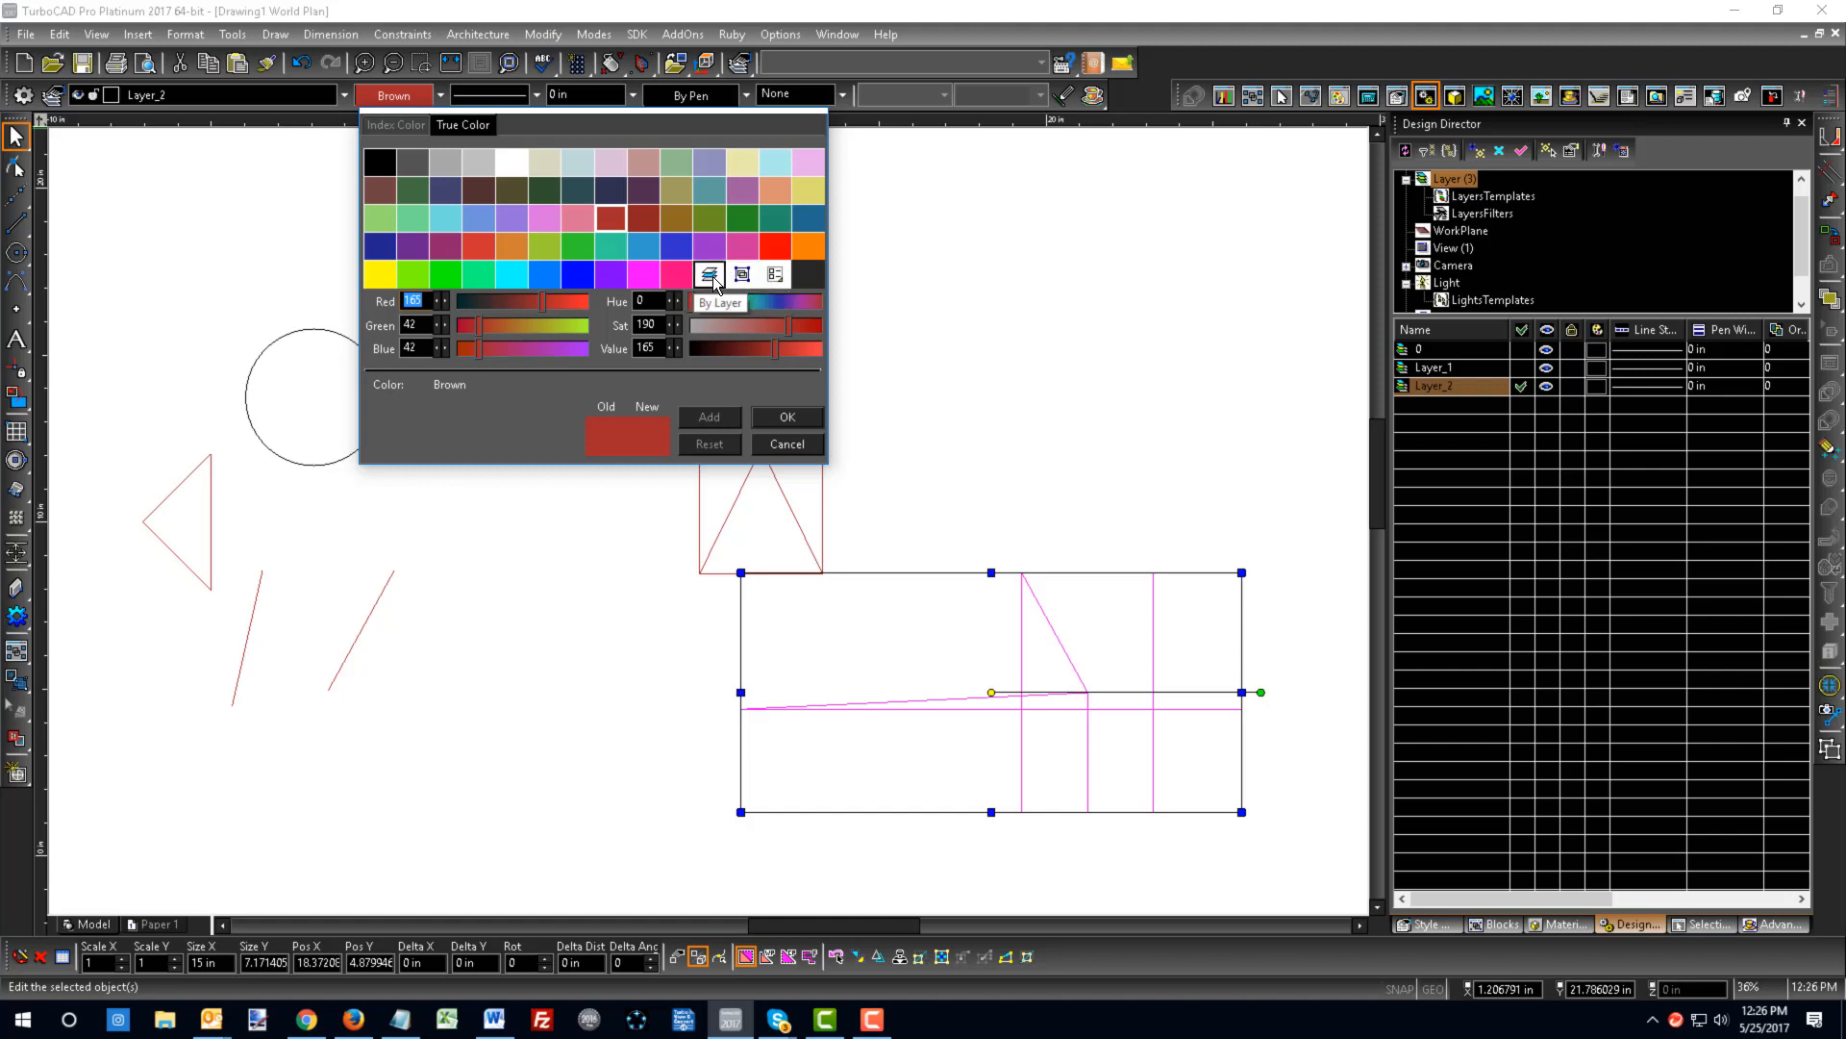
click(713, 276)
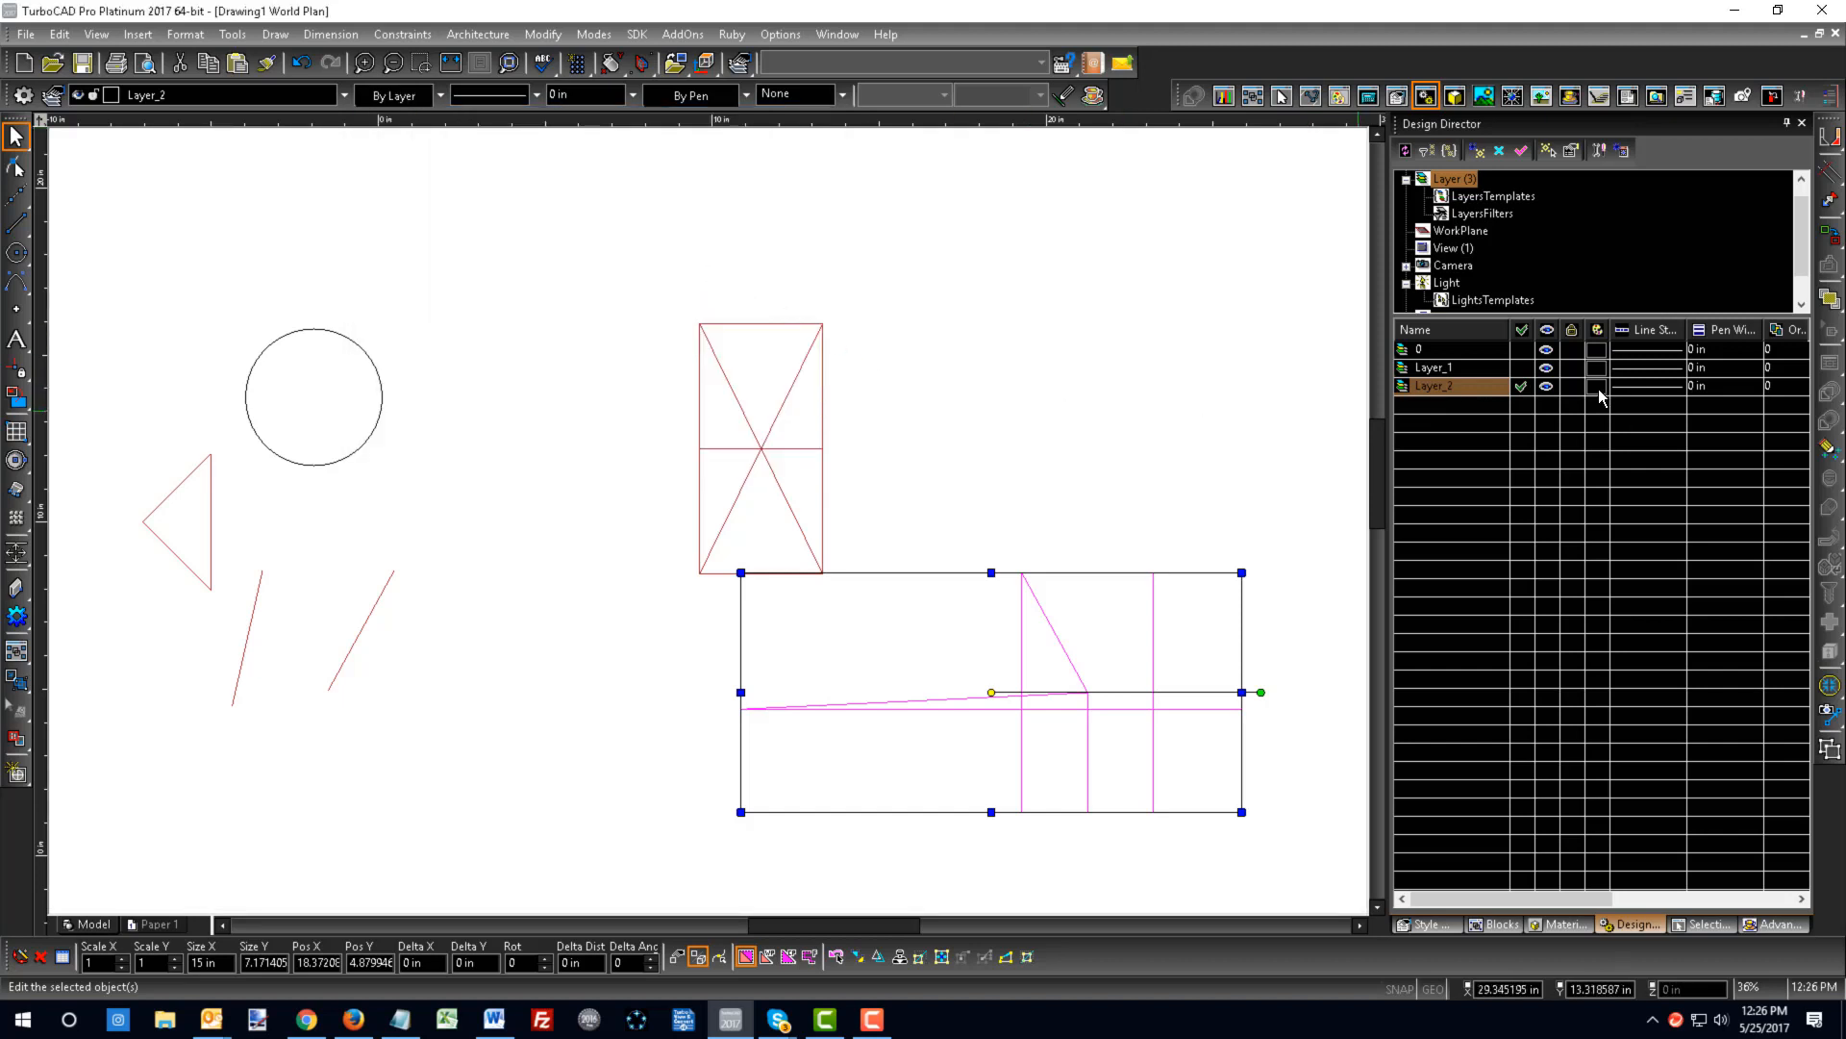
click(1099, 438)
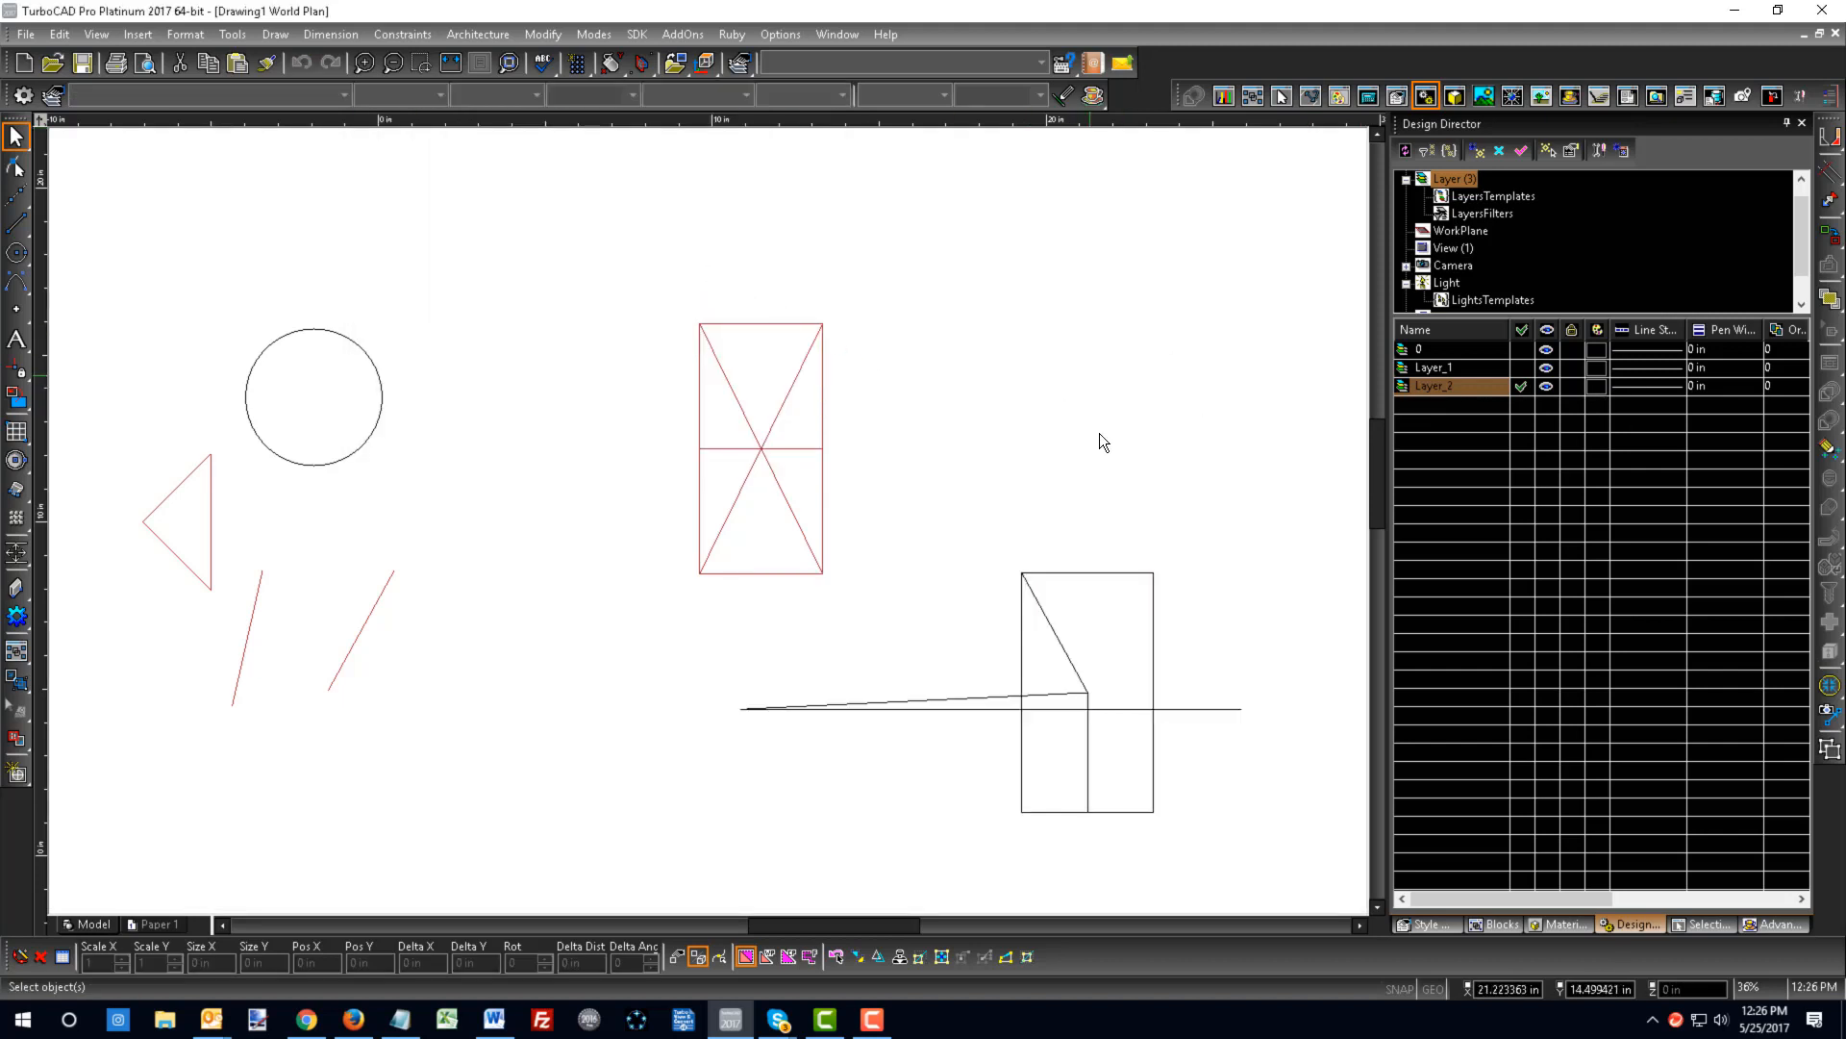
click(1596, 387)
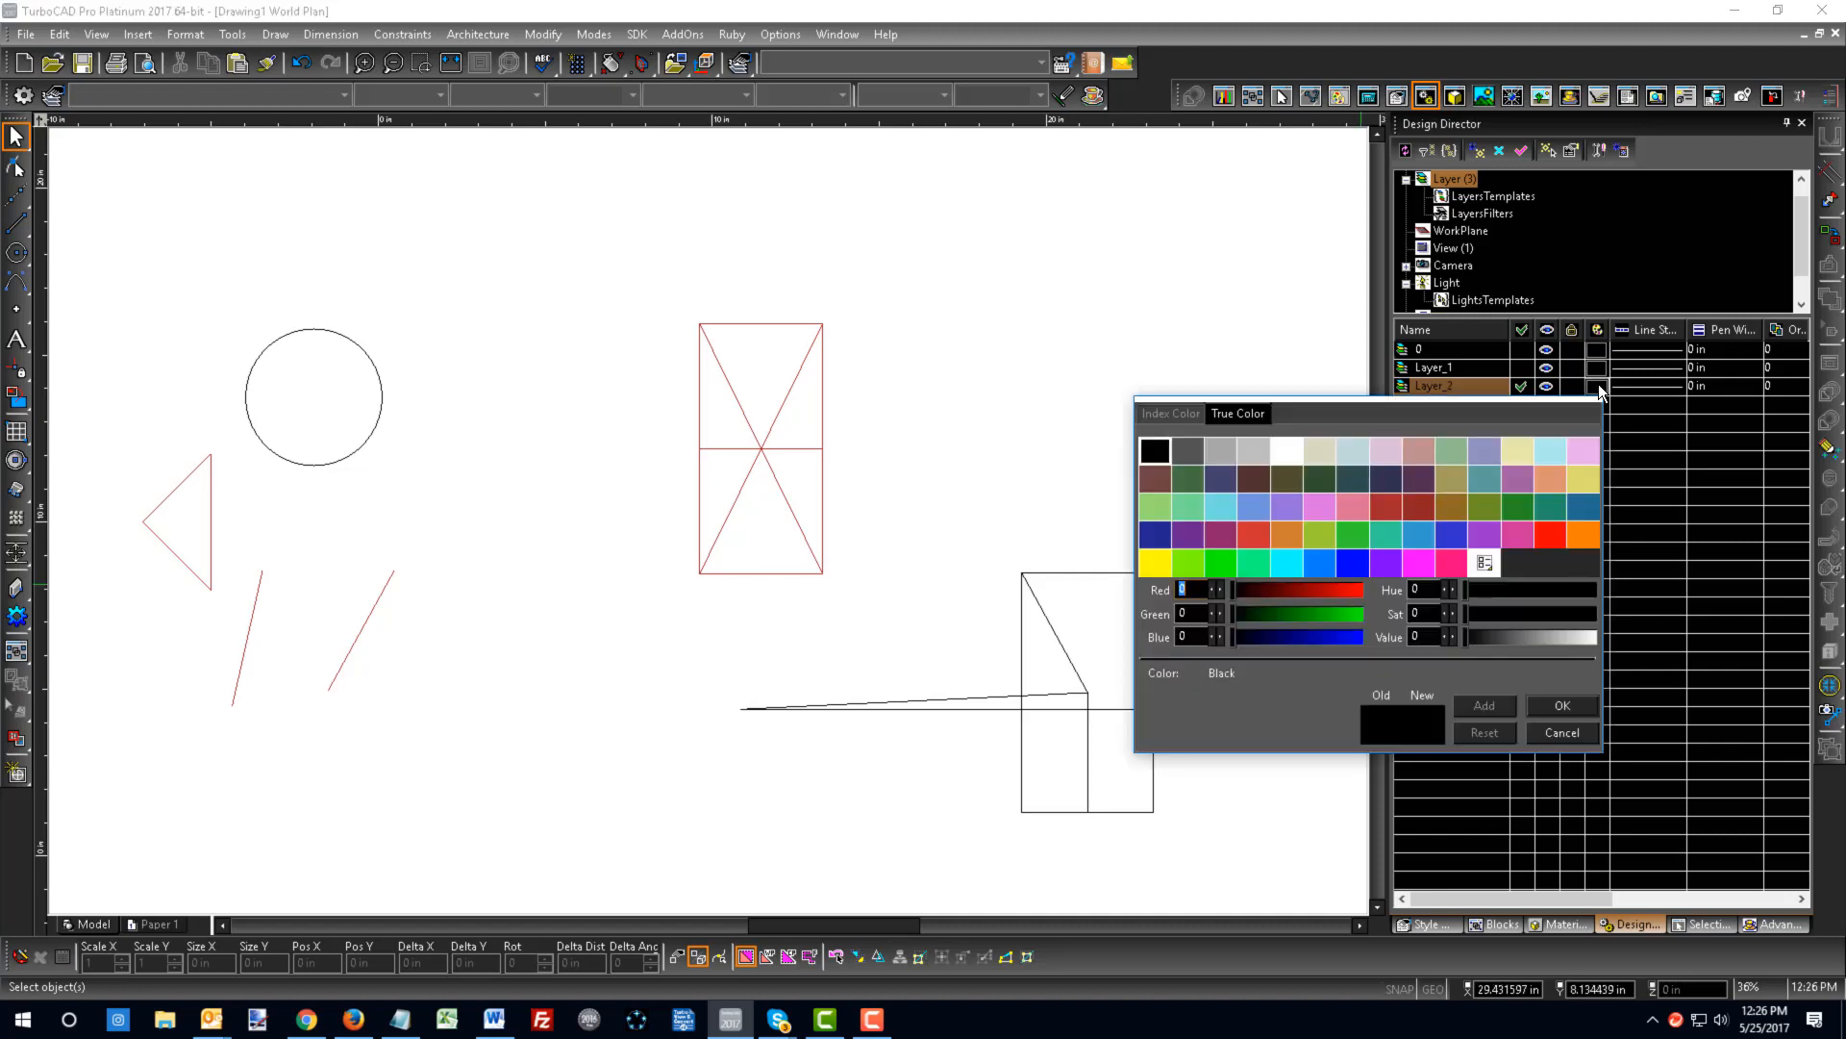
double_click(1448, 538)
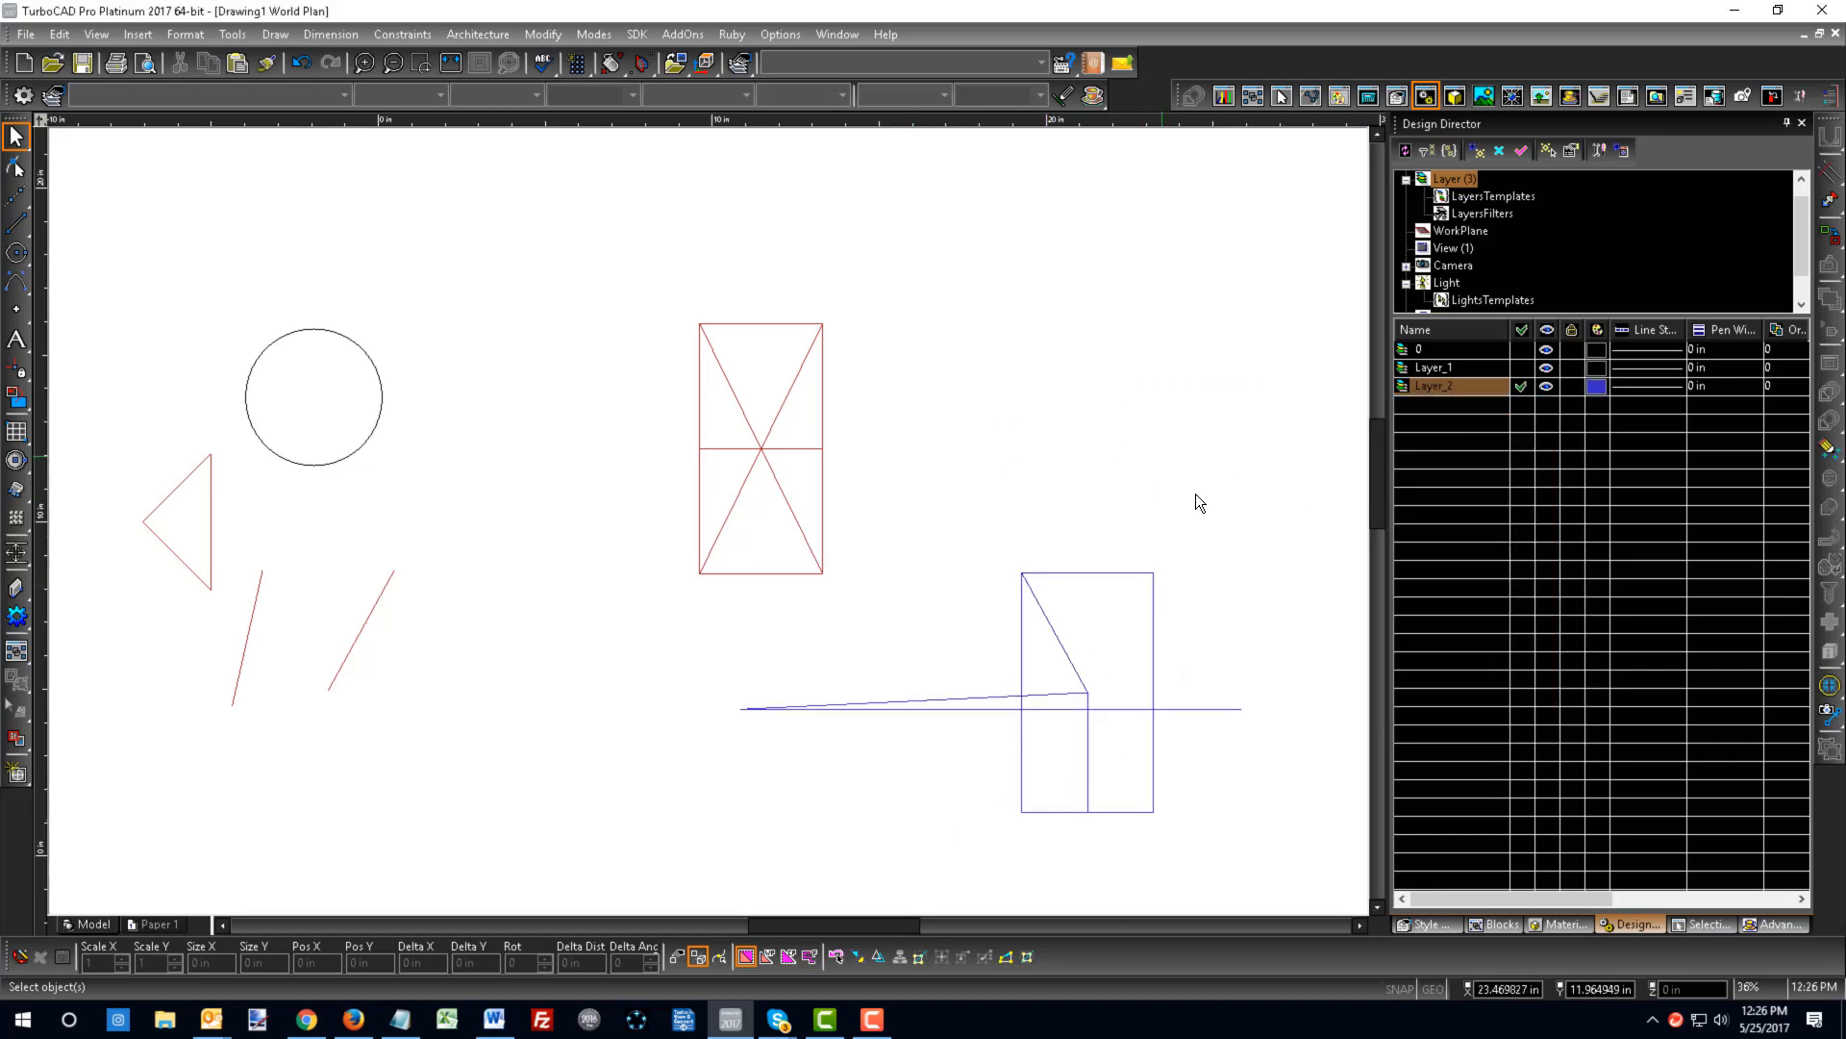
- Select all Medium Blue objects in the drawing using Select by Colors, and clear the selection
scroll(741, 465, down, 2)
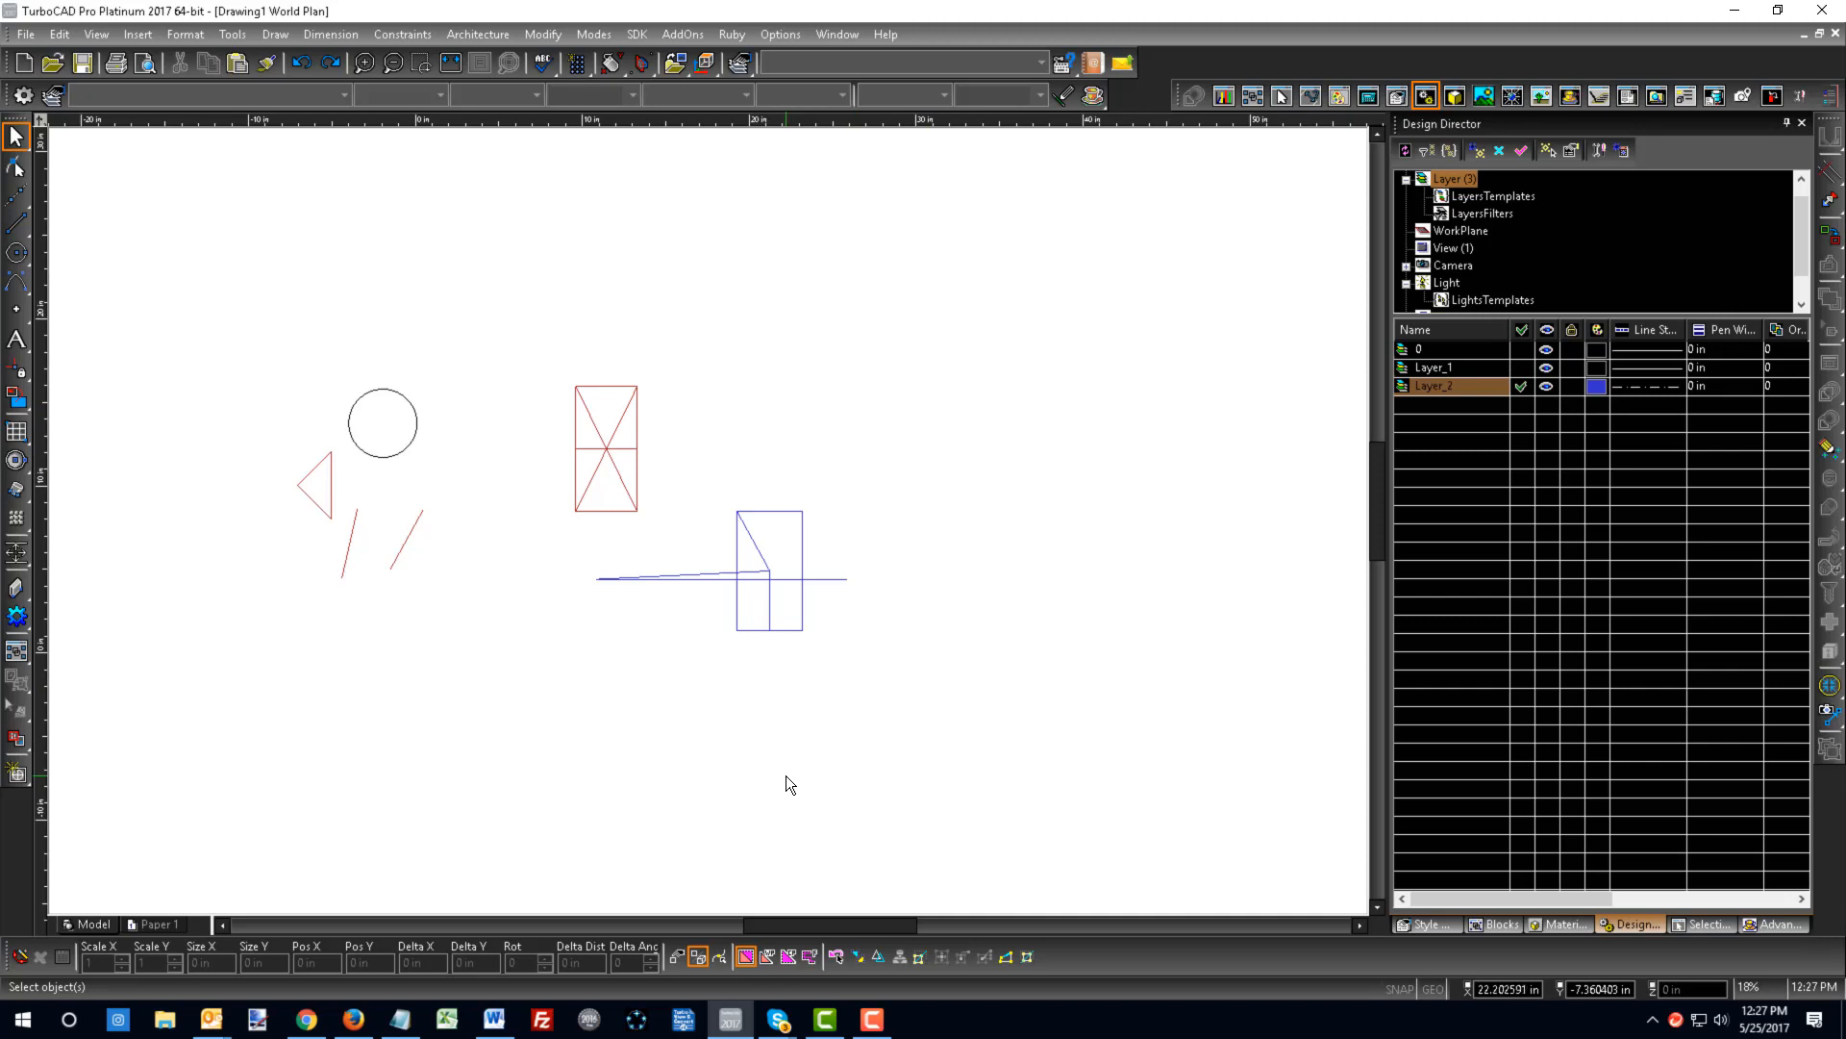
key(ctrl+shift+c)
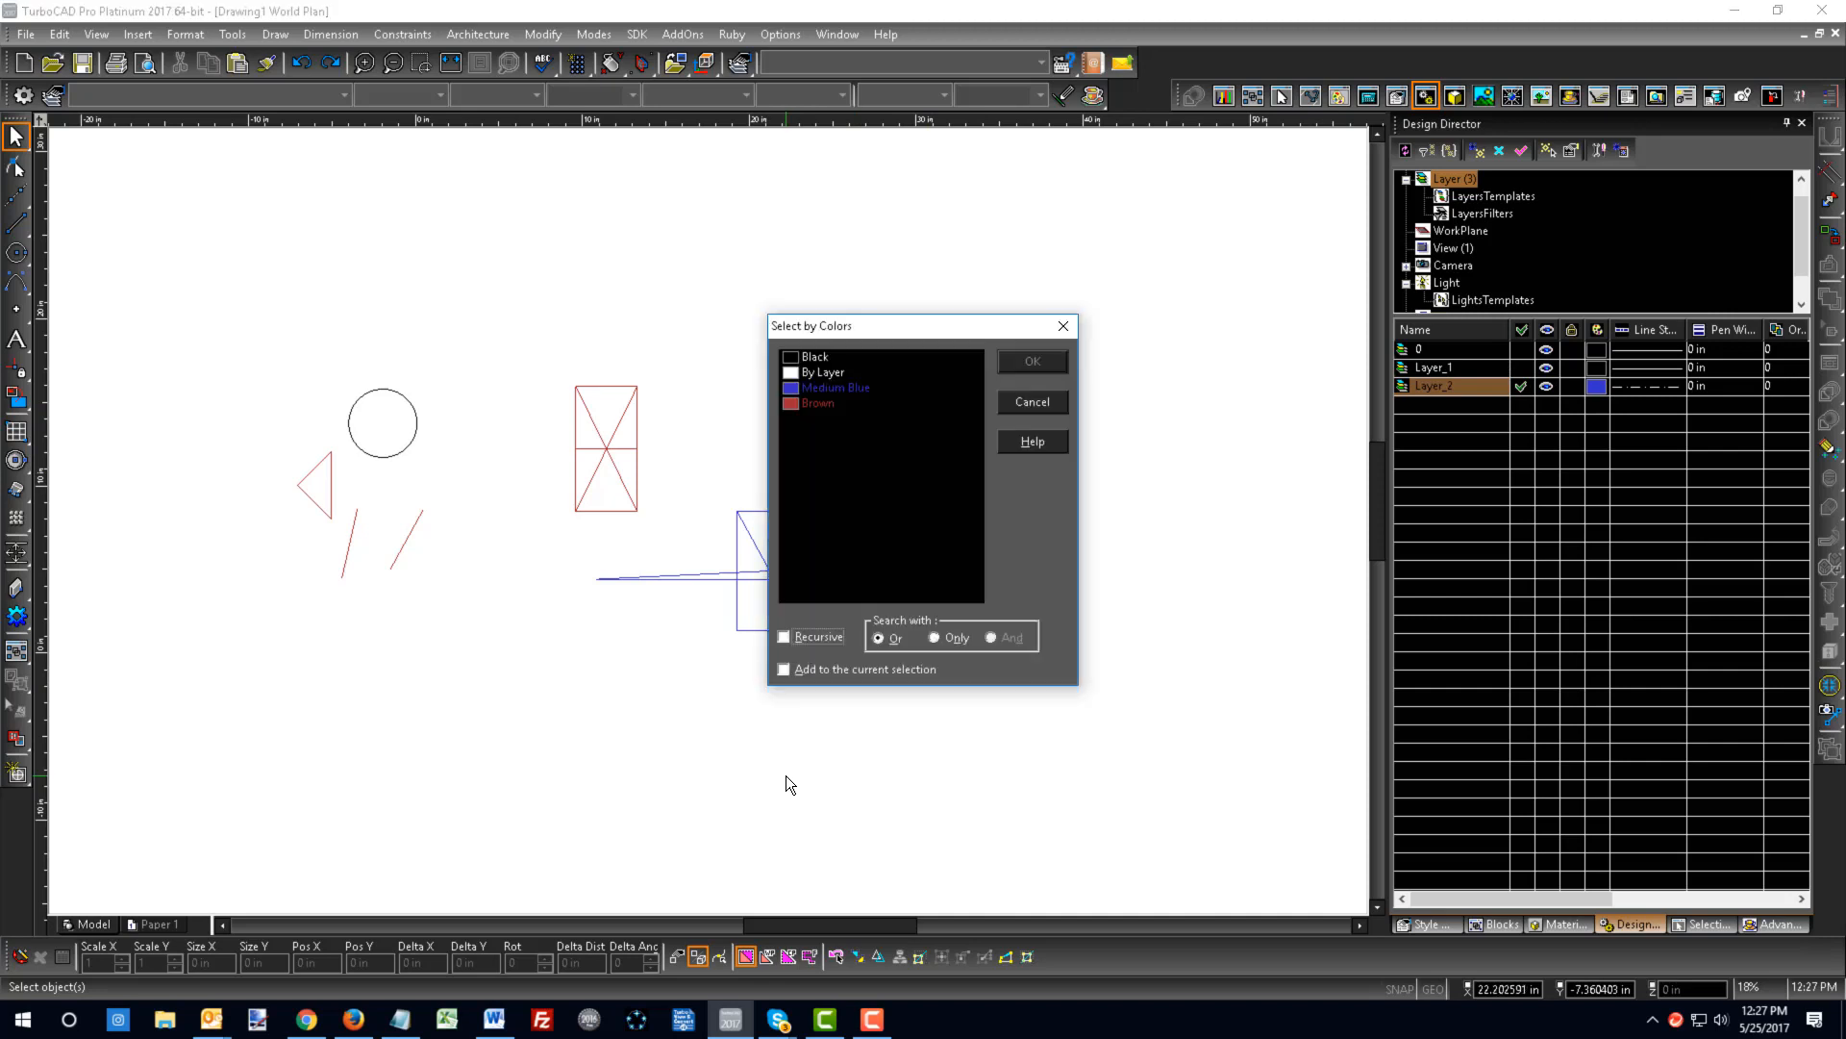
click(845, 389)
drag(898, 325, 1120, 156)
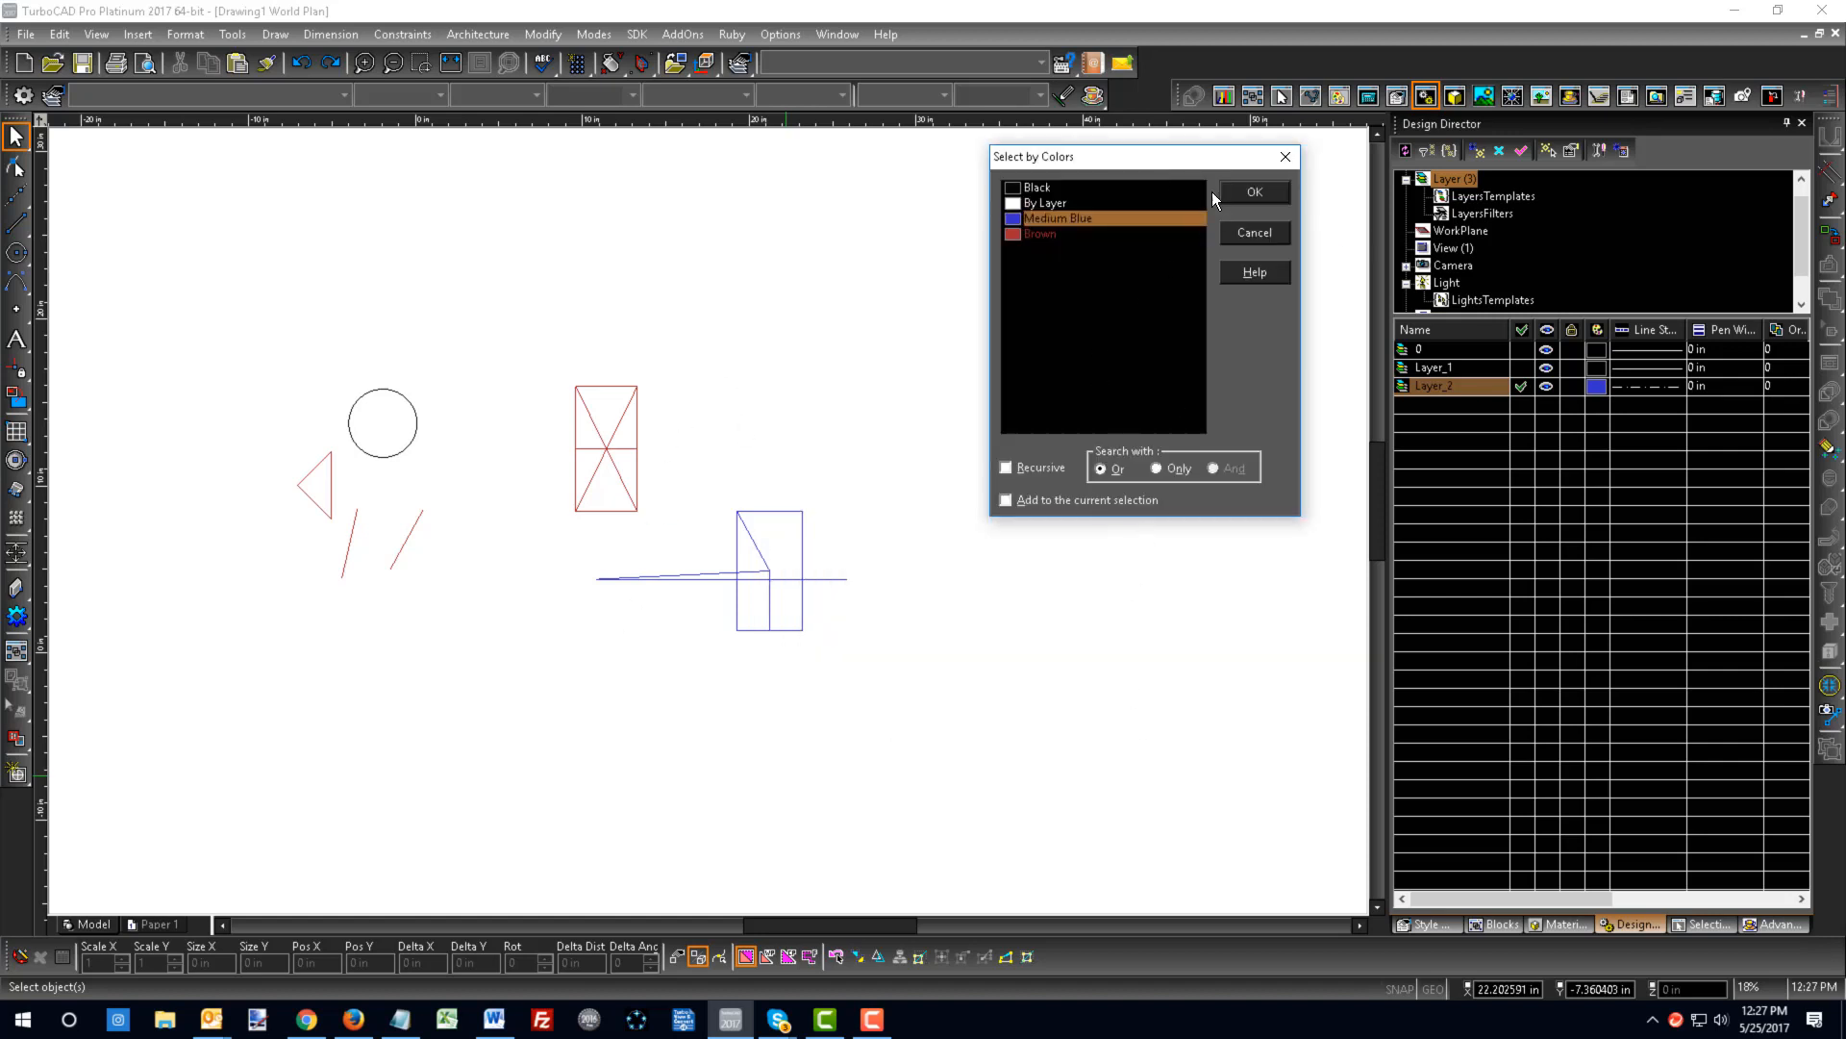
click(1255, 191)
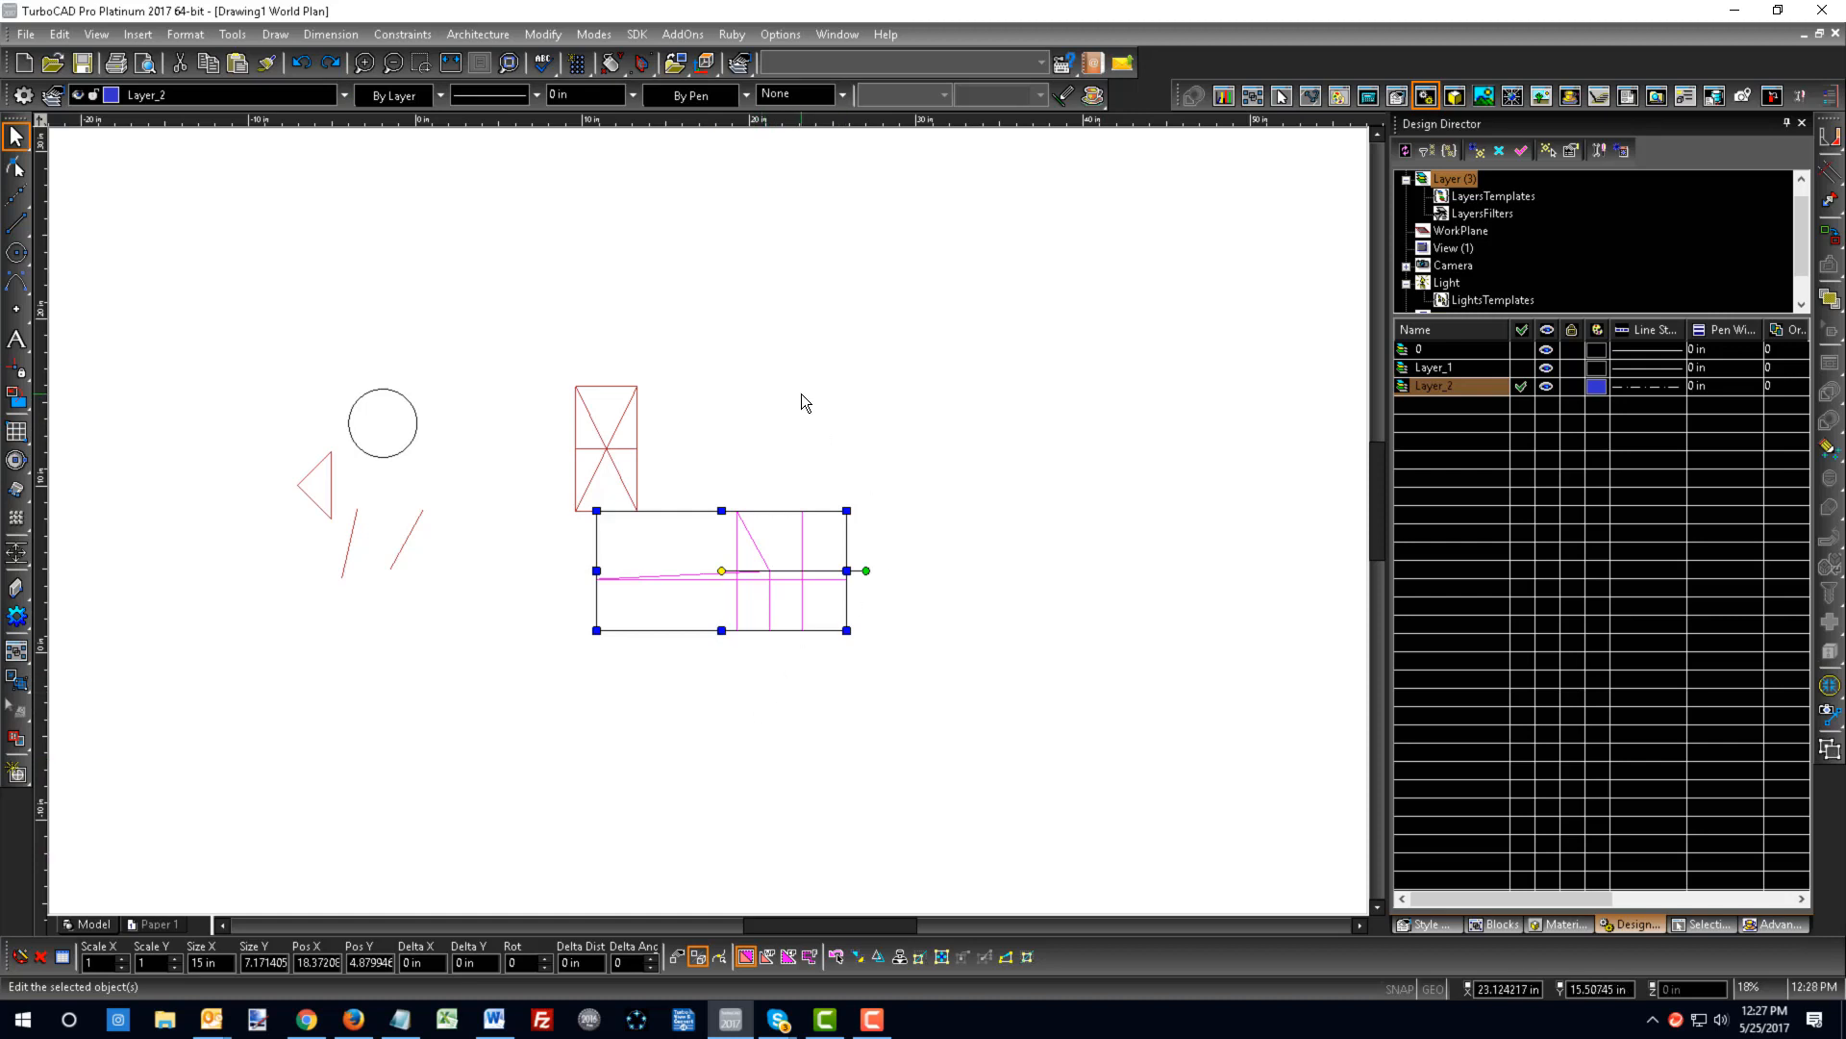
key(Escape)
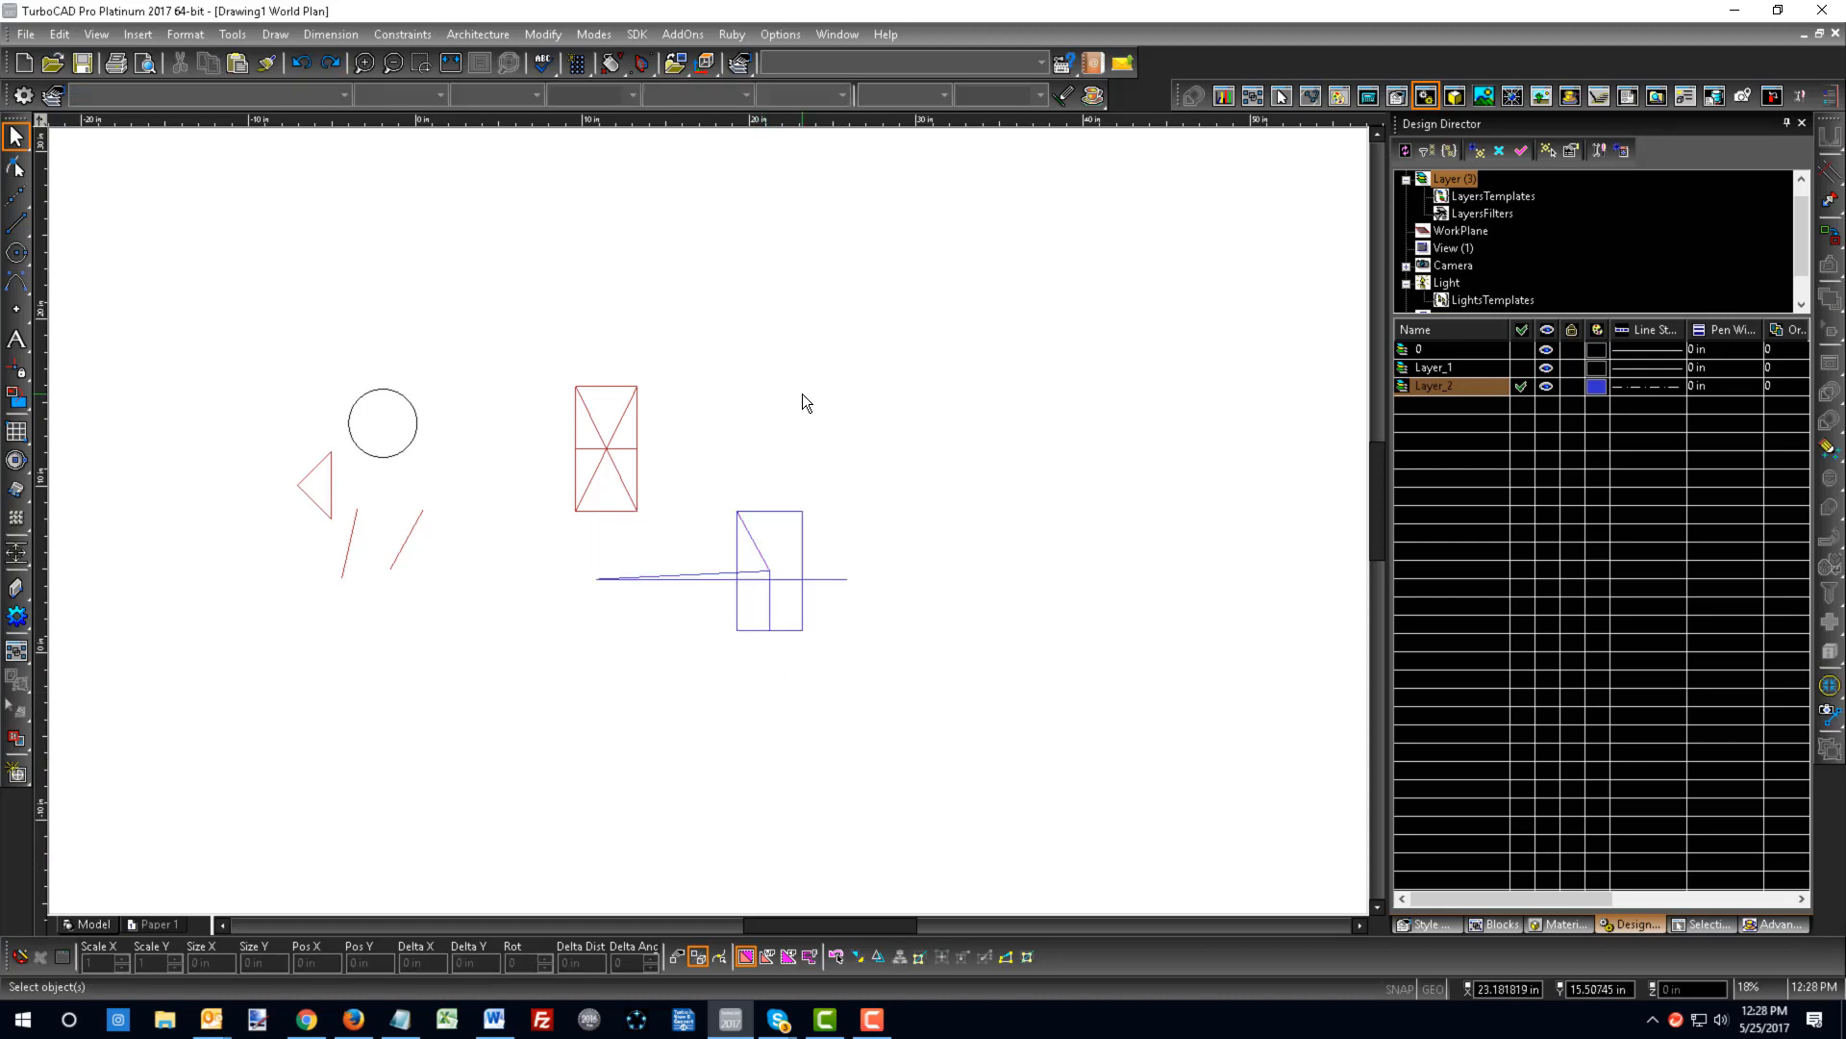
- Select all objects of type Line using Select by Entity Type, and clear the selection
key(ctrl+e)
click(779, 398)
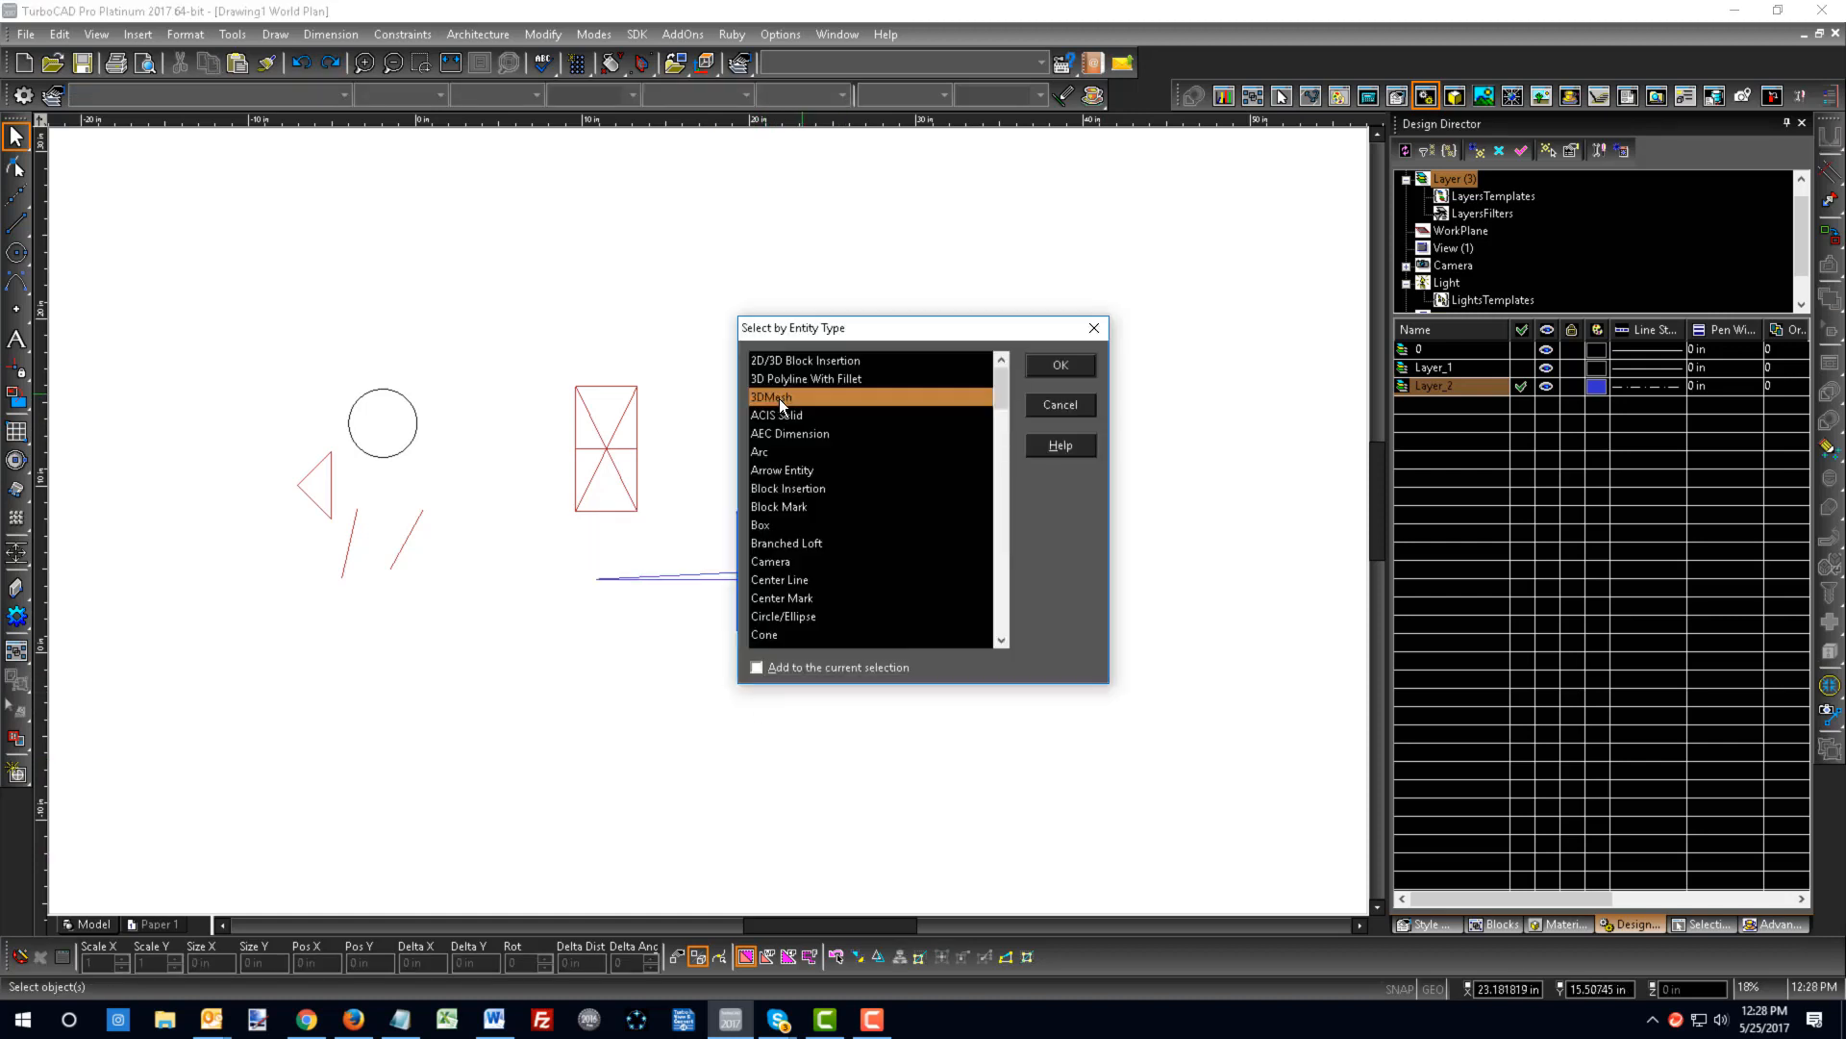
key(l)
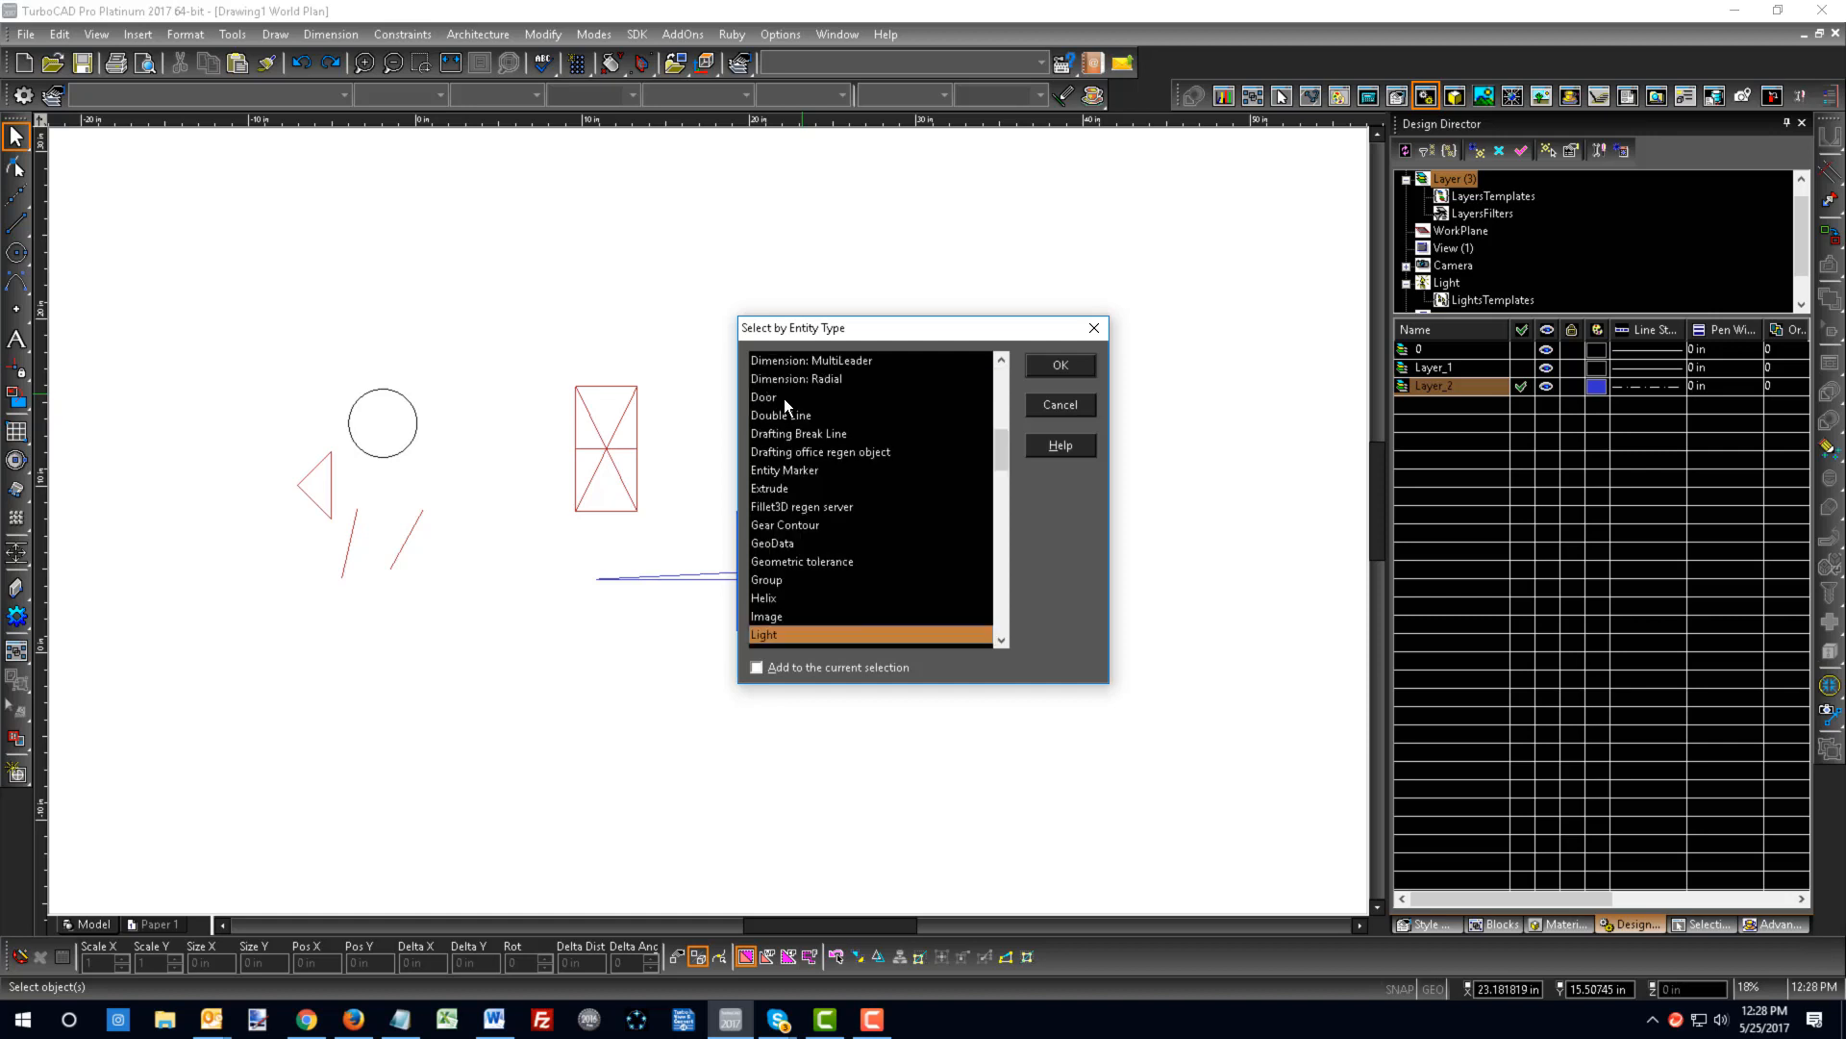
scroll(784, 398, down, 3)
click(770, 501)
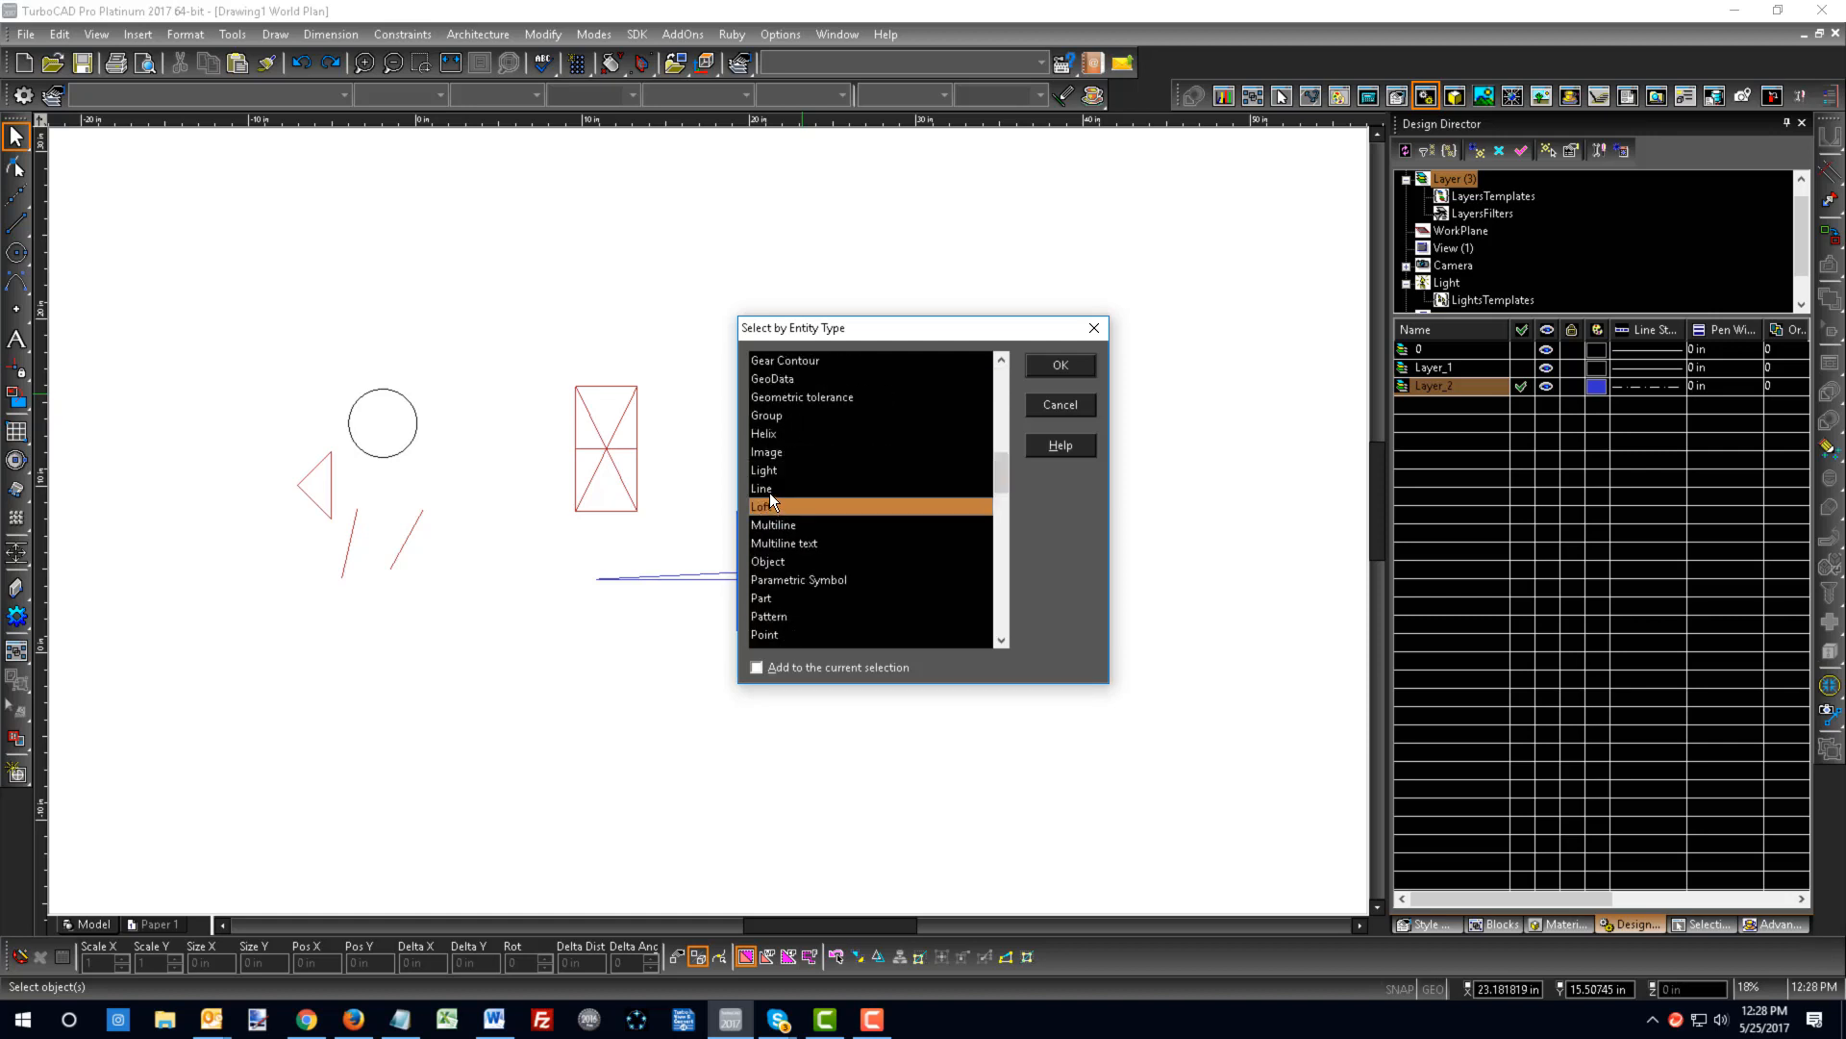
click(771, 492)
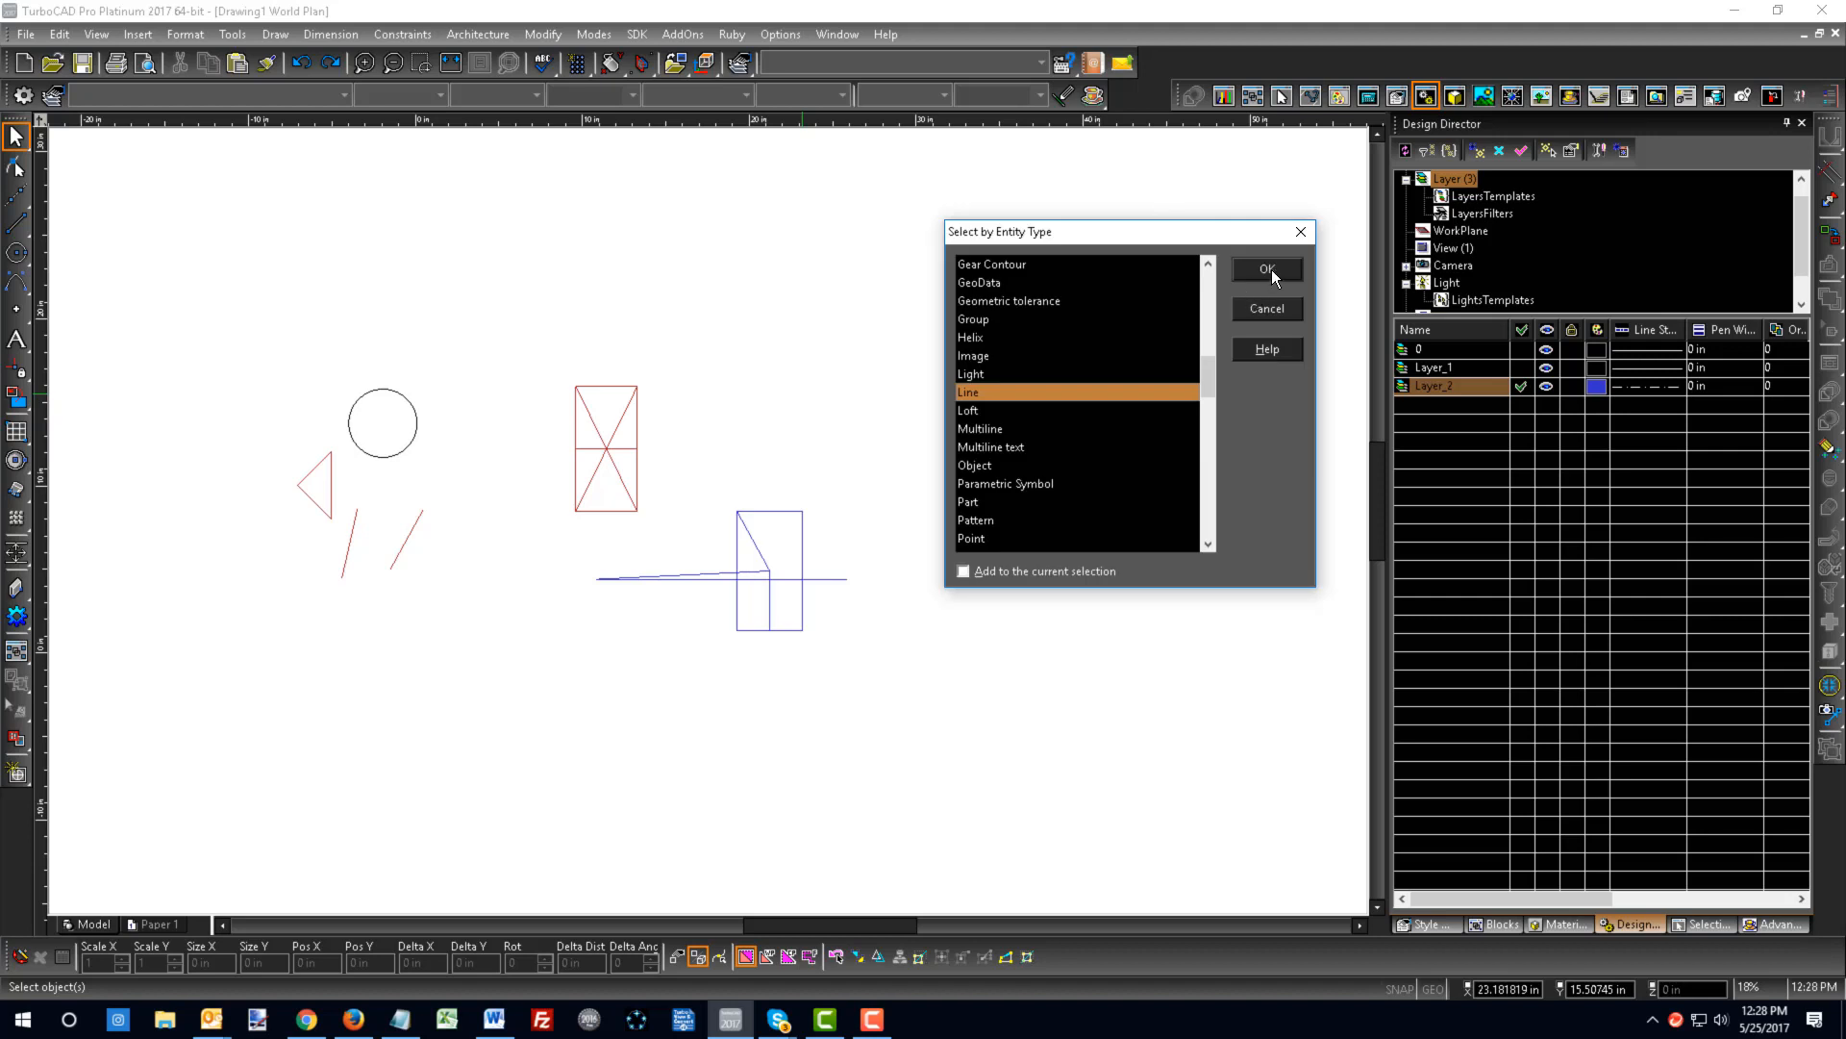
key(Return)
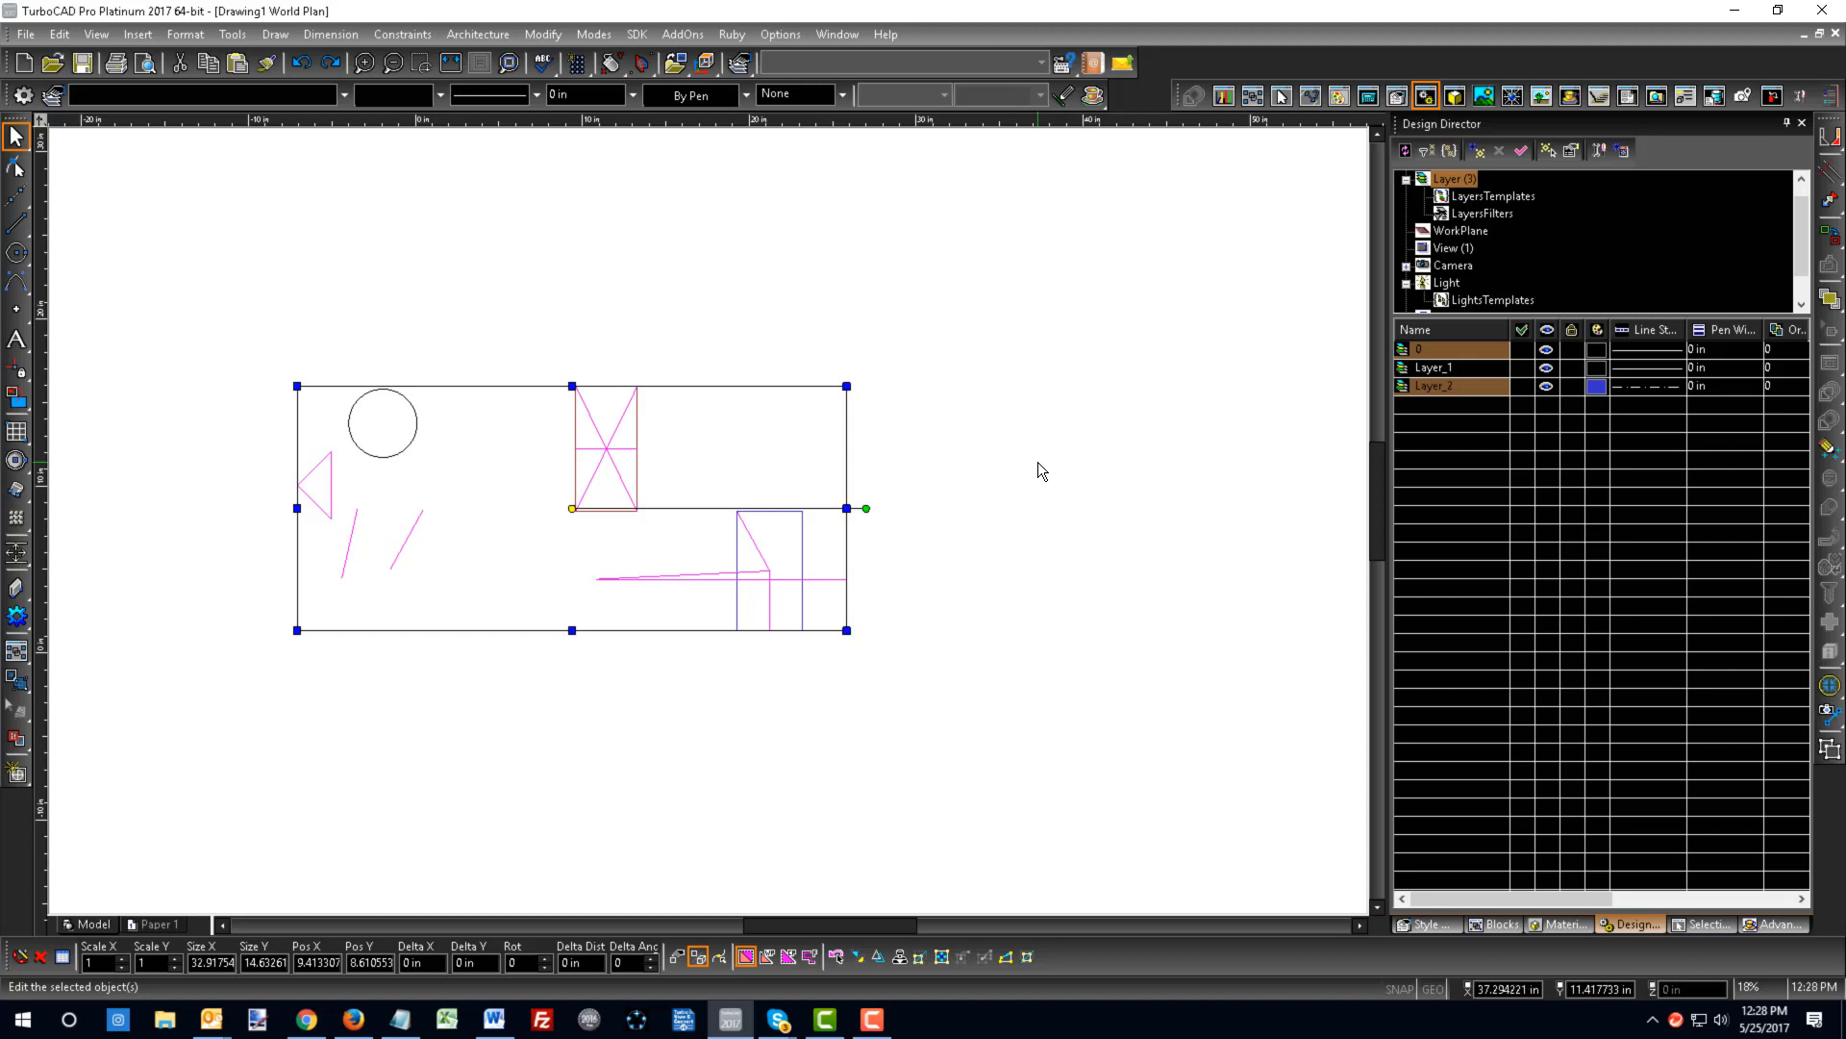
click(1039, 462)
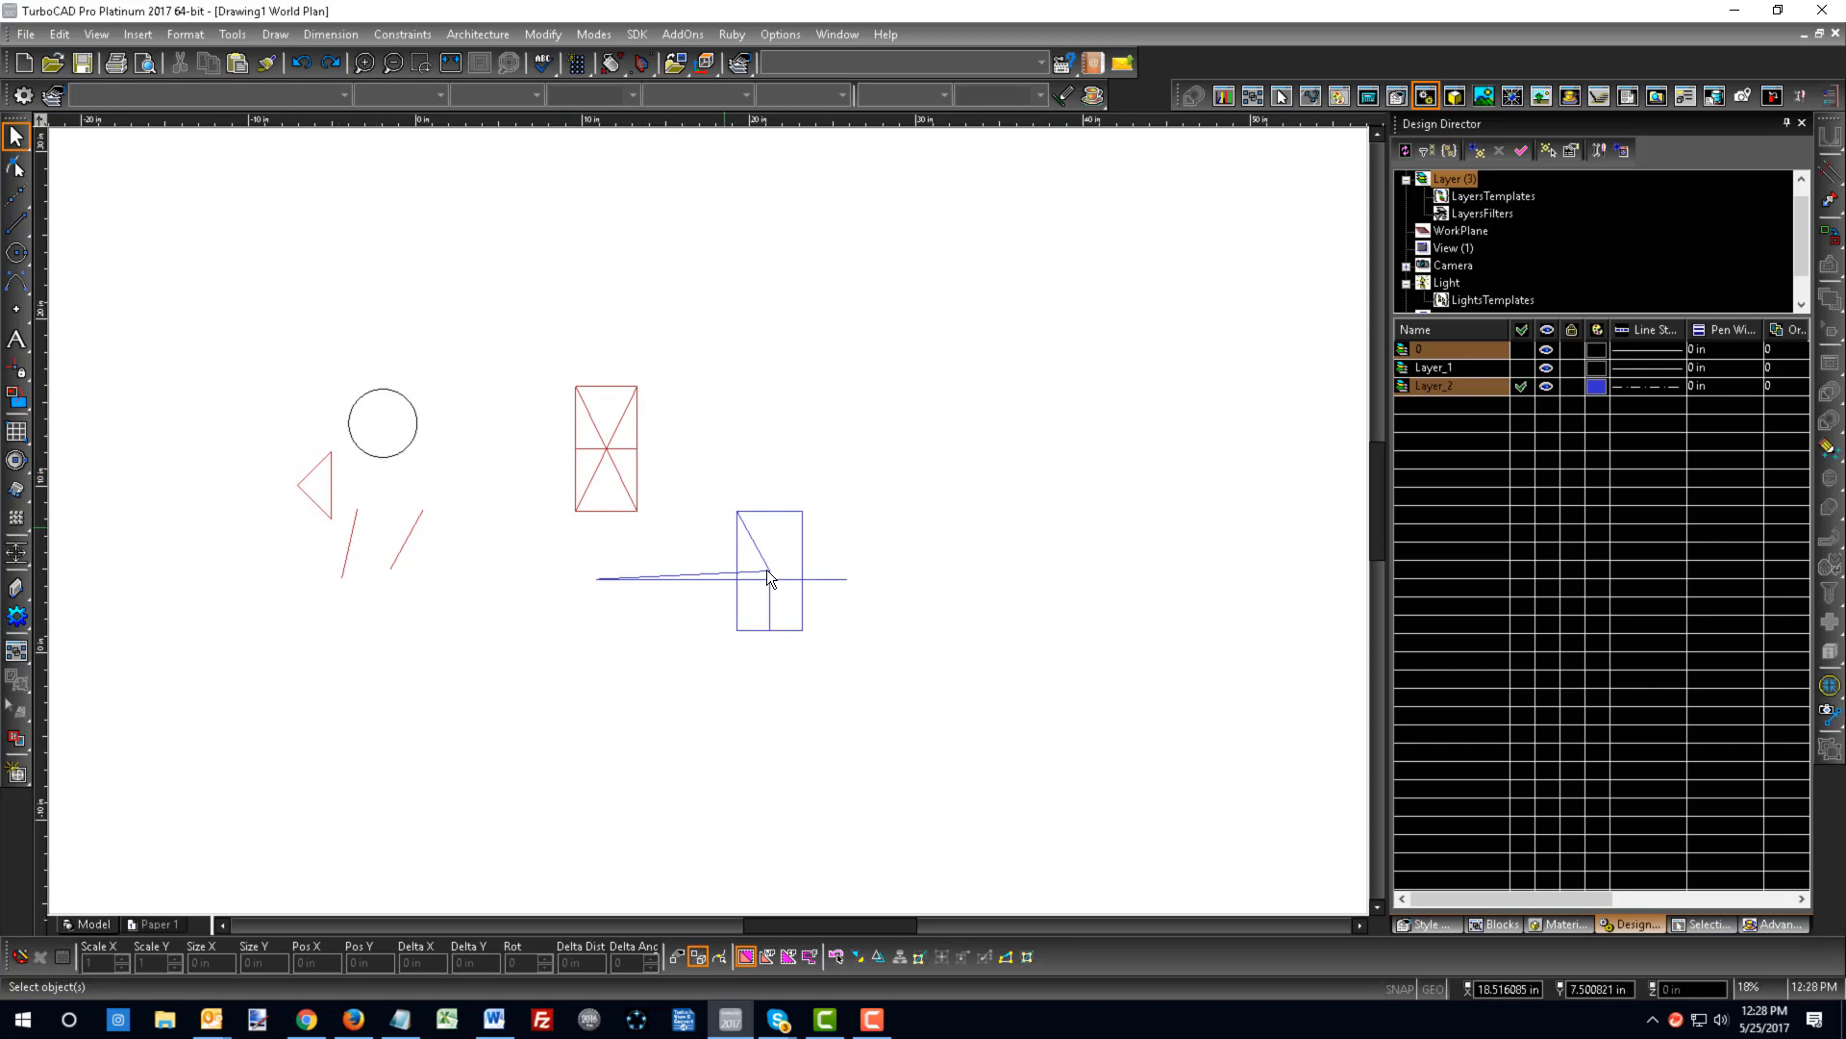
- Draw an open polyline of four straight segments in the empty area above and beside the blue rectangle
click(20, 227)
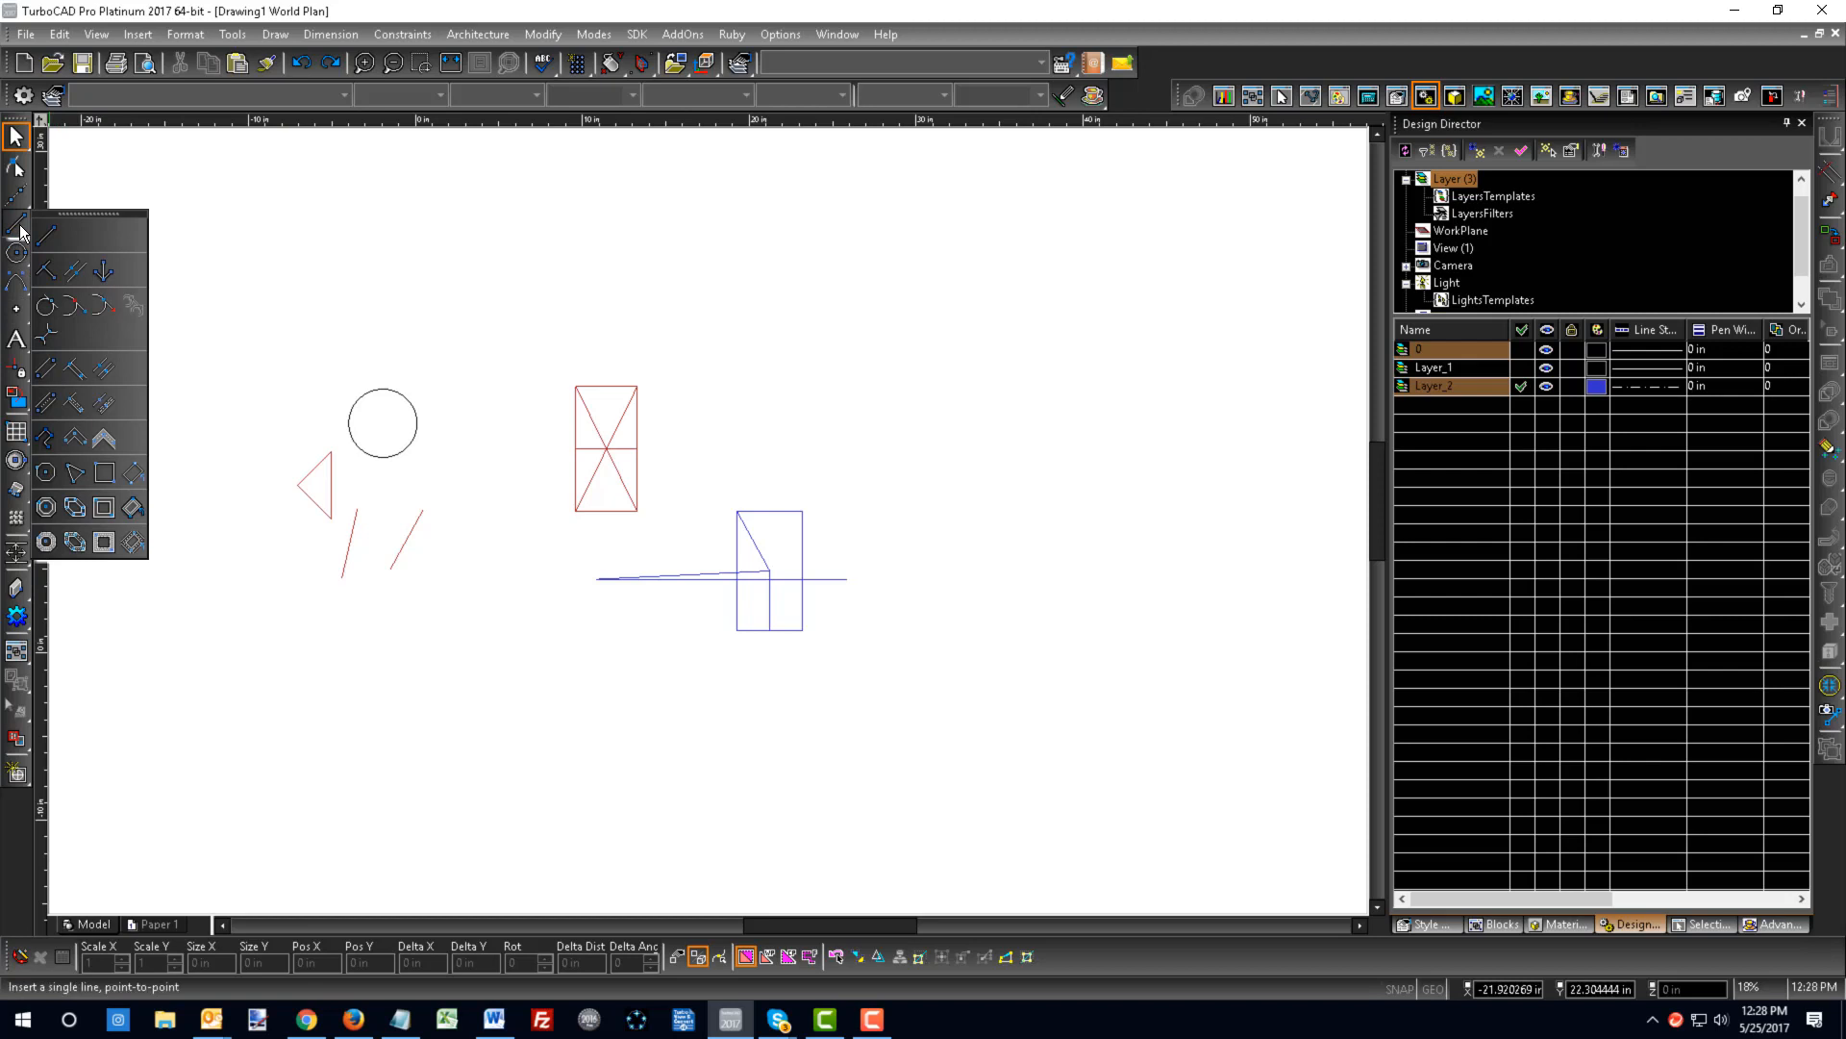
click(48, 443)
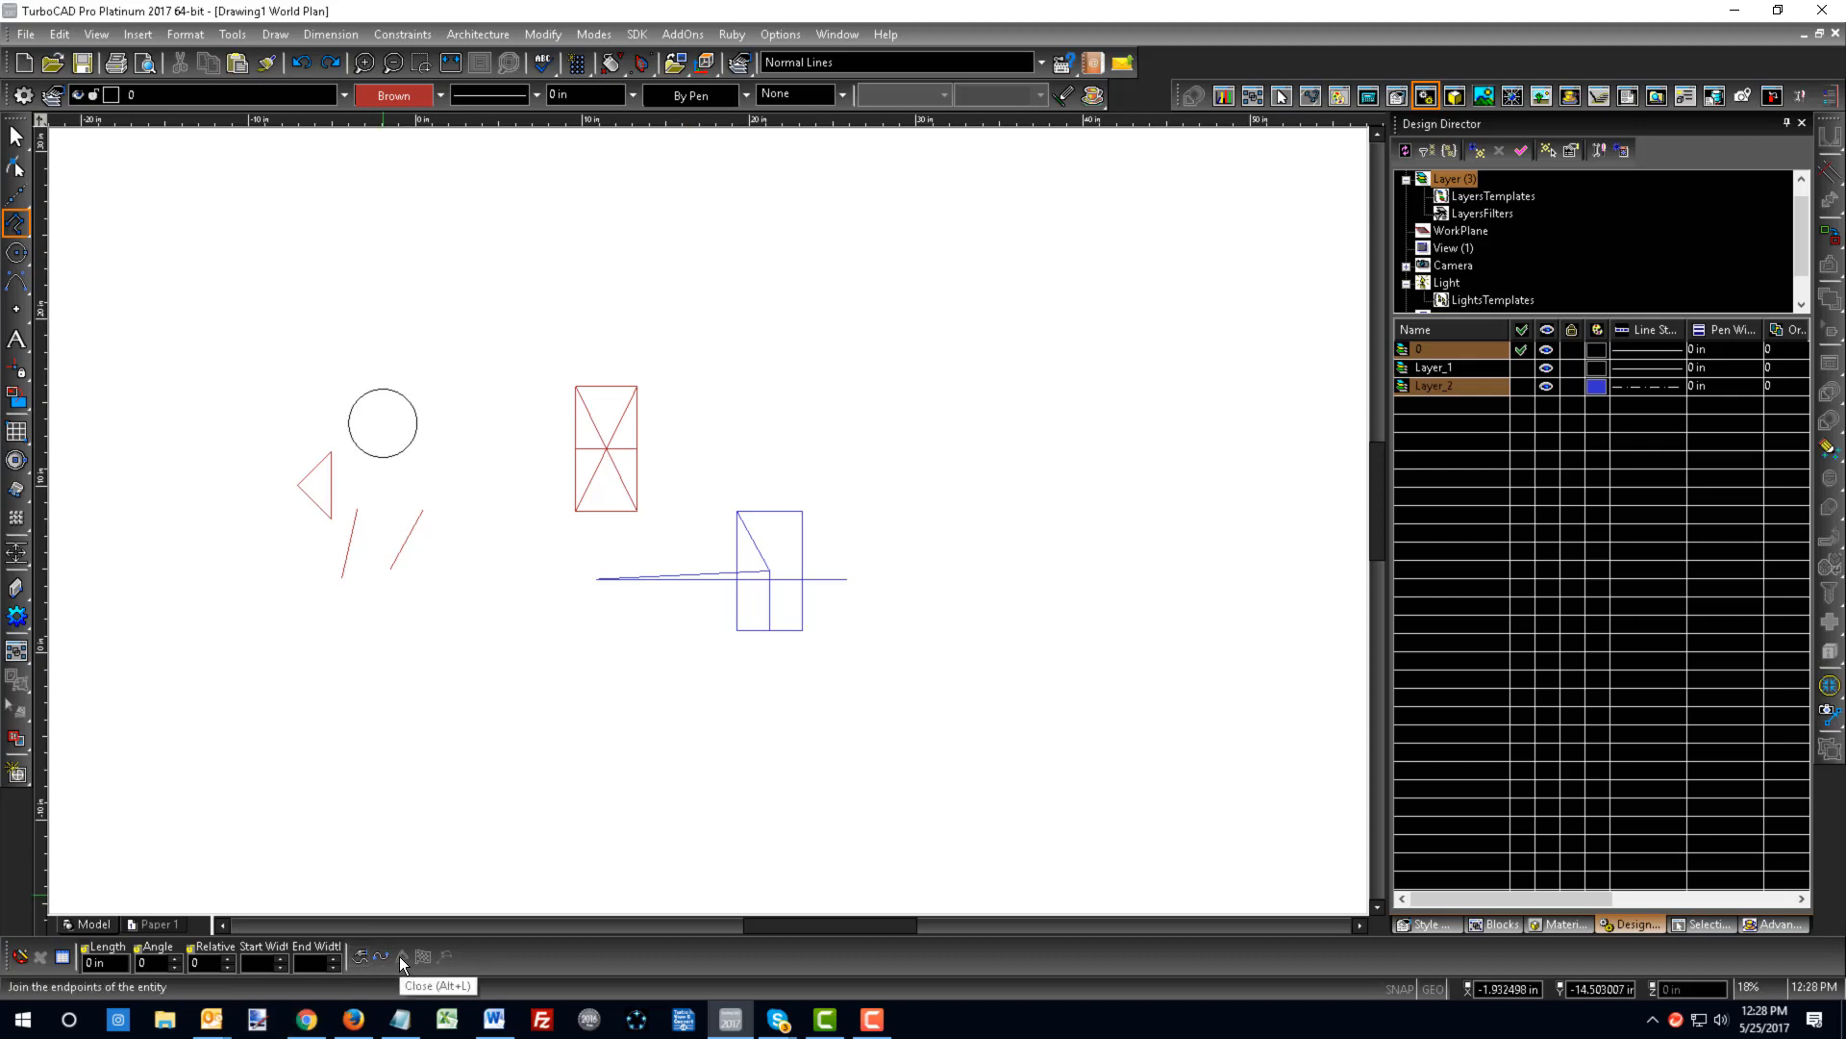
click(748, 351)
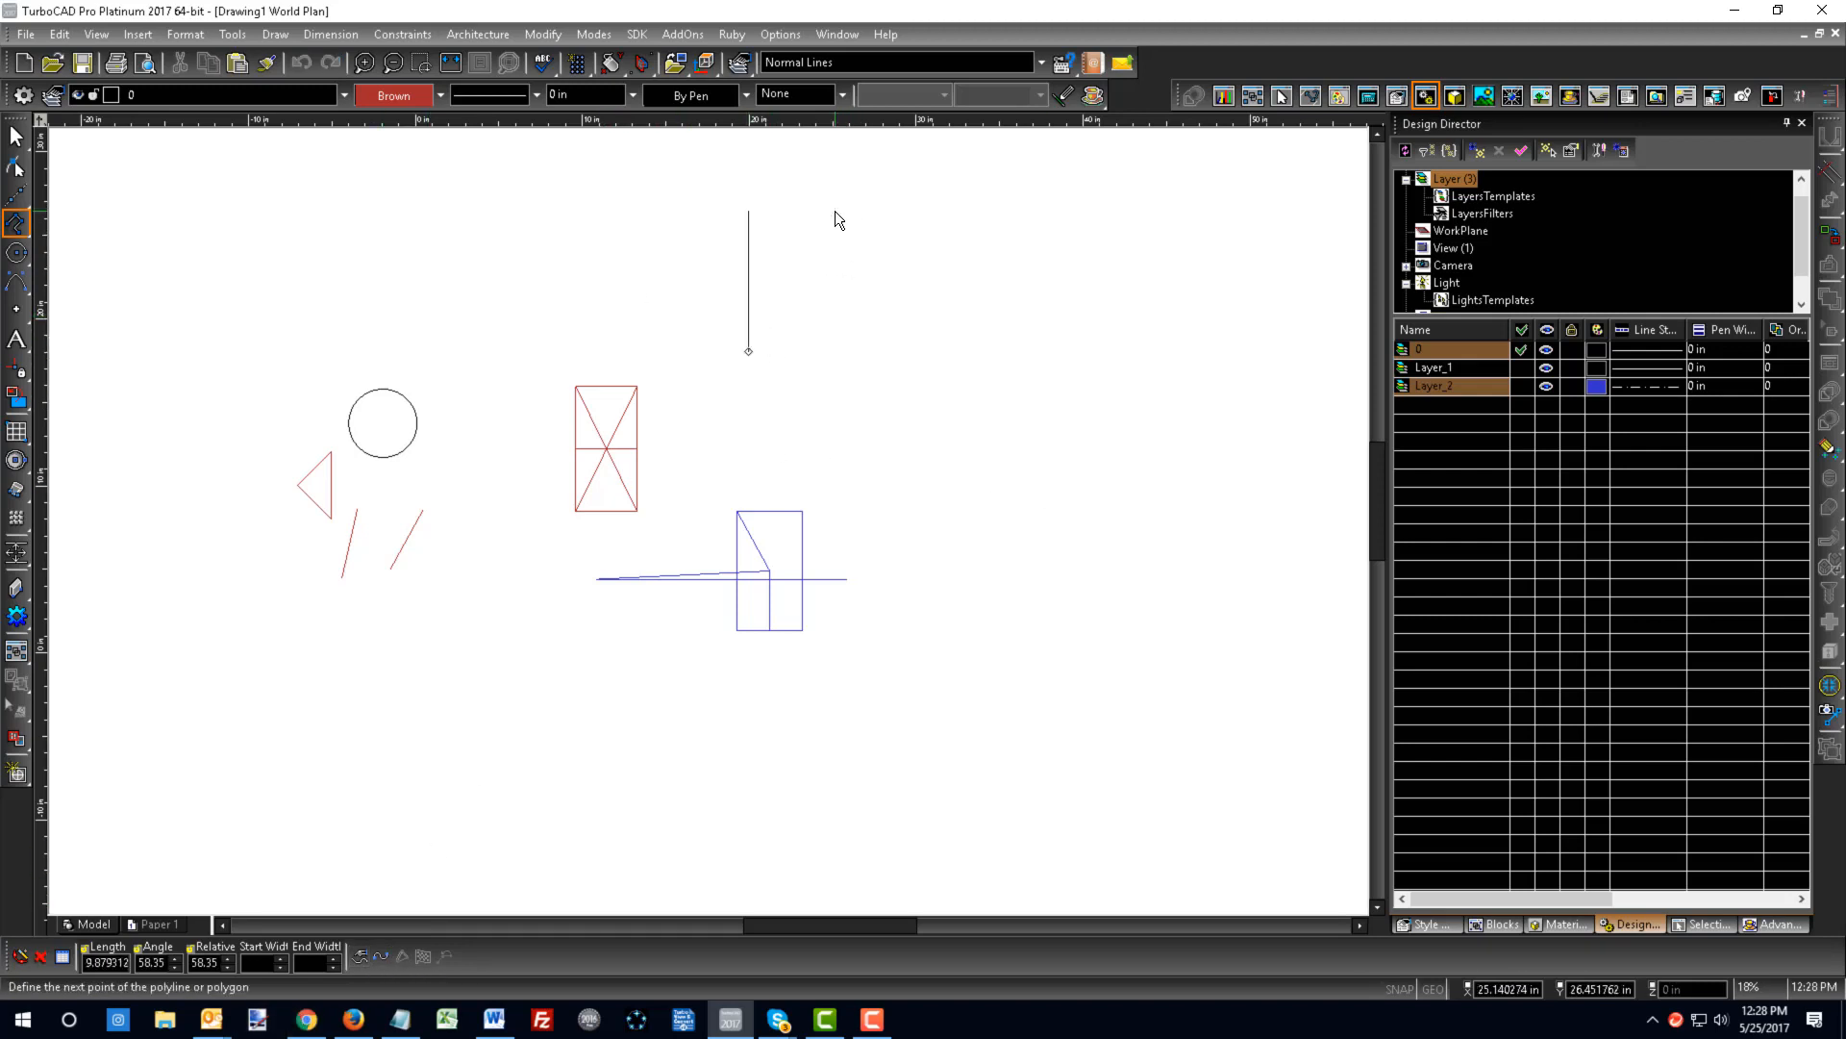
click(886, 210)
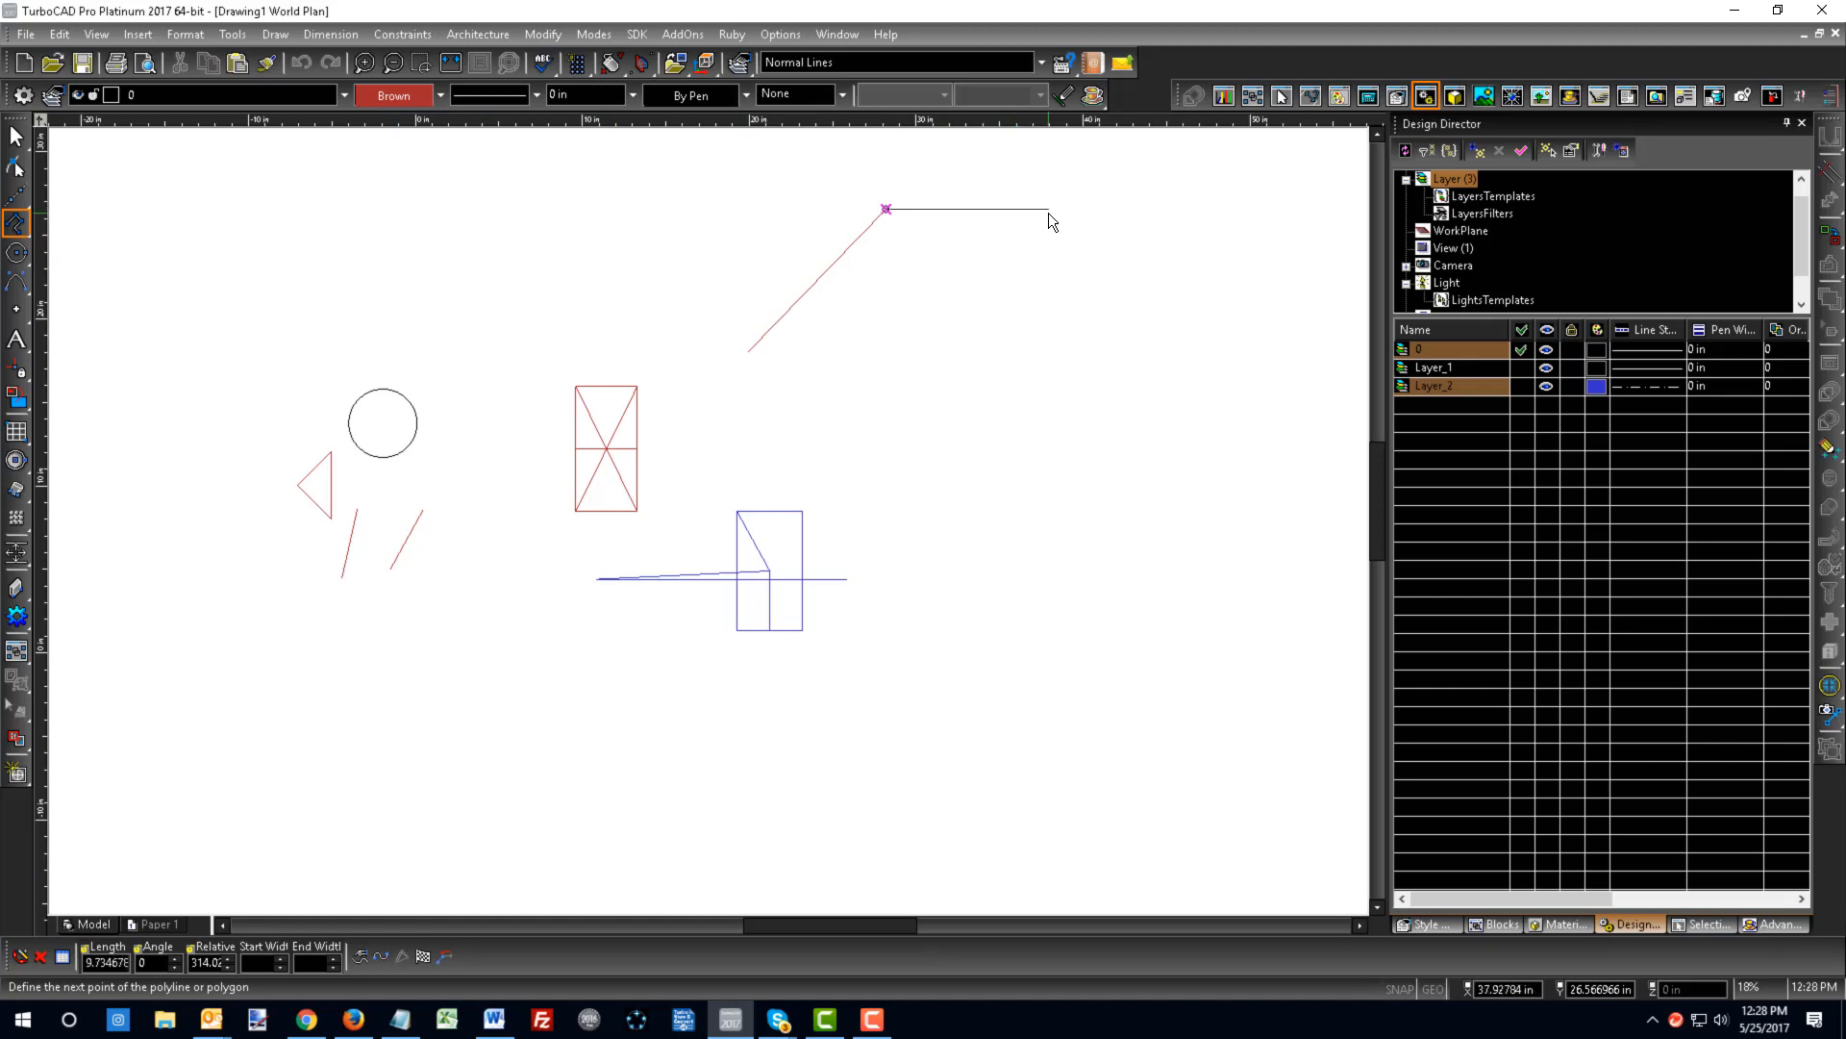
click(1049, 209)
click(1100, 415)
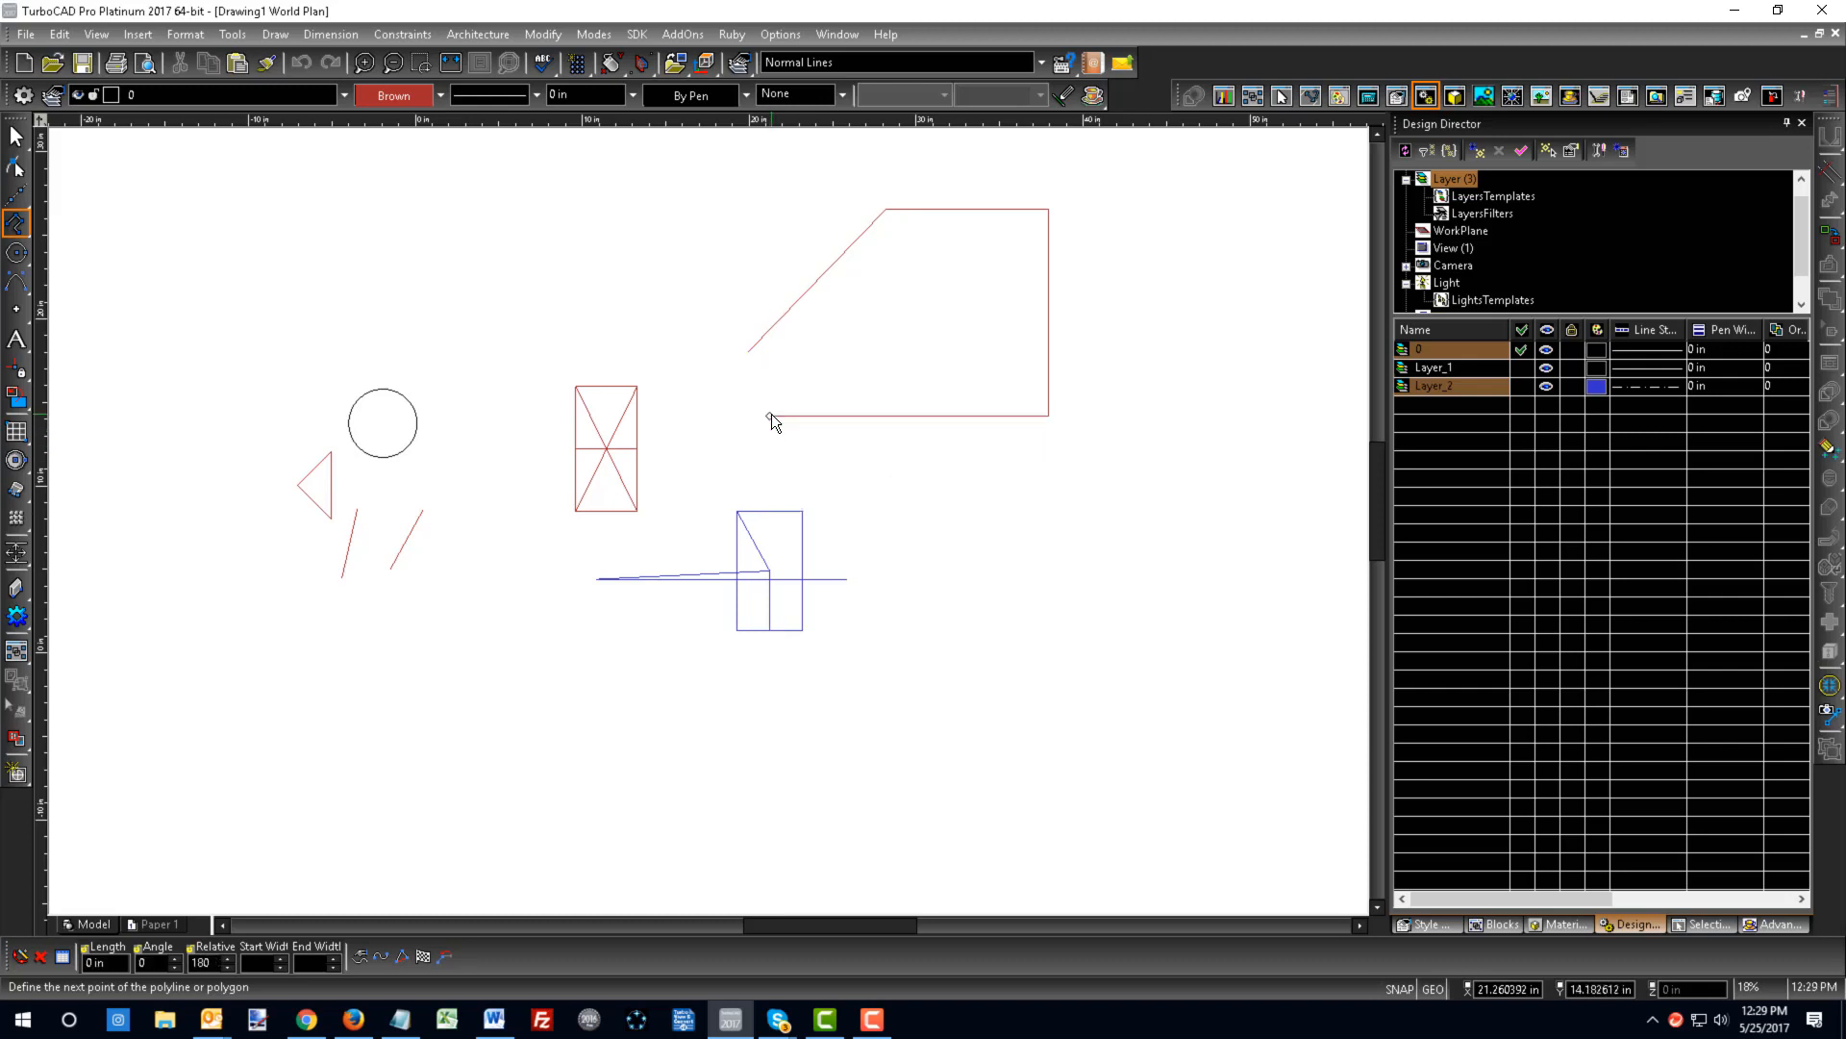
click(771, 416)
- Switch the polyline to arc segments, curve it back to just above its start point, and close it
right_click(726, 463)
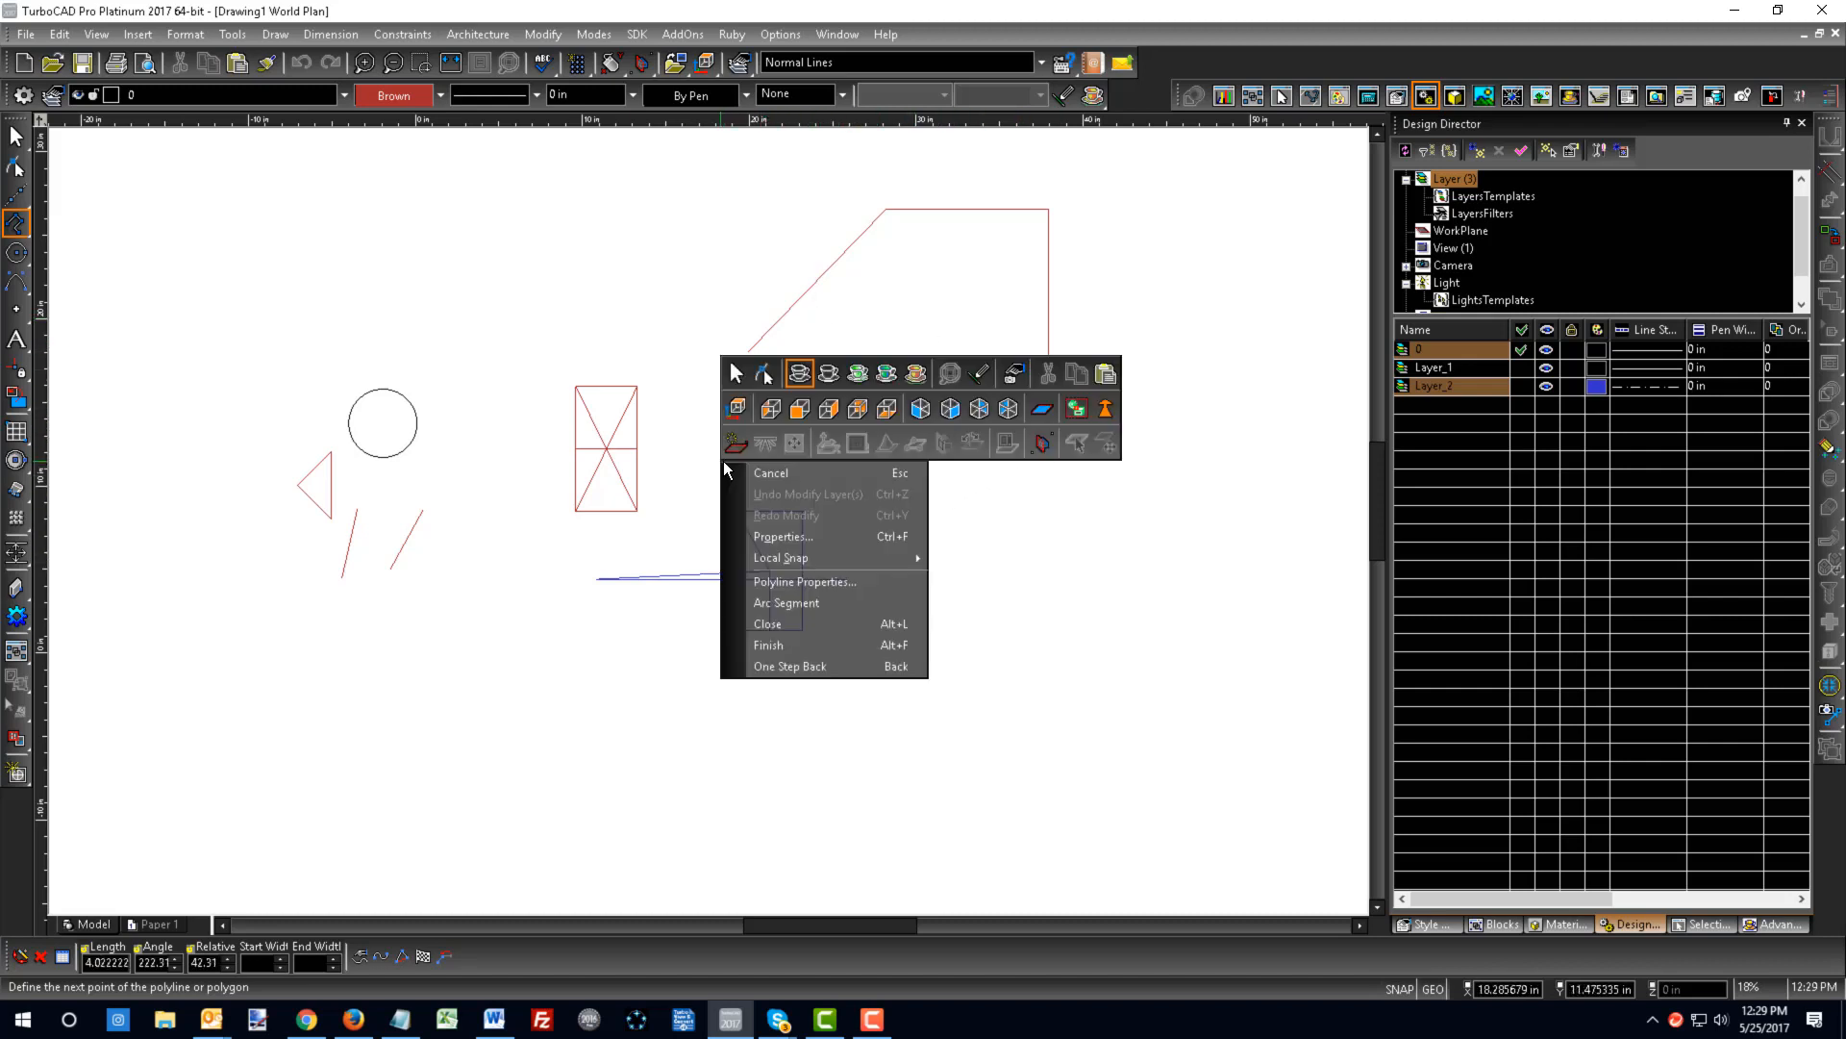
click(763, 604)
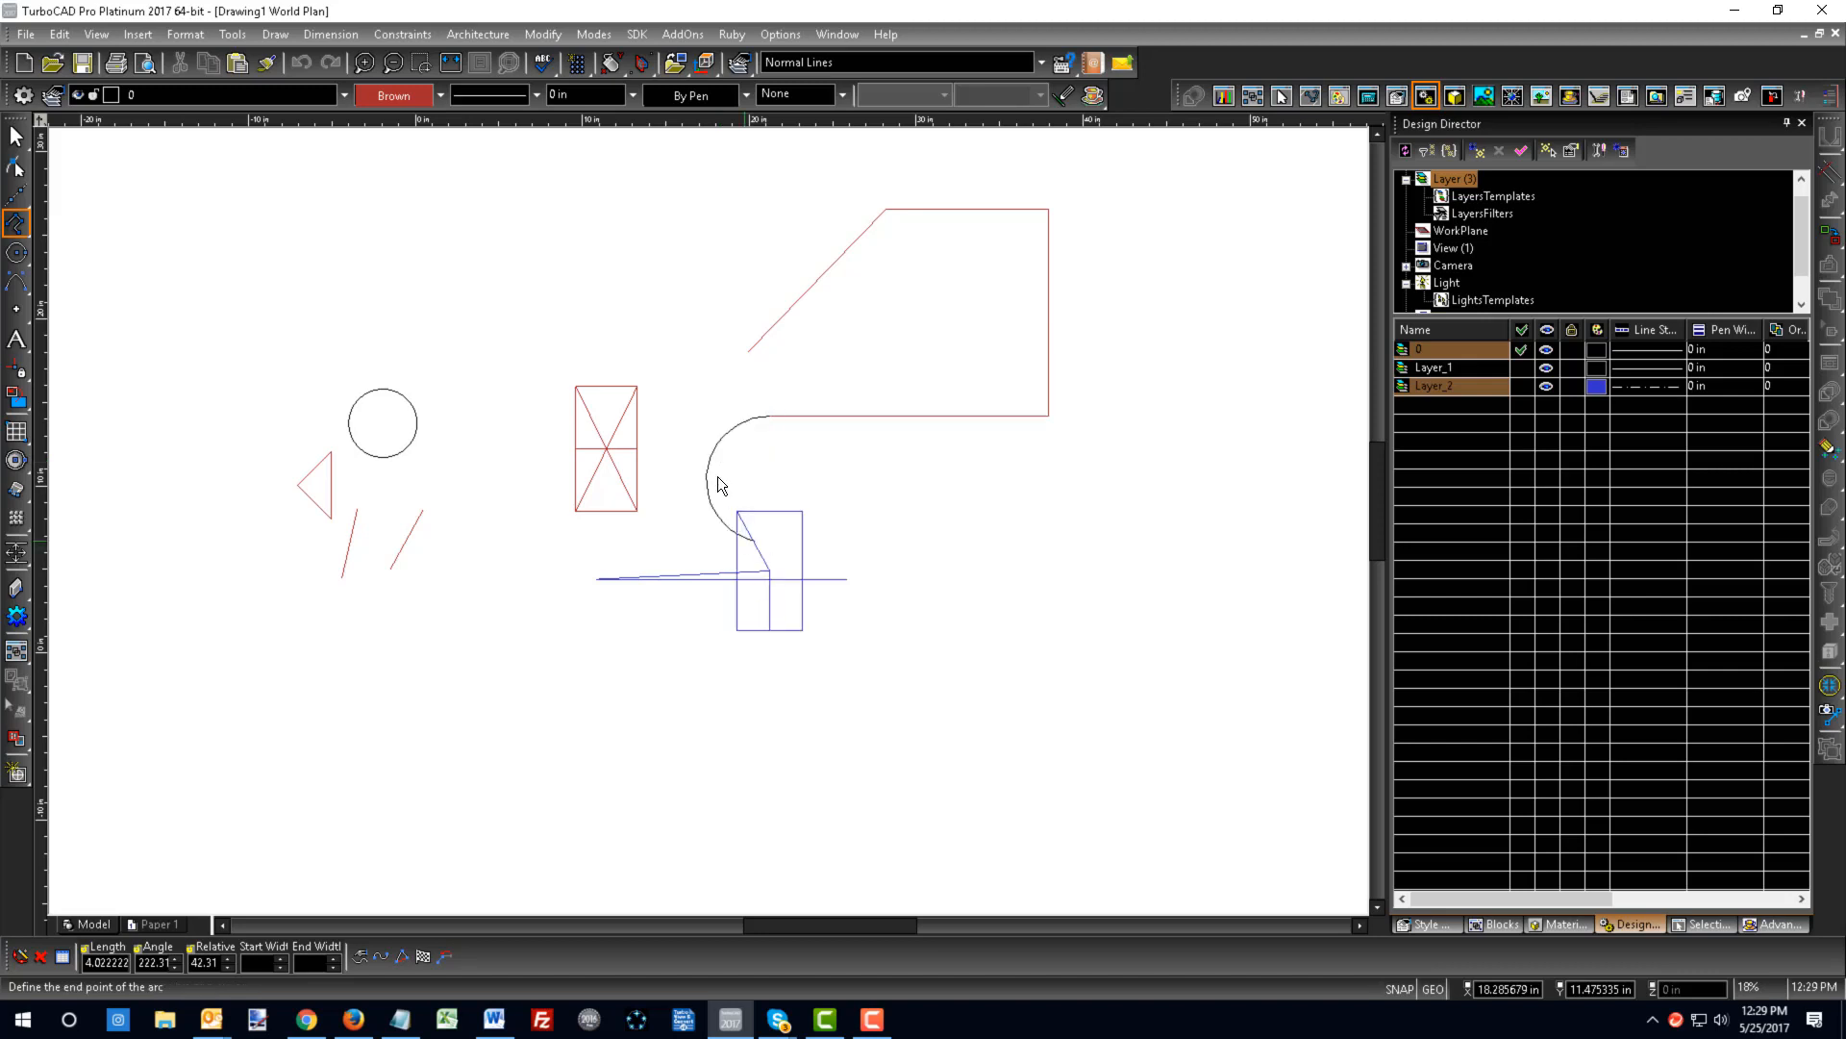
click(735, 277)
right_click(746, 343)
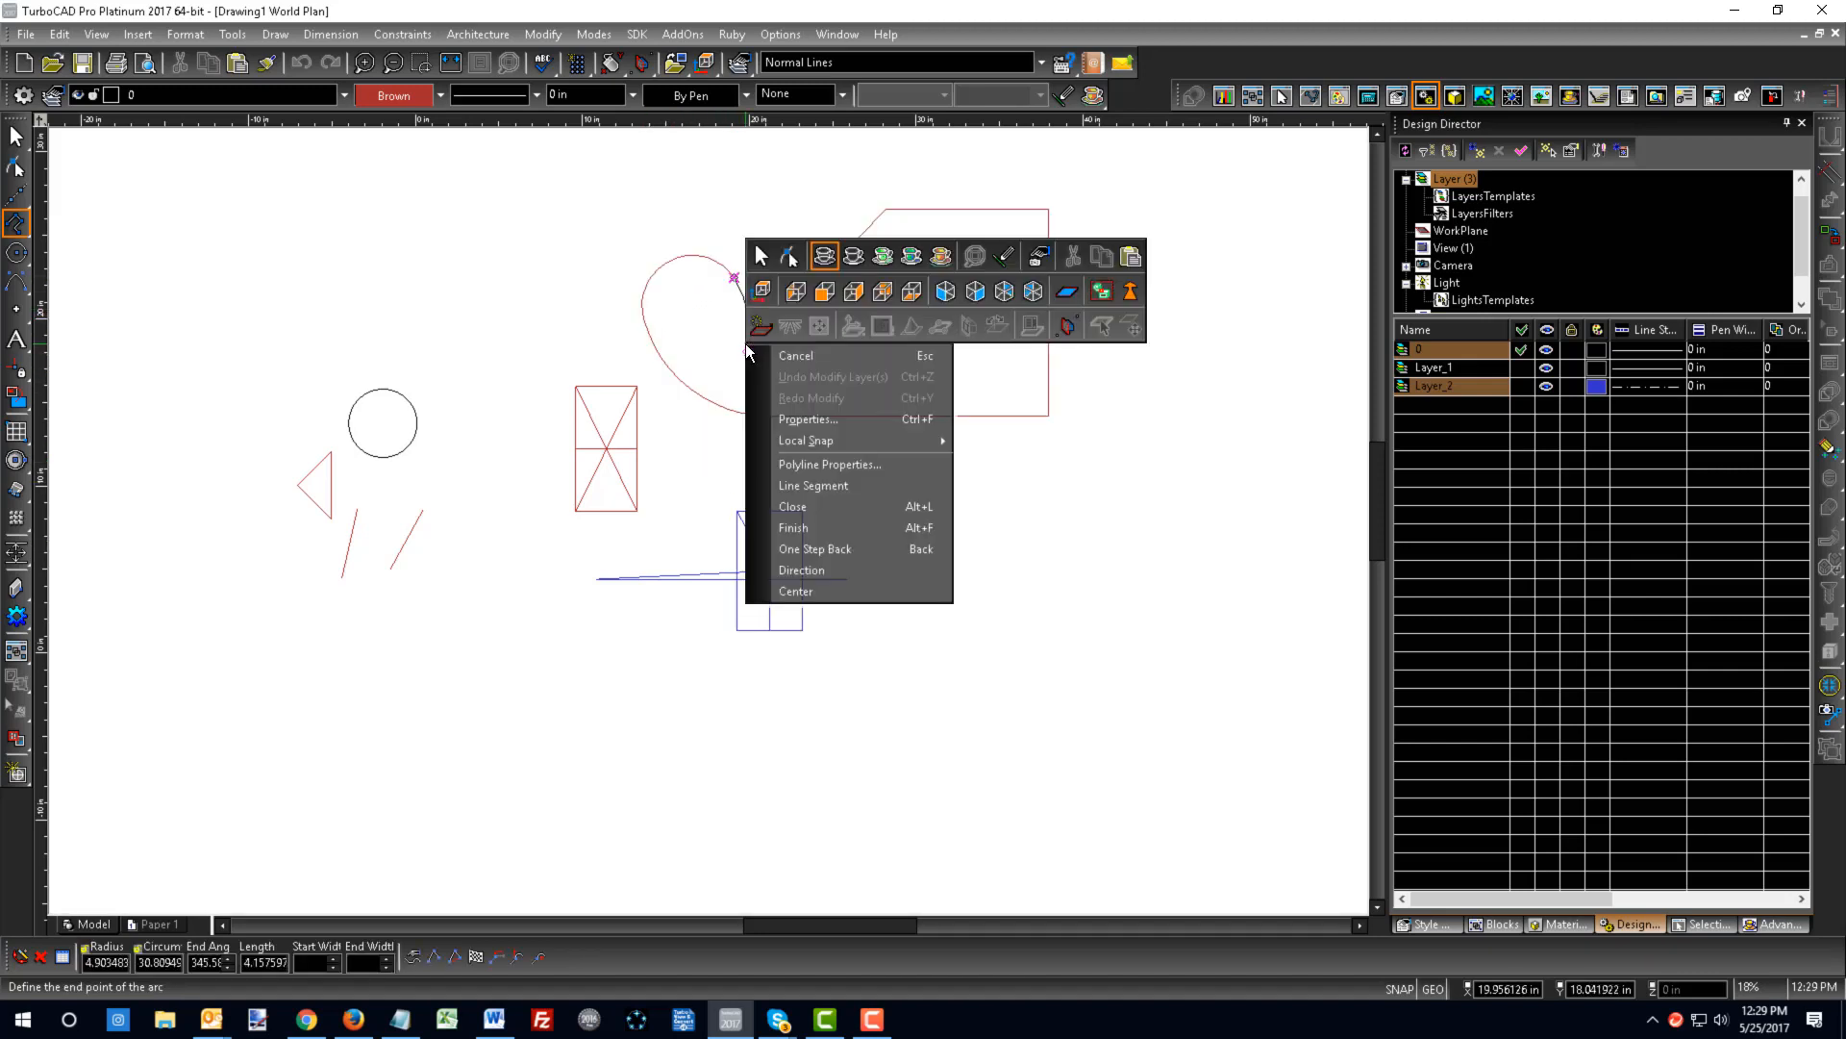
click(802, 504)
- Select the closed polyline and move it about 10.25 in right and 4.2 in down
scroll(802, 504, down, 1)
key(space)
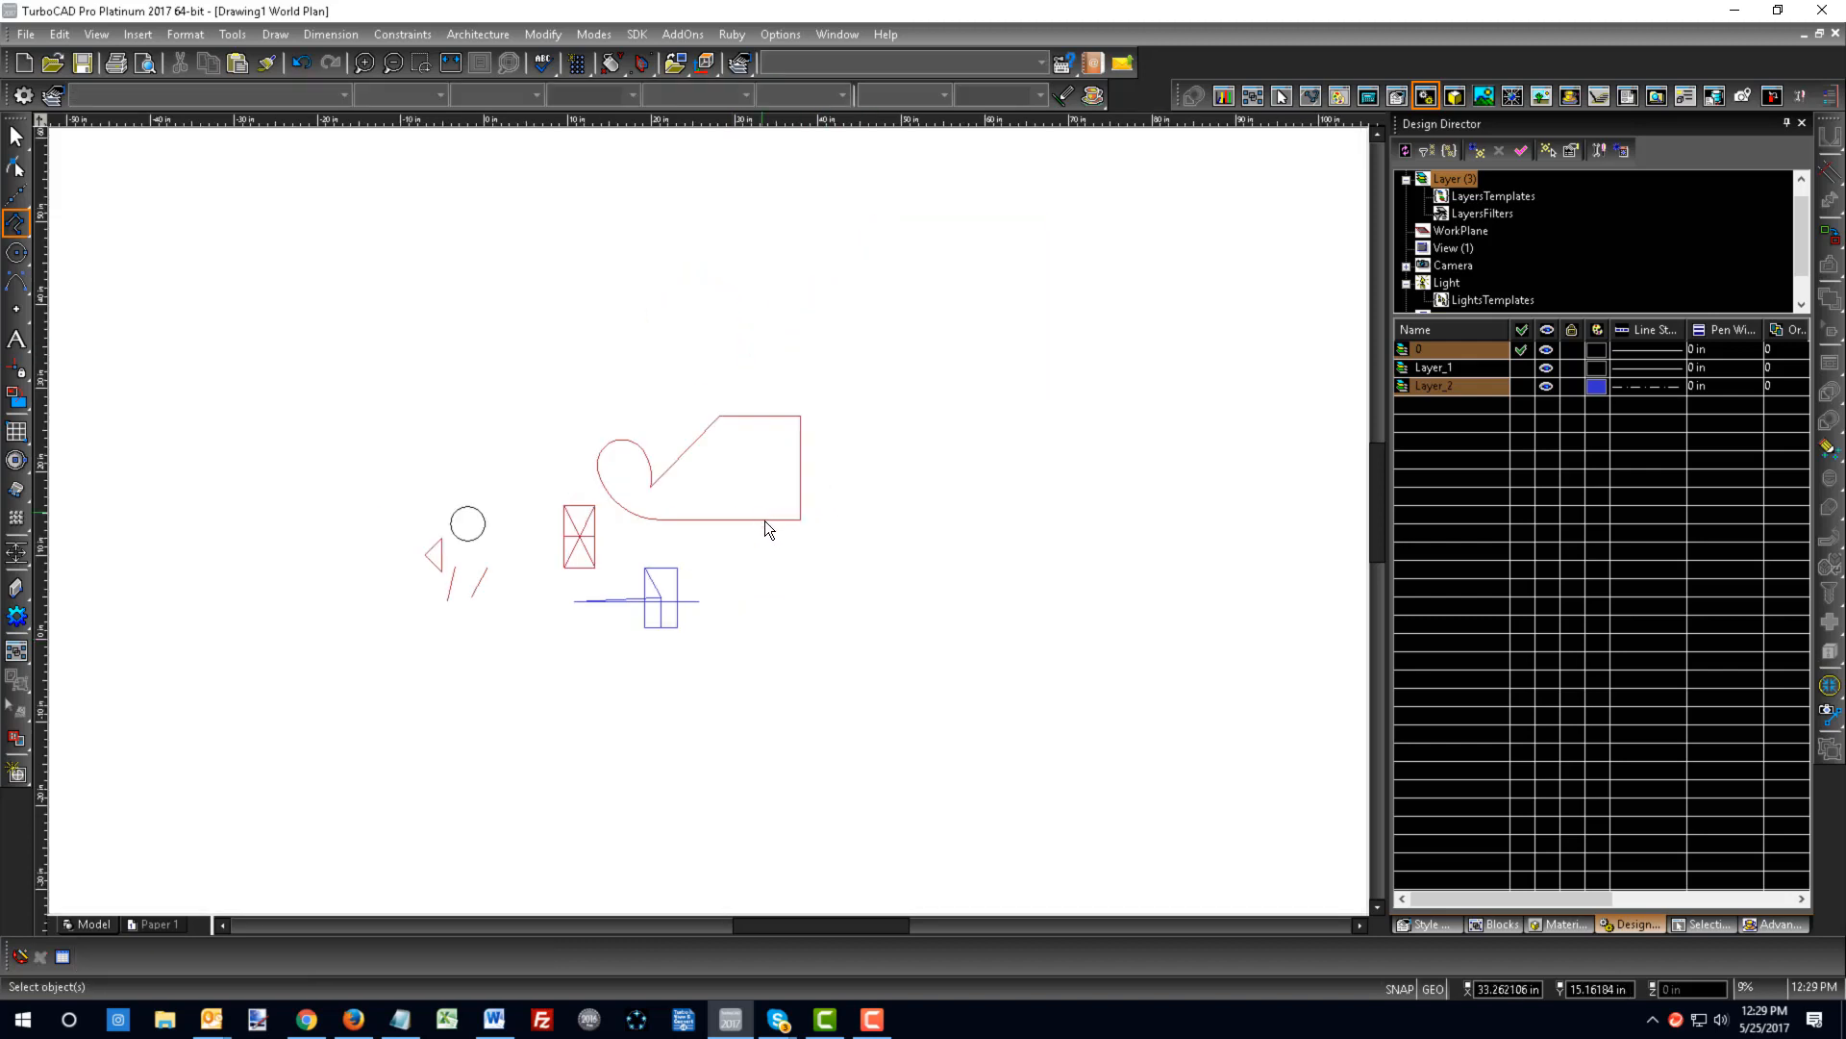
click(765, 521)
scroll(707, 516, down, 1)
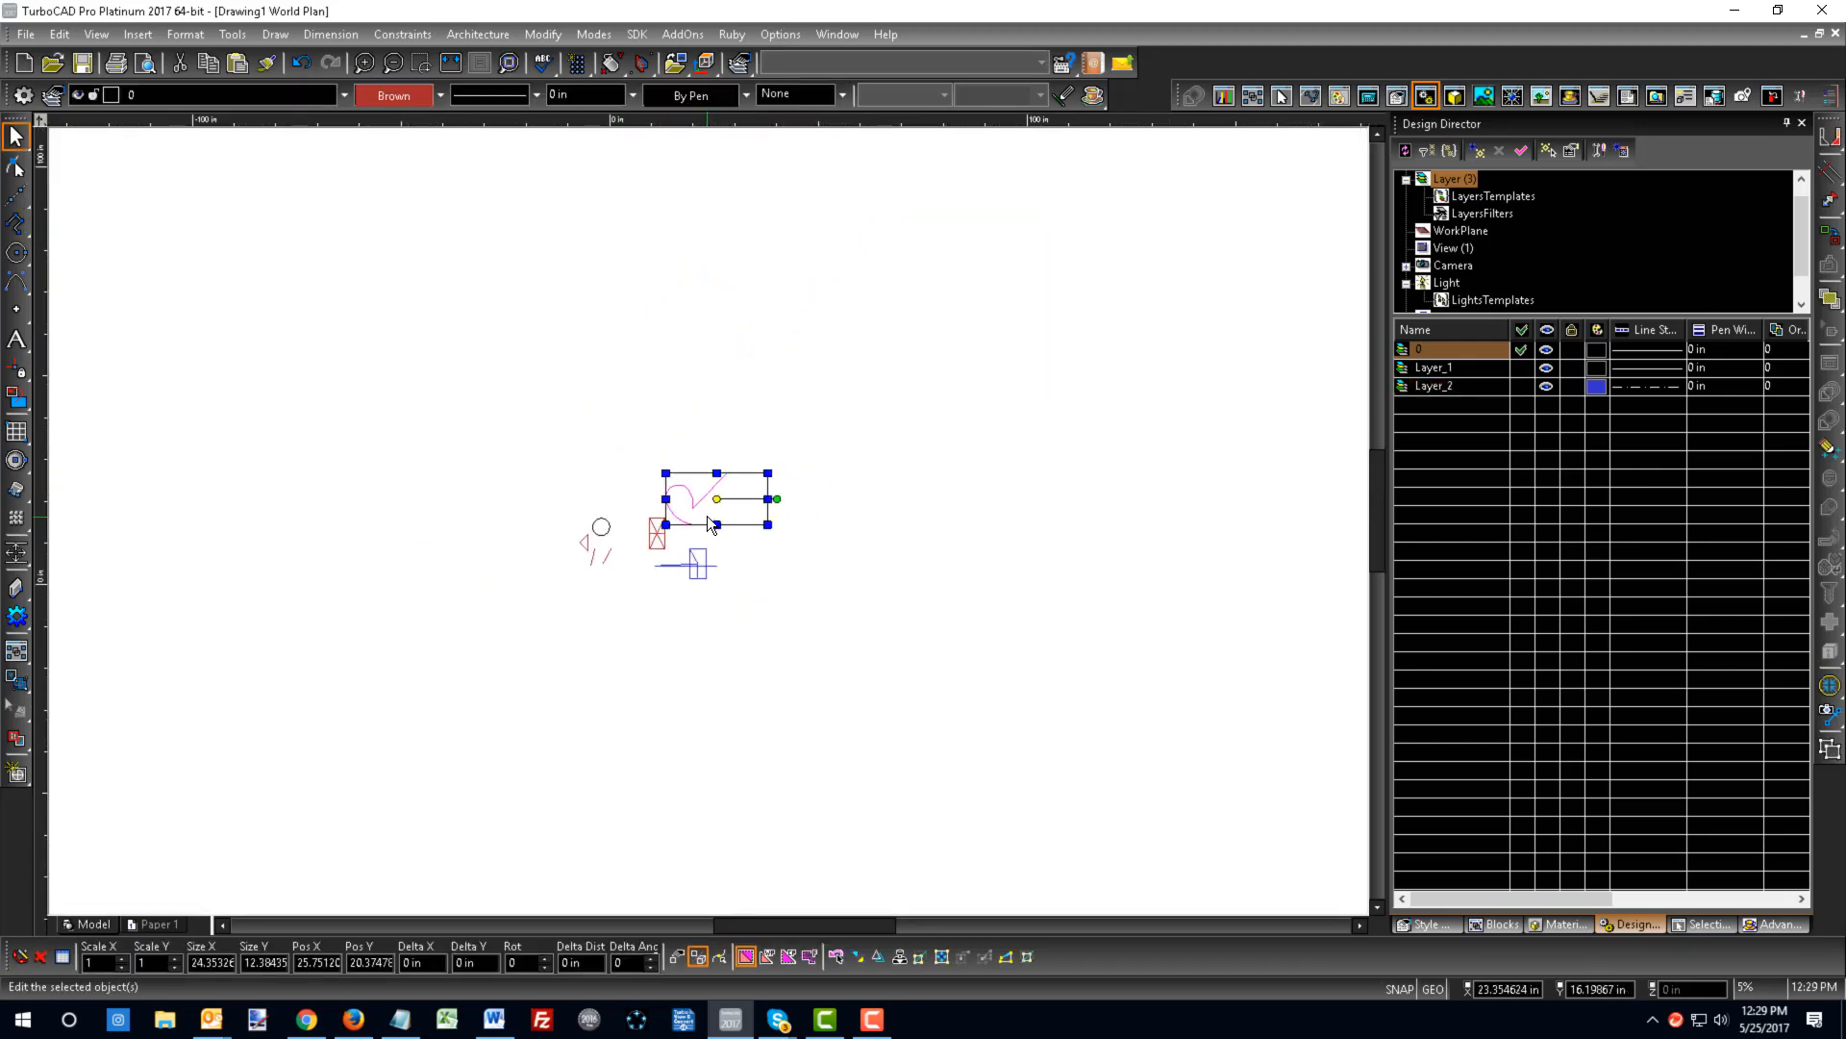
scroll(708, 521, up, 2)
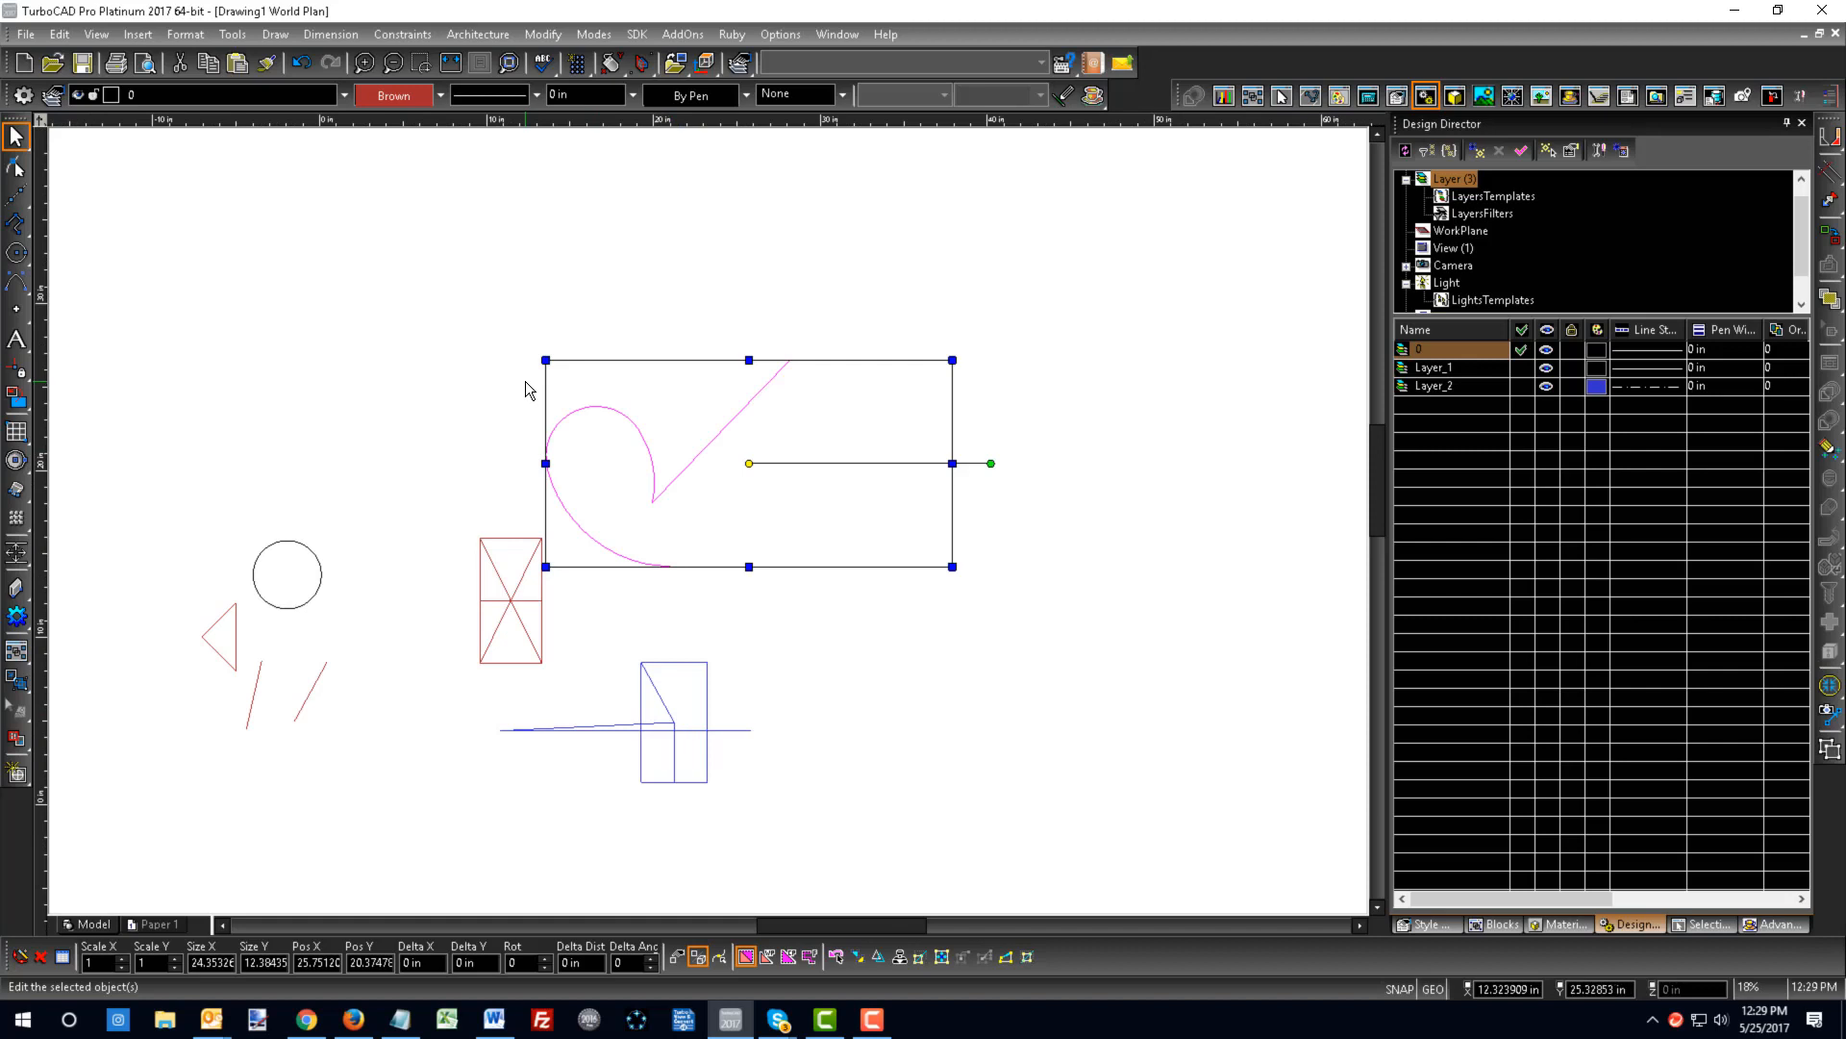
drag(750, 465, 921, 537)
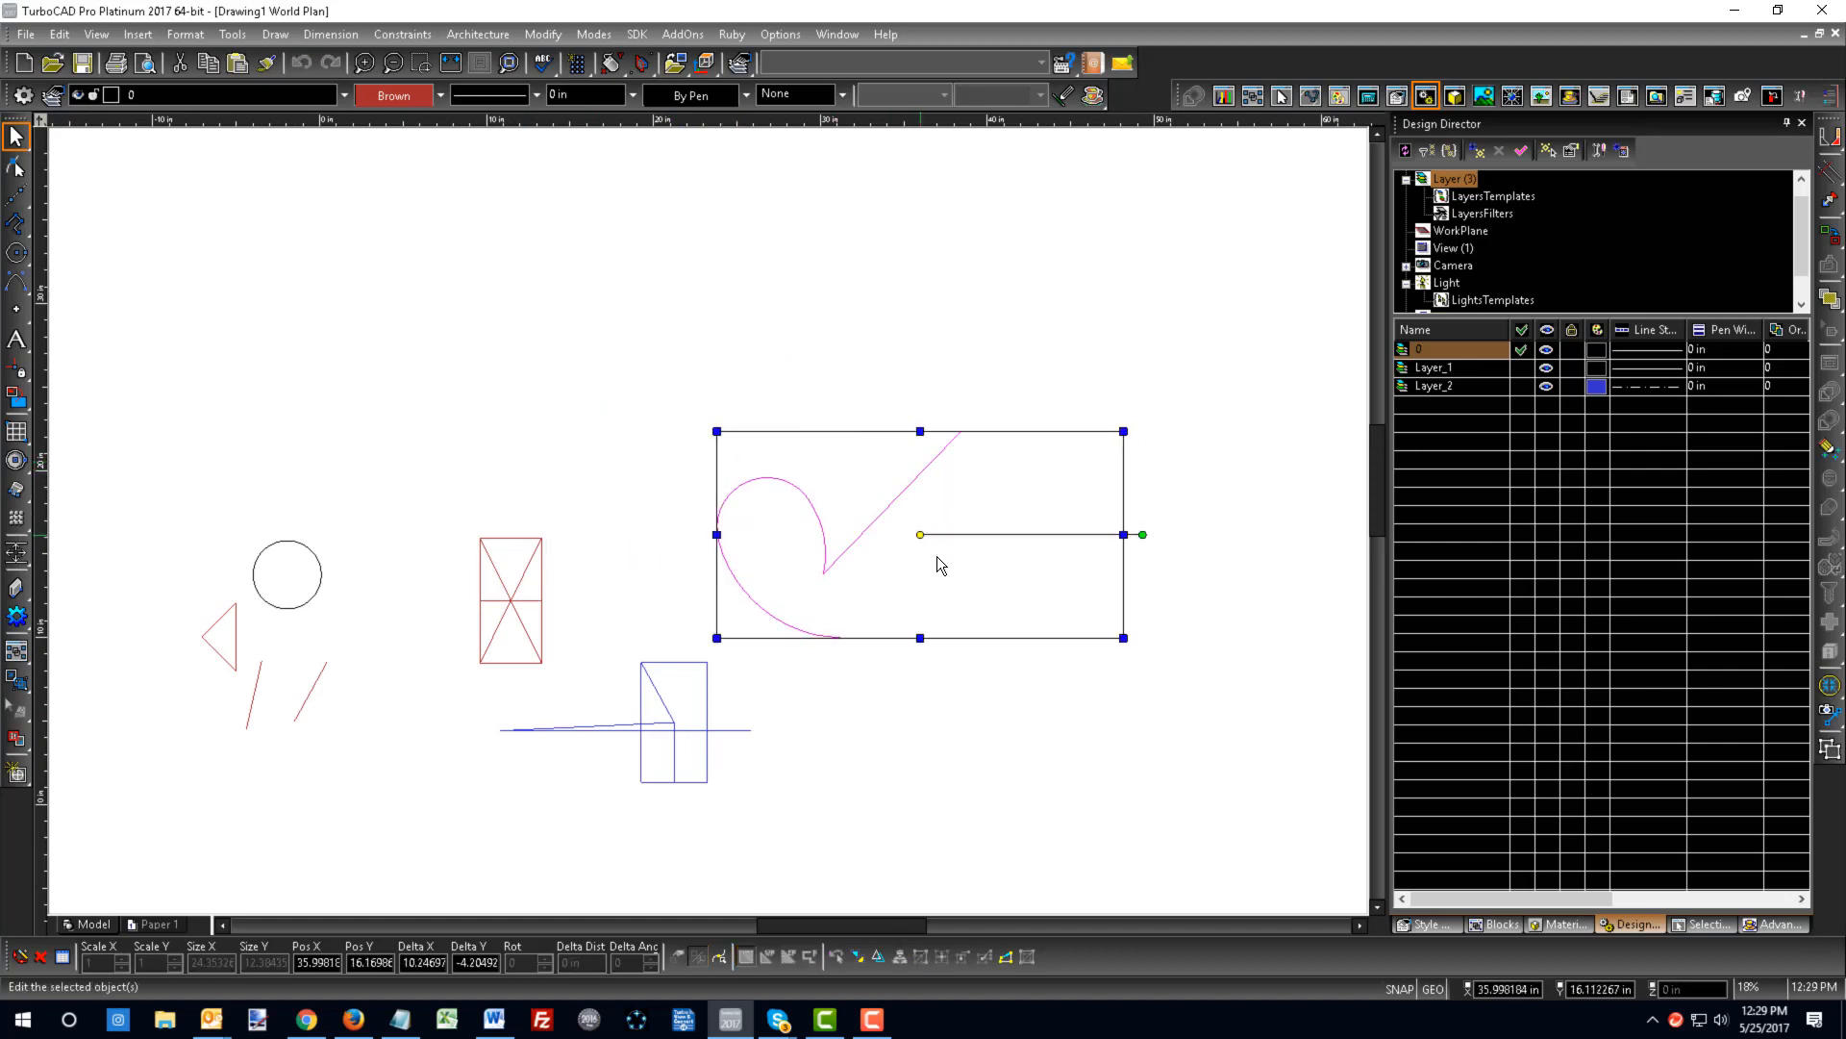
- Show the moved polyline's nodes with the Edit Tool, and return to the Select tool
right_click(925, 667)
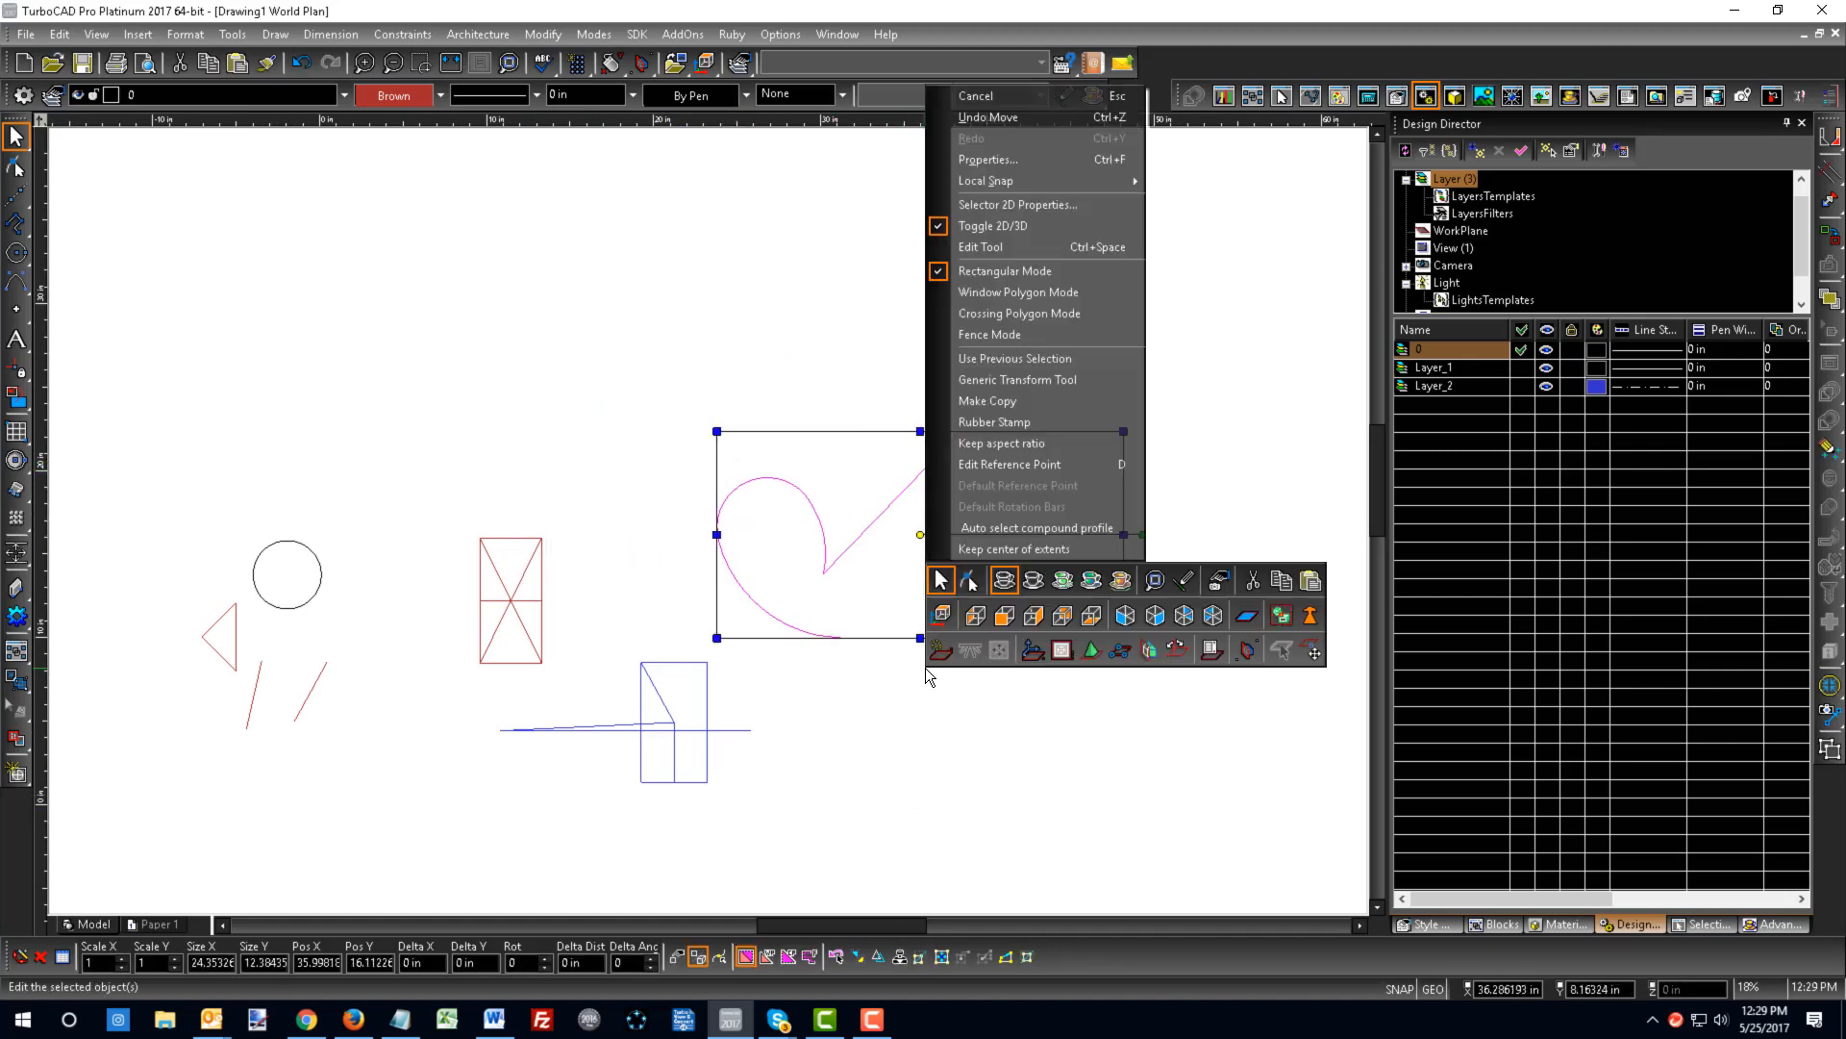
click(970, 583)
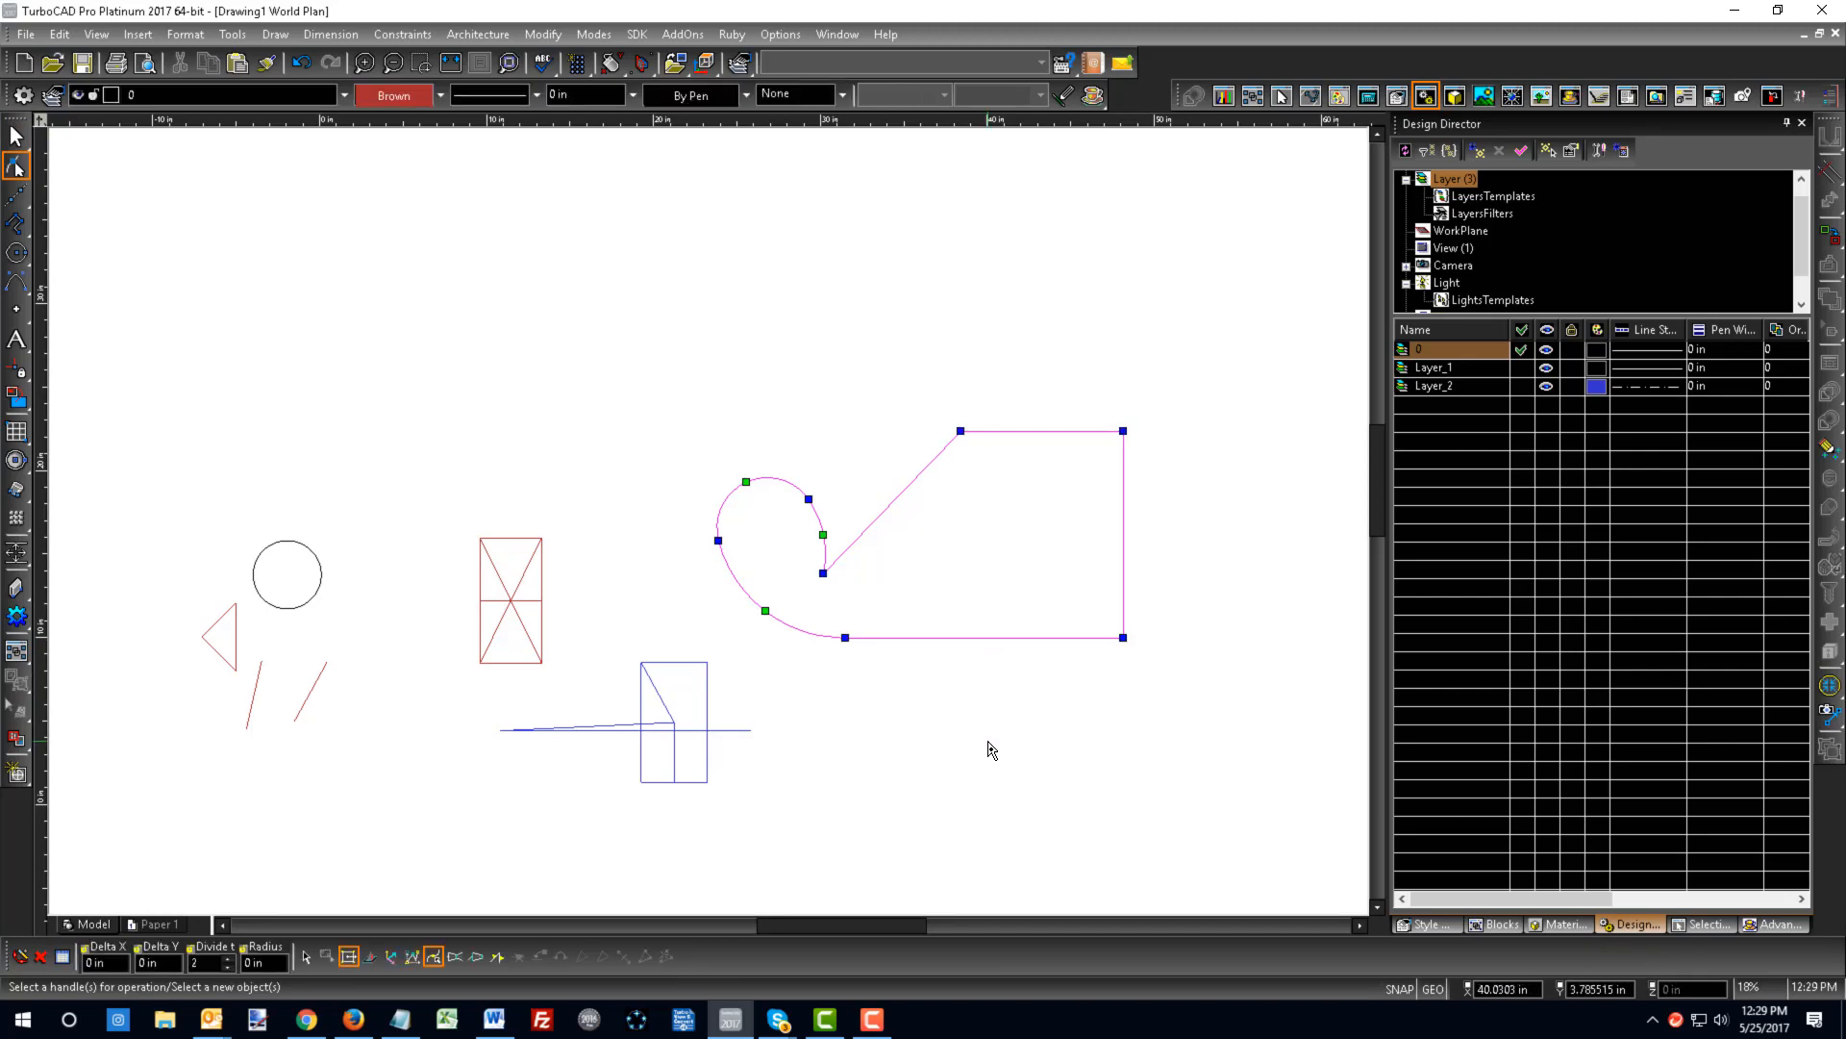
right_click(1006, 536)
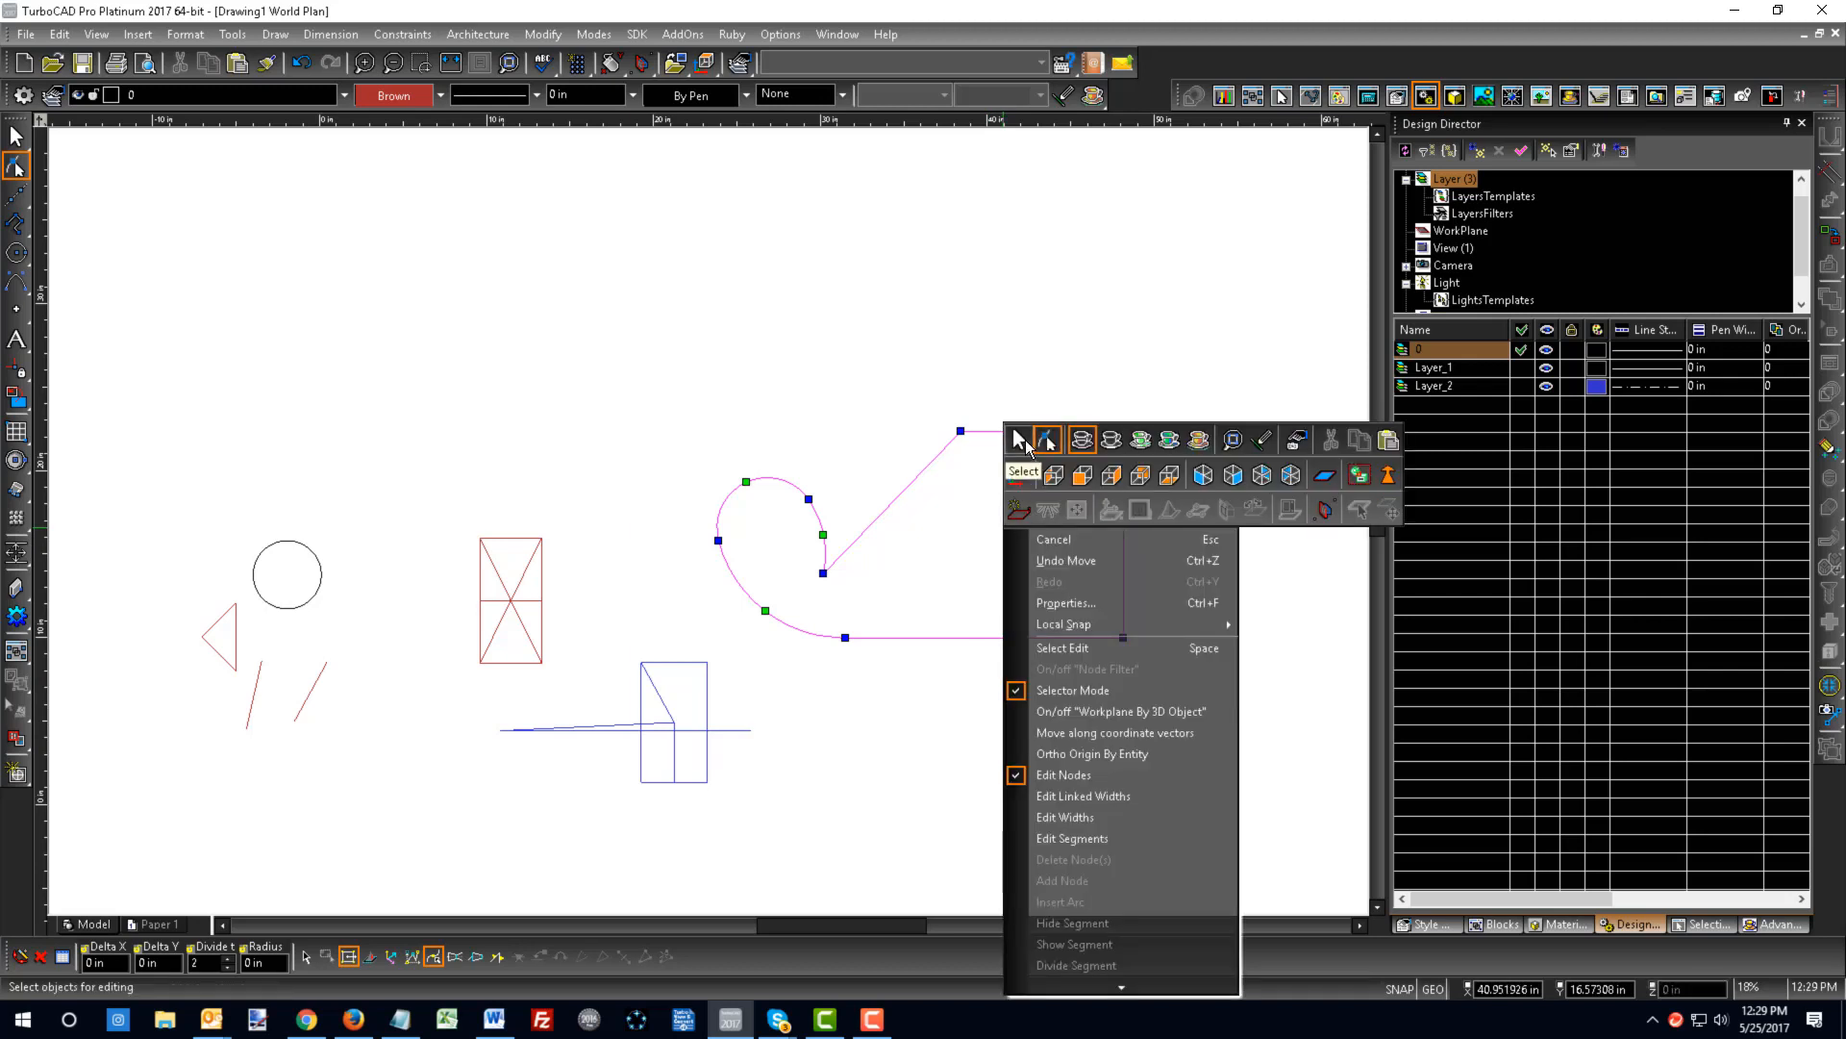
click(1027, 431)
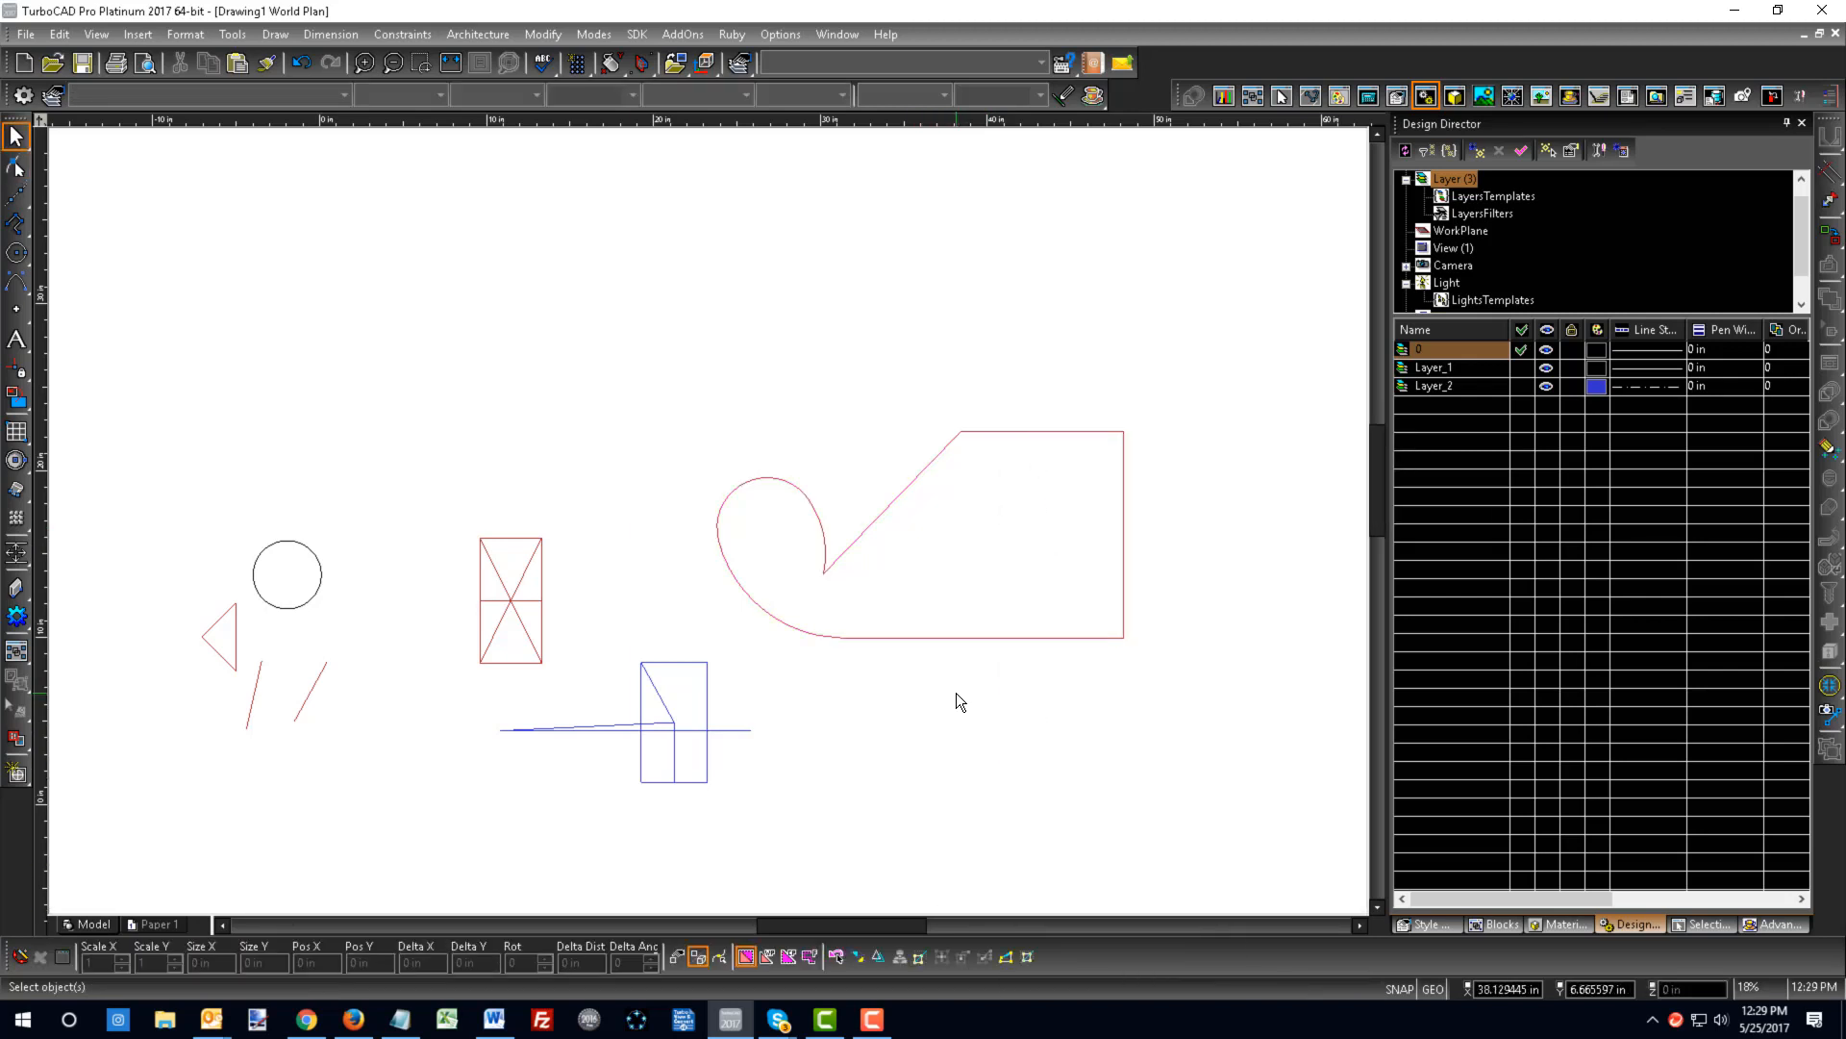
- Open the polyline in the Edit Tool, cancel that edit, and pick the polyline again for node editing
click(972, 638)
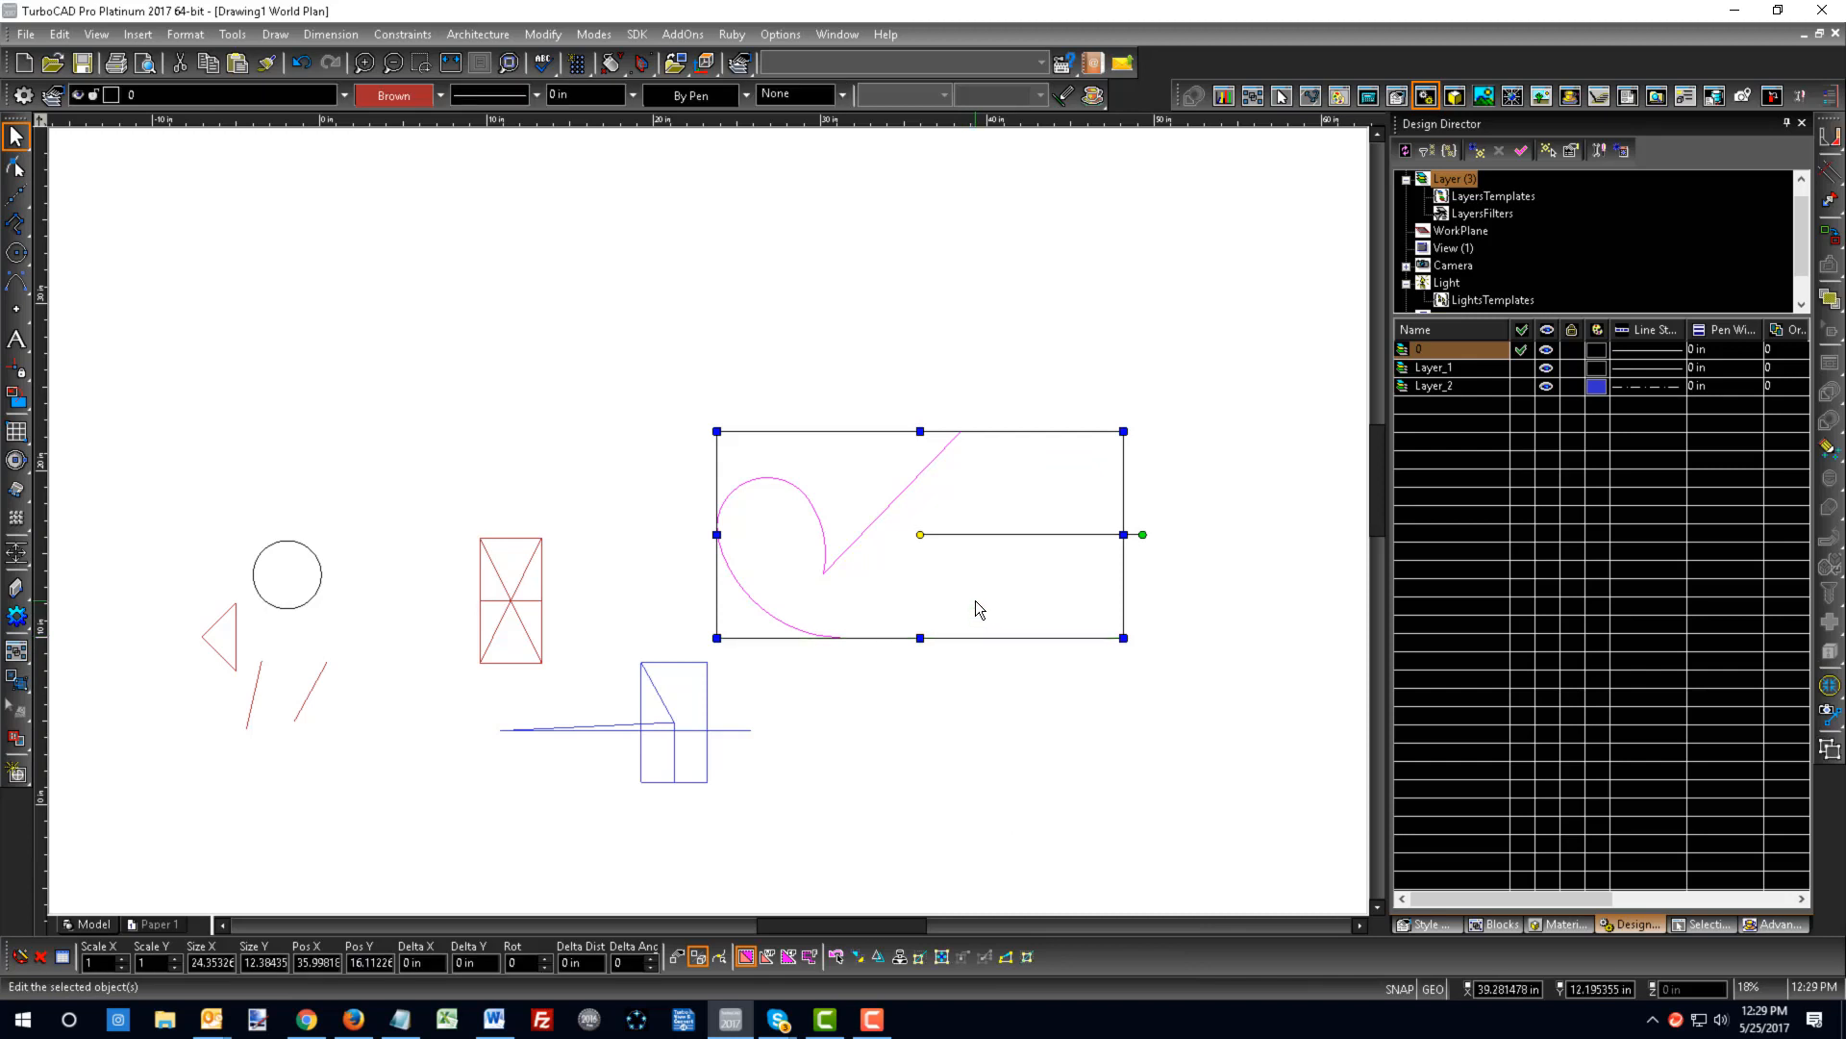
right_click(975, 600)
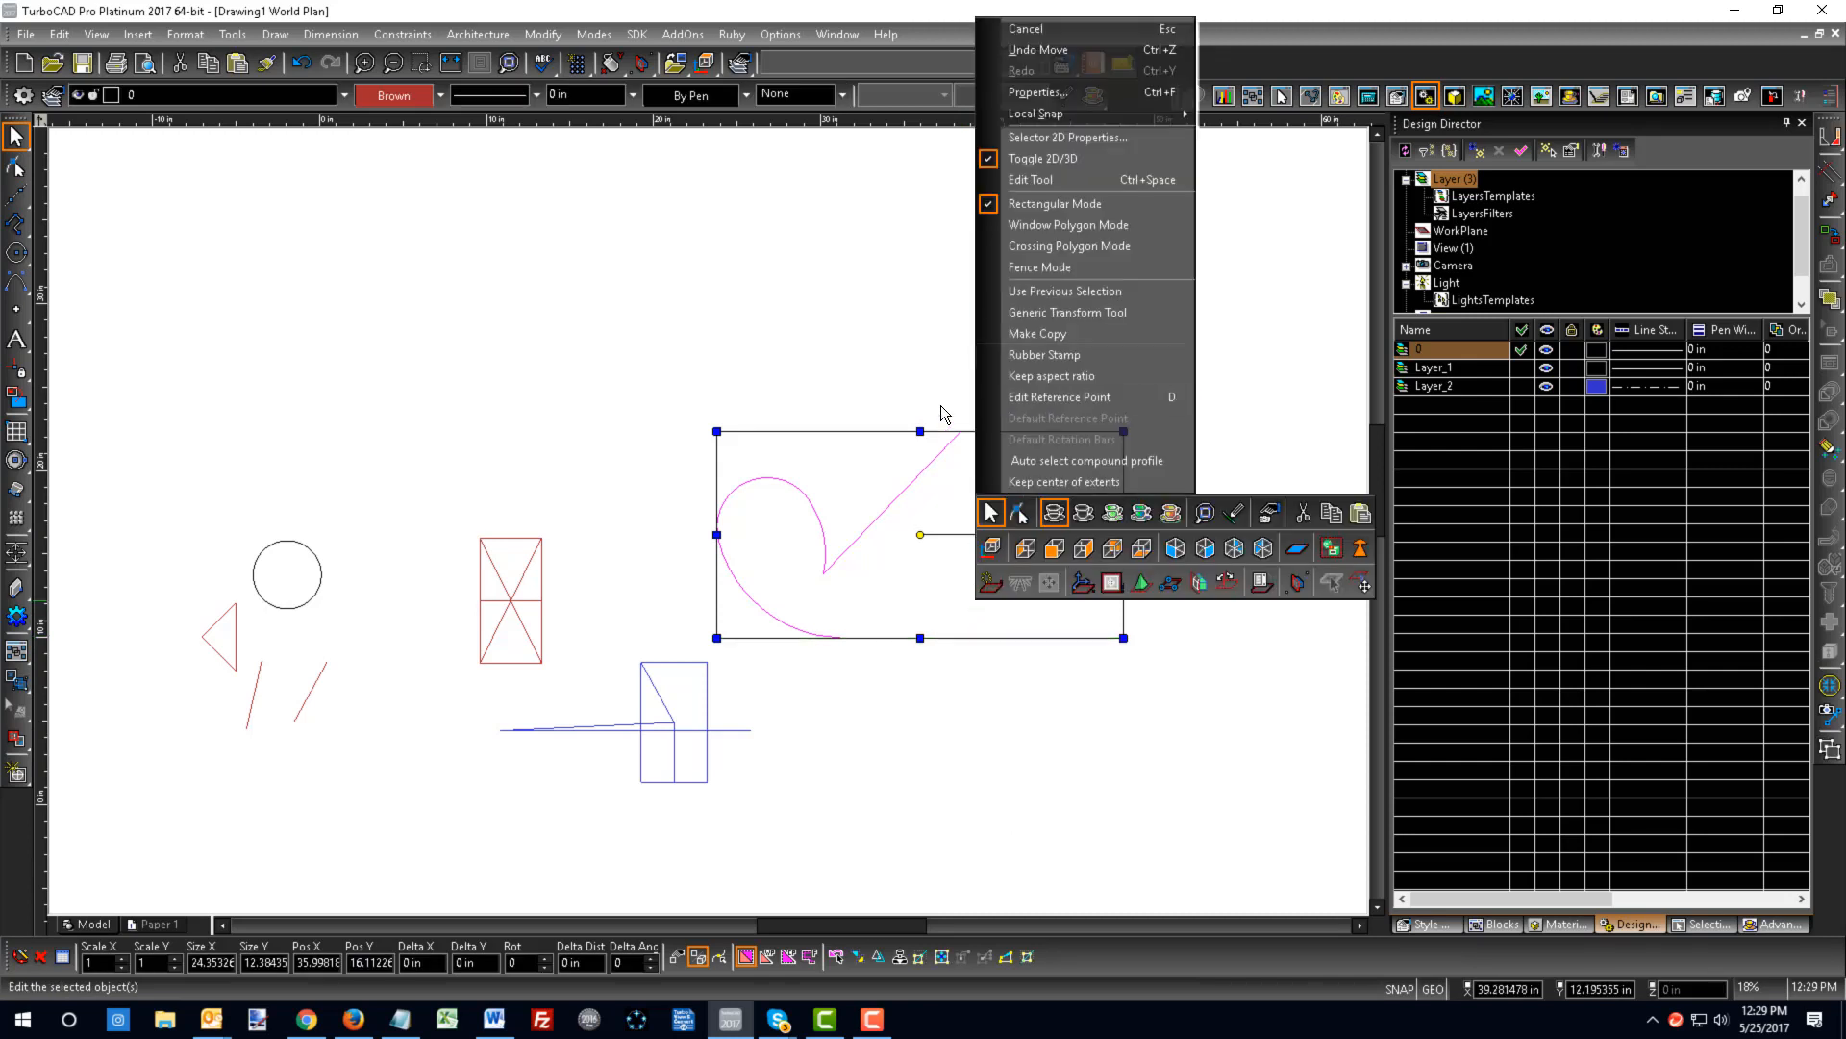
click(1052, 181)
key(space)
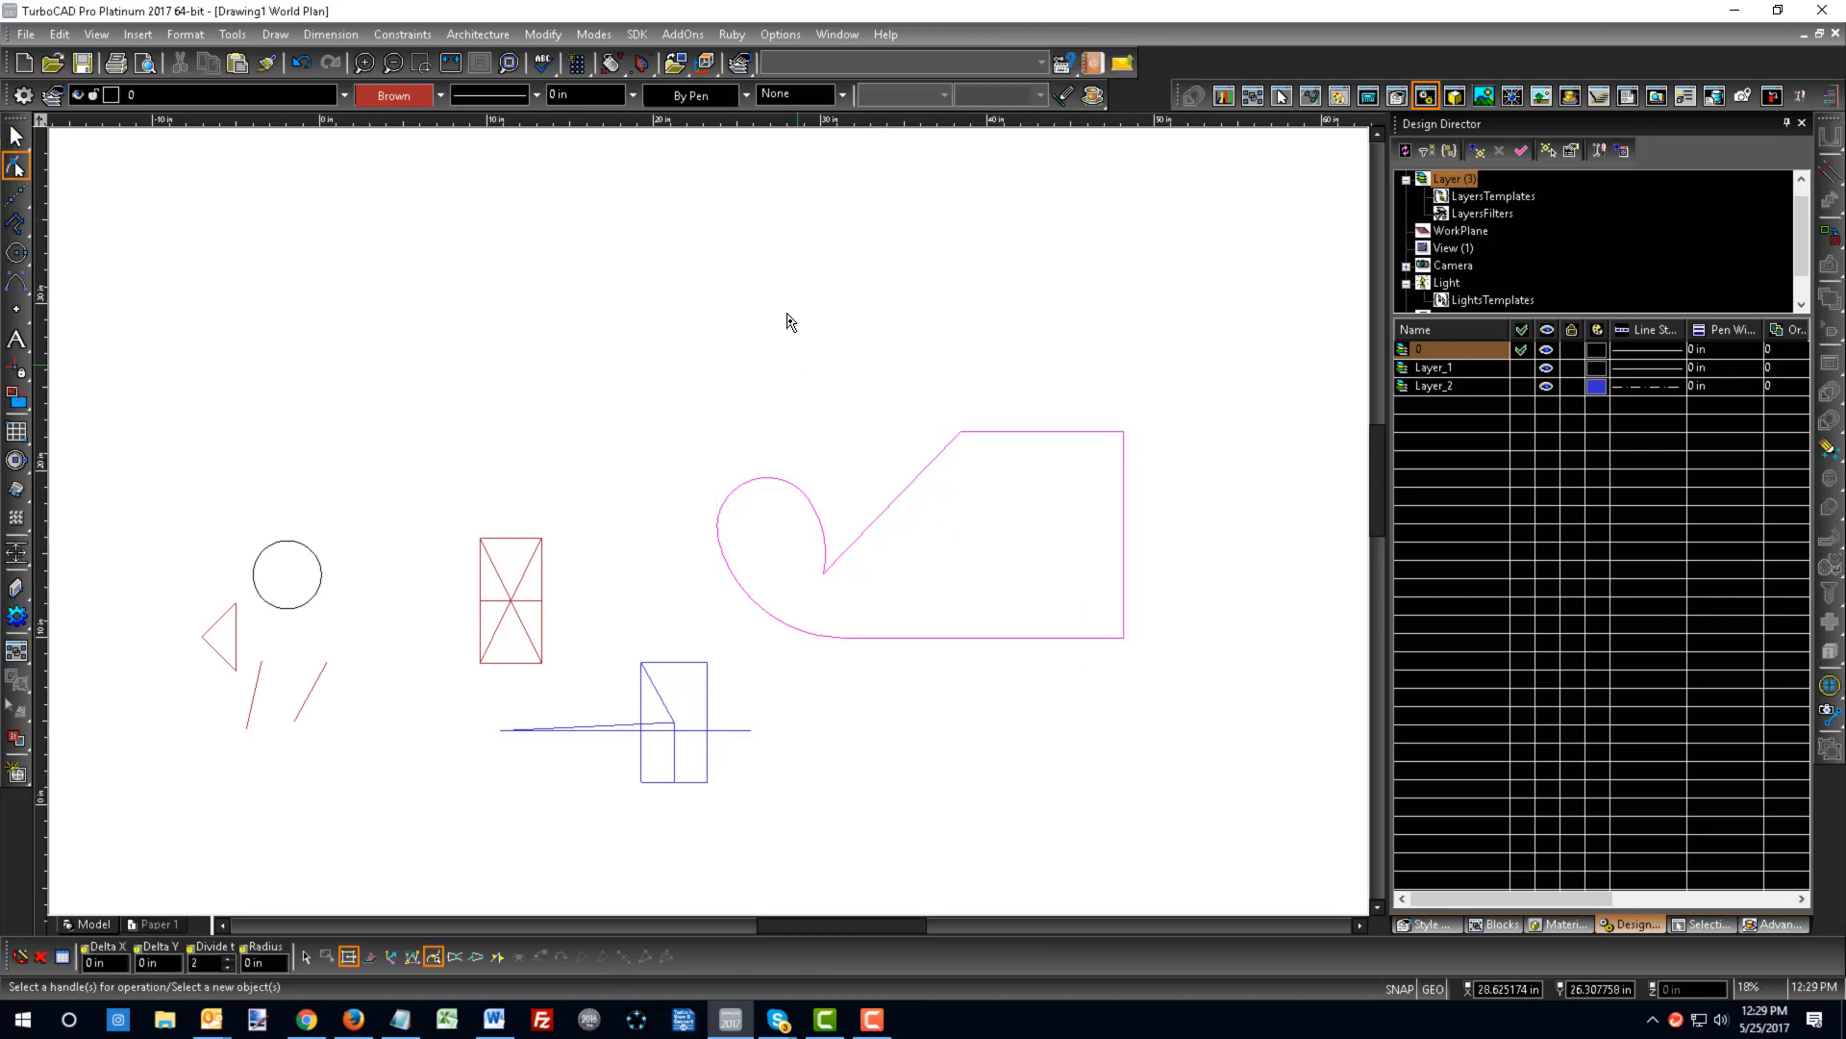
right_click(786, 302)
click(836, 215)
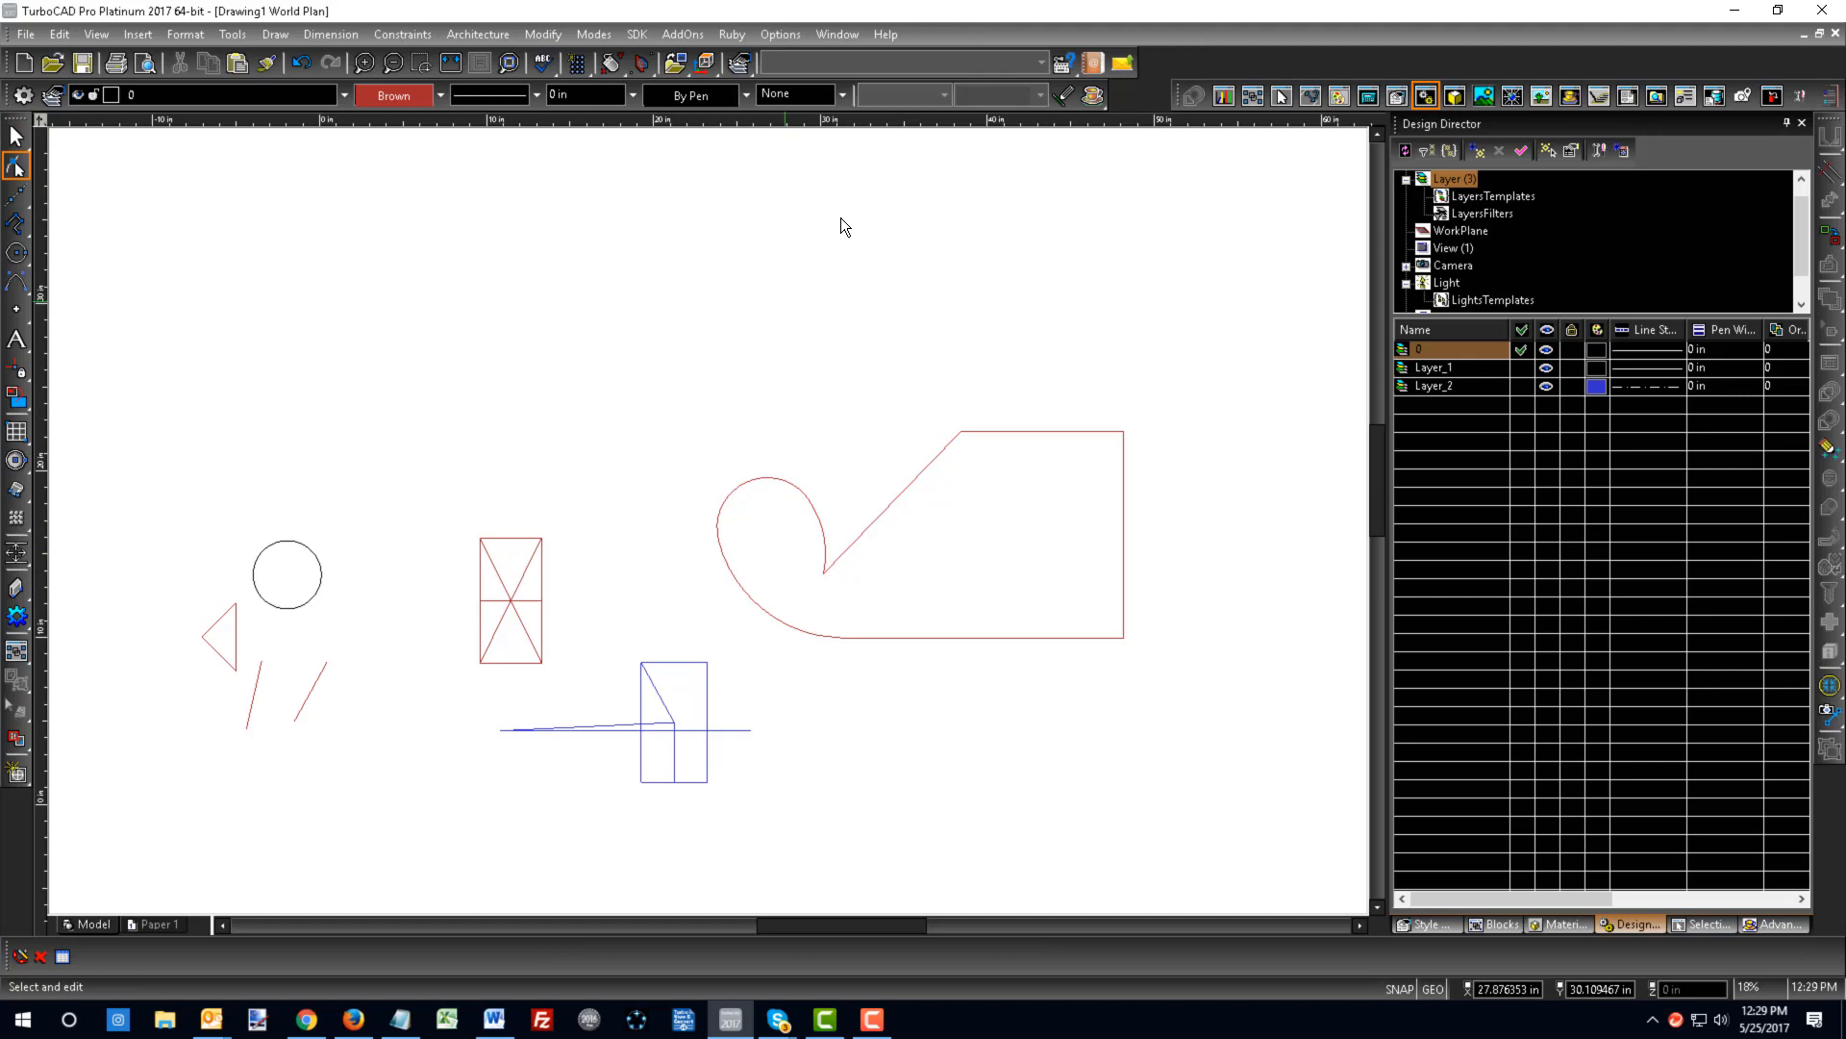
click(1017, 431)
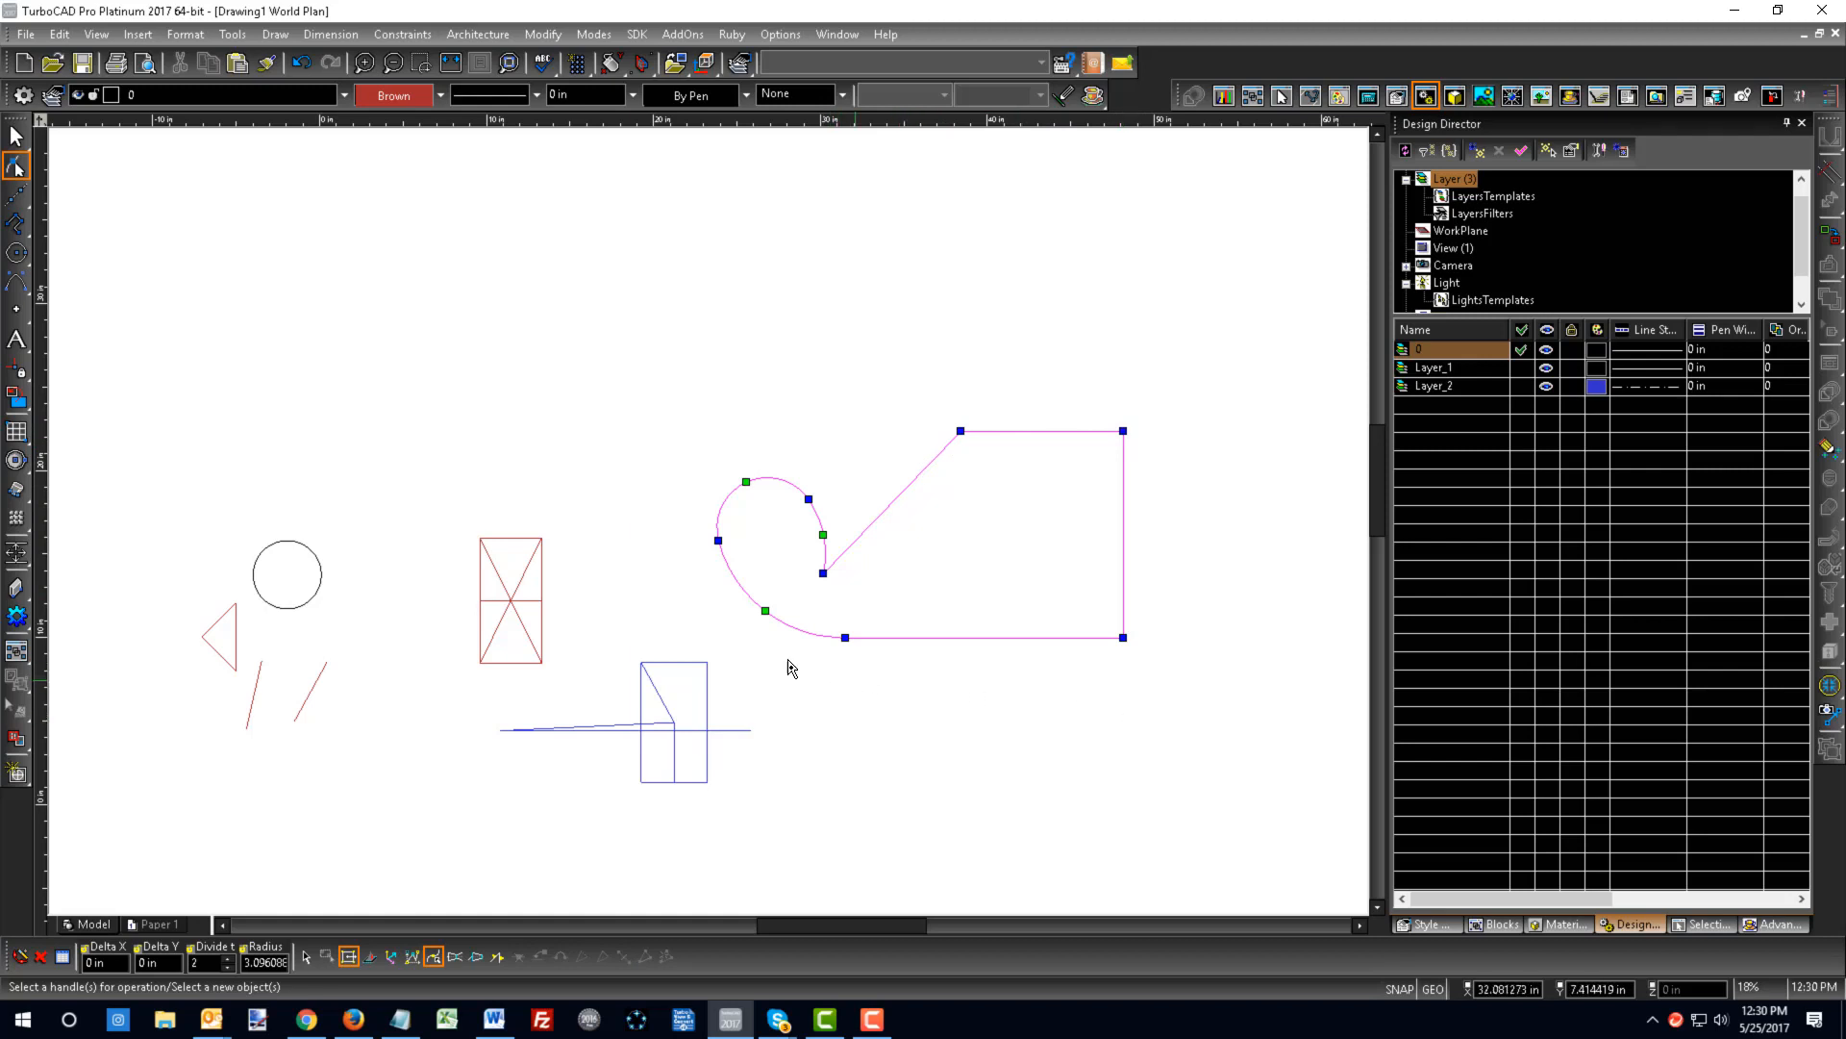
- Reshape the polyline's curved end by moving its outer arc node left and pulling the two adjoining arcs' midpoint nodes outward
drag(718, 541, 737, 637)
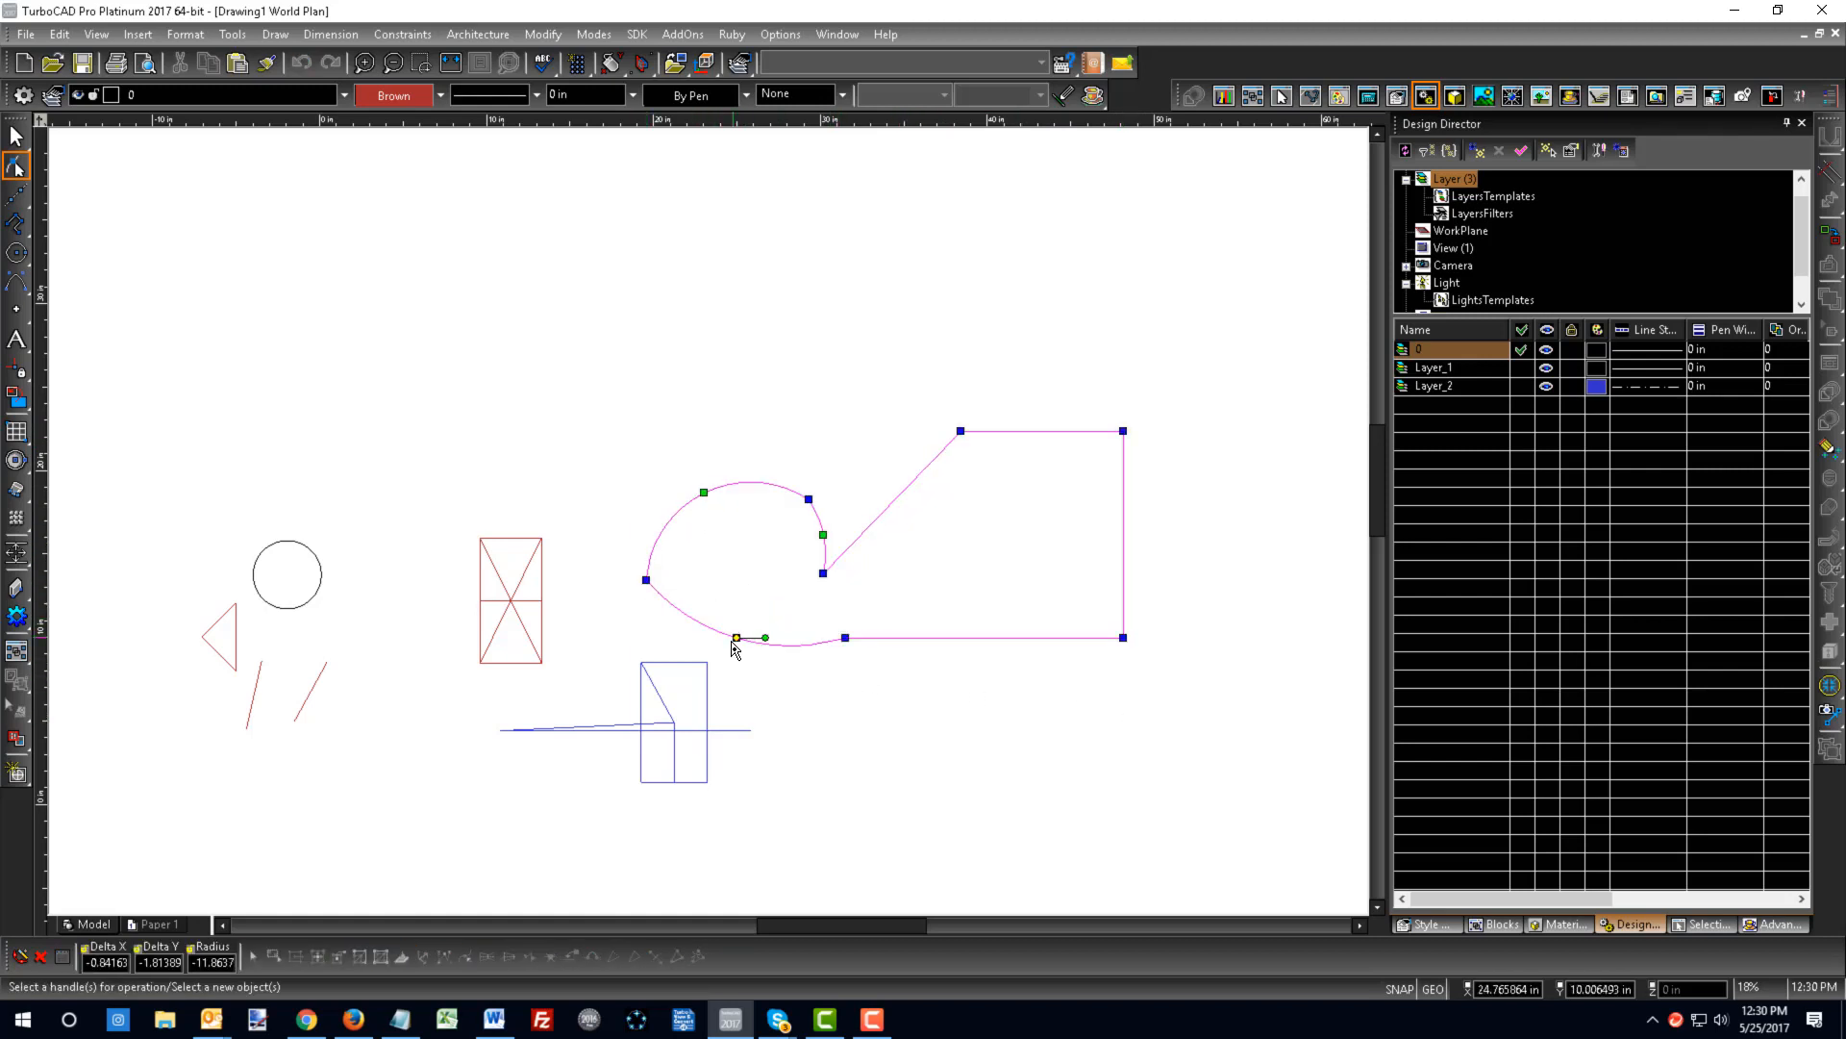
click(735, 666)
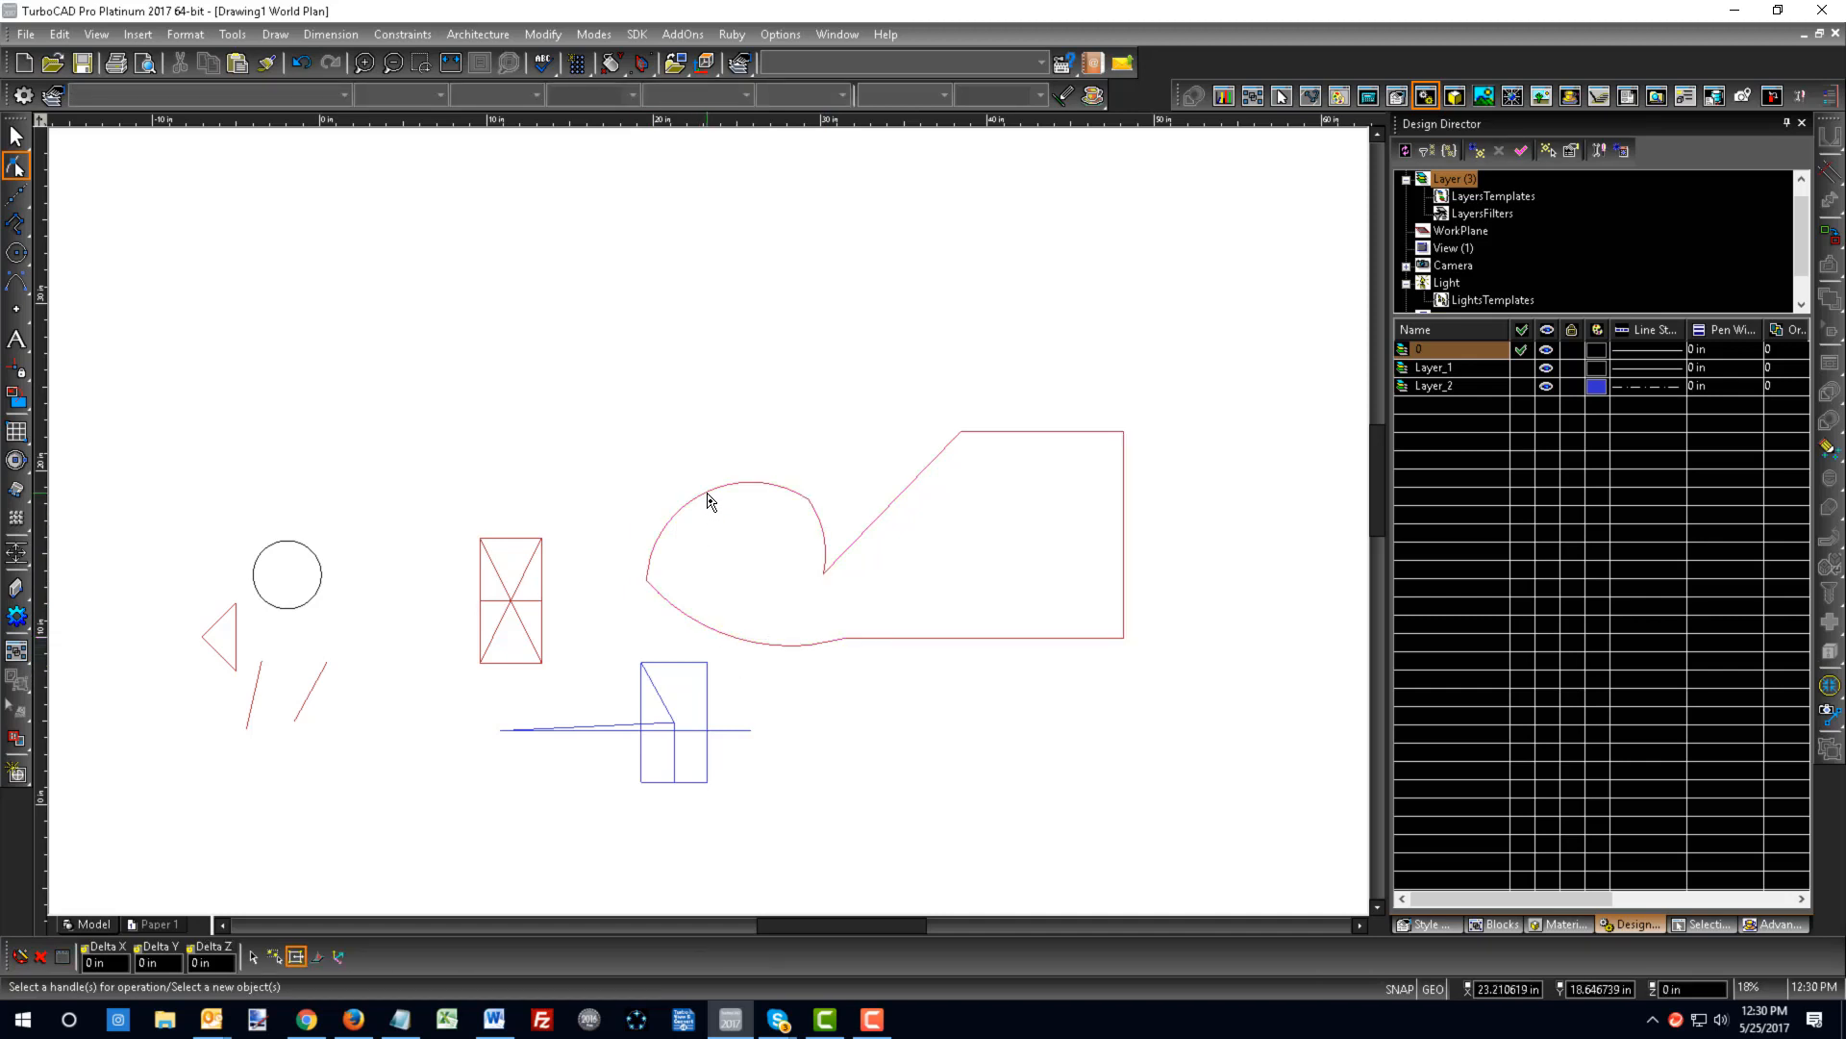
click(708, 493)
drag(706, 494, 616, 415)
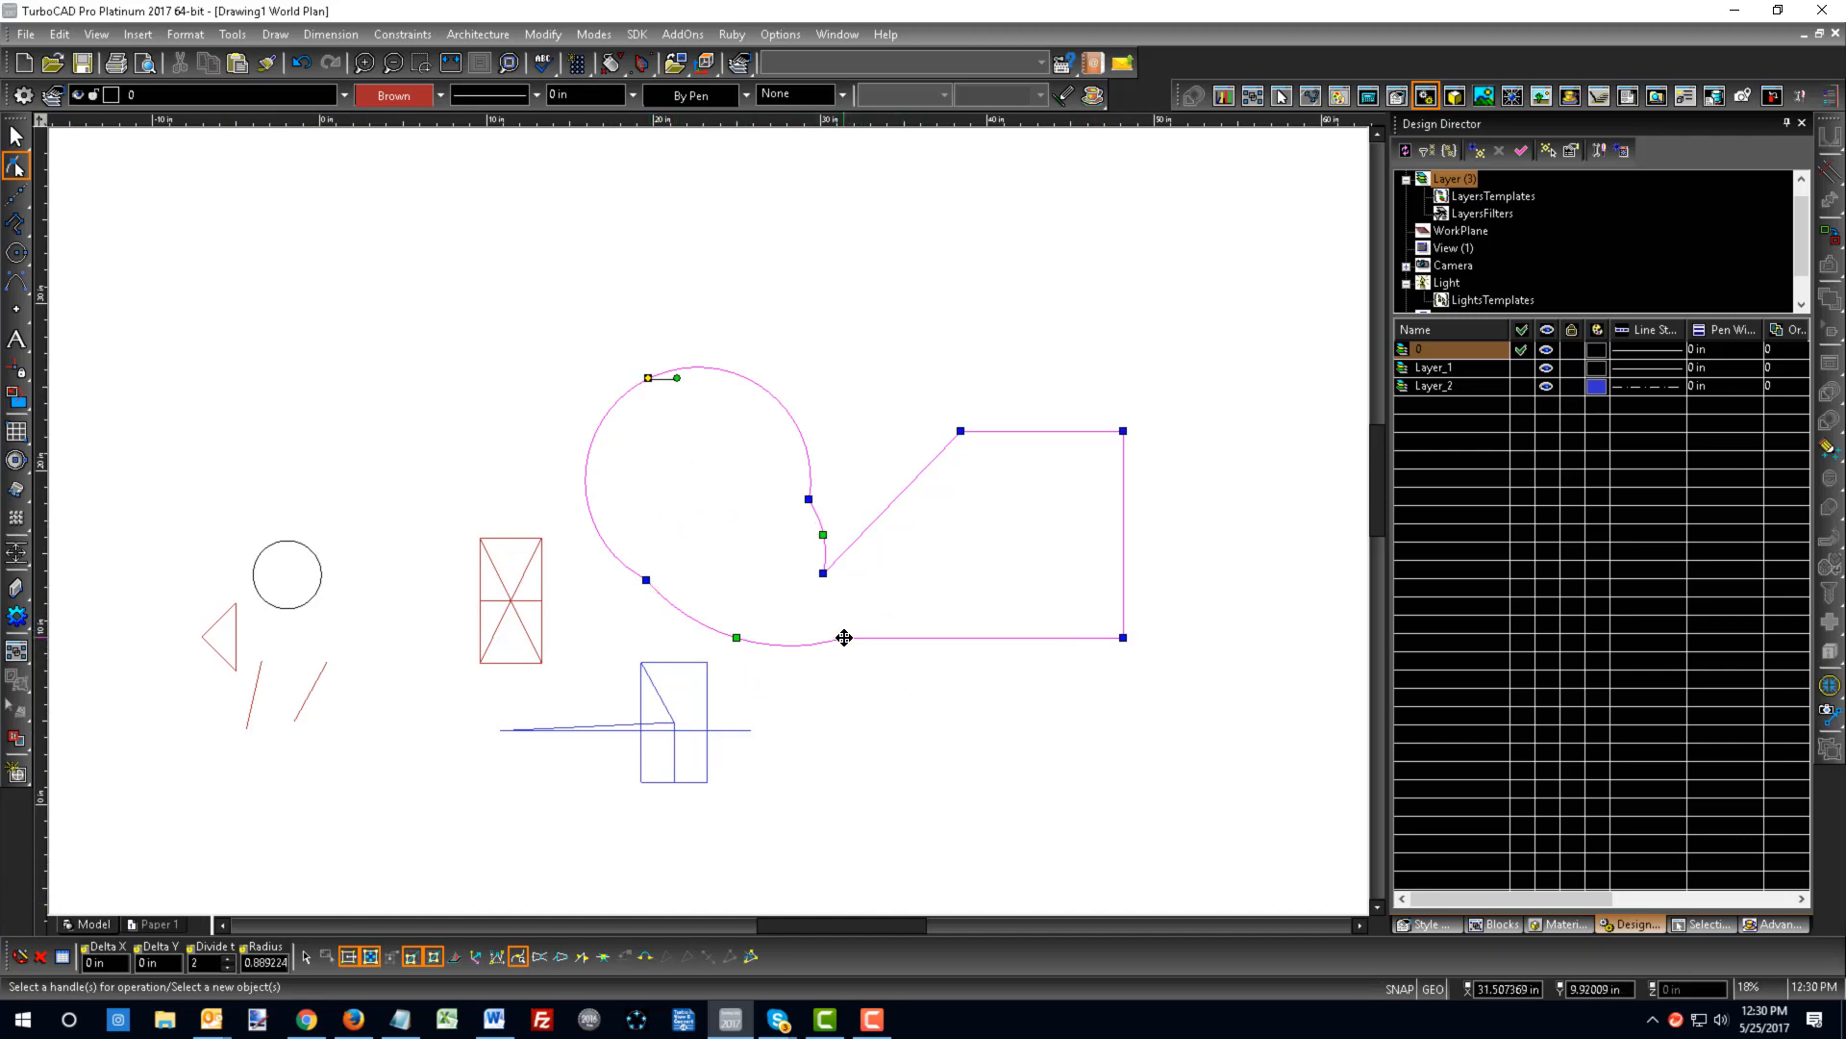
- Try moving the node between the lower arc and the horizontal segment downward, undo the move, and clear the selection
drag(844, 637, 864, 743)
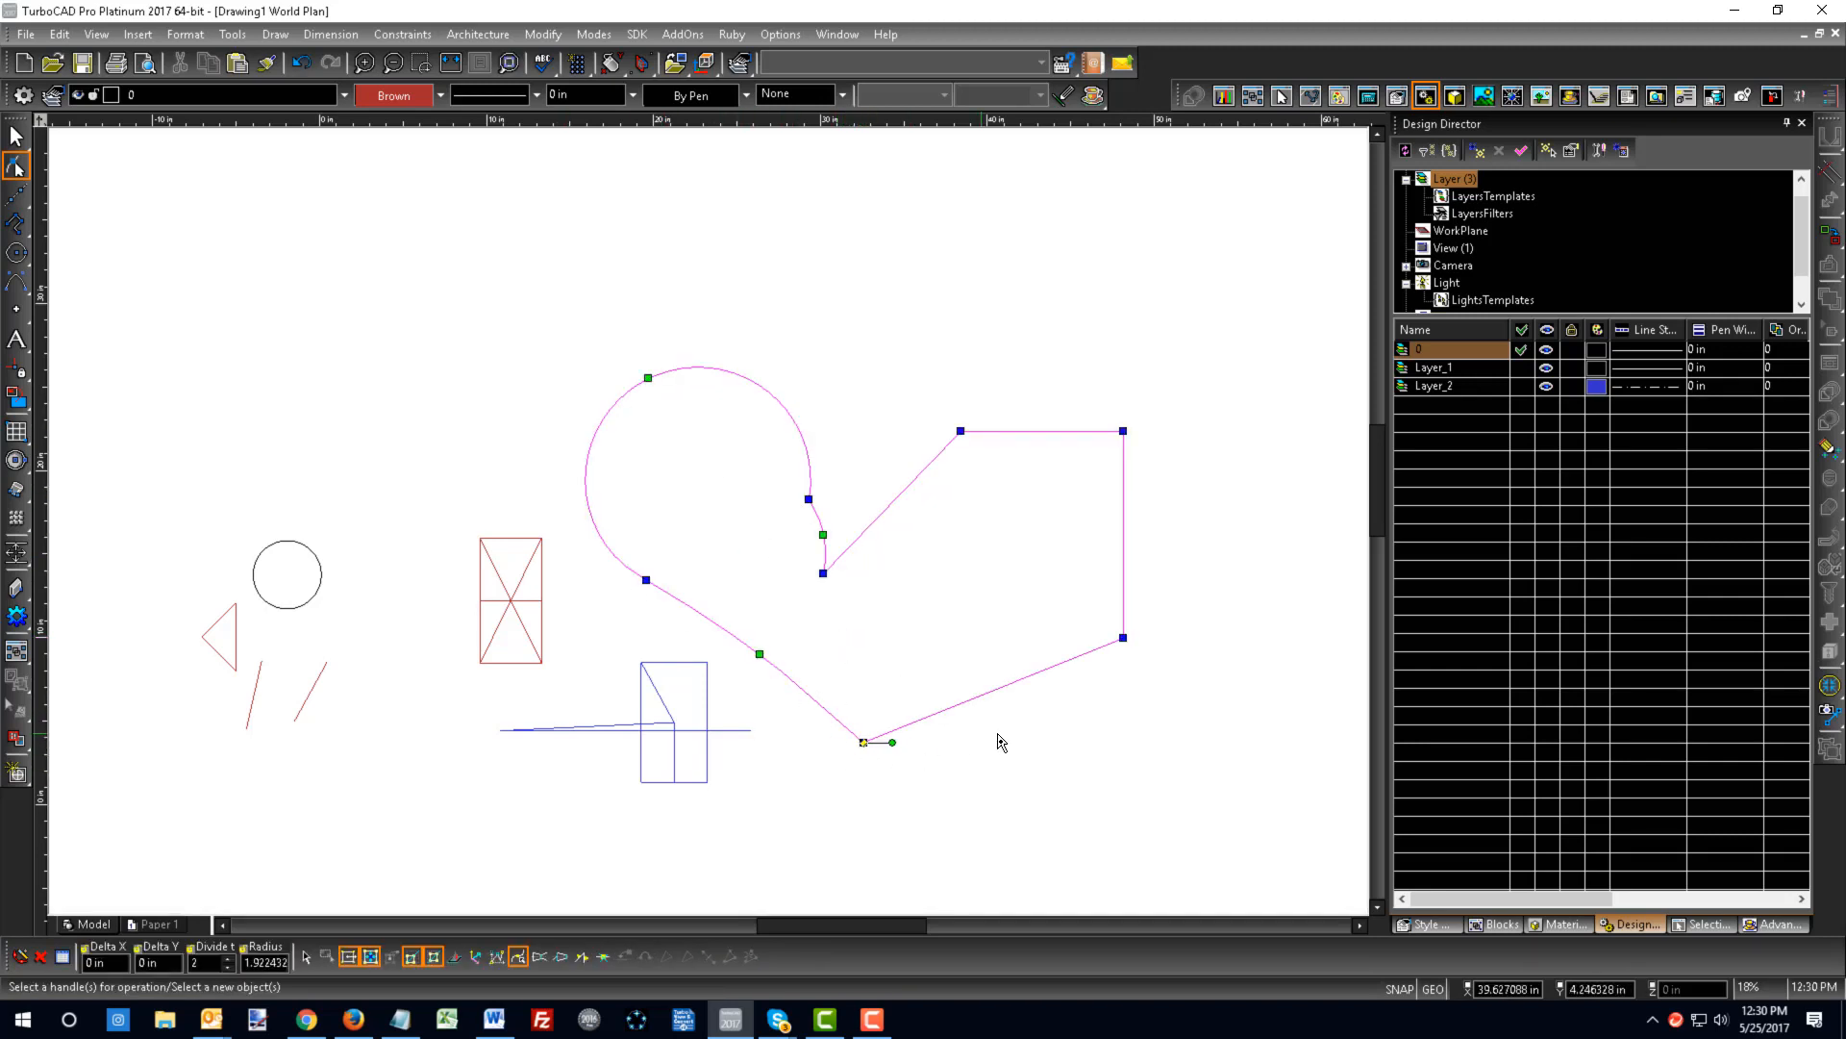
key(Delete)
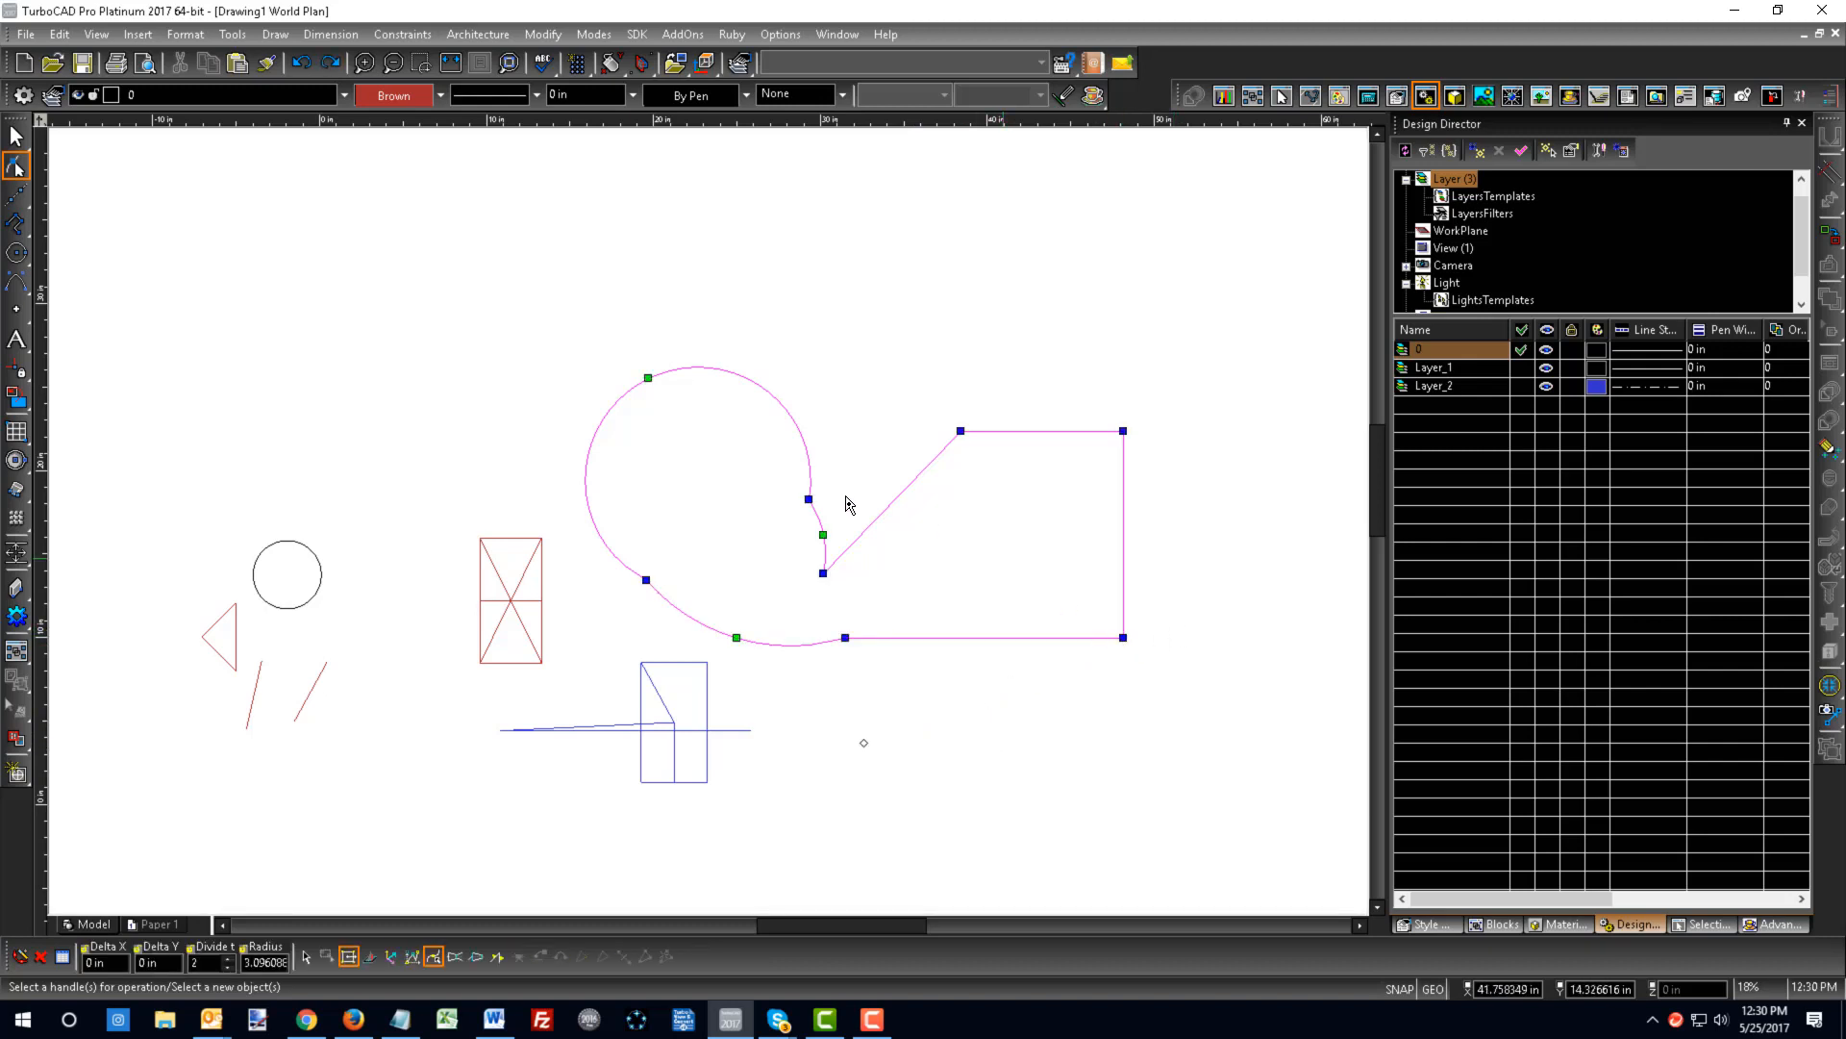
mouse_move(648, 378)
mouse_down()
mouse_move(523, 344)
mouse_move(626, 374)
mouse_move(627, 398)
mouse_up()
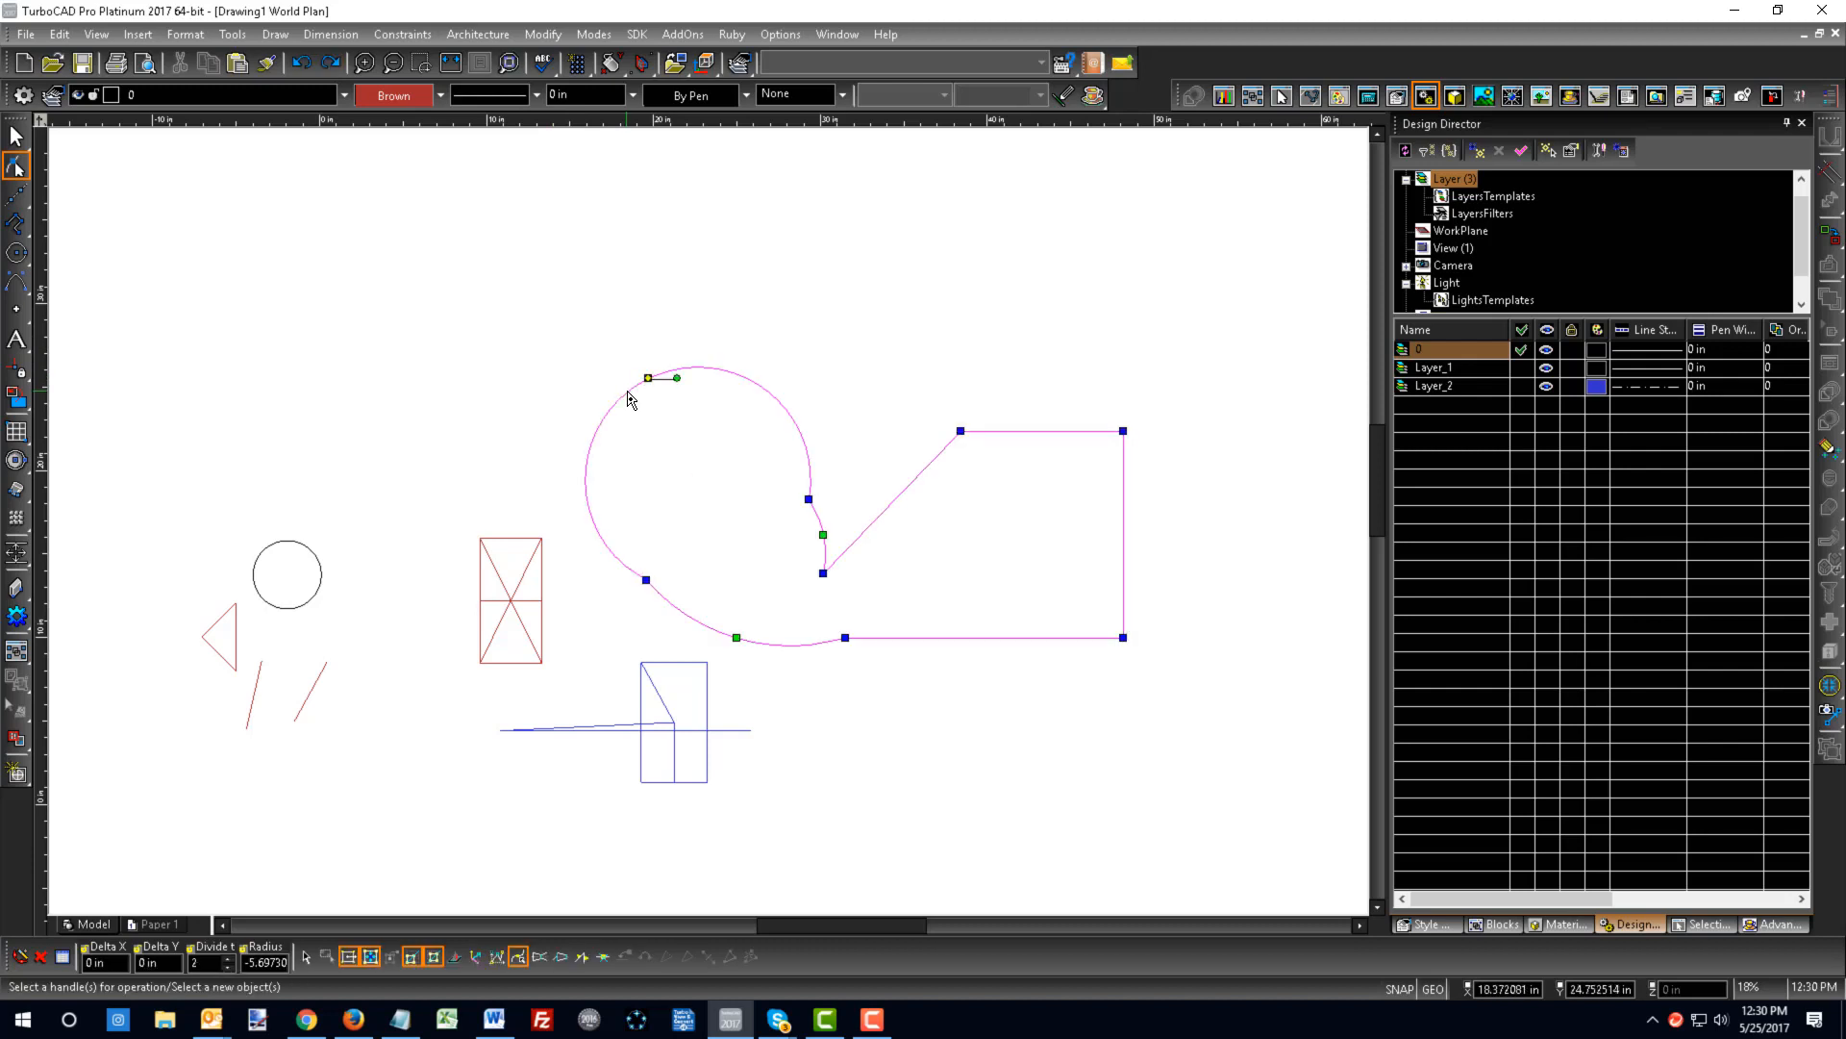
key(Escape)
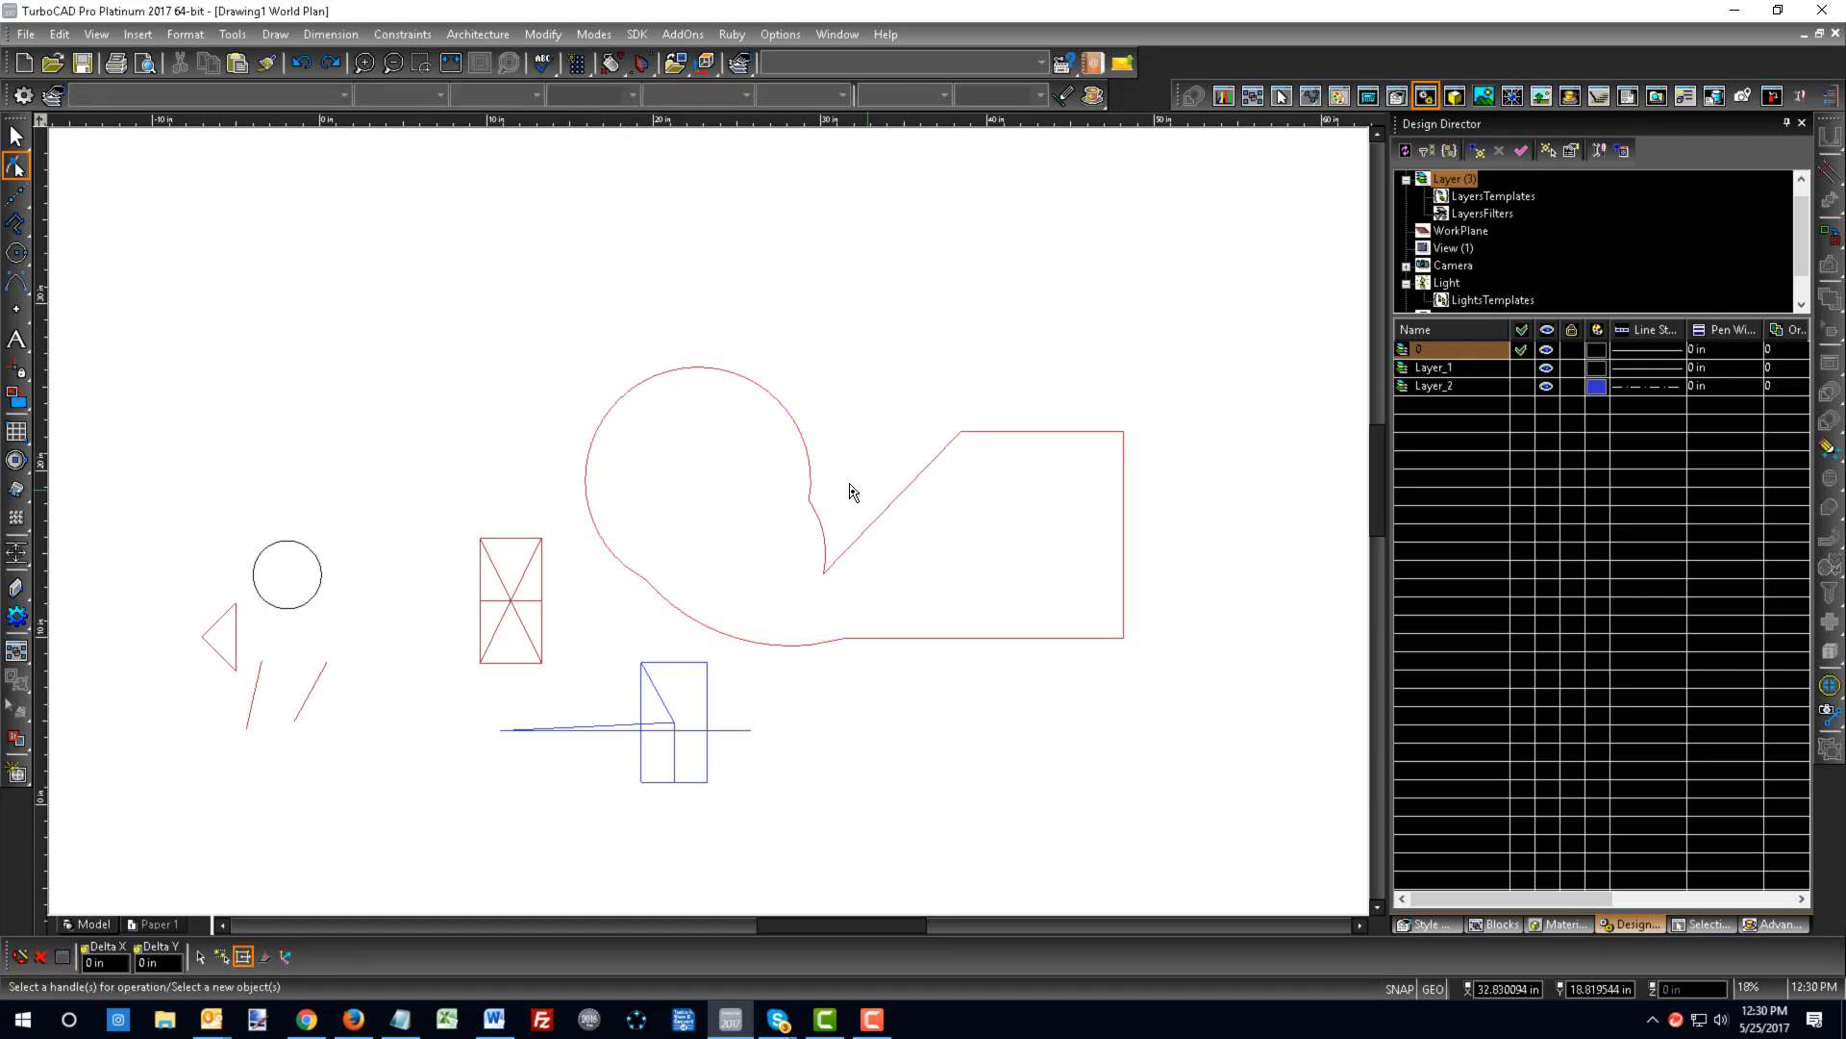
- Delete the polyline's three arc midpoint nodes to straighten its arcs, and move the inner notch node above the shape
click(1025, 432)
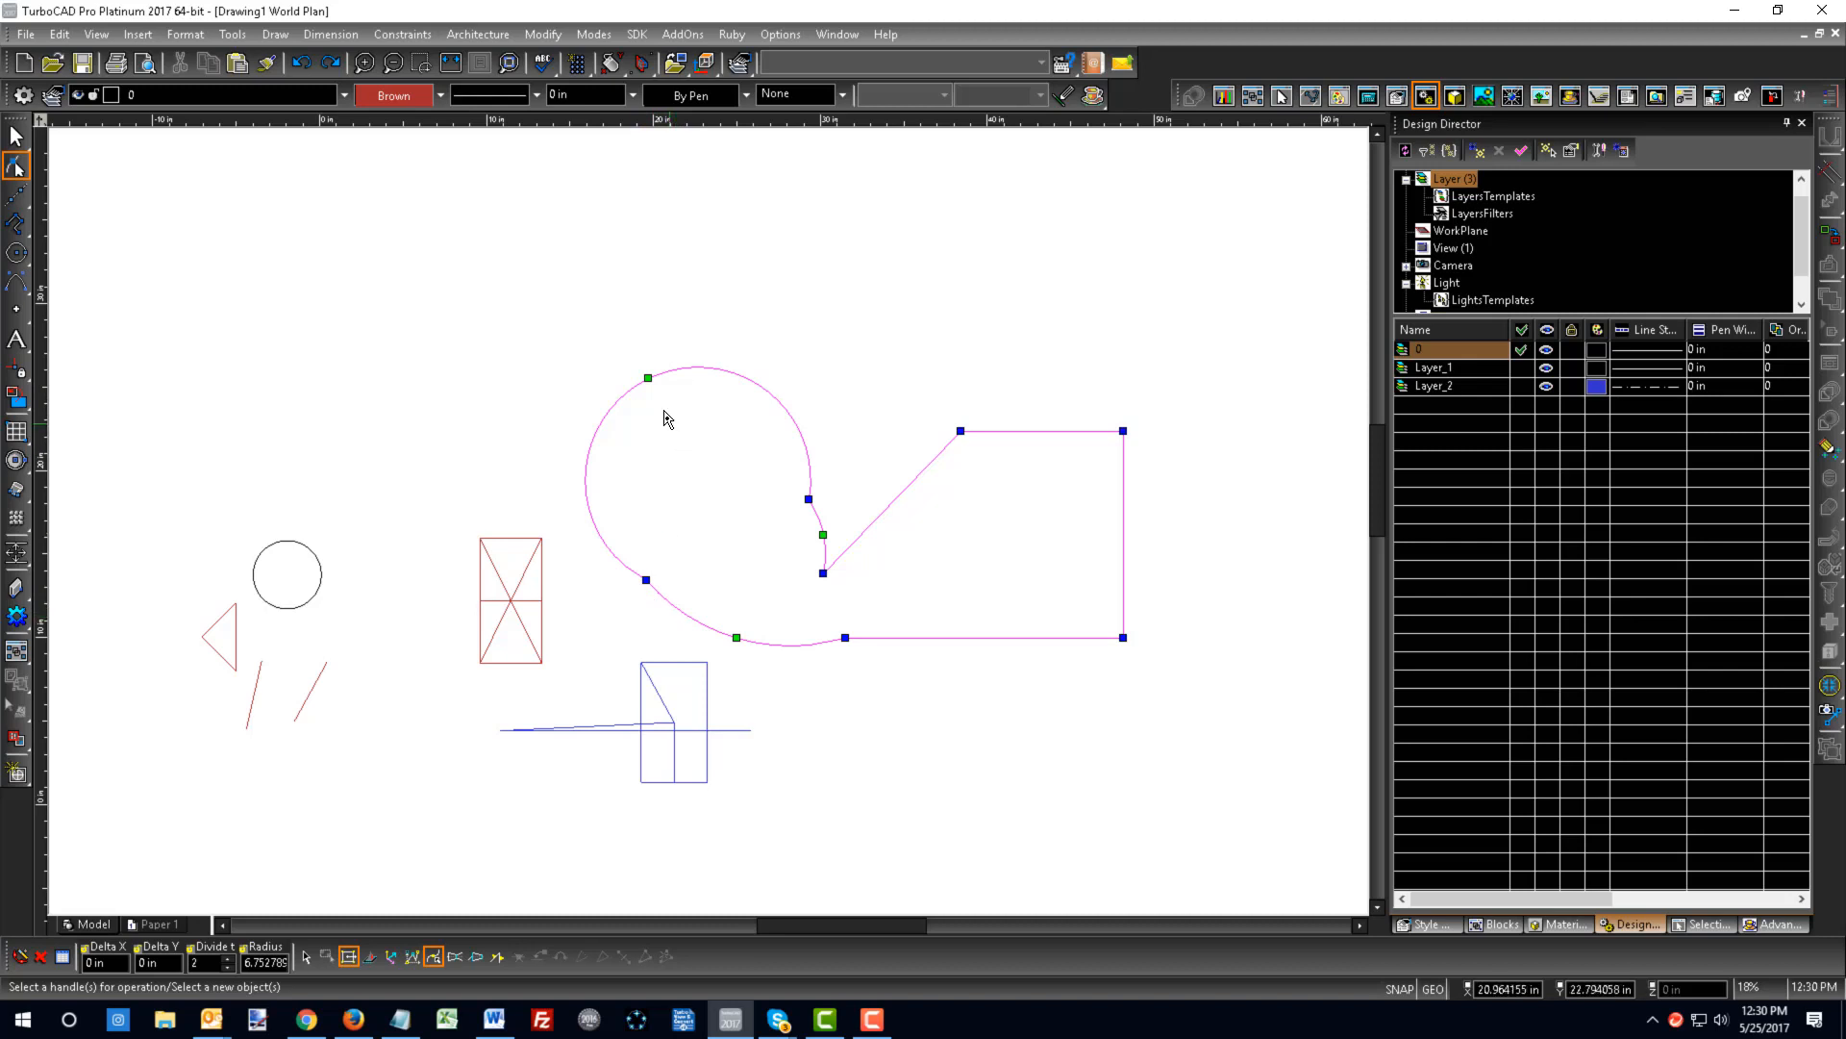
key(Delete)
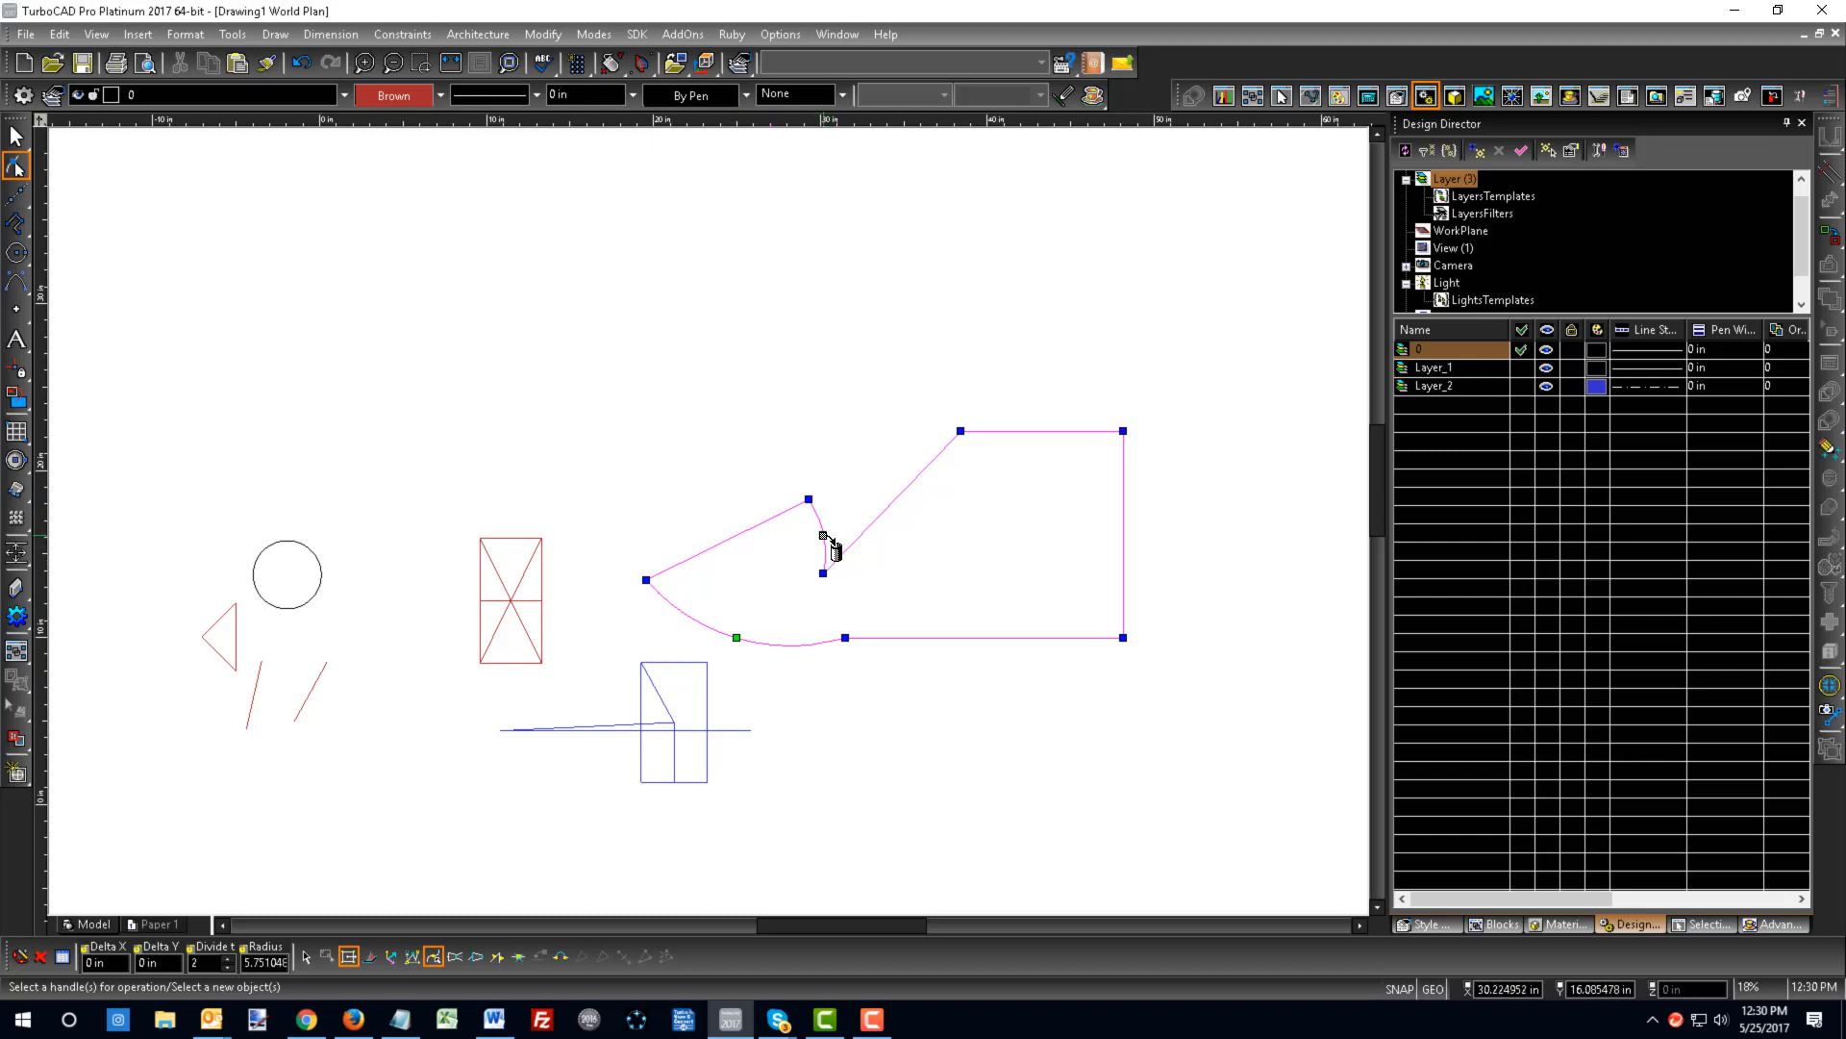
key(Delete)
key(Delete)
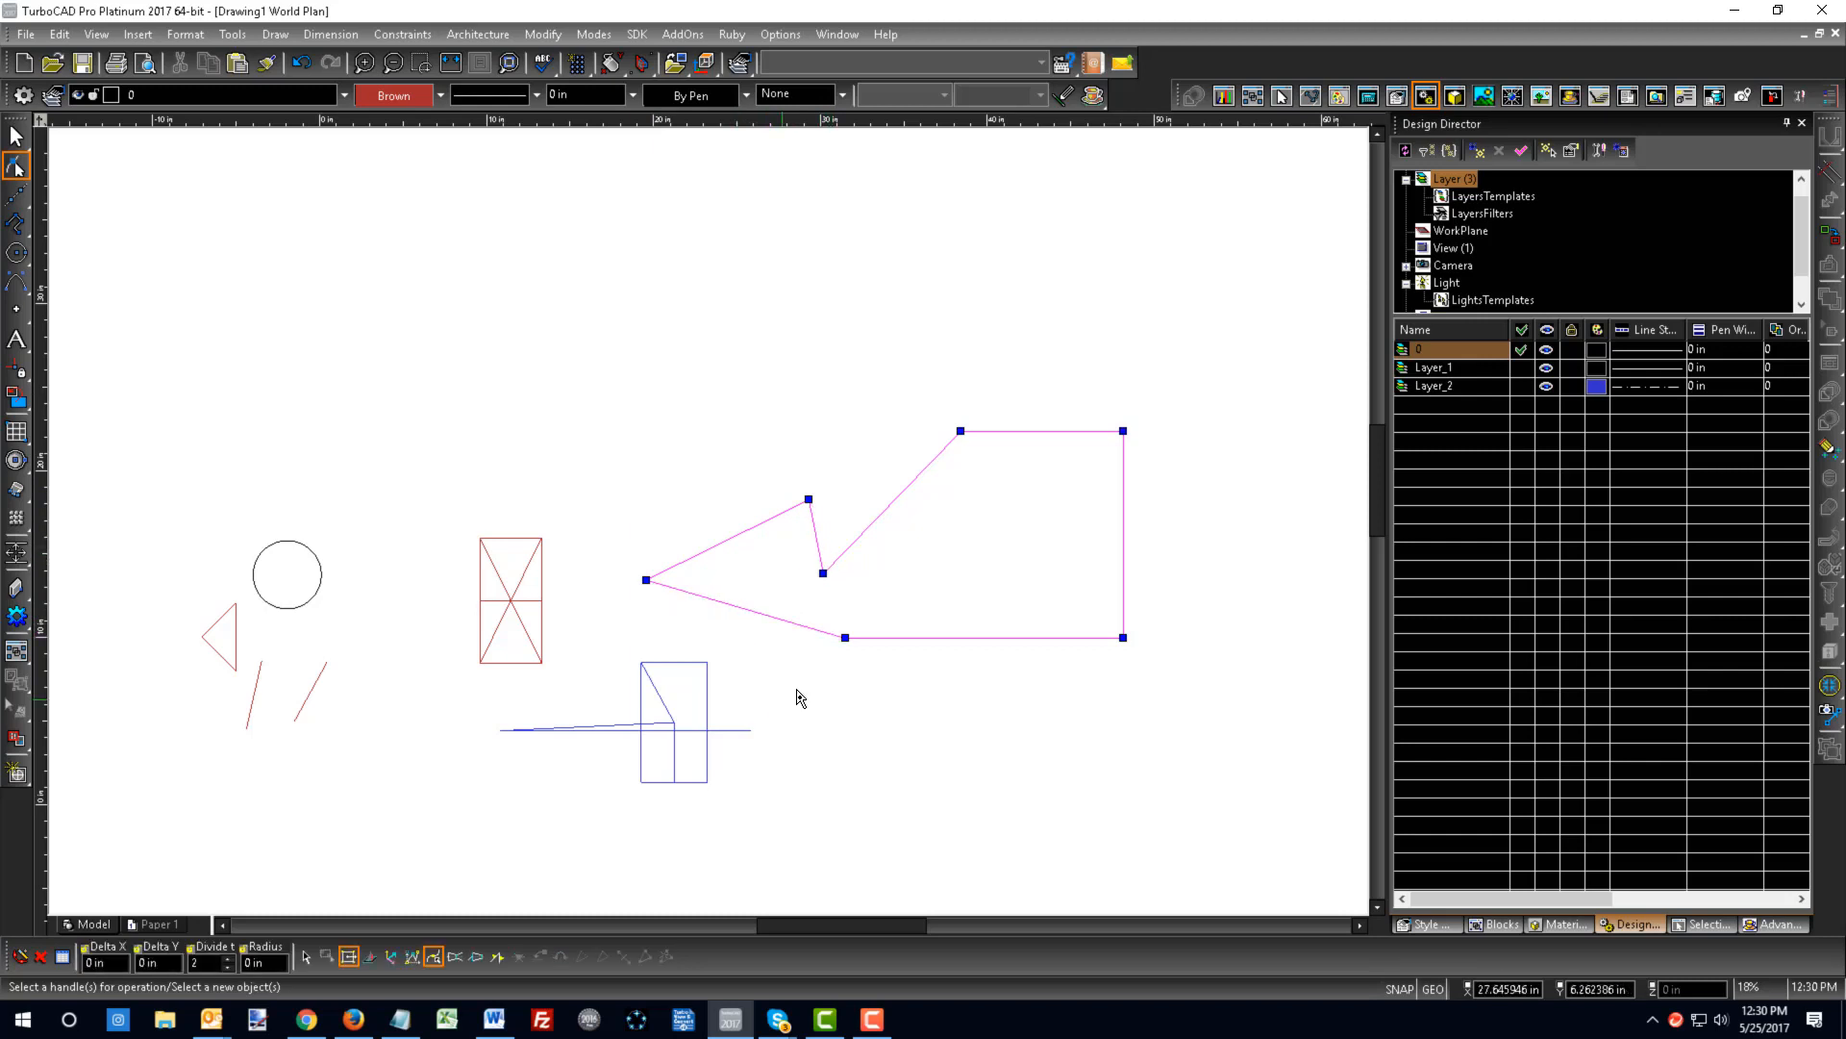
click(823, 573)
click(833, 402)
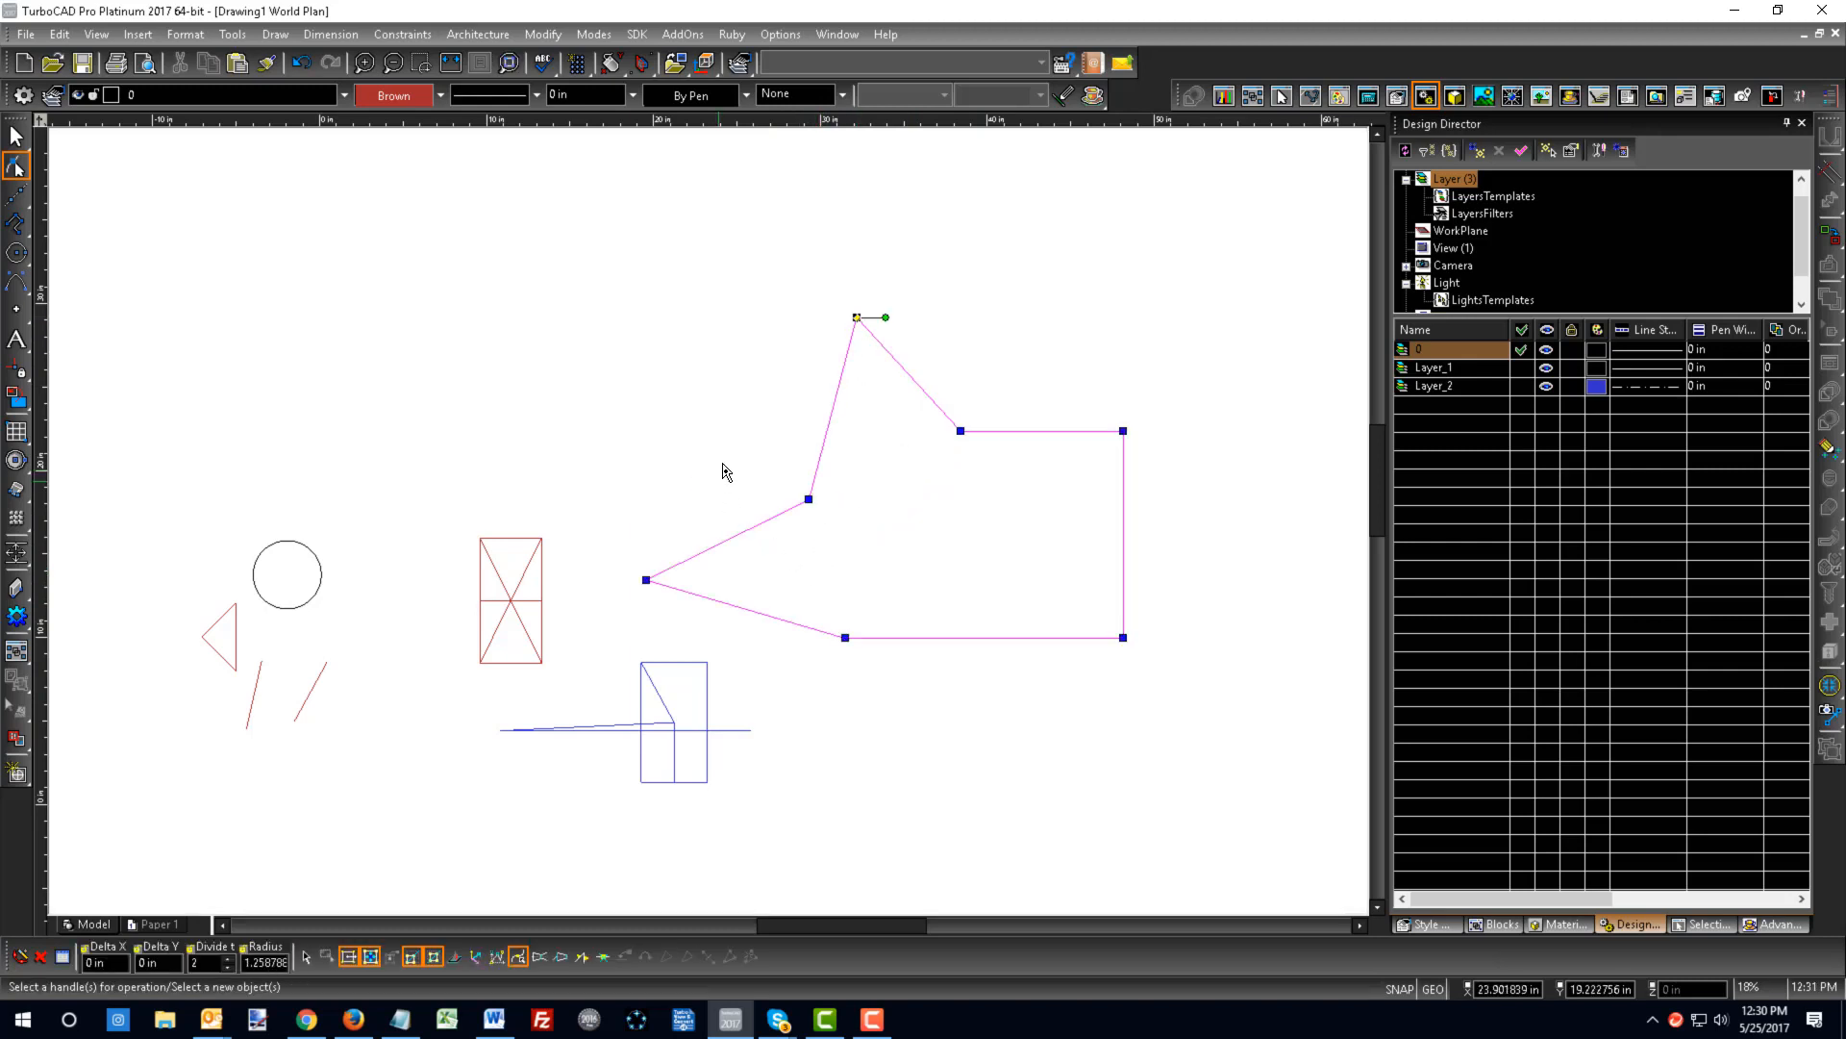
- Select the node just below the new peak with a window, move it up and left, and finish editing the polyline
drag(710, 440, 849, 569)
scroll(741, 673, up, 2)
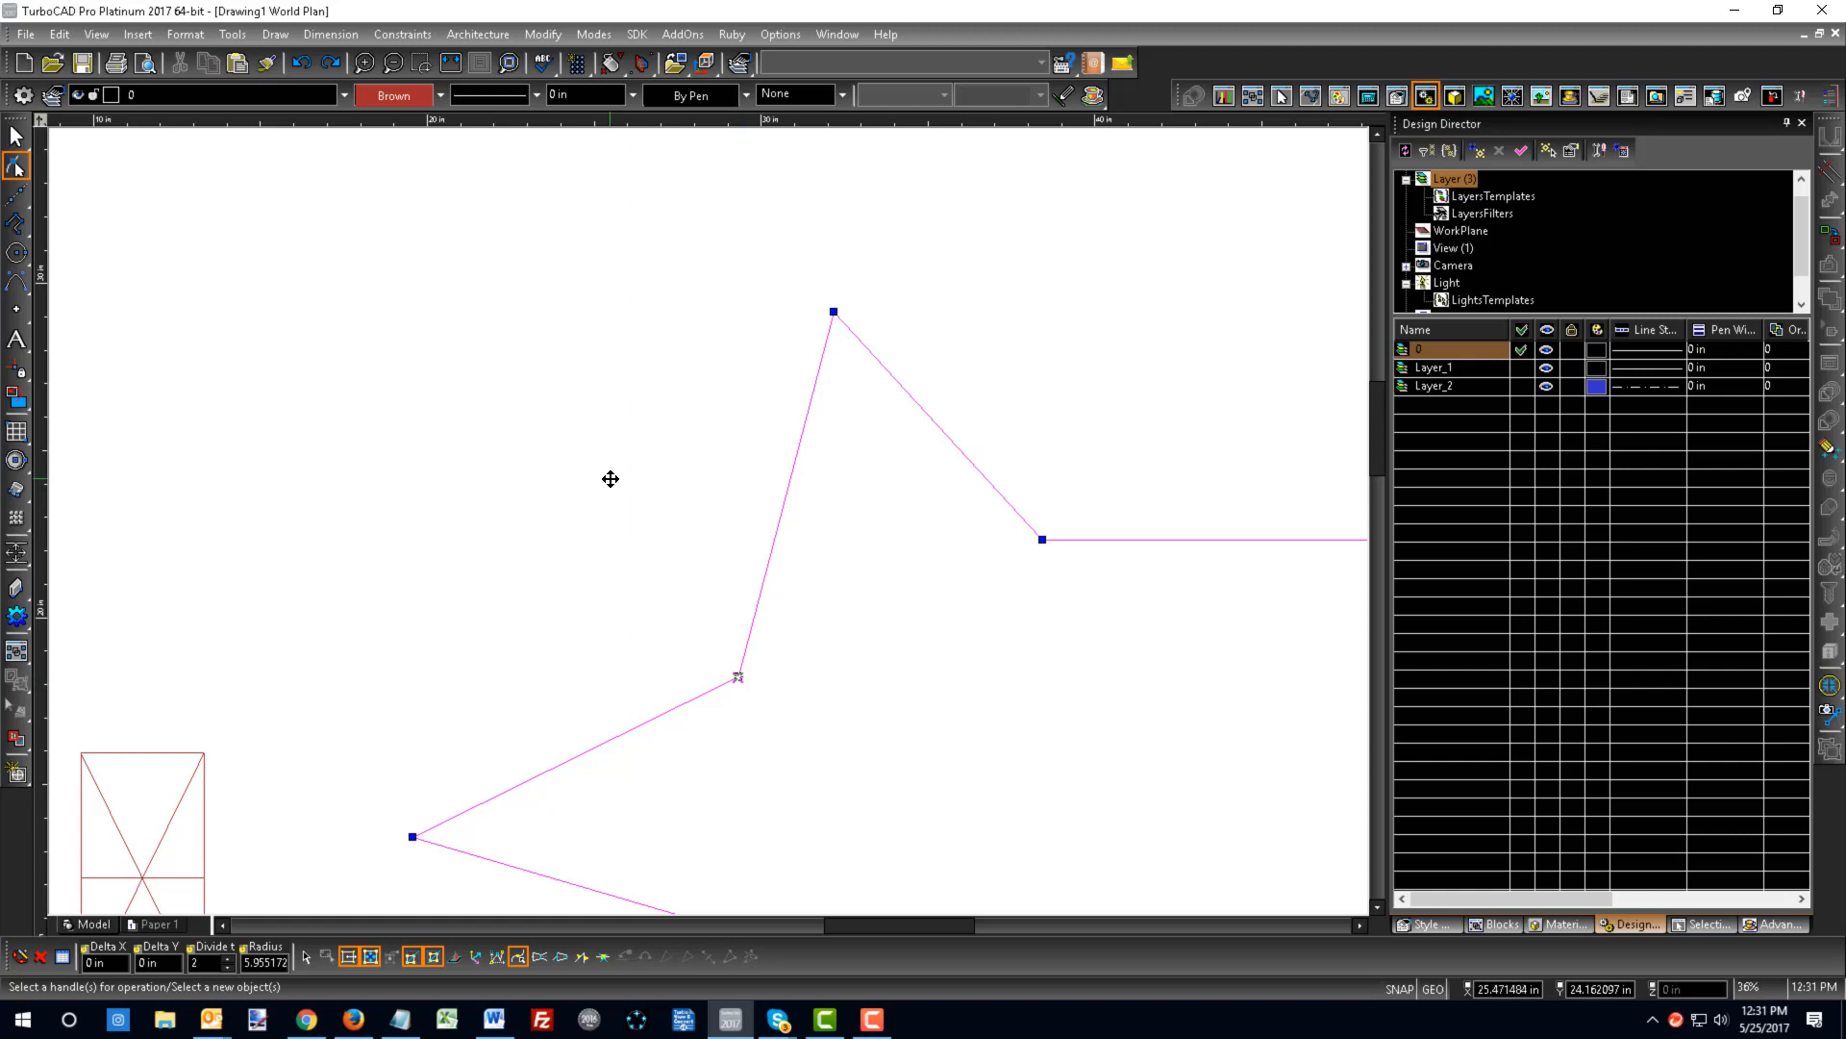
key(Tab)
text(2)
key(Tab)
text(2)
key(Return)
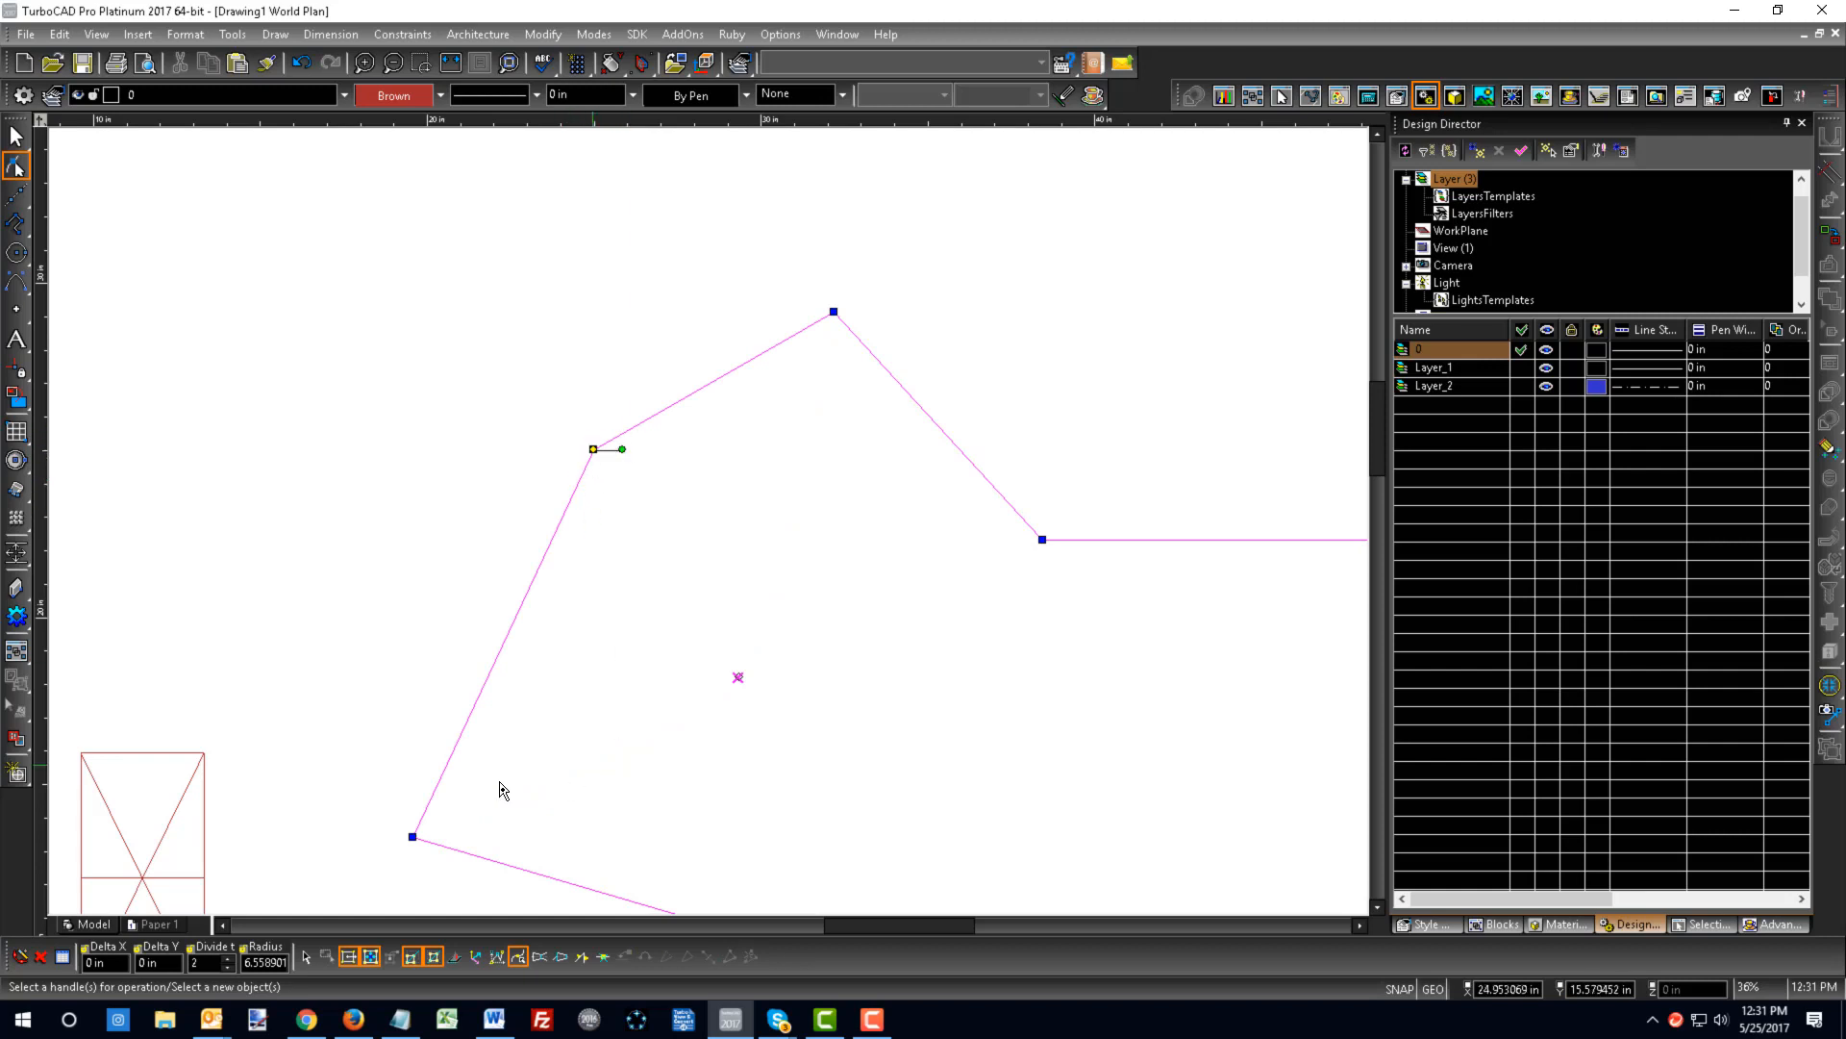
click(547, 404)
right_click(545, 403)
click(560, 317)
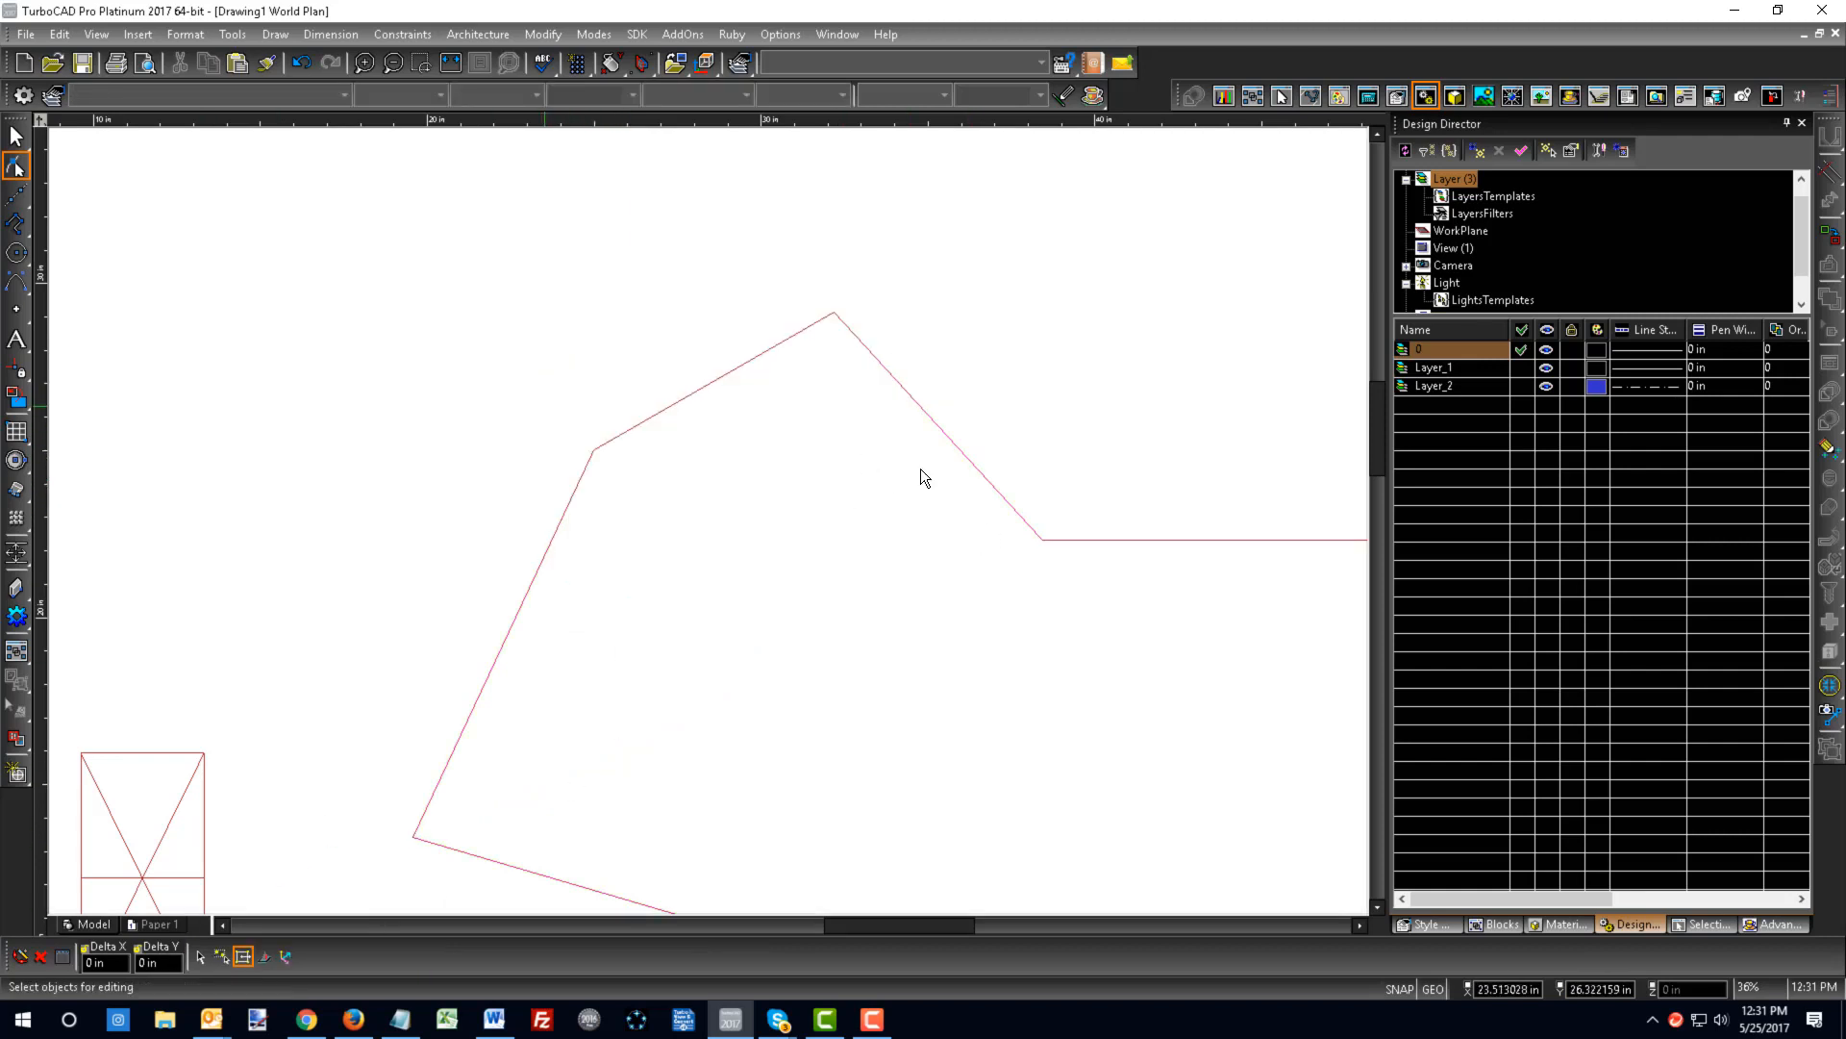
- Select the reshaped polyline and move its reference point onto the node at the lower end of its sloping roof segment
click(1076, 544)
scroll(1083, 562, down, 2)
ctrl+click(658, 535)
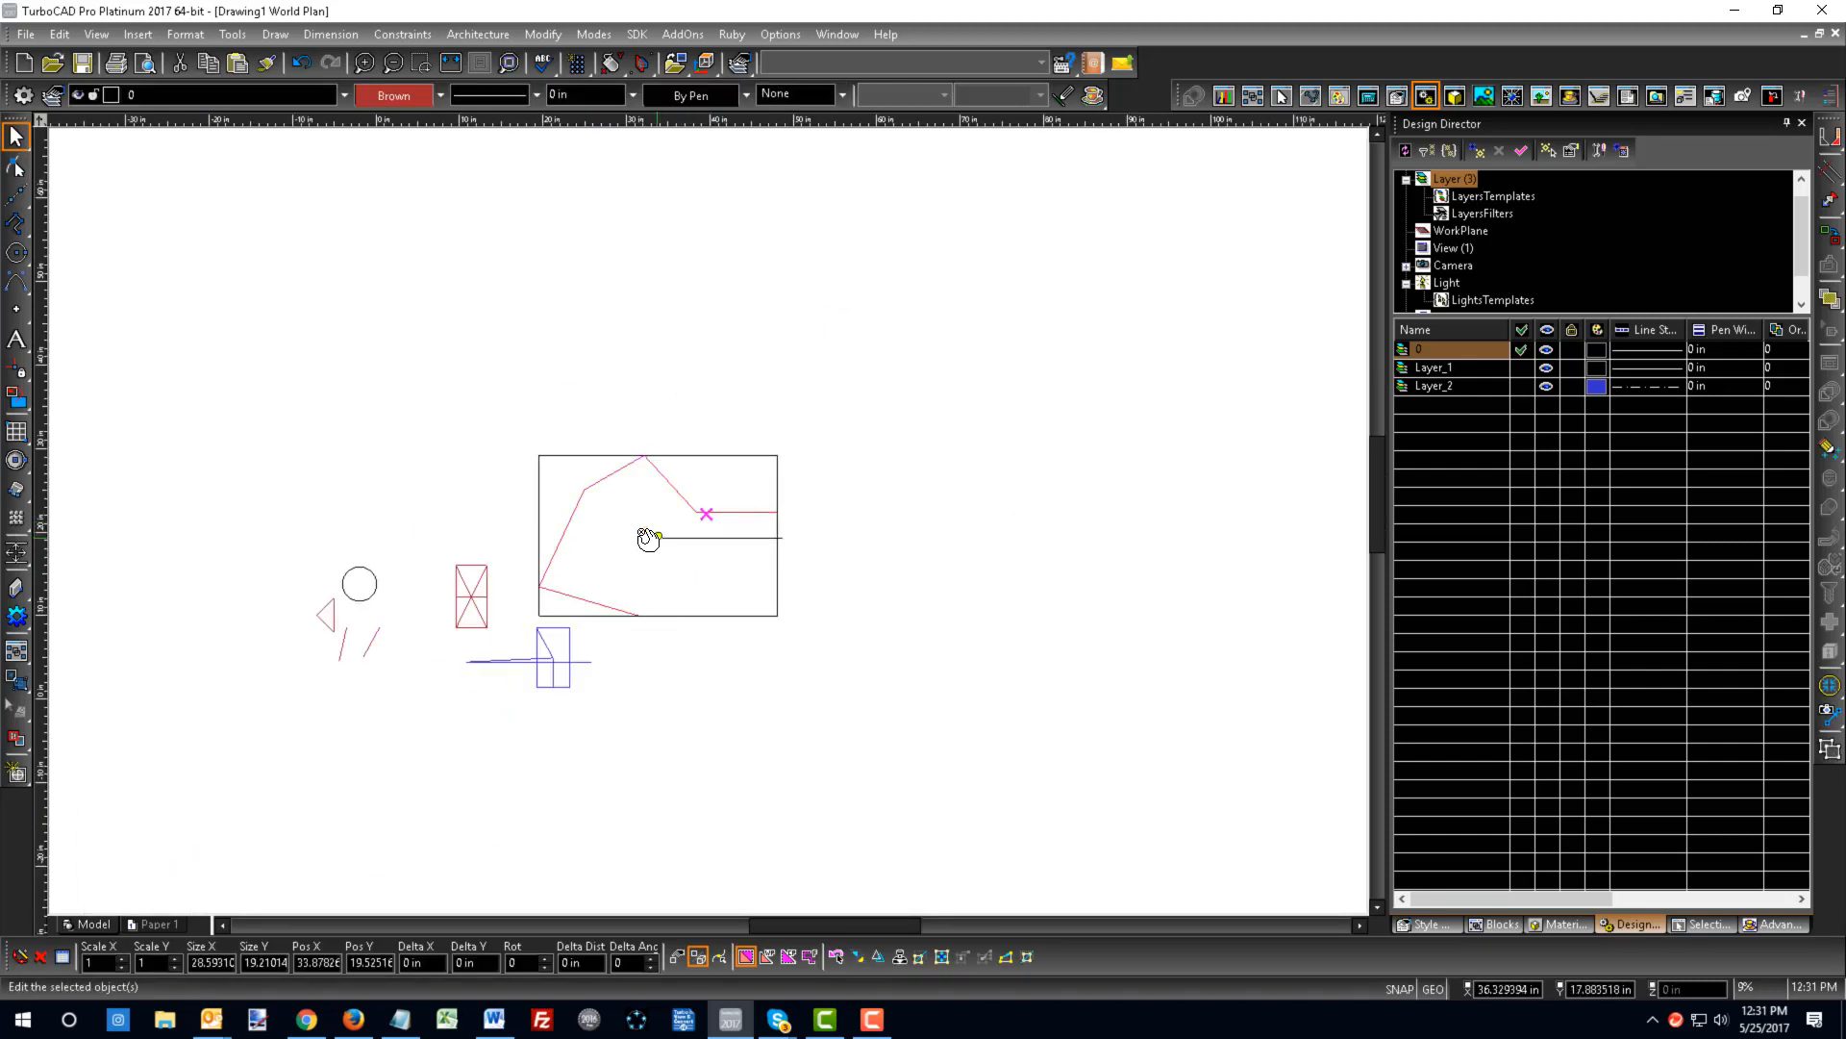
scroll(583, 497, up, 1)
click(721, 524)
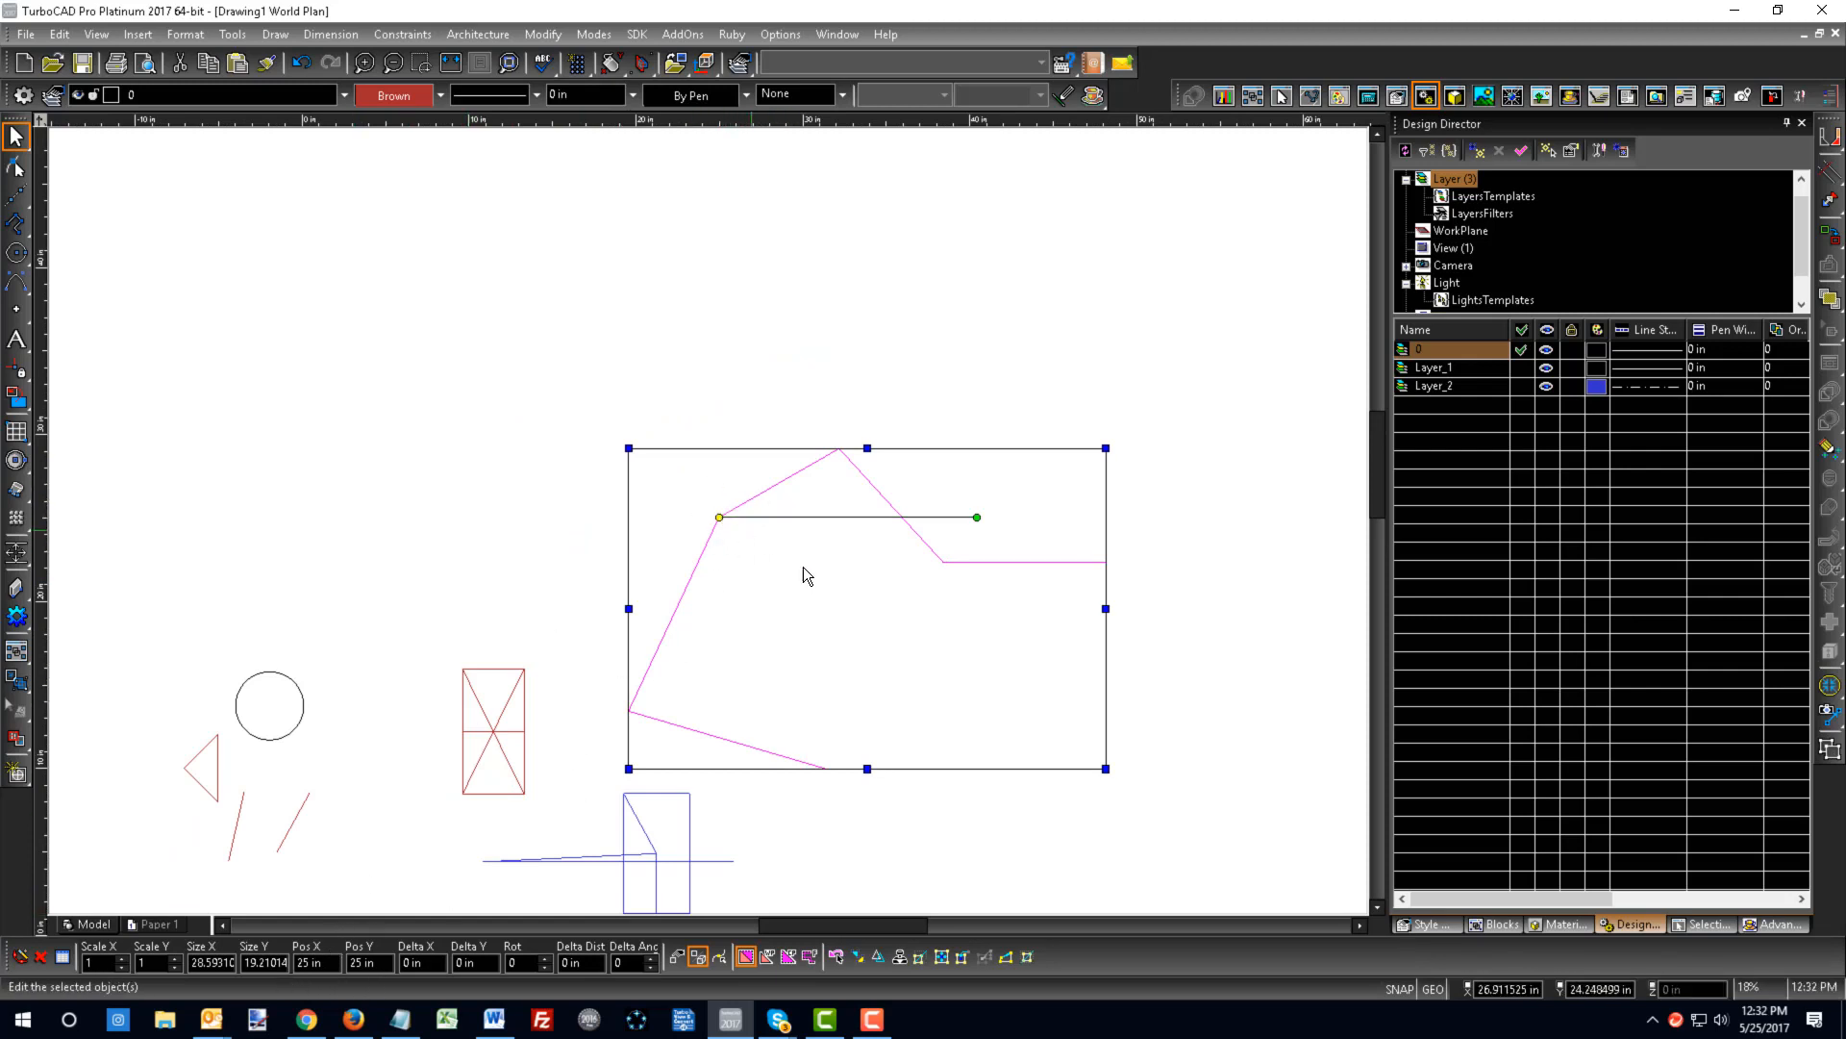
- Restore the polyline's default reference point and clear the selection
right_click(860, 604)
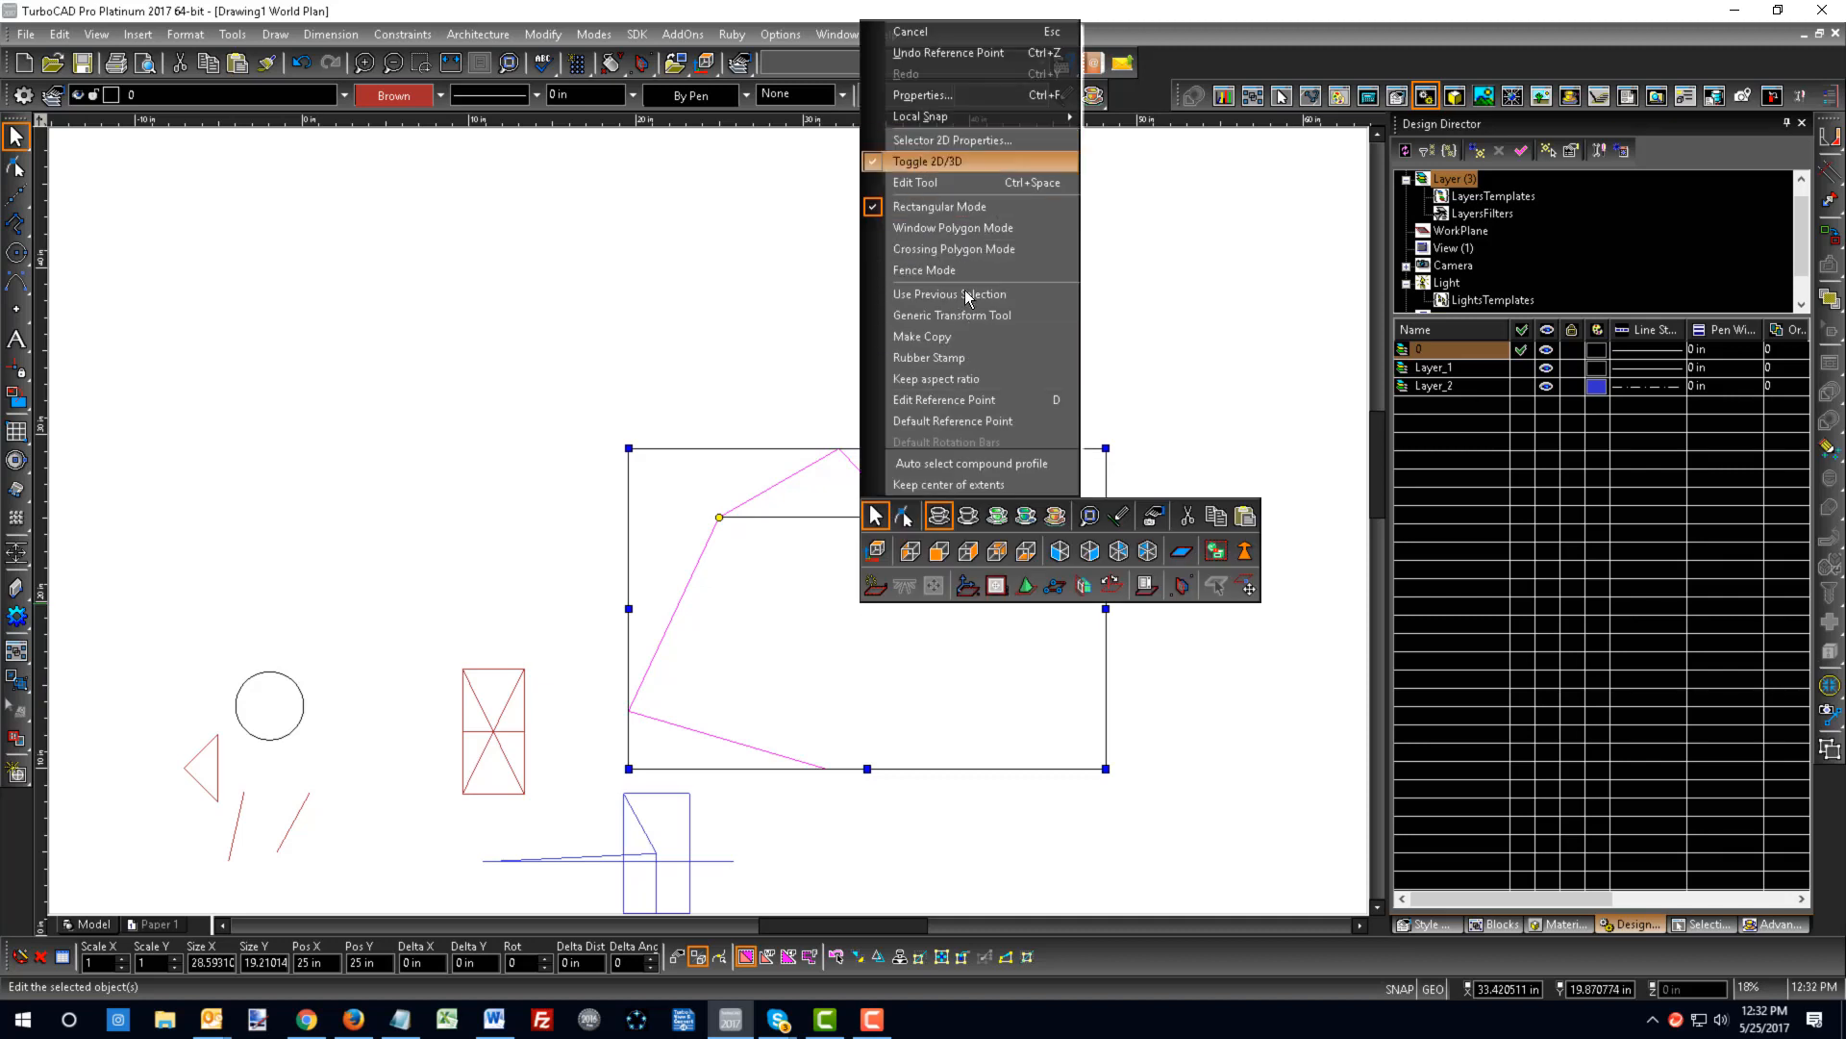
click(967, 420)
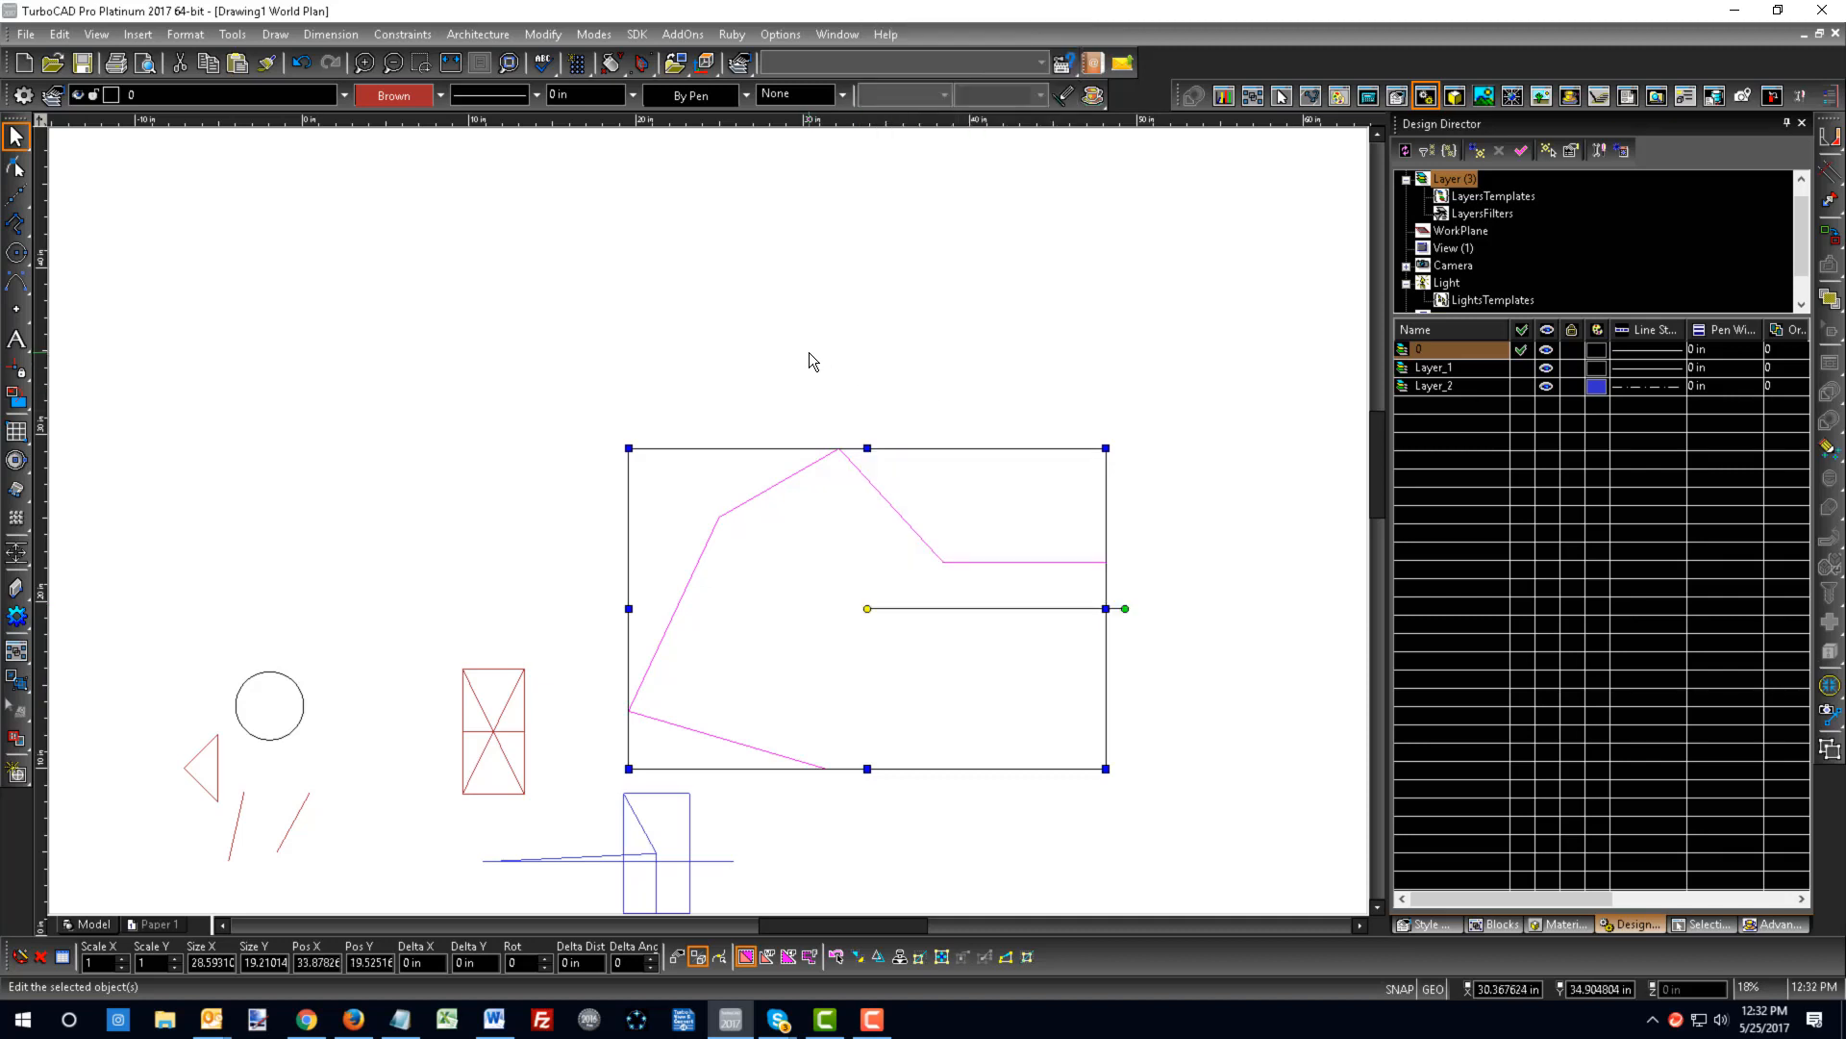
click(810, 352)
- Edit the polyline's nodes and insert an arc at its topmost node
right_click(989, 563)
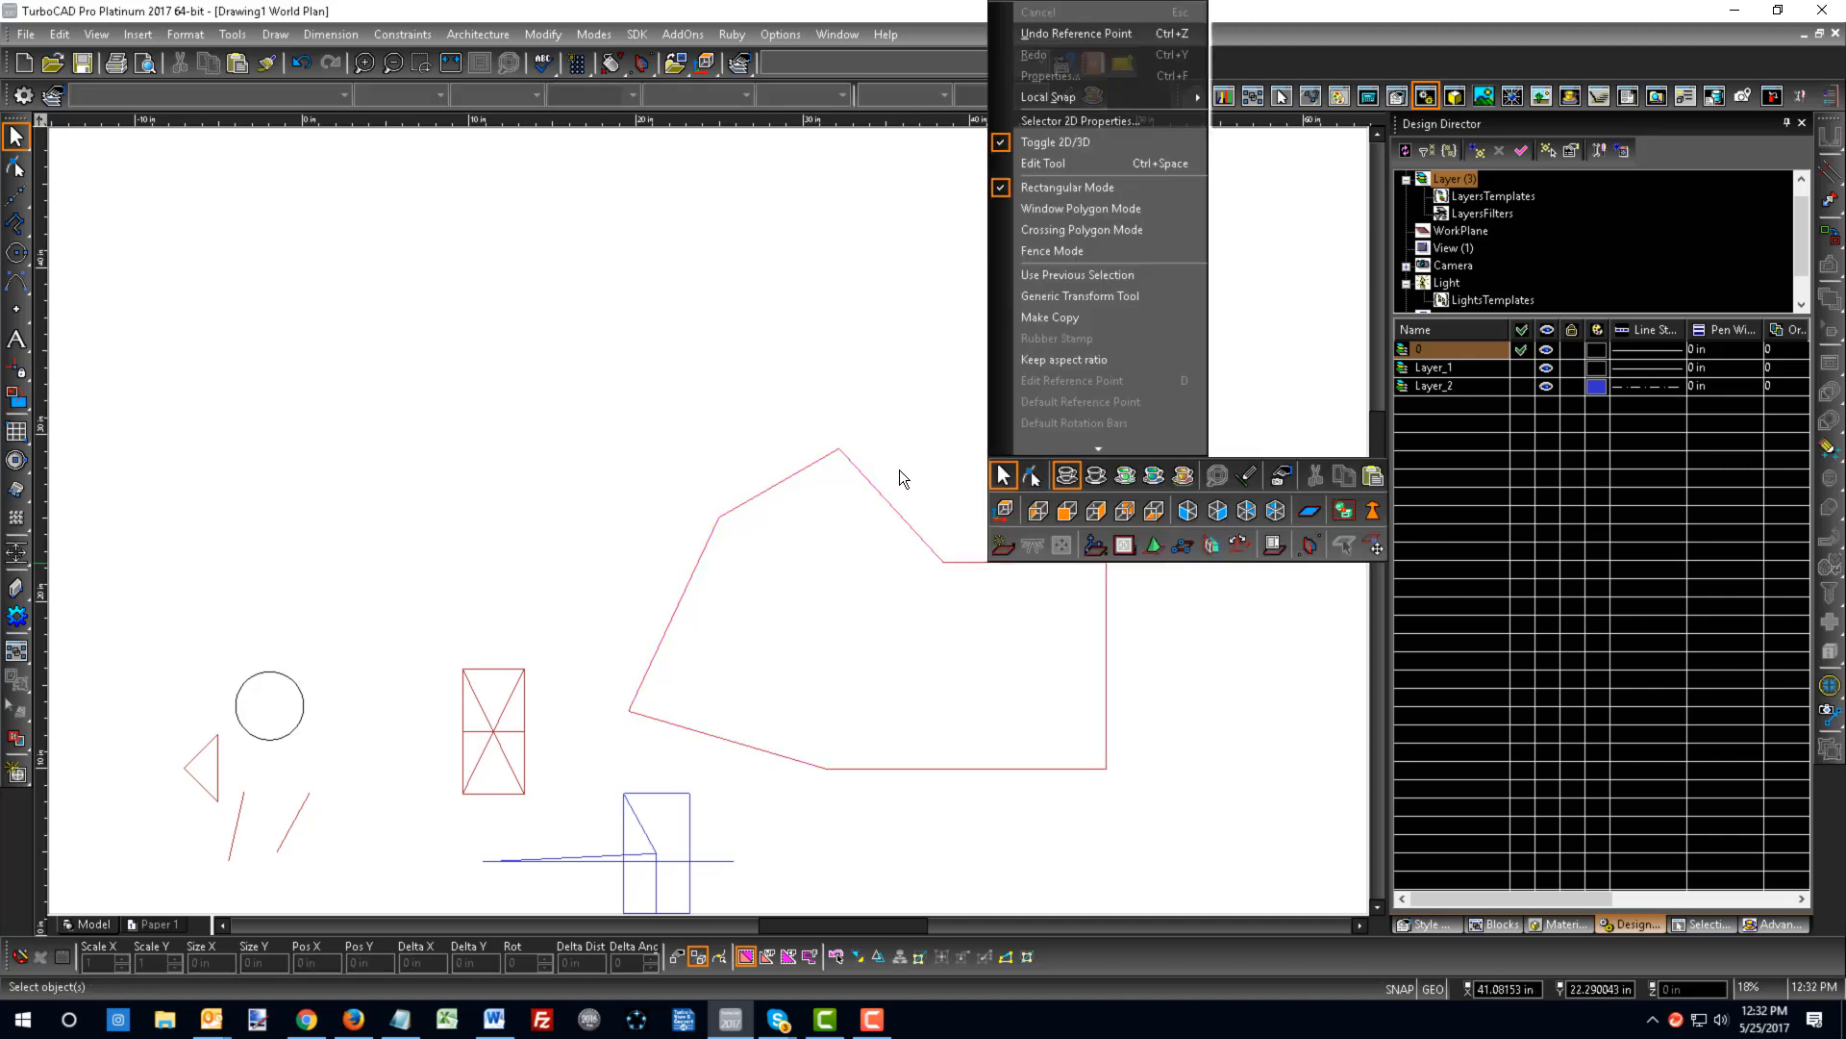
click(1032, 477)
click(1009, 560)
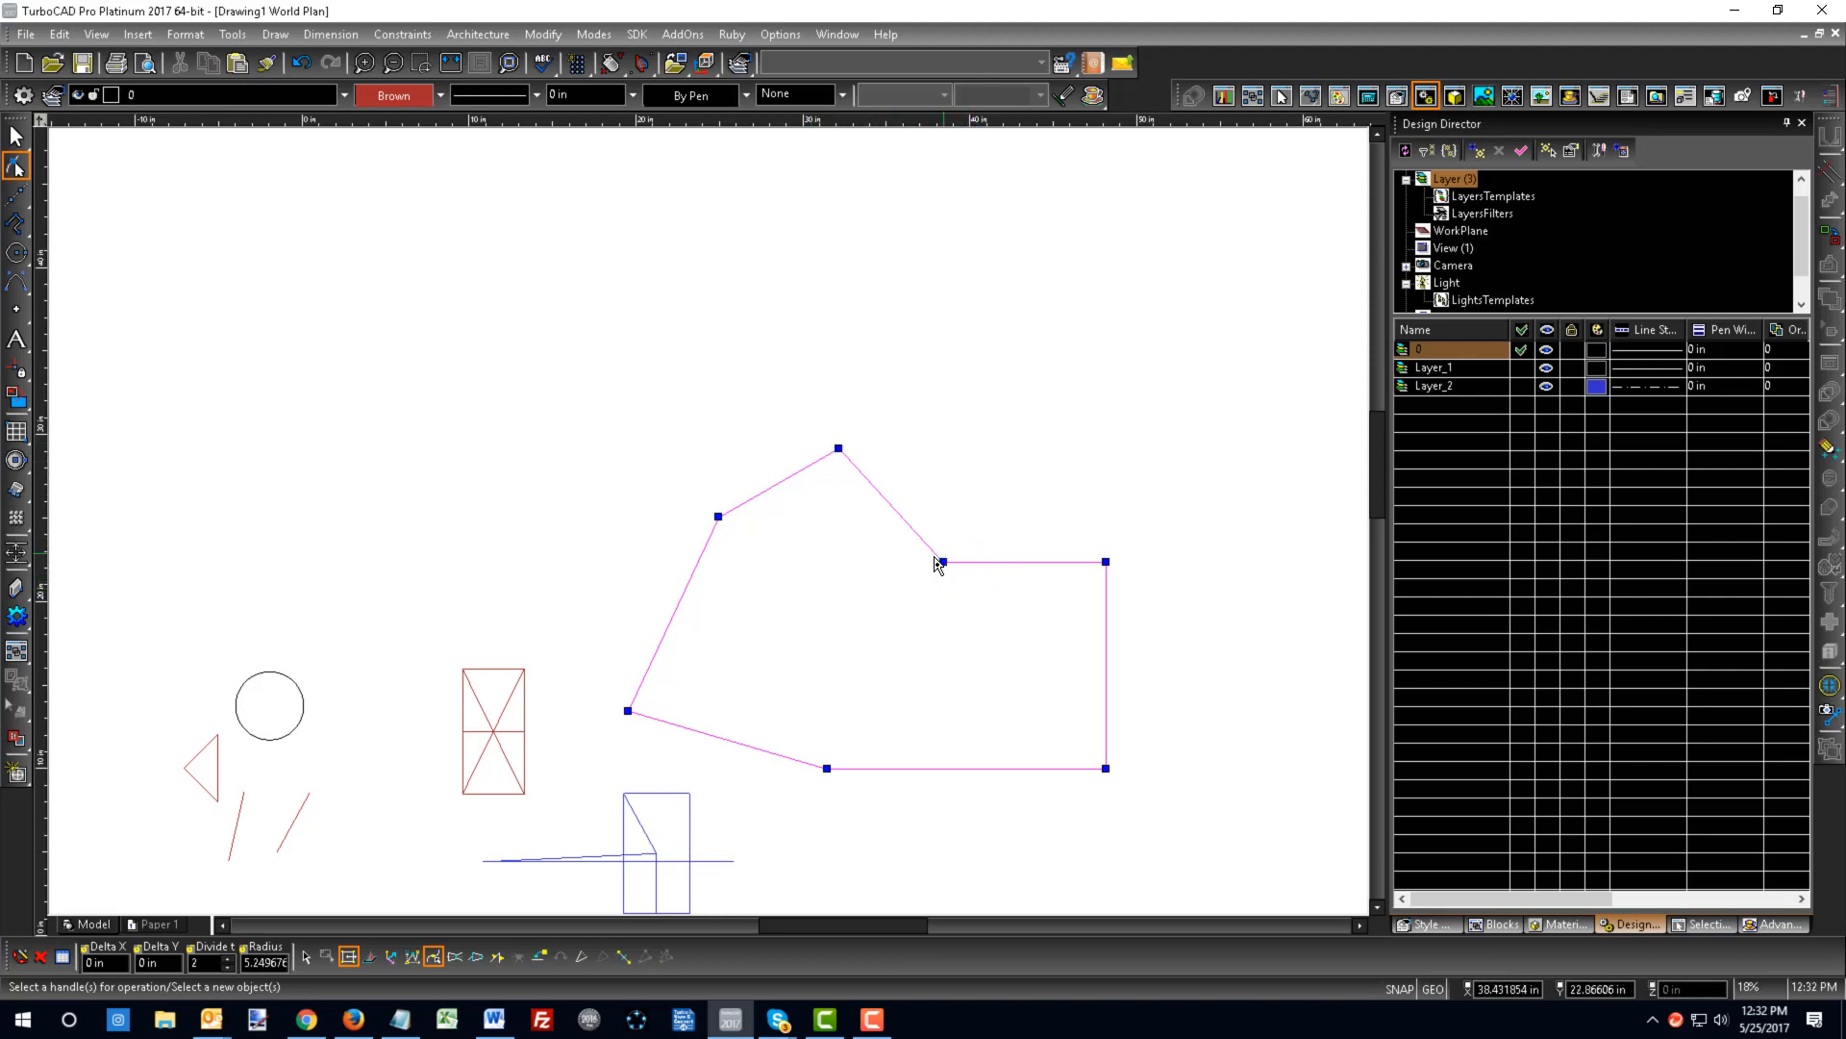
right_click(837, 449)
click(910, 819)
- Add a node midway along the polyline's upper horizontal segment, raised about 4.7 in, and insert an arc at that peak
right_click(1028, 571)
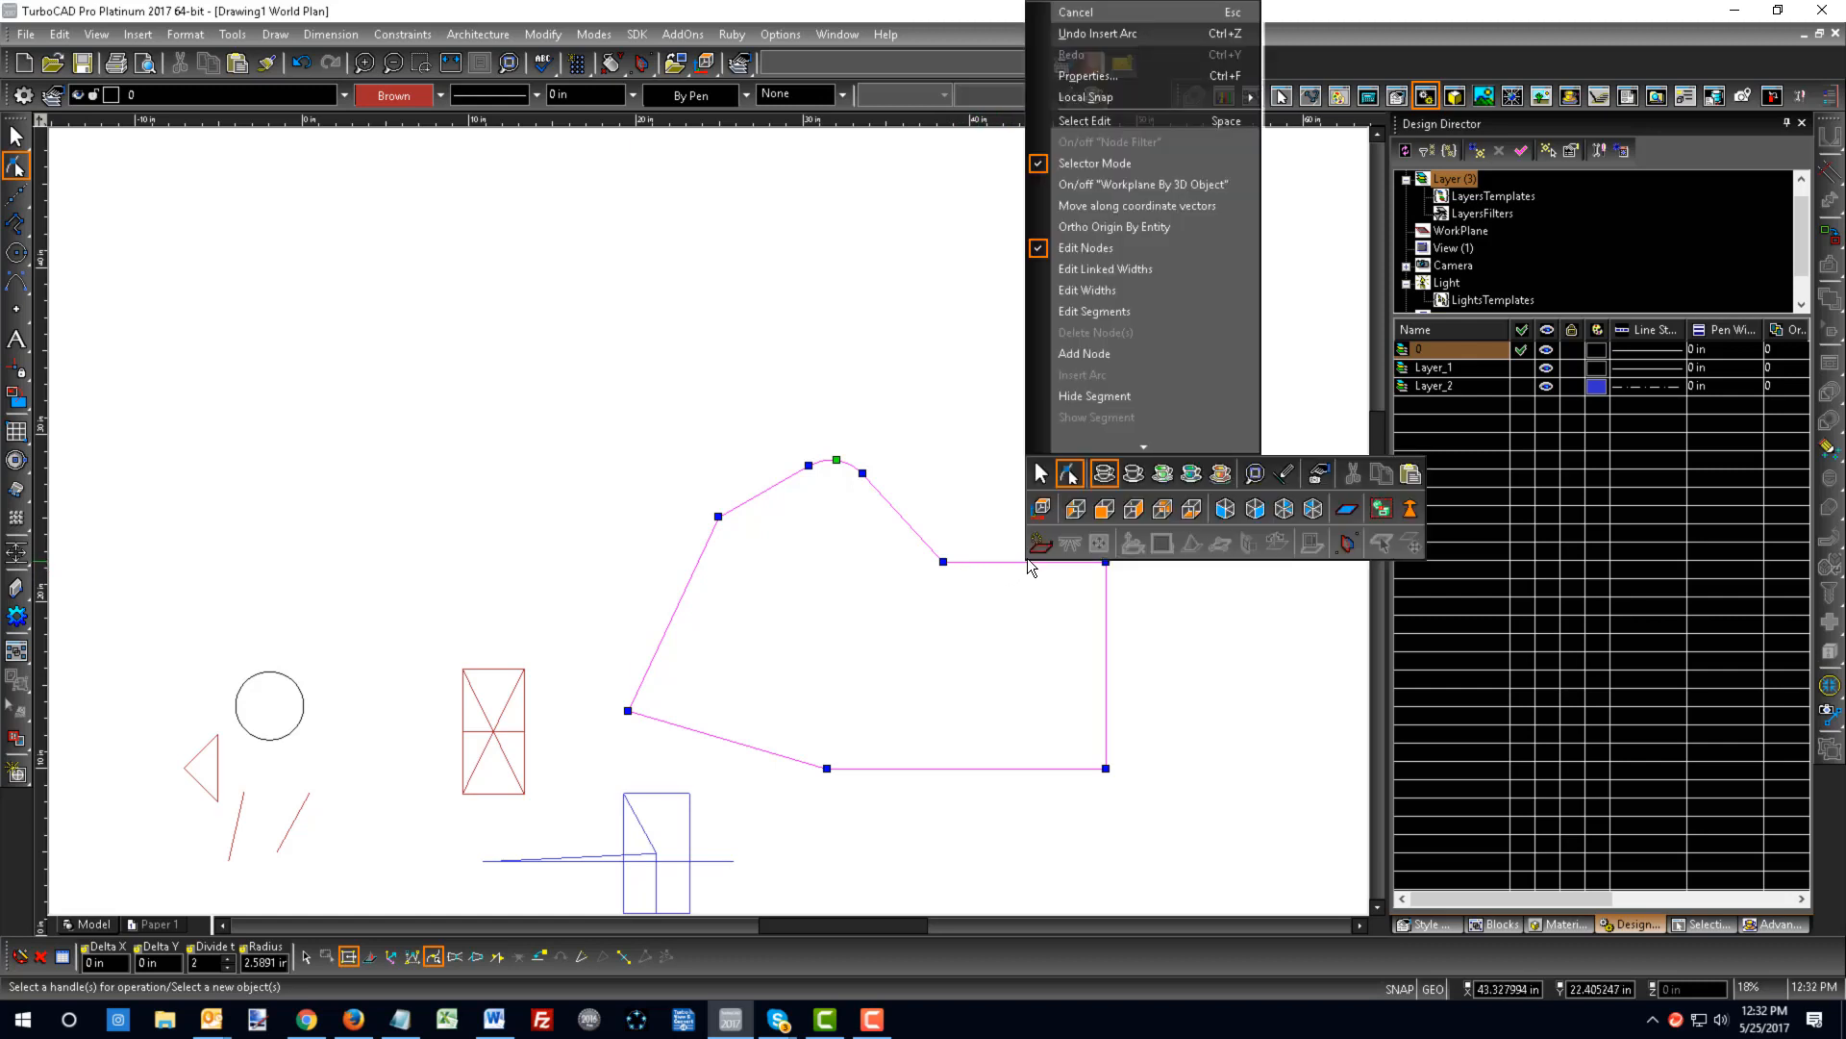
click(1101, 358)
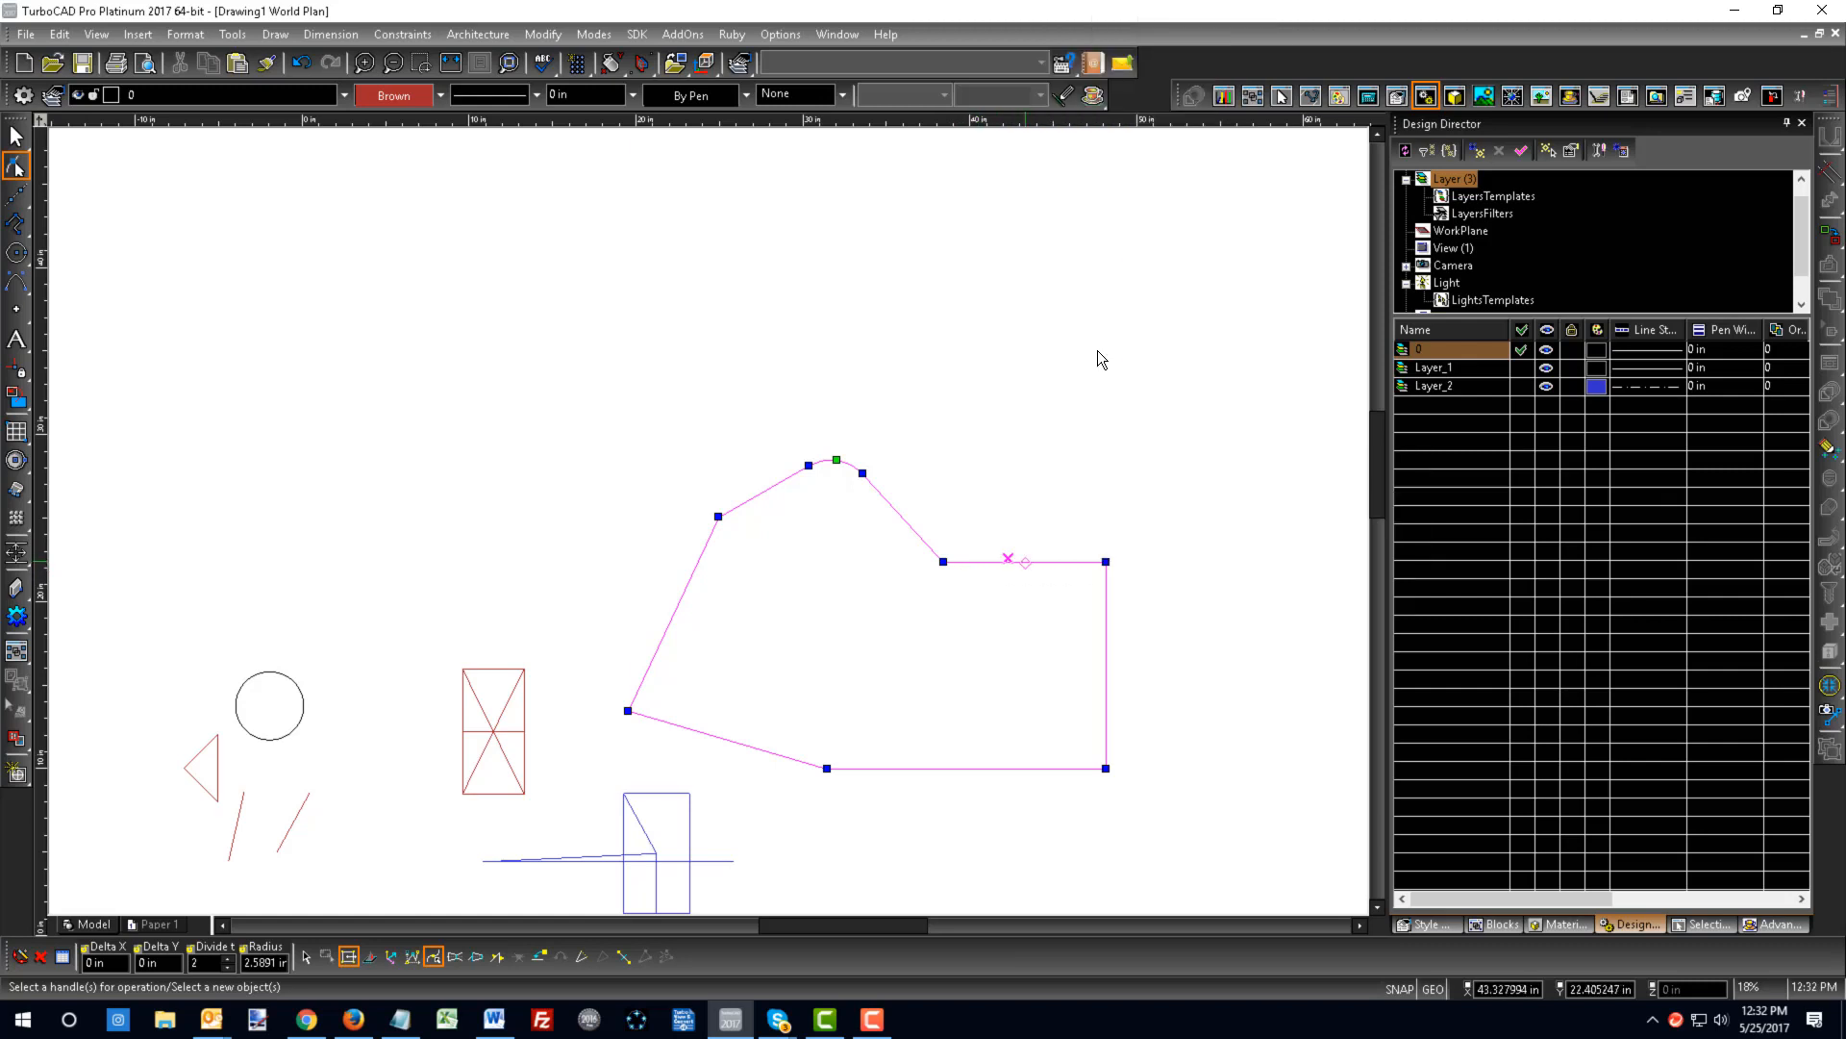
click(1025, 562)
click(1030, 485)
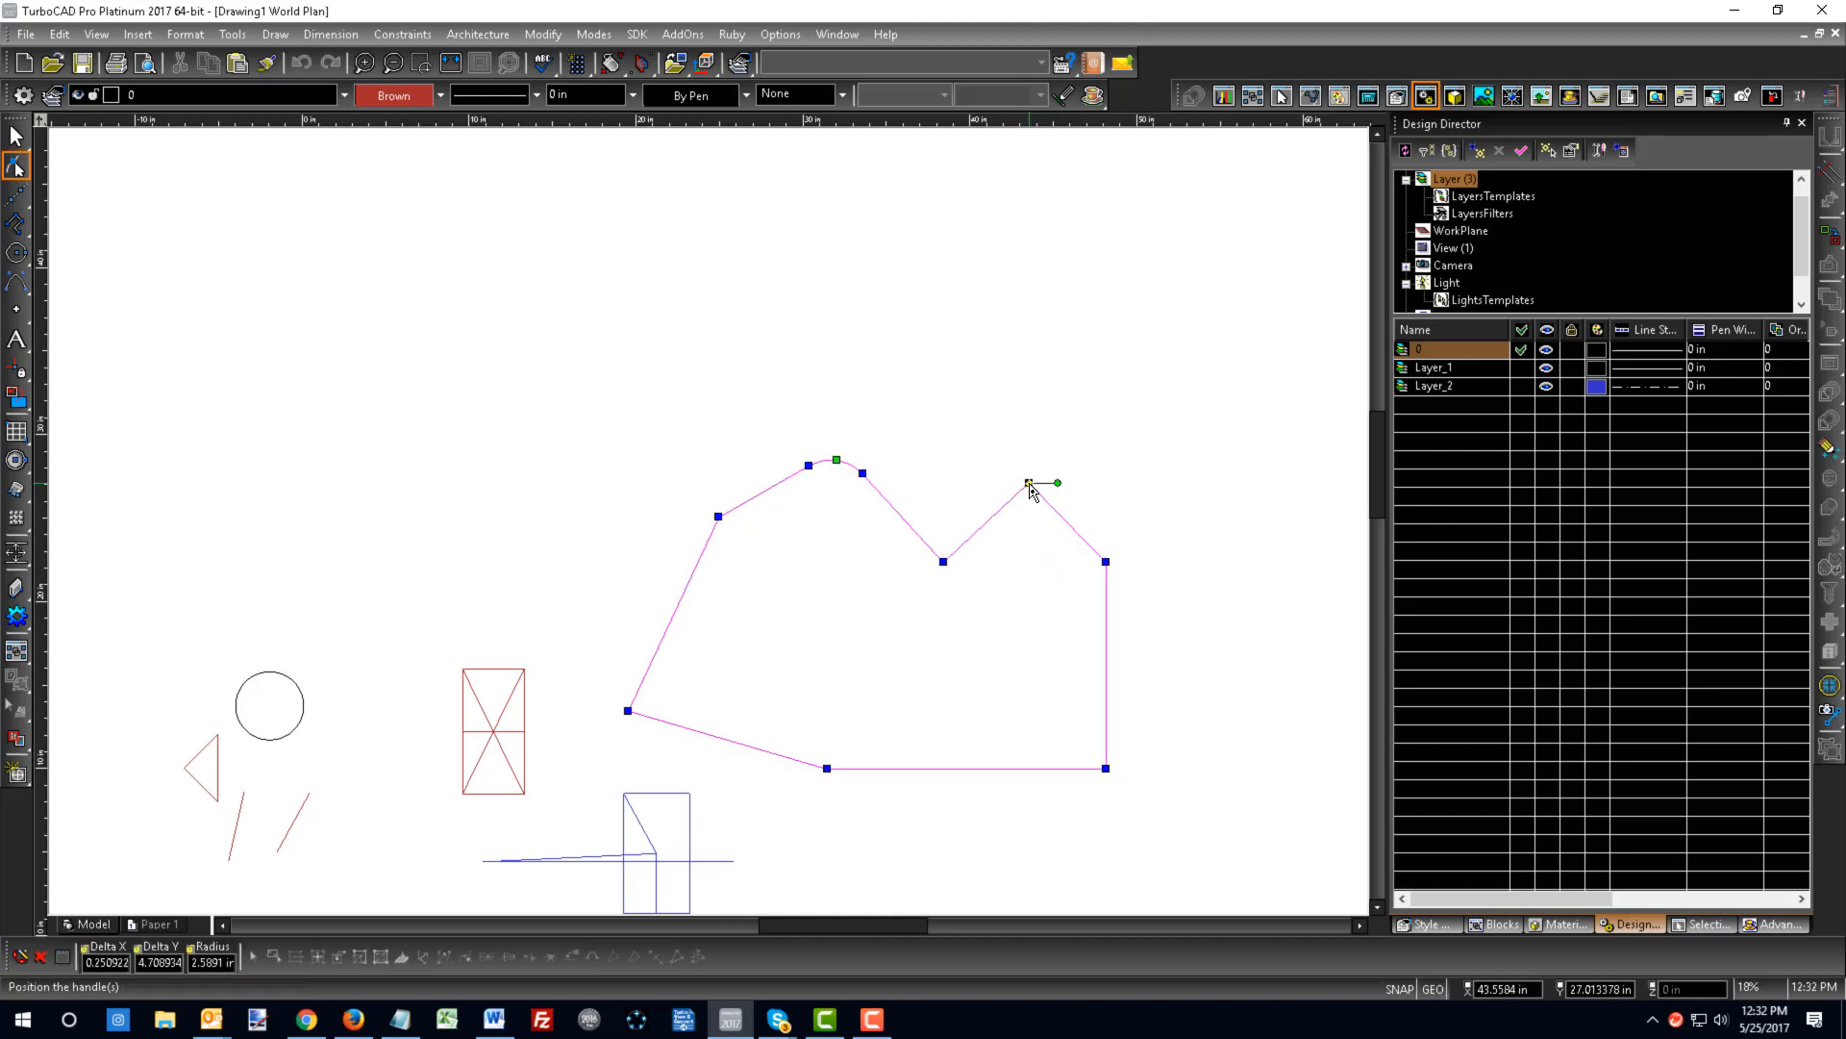
right_click(1030, 486)
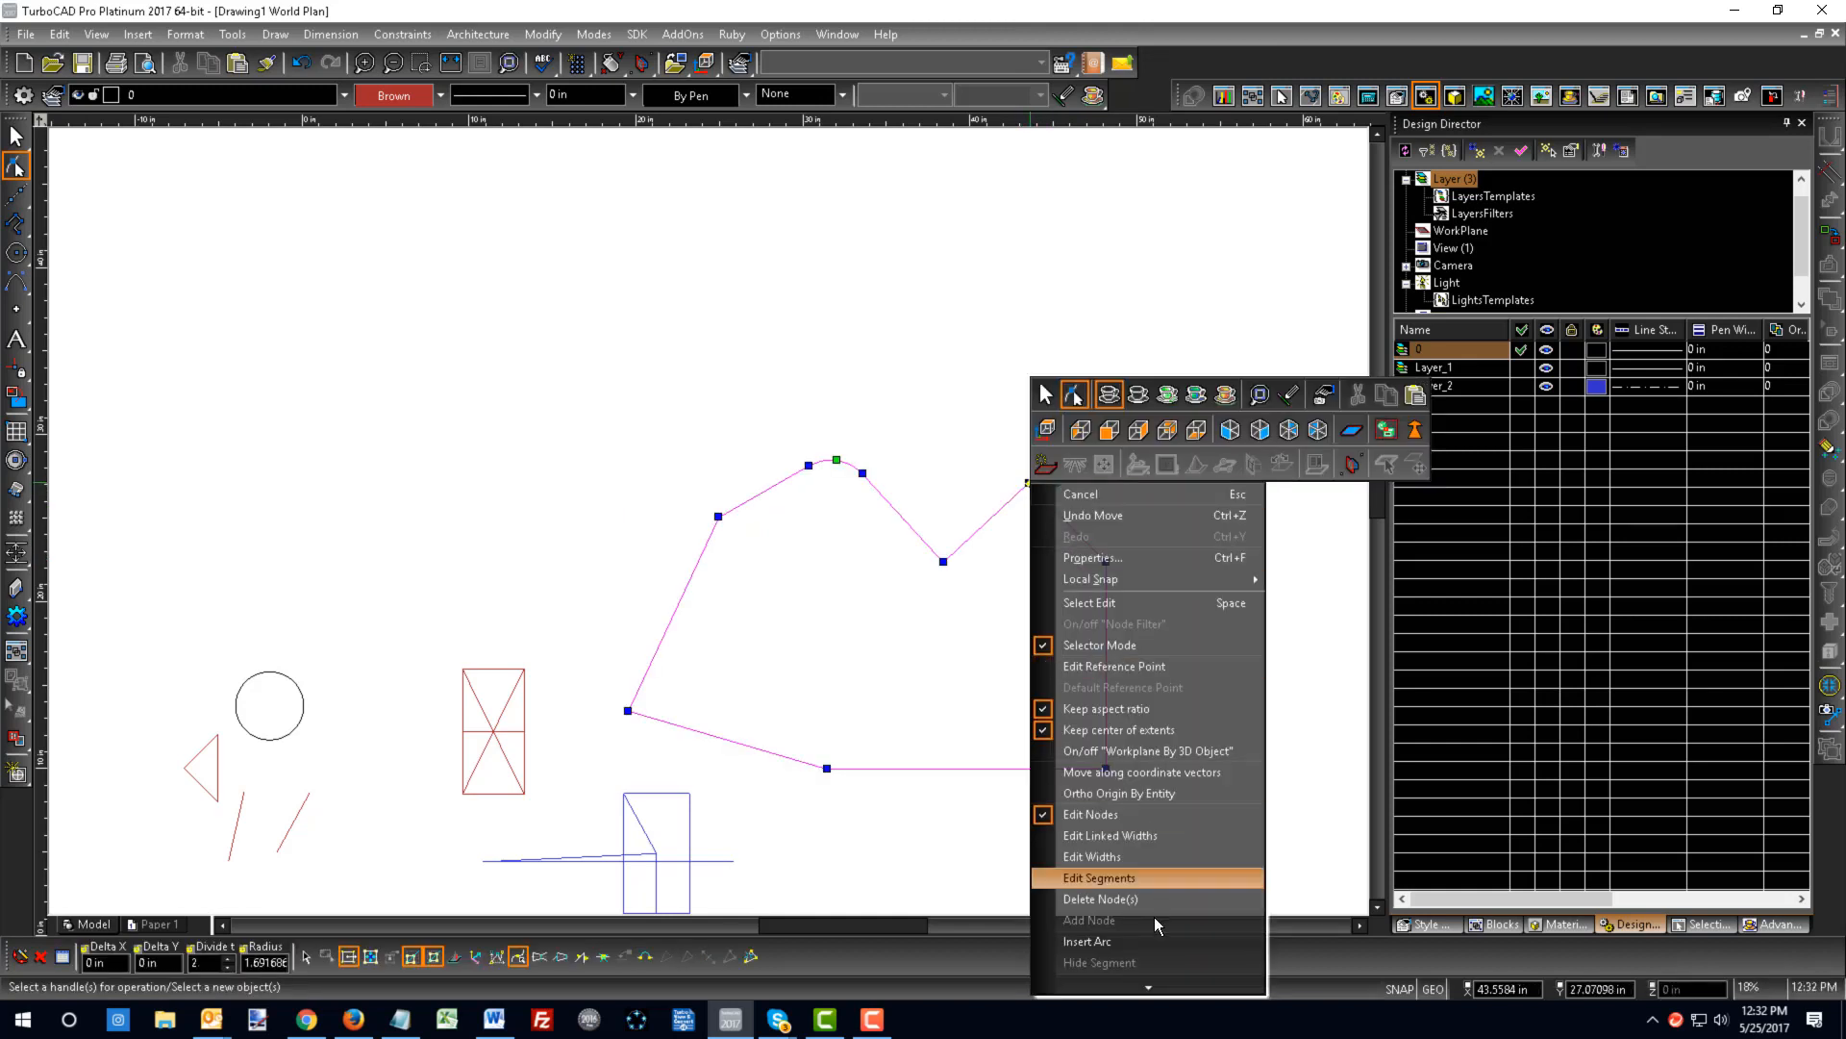
click(1097, 944)
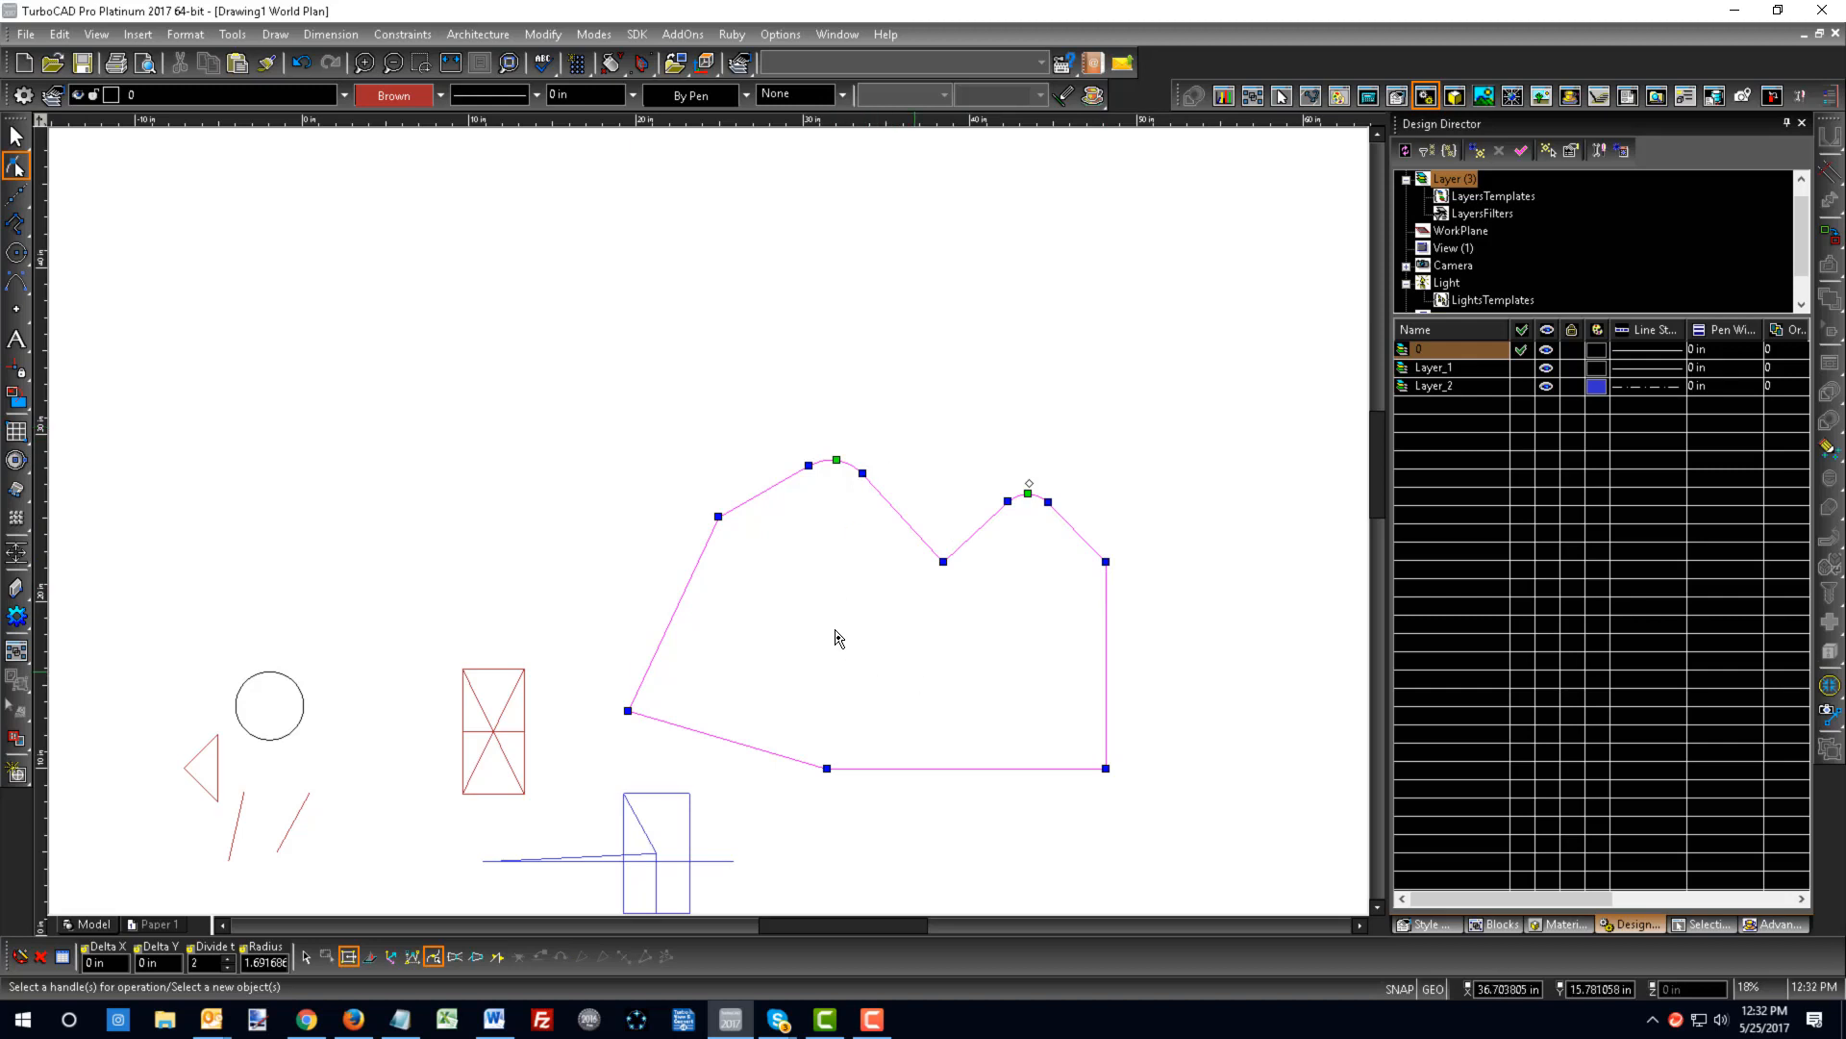
- Reshape the polyline's base by moving its lower-right corner node up and outward and the bottom middle node down into a point
scroll(709, 528, down, 2)
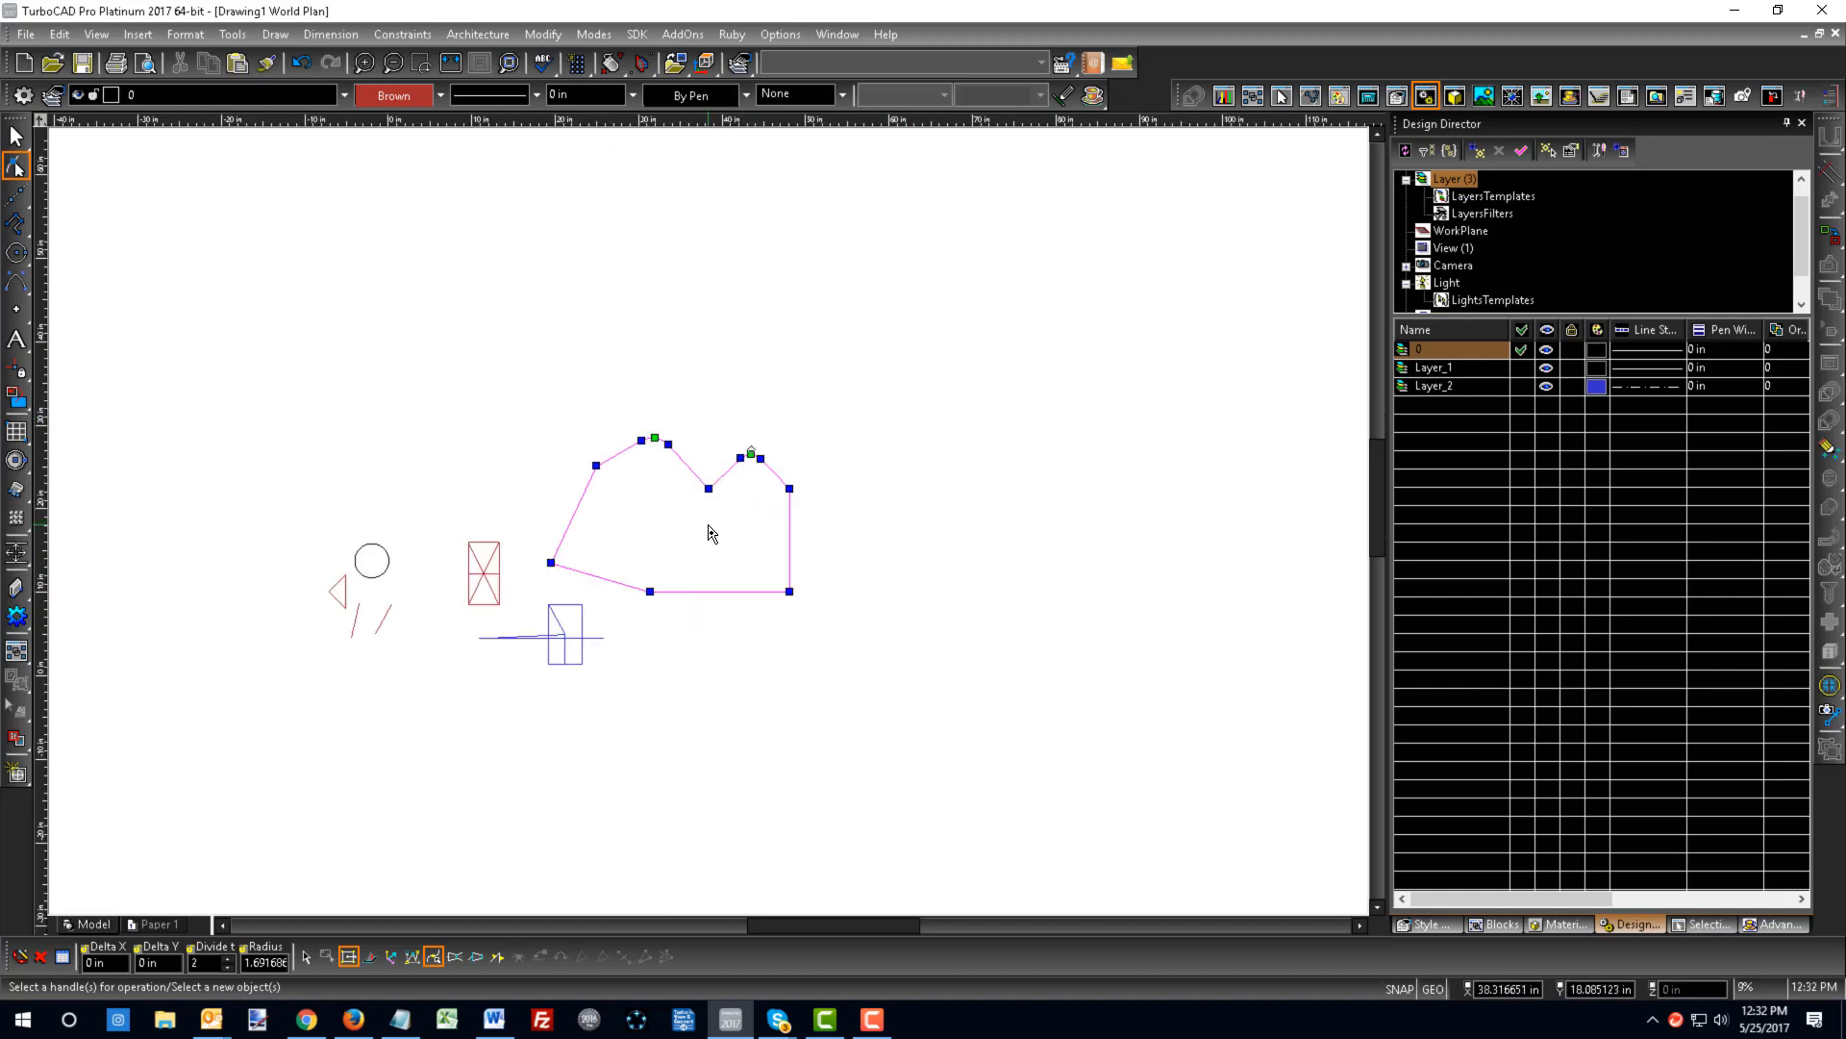
scroll(712, 530, up, 2)
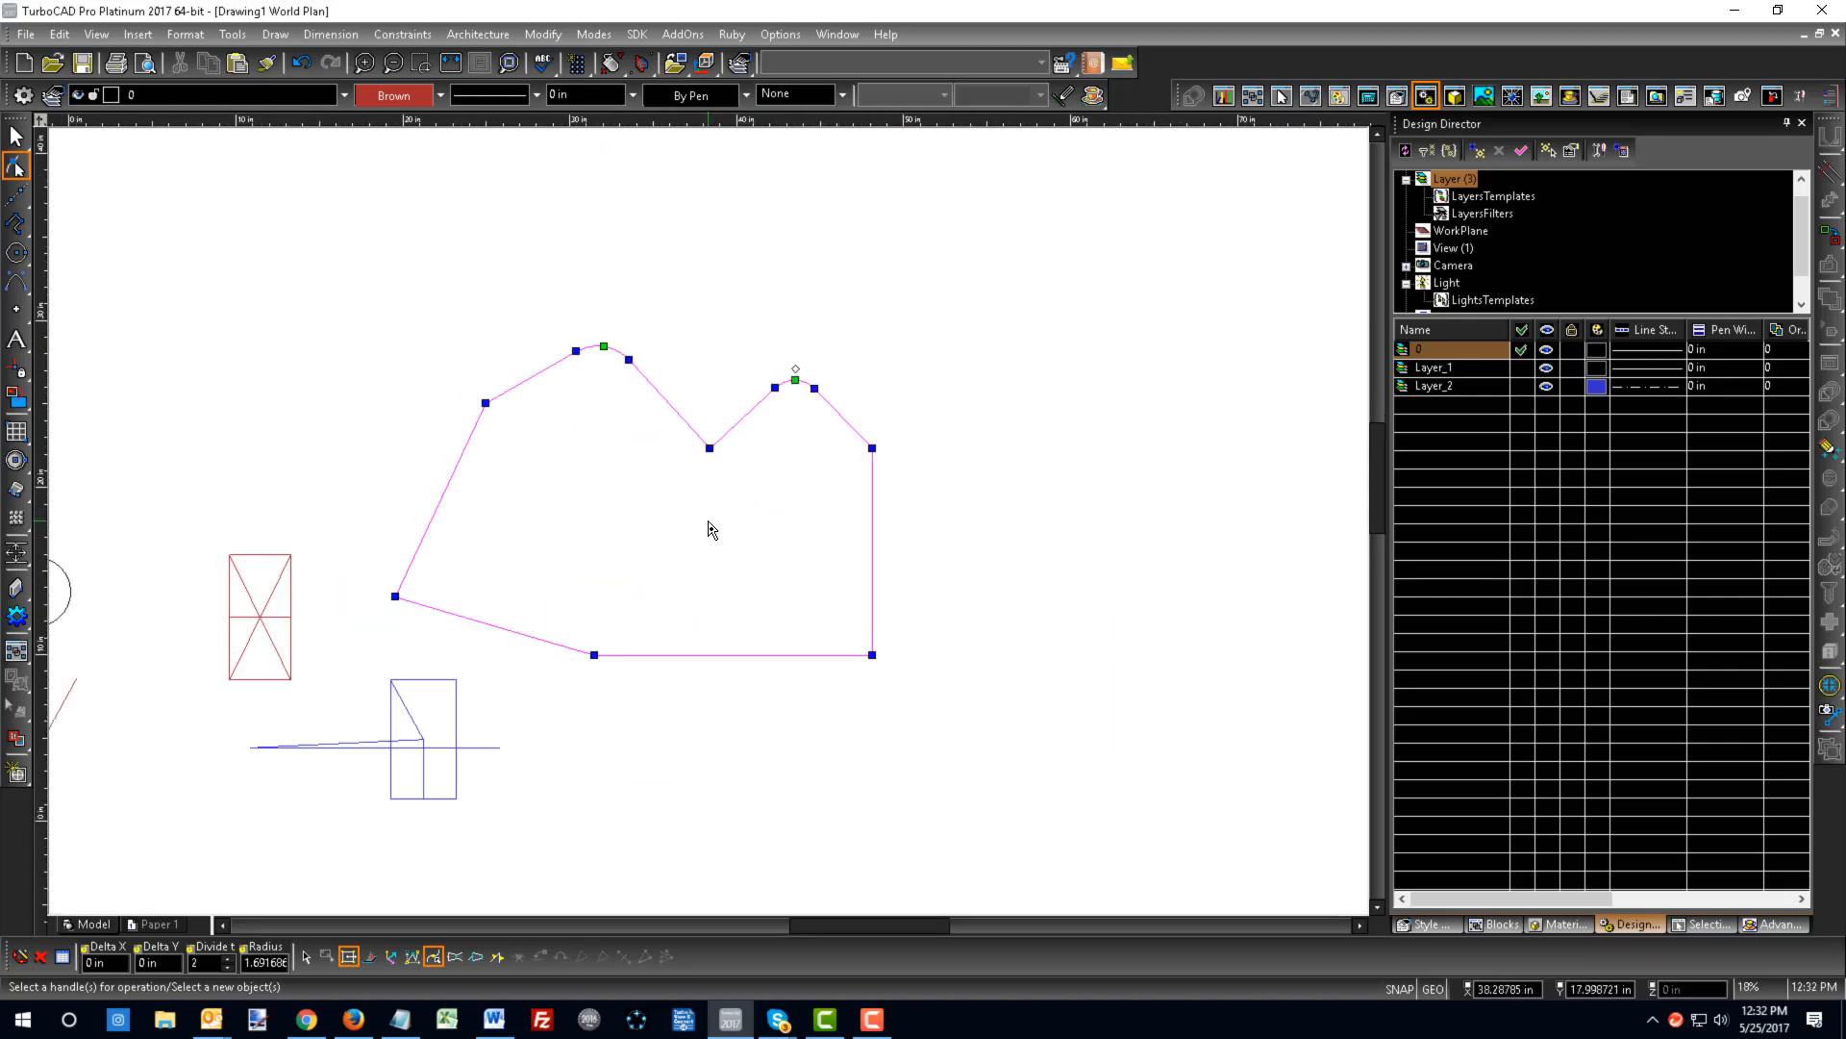
click(595, 654)
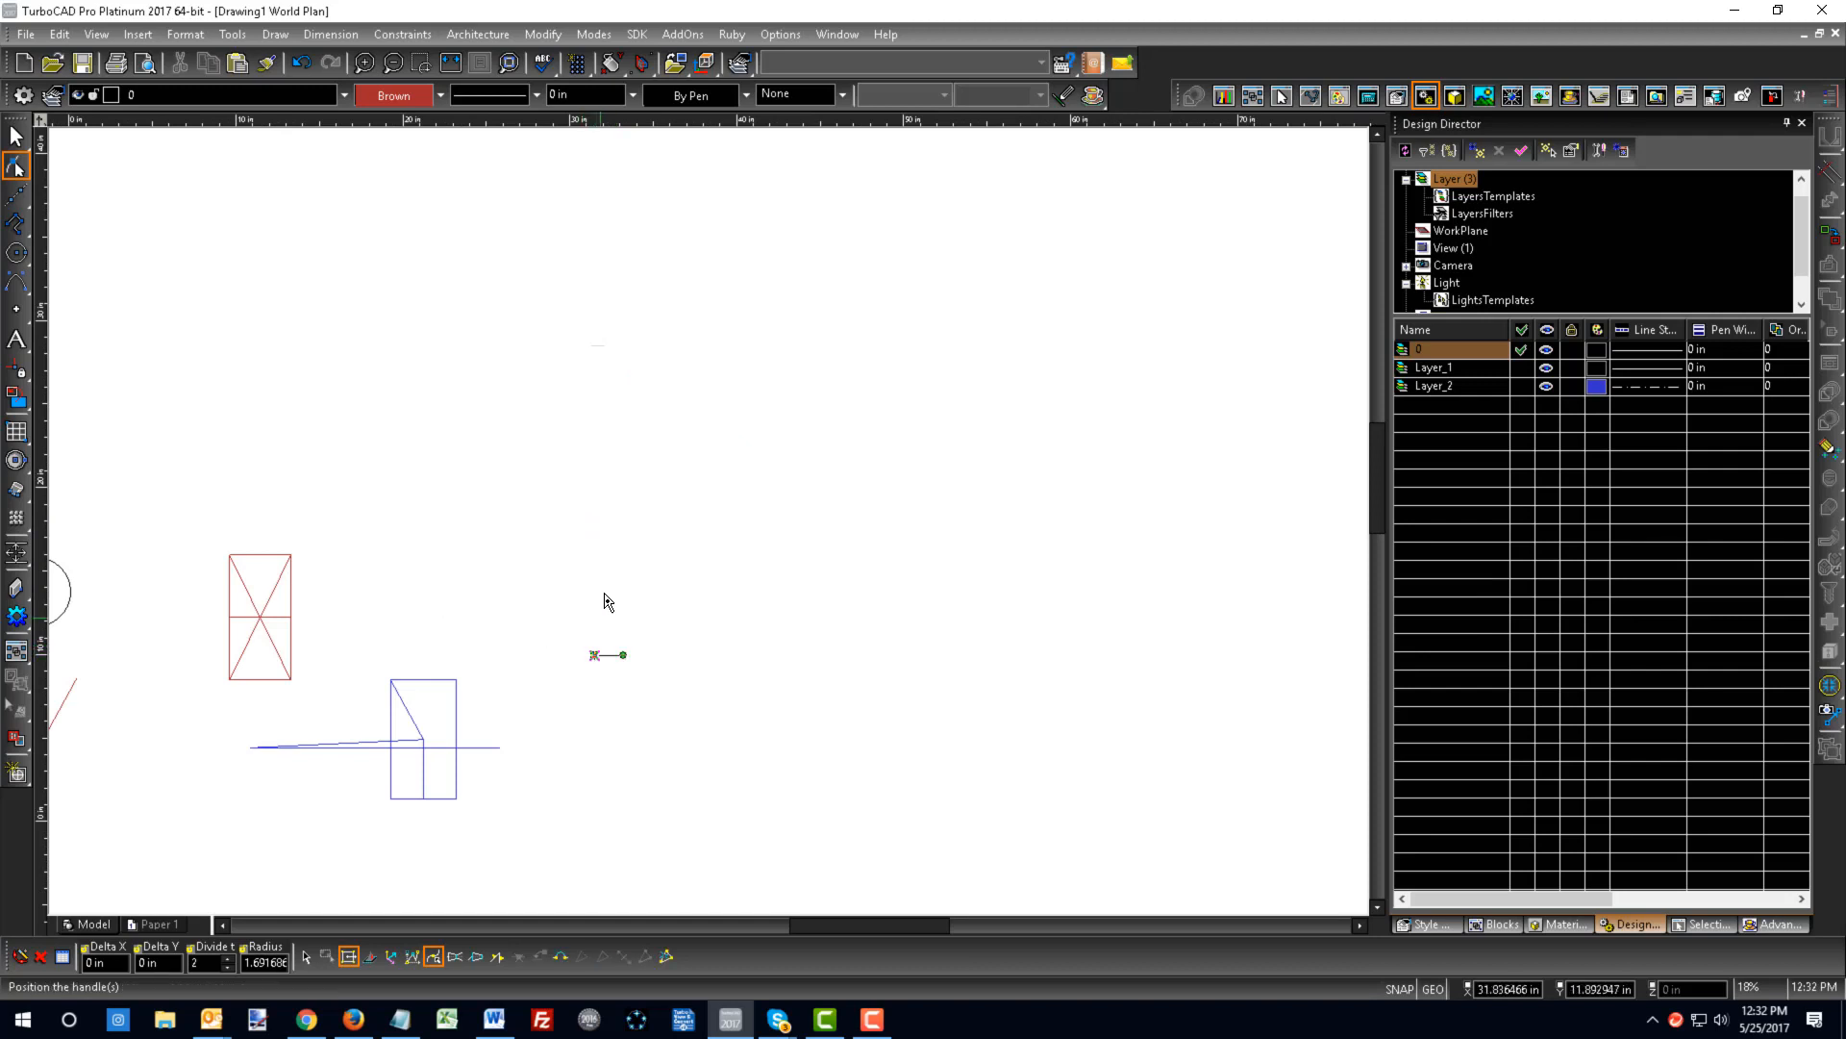
click(643, 547)
click(872, 655)
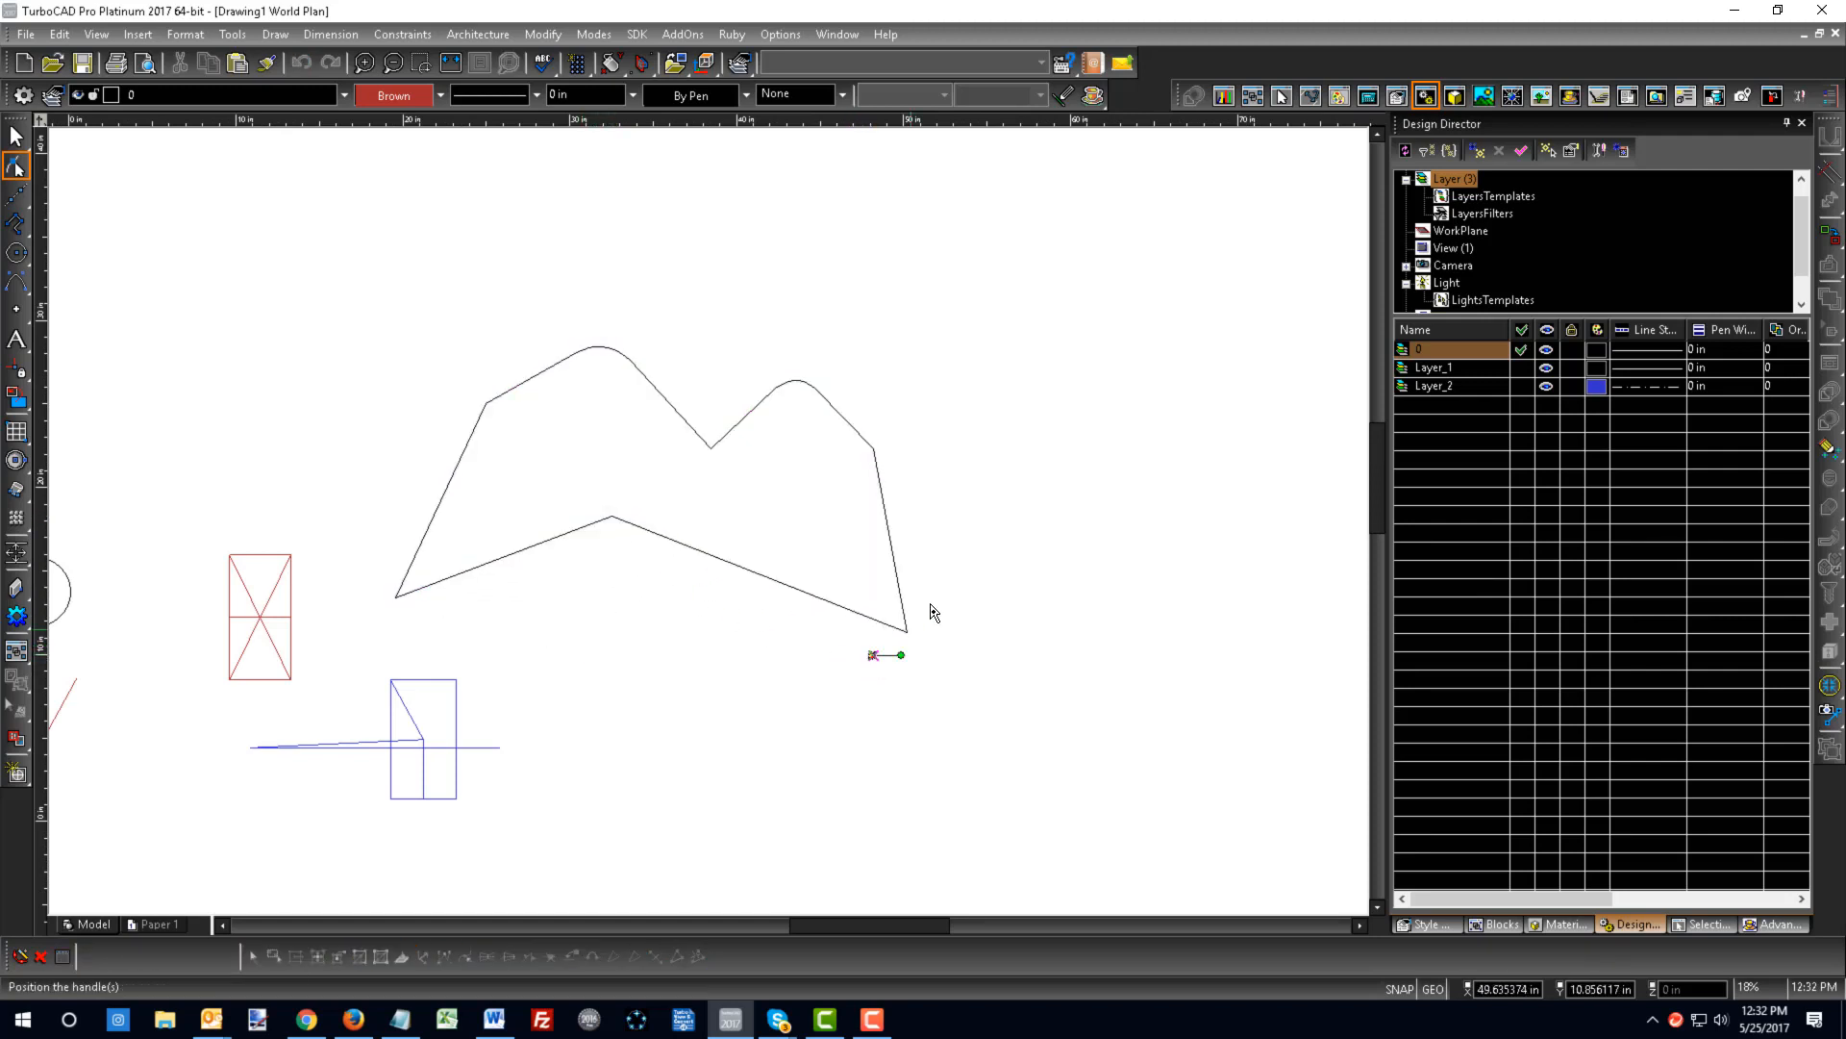
click(940, 597)
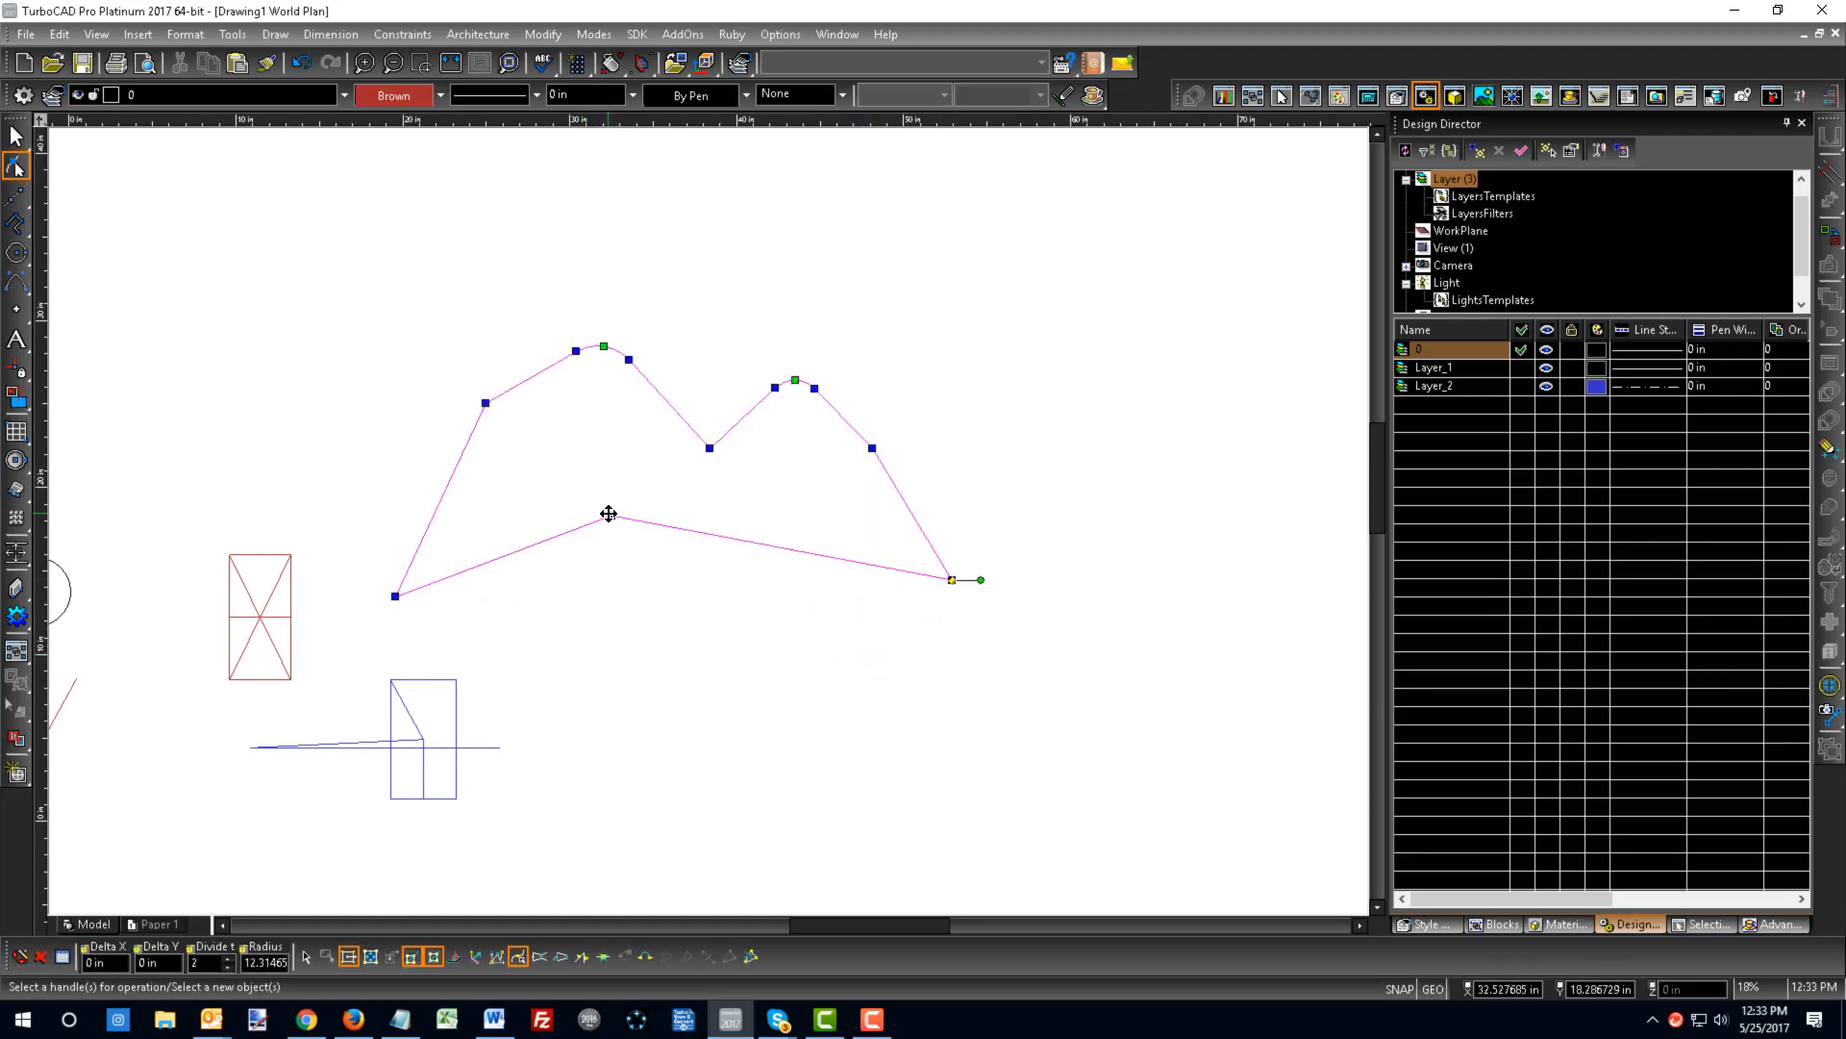
click(611, 517)
click(648, 720)
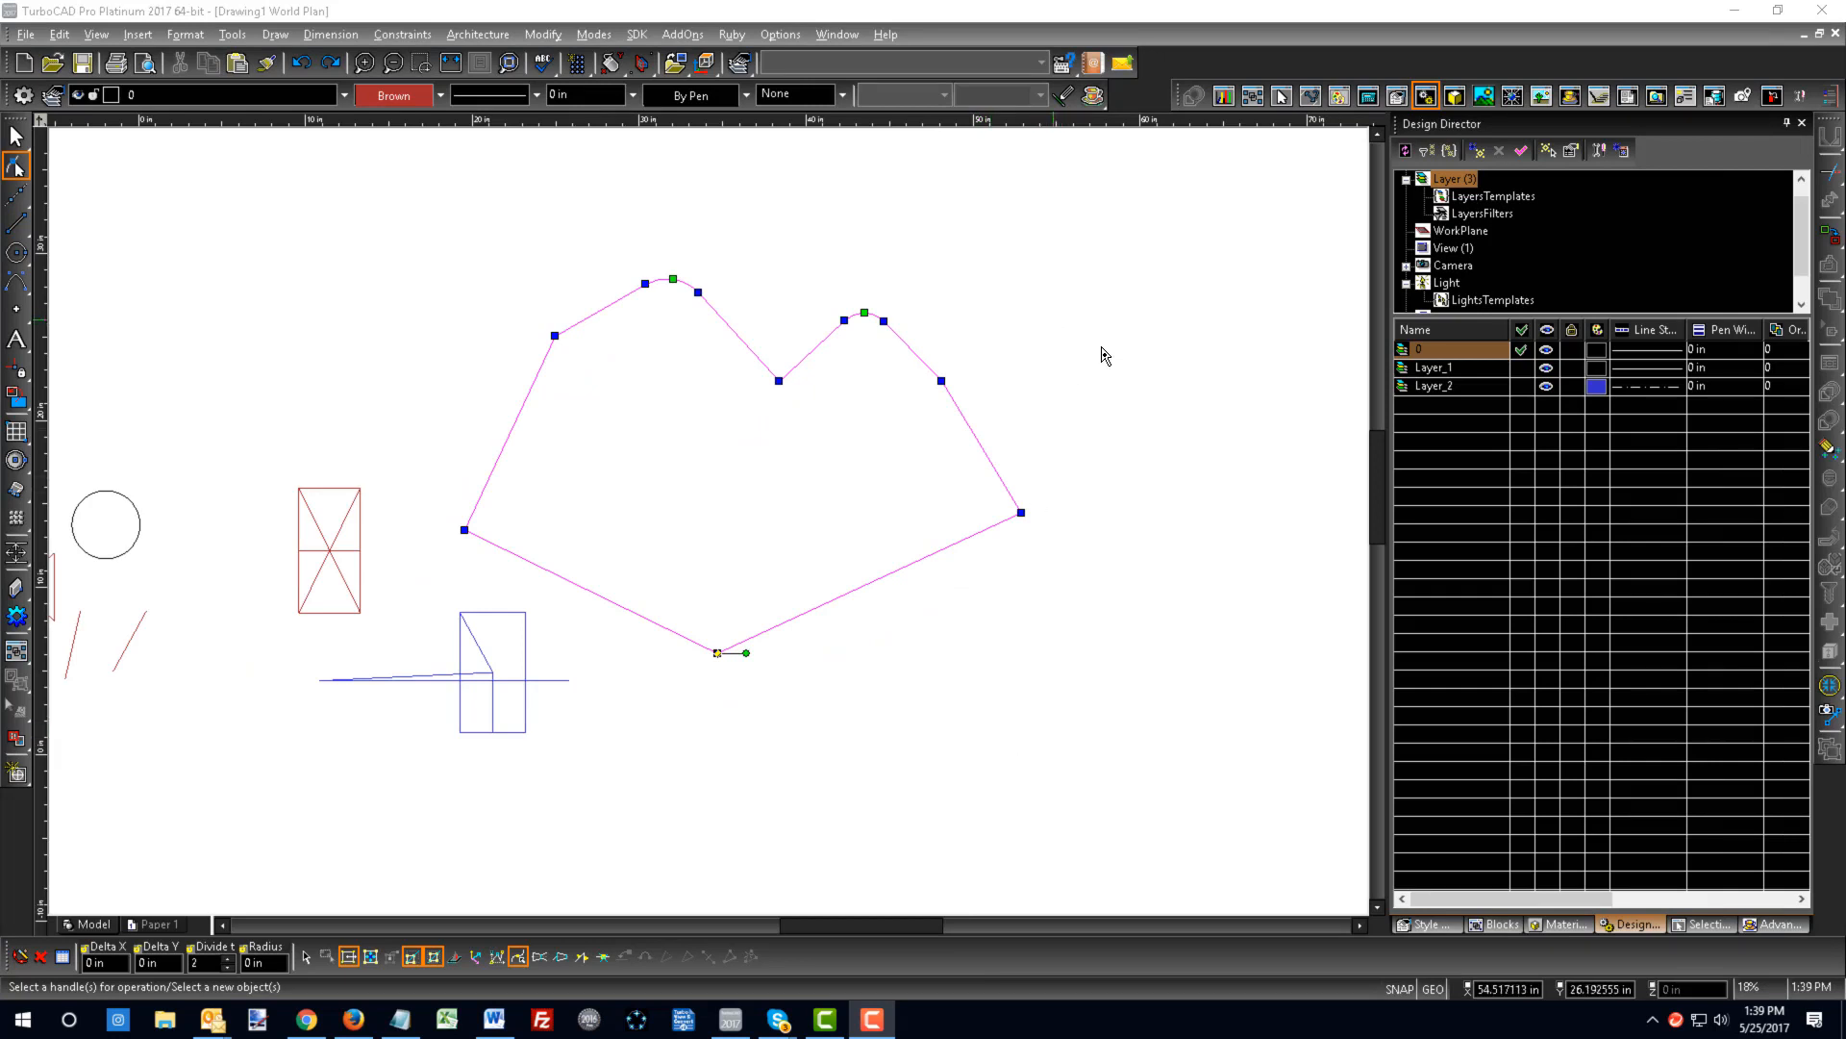
- Finish node editing, select the whole polyline, and explode it into separate segments
right_click(1104, 528)
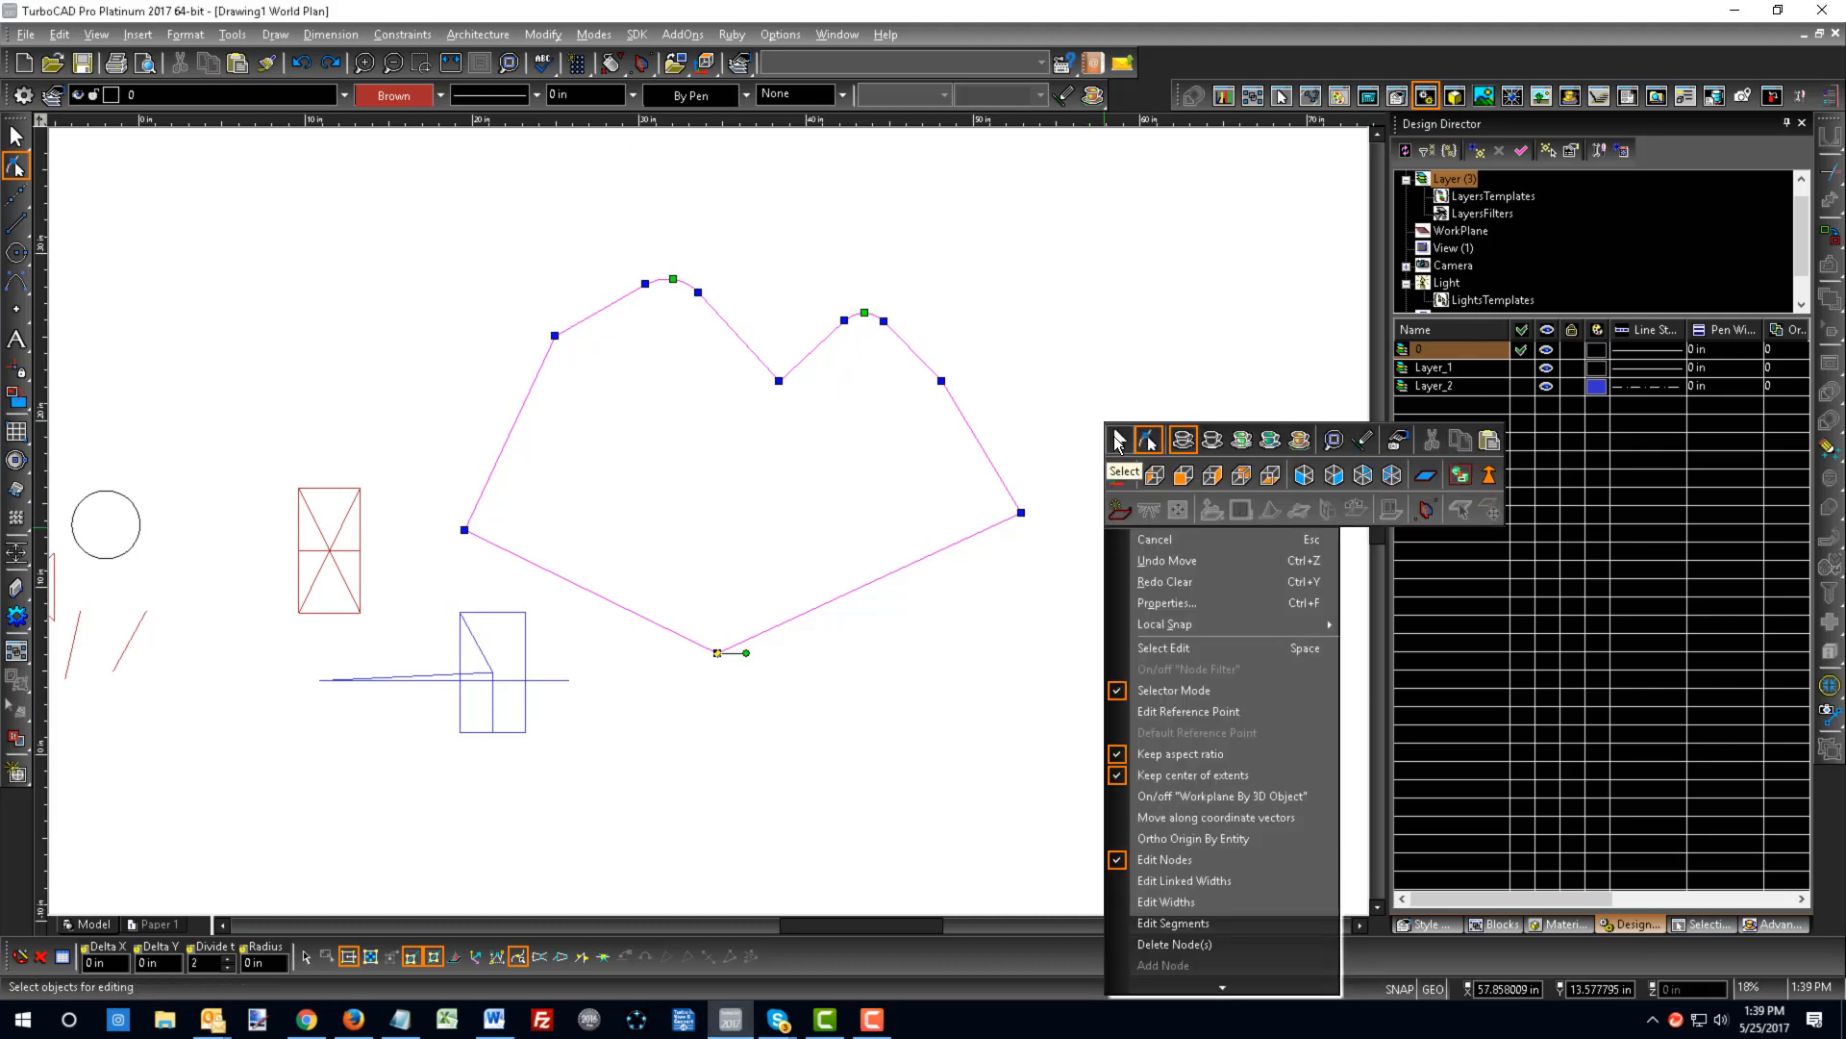
click(1121, 437)
click(945, 555)
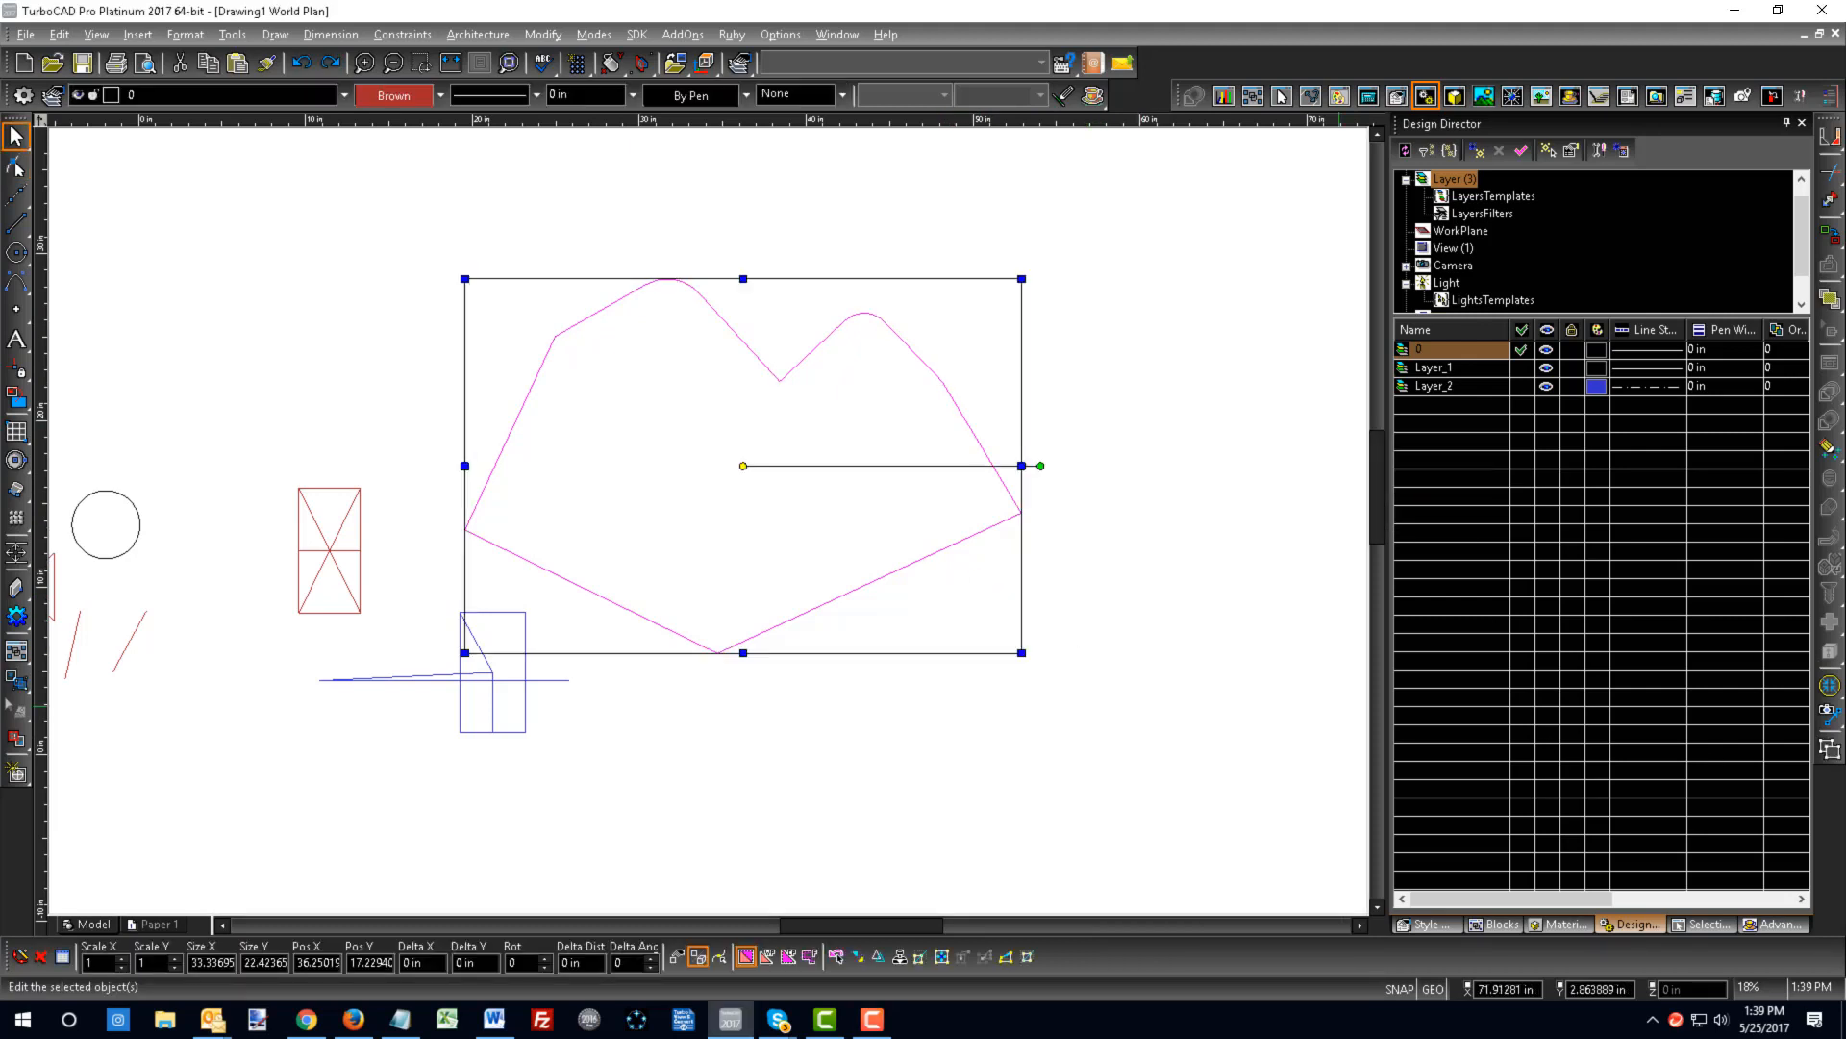
click(962, 610)
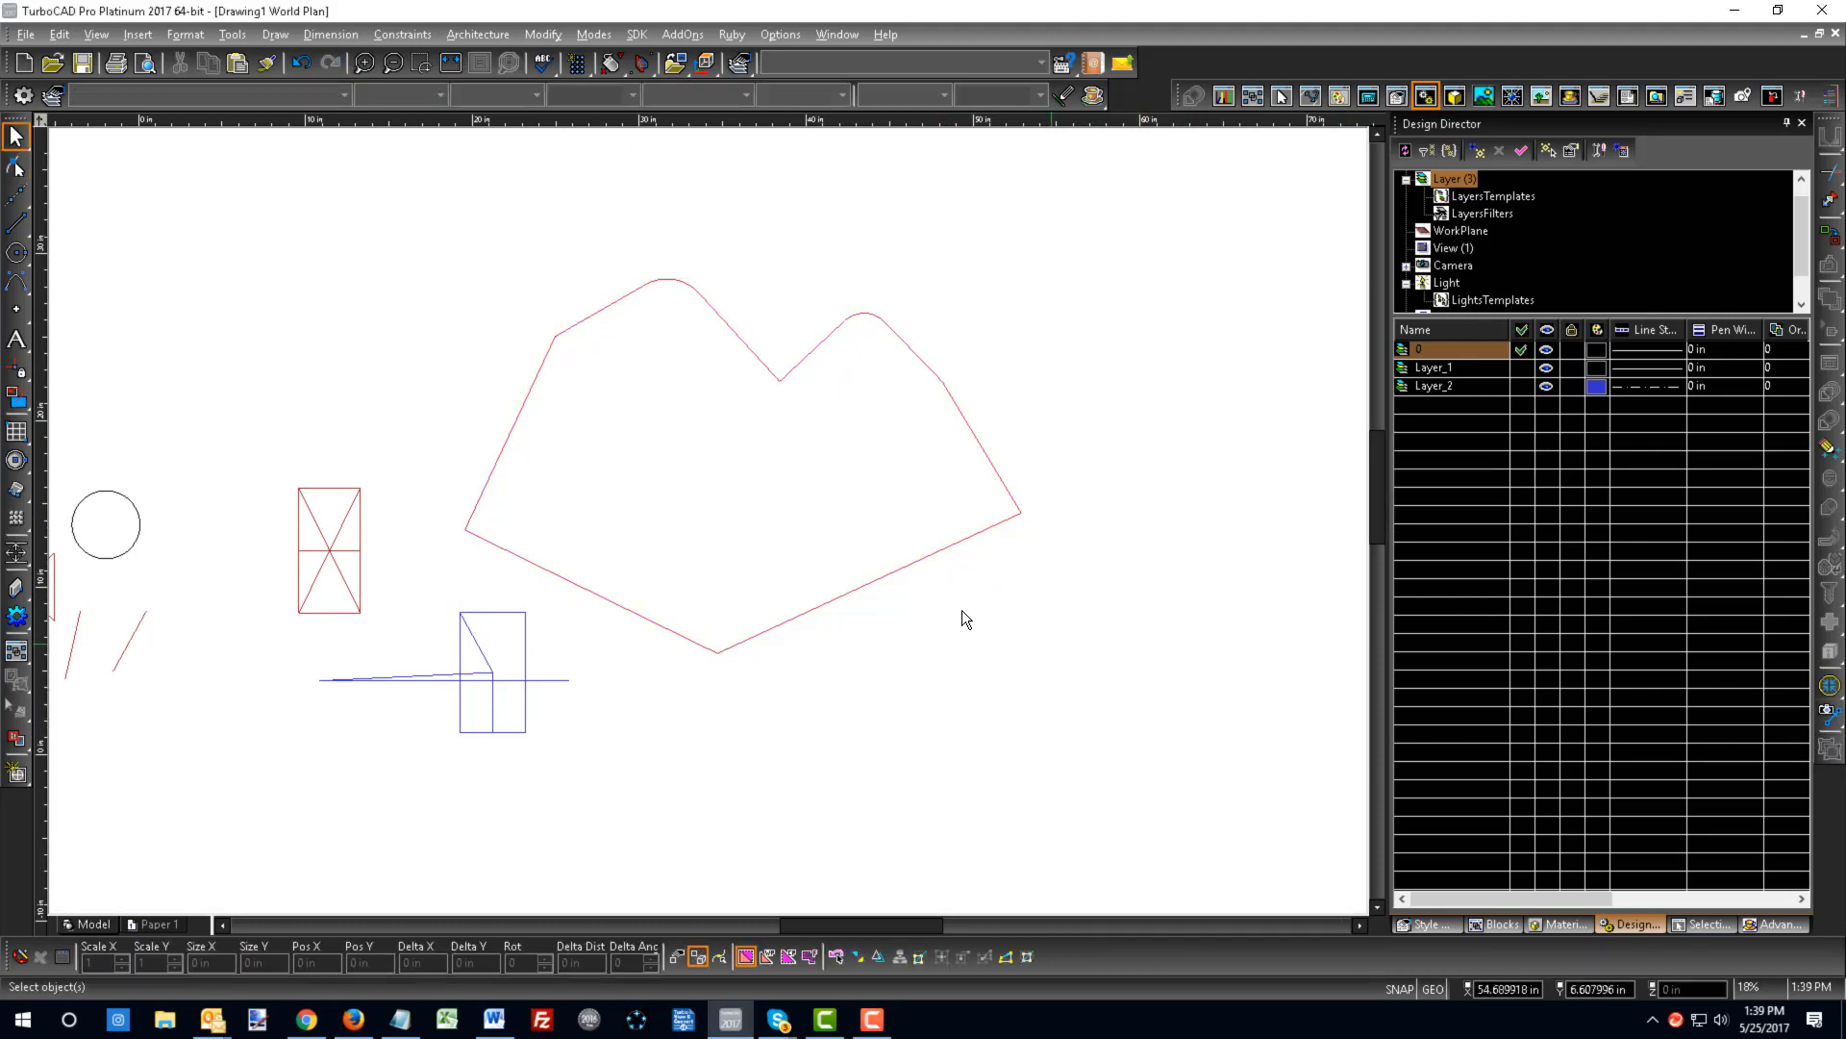
click(919, 564)
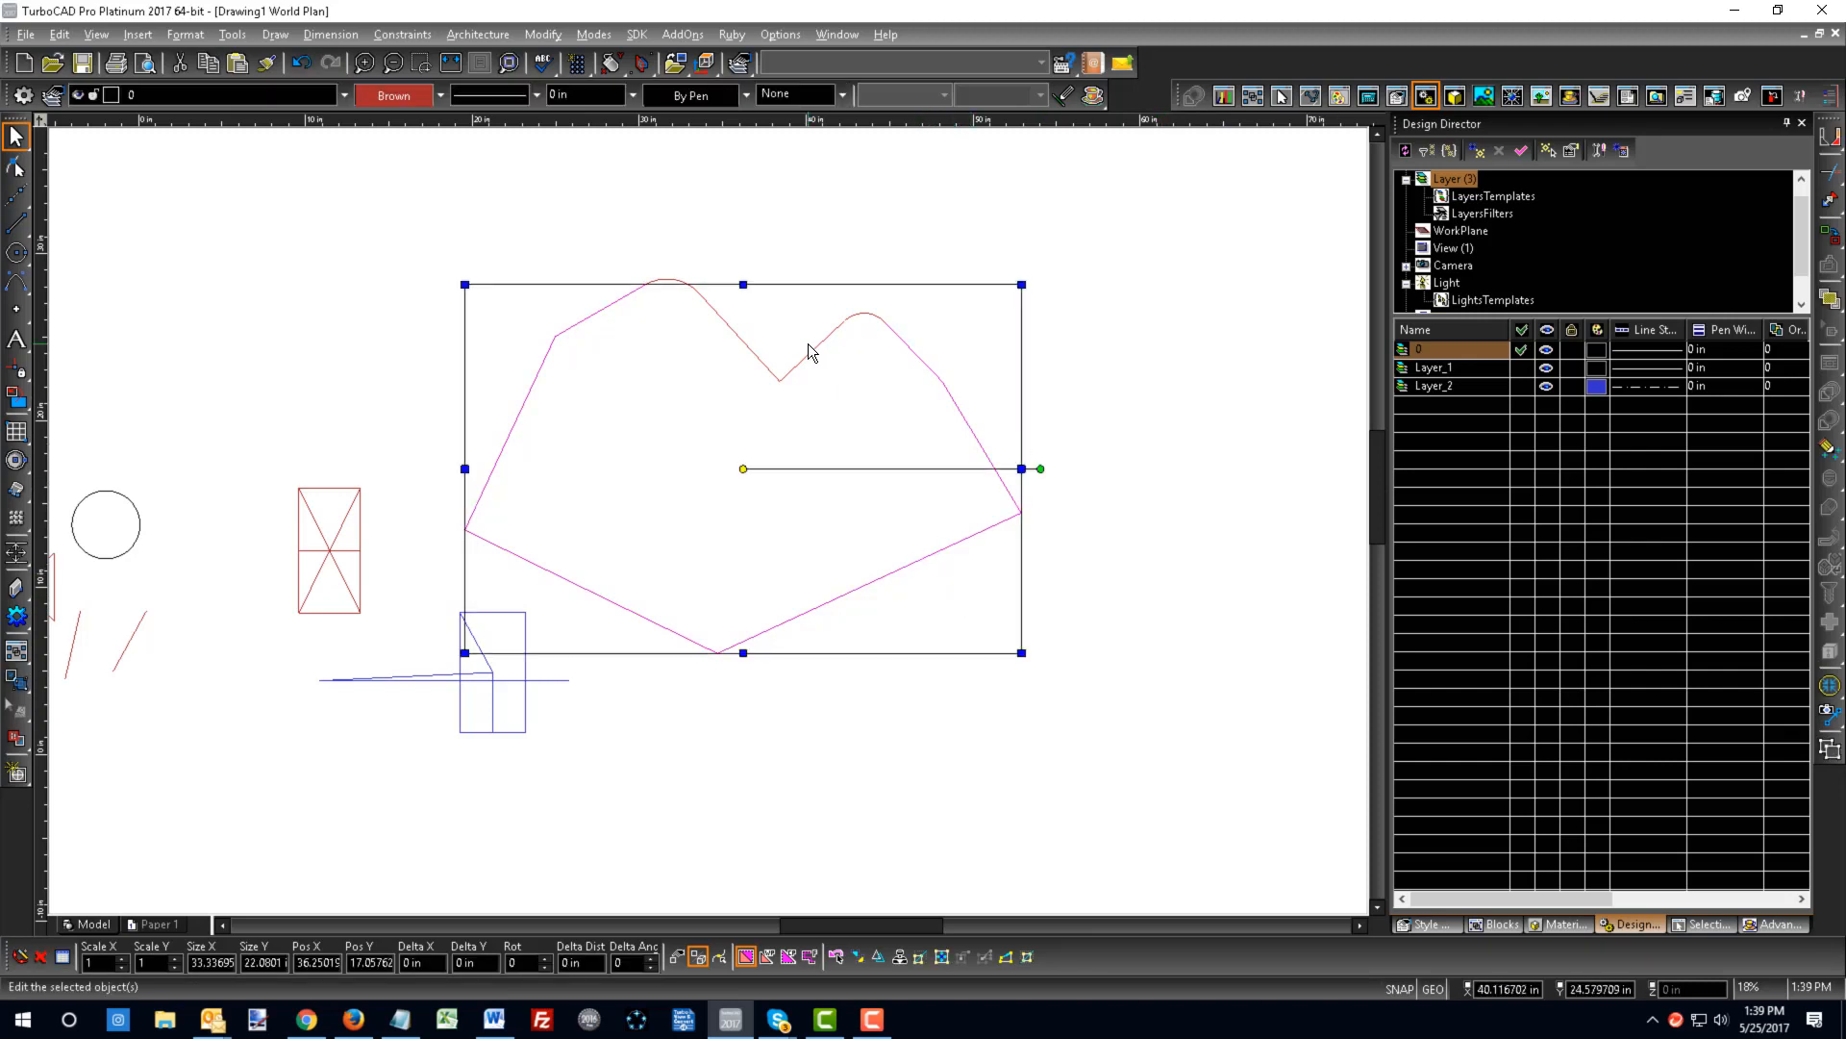
click(1830, 751)
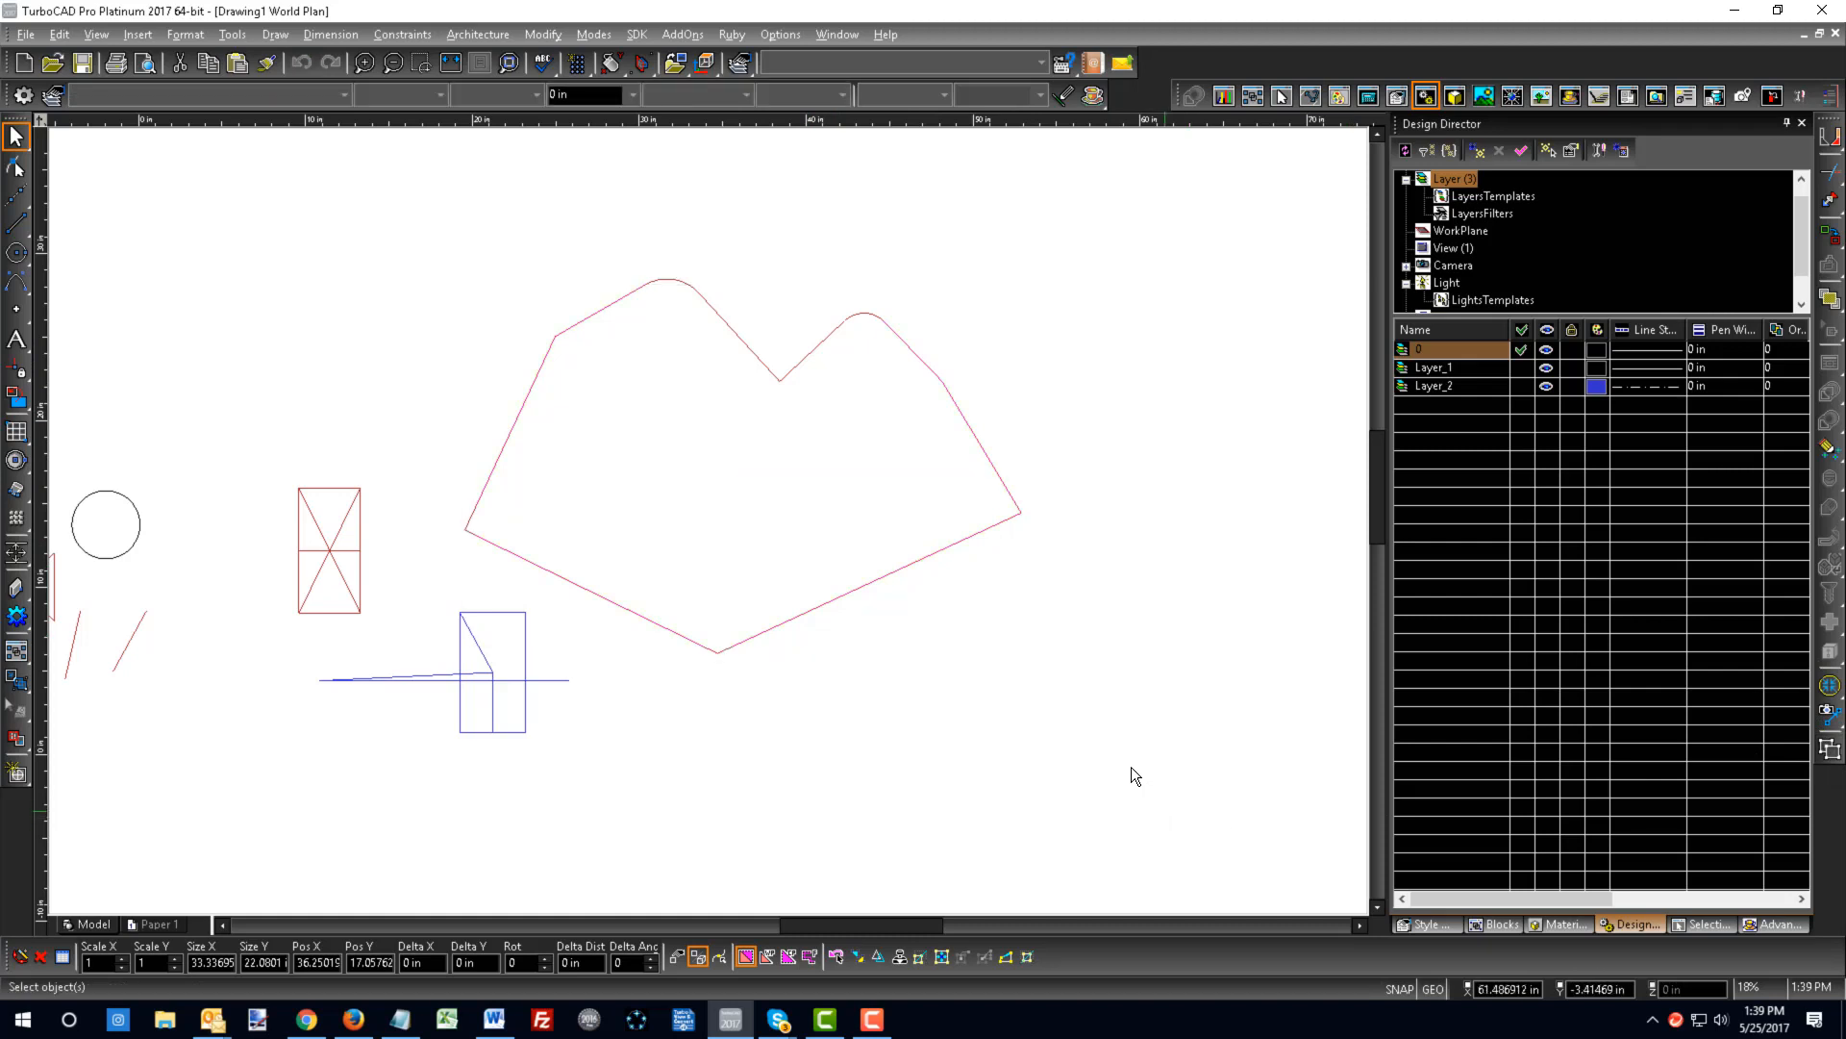
- Select several of the exploded segments one at a time to check that they are separate objects, and clear the selection
click(888, 578)
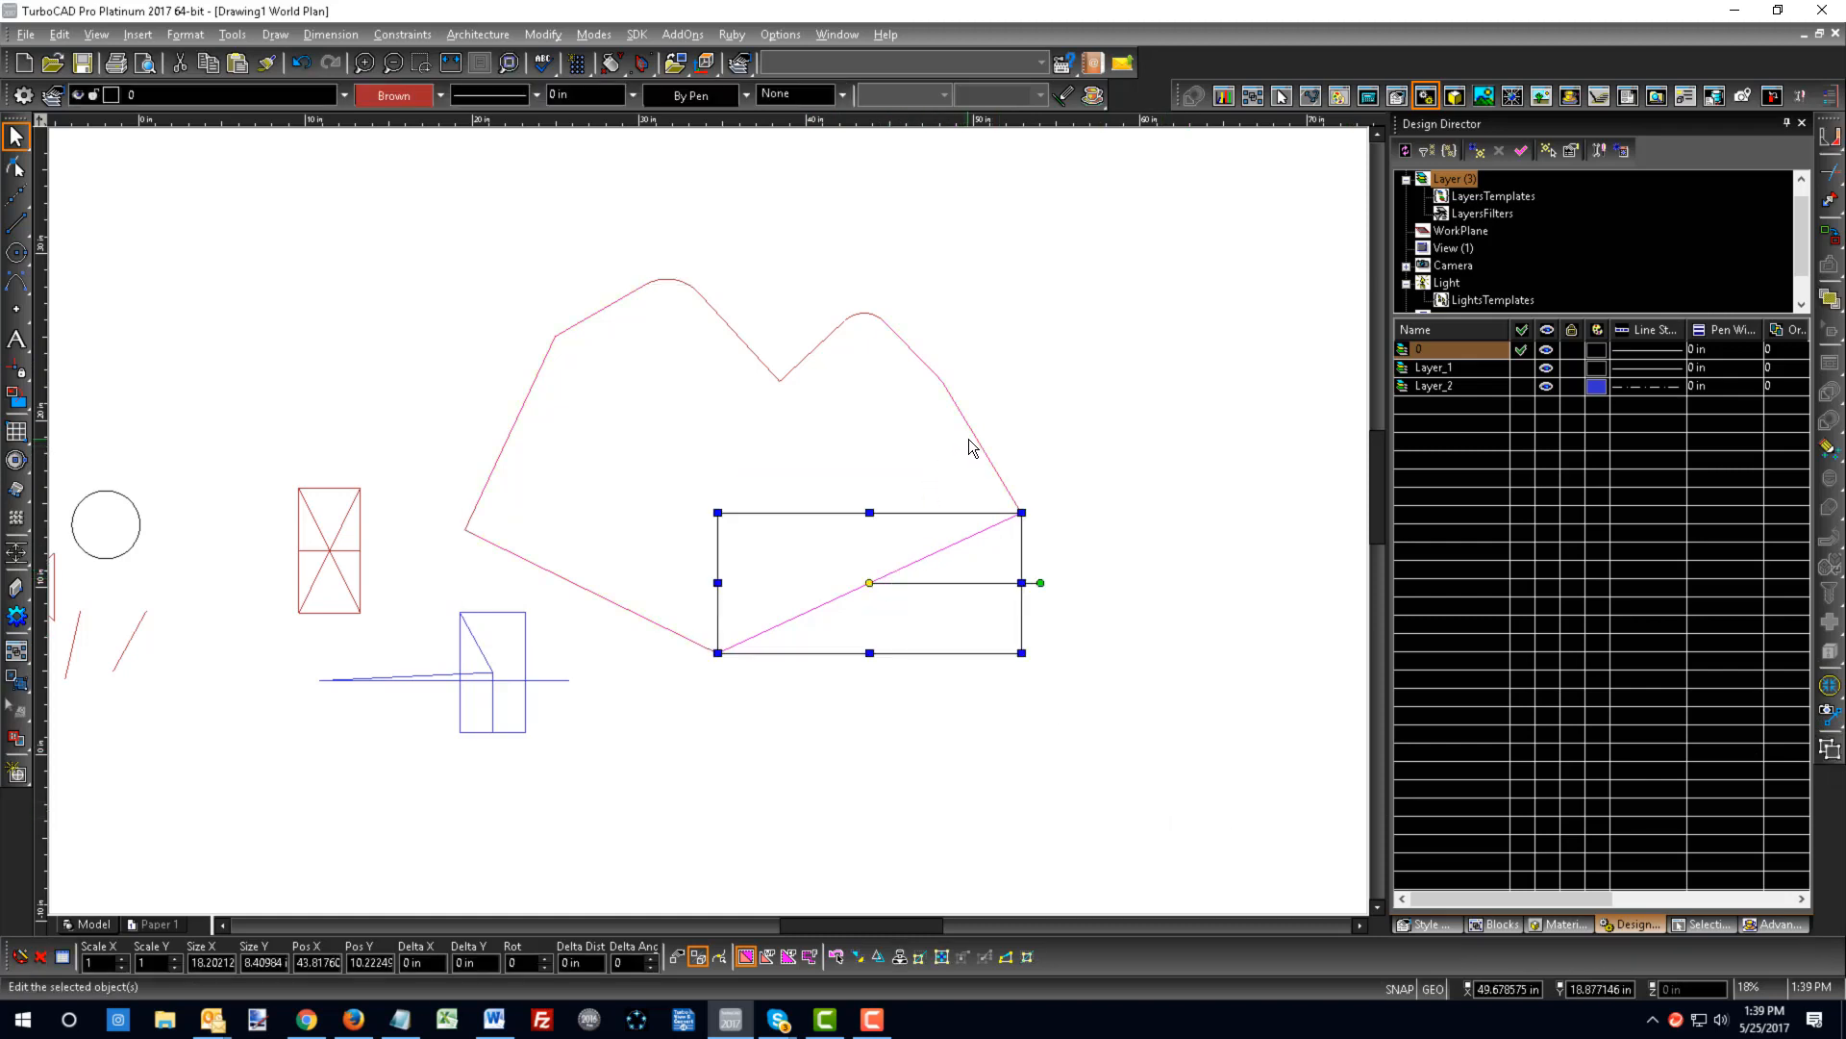
click(967, 438)
click(892, 332)
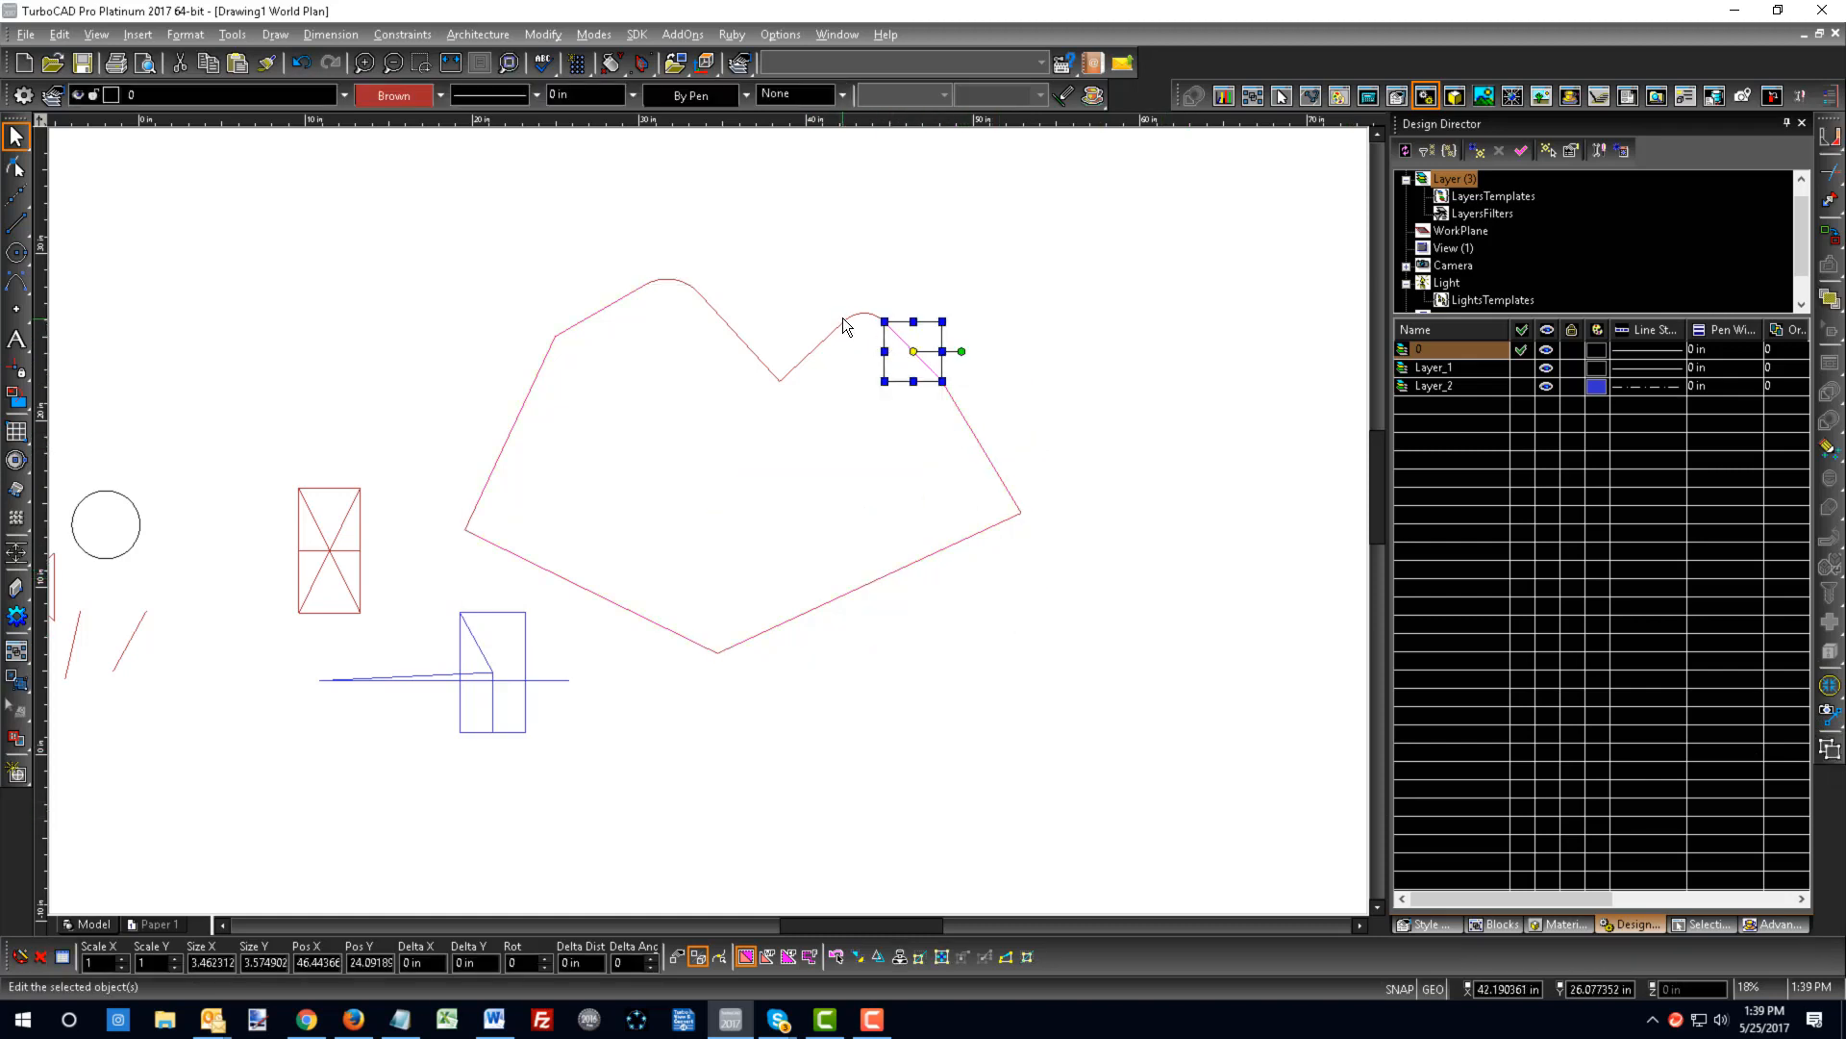
right_click(842, 317)
click(899, 352)
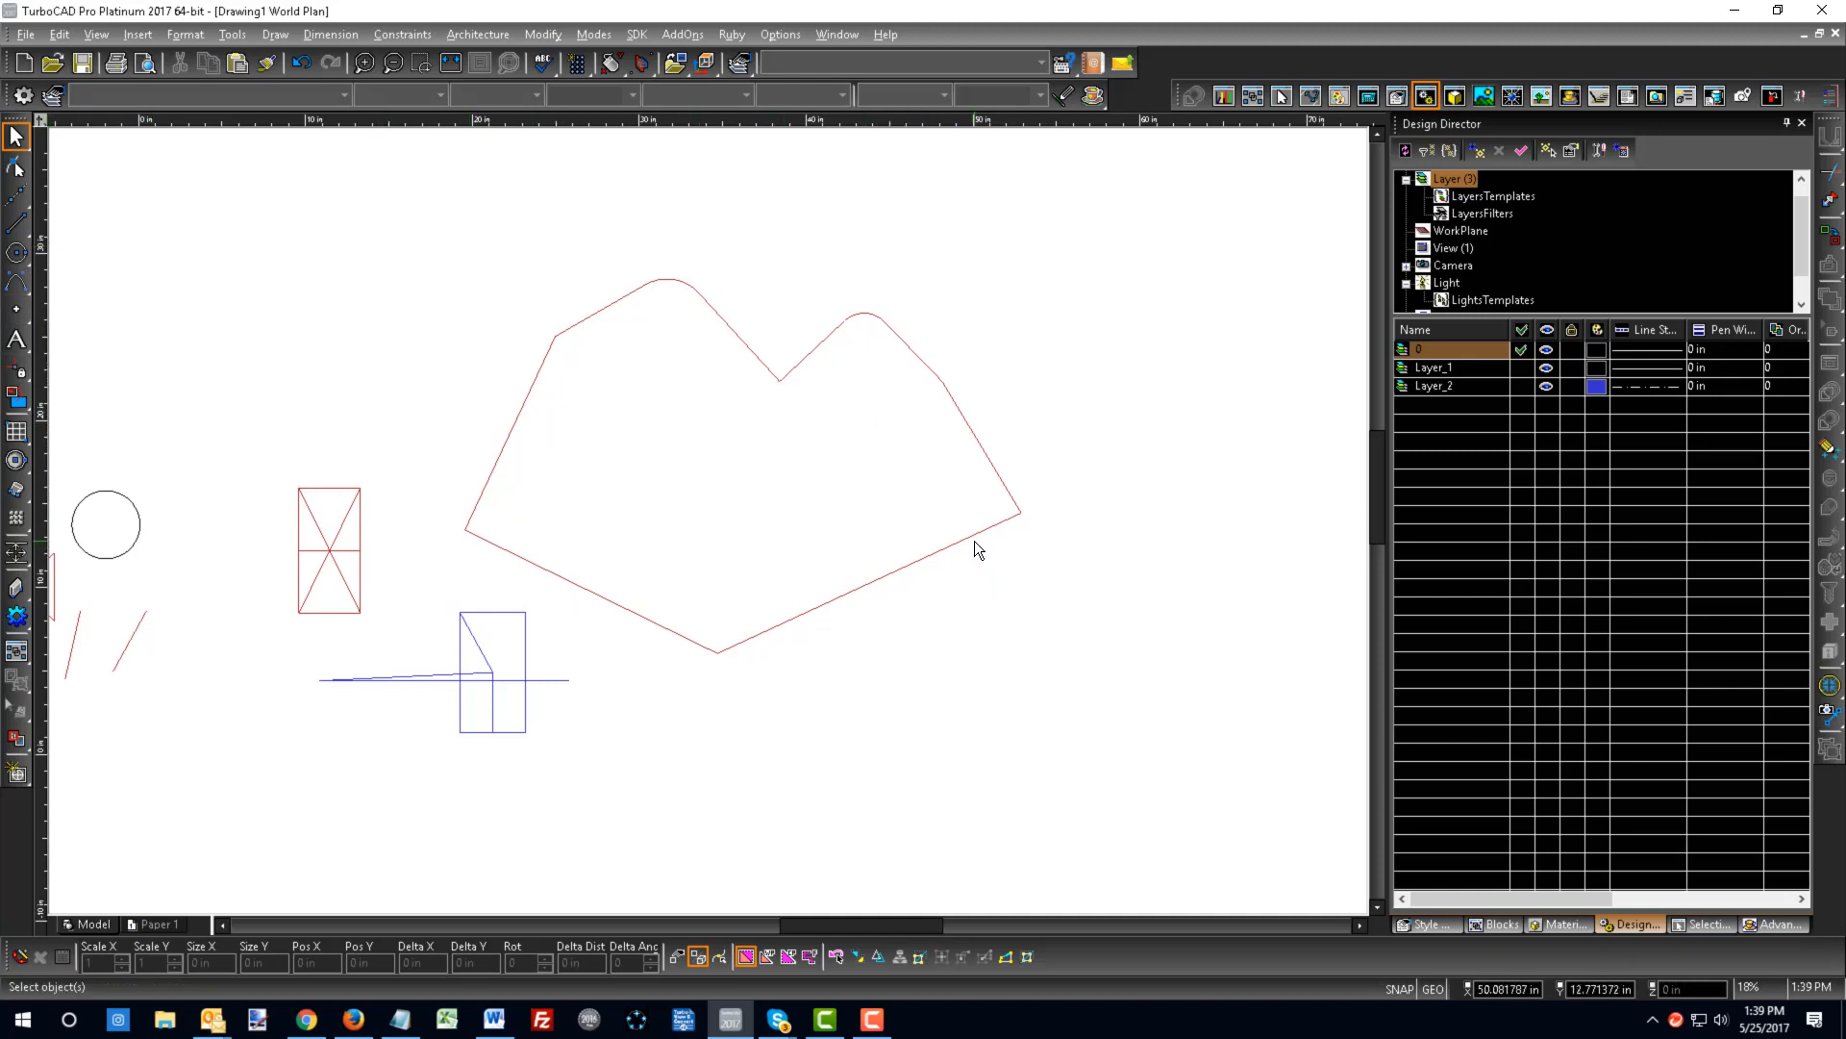
- Open the lower-right segment for node editing at its outer corner and turn snapping off
scroll(974, 546, up, 2)
right_click(711, 420)
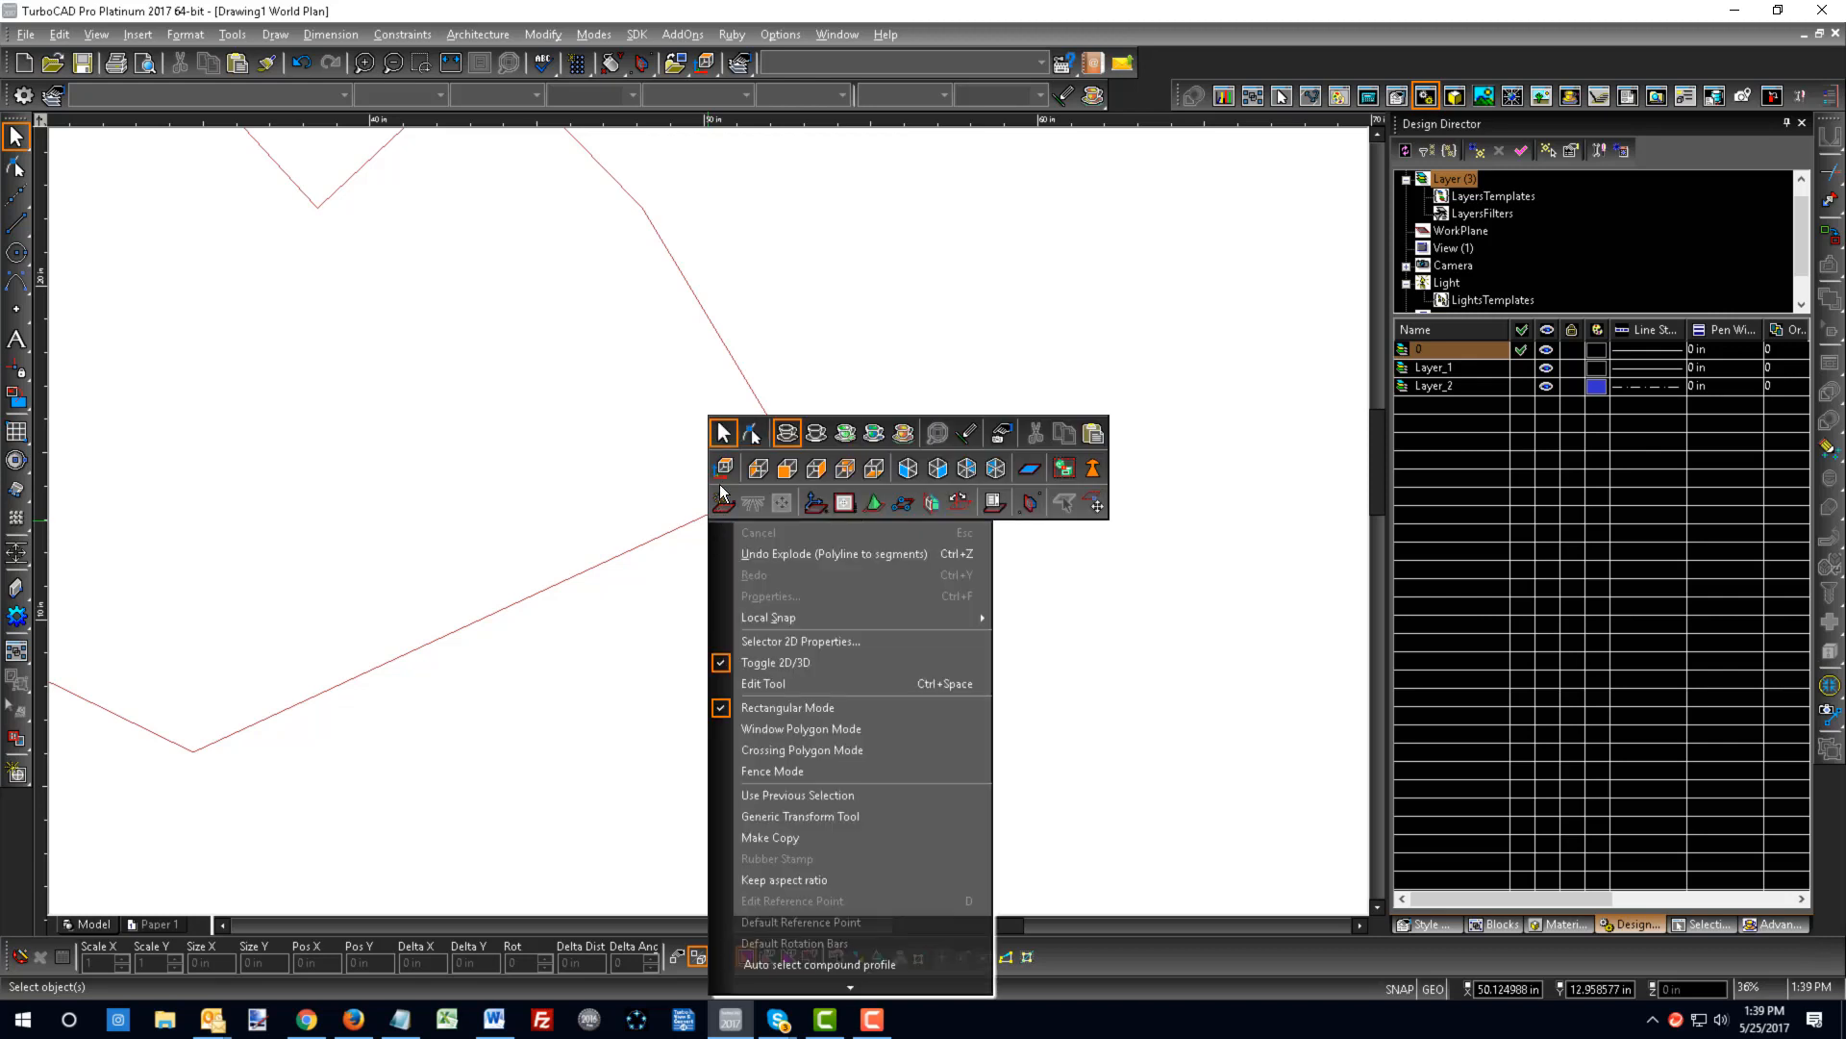
click(753, 434)
click(728, 503)
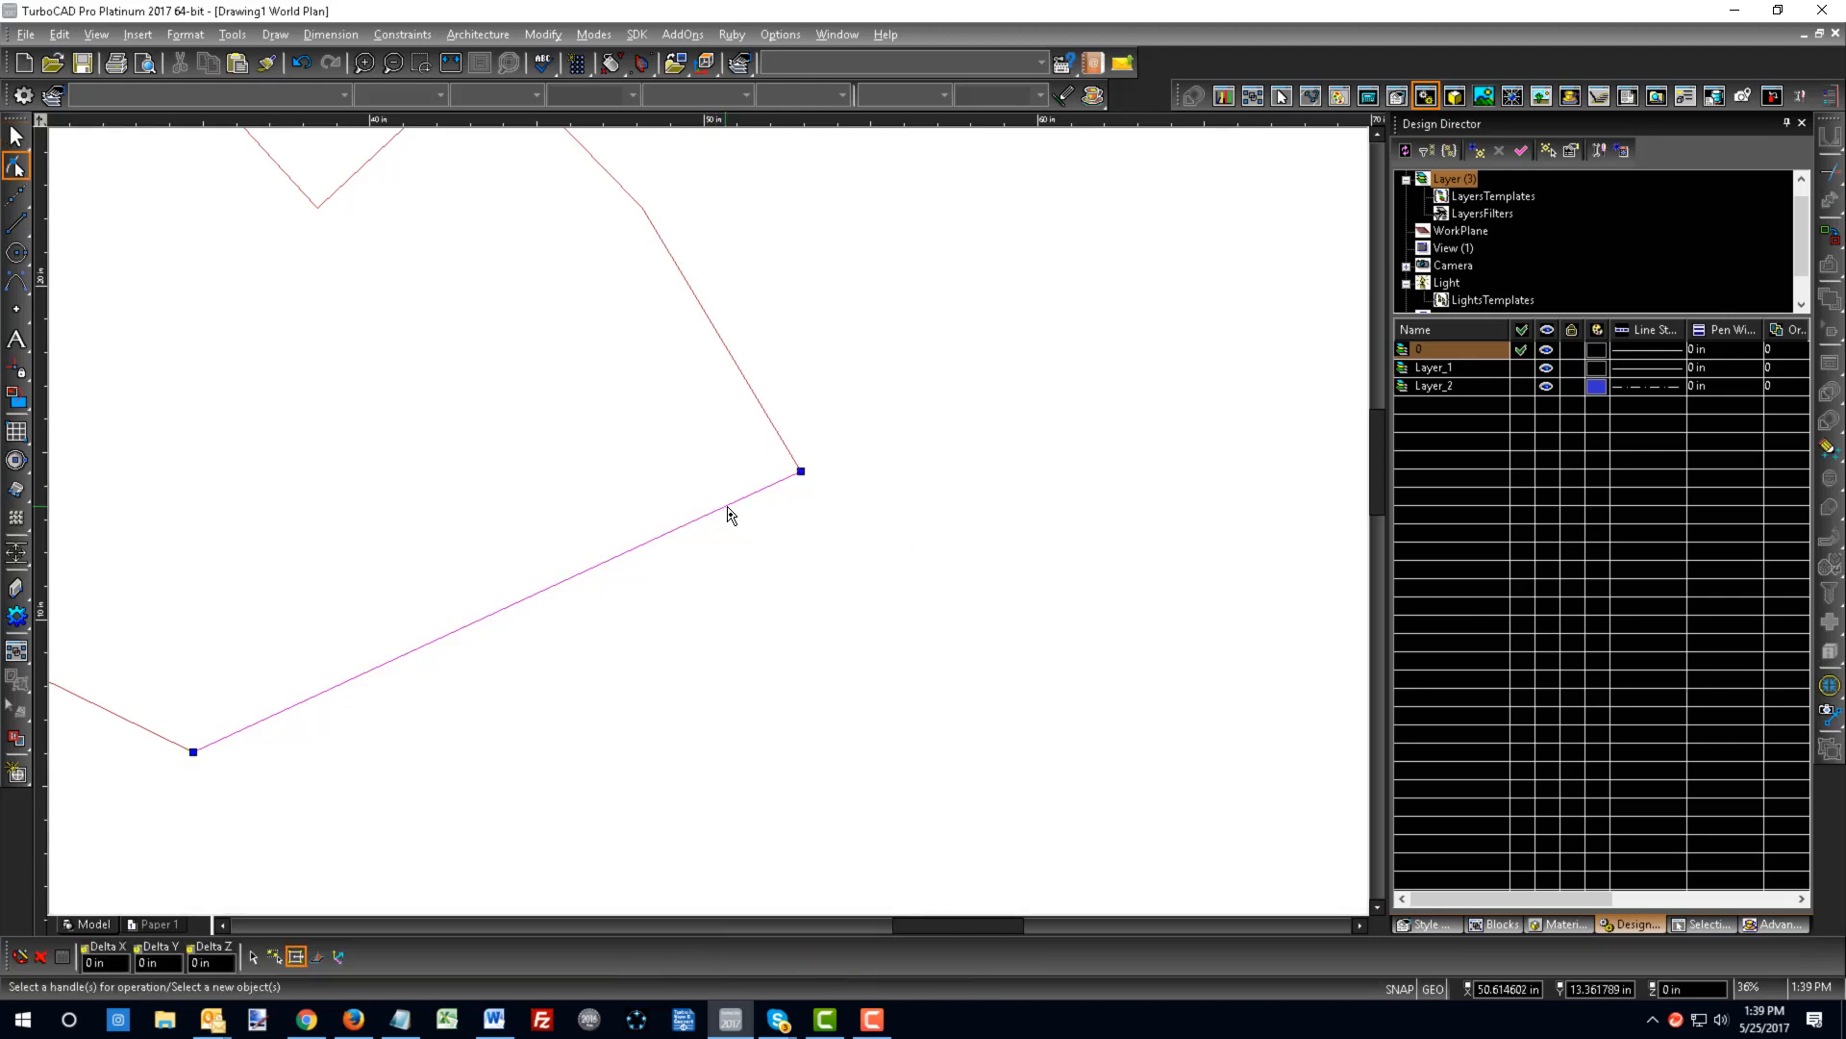
click(799, 470)
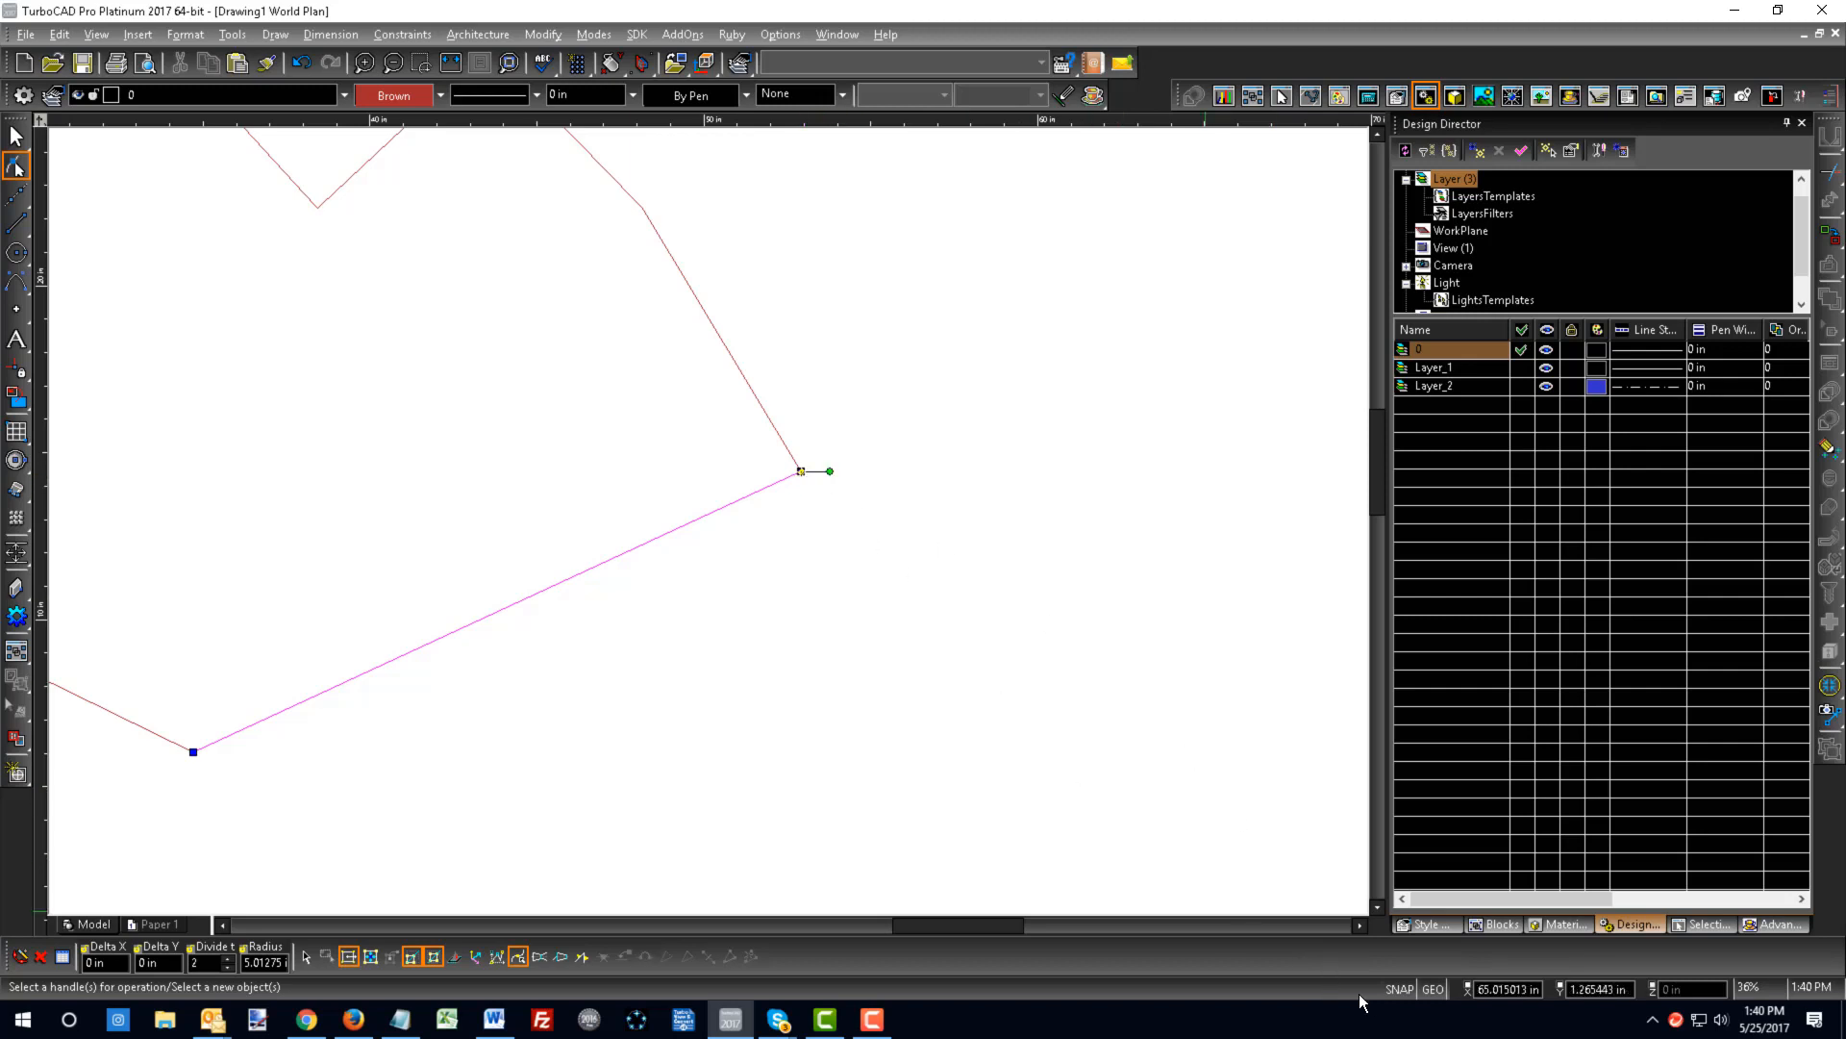
click(1400, 988)
click(800, 574)
- Pull the lower-right segment's outer end node slightly inward to open a gap at the corner, and deselect the segment
click(726, 508)
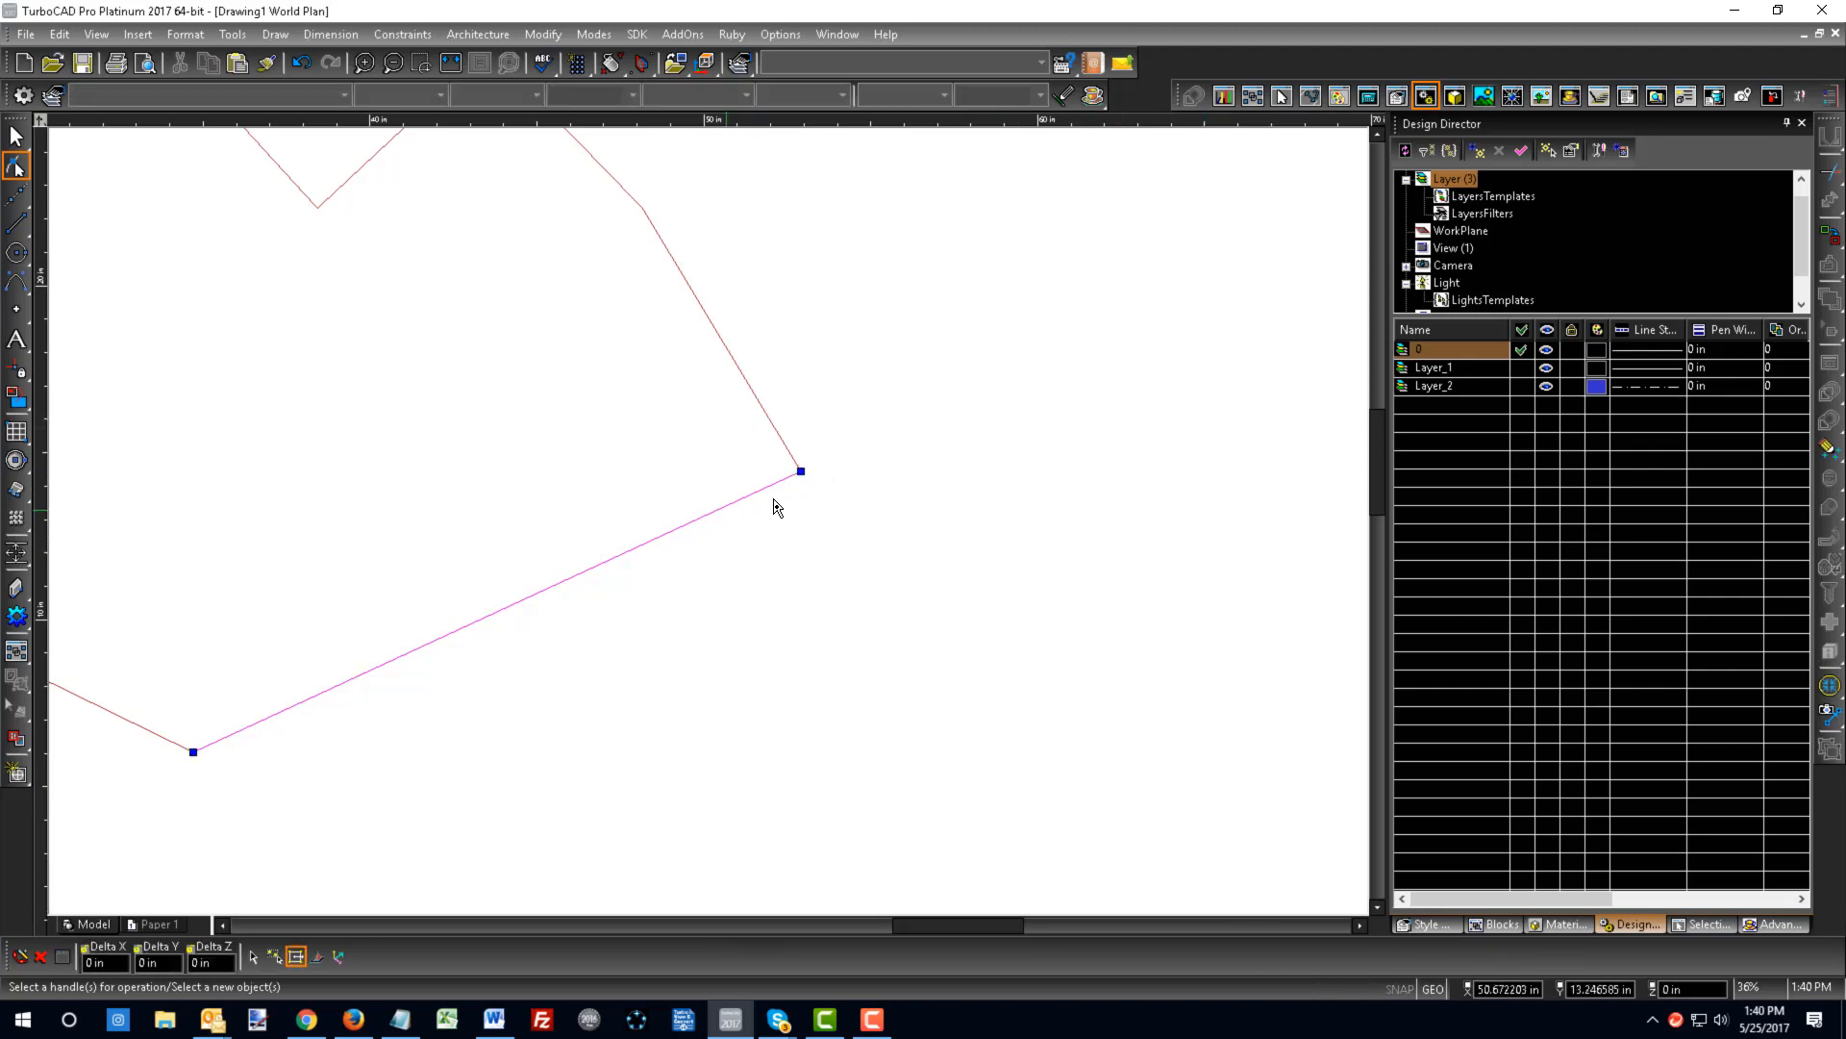
click(800, 471)
click(772, 488)
click(799, 574)
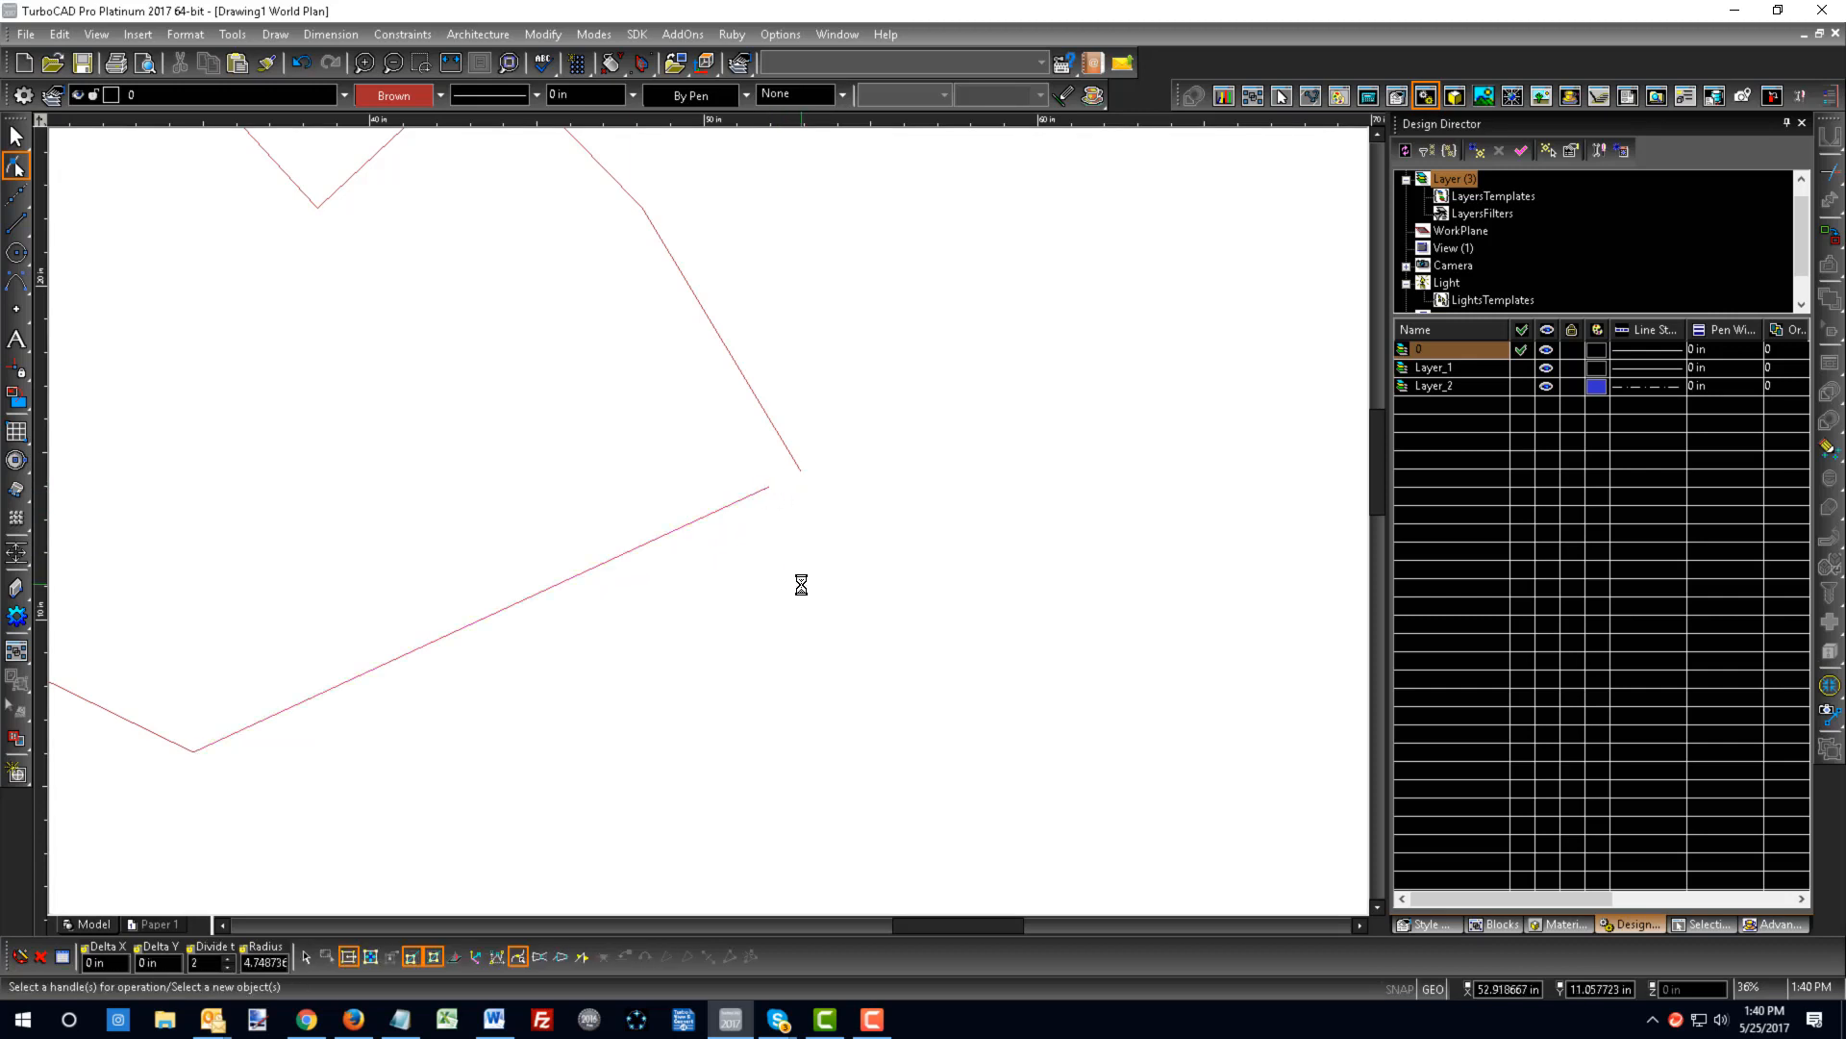
- Move the segment's free end back until it nearly touches the adjoining segment's end, and return to object selection
scroll(704, 523, down, 3)
scroll(709, 531, up, 2)
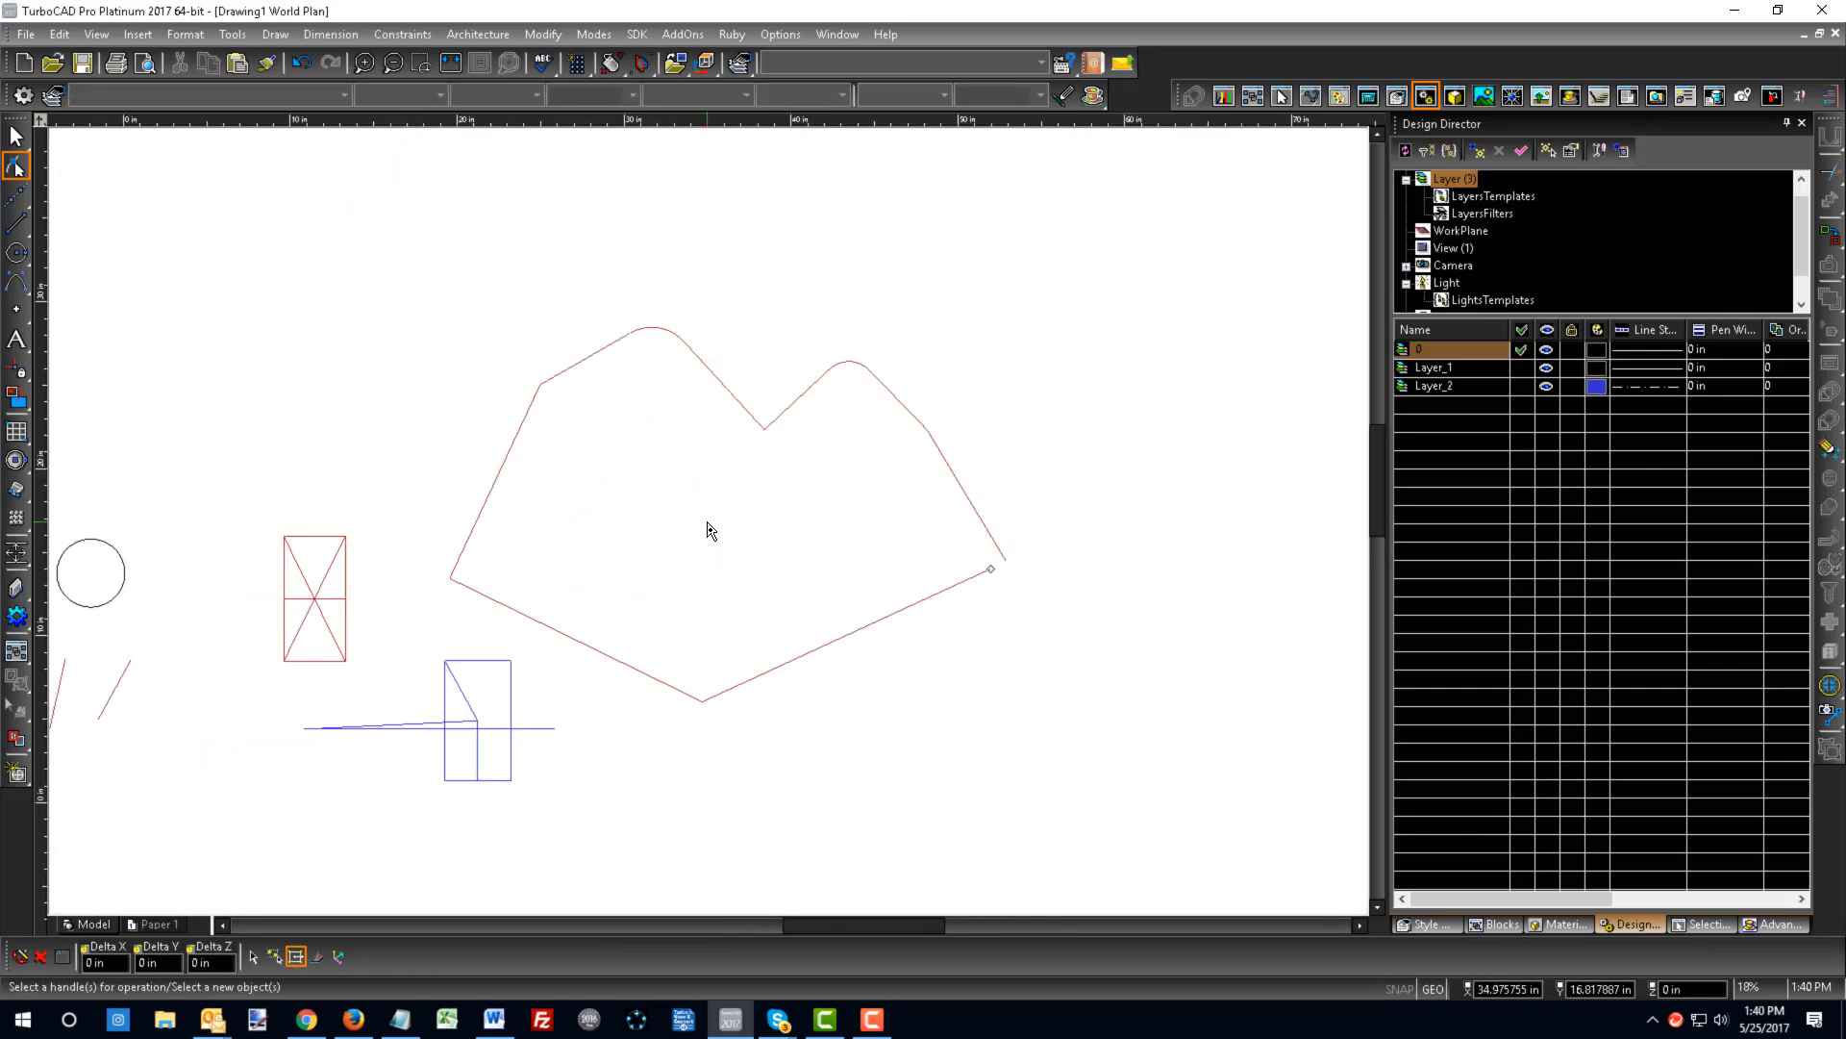
scroll(989, 572, up, 4)
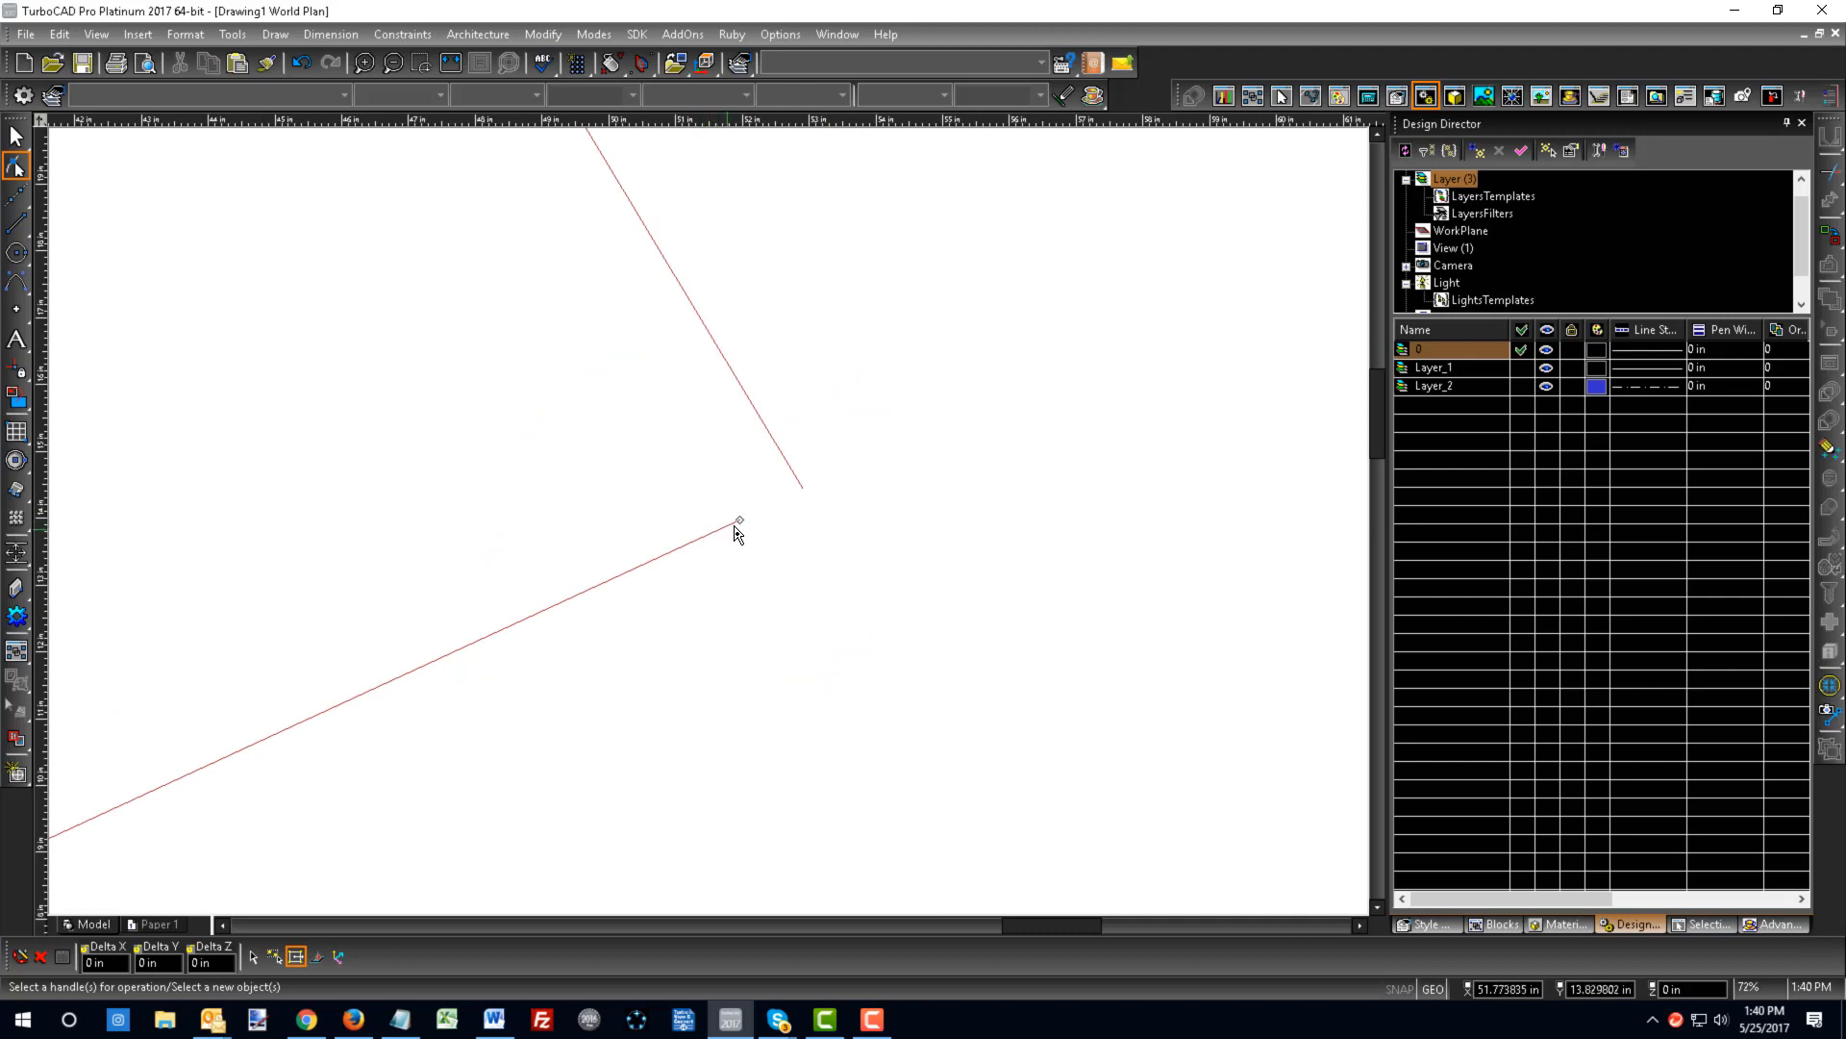
drag(739, 524, 798, 492)
scroll(705, 519, down, 4)
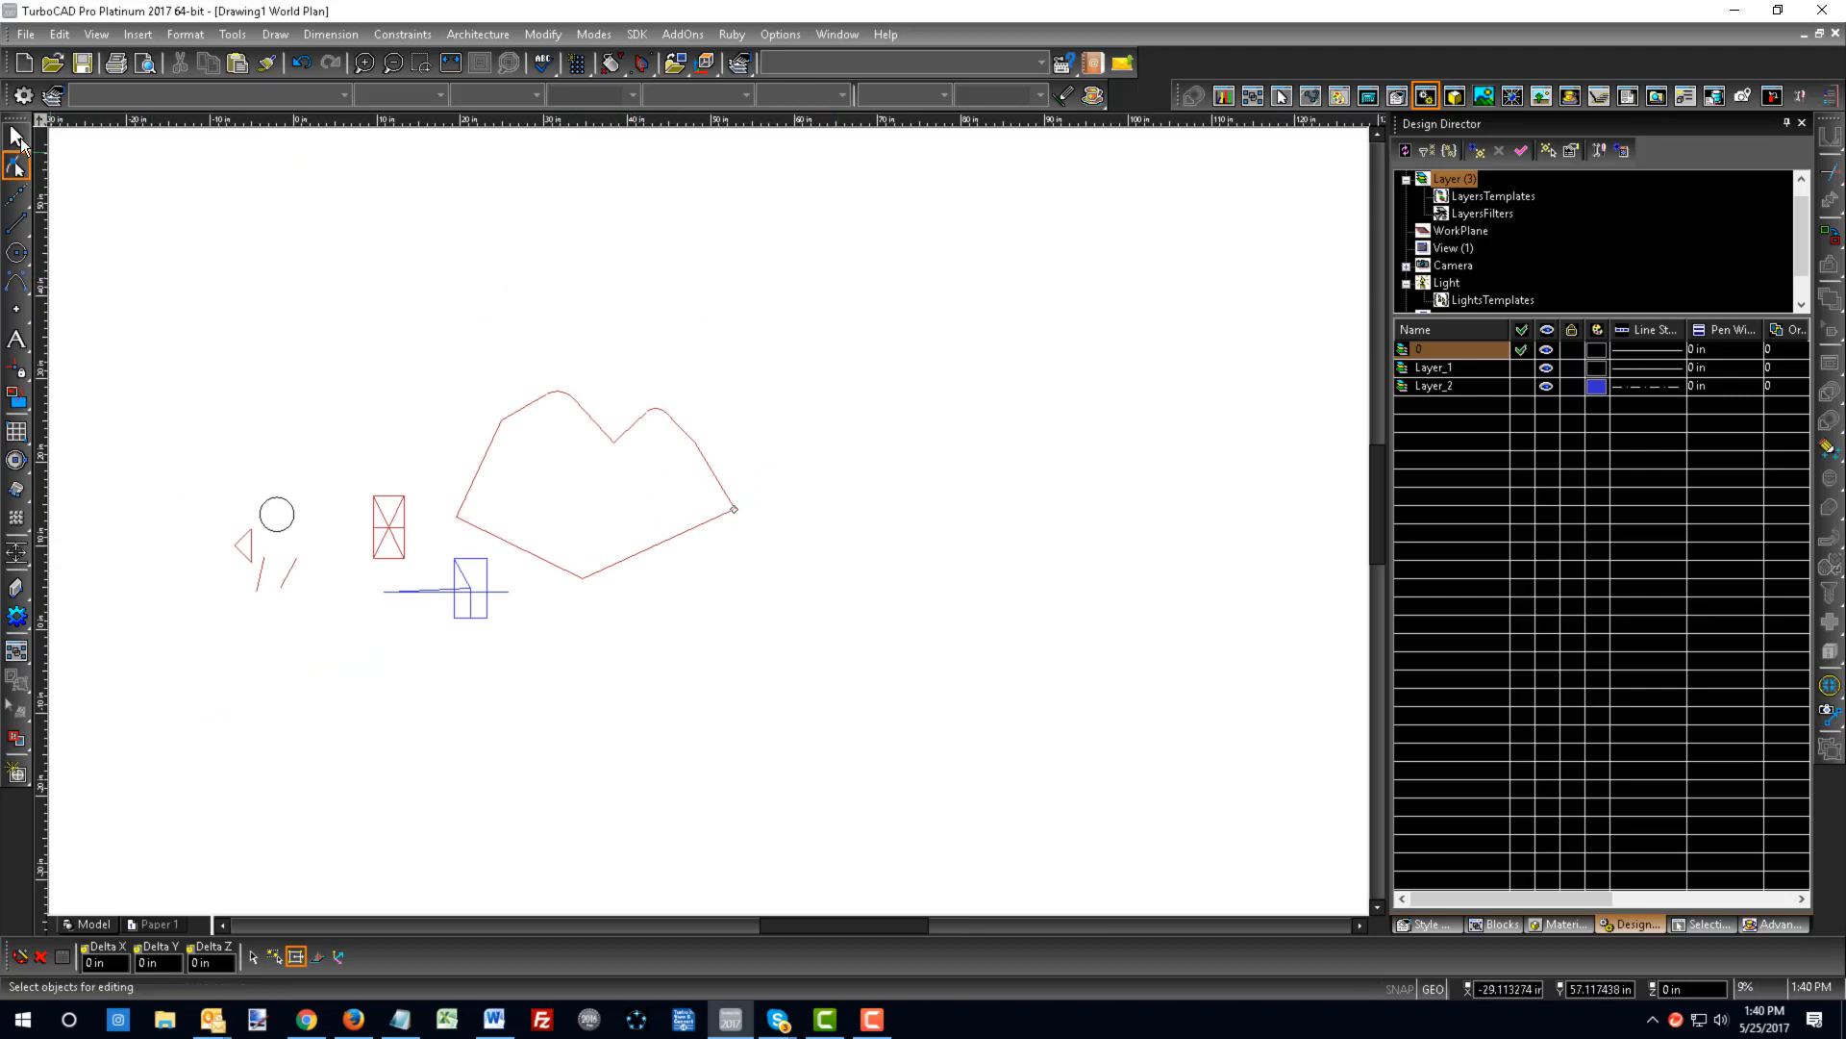
click(17, 140)
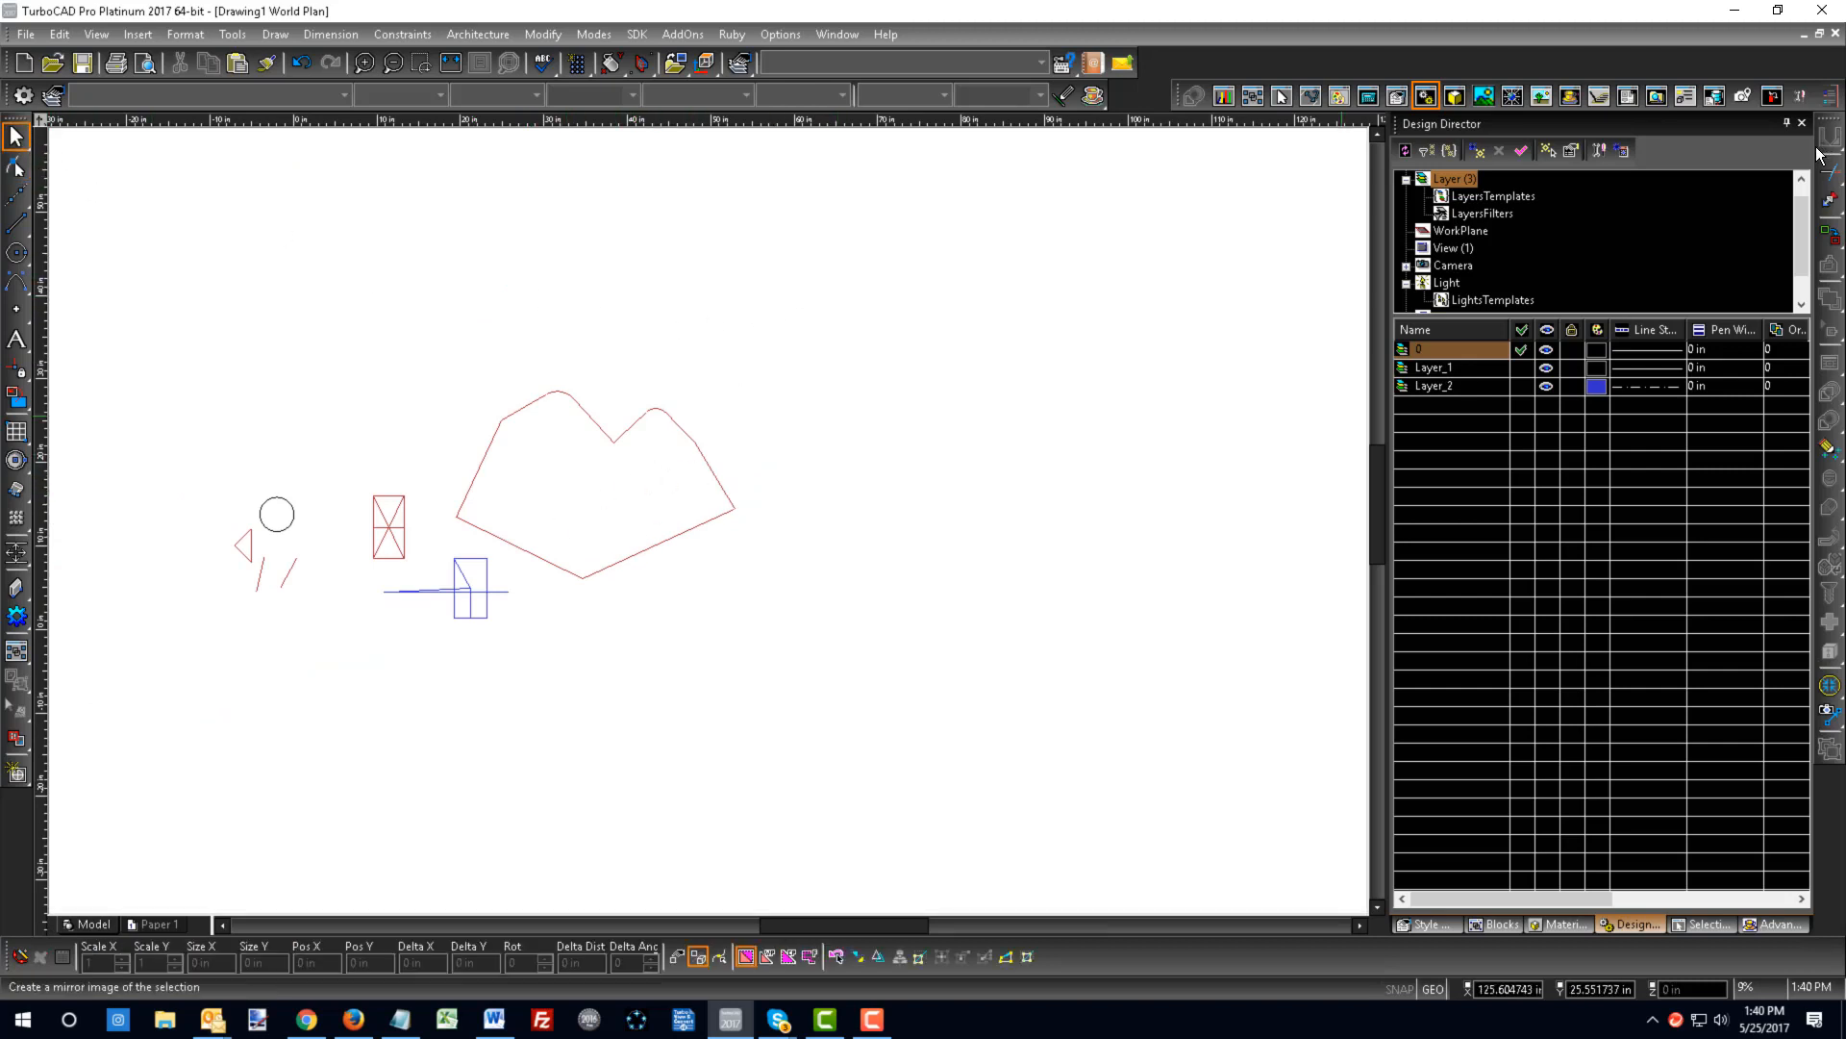
click(1831, 234)
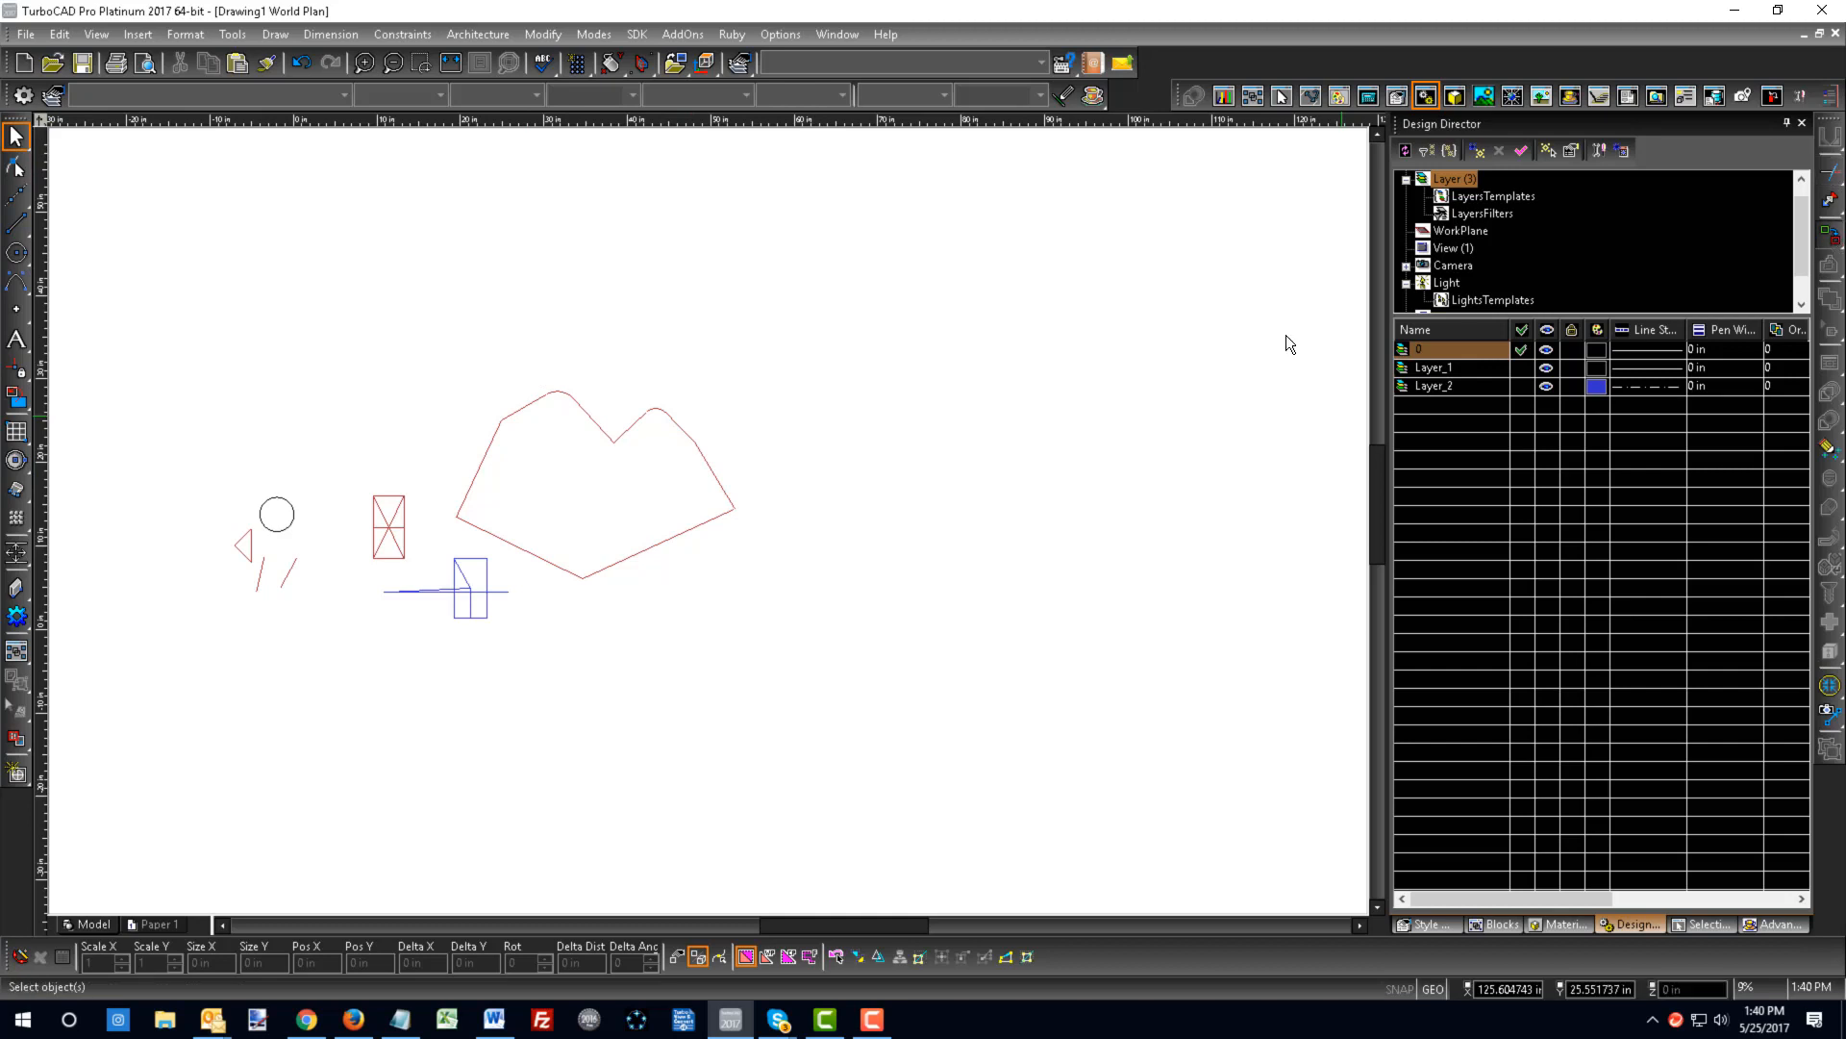
- Join the exploded line and arc segments of the large outline into a single polyline
click(634, 556)
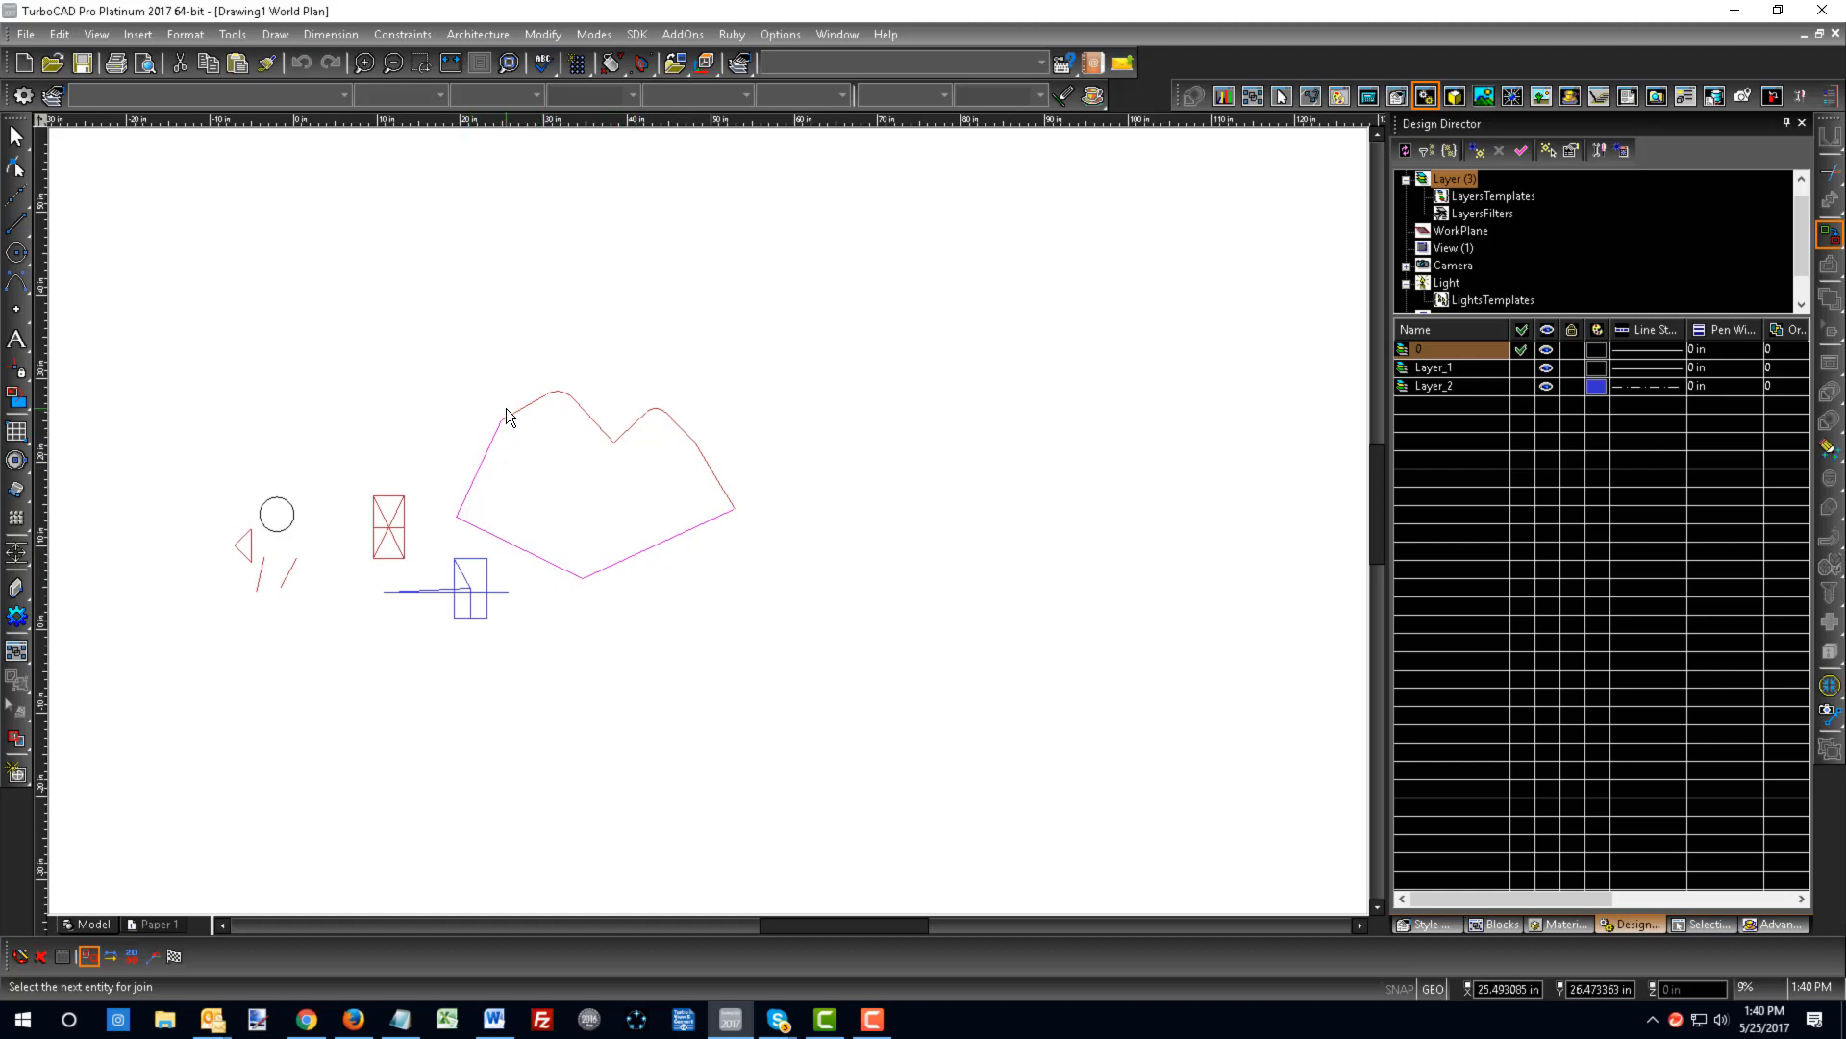
click(553, 392)
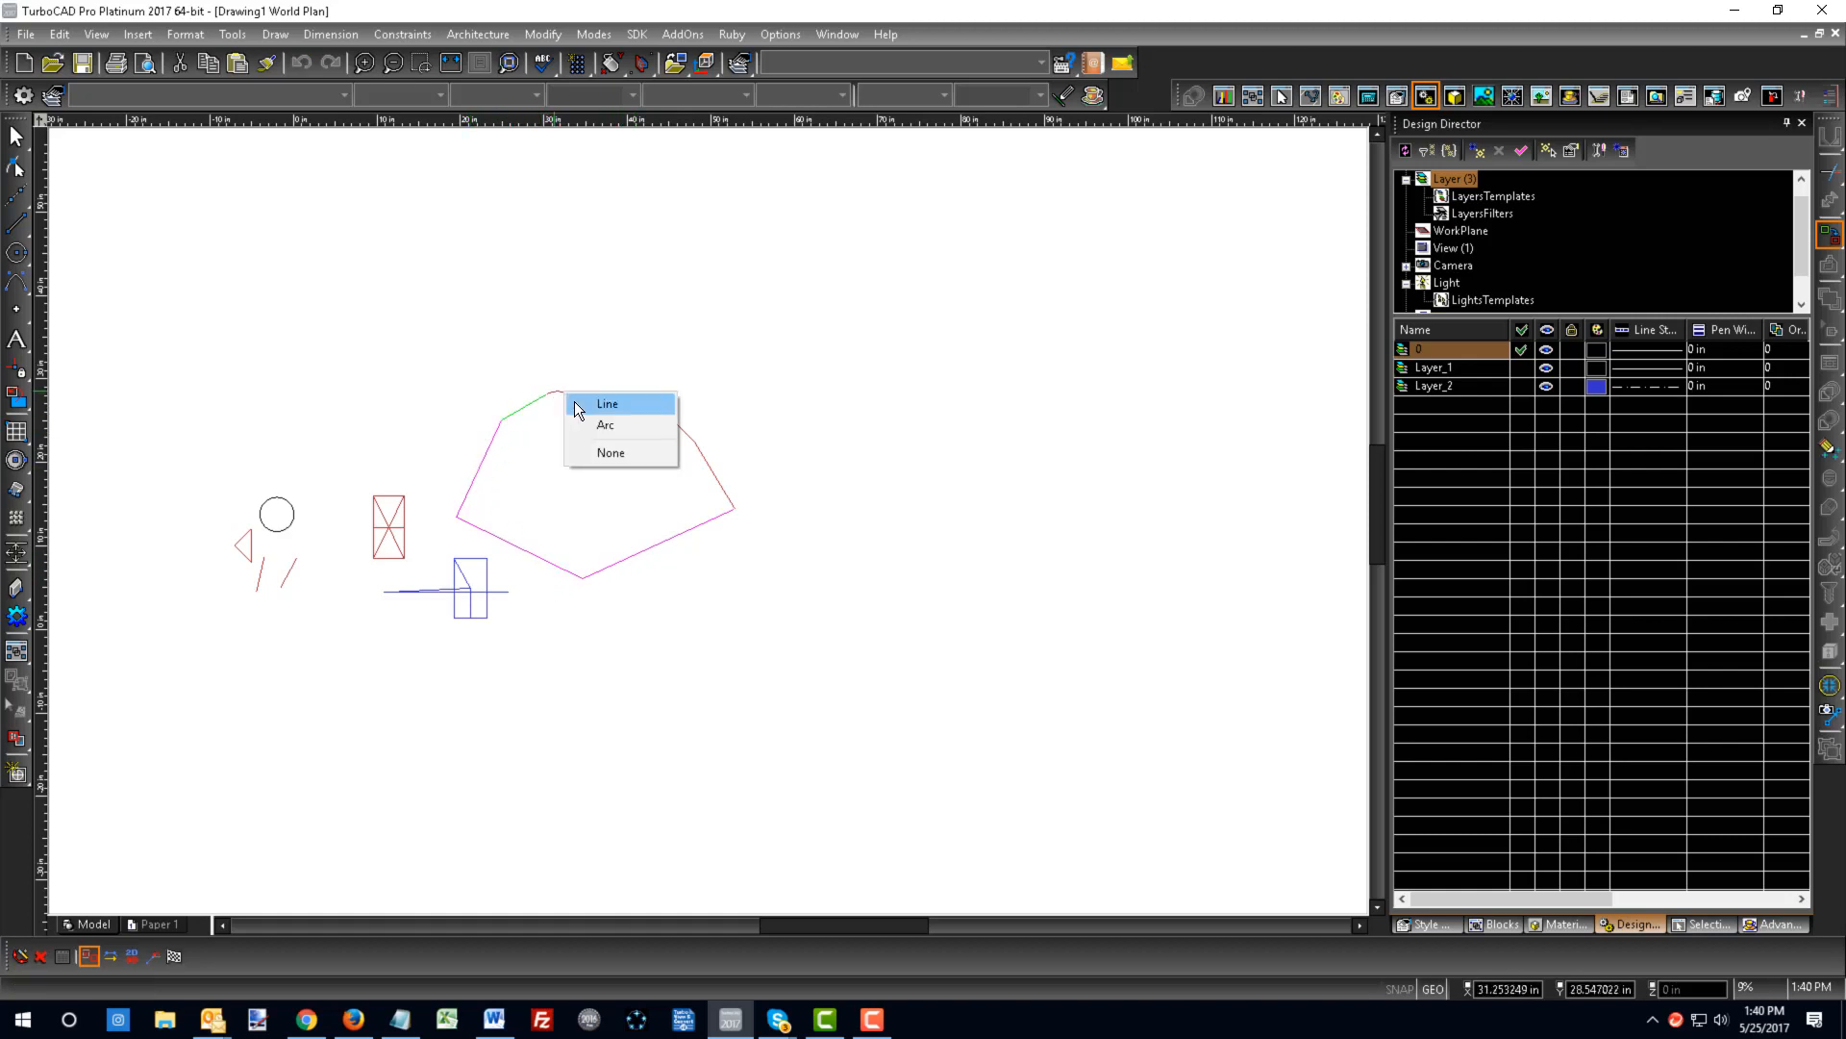
click(577, 405)
scroll(563, 392, up, 5)
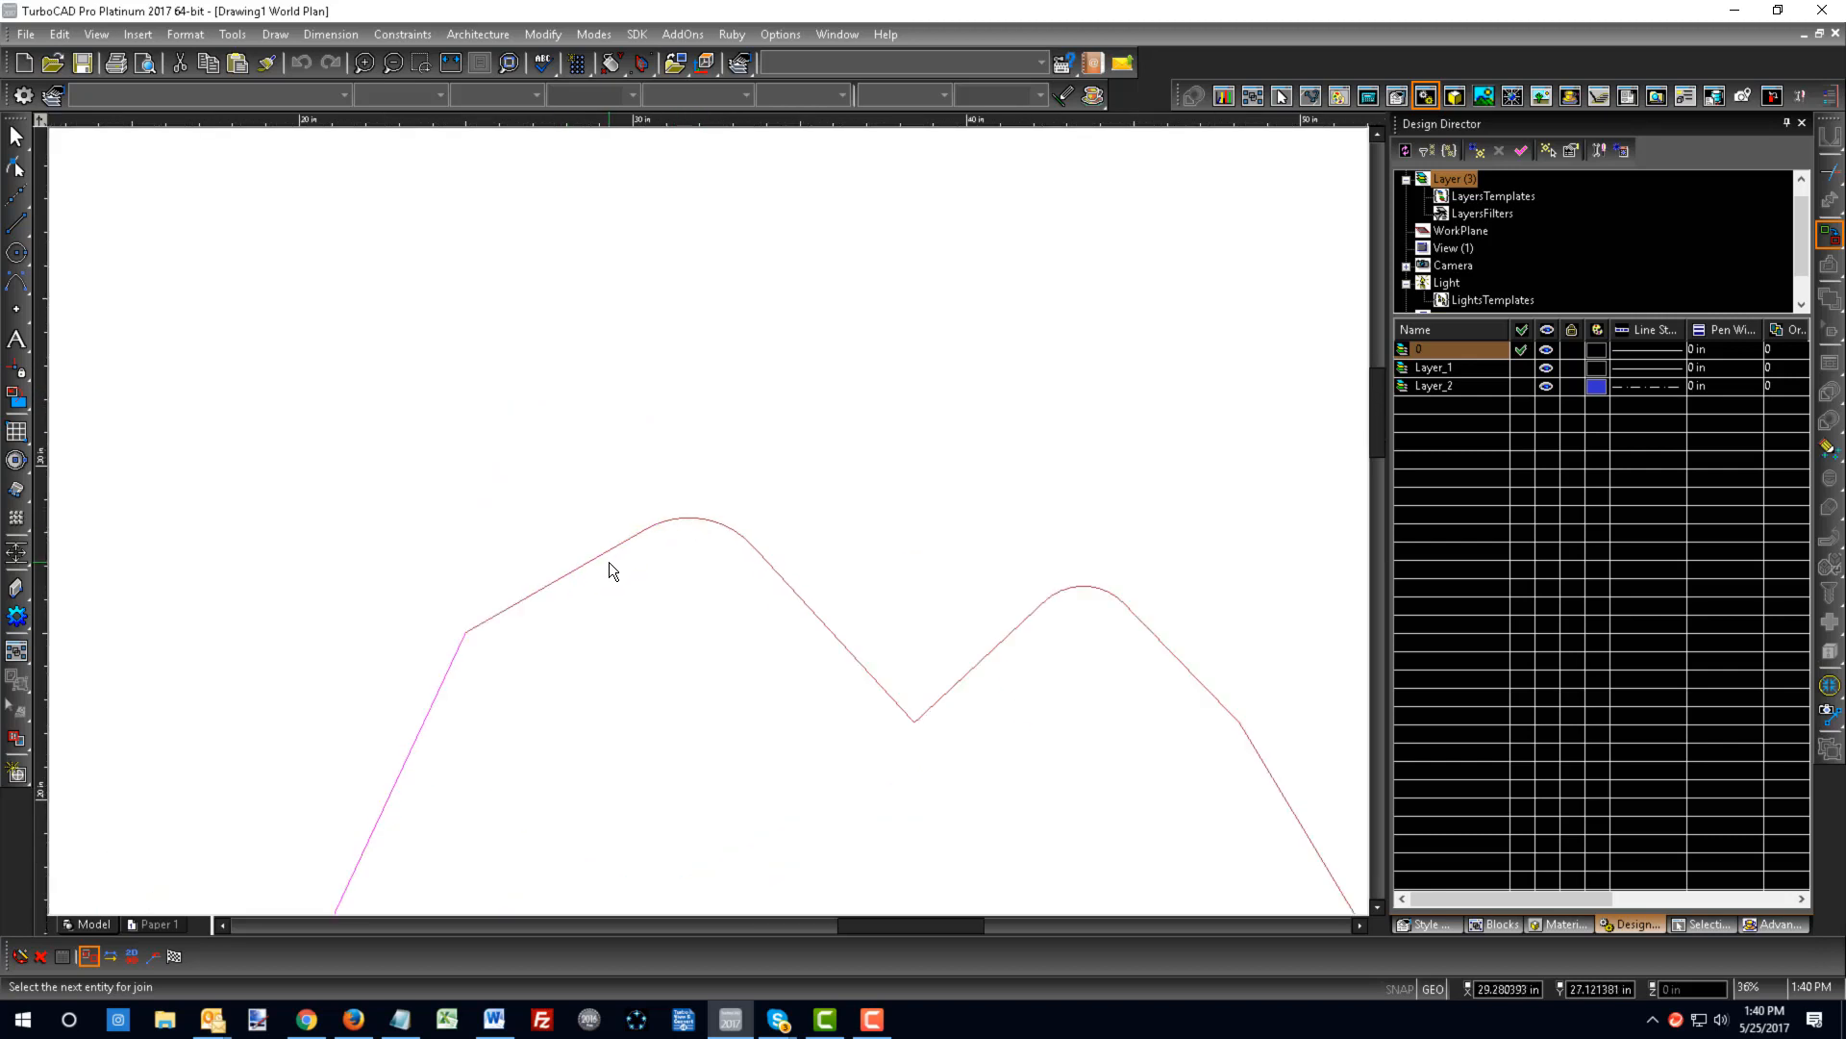
click(632, 542)
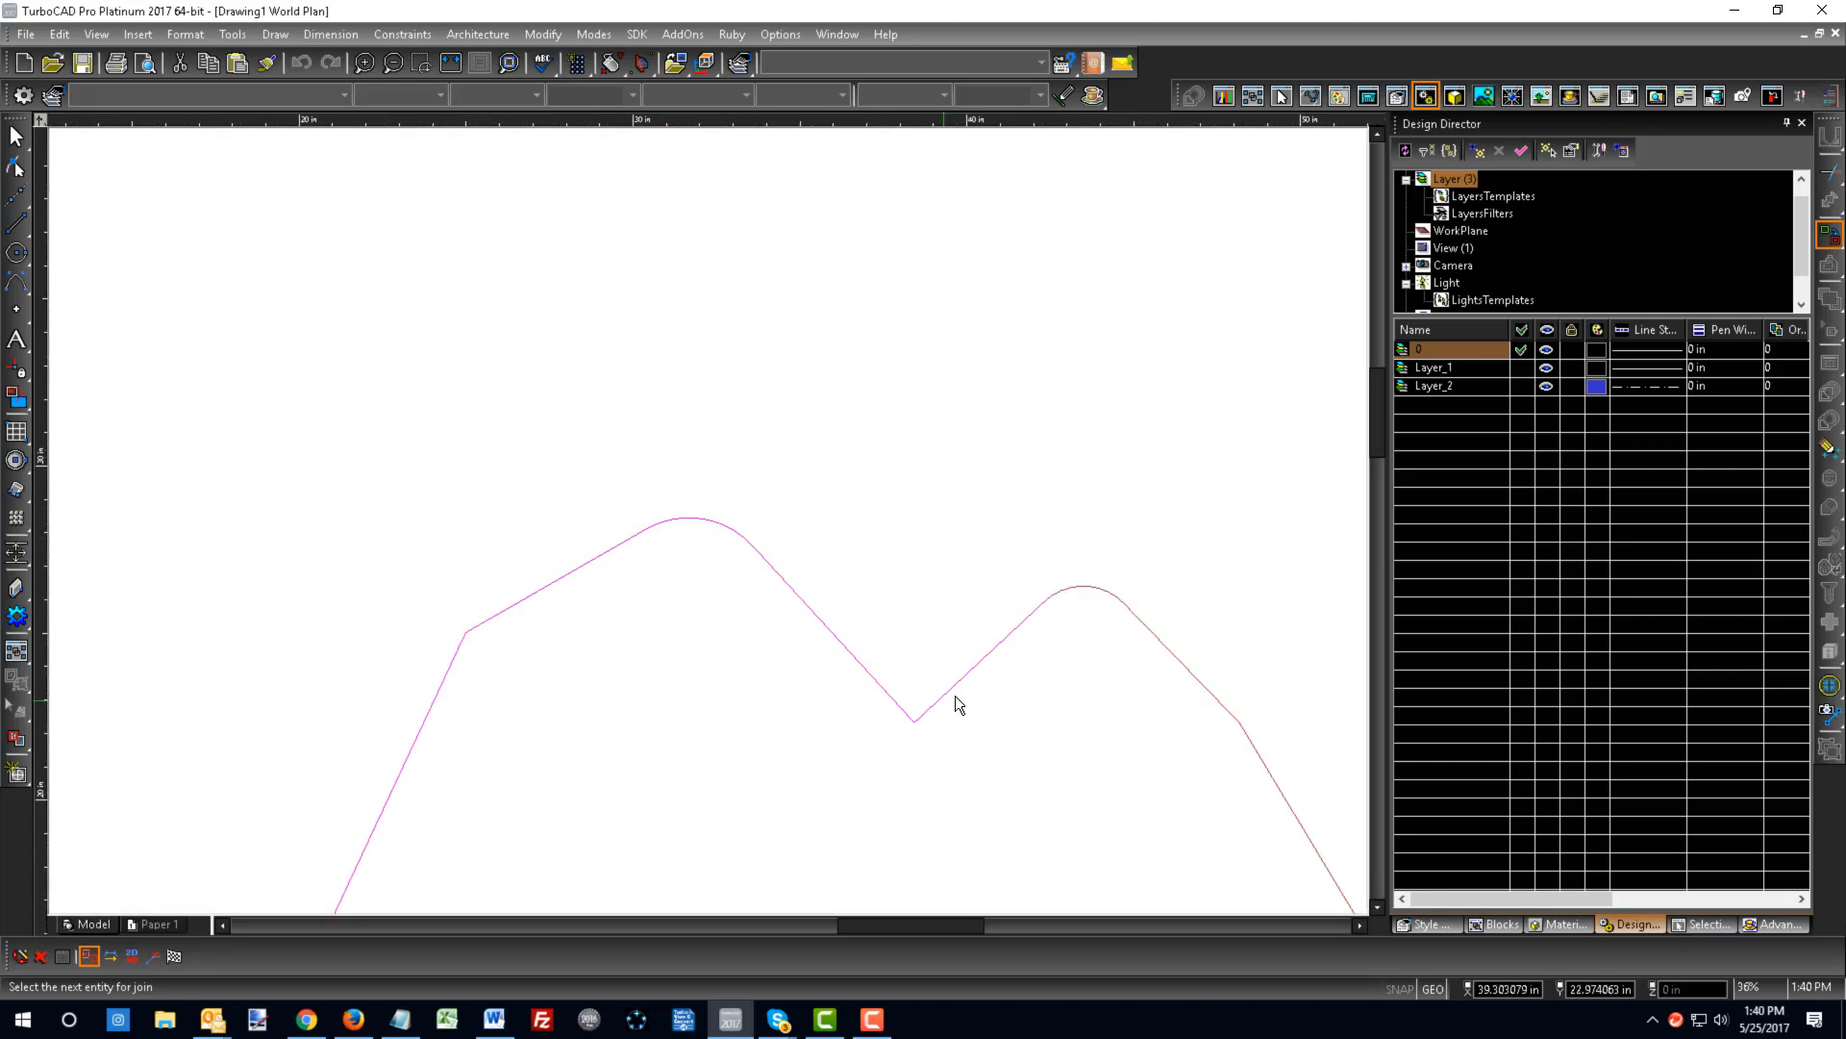
scroll(726, 577, down, 3)
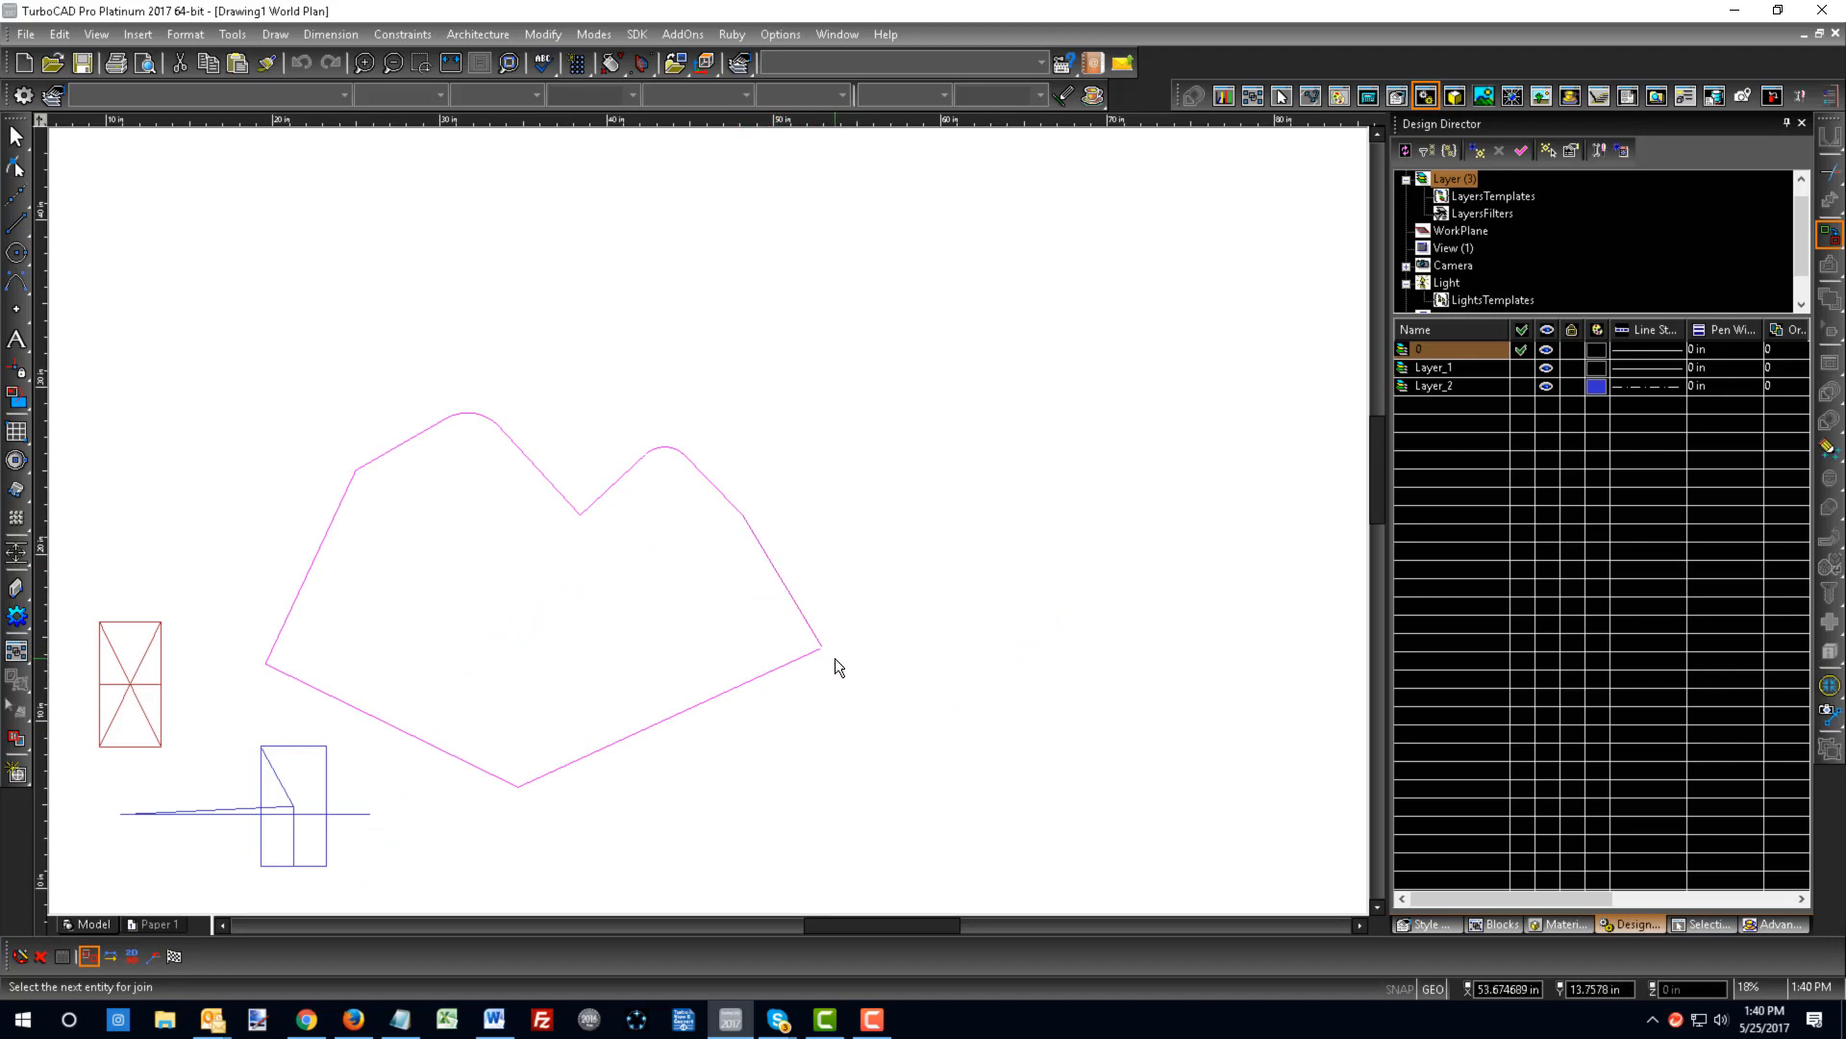
scroll(707, 523, down, 4)
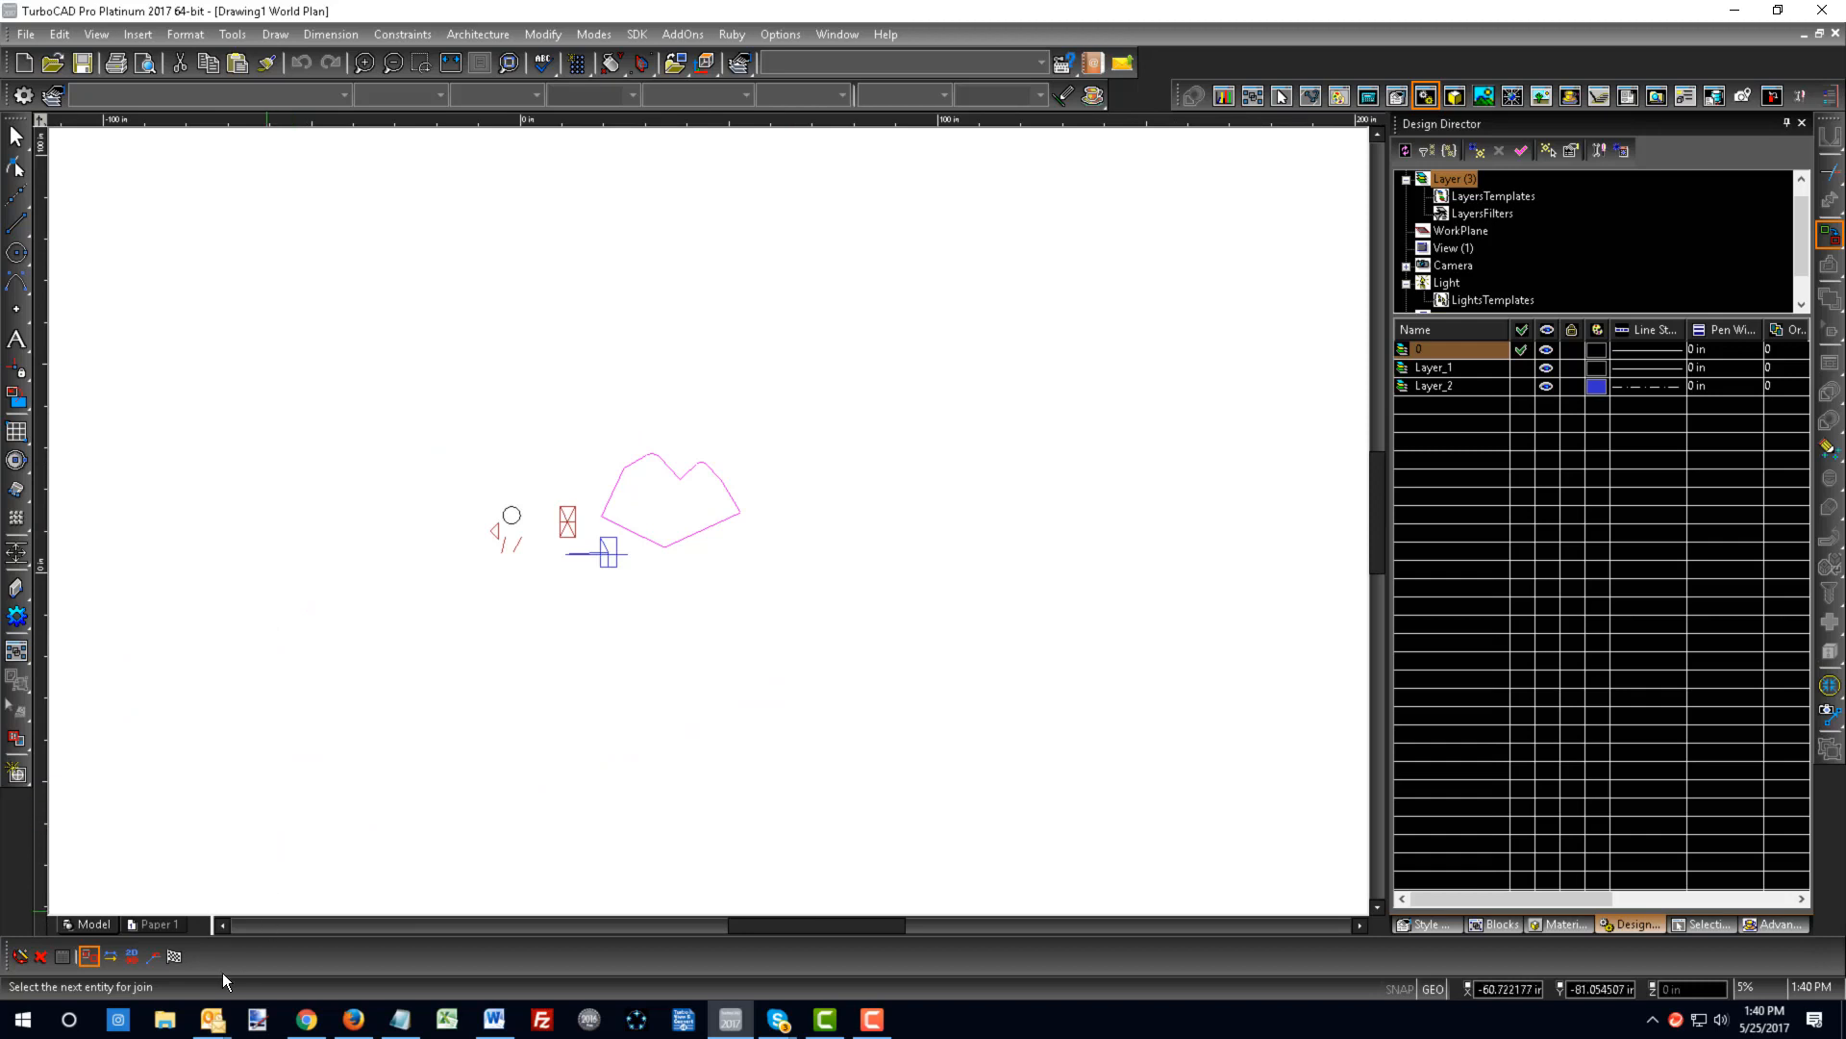
click(175, 955)
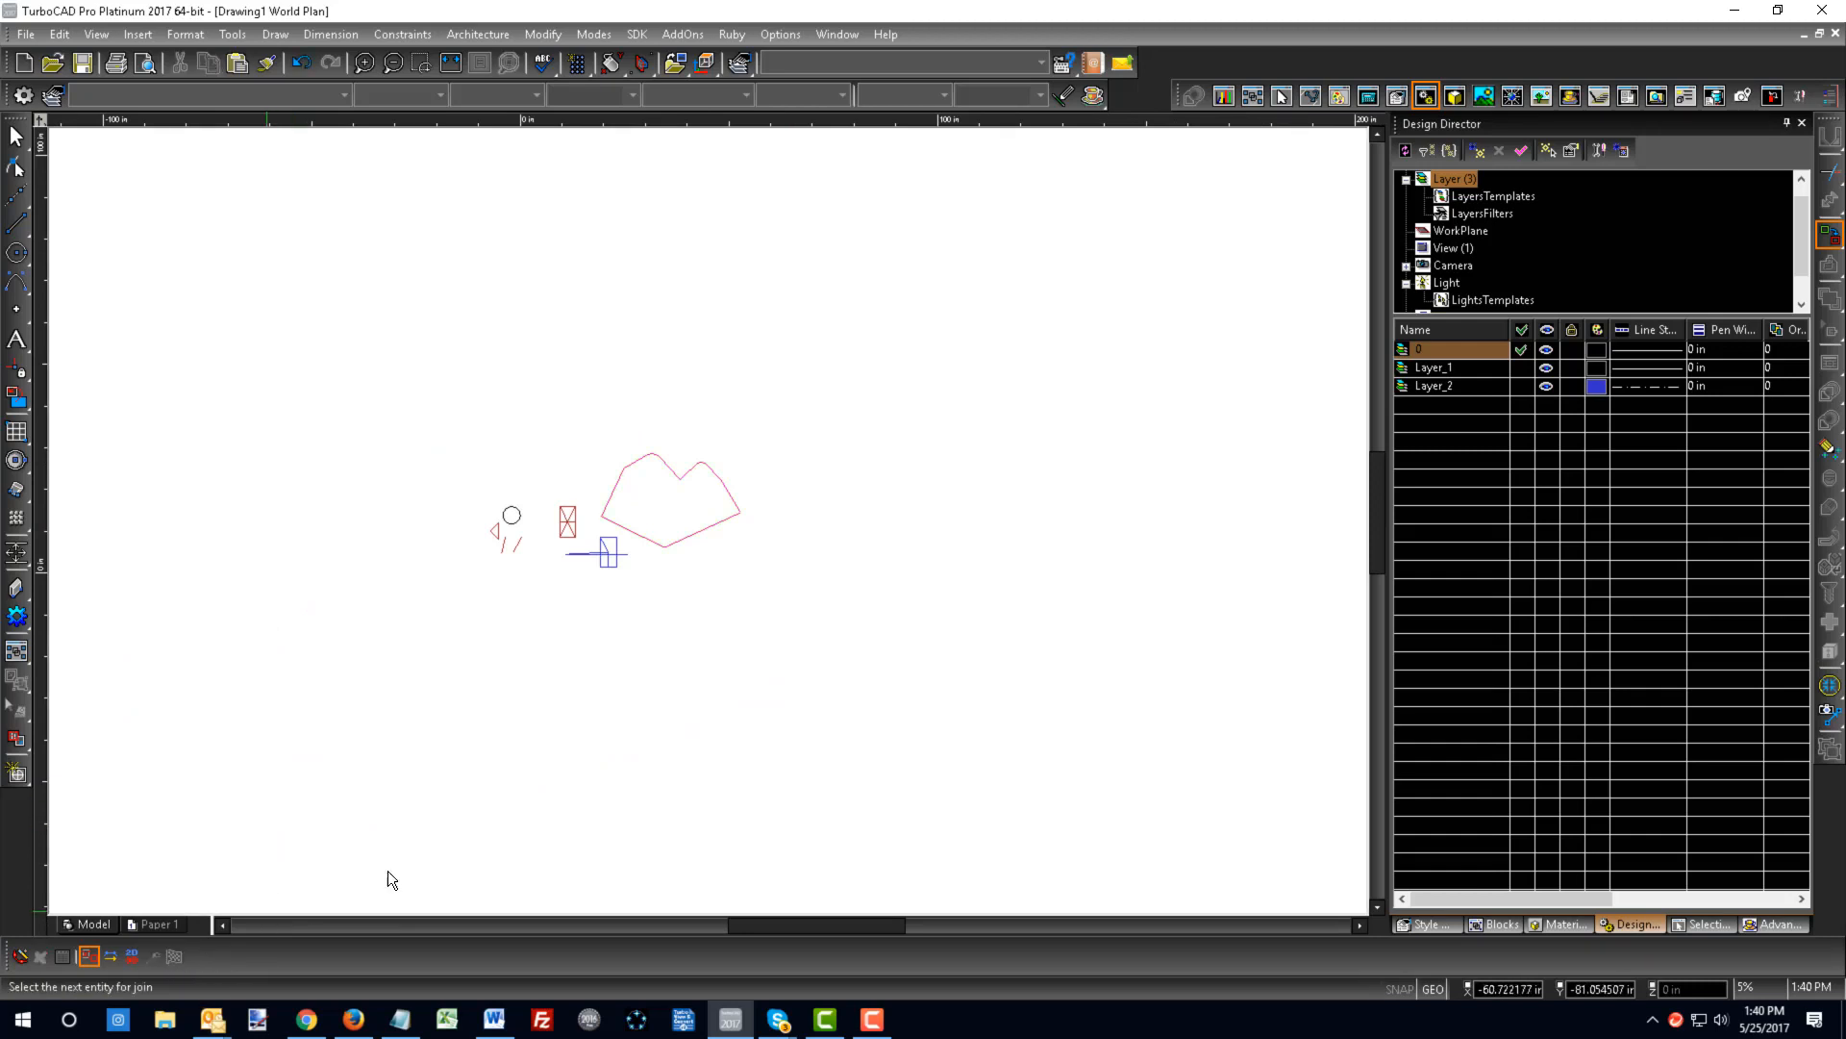
- Select the joined outline, examine its object type and metrics in Selection Info, and clear the selection
right_click(717, 642)
click(736, 588)
click(702, 526)
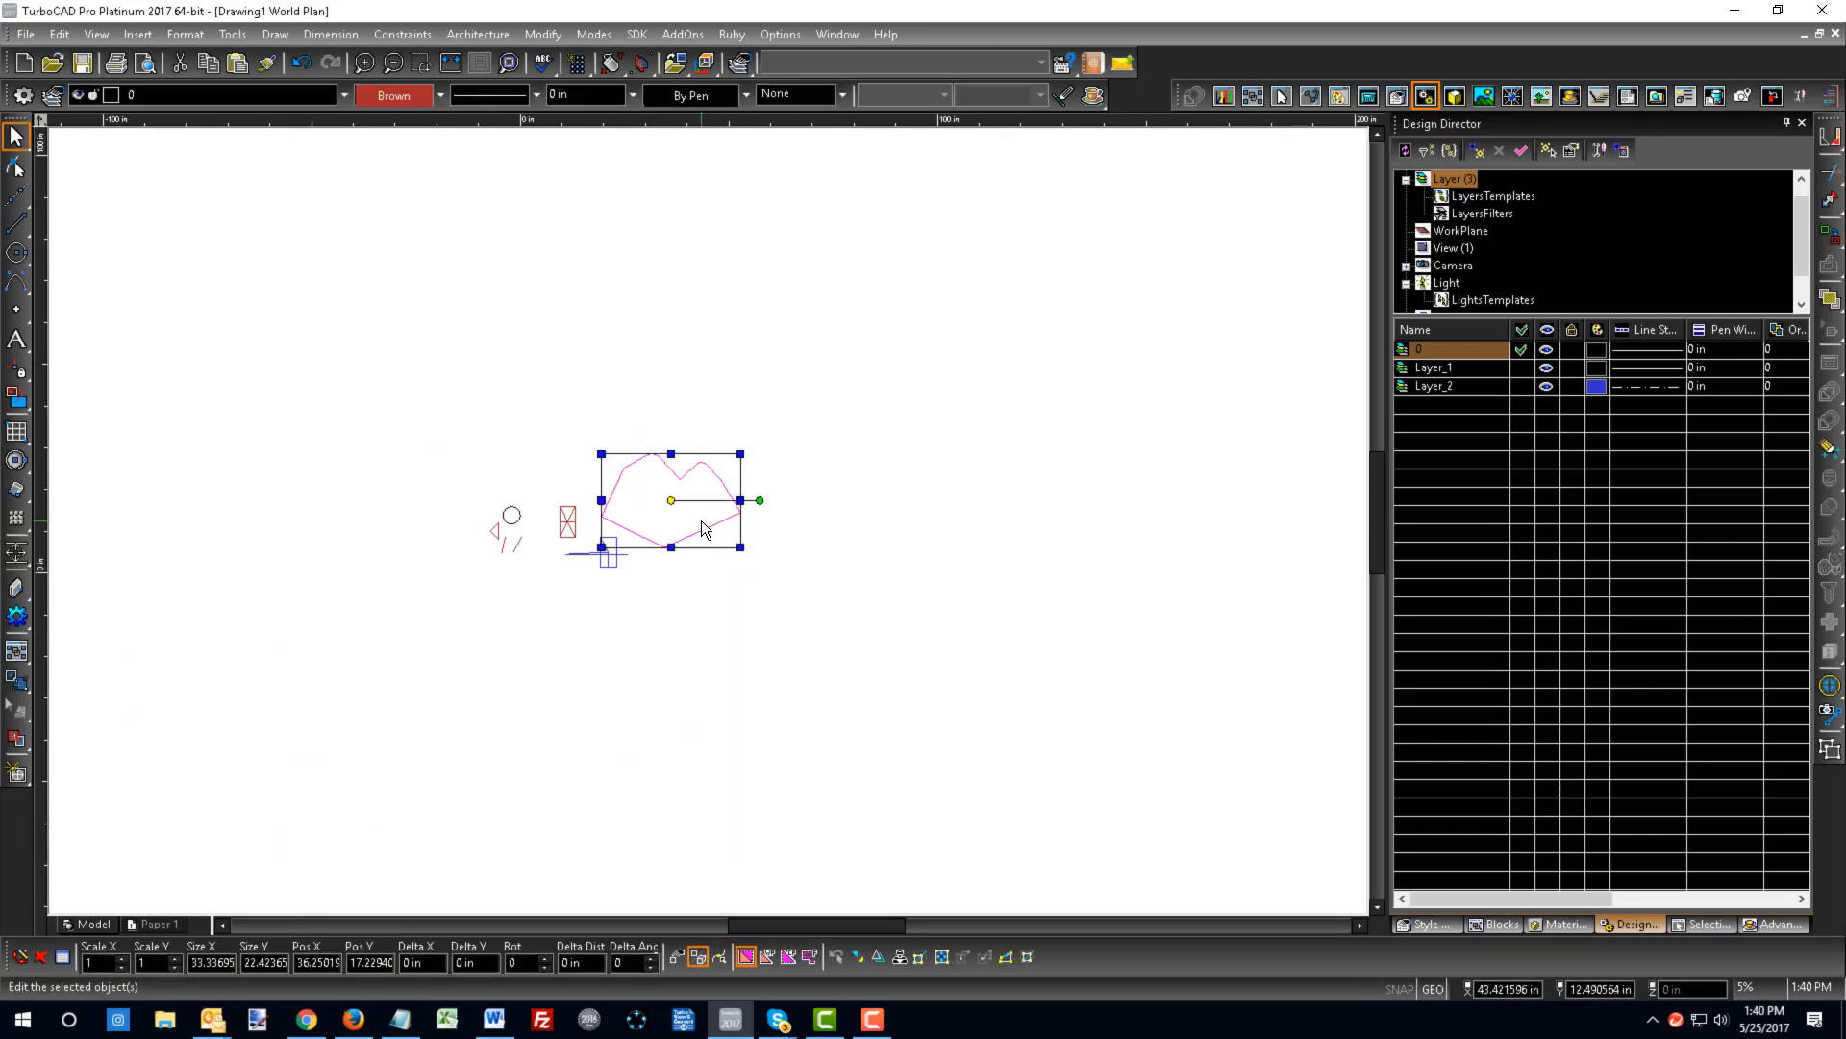
click(1281, 96)
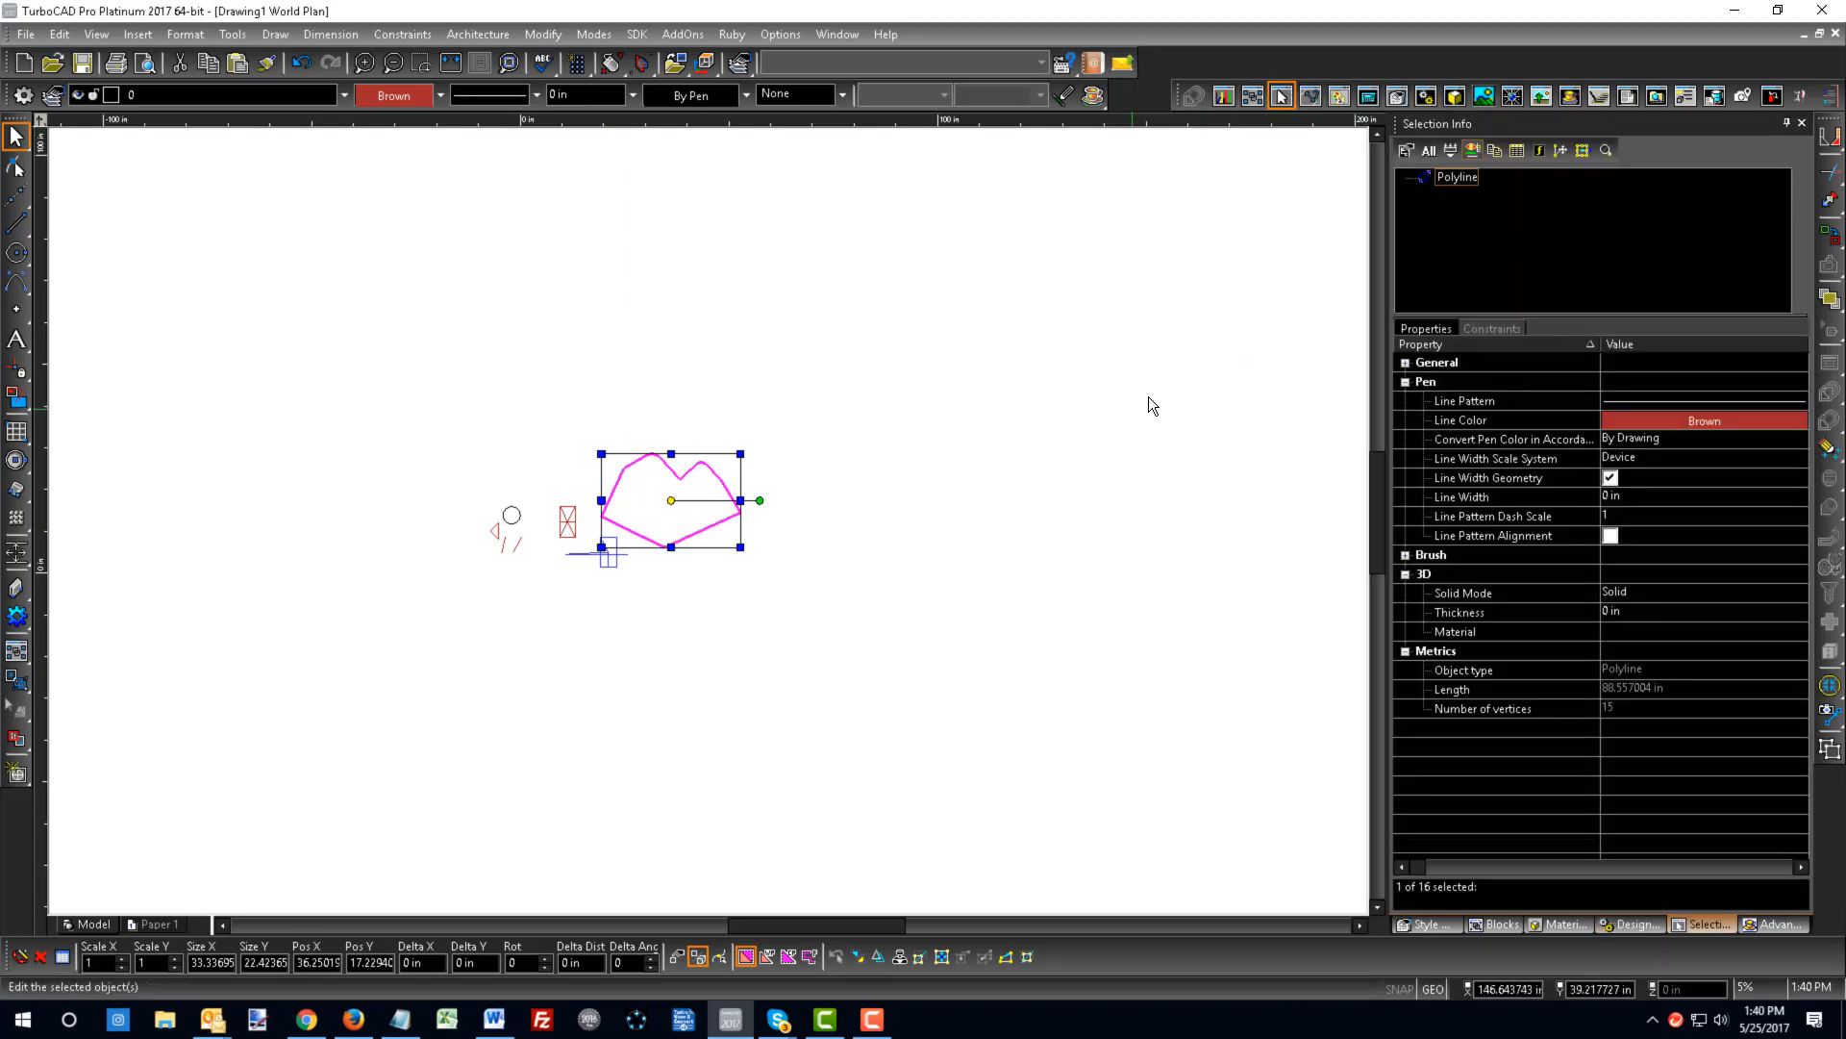
click(789, 595)
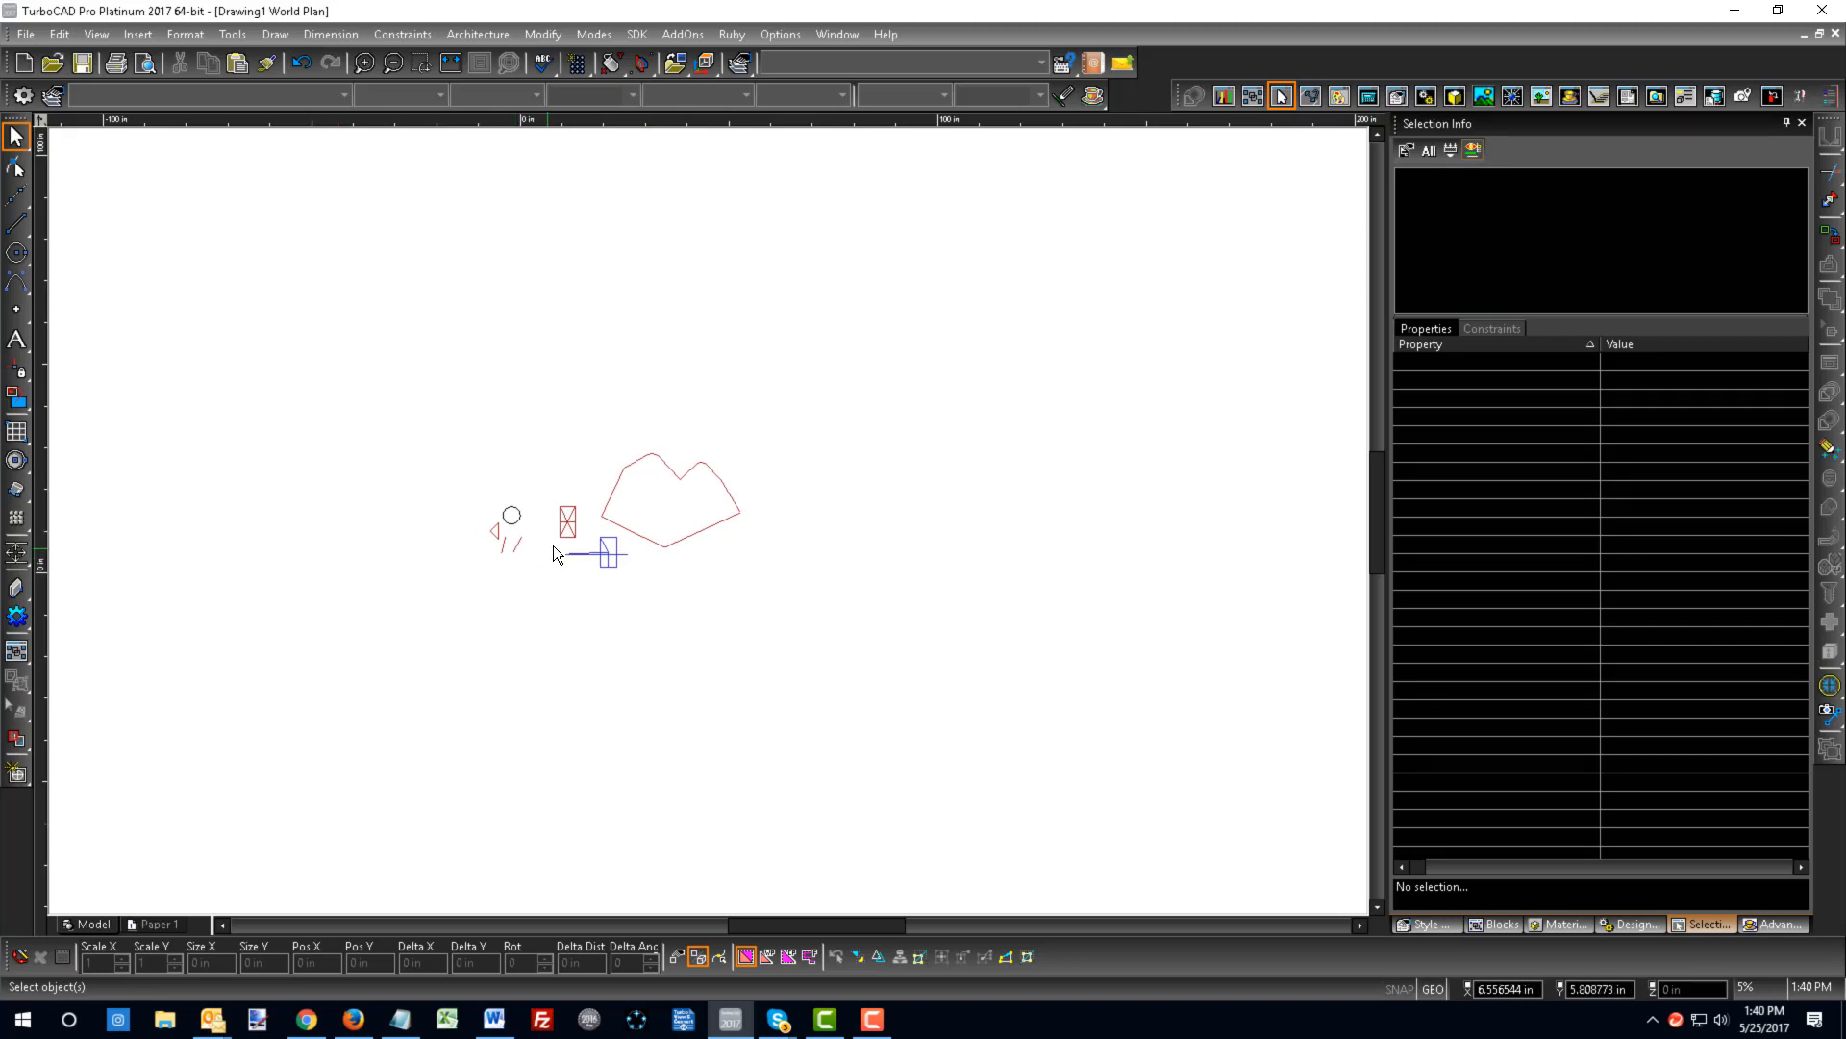
- Pick-point hatch the areas of the small crossed rectangle beside the outline with a solid black fill
click(14, 399)
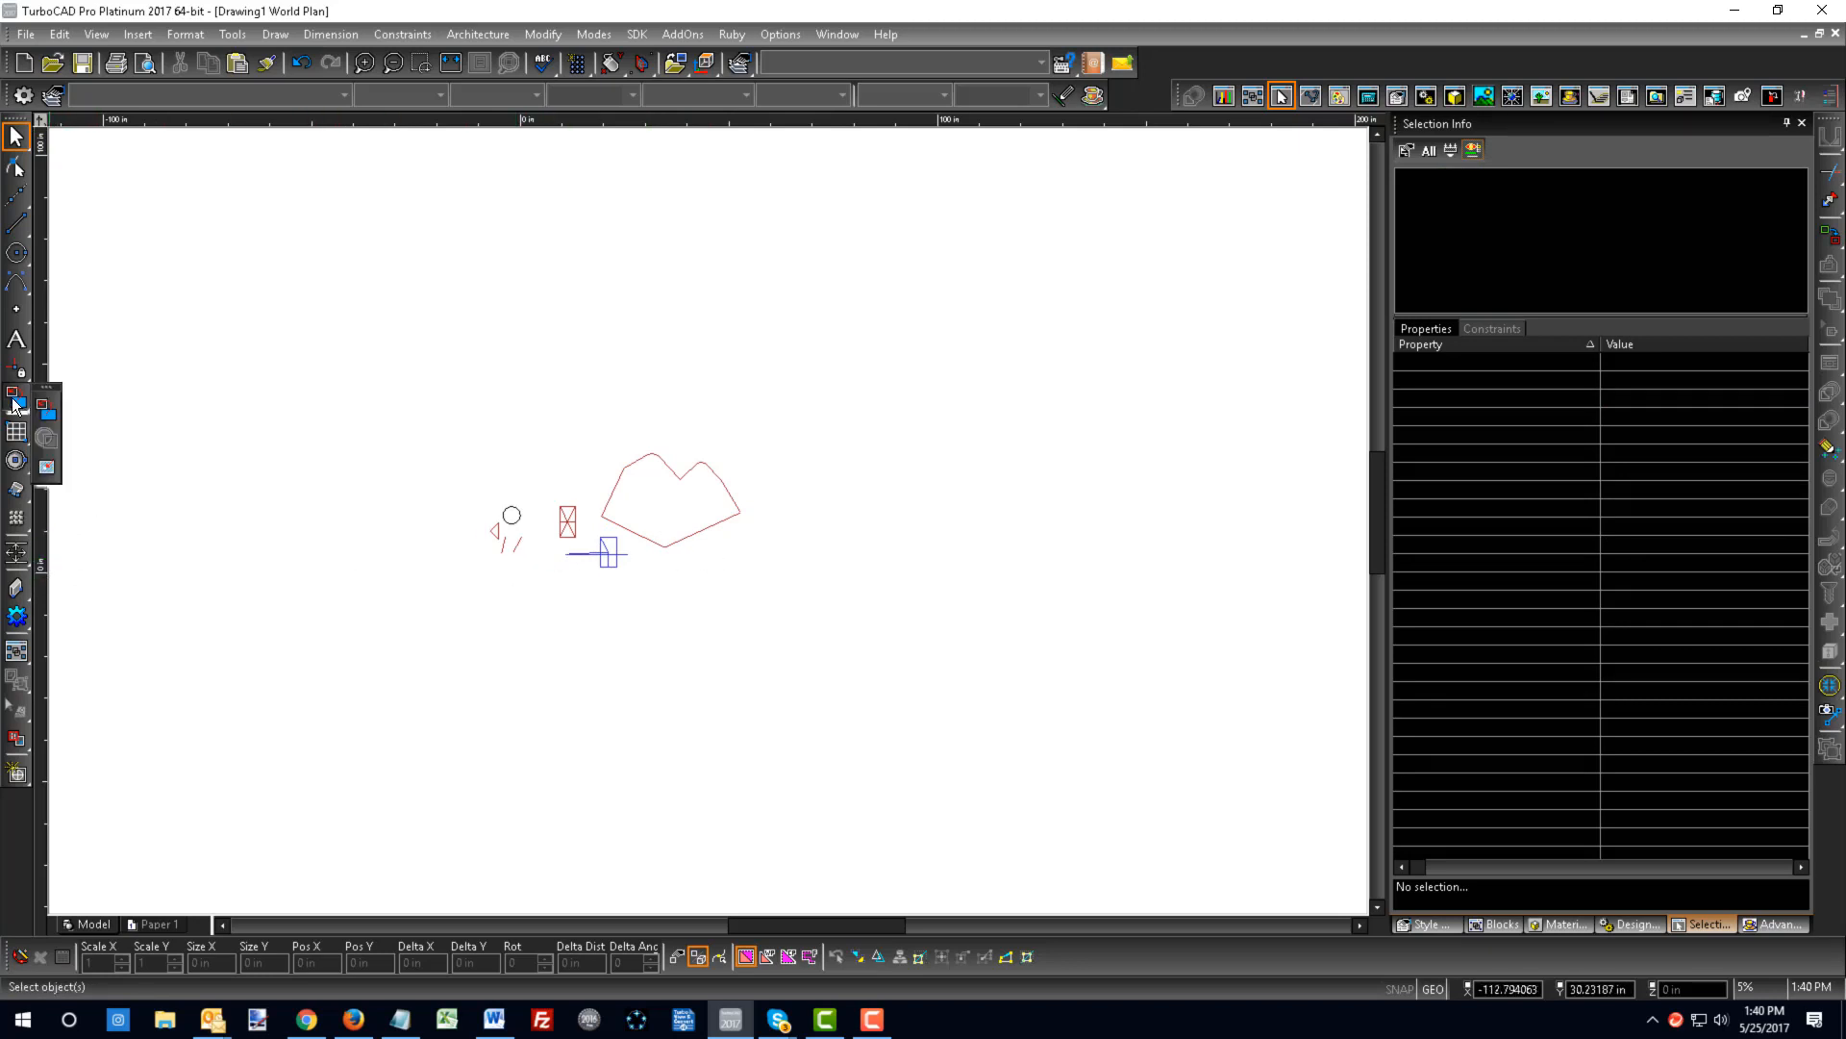
click(47, 466)
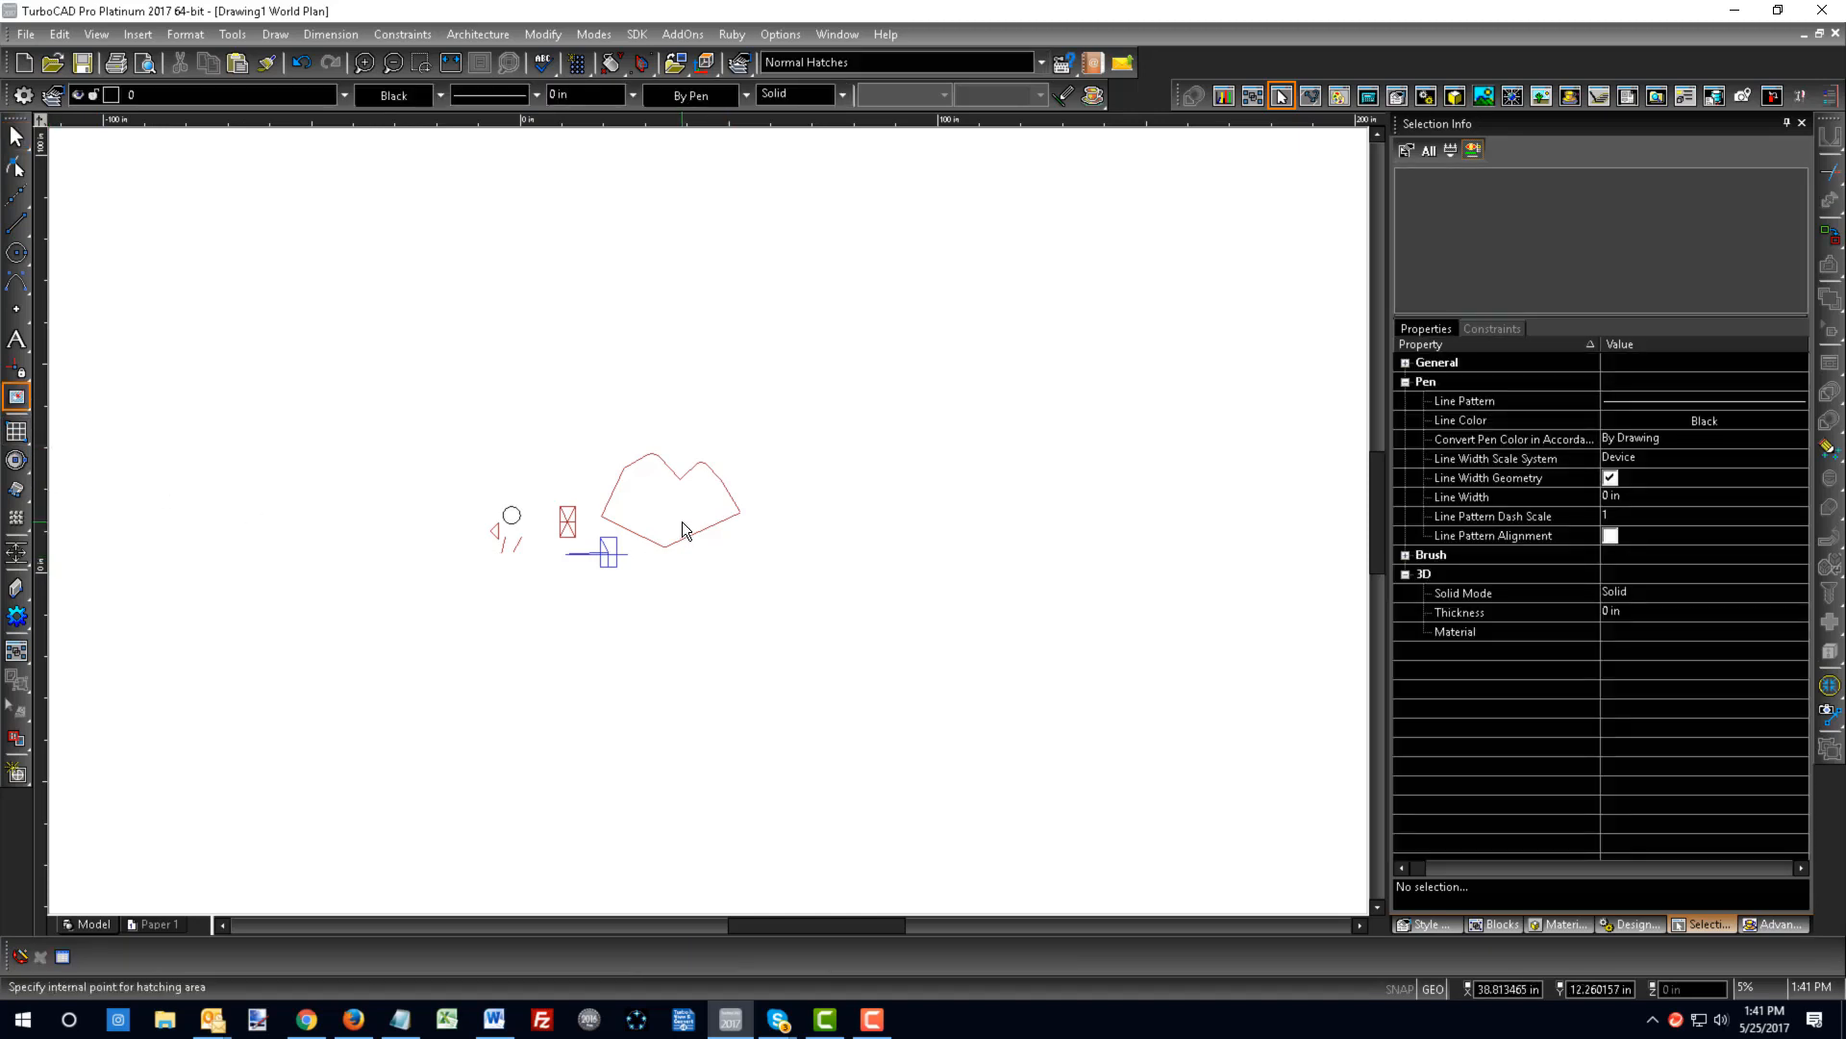
scroll(702, 518, up, 3)
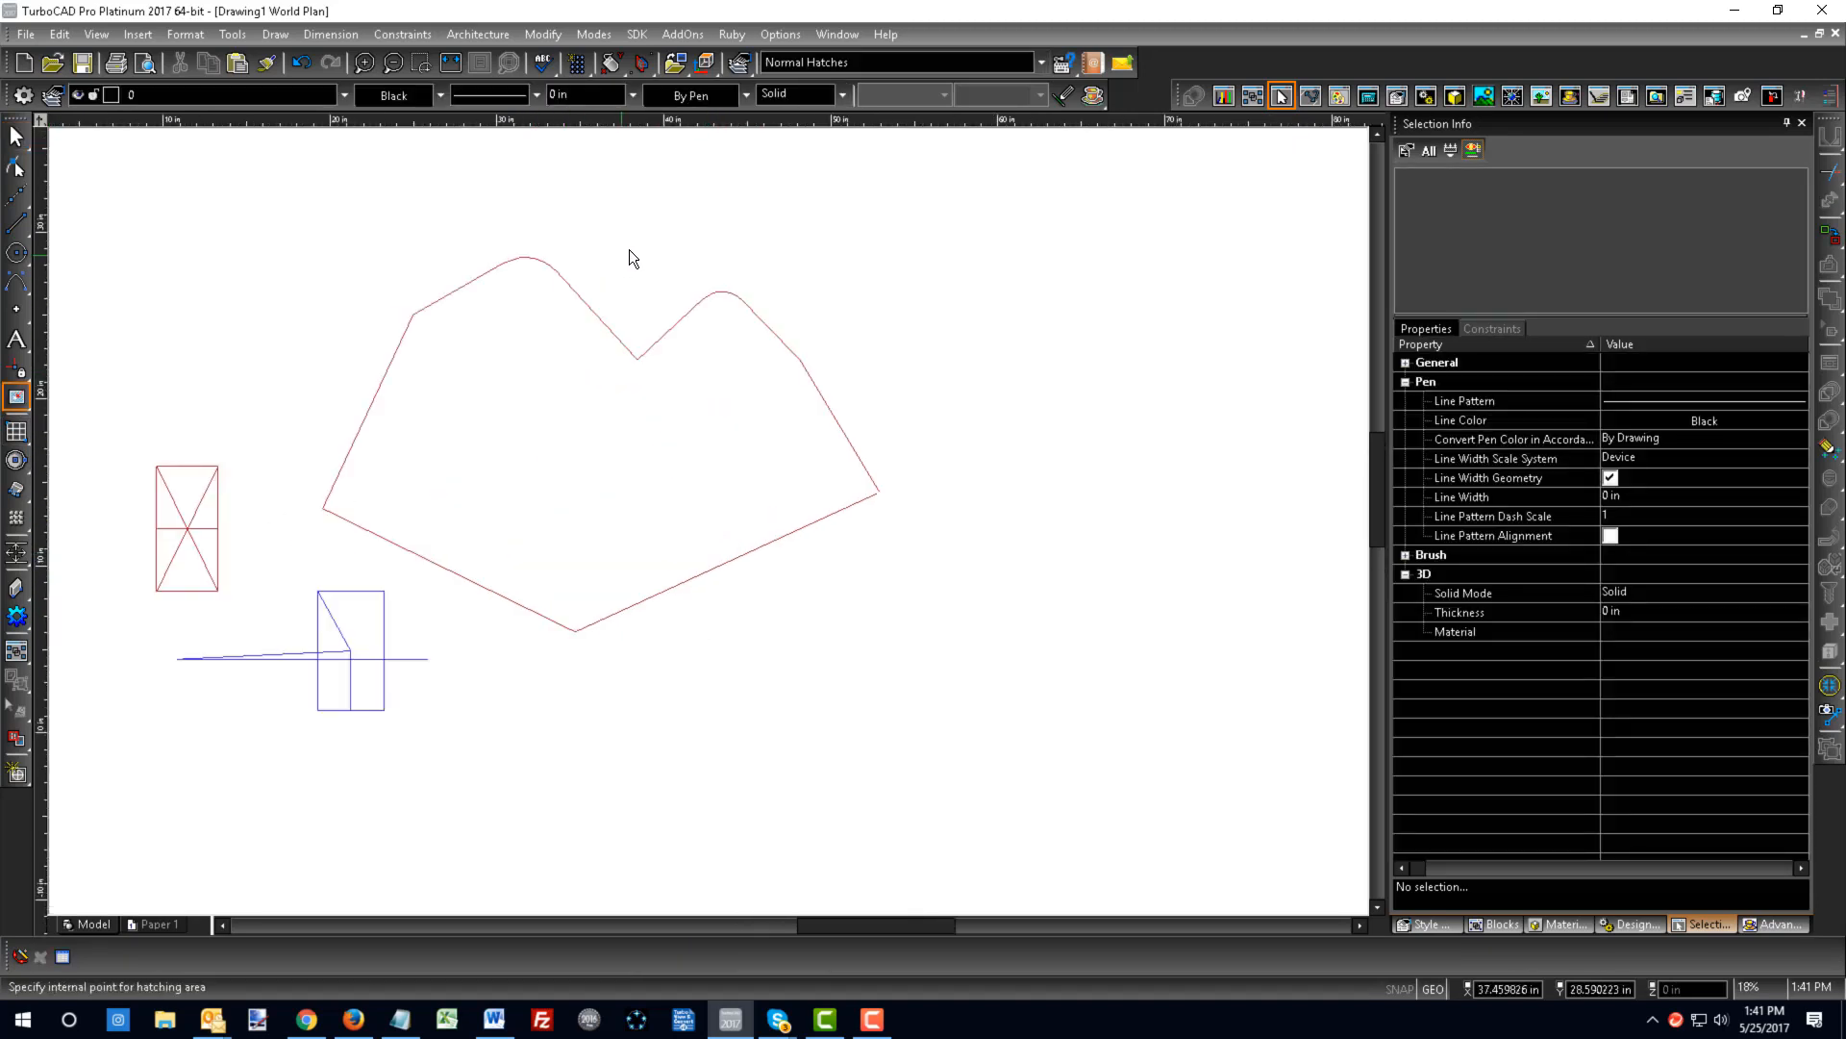
click(188, 596)
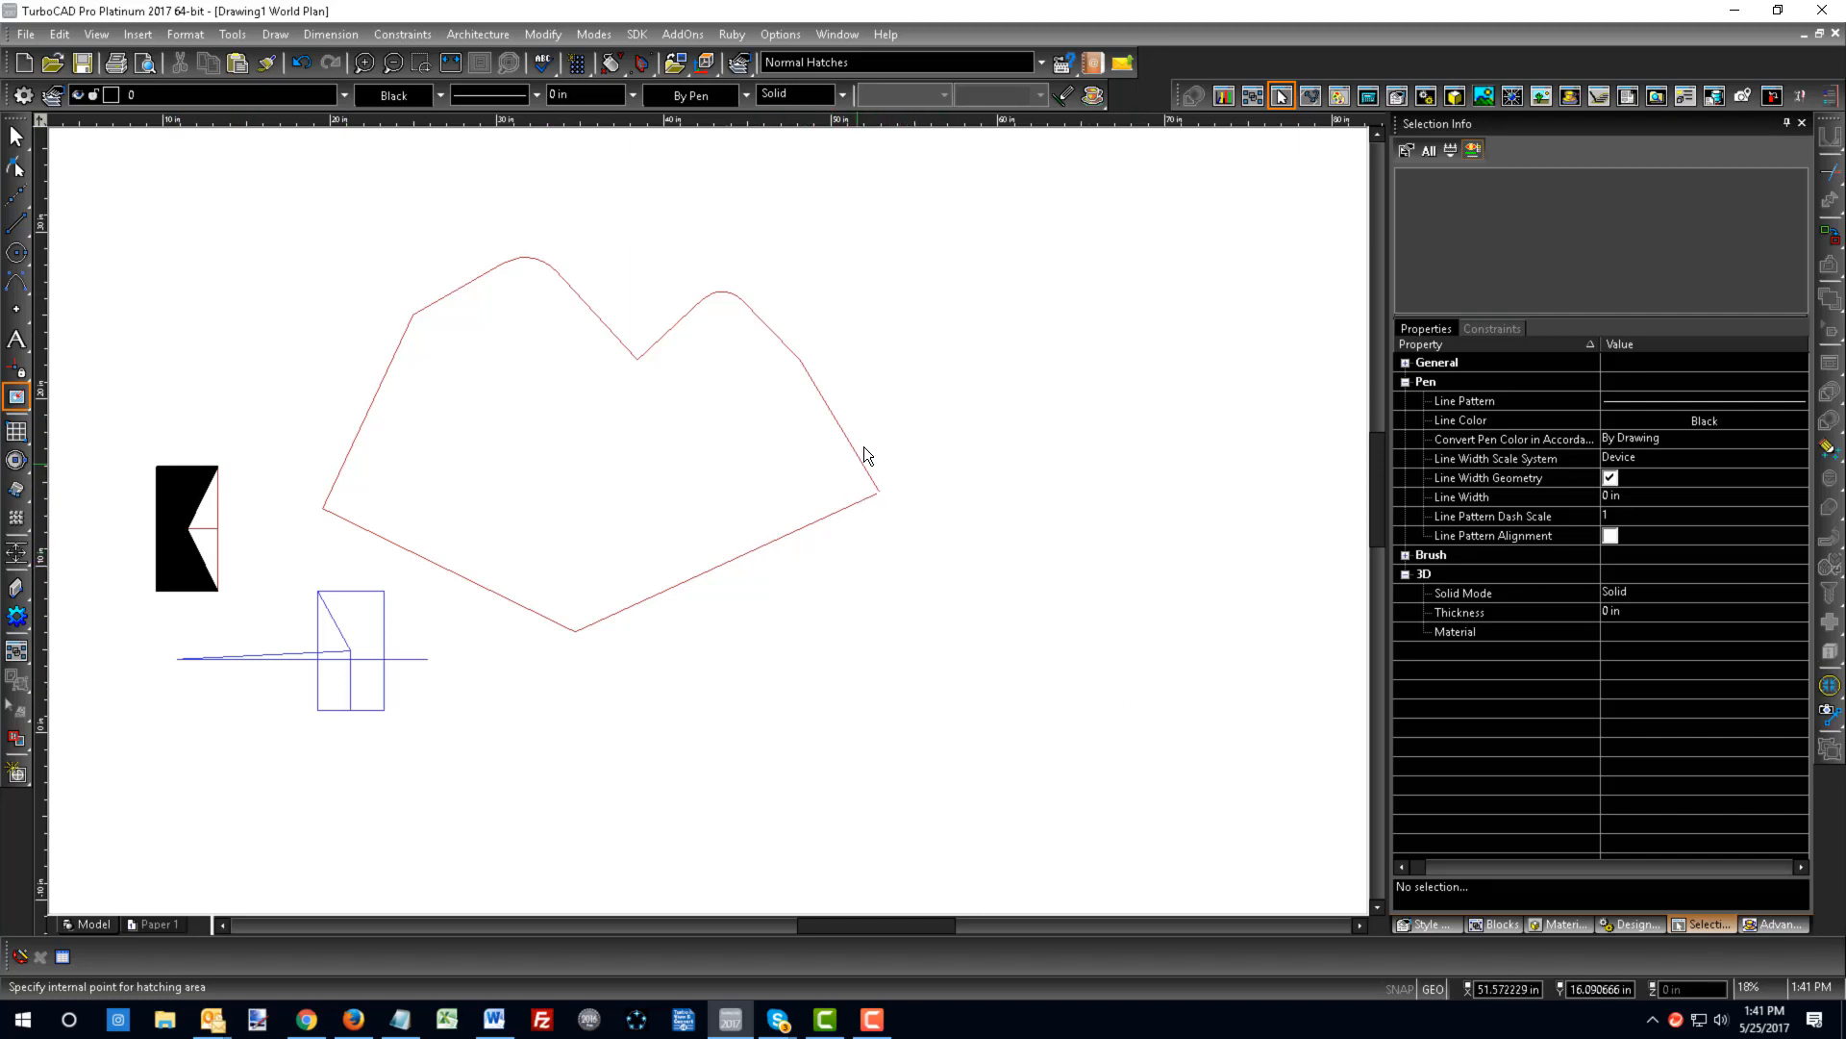
- Open the large polyline for node editing and delete its lower end node at the gapped corner
scroll(714, 529, down, 3)
scroll(717, 563, up, 3)
right_click(794, 621)
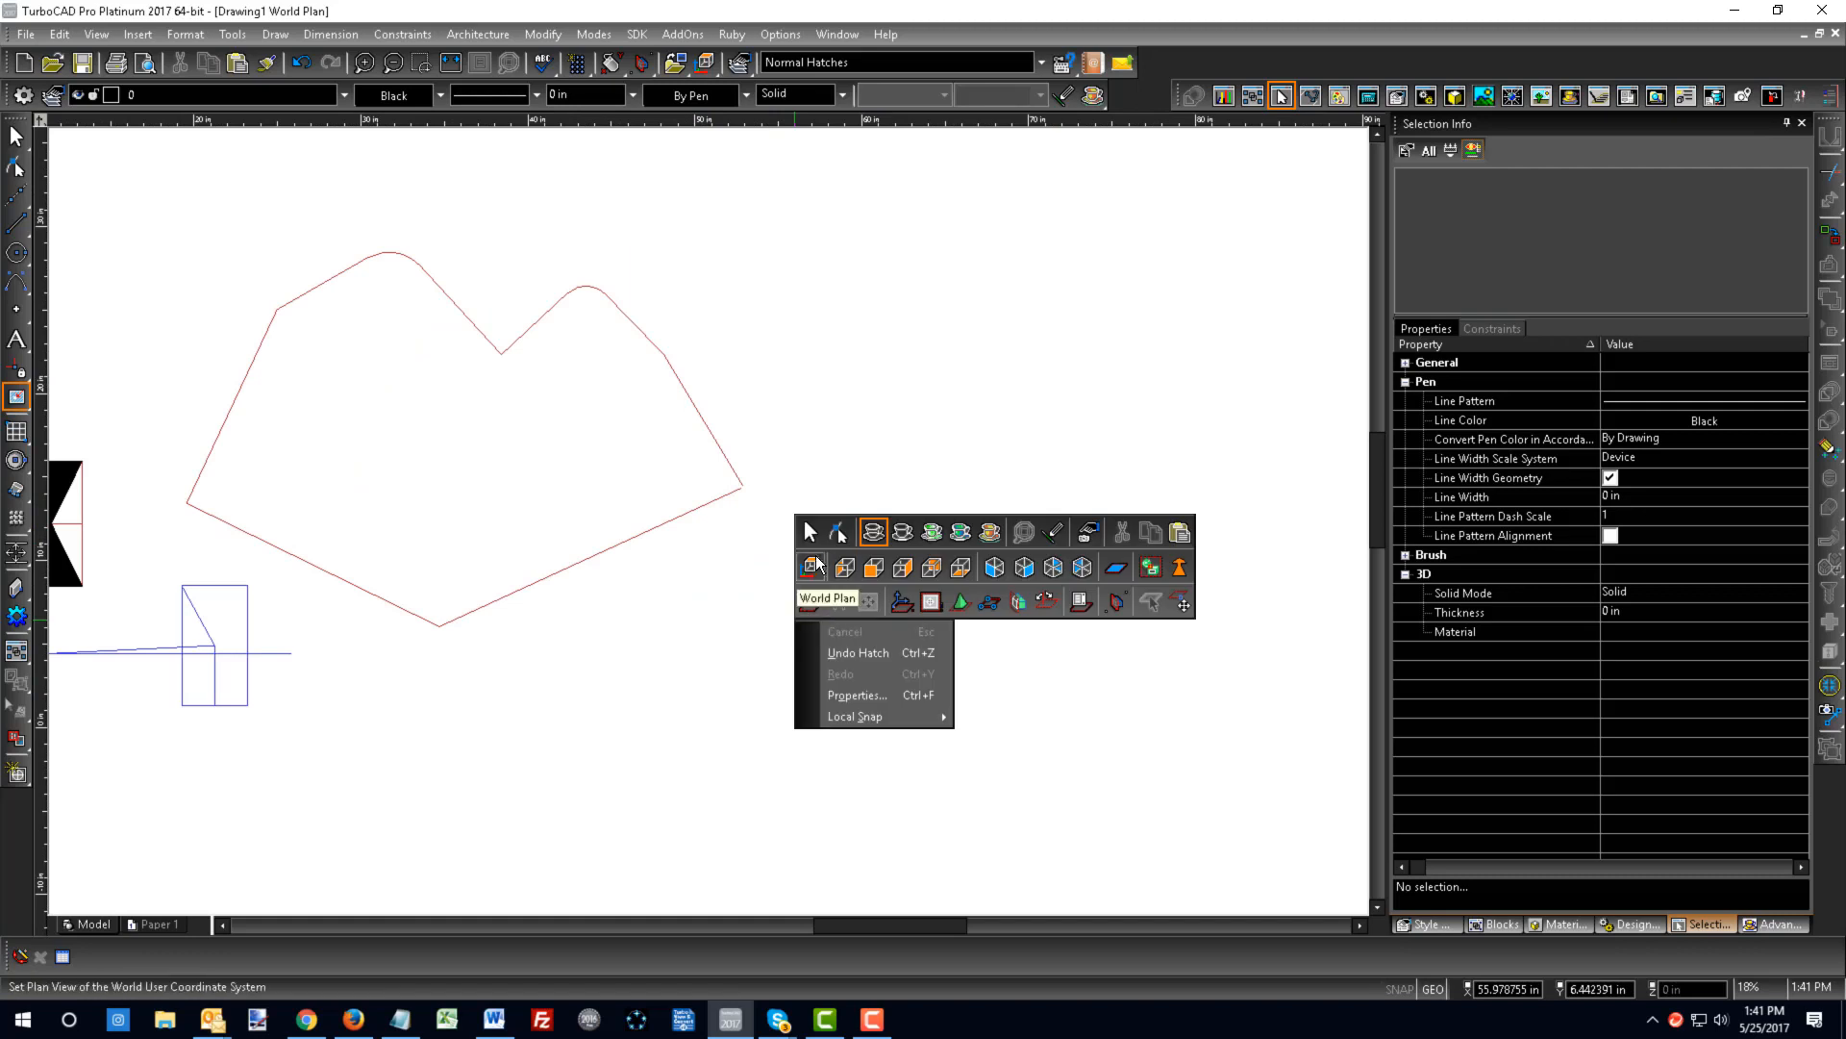
click(838, 535)
scroll(670, 534, up, 2)
click(695, 511)
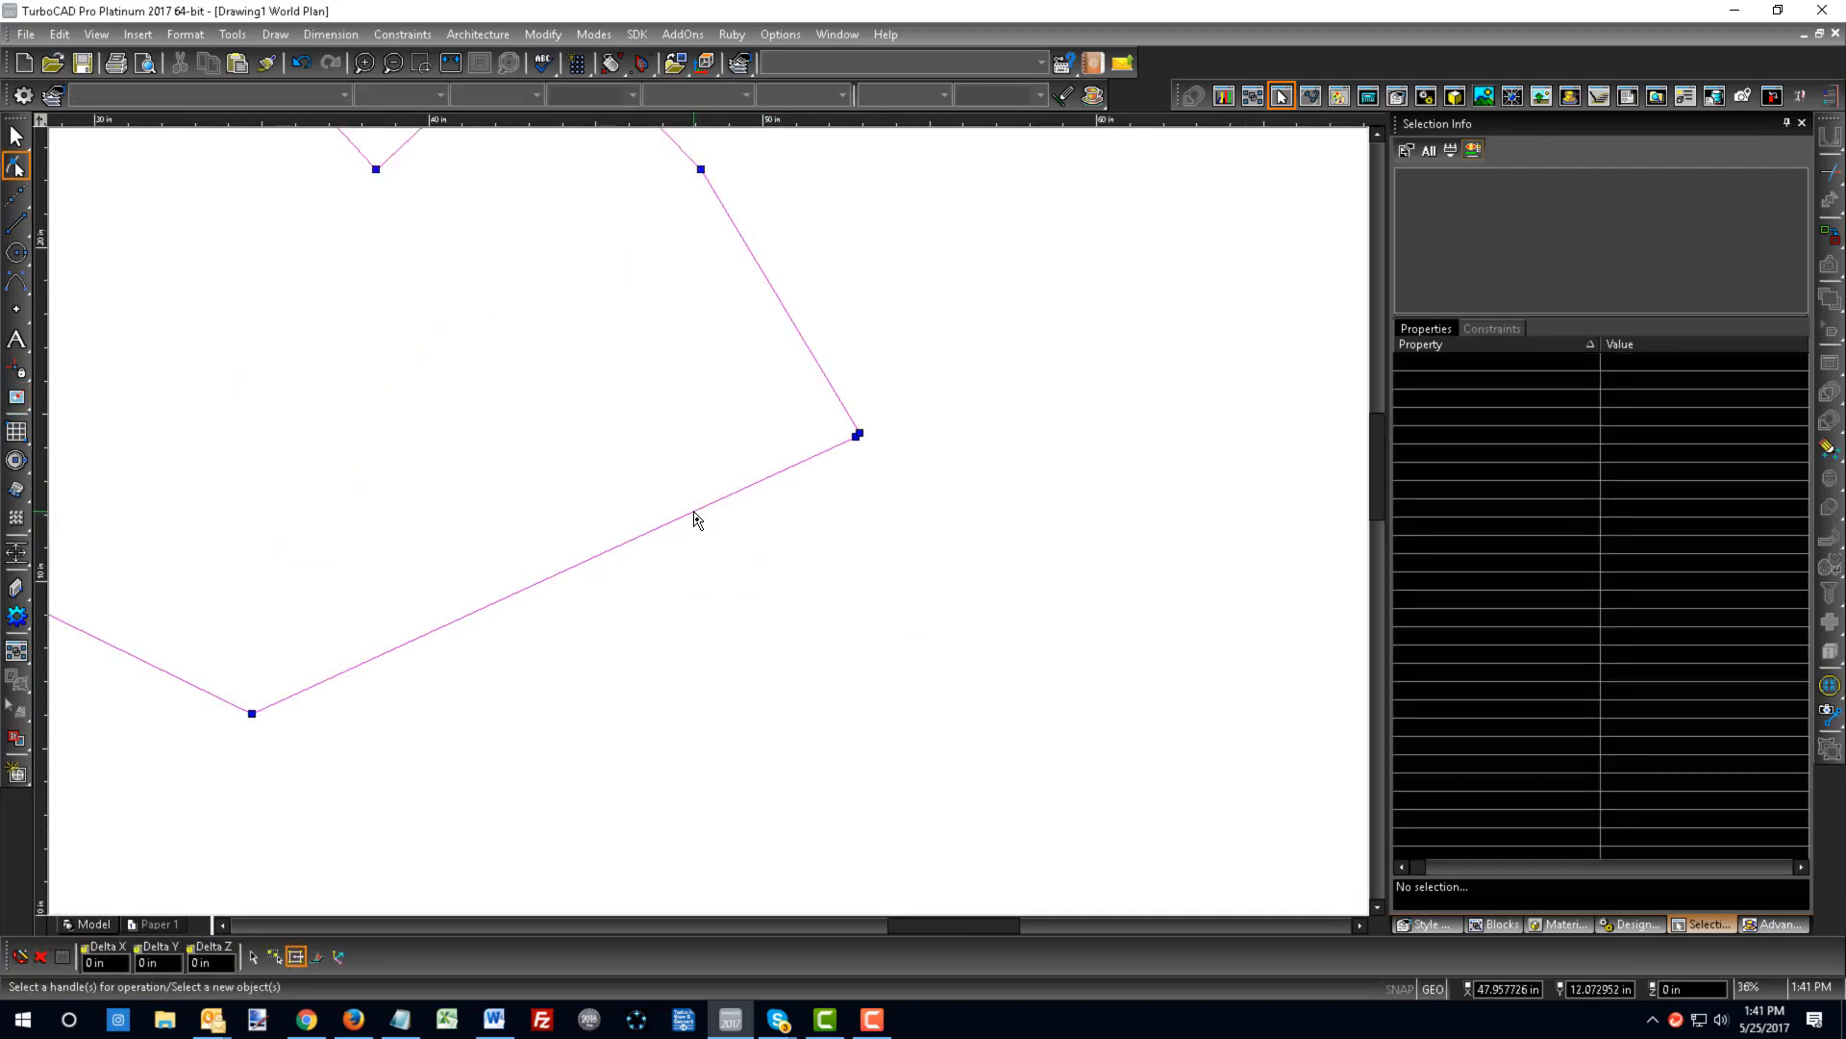
scroll(847, 429, up, 4)
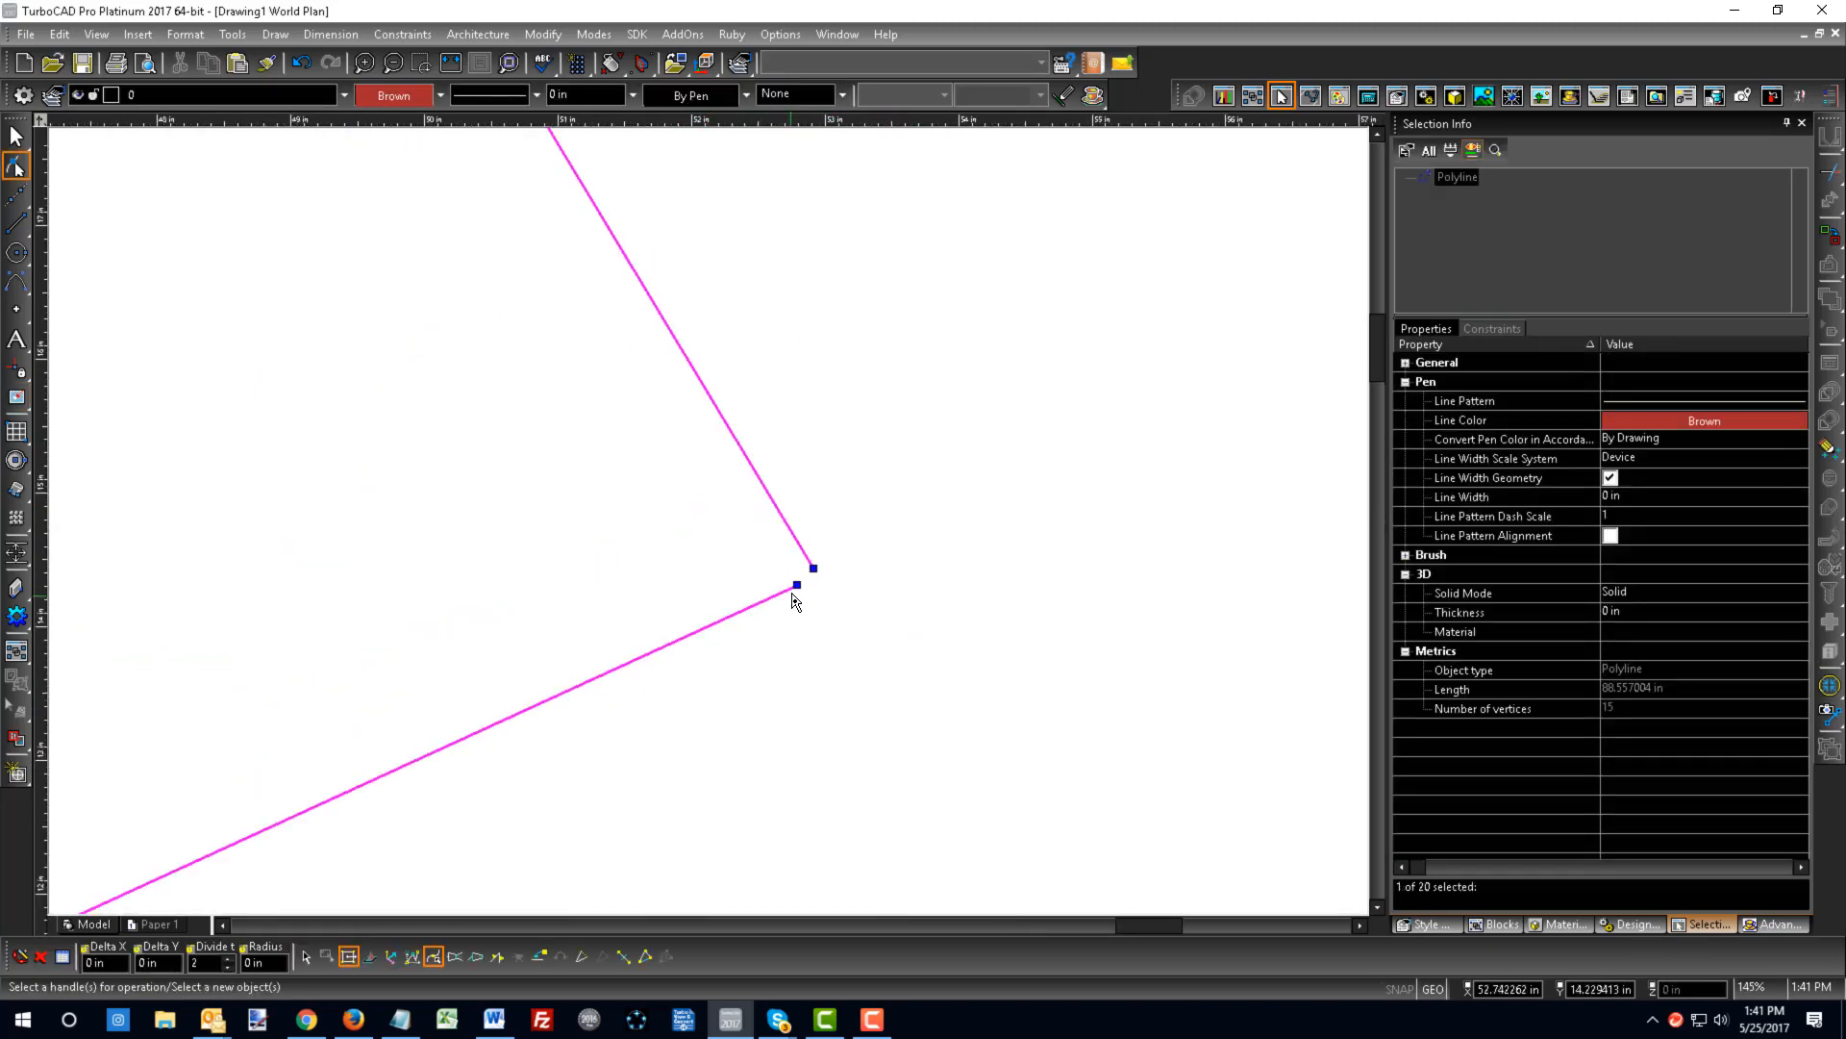
click(798, 587)
ctrl+click(798, 588)
scroll(798, 592, down, 3)
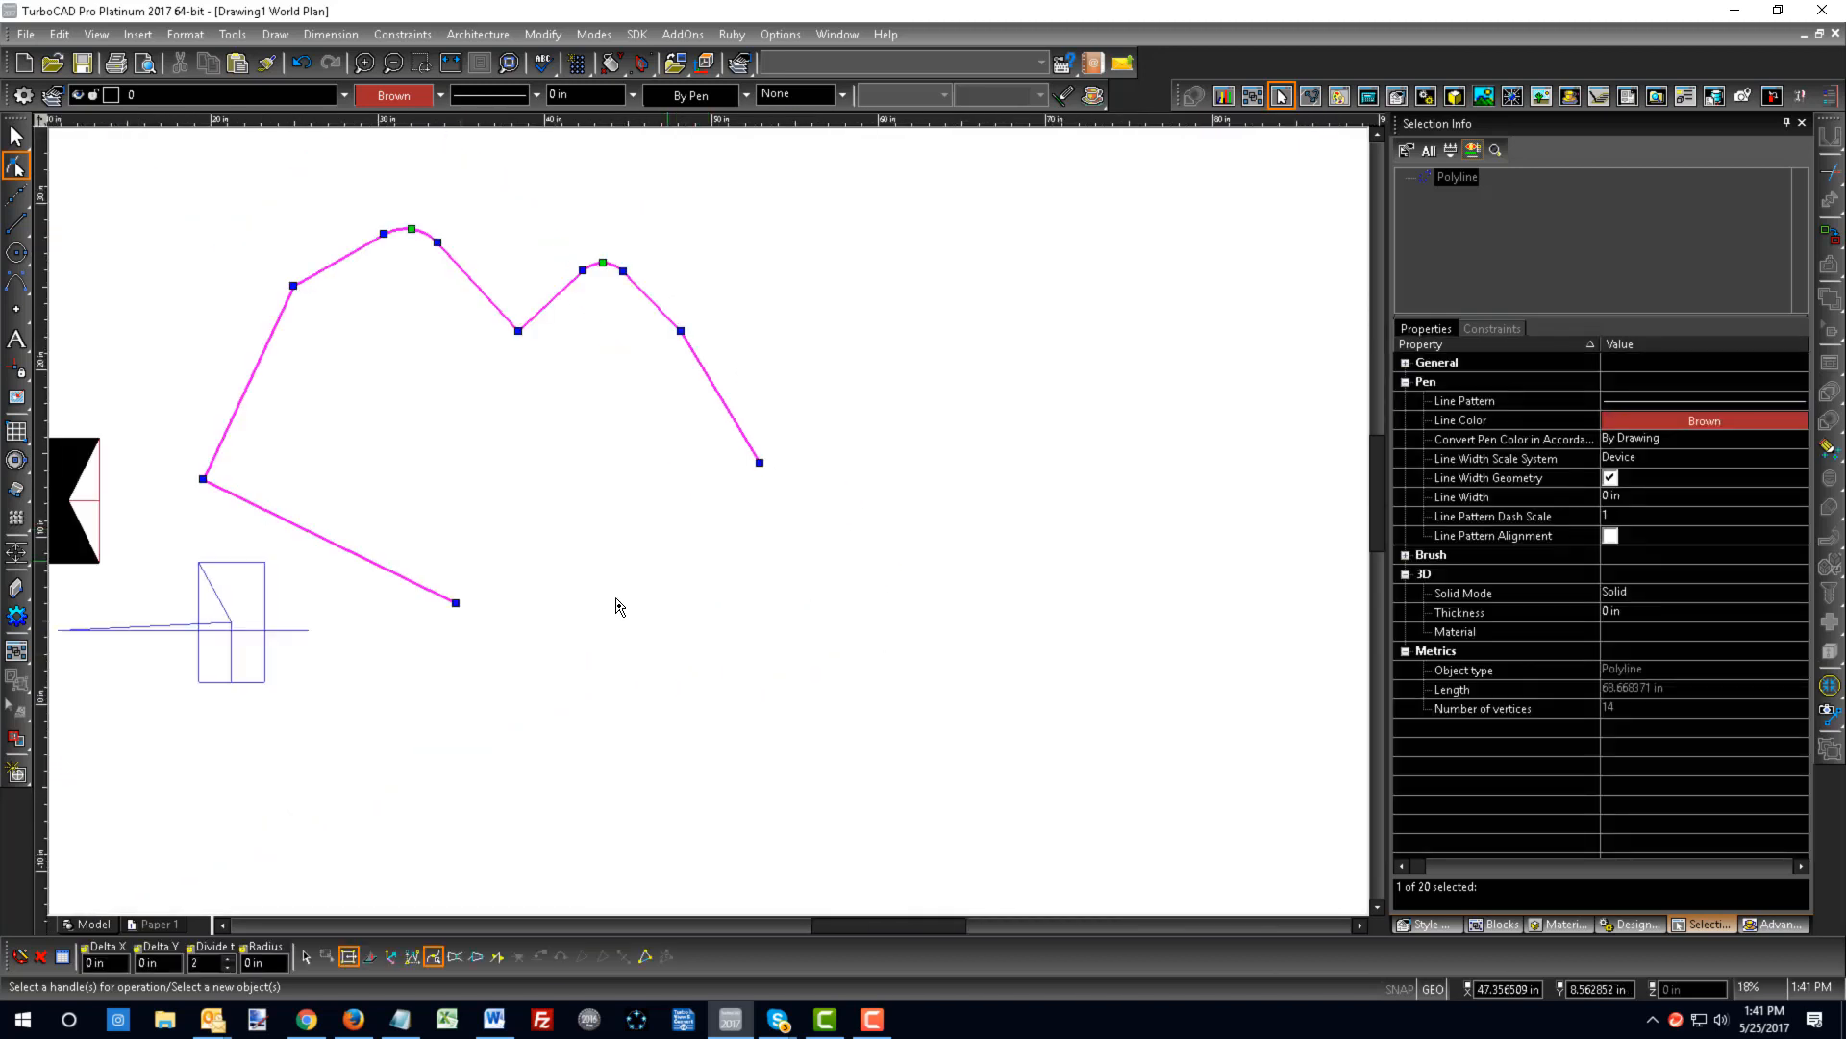
- Close the polyline from its bottom end node and deselect it
scroll(443, 641, up, 2)
scroll(759, 409, down, 1)
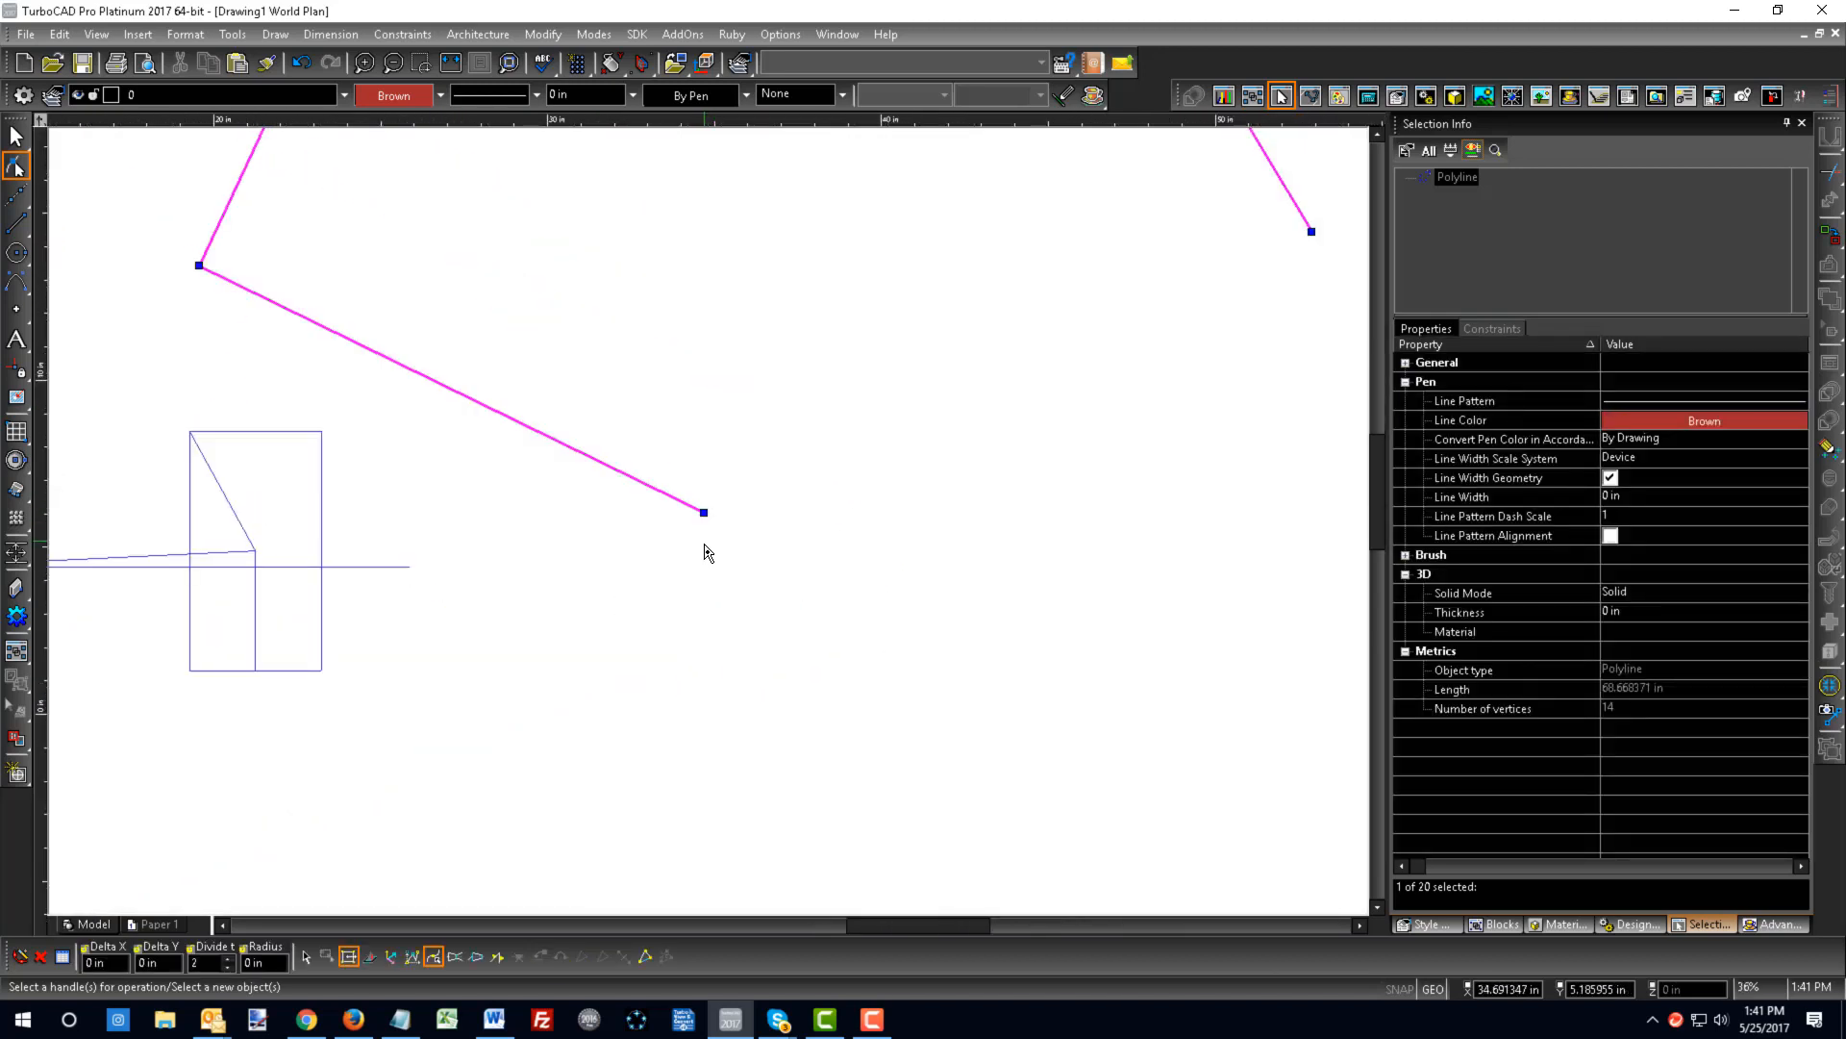
click(704, 511)
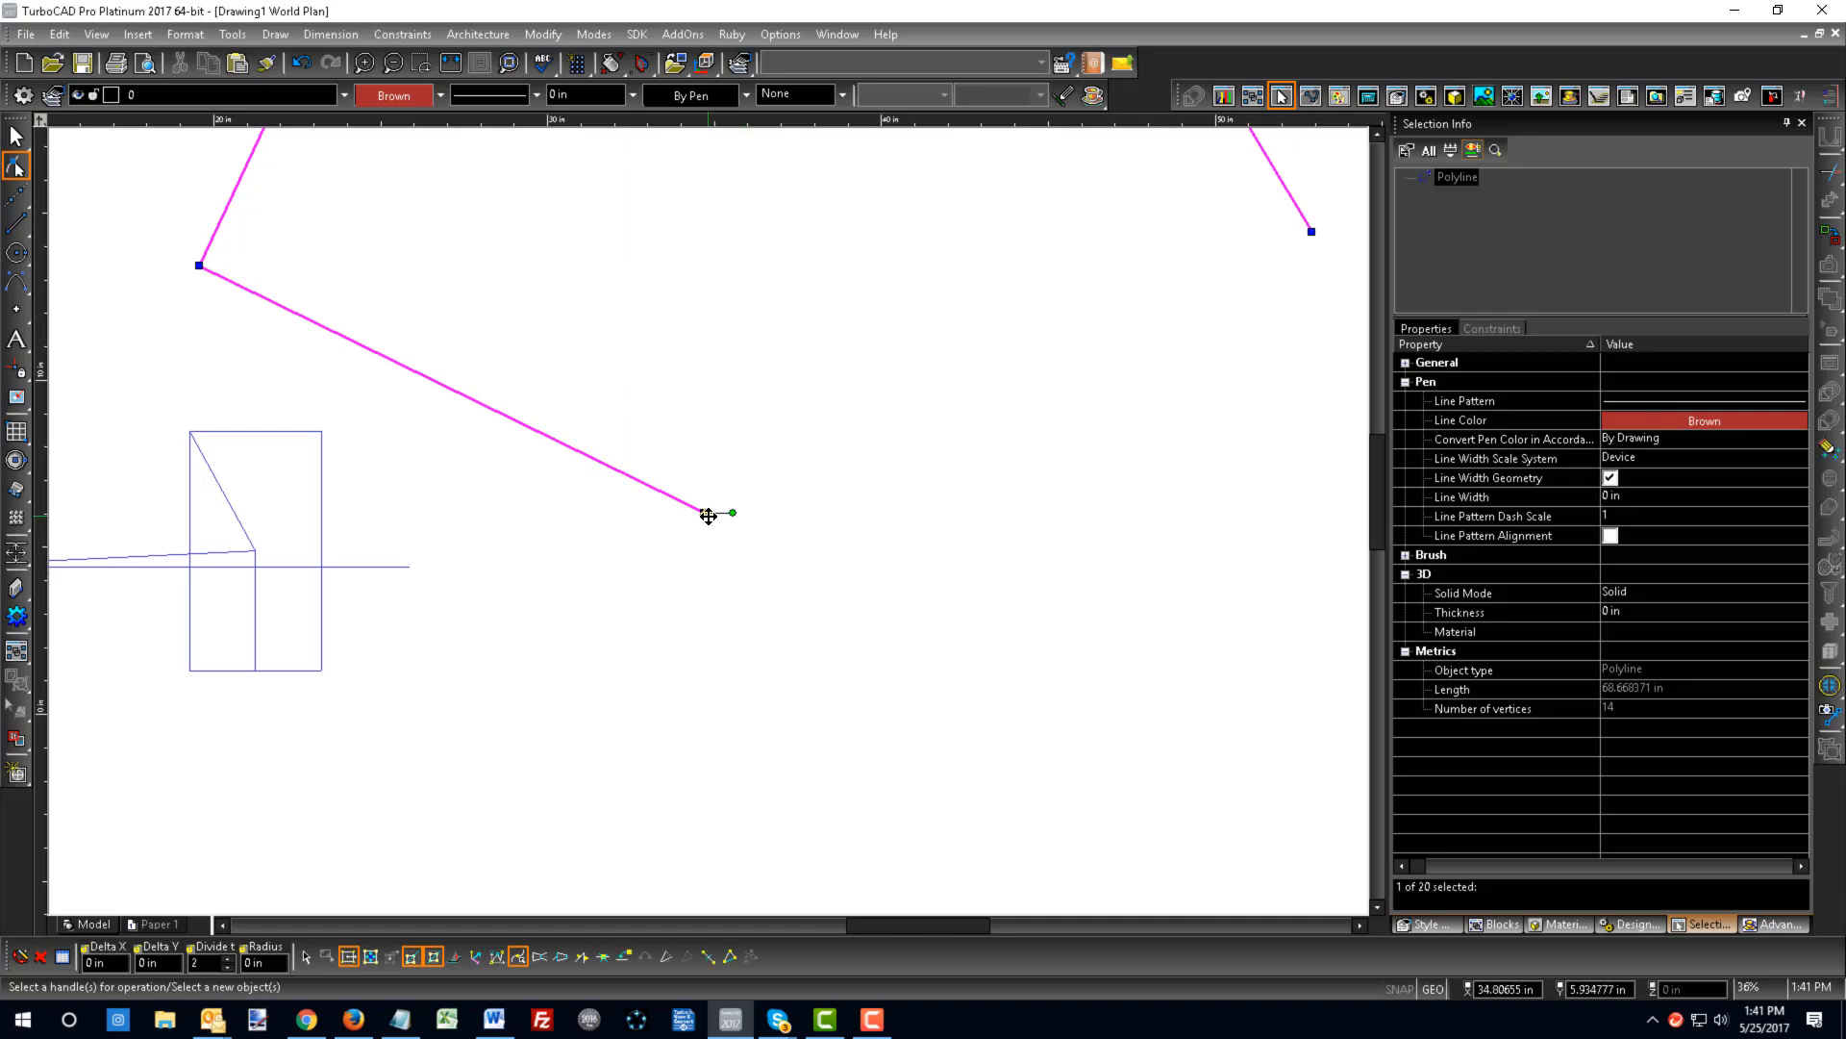
right_click(723, 540)
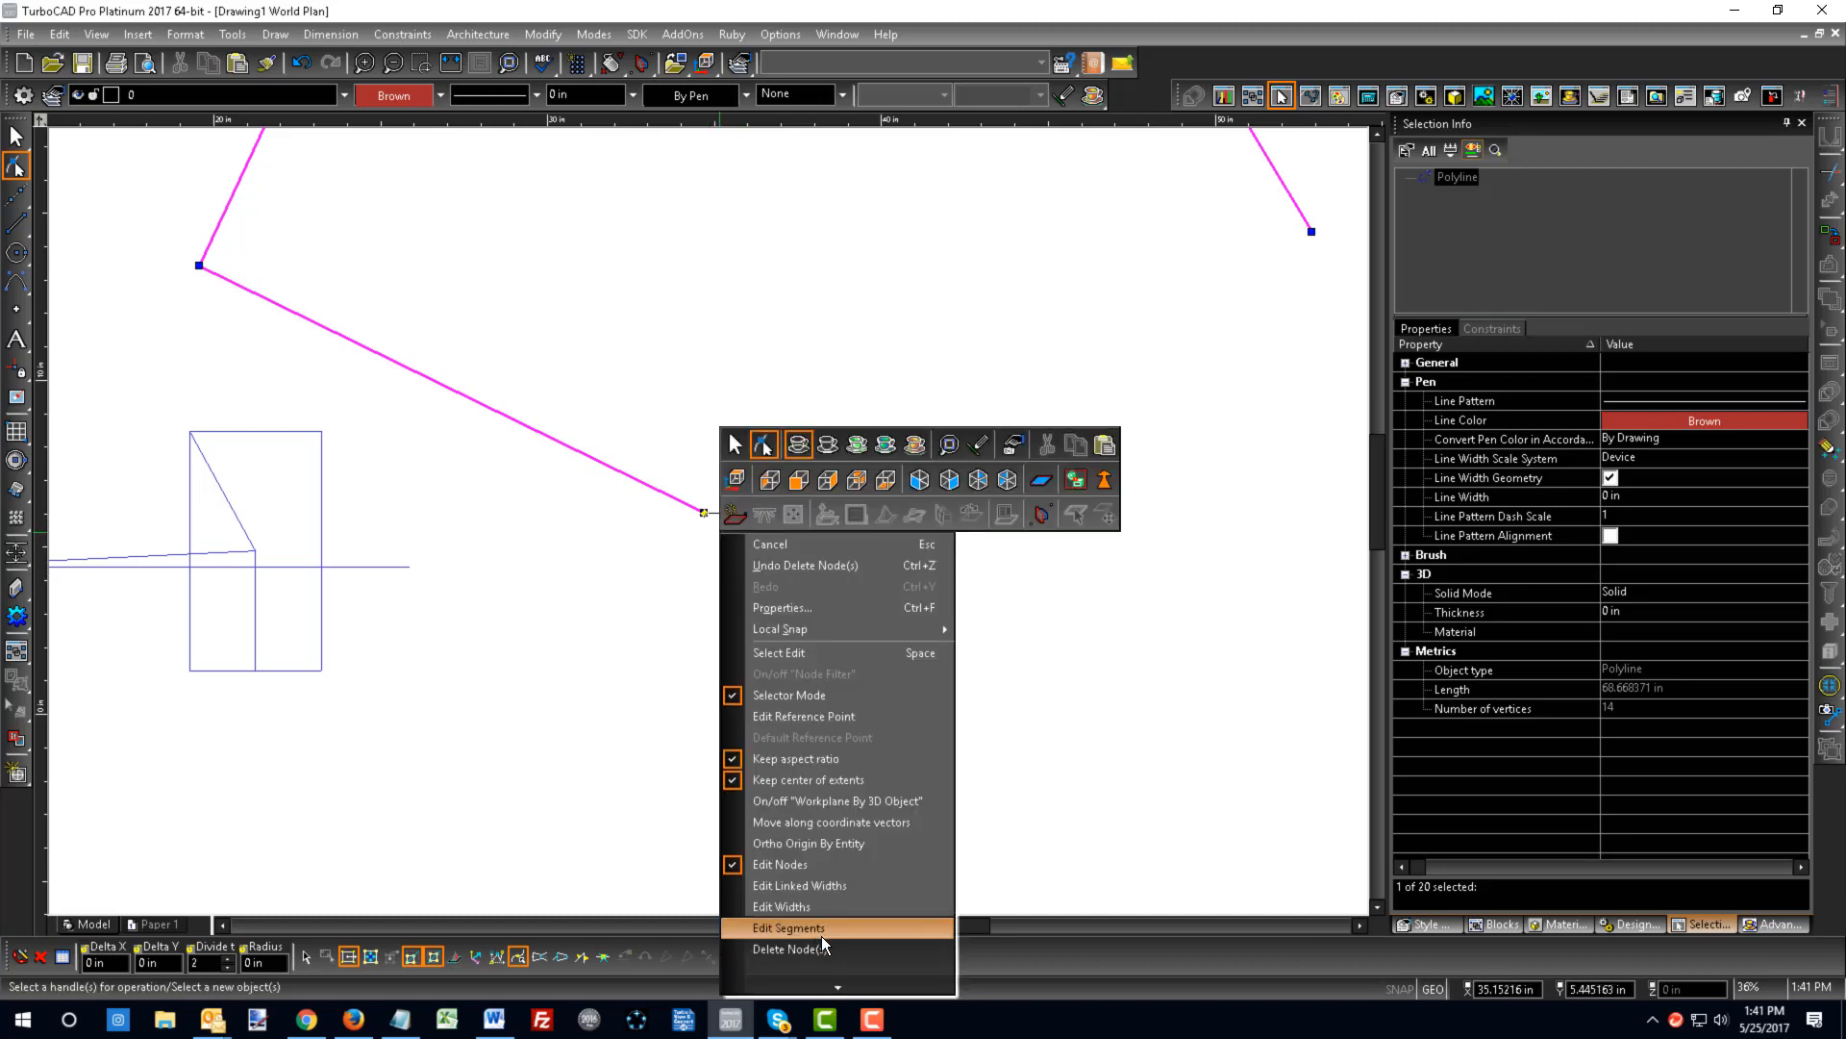
mouse_move(838, 987)
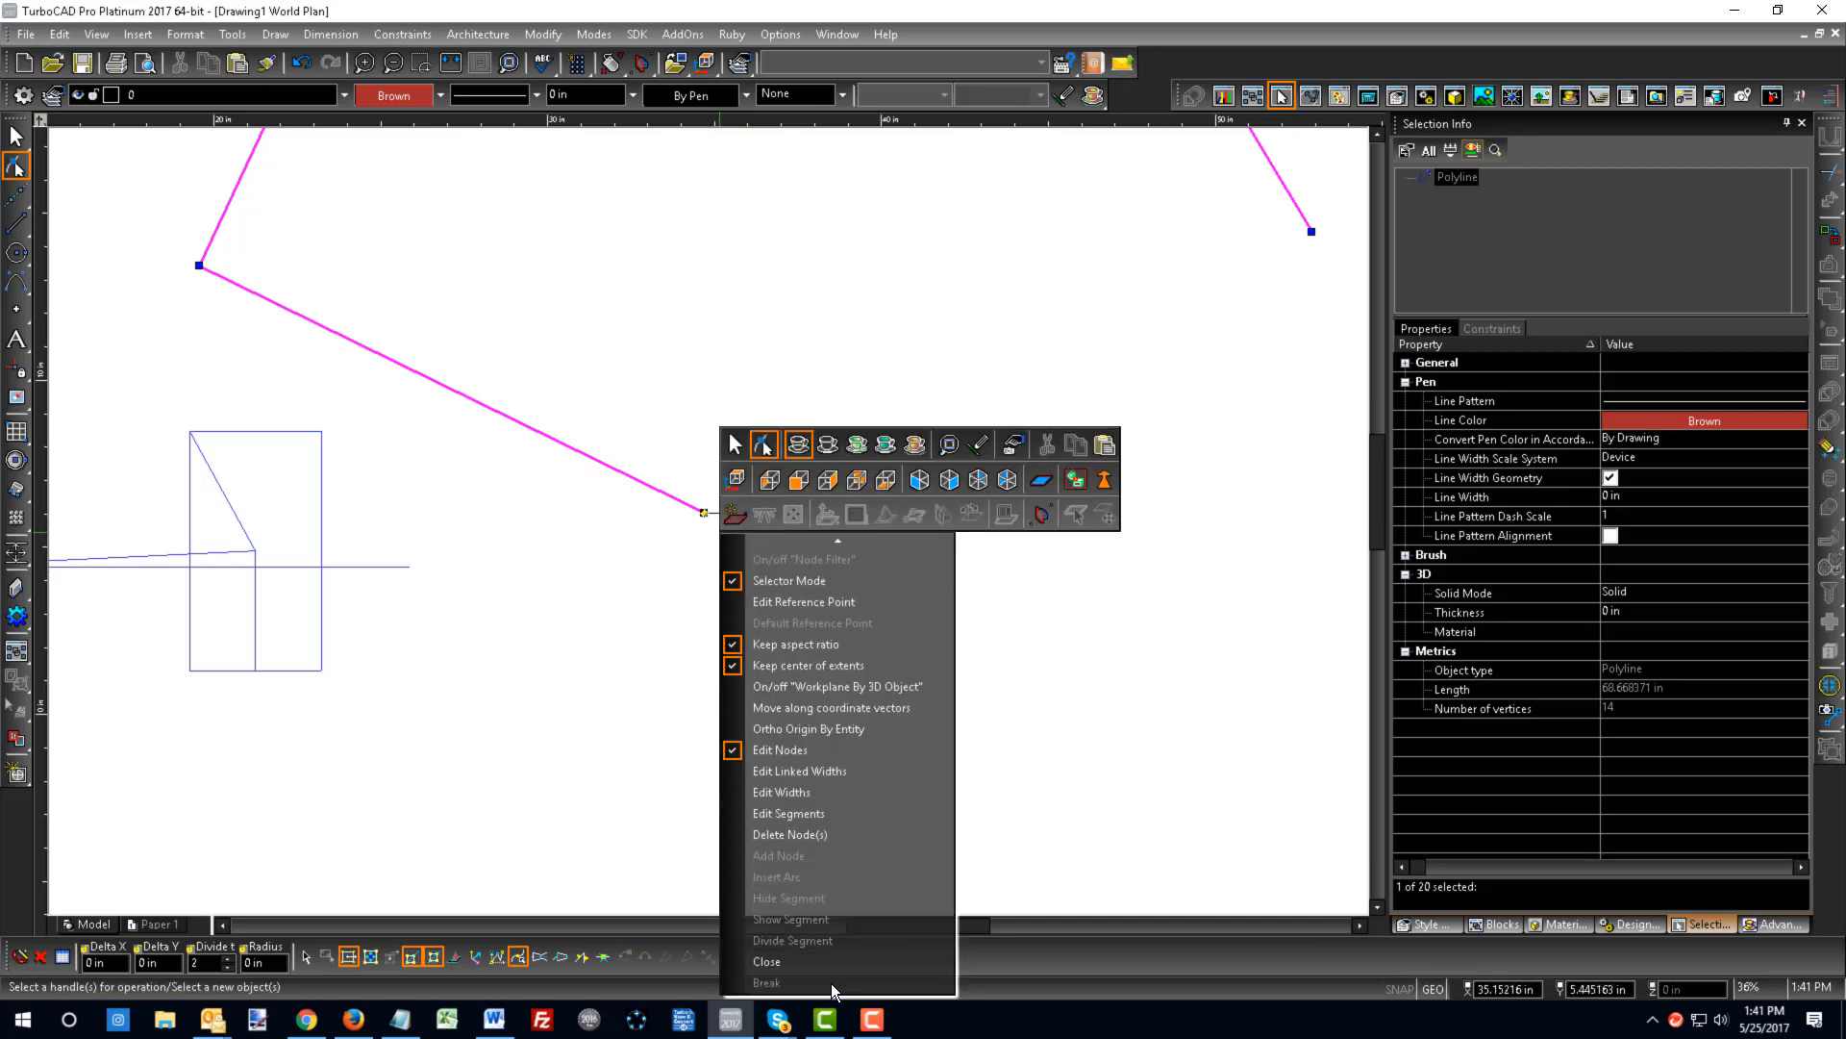
click(771, 960)
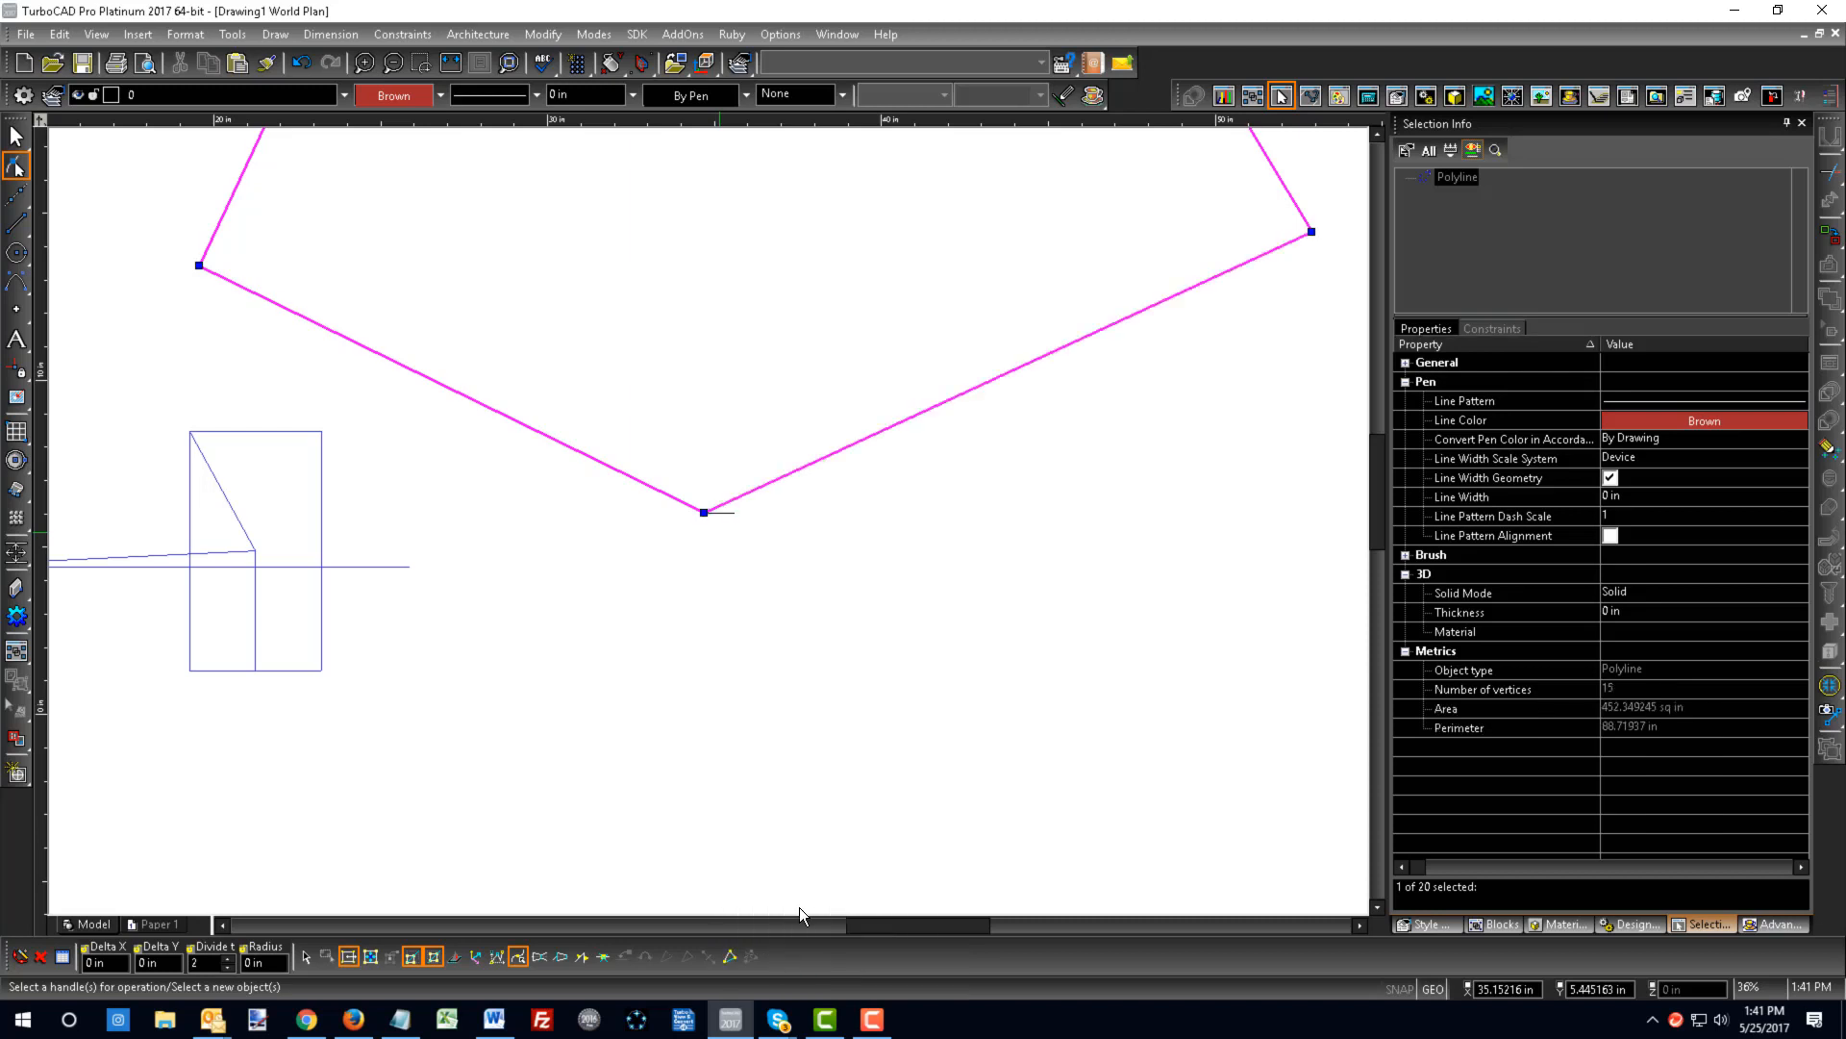
click(805, 716)
- Fill the closed polyline with a solid hatch, and undo the hatch and the closing edits
scroll(675, 689, down, 2)
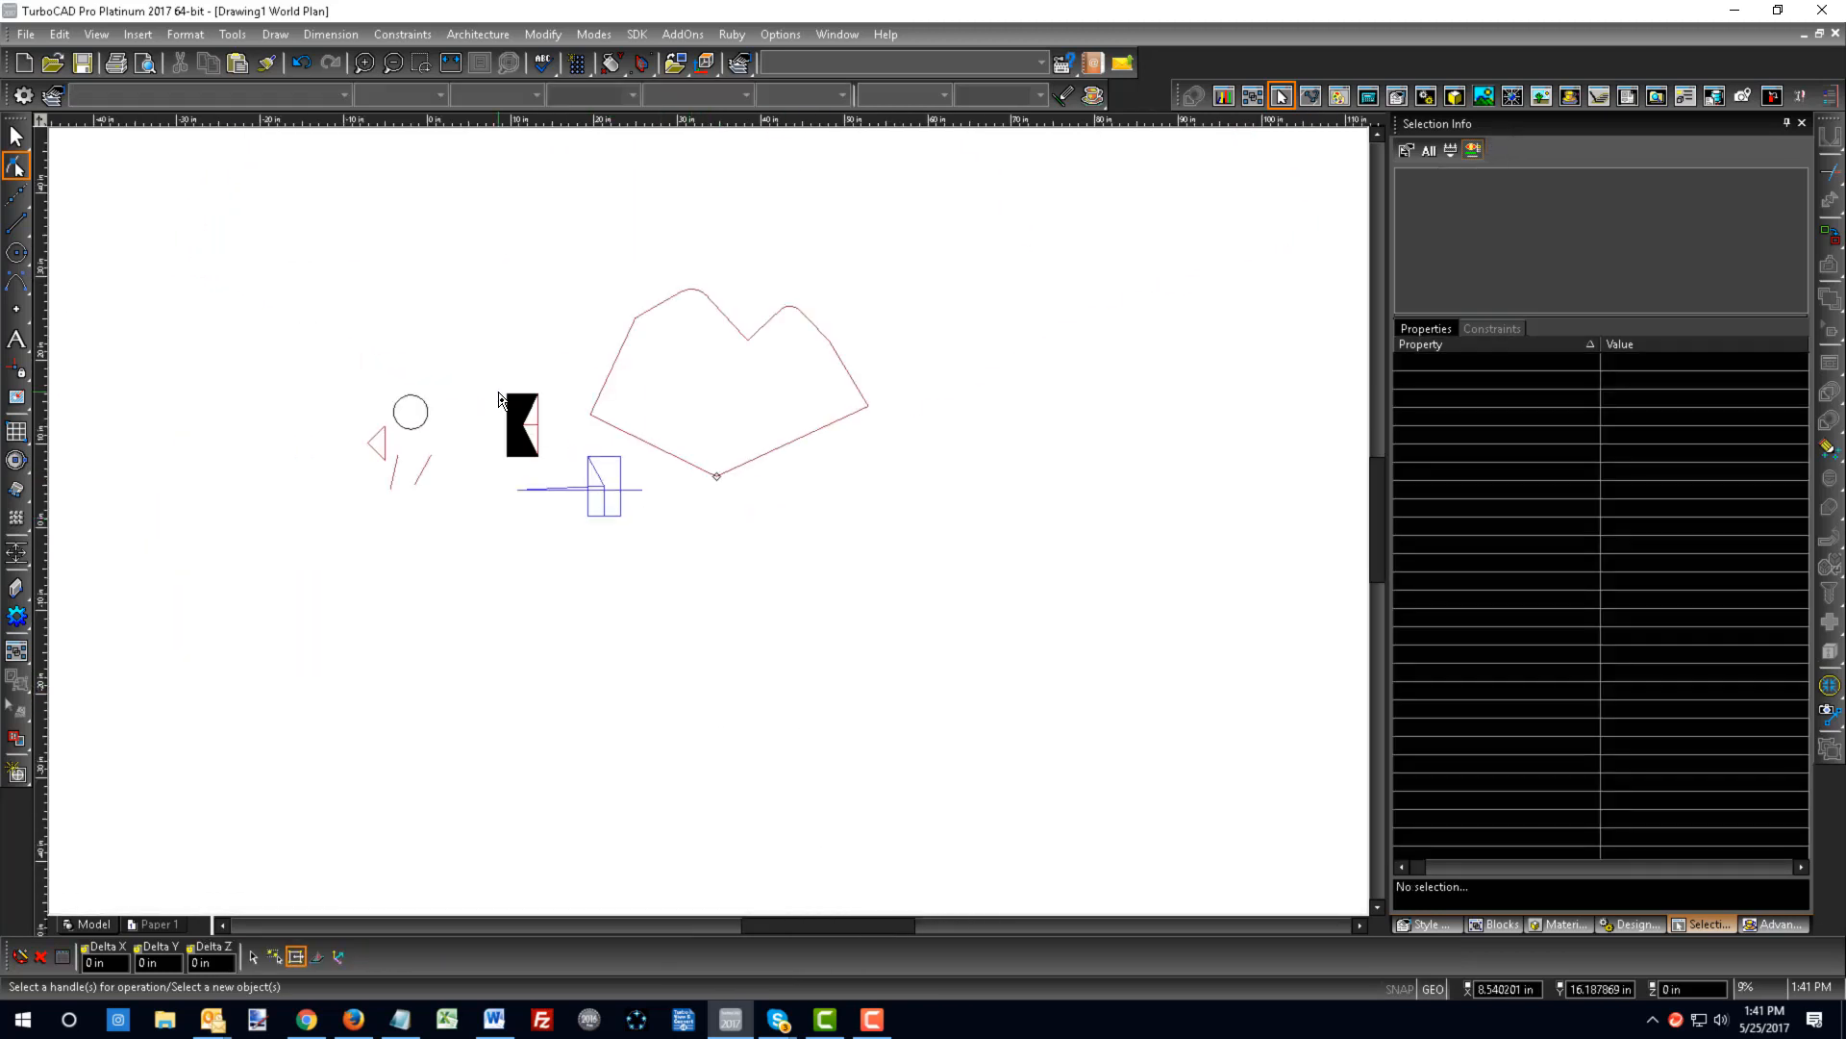
click(17, 396)
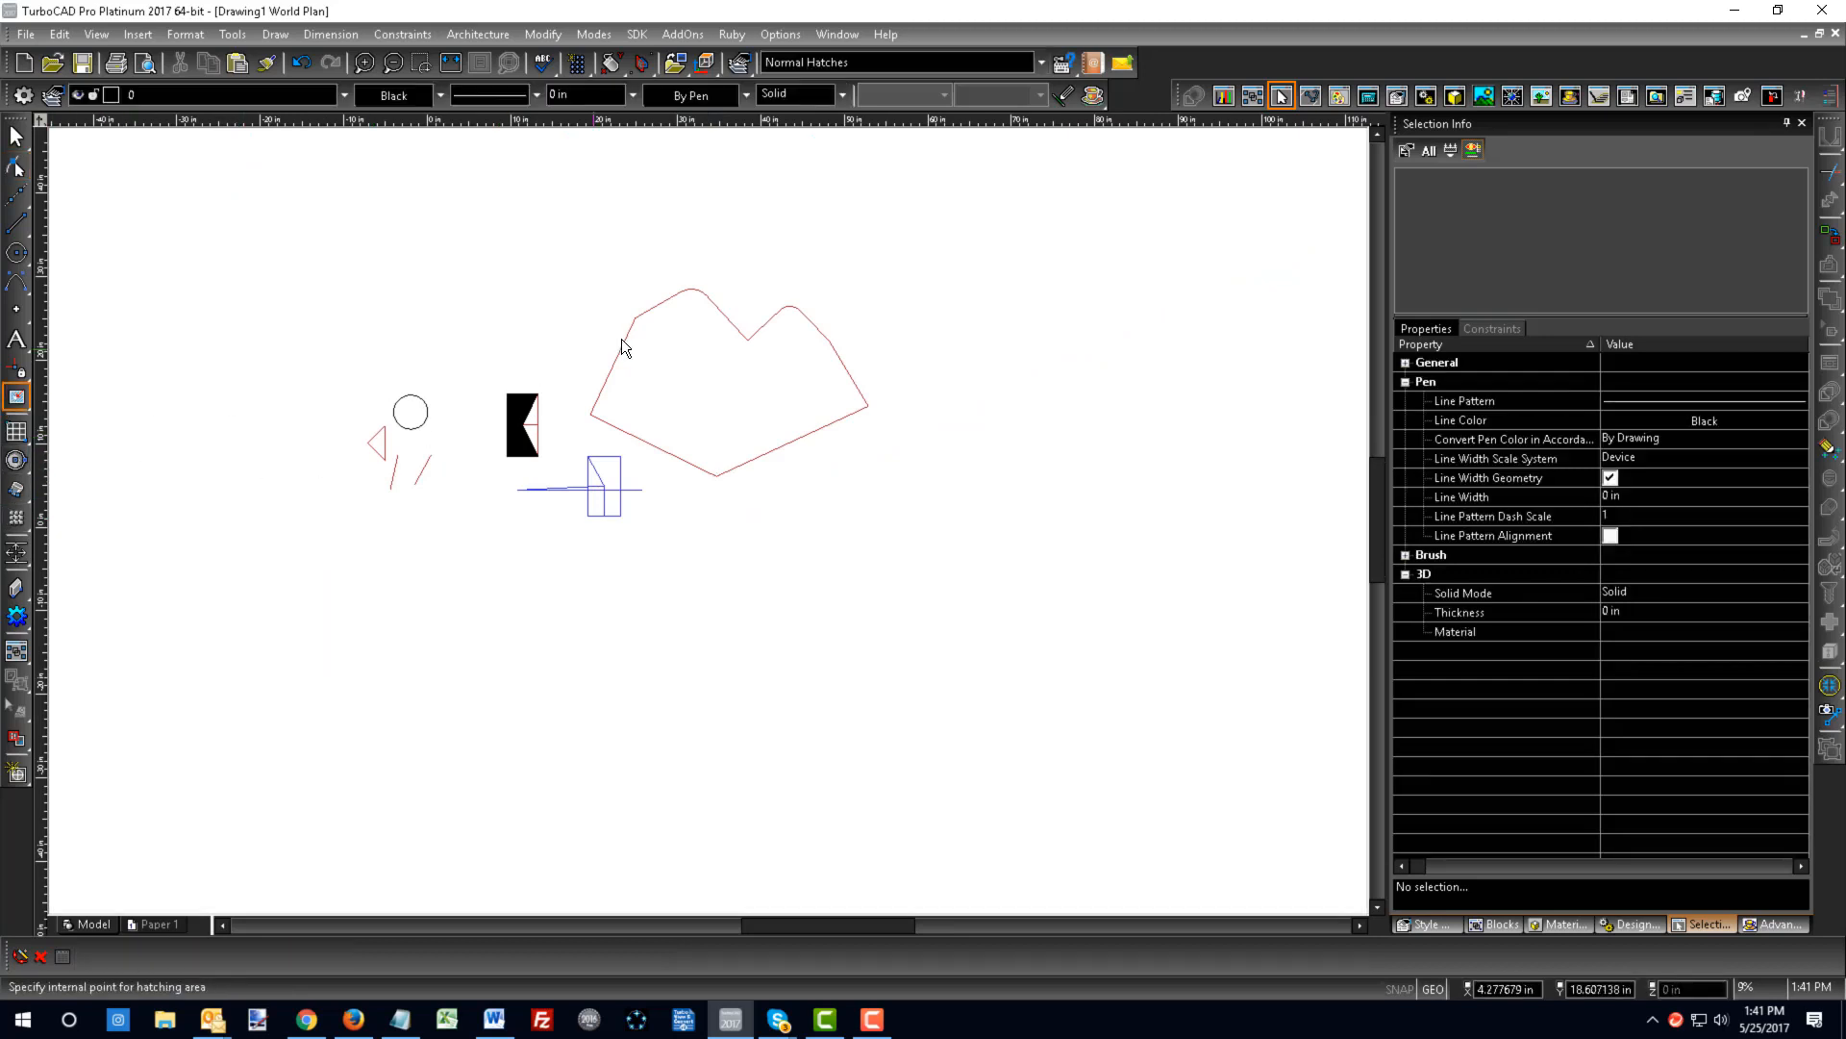
click(635, 346)
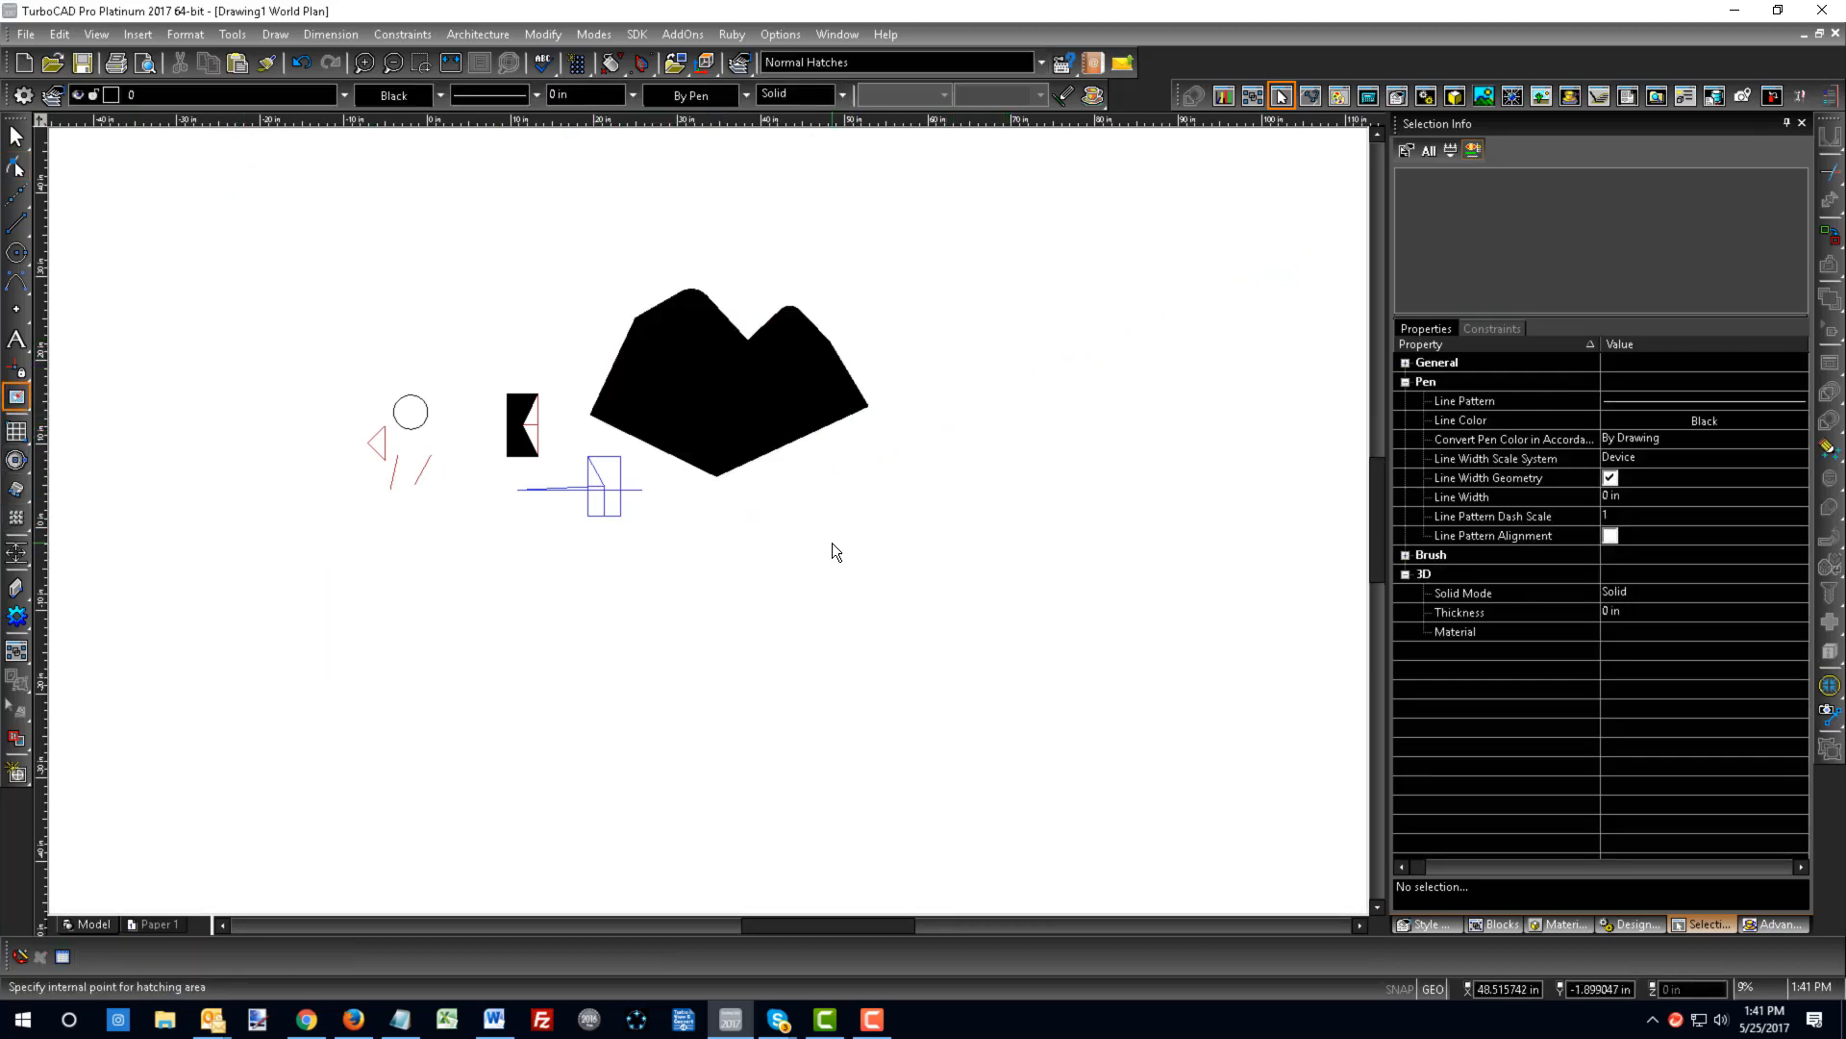
key(ctrl+z)
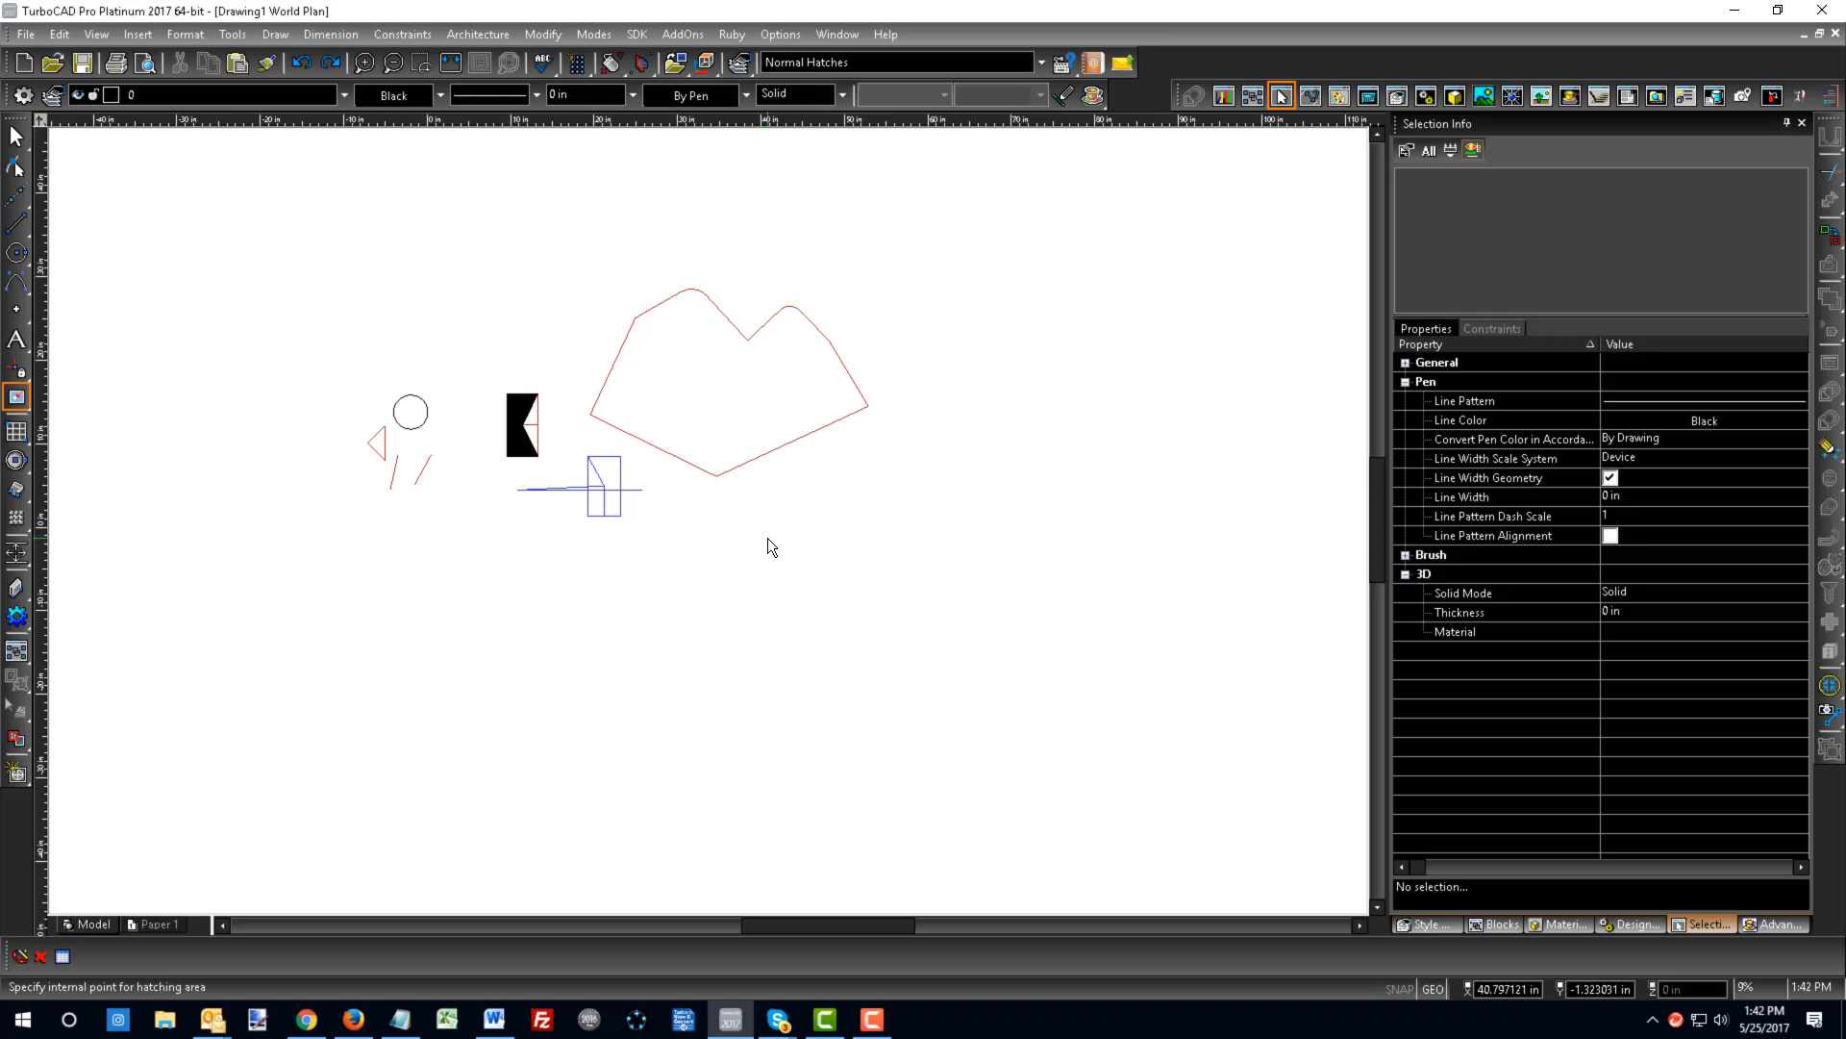
key(ctrl+z)
key(ctrl+y)
- Switch to the SE isometric view and extrude the gapped polyline upward with Simple Extrude
right_click(802, 552)
click(1021, 499)
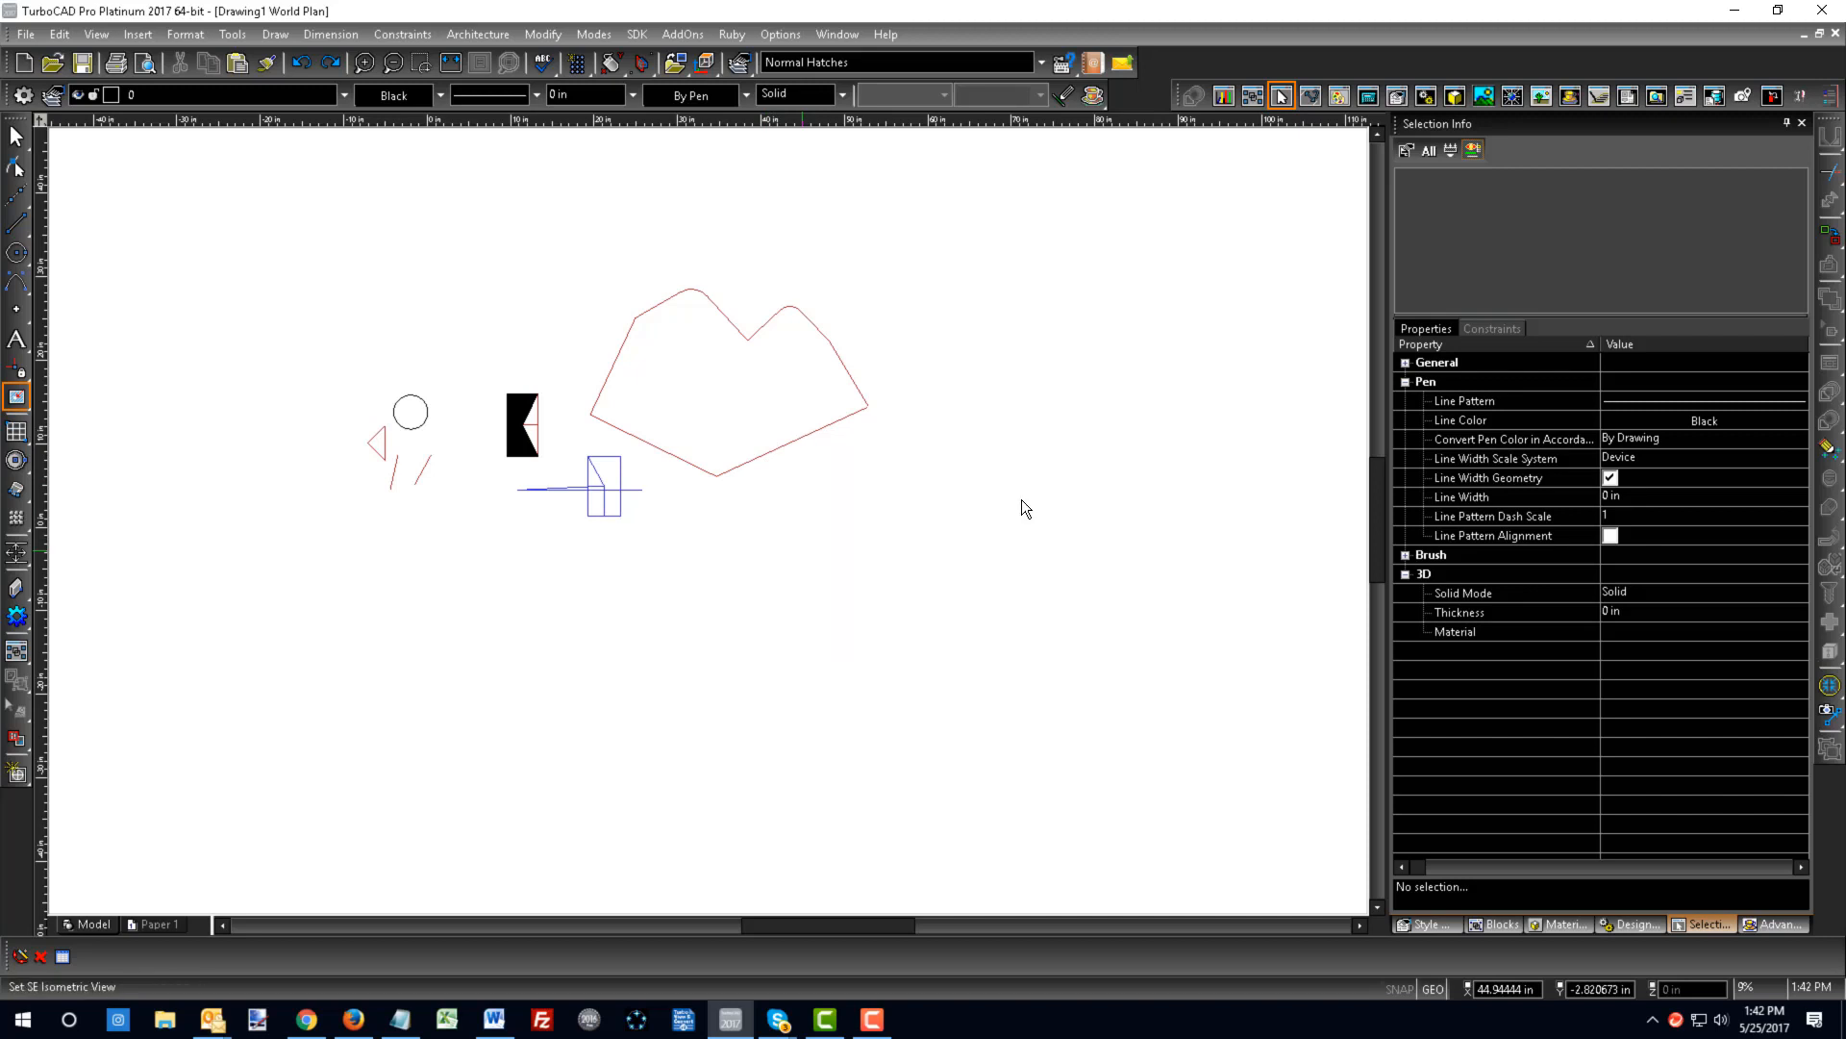
click(15, 489)
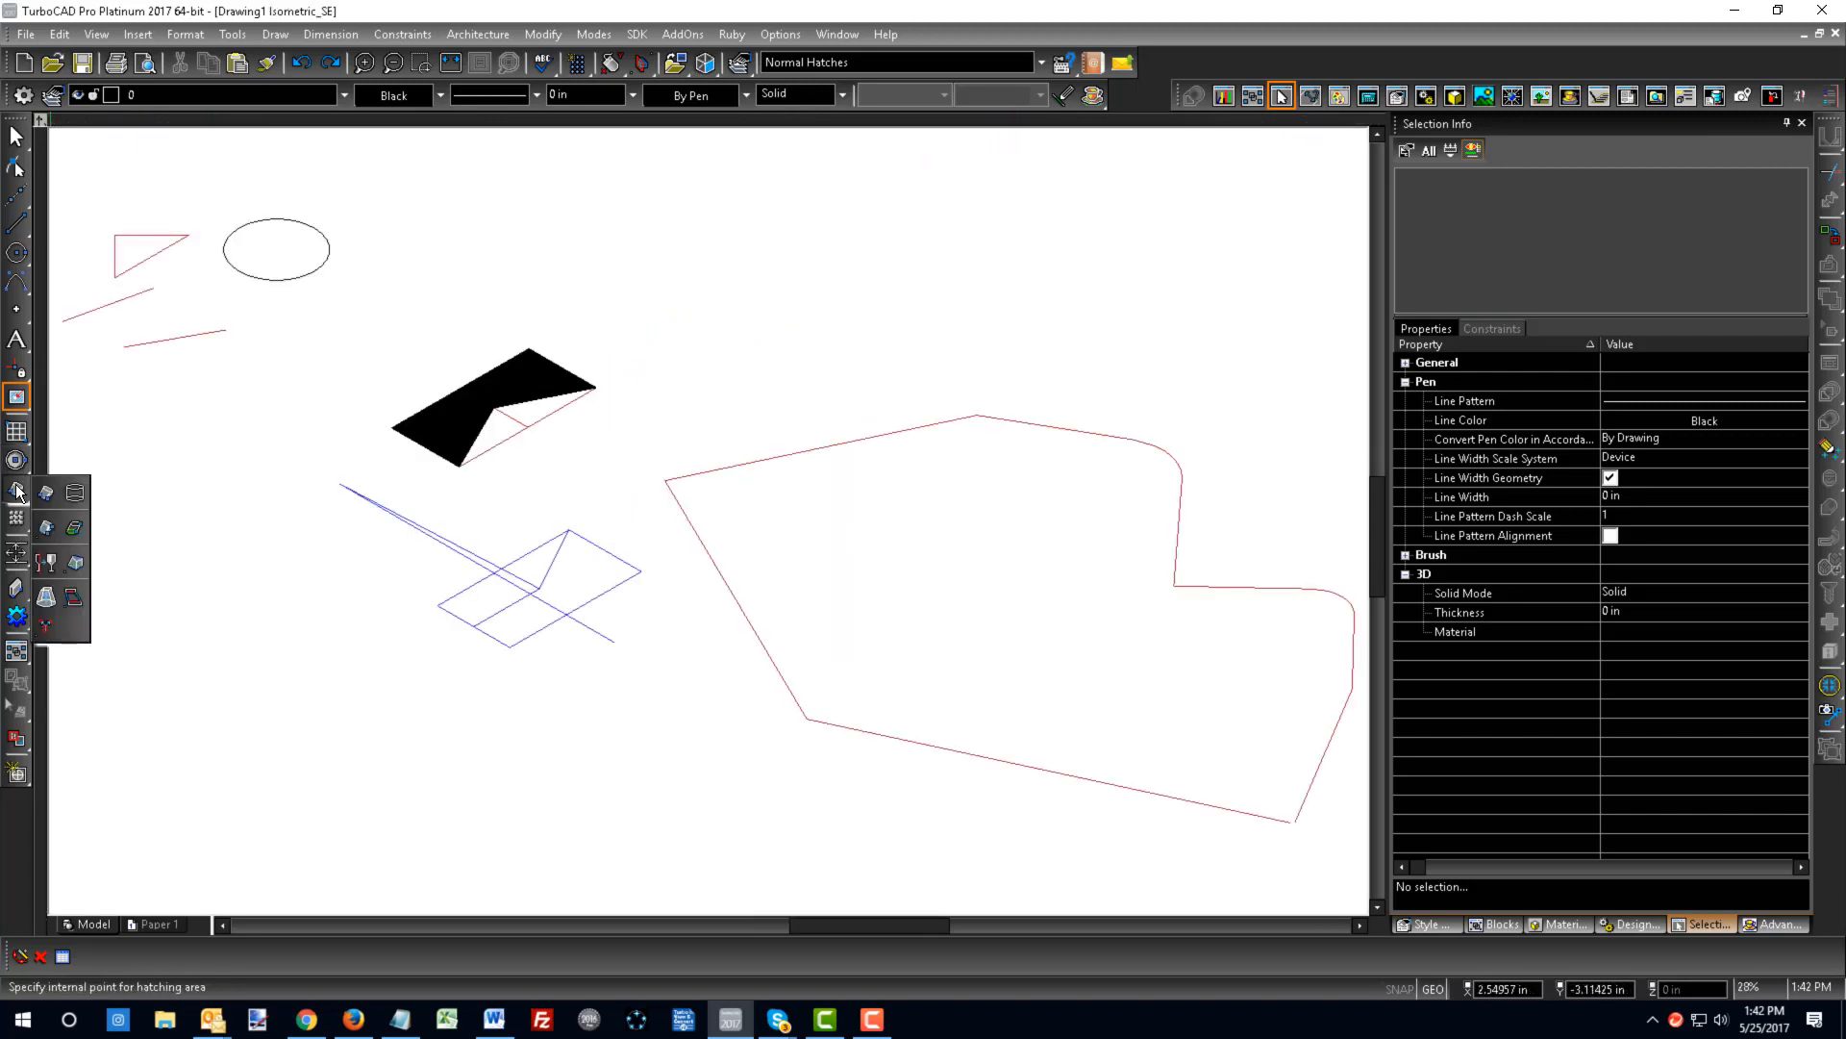
click(45, 495)
click(731, 586)
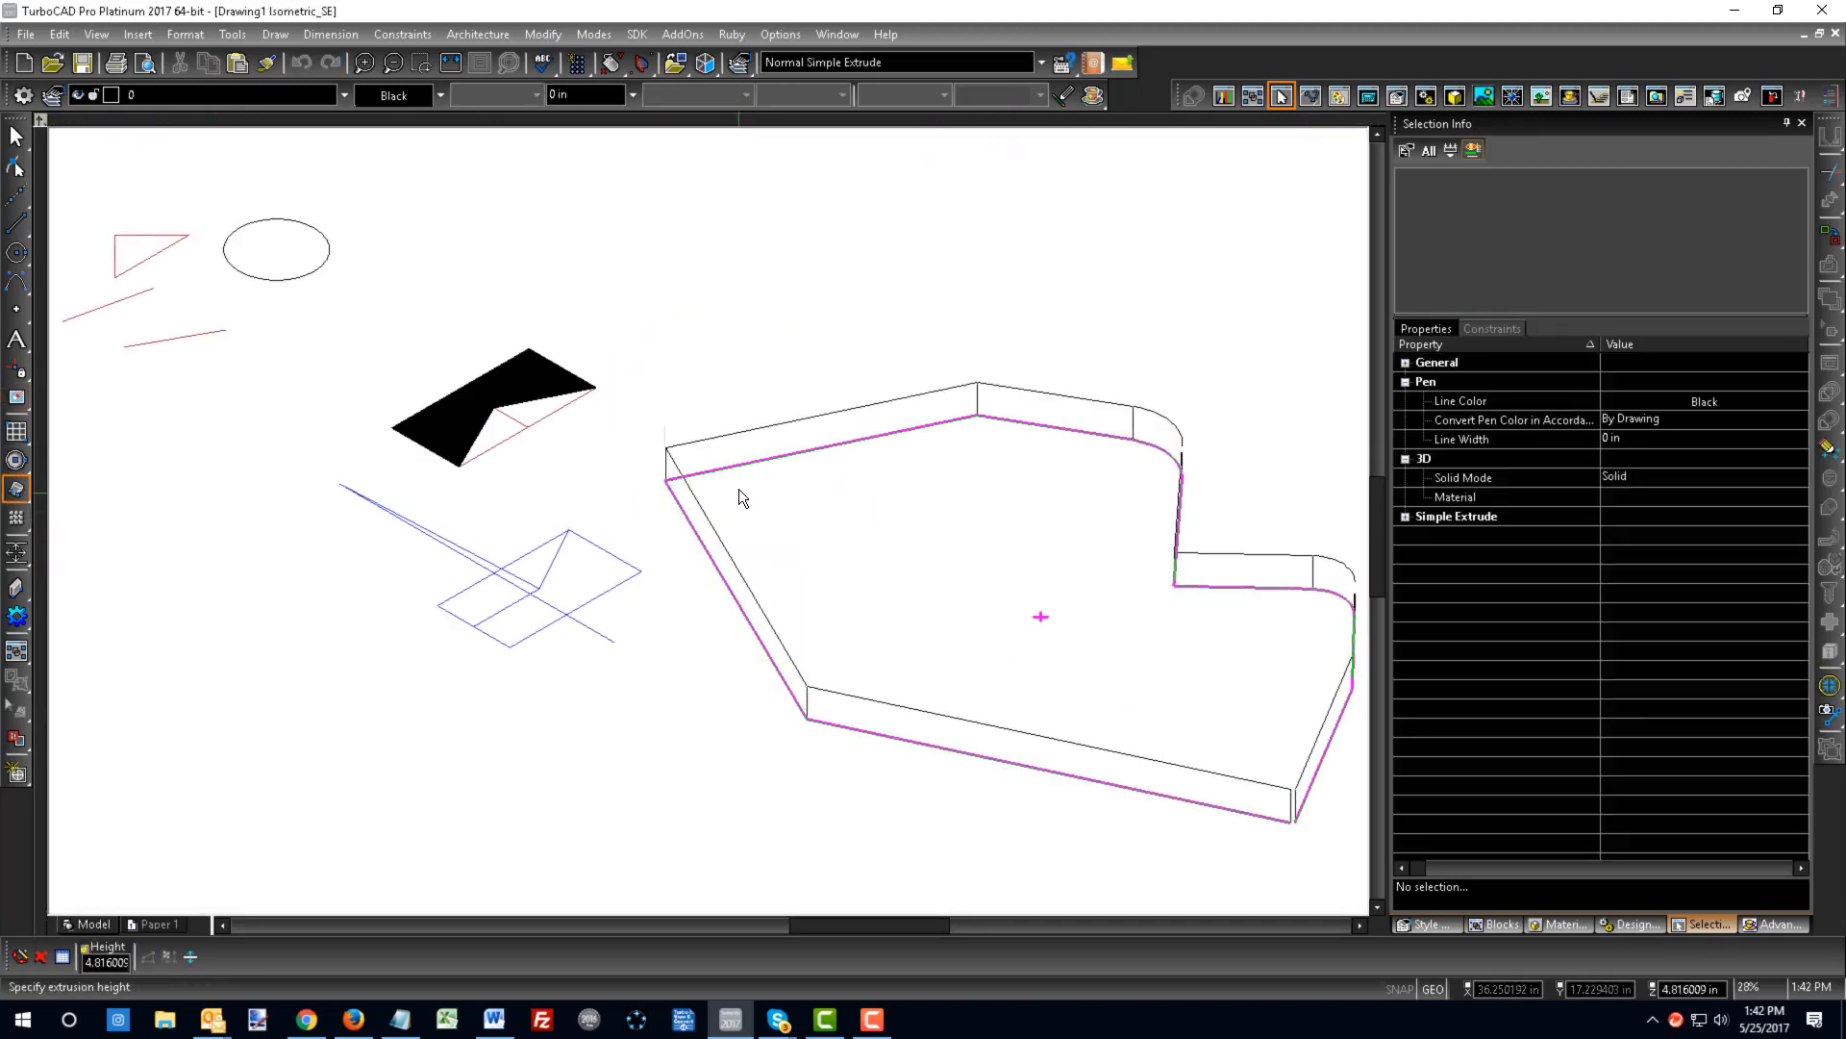
- Display the model shaded and orbit around the extruded outline to examine its walls
right_click(603, 275)
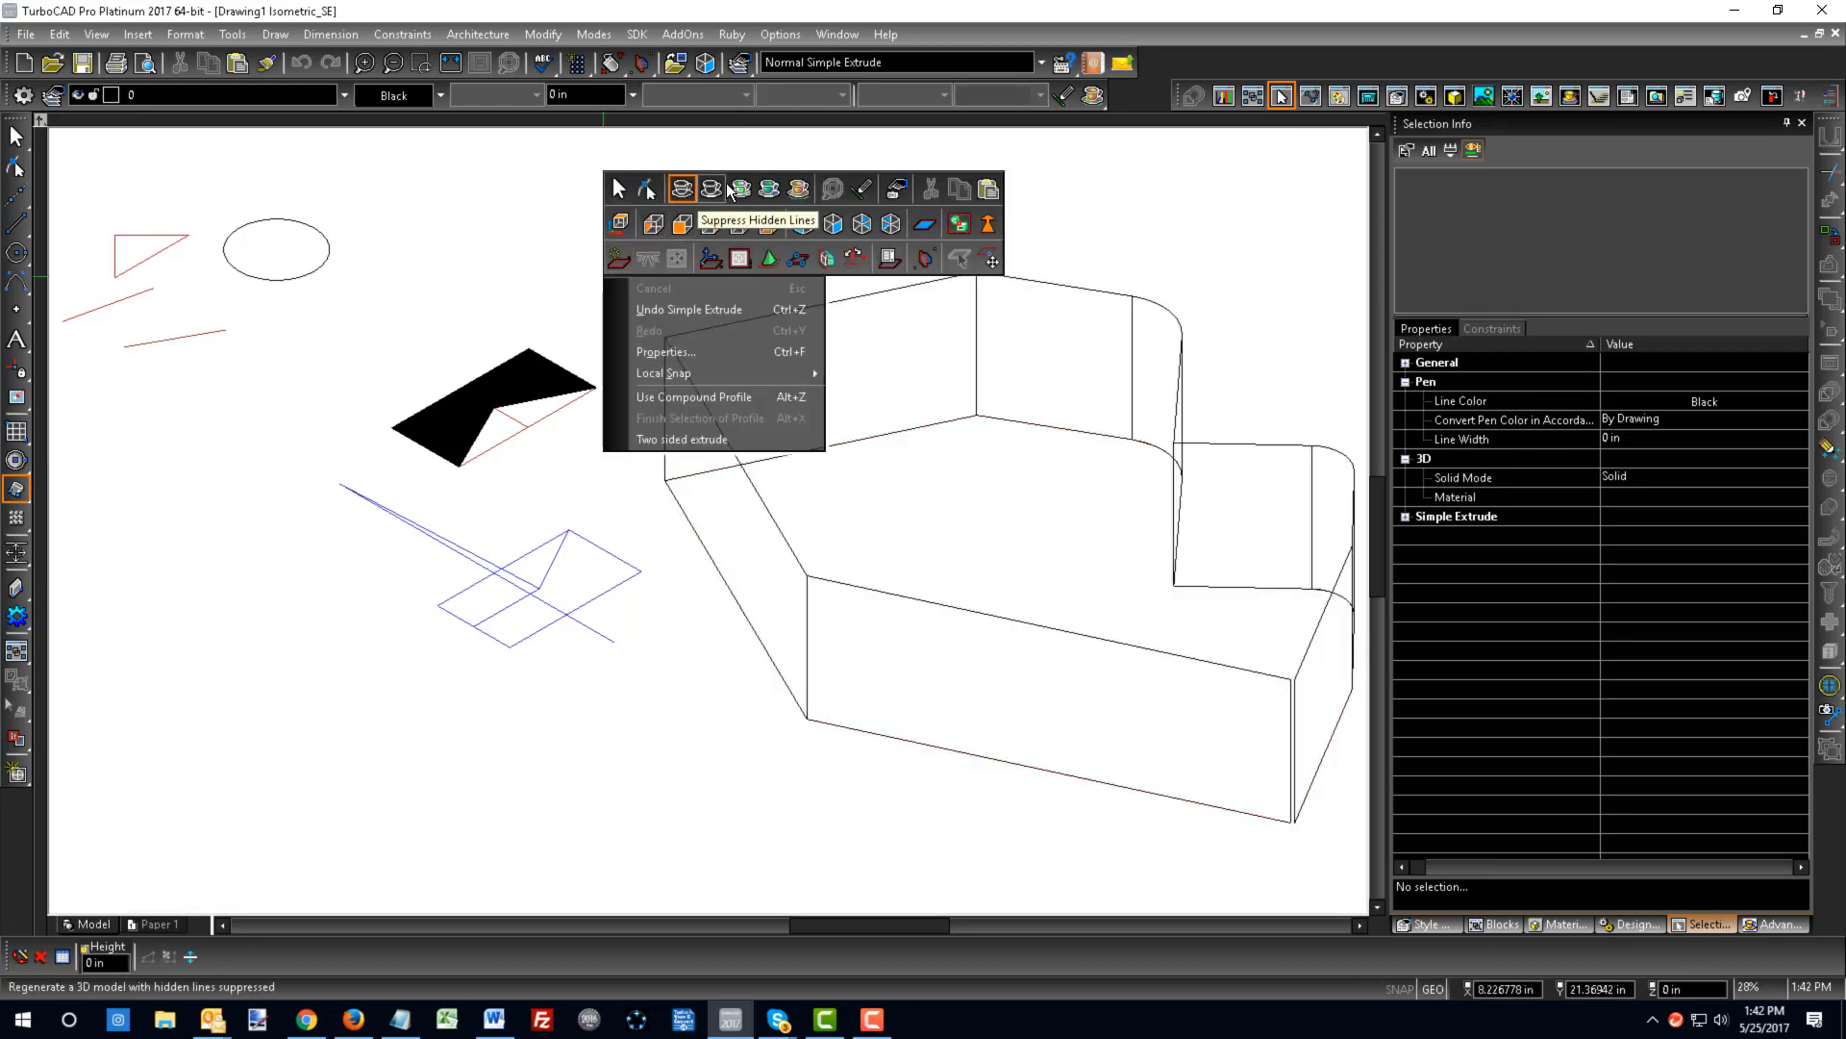
click(731, 183)
click(946, 578)
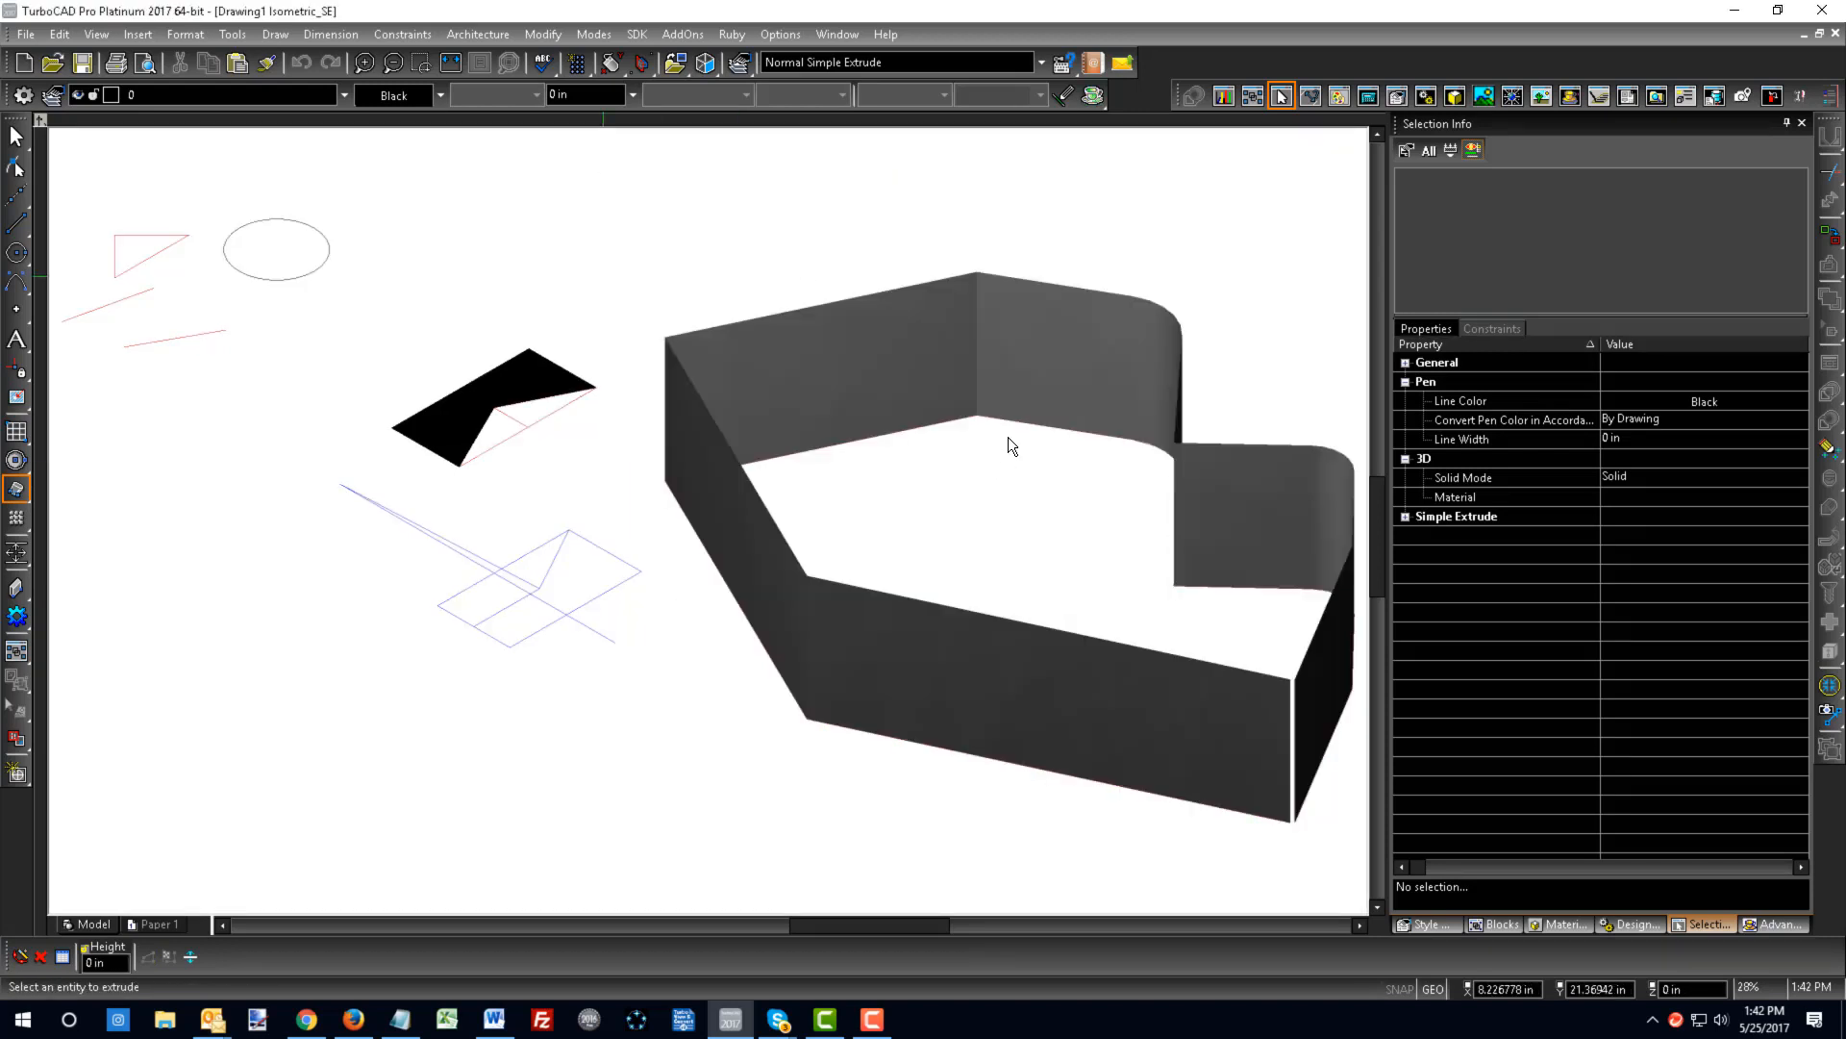
mouse_move(887, 619)
shift+middle_down()
mouse_move(916, 574)
mouse_move(864, 551)
mouse_move(912, 525)
mouse_move(864, 588)
mouse_move(858, 573)
shift+middle_up()
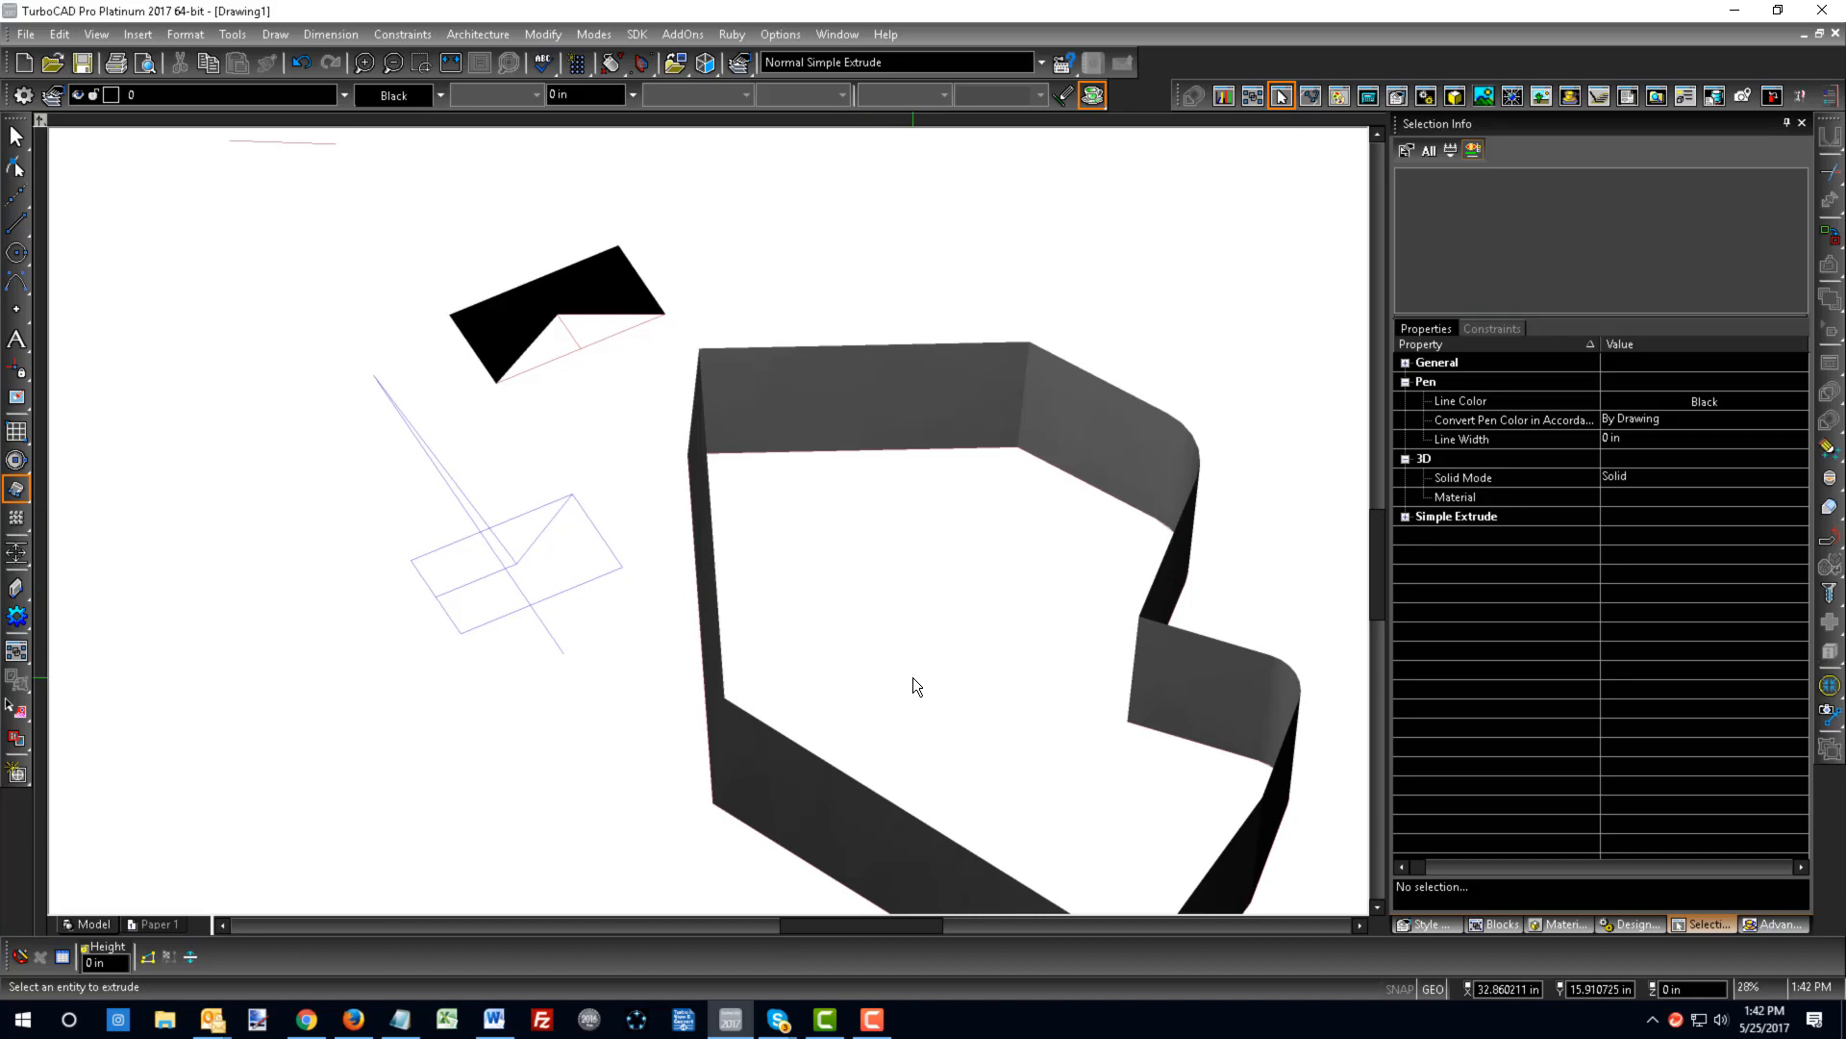
- Undo the extrusion and reorient the view toward the flat polyline's gapped corner
key(ctrl+z)
scroll(914, 677, down, 2)
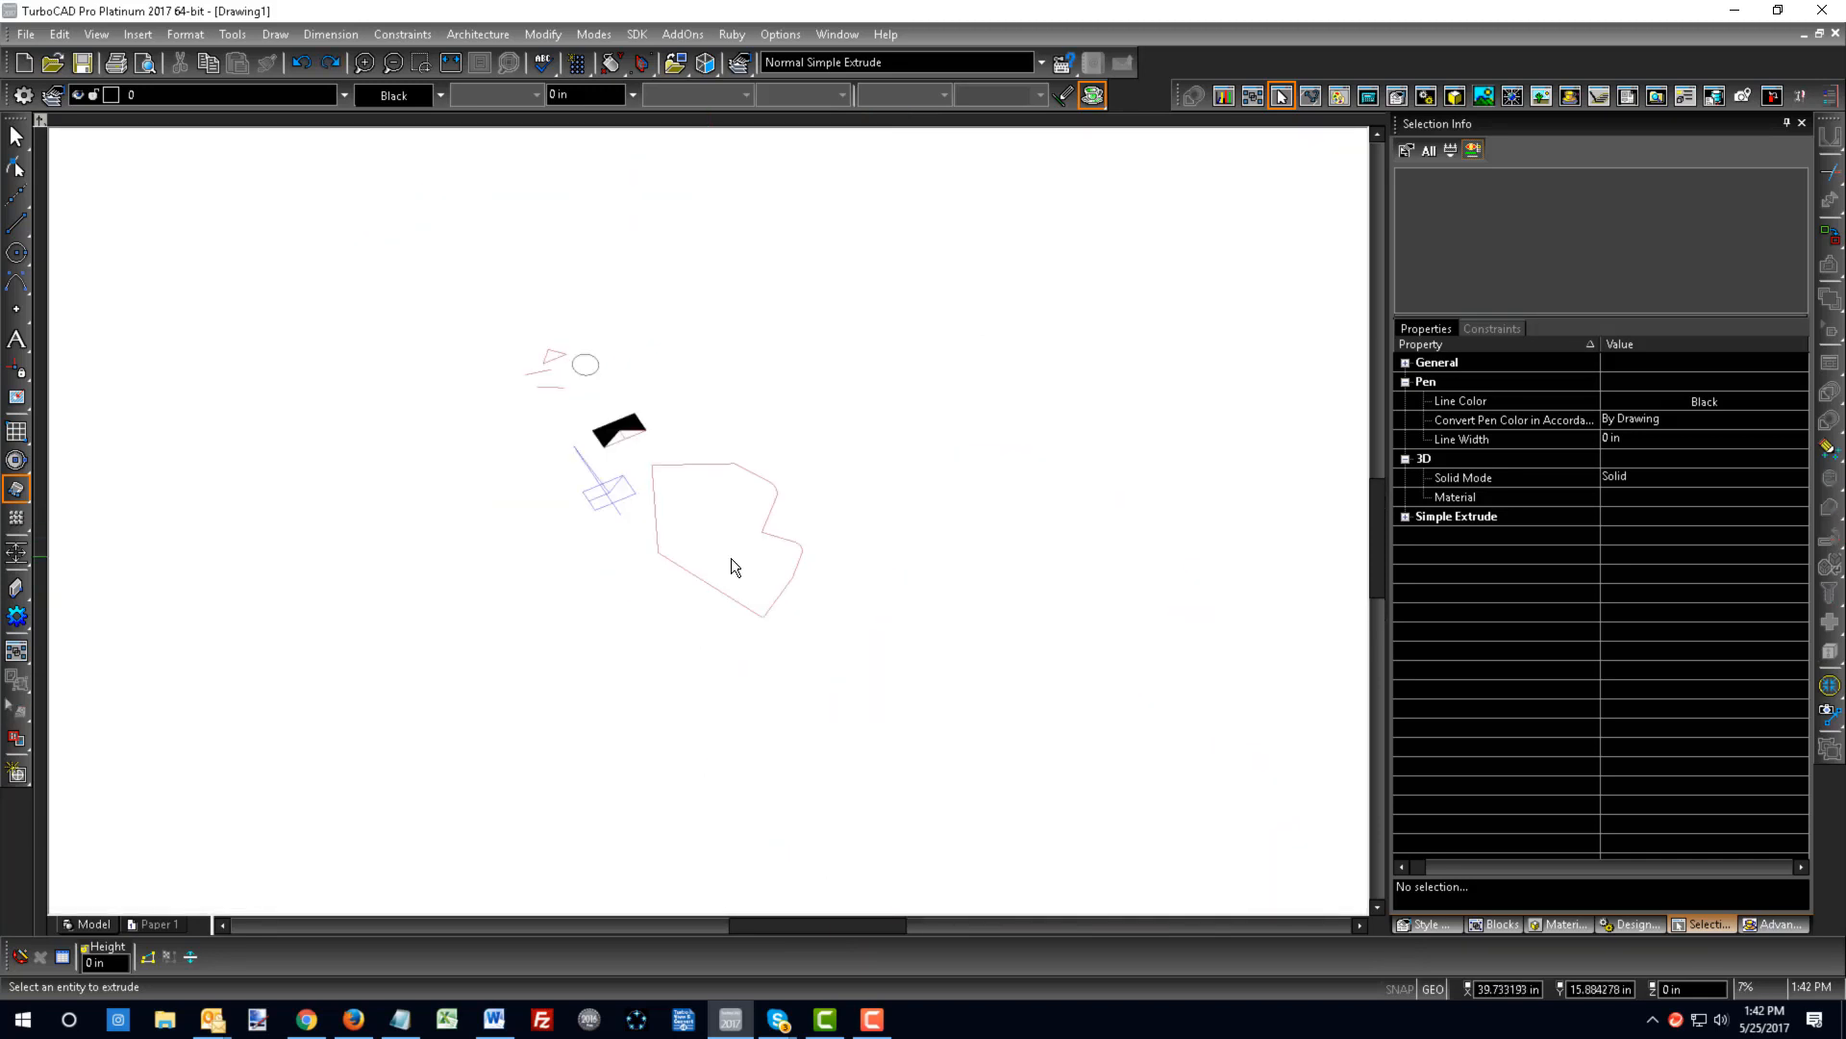
scroll(731, 560, up, 1)
shift+middle_drag(792, 525, 917, 500)
scroll(770, 537, up, 1)
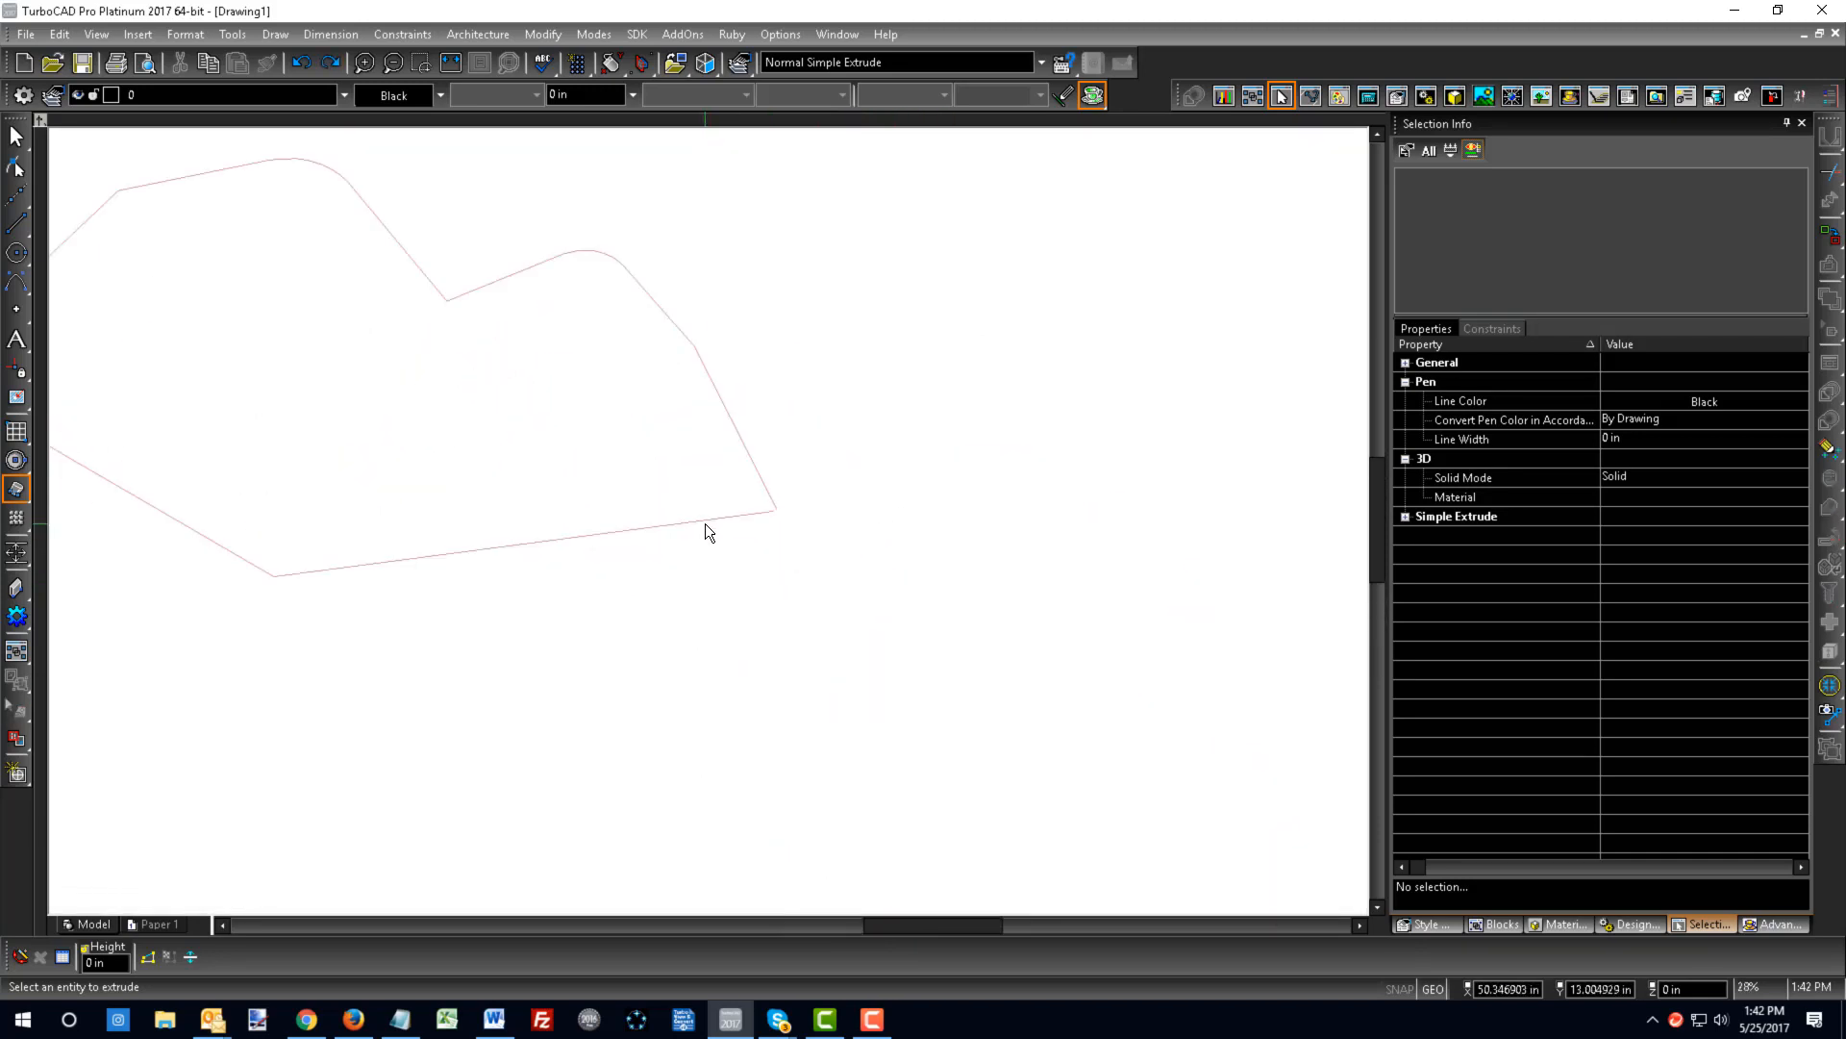
- Delete the loose end nodes of the polyline's lower edge at the gapped corner
middle_click(706, 523)
click(749, 437)
click(642, 527)
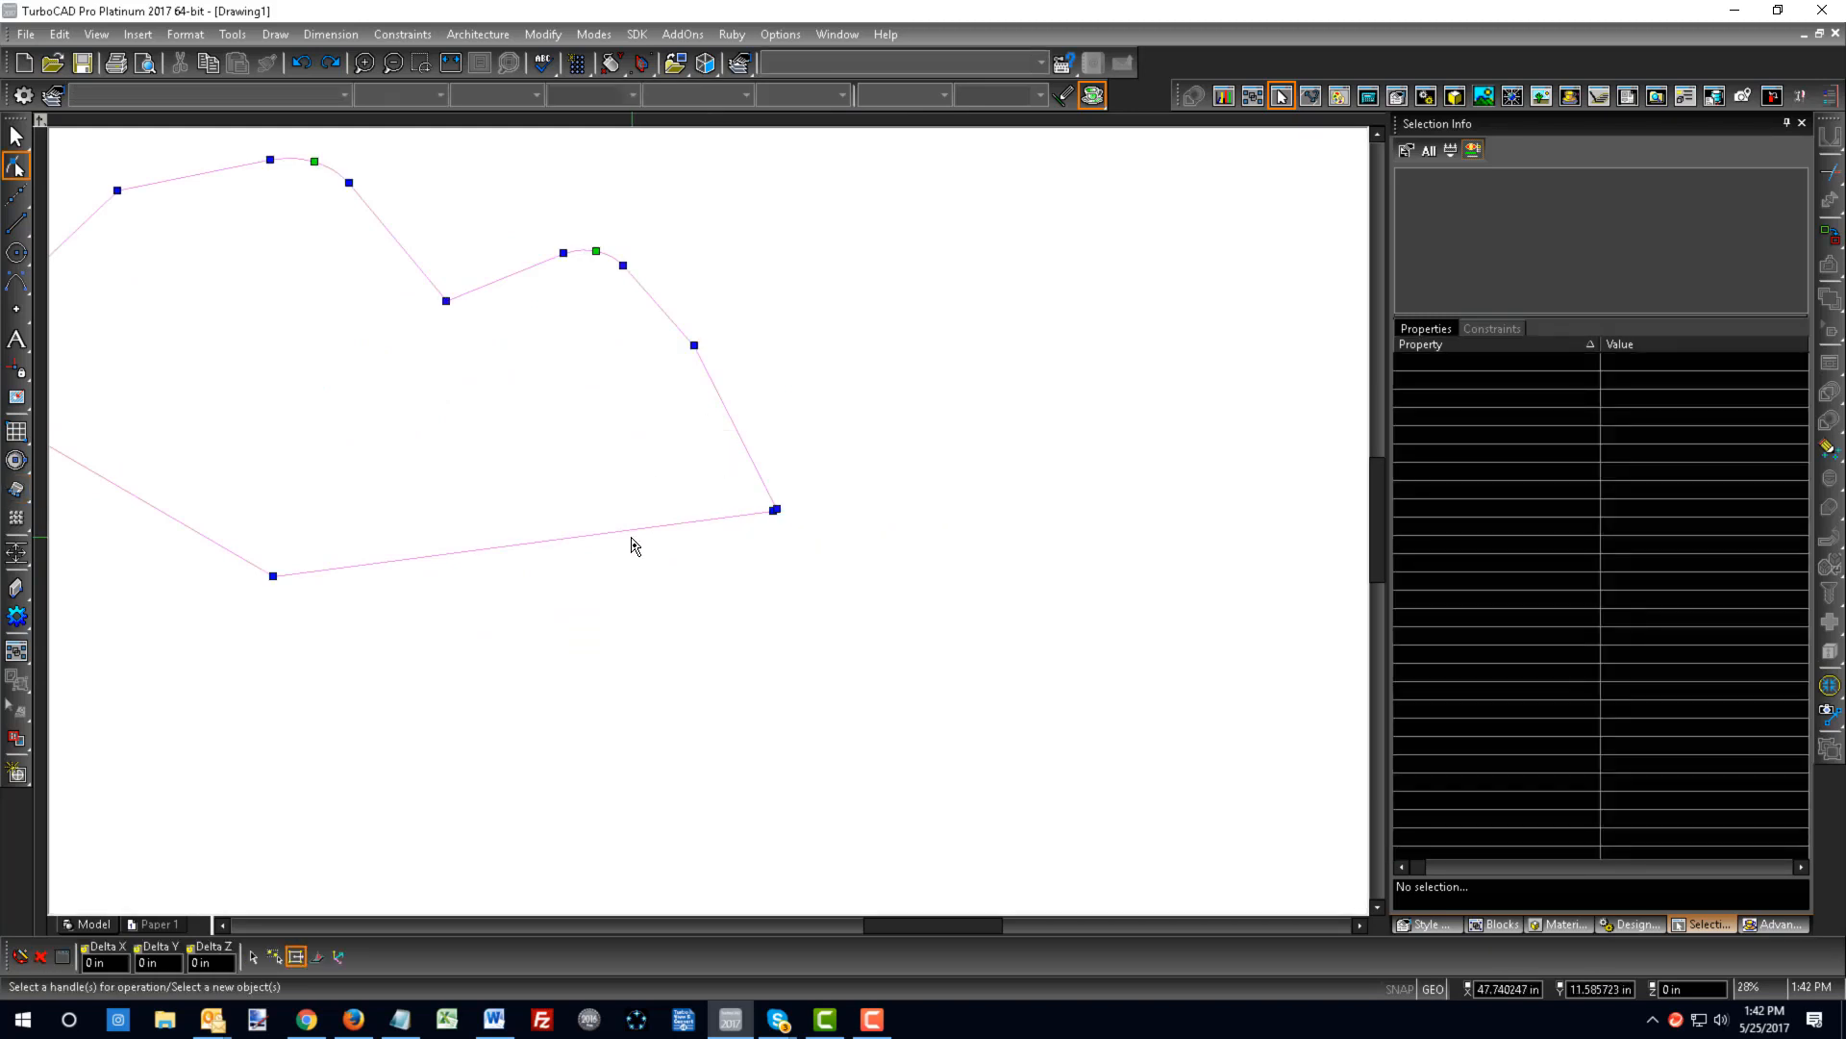
scroll(770, 516, up, 2)
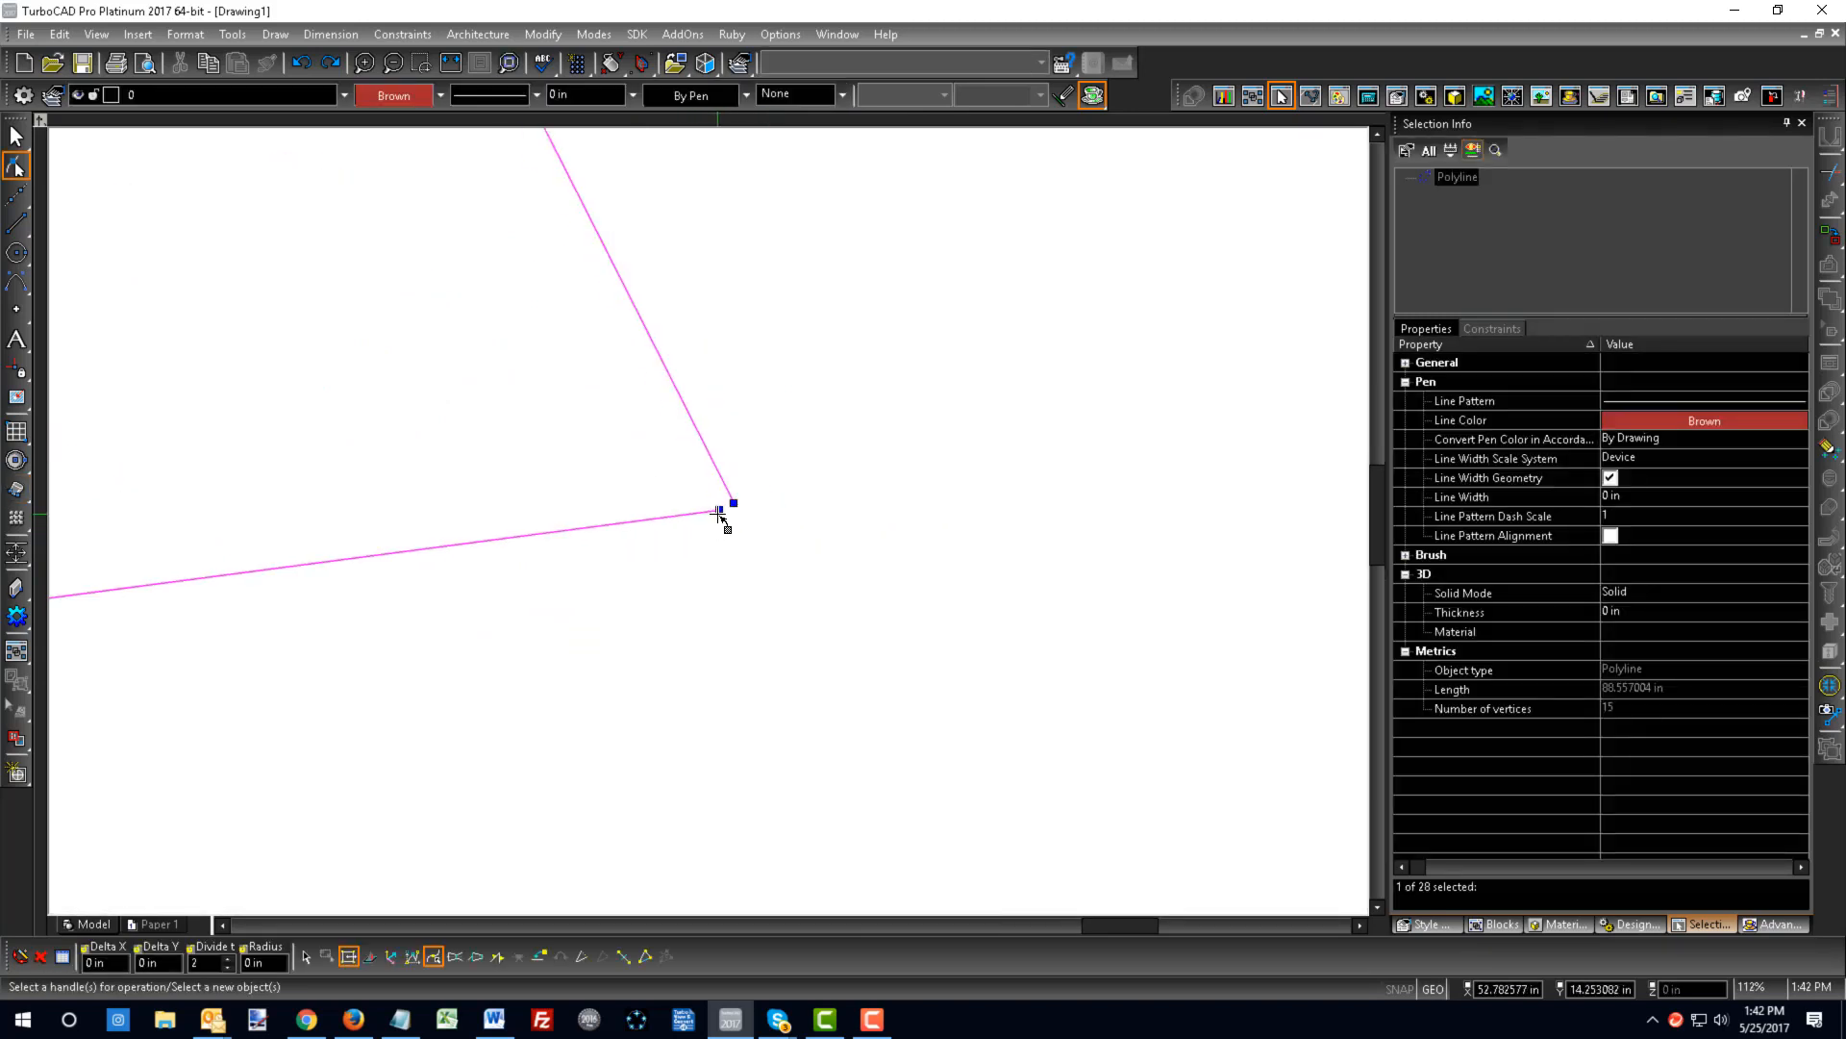
click(721, 509)
scroll(716, 513, up, 5)
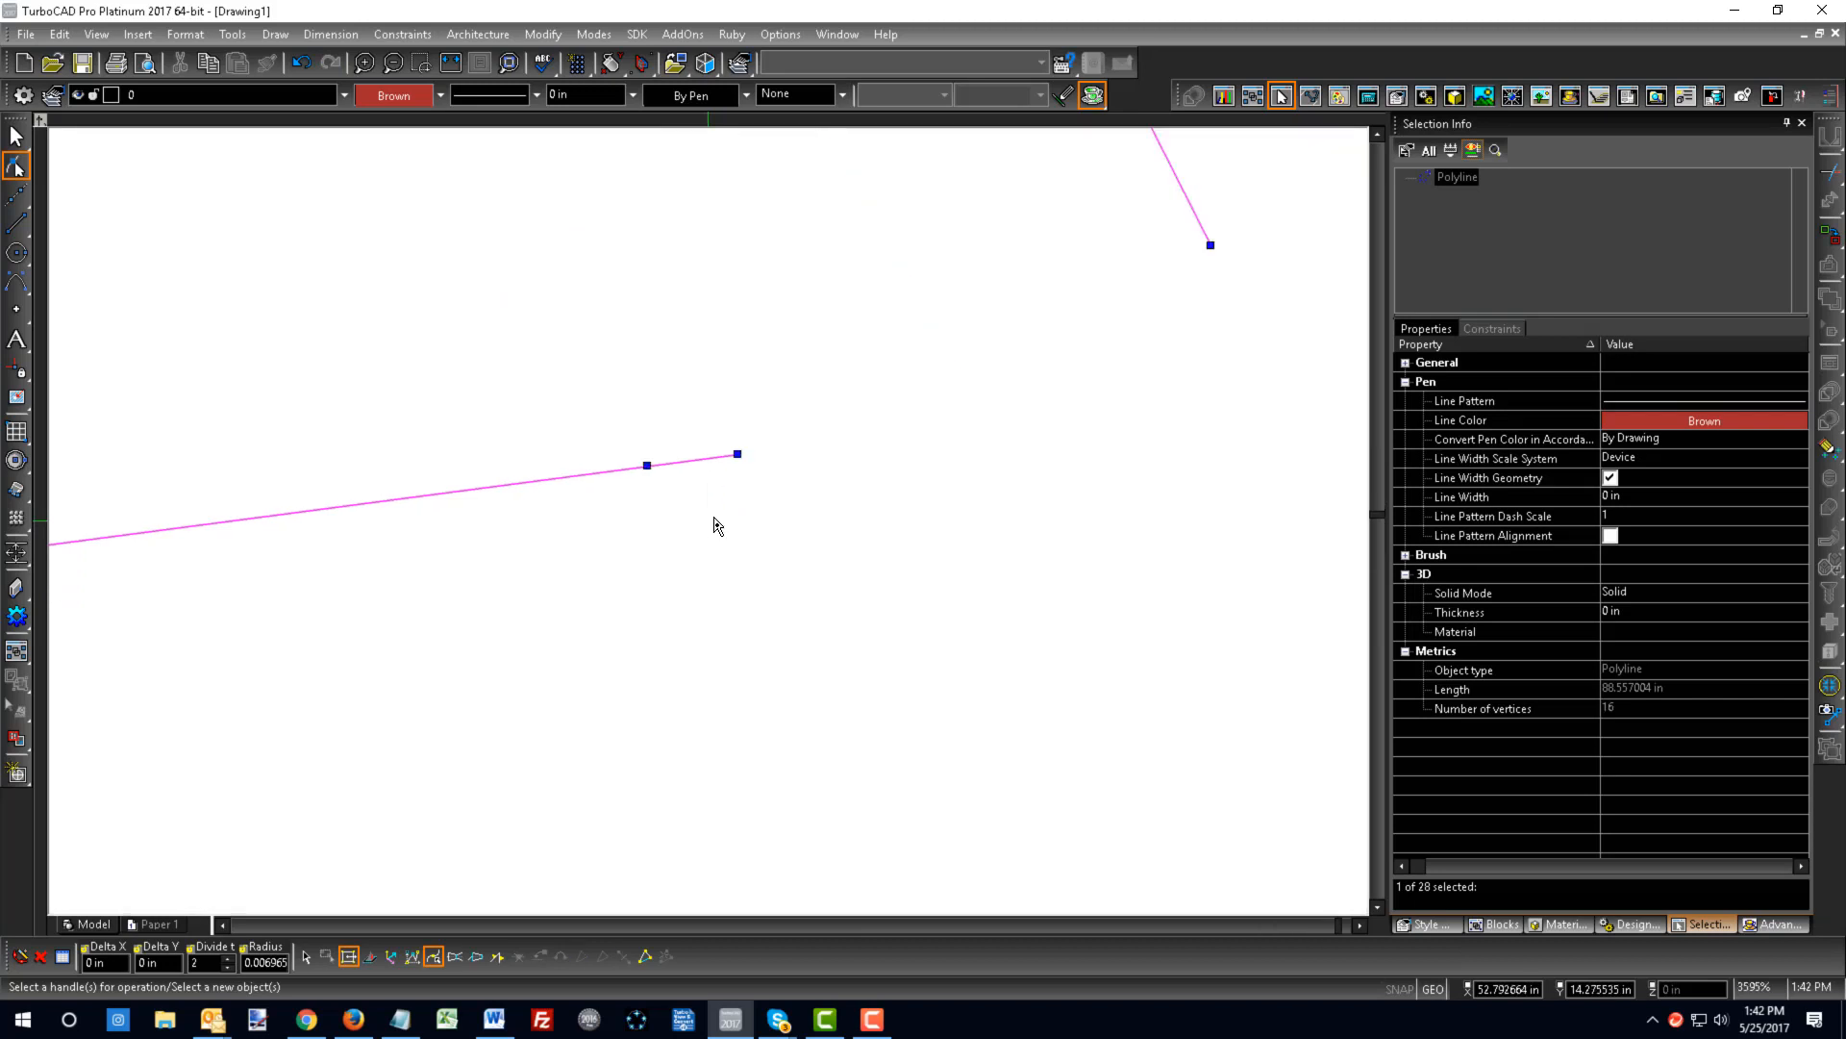
ctrl+click(738, 456)
ctrl+click(652, 471)
scroll(791, 512, down, 2)
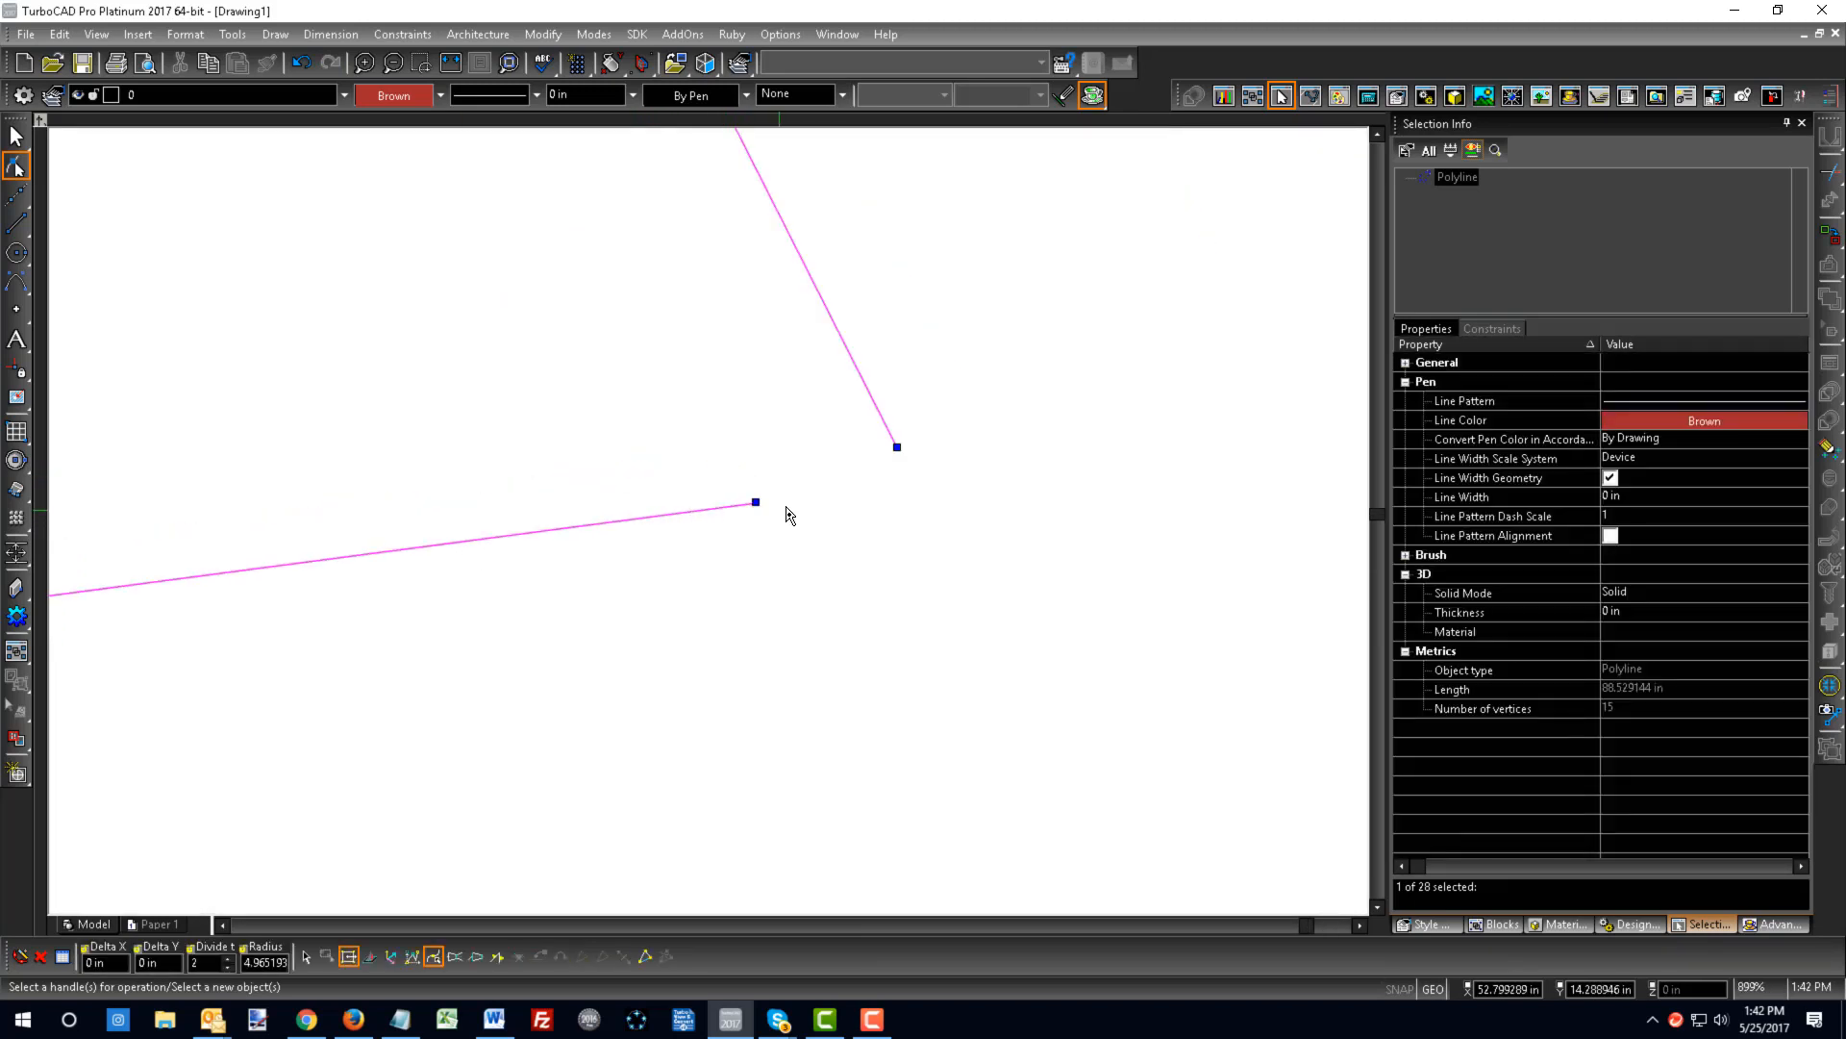
ctrl+click(756, 503)
scroll(663, 577, down, 5)
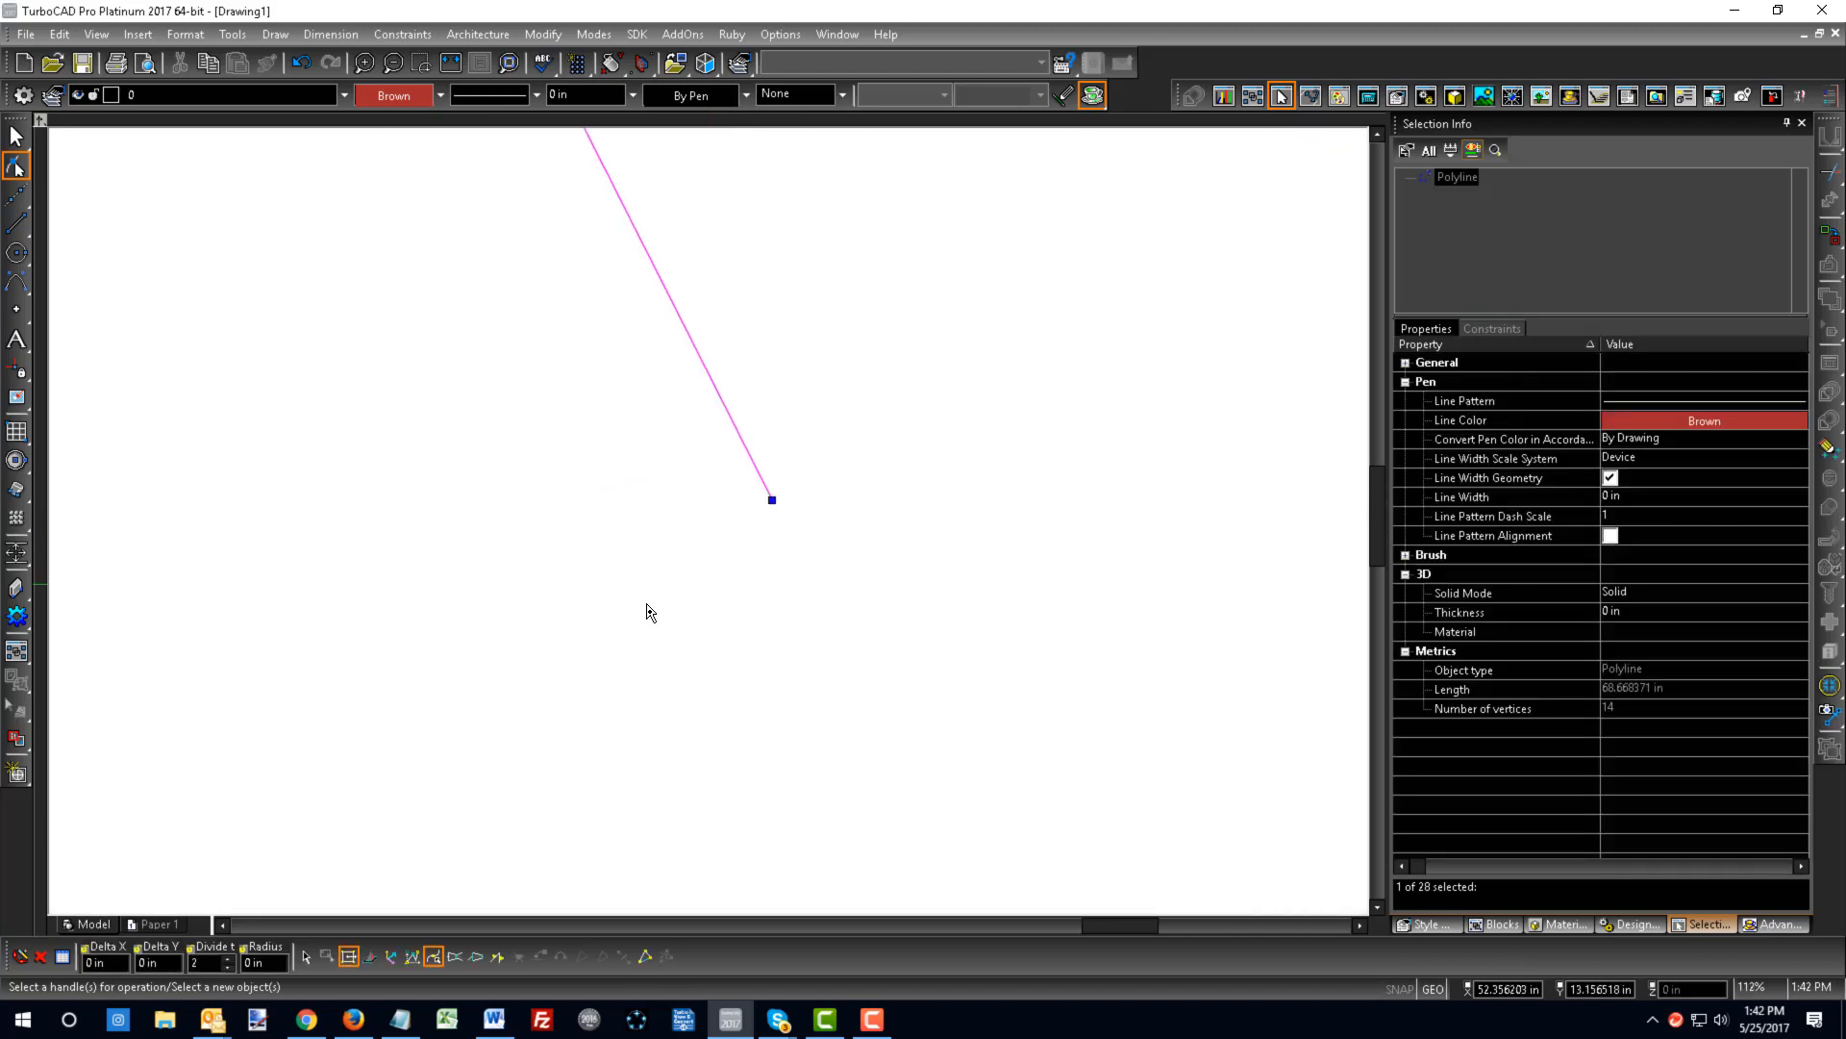
- Close the open polyline from its lower end node to its opposite open end
drag(202, 499, 297, 610)
right_click(241, 564)
mouse_move(345, 441)
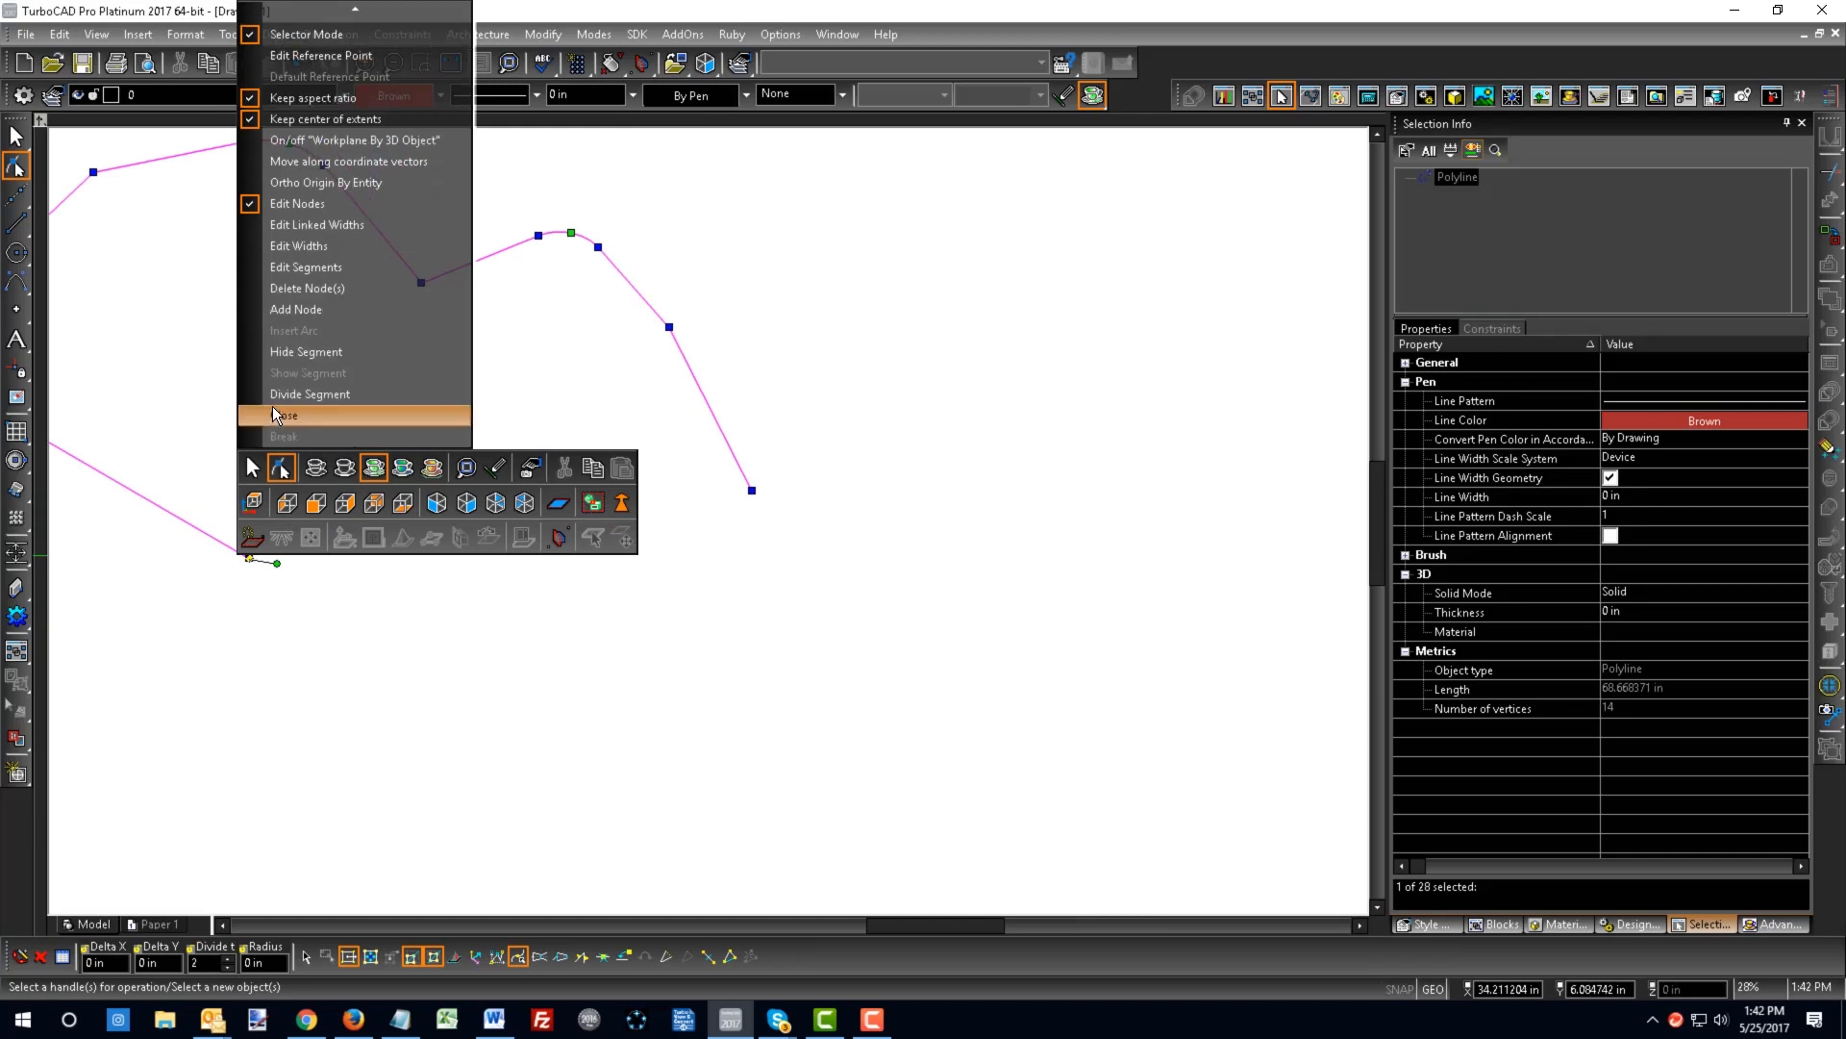
click(273, 405)
- Switch to the SE isometric view and extrude the closed polyline upward with Simple Extrude
right_click(539, 626)
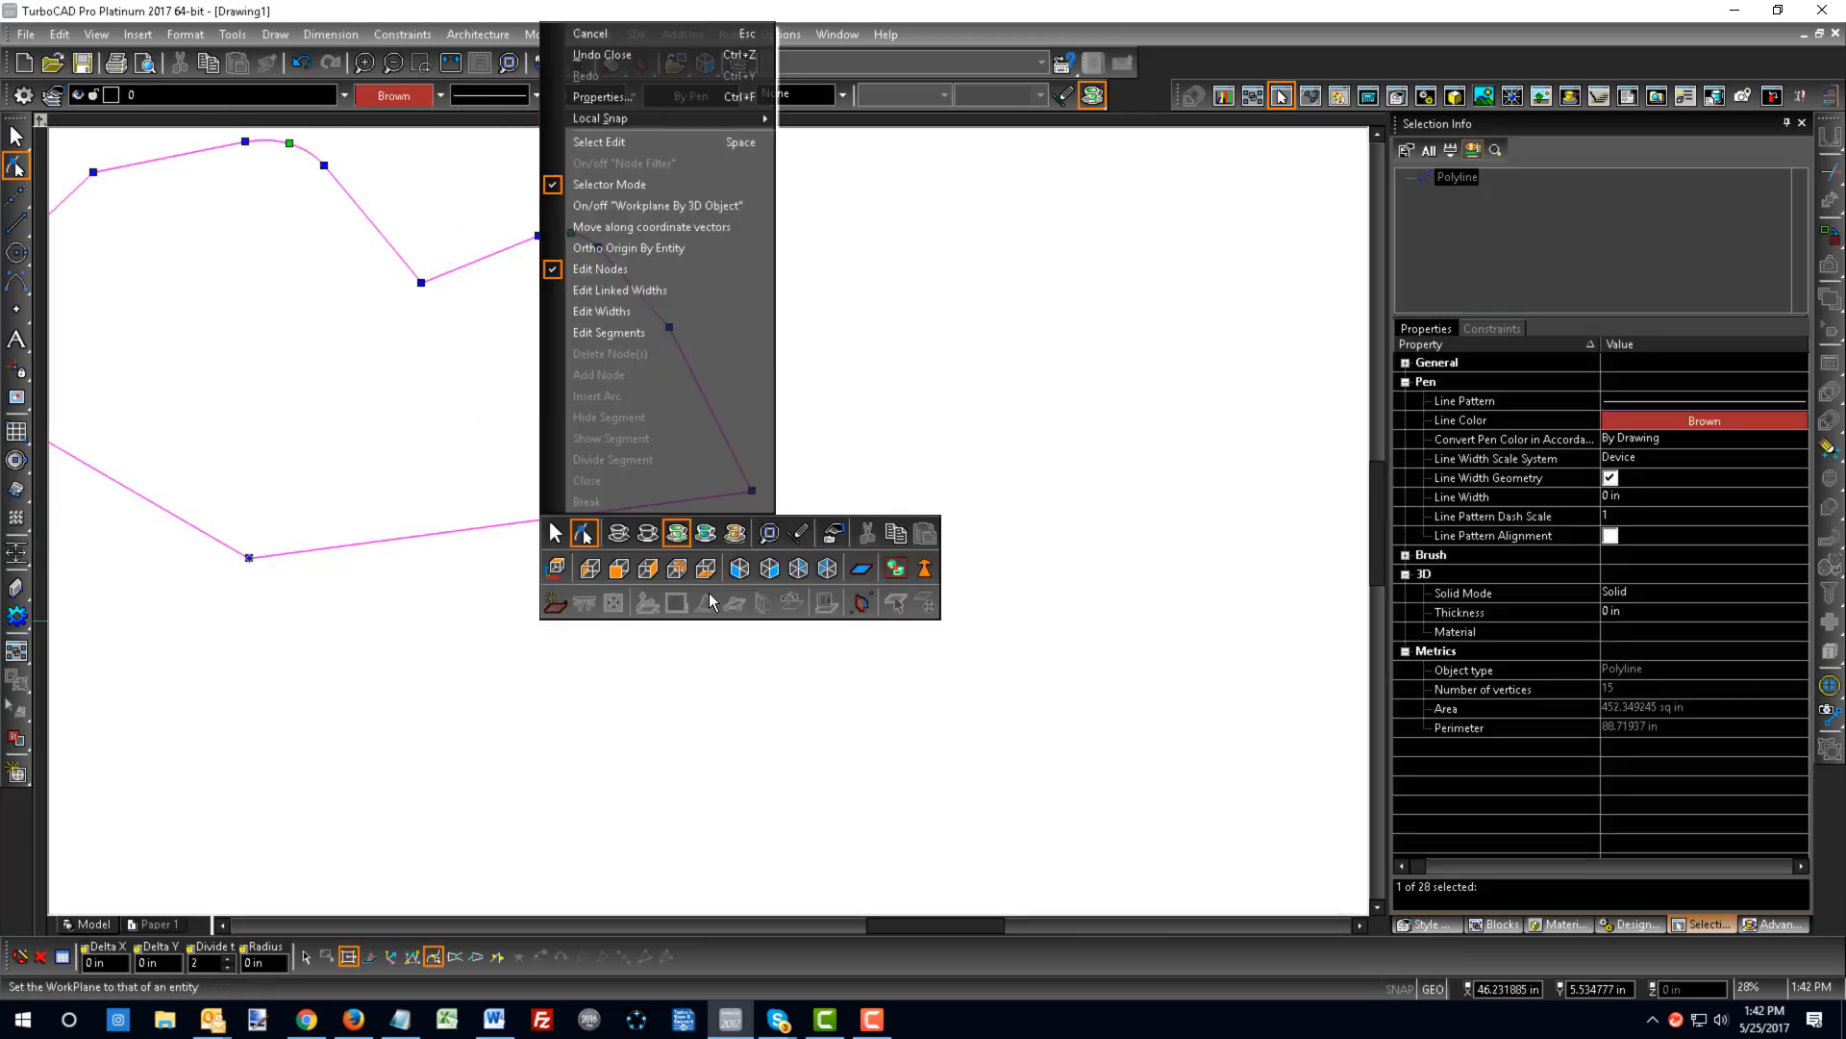
click(766, 589)
click(766, 589)
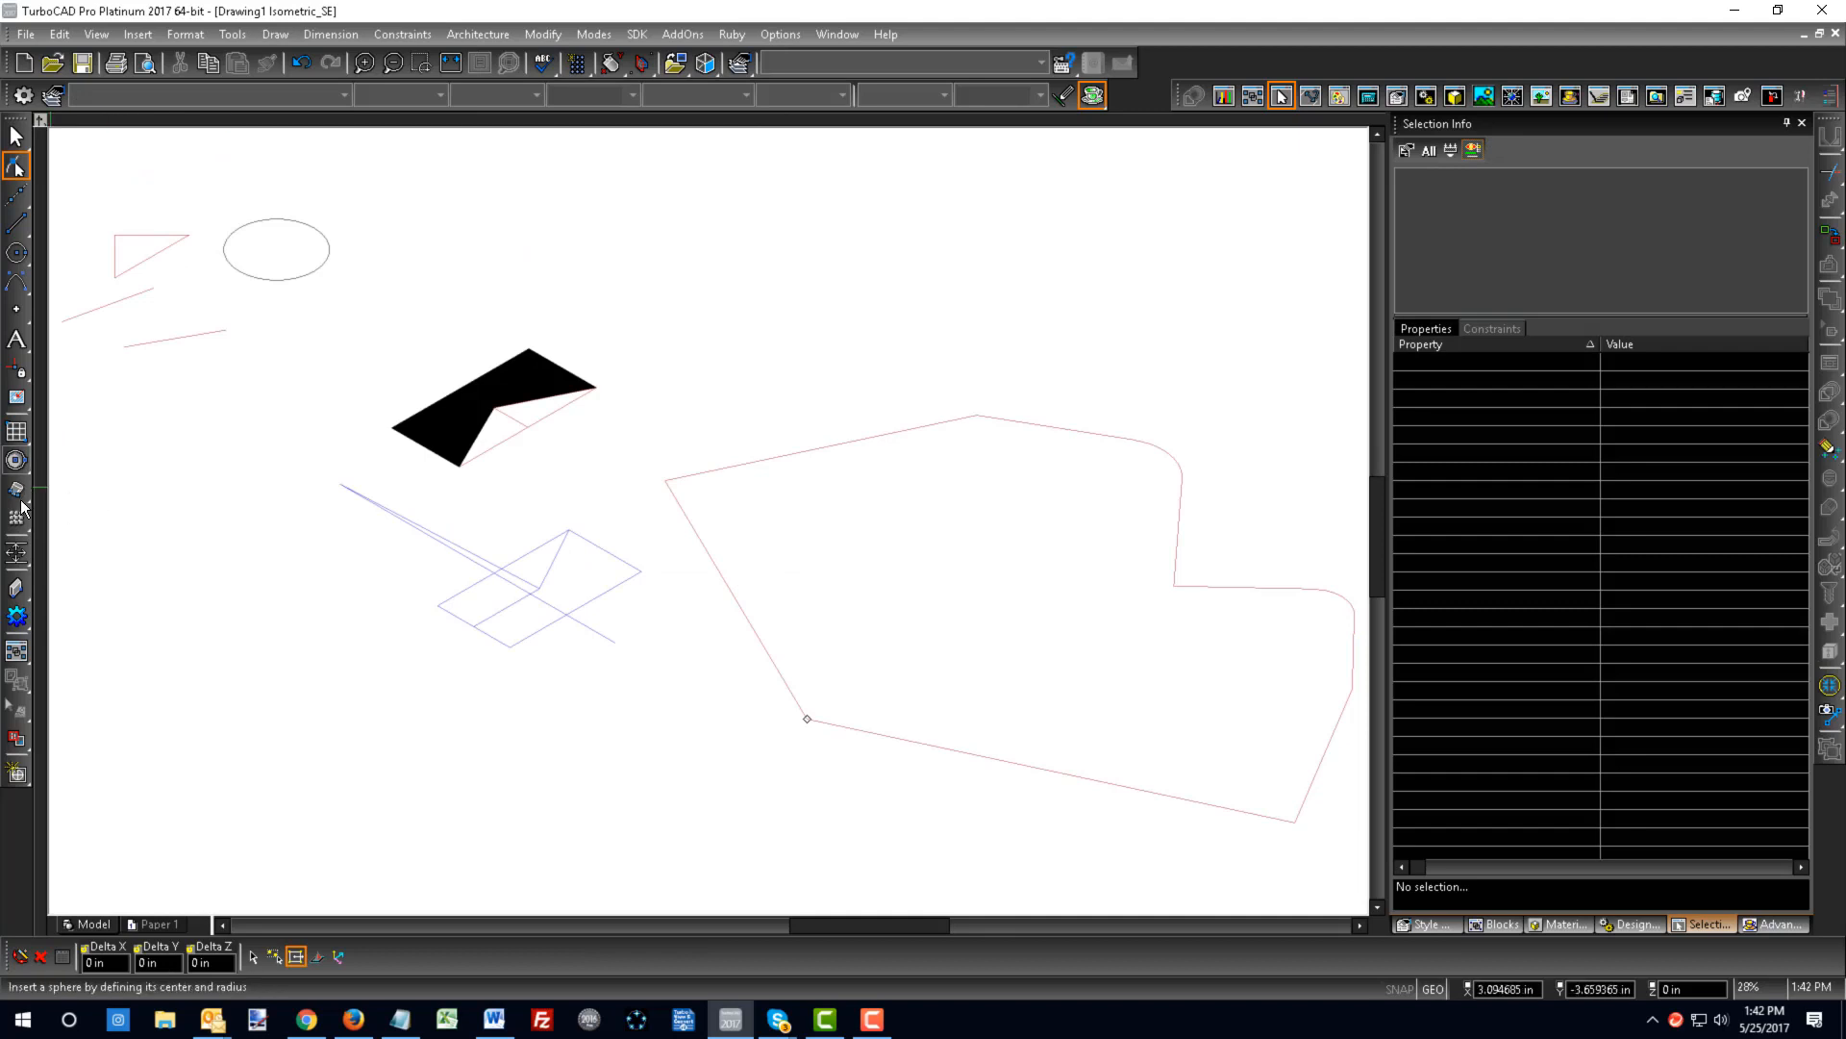
click(17, 491)
click(720, 574)
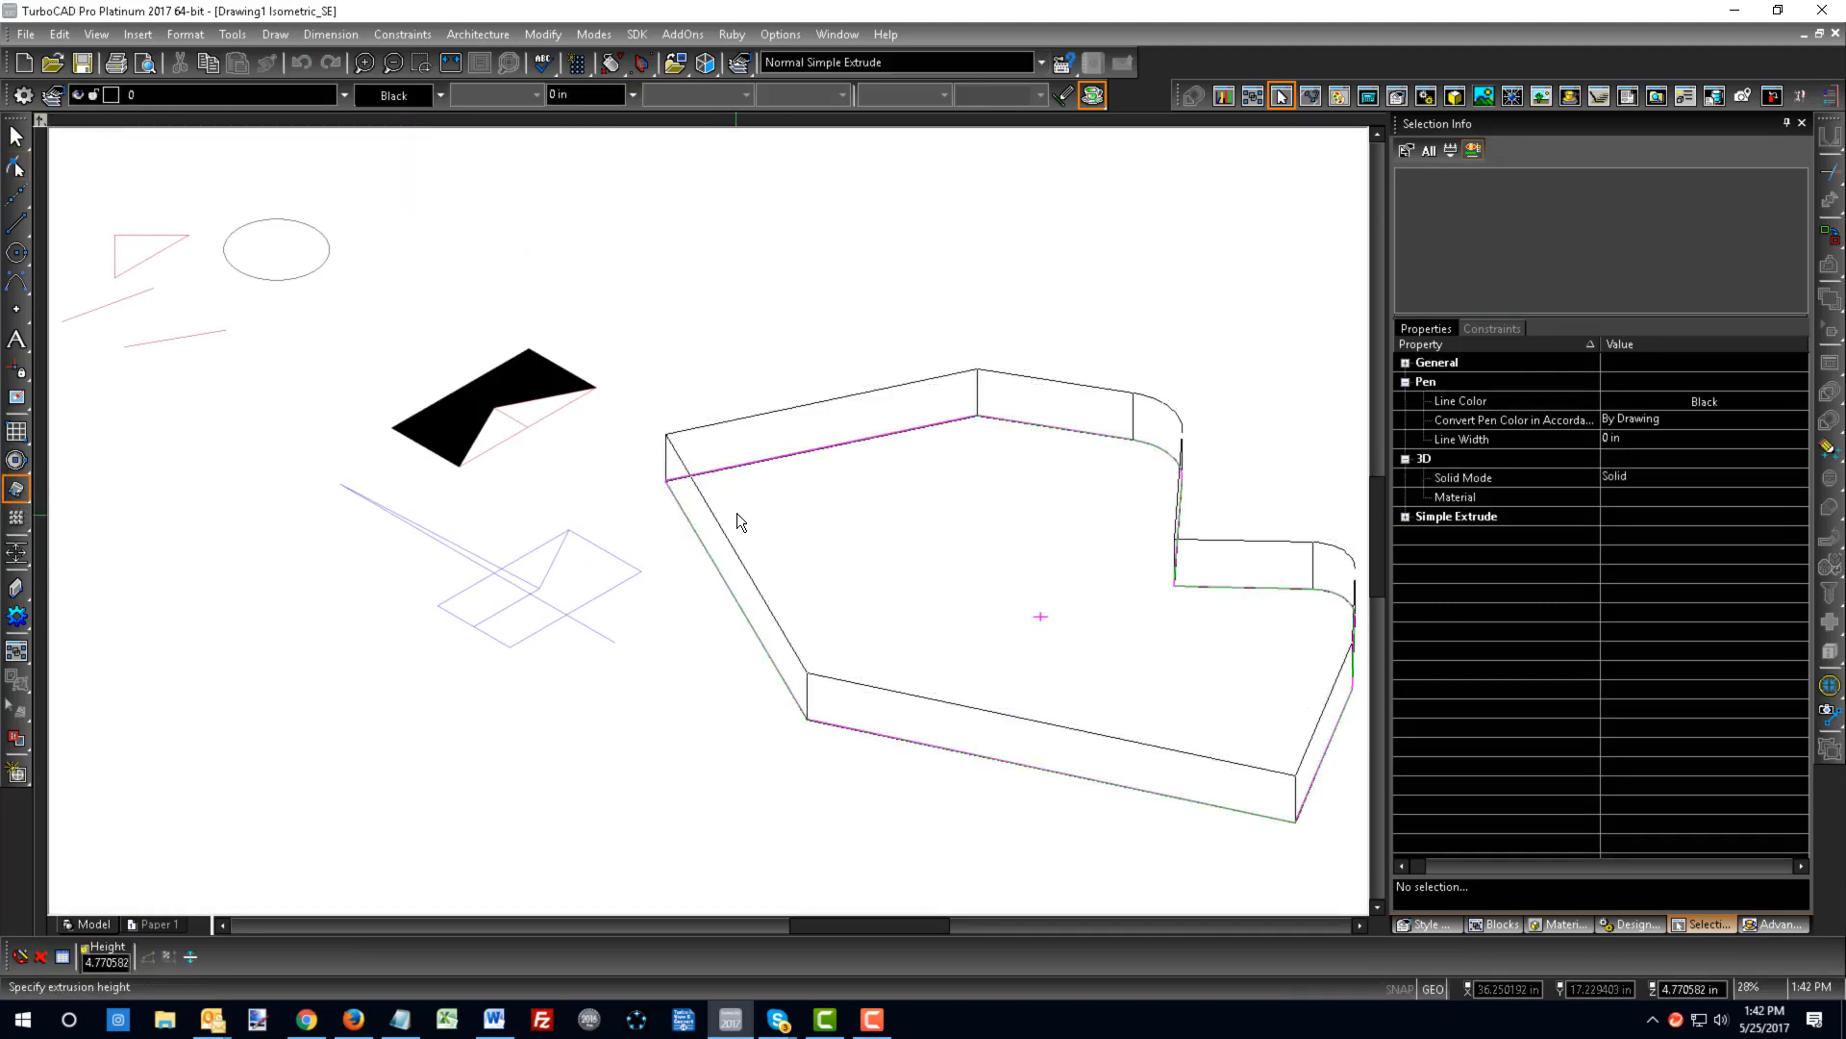
click(725, 458)
- Display the extruded shape shaded and orbit around it to examine its top and walls
right_click(727, 459)
click(655, 308)
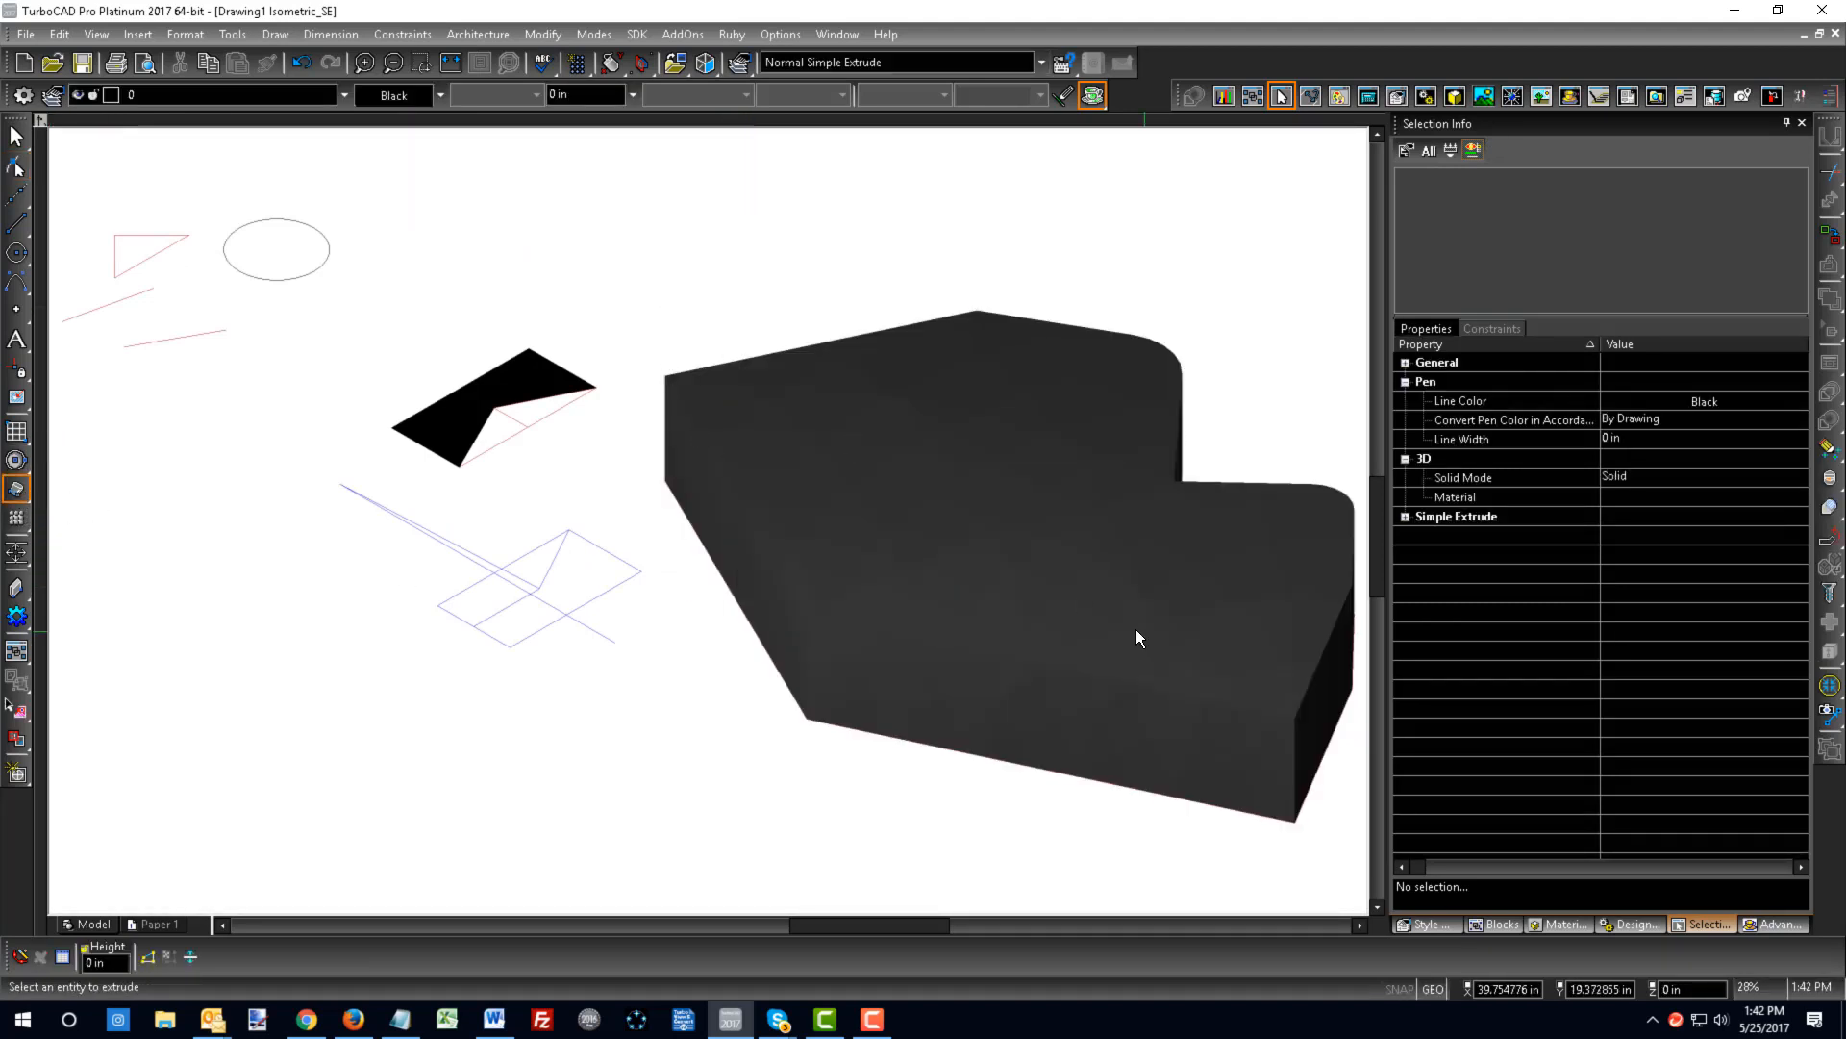
mouse_move(1136, 631)
shift+middle_down()
mouse_move(900, 685)
mouse_move(1054, 501)
mouse_move(1181, 581)
mouse_move(1136, 639)
shift+middle_up()
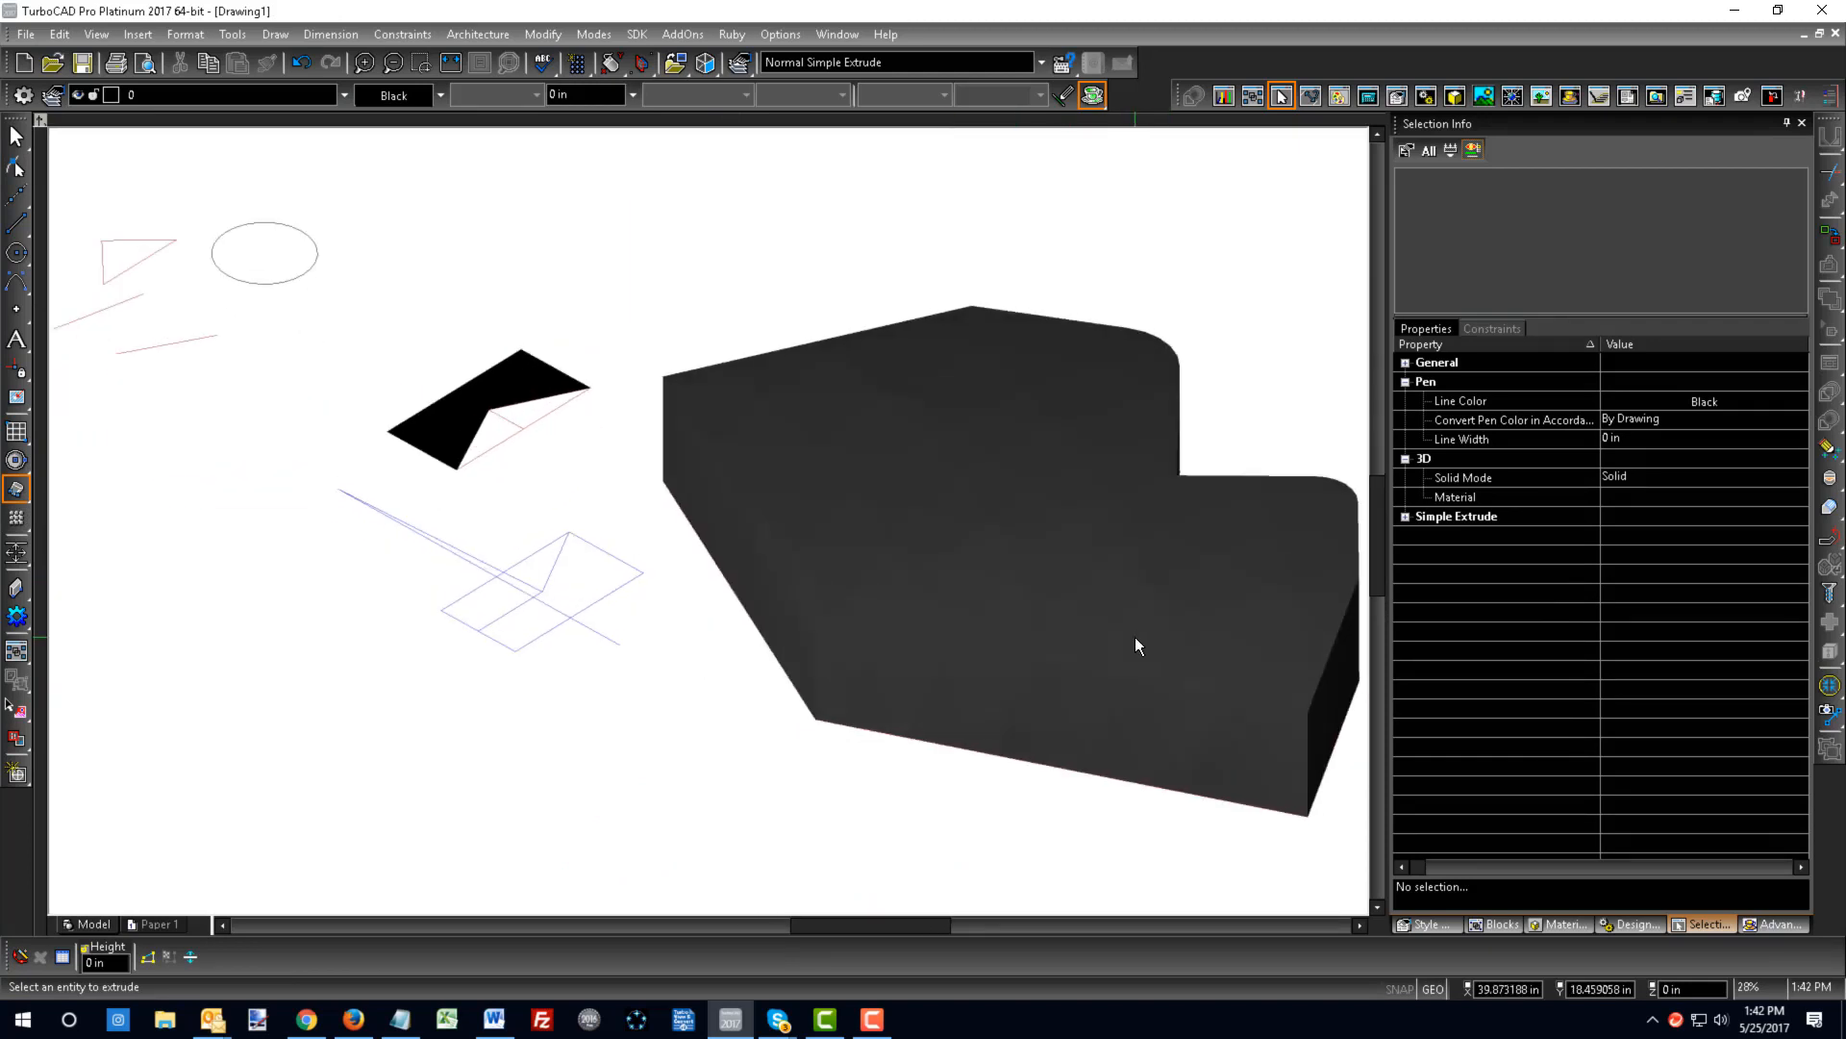
scroll(1136, 639, down, 1)
shift+middle_drag(712, 515, 835, 525)
scroll(650, 507, up, 1)
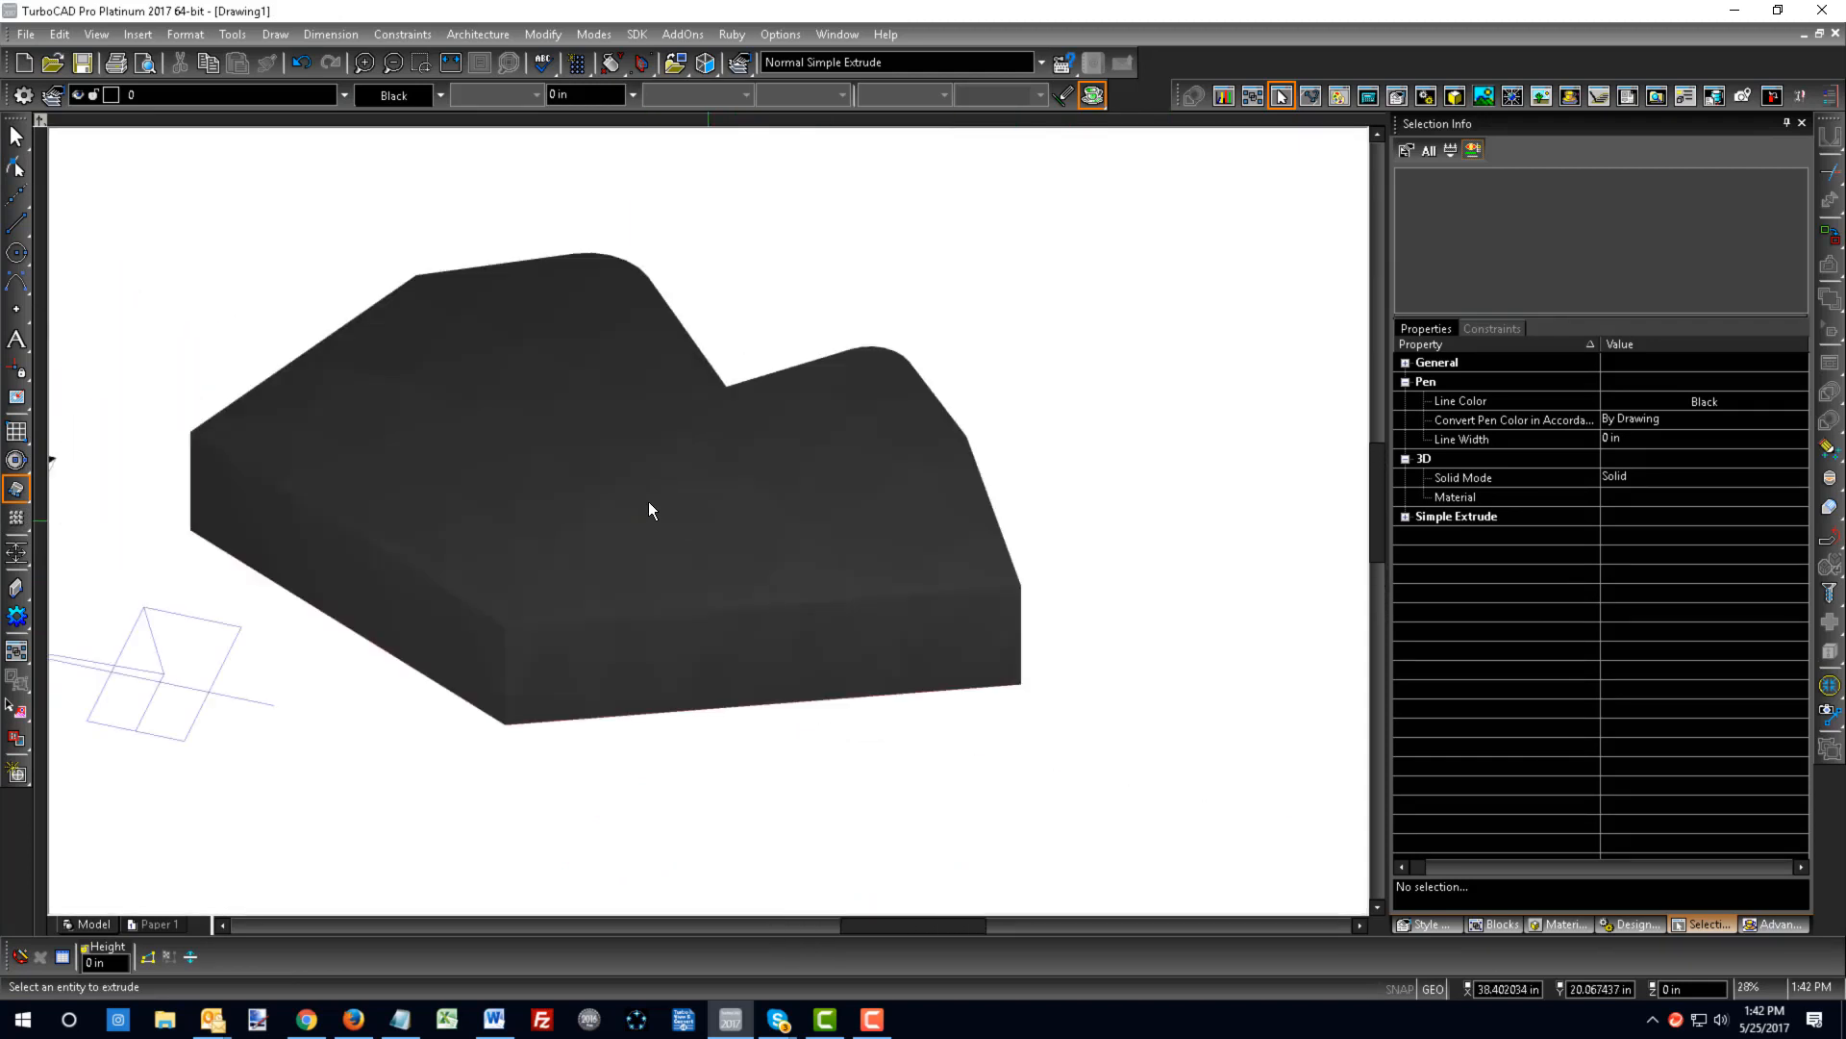
- Undo the extrusion and return to the world plan view, leaving space around the drawing
right_click(708, 523)
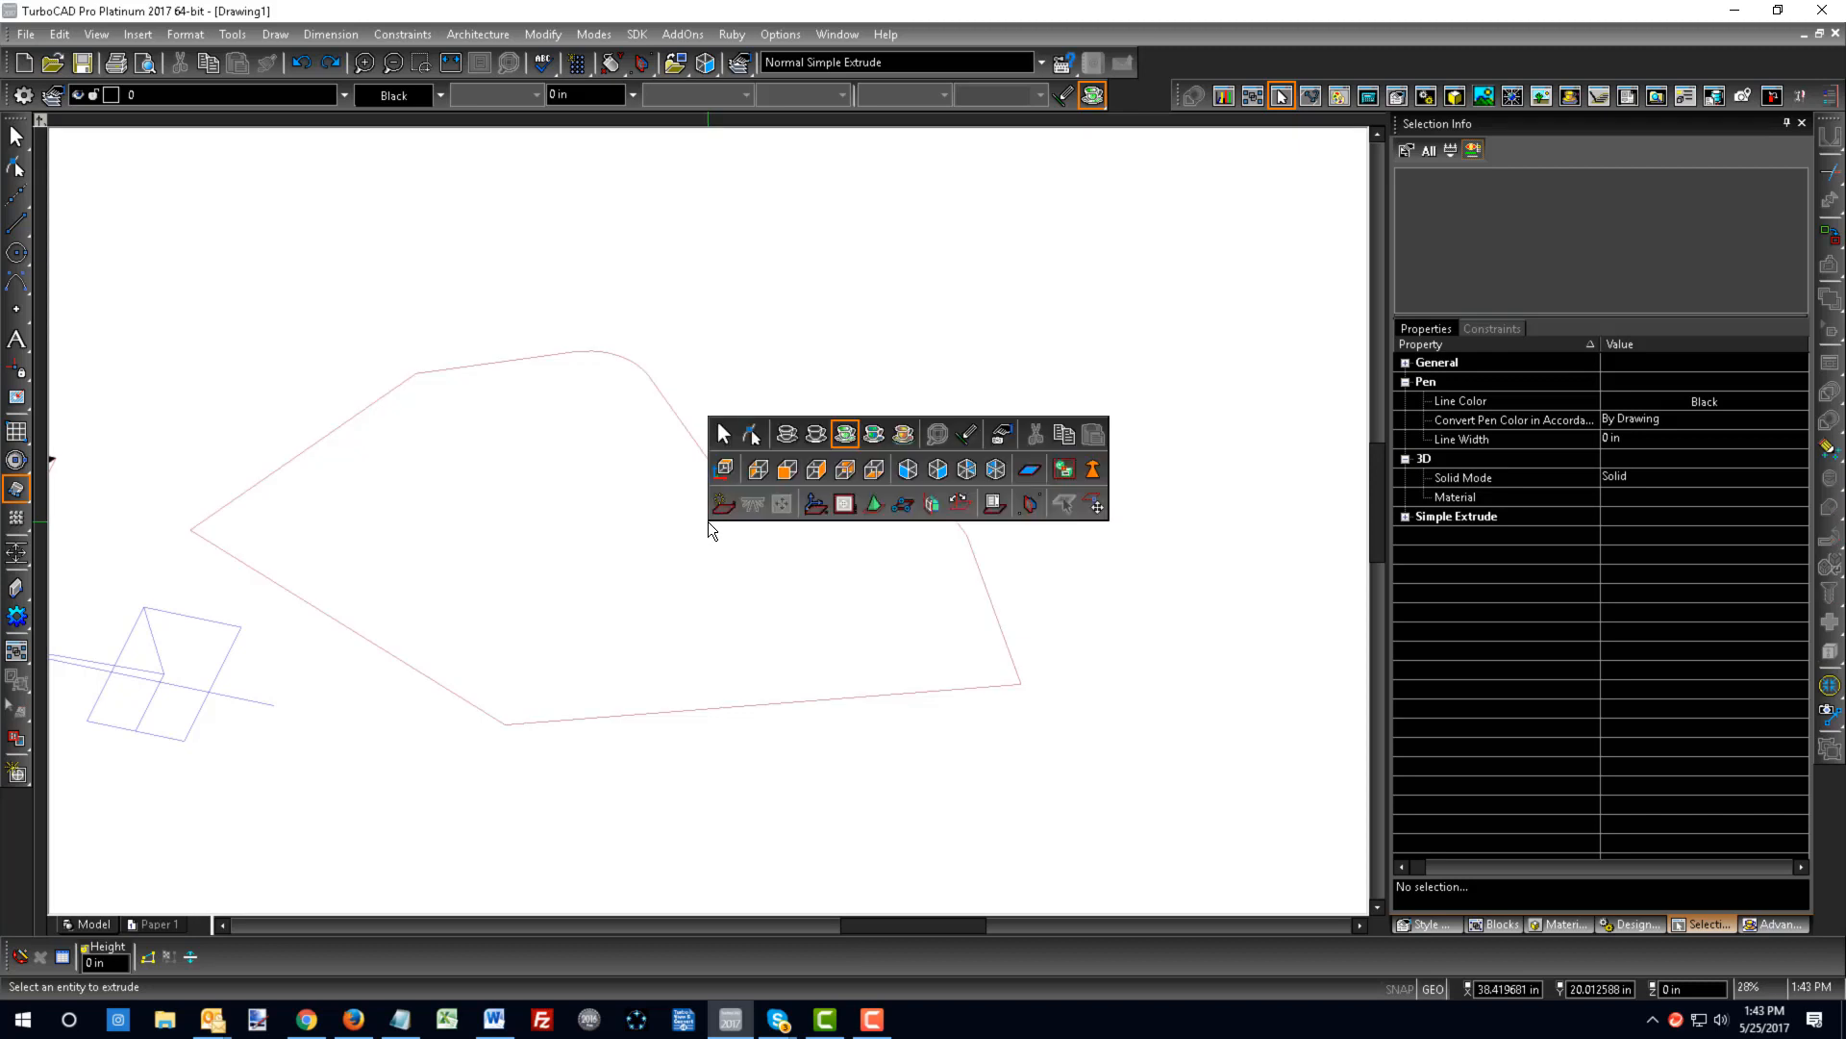
click(723, 465)
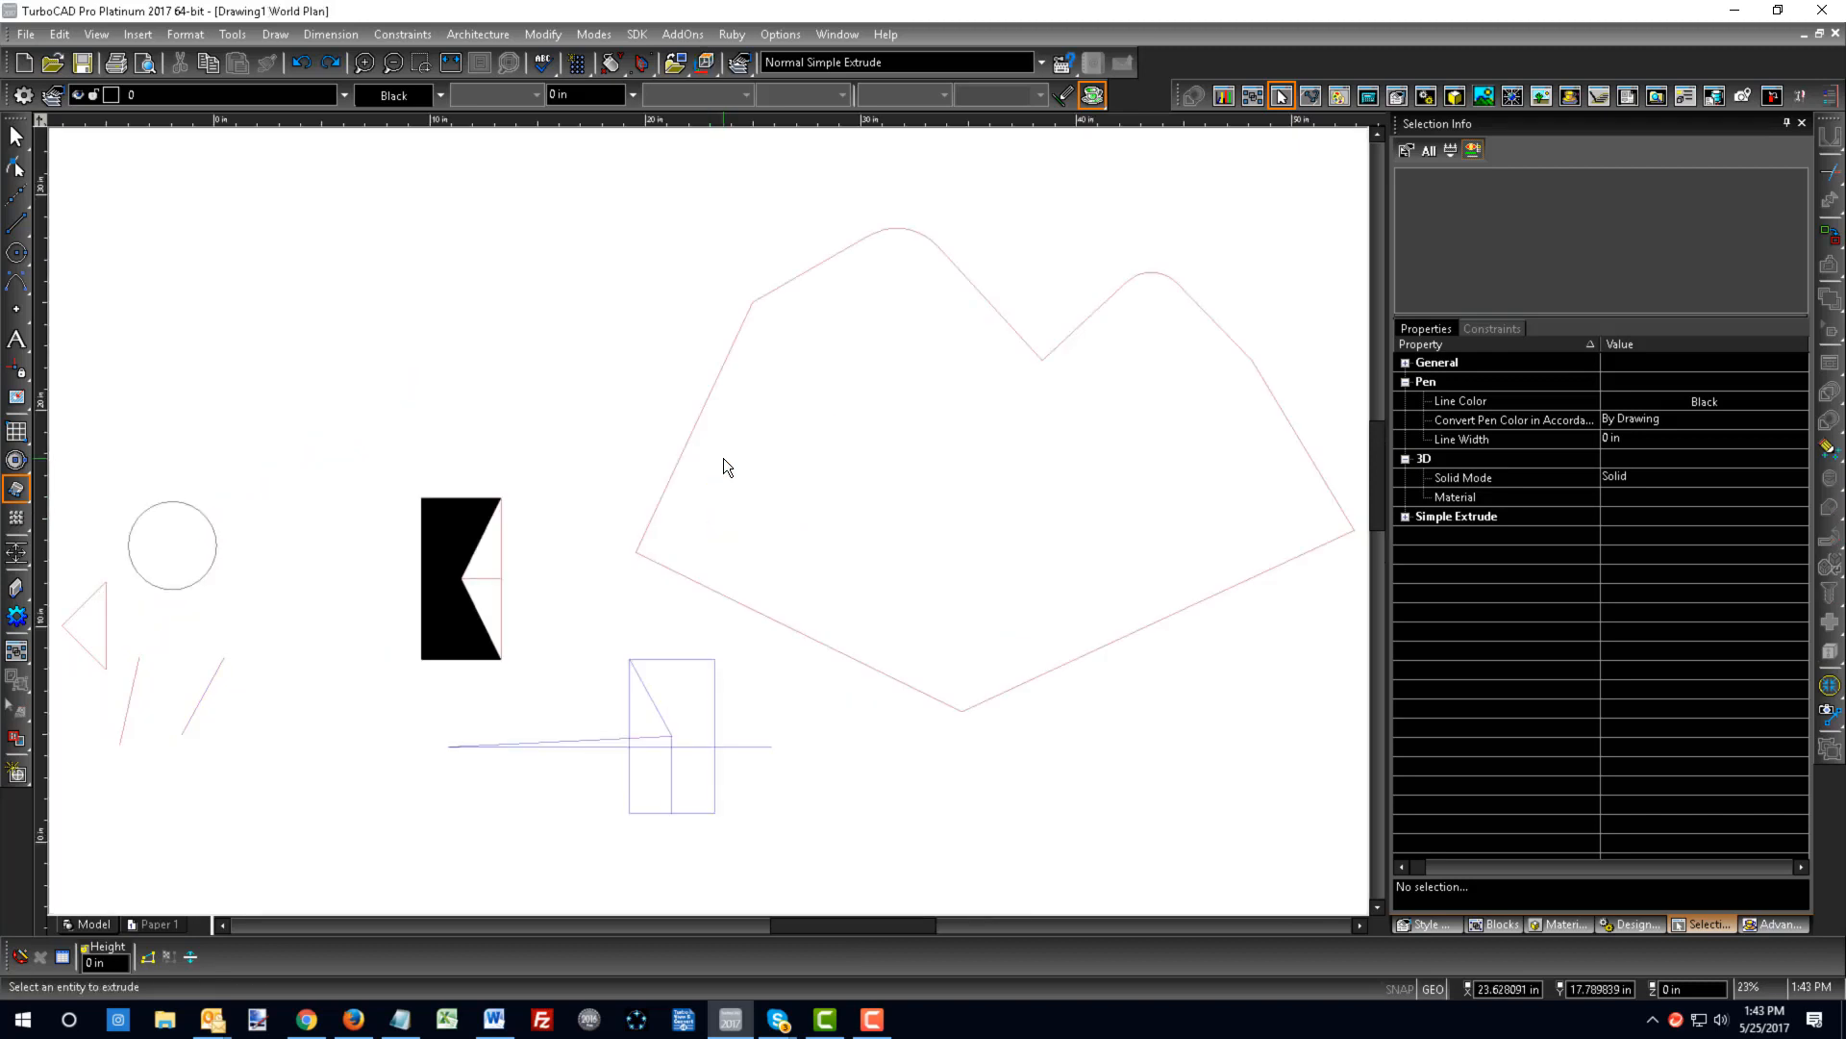
scroll(723, 462, down, 1)
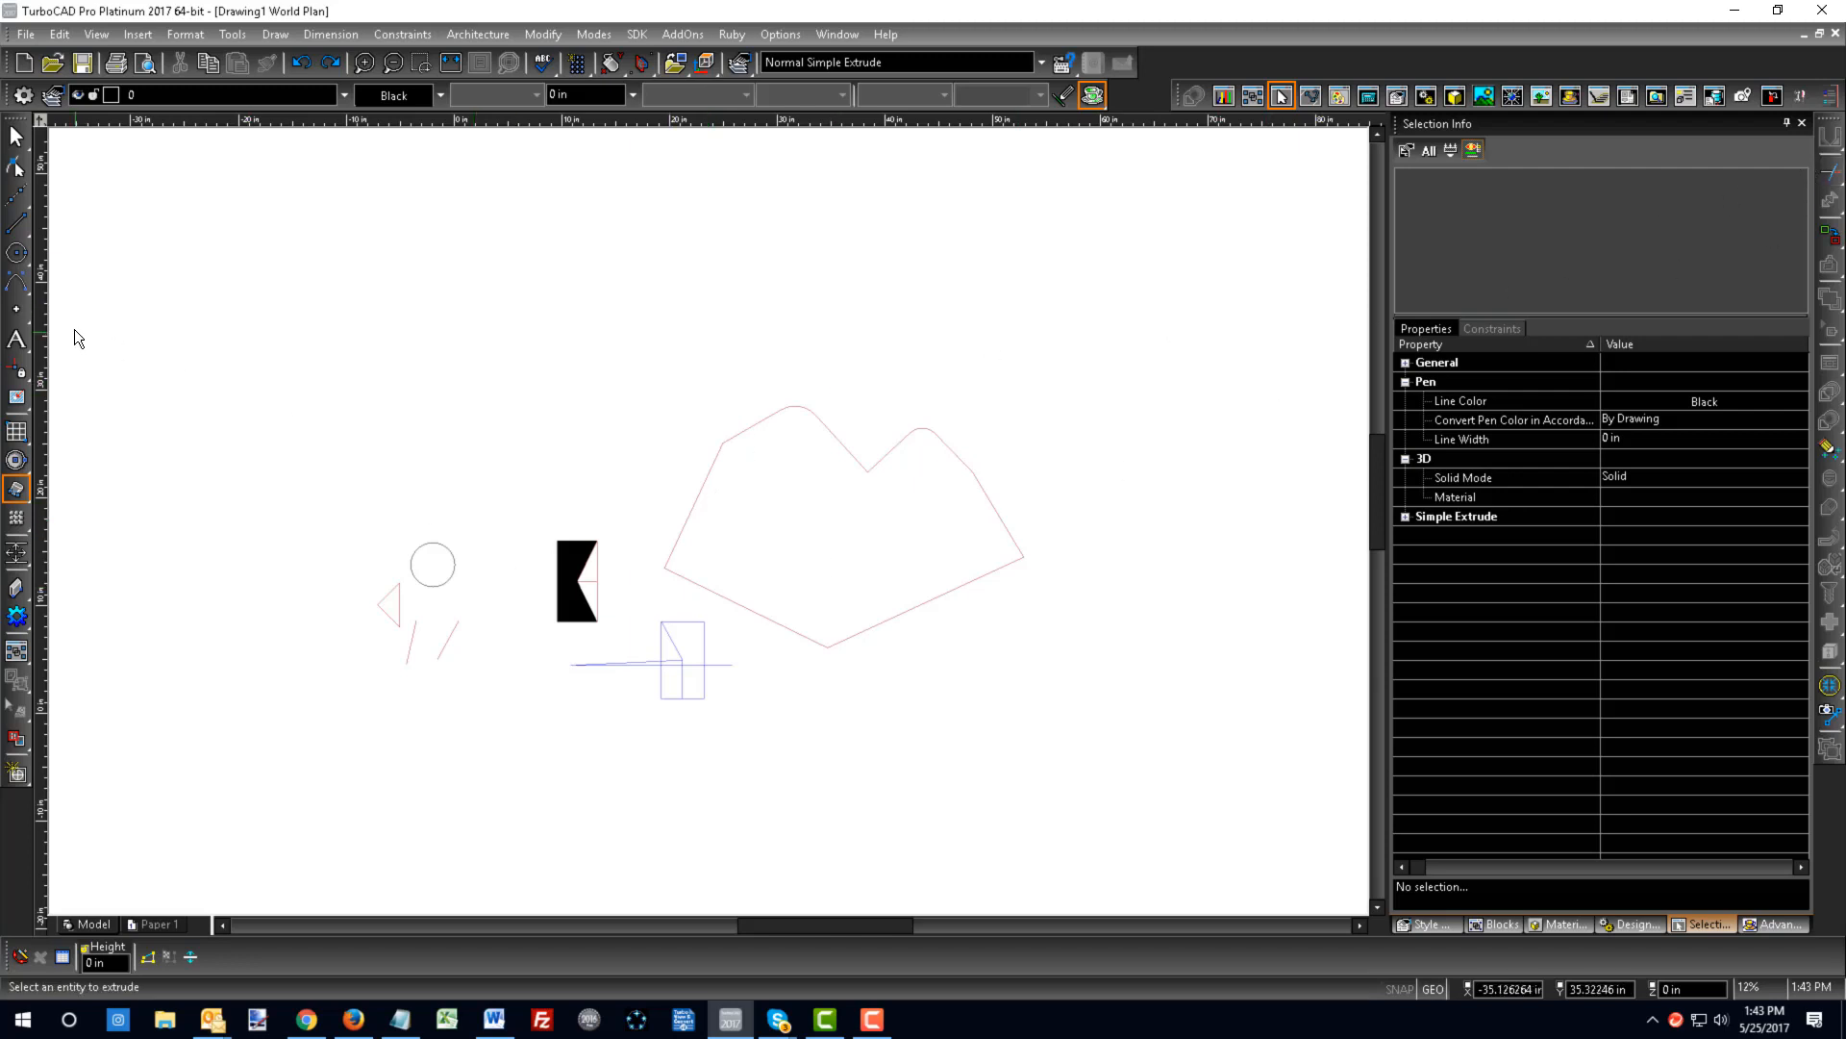
- Draw two separate sloped lines above the polyline and one line about 54 in long crossing both
click(16, 228)
click(389, 362)
click(16, 223)
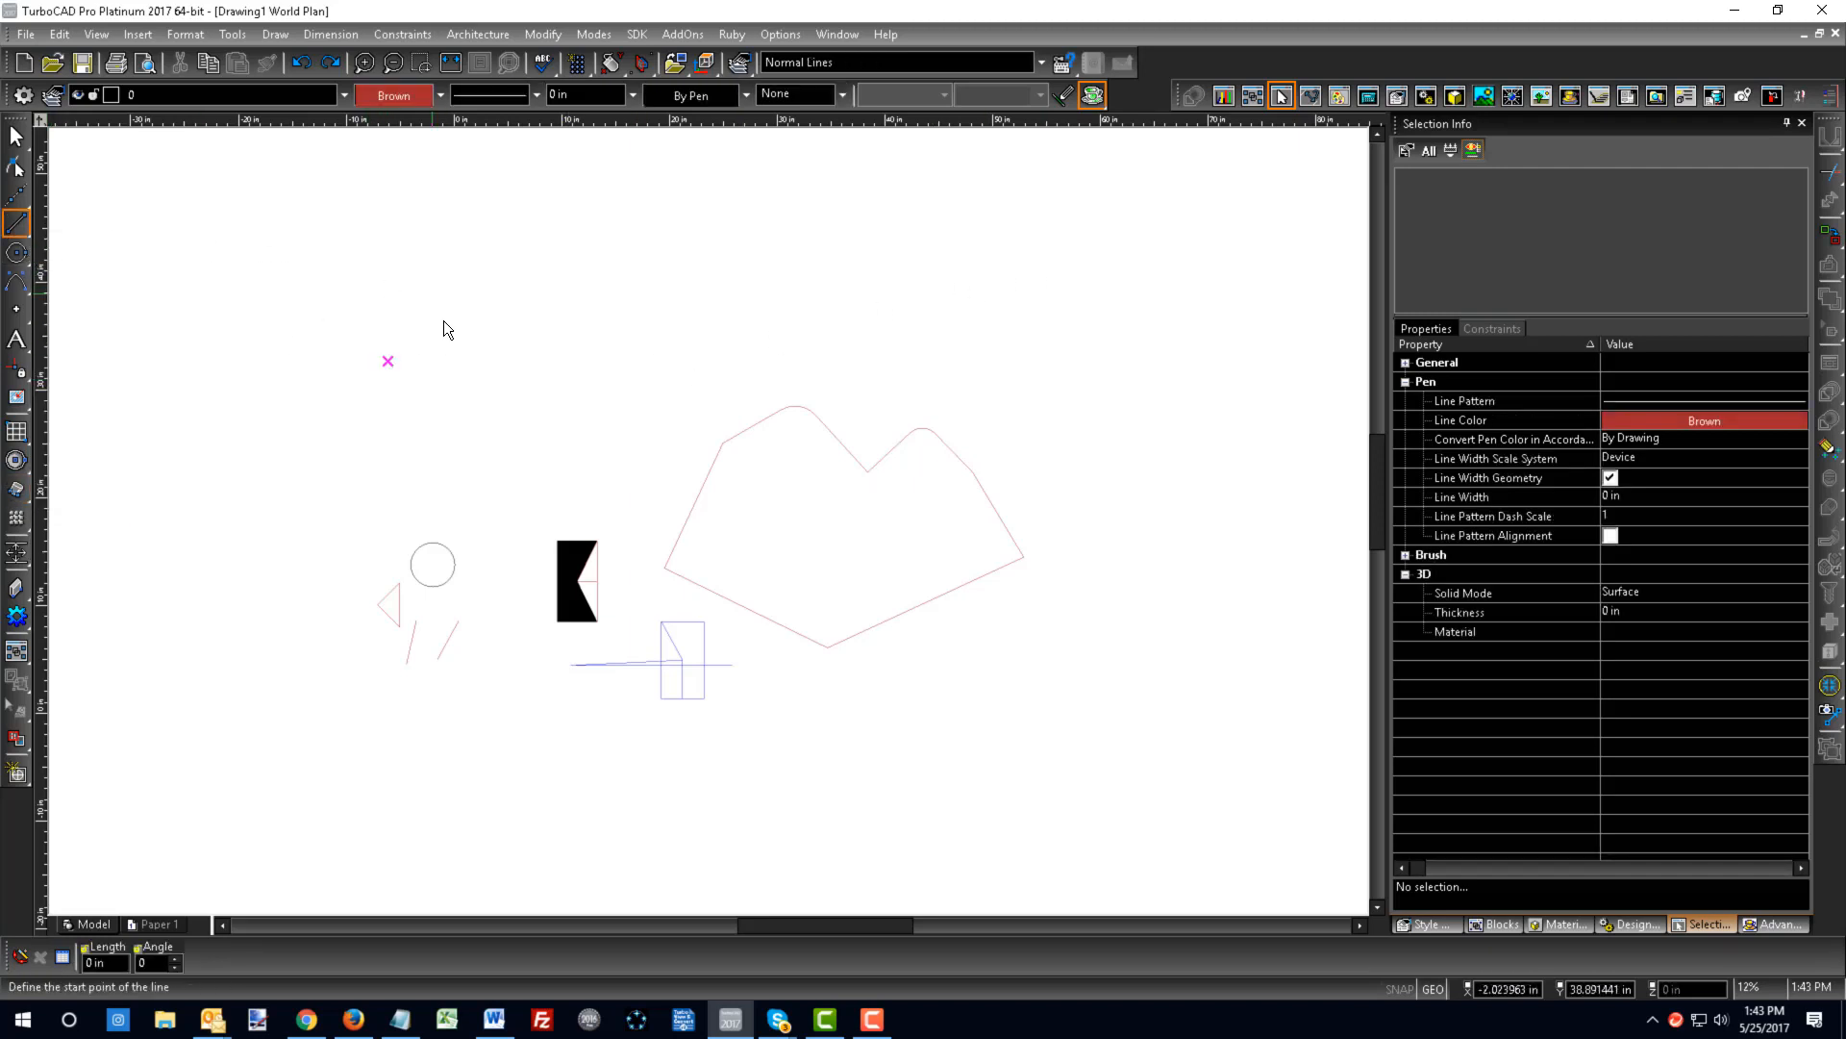
click(450, 326)
click(839, 230)
click(1005, 364)
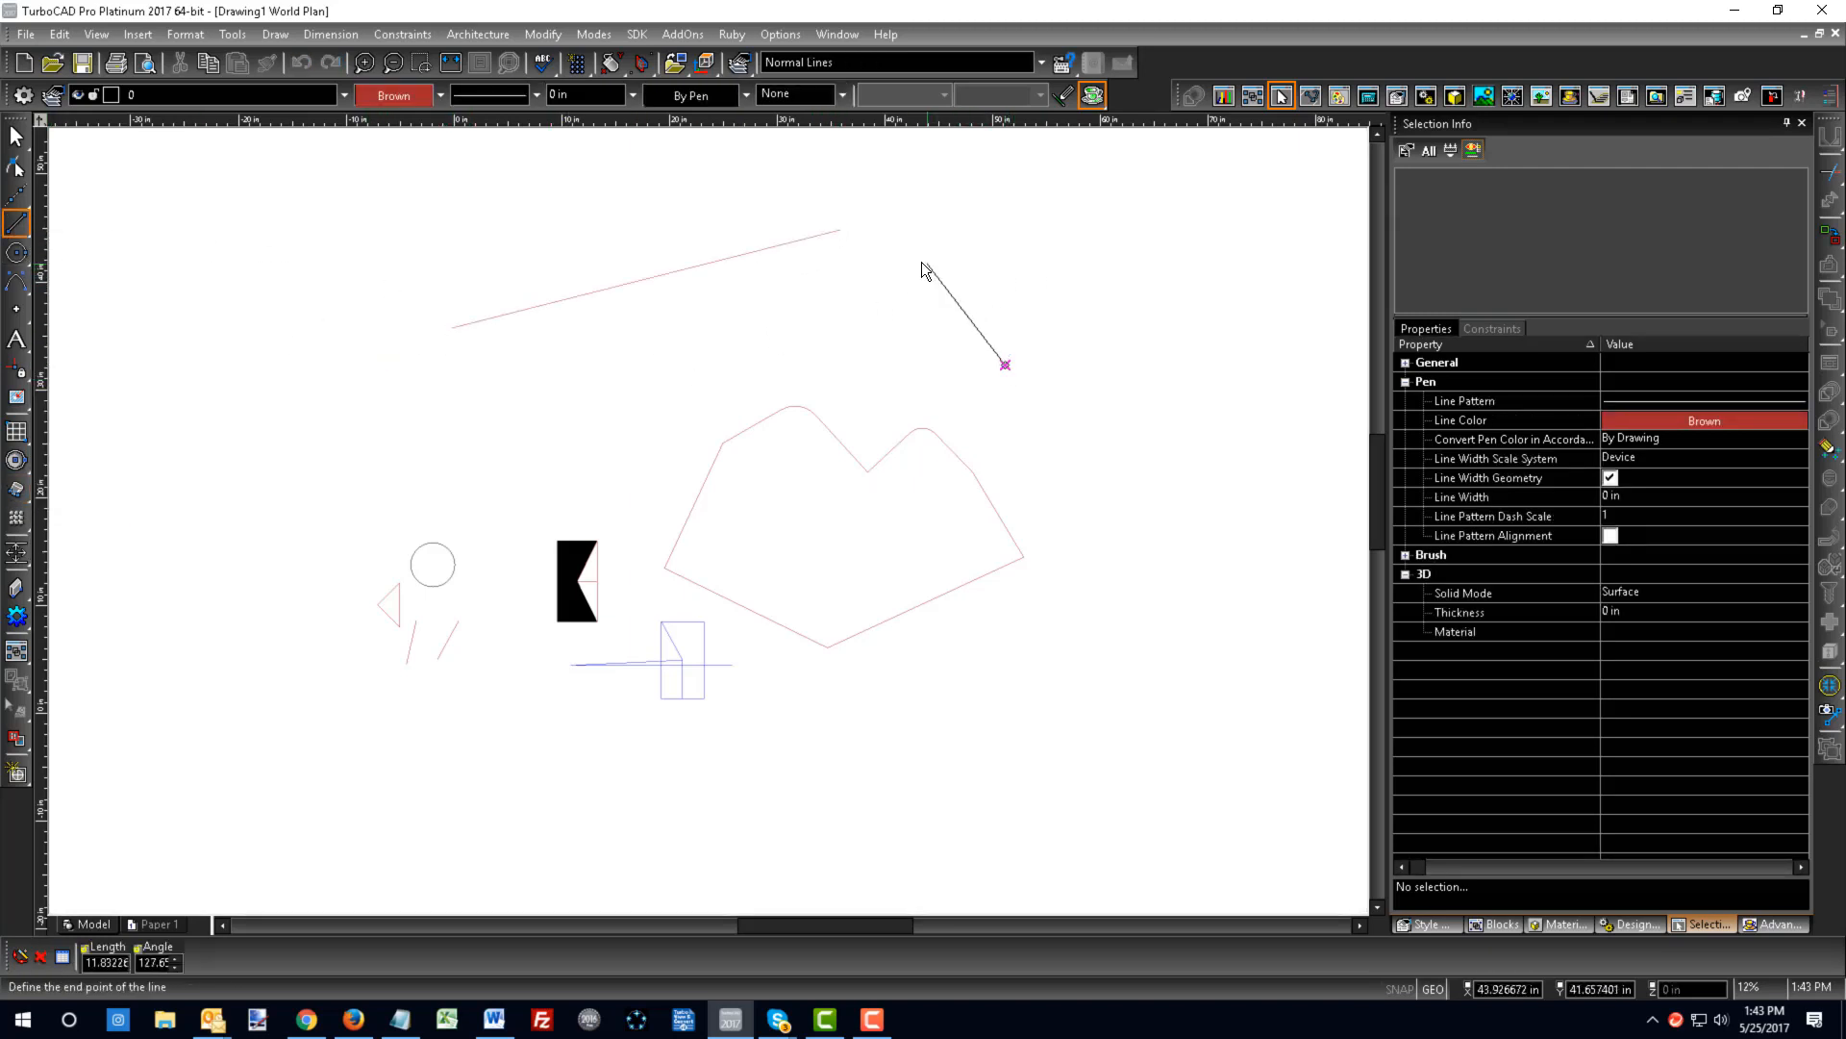
click(919, 258)
click(556, 266)
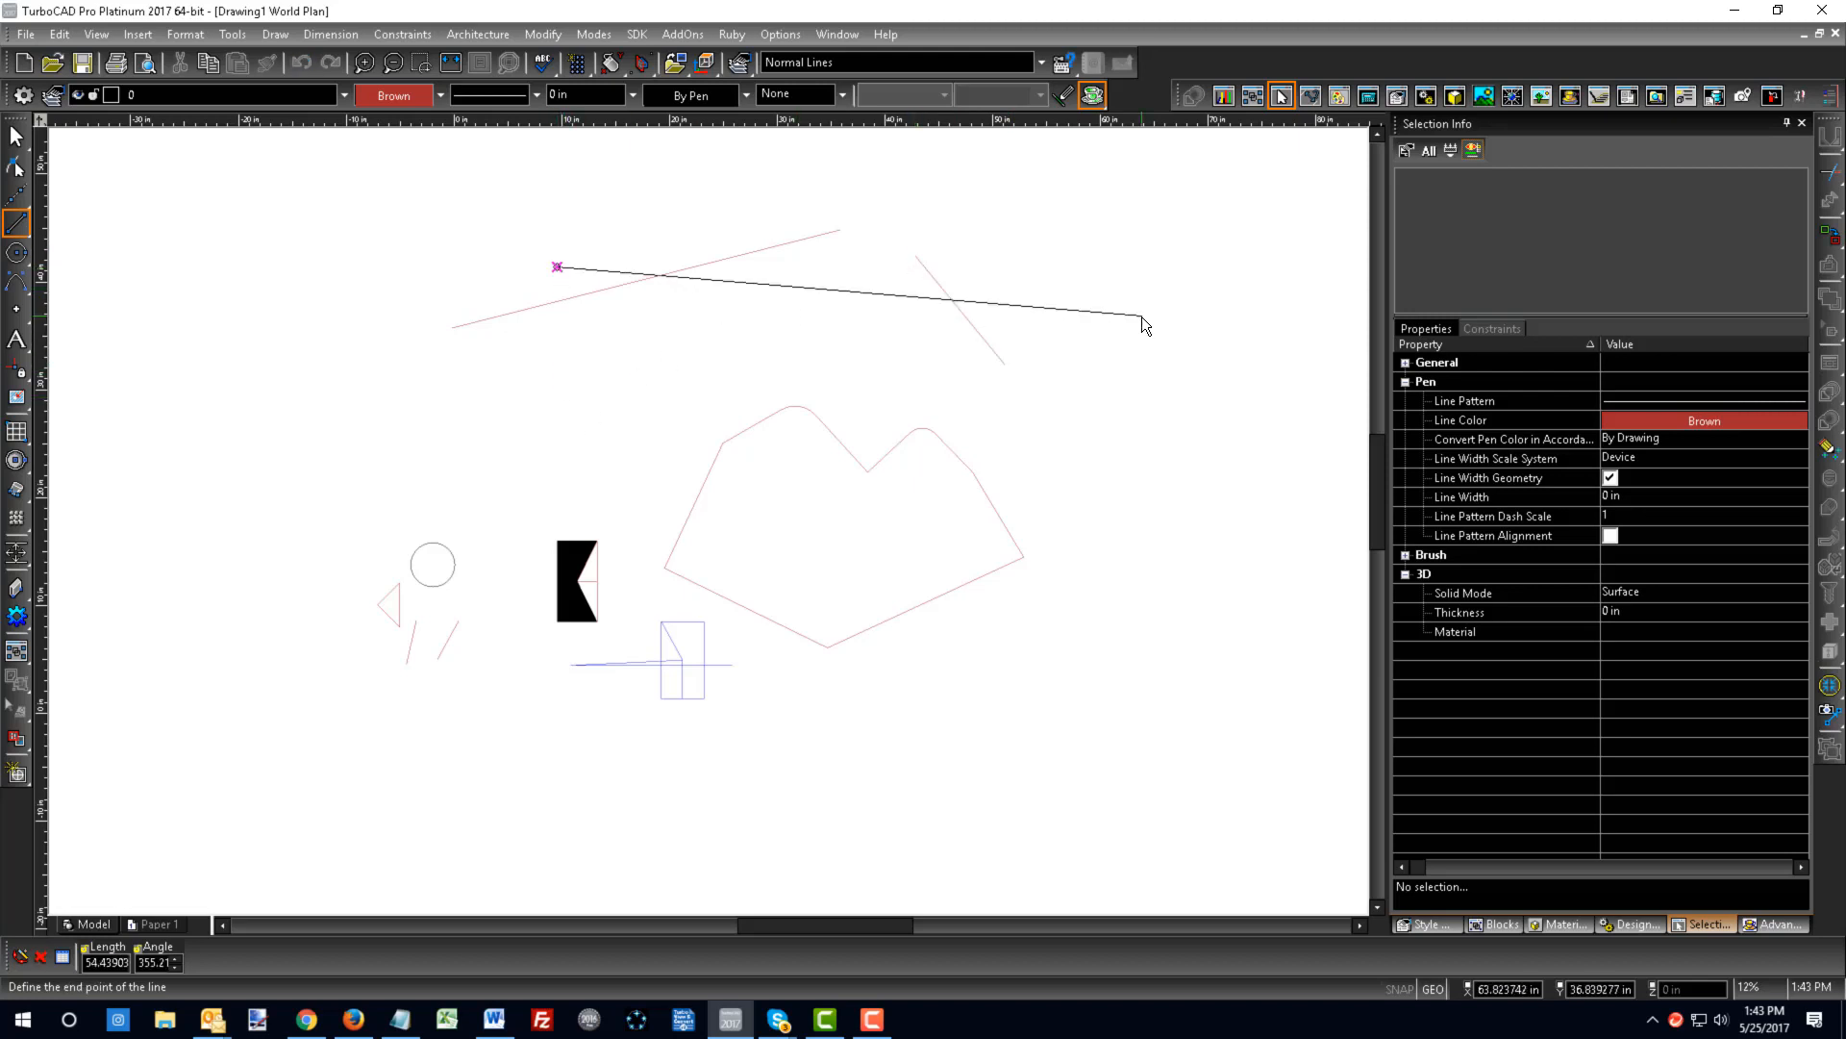
click(1142, 316)
- Draw one circle overlapping the polyline and a larger one over the starts of the upper lines
click(18, 257)
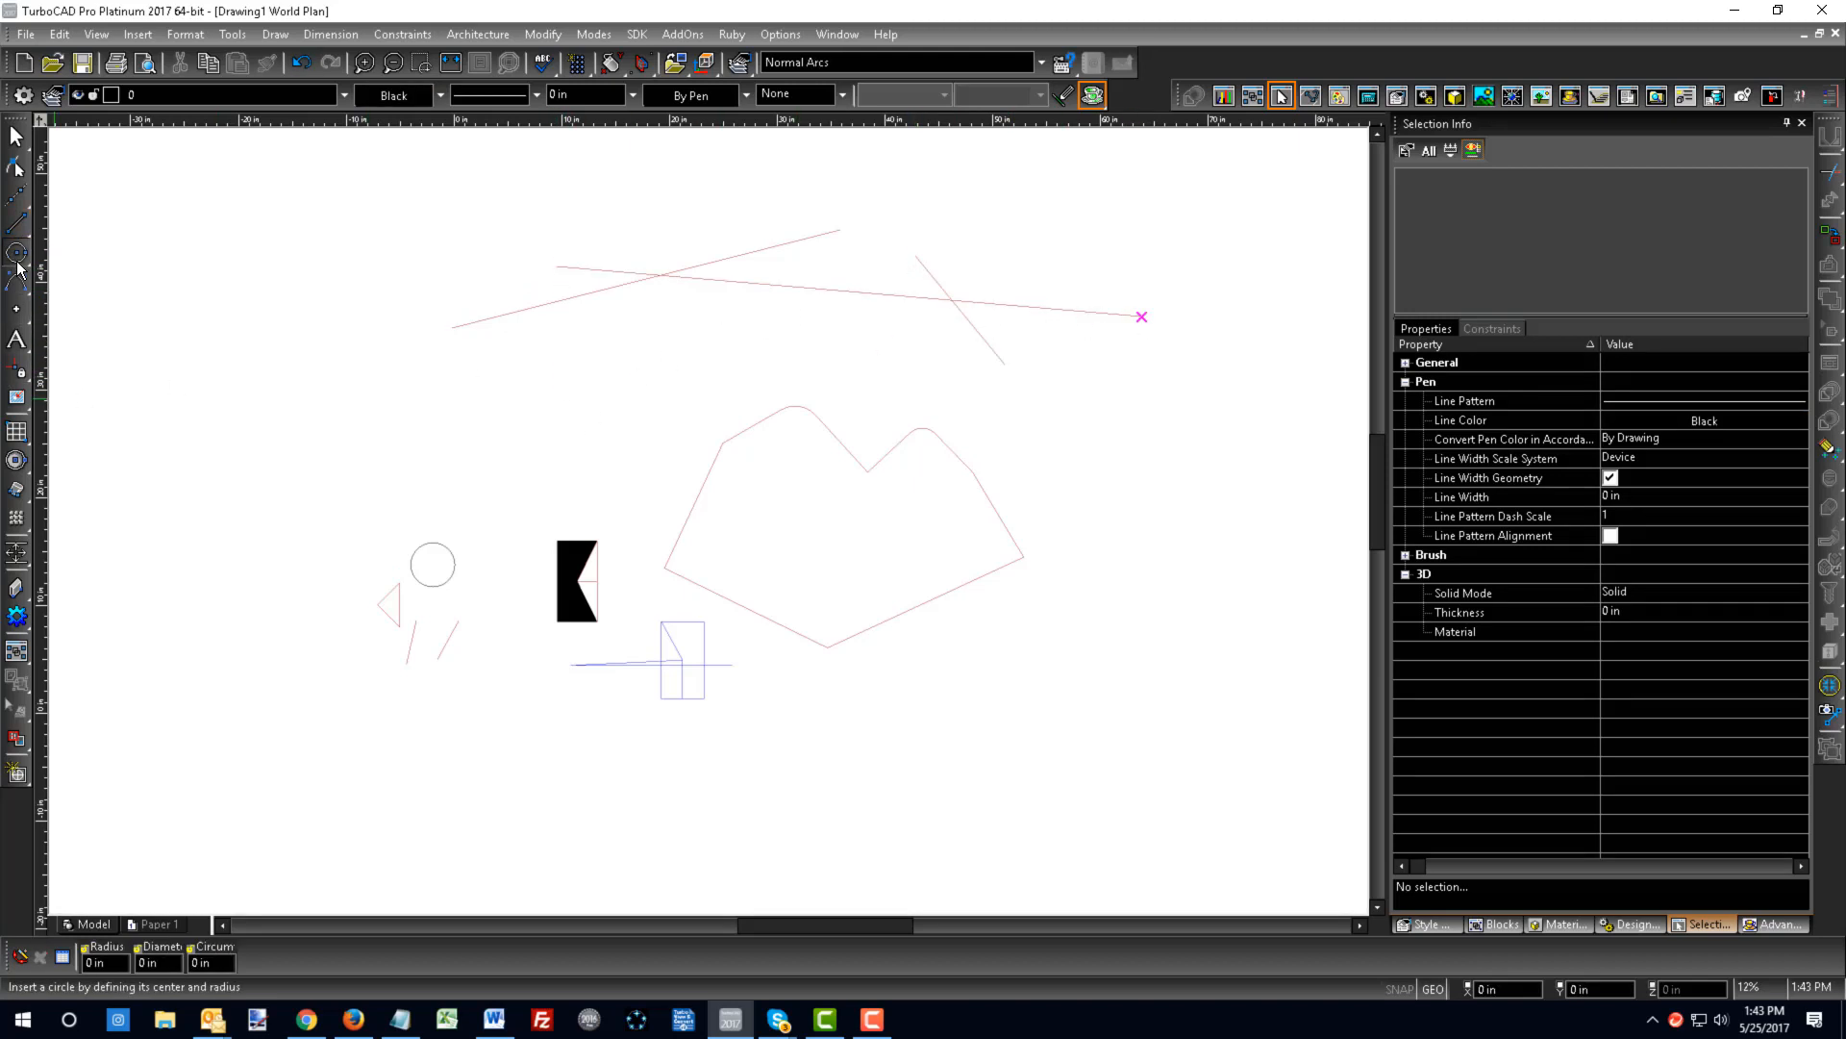
click(714, 438)
click(718, 520)
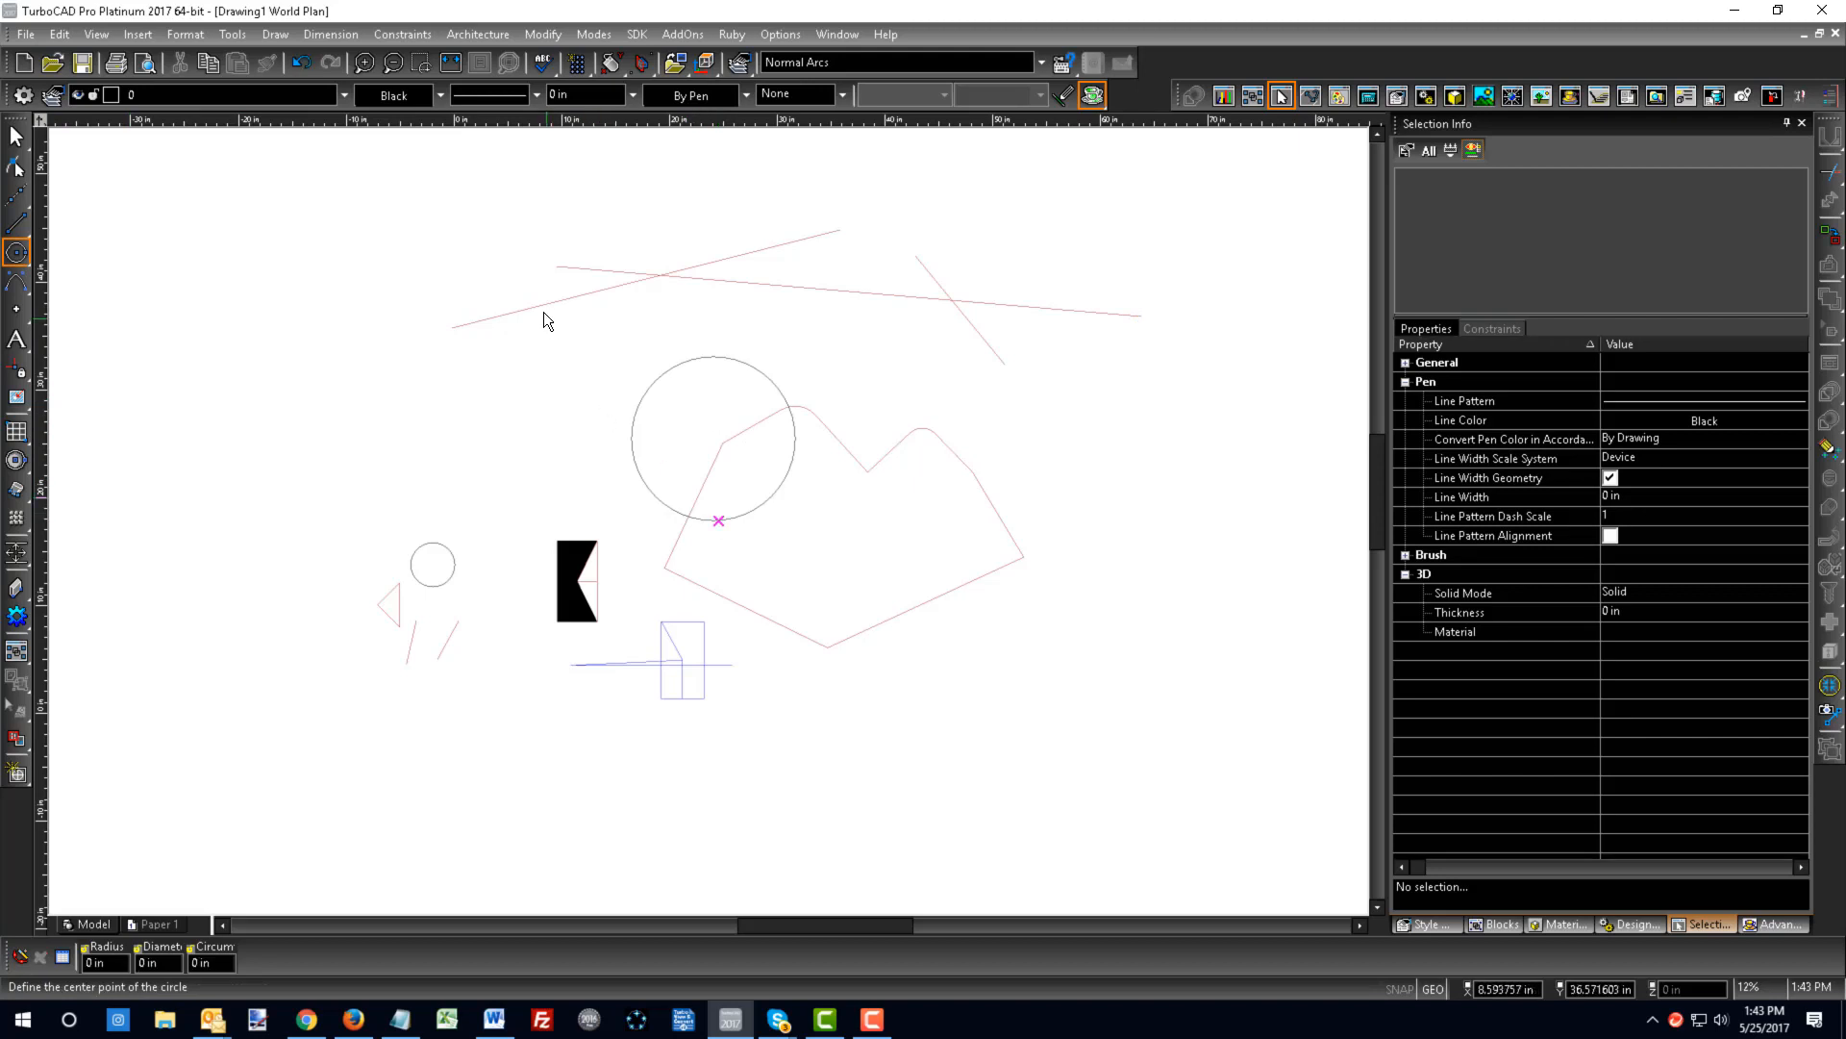
click(536, 288)
click(586, 390)
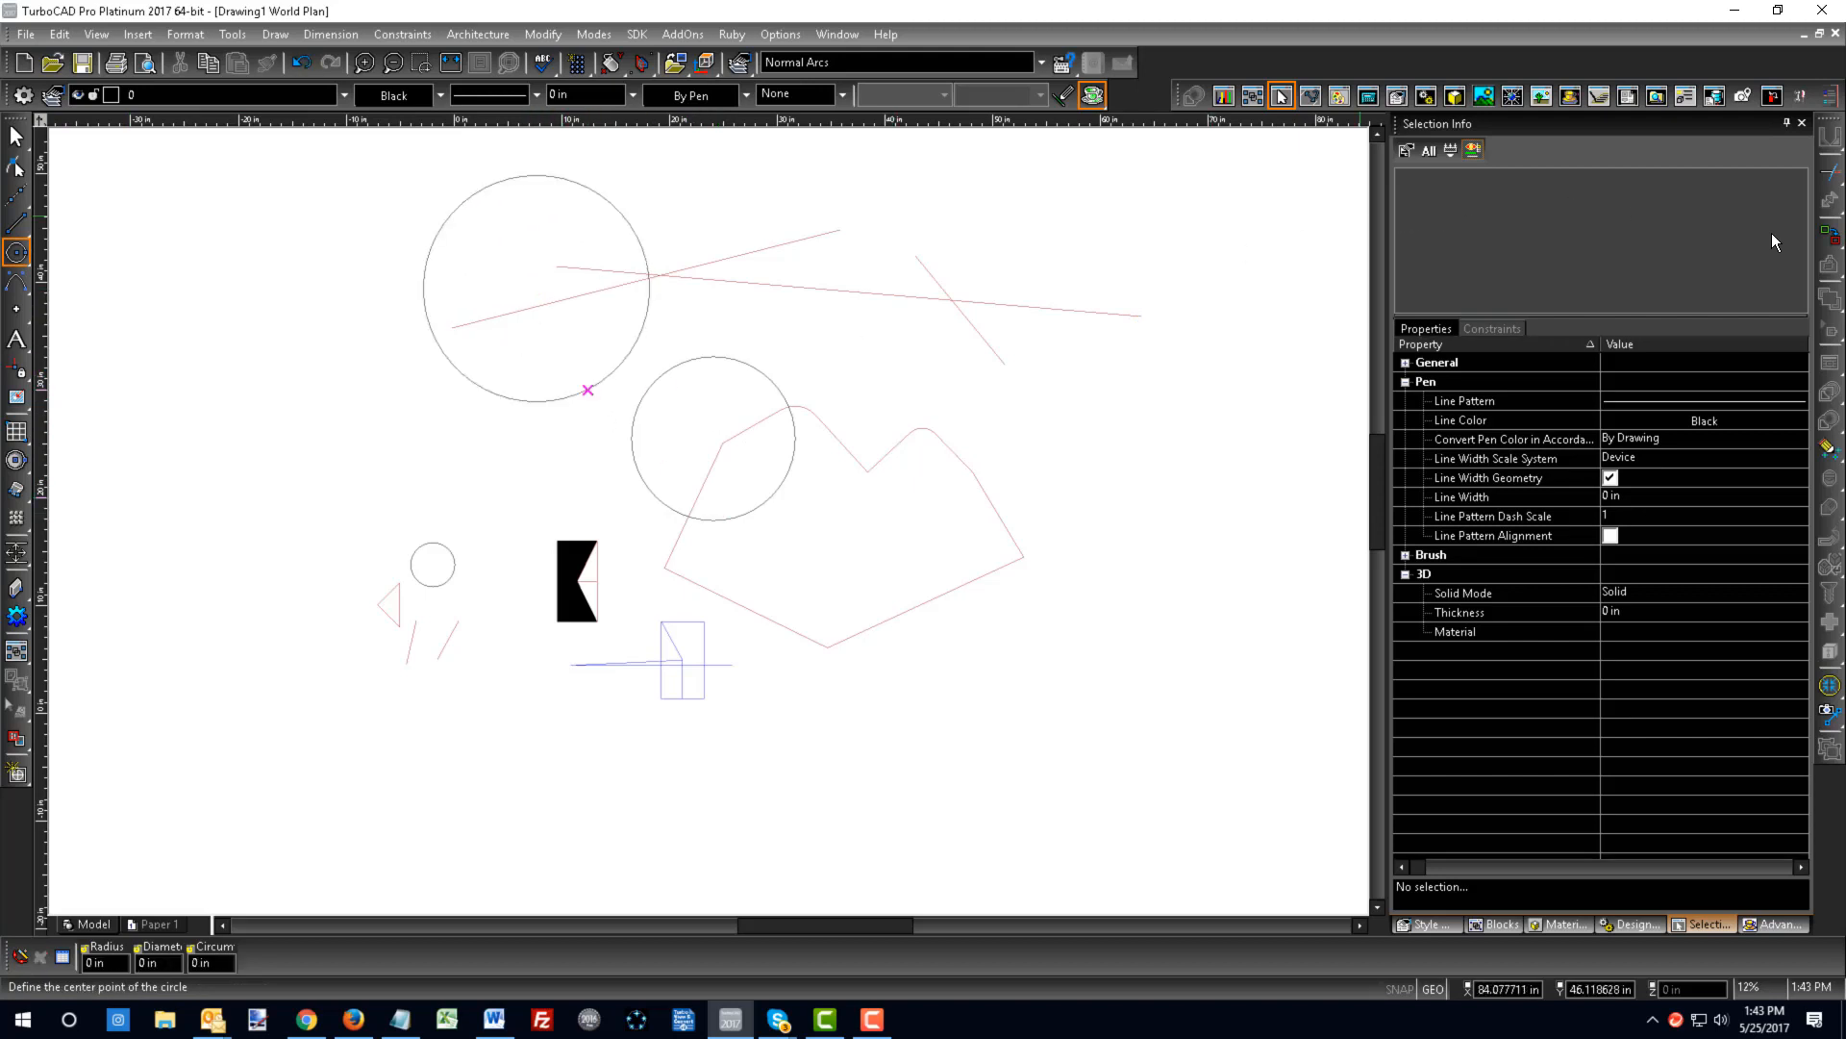
- Extend the two separate sloped upper lines to a common meeting point
click(1832, 172)
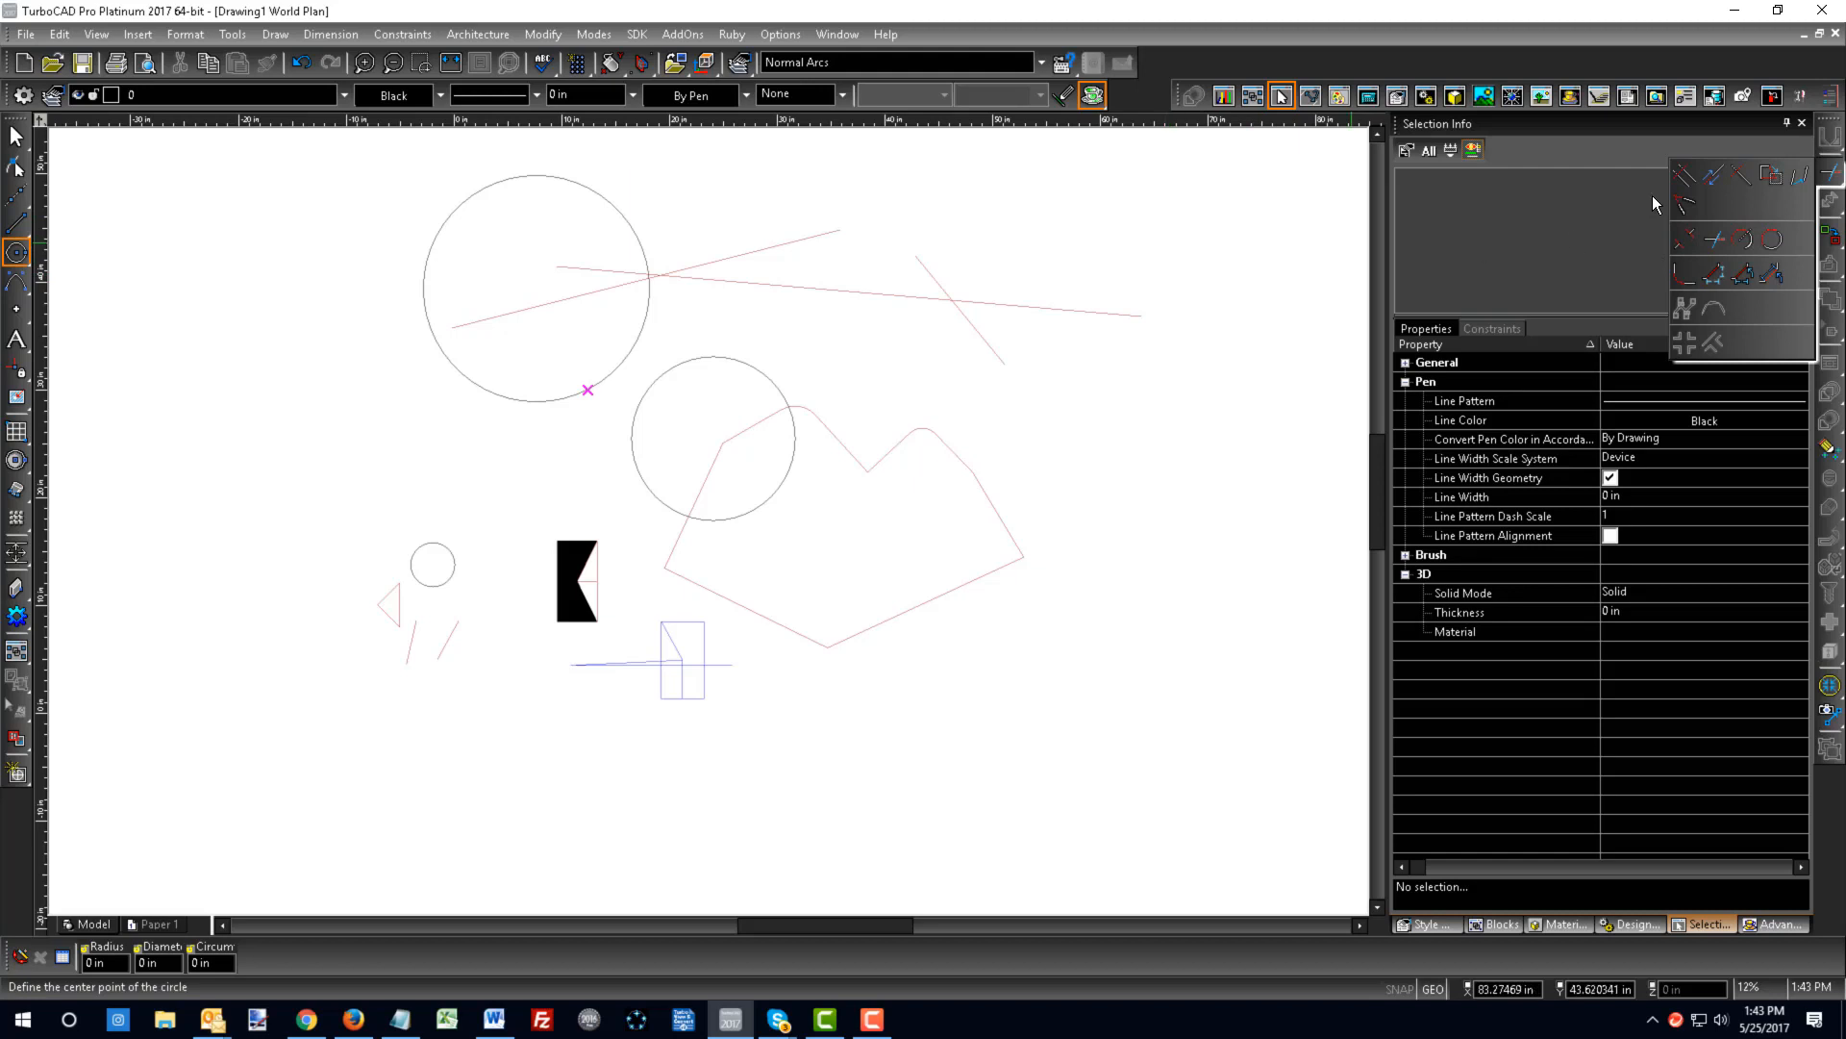
click(1687, 205)
click(941, 281)
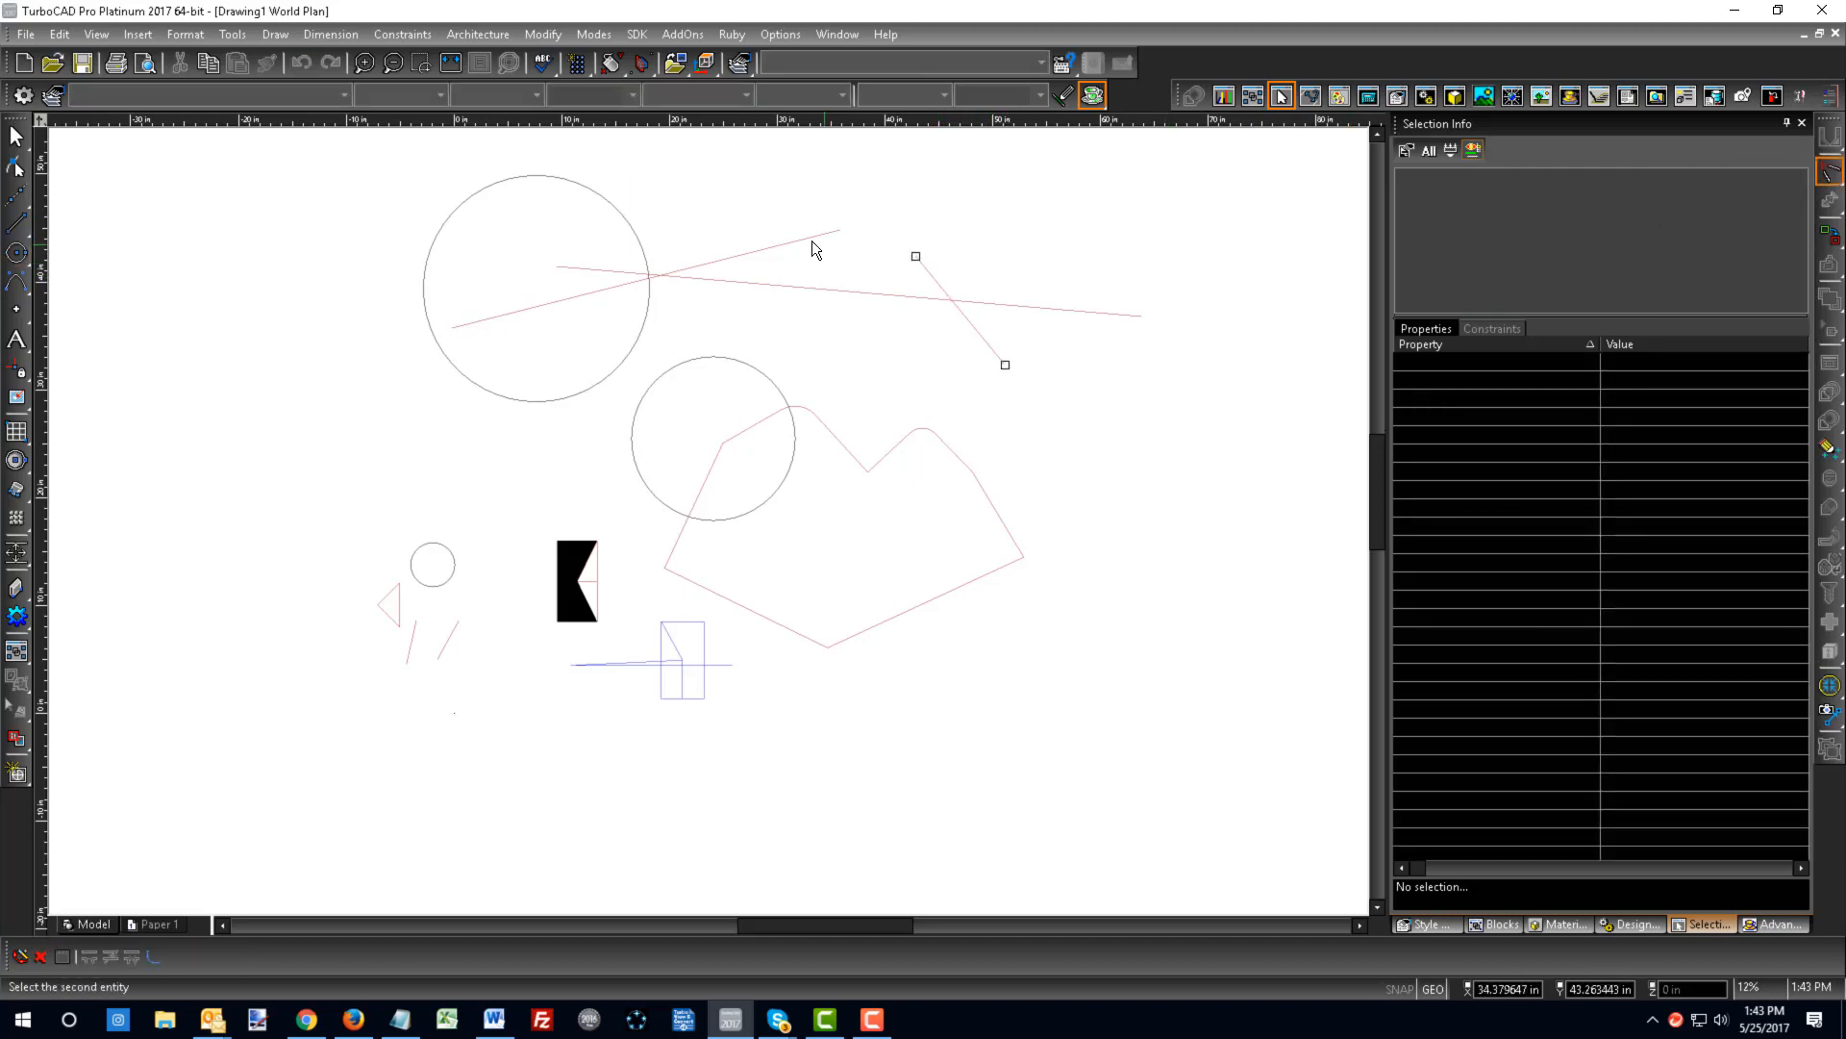
click(794, 240)
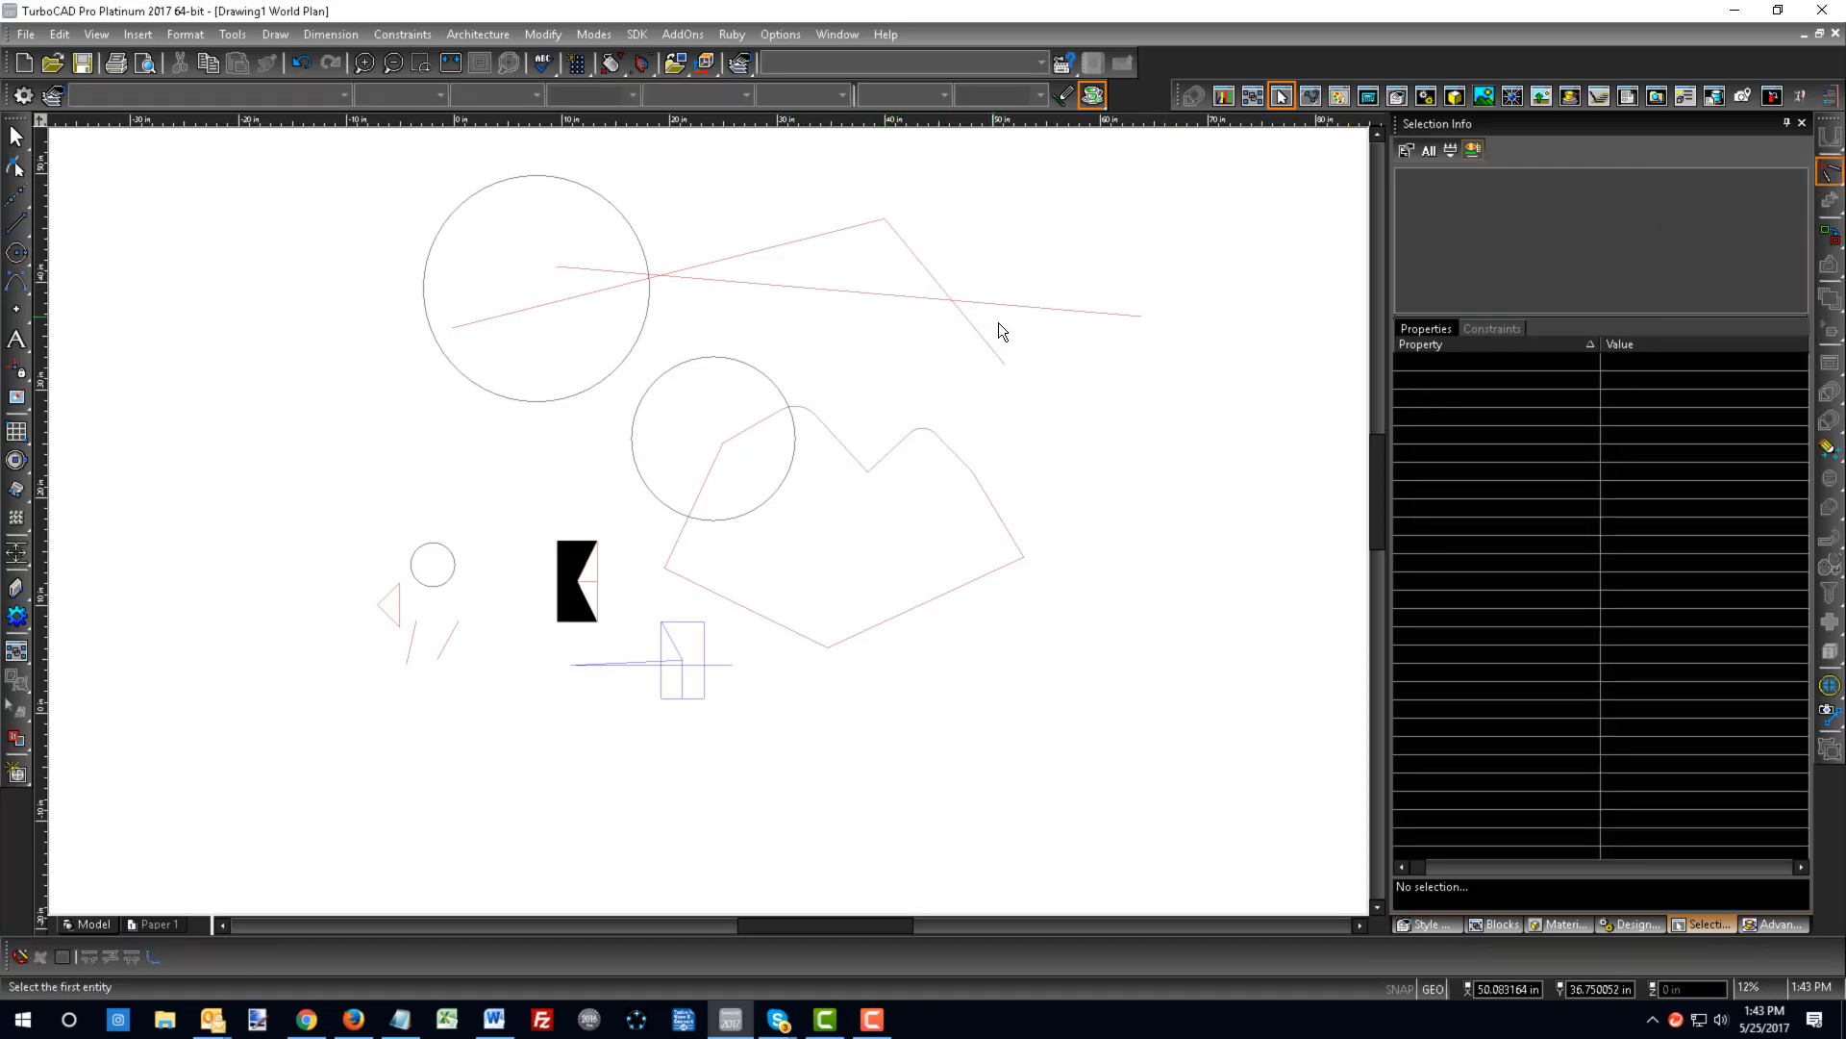
- Try to meet the long crossing line and the first sloped line by their ends inside the large circle, and undo it
click(568, 273)
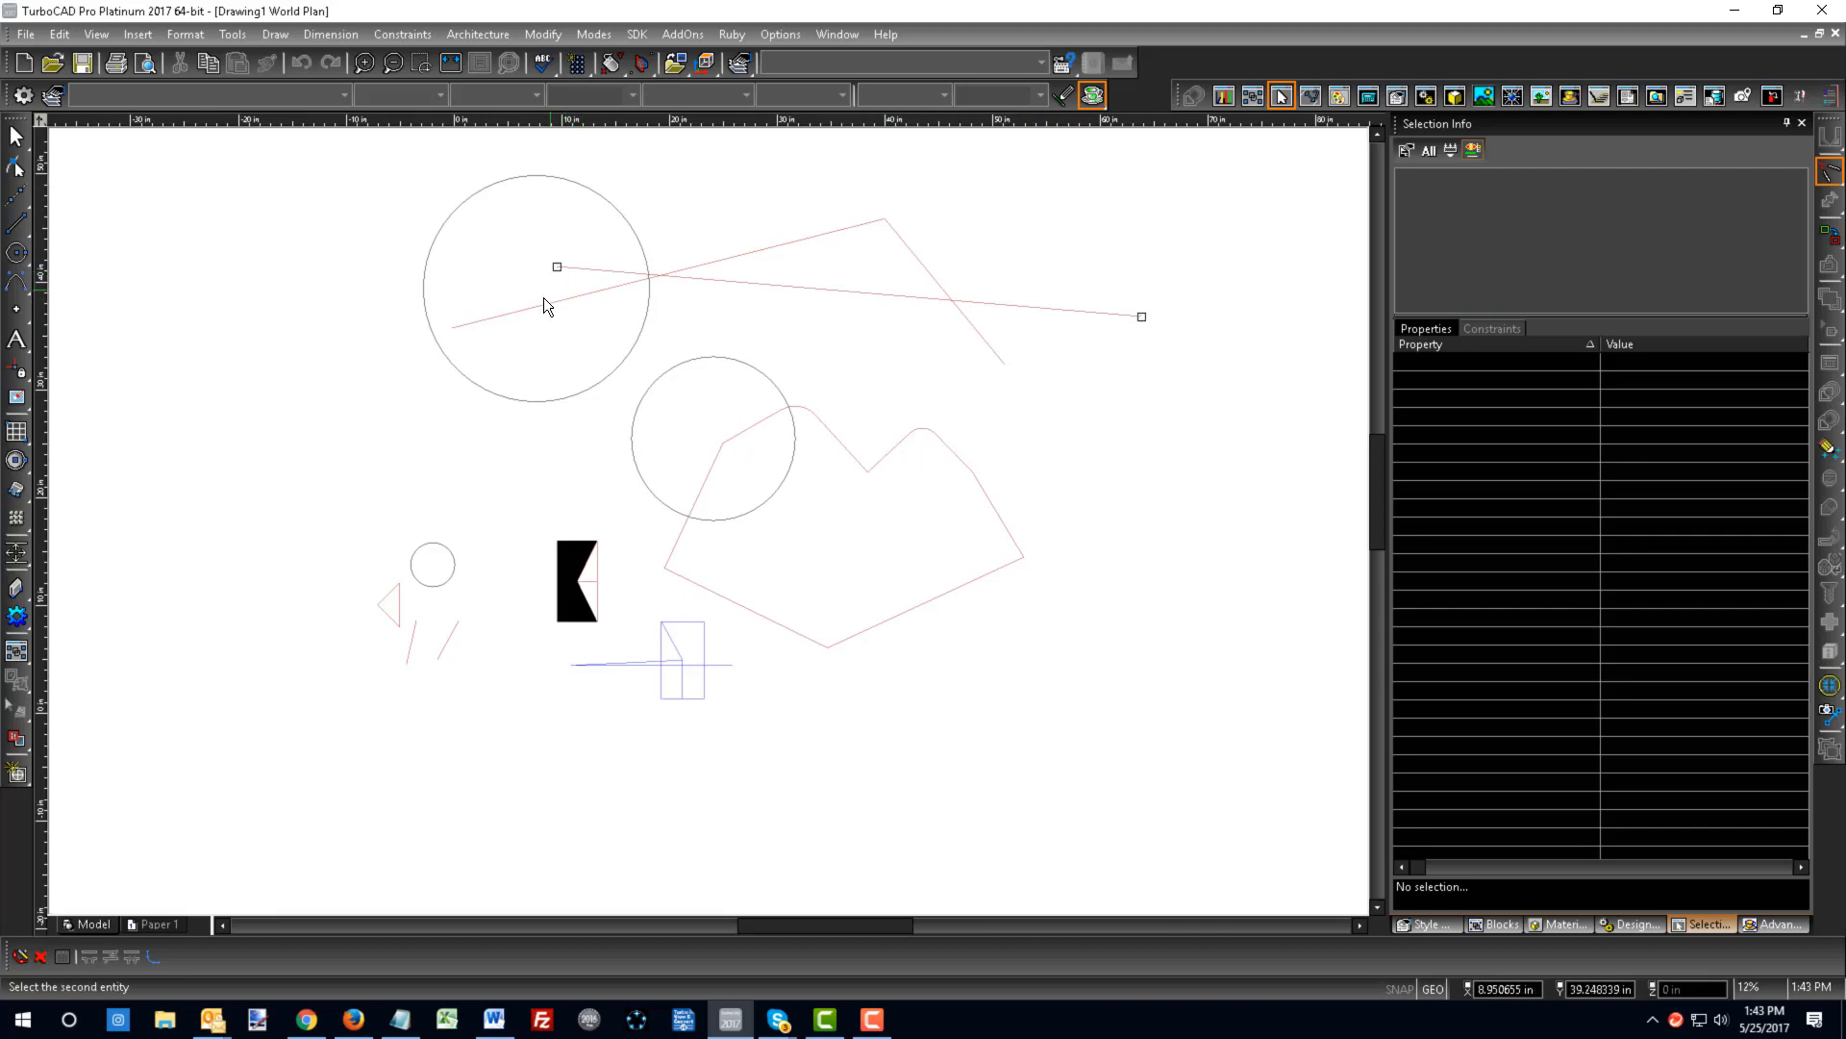
click(533, 309)
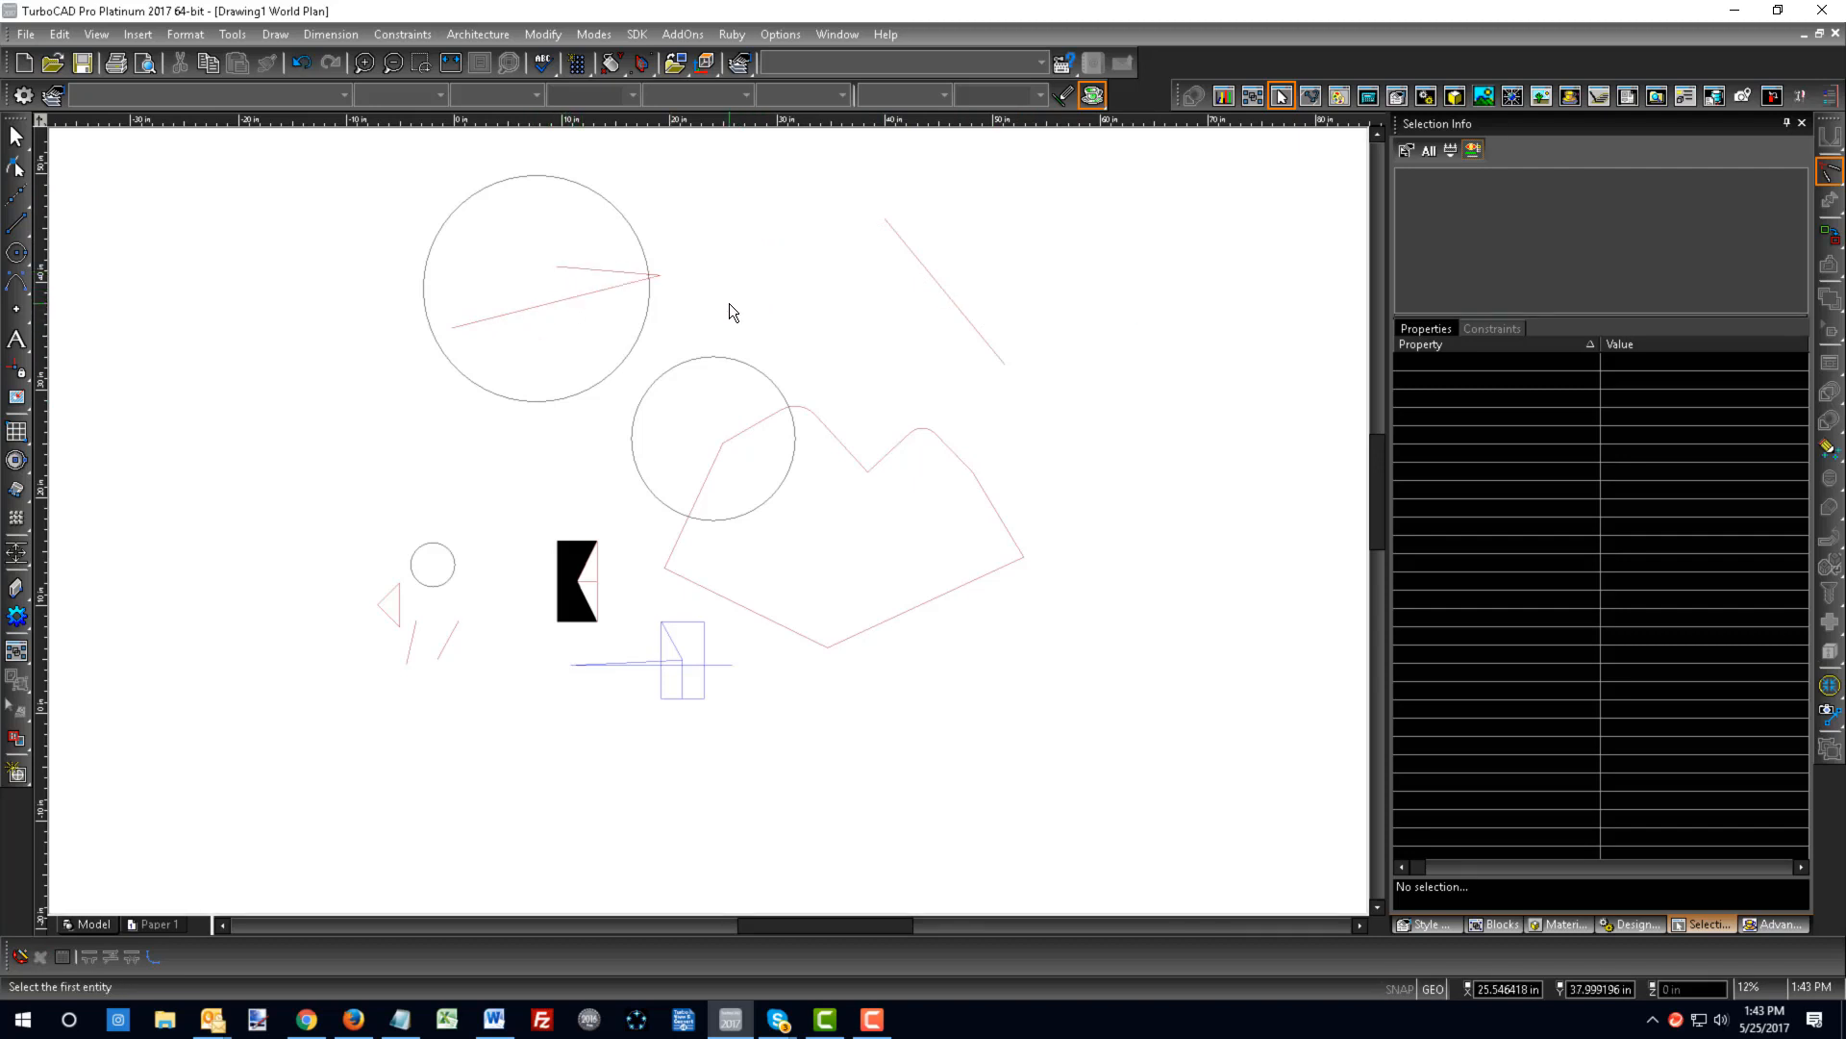
key(ctrl+z)
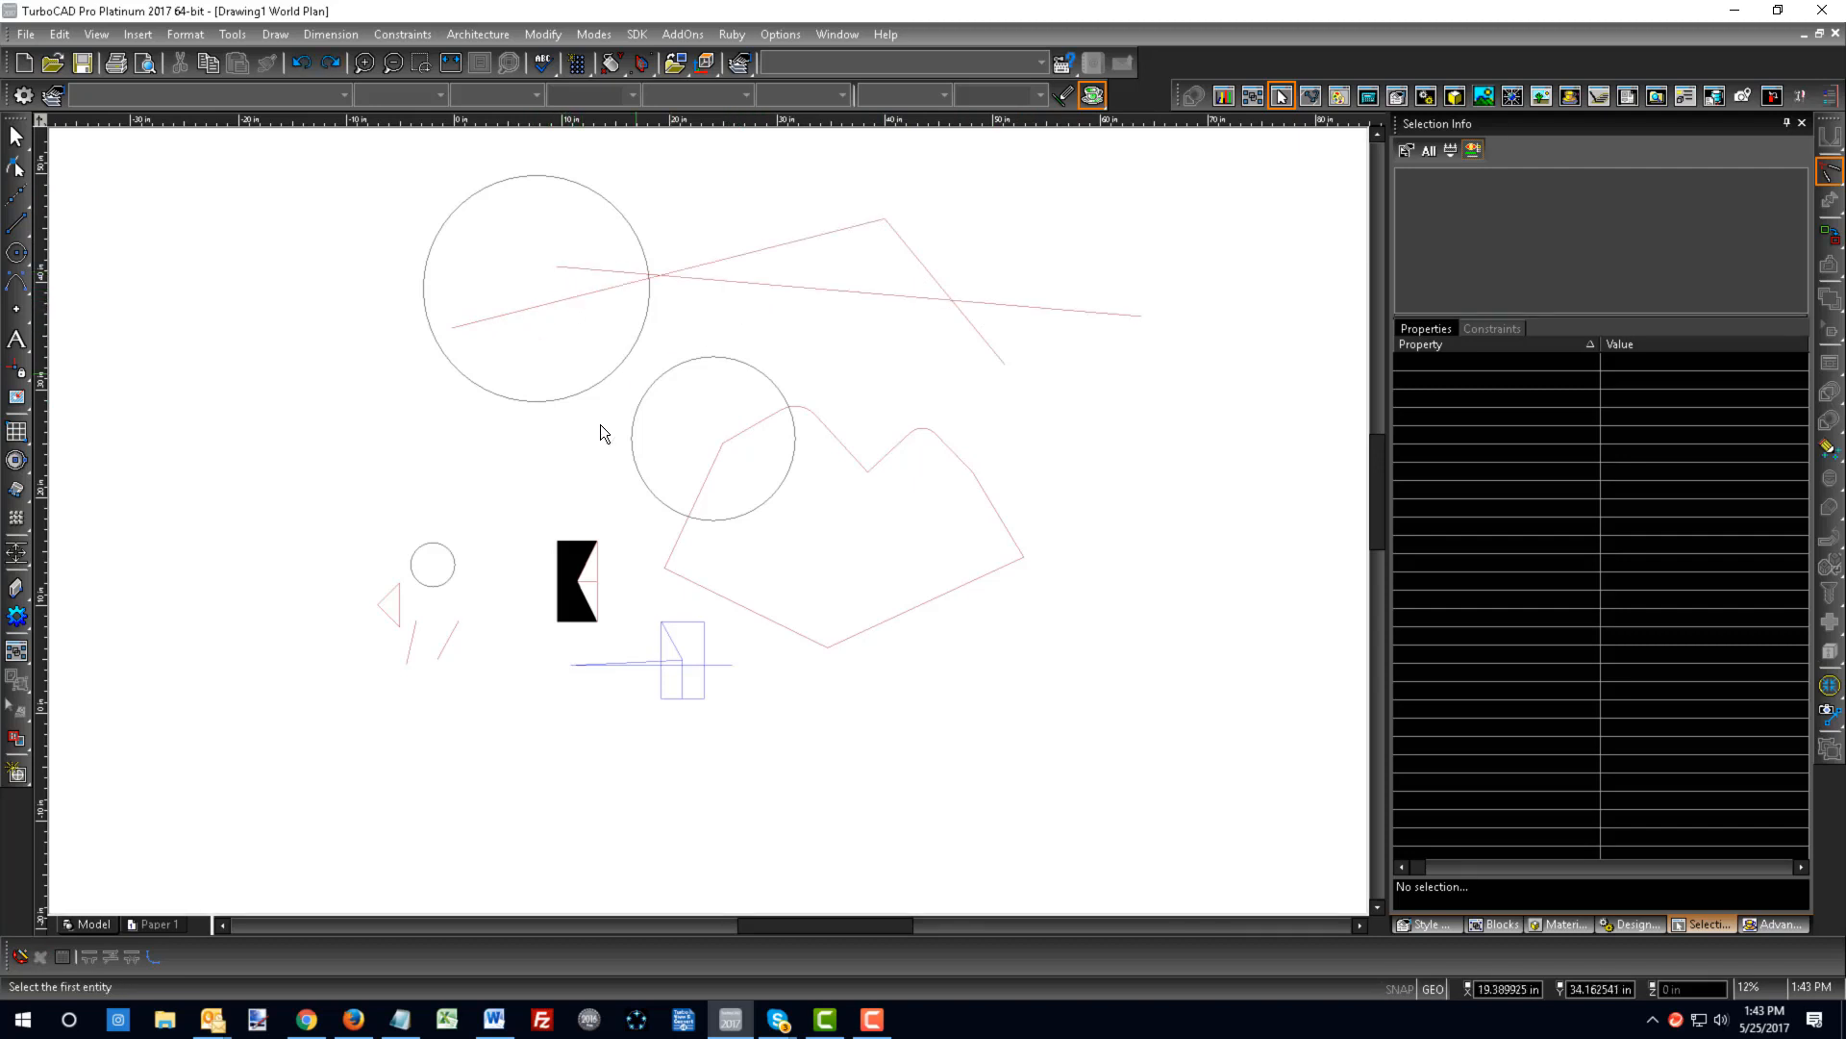
- Extend the two short lower lines to meet, and trim the three upper lines at their crossings into a closed triangle
click(436, 653)
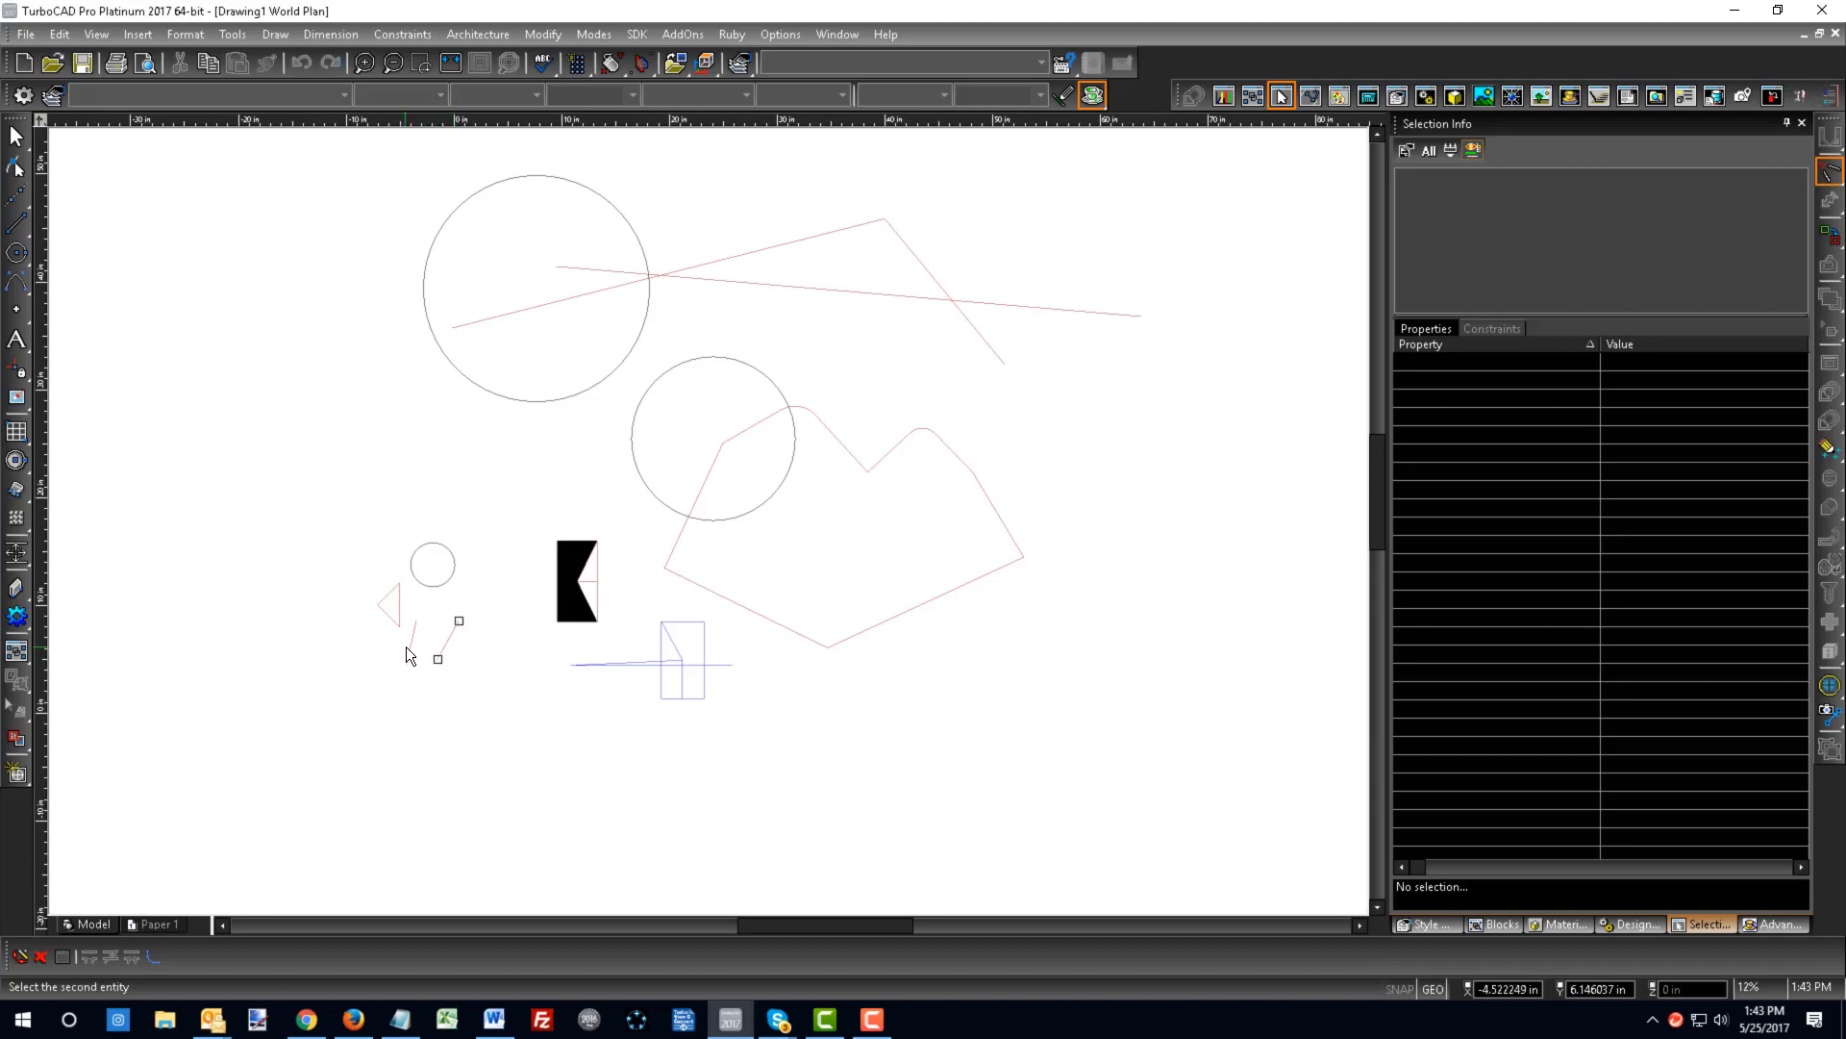
click(407, 647)
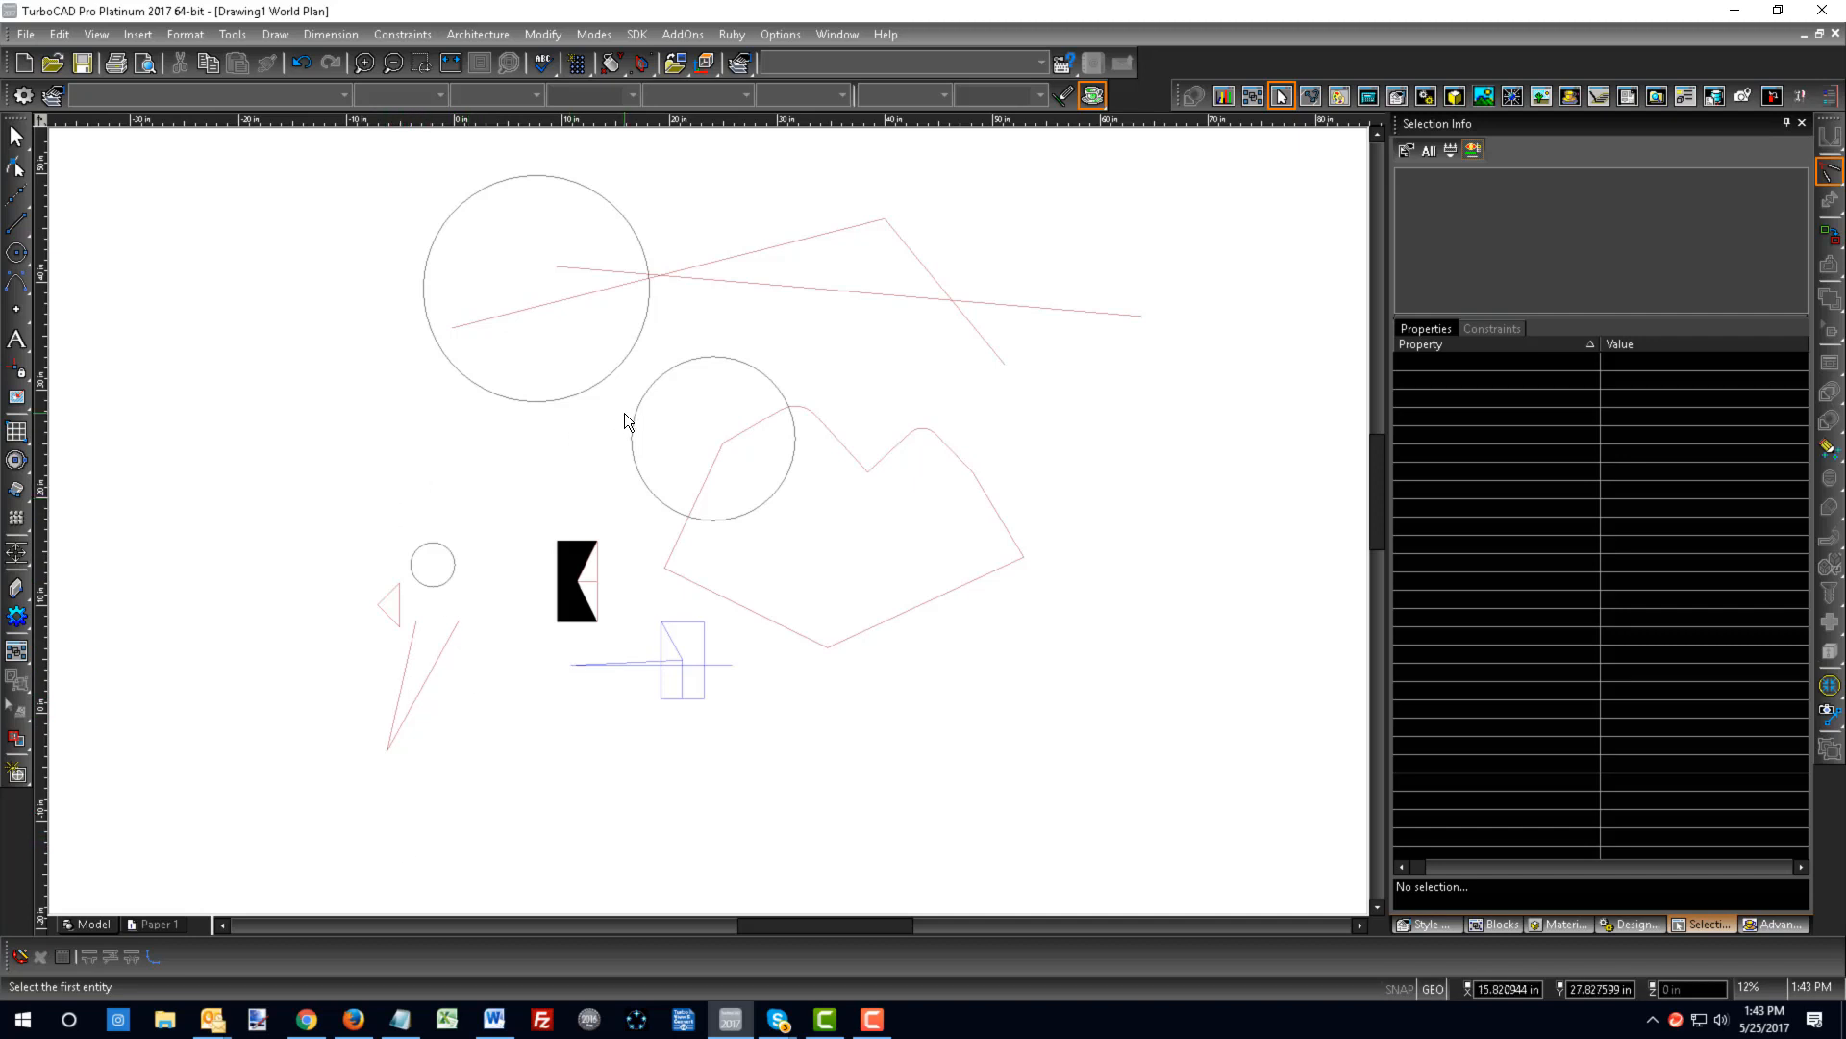
click(723, 268)
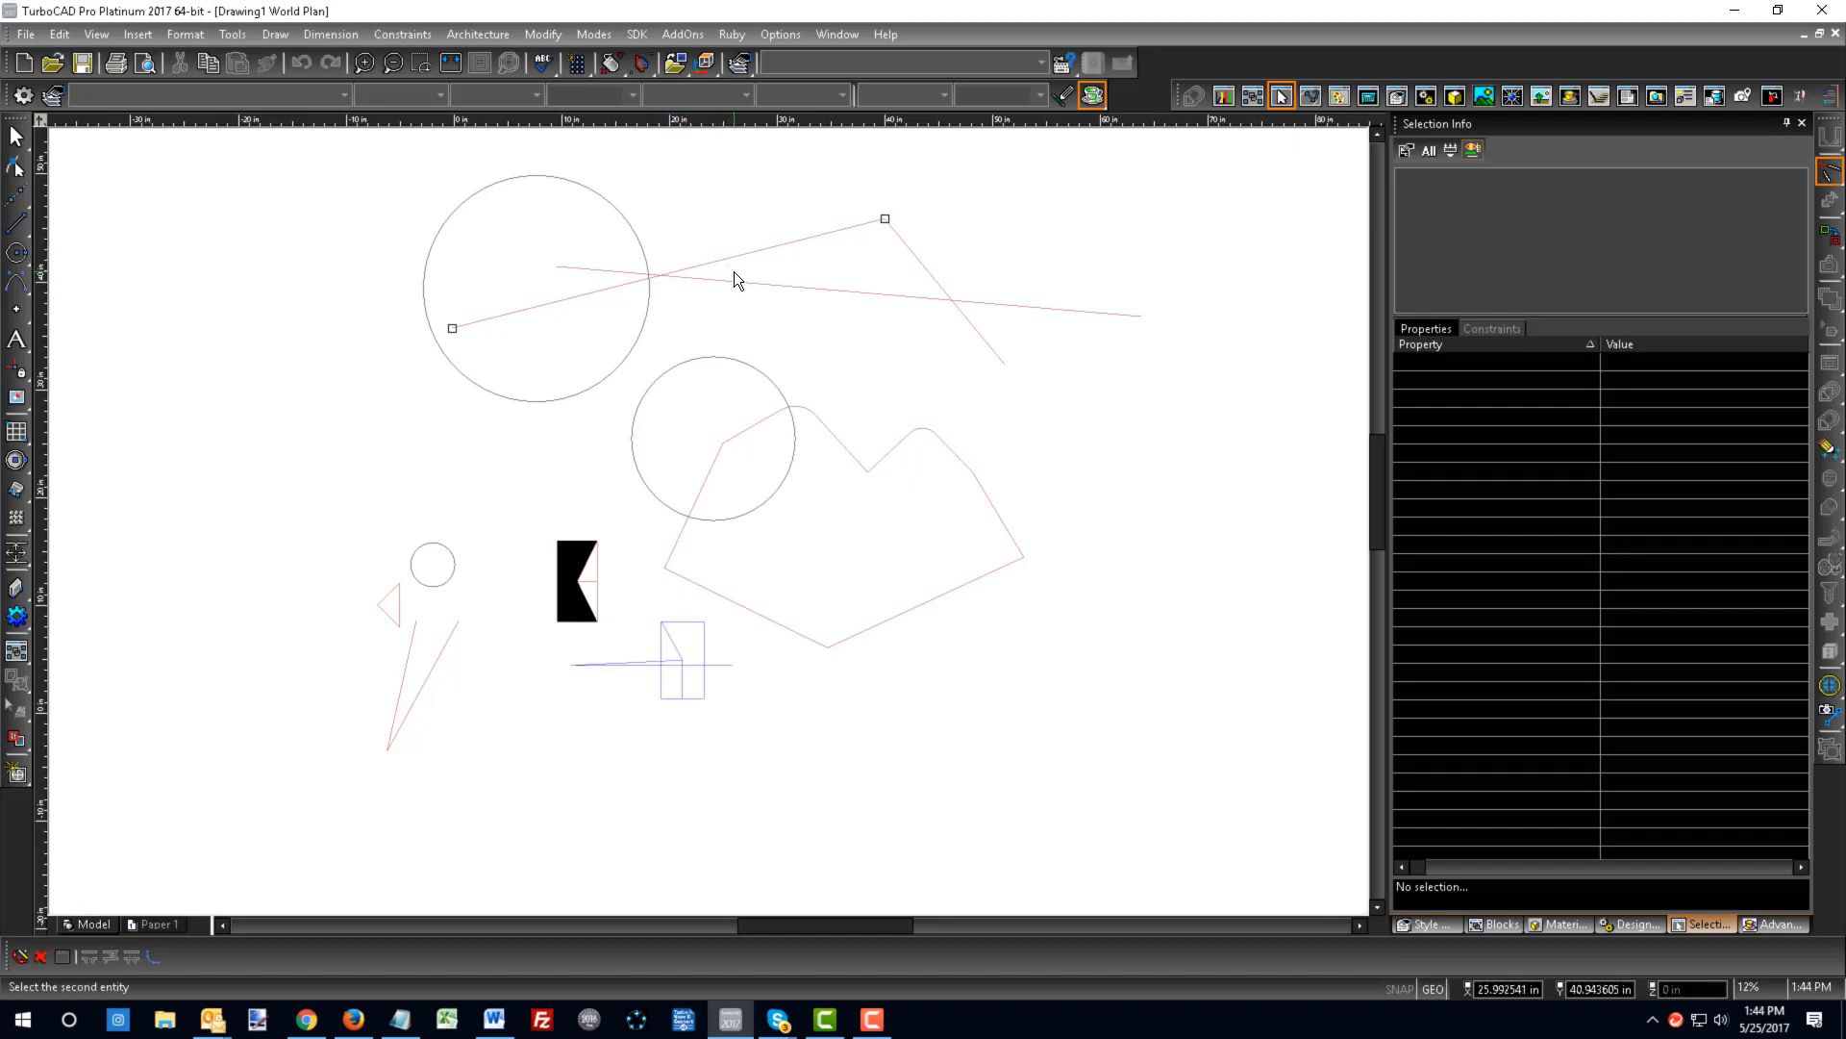
click(736, 281)
click(927, 270)
click(925, 296)
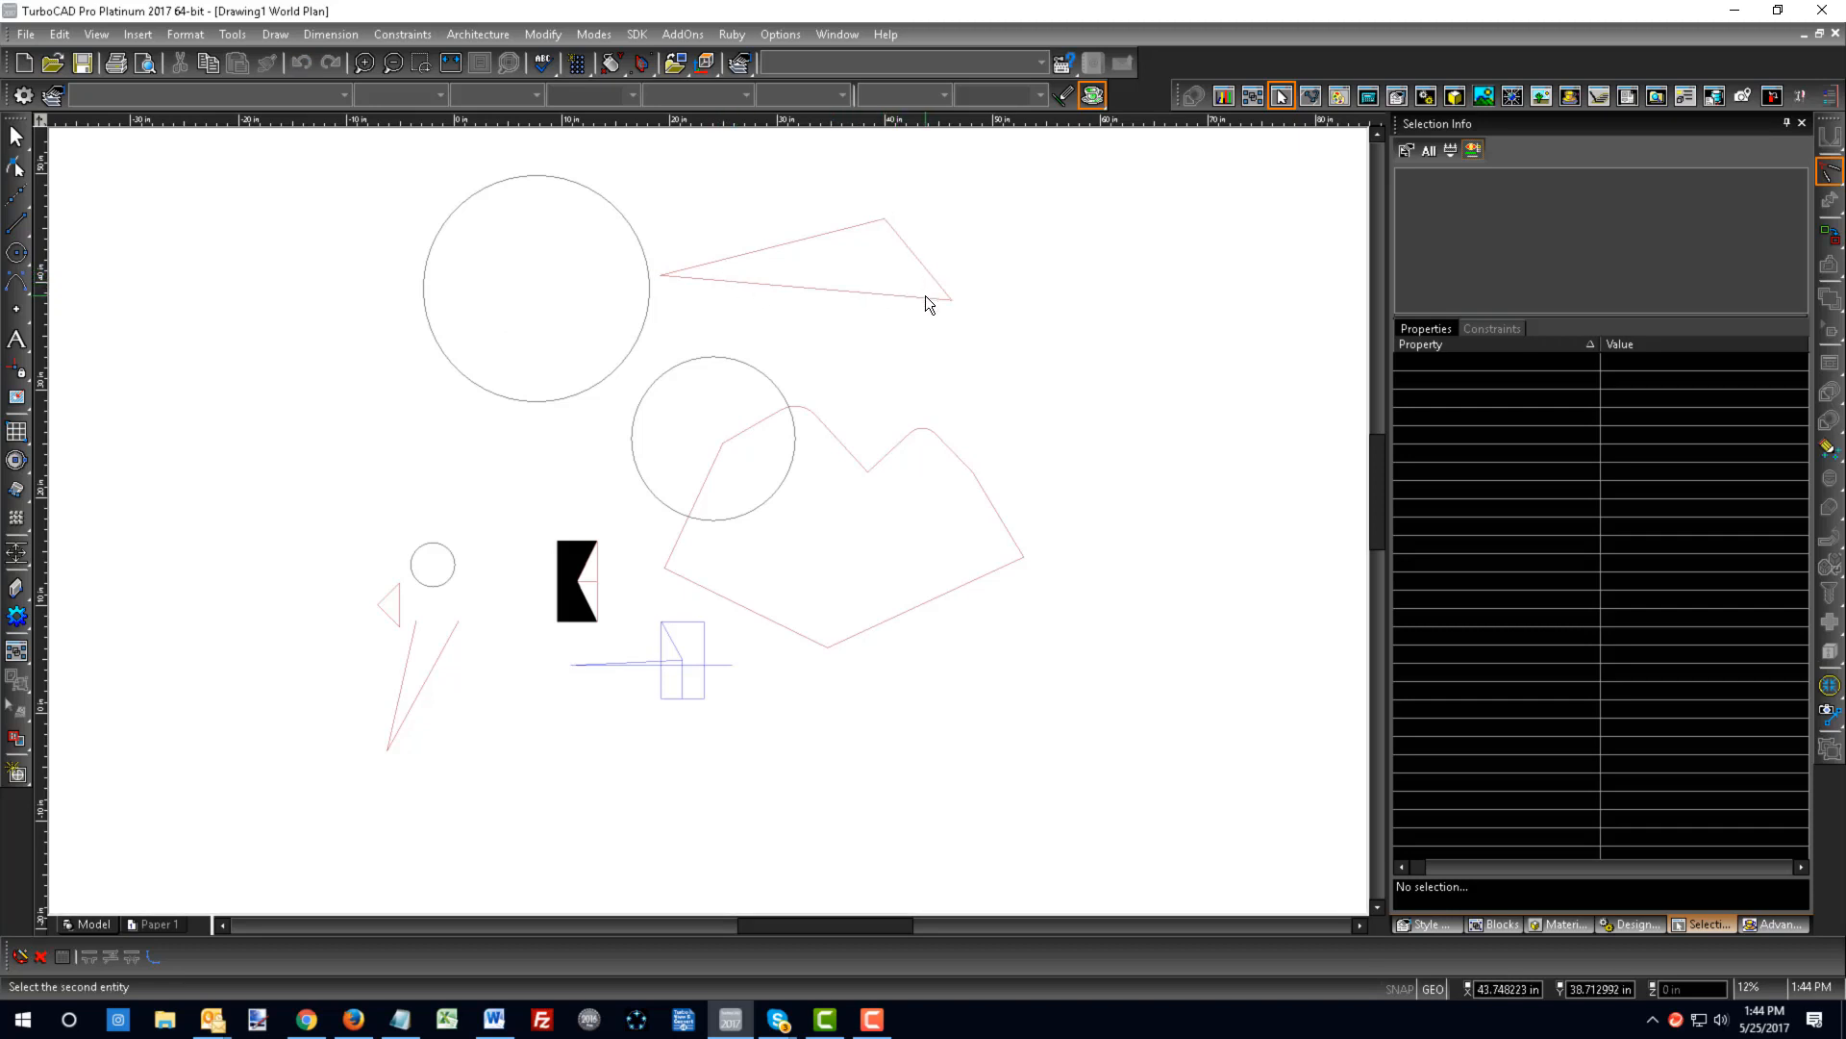
- Trim off the part of the vertical line inside the blue rectangle below the horizontal line, using the horizontal line as cutting edge
click(1829, 183)
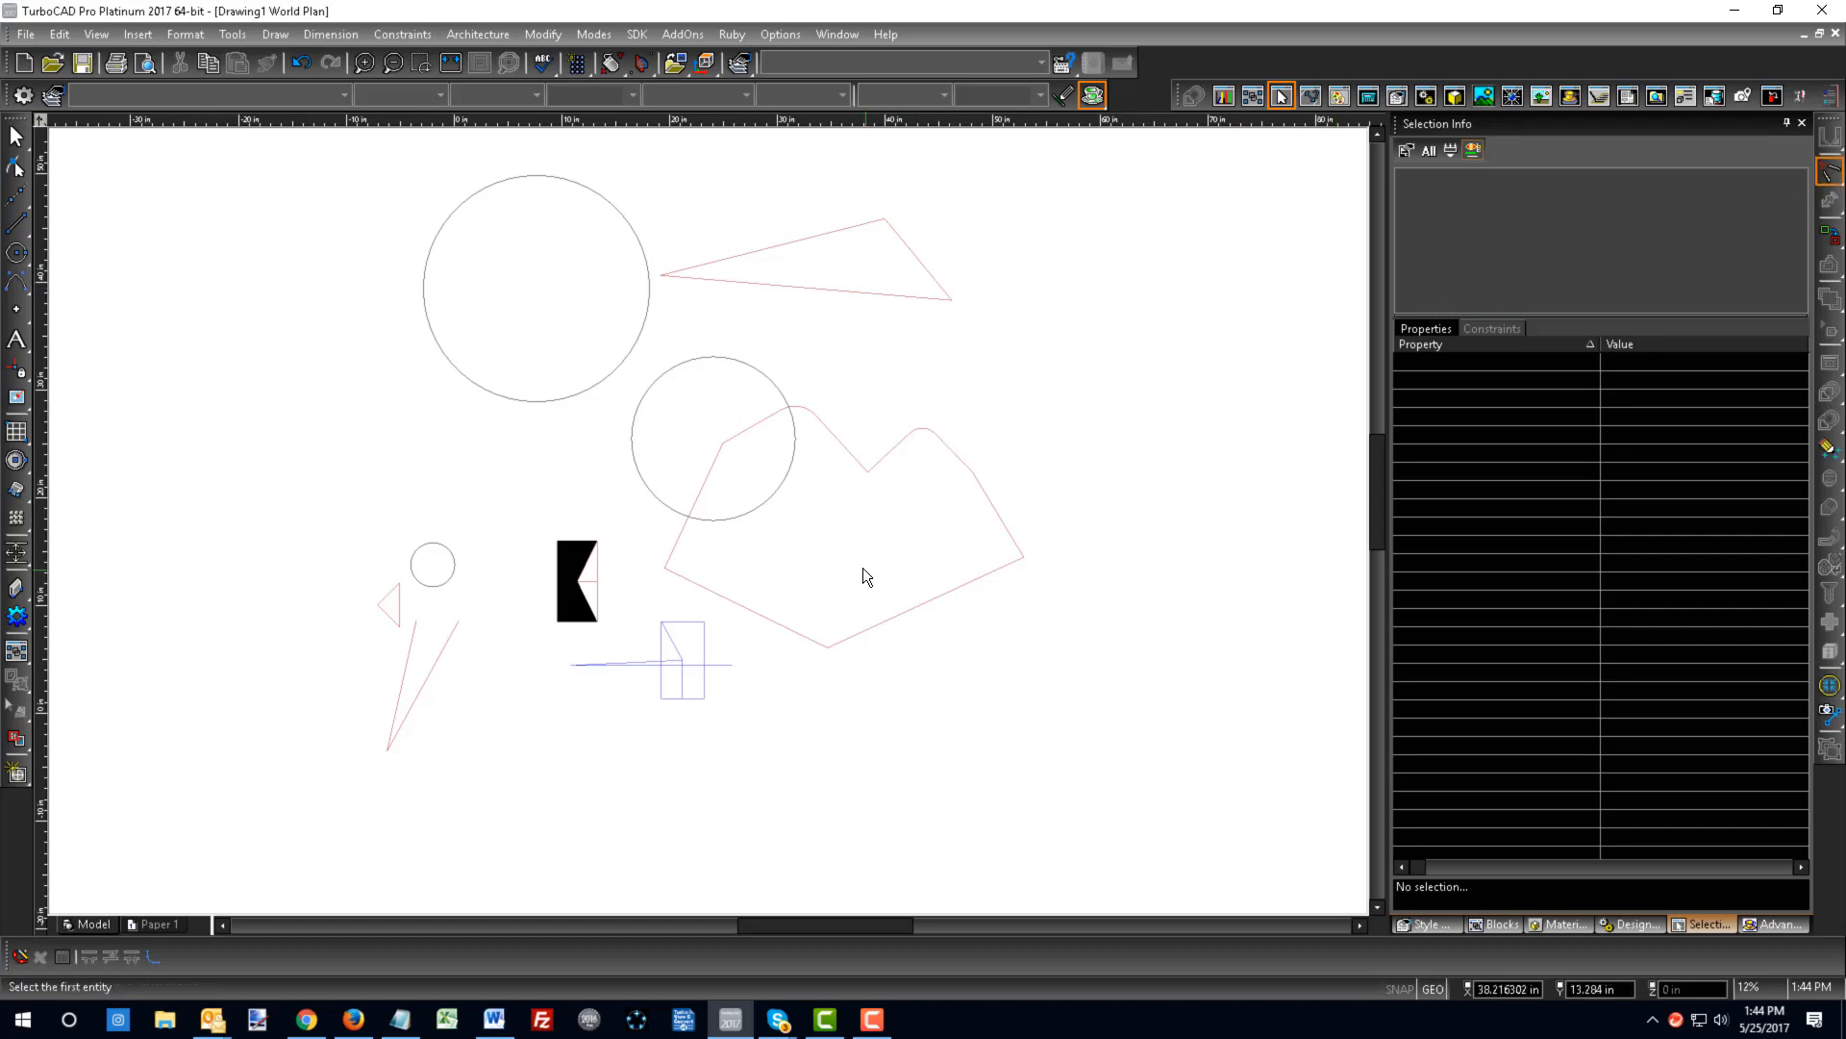
click(1829, 174)
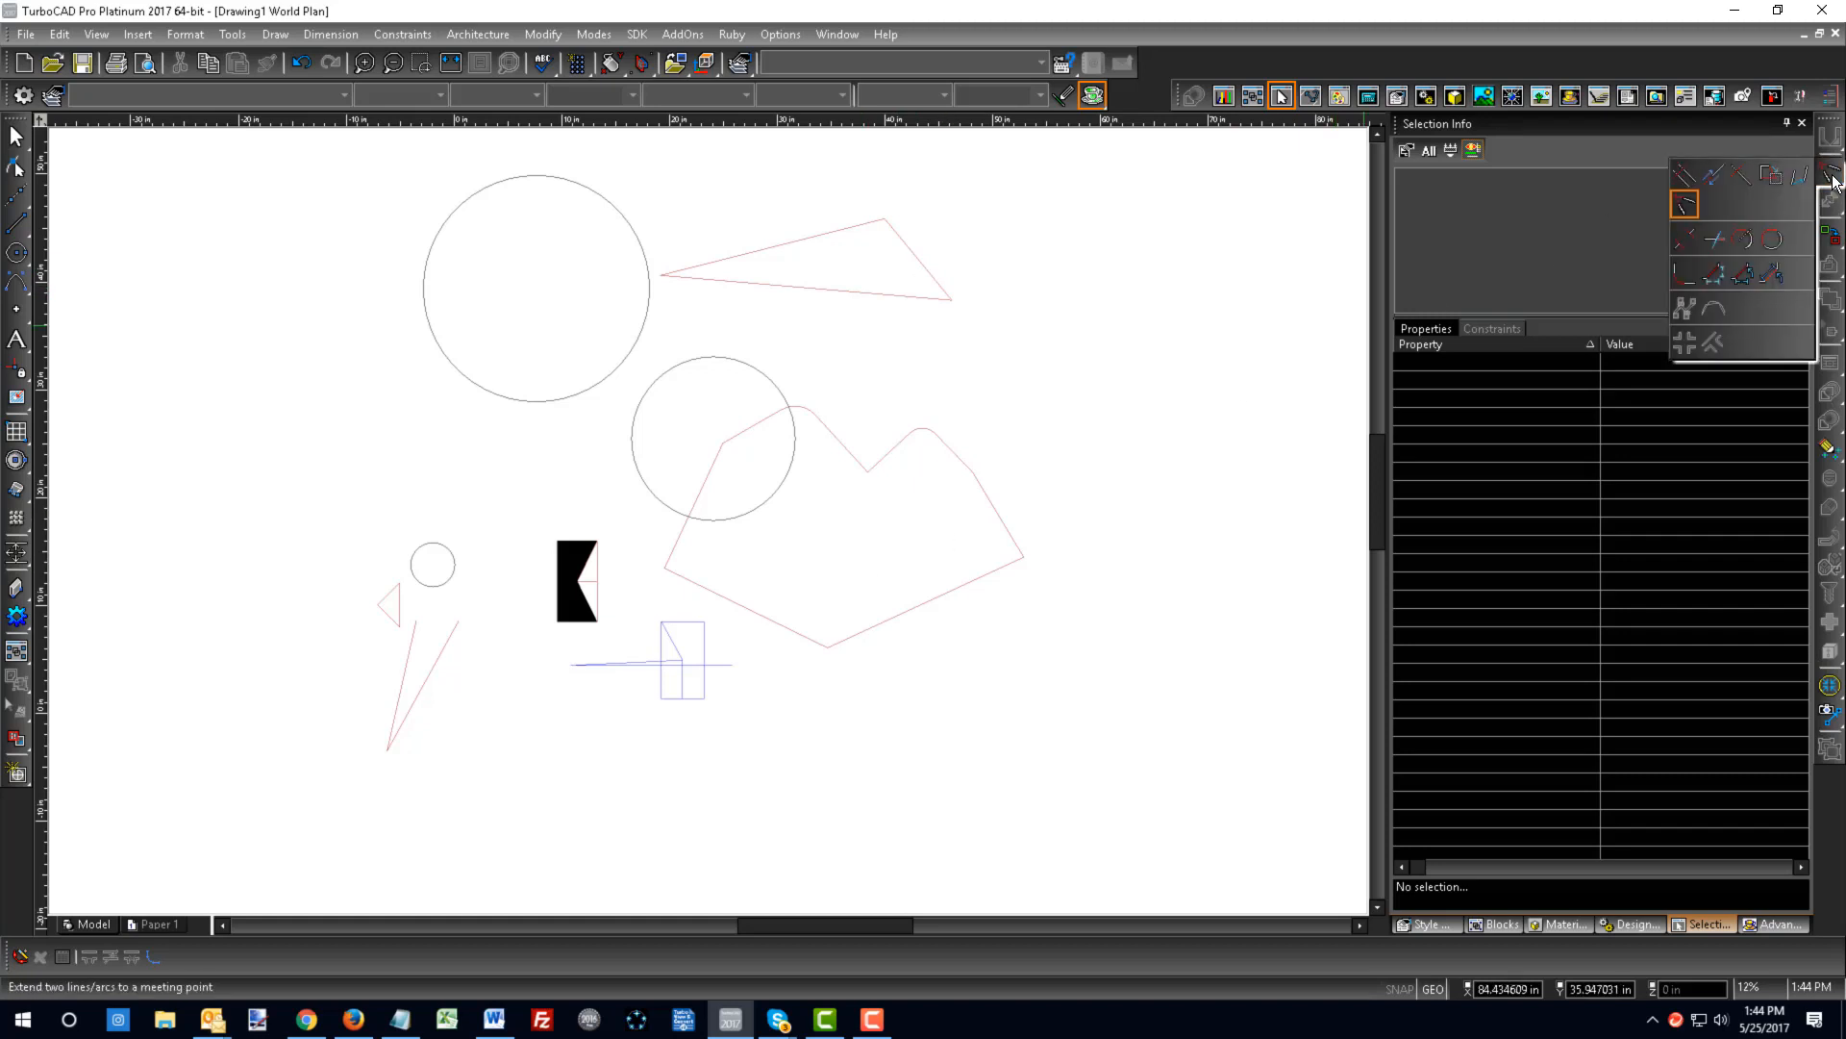
click(1687, 245)
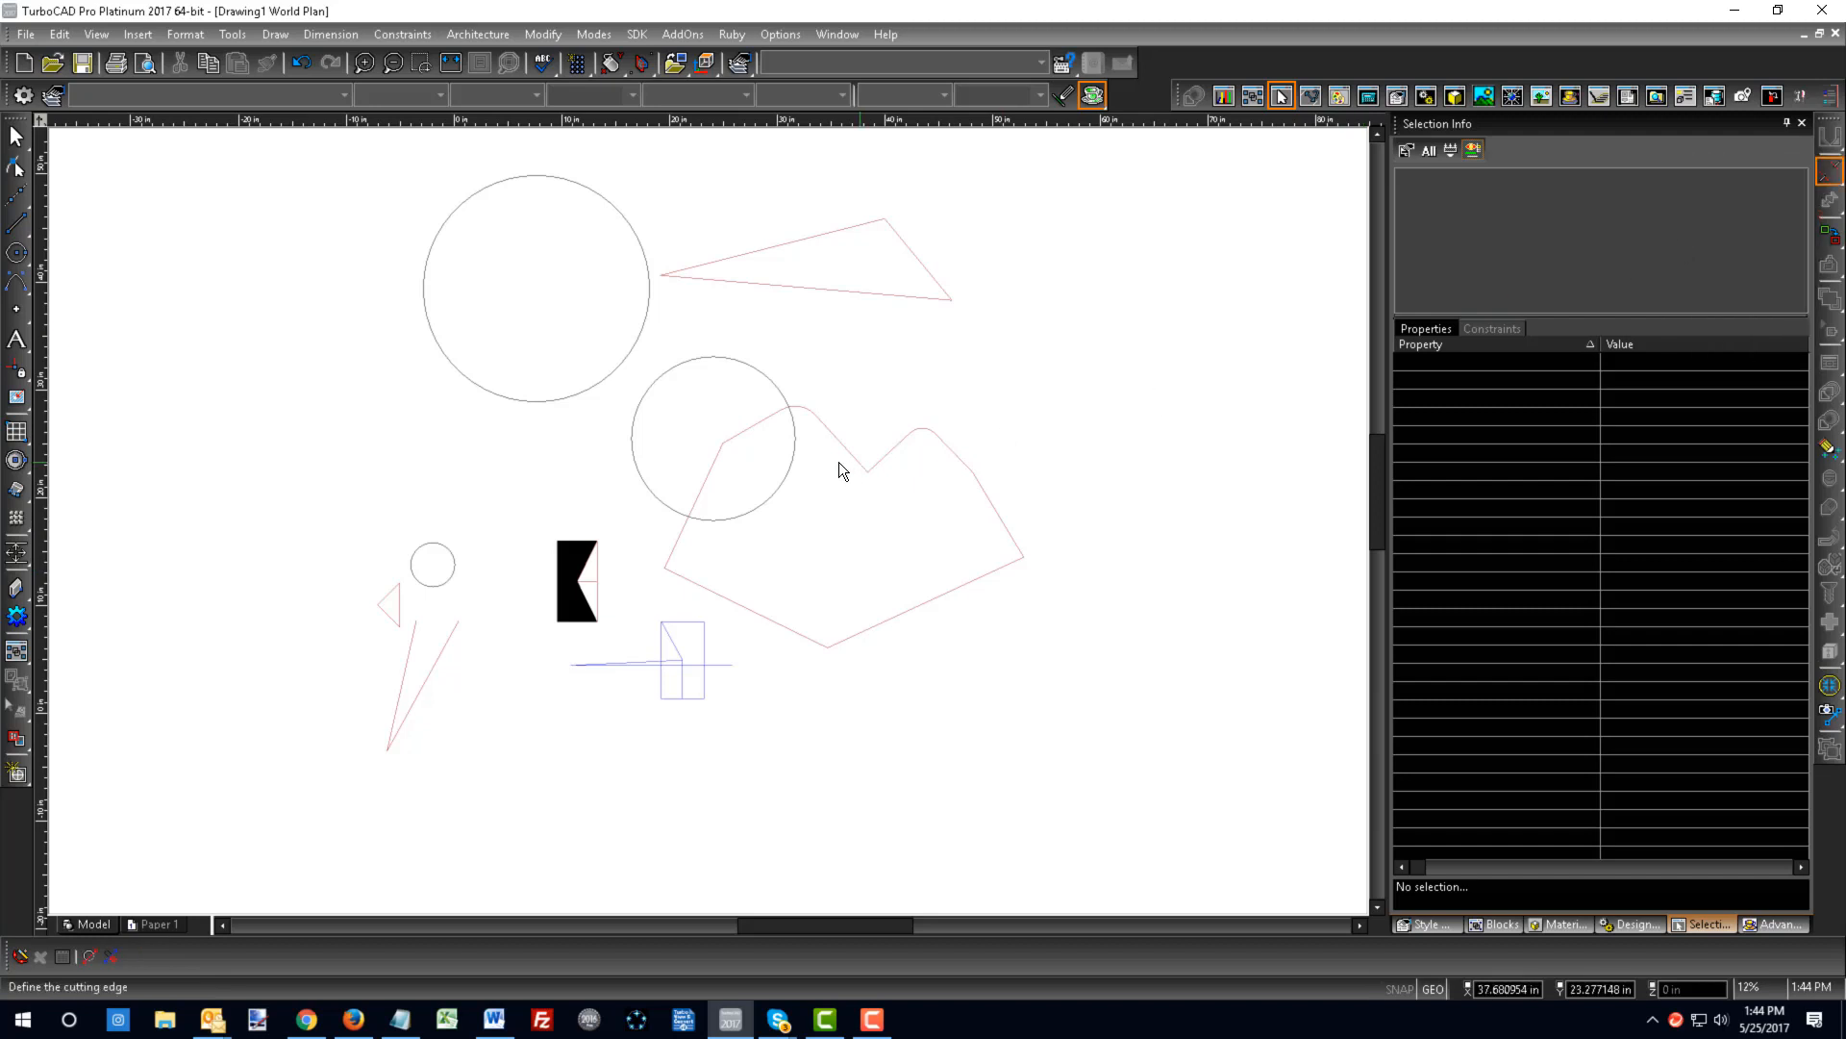
scroll(707, 522, up, 3)
scroll(707, 522, down, 1)
scroll(706, 522, down, 2)
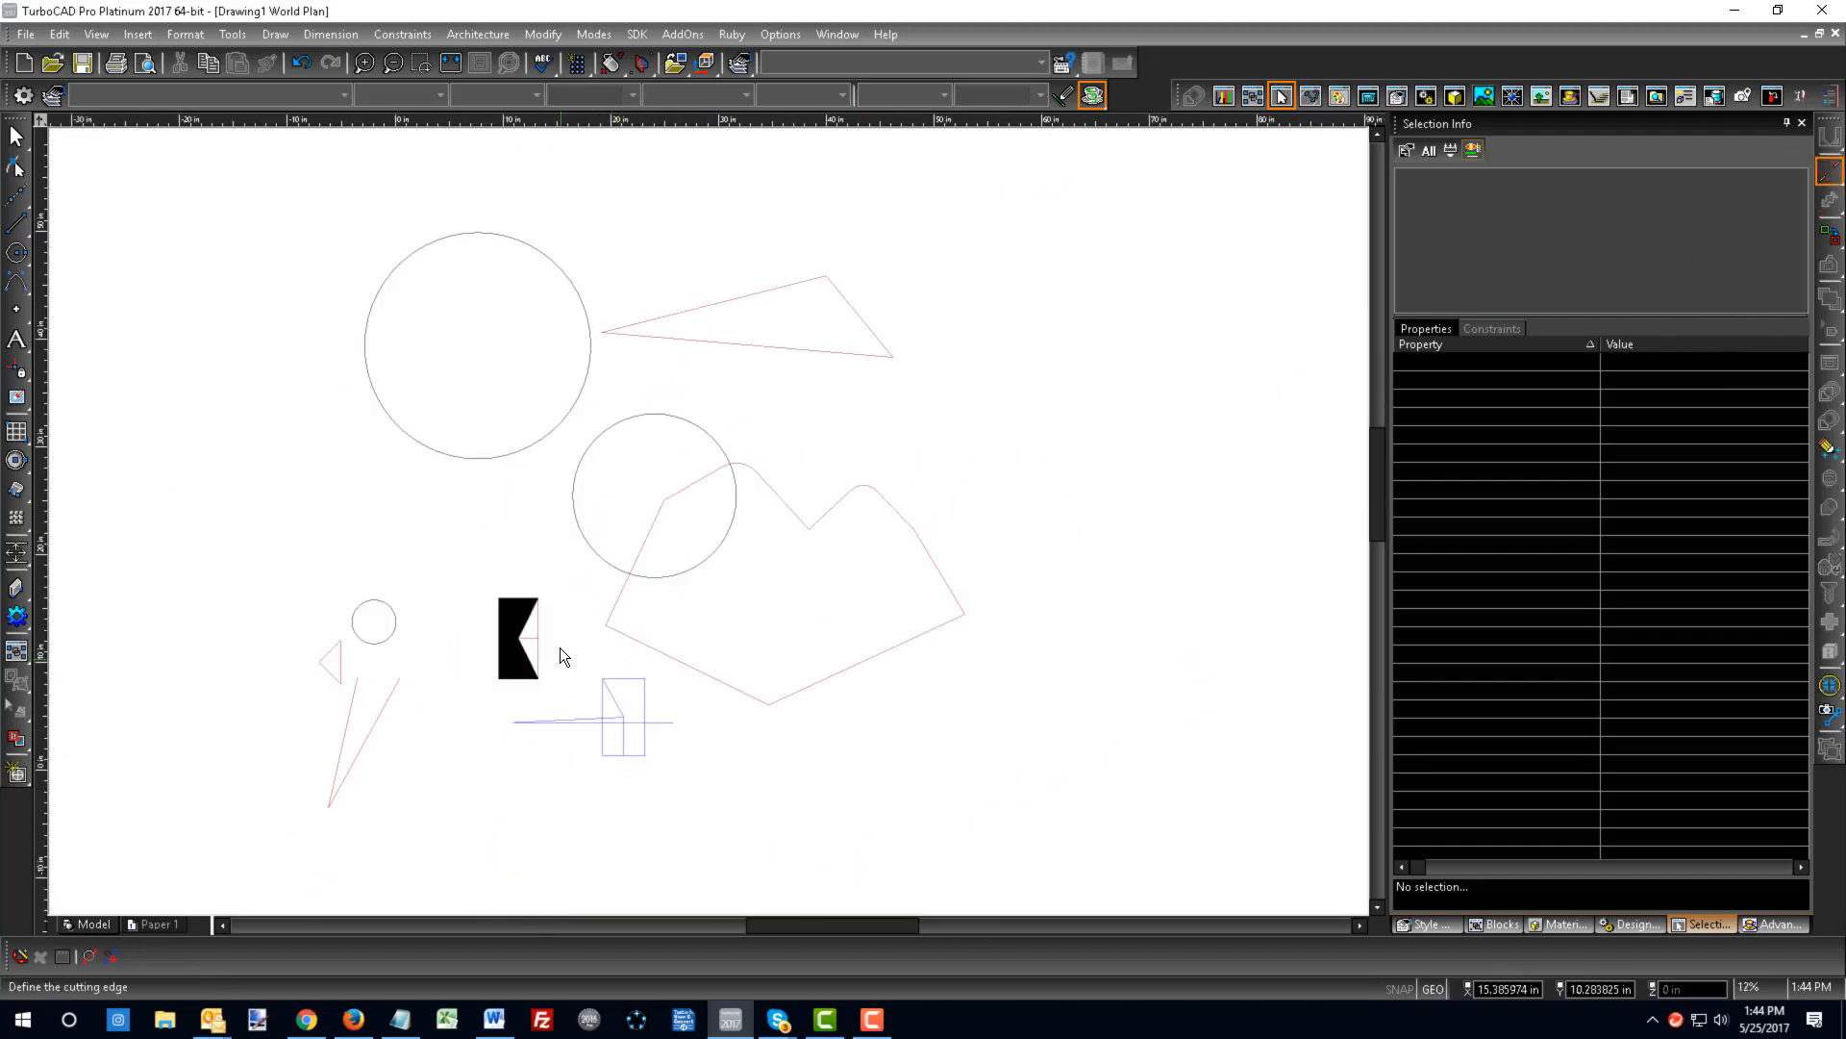
scroll(611, 749, up, 4)
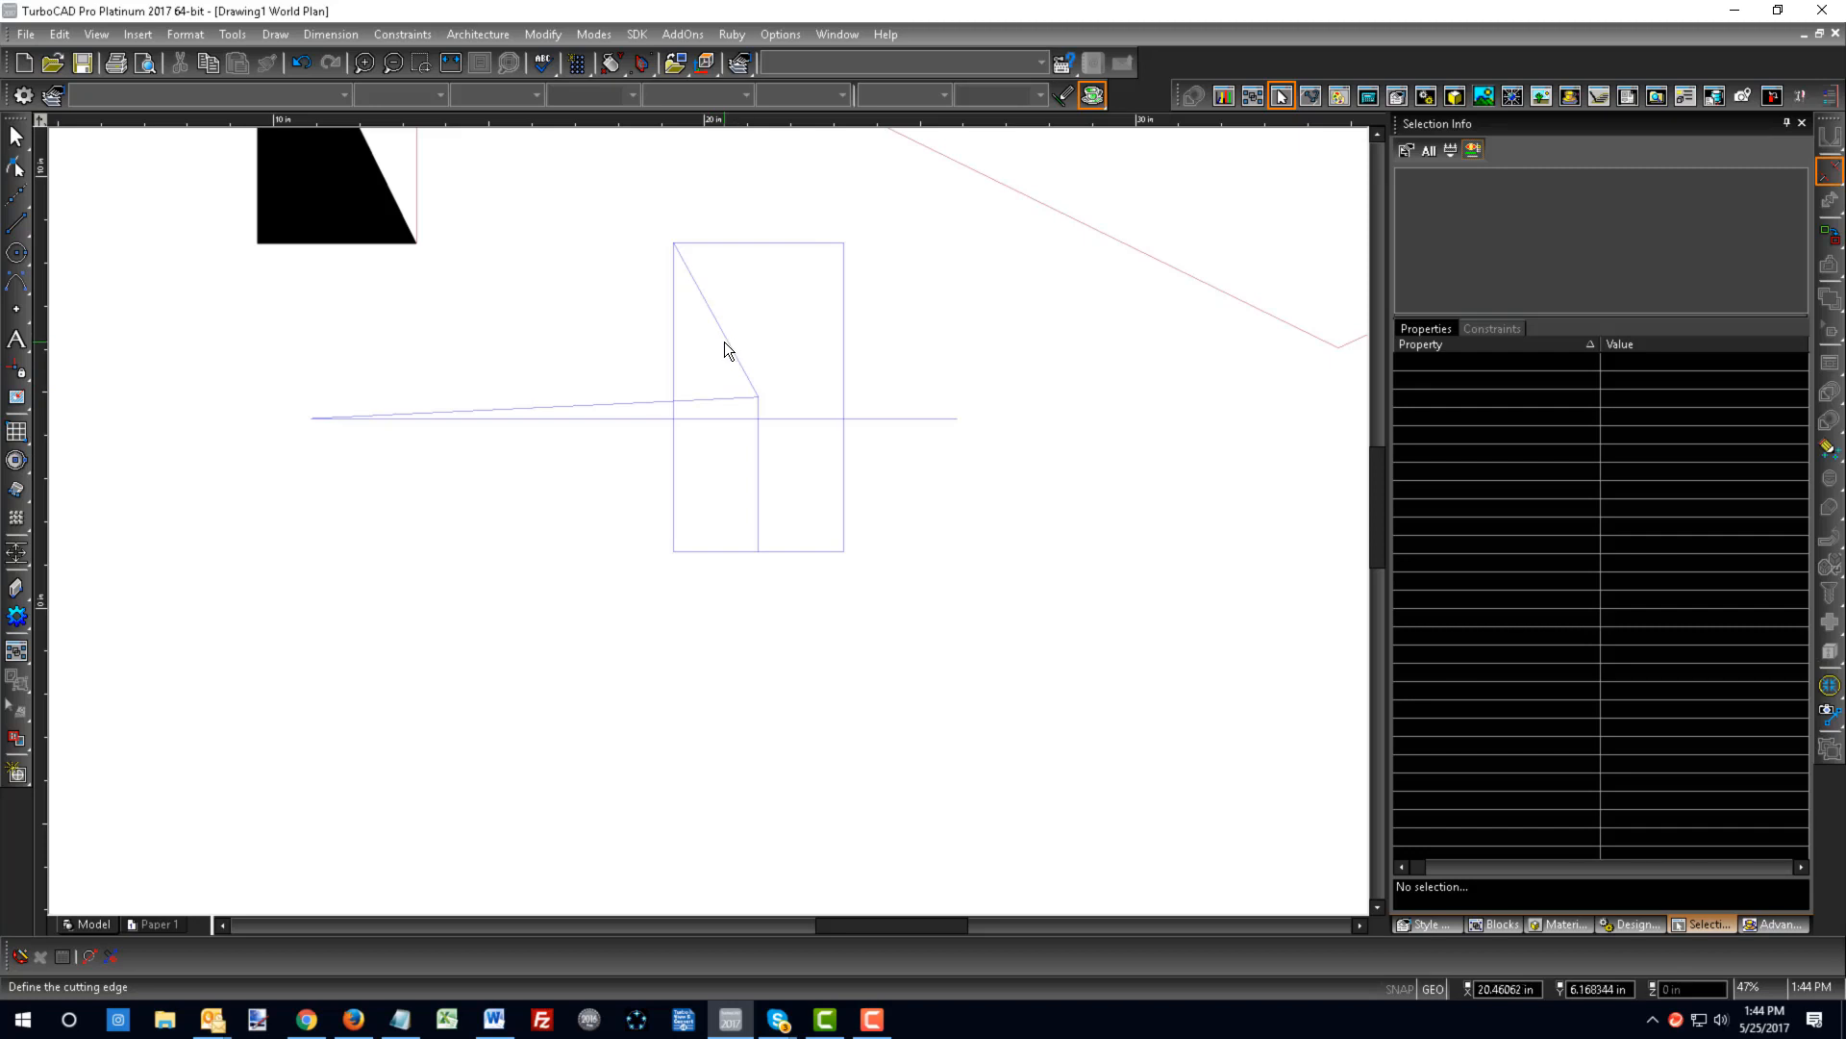
click(725, 419)
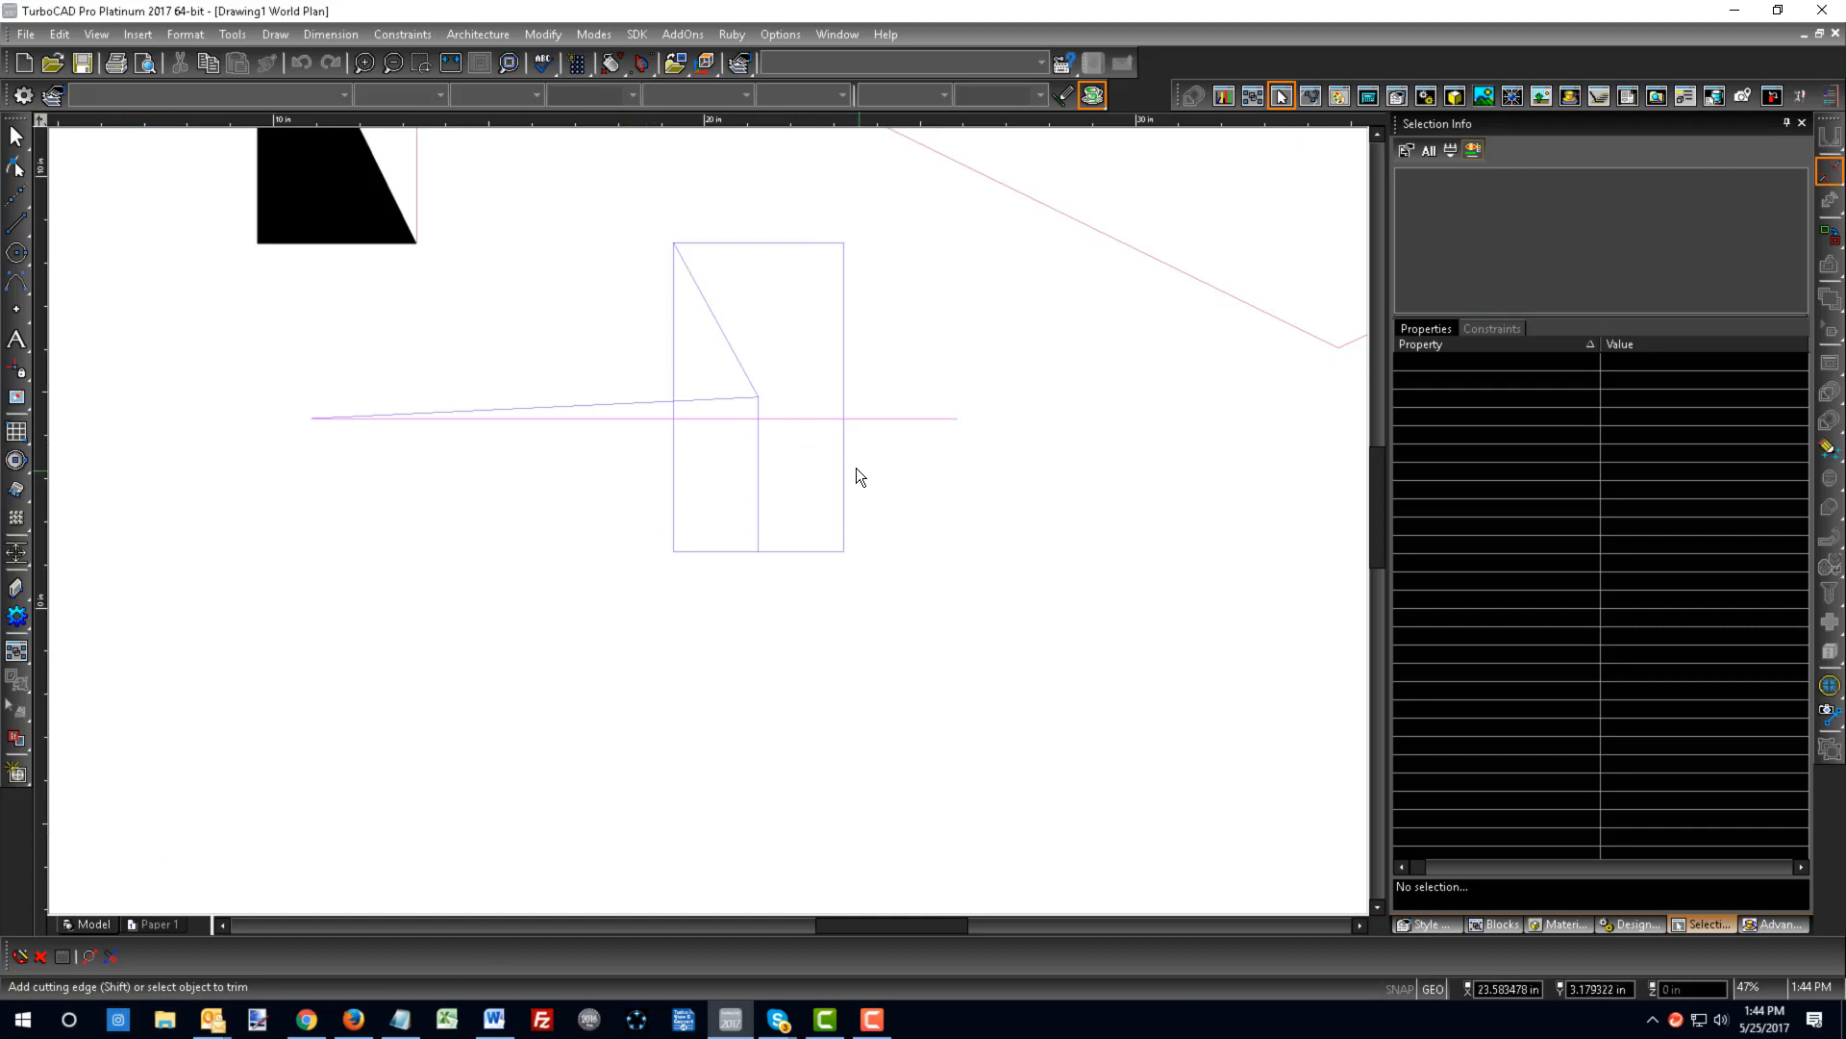
click(758, 454)
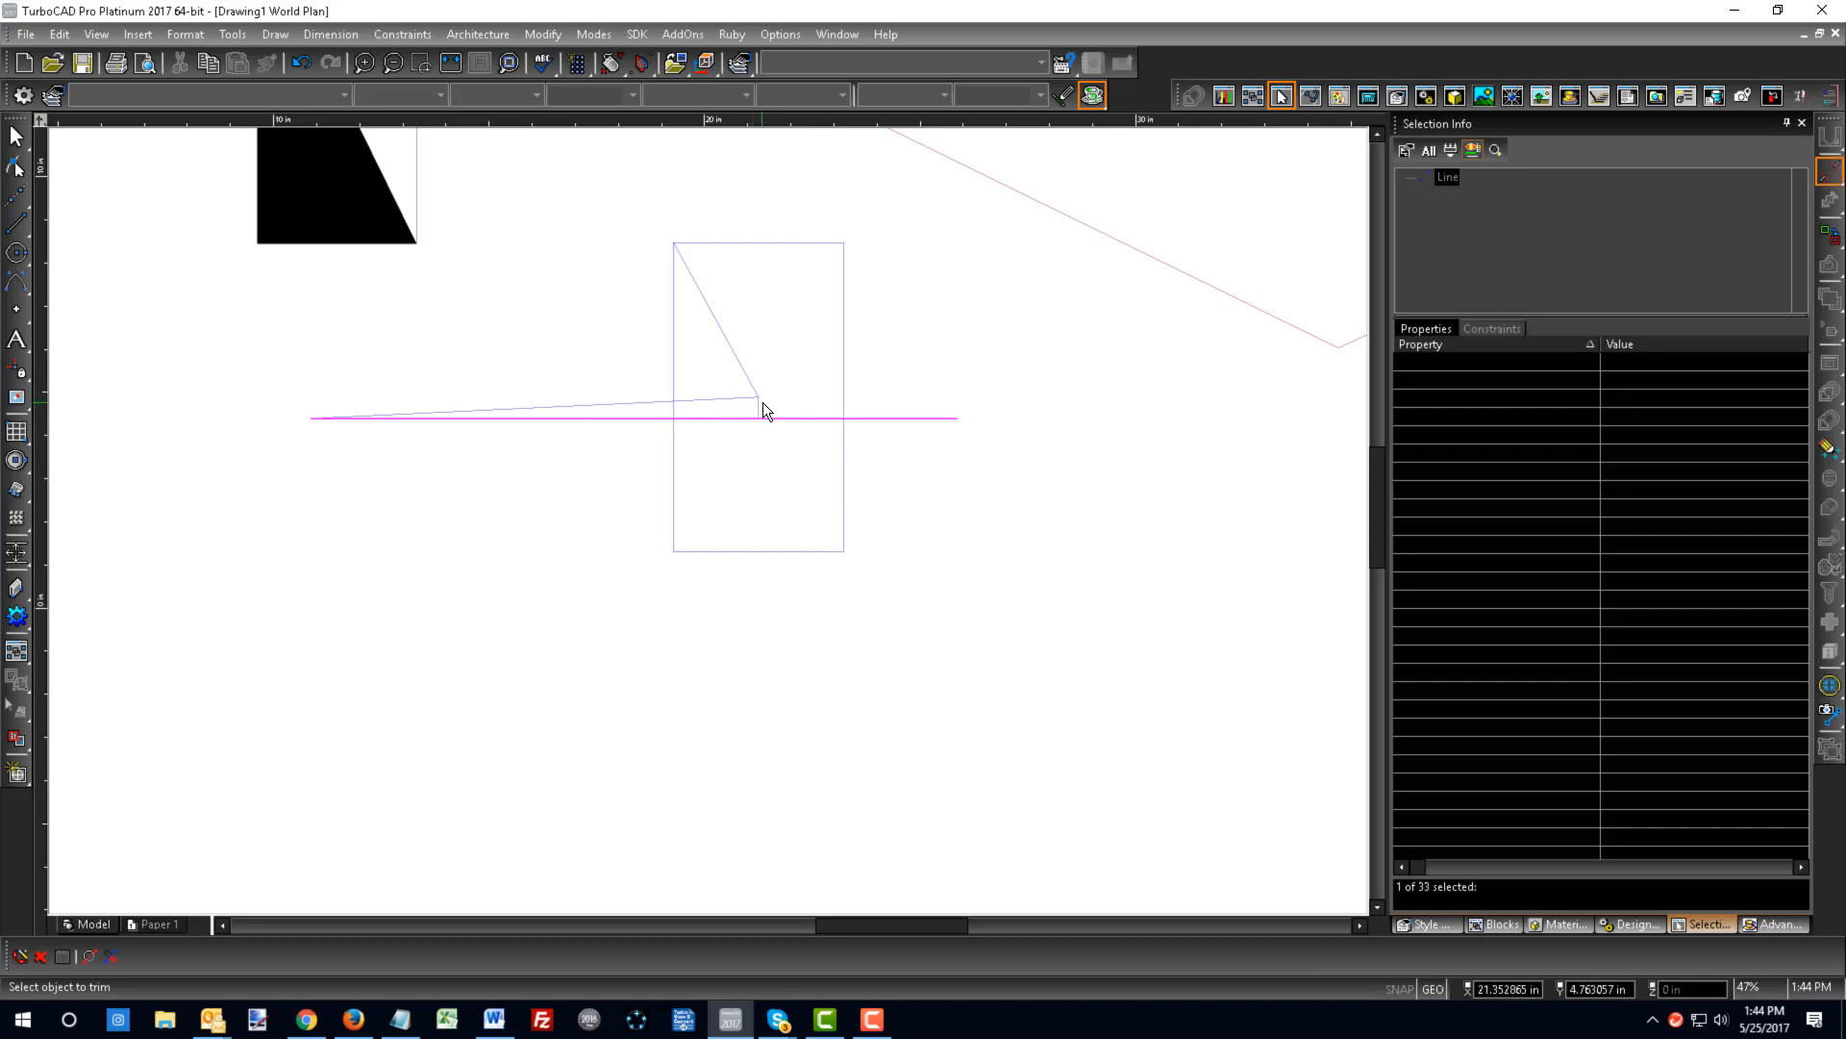
right_click(770, 402)
click(786, 420)
key(Escape)
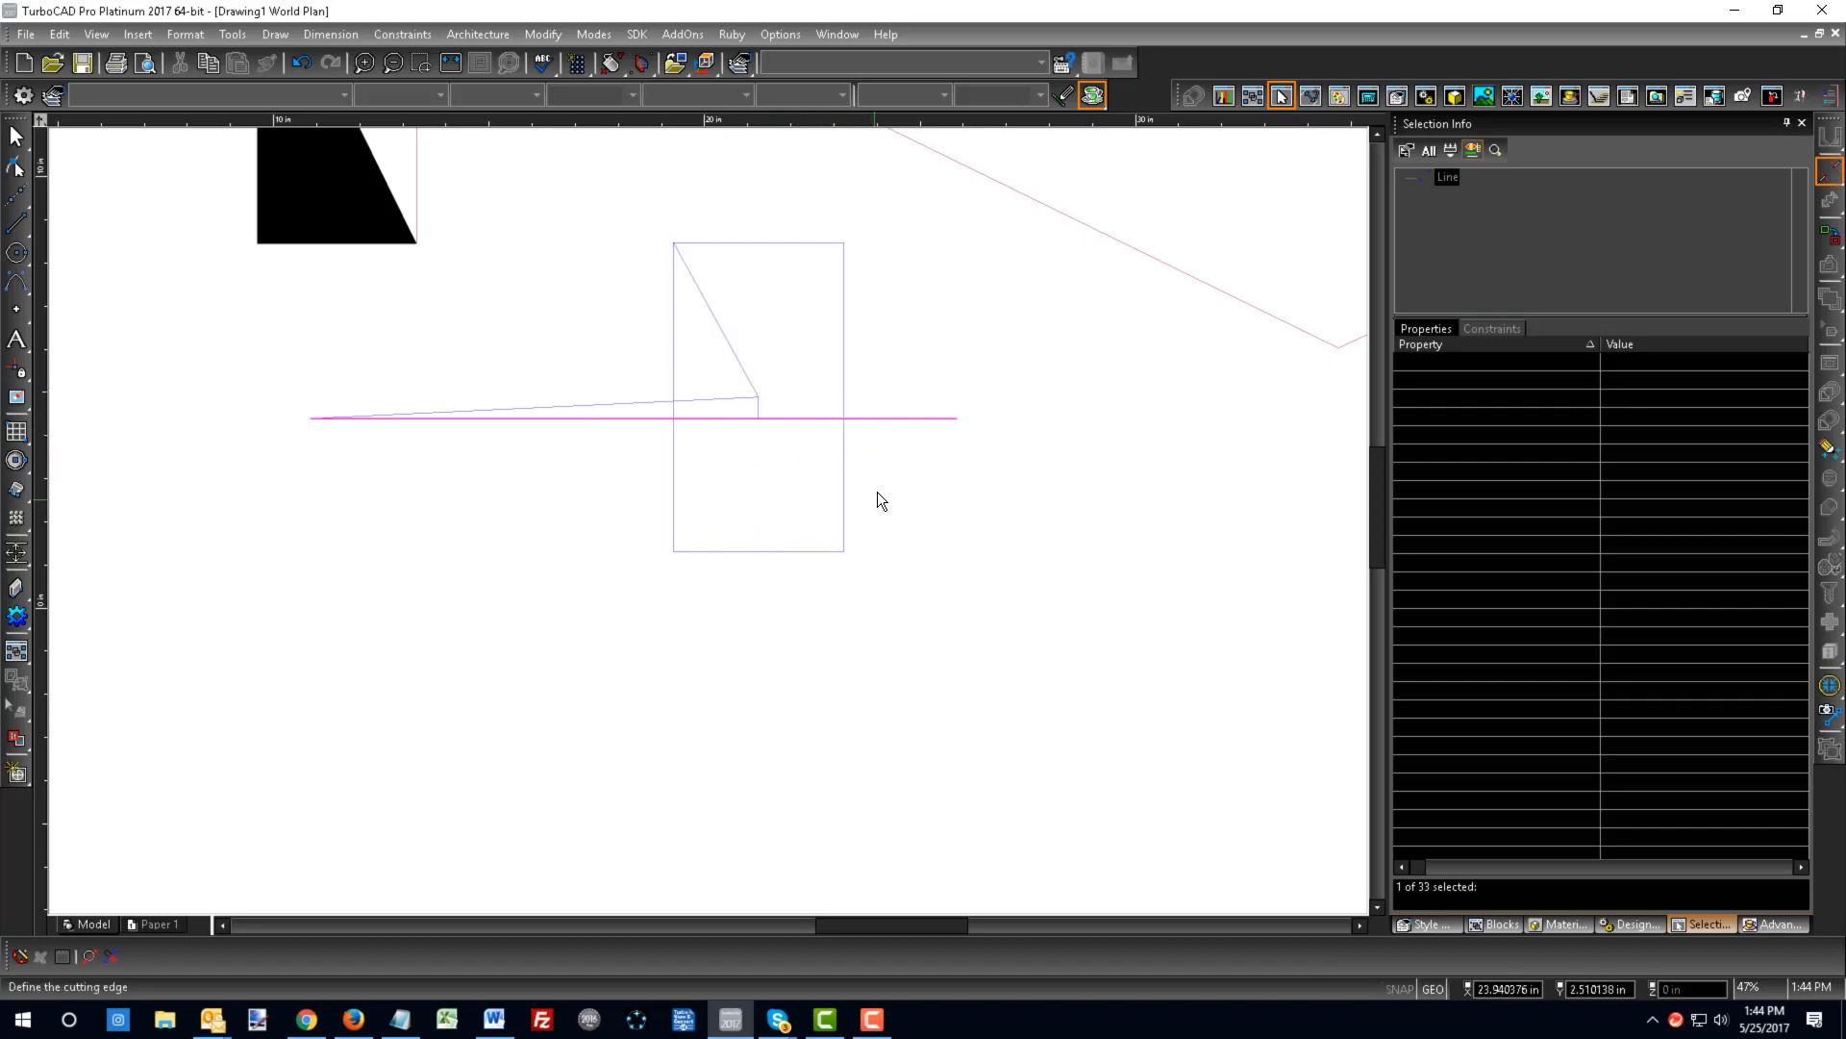
- Draw two roughly parallel, slightly sloped lines across the medium circle and the upper-left side of the large polyline
scroll(706, 528, down, 5)
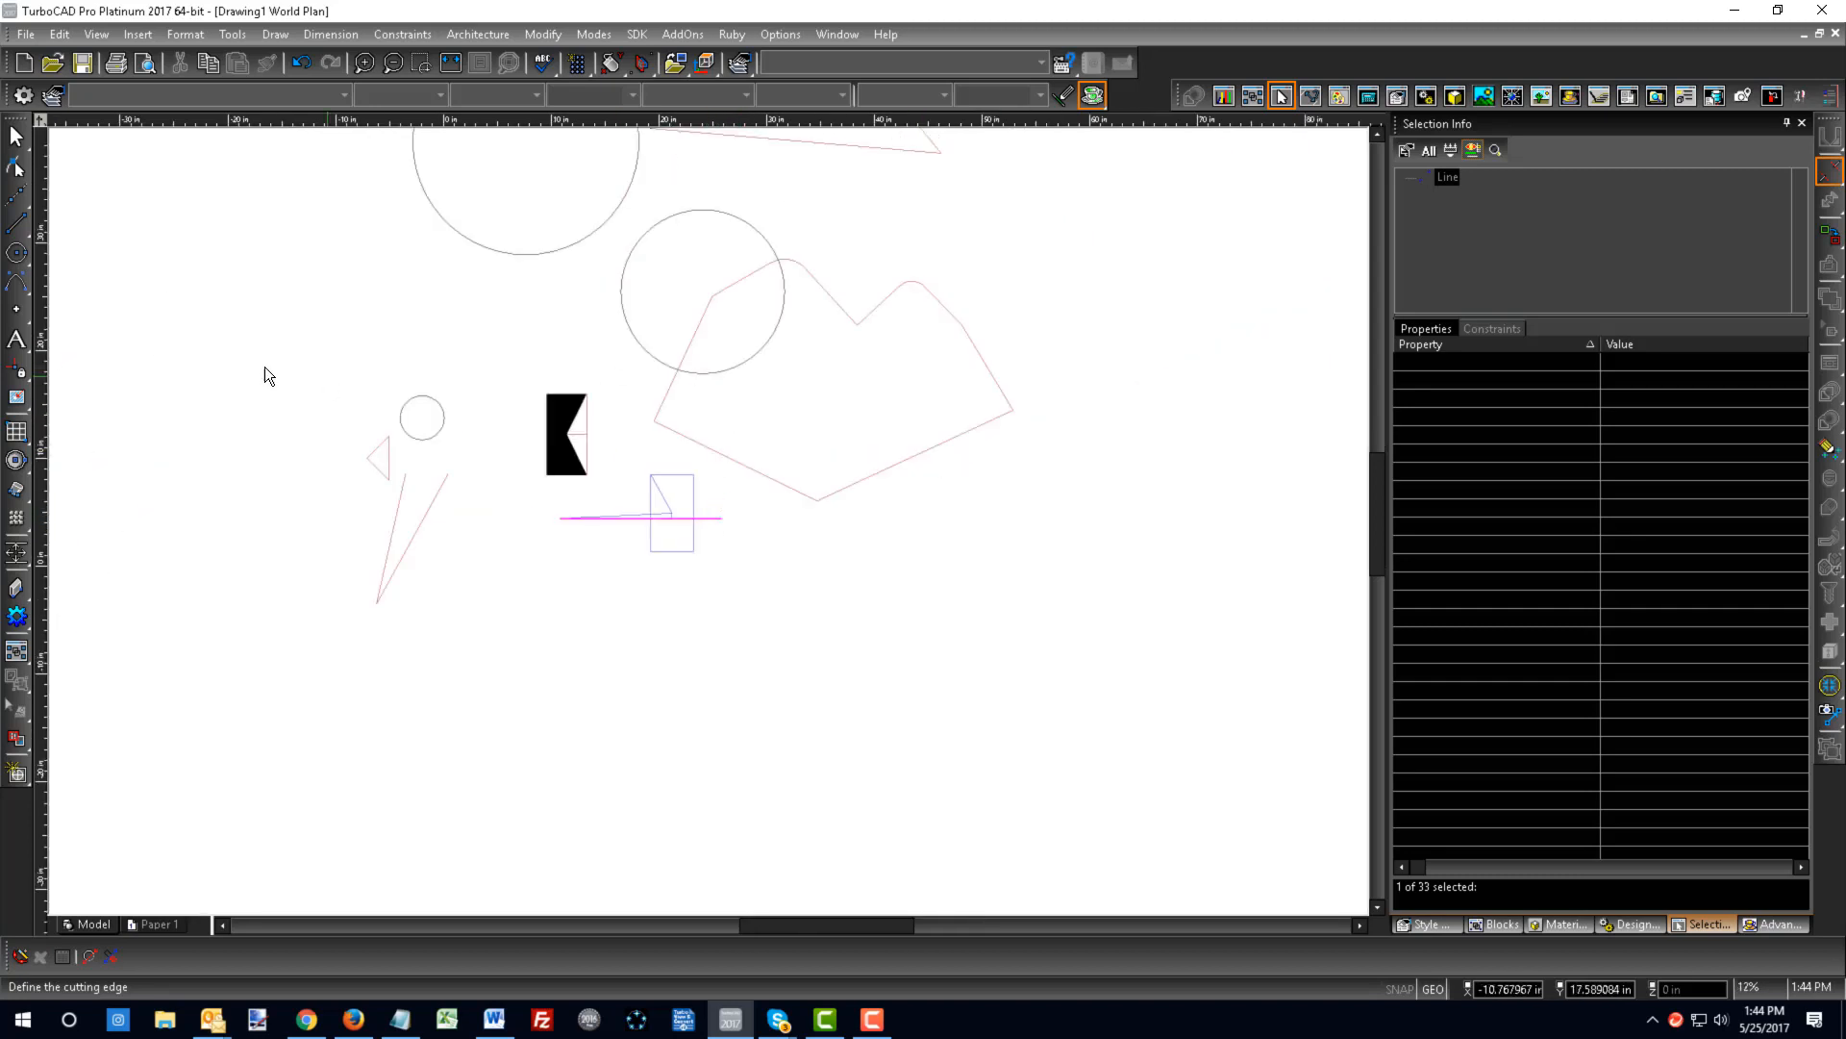
click(16, 222)
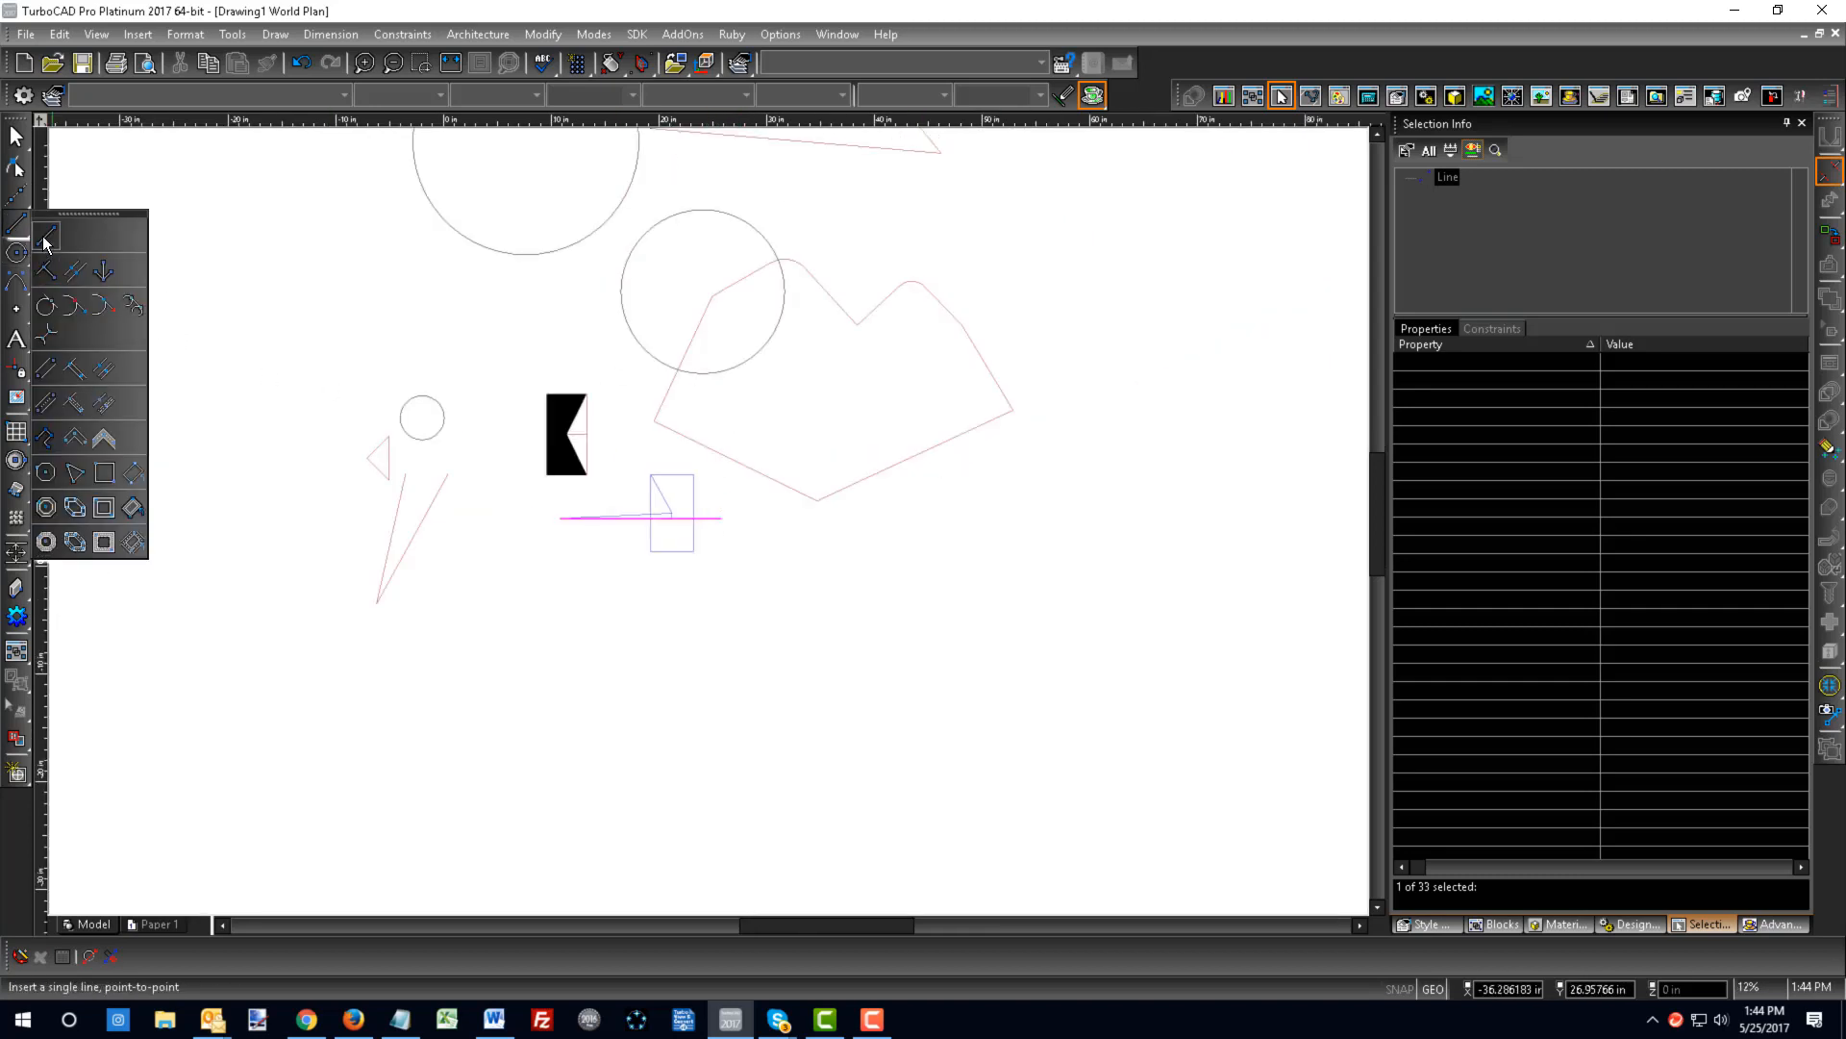
click(45, 237)
click(536, 292)
click(861, 332)
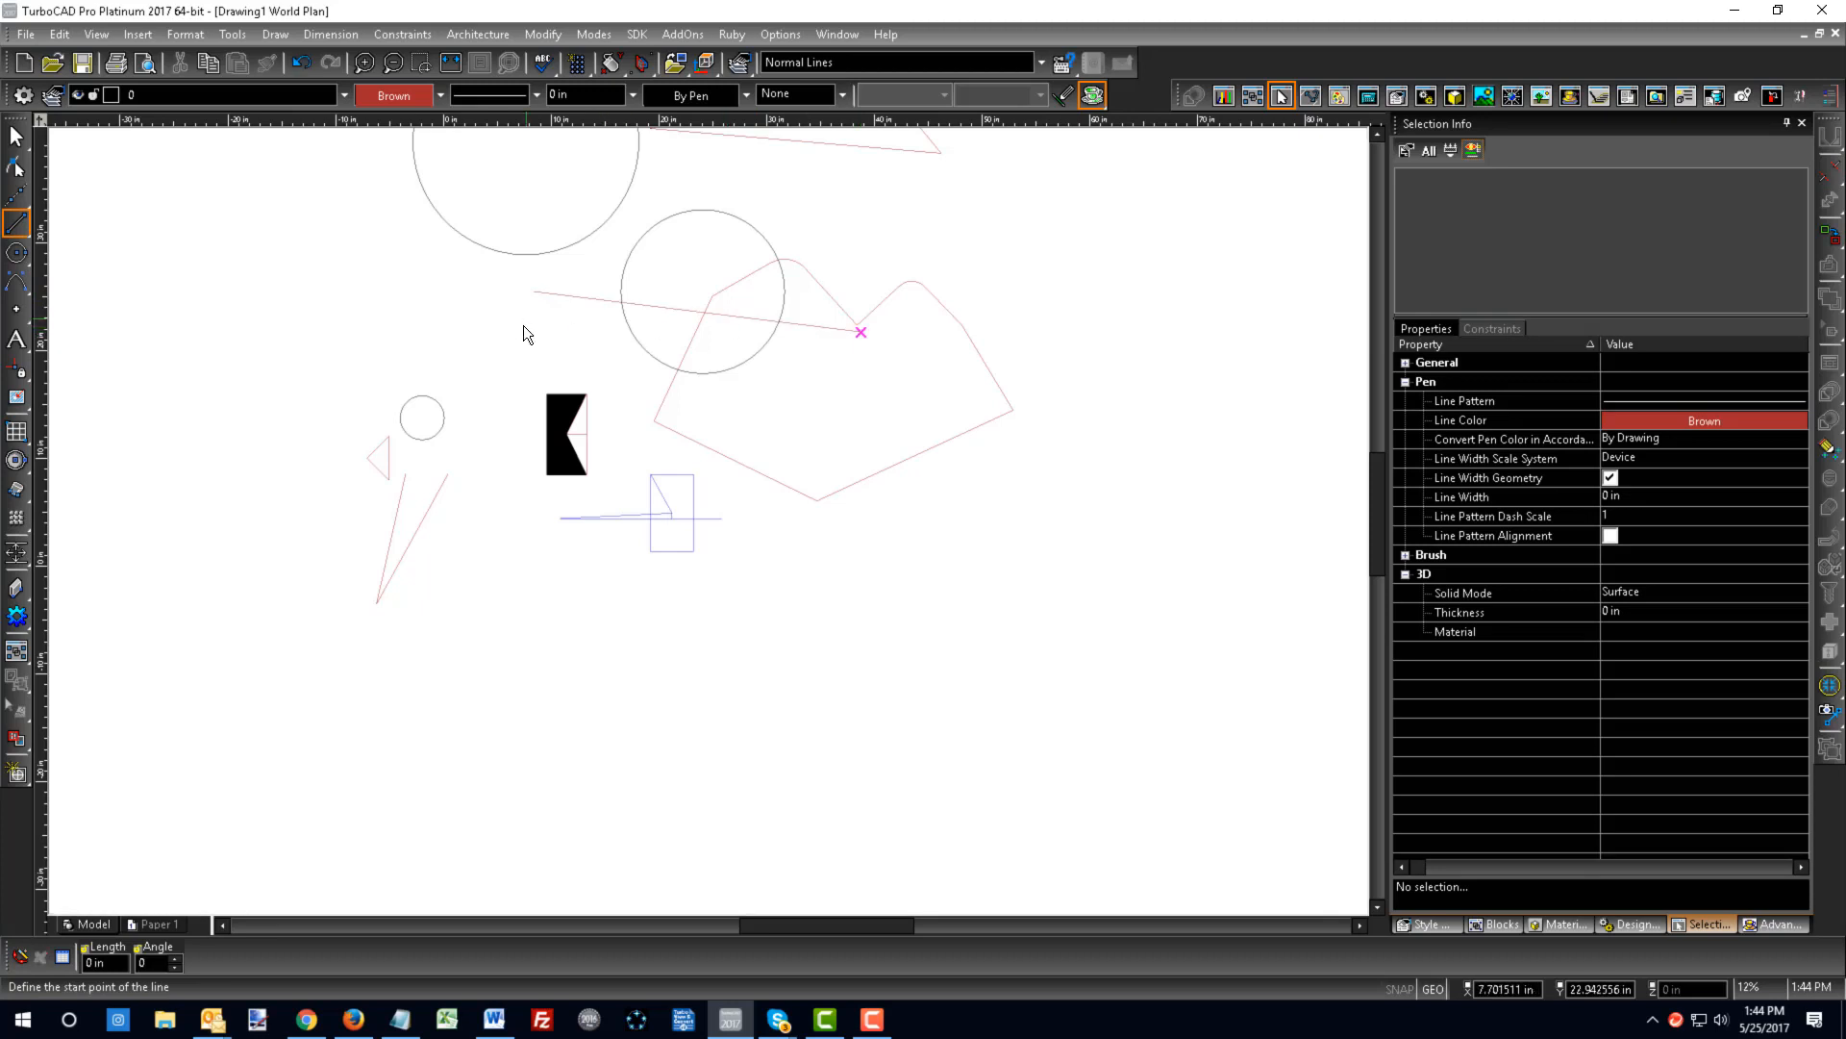
click(555, 336)
click(850, 379)
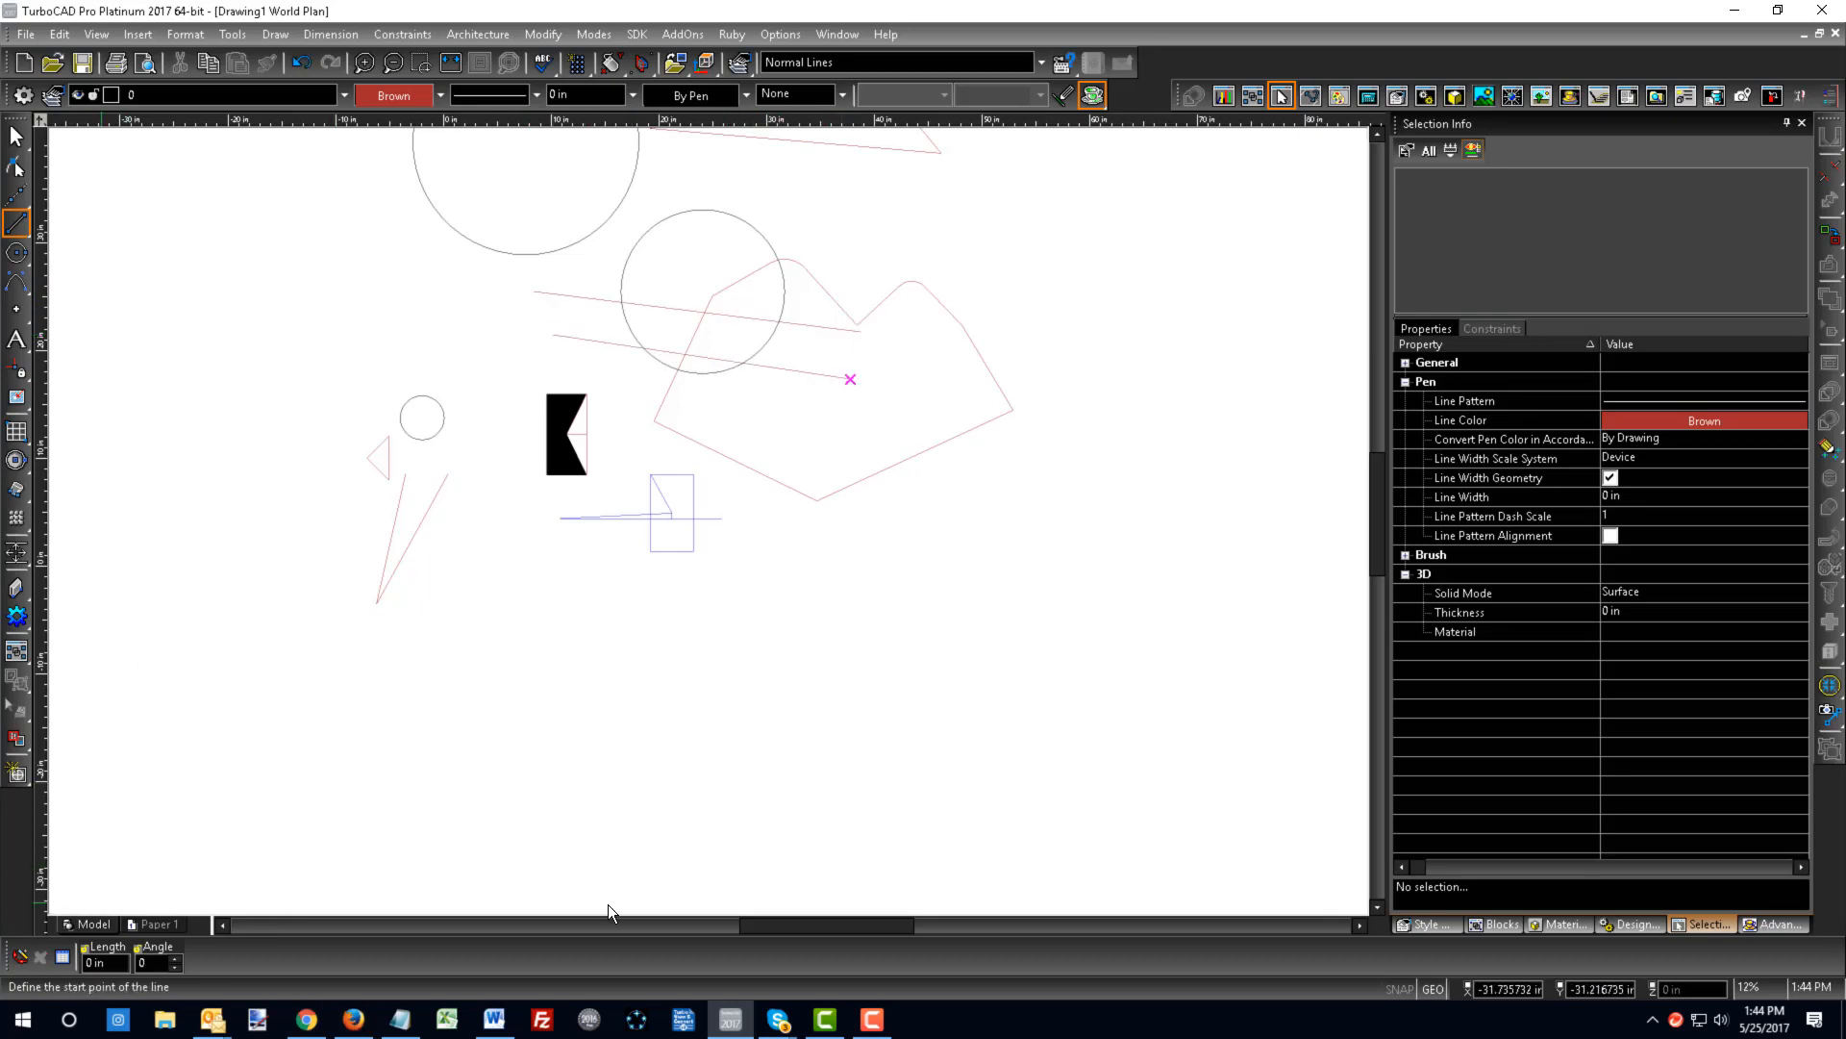
- Trim away the portions of the circle and polyline between the two sloped lines, using both lines as cutting edges
click(1830, 170)
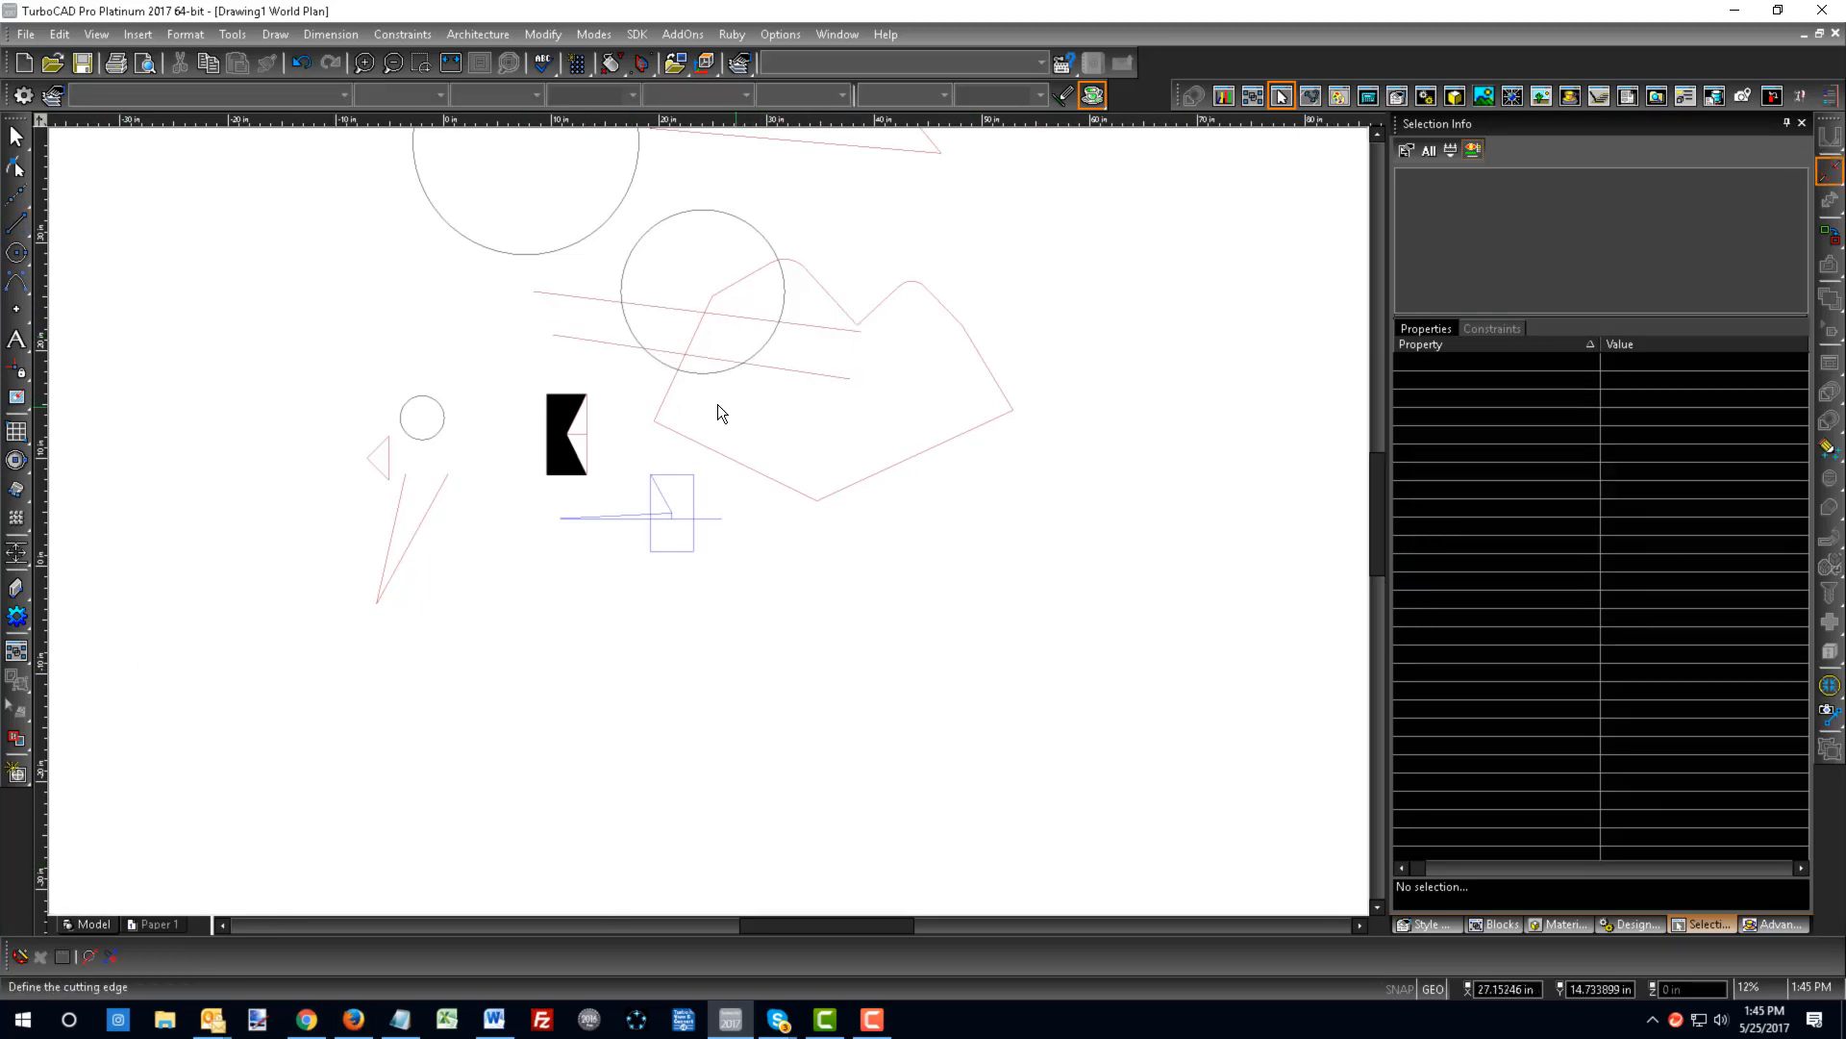
scroll(719, 405, up, 2)
click(633, 375)
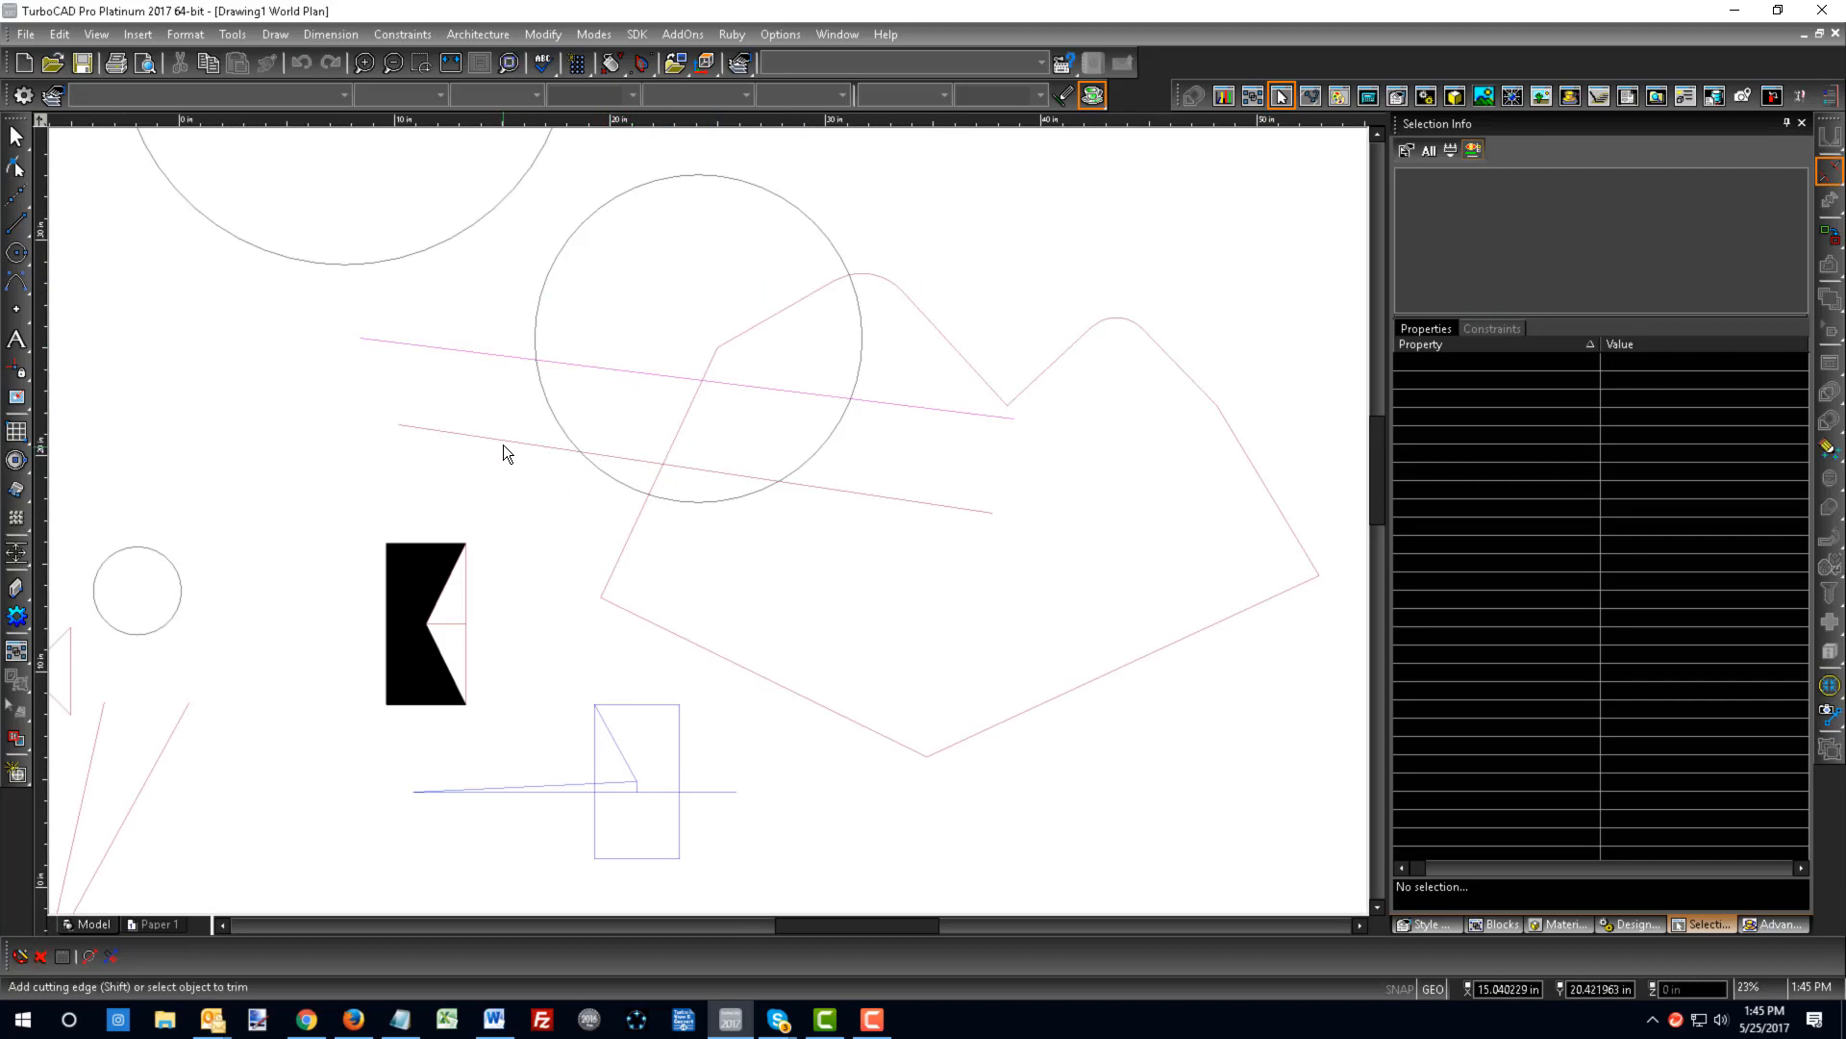
click(546, 400)
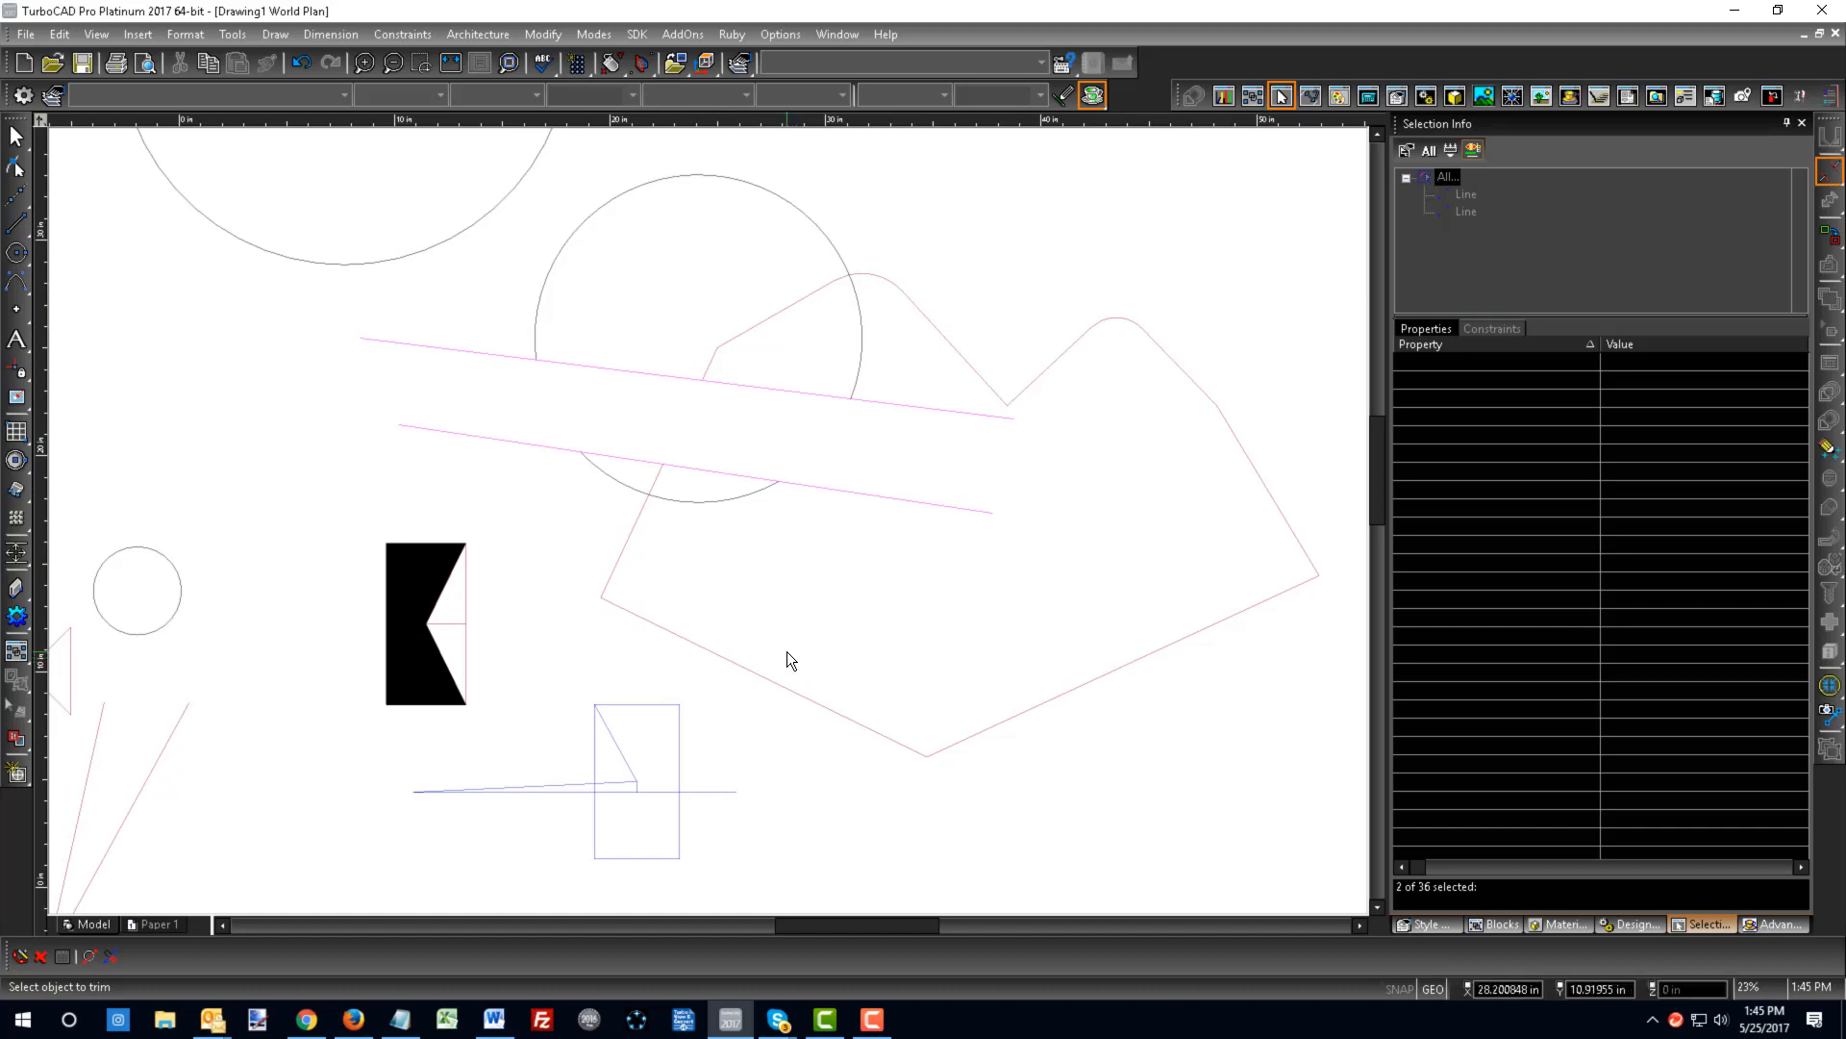
key(Escape)
- Draw a rectangle about 37 in by 37 in in the empty area to the right of the other shapes
scroll(787, 650, down, 5)
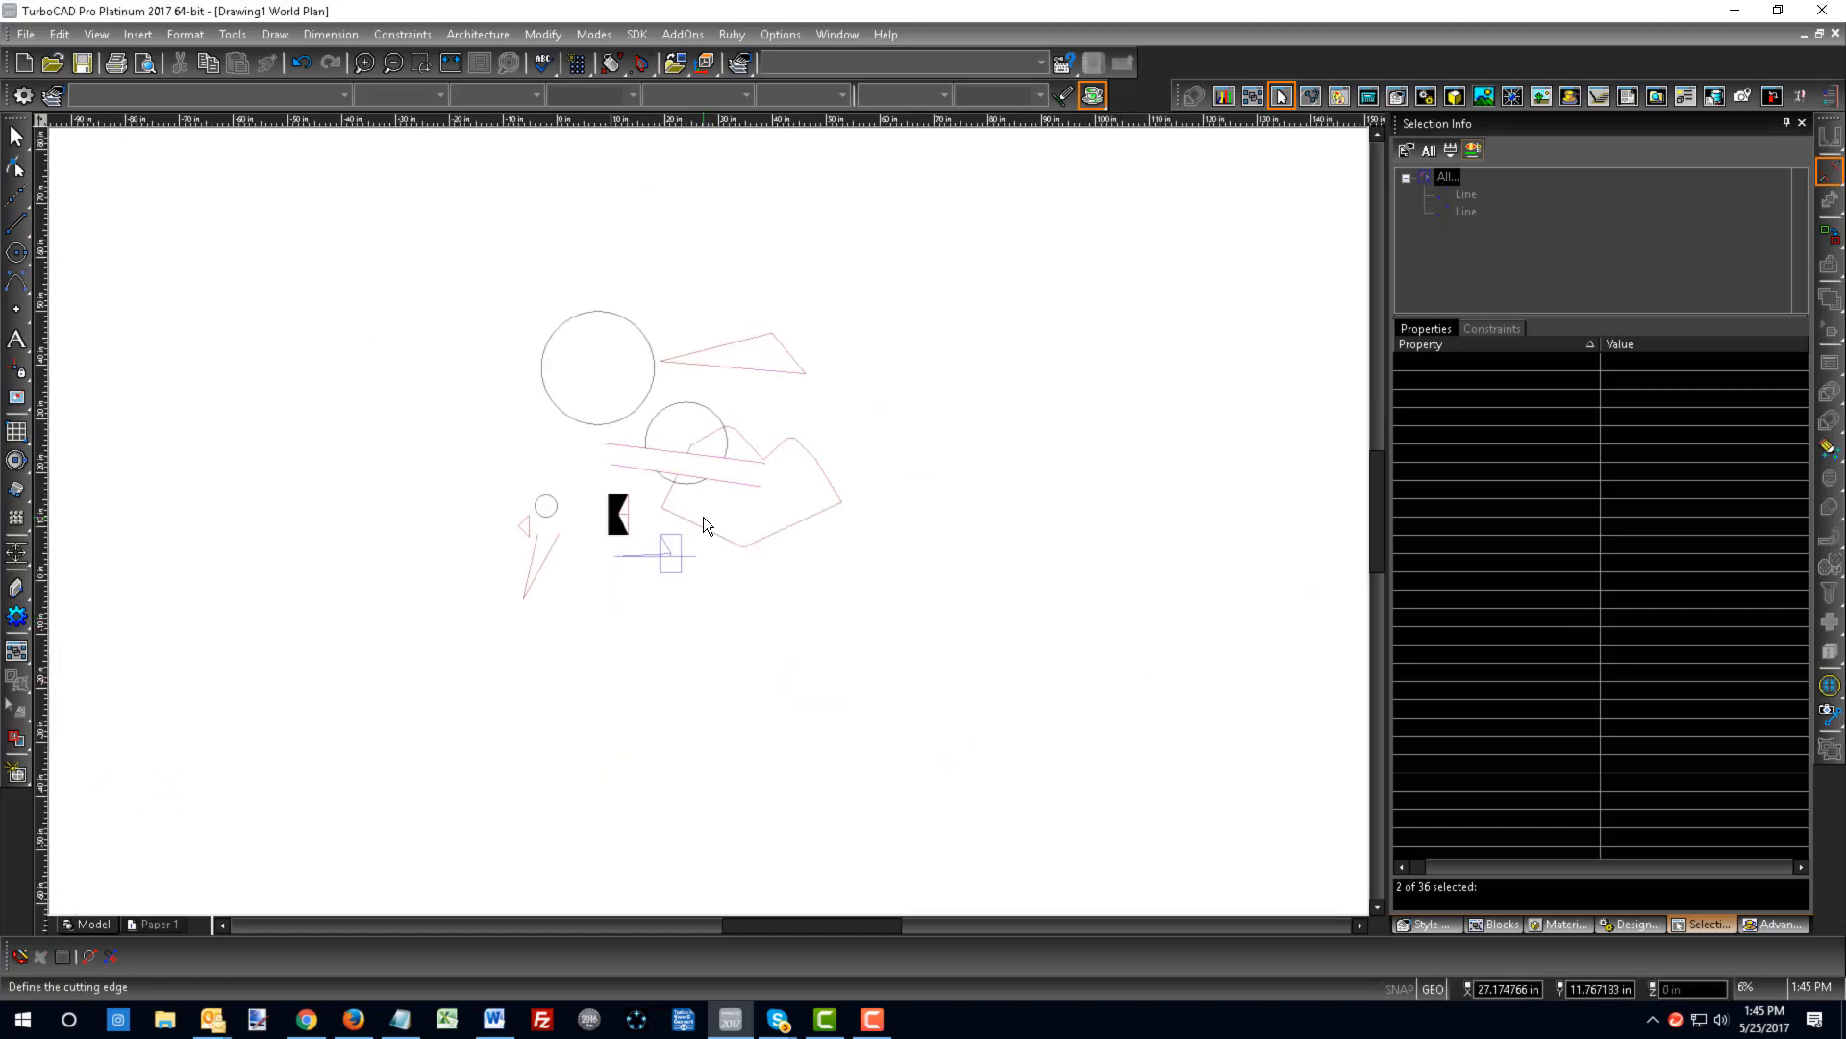
click(23, 223)
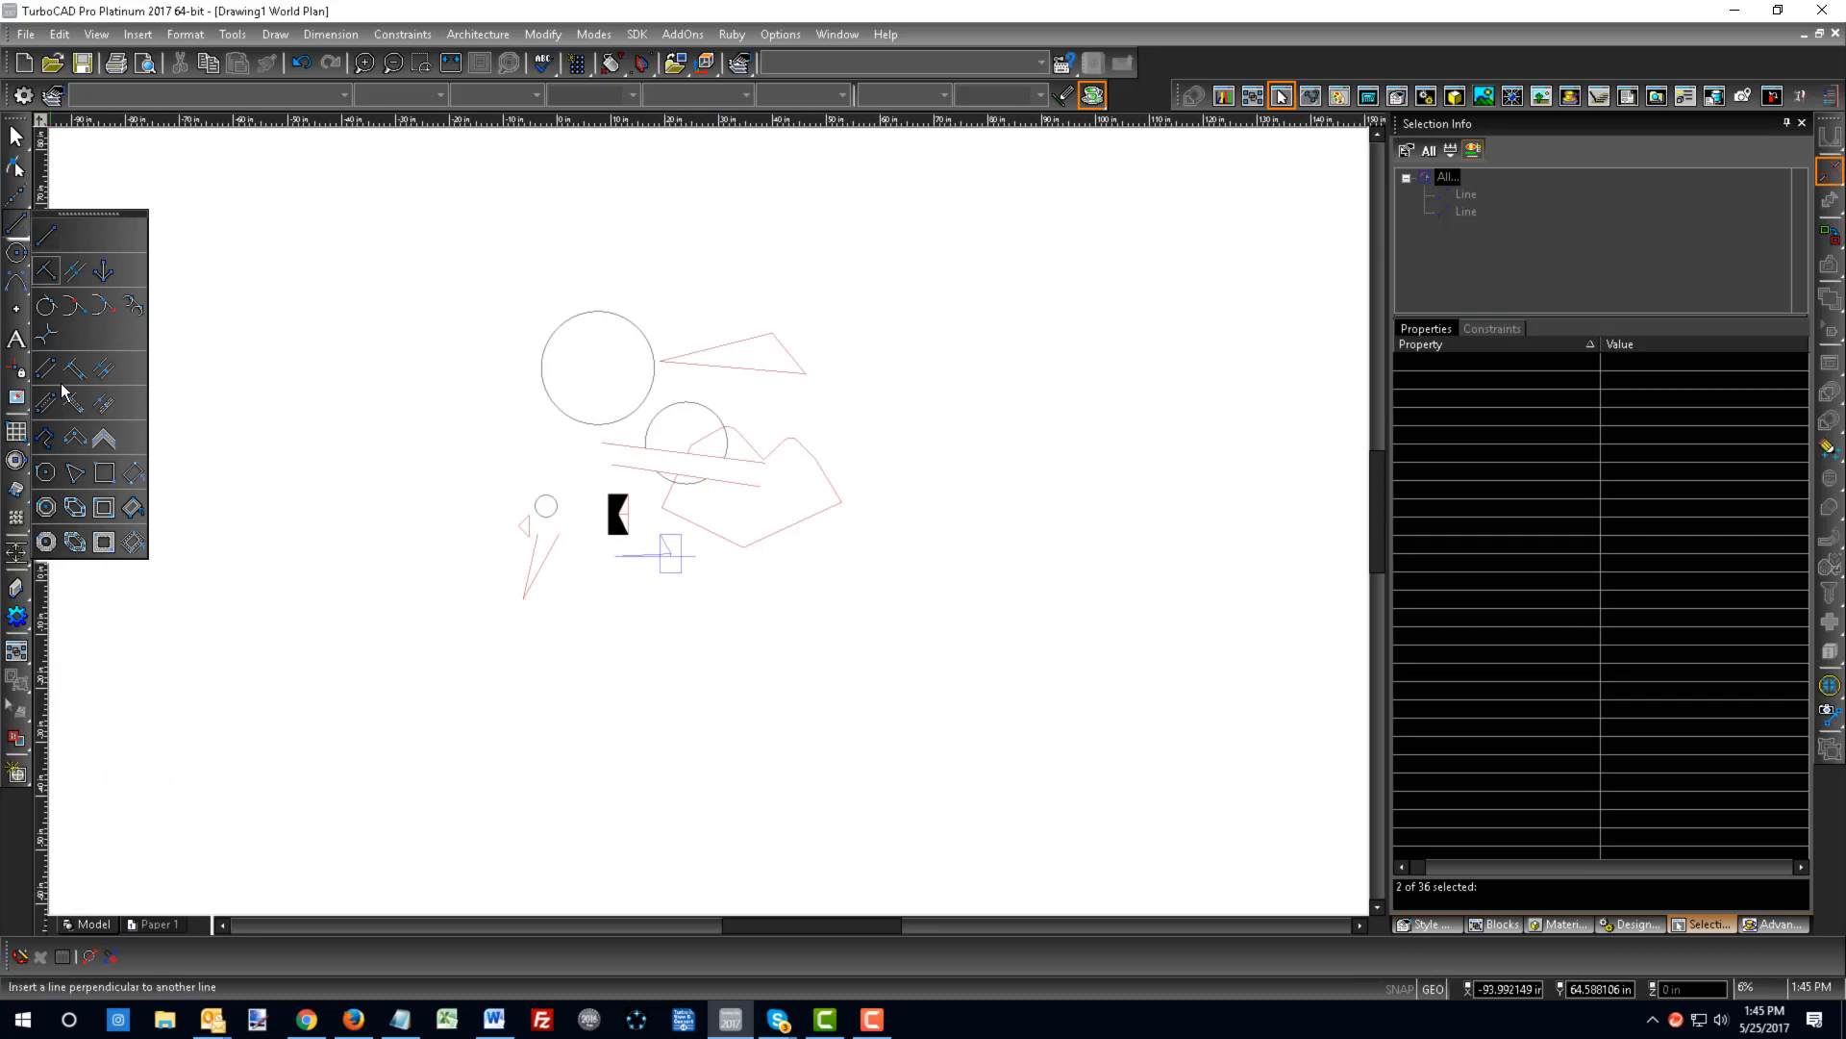
click(103, 473)
click(915, 275)
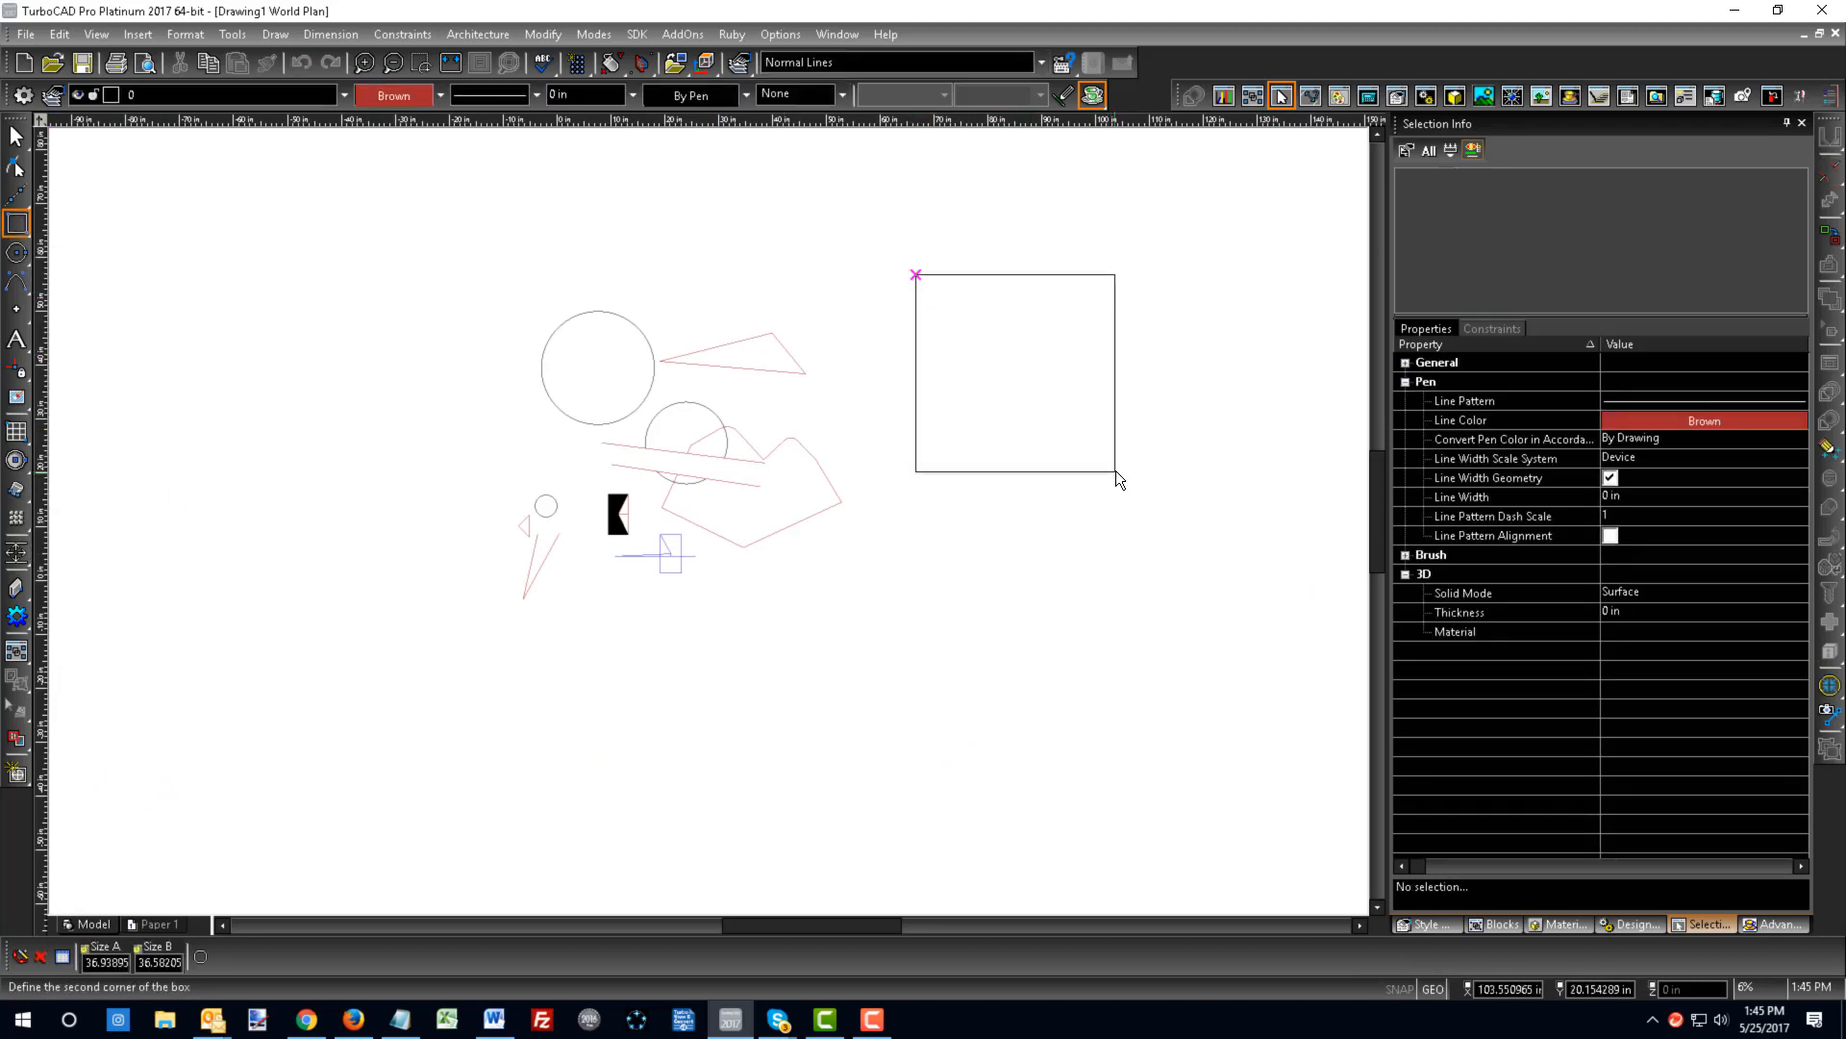
click(1116, 471)
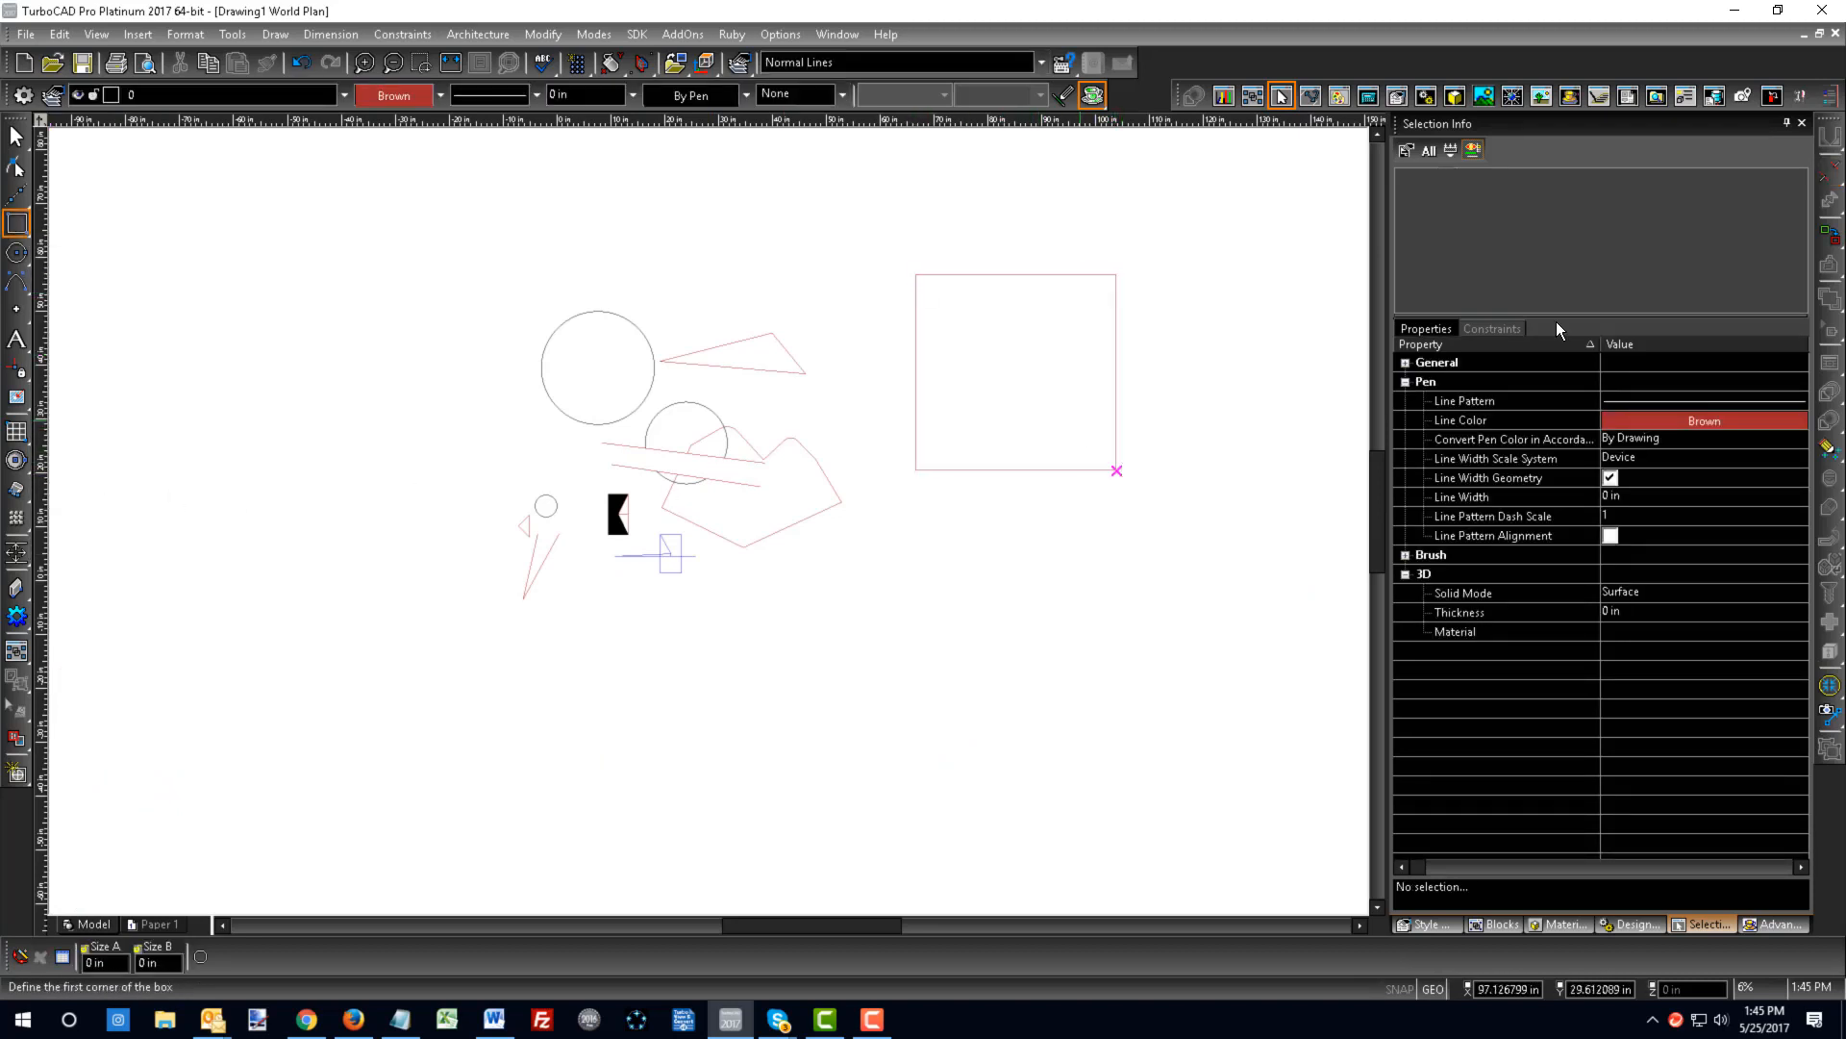
- Fillet the upper-left corner of the new rectangle with a 10 in radius
click(1834, 183)
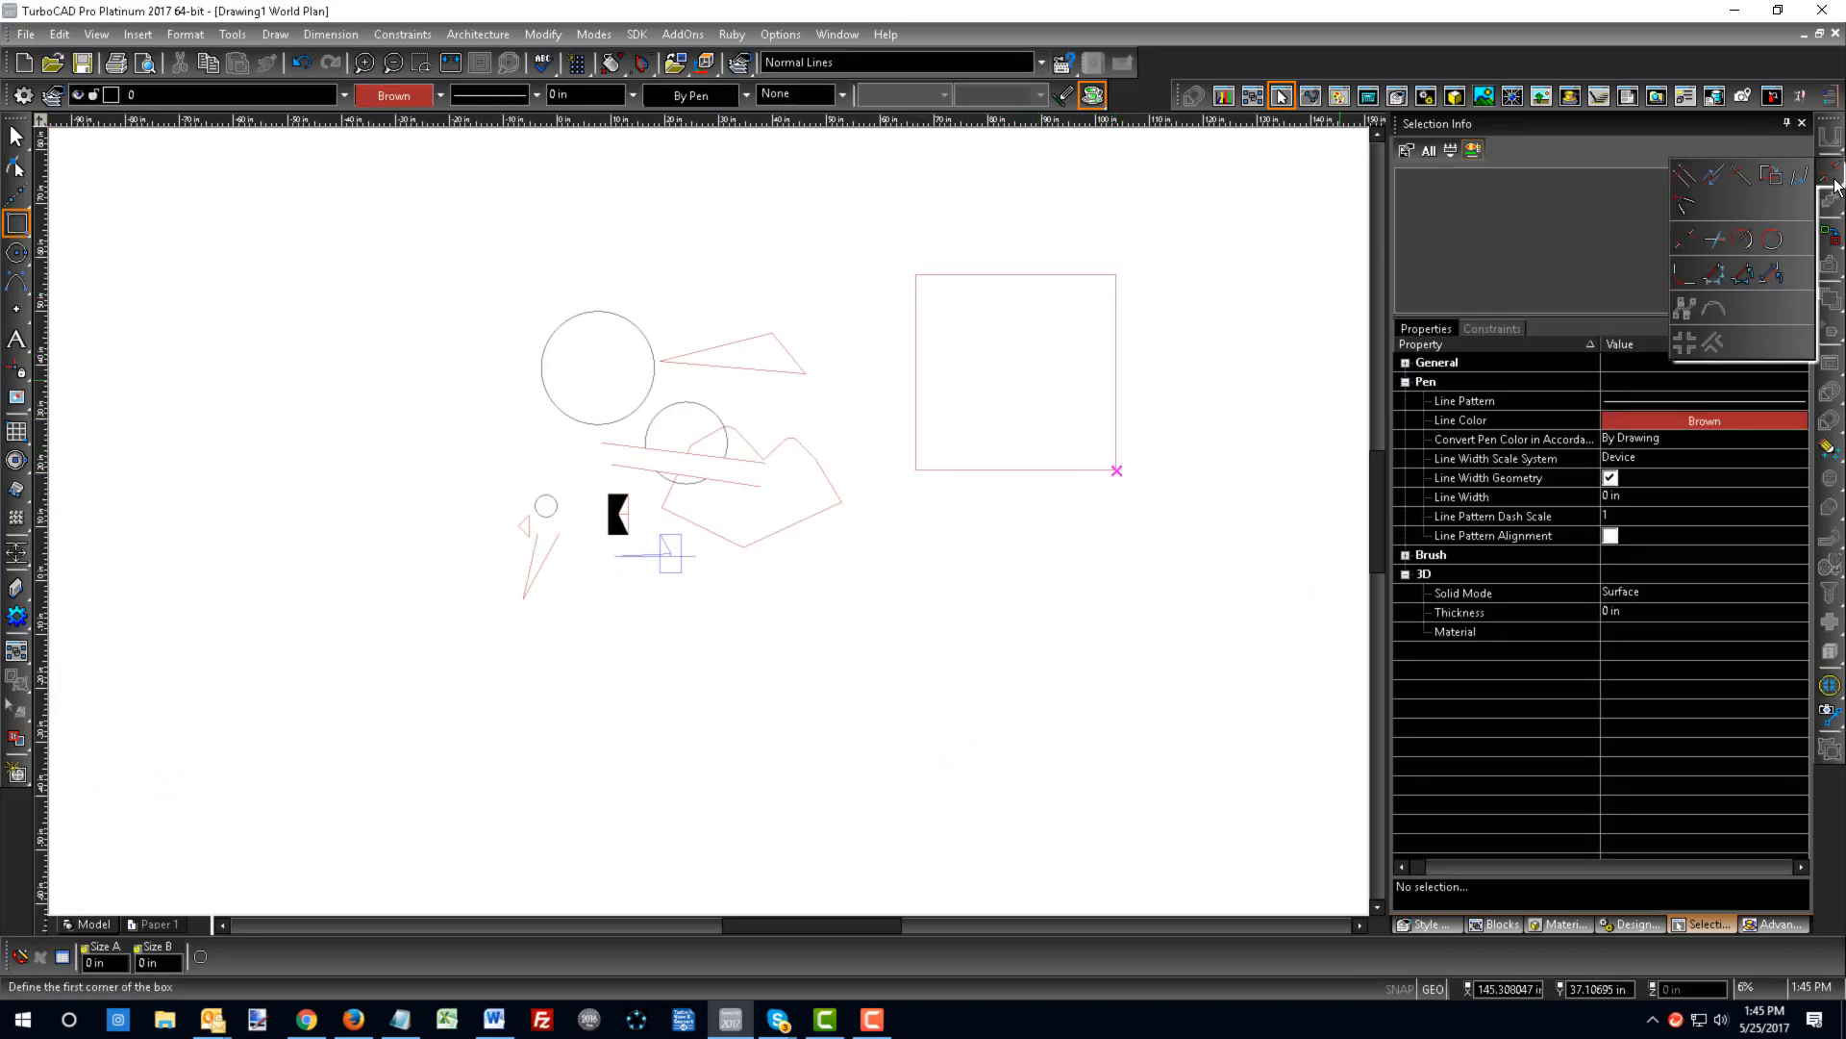
click(1685, 274)
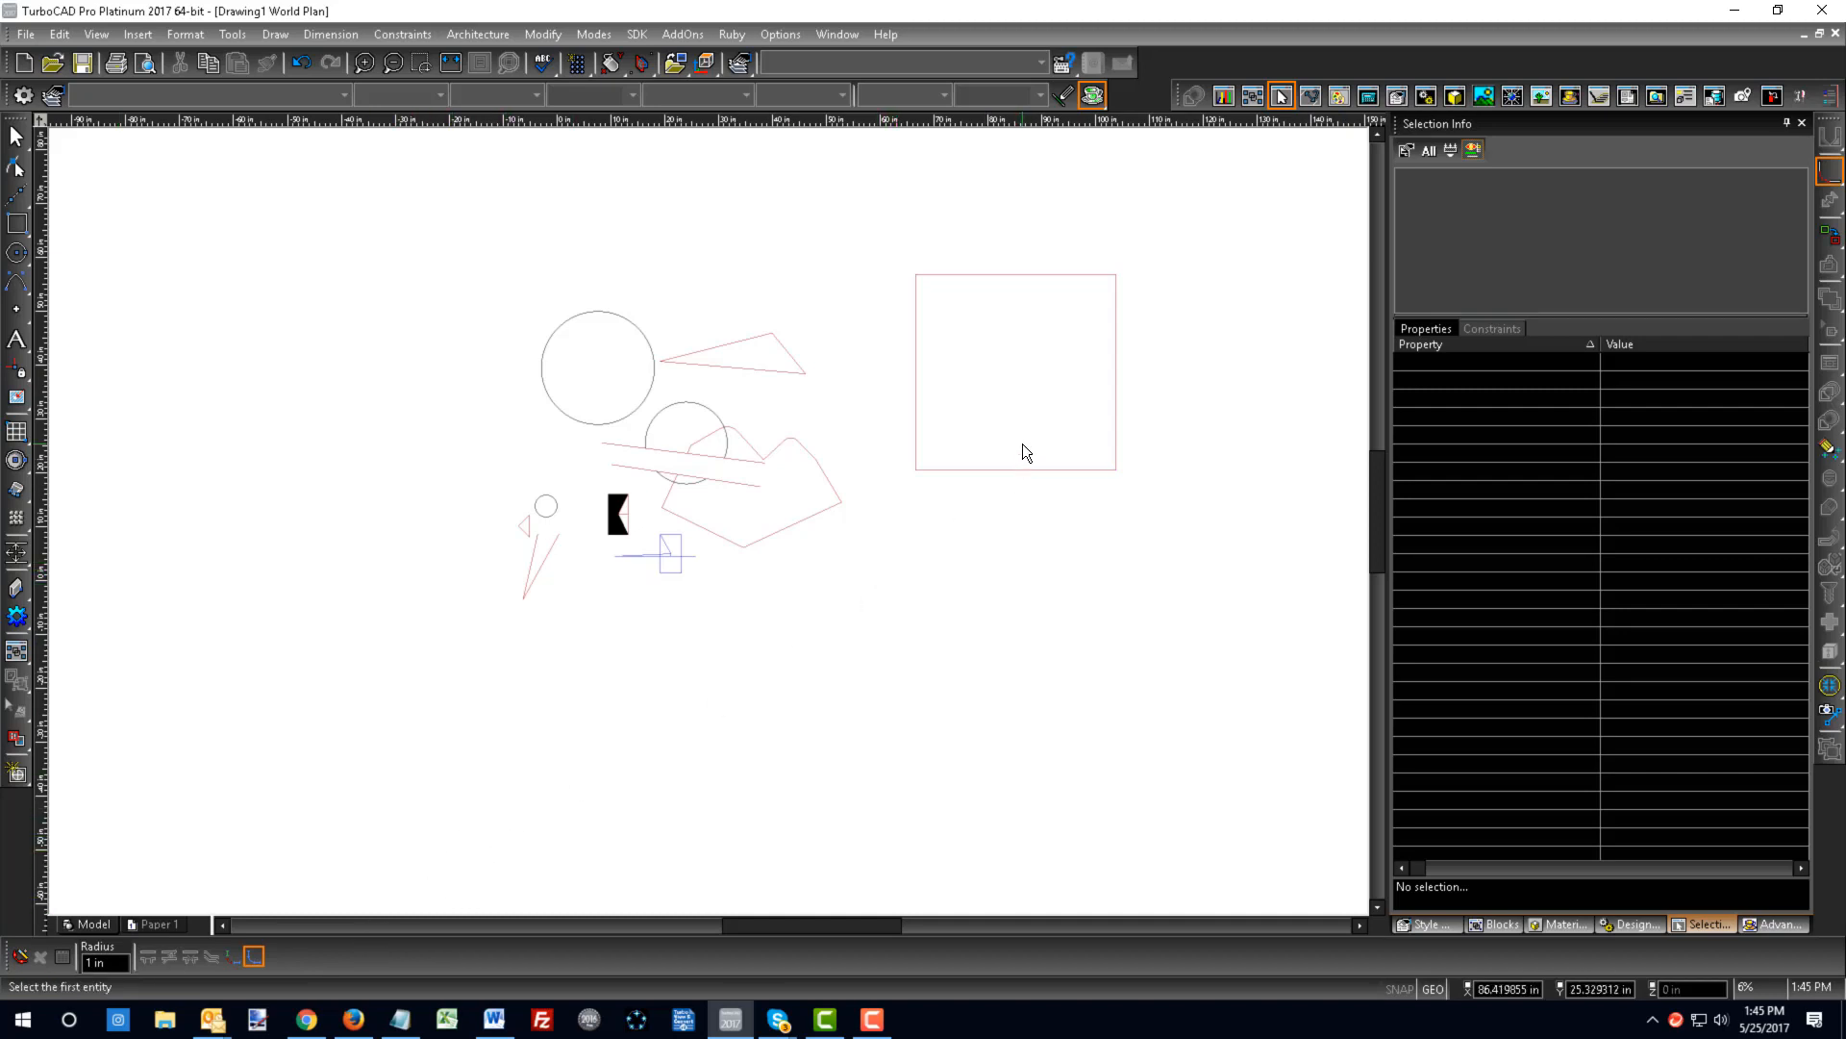
scroll(1029, 429, up, 1)
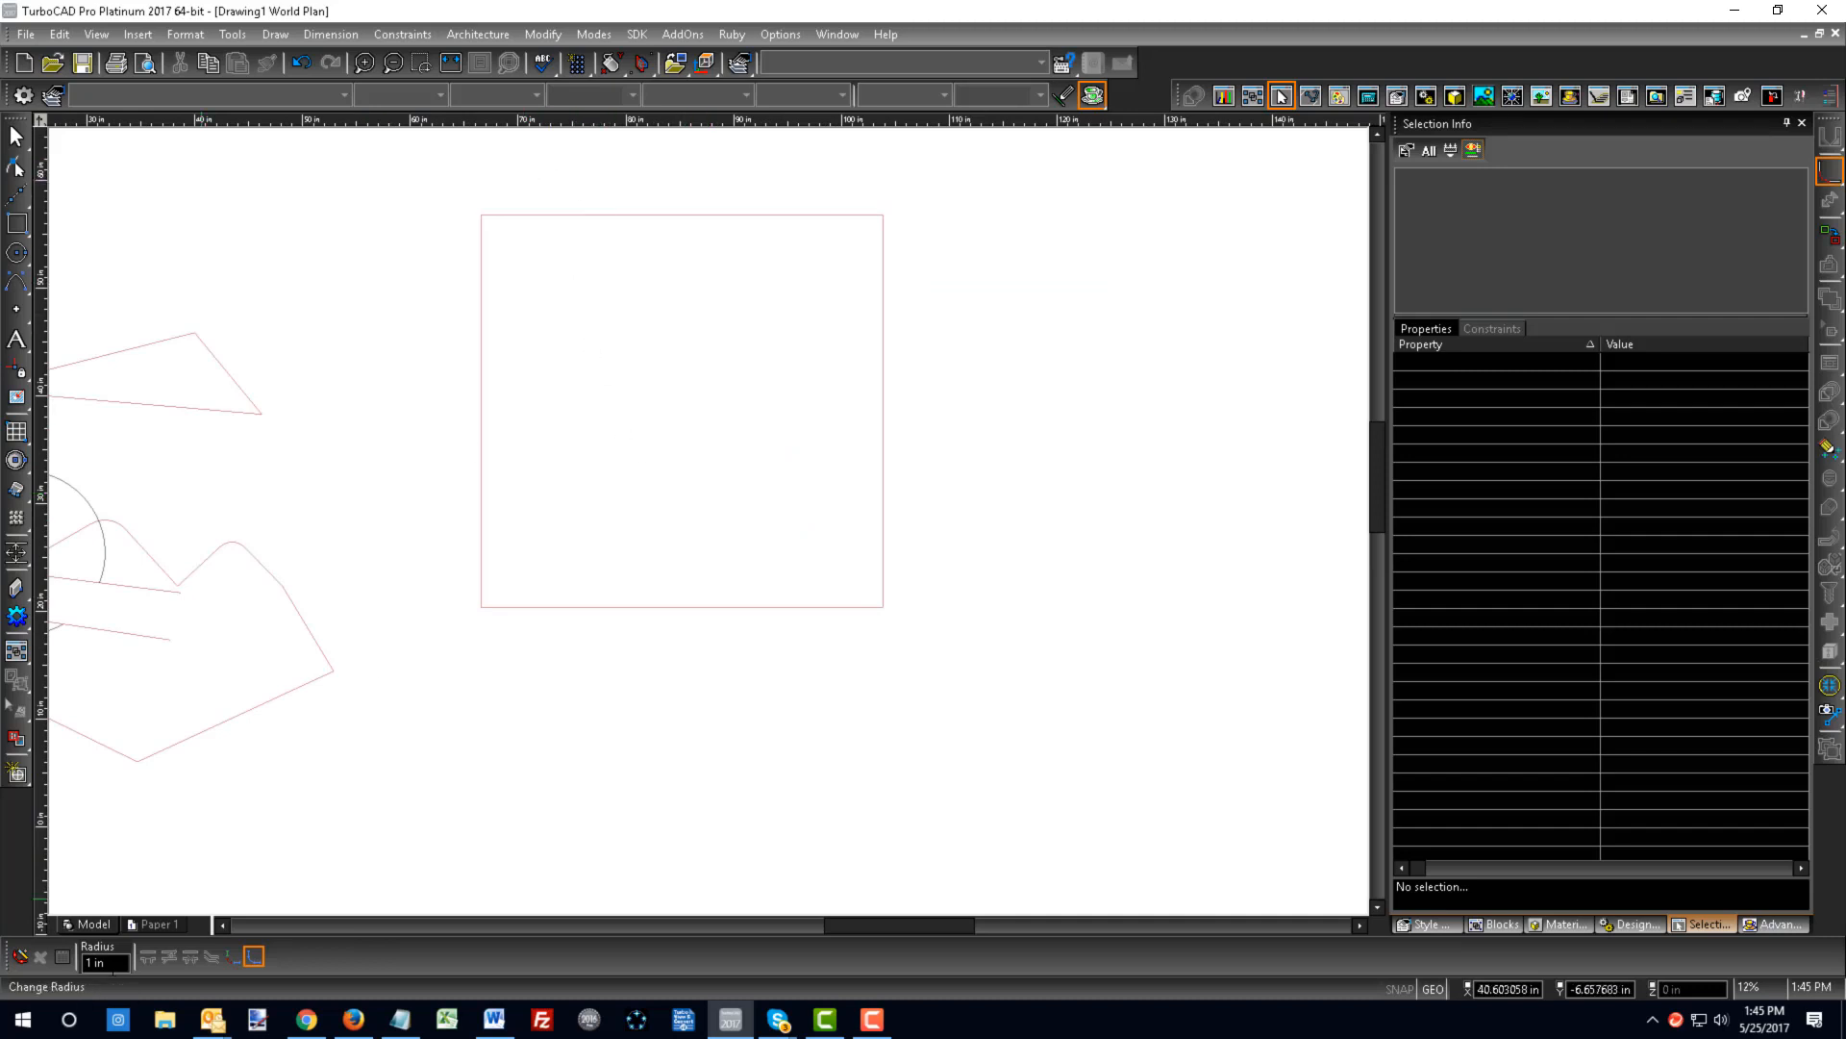
drag(109, 963, 3, 959)
text(5)
key(BackSpace)
text(10)
click(593, 214)
click(481, 292)
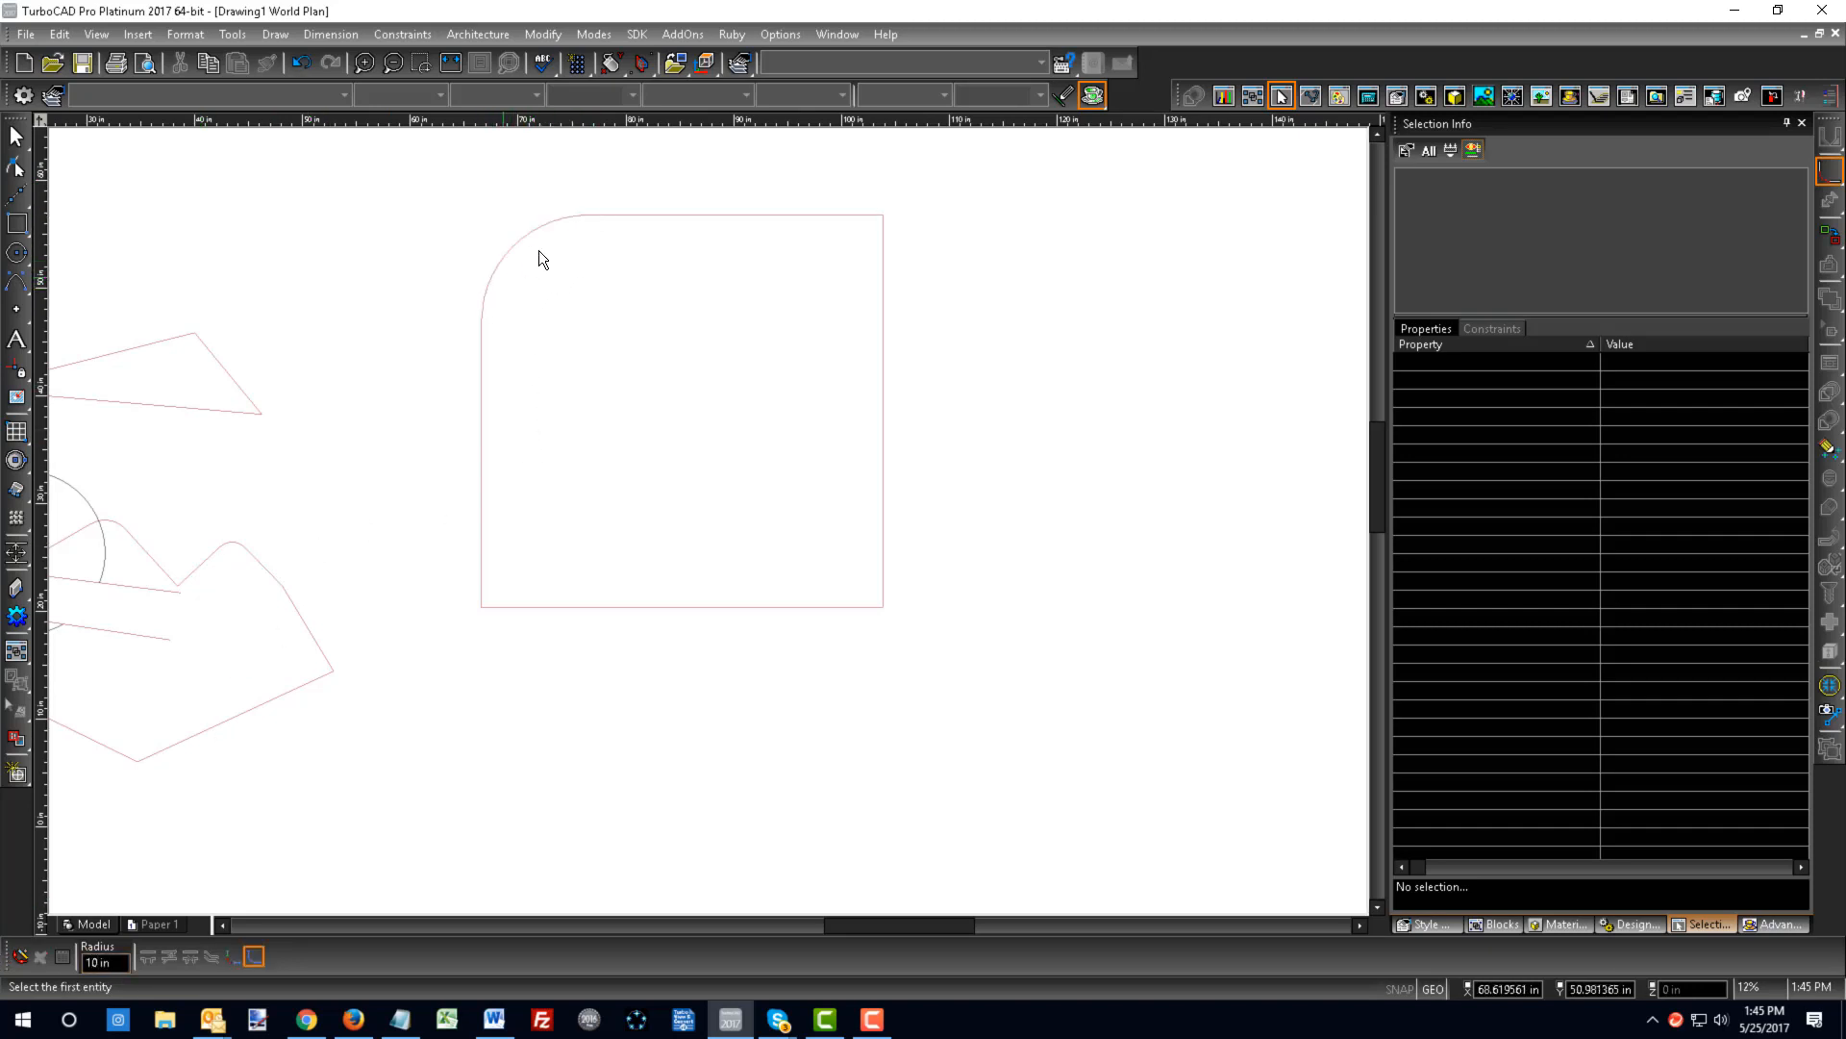
- Fillet the rectangle's remaining three corners with the same 10 in radius
click(729, 217)
click(883, 298)
click(887, 510)
click(794, 607)
click(577, 606)
click(482, 527)
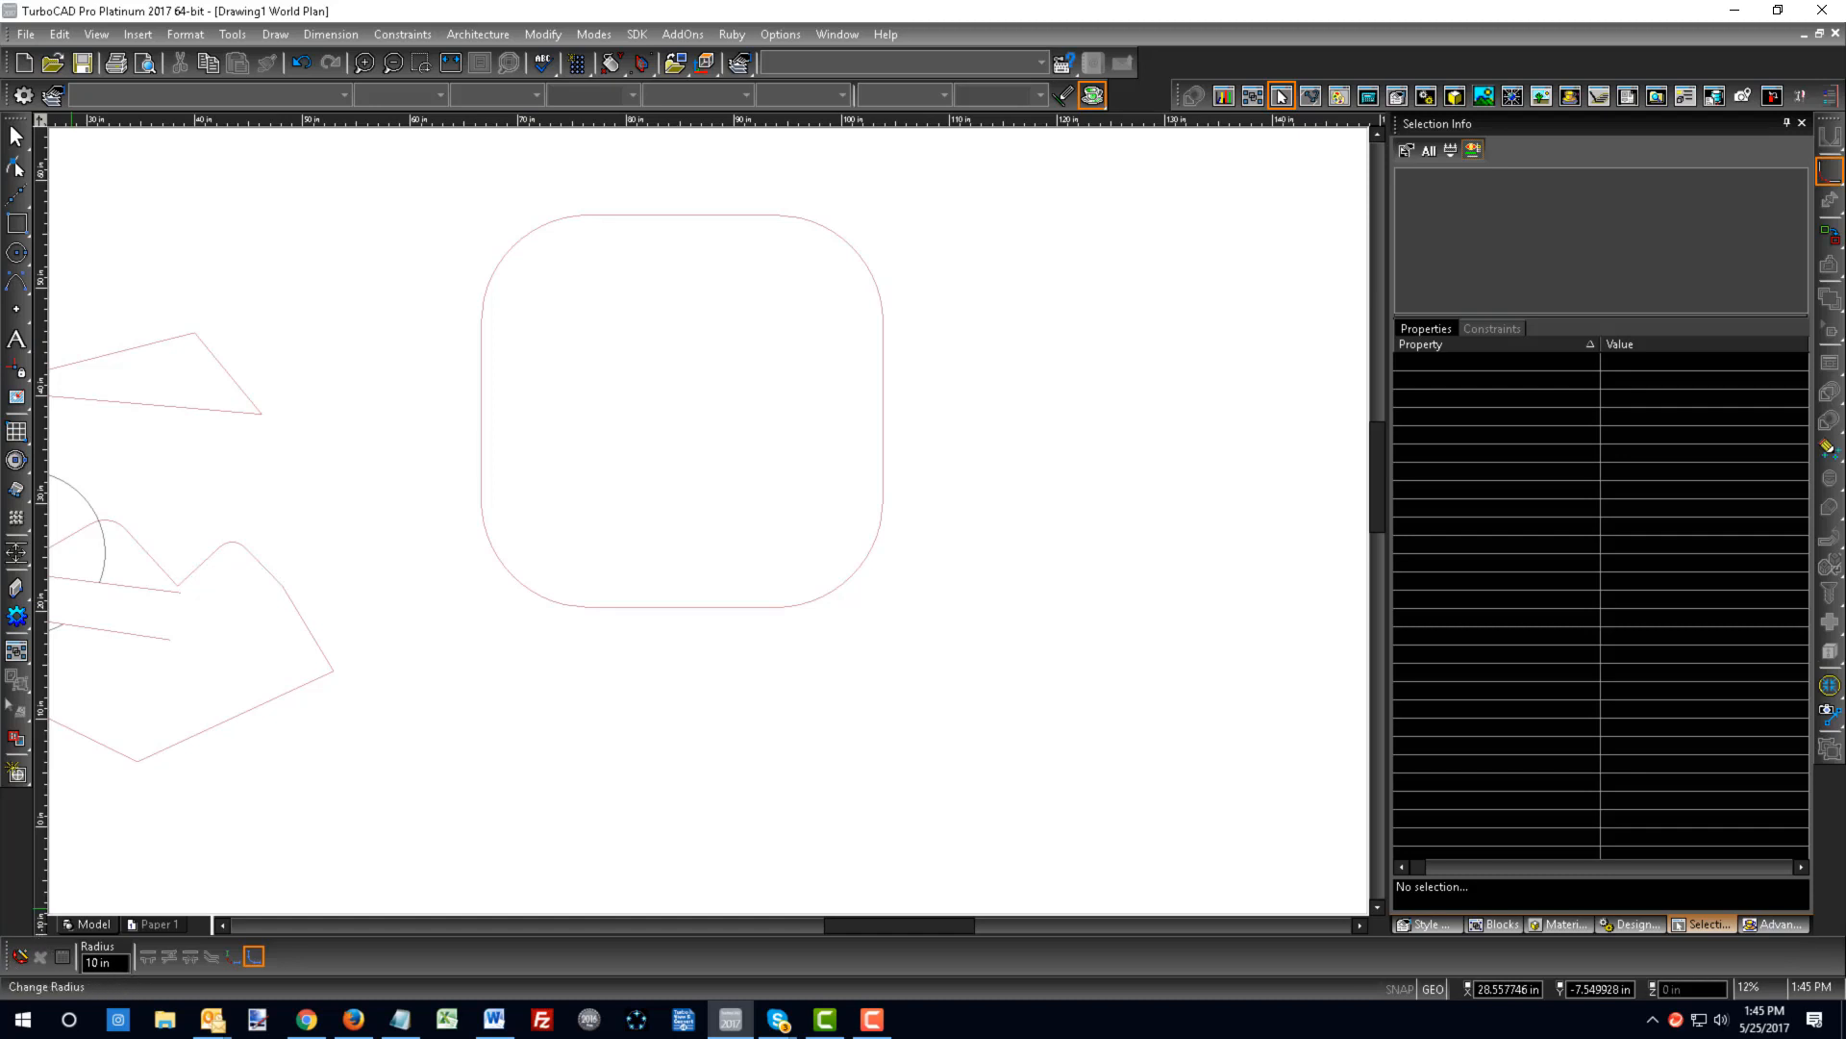
- Set the fillet radius to 7 in and refillet all four corners of the rounded rectangle
drag(122, 965, 2, 967)
text(7)
key(Tab)
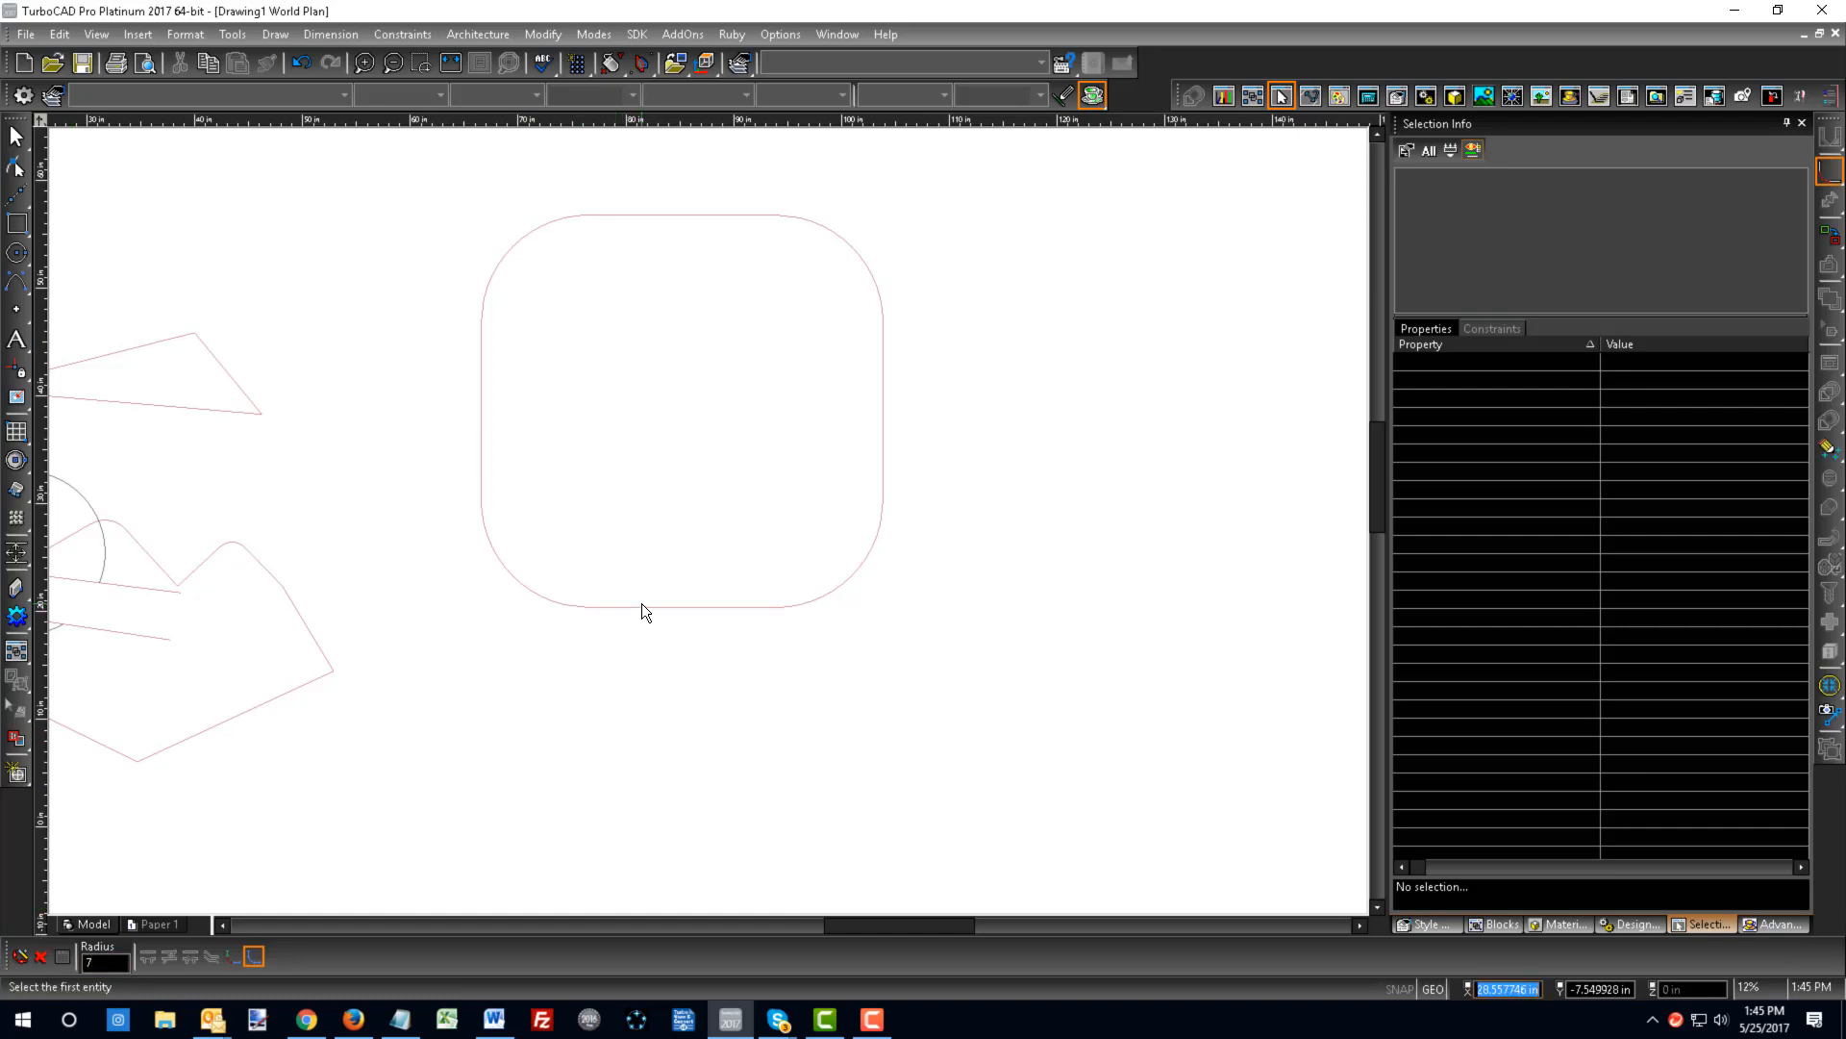
click(481, 454)
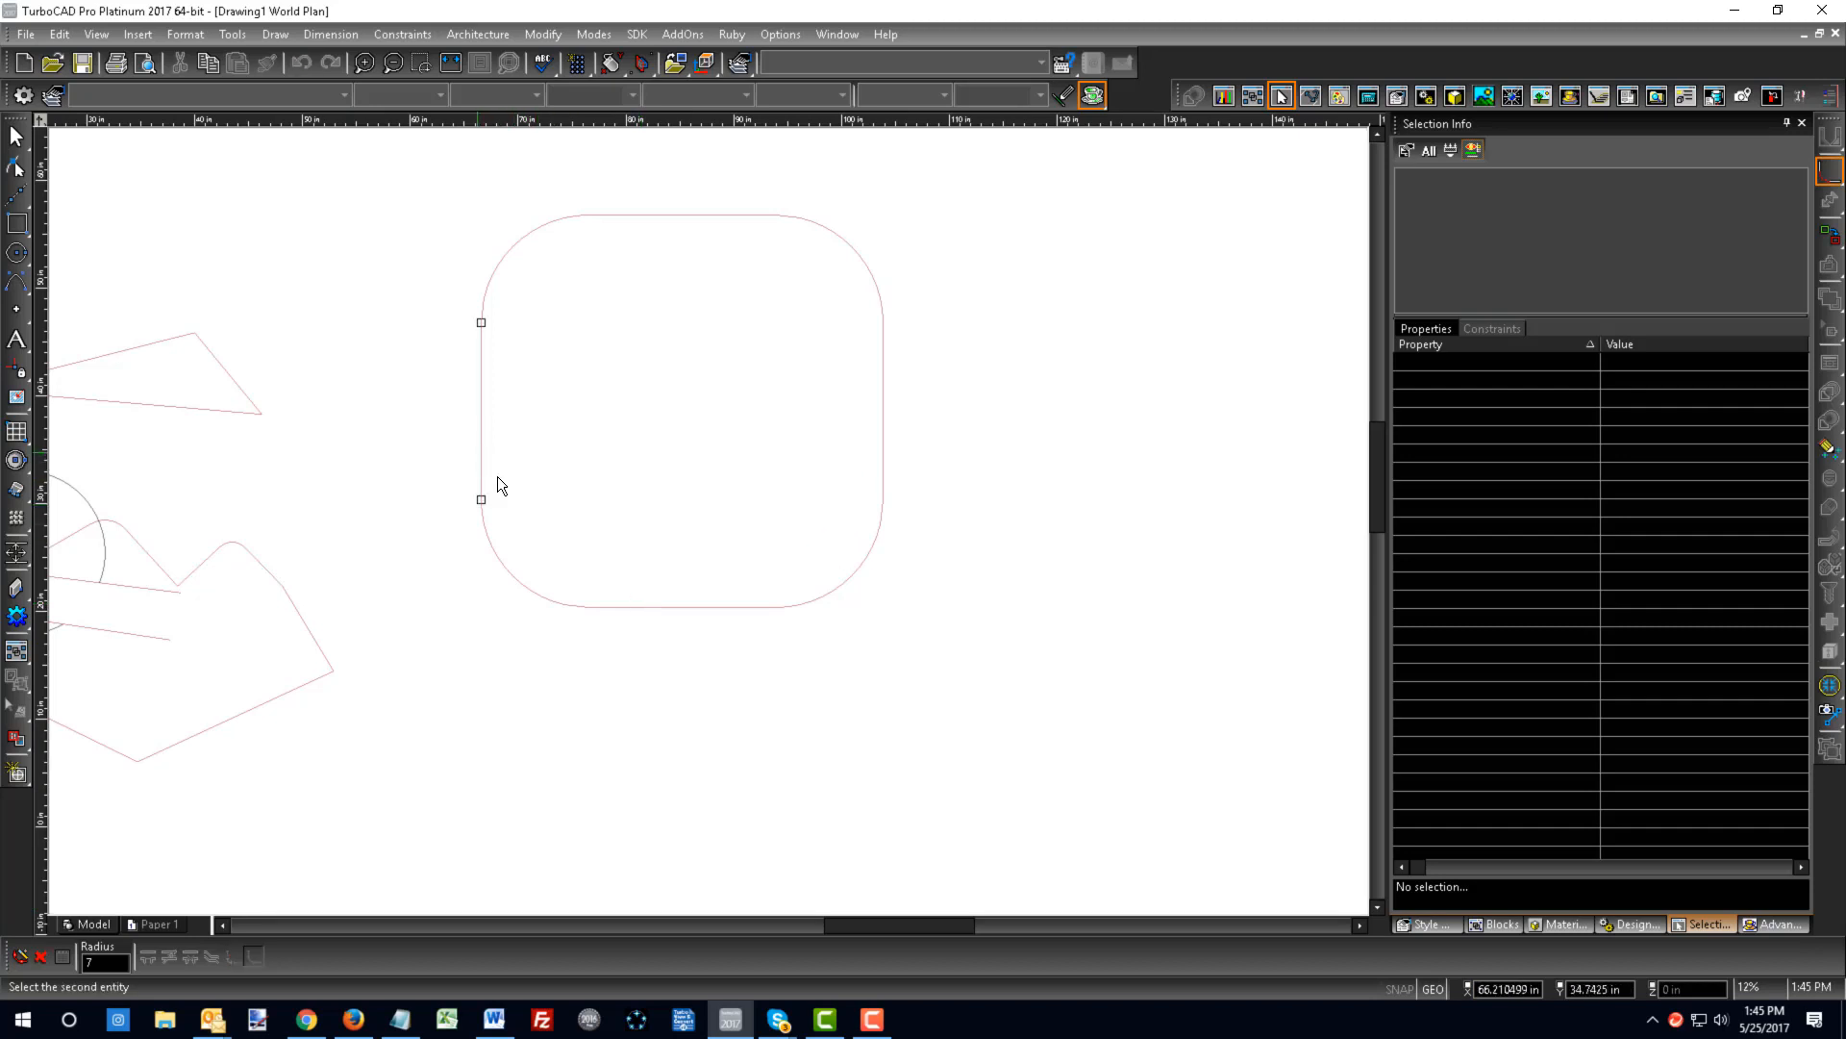
click(625, 607)
click(722, 608)
click(879, 469)
click(883, 385)
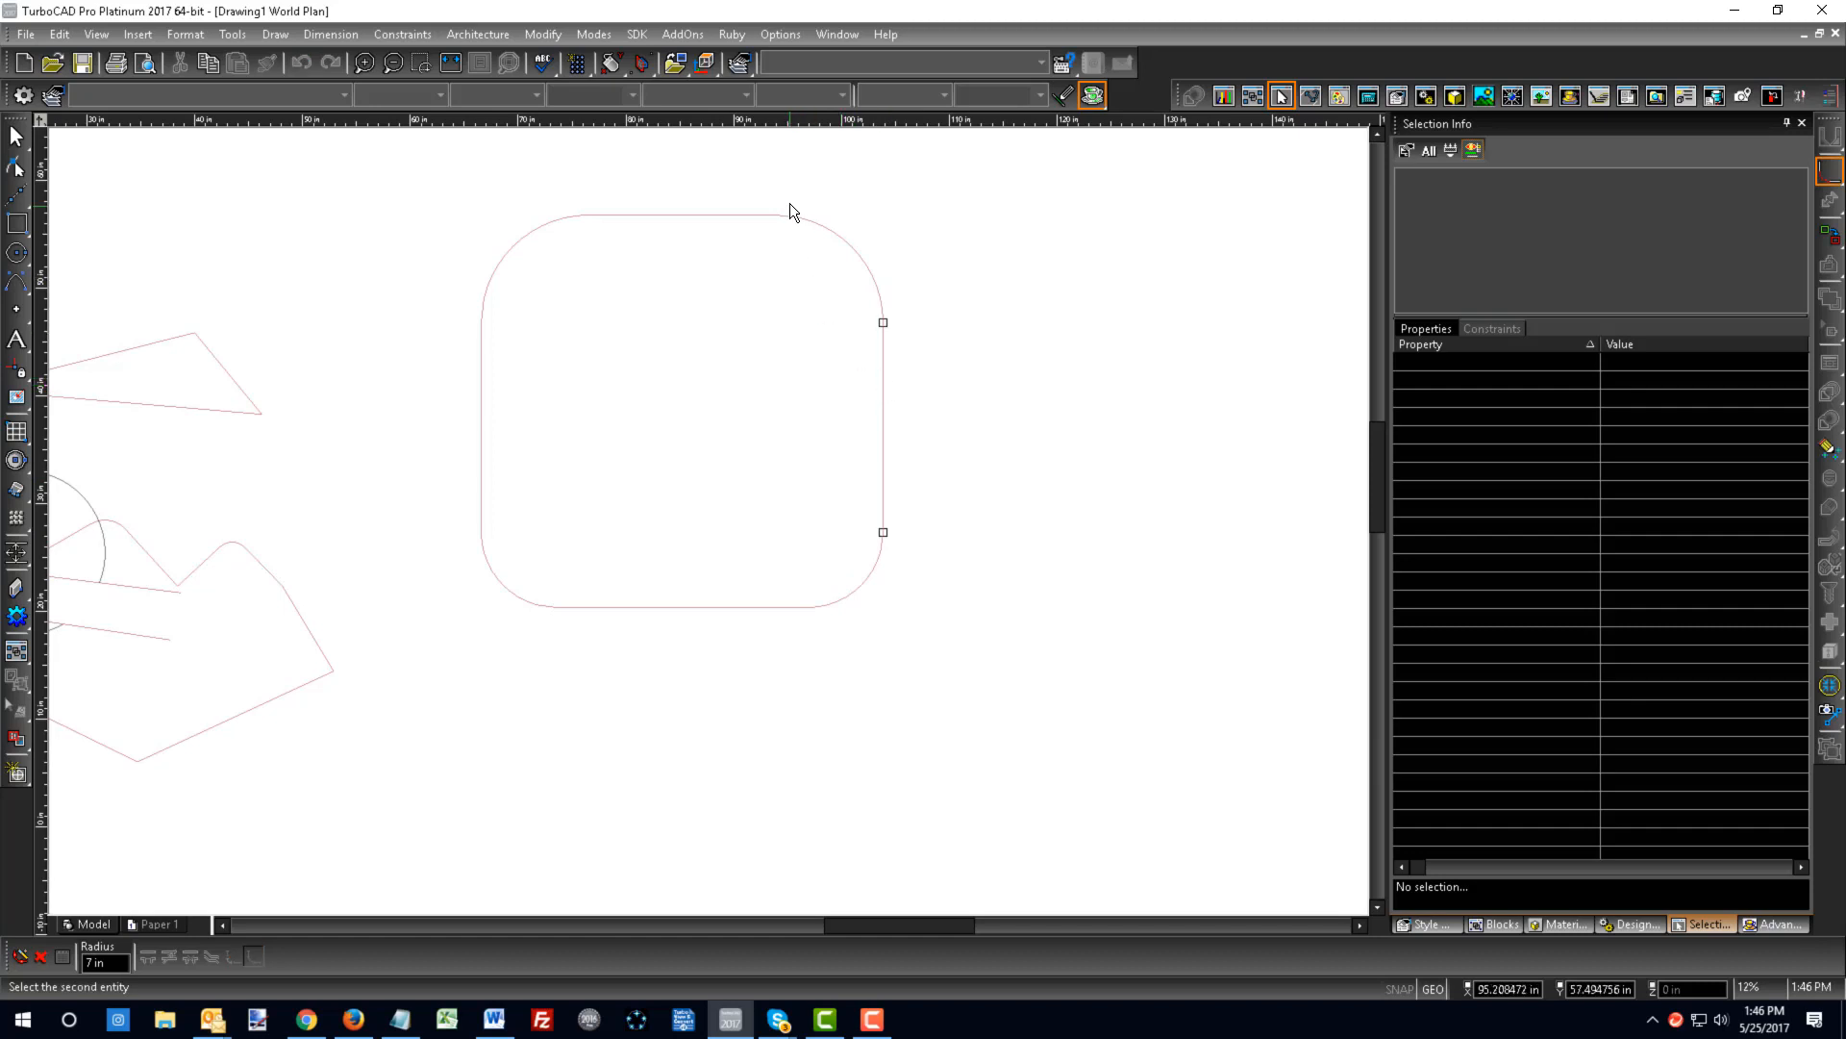
click(768, 214)
click(635, 214)
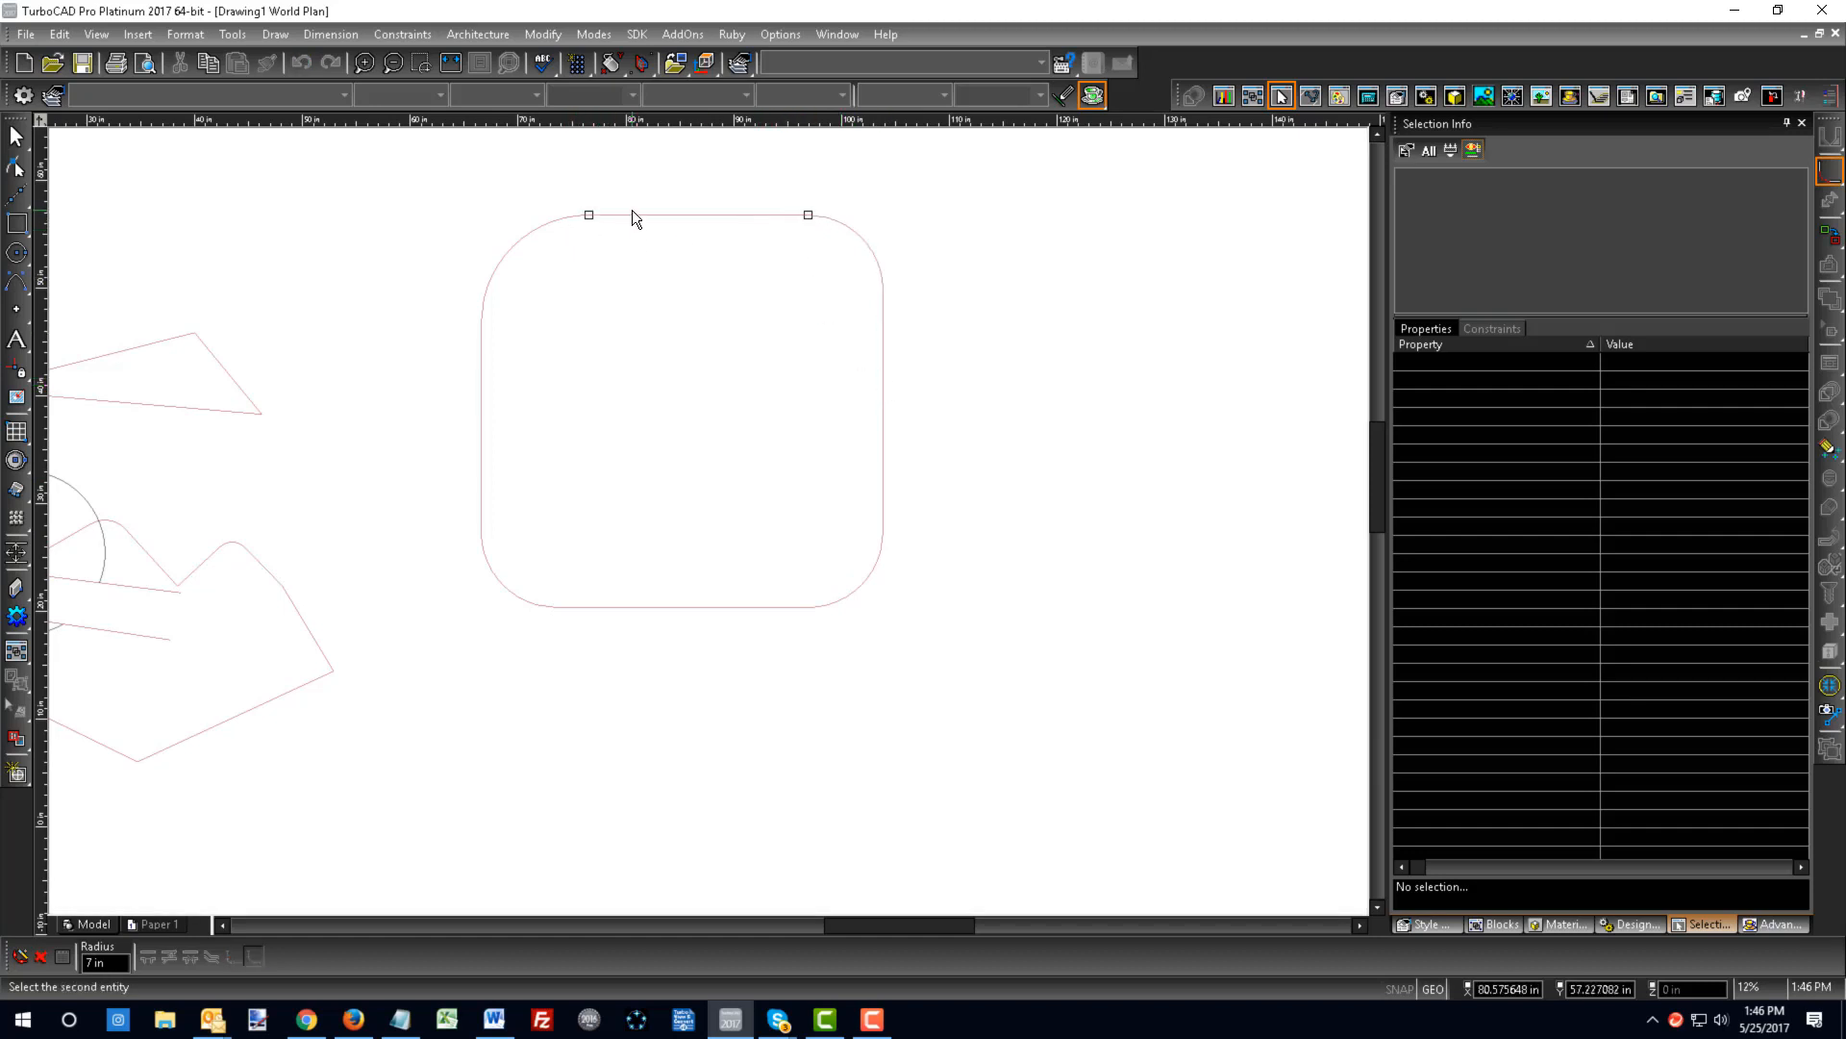
click(483, 356)
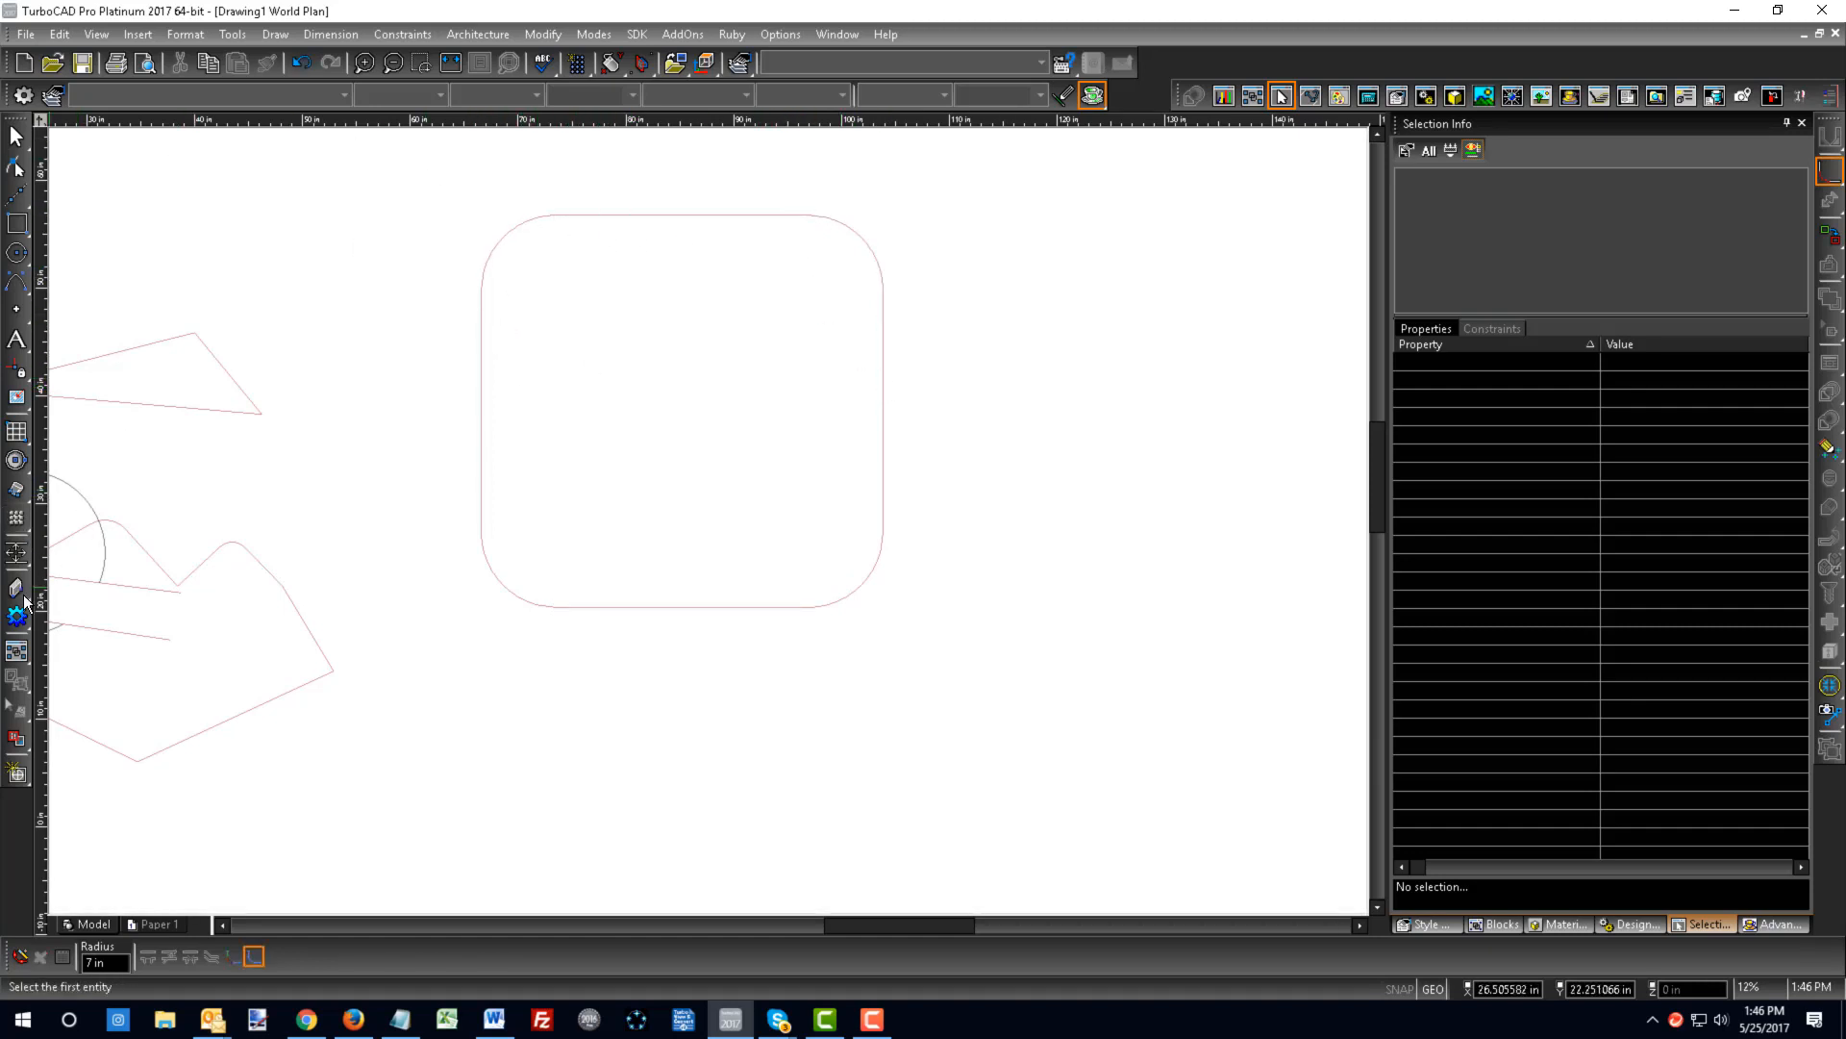
- Add a radial dimension to the rectangle's lower-right rounded corner, placing its text outside the arc, and examine the value
click(17, 553)
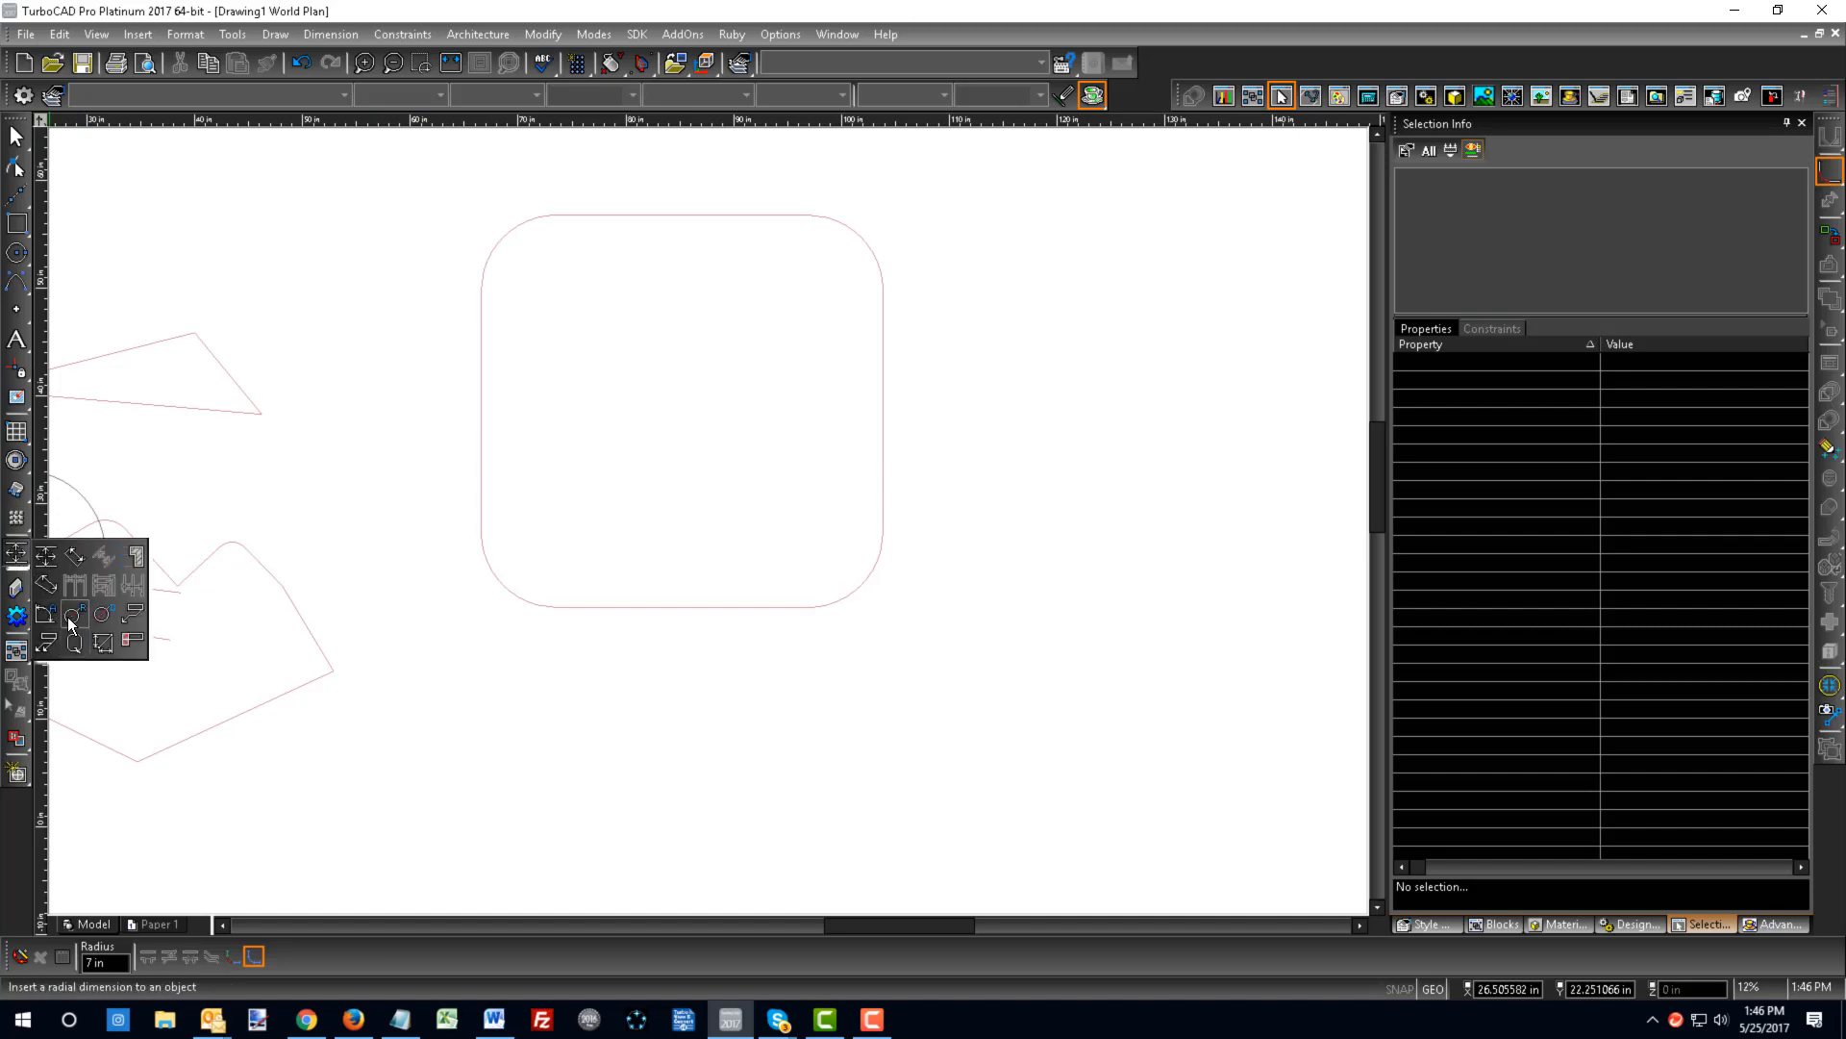
click(71, 618)
click(862, 585)
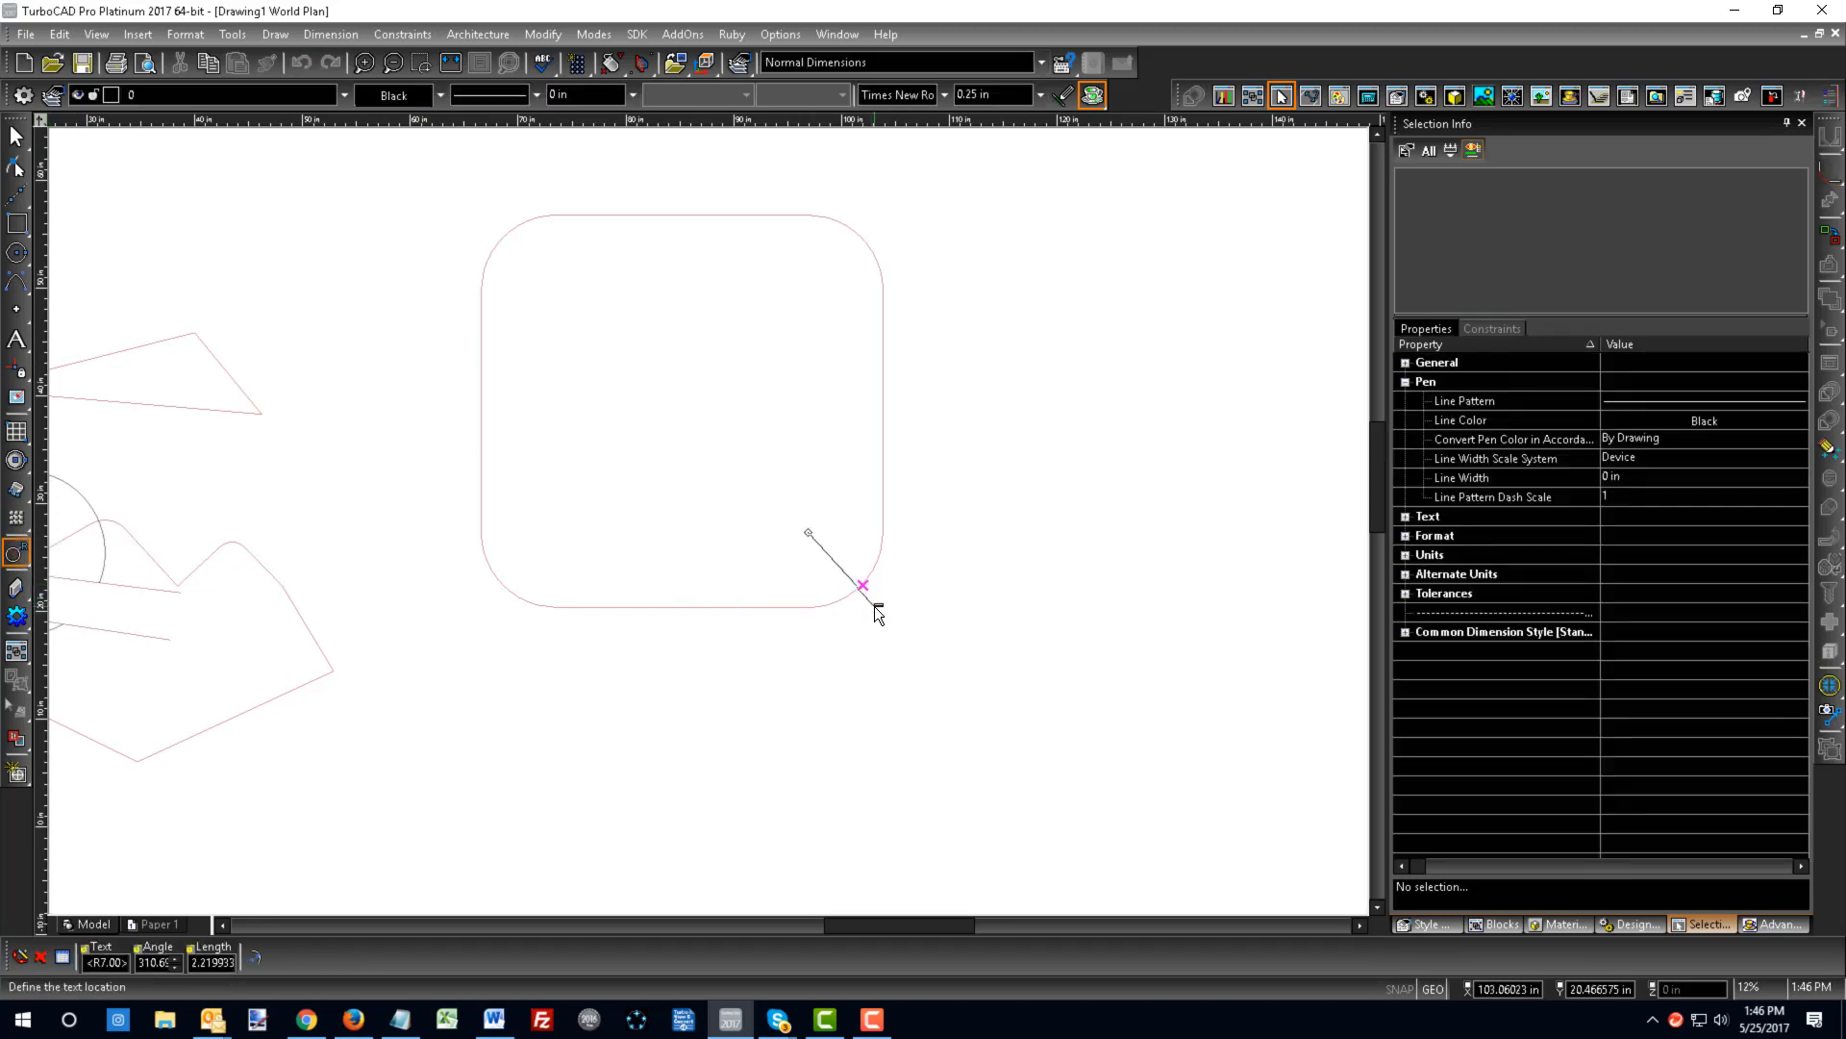
click(874, 605)
scroll(885, 606, up, 6)
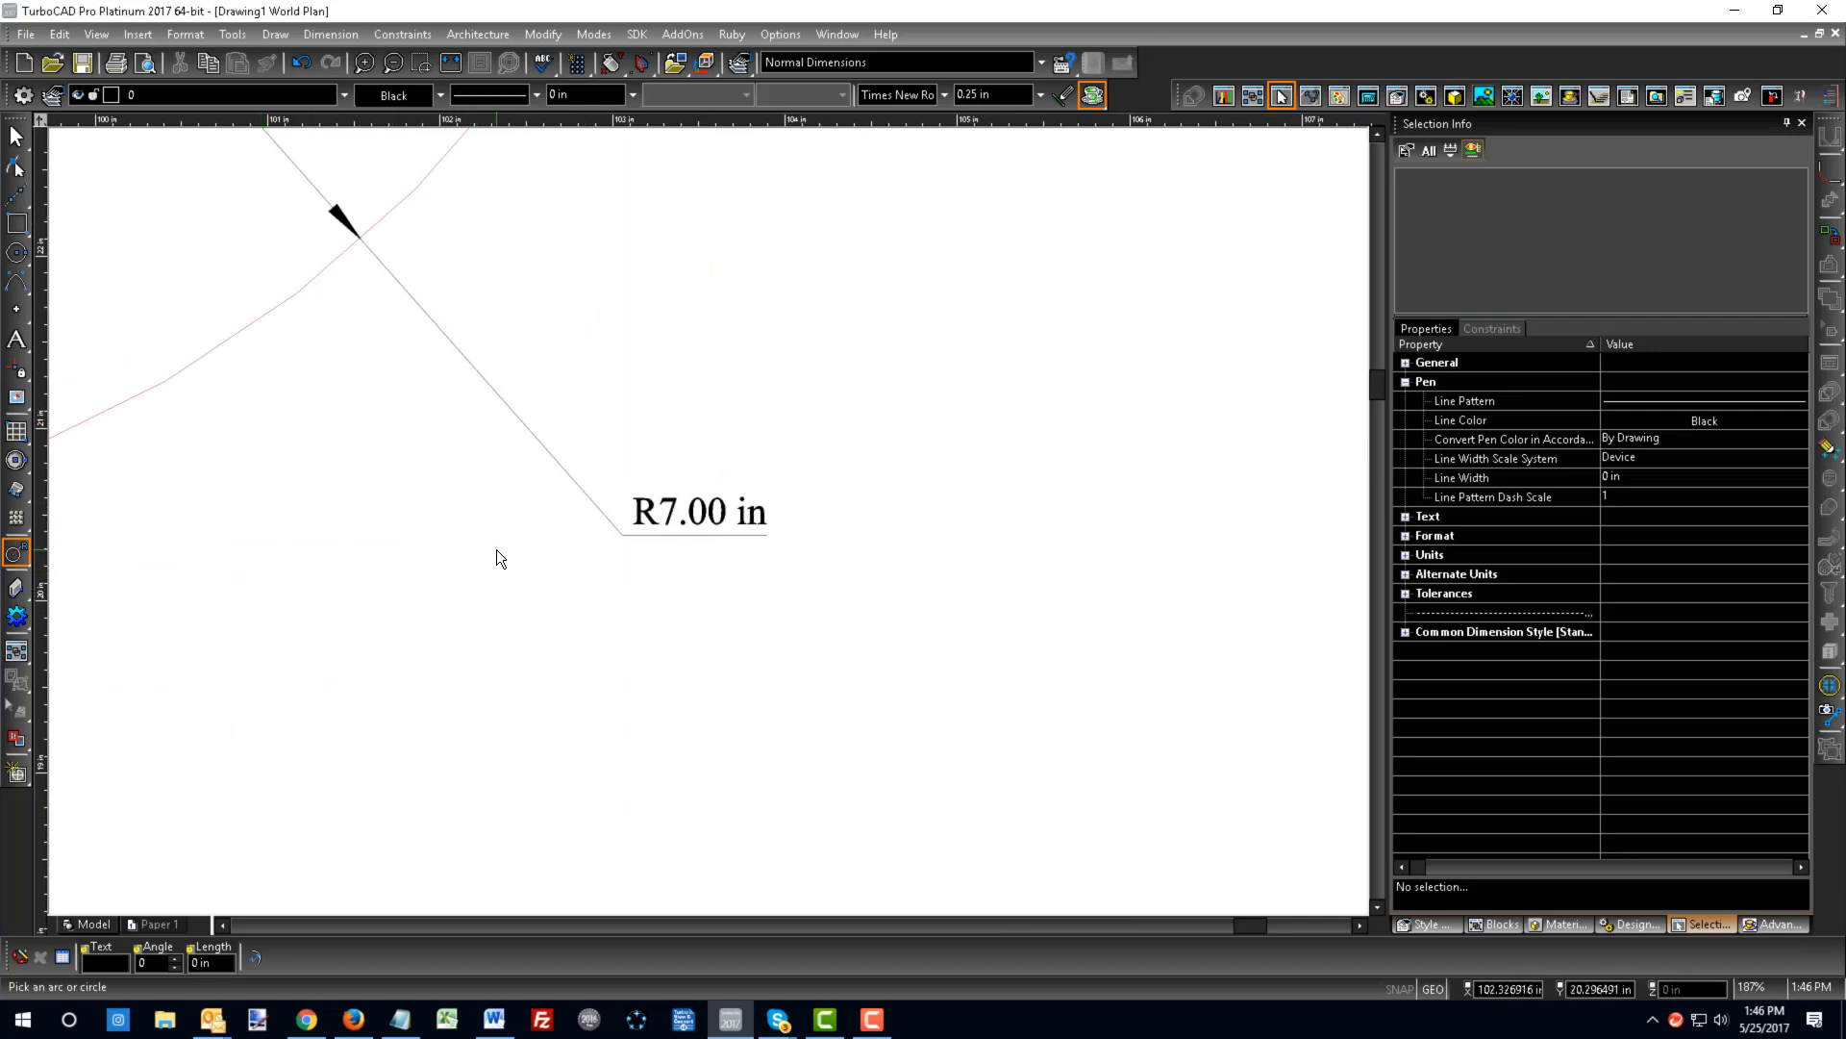
scroll(494, 550, down, 6)
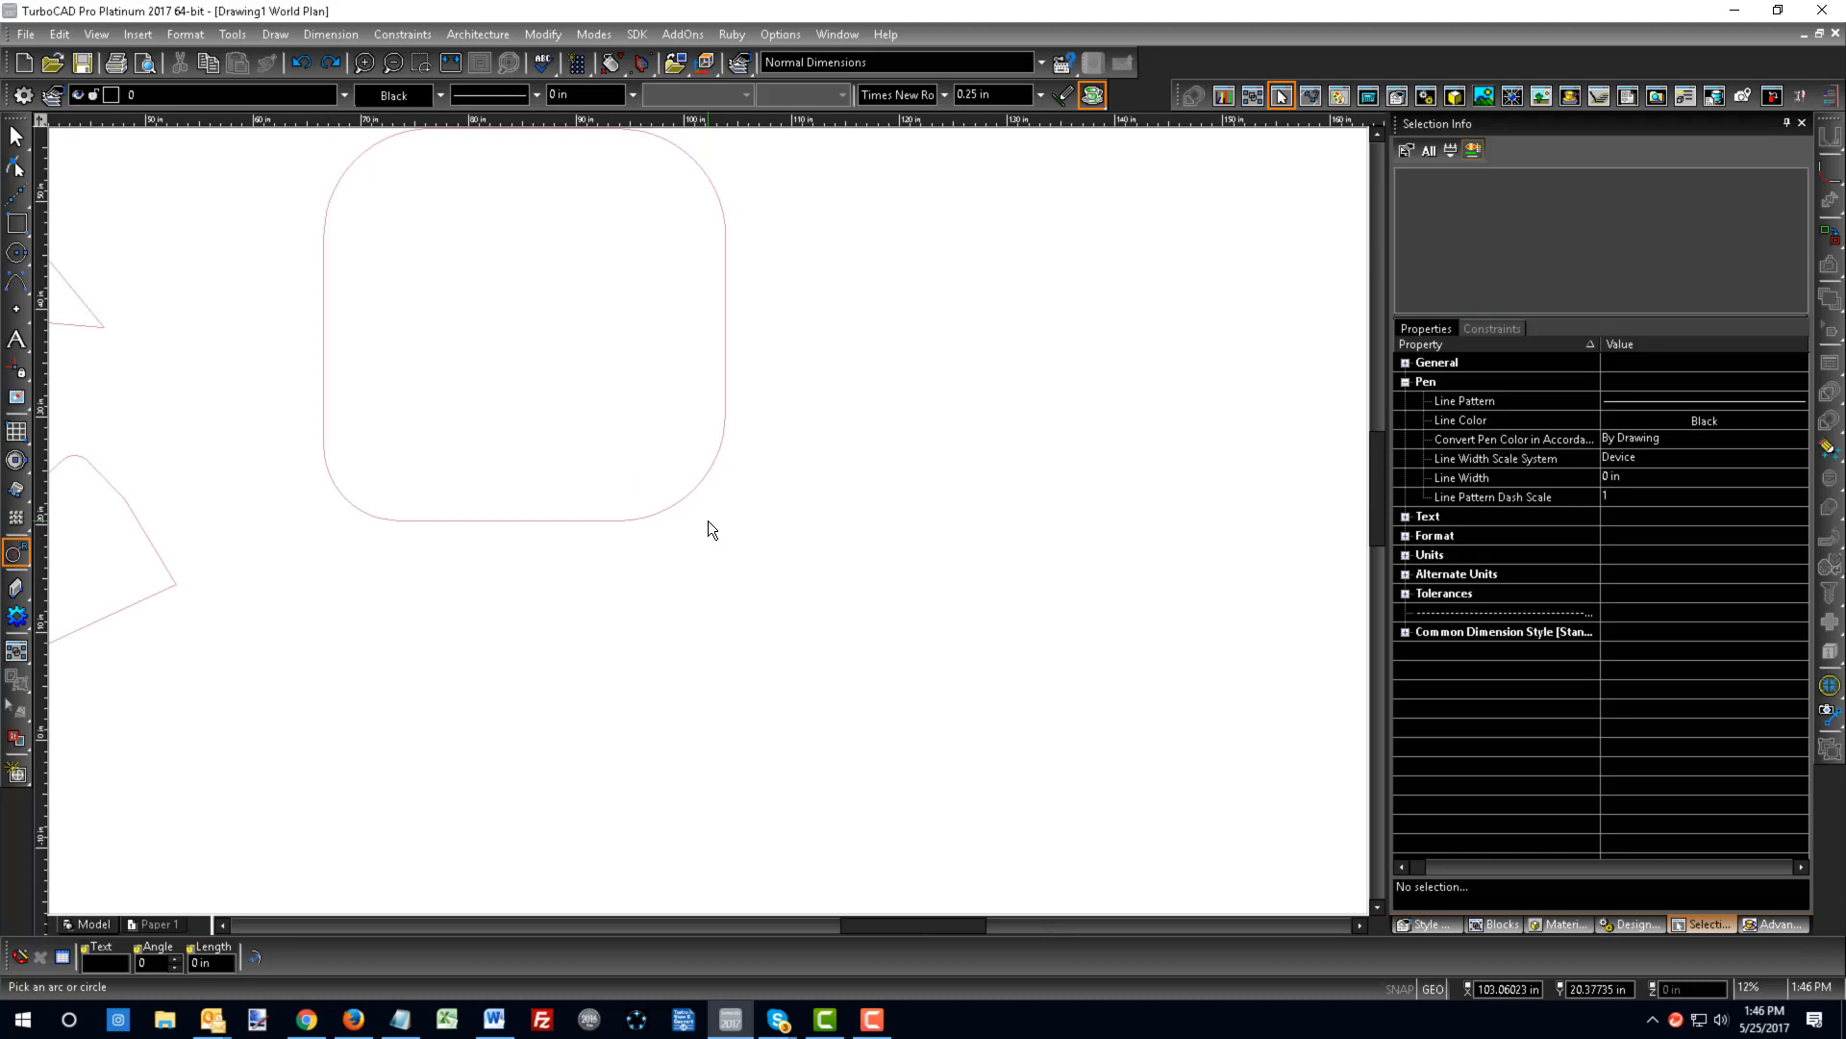
- Undo the radial dimension and all the corner fillets back to the plain square-cornered rectangle
key(ctrl+z)
key(ctrl+z)
key(ctrl+z)
key(ctrl+z)
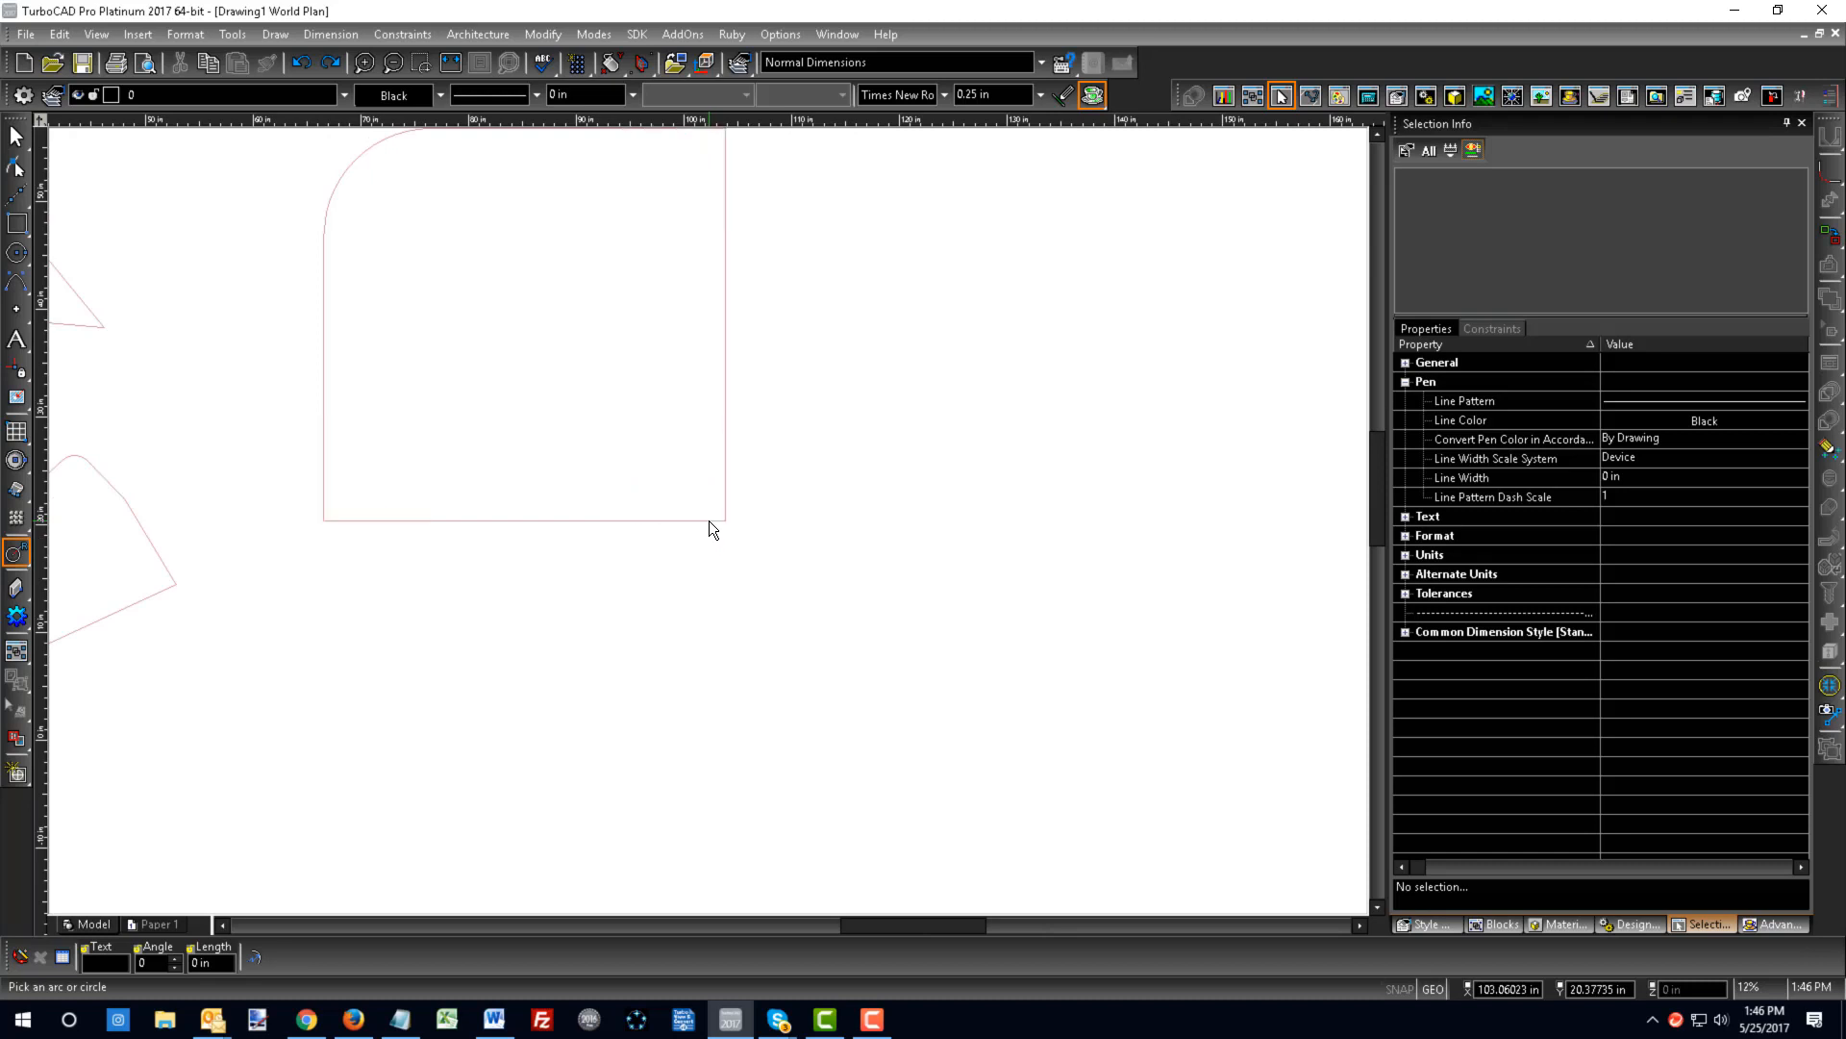
key(ctrl+z)
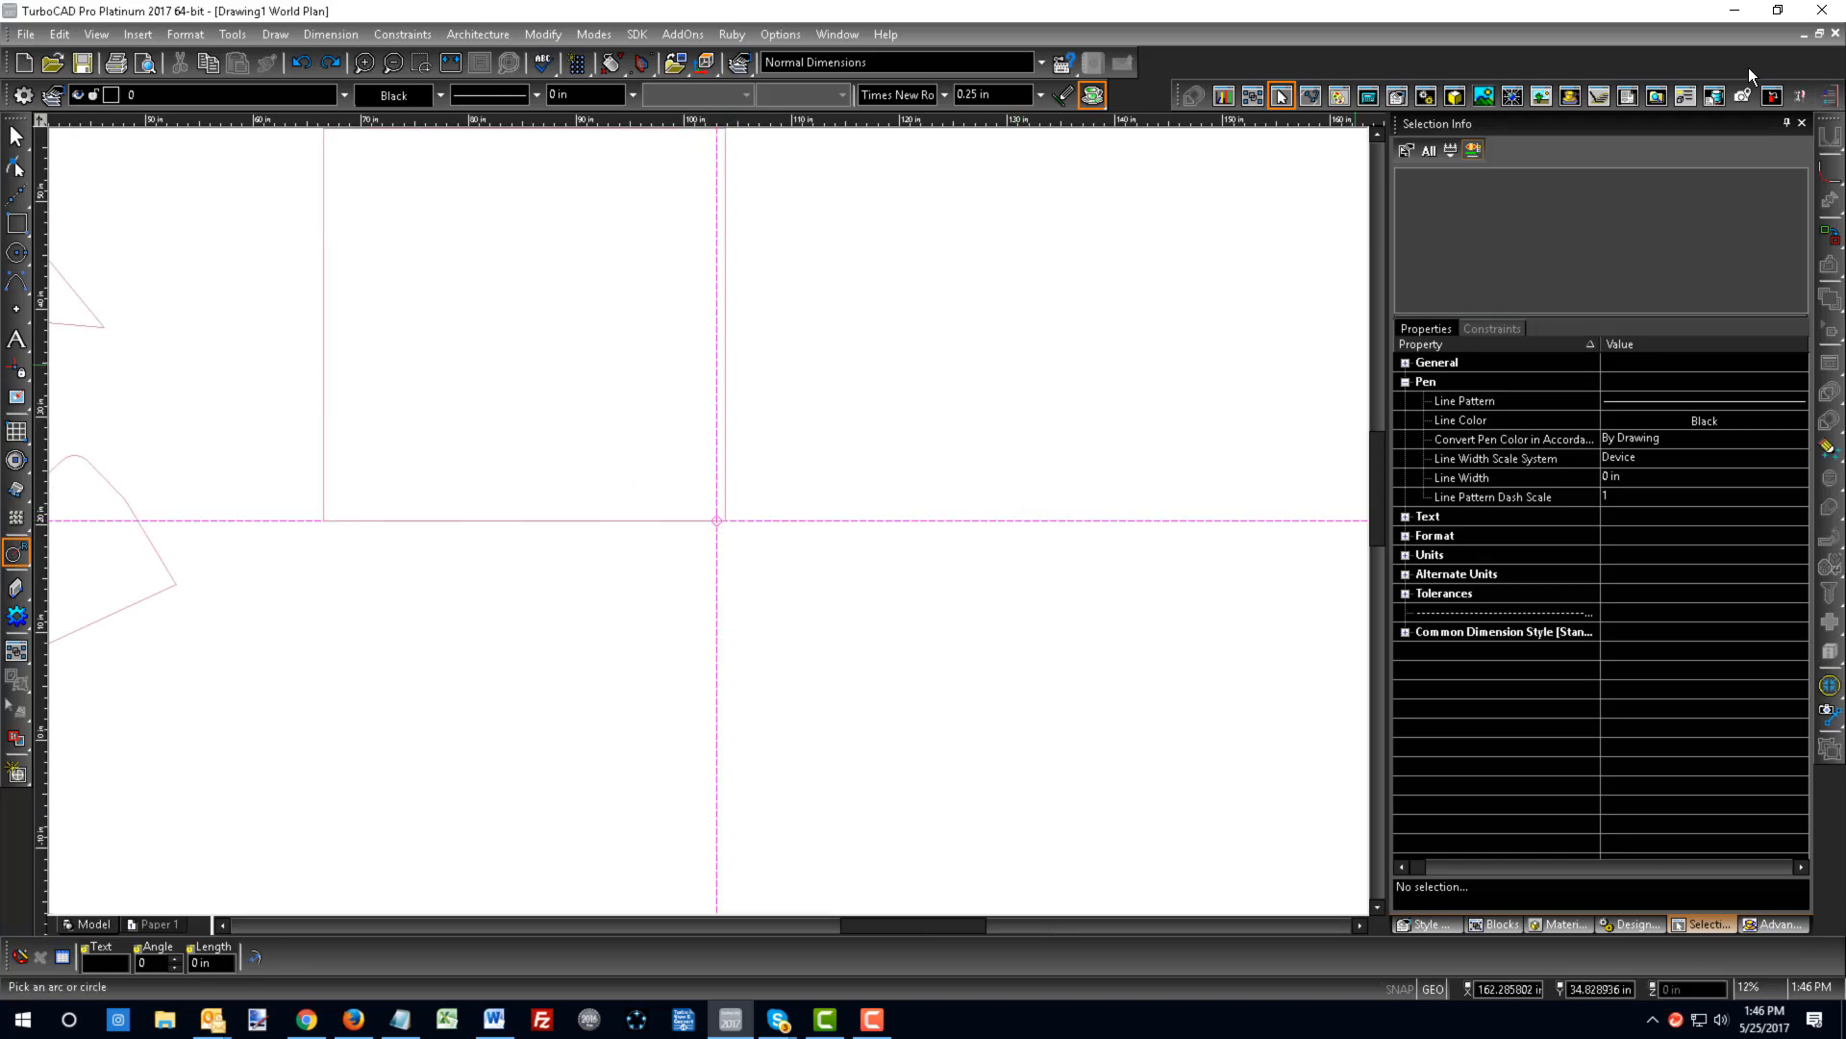
- Chamfer the square-cornered rectangle's lower-right corner with Distance A and Distance B both set to 5 in
click(1836, 171)
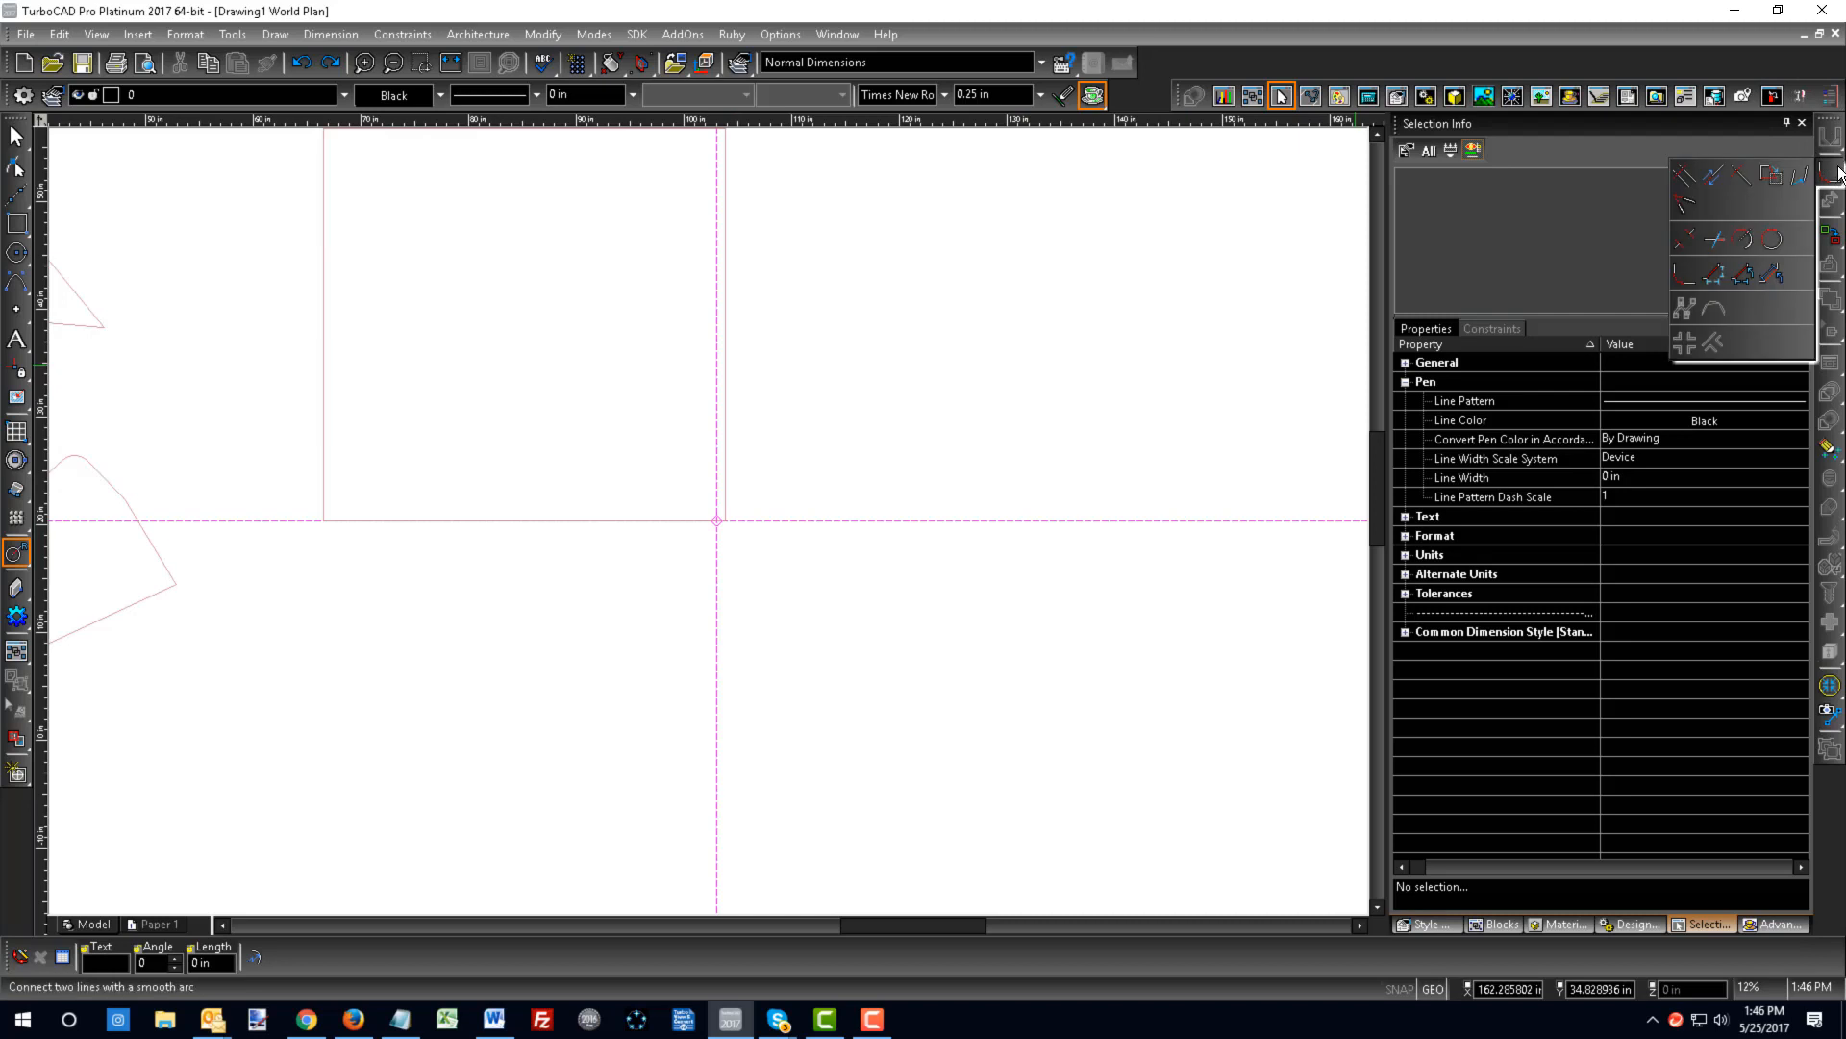
click(1714, 274)
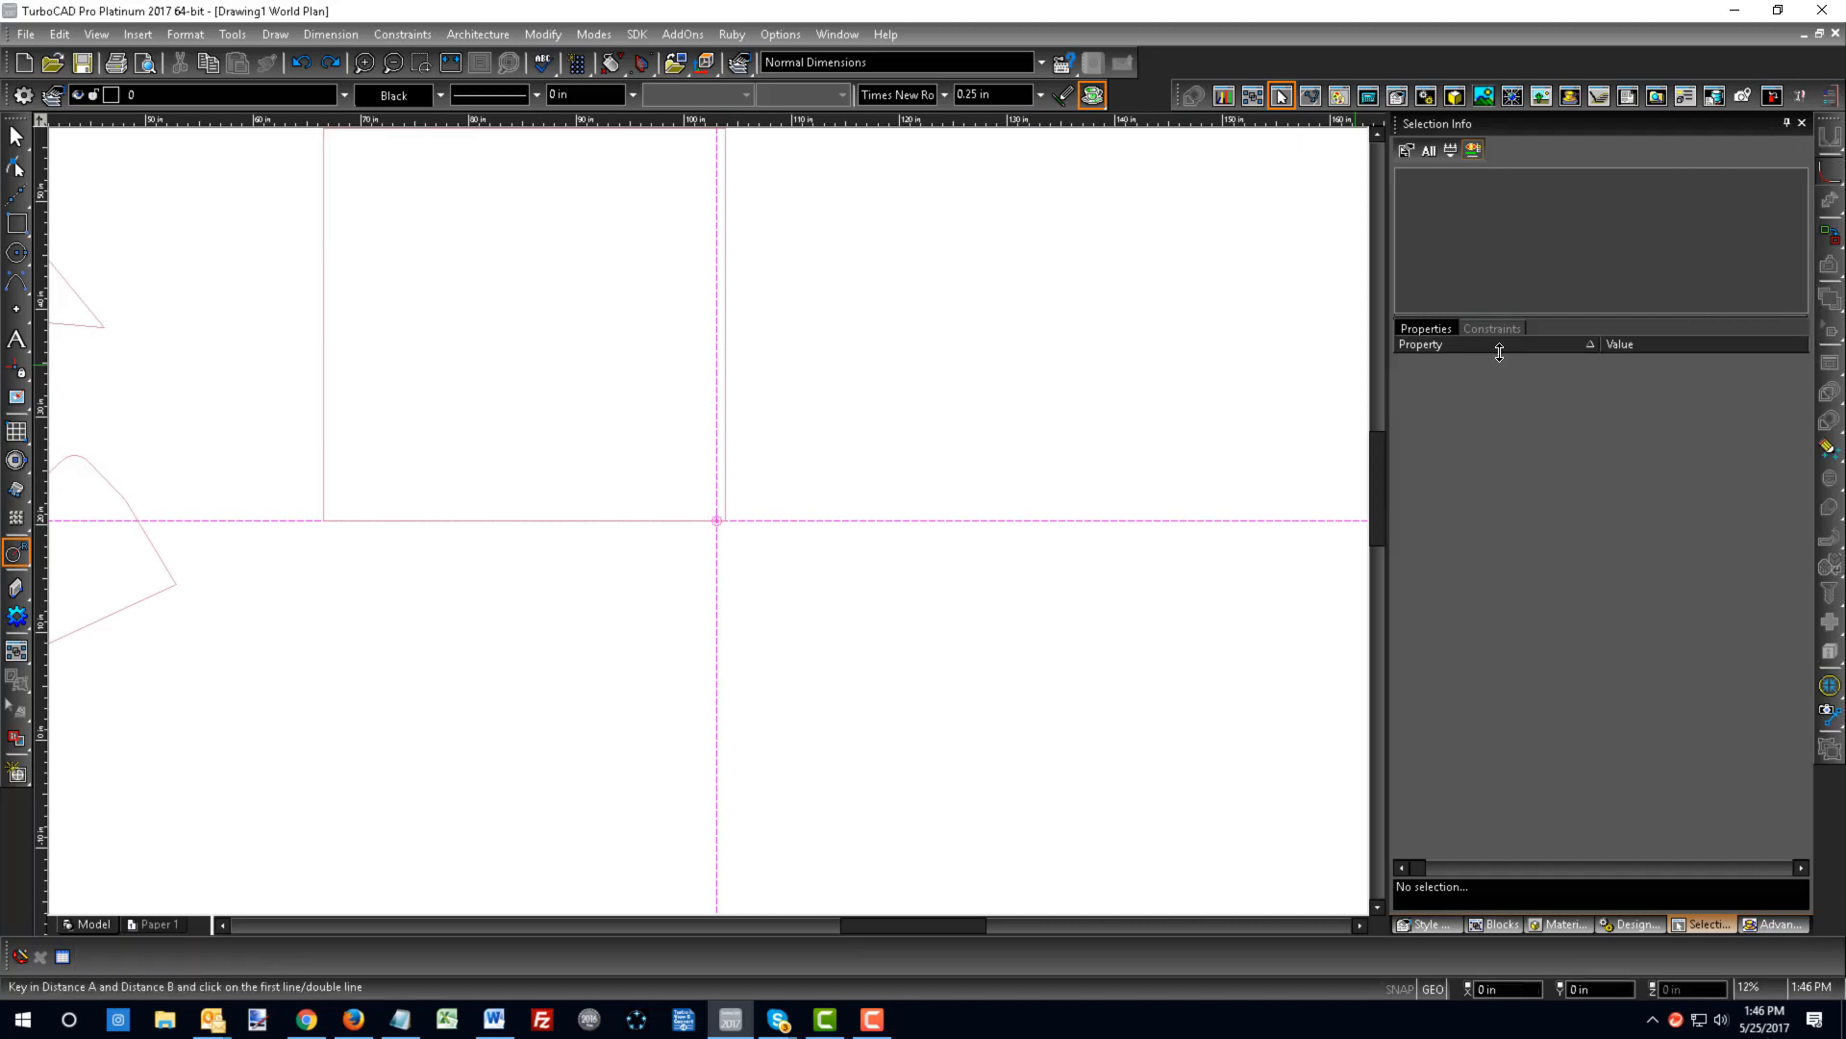
scroll(709, 524, down, 5)
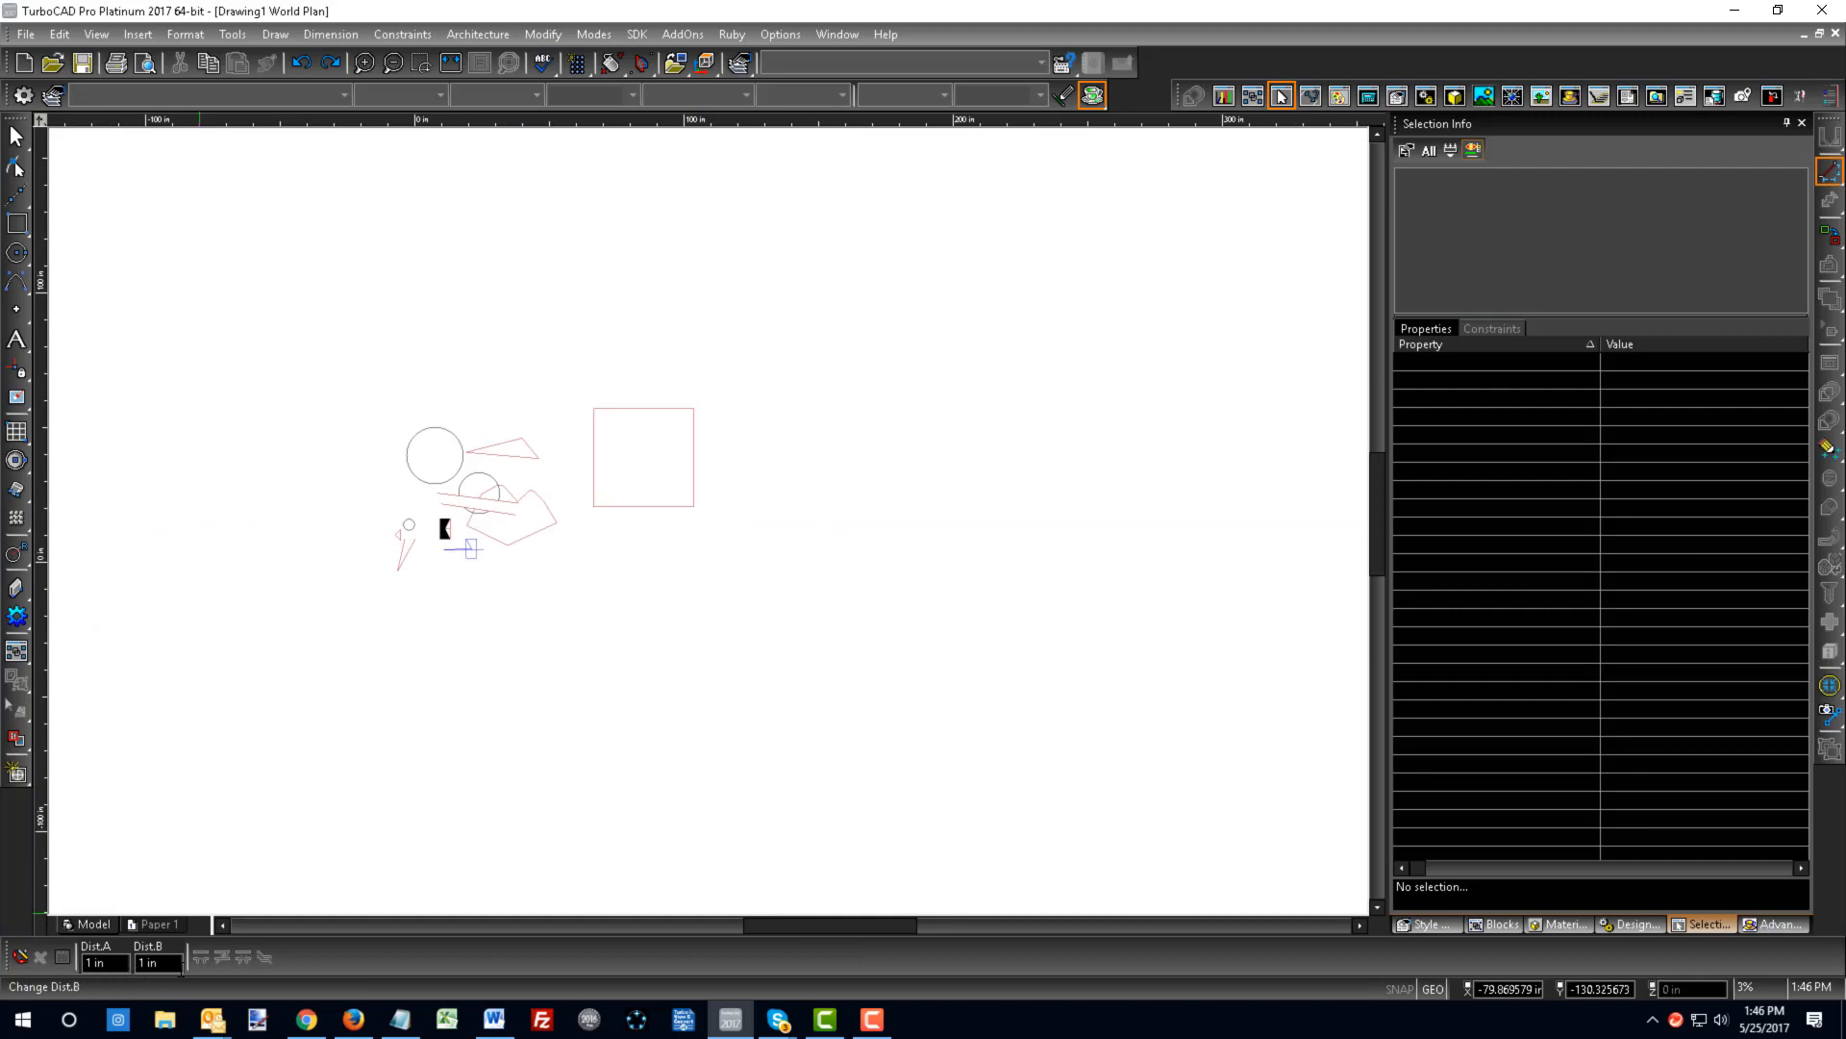
key(Tab)
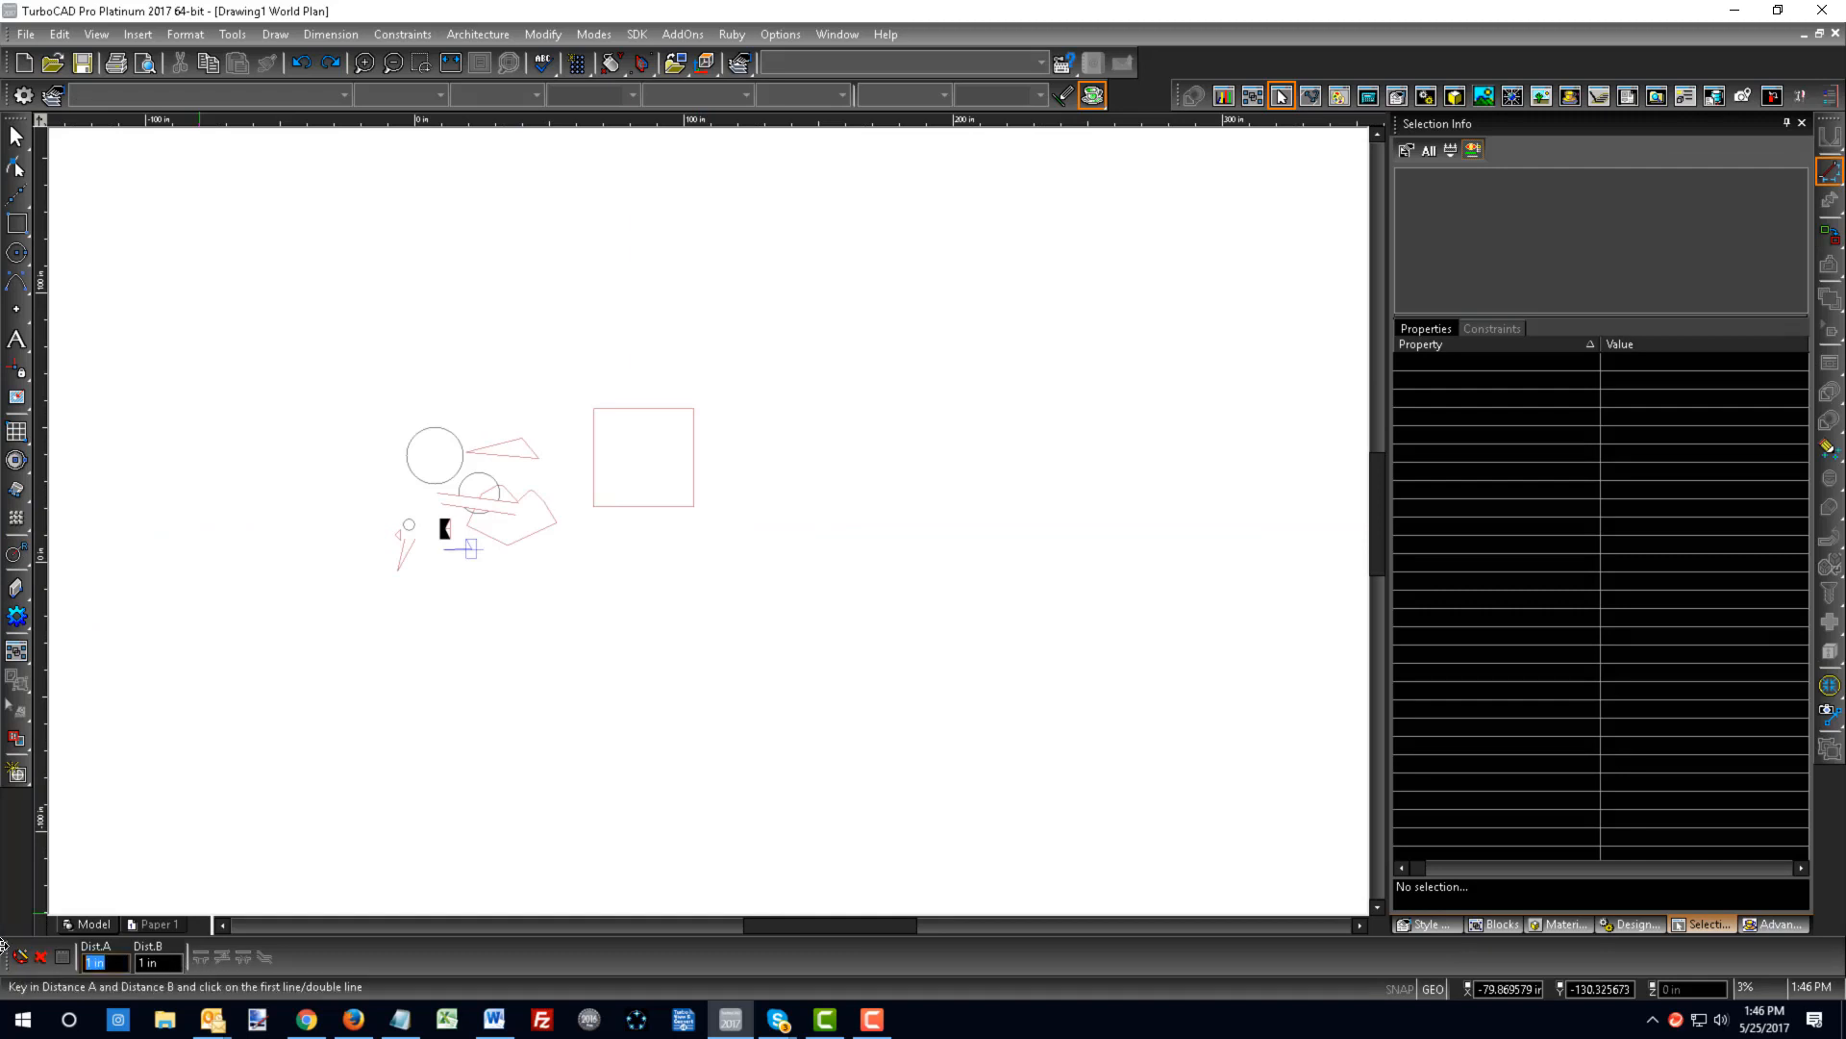
text(5)
key(Tab)
text(5)
key(Tab)
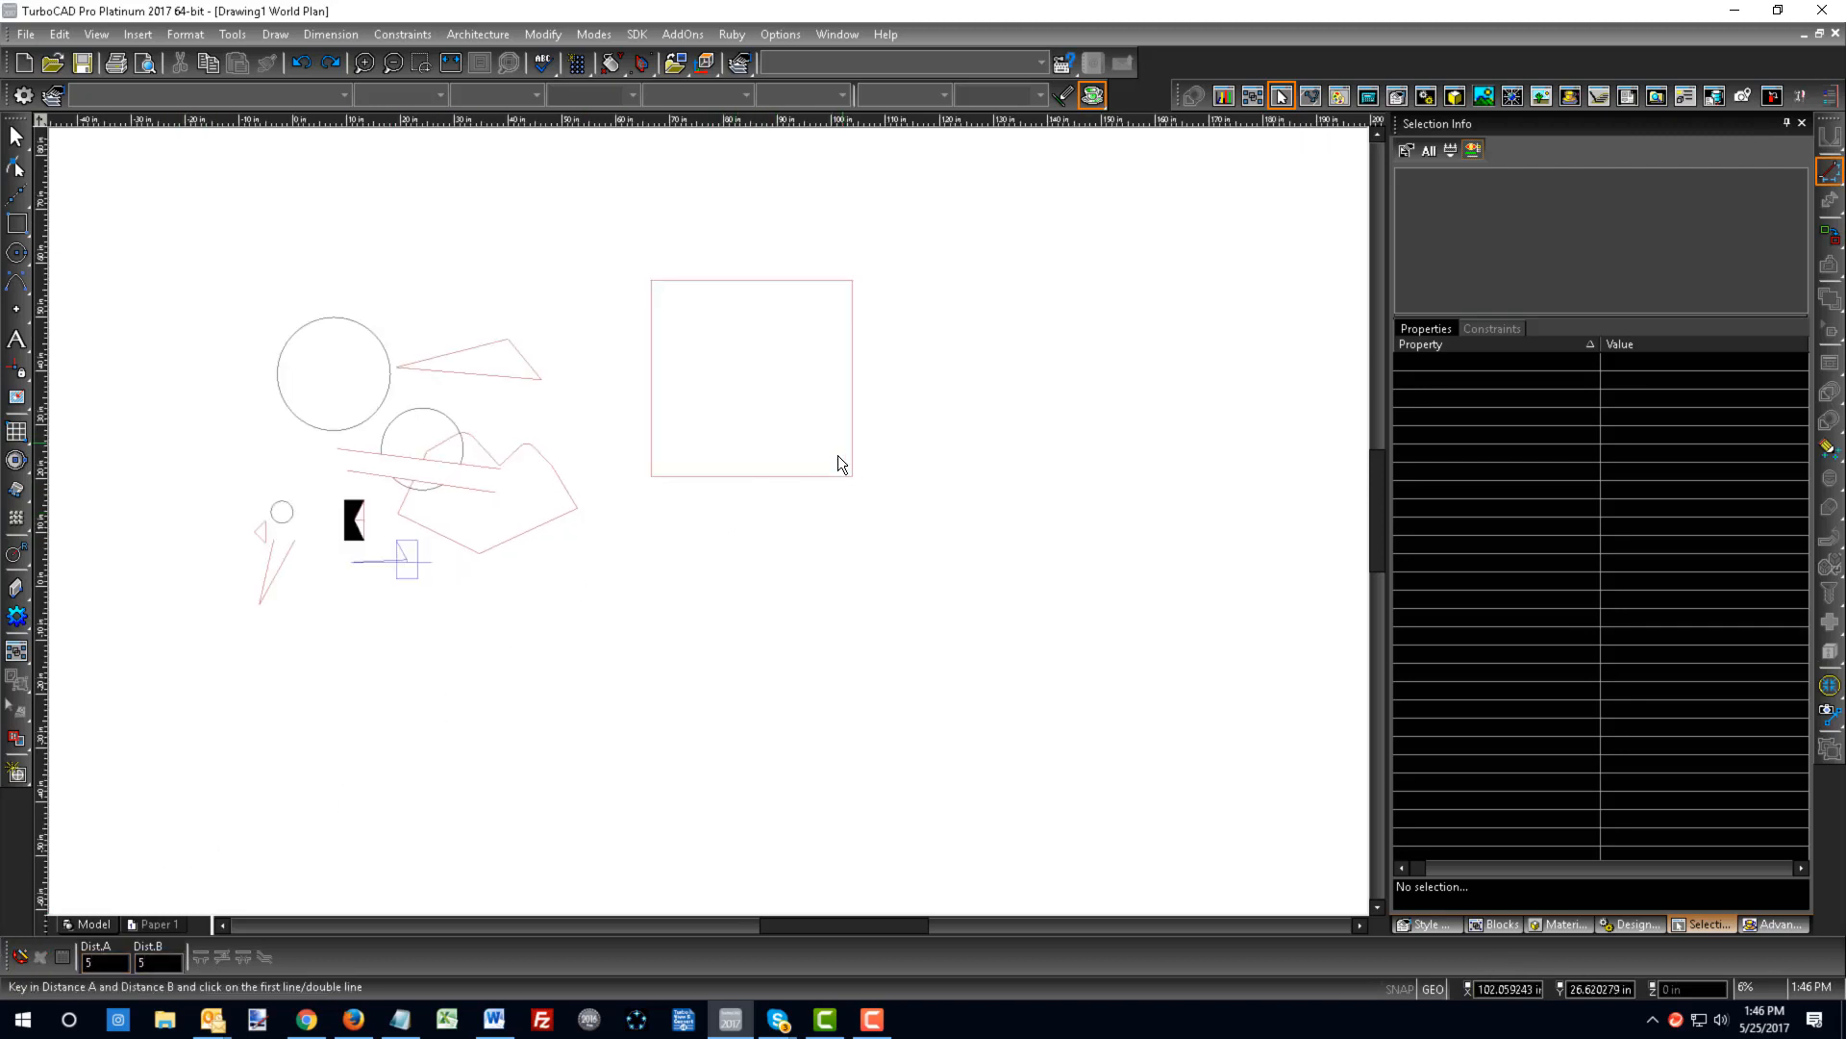
scroll(694, 547, up, 3)
click(631, 598)
click(764, 516)
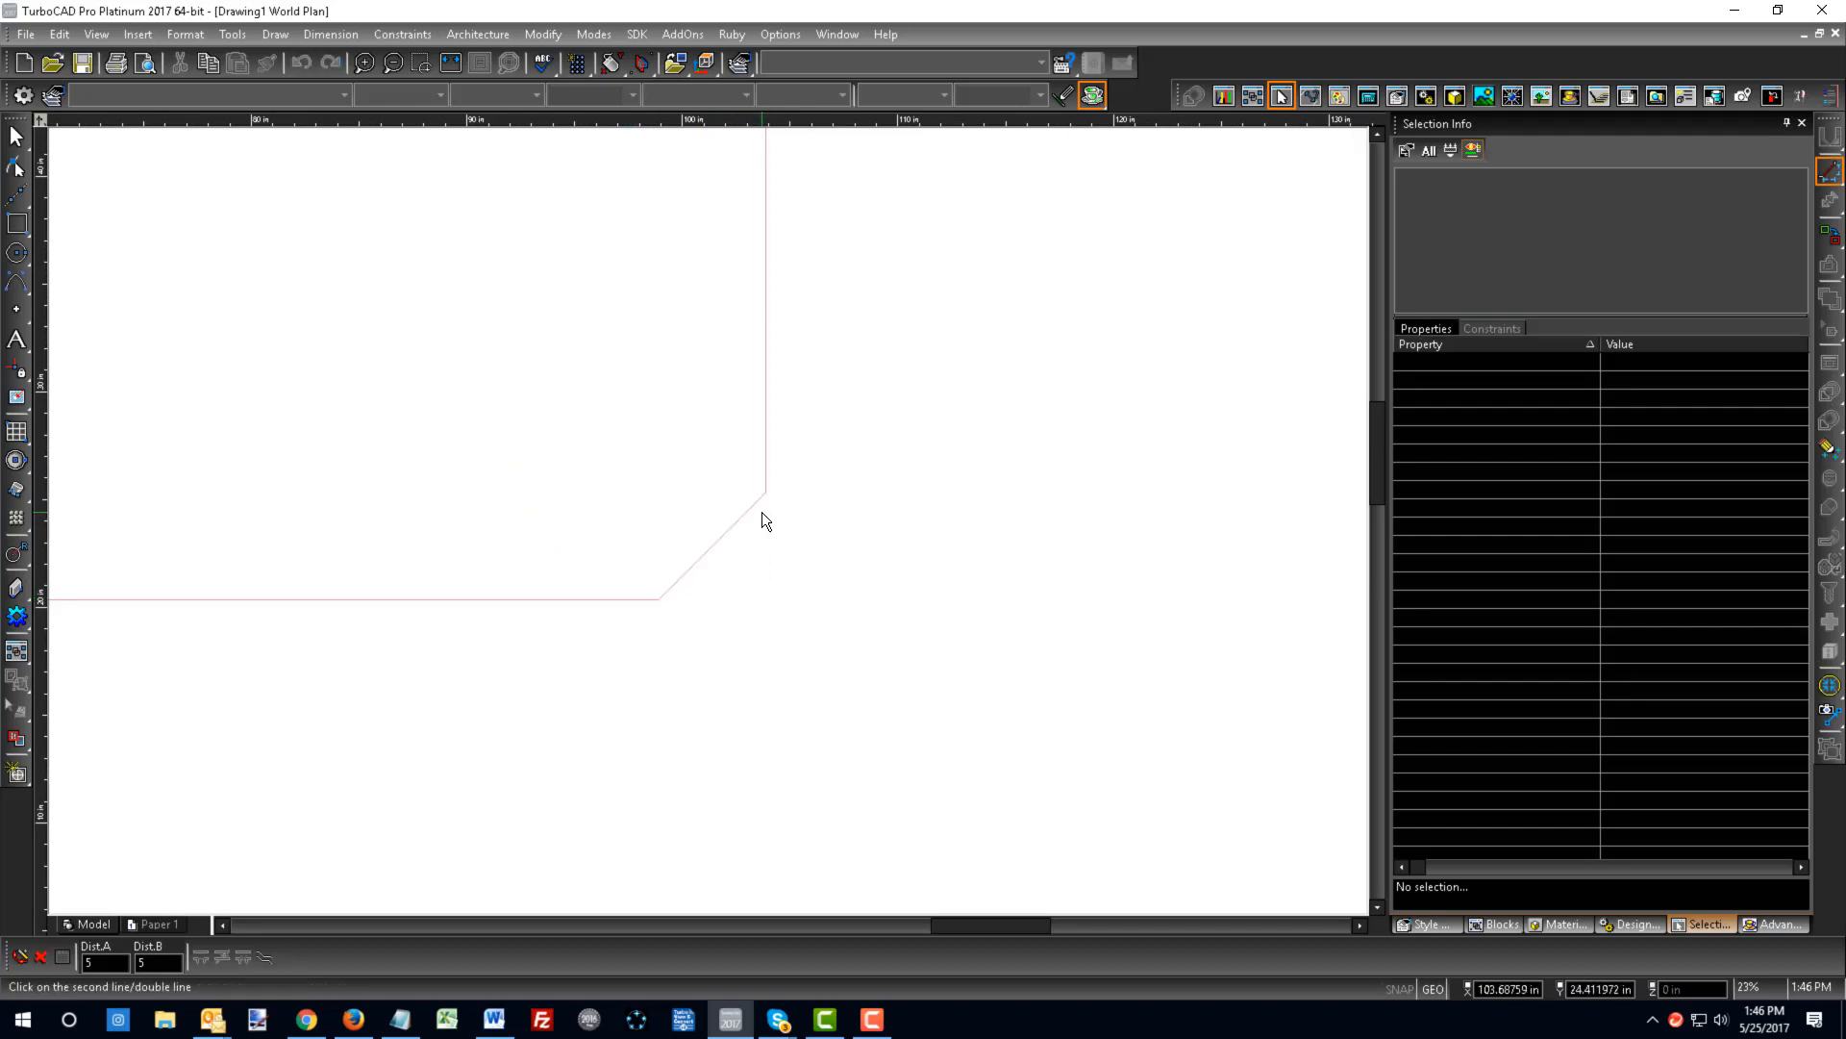
- Chamfer the rectangle's upper-right, upper-left and lower-left corners with the same 5 in distances
scroll(747, 480, down, 3)
click(716, 454)
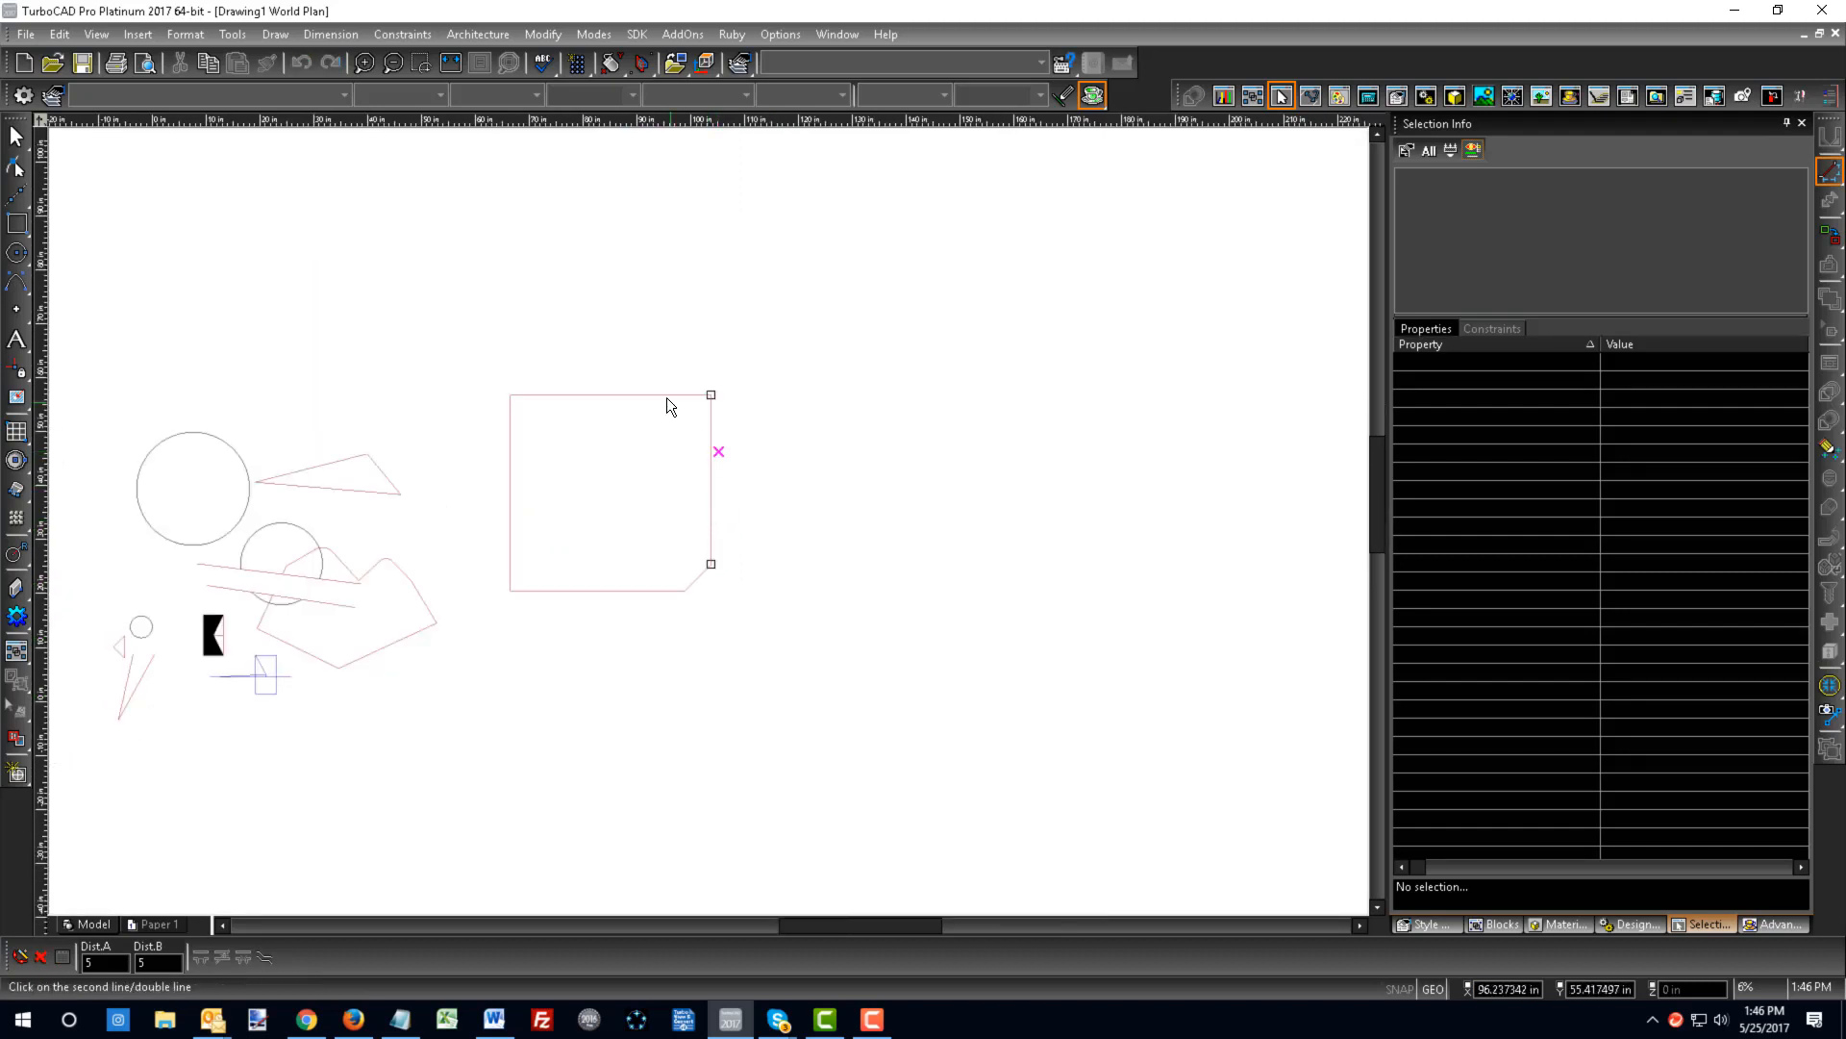
click(669, 395)
scroll(696, 433, up, 1)
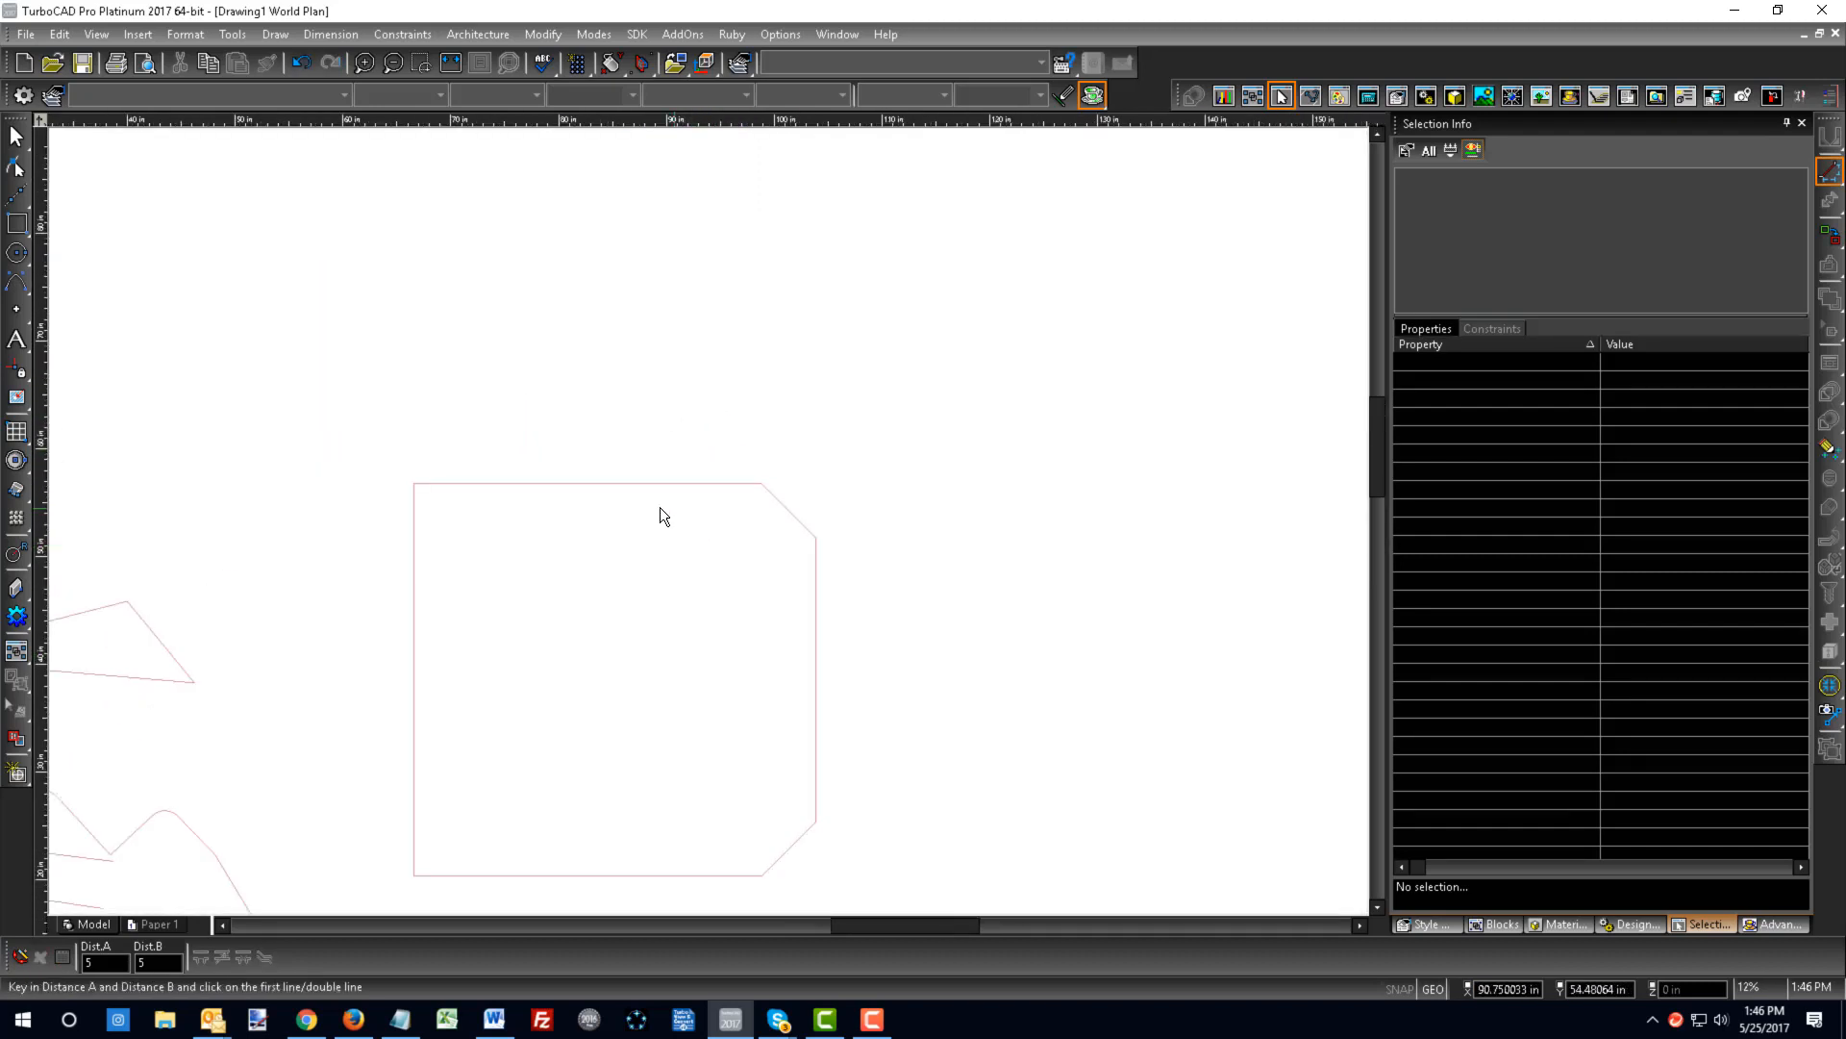
click(501, 483)
click(413, 554)
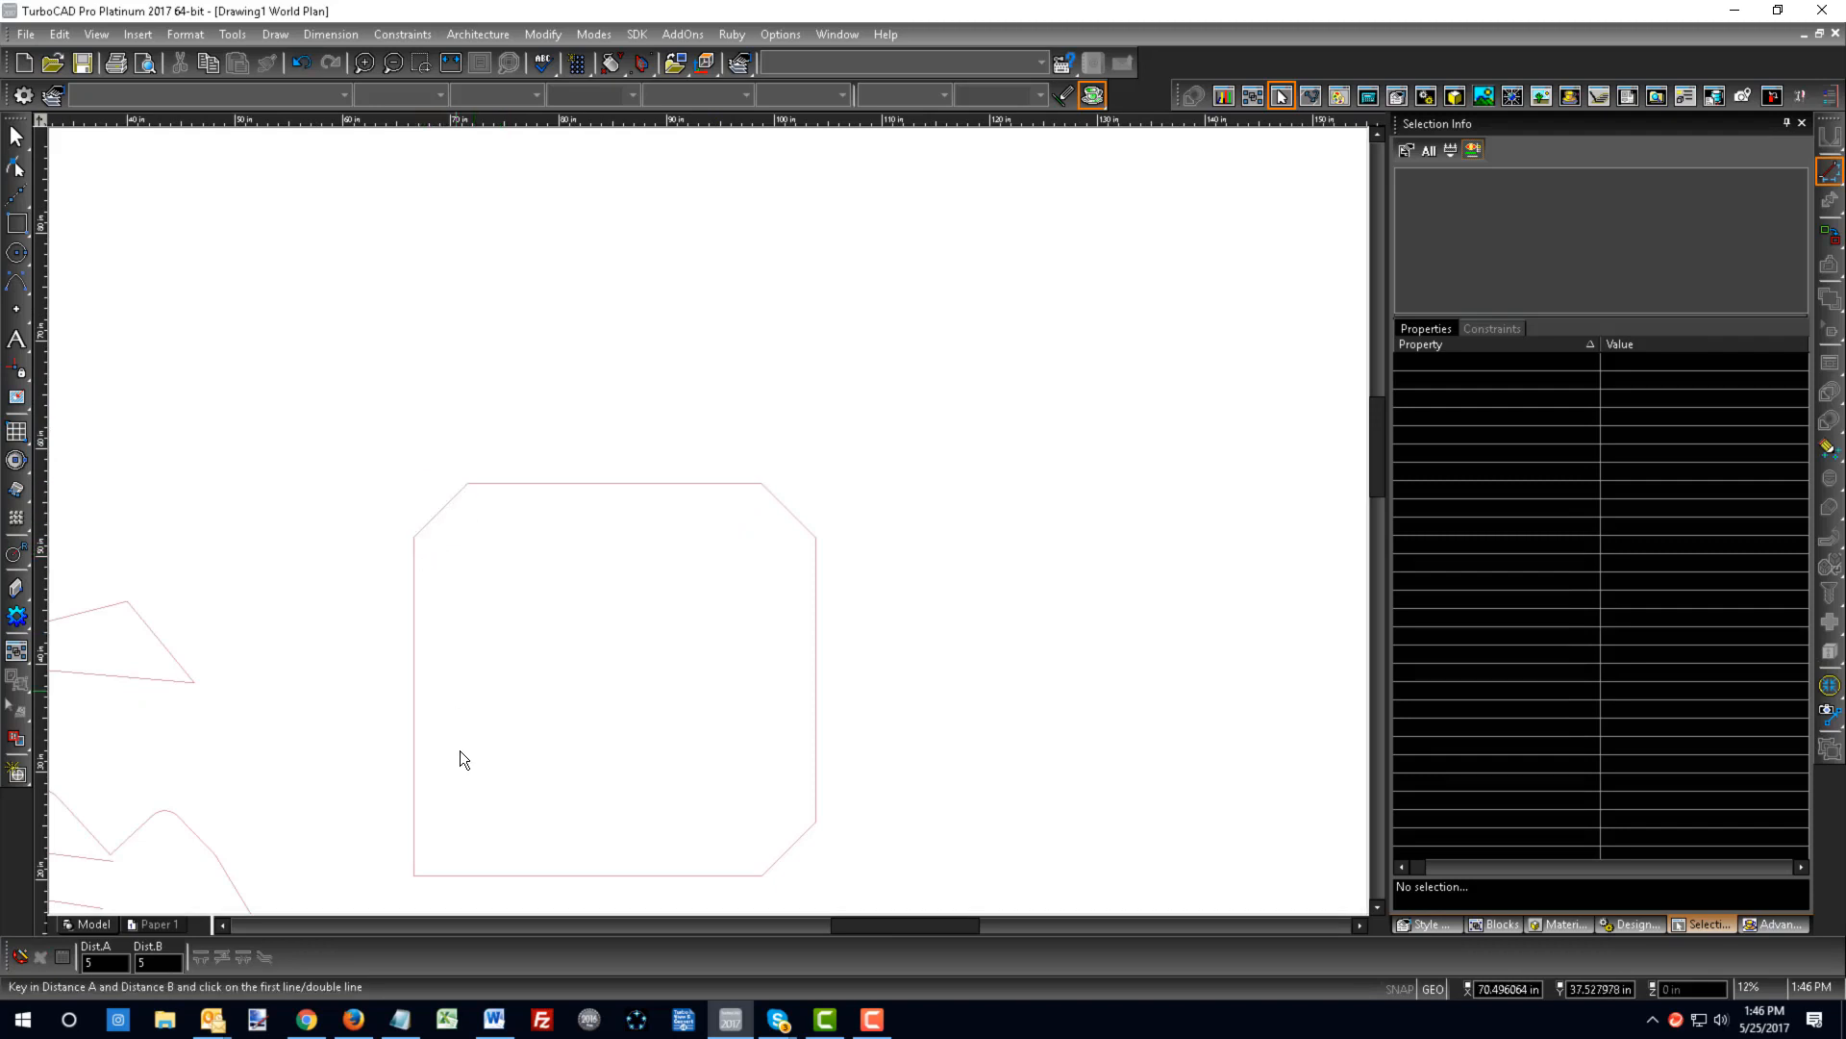
click(409, 777)
click(499, 875)
scroll(731, 536, down, 1)
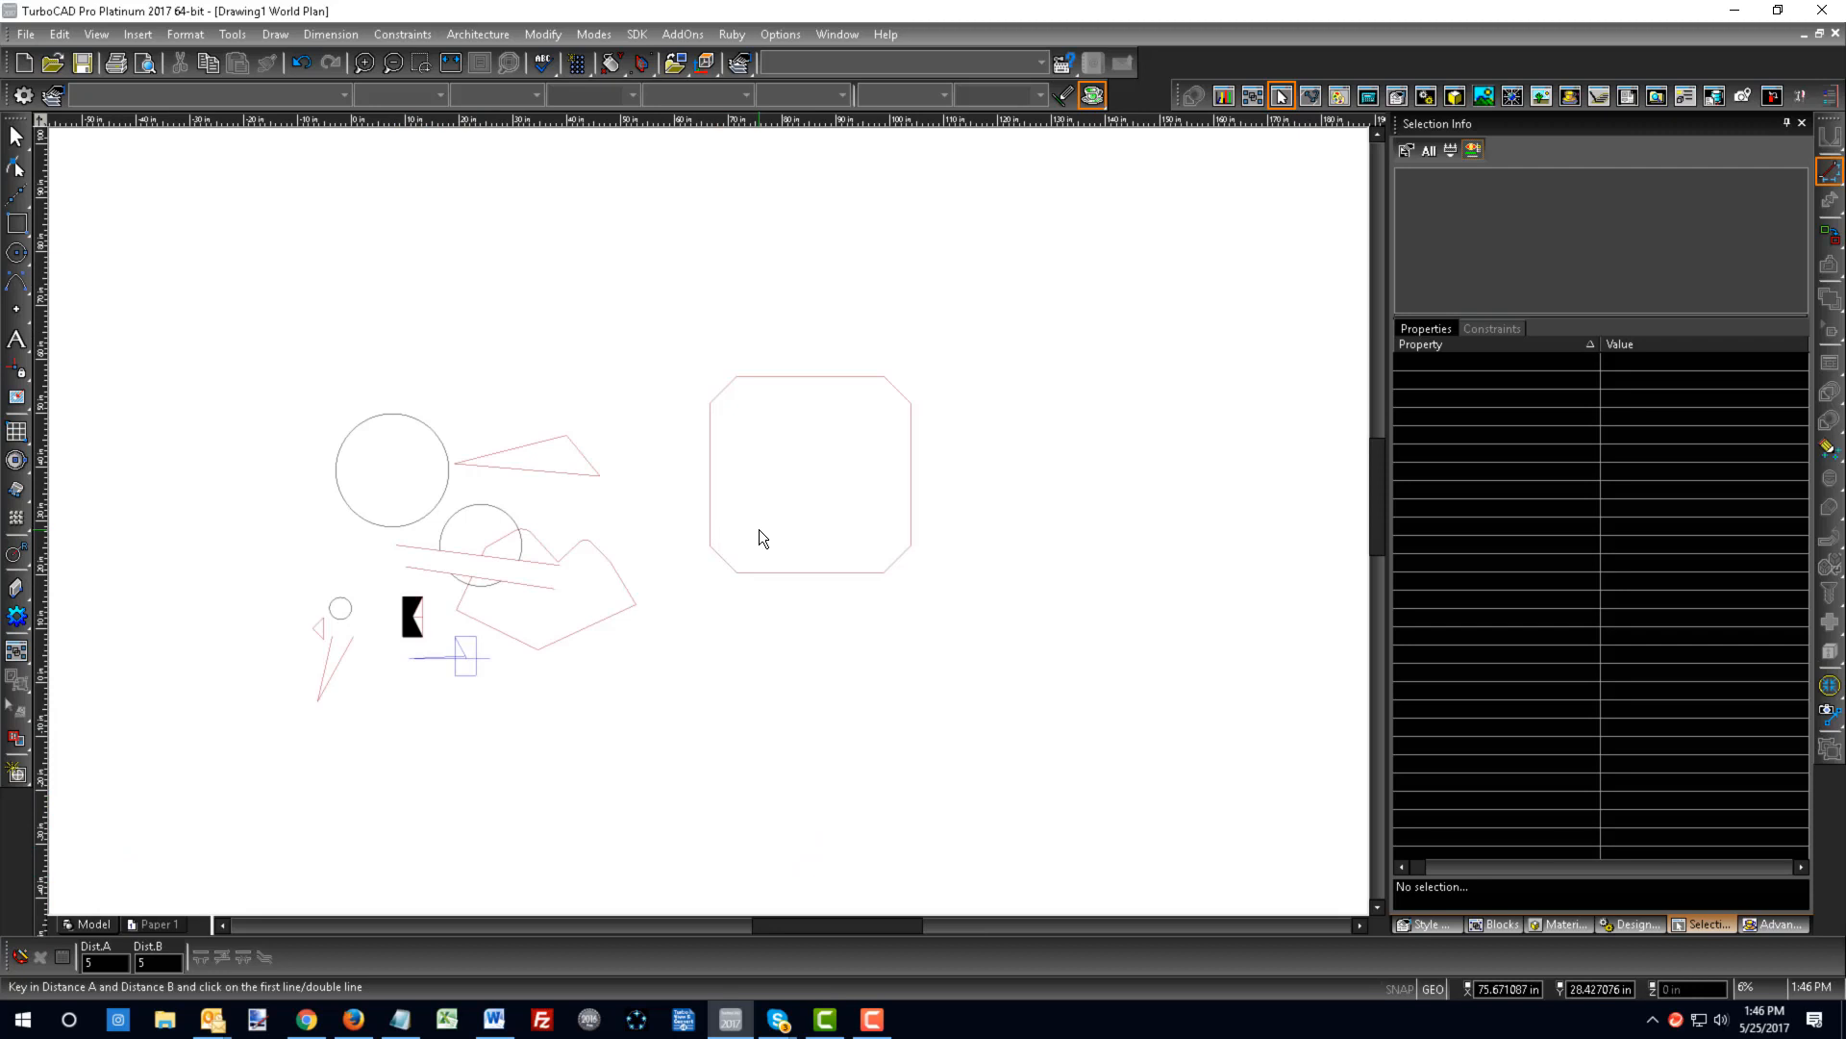